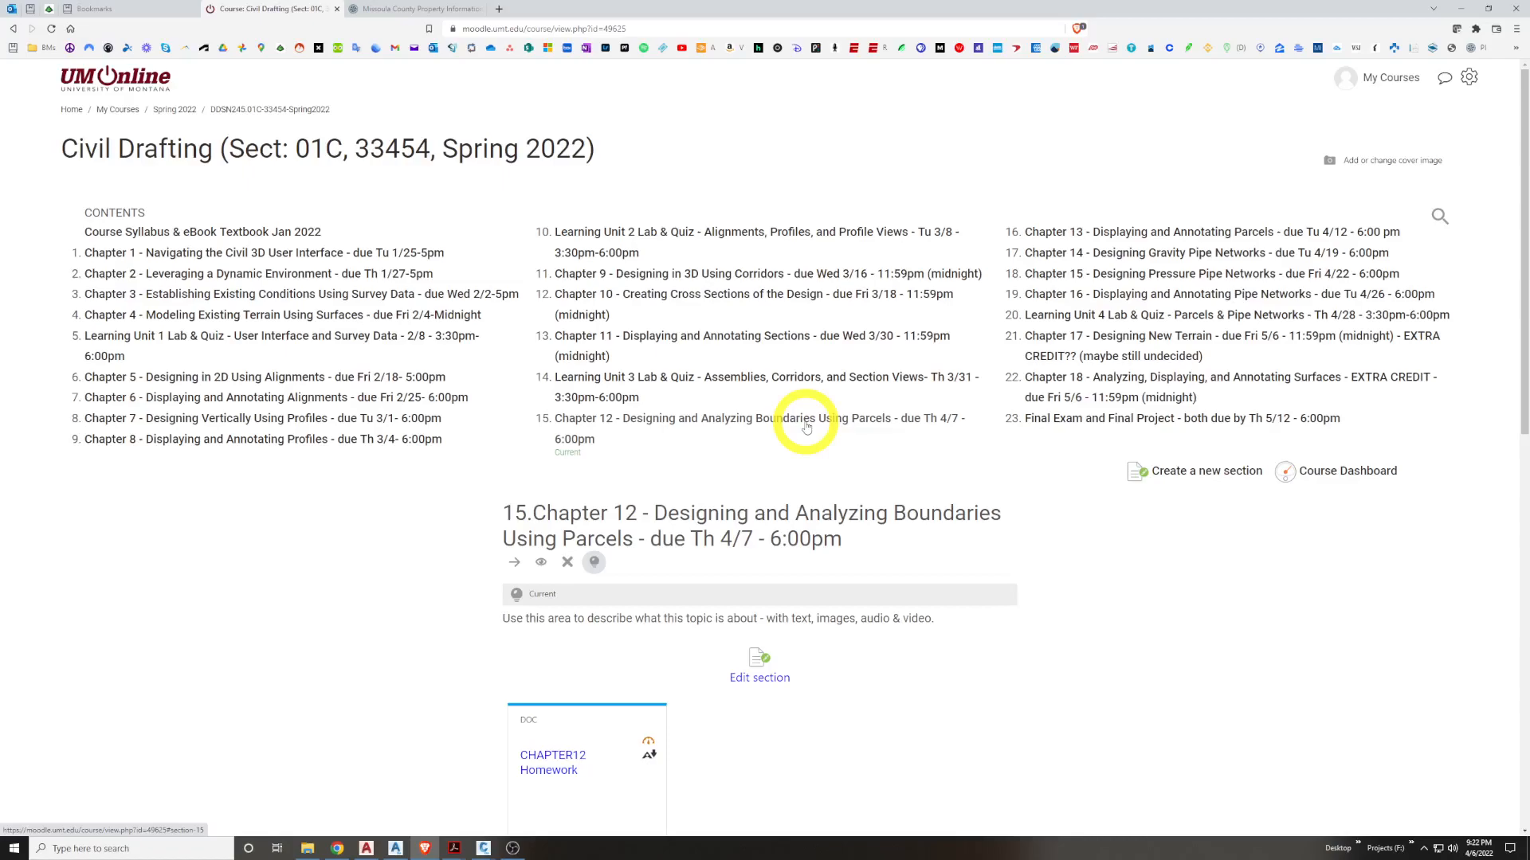
Switch to the textbook PDF in Acrobat and read the Chapter 12 introduction, highlighting the passages on open space areas and on lot size requirements and zoning laws
click(1461, 9)
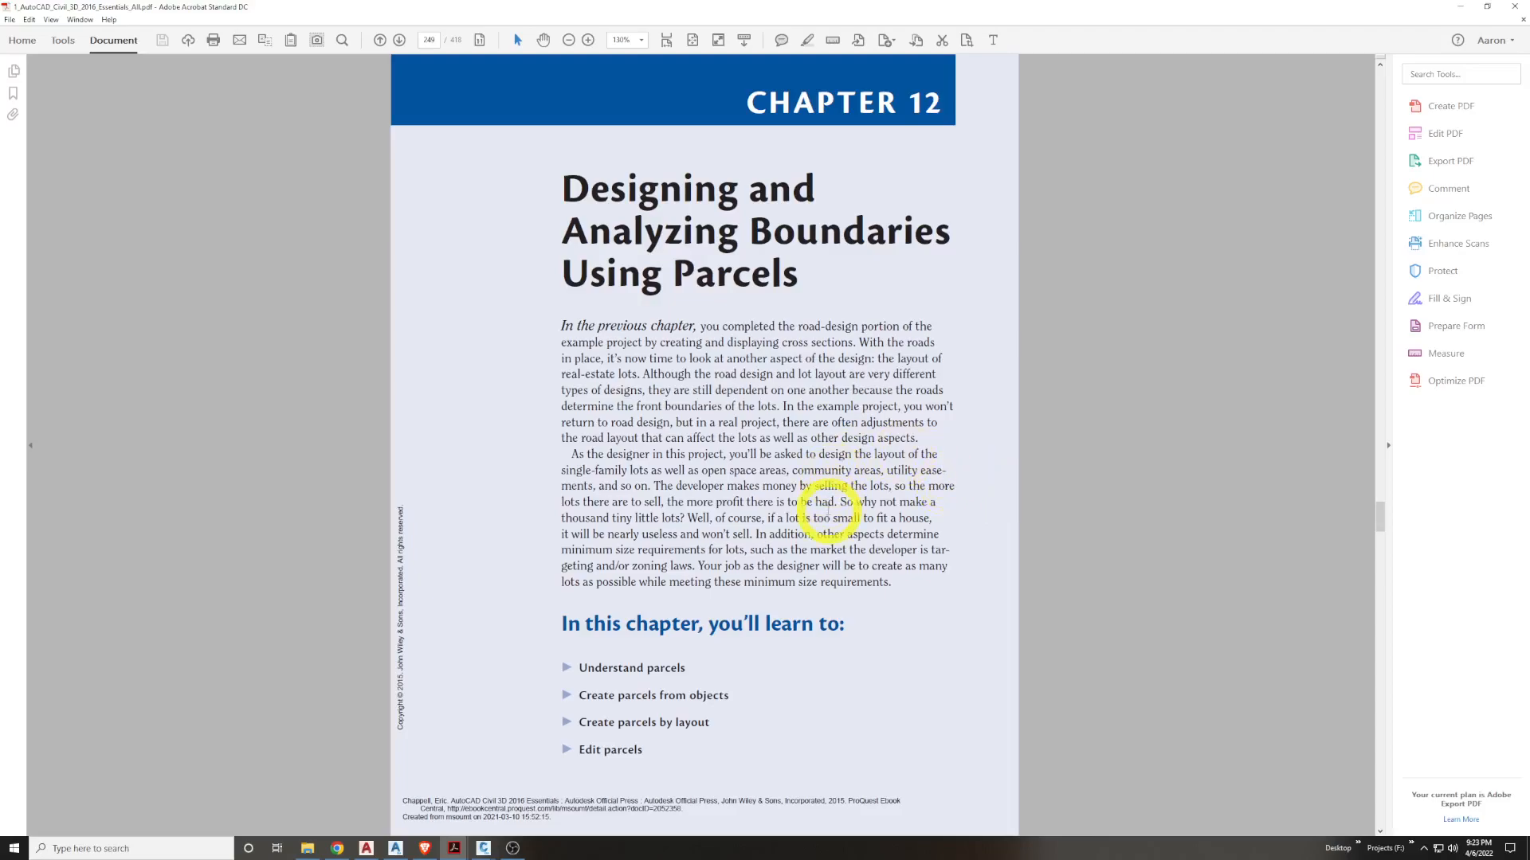
drag(701, 470, 596, 486)
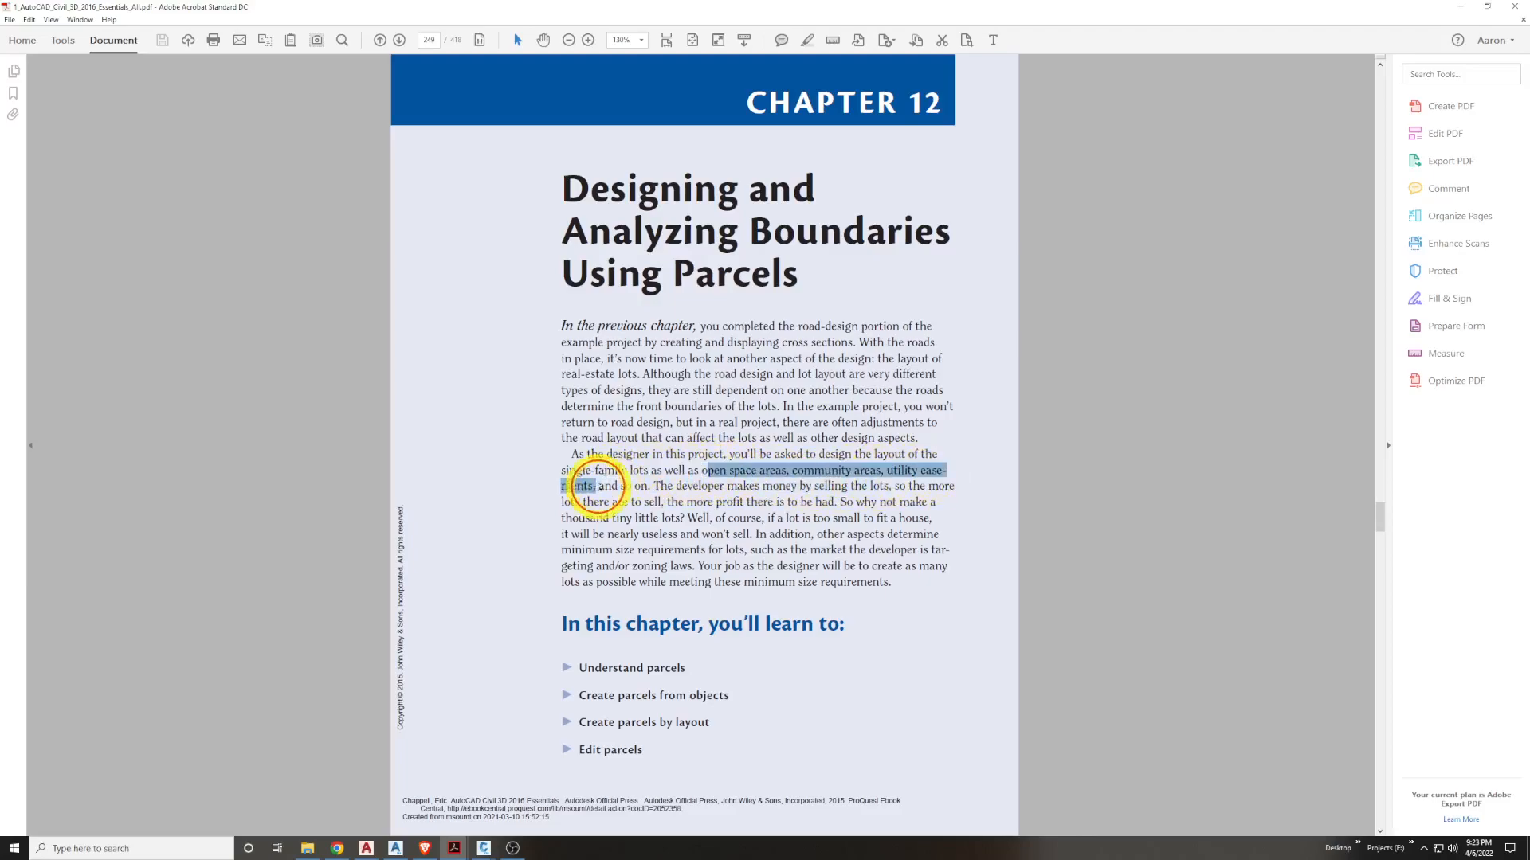
click(916, 575)
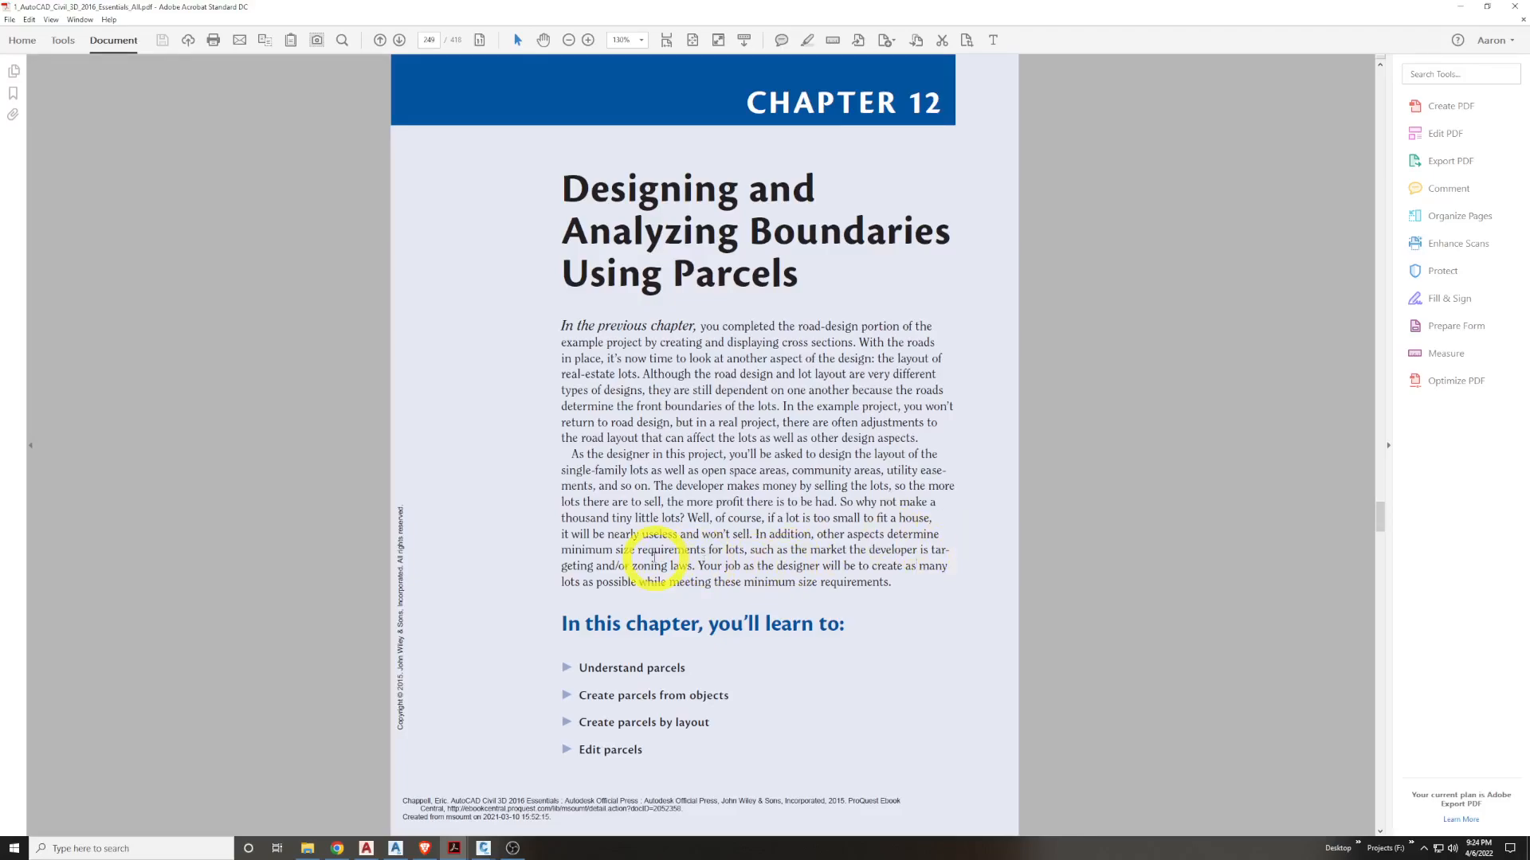
drag(553, 549, 747, 551)
click(935, 567)
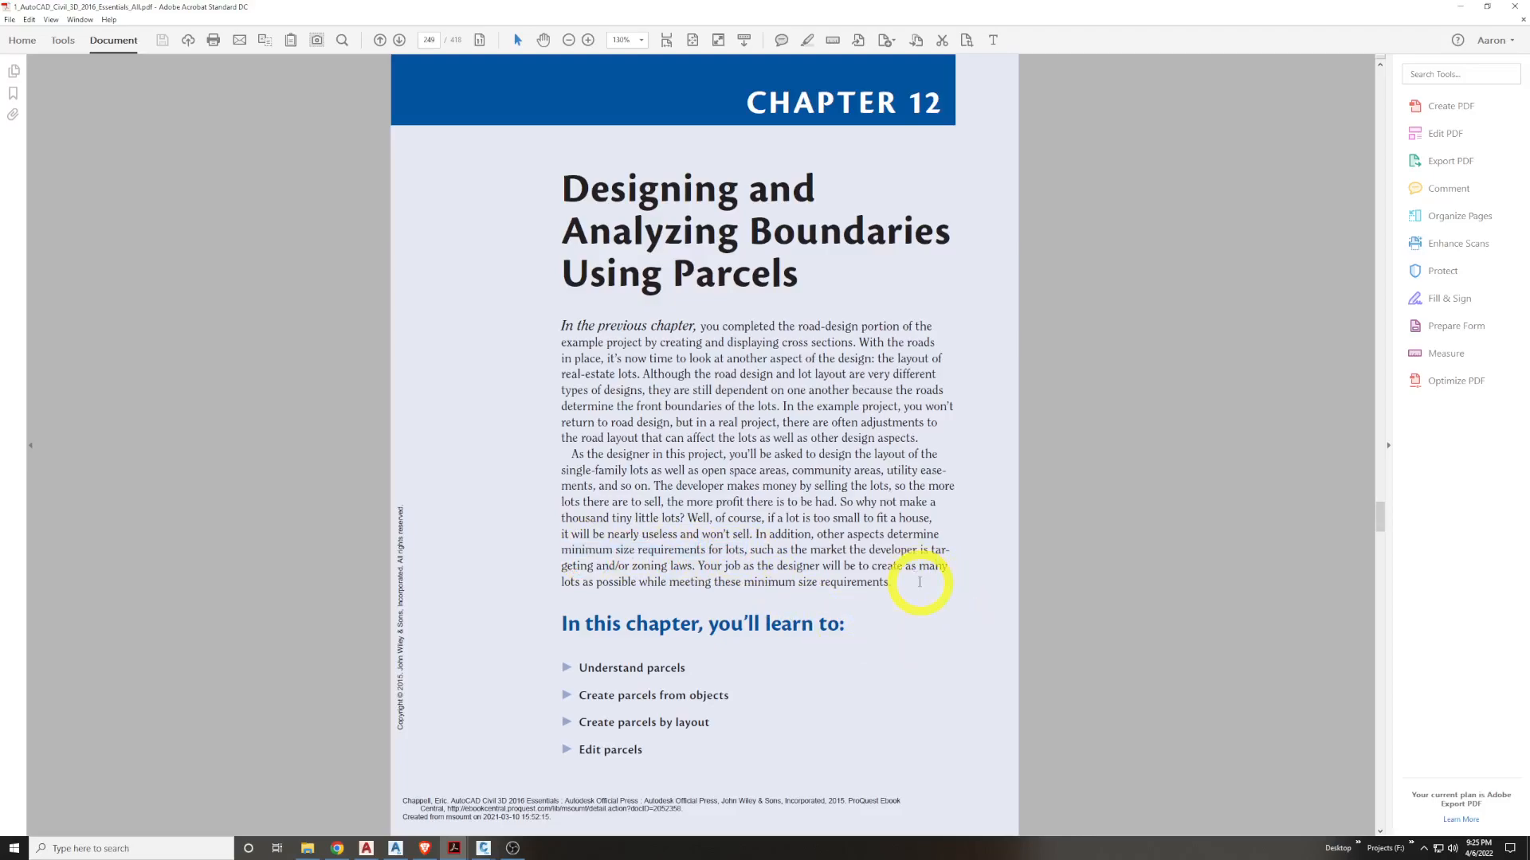
drag(750, 550, 691, 567)
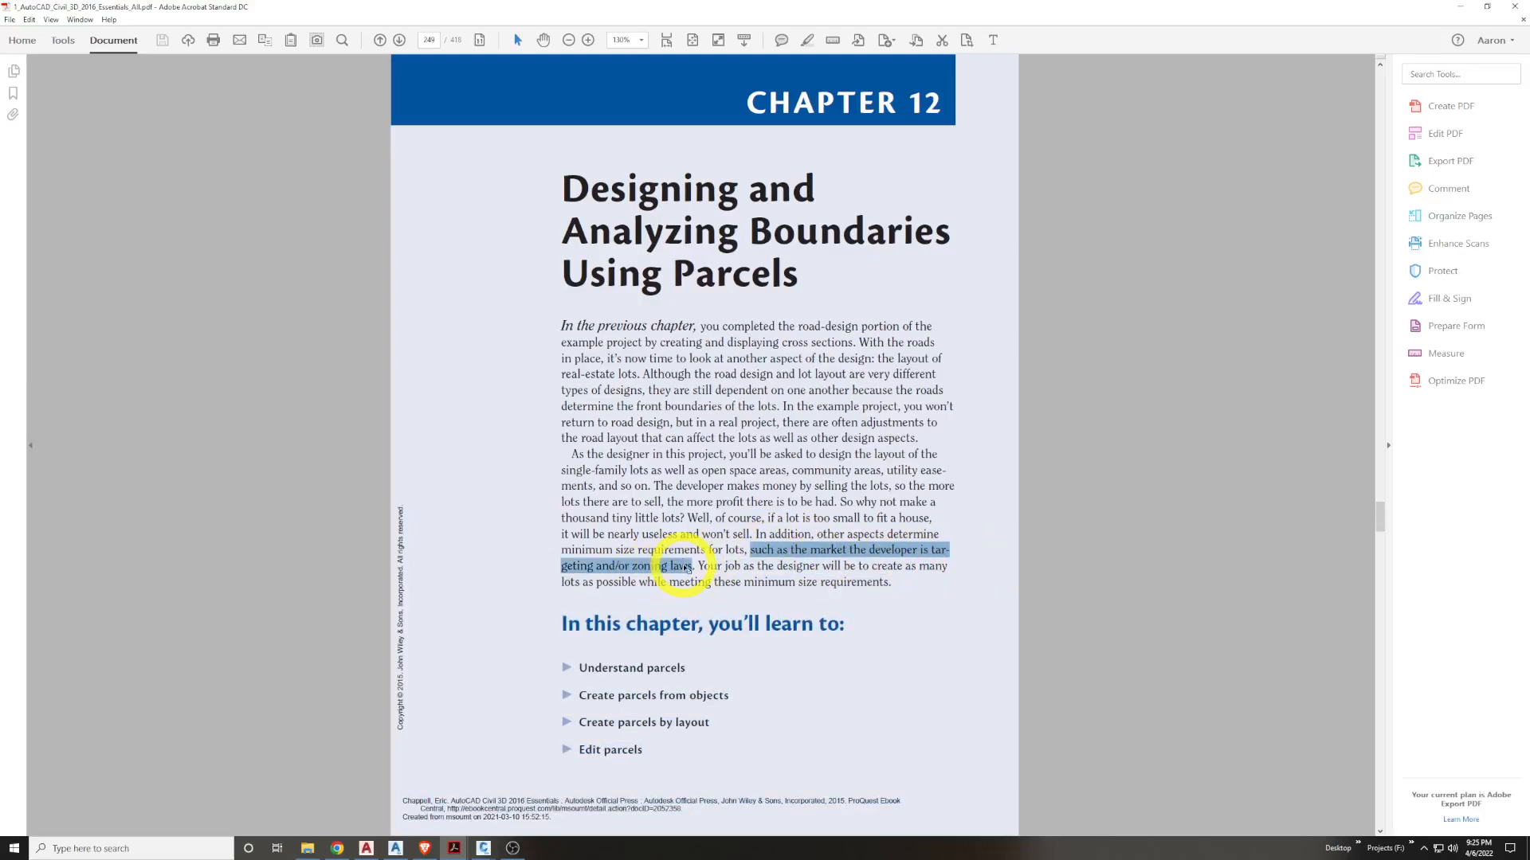
click(953, 614)
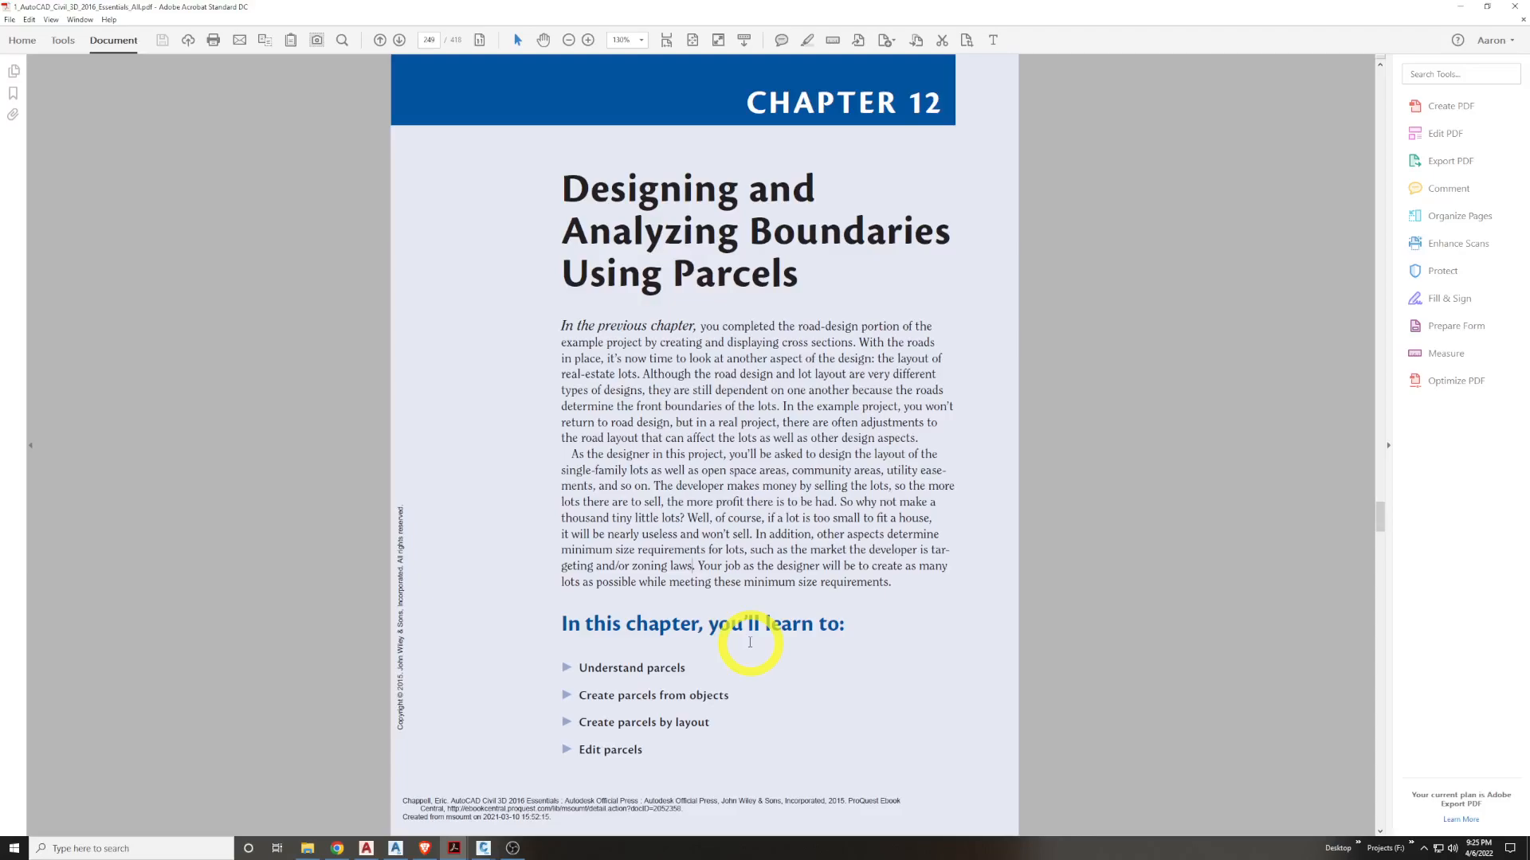
Review the learning objectives listed on the Chapter 12 opening page
click(620, 668)
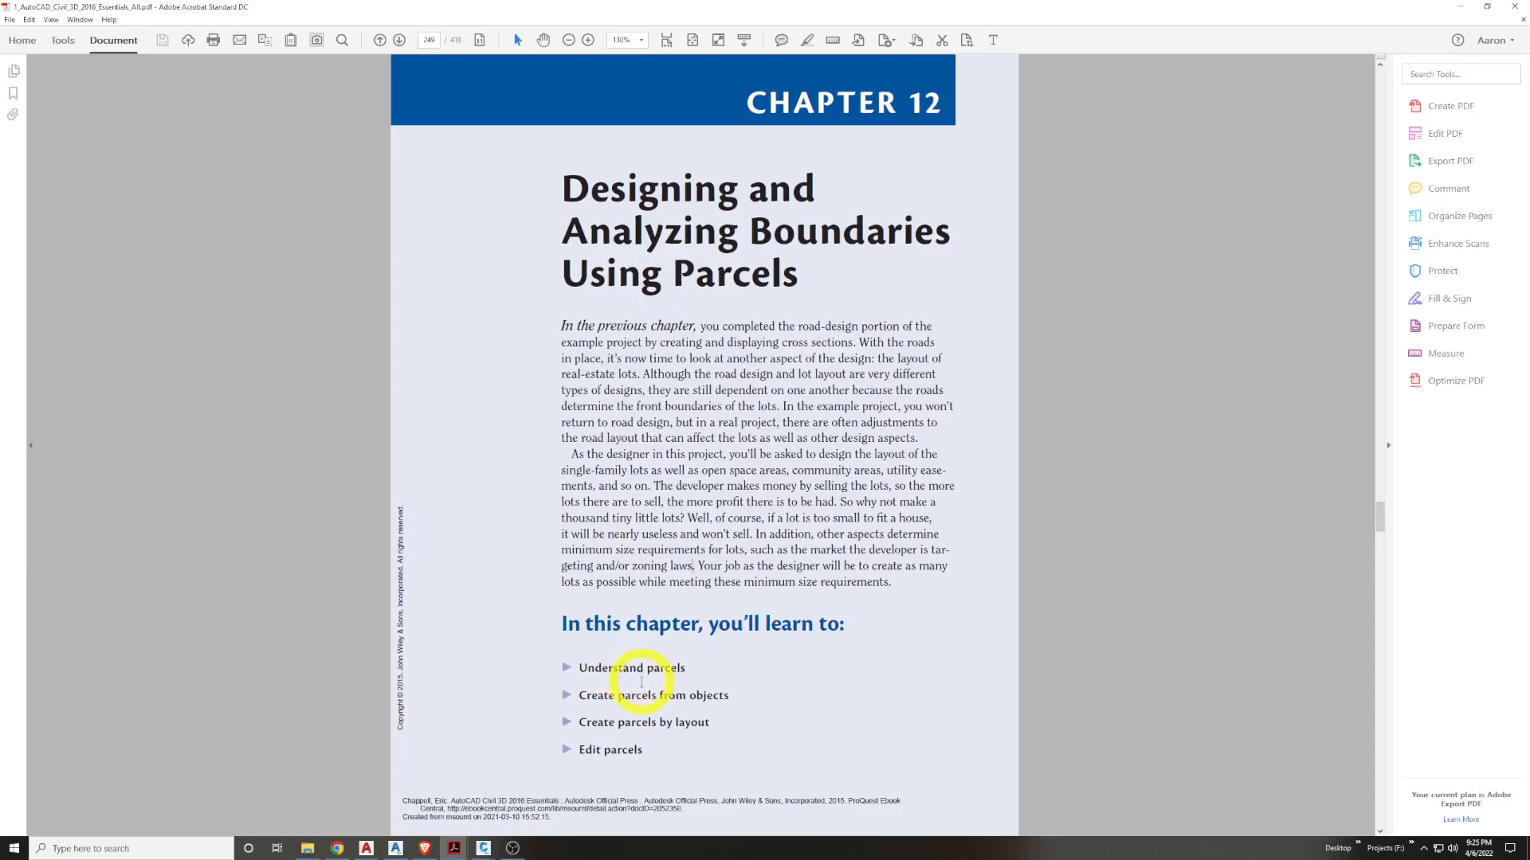
key(ctrl)
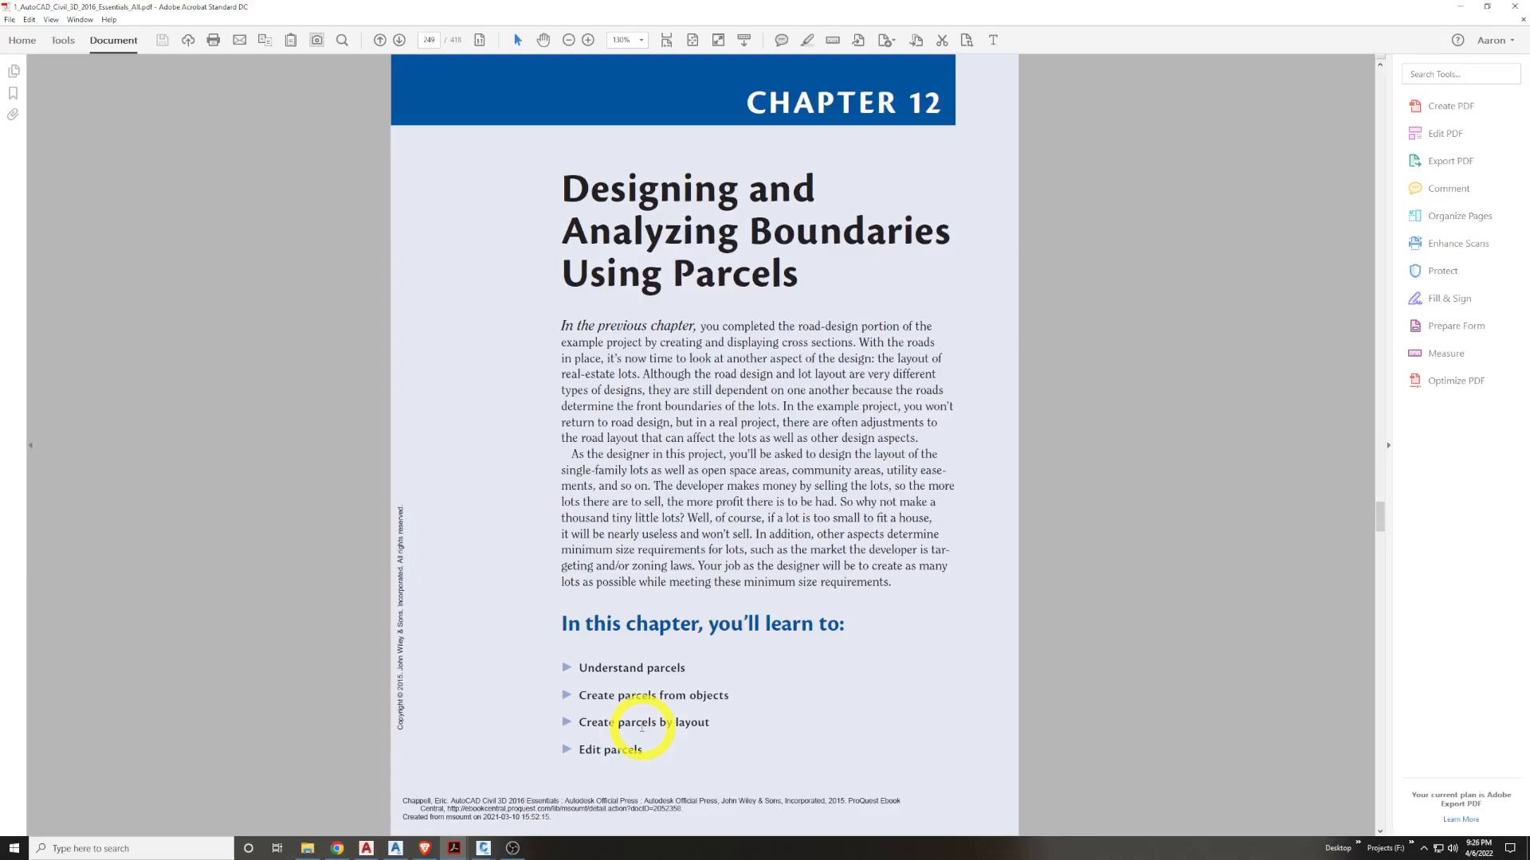
click(695, 727)
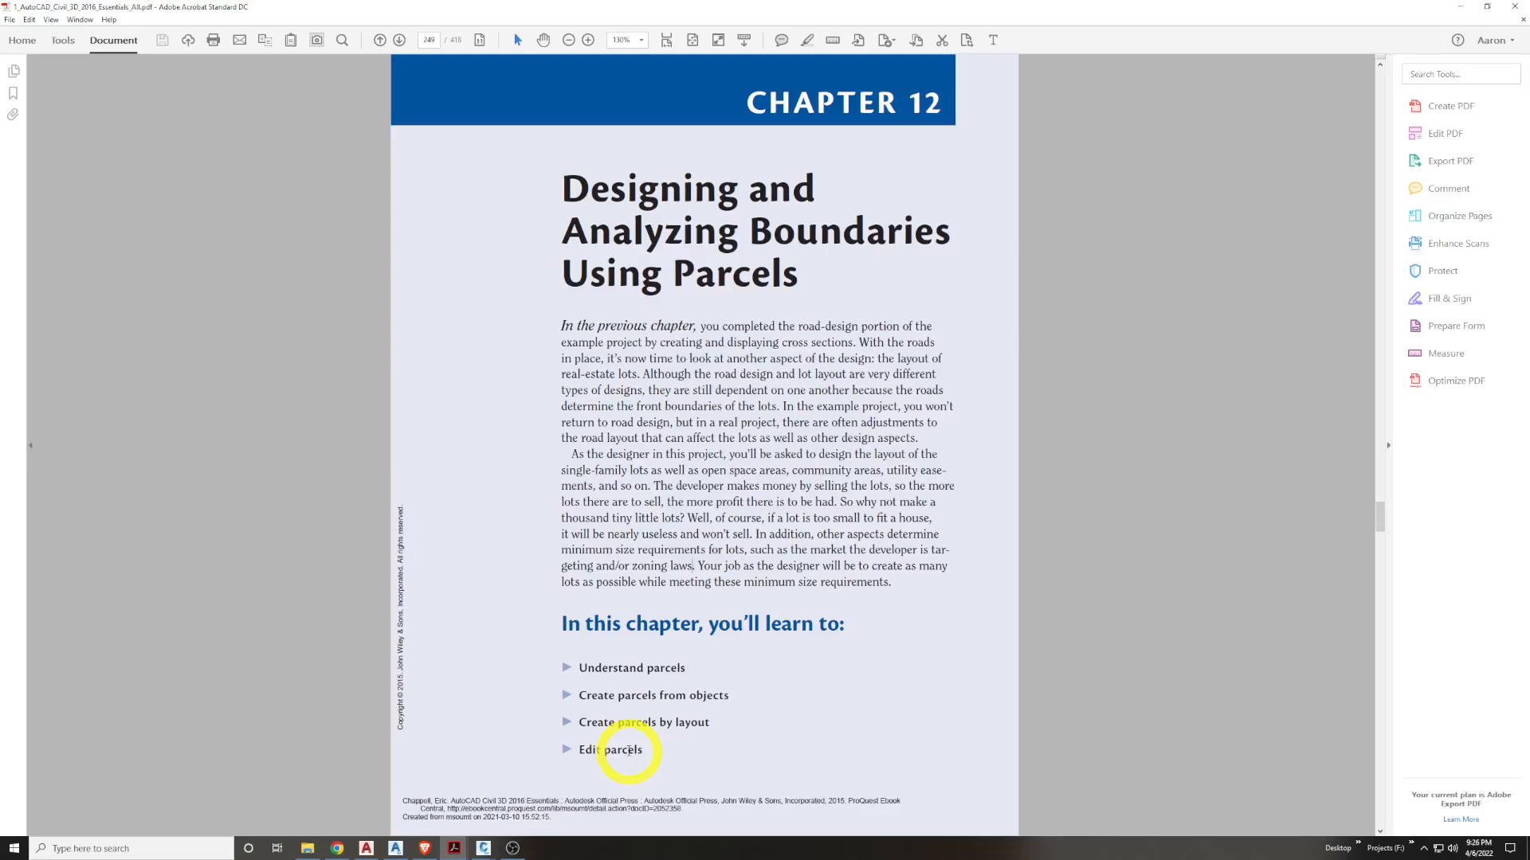
Read the Understanding Parcels section and highlight the closed LOT 1 drawing in Figure 12.1
scroll(649, 702, down, 7)
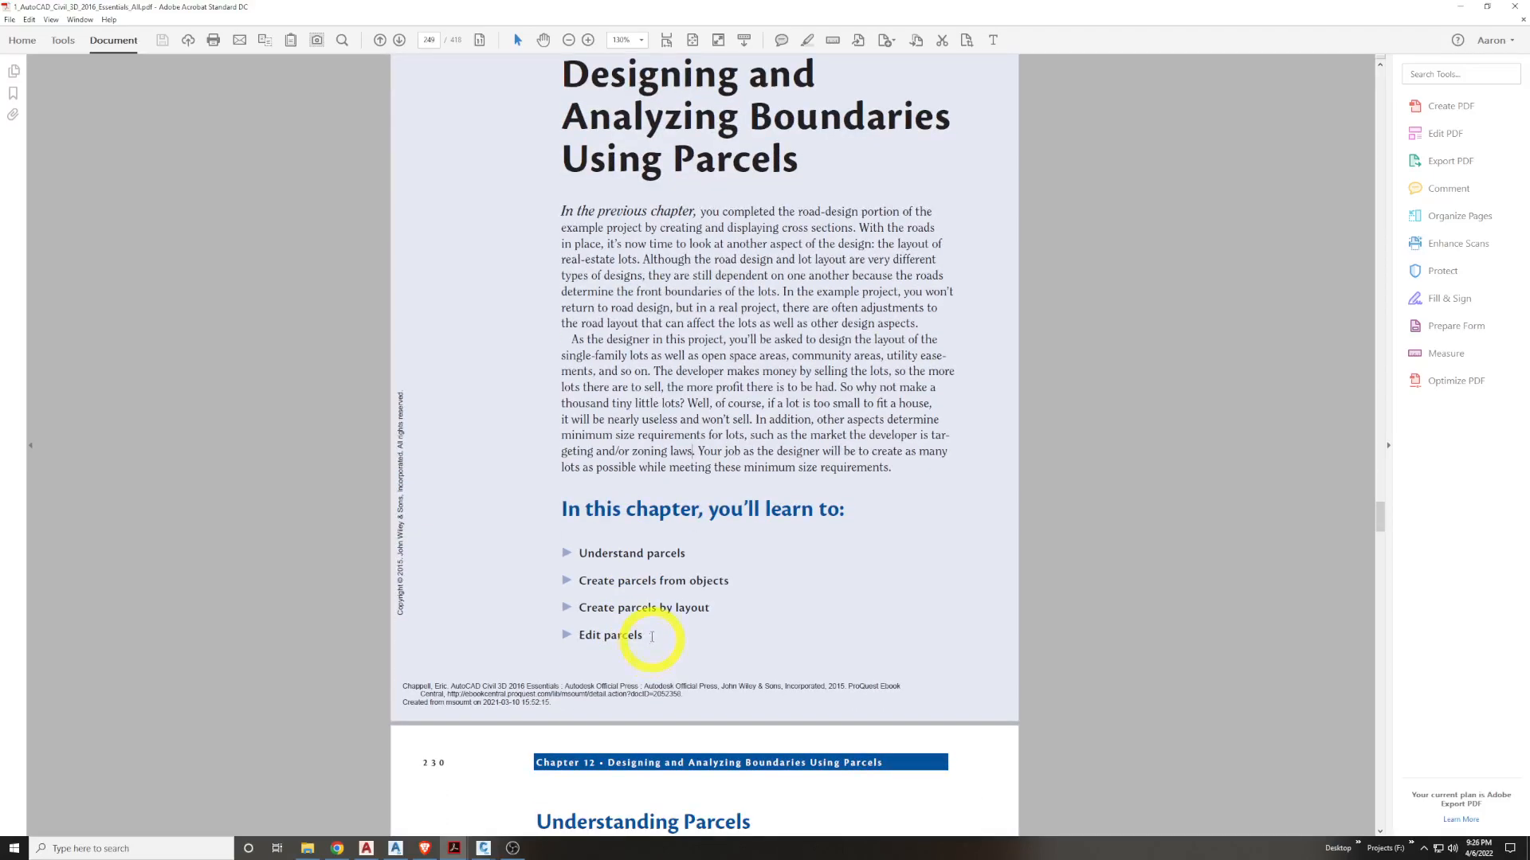
scroll(681, 568, down, 5)
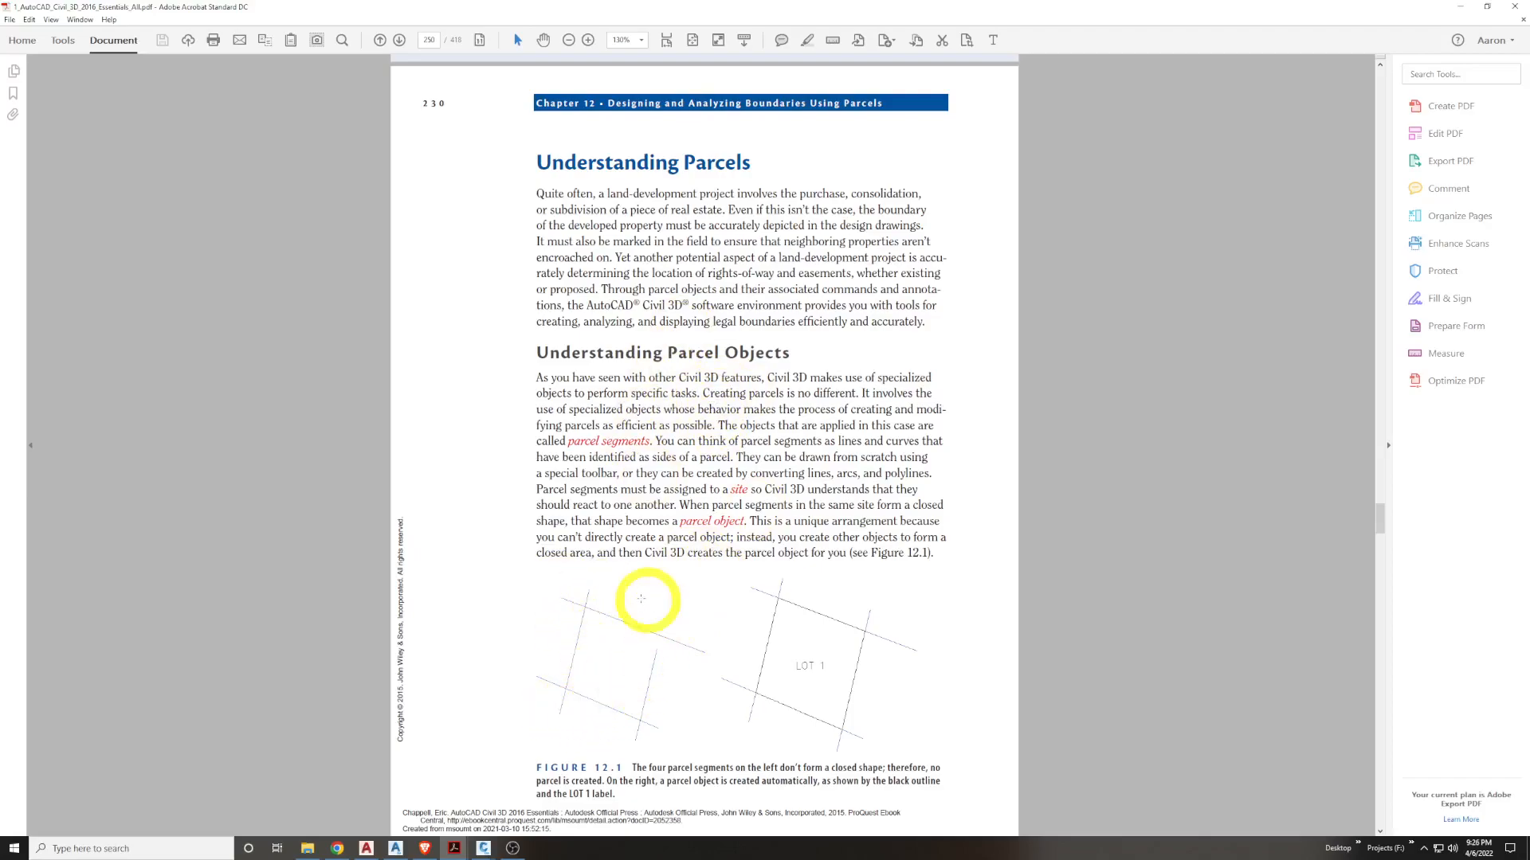
click(809, 666)
drag(796, 658, 828, 675)
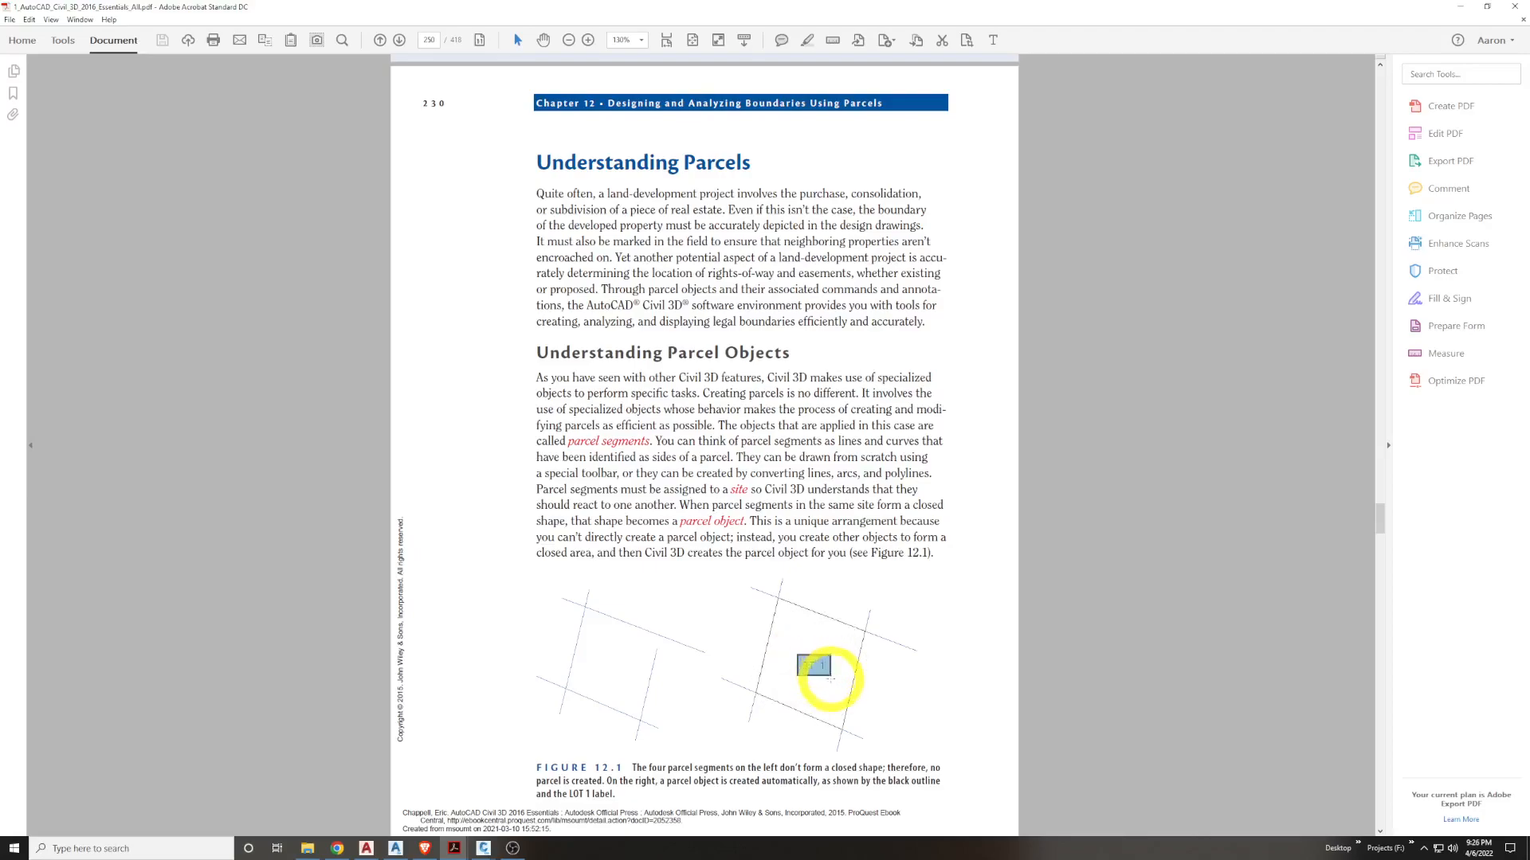
click(830, 677)
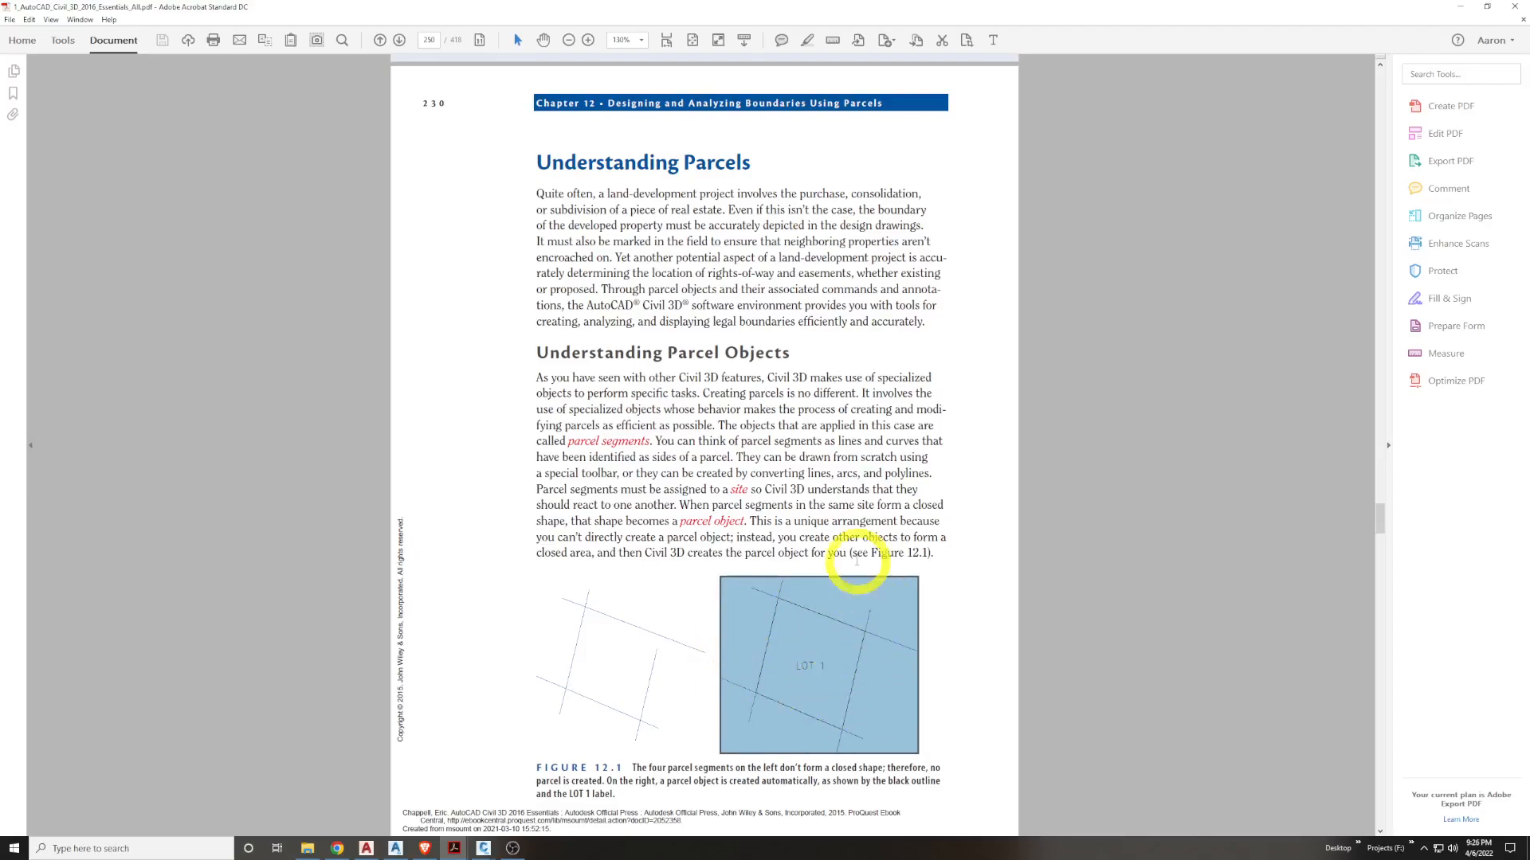
click(926, 634)
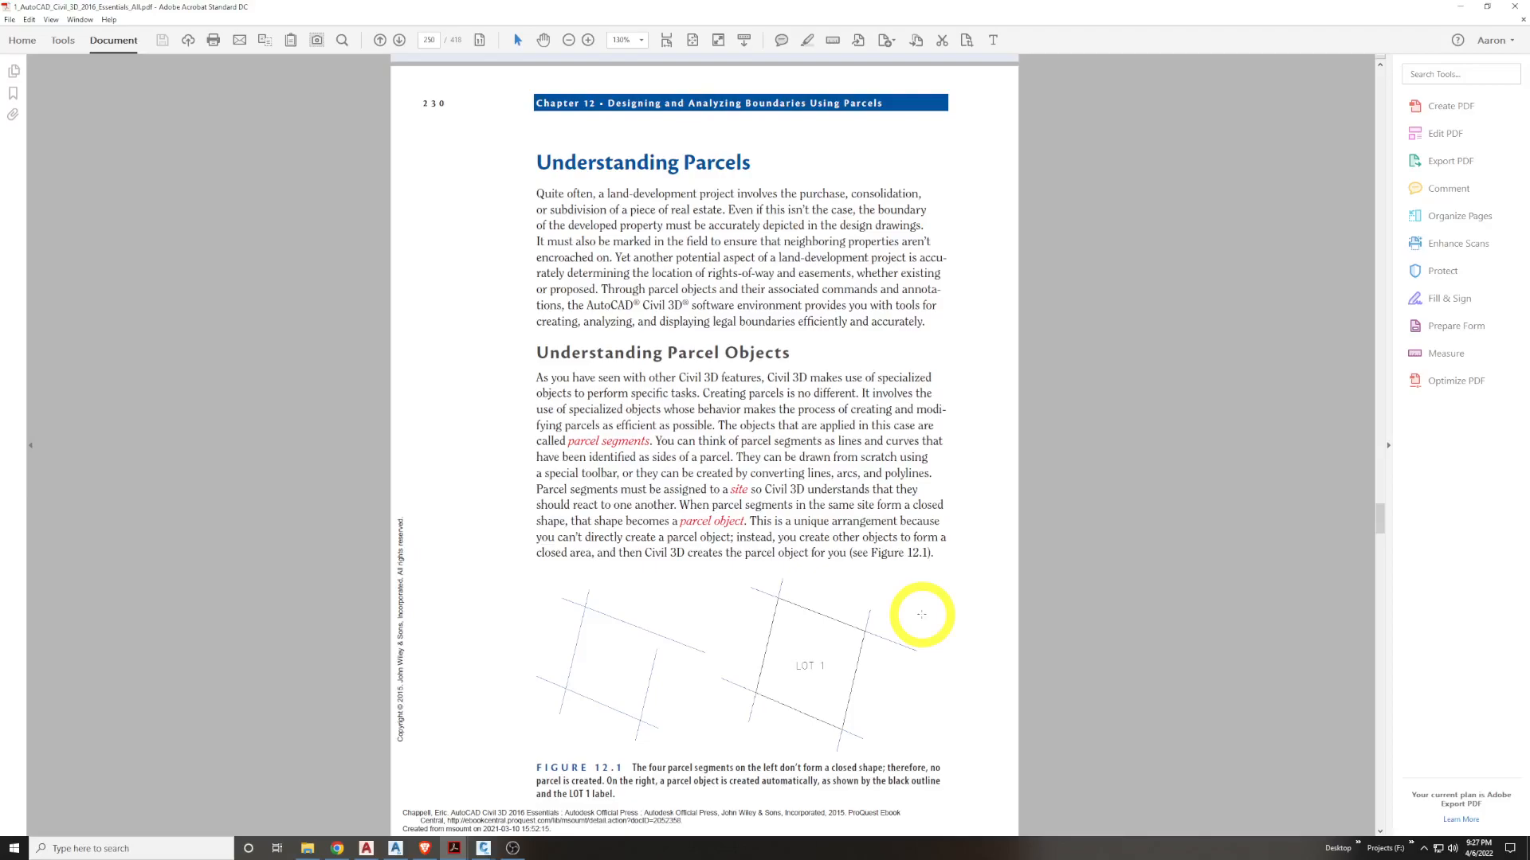
Read from Understanding Sites to Creating Parcels from Objects, highlighting the two lot drawings in Figure 12.3 to compare them
scroll(921, 615, down, 7)
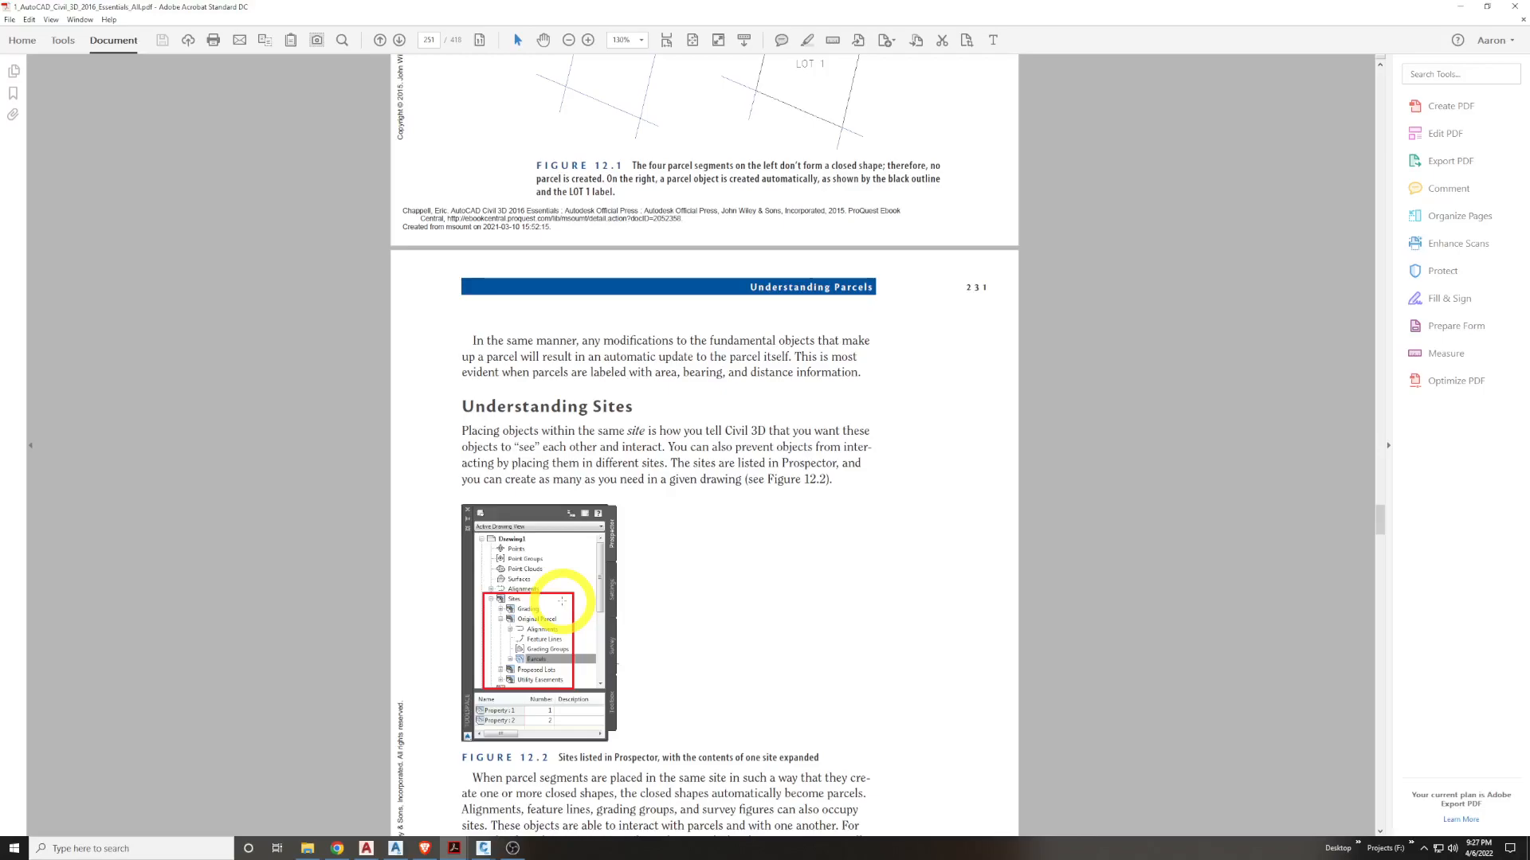
scroll(669, 669, down, 10)
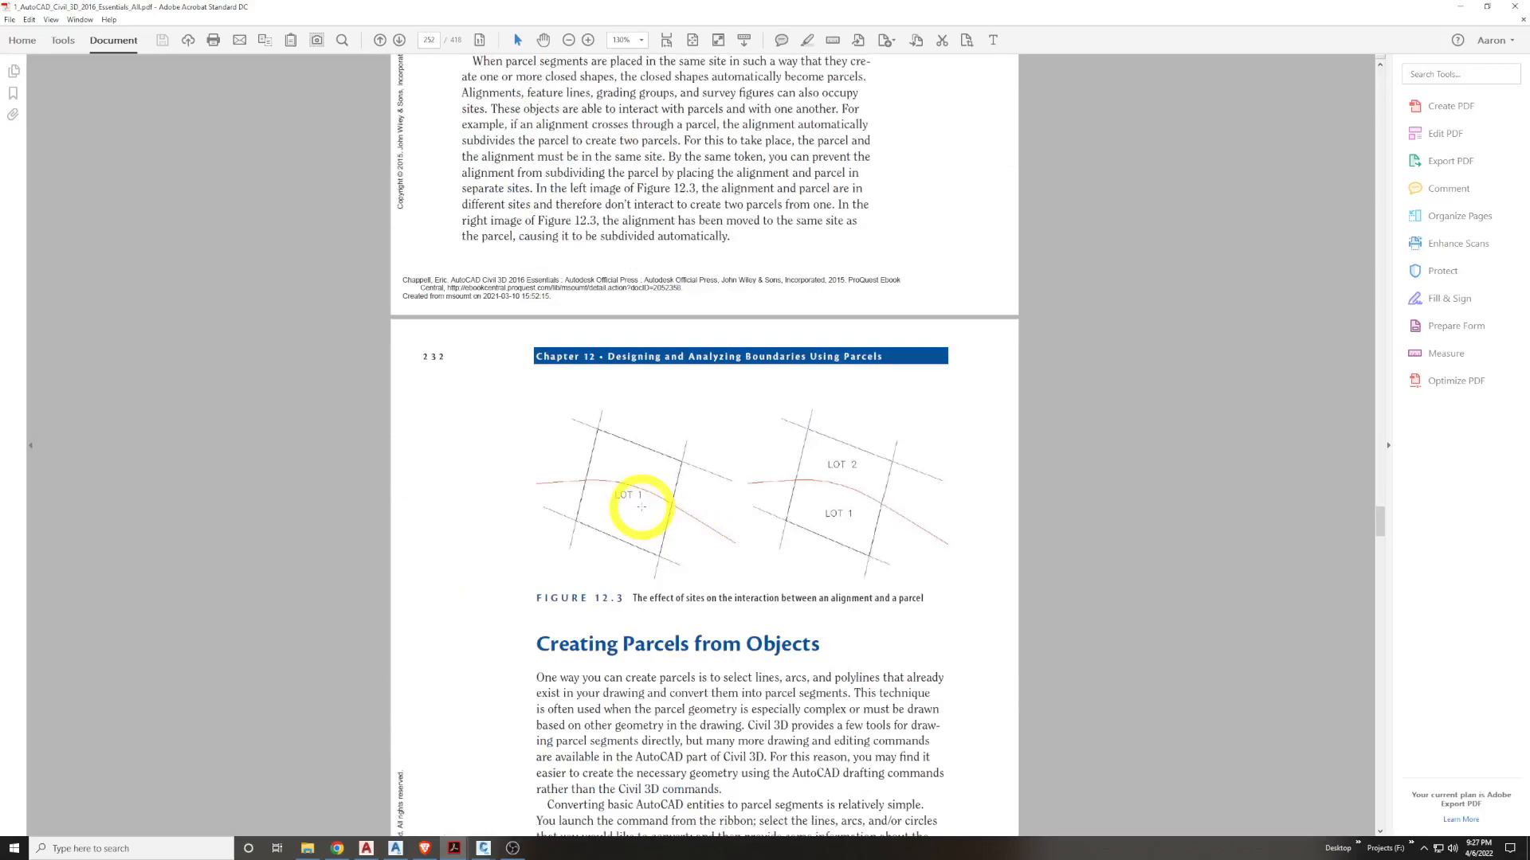
drag(536, 413, 719, 569)
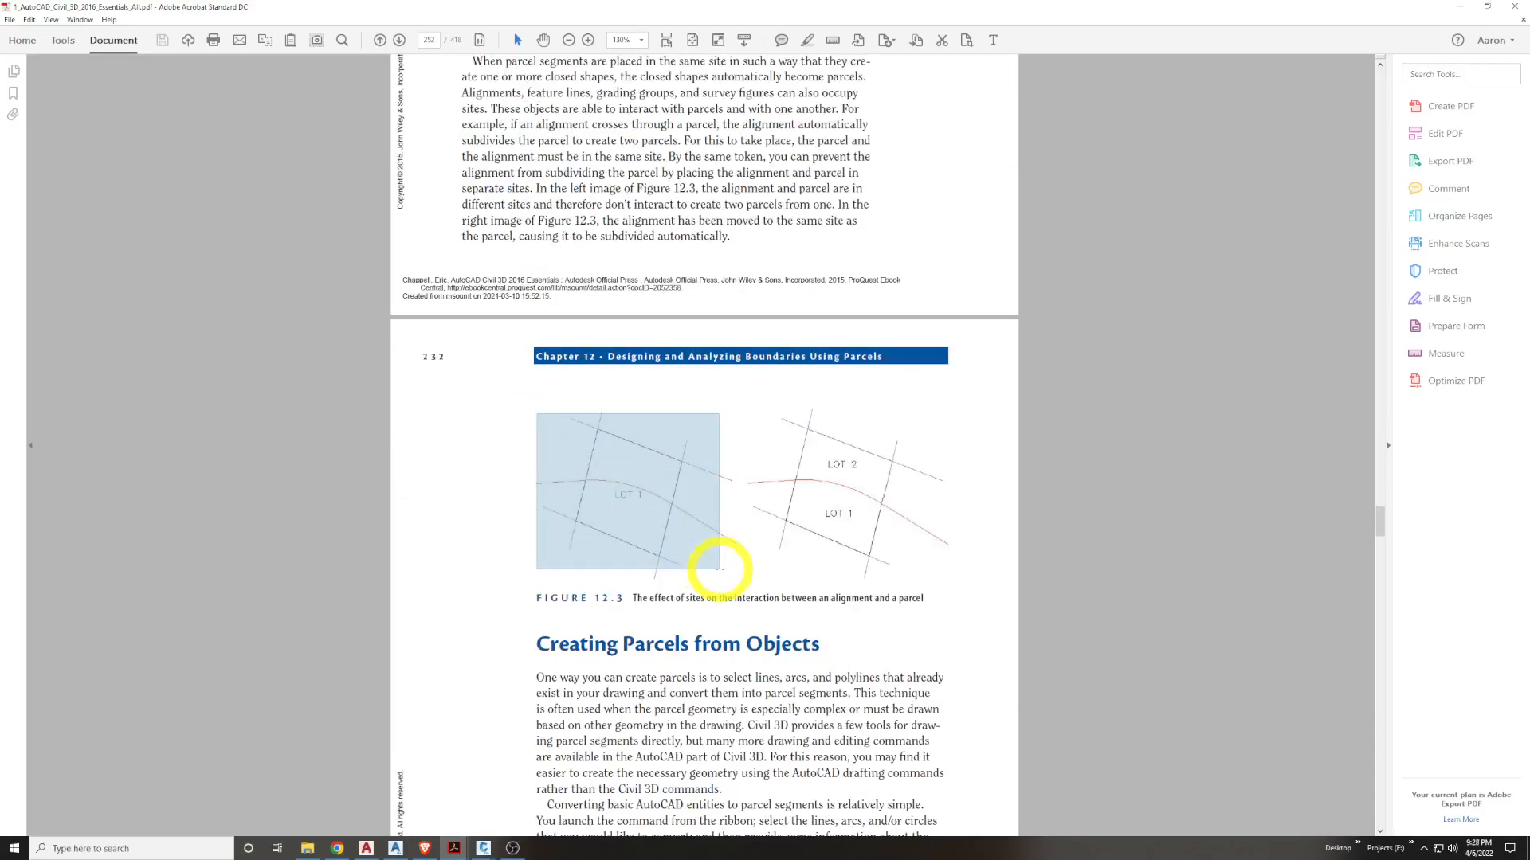
mouse_move(720, 569)
mouse_down()
mouse_move(705, 563)
mouse_move(718, 569)
mouse_up()
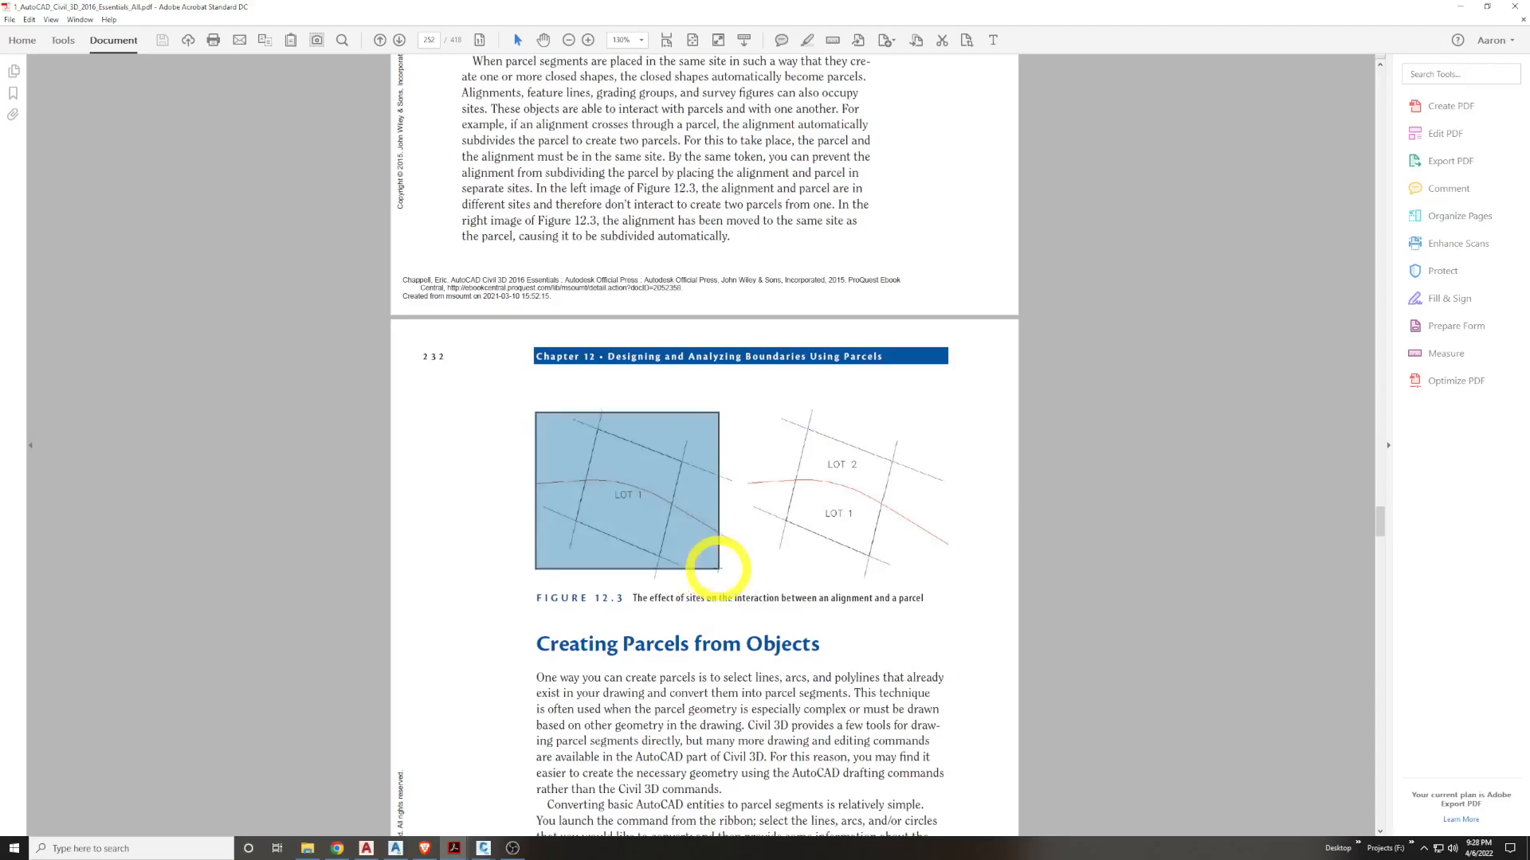
click(881, 542)
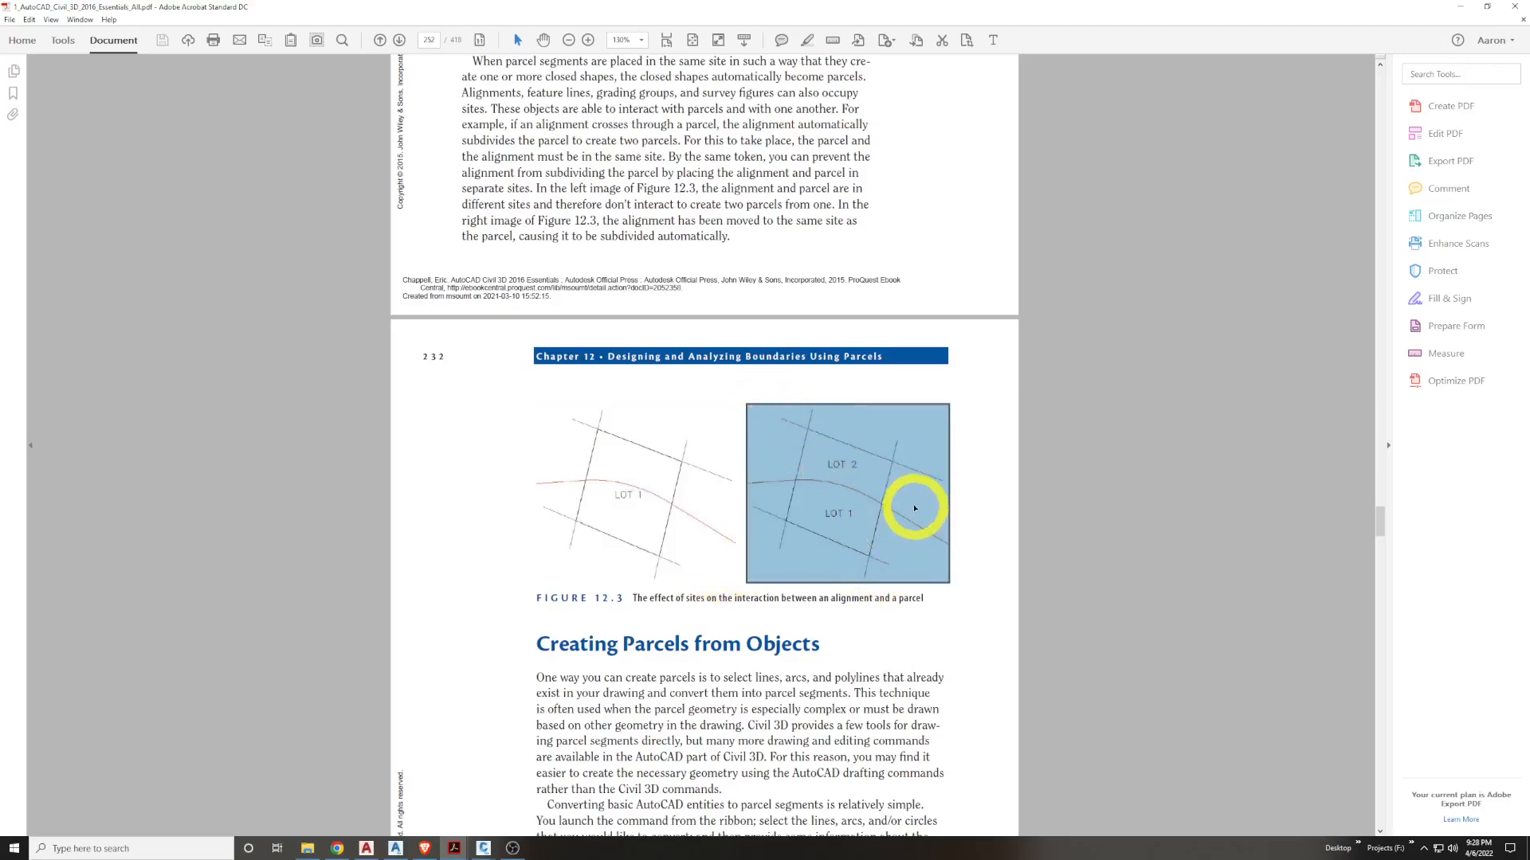
scroll(913, 489, down, 1)
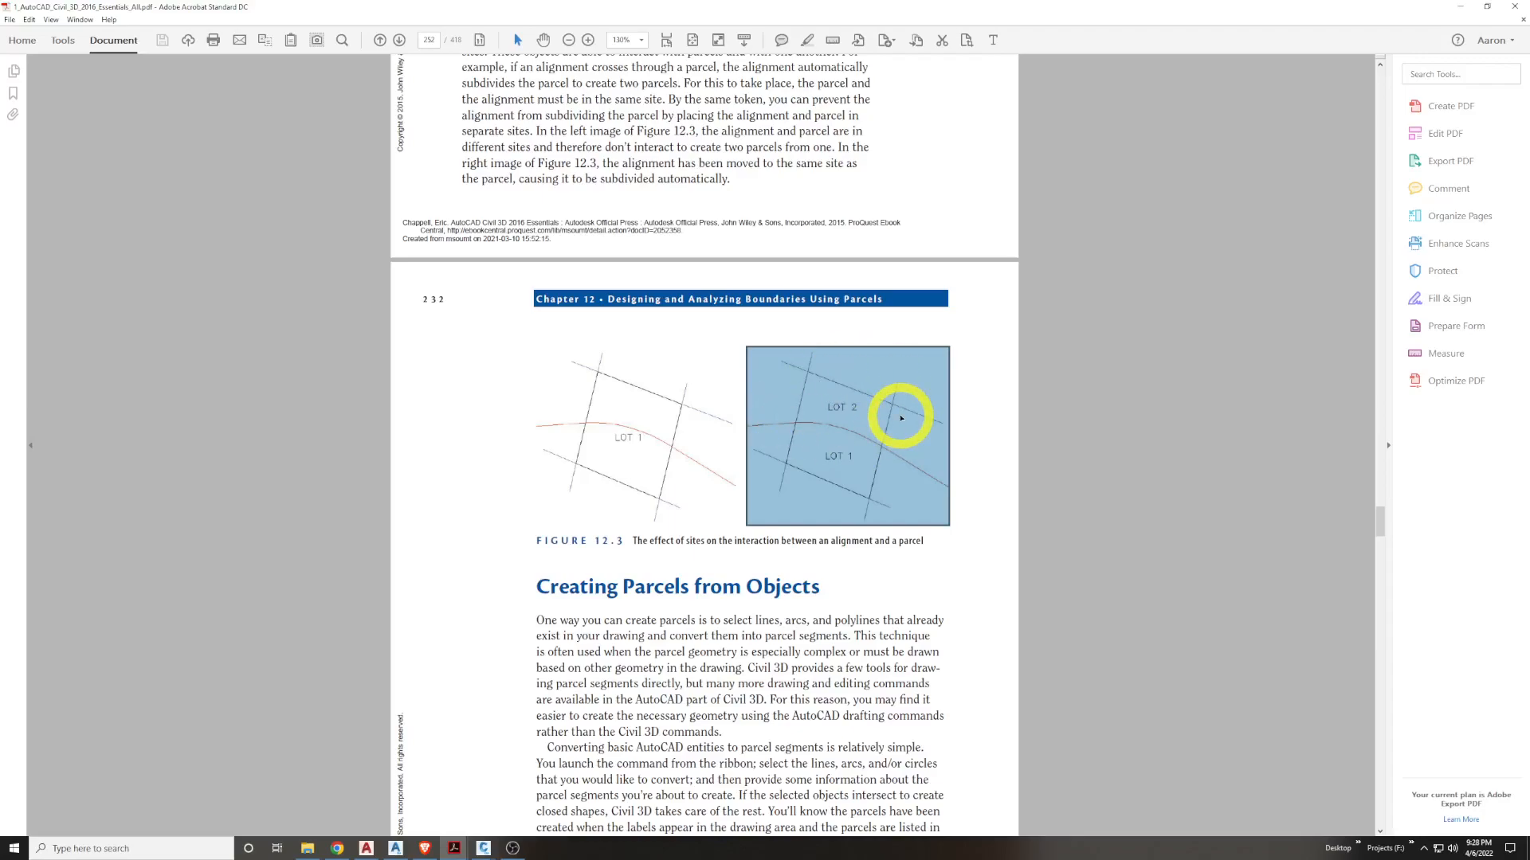
click(872, 428)
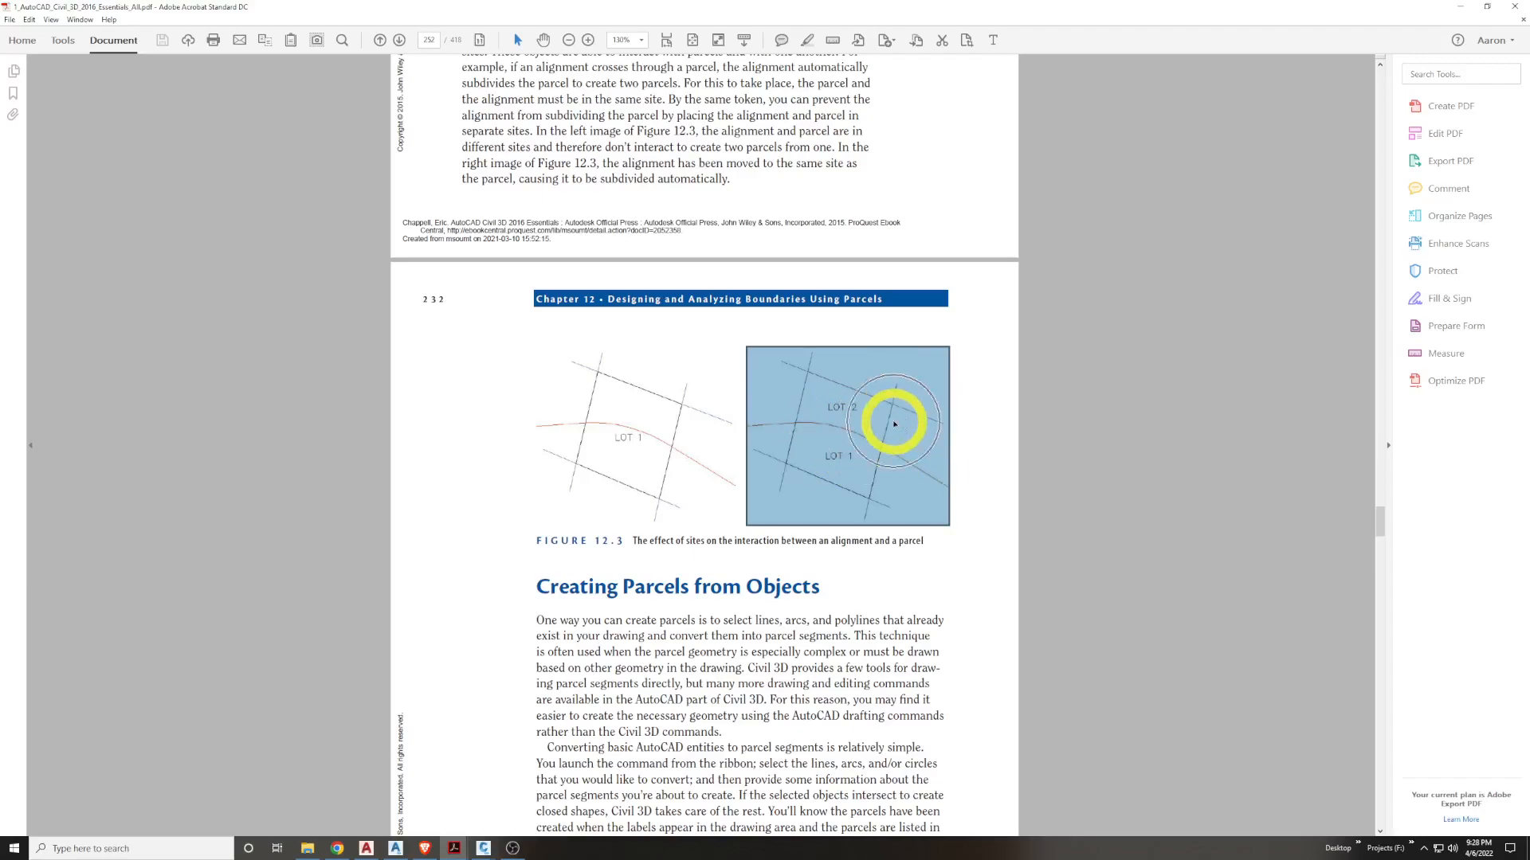
drag(441, 339, 724, 509)
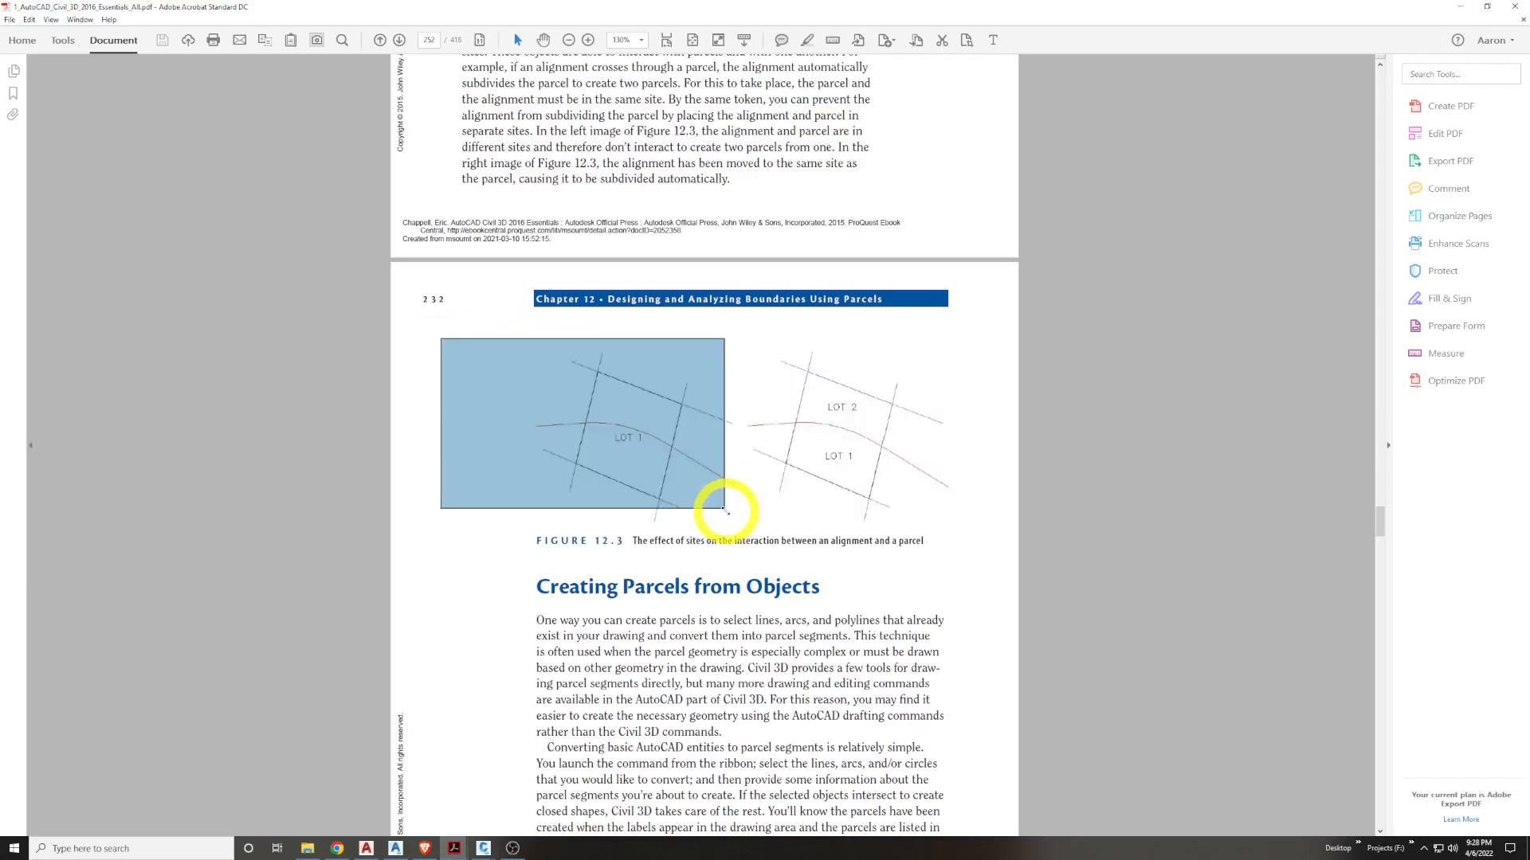
click(760, 502)
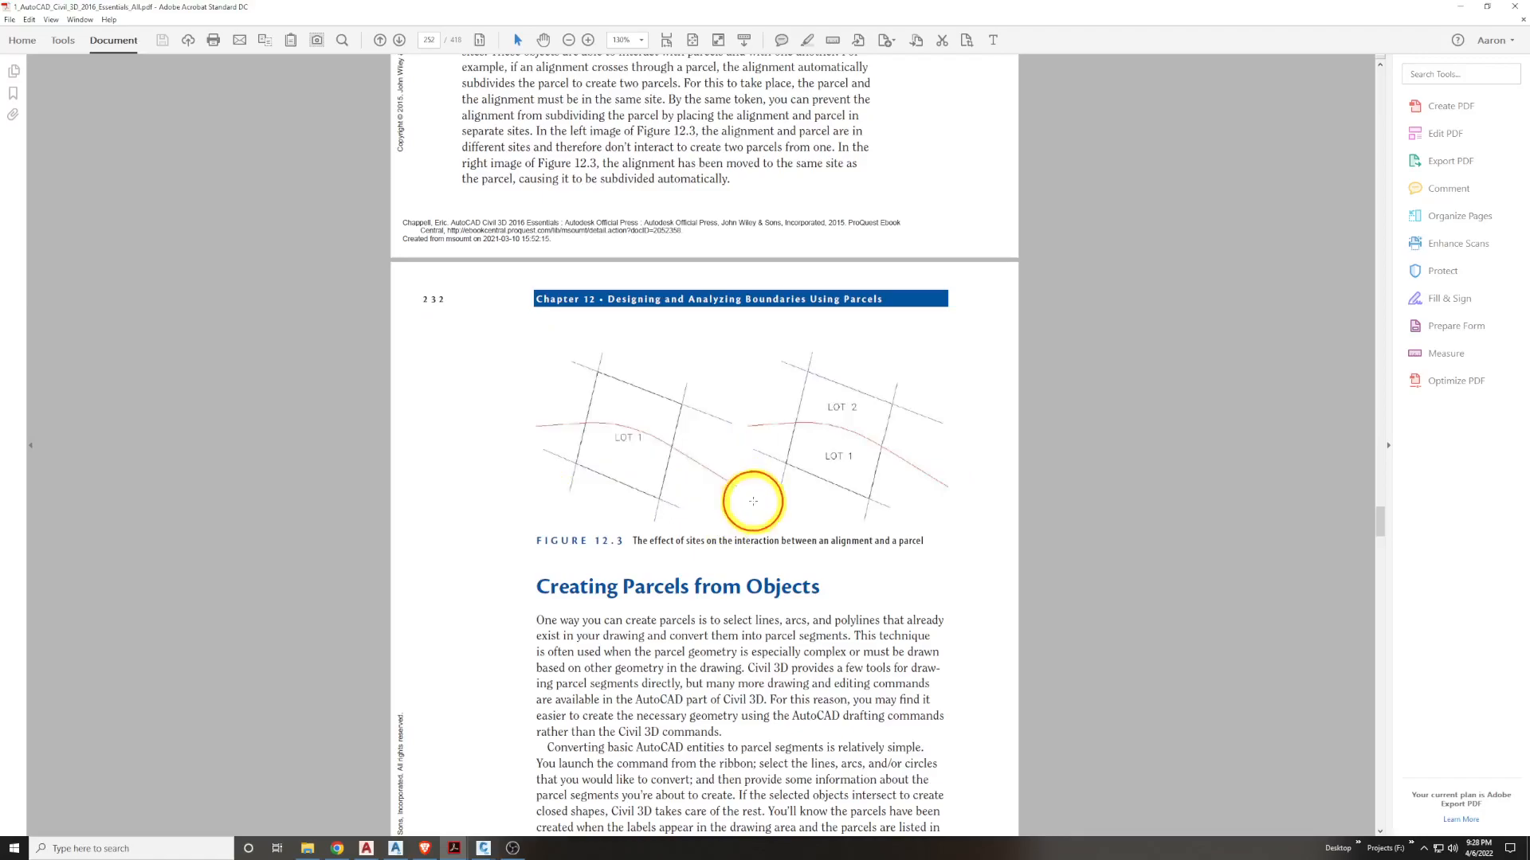
scroll(778, 493, down, 3)
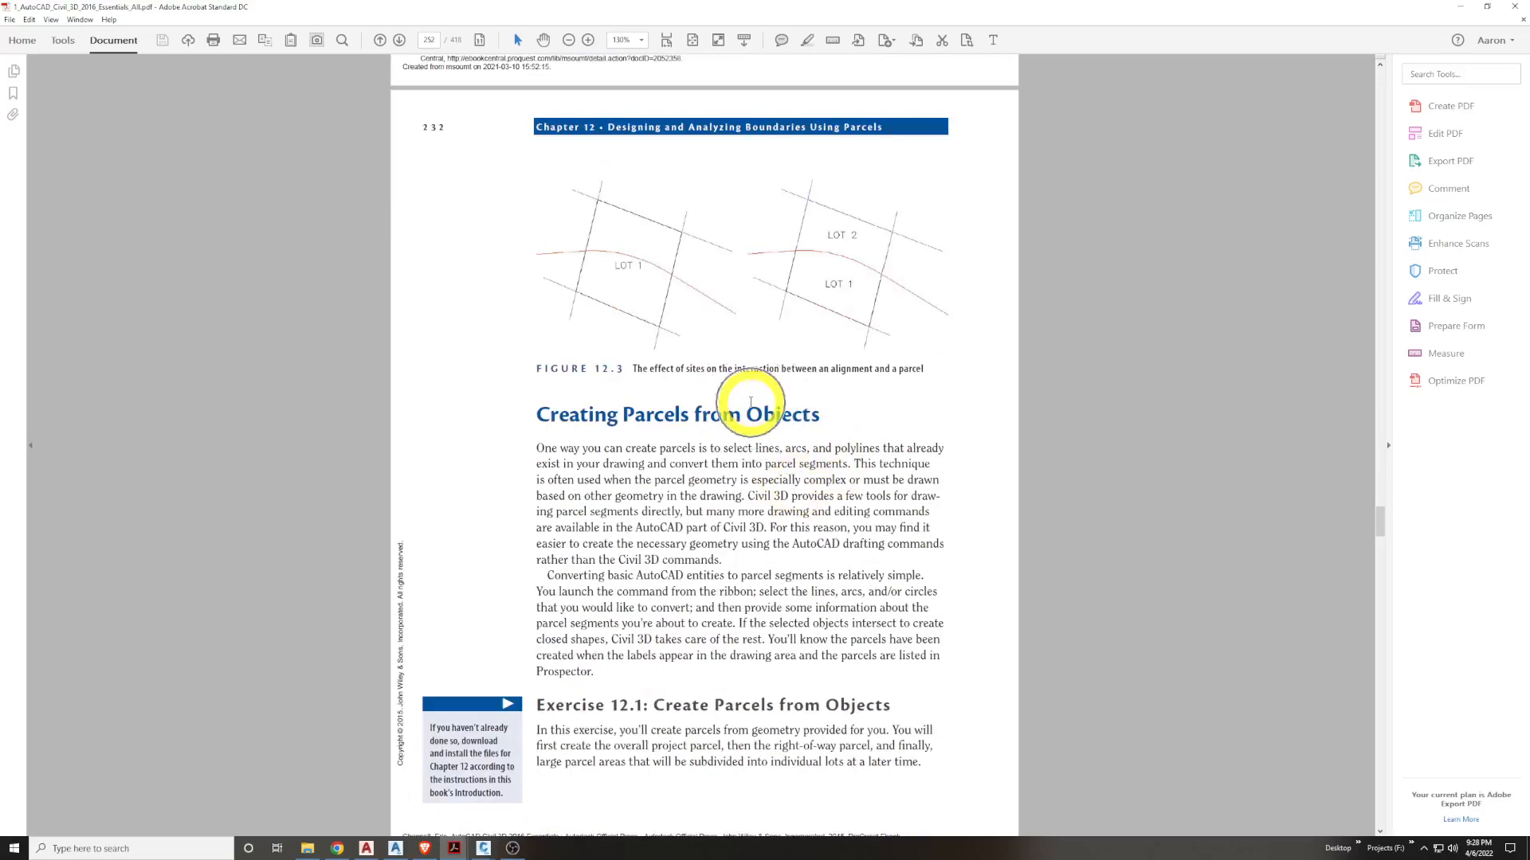
scroll(751, 402, down, 1)
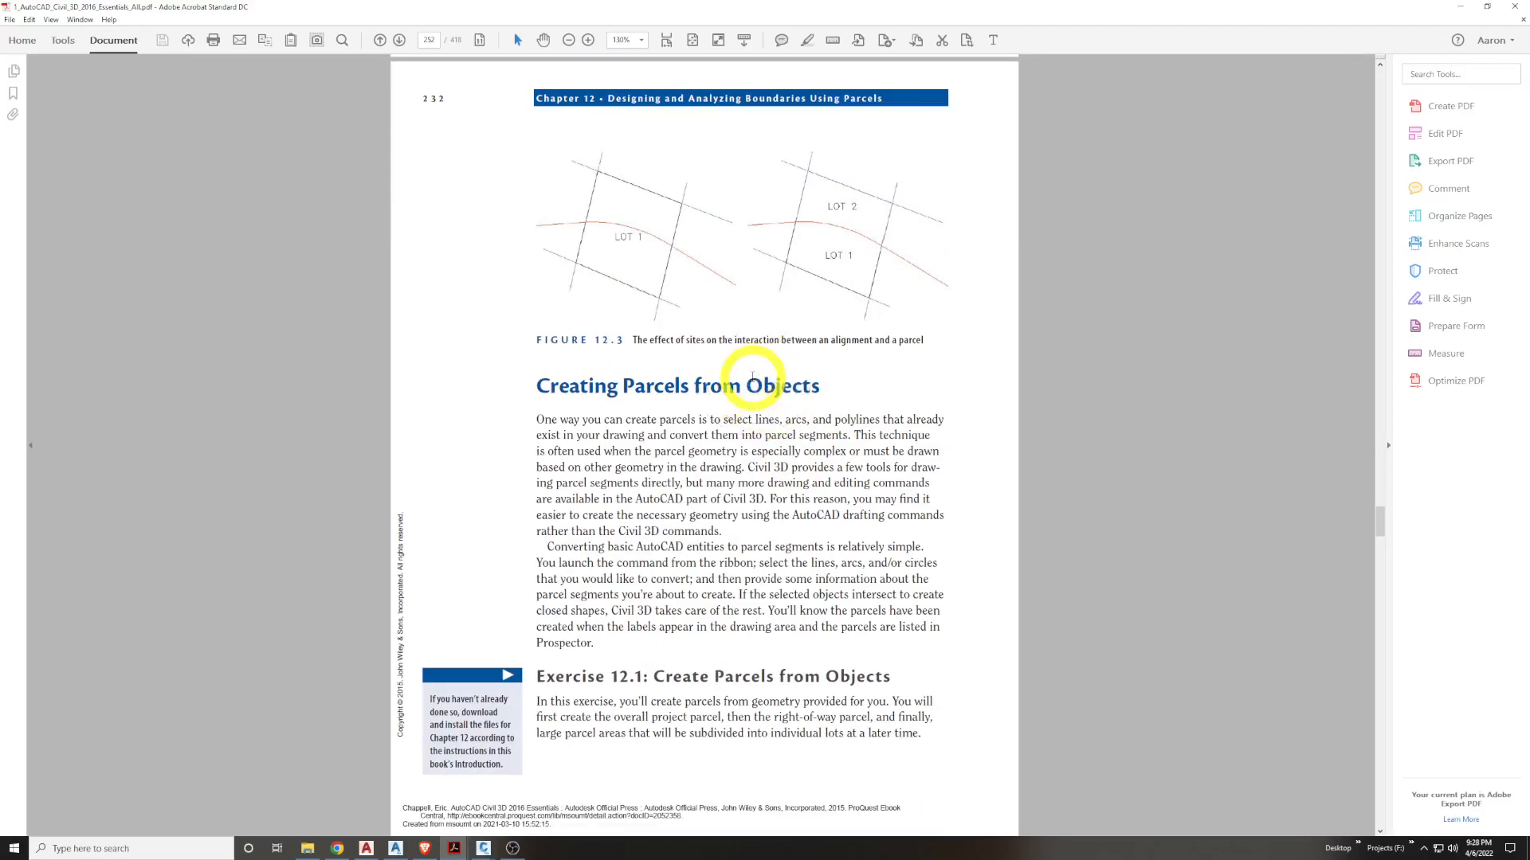
Switch to the Missoula County Property Information map in the browser and focus it on the residential lots beside Lower Miller Creek Rd
mouse_move(454, 852)
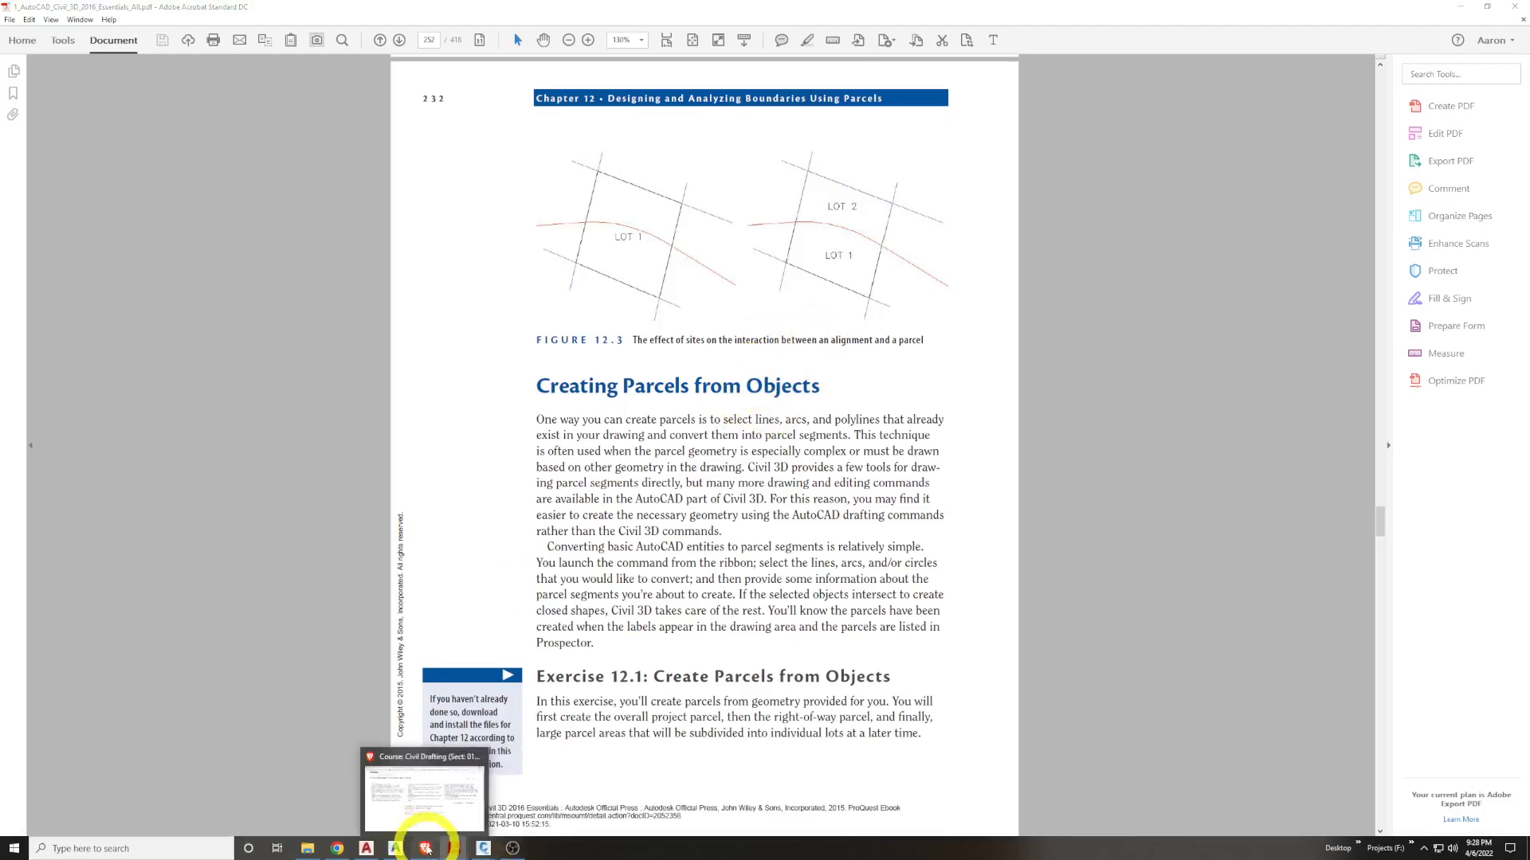
click(426, 849)
click(430, 9)
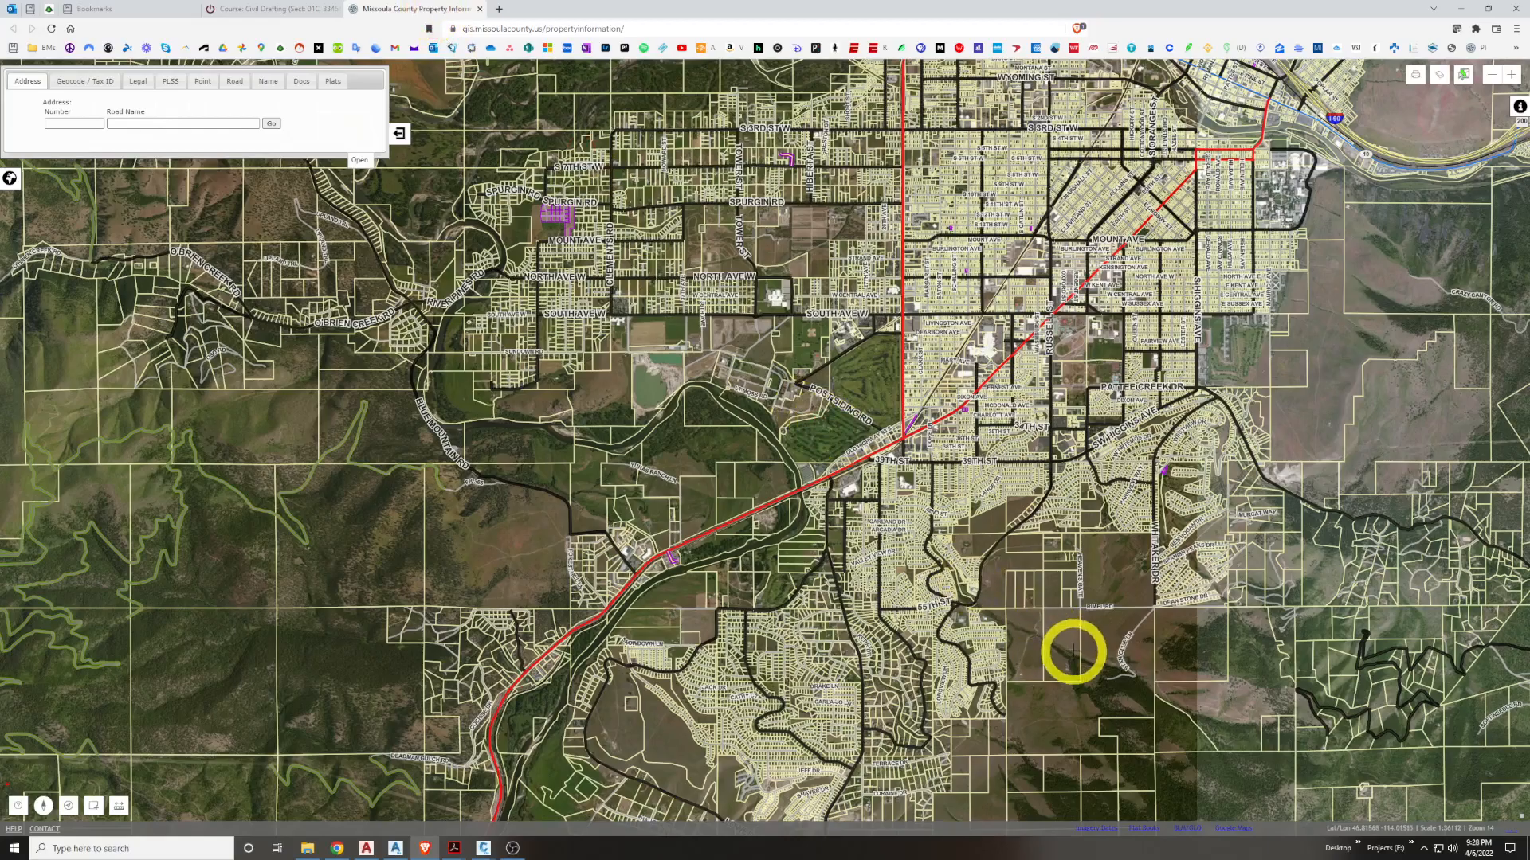
scroll(853, 678, up, 1)
scroll(853, 678, up, 1)
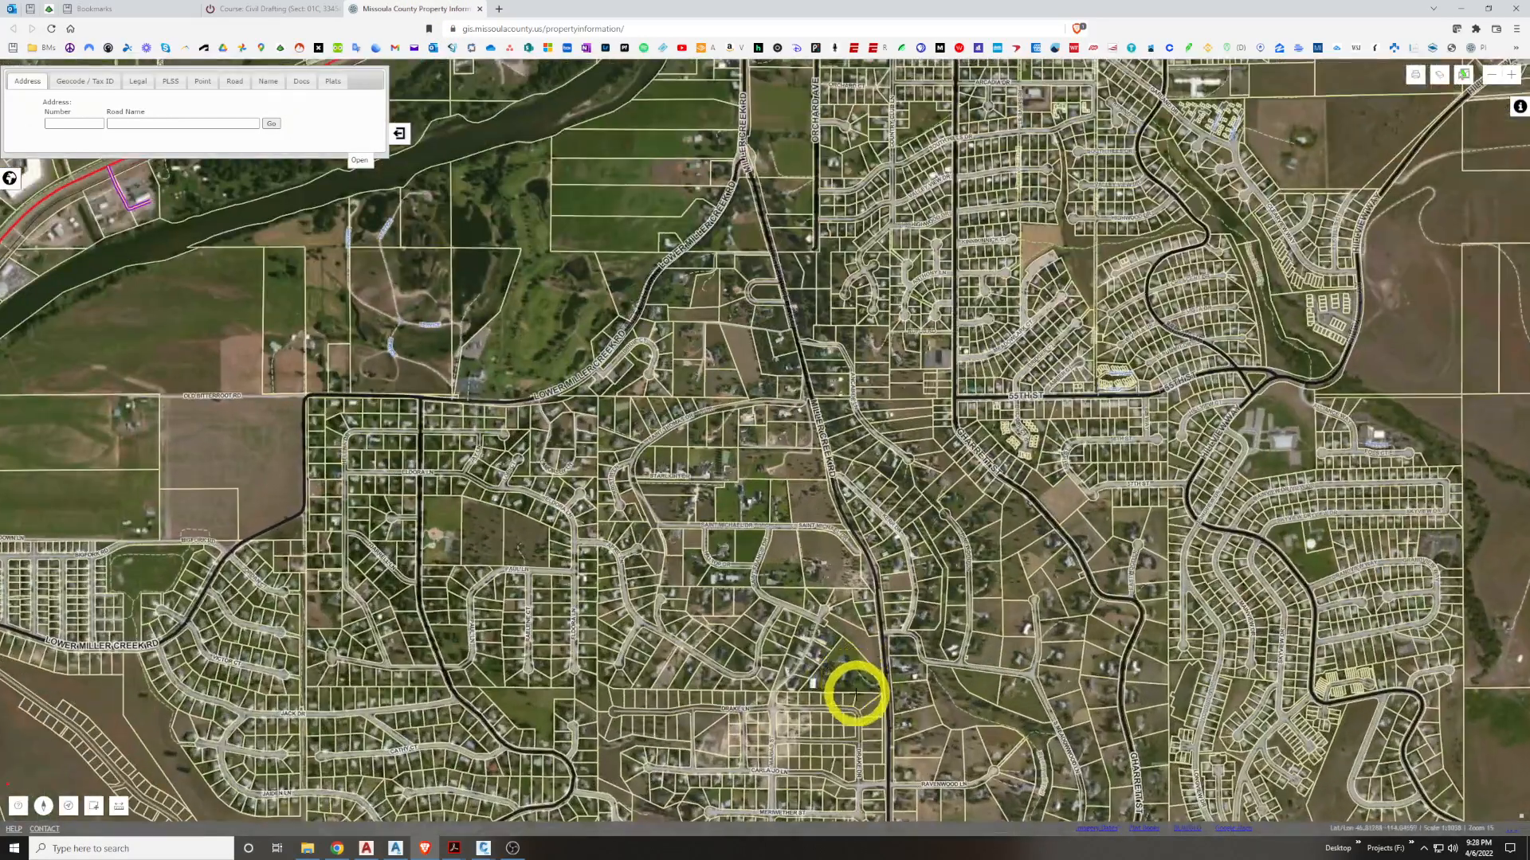
drag(841, 567, 939, 452)
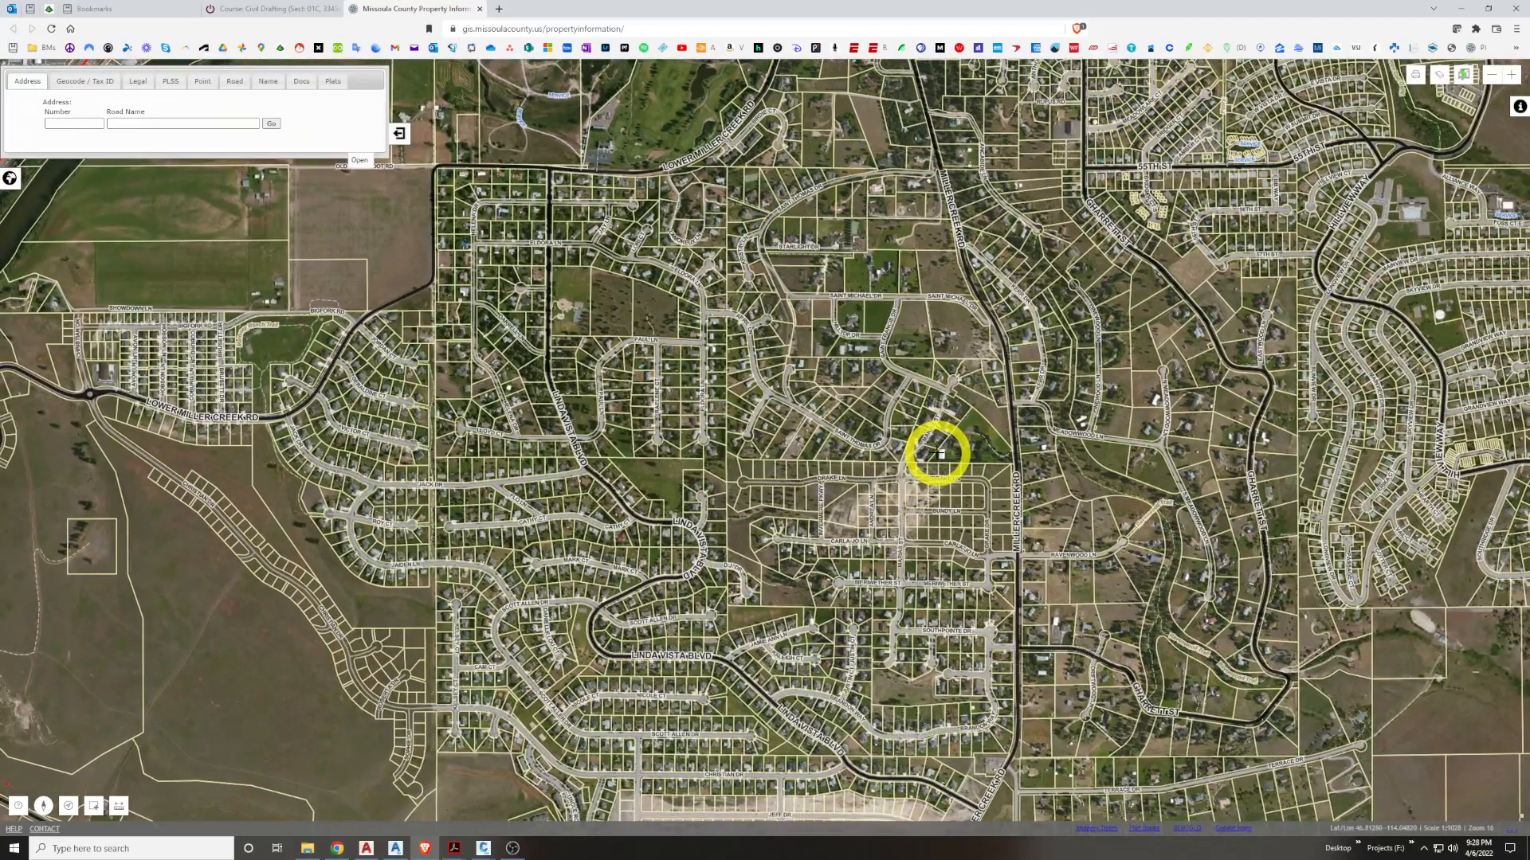
scroll(996, 311, up, 1)
drag(938, 226, 1055, 557)
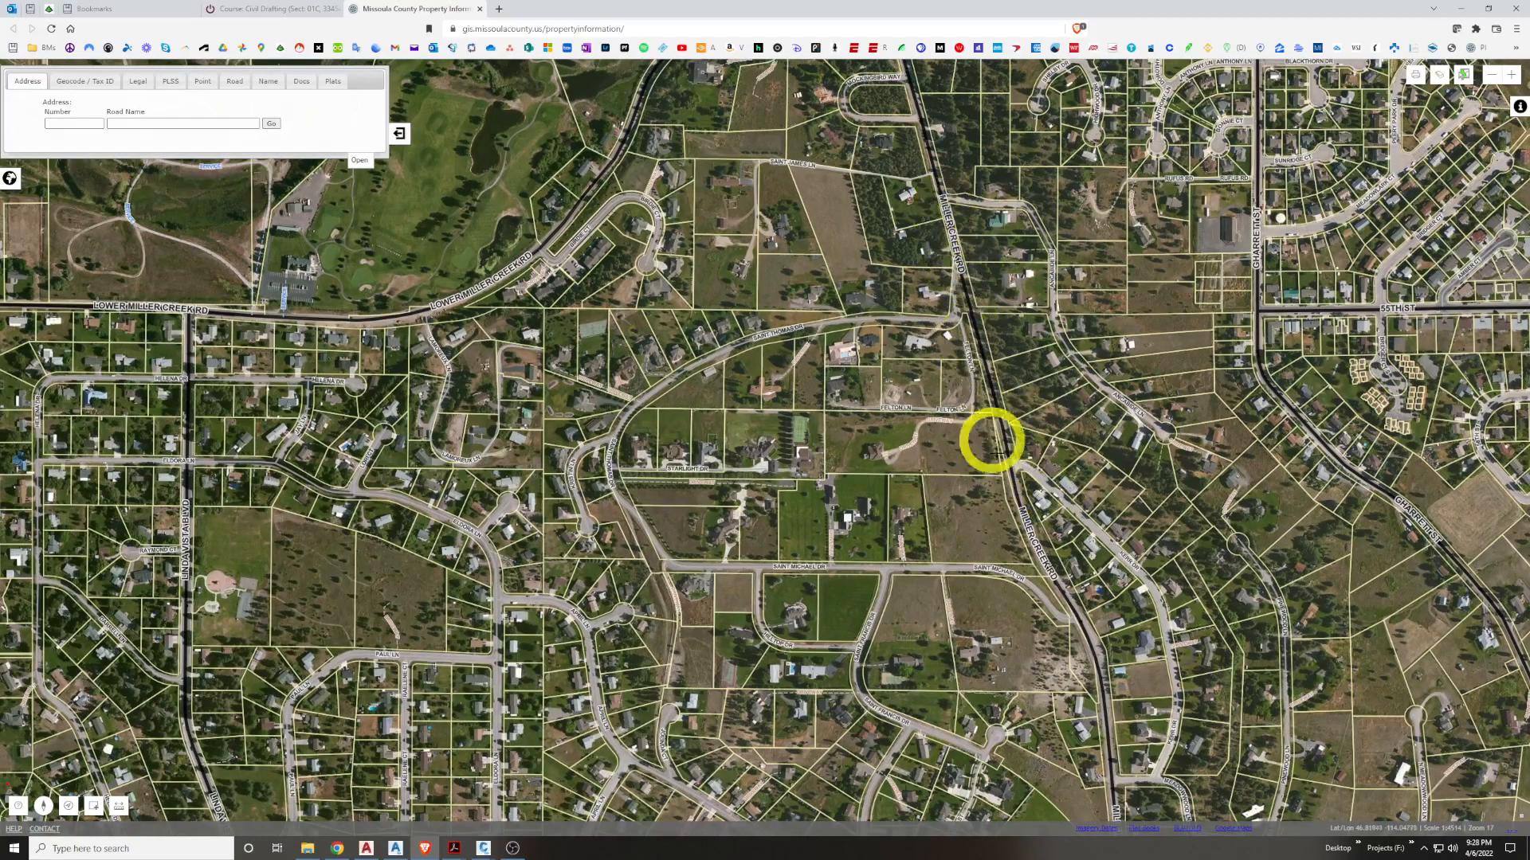
scroll(1022, 500, up, 1)
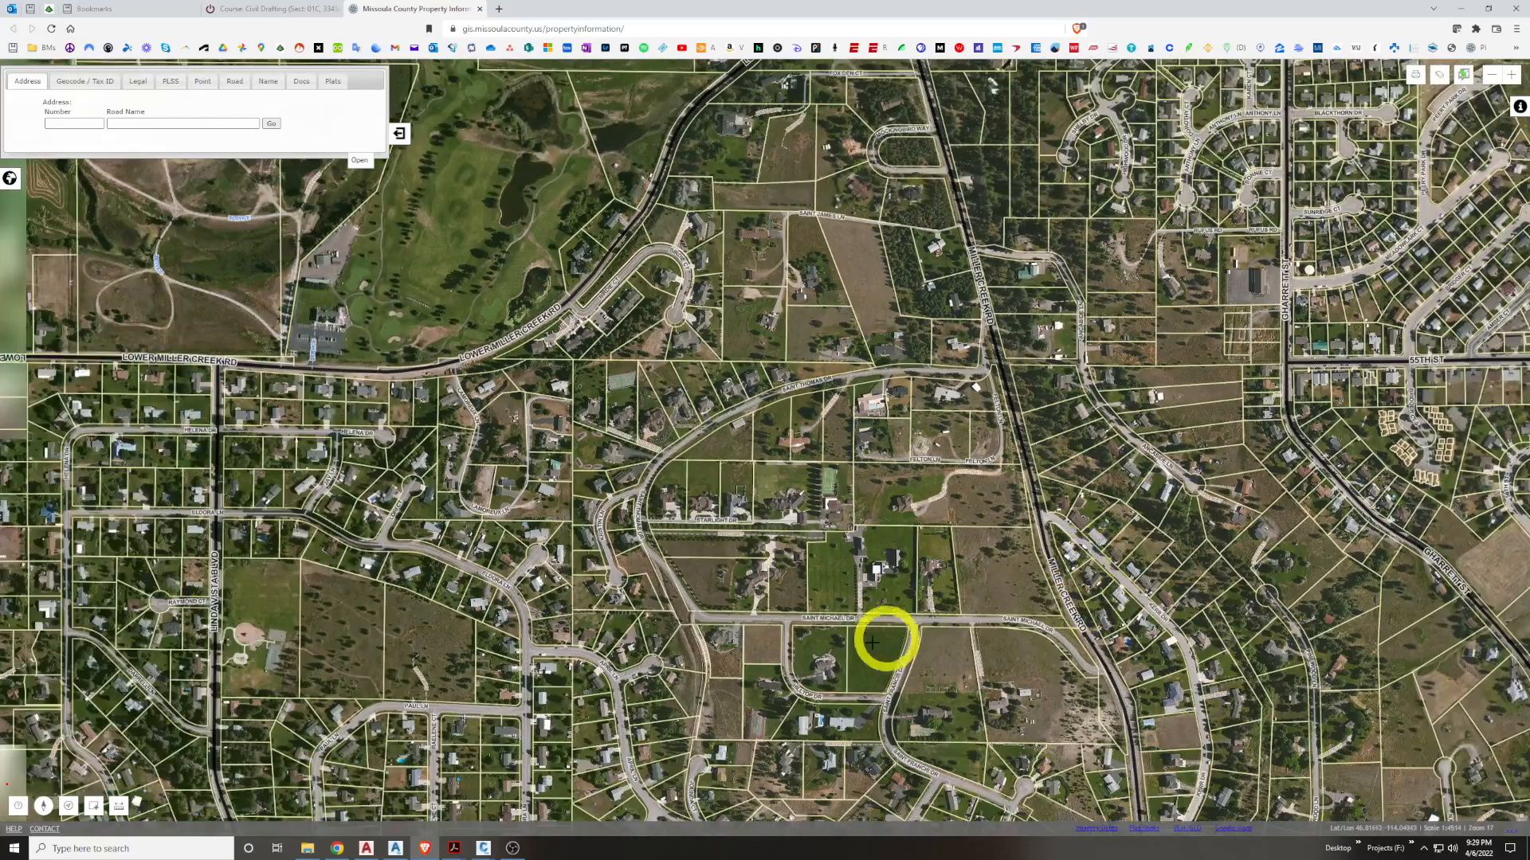
scroll(618, 462, up, 1)
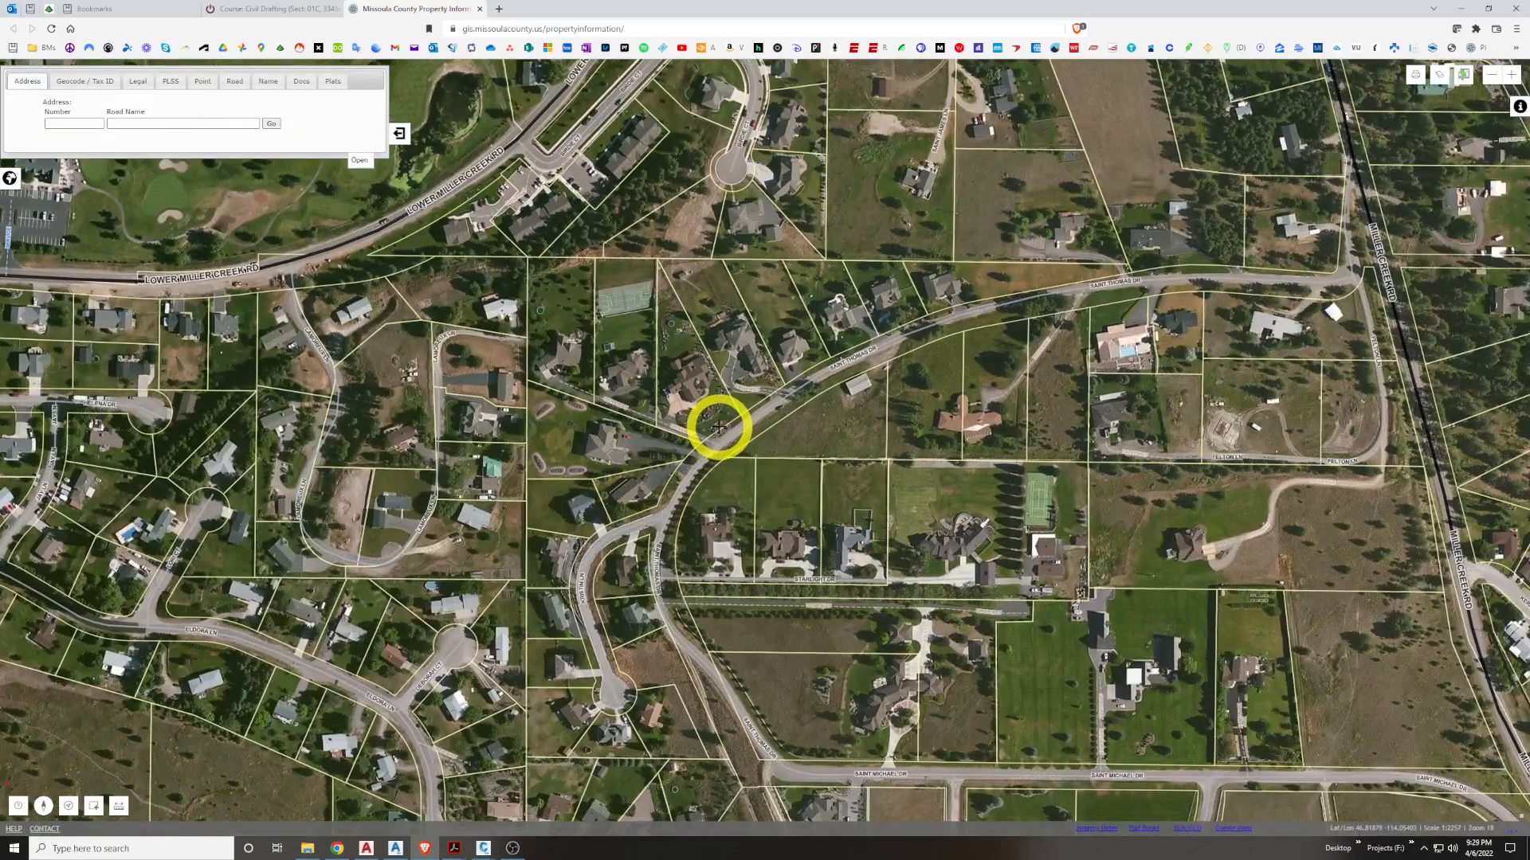
Look up the property details of two neighbouring lots along the curved road southeast of Lower Miller Creek Rd
click(771, 314)
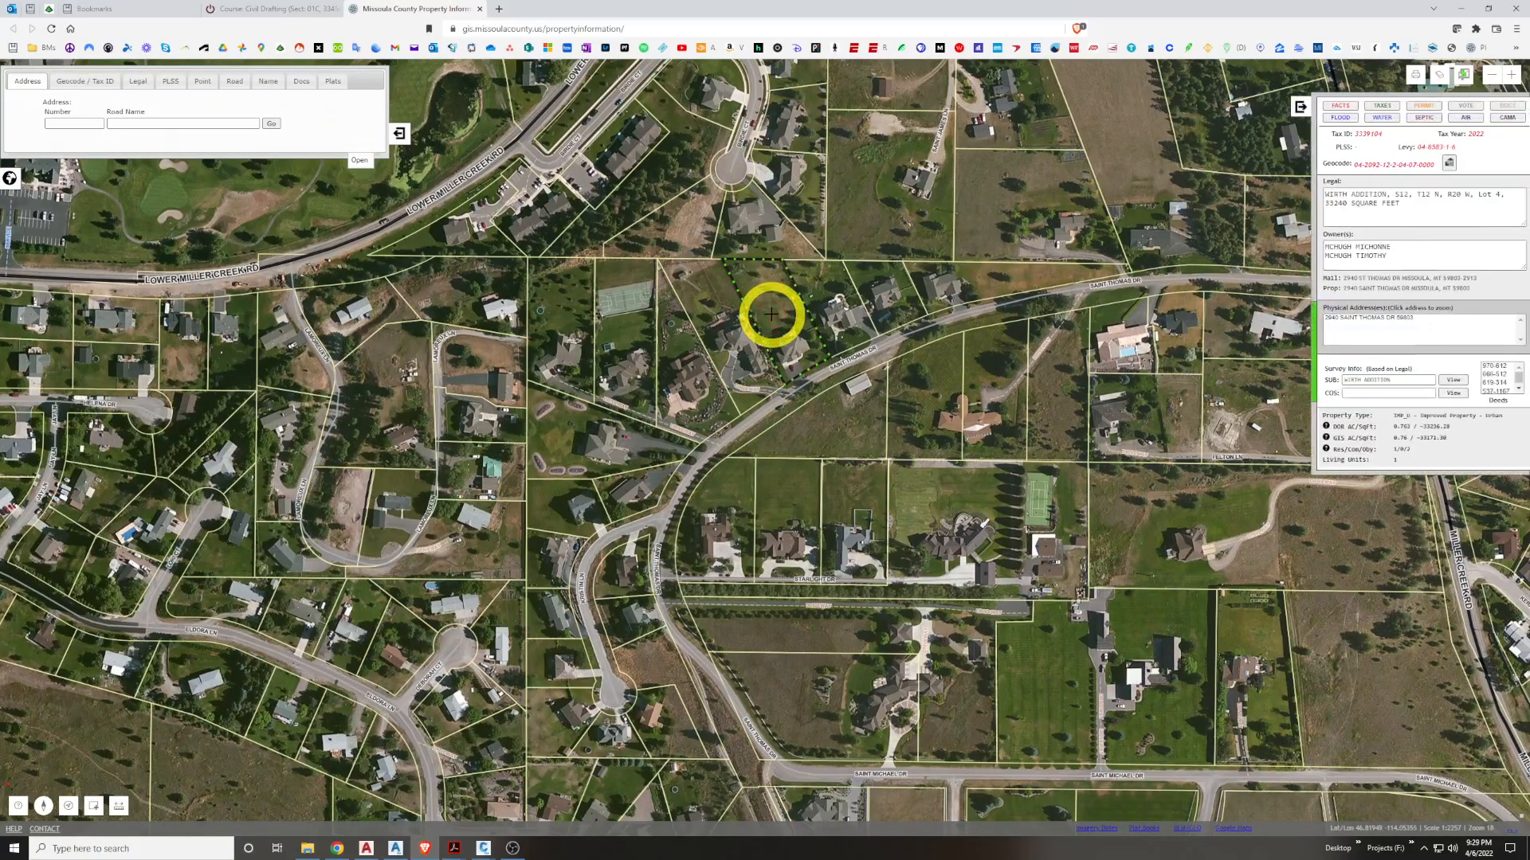
drag(787, 352, 734, 427)
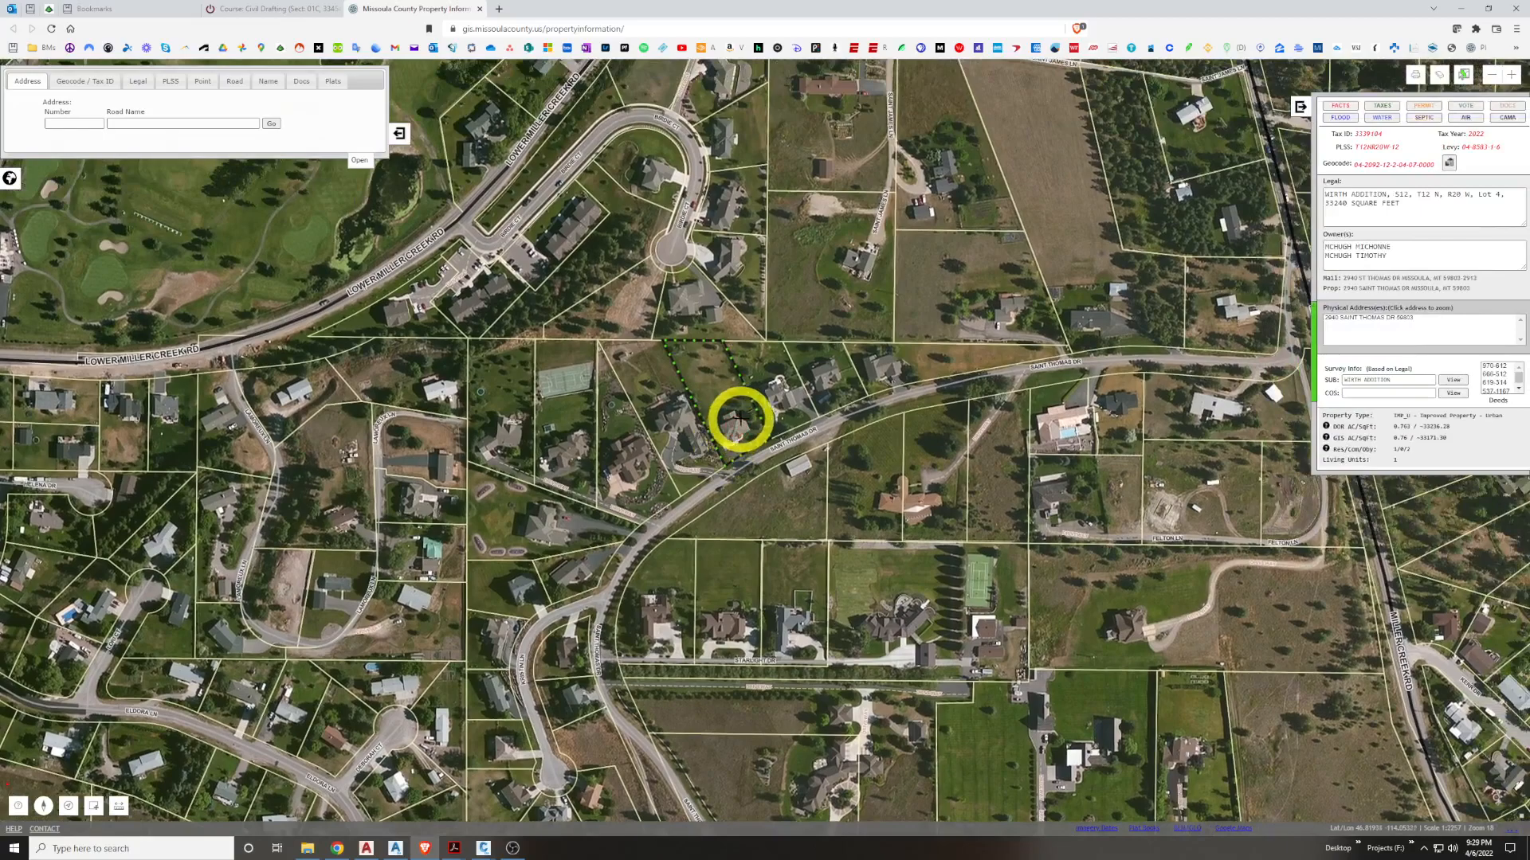
click(781, 394)
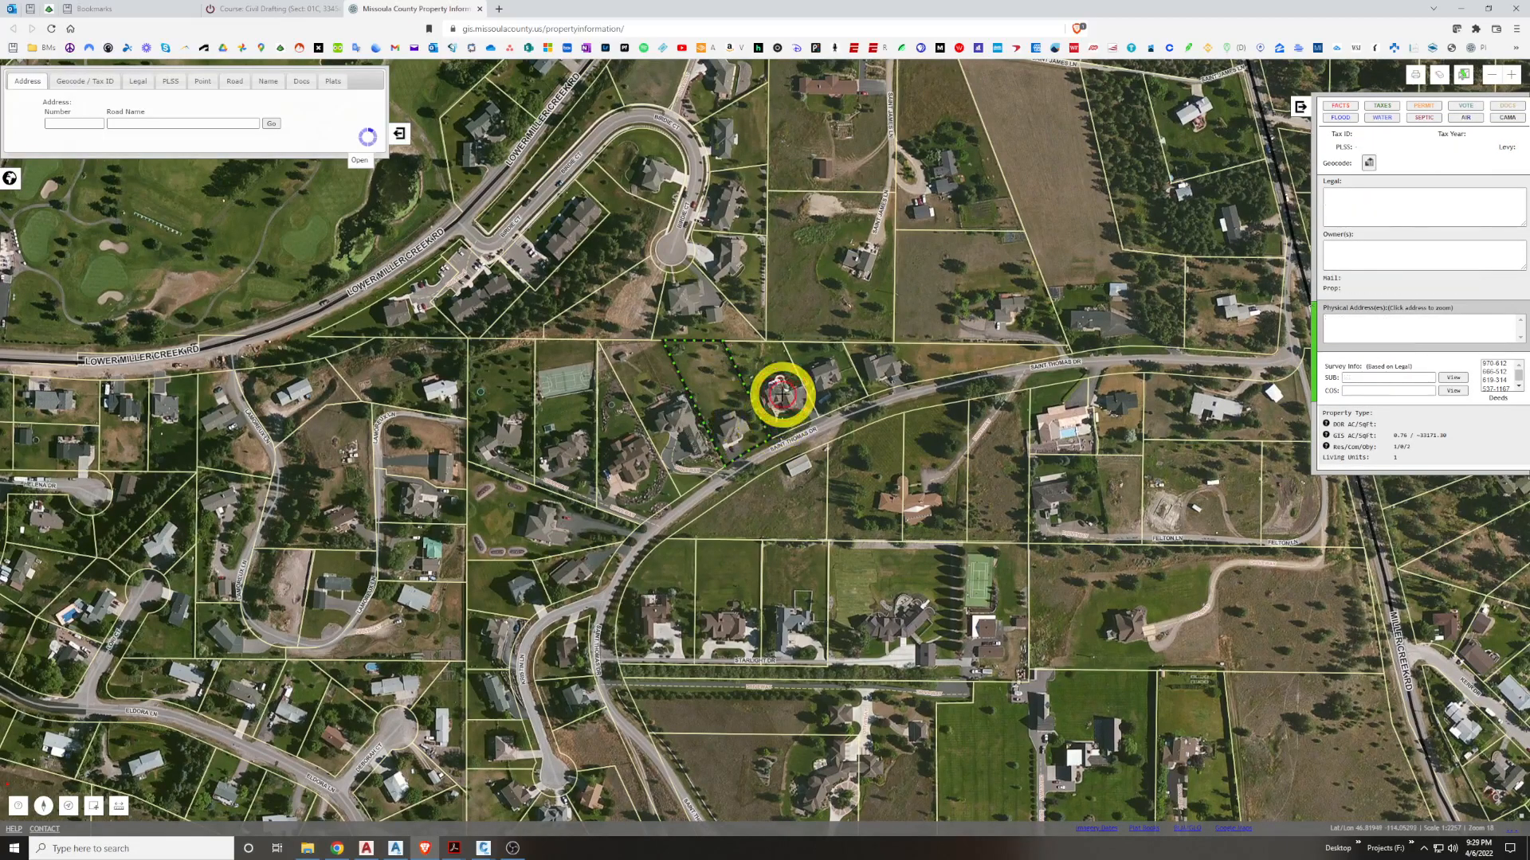
Look up the property details of the adjoining lots on the north side of Saint Thomas Dr
click(845, 380)
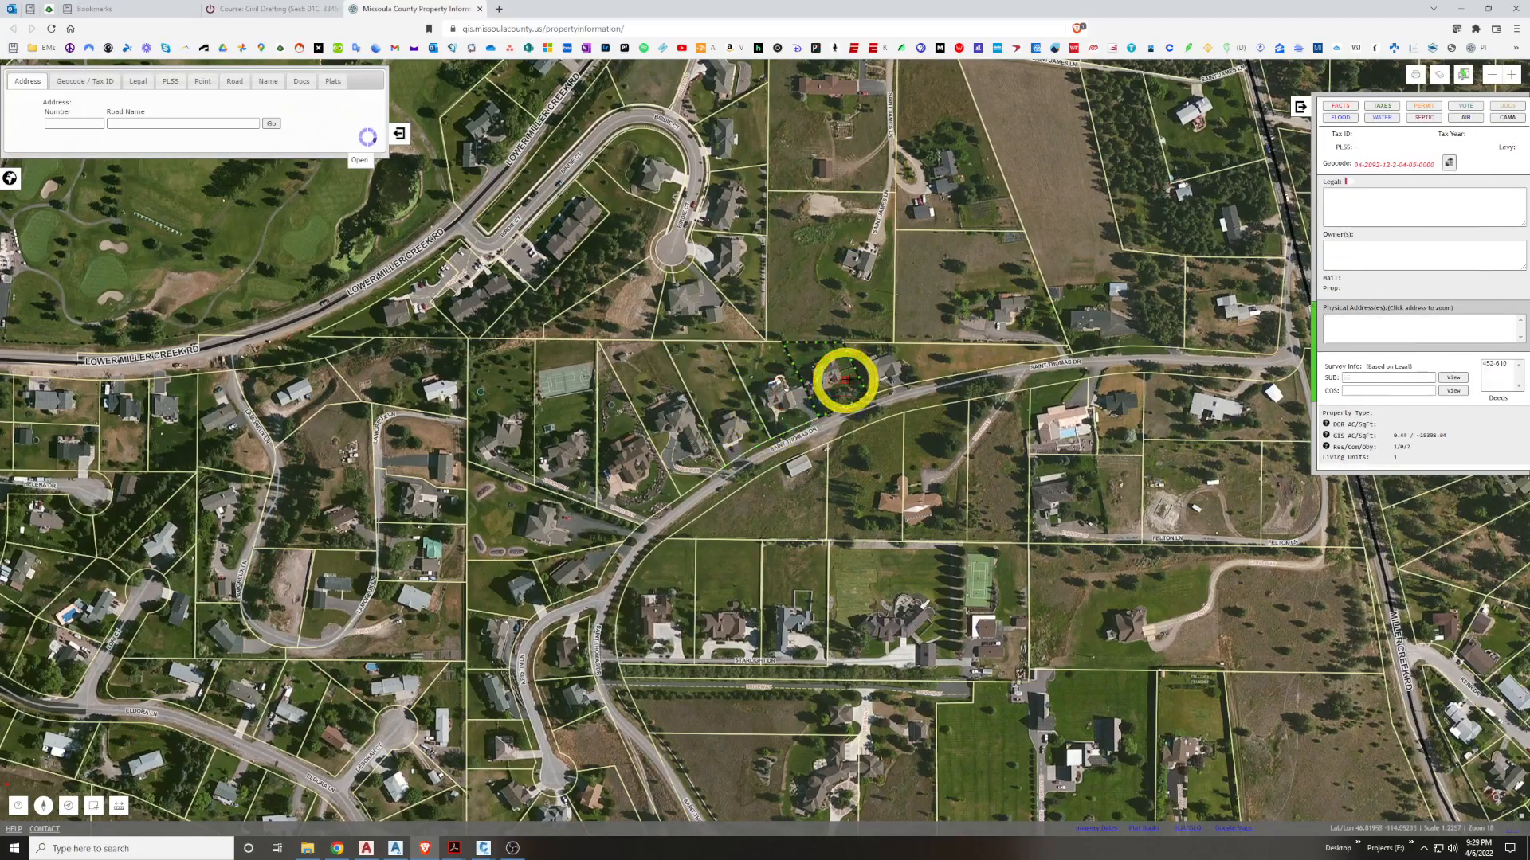
click(891, 369)
click(823, 375)
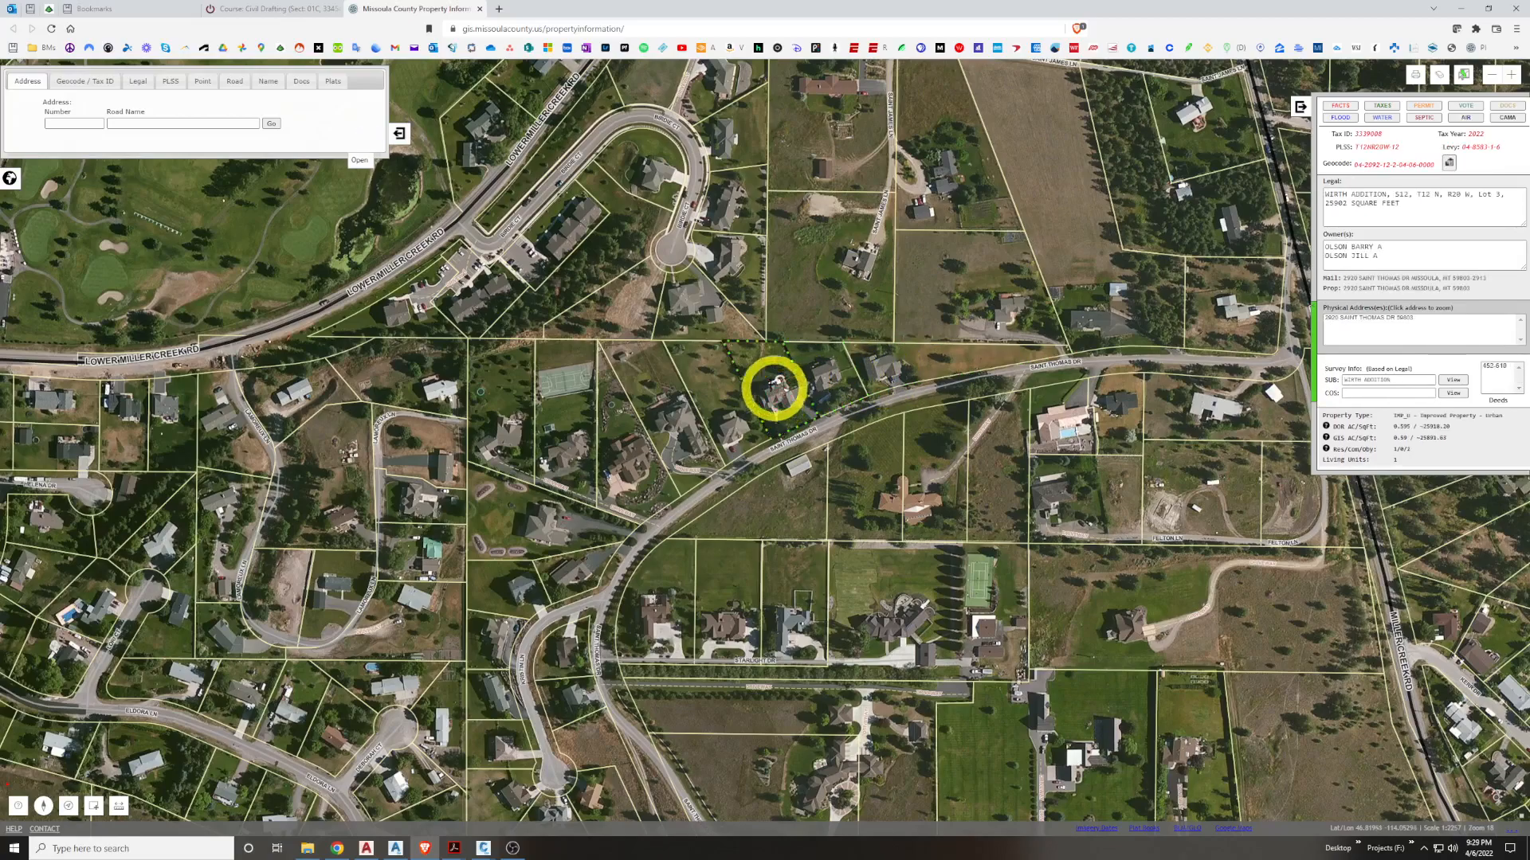
Look up the property details of two neighbouring lots on the east side of the cul-de-sac off Lower Miller Creek Rd
click(700, 323)
drag(700, 323, 728, 482)
click(758, 408)
click(755, 356)
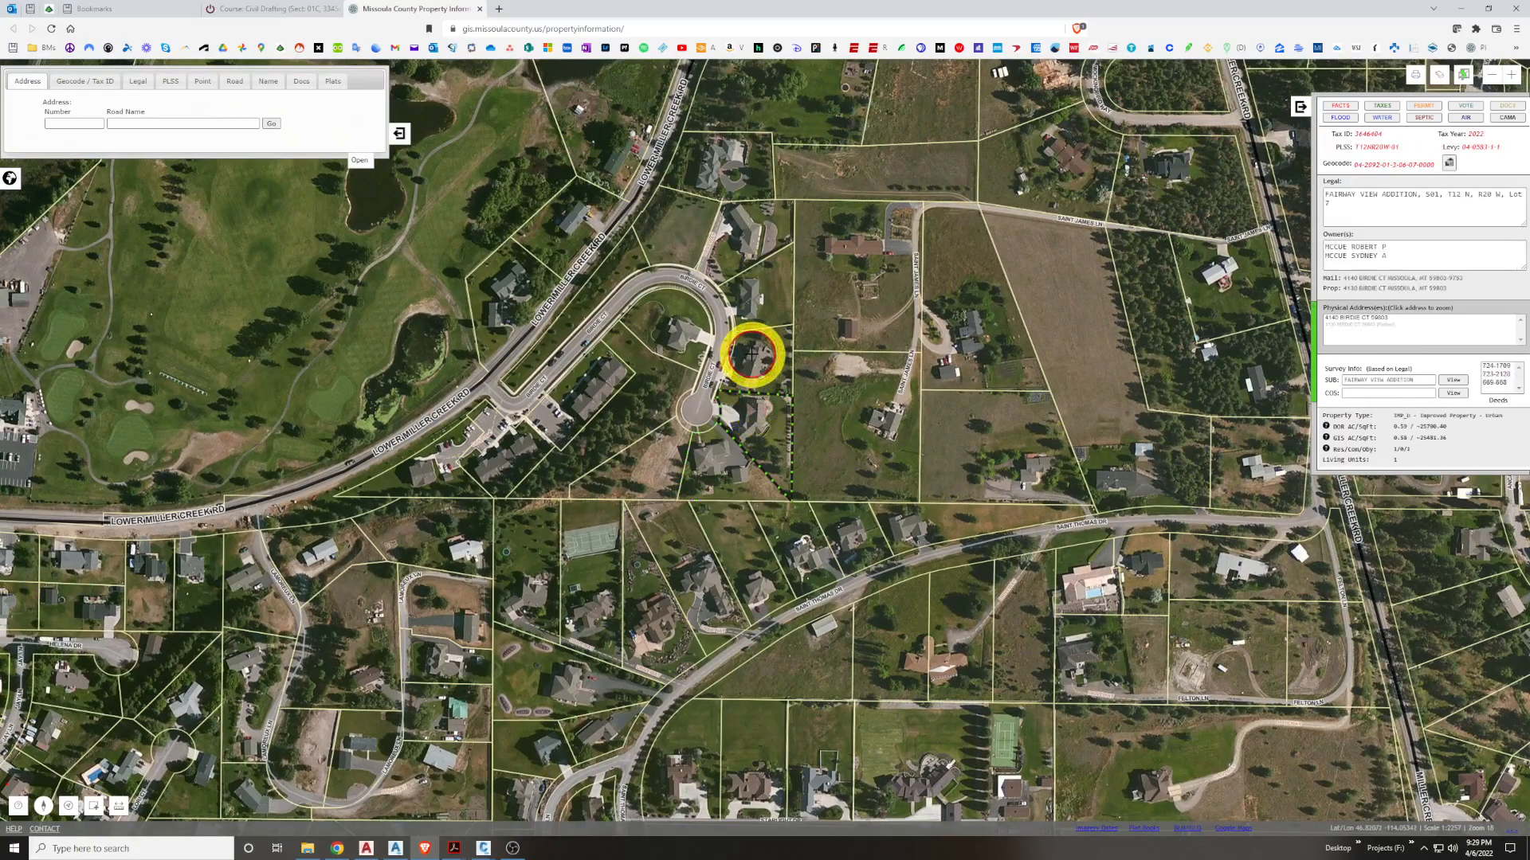
click(767, 294)
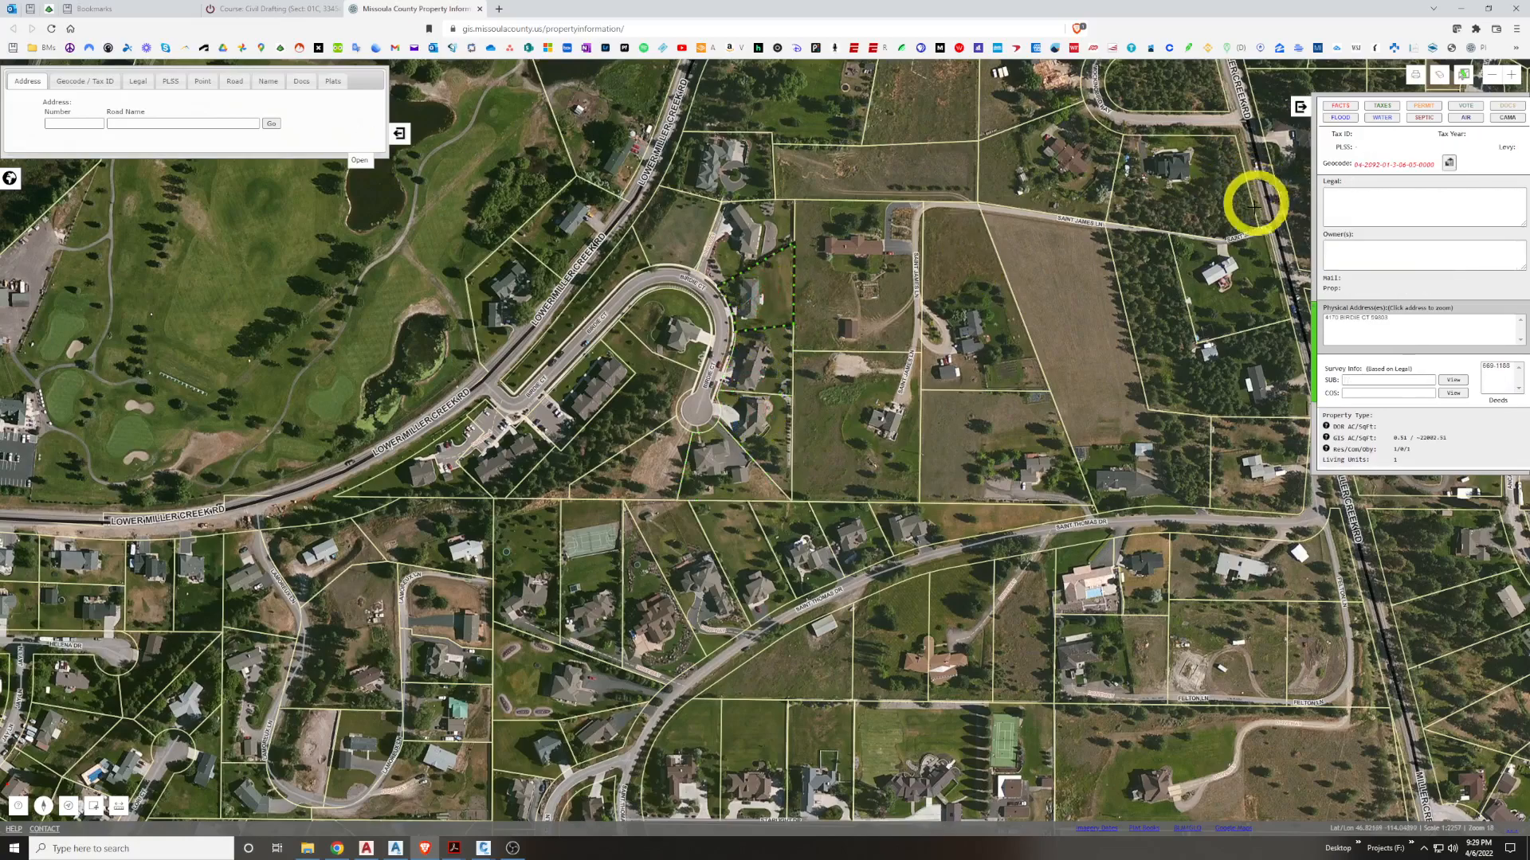
Highlight the selected lot's legal description, its subdivision name and the COS label in the property details
drag(1325, 192, 1387, 221)
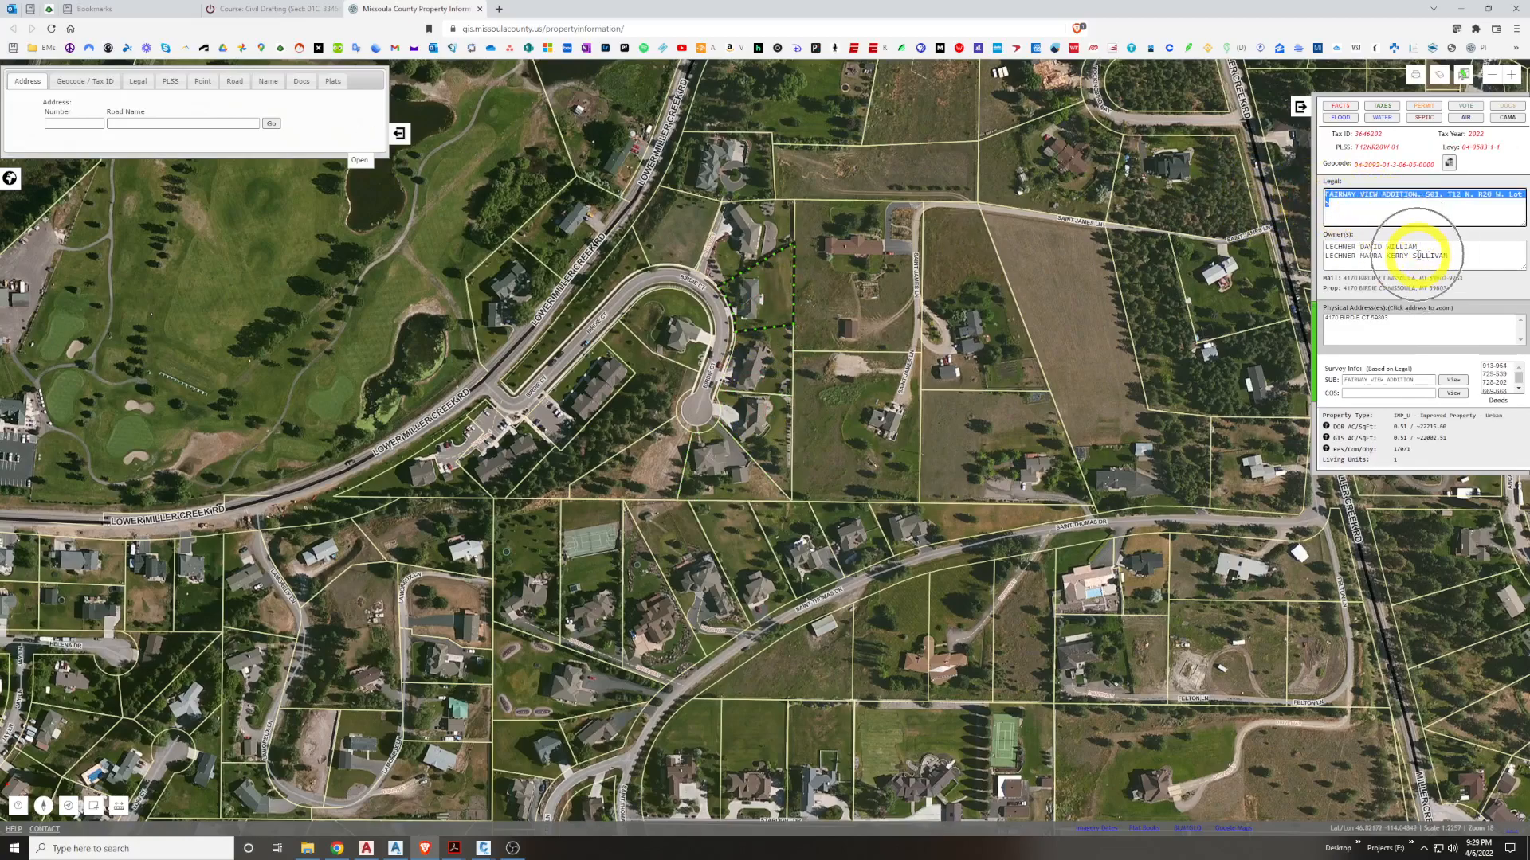
drag(1399, 374, 1320, 385)
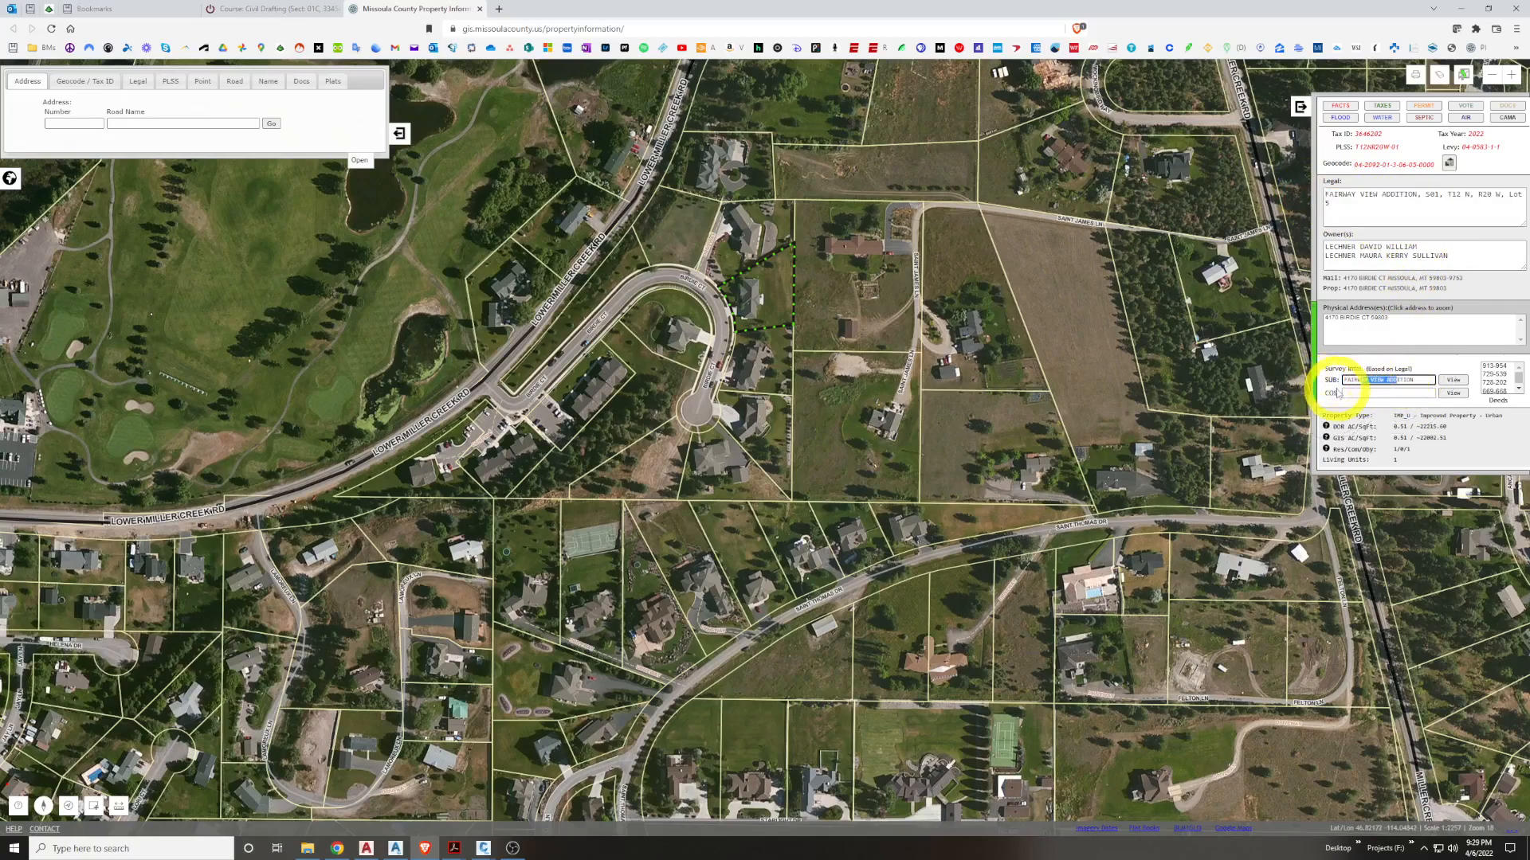
double_click(1343, 393)
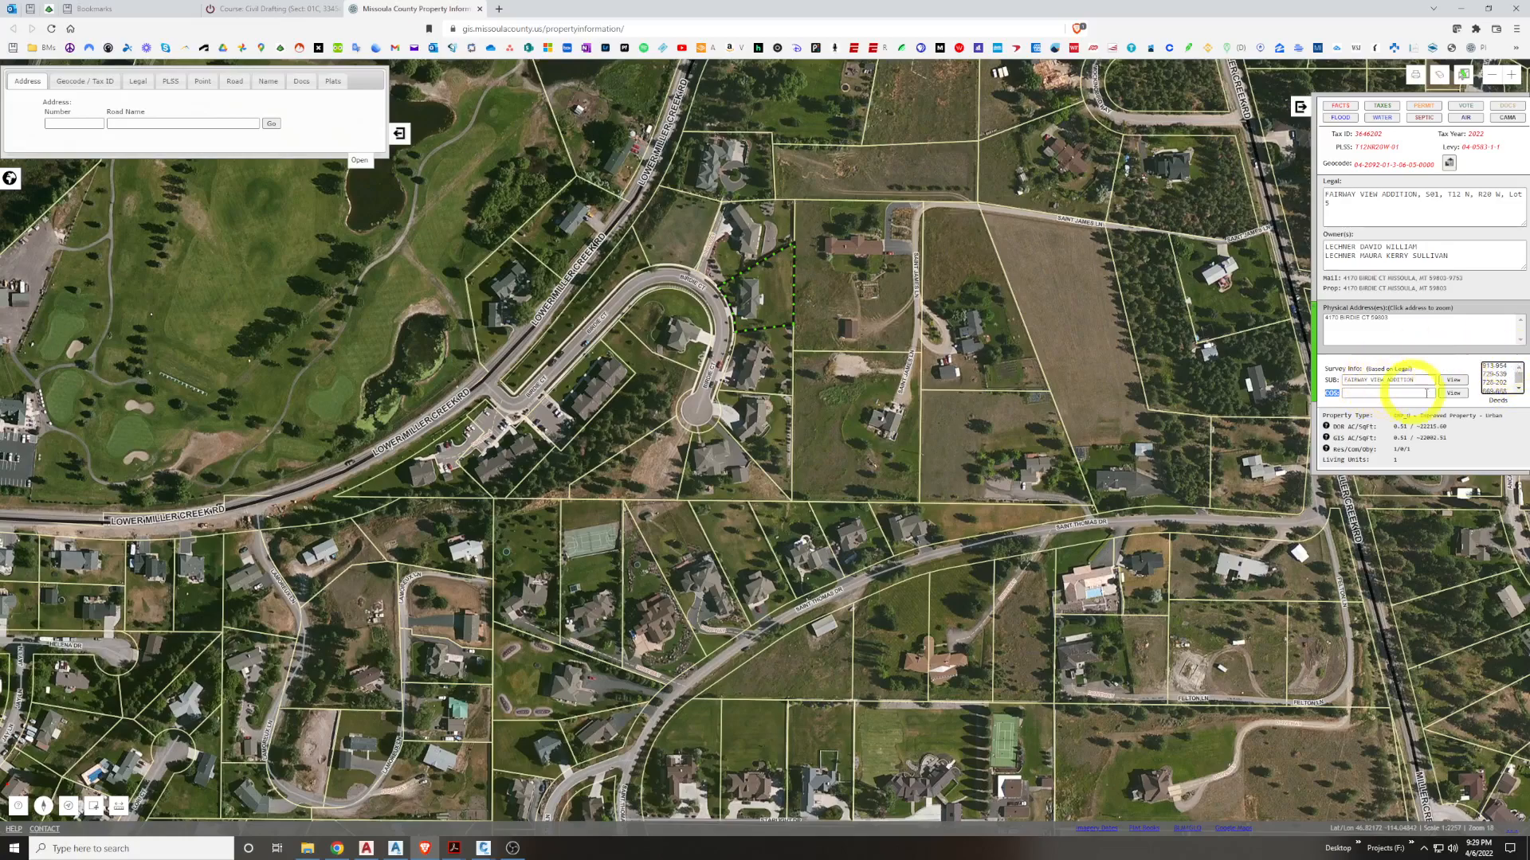
Examine the Fairway View Addition Lots A-1 and A-2 plat from the subdivision's records, and return to the property map
click(1454, 381)
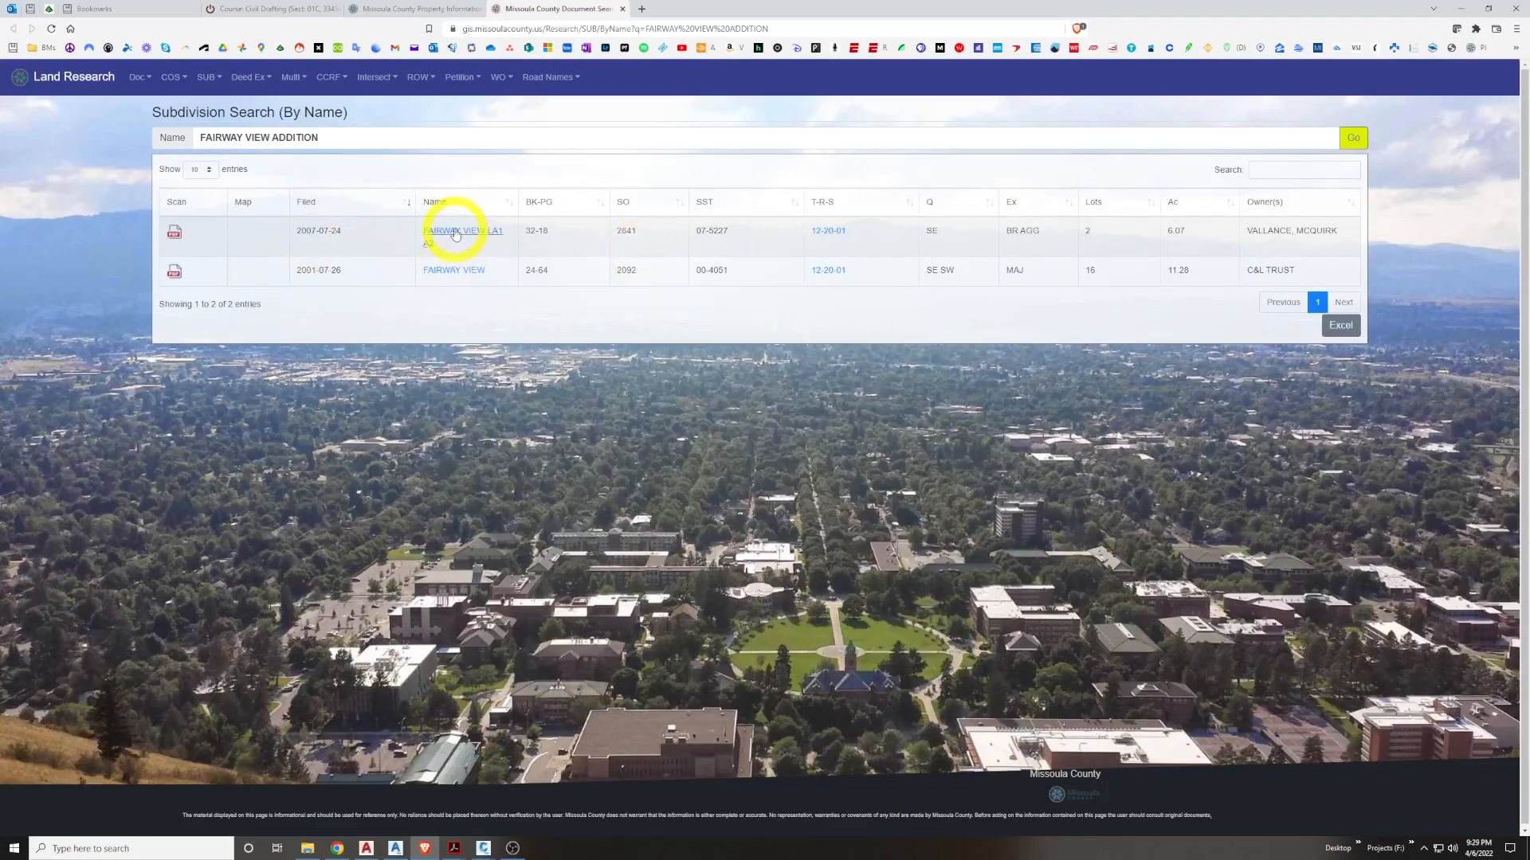
click(455, 232)
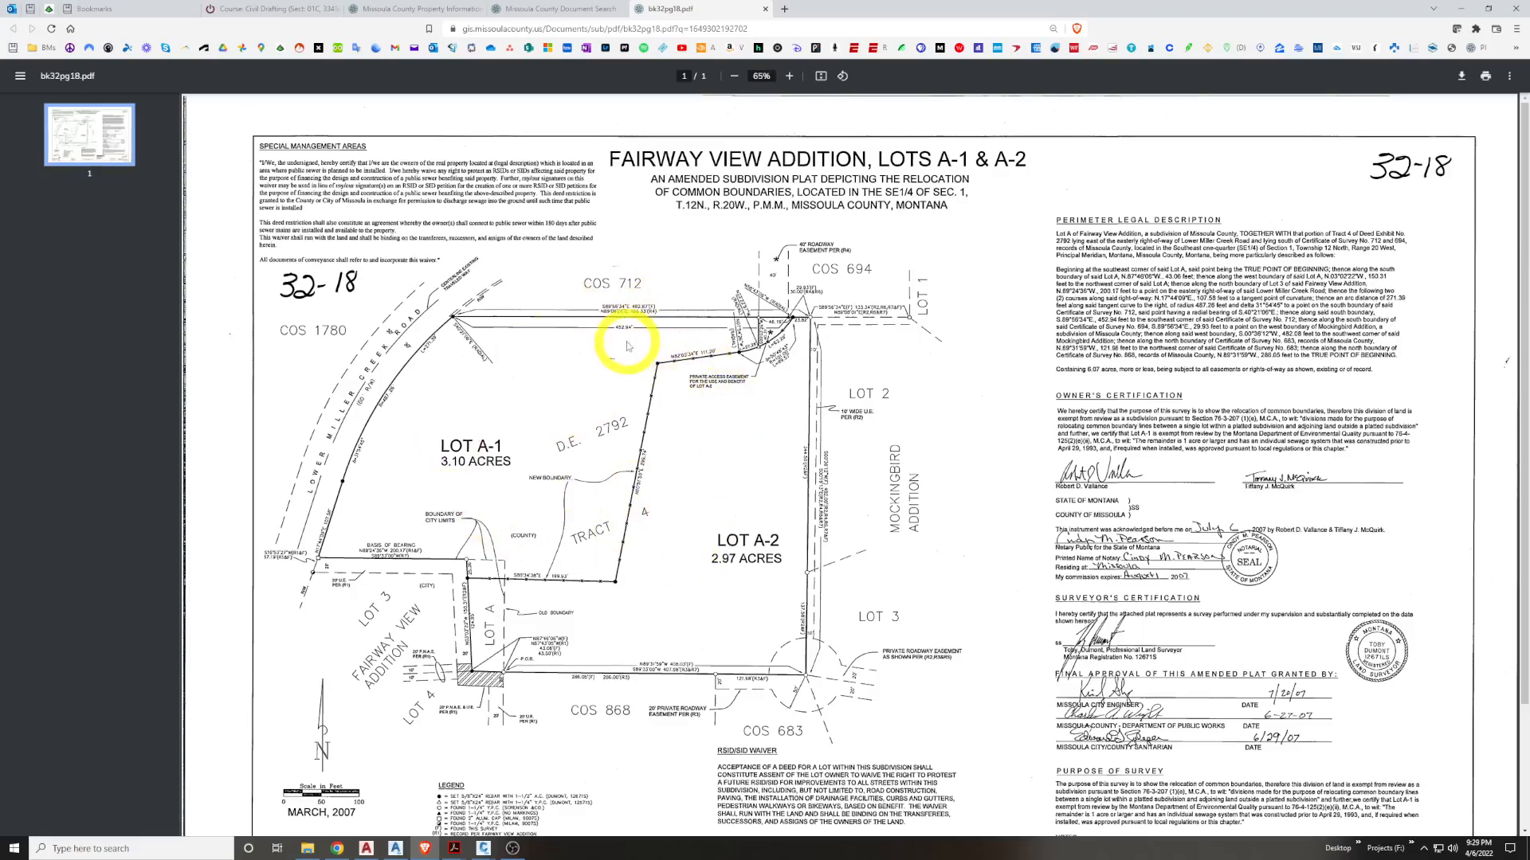
scroll(638, 351, down, 2)
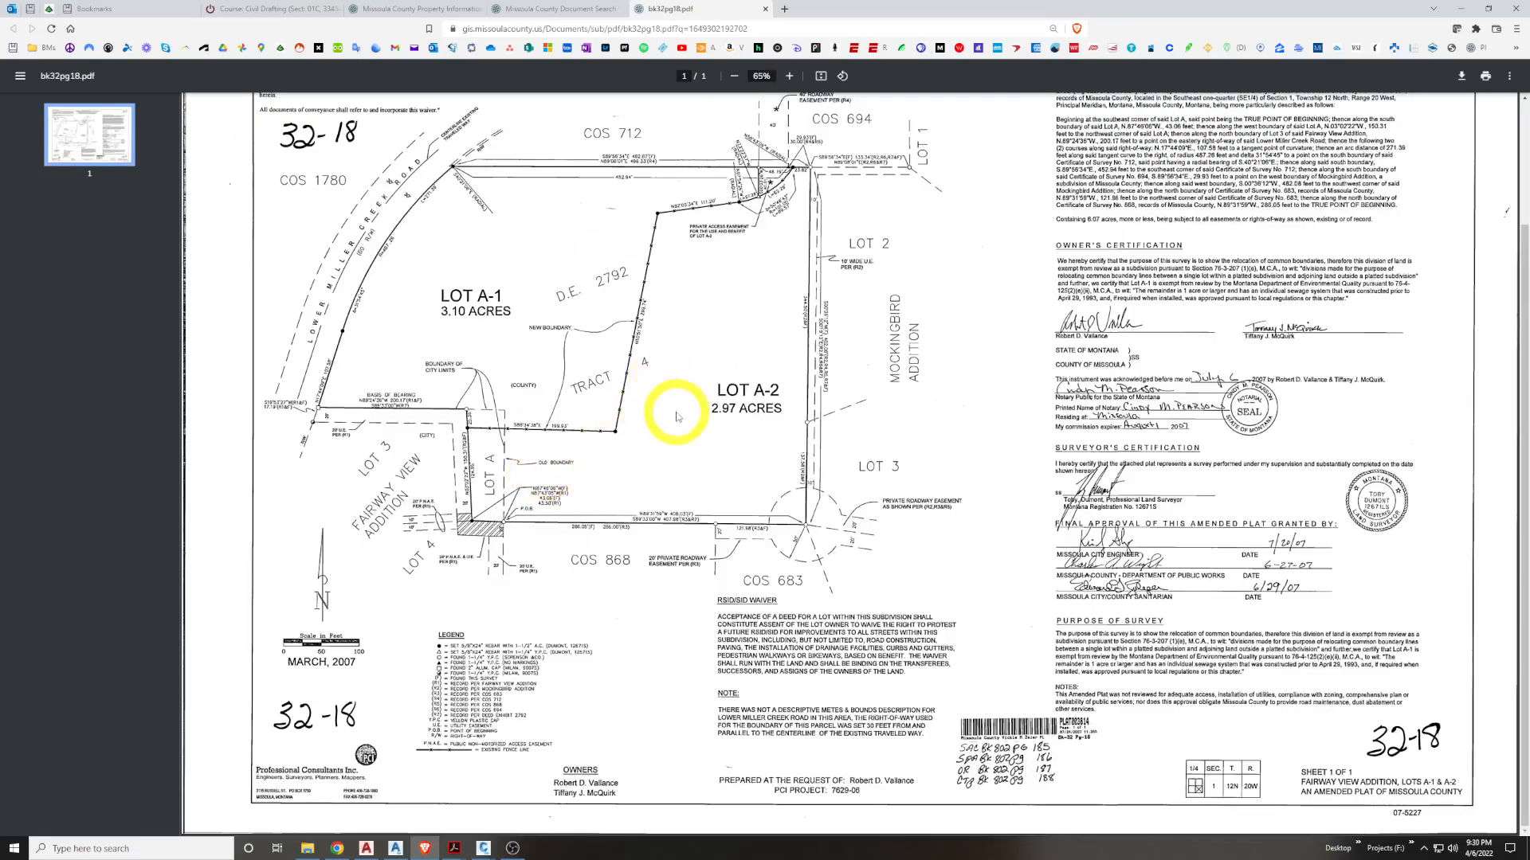
scroll(1036, 286, up, 1)
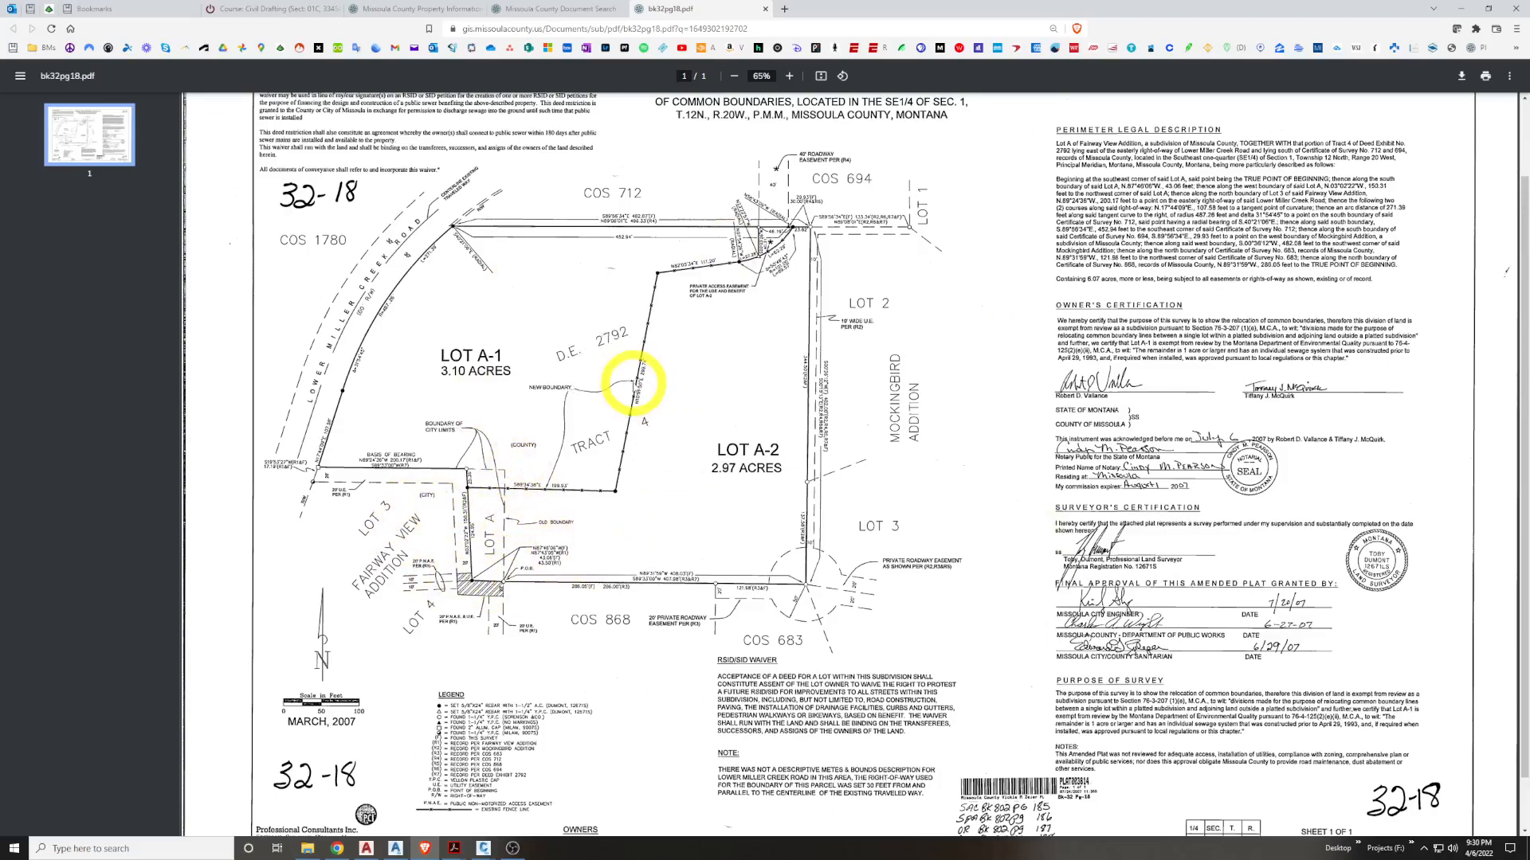
scroll(614, 443, up, 1)
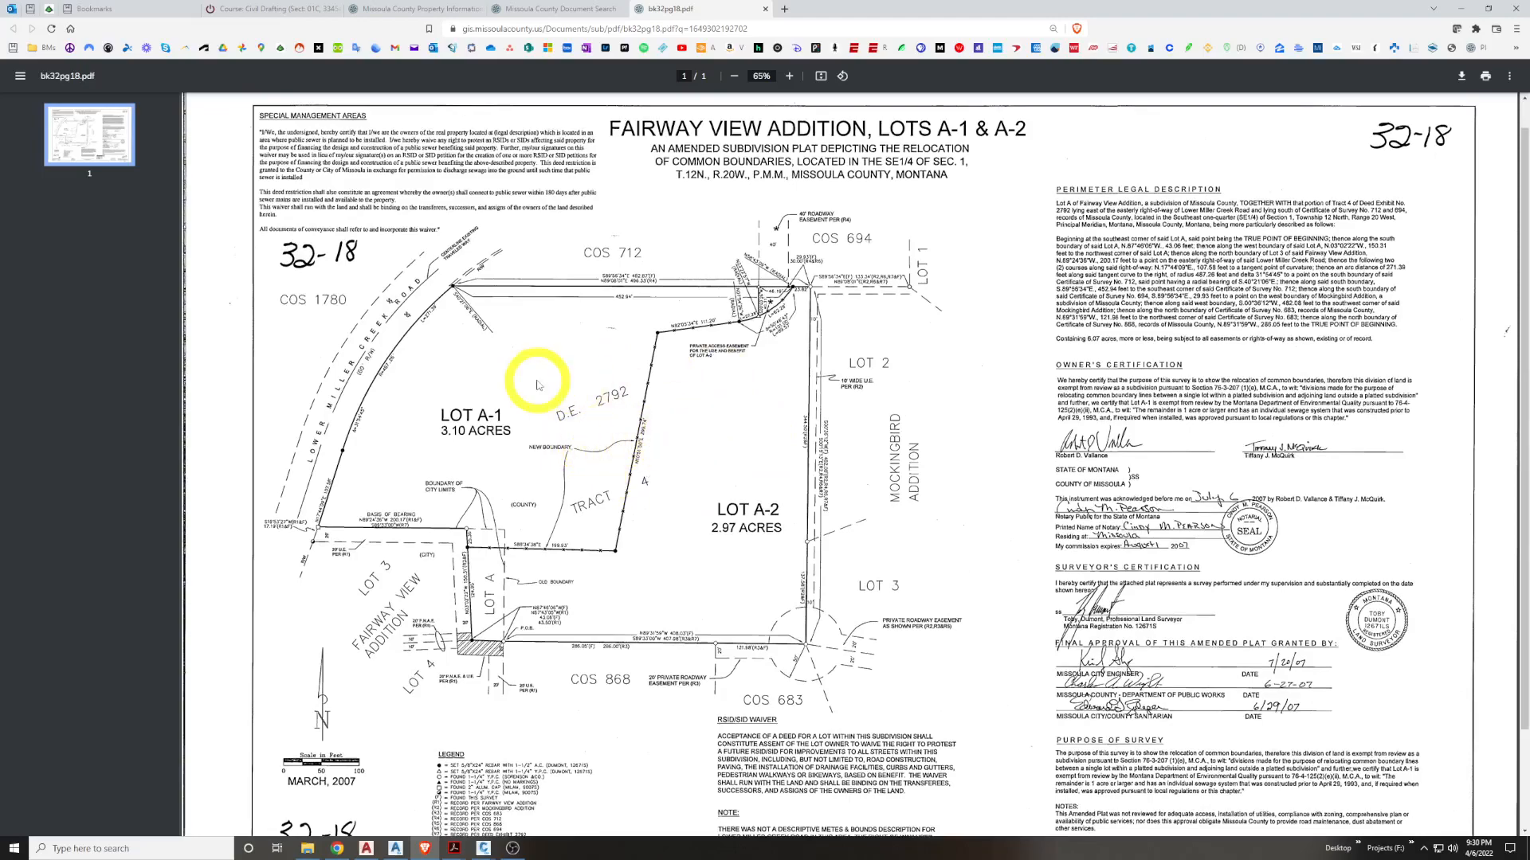
click(590, 404)
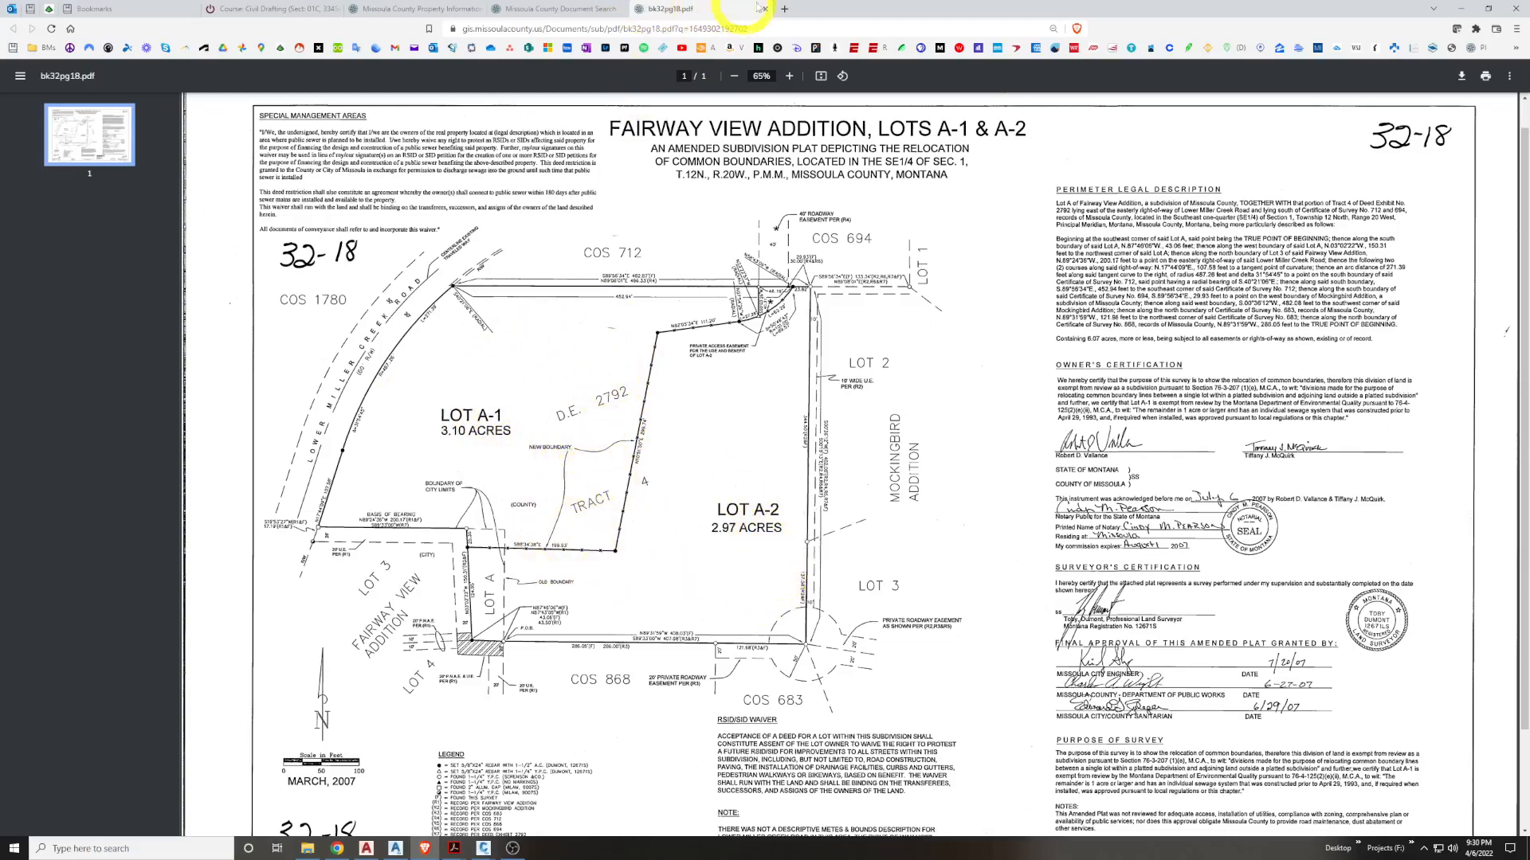
click(766, 9)
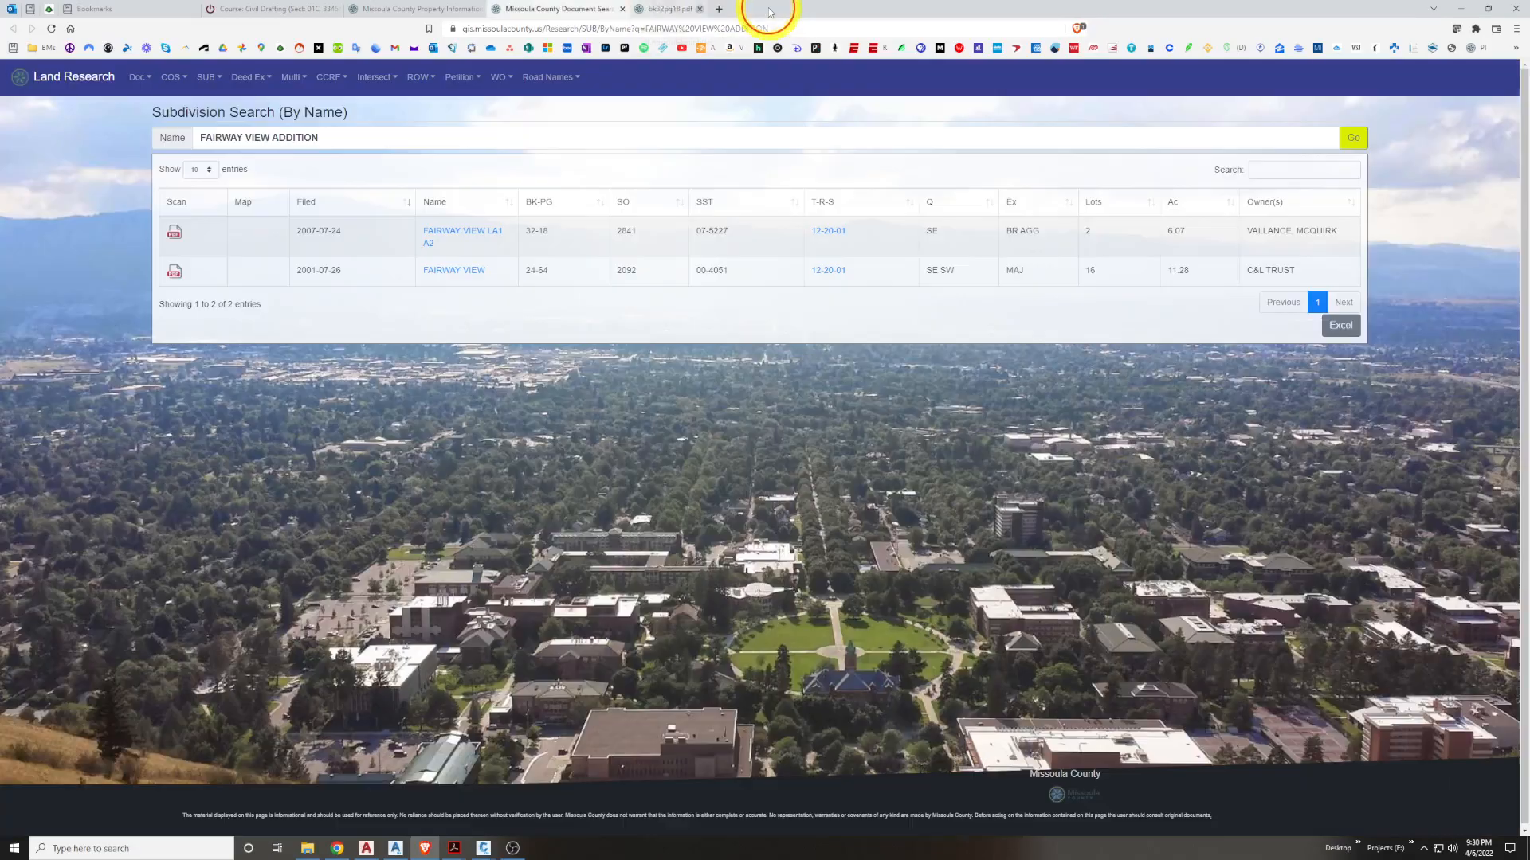
click(622, 9)
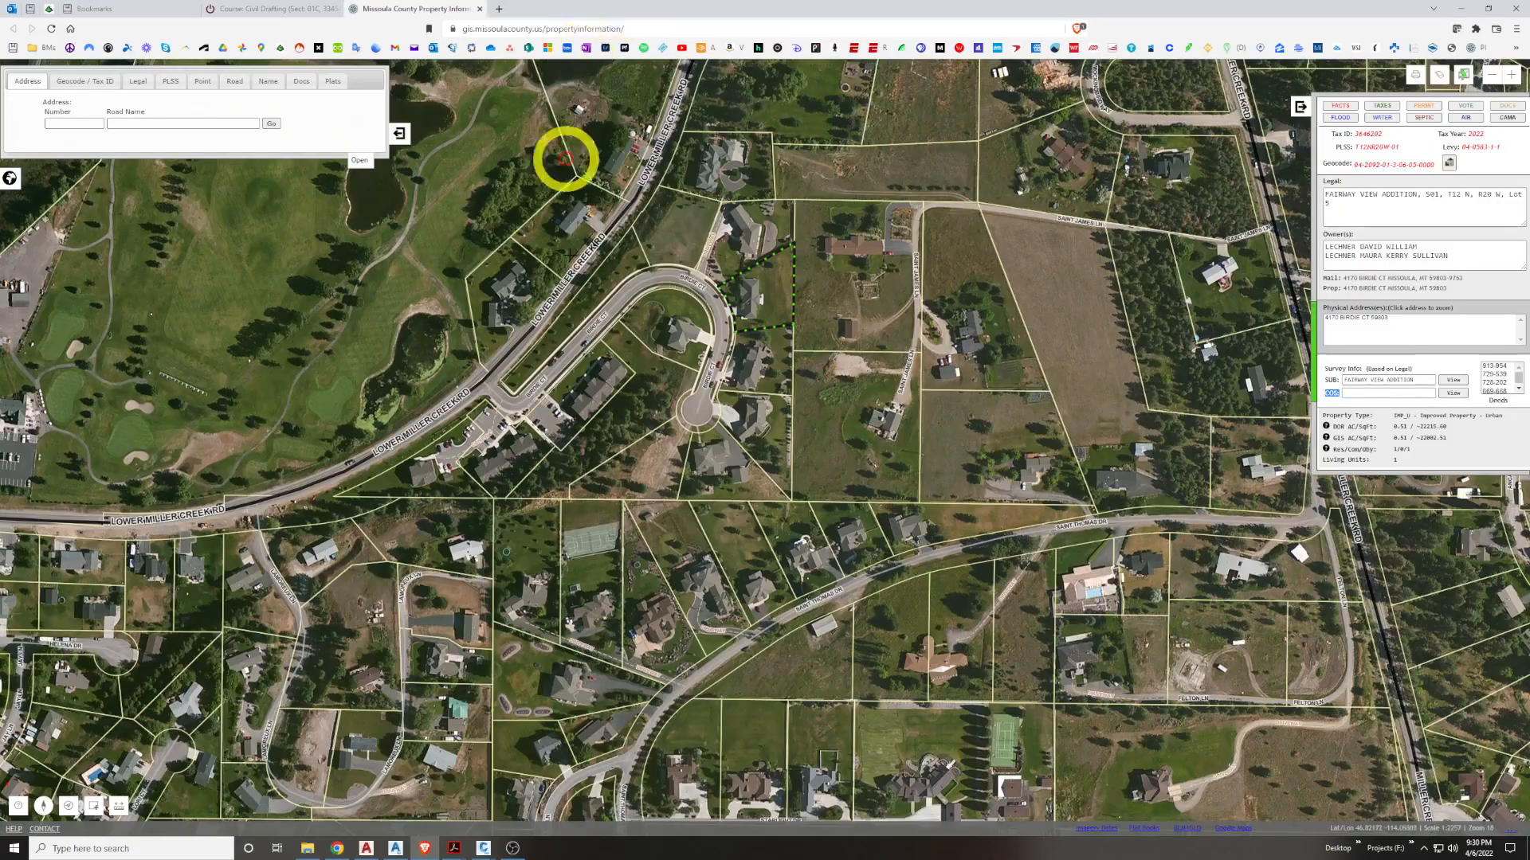
Survey the residential blocks around Linda Vista Blvd and look up the Helena Dr lot west of the small cul-de-sac
drag(523, 399, 900, 494)
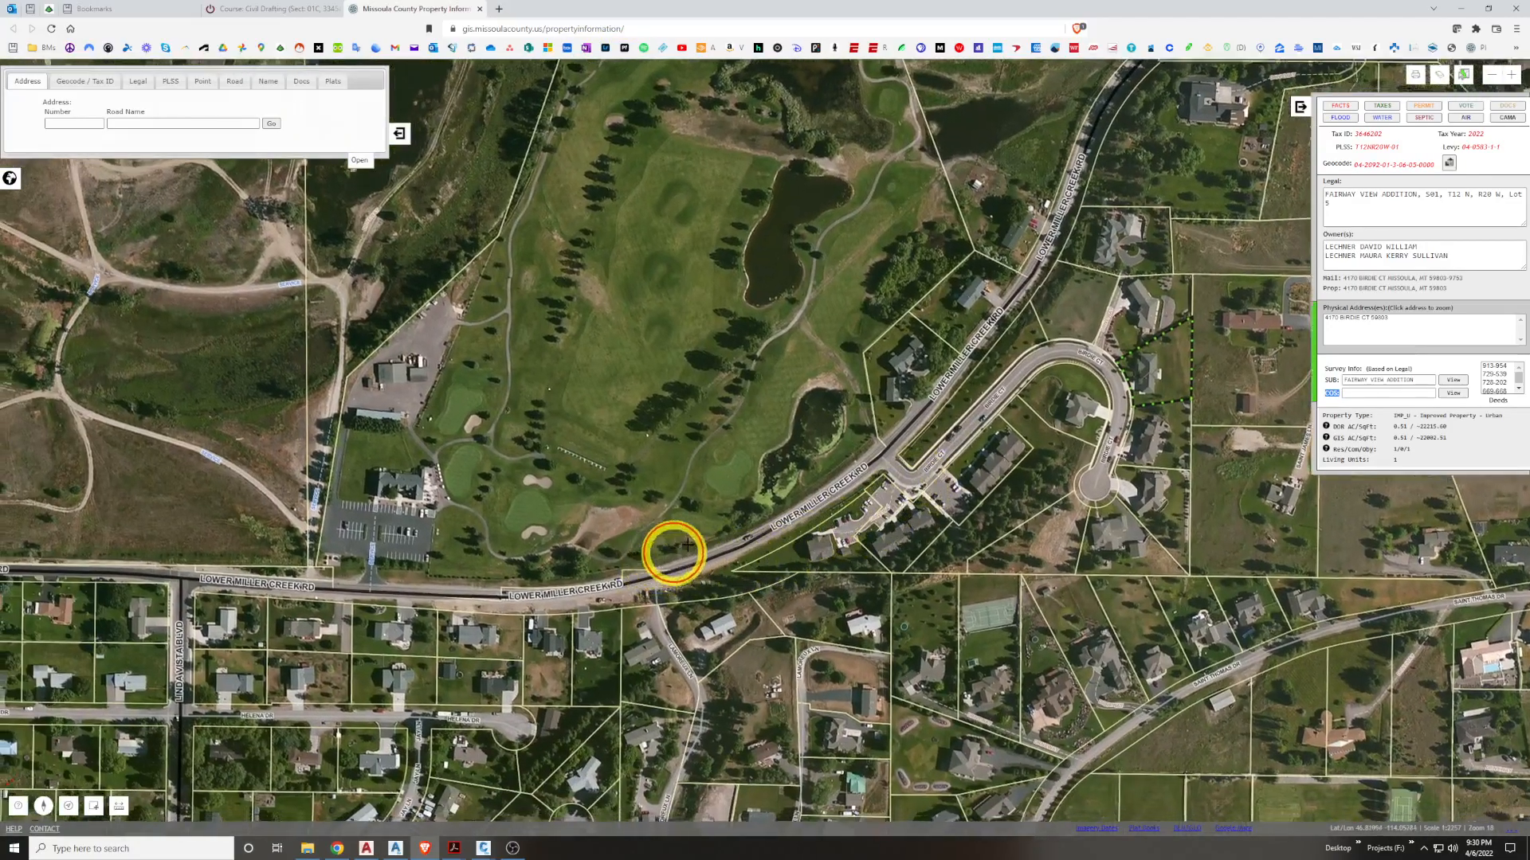
drag(672, 546, 847, 471)
drag(448, 478, 844, 390)
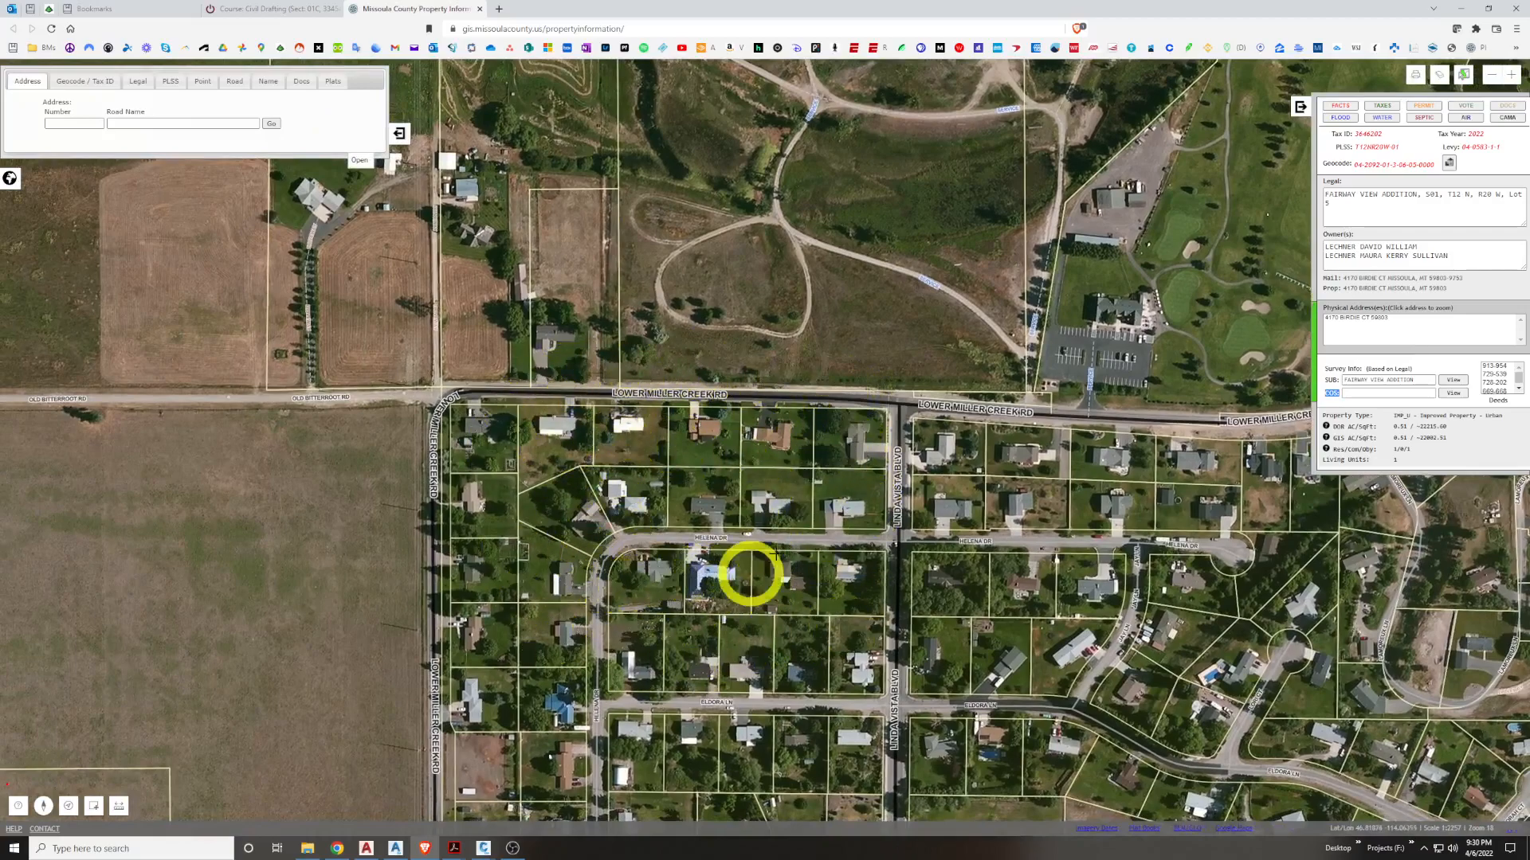
drag(860, 553, 678, 481)
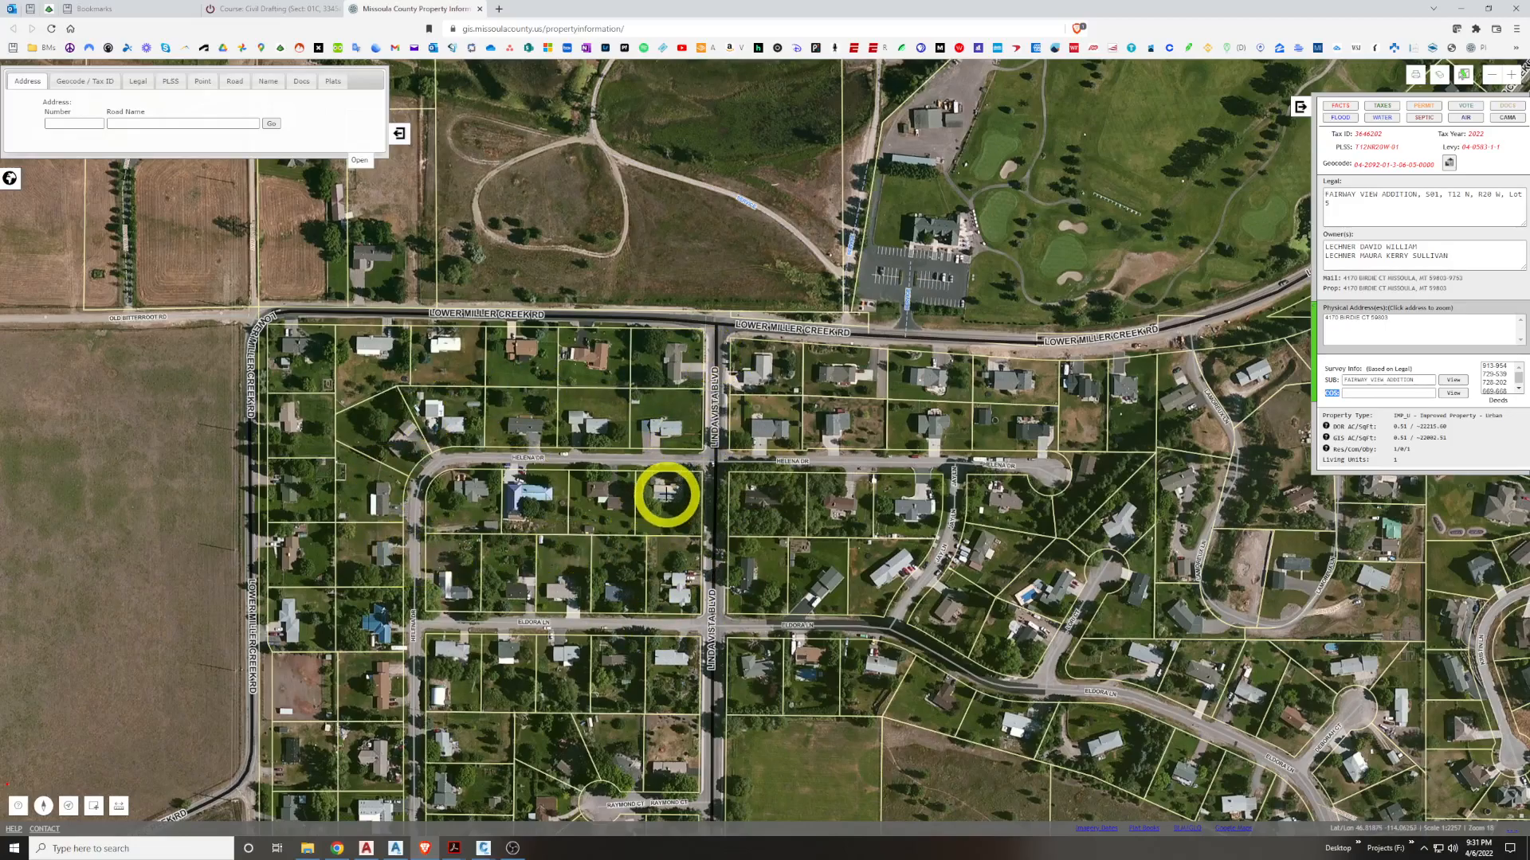
scroll(666, 494, down, 1)
drag(650, 564, 710, 478)
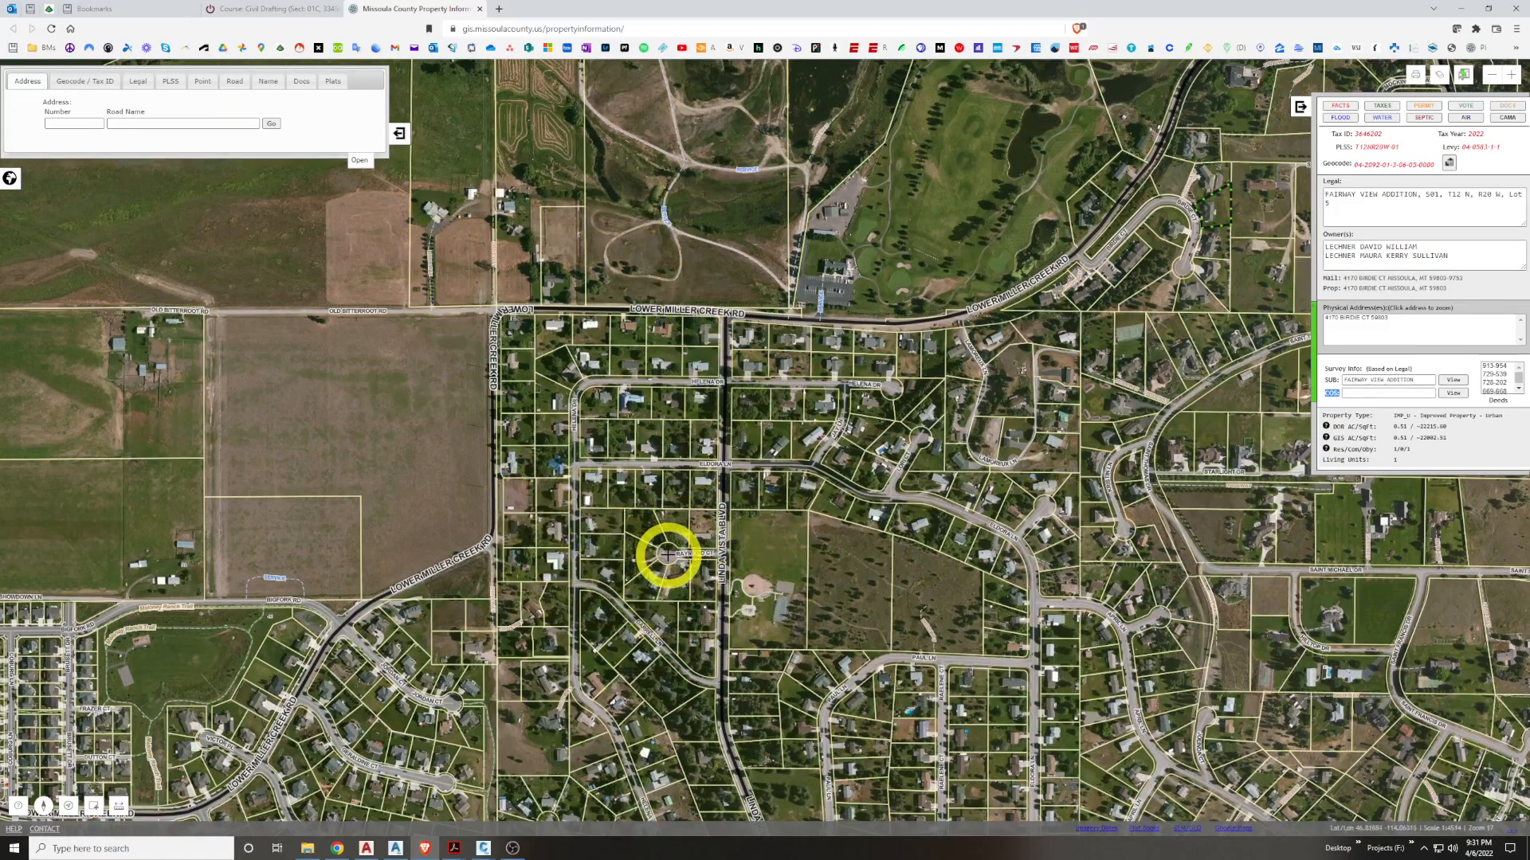
scroll(681, 542, up, 1)
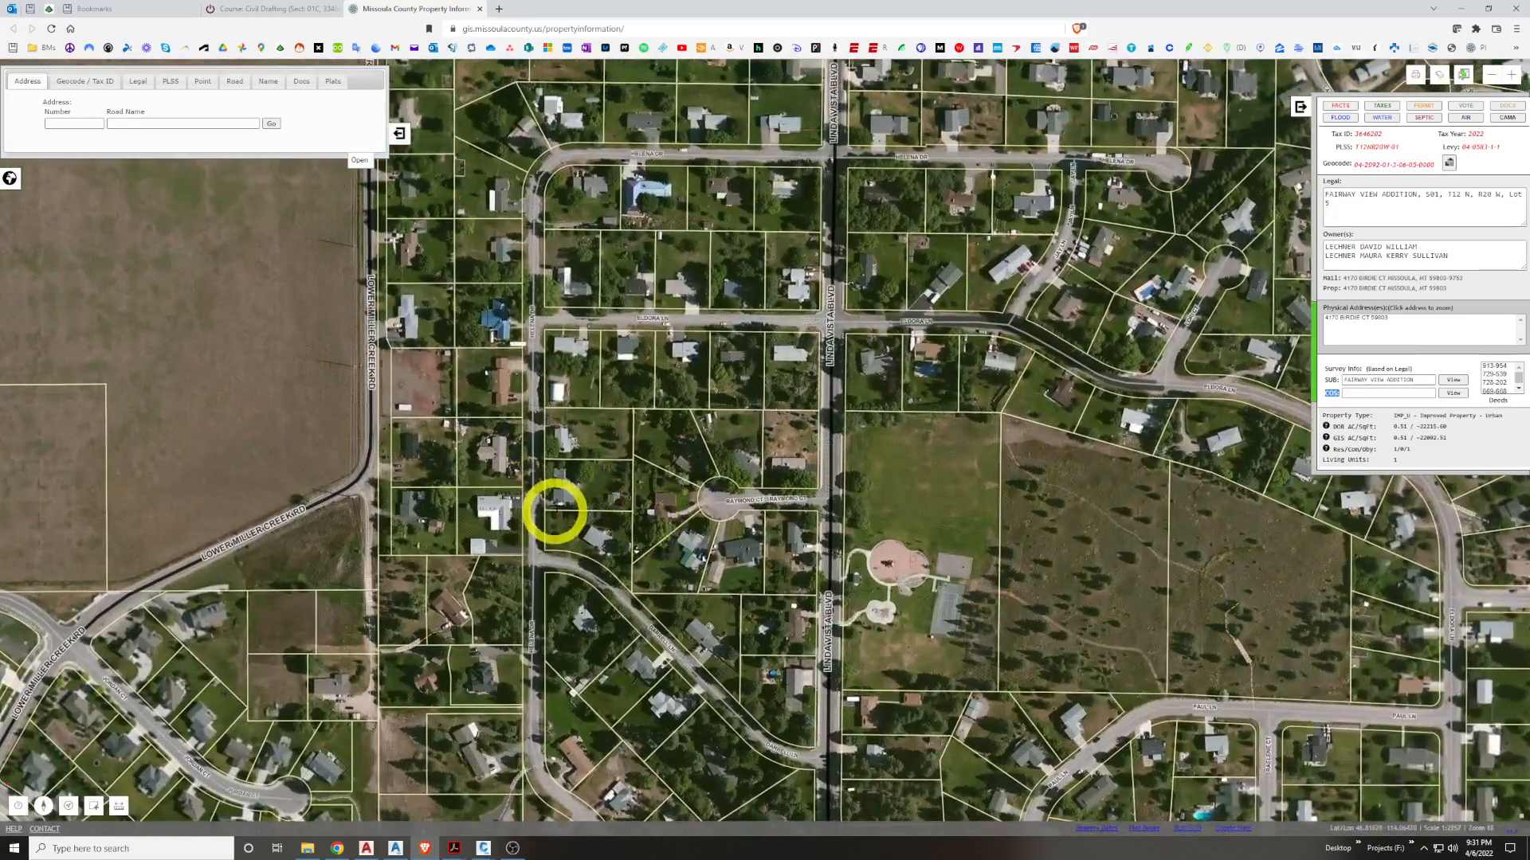
scroll(560, 482, up, 1)
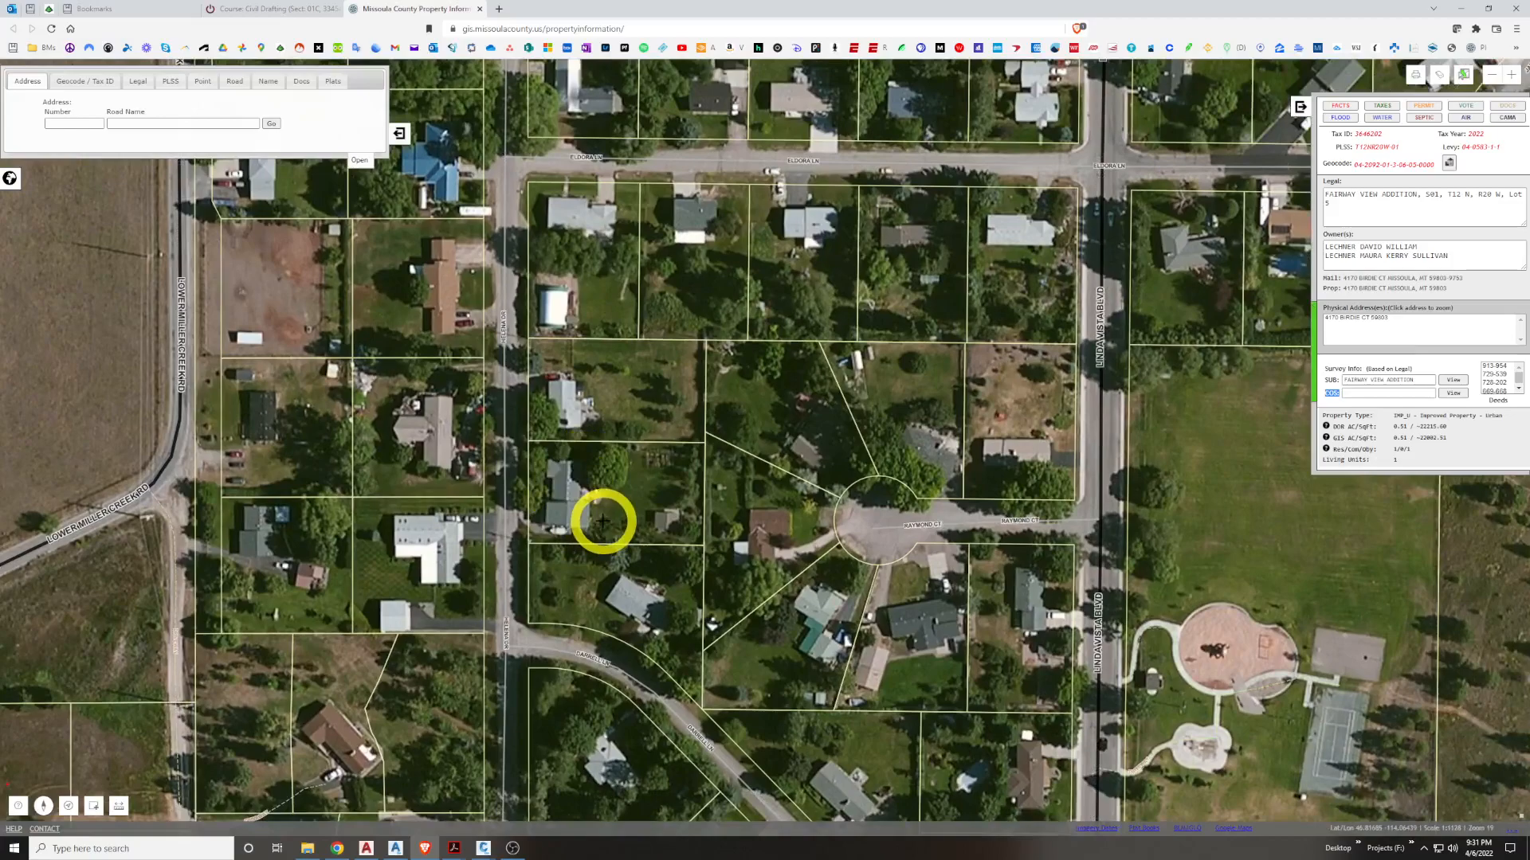
scroll(603, 520, down, 1)
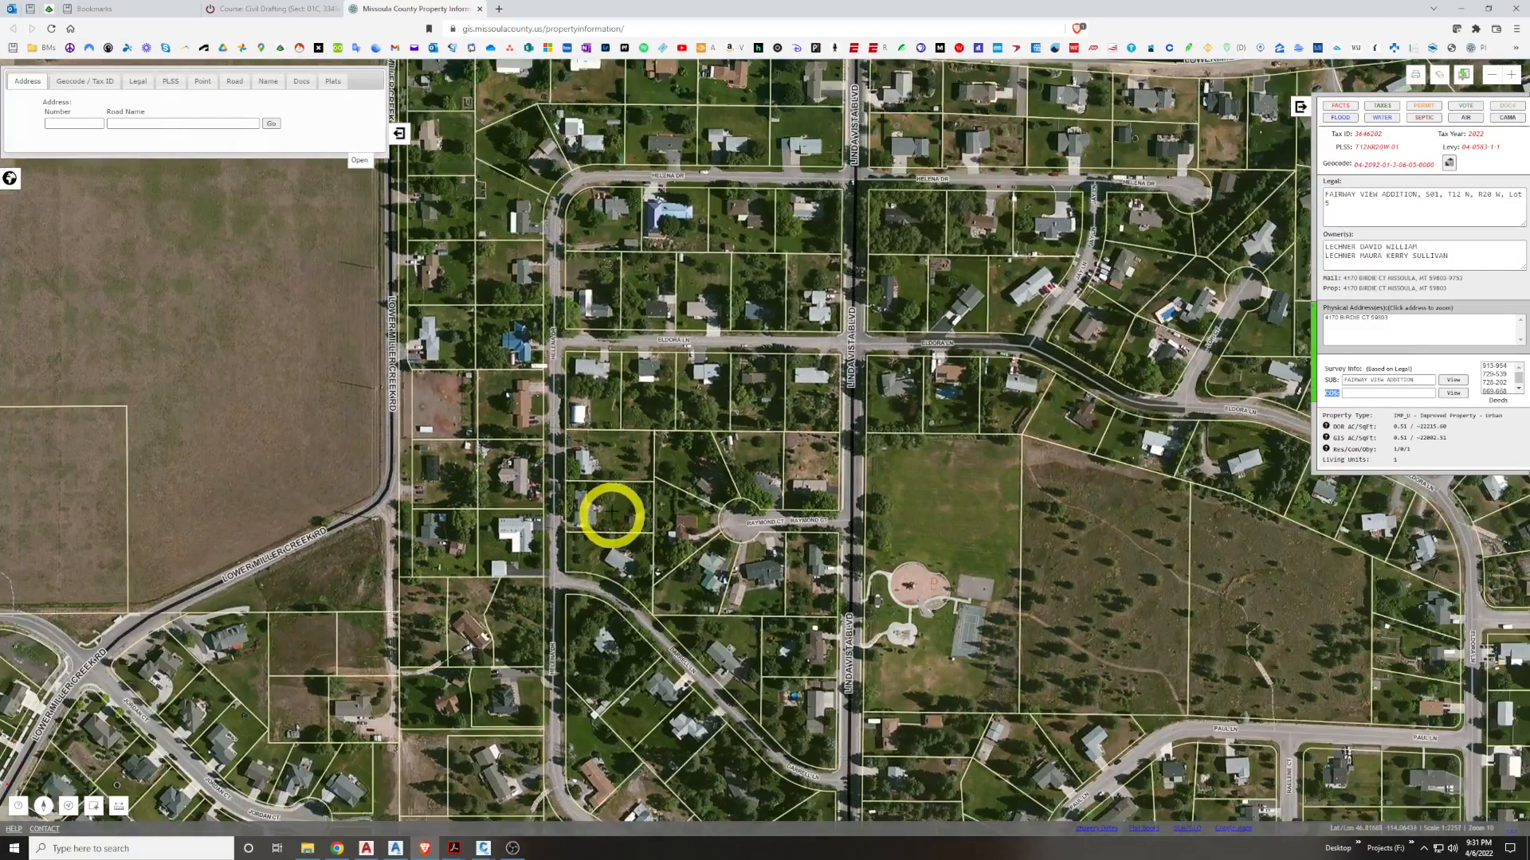
click(629, 508)
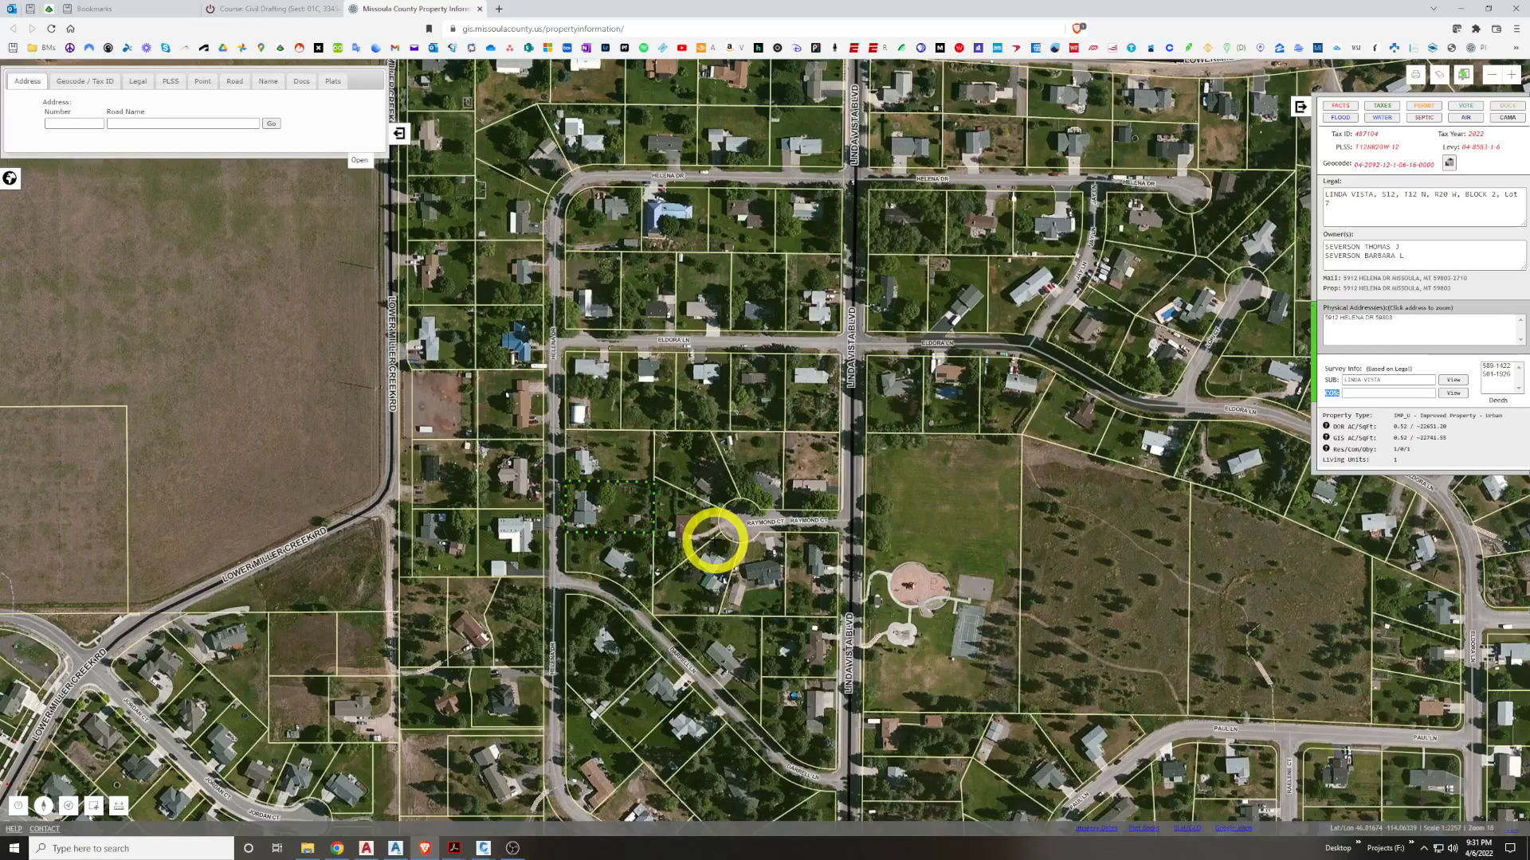
Look up the wooded lot on the west side of Linda Vista Blvd and highlight its legal description
scroll(714, 478, down, 1)
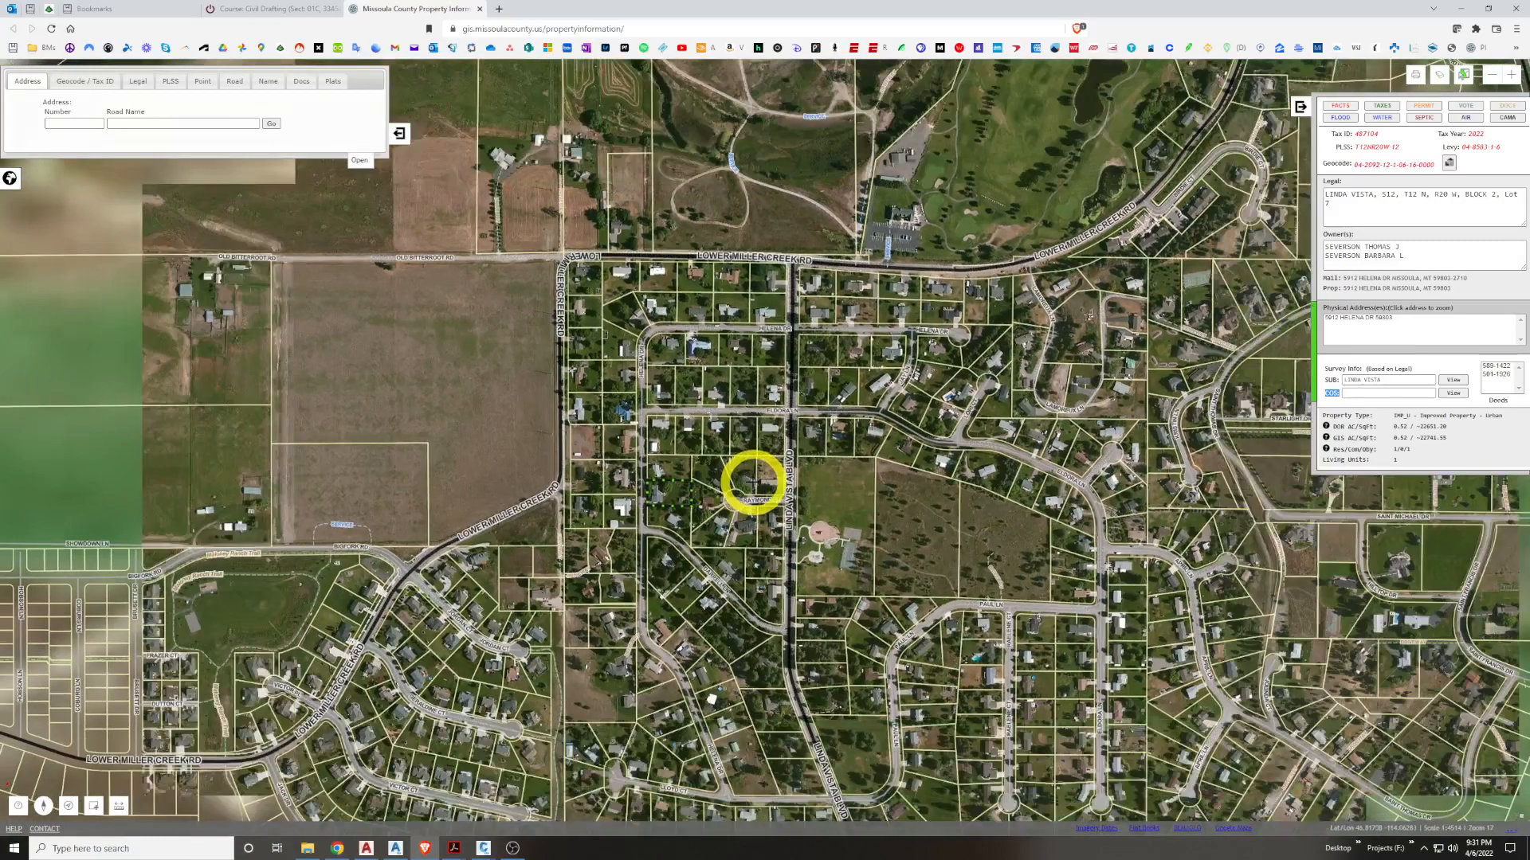
scroll(752, 481, down, 1)
scroll(799, 519, up, 1)
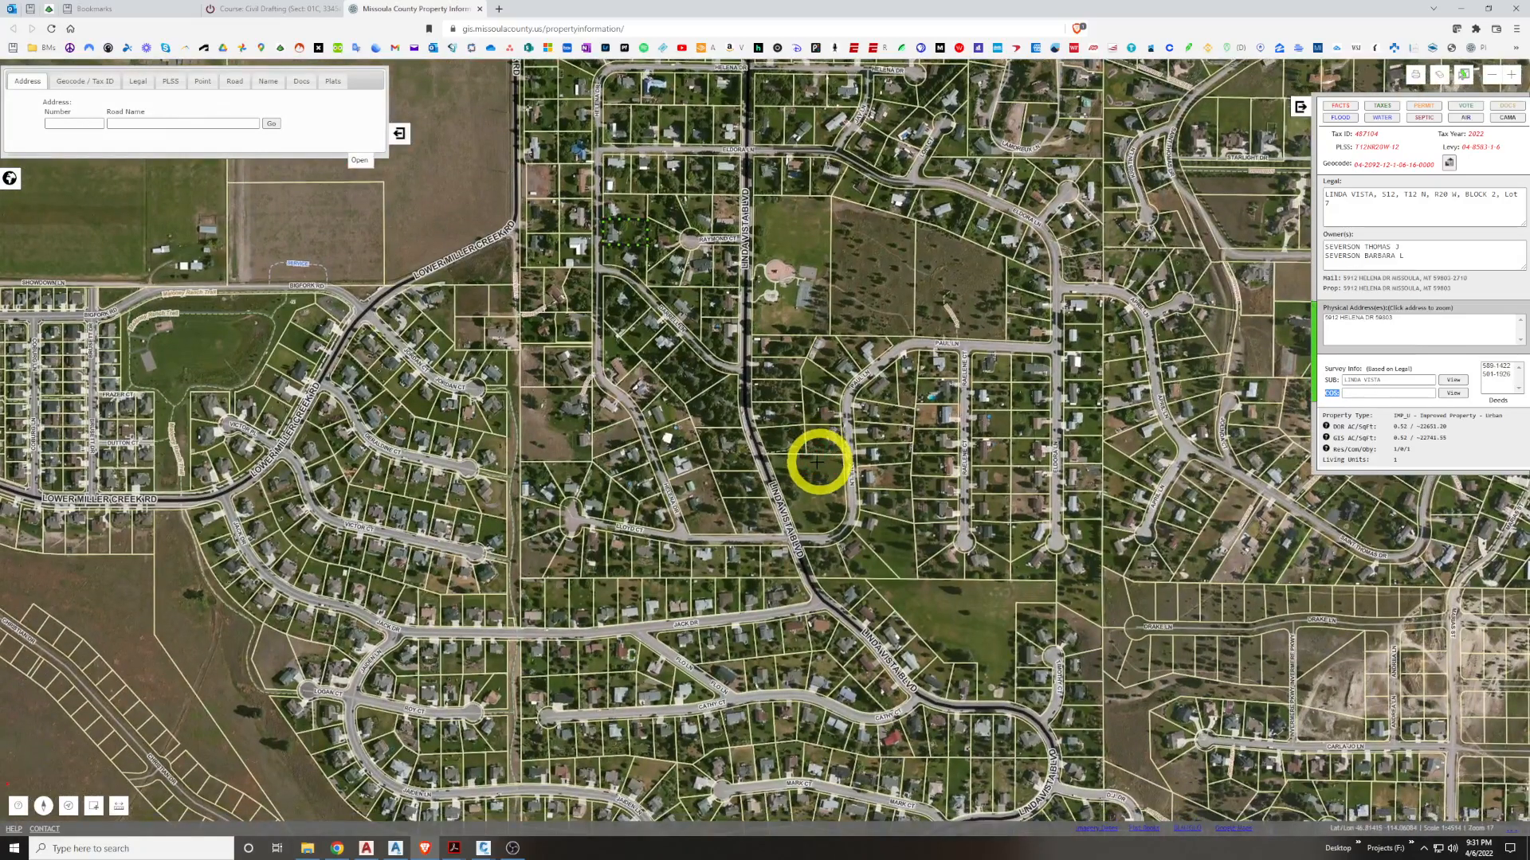
click(728, 446)
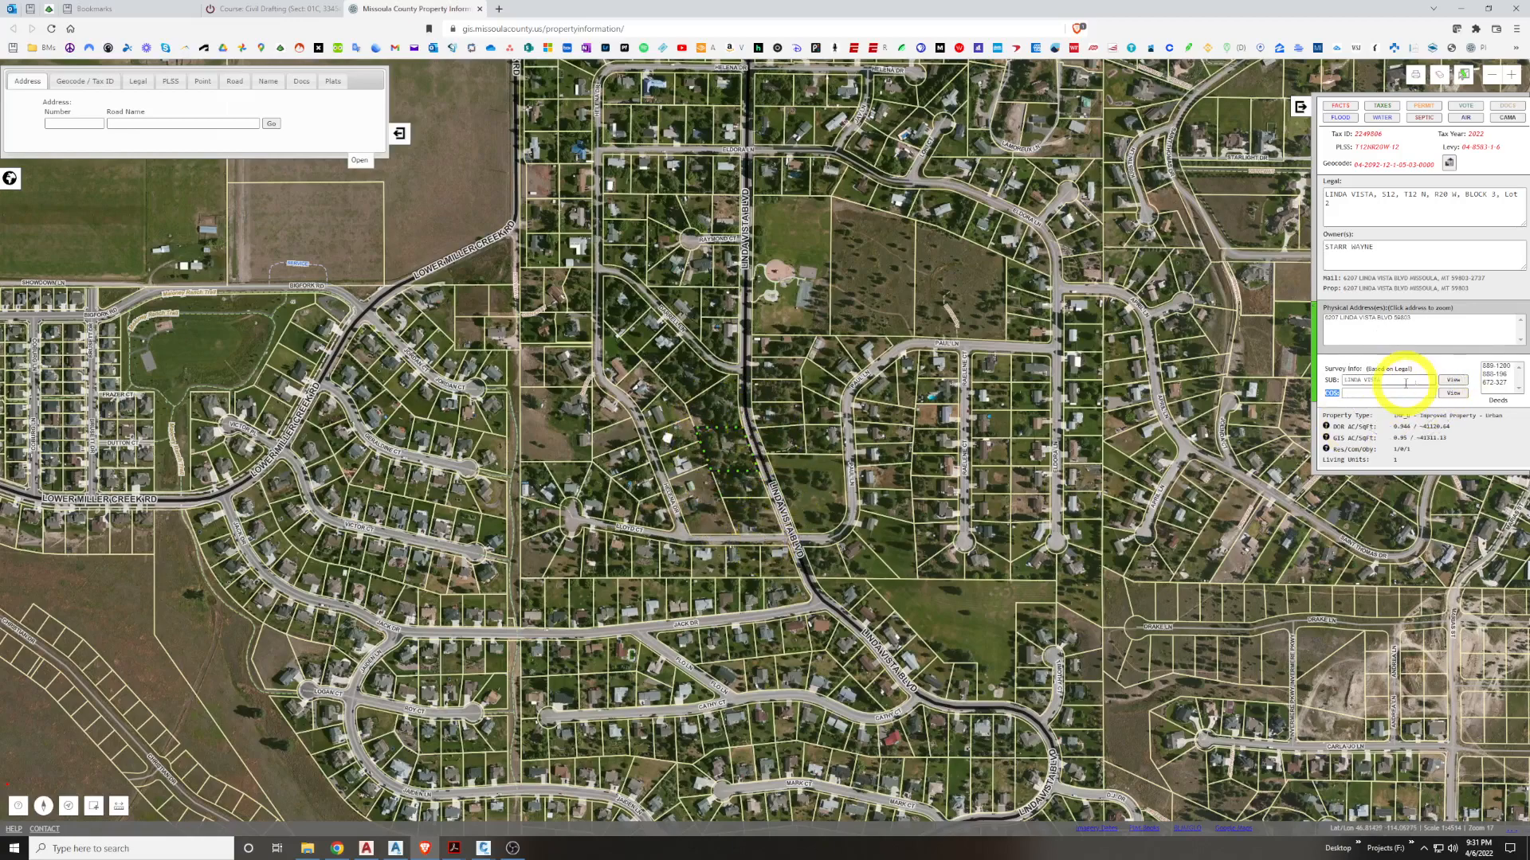
triple_click(1349, 197)
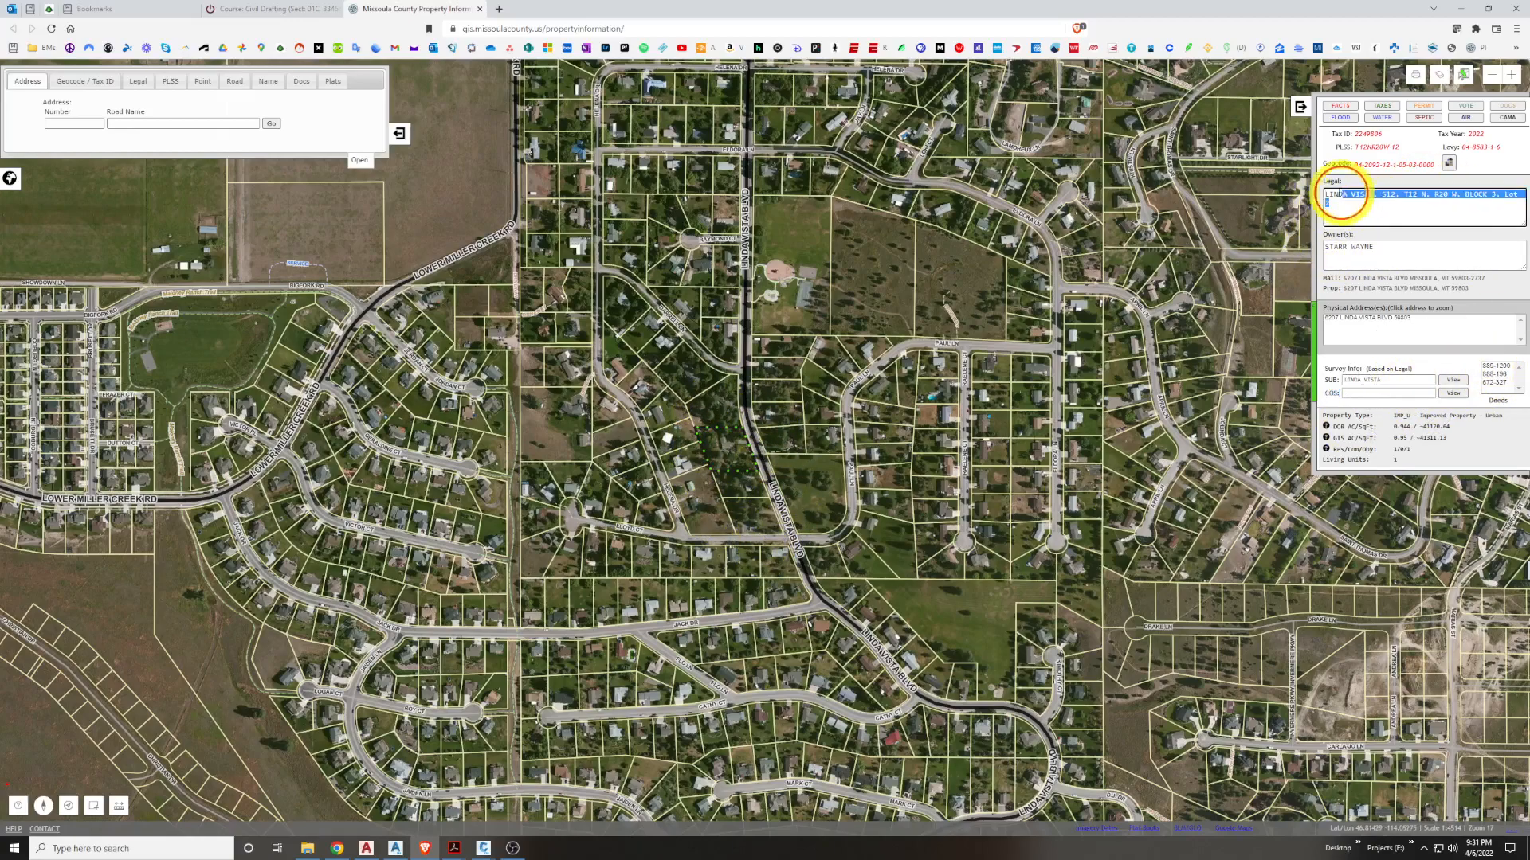
Query the property details at two points along Linda Vista Blvd south of the park
scroll(731, 456, up, 1)
scroll(731, 456, up, 1)
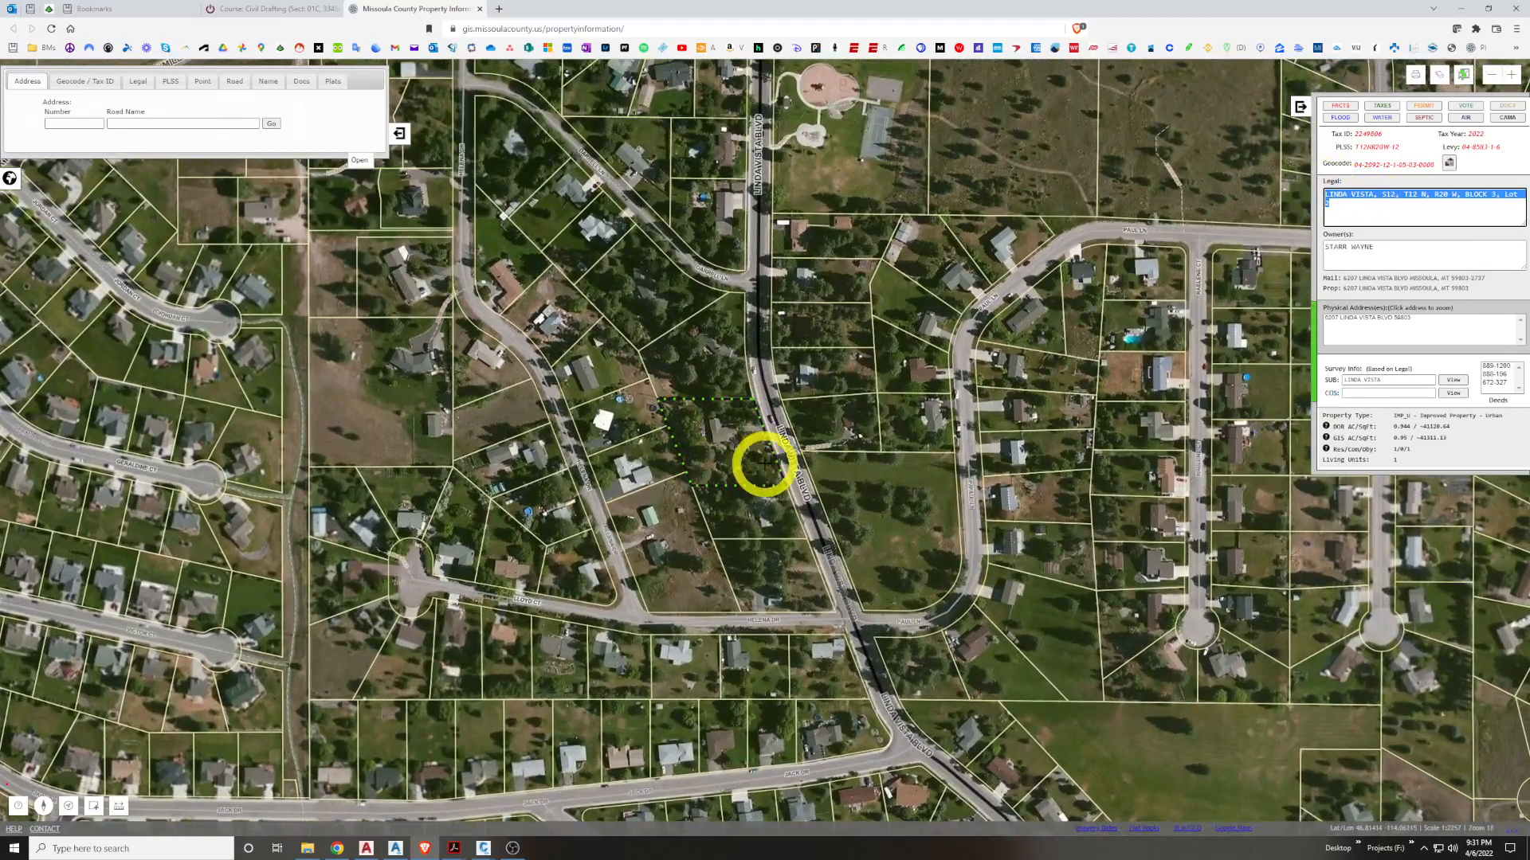
click(811, 516)
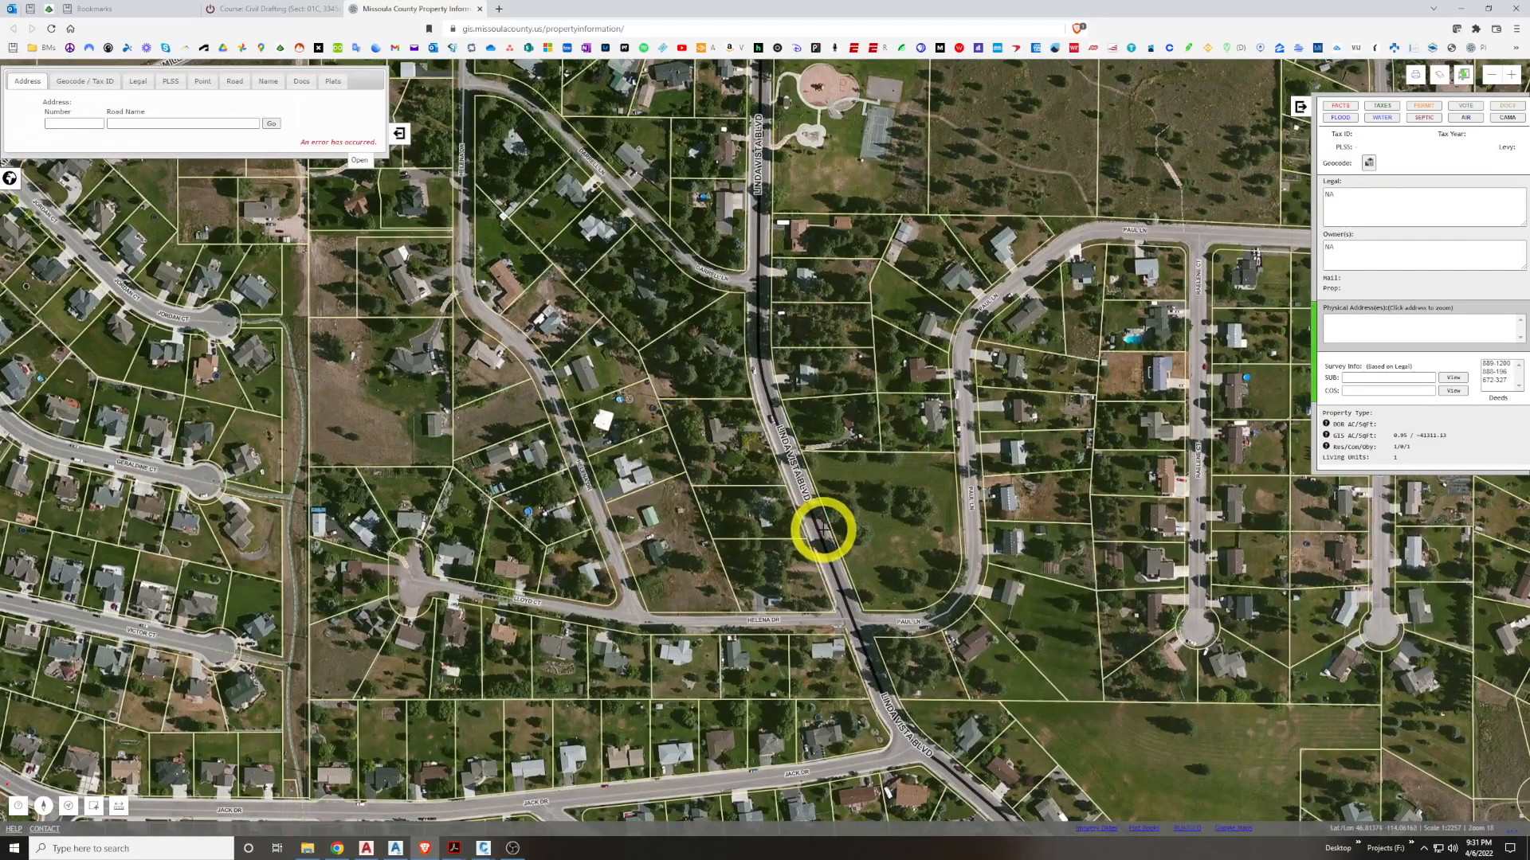
drag(762, 356, 774, 539)
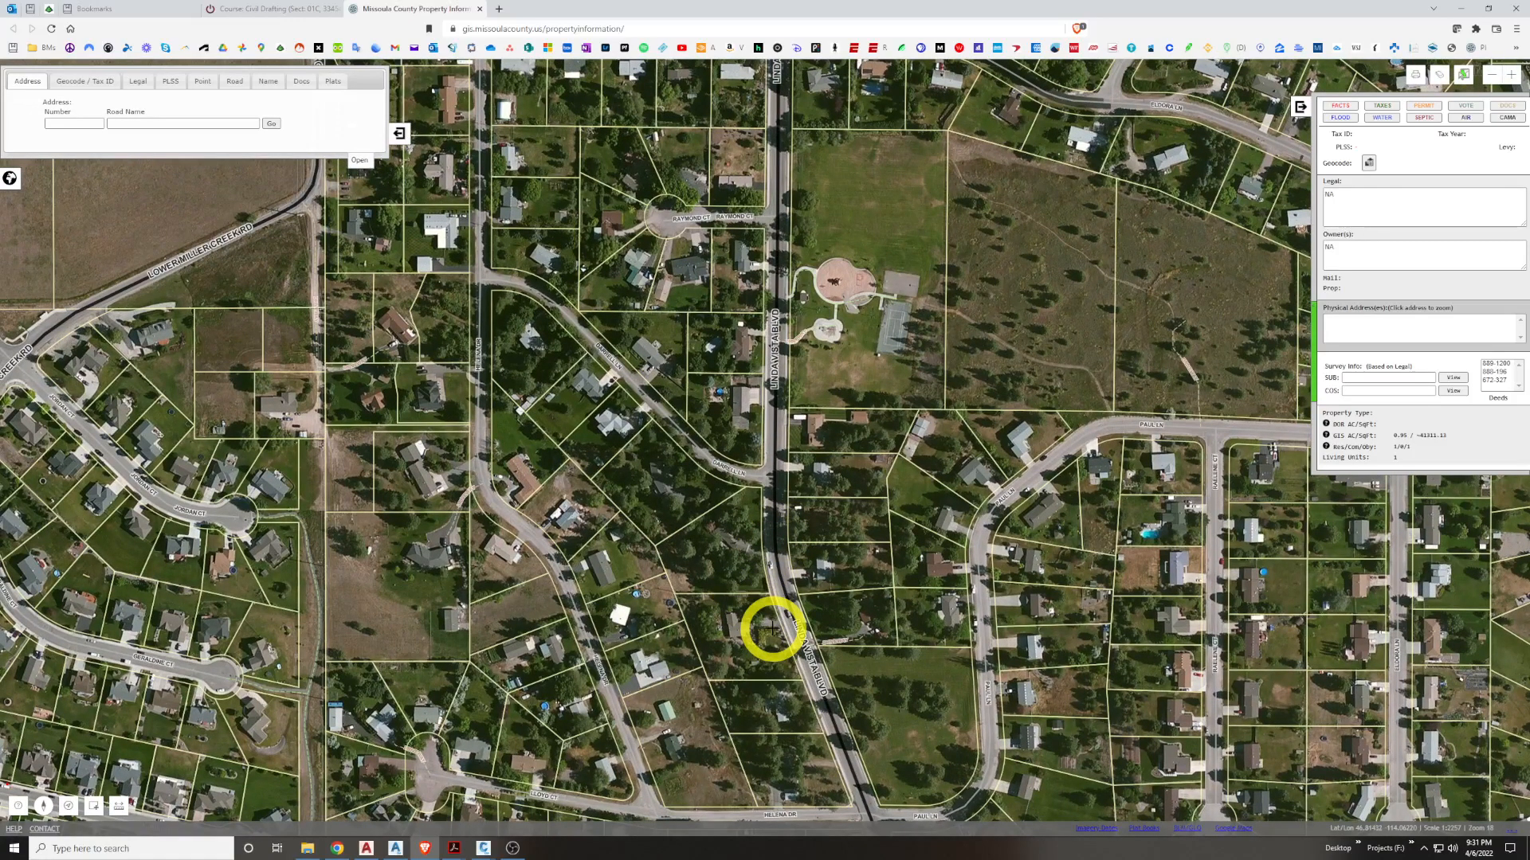
click(773, 642)
scroll(775, 642, down, 1)
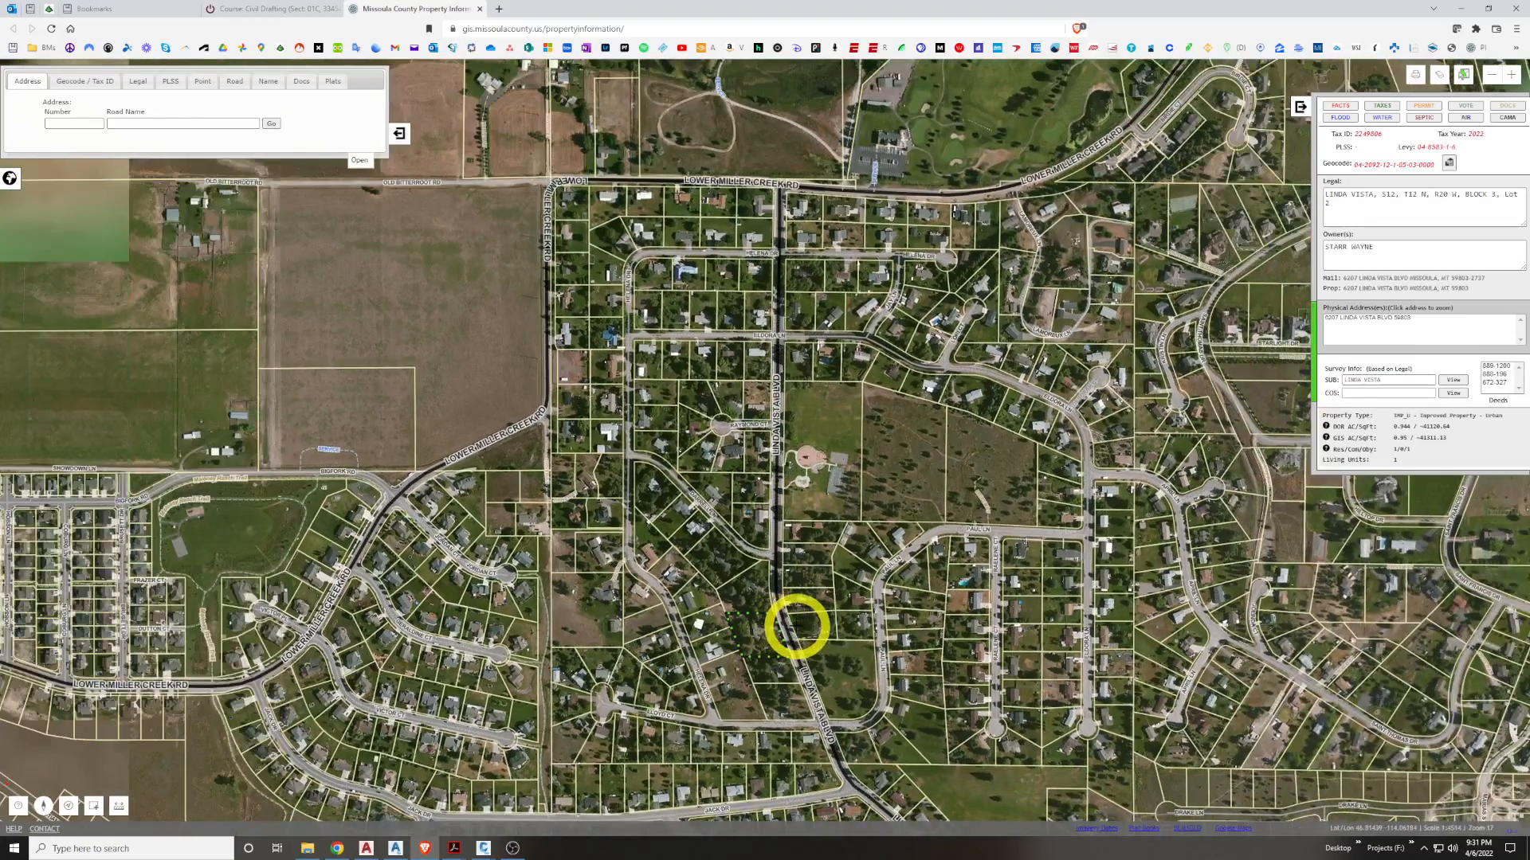
Examine the lot layout around Linda Vista Blvd and Paul Ln, and switch to the Rock Creek Cattle Company plats PDF in Adobe Acrobat
drag(756, 439, 719, 443)
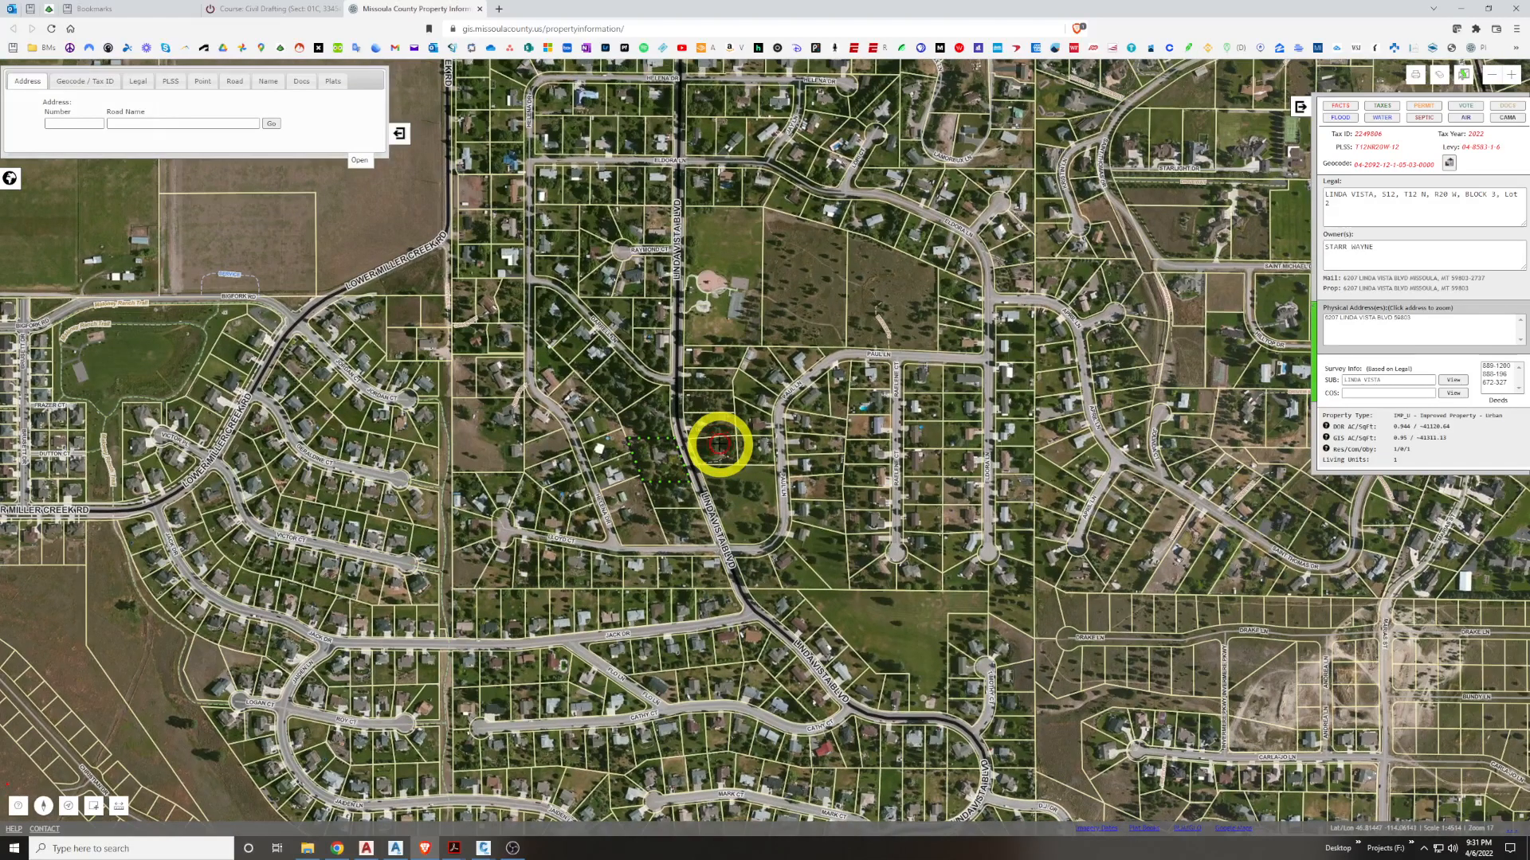
scroll(719, 444, up, 1)
drag(799, 409, 765, 475)
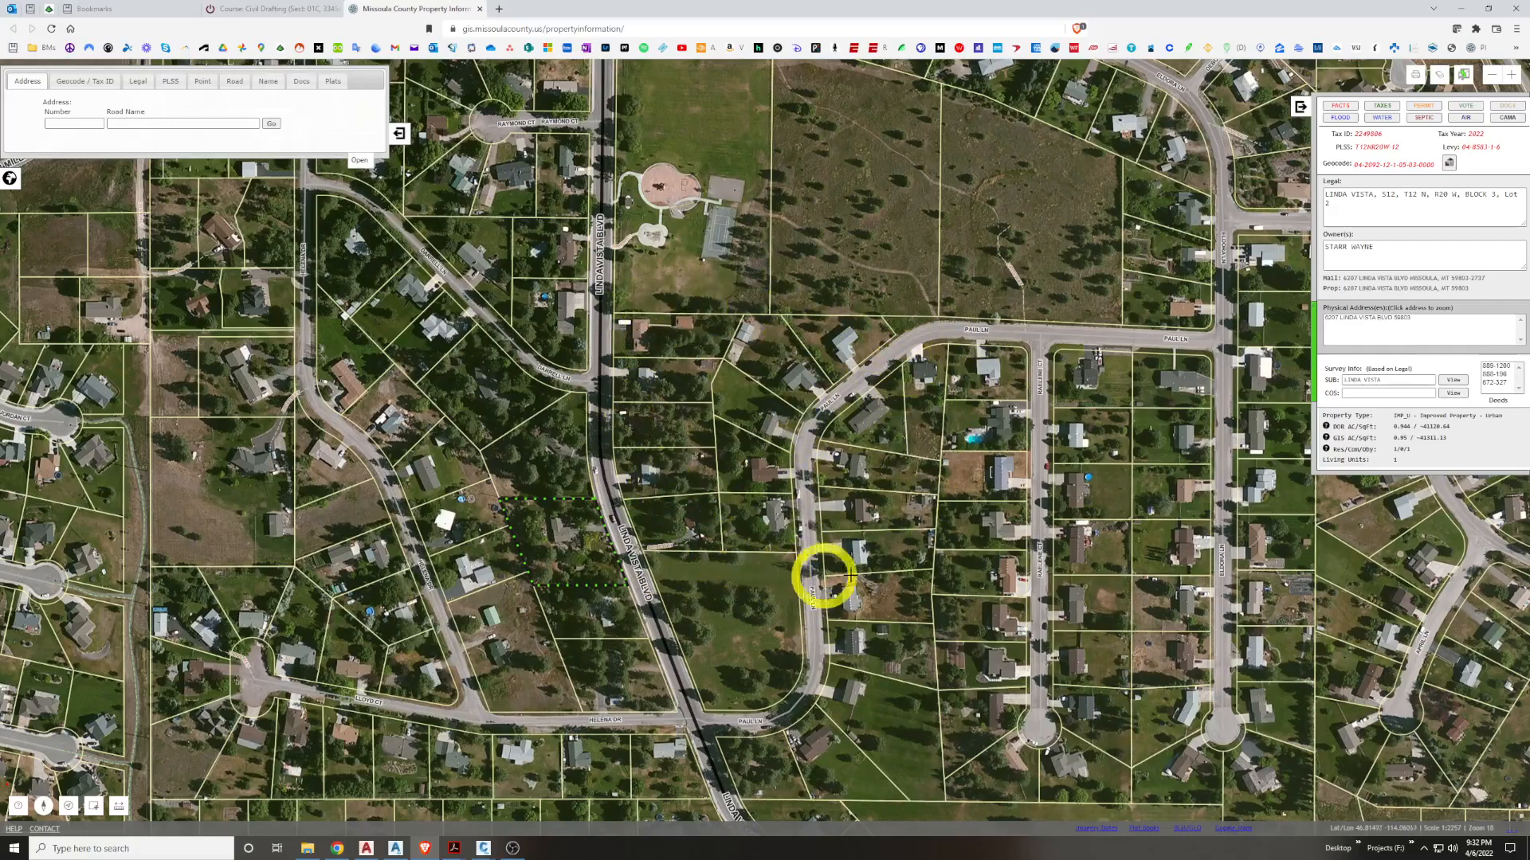
drag(784, 436, 786, 471)
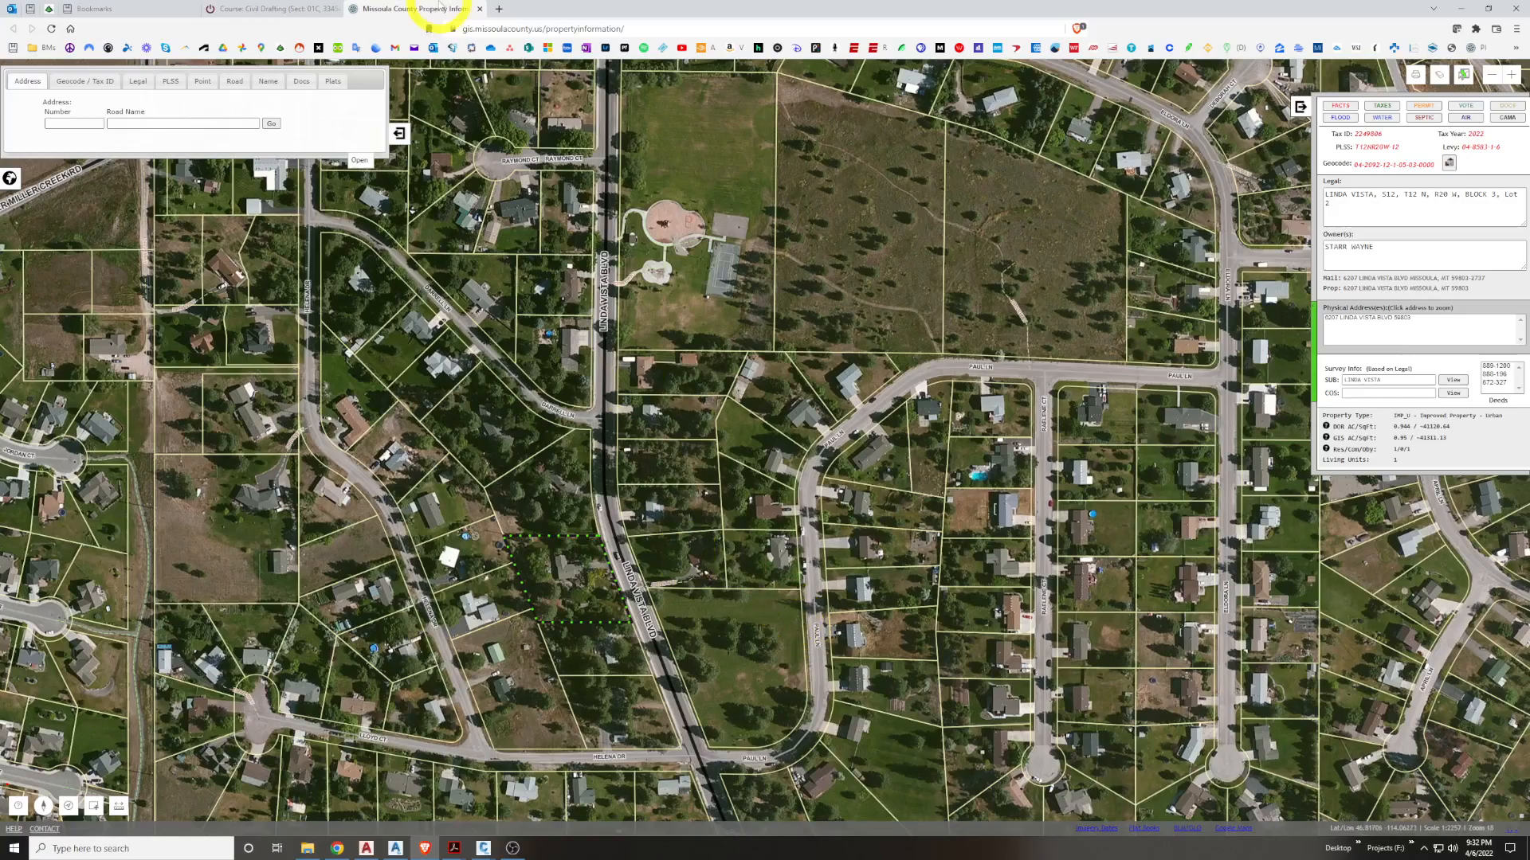
click(514, 801)
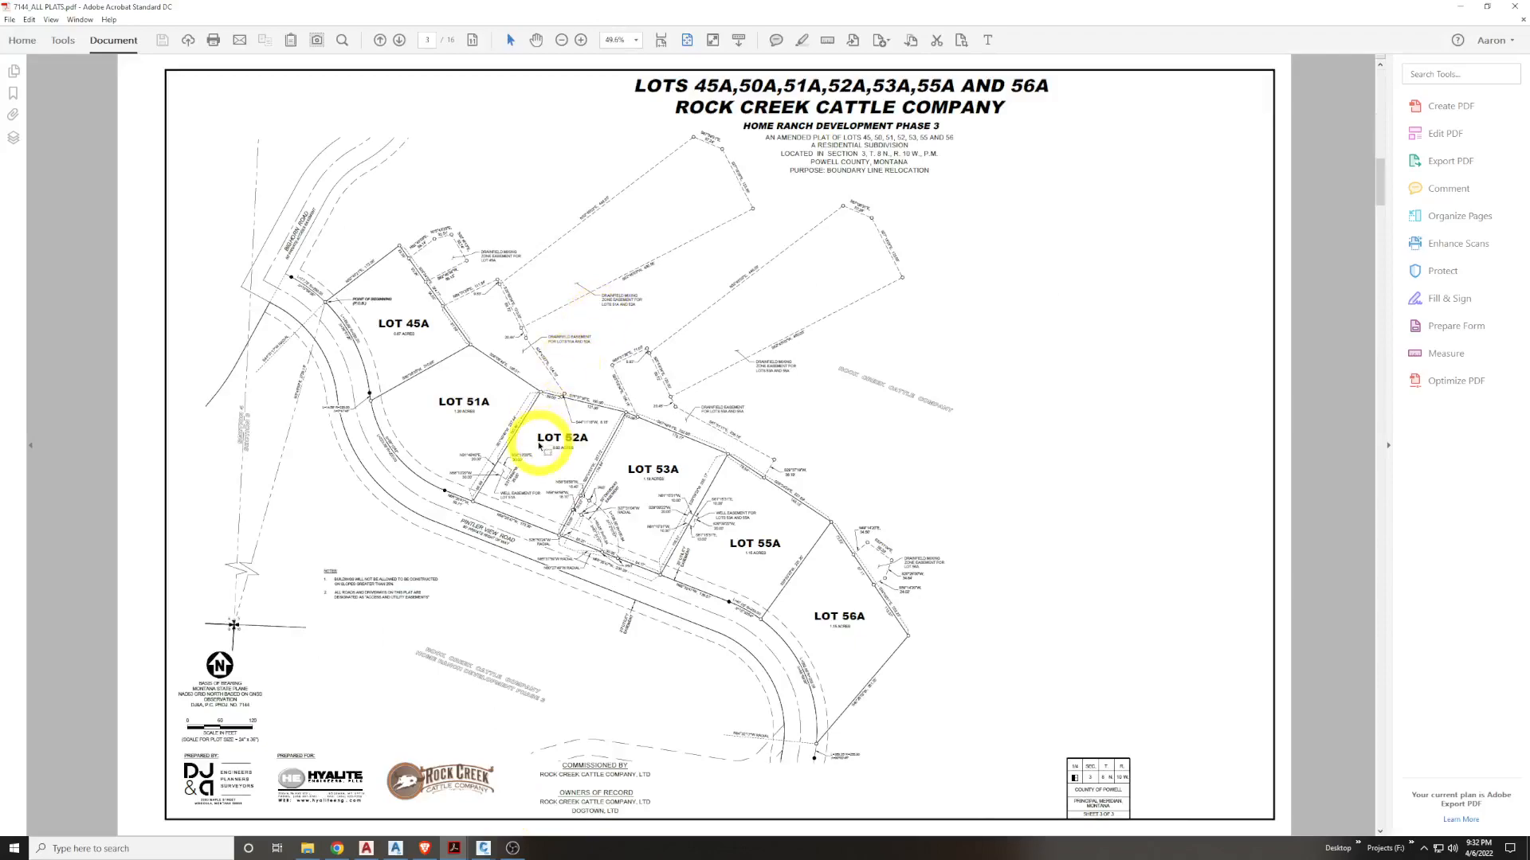
Examine Lots 45A, 51A and 52A on the amended plat, up to the drainfield mixing zone easement beside Lot 45A
ctrl+scroll(494, 539, up, 1)
ctrl+scroll(492, 540, up, 2)
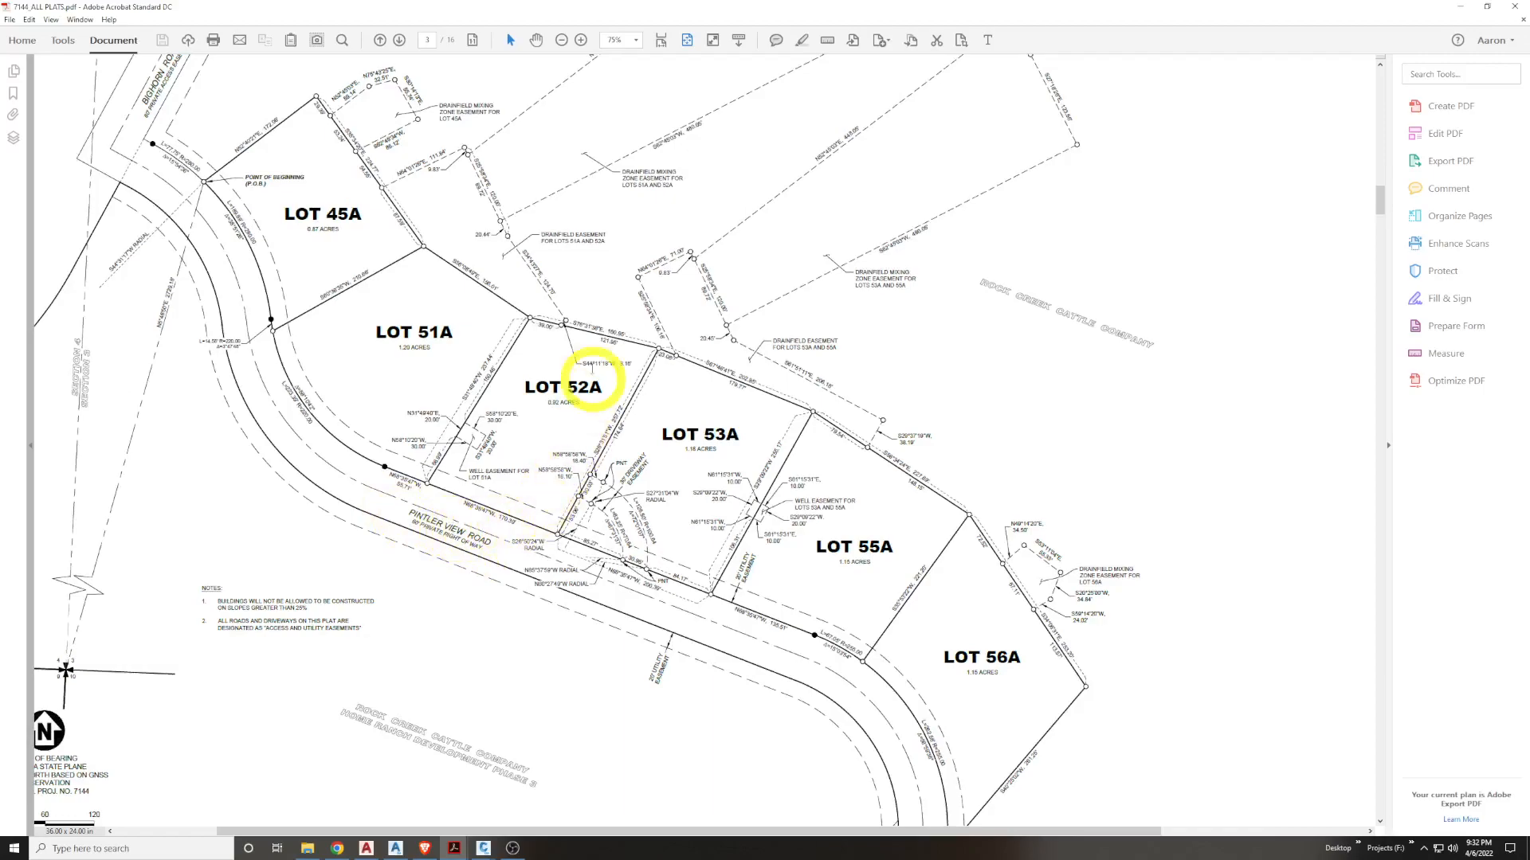
ctrl+scroll(609, 382, up, 1)
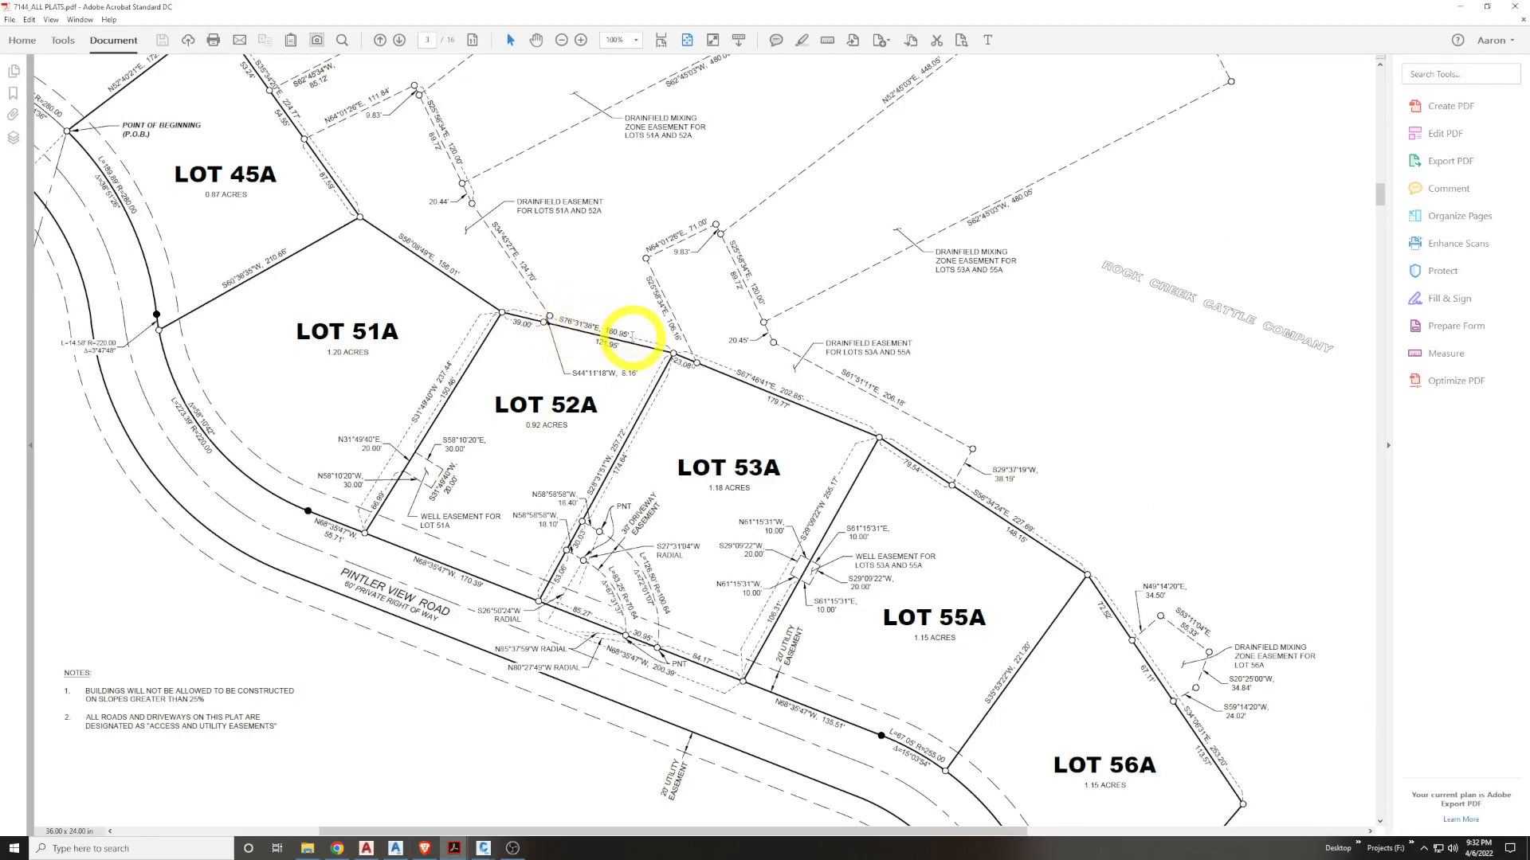
scroll(502, 355, left, 3)
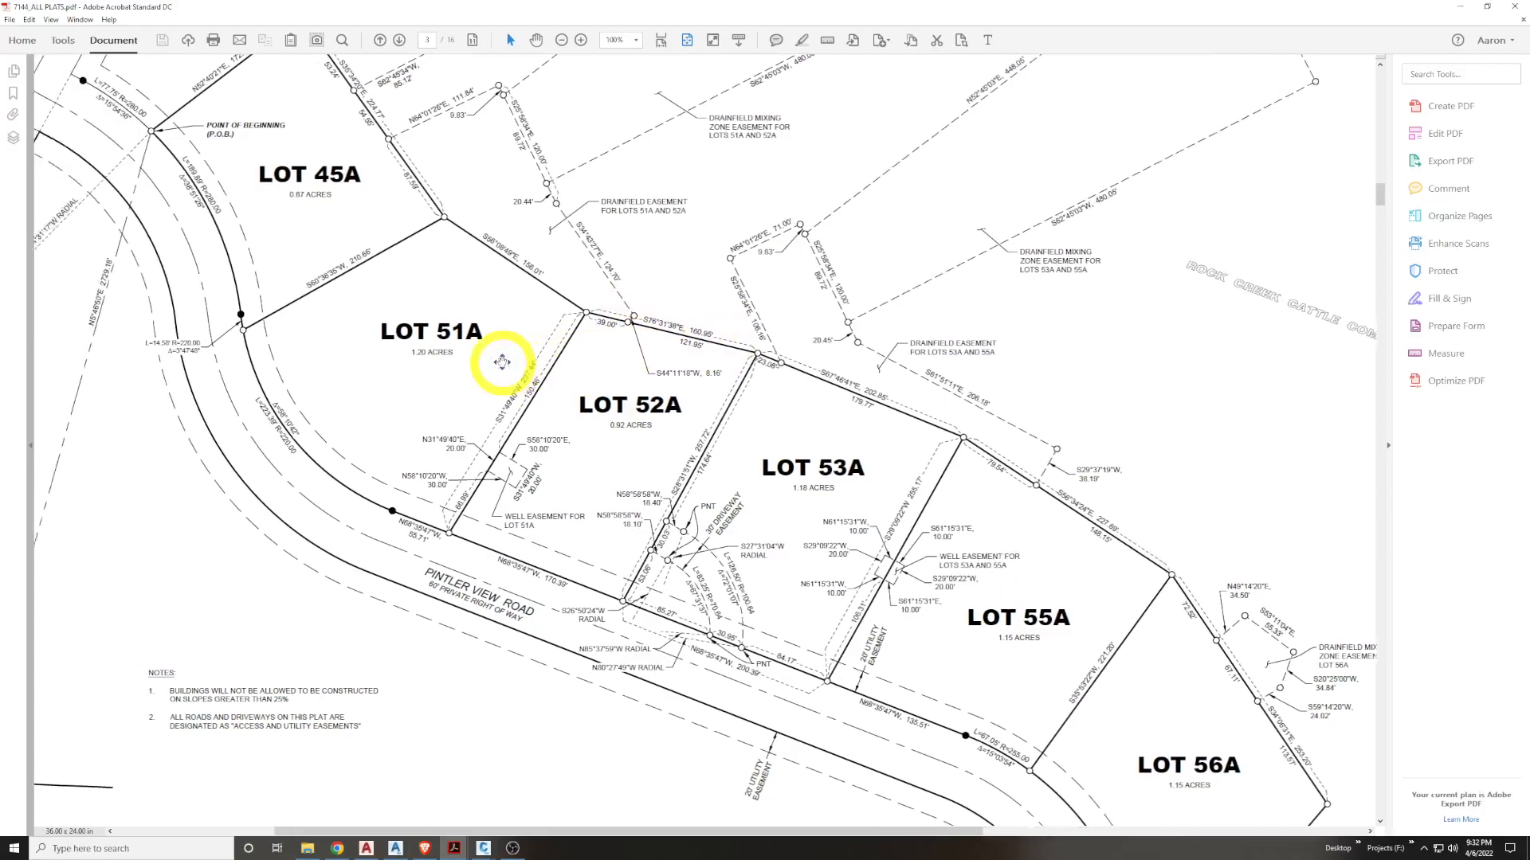
scroll(500, 347, up, 4)
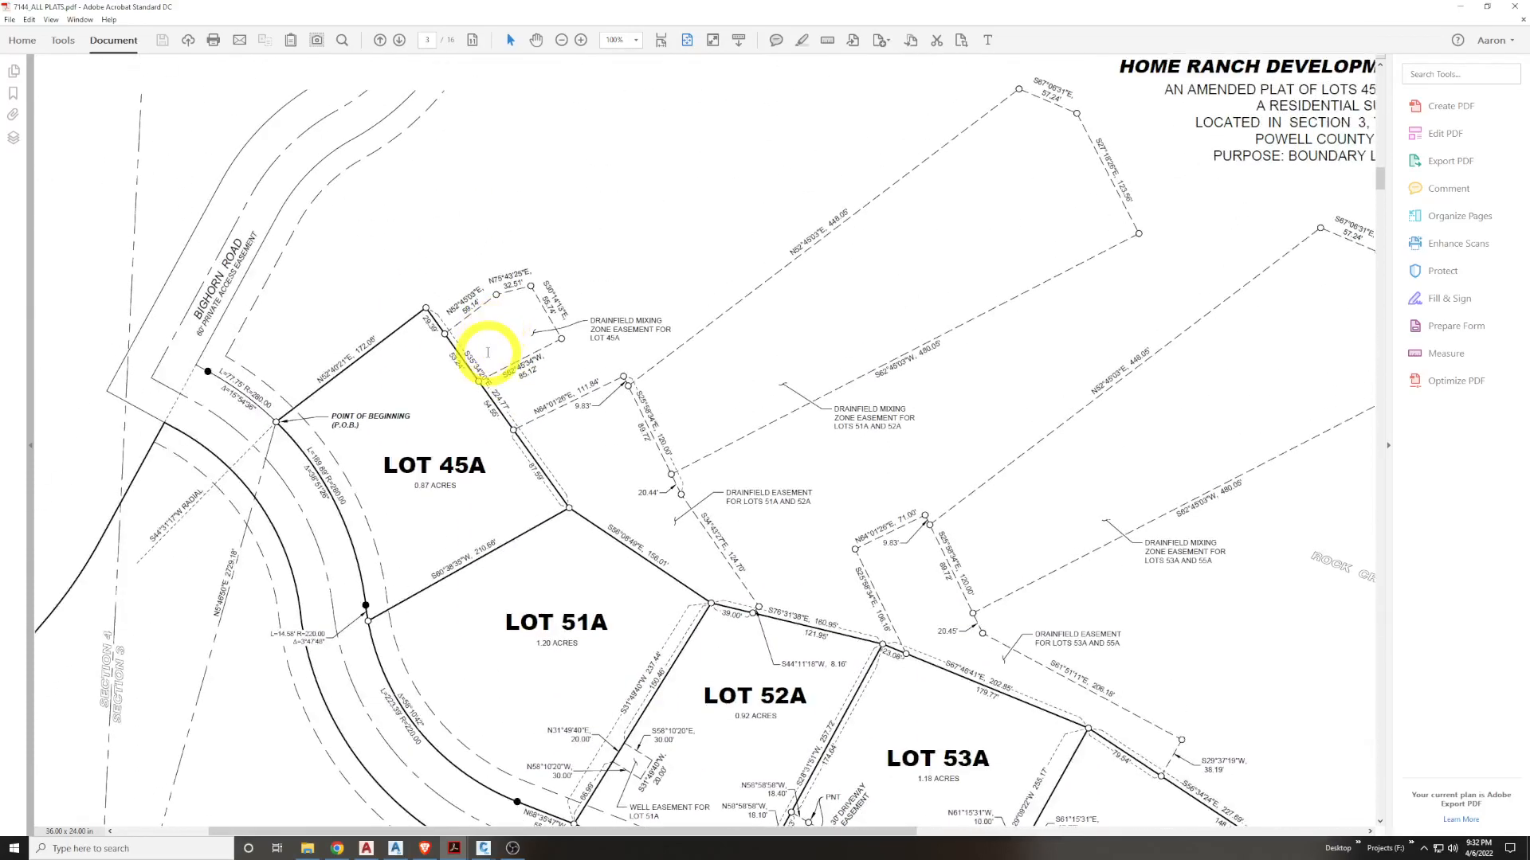
scroll(493, 358, right, 3)
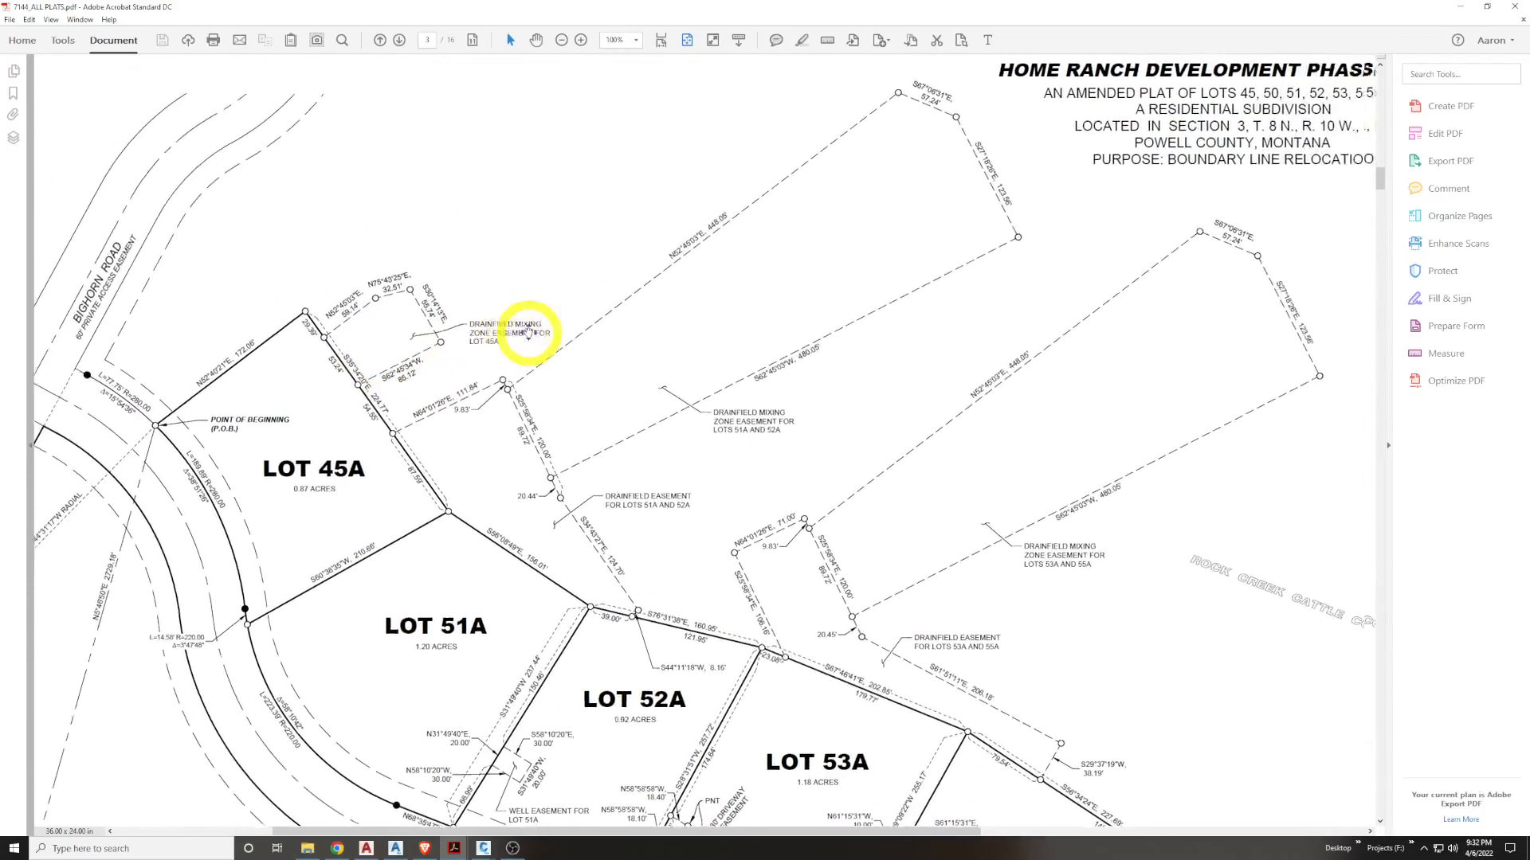
Follow the drainfield easements behind Lots 51A to 55A and the lot boundaries down to the south corner of Lot 56A
scroll(442, 490, down, 1)
scroll(442, 490, right, 1)
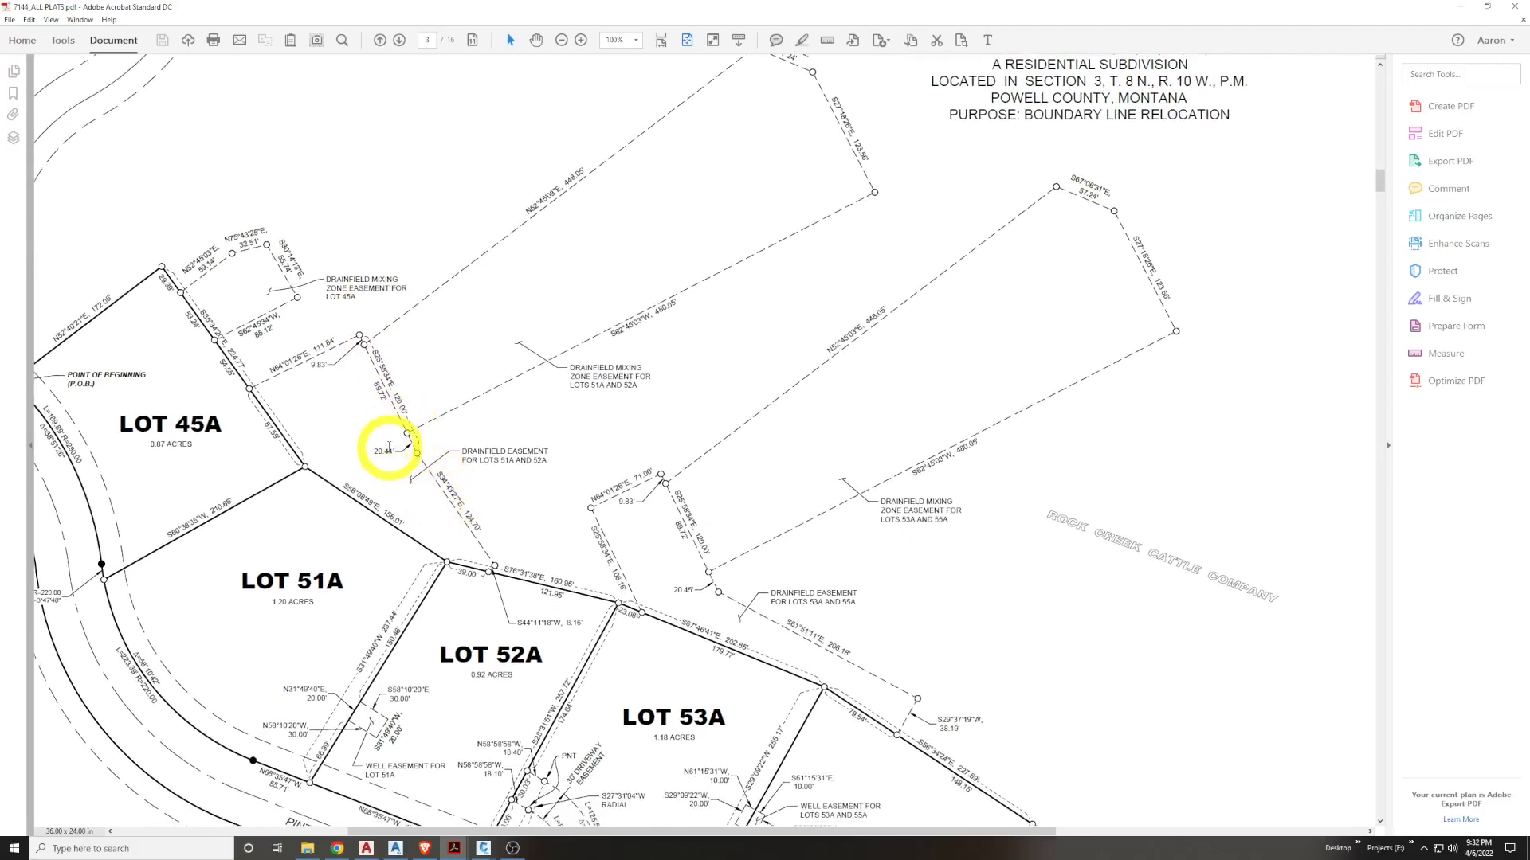
scroll(416, 505, right, 1)
scroll(366, 450, down, 1)
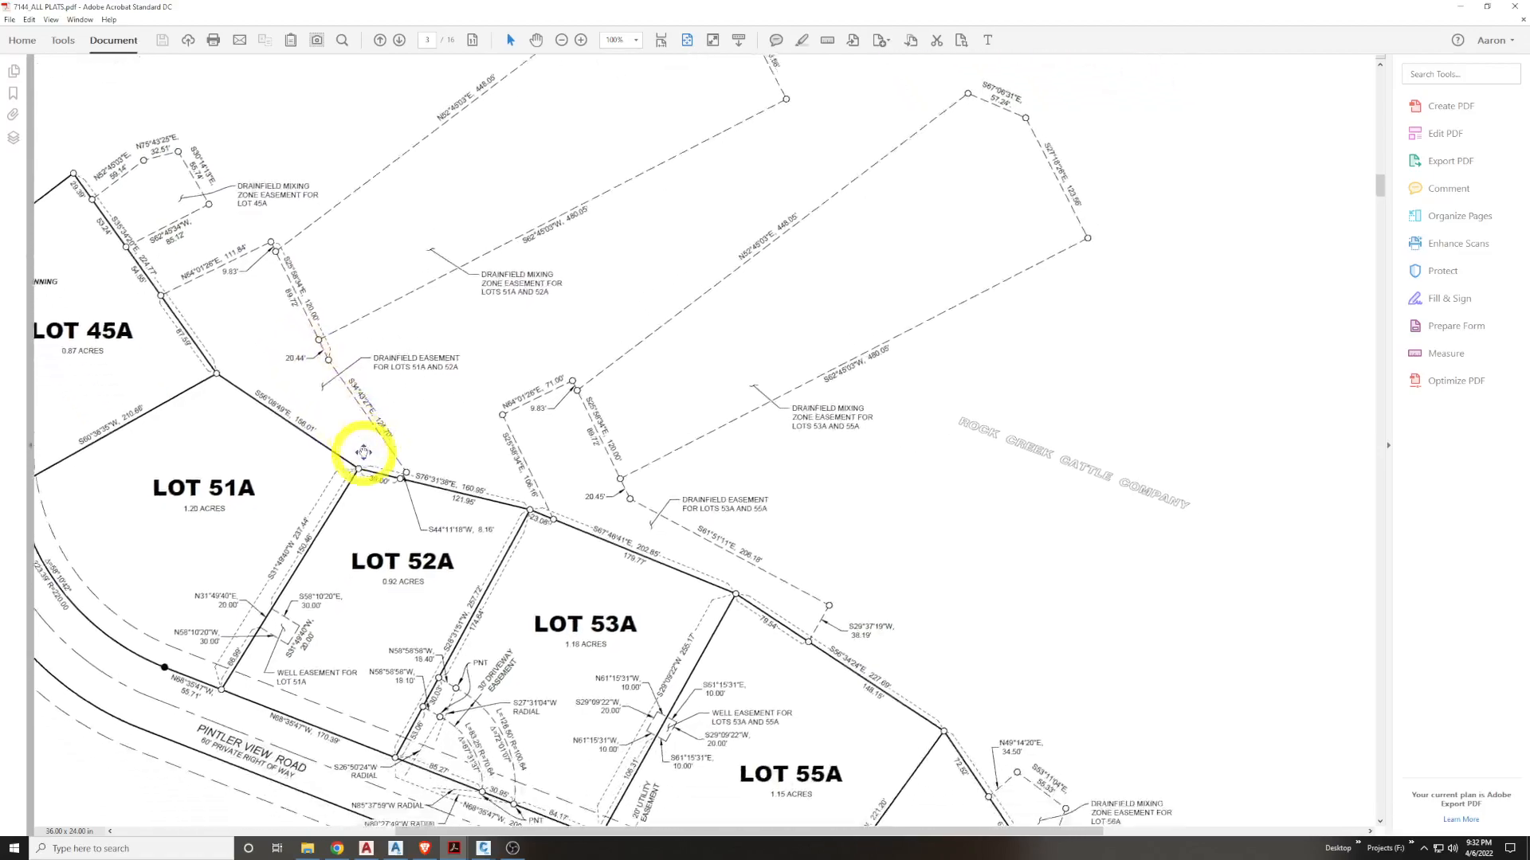
scroll(363, 452, down, 1)
scroll(364, 451, right, 1)
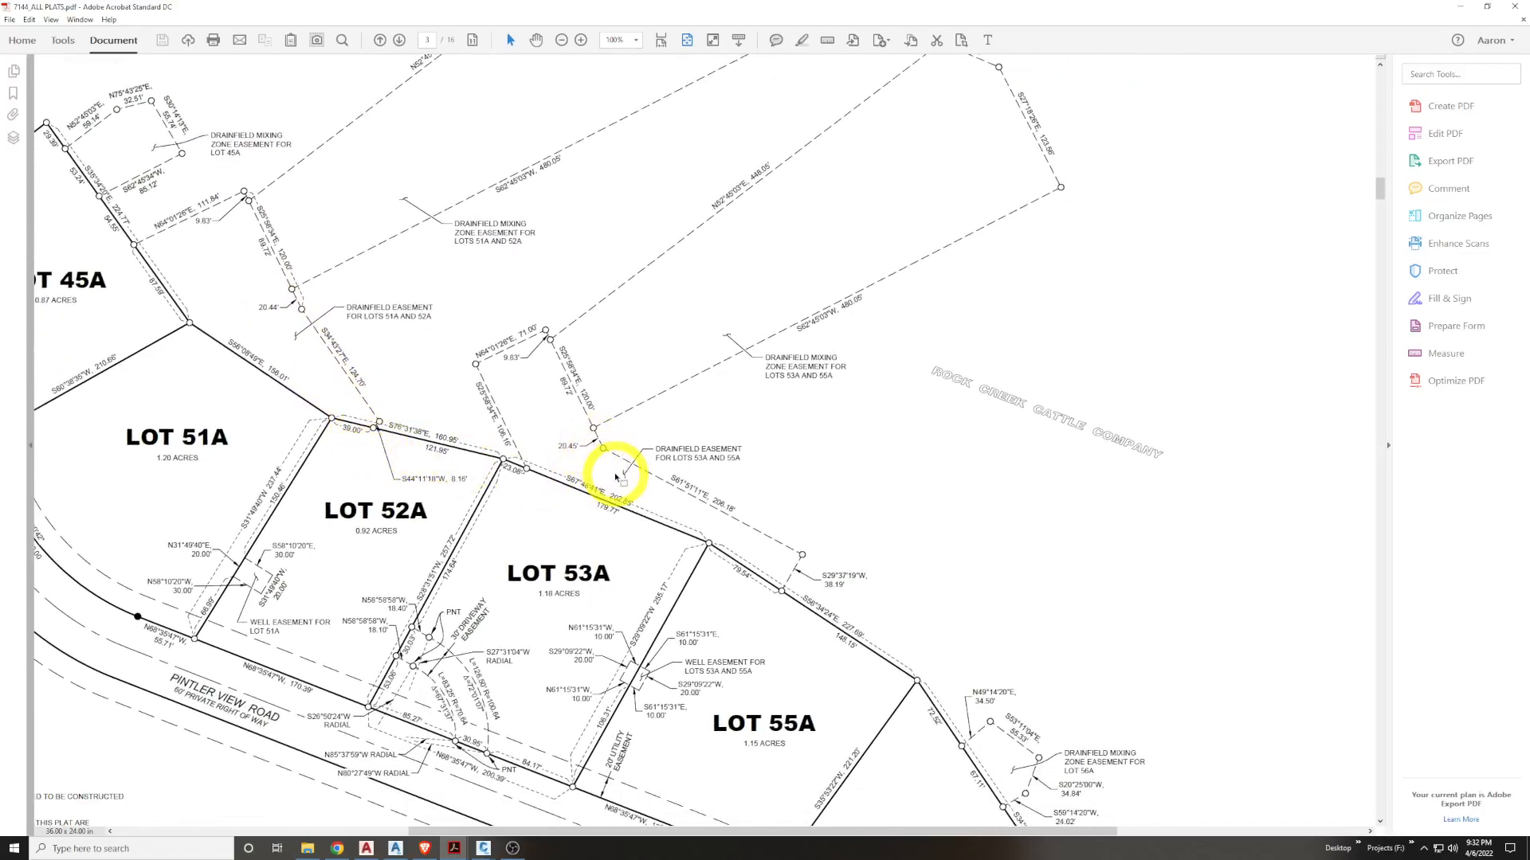
scroll(597, 499, down, 7)
scroll(598, 499, right, 3)
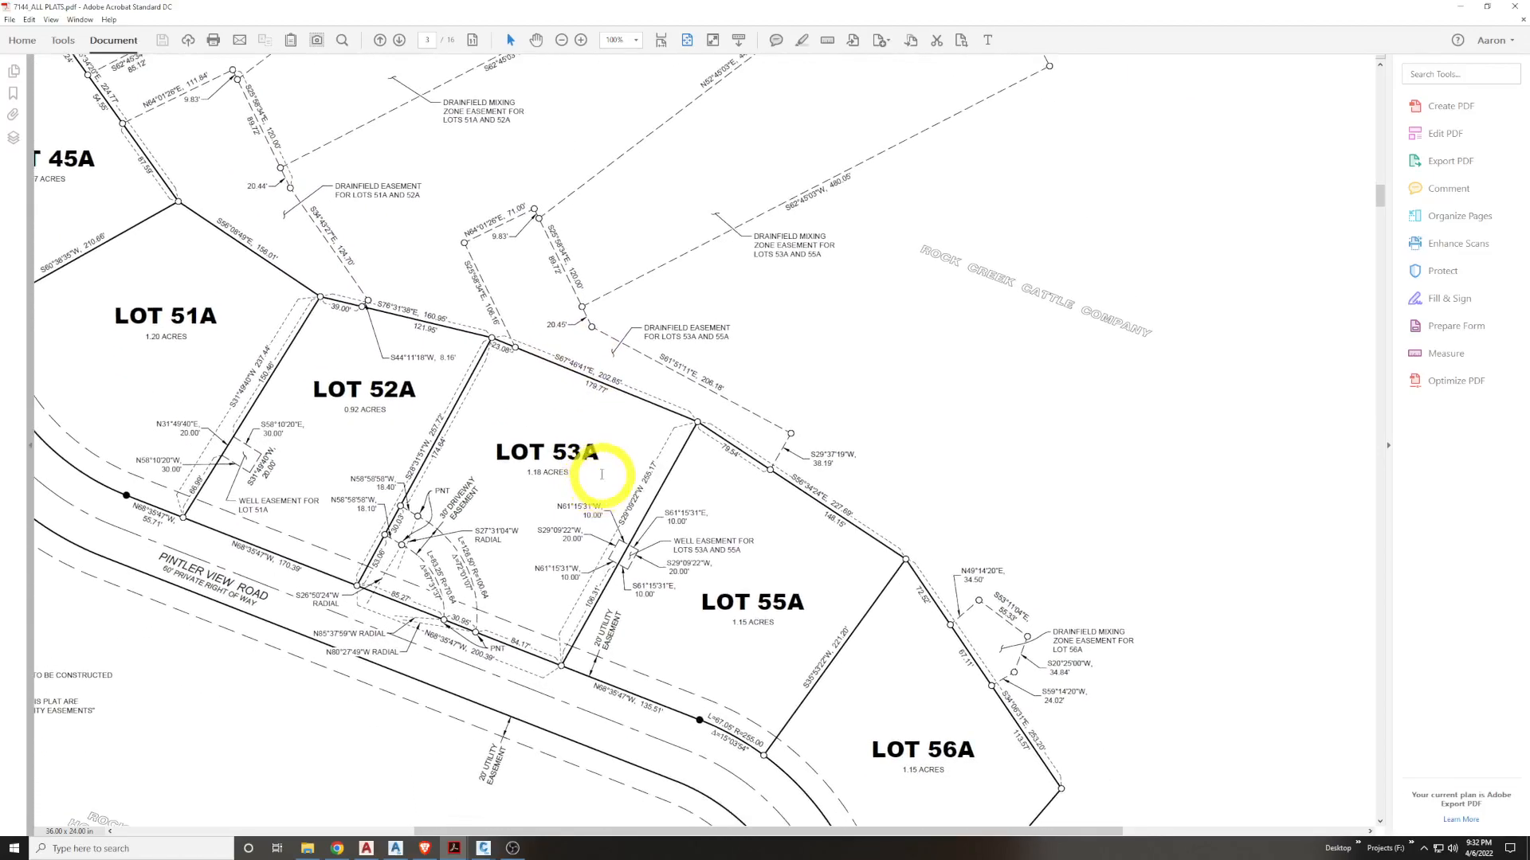
scroll(612, 490, down, 2)
scroll(612, 490, right, 1)
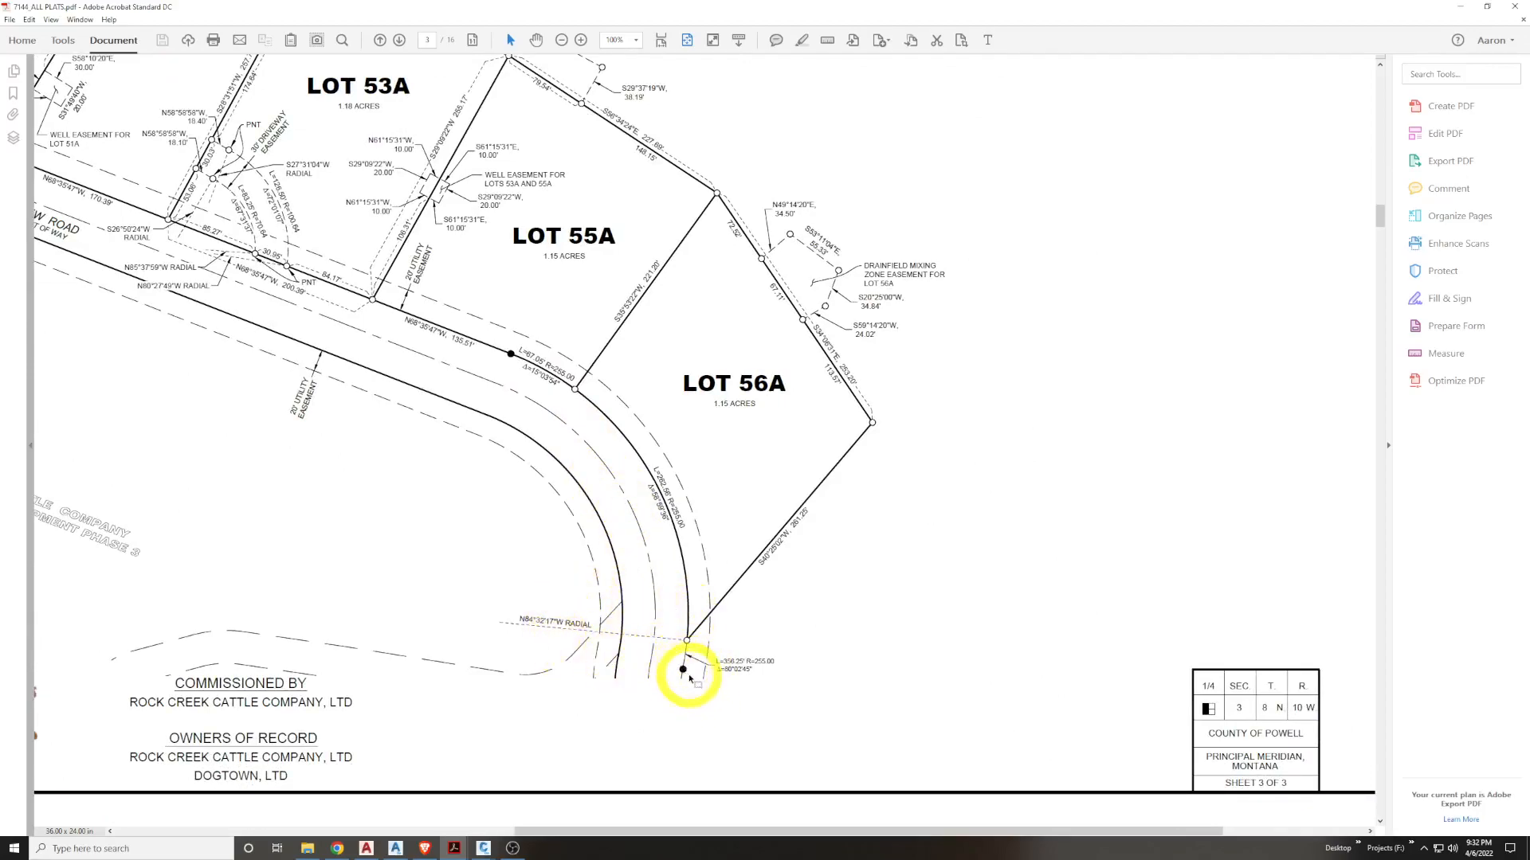
Trace the lot frontages along Pintler View Road from Lot 56A back to the Point of Beginning at Lot 45A
scroll(685, 661, up, 2)
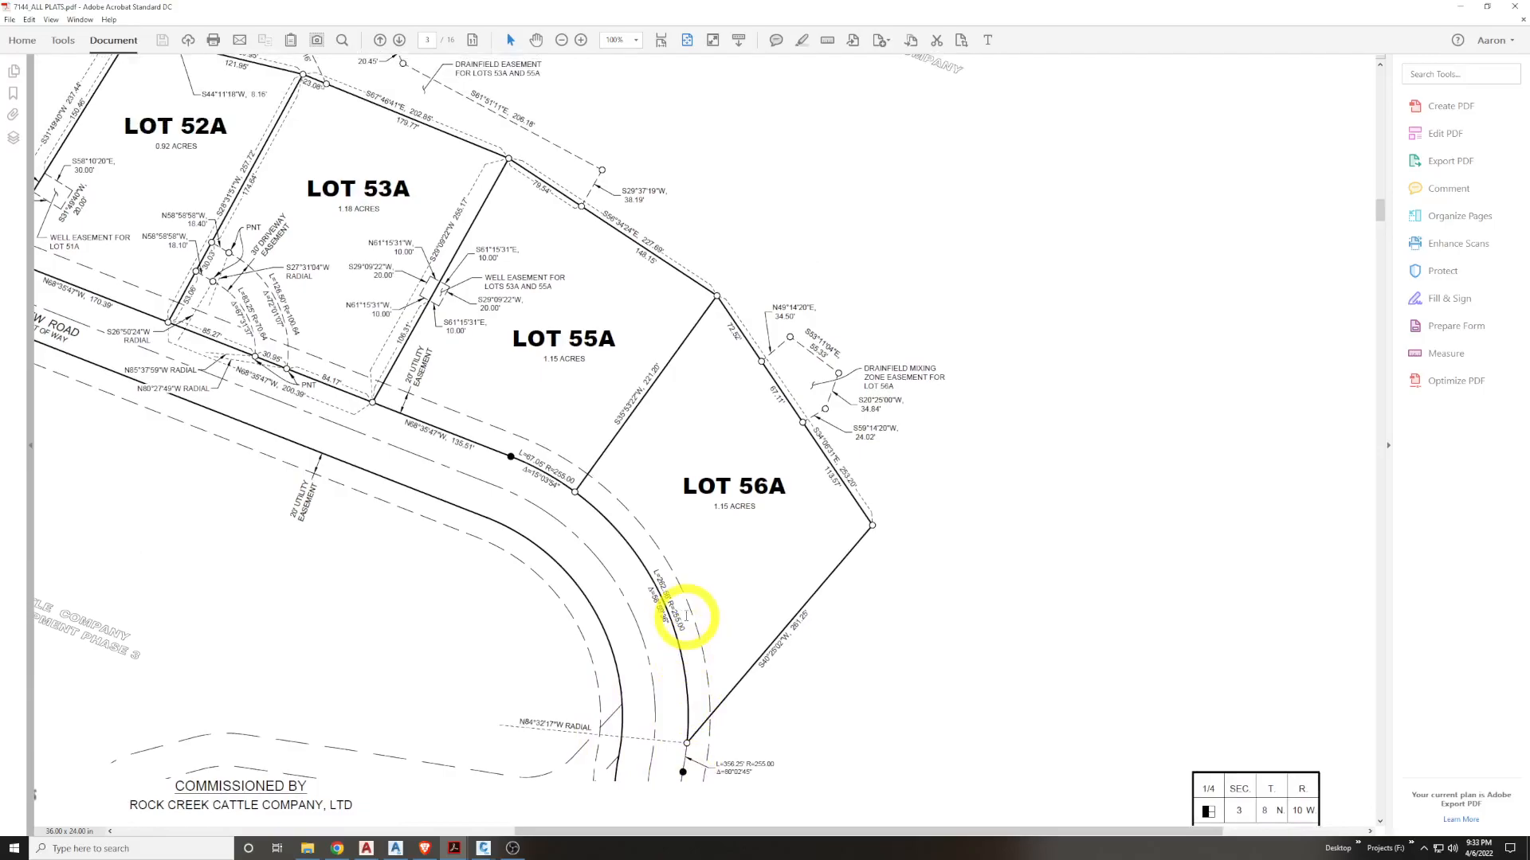
scroll(673, 606, up, 1)
scroll(674, 602, left, 1)
scroll(673, 604, up, 1)
scroll(673, 604, left, 1)
scroll(637, 546, up, 5)
scroll(638, 547, left, 3)
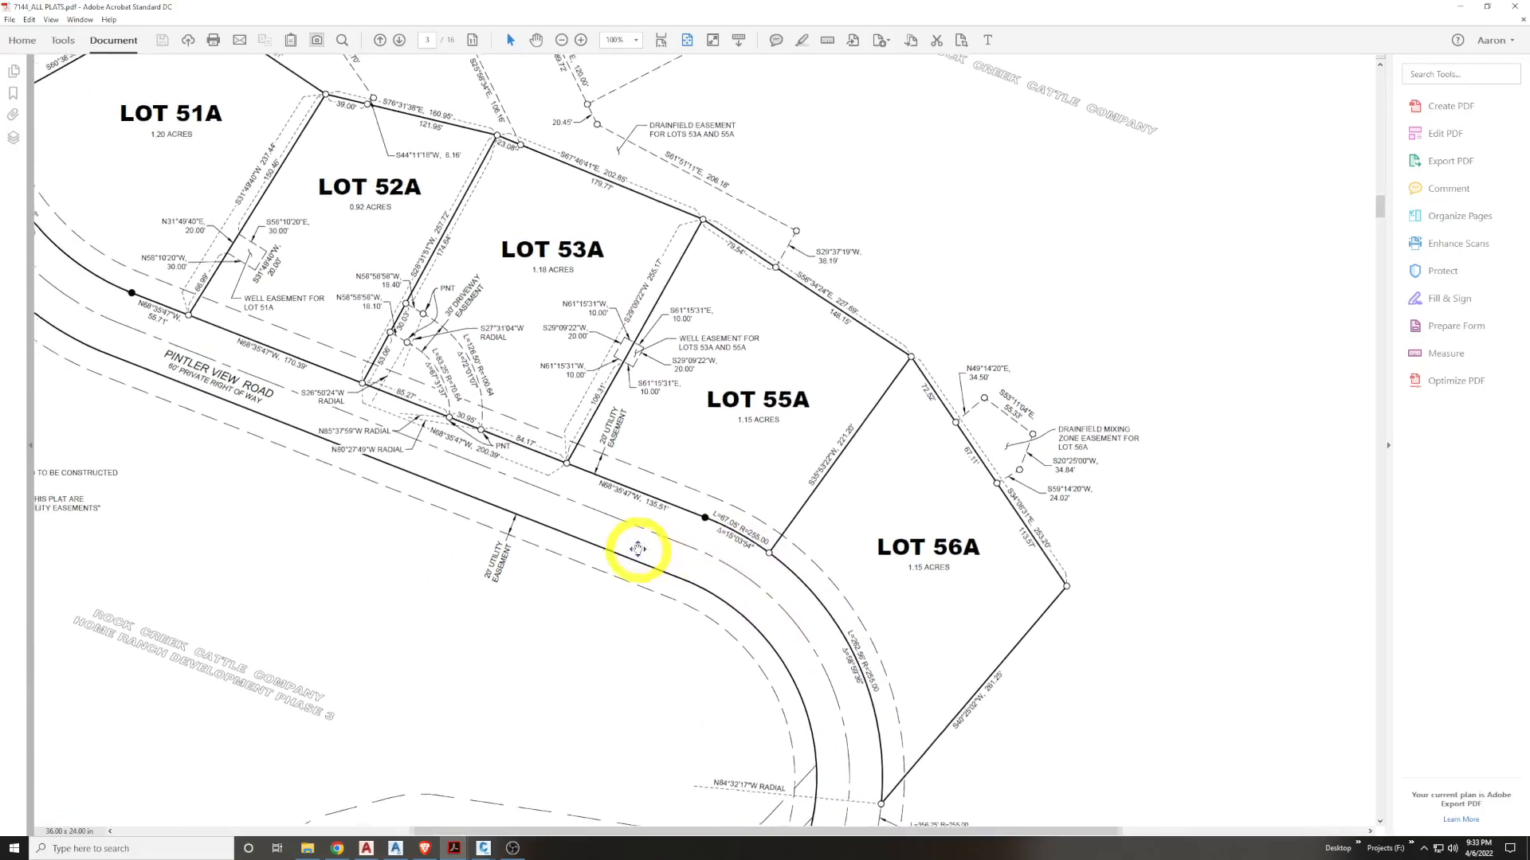
scroll(639, 537, up, 4)
scroll(638, 537, left, 3)
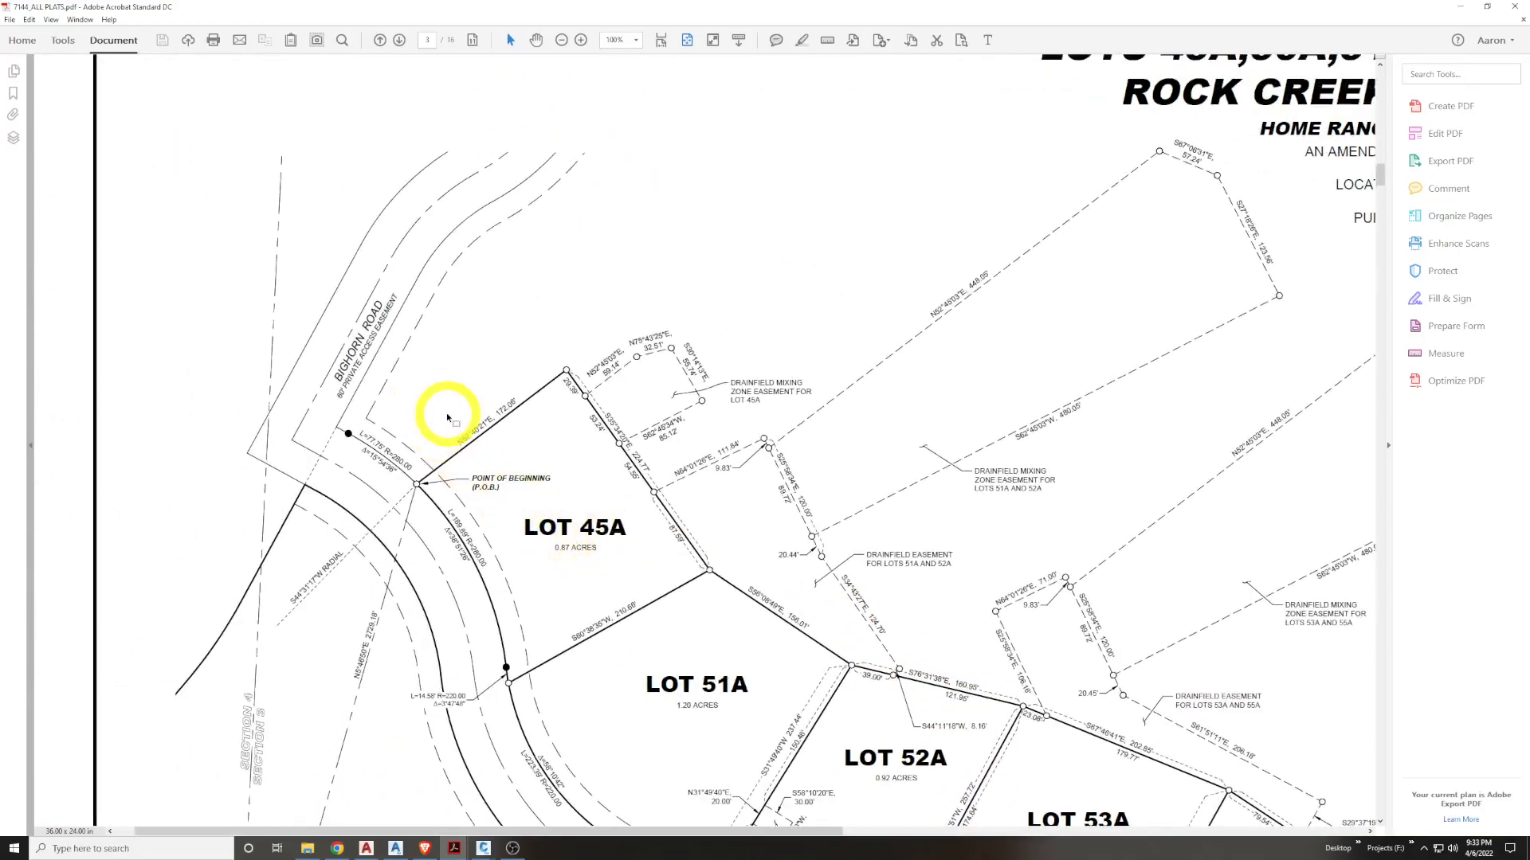
Review the full sheet showing Lot 50A and the common area, and move on to the Lot 85A plat
ctrl+scroll(450, 412, down, 1)
ctrl+scroll(450, 416, down, 2)
scroll(495, 464, up, 3)
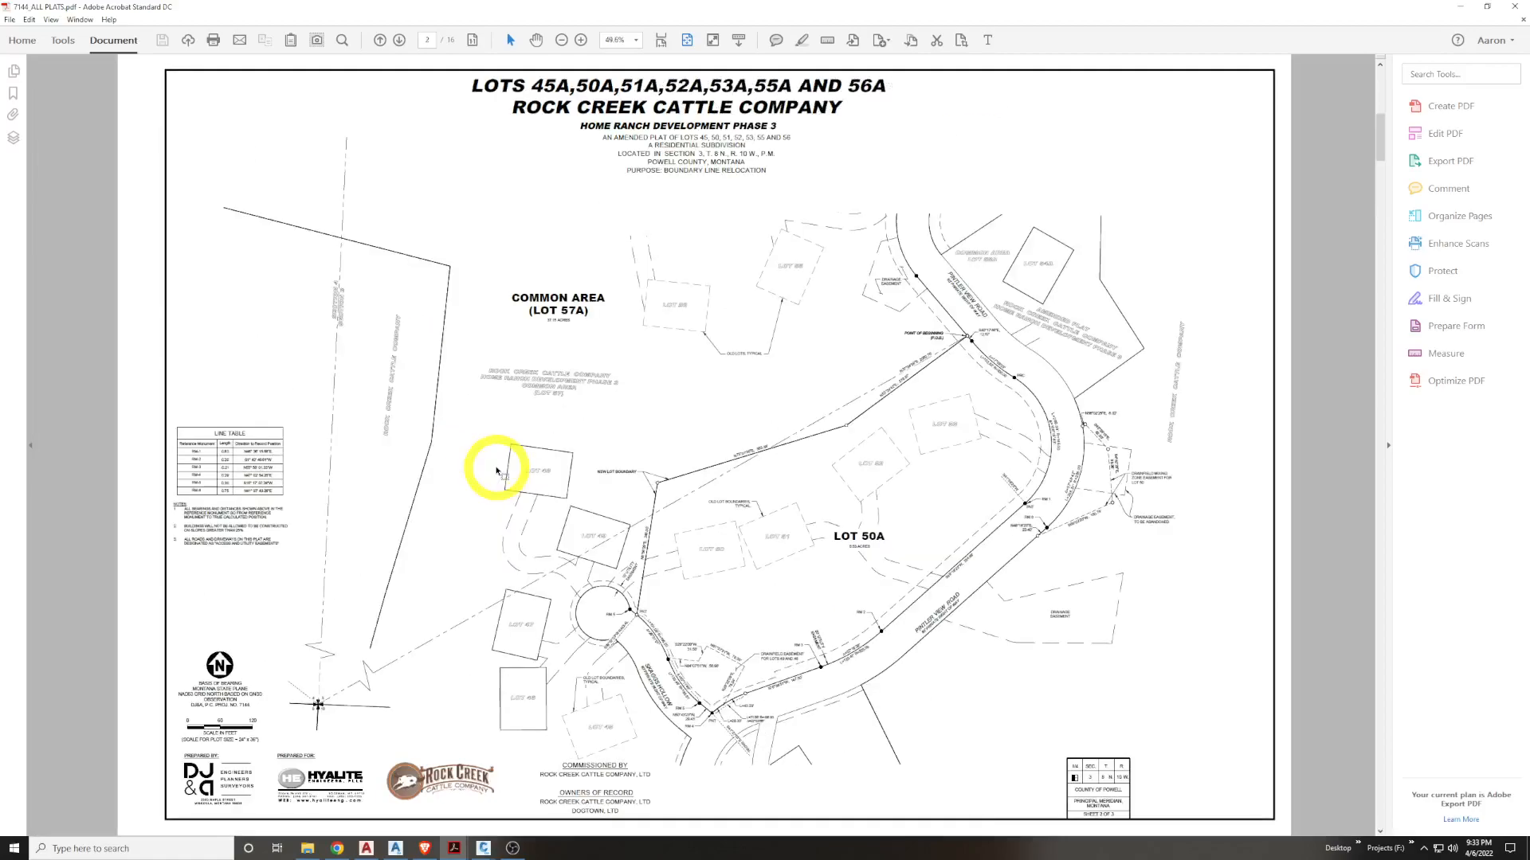
scroll(497, 468, down, 6)
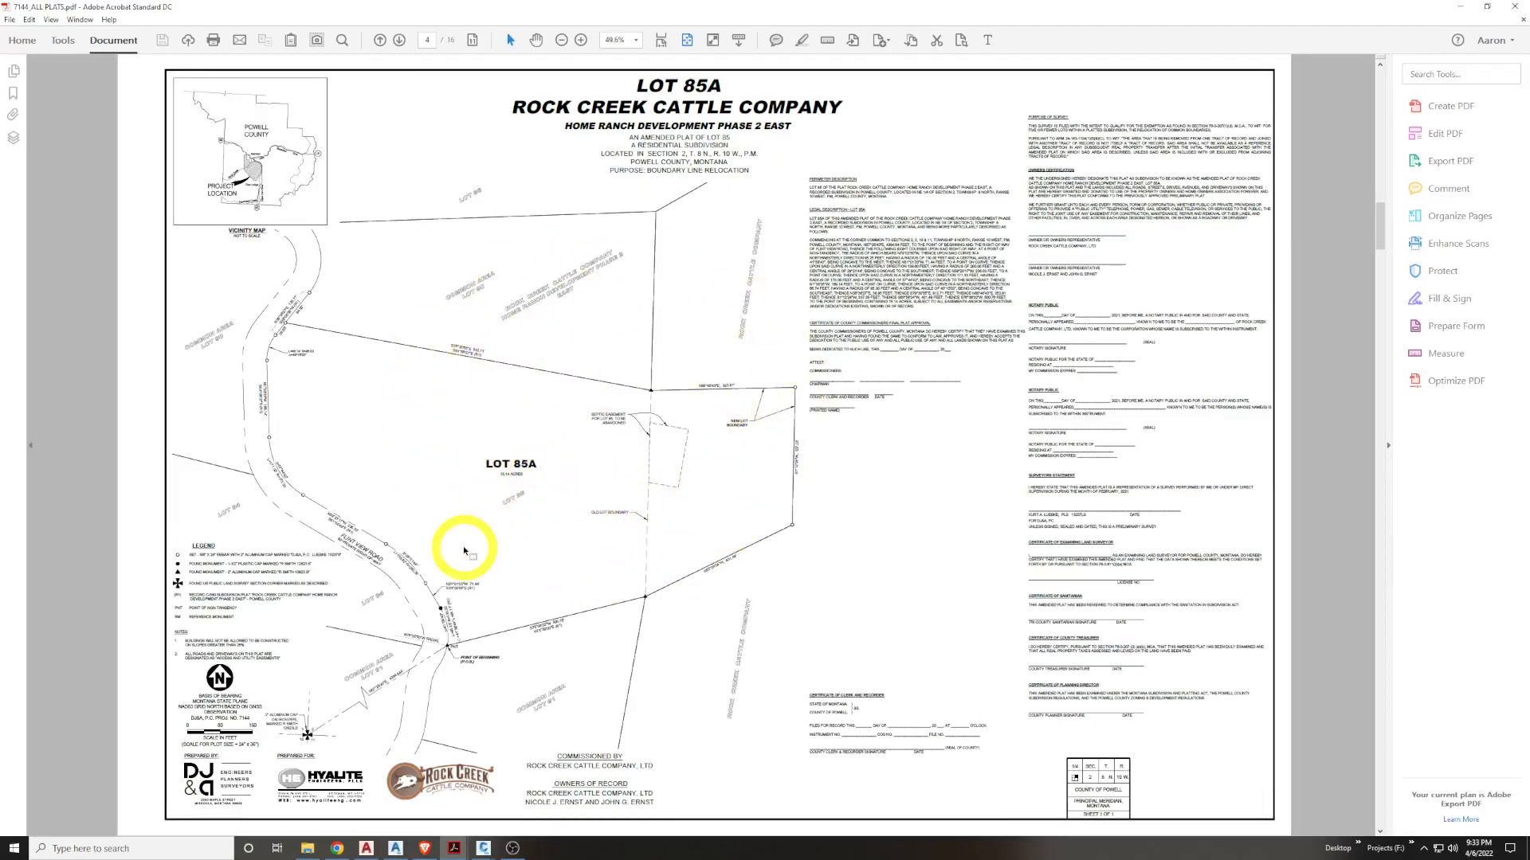
Examine the boundary of Lot 85A and its survey certificates, and return to the sheet with Lots 45A to 56A
ctrl+scroll(385, 368, up, 2)
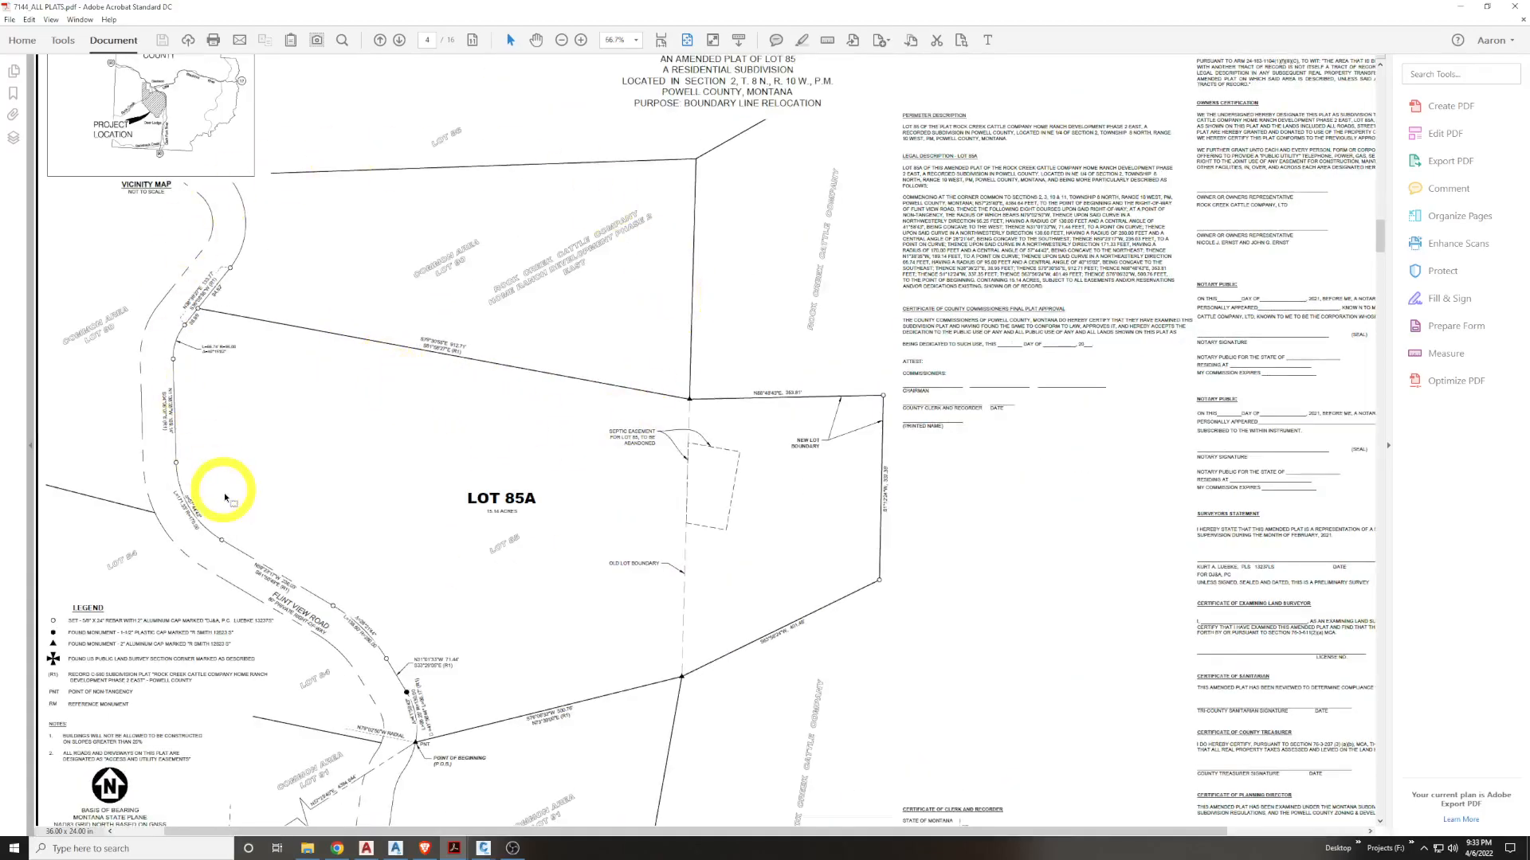
scroll(653, 466, down, 3)
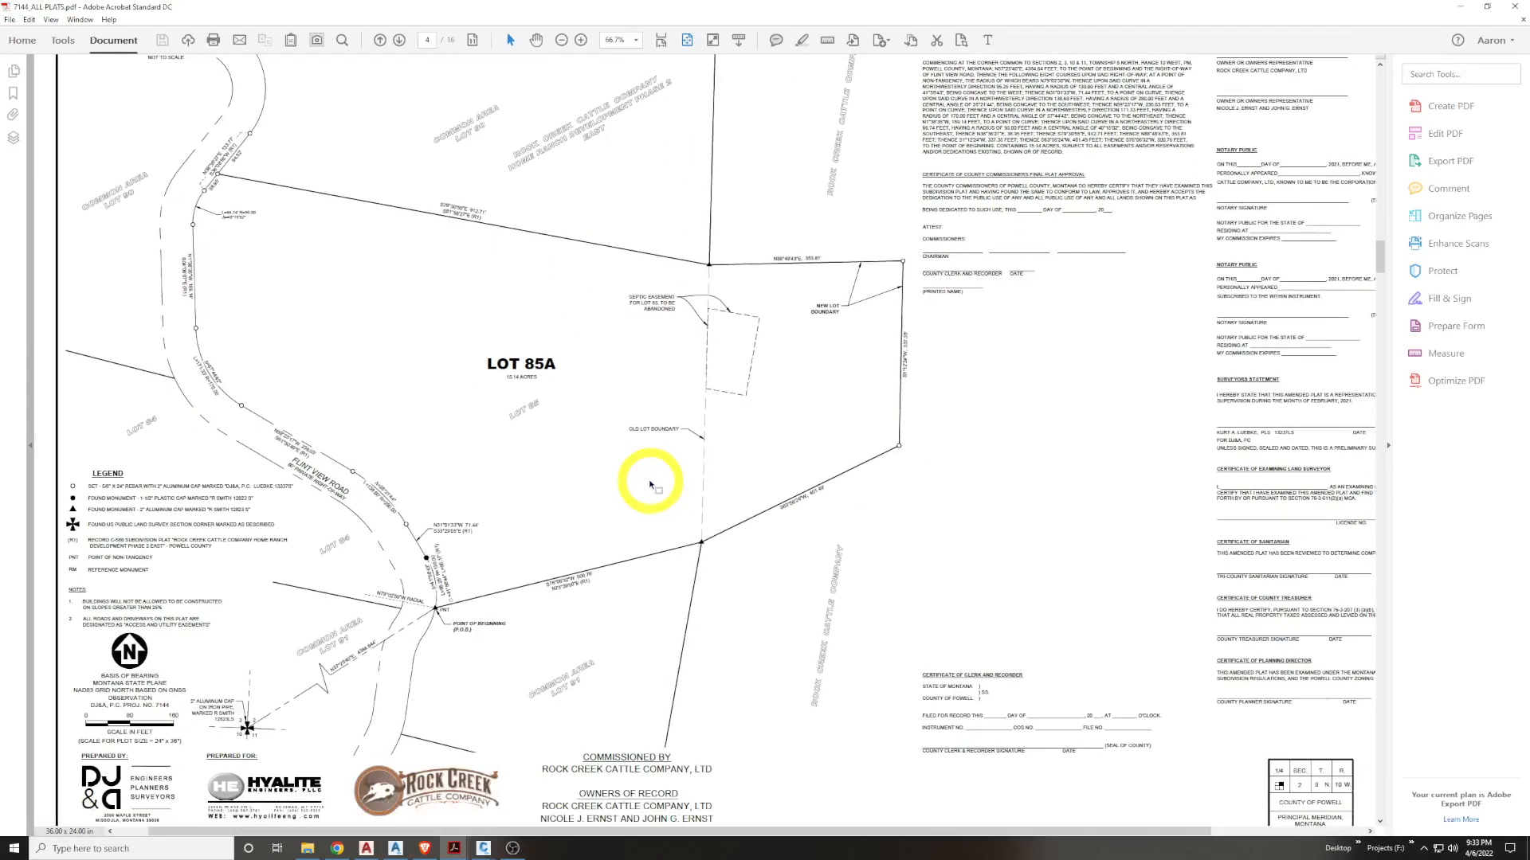
ctrl+scroll(456, 371, down, 1)
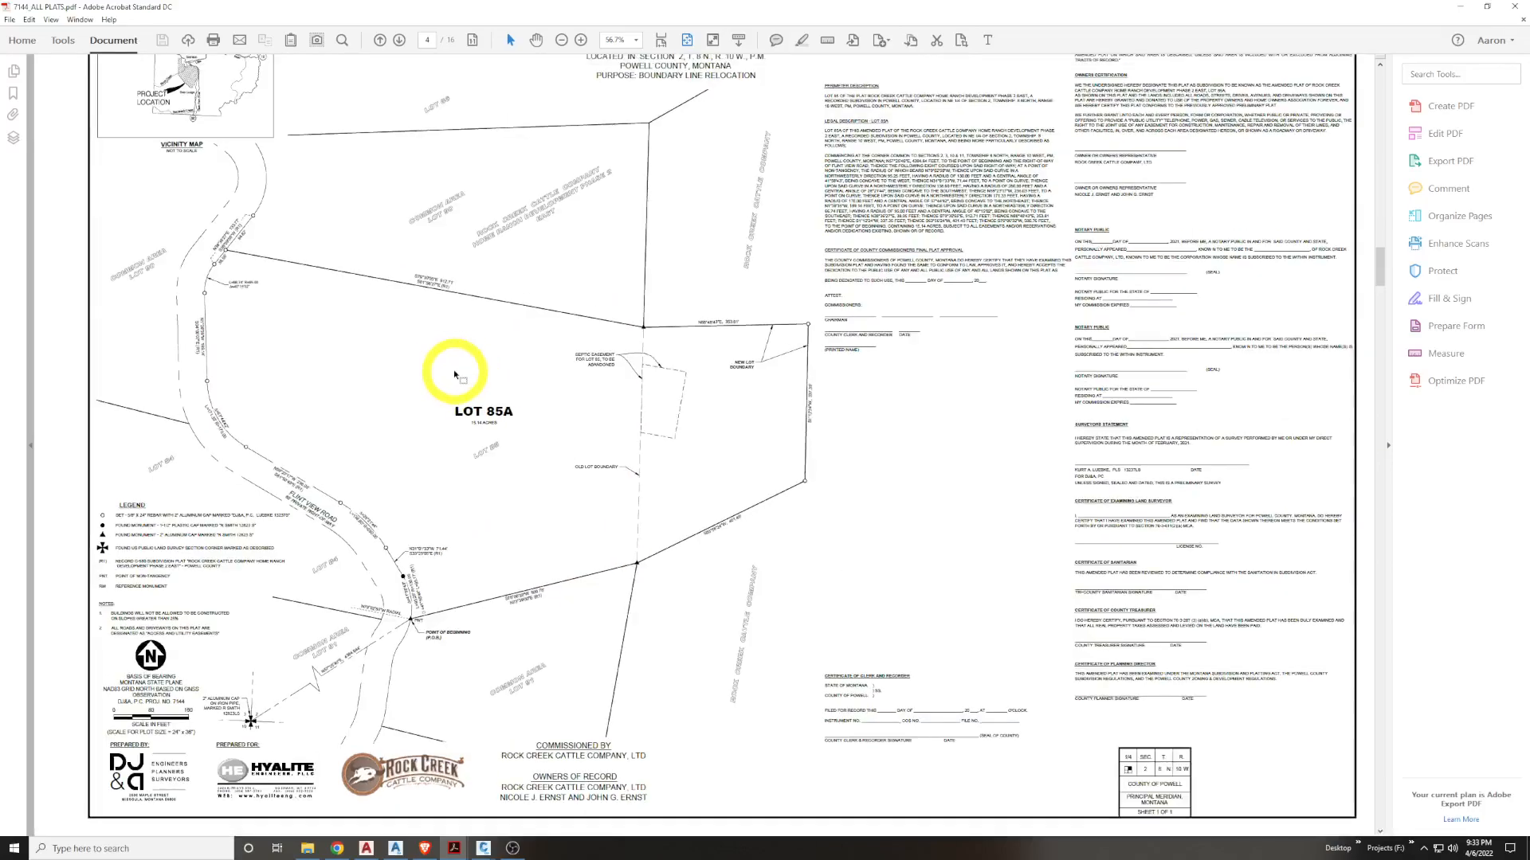
ctrl+scroll(456, 375, down, 1)
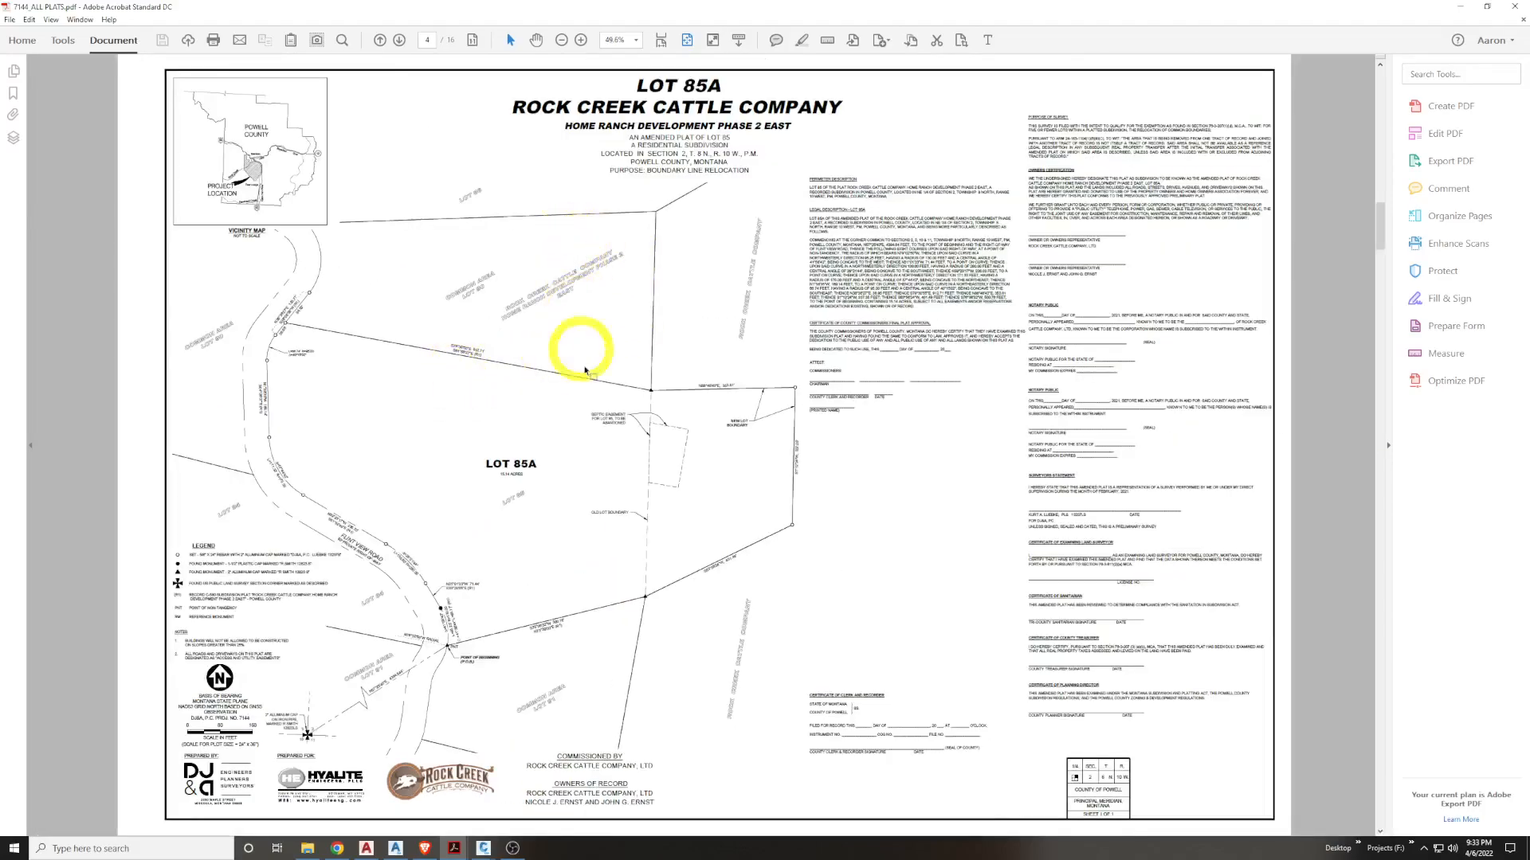
scroll(592, 392, up, 2)
scroll(592, 392, down, 1)
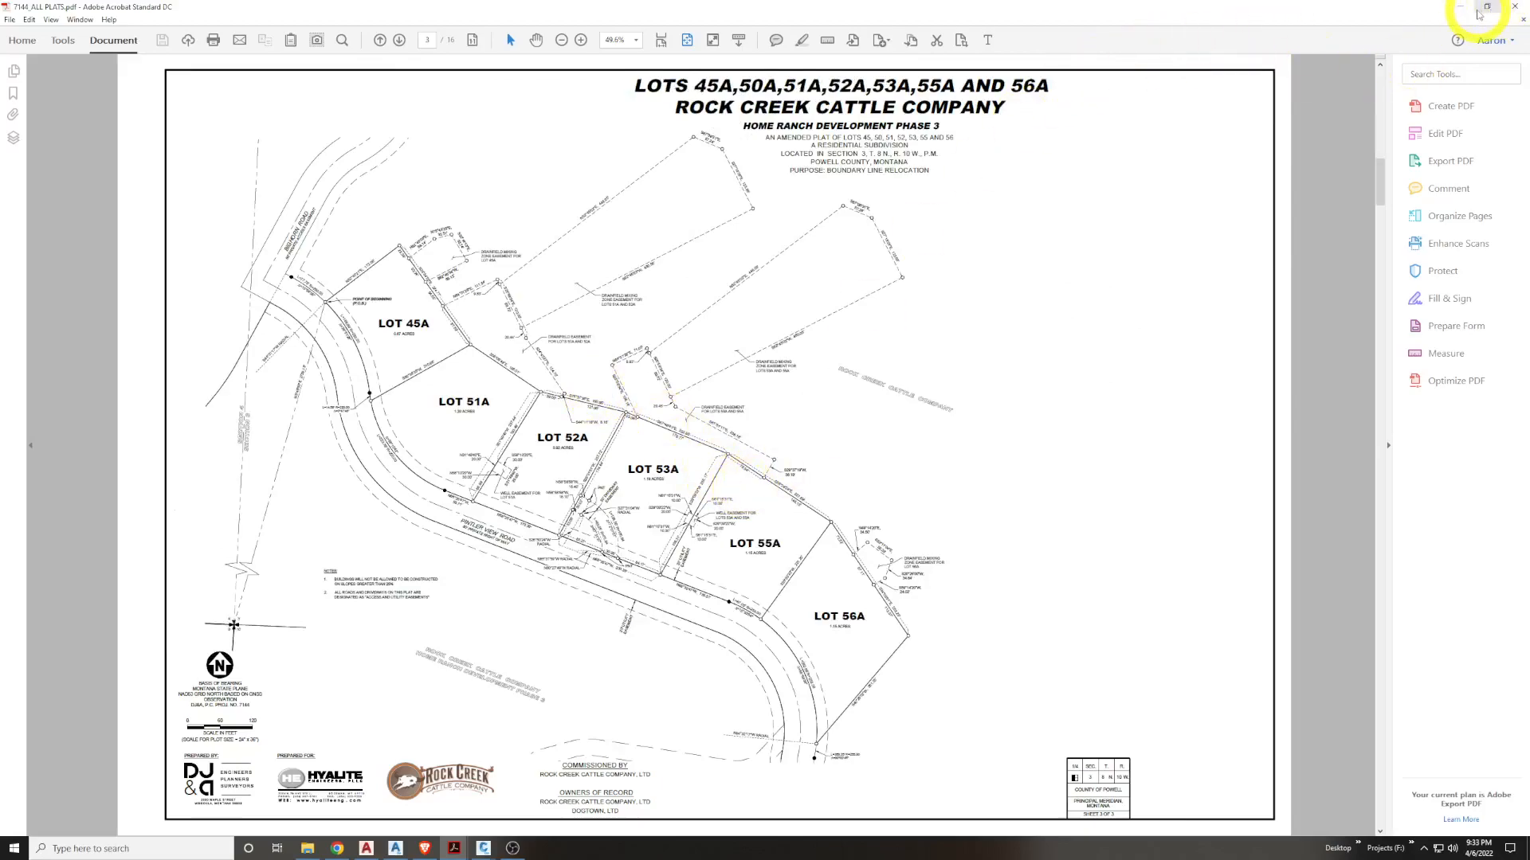
Switch to the Missoula County property map in the browser and look up two lots on the east side of Linda Vista Blvd
click(1462, 8)
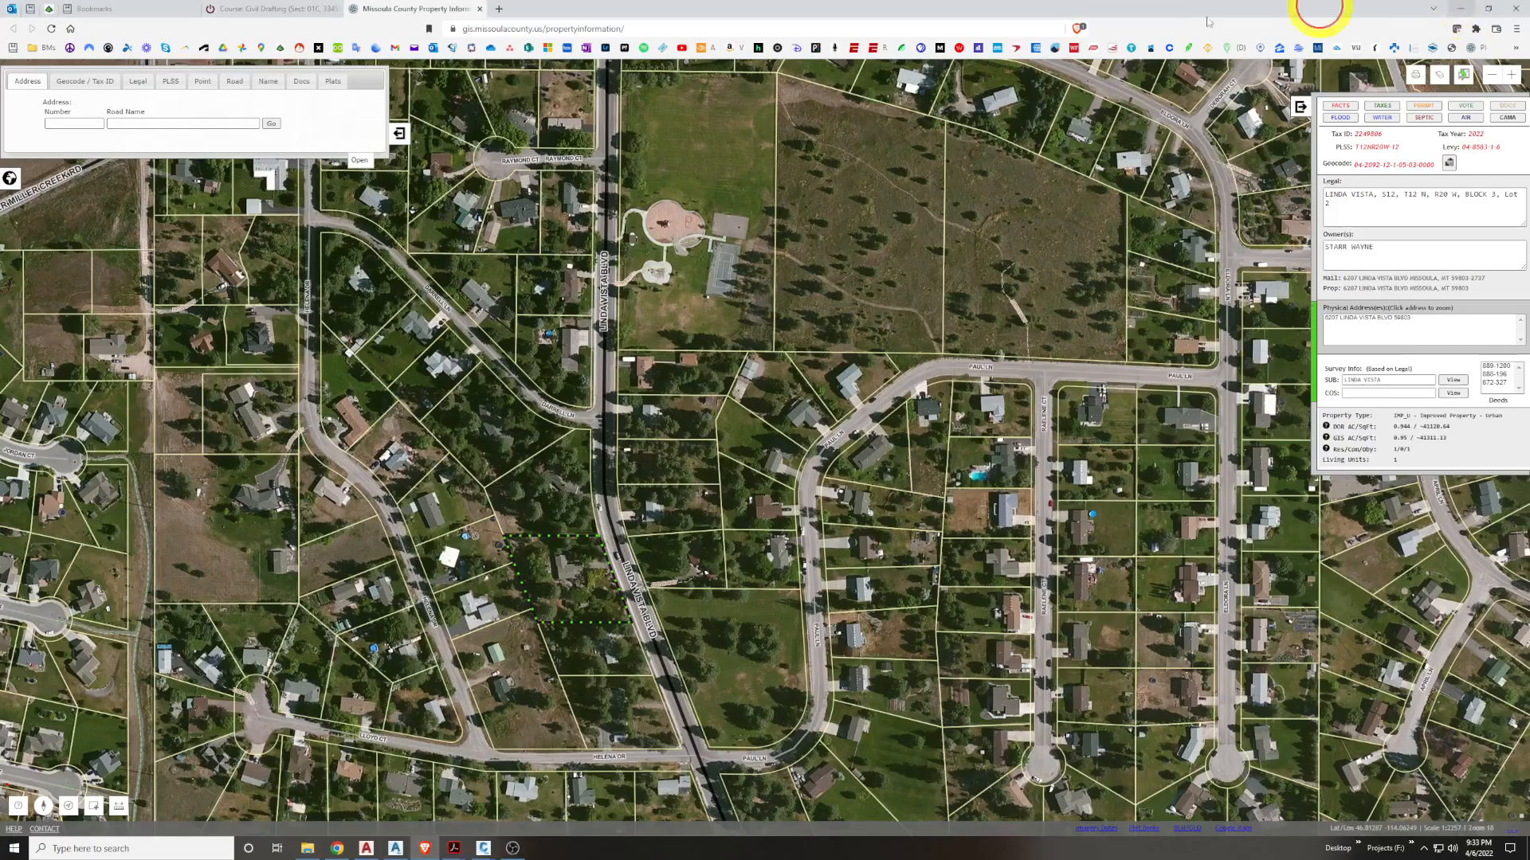
click(675, 564)
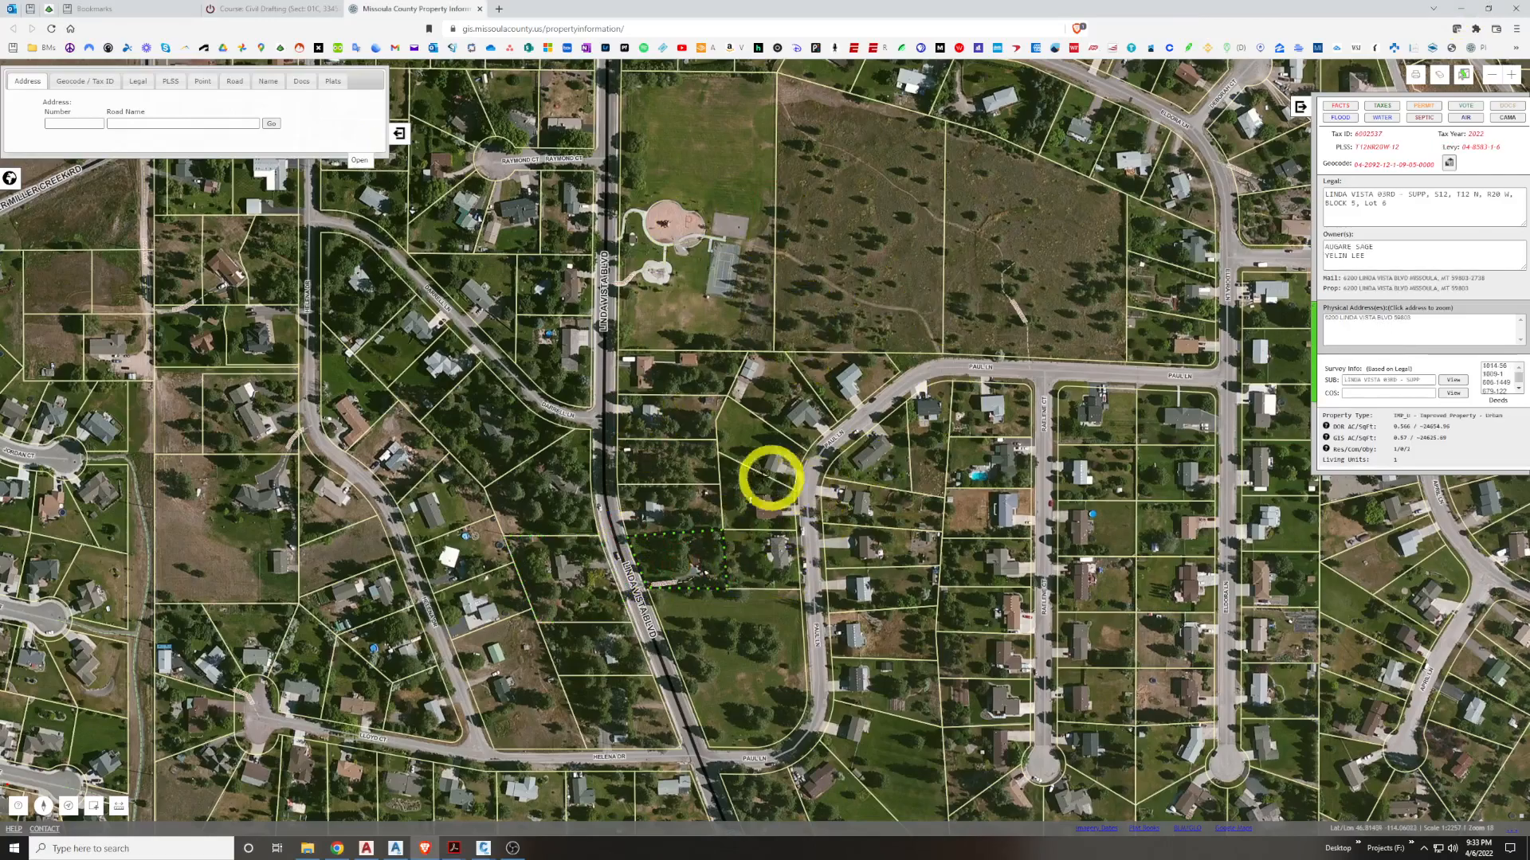
double_click(690, 465)
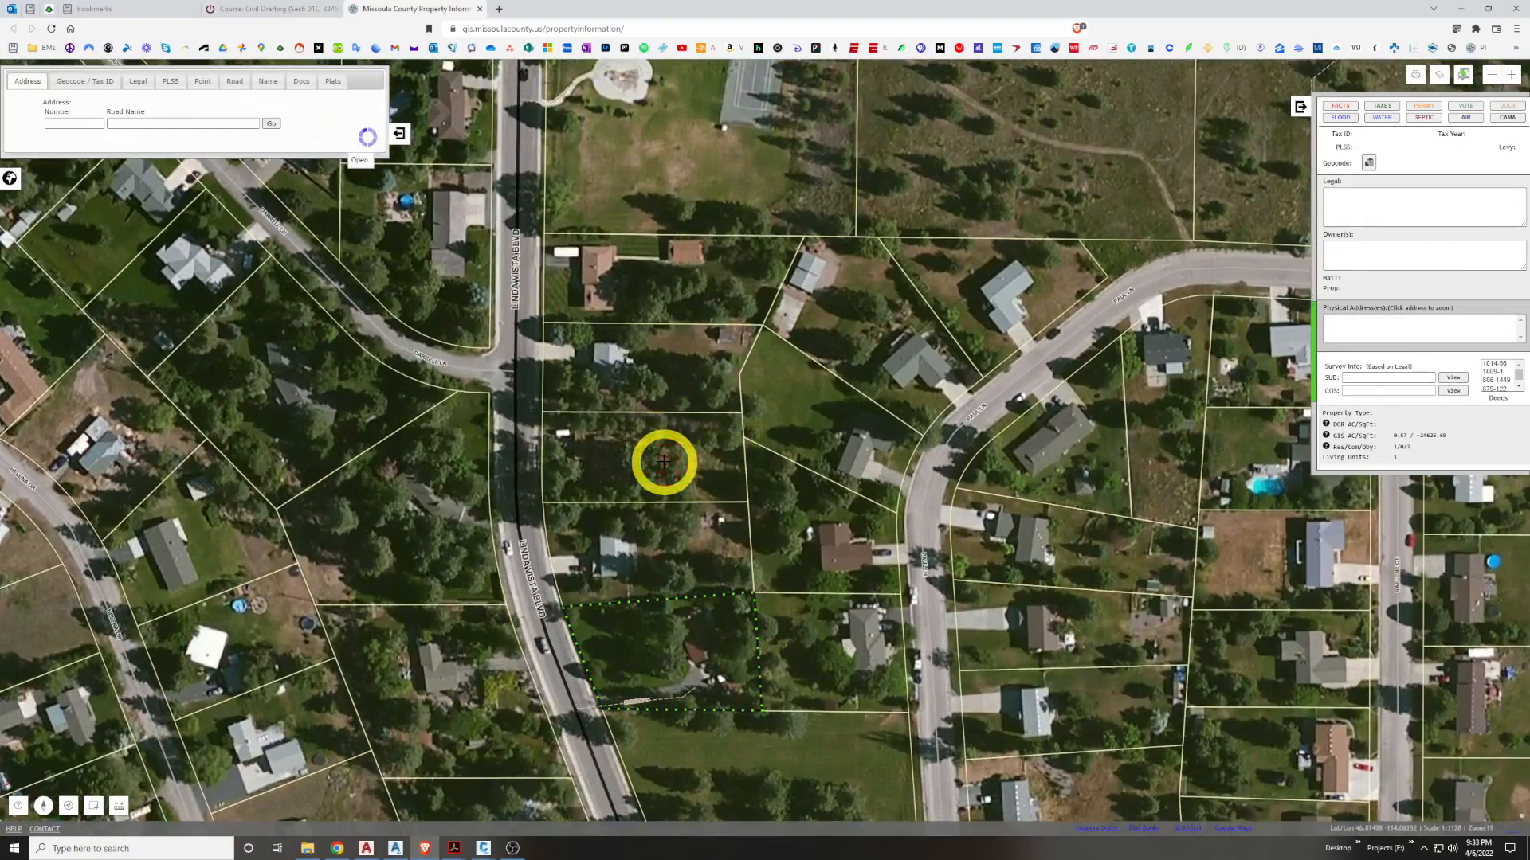
scroll(663, 460, down, 1)
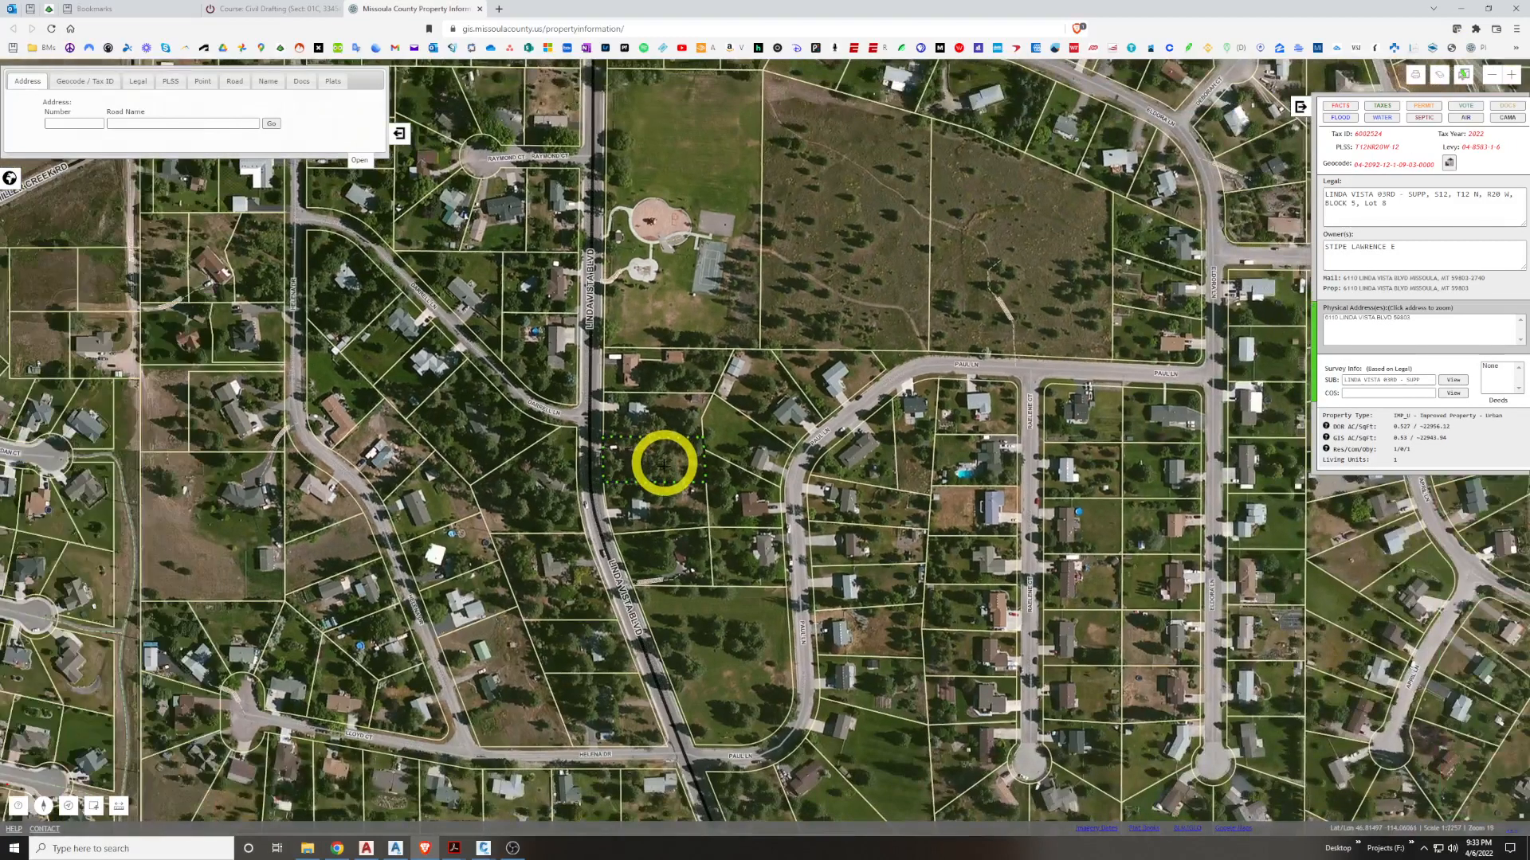
drag(664, 460, 666, 505)
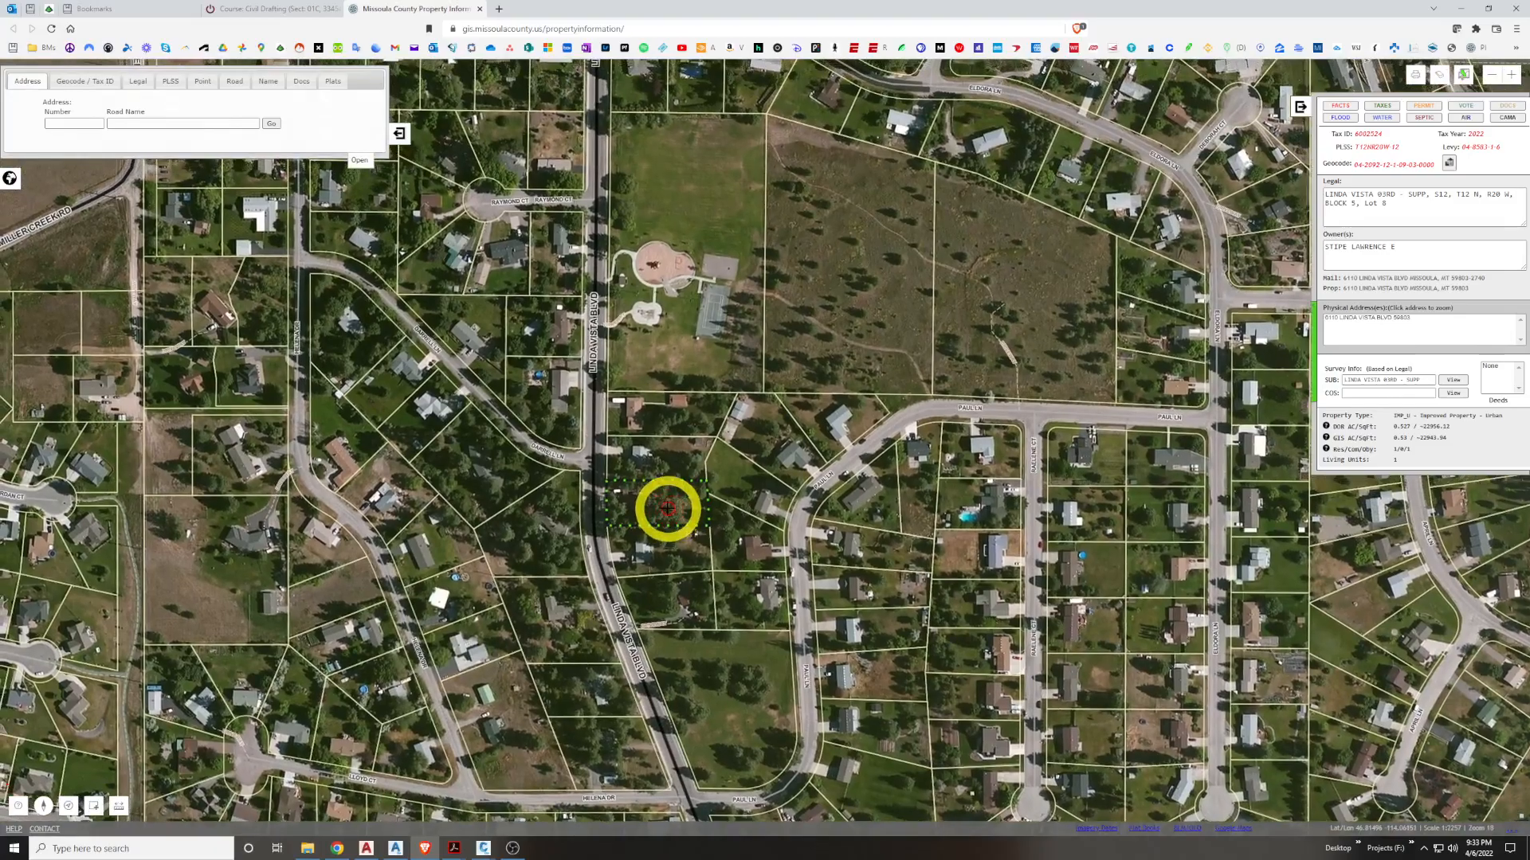
Switch back to the plats PDF in Adobe Acrobat and examine Lots 45A to 56A along Pintler View Road
click(1461, 9)
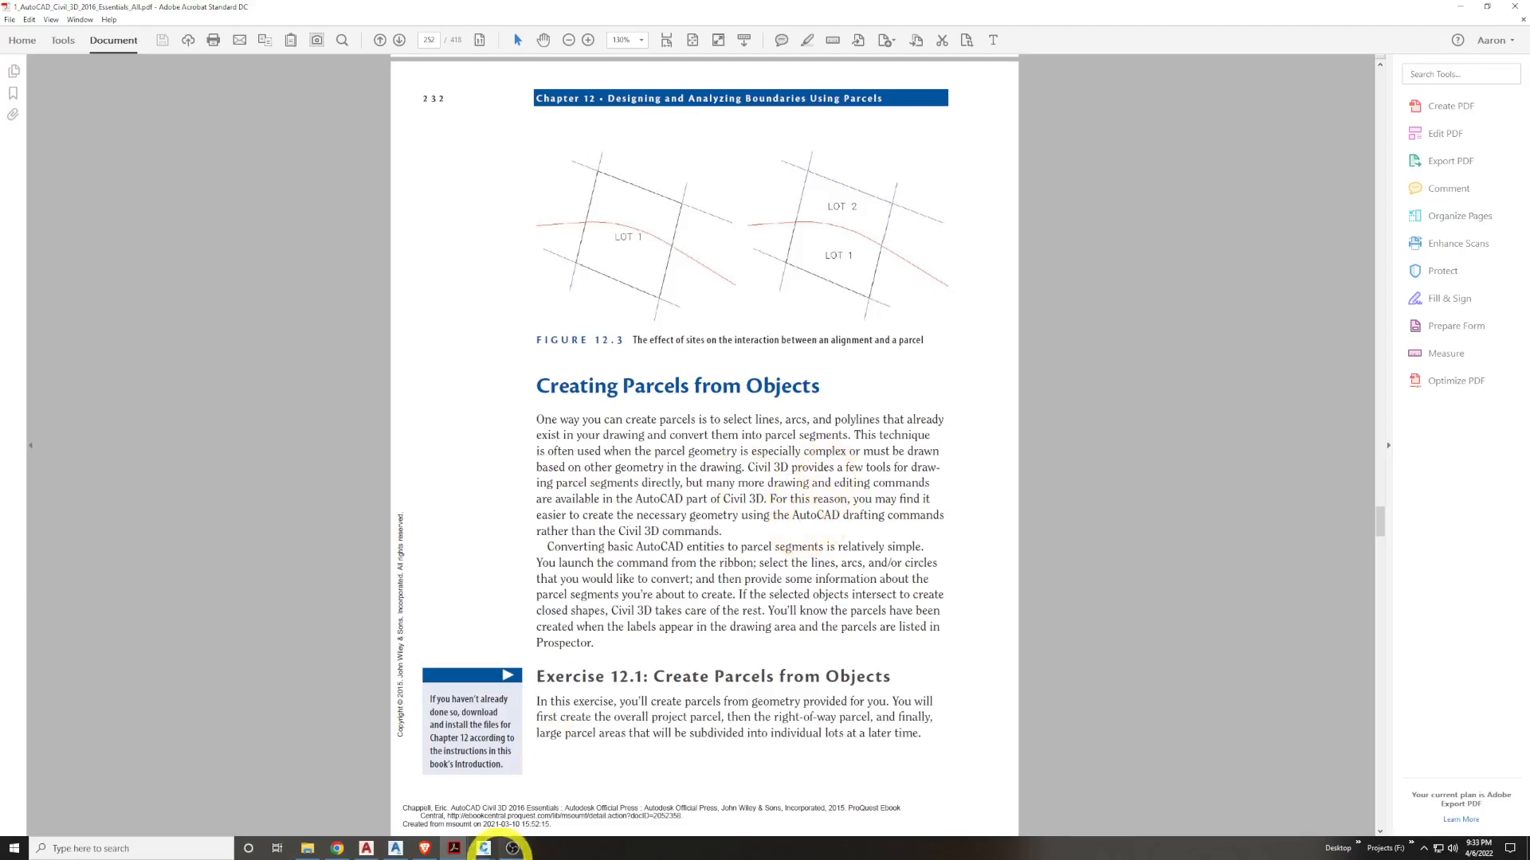
click(454, 851)
click(502, 805)
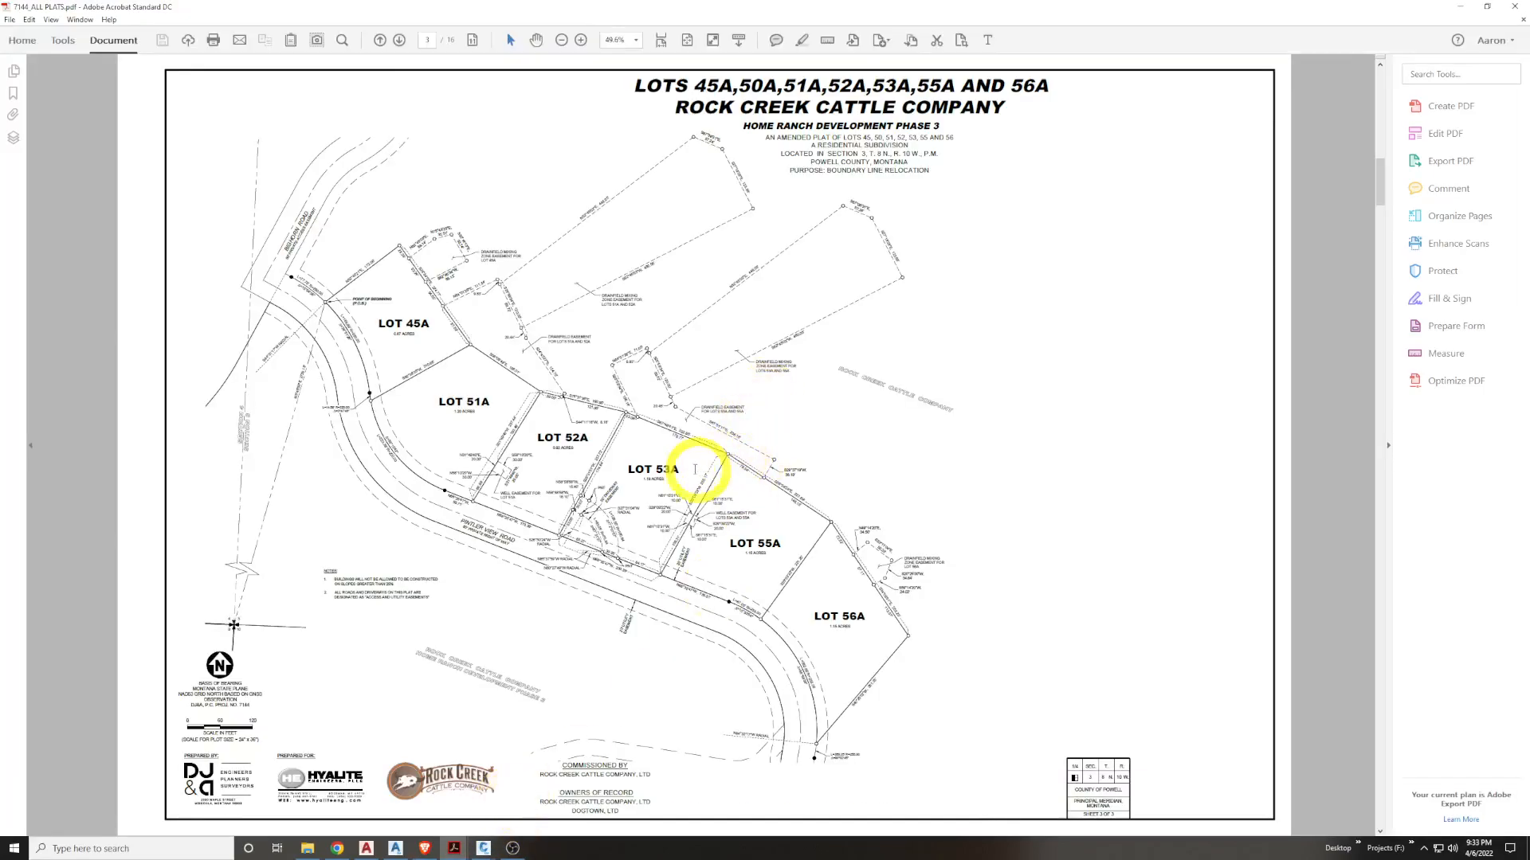
ctrl+scroll(682, 485, up, 2)
ctrl+scroll(681, 484, up, 1)
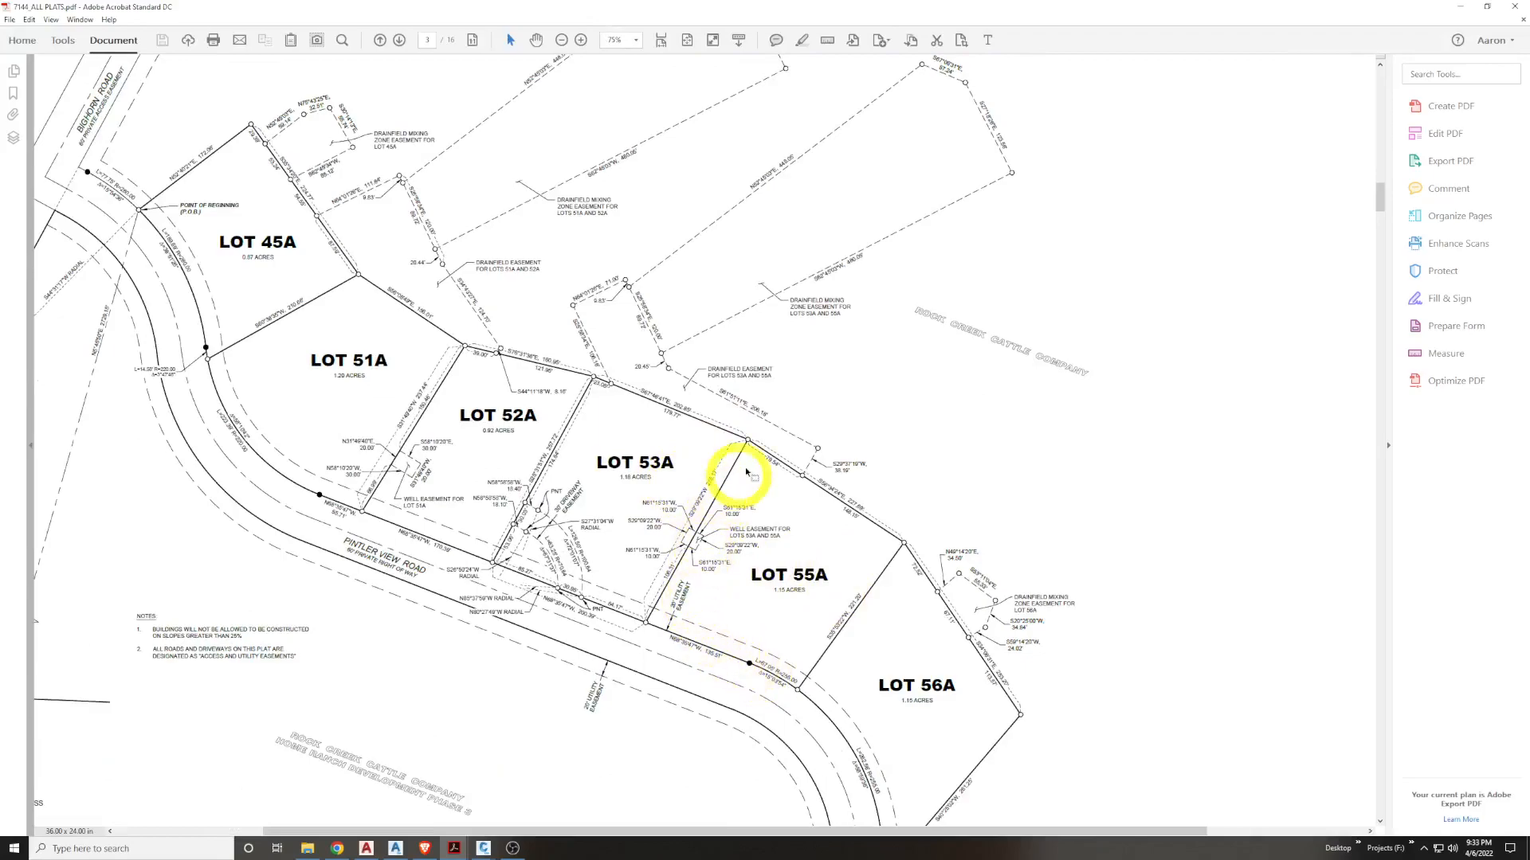
middle_drag(862, 690, 868, 701)
middle_drag(734, 485, 709, 471)
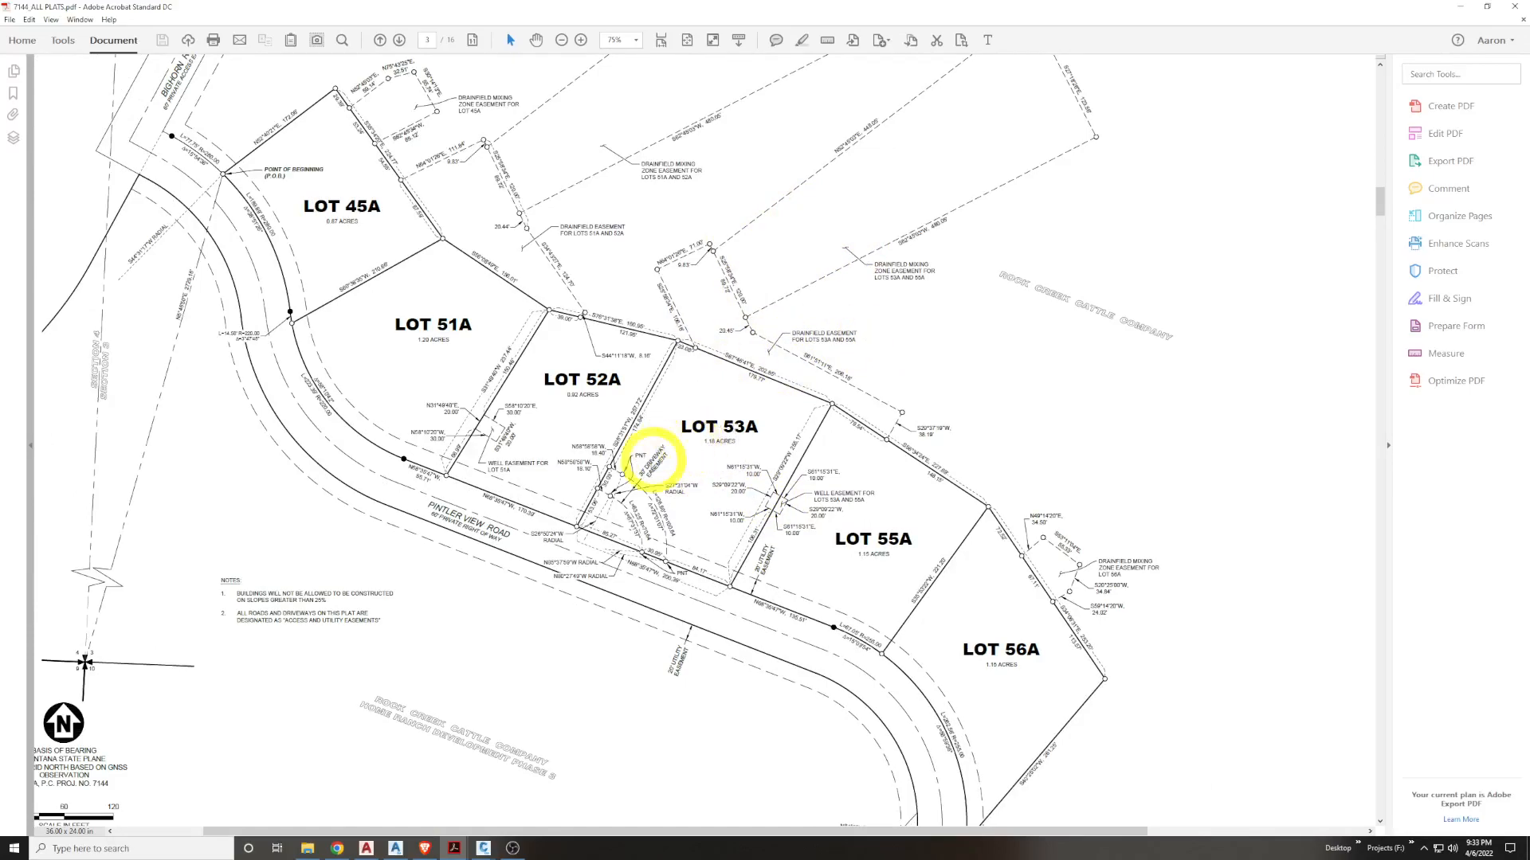
middle_drag(529, 396, 393, 205)
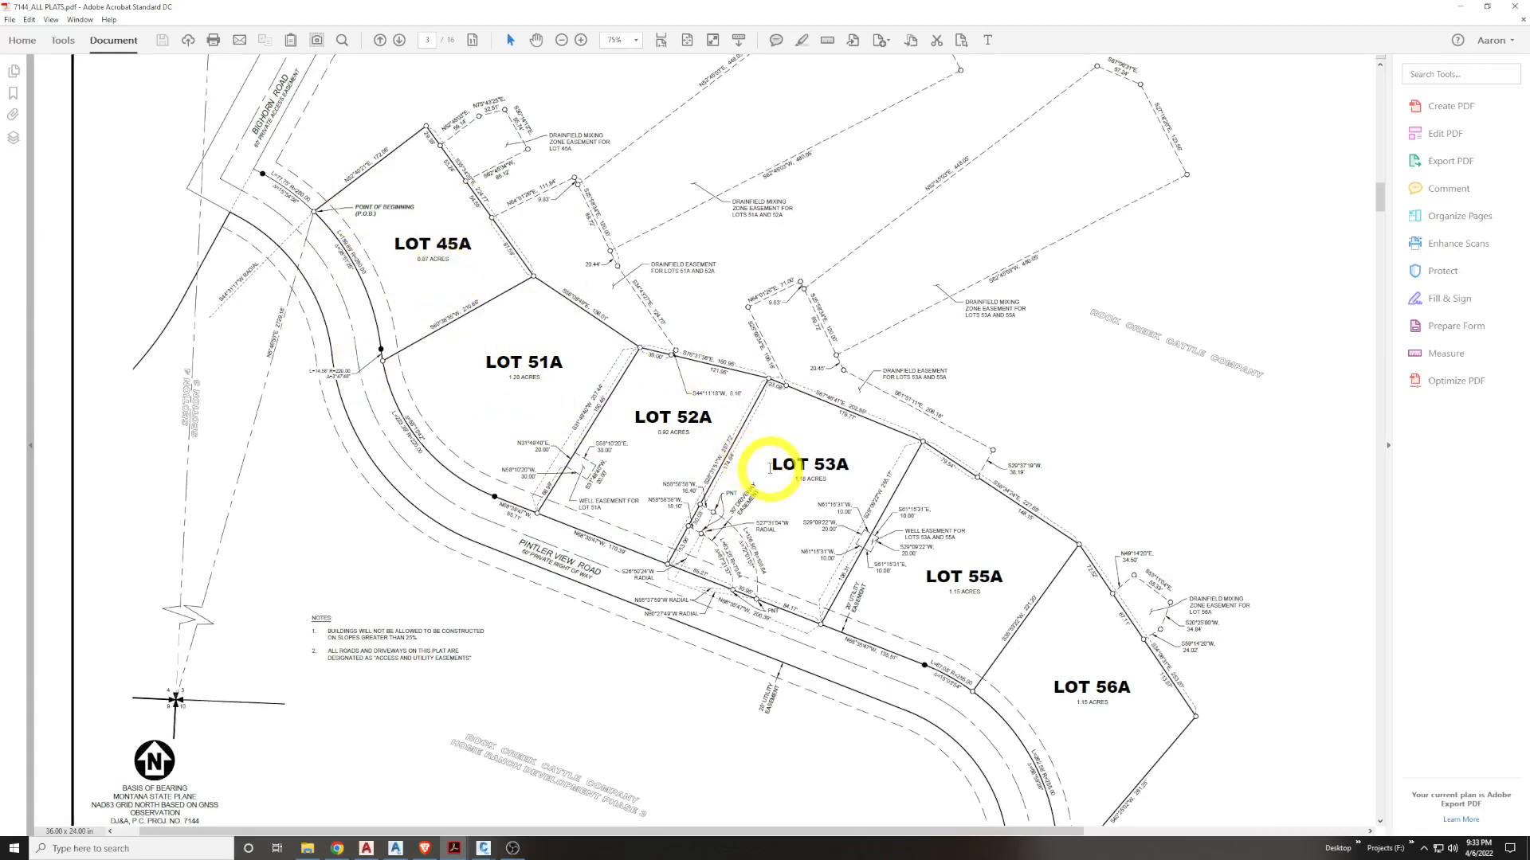
middle_drag(827, 530, 841, 540)
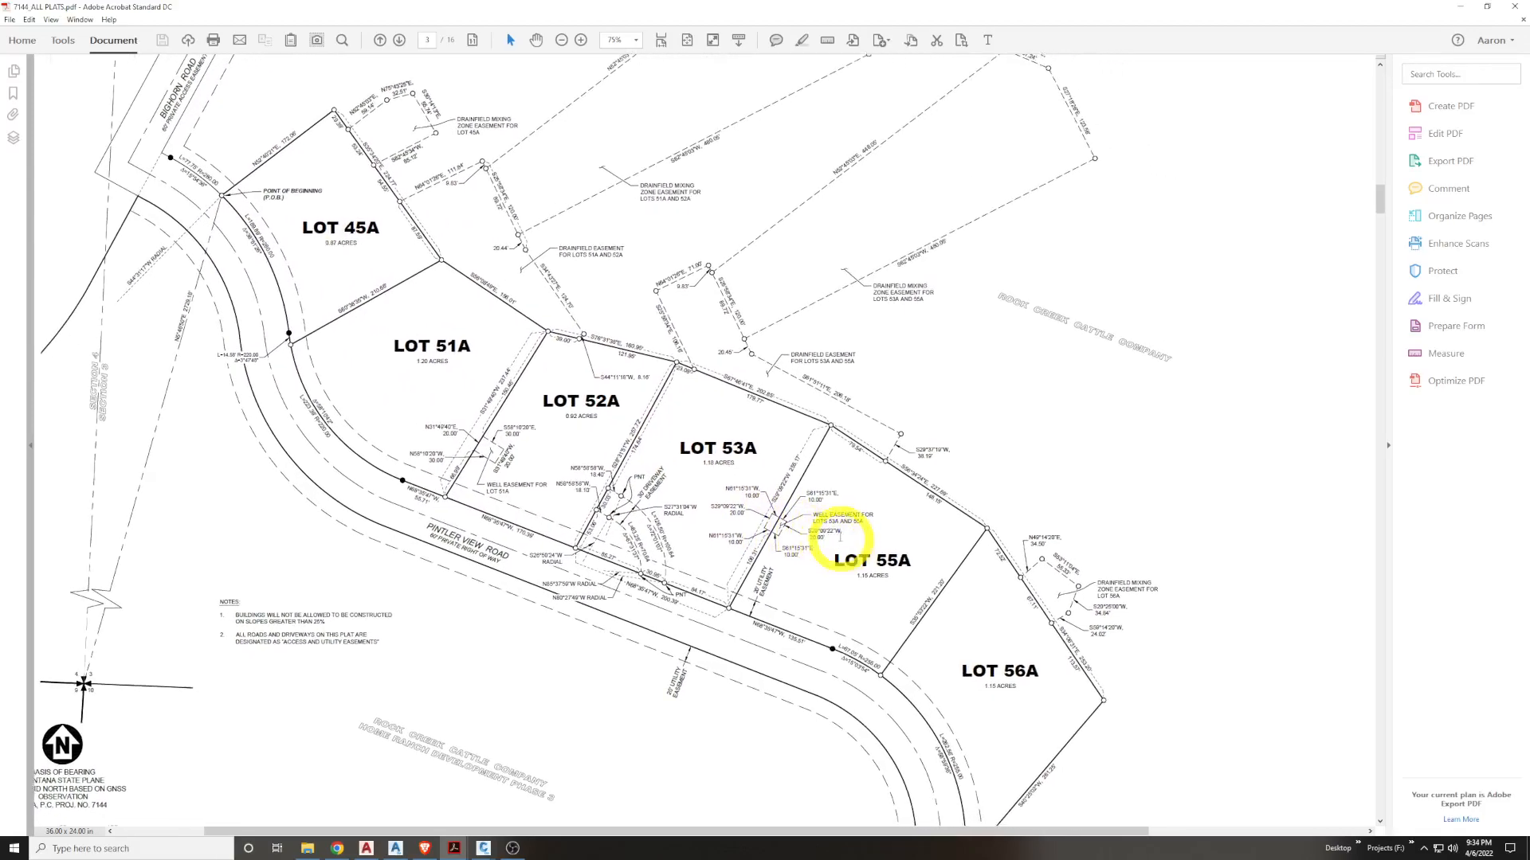
Return to the textbook PDF and read how AutoCAD entities are converted to parcel segments in Creating Parcels from Objects
click(1456, 6)
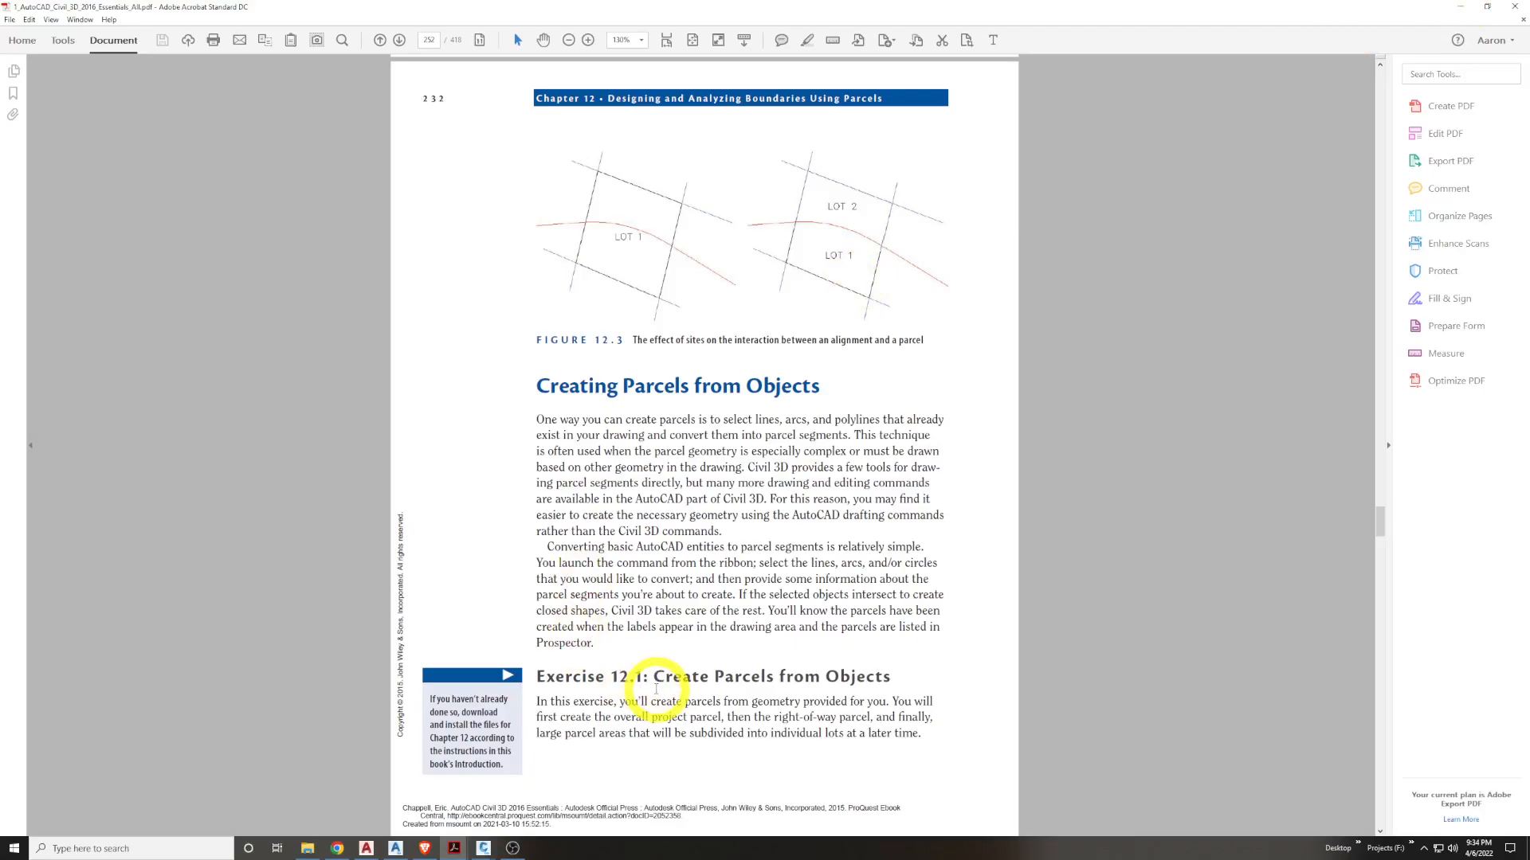
drag(819, 567, 664, 584)
click(780, 555)
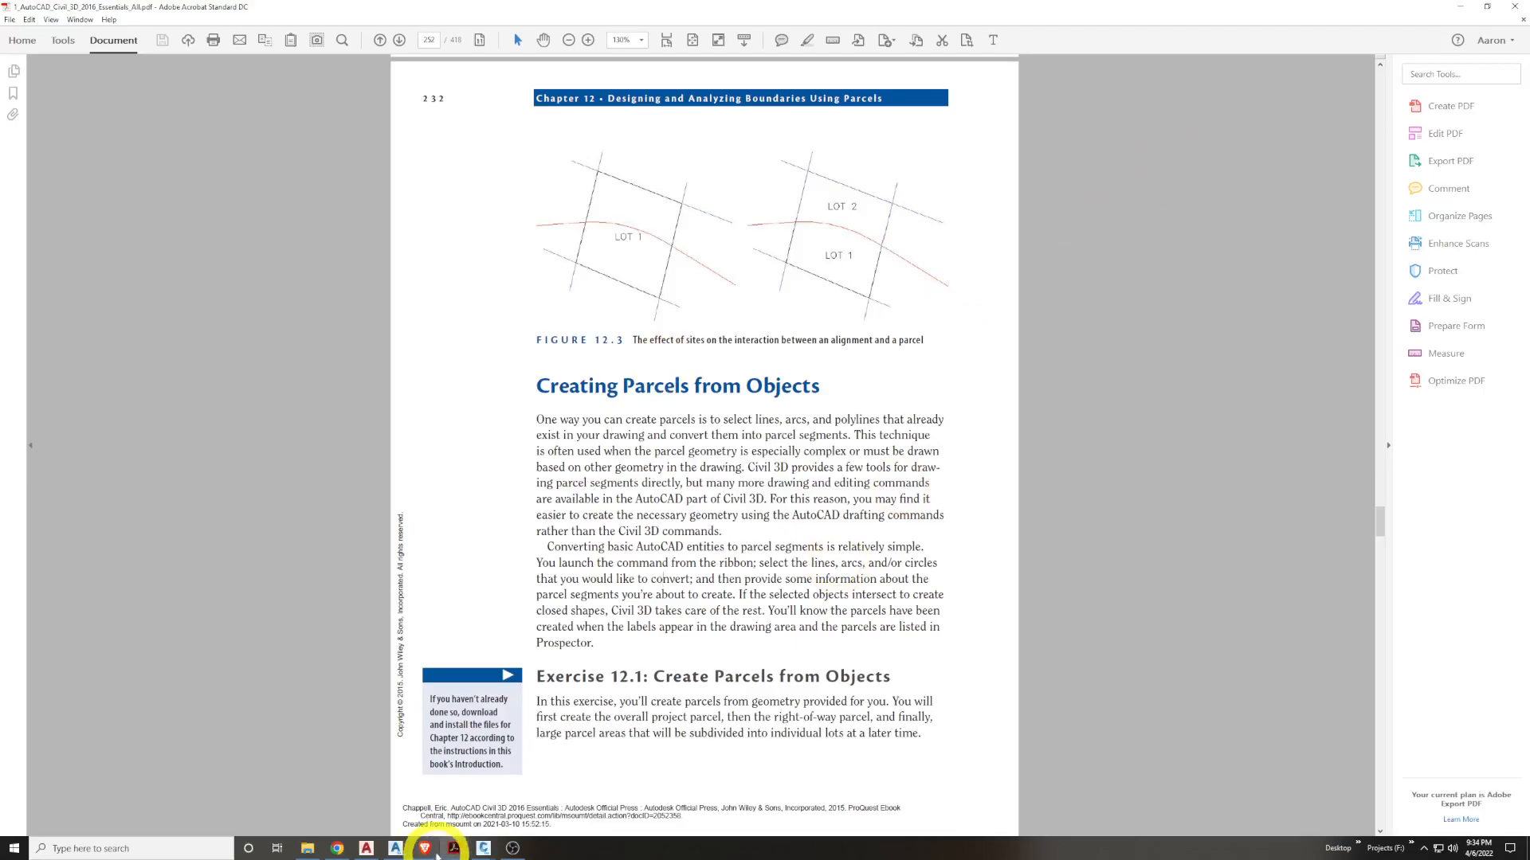
Switch to the 1_Creating Parcels from Objects drawing in Civil 3D and clear any active command
mouse_move(483, 849)
click(71, 785)
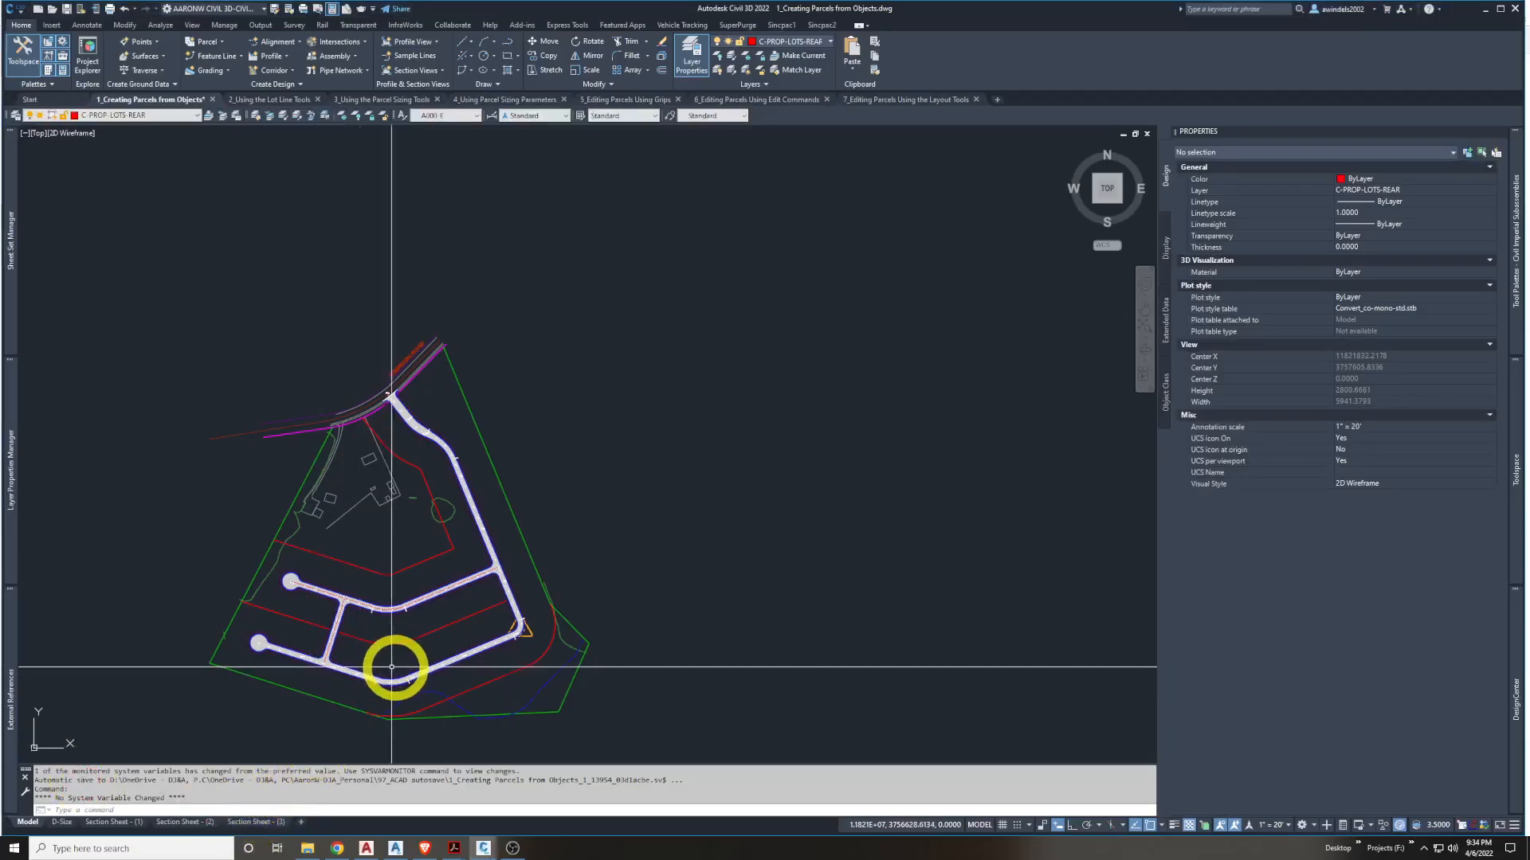
key(Escape)
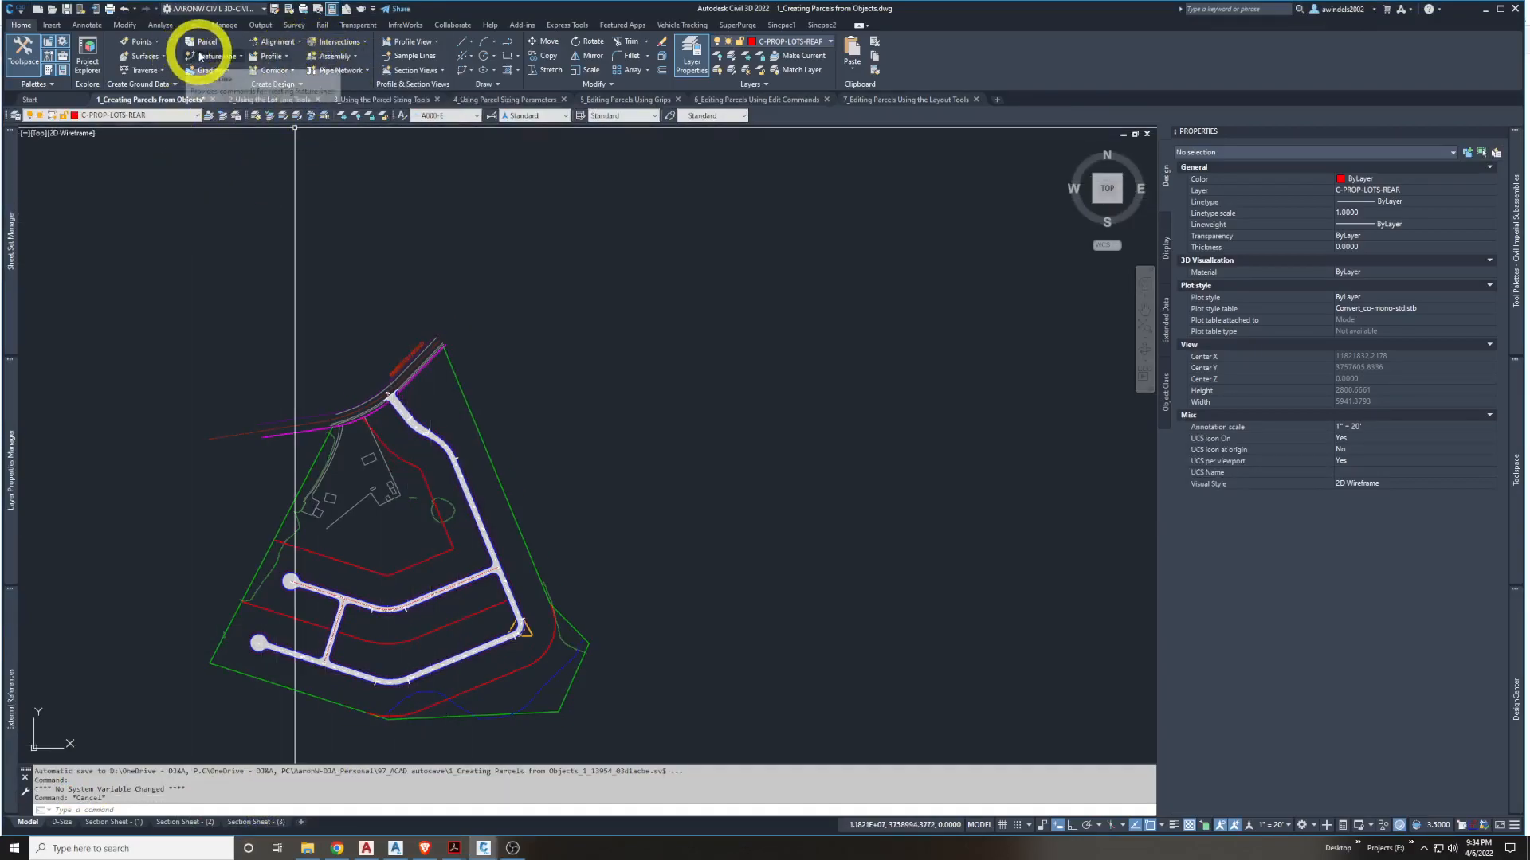
Create a parcel from the magenta frontage line and green boundary in the Lot Layout site, with Basic parcel style and Standard area label style
click(199, 41)
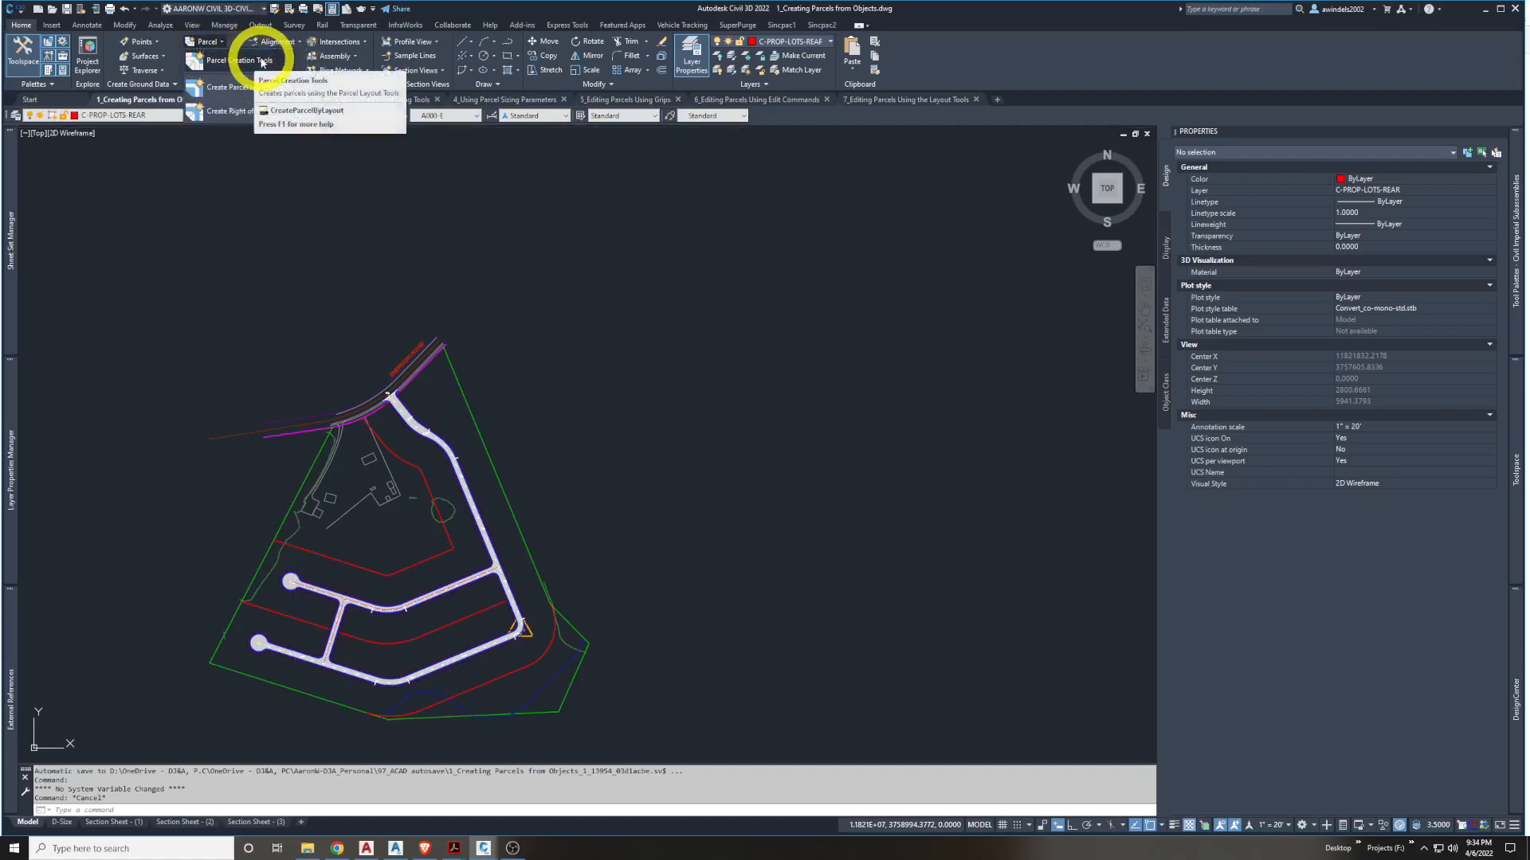
click(236, 90)
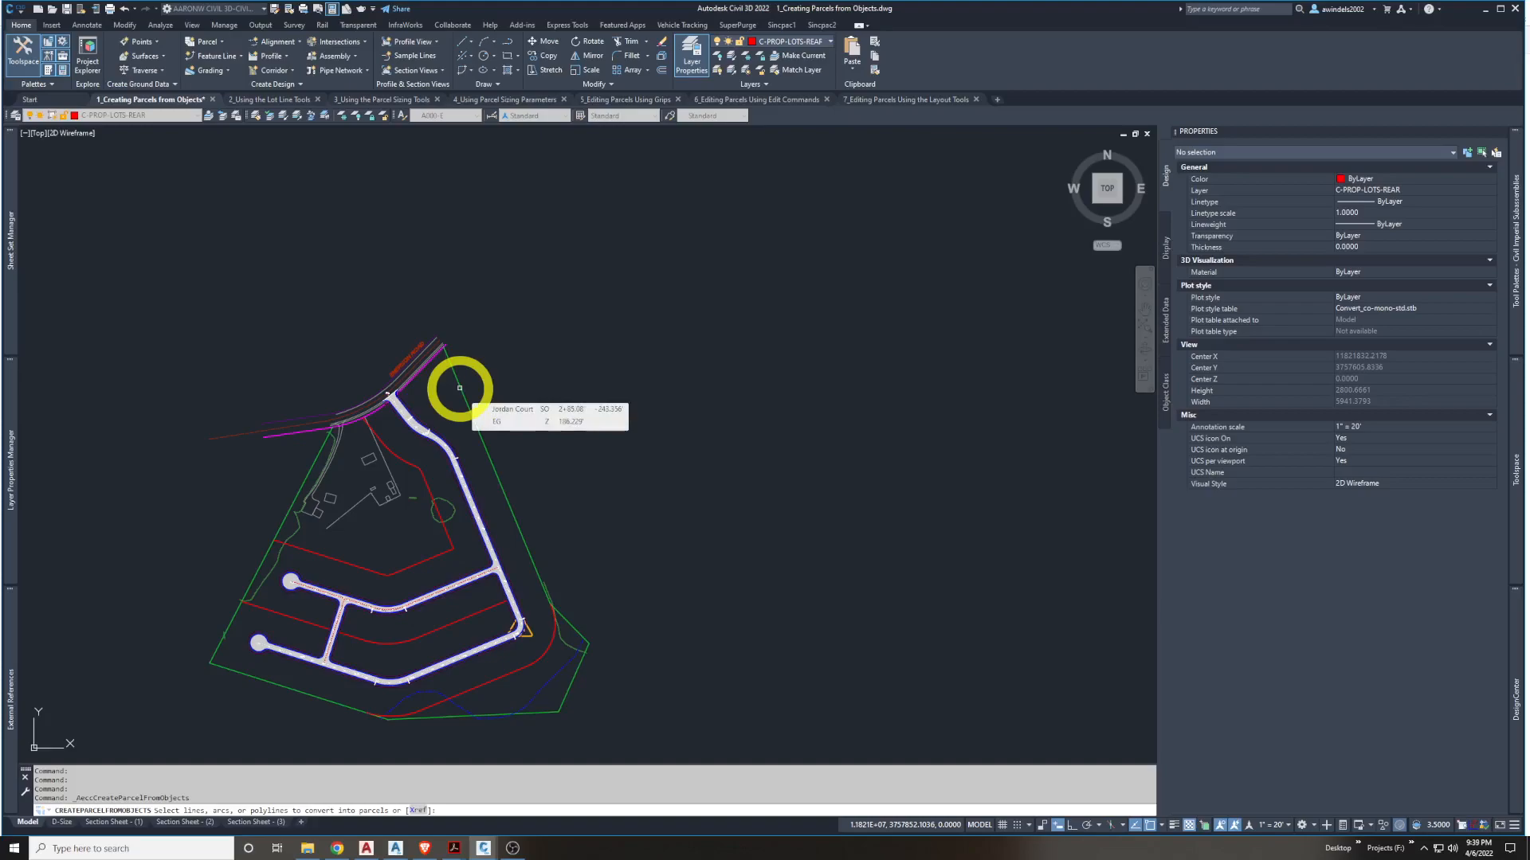
scroll(310, 427, up, 10)
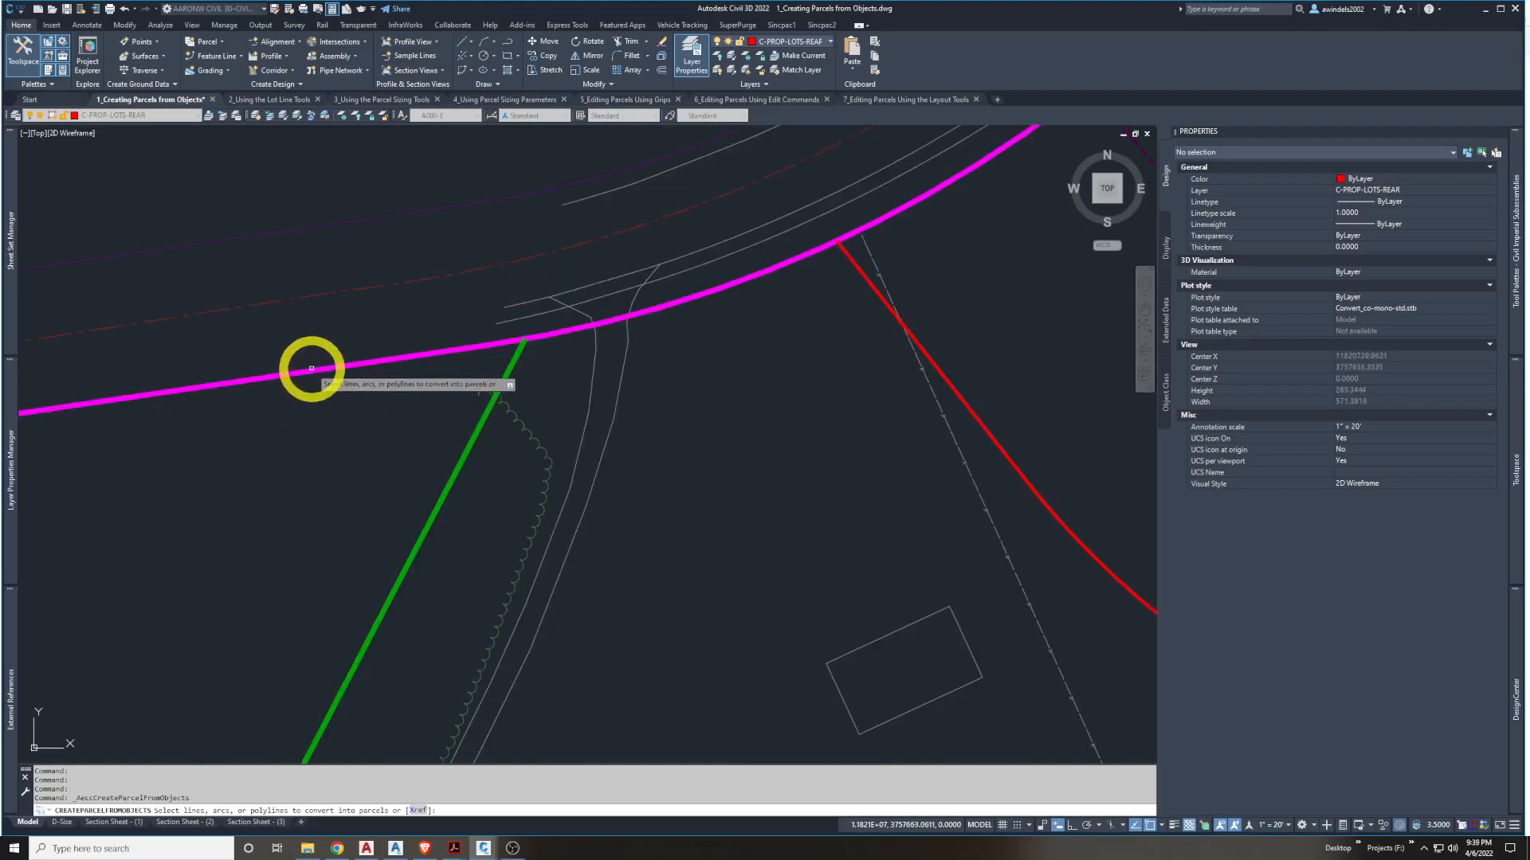
scroll(311, 368, down, 8)
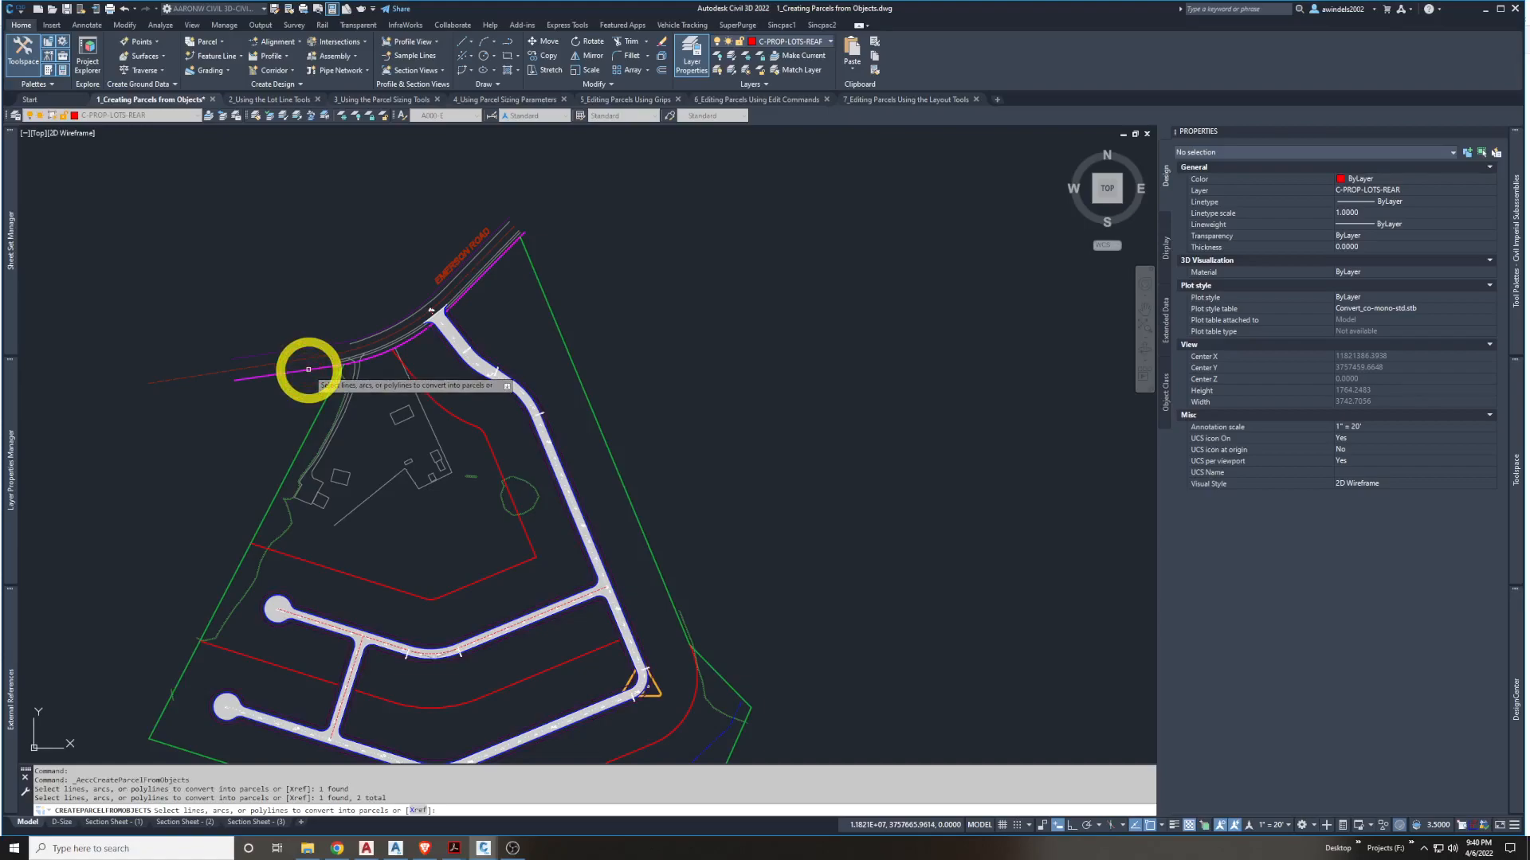
key(Return)
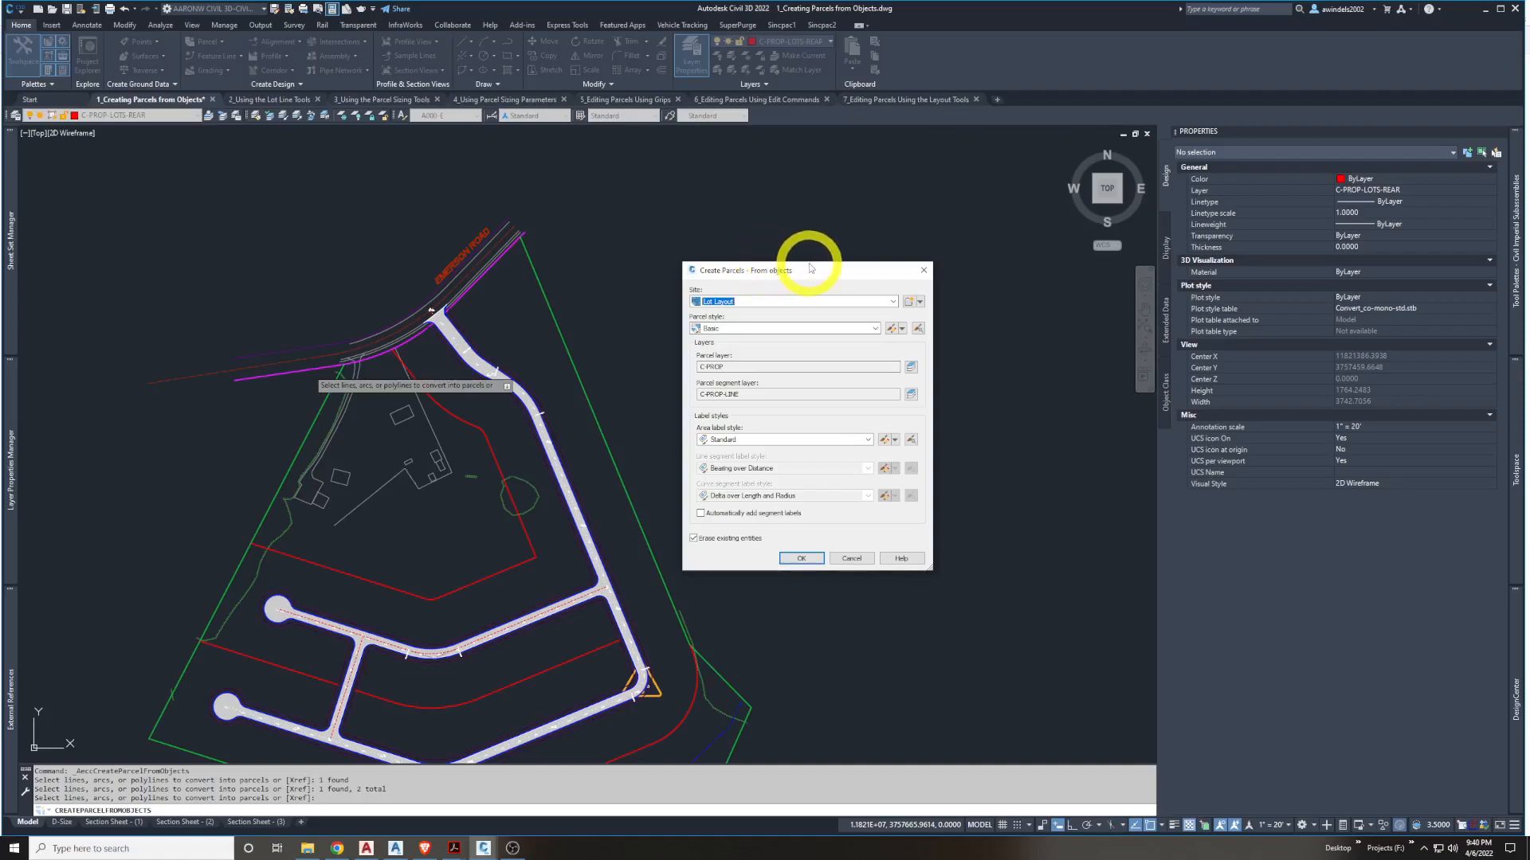
drag(812, 271, 806, 254)
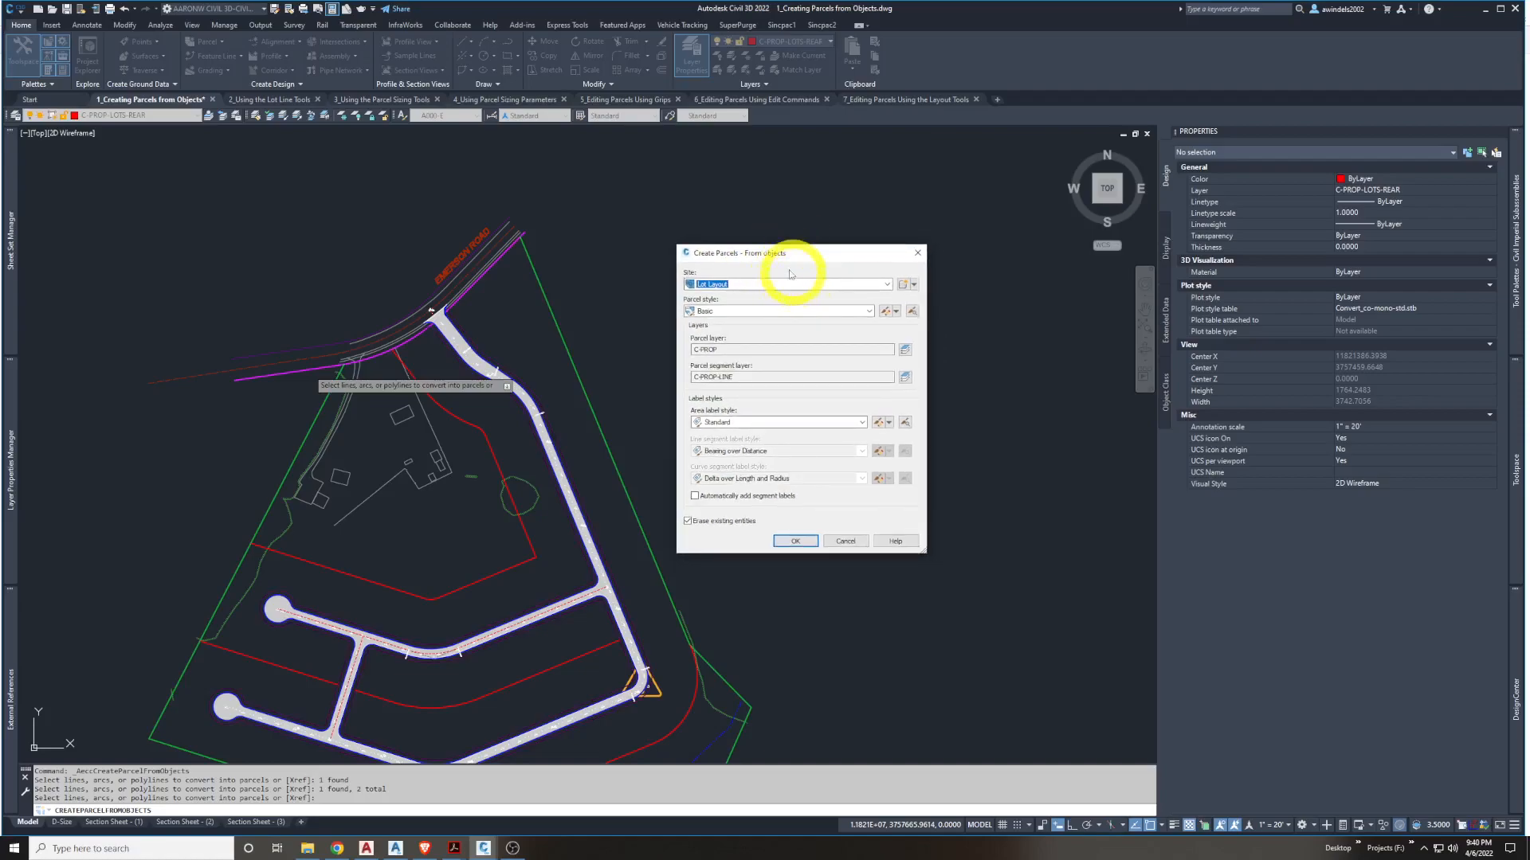
click(757, 420)
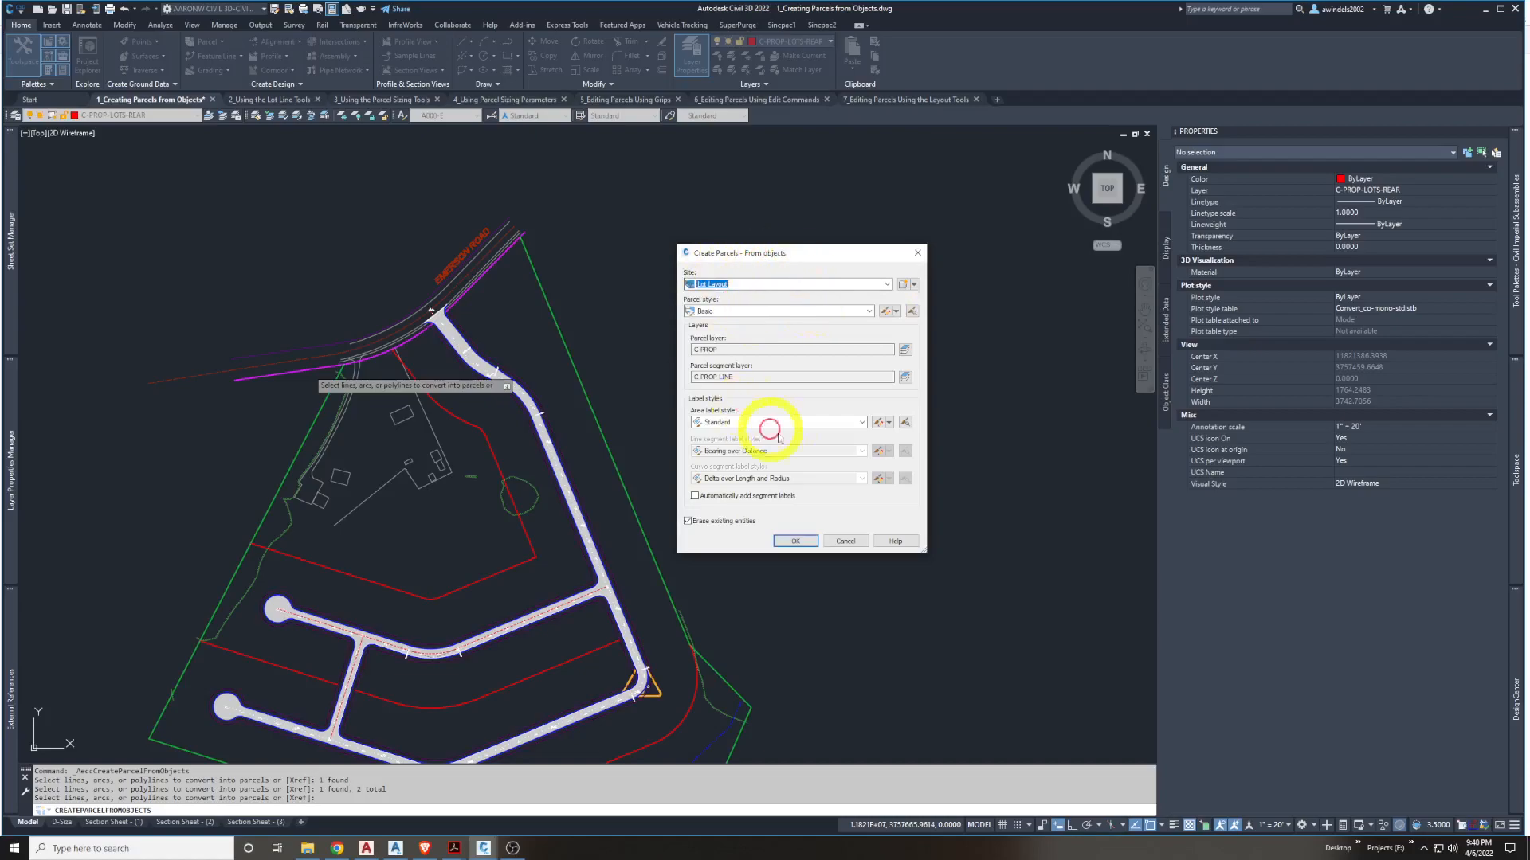
click(809, 540)
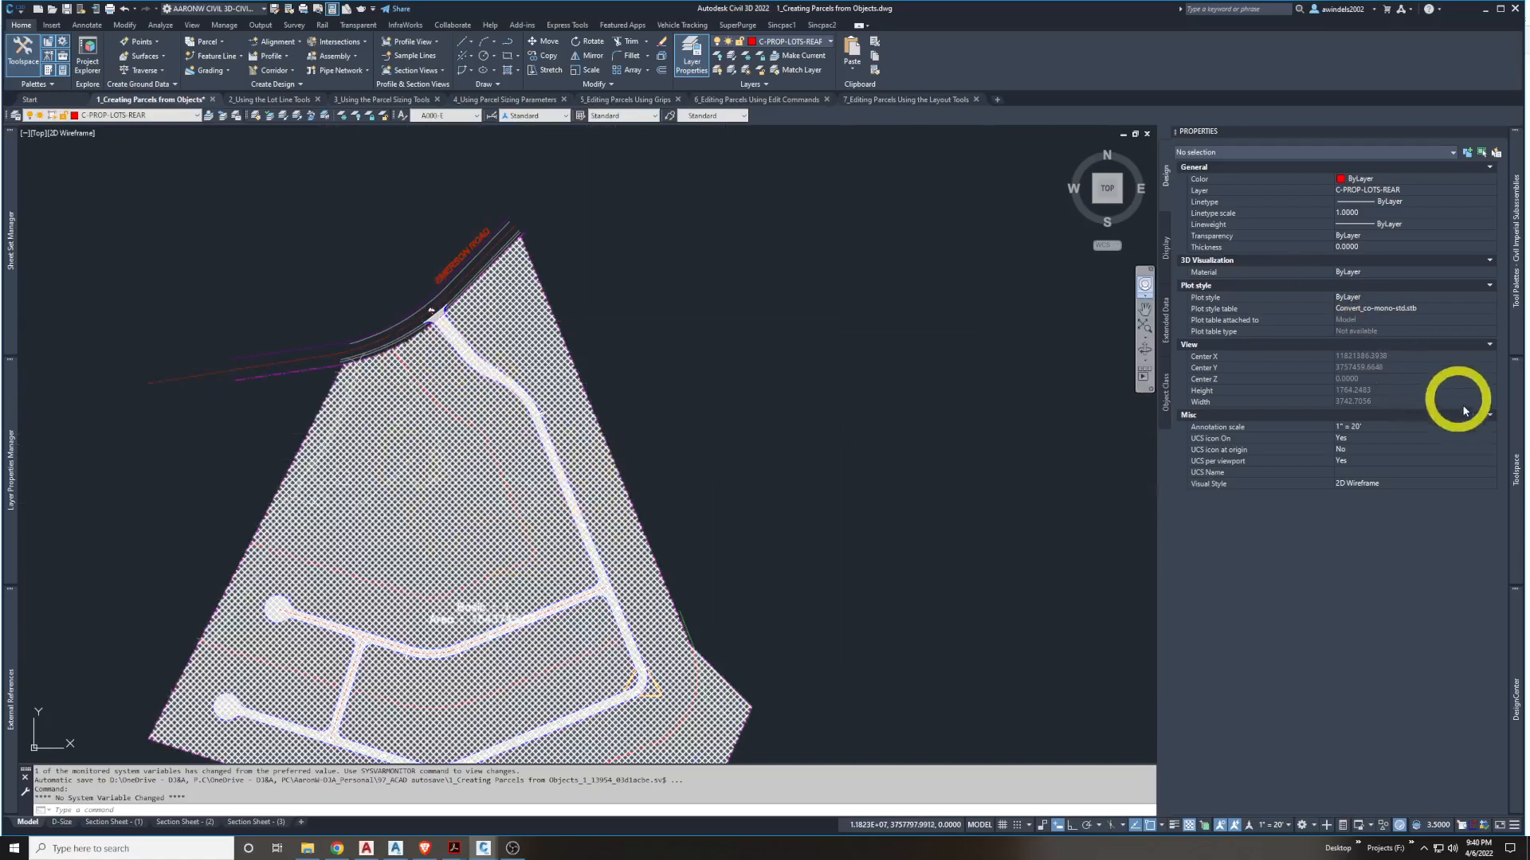
Refresh the Parcels collection under the Lot Layout site in Prospector and examine the new parcel's area and perimeter
click(1515, 474)
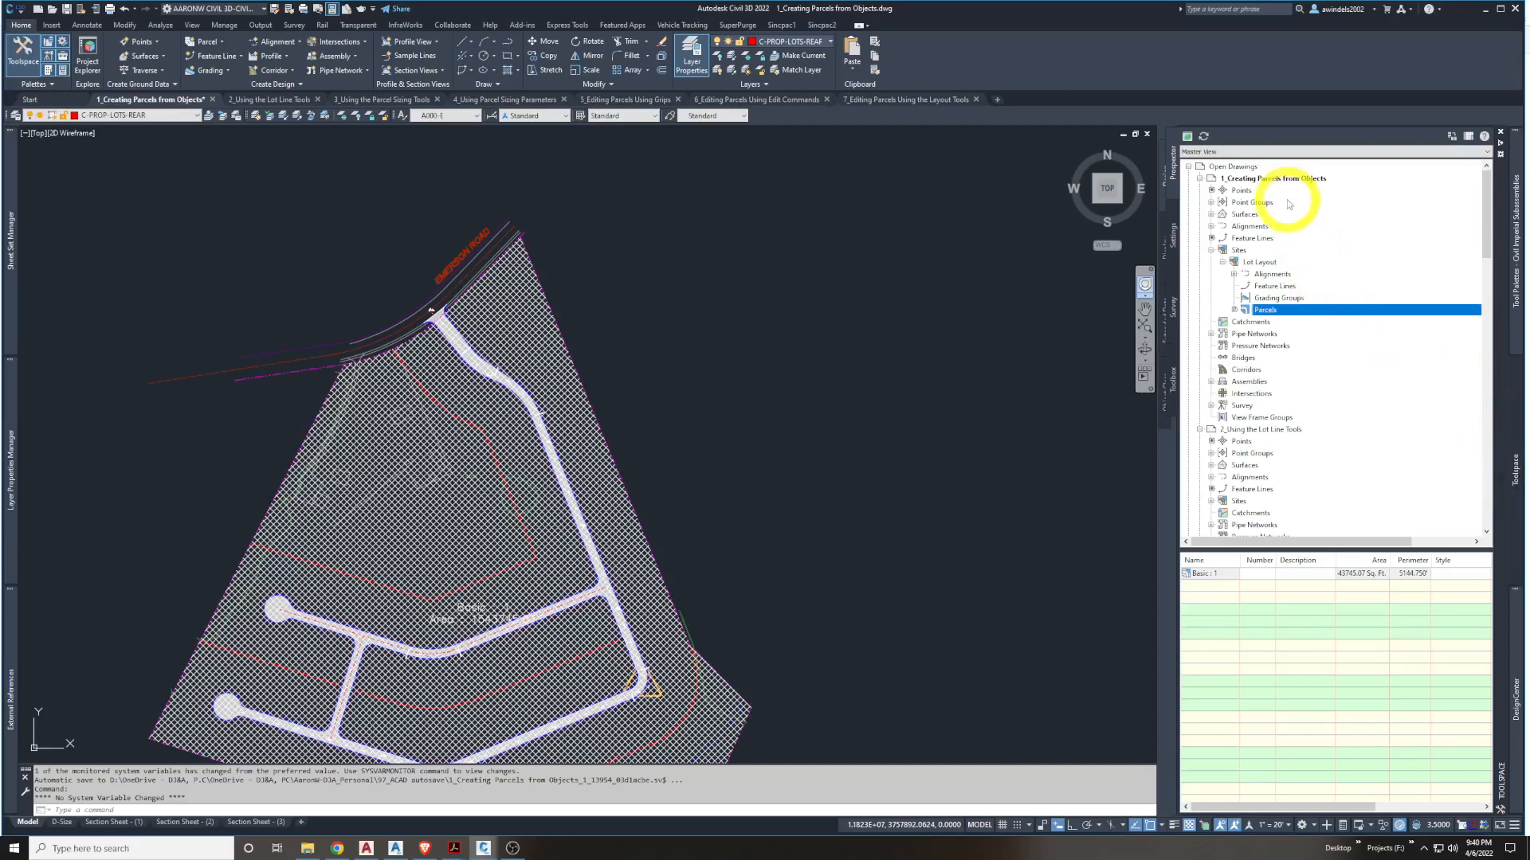
right_click(1265, 312)
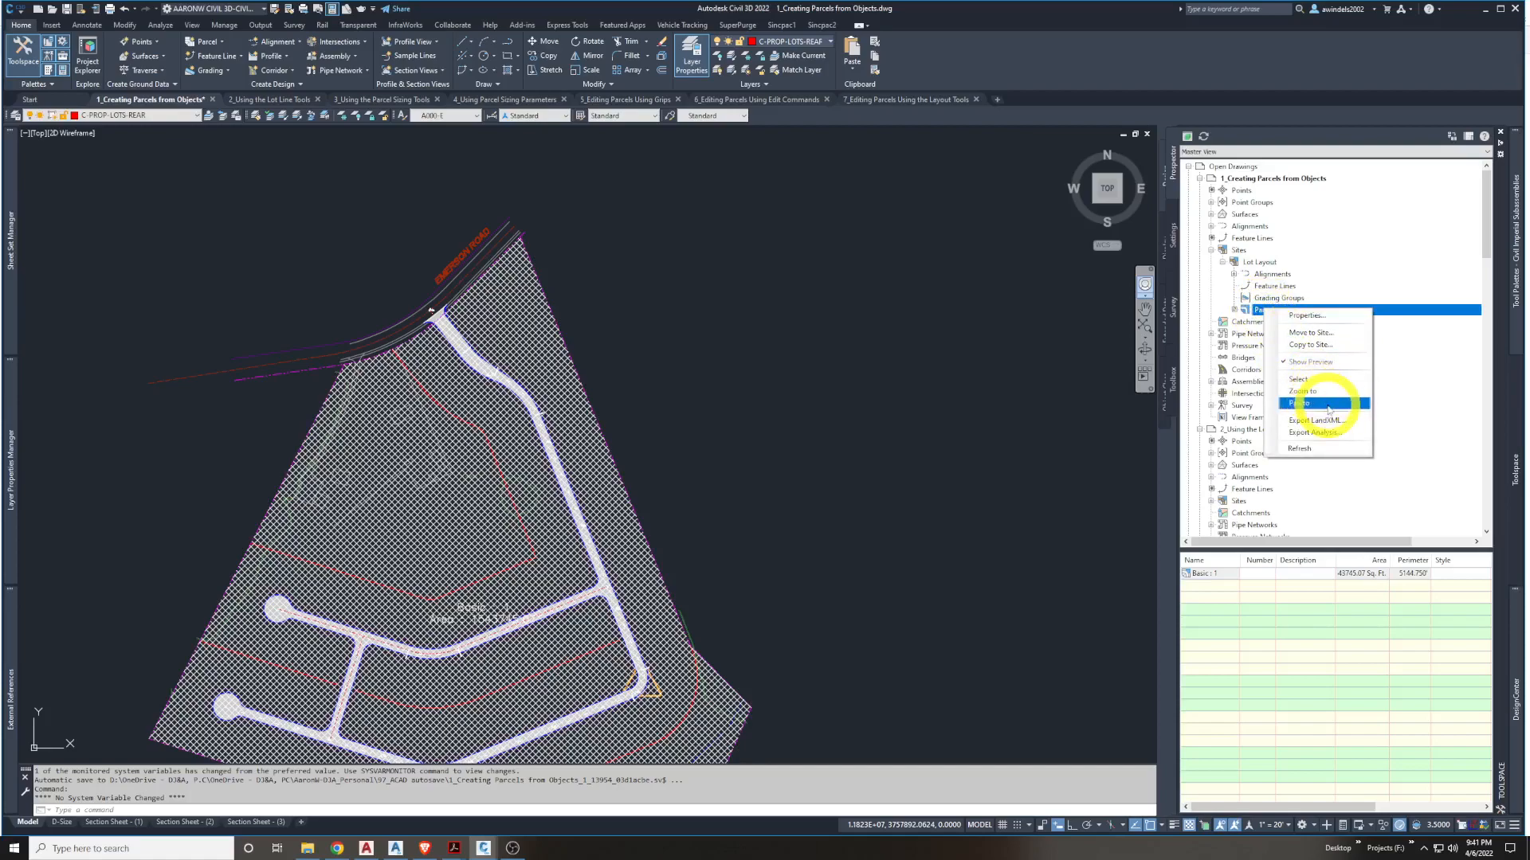
click(1341, 447)
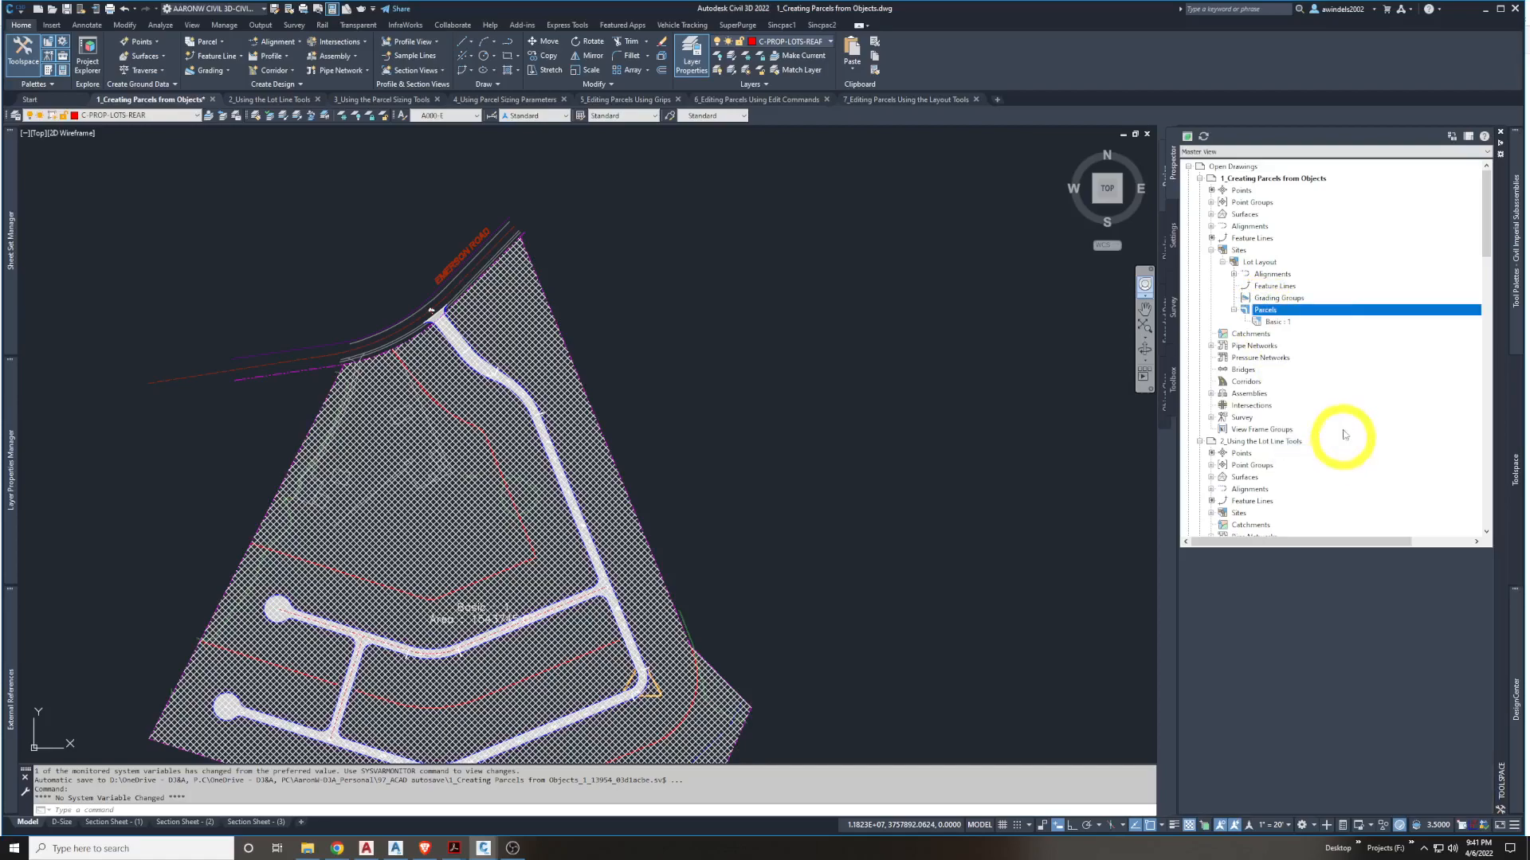
click(1278, 323)
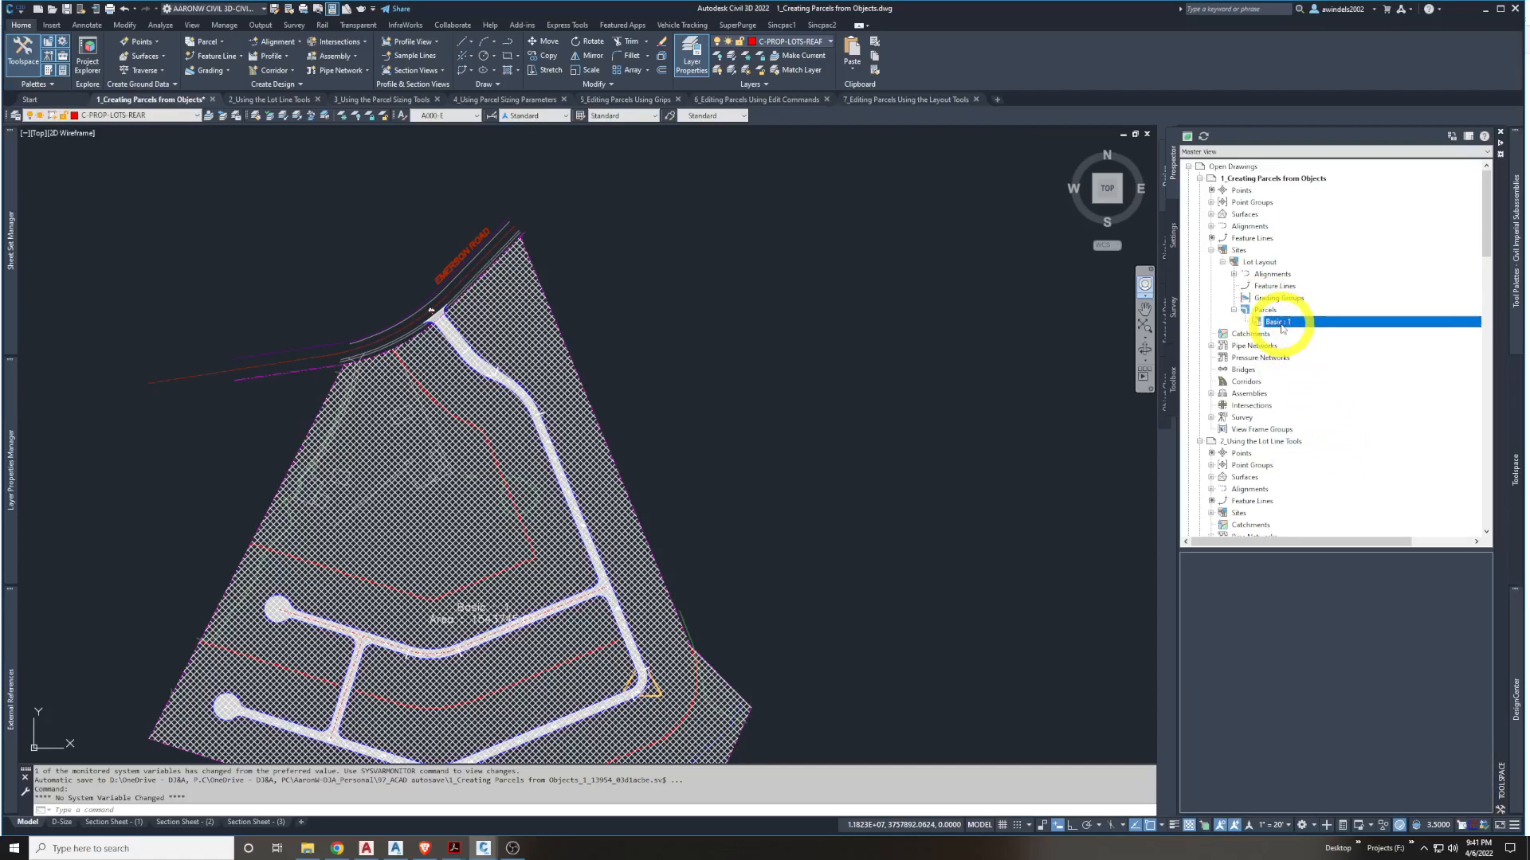
click(1266, 309)
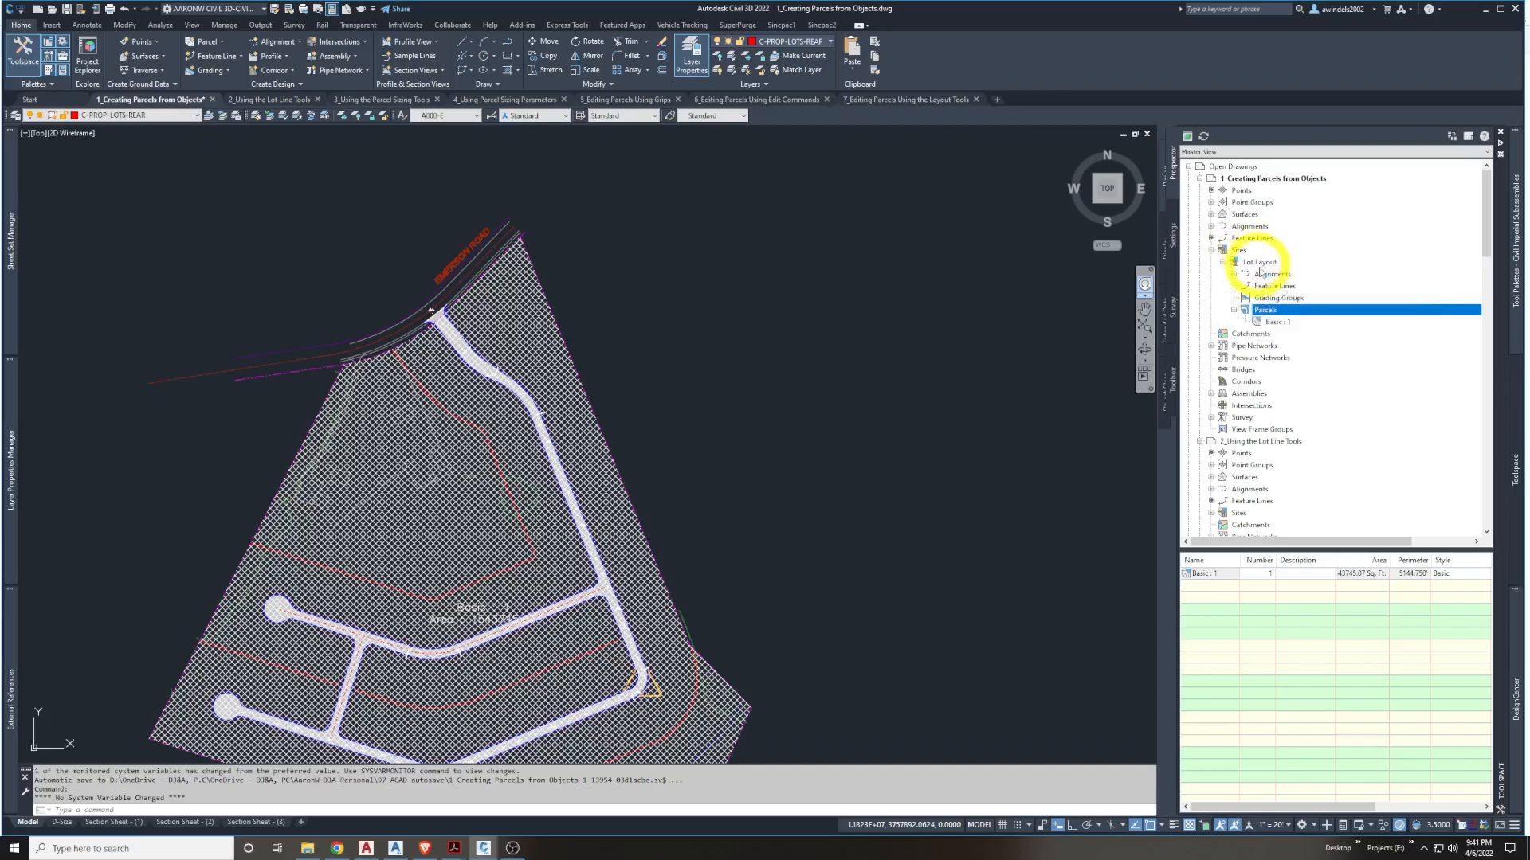
mouse_move(1272, 319)
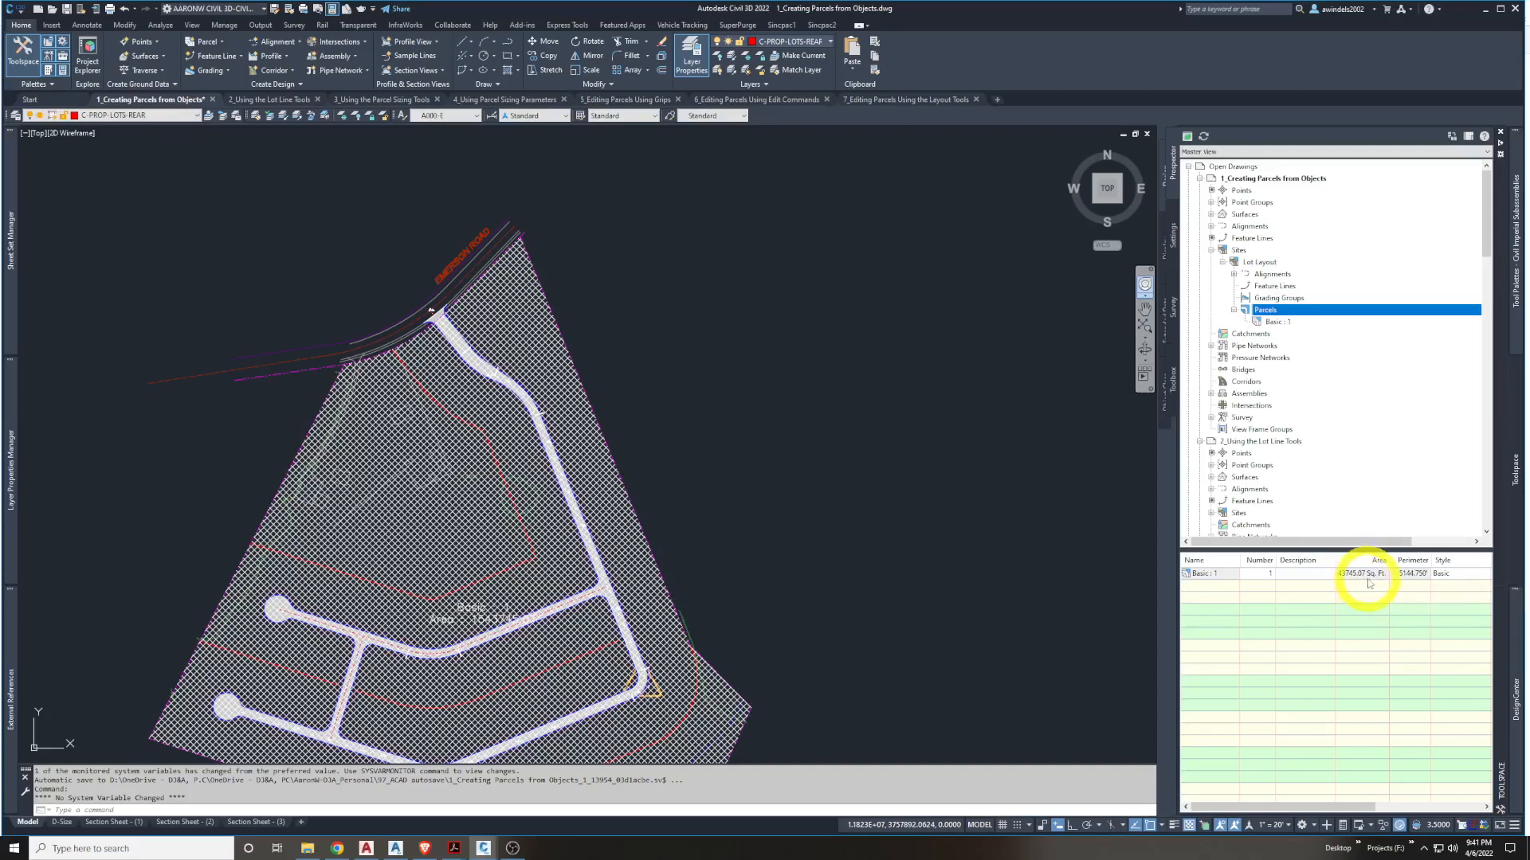
drag(1431, 560, 1438, 560)
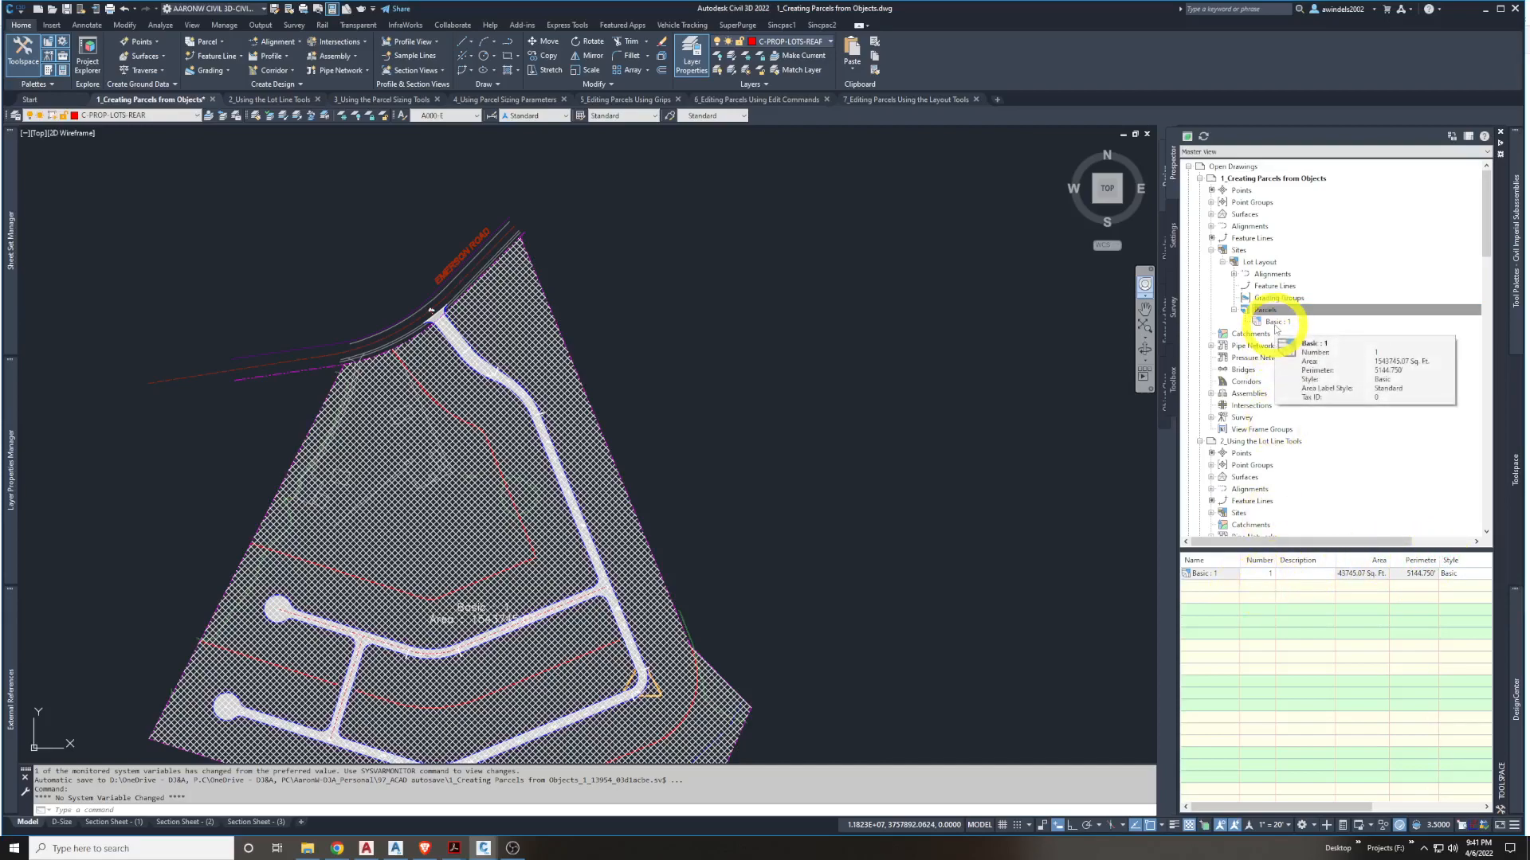
Turn on the Prospector item preview and view the Basic : 1 parcel in it
click(1188, 137)
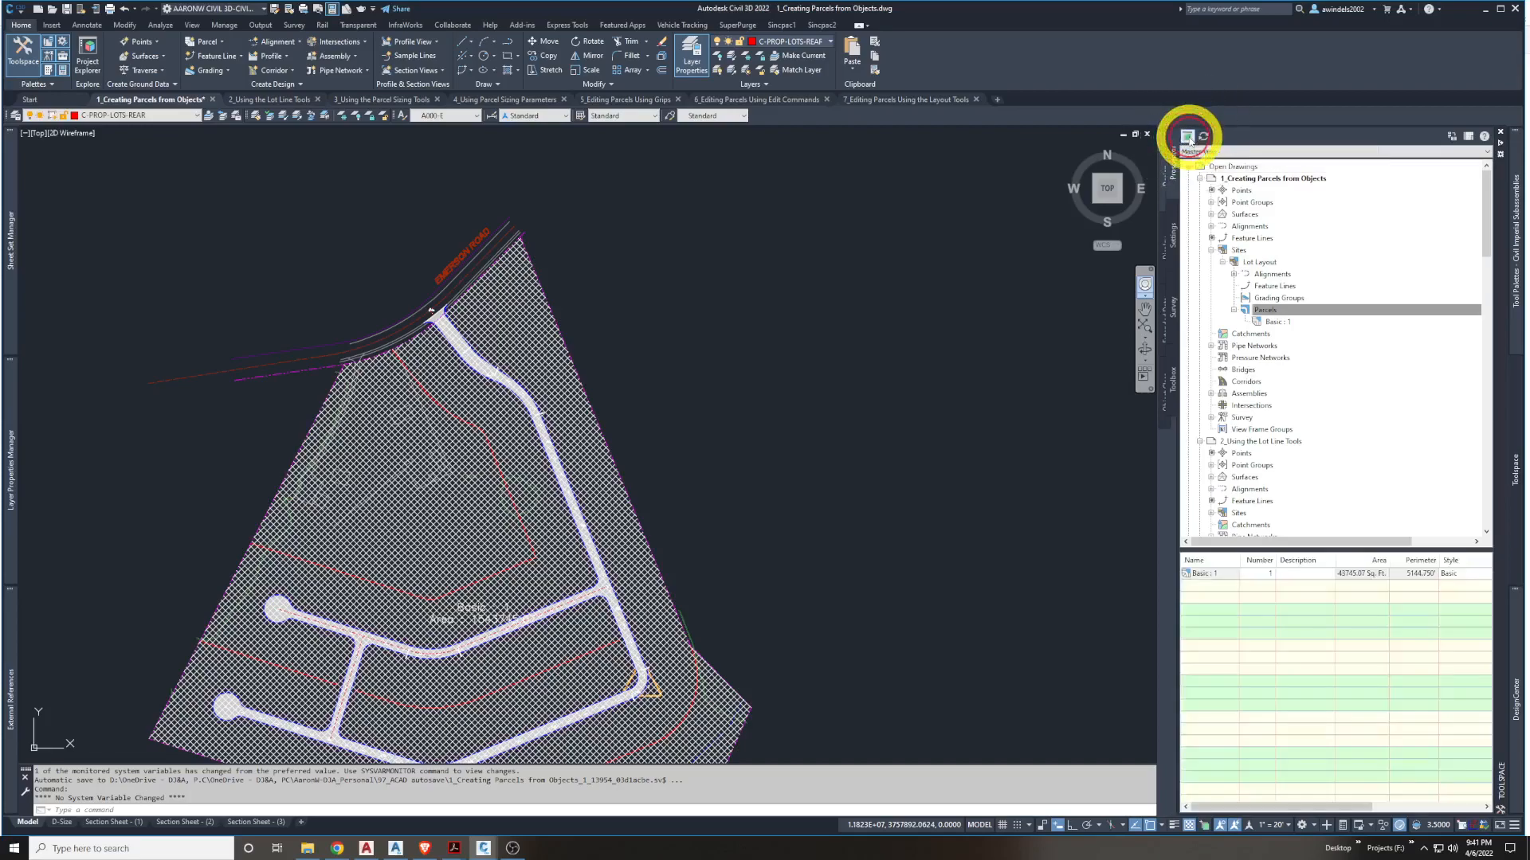
click(1275, 322)
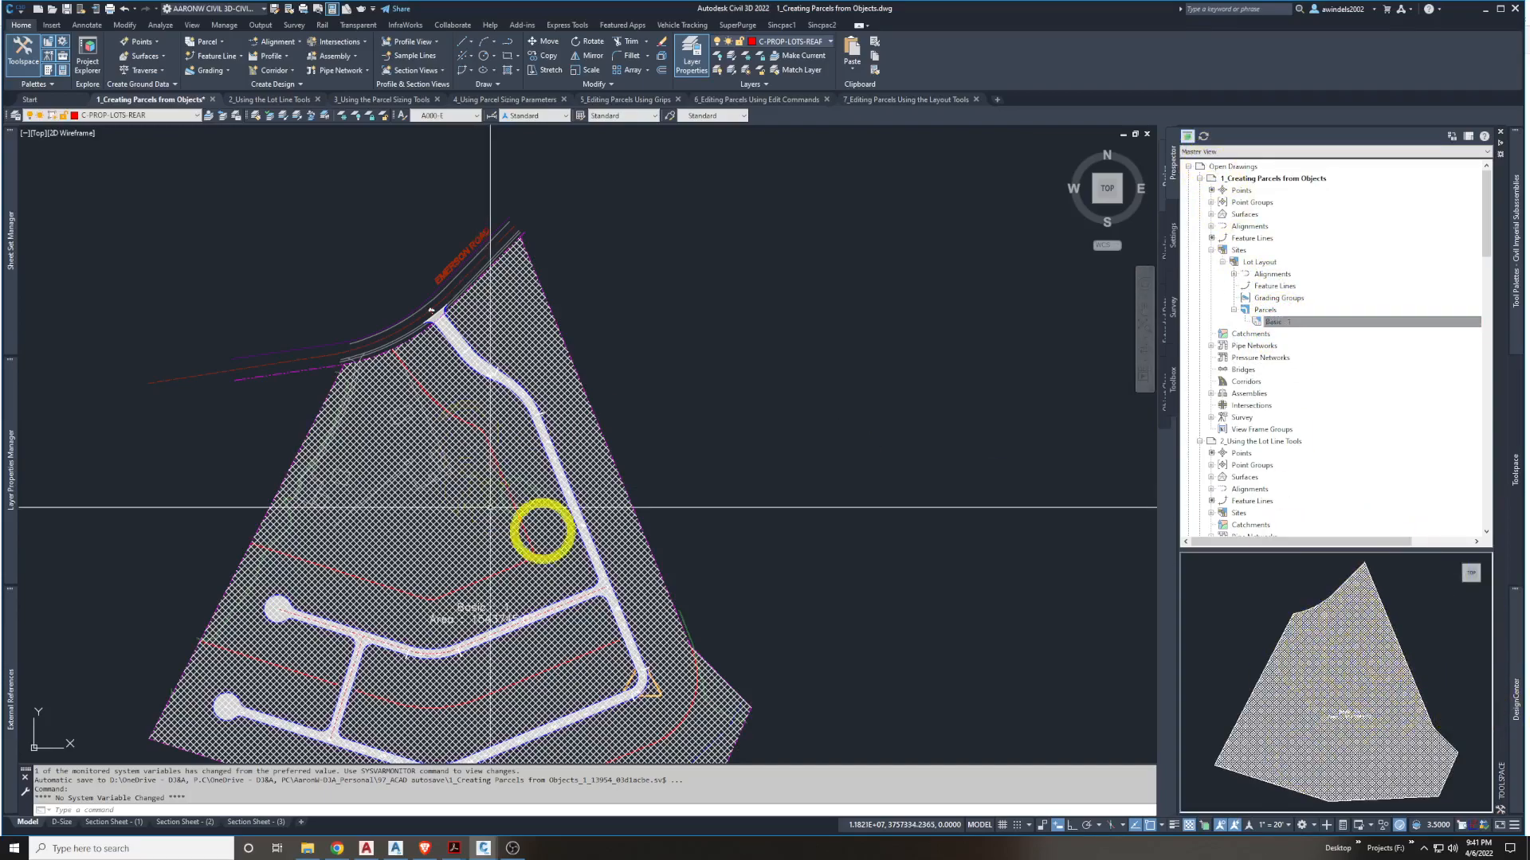
double_click(468, 487)
click(1513, 472)
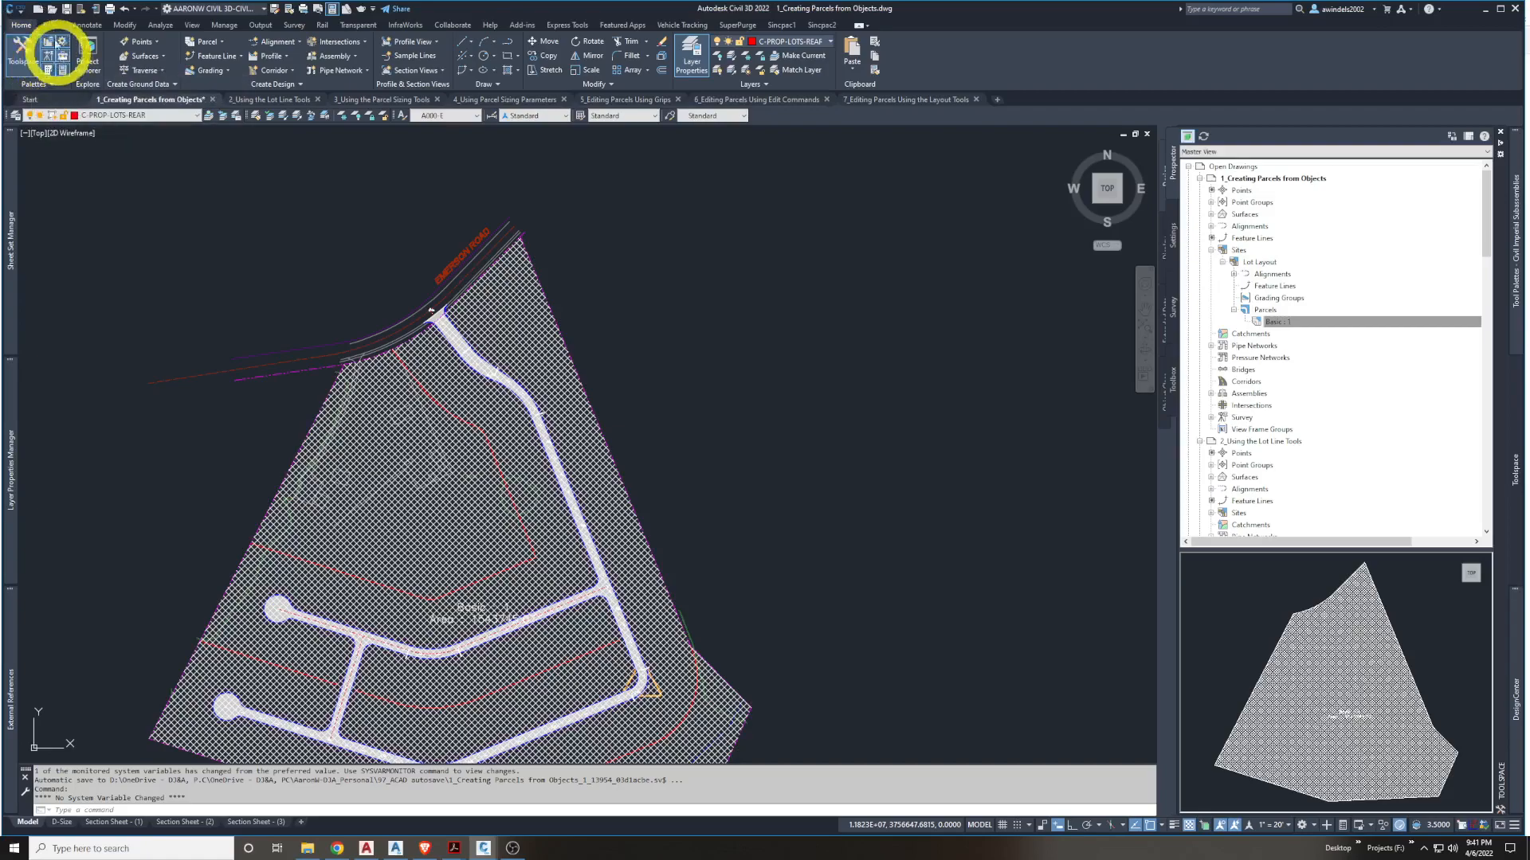
Toggle the Prospector item preview off and back on for the Basic : 1 parcel
click(1283, 322)
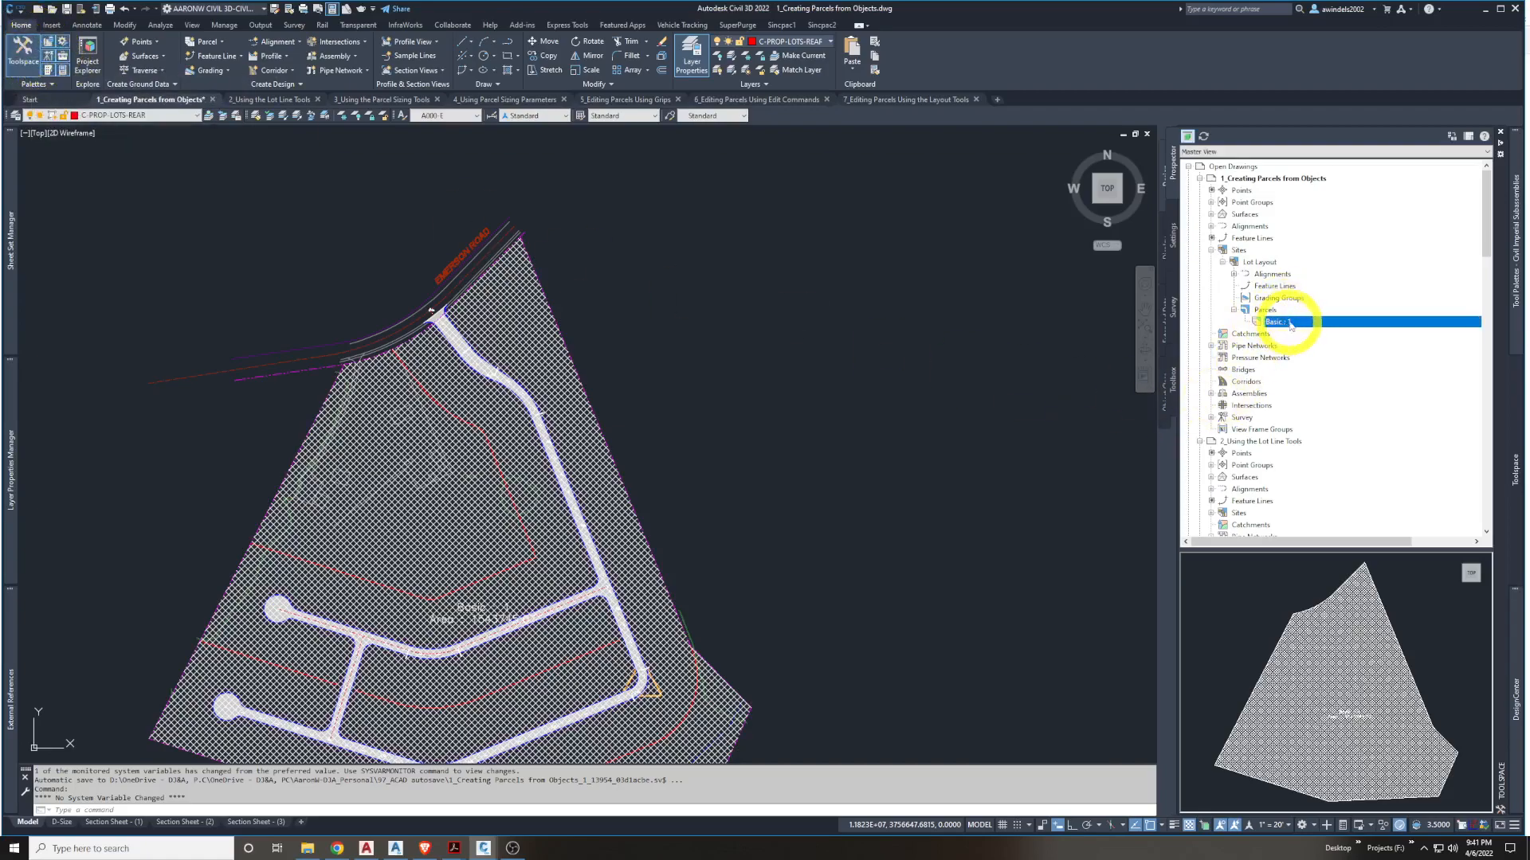
click(1187, 136)
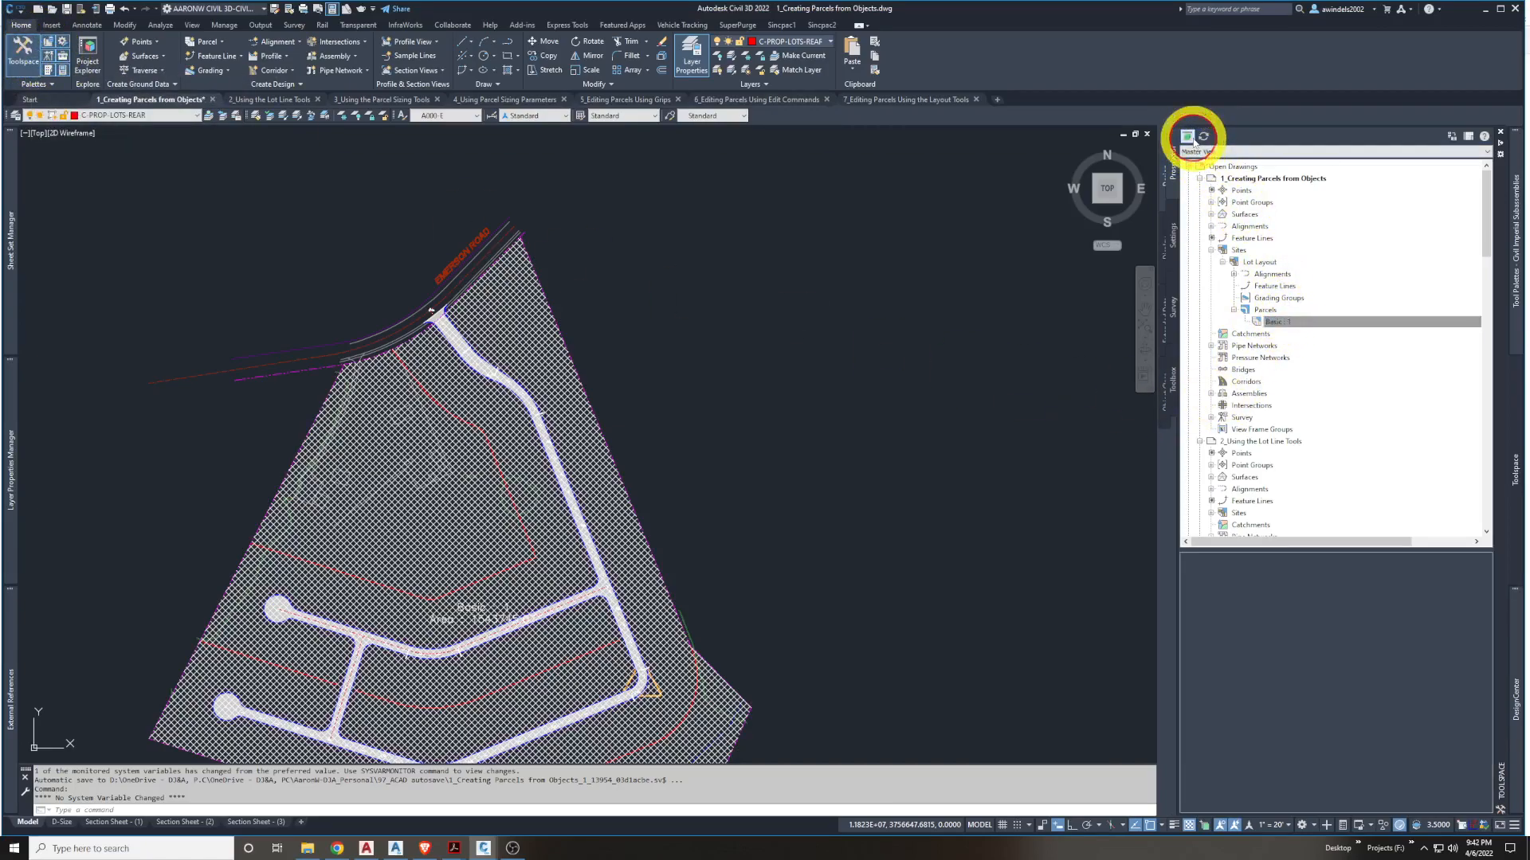
click(1281, 311)
click(1278, 323)
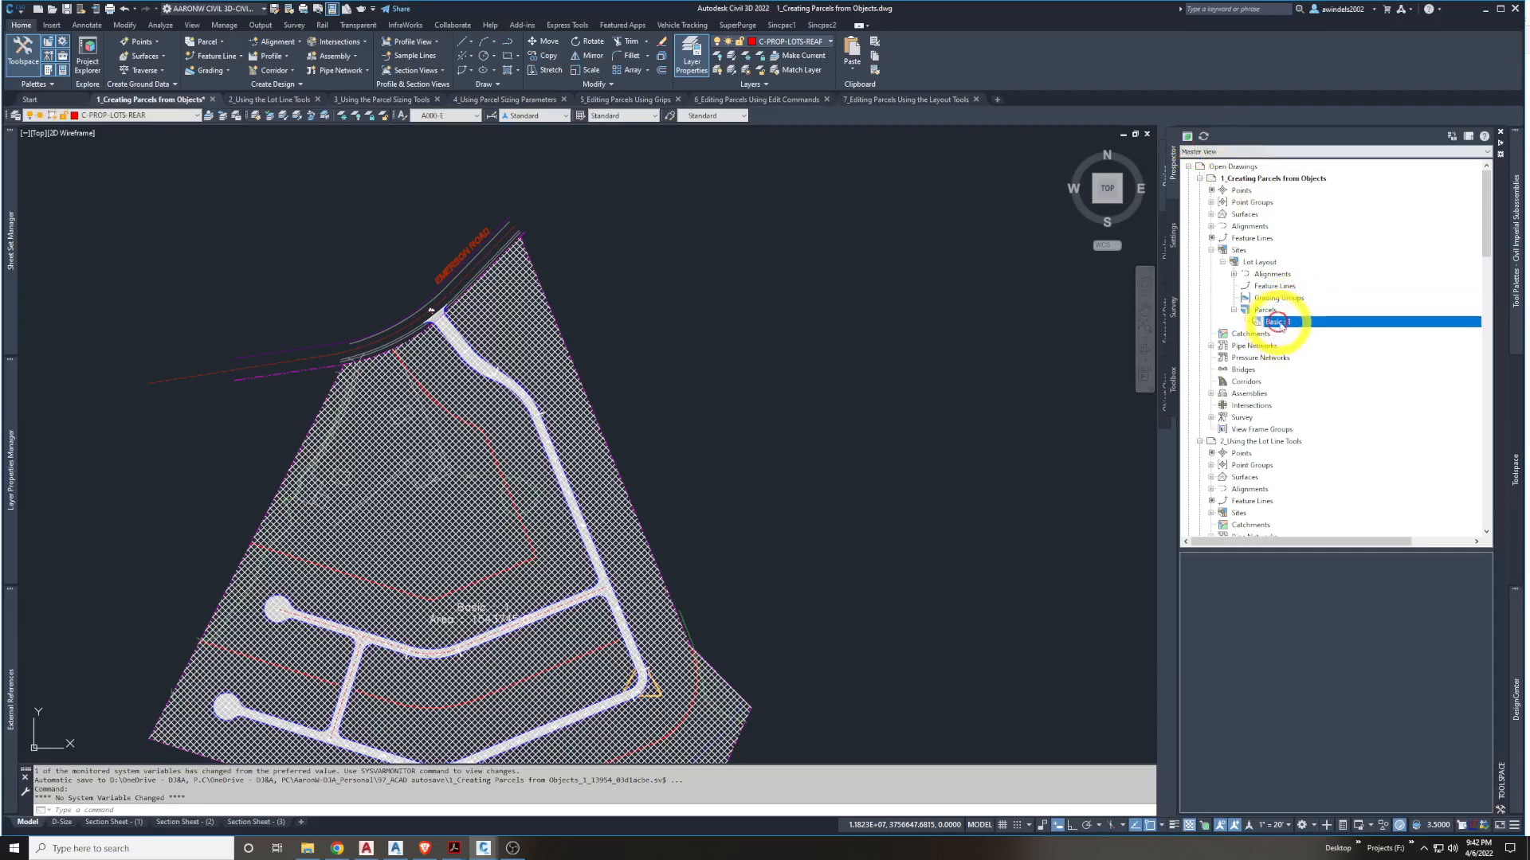
click(1187, 136)
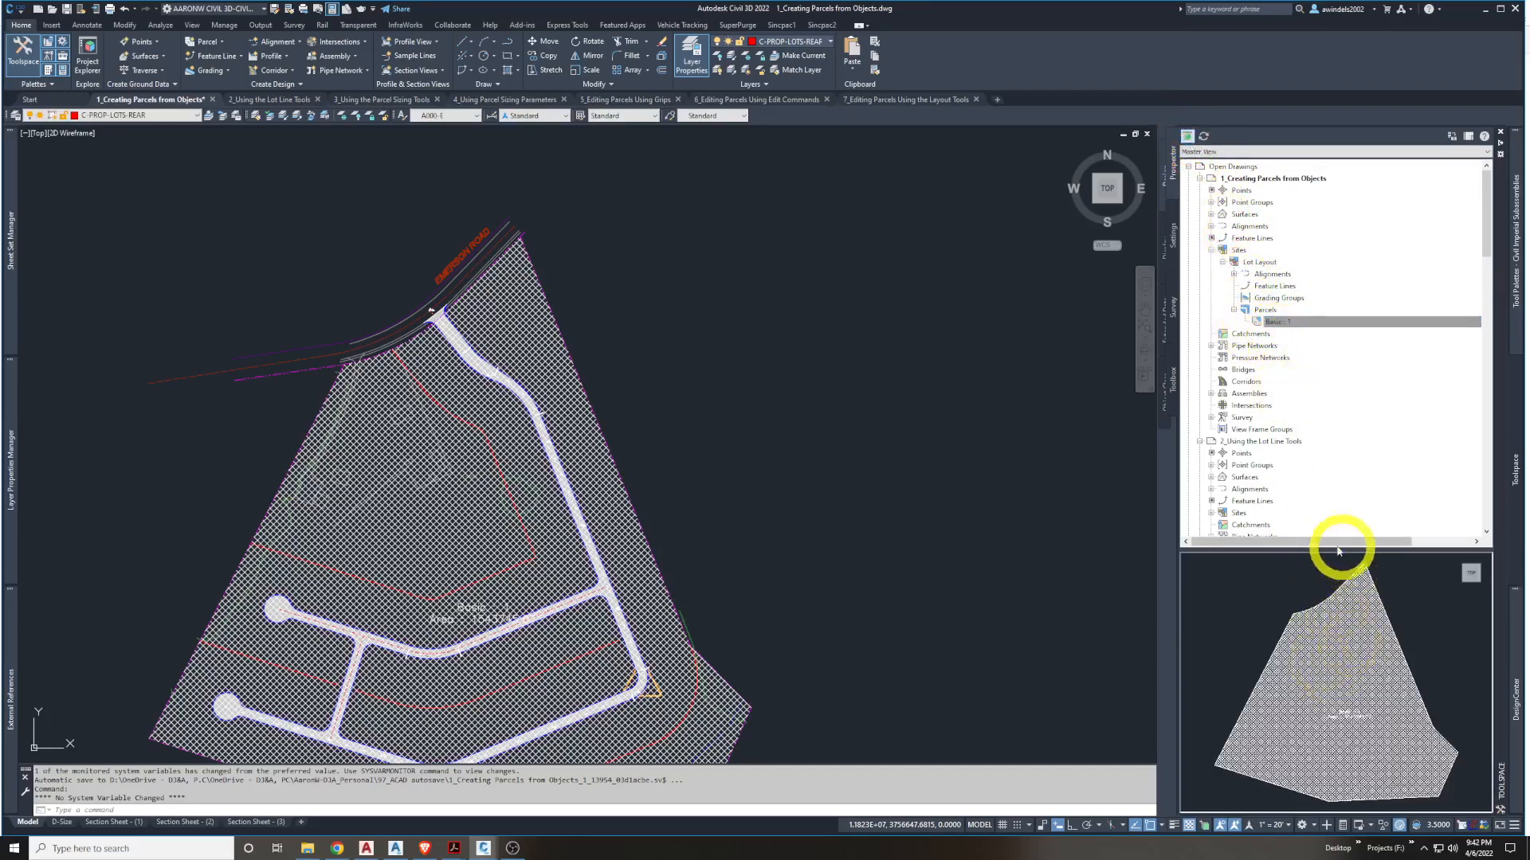
Orbit the parcel's preview in Prospector and return it to the top view
mouse_move(1427, 604)
mouse_down()
mouse_move(1379, 714)
mouse_move(1395, 628)
mouse_move(1362, 707)
mouse_move(1277, 731)
mouse_move(1363, 724)
mouse_move(1307, 711)
mouse_move(1411, 739)
mouse_move(1427, 704)
mouse_up()
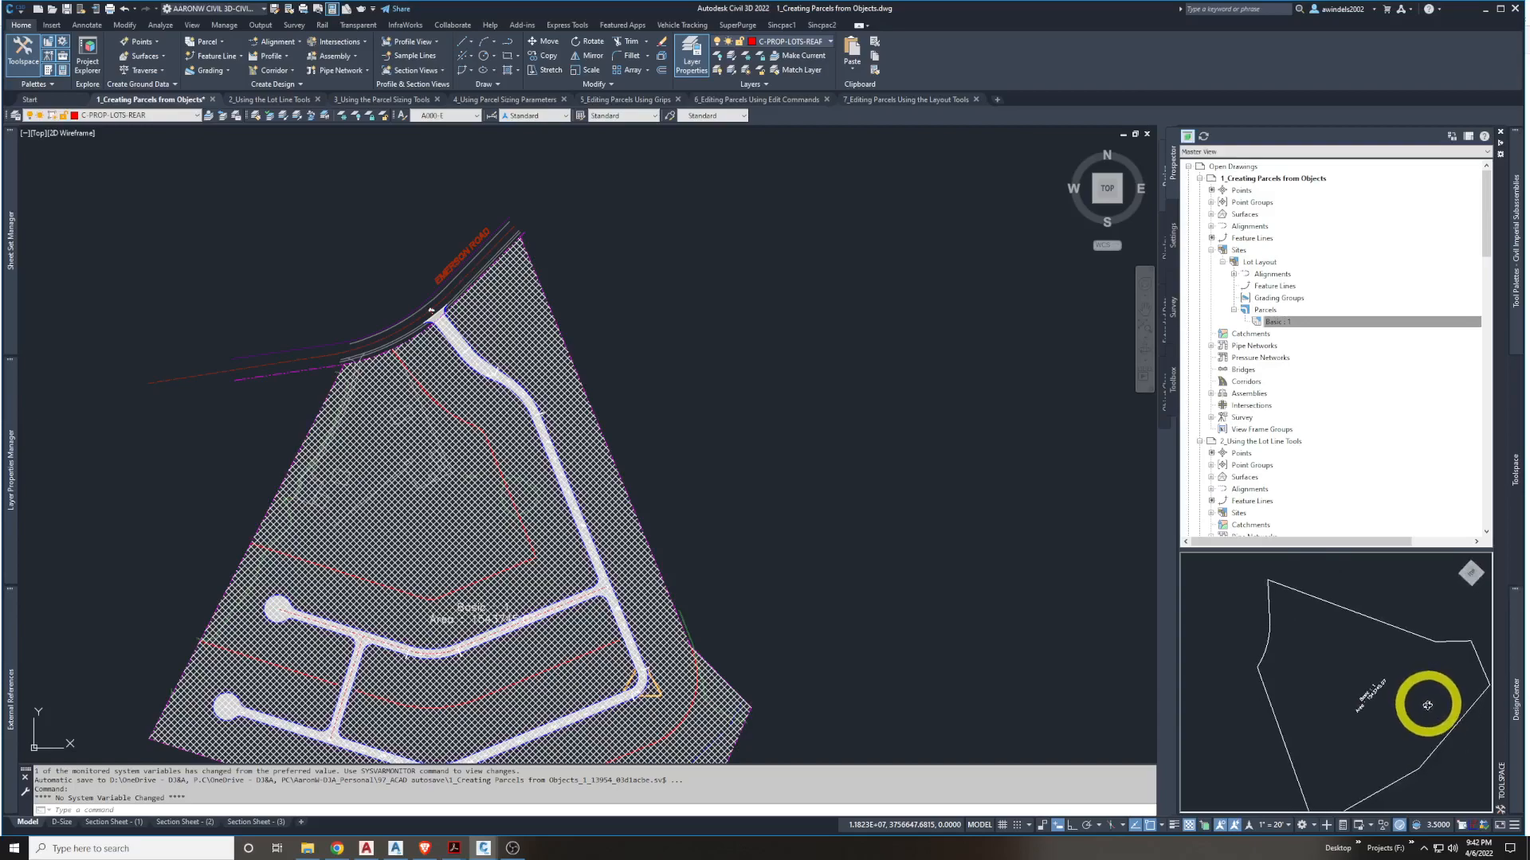
click(1469, 572)
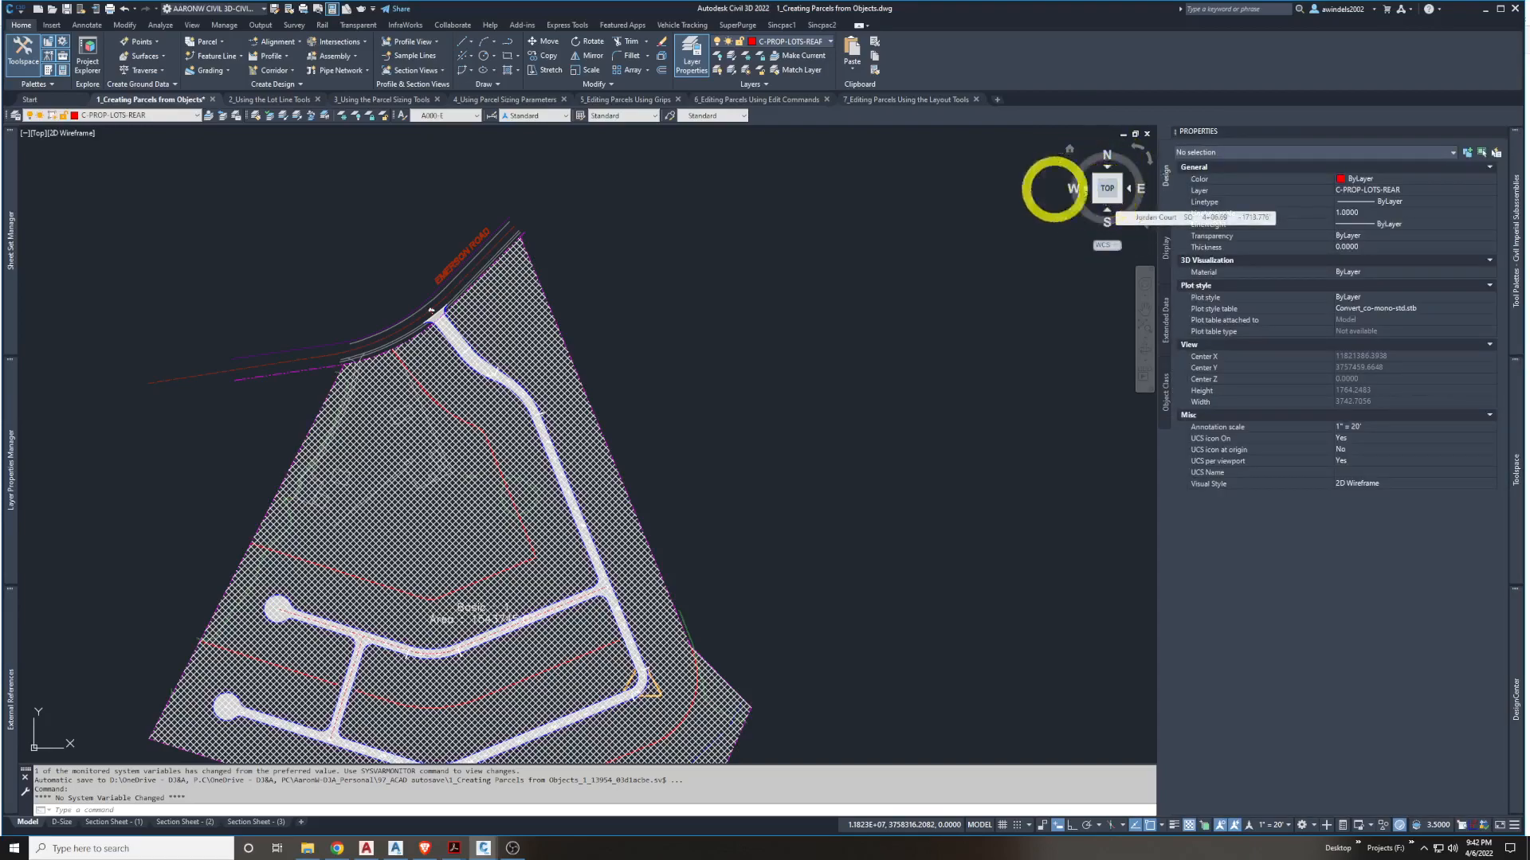
mouse_move(1501, 504)
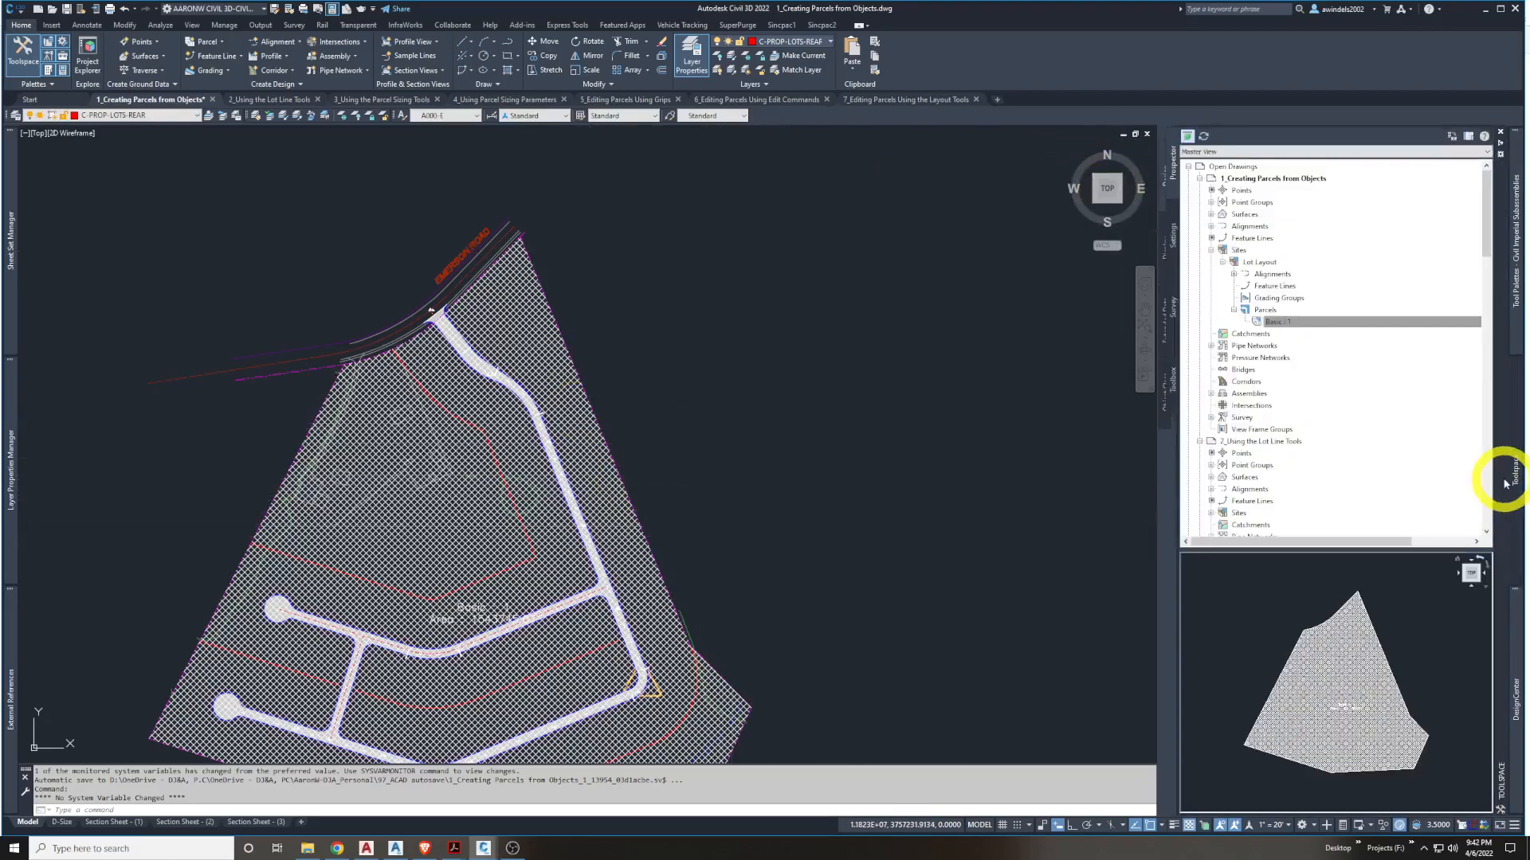
mouse_move(1304, 319)
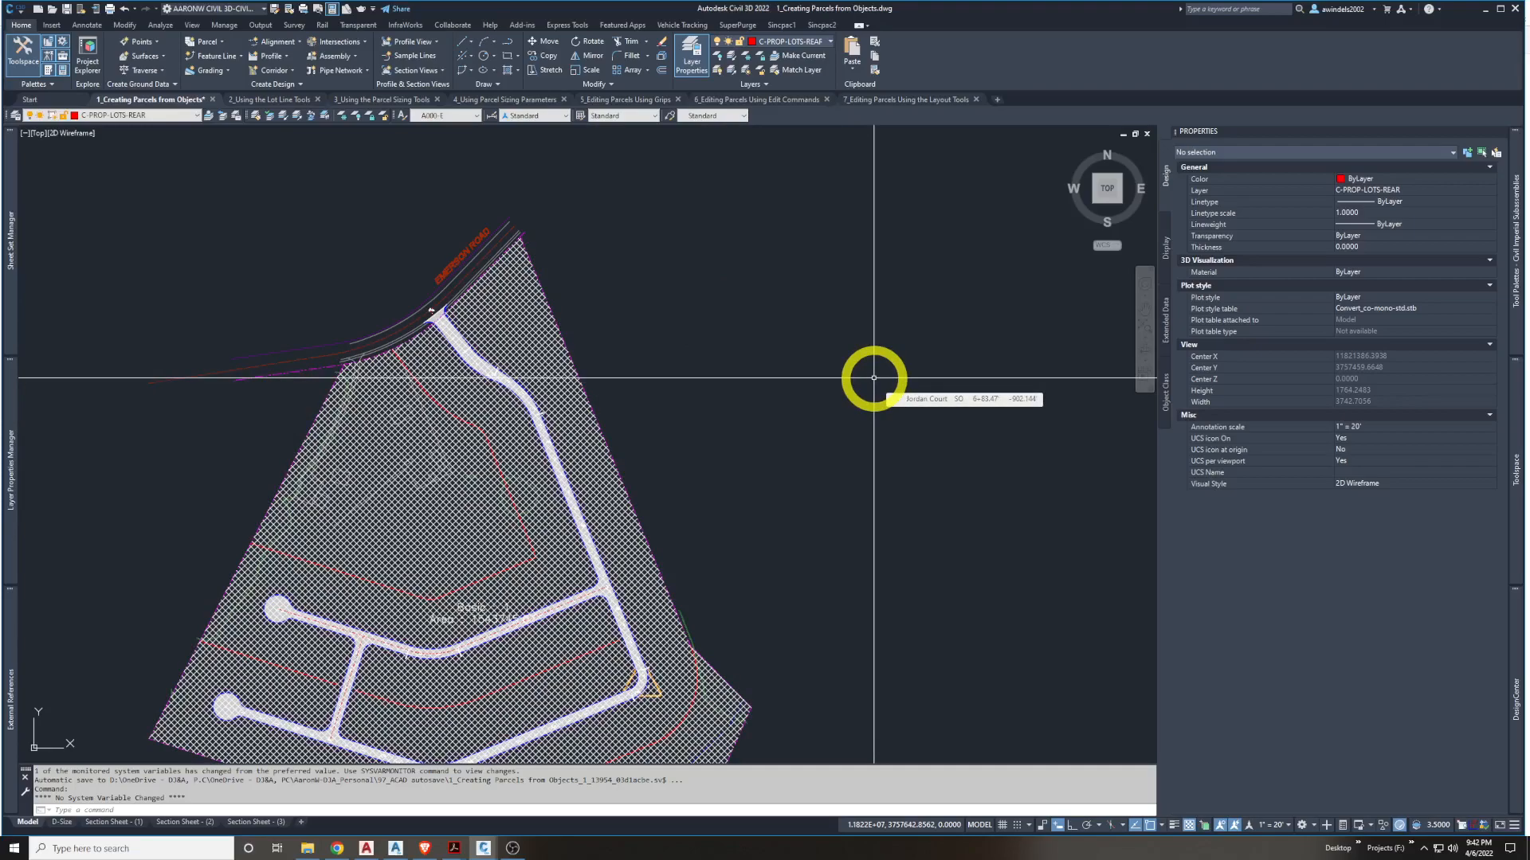
Select all the rear lot line polylines on layer C-PROP-LOTS-REAR using Select Similar from one of them
click(219, 41)
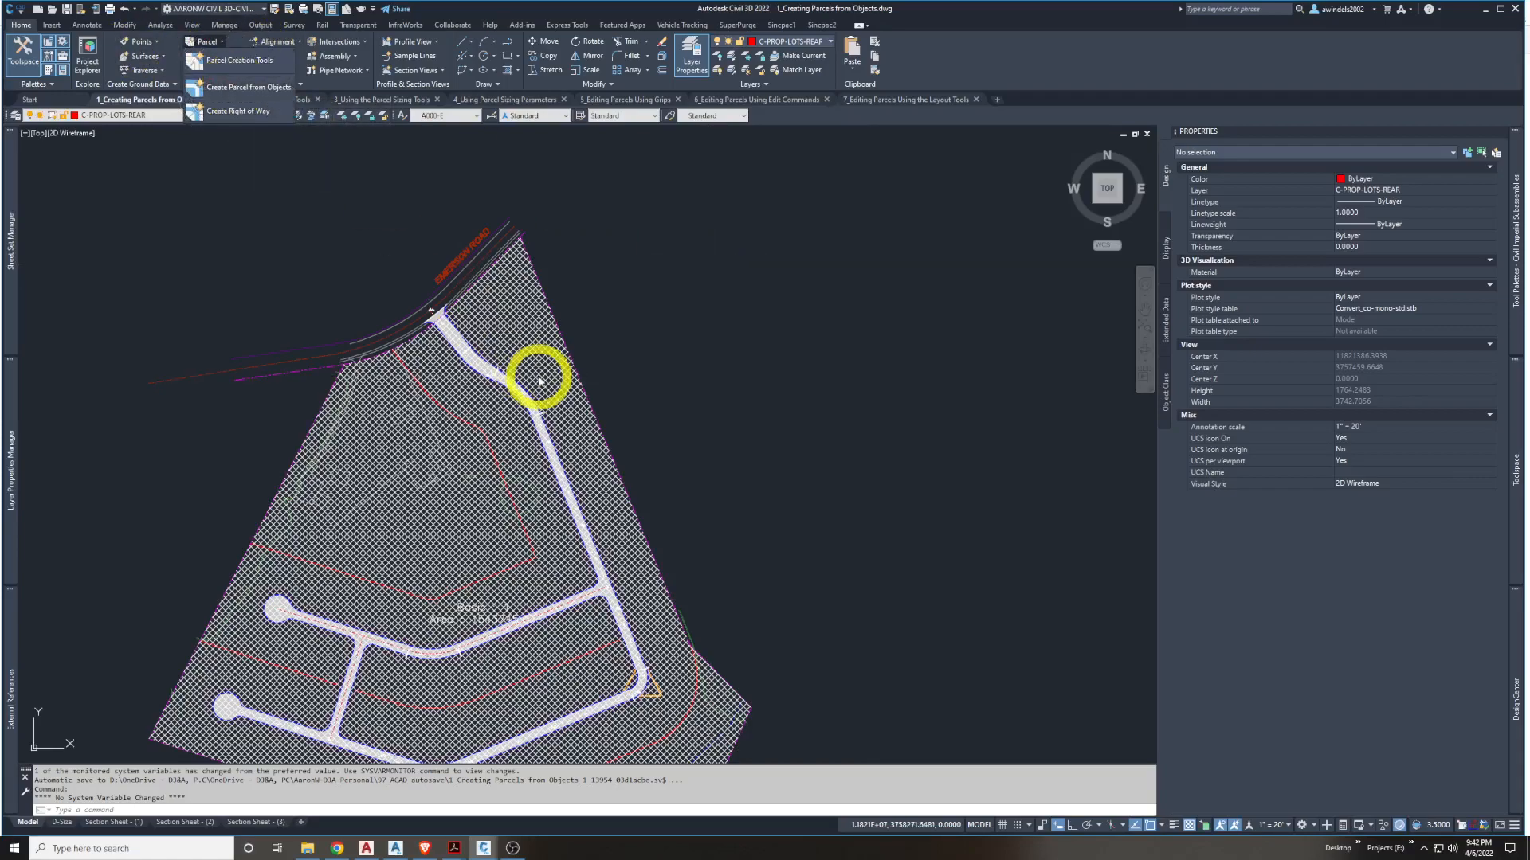
click(643, 390)
scroll(643, 390, up, 1)
scroll(478, 430, up, 5)
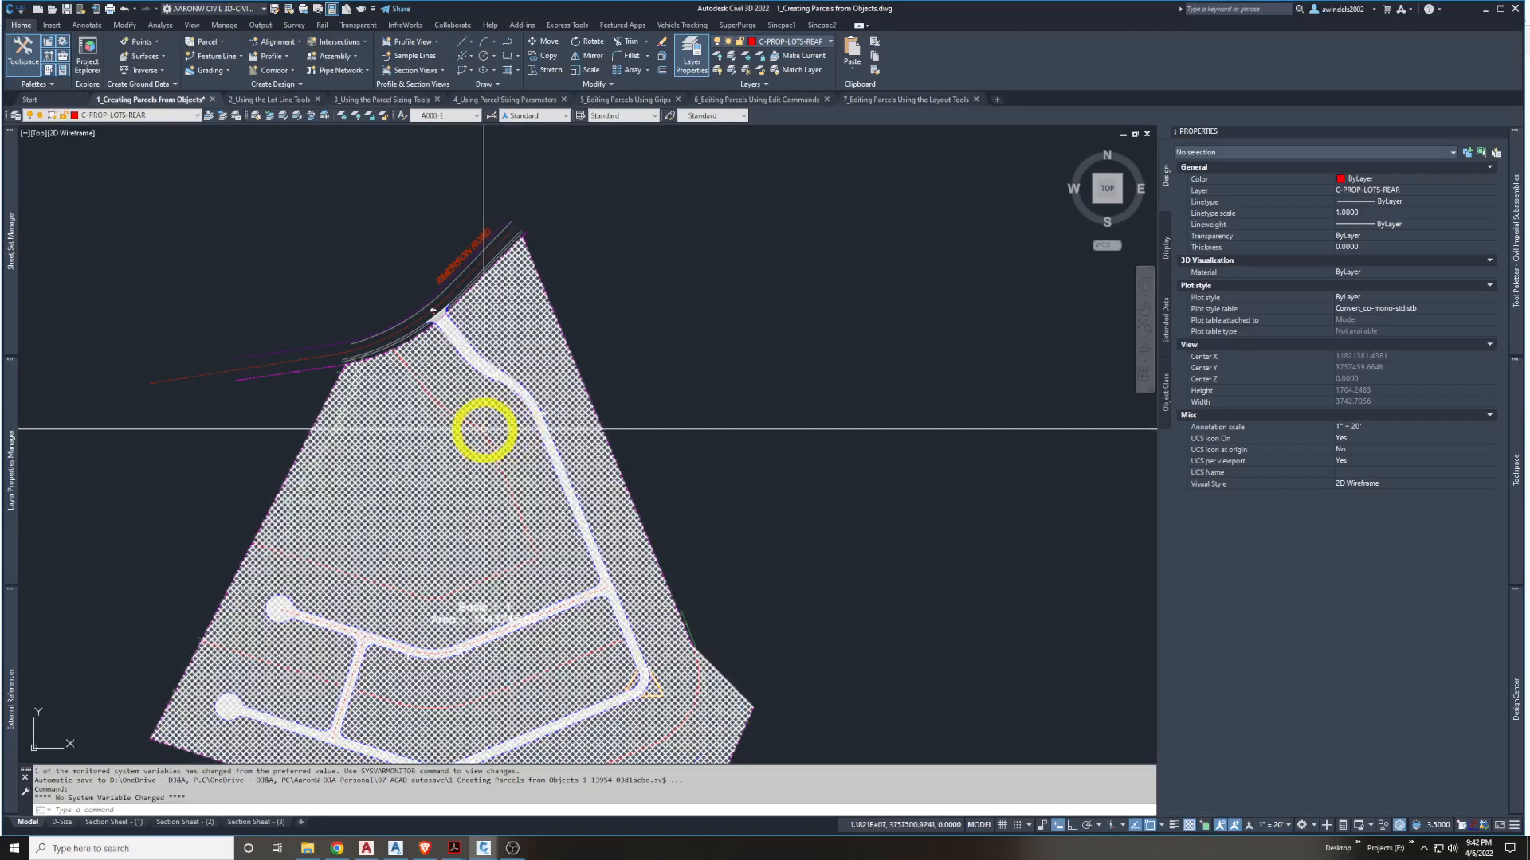
click(483, 426)
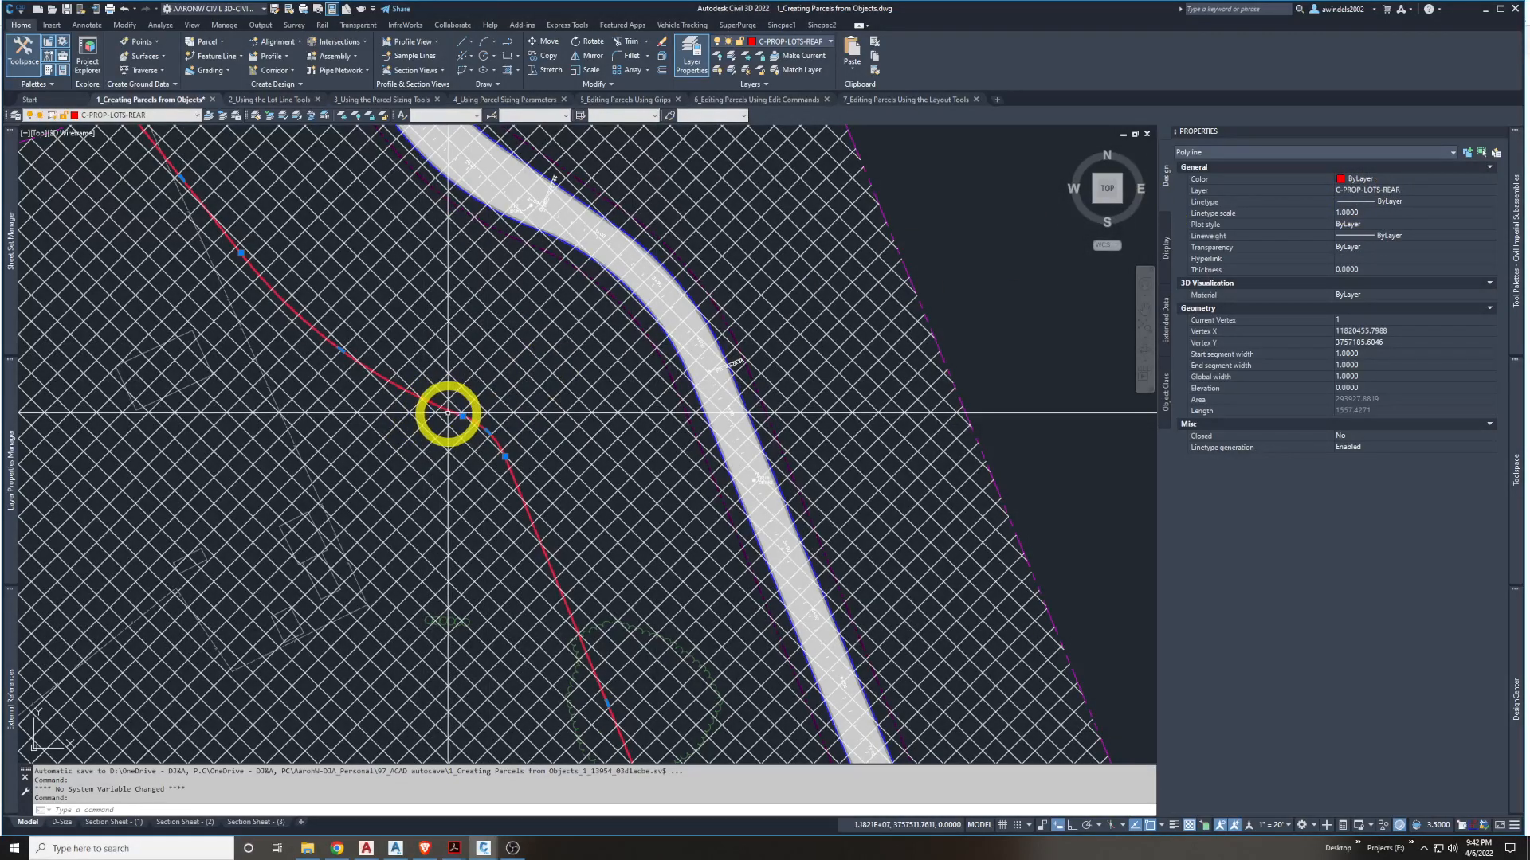
right_click(449, 414)
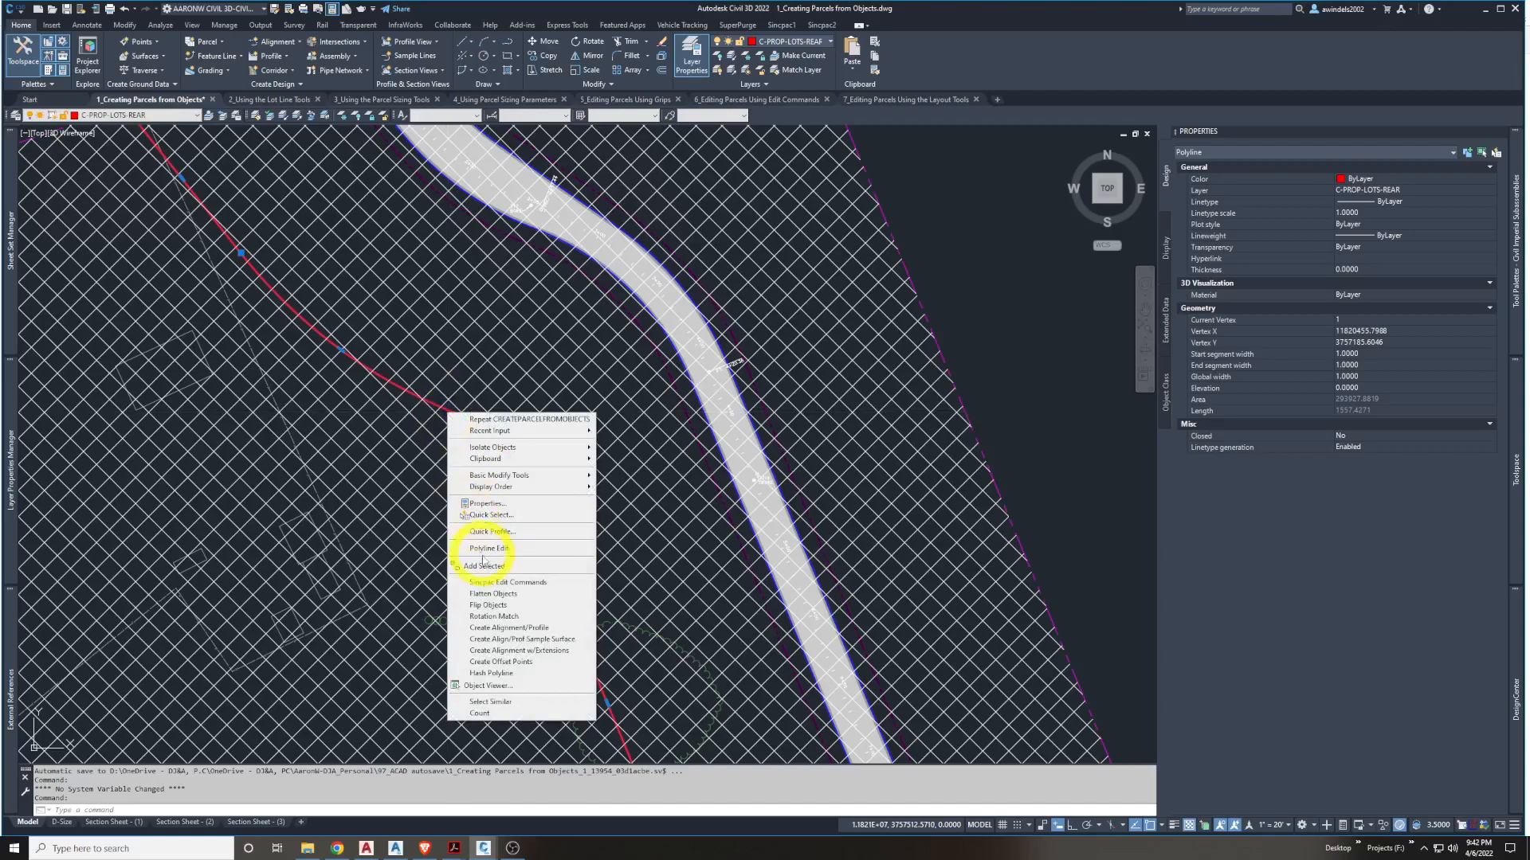
click(532, 704)
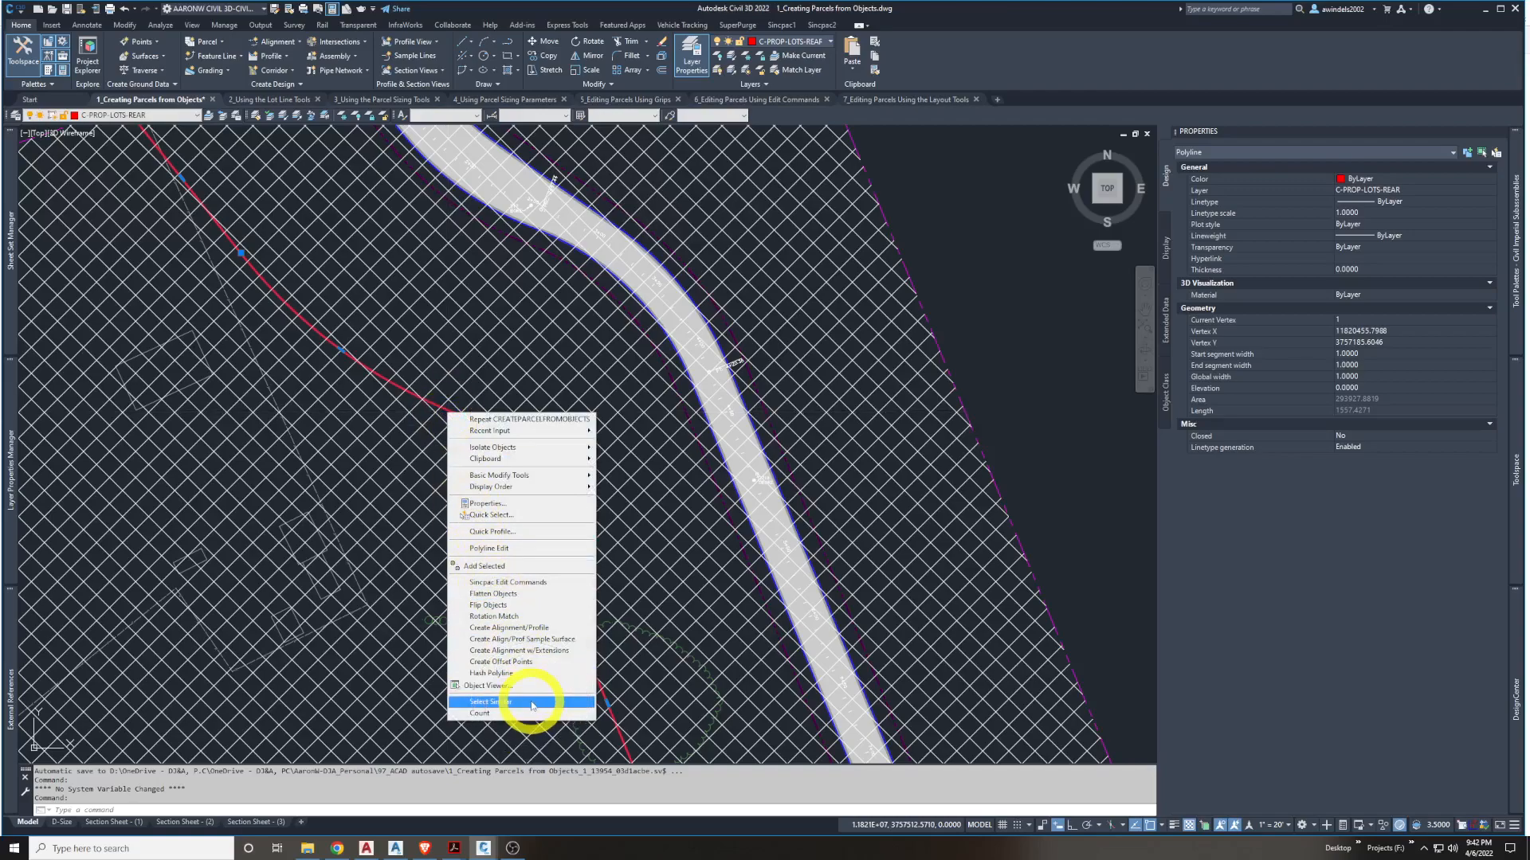
click(532, 705)
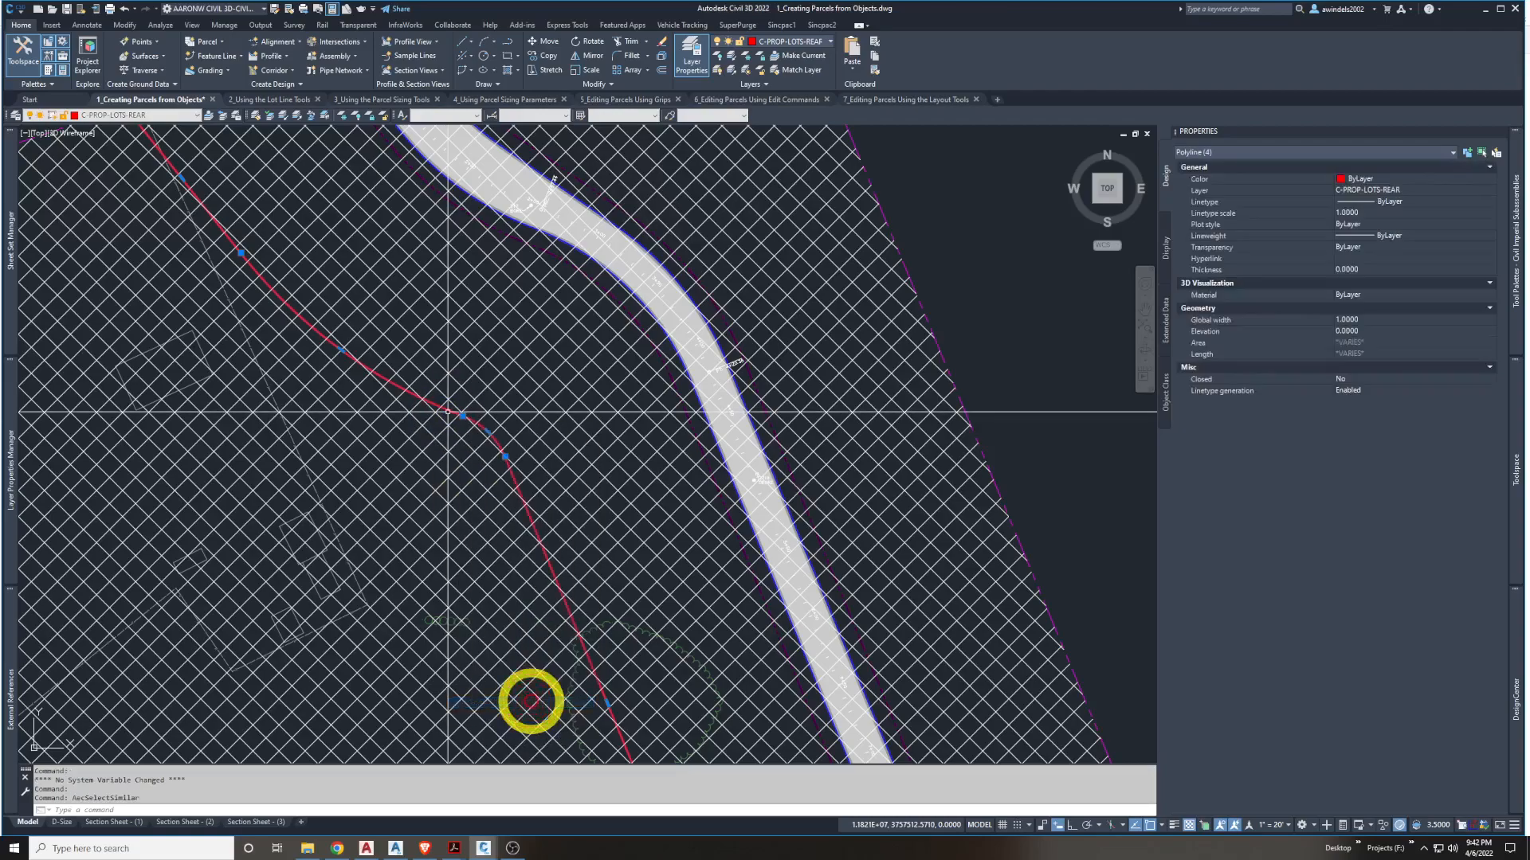
scroll(580, 443, down, 6)
scroll(746, 537, up, 2)
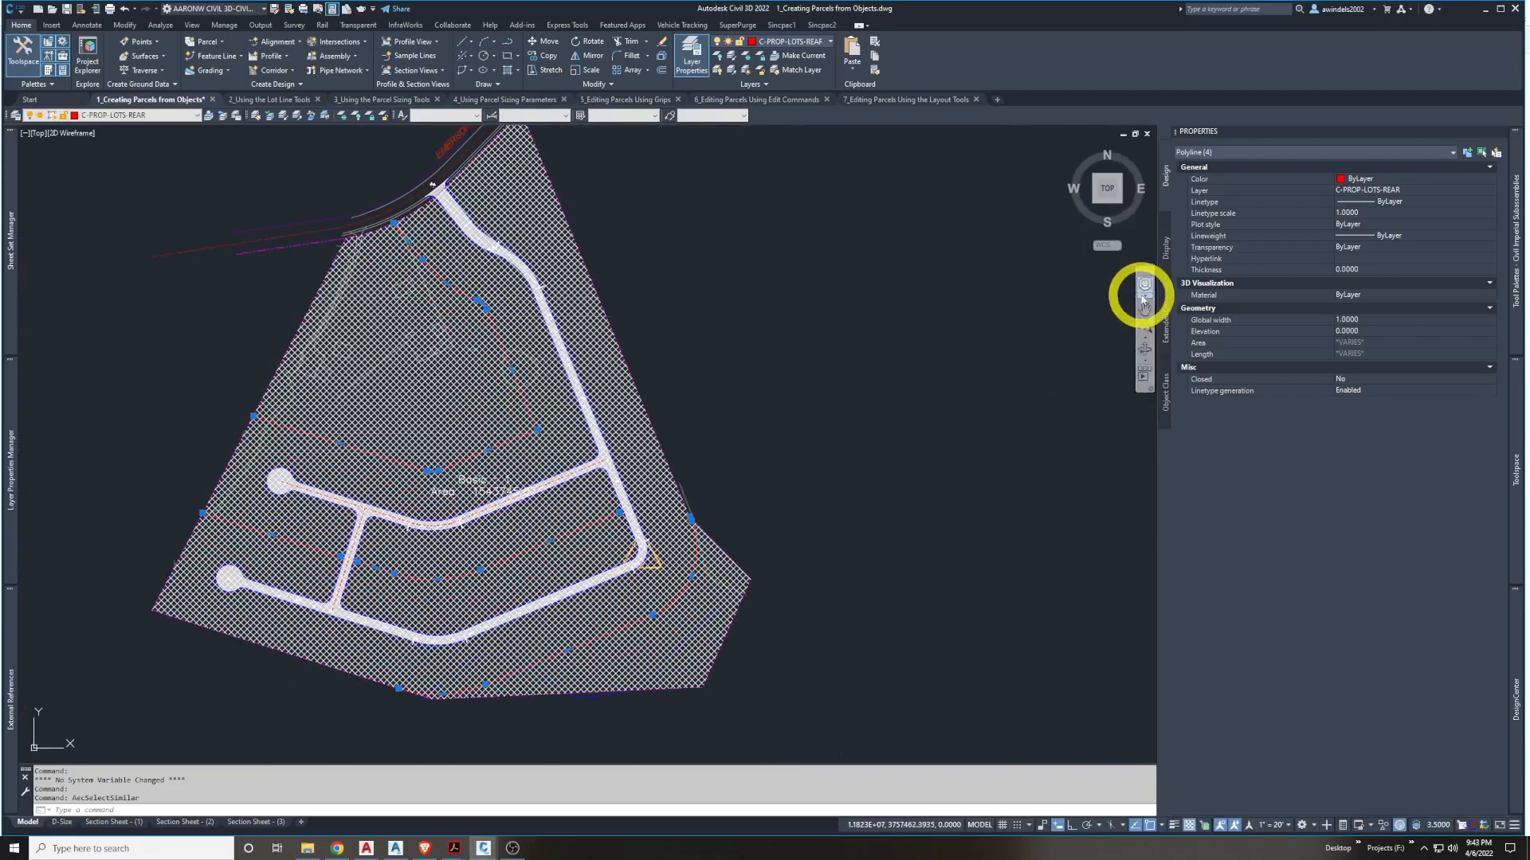
middle_drag(883, 411, 898, 430)
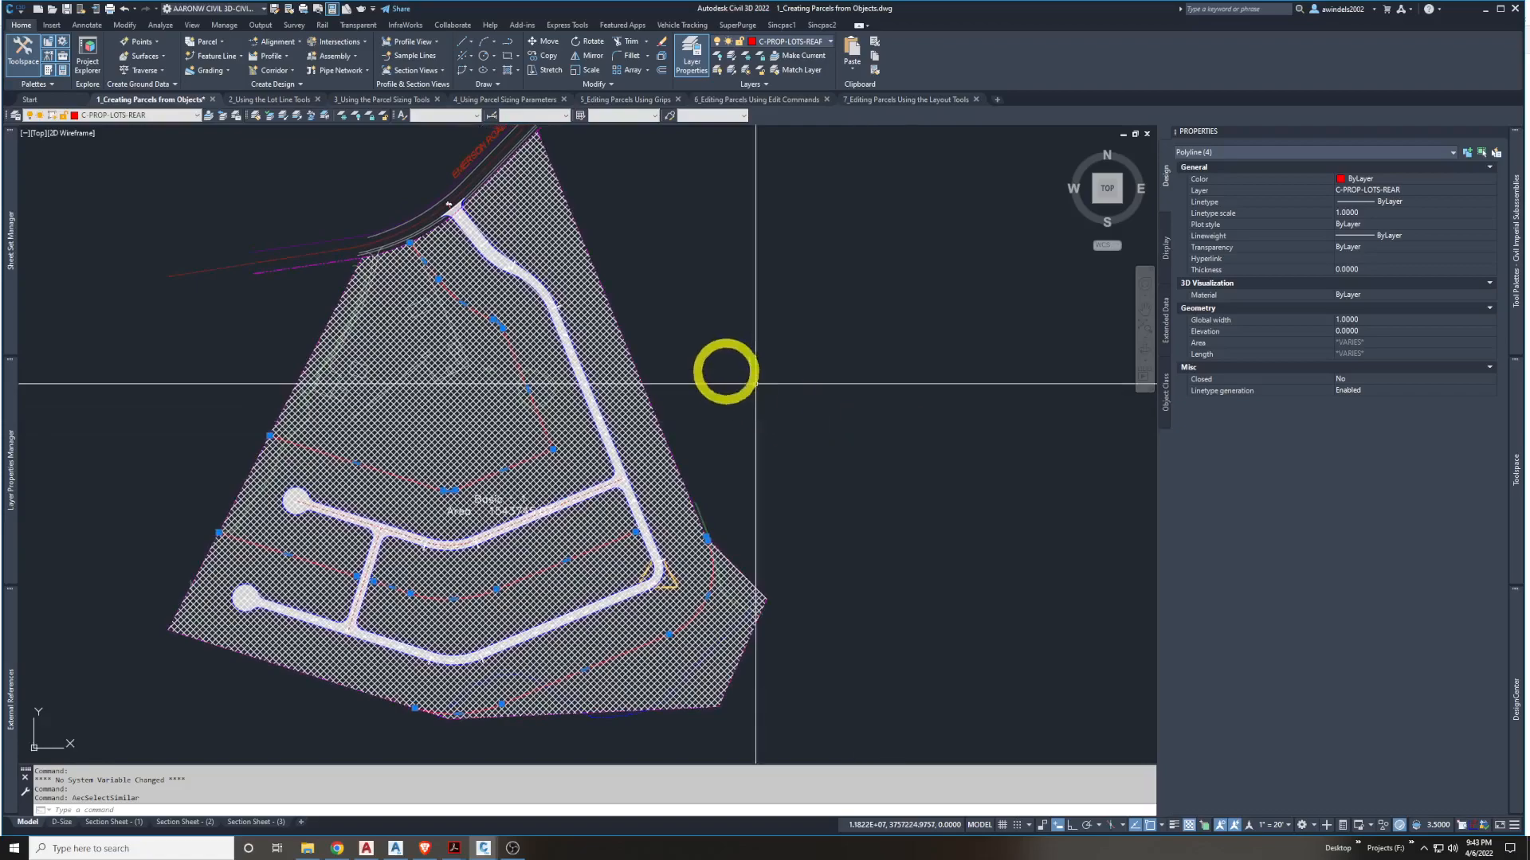
right_click(743, 368)
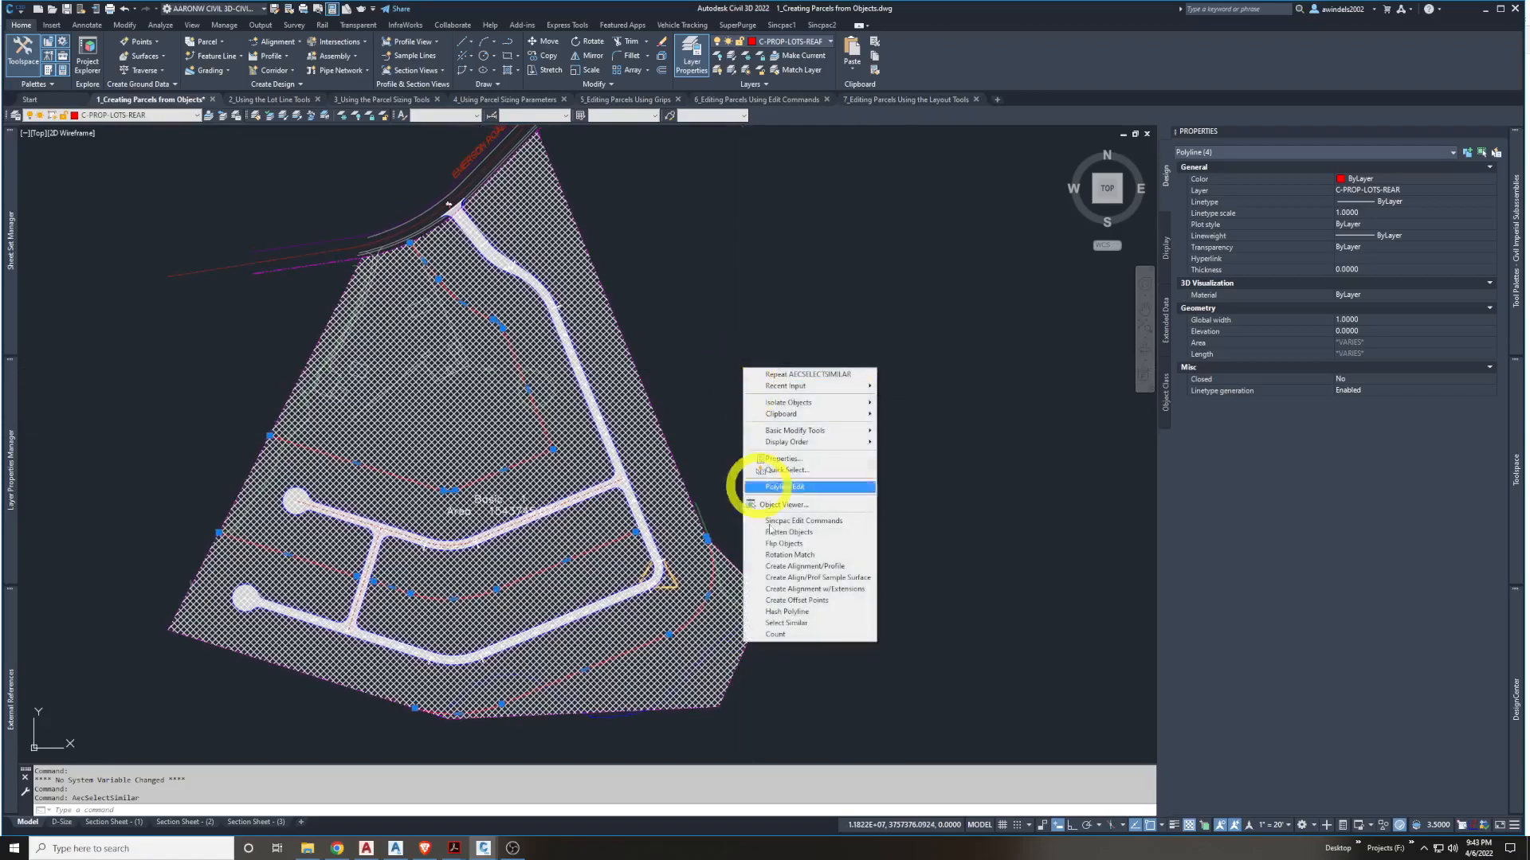
click(825, 624)
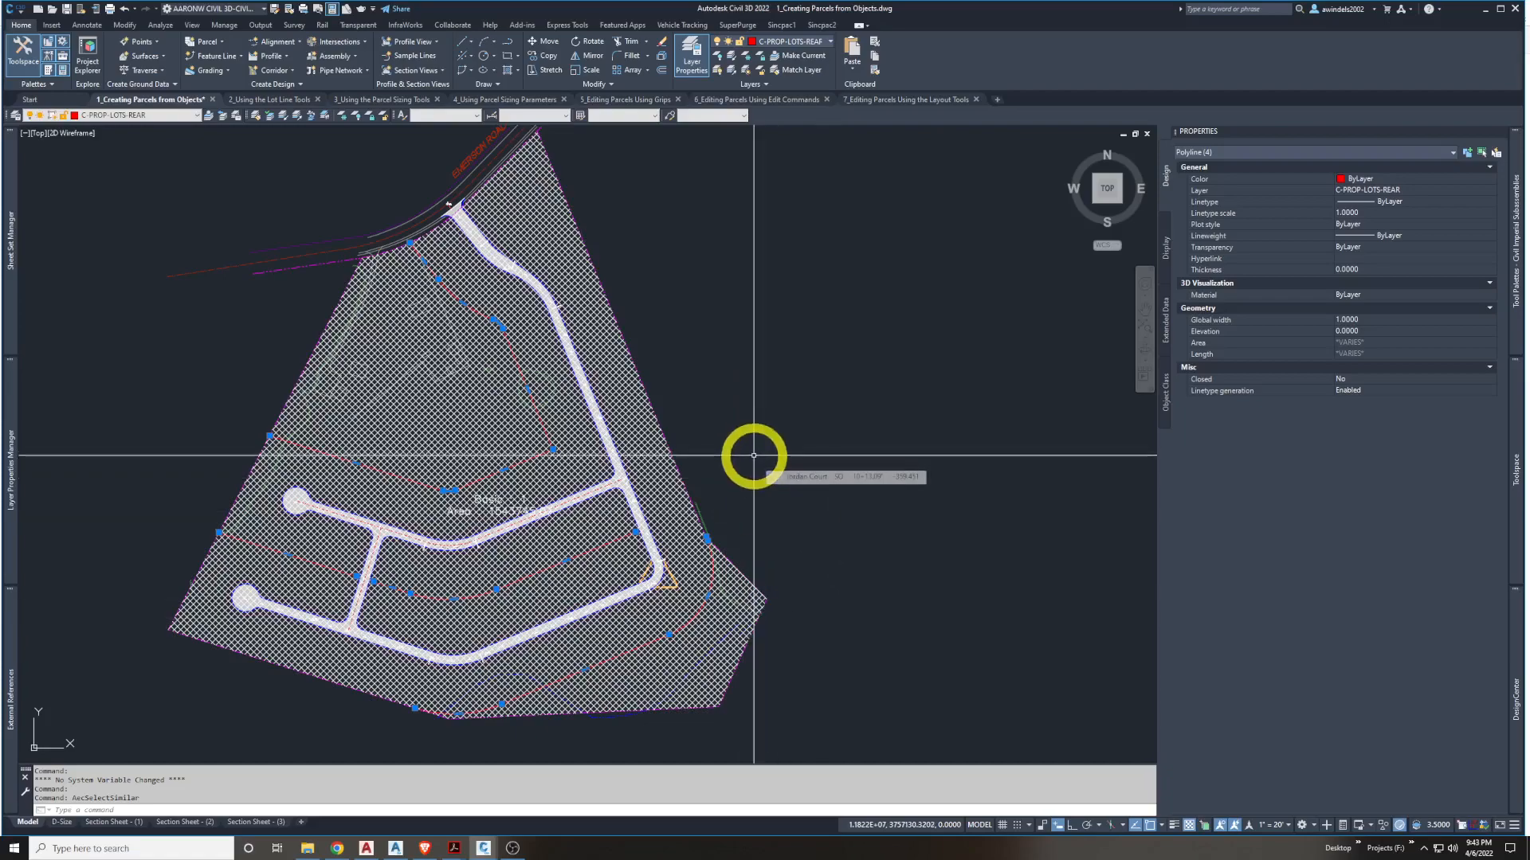
Create parcels from the selected rear lot lines in the Lot Layout site with the Property parcel style
click(219, 48)
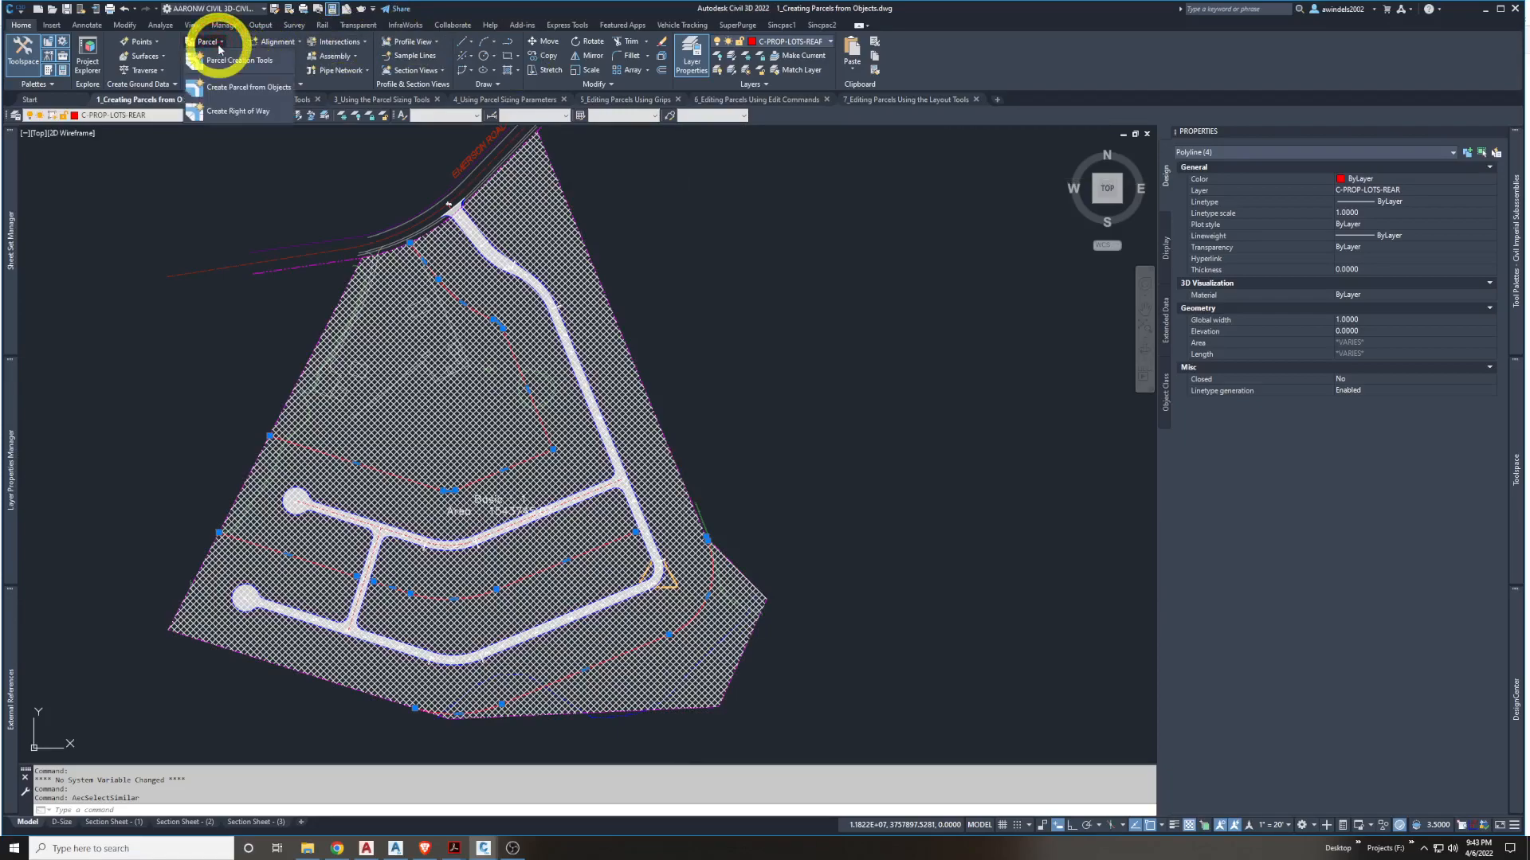
click(232, 88)
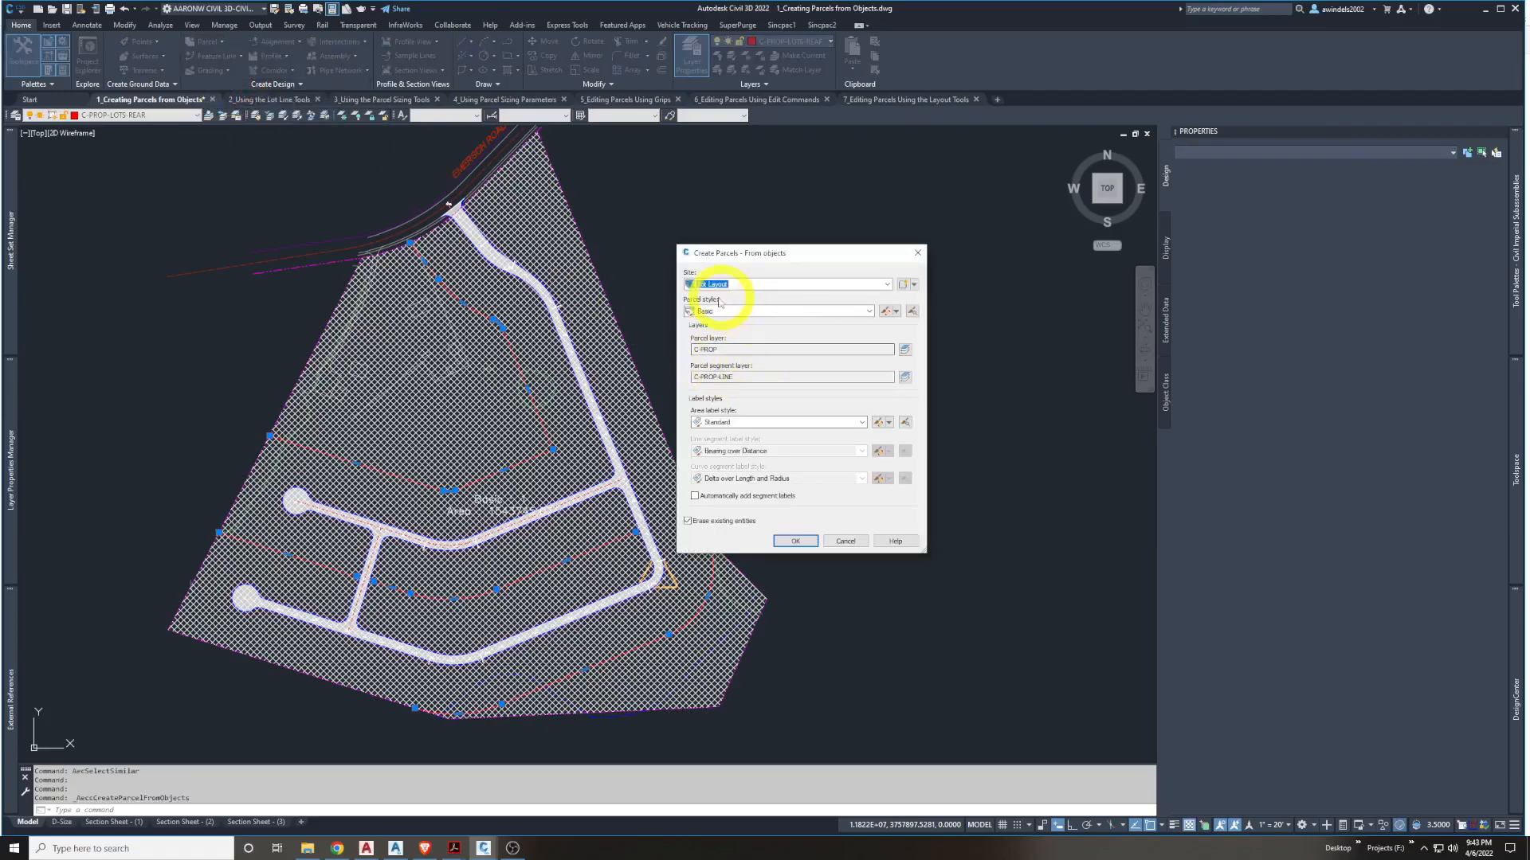
click(765, 309)
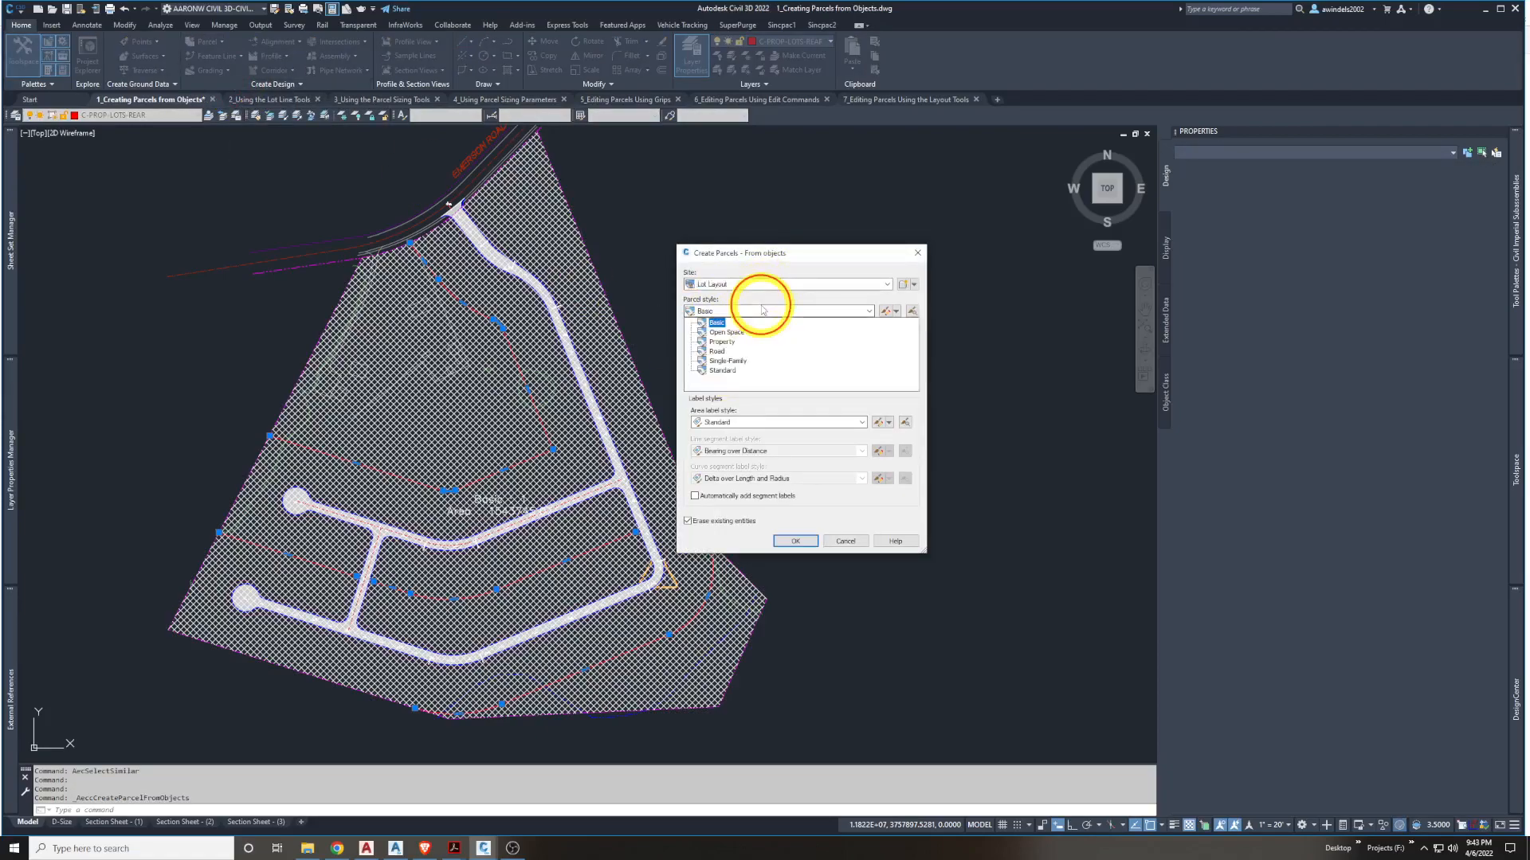
click(721, 342)
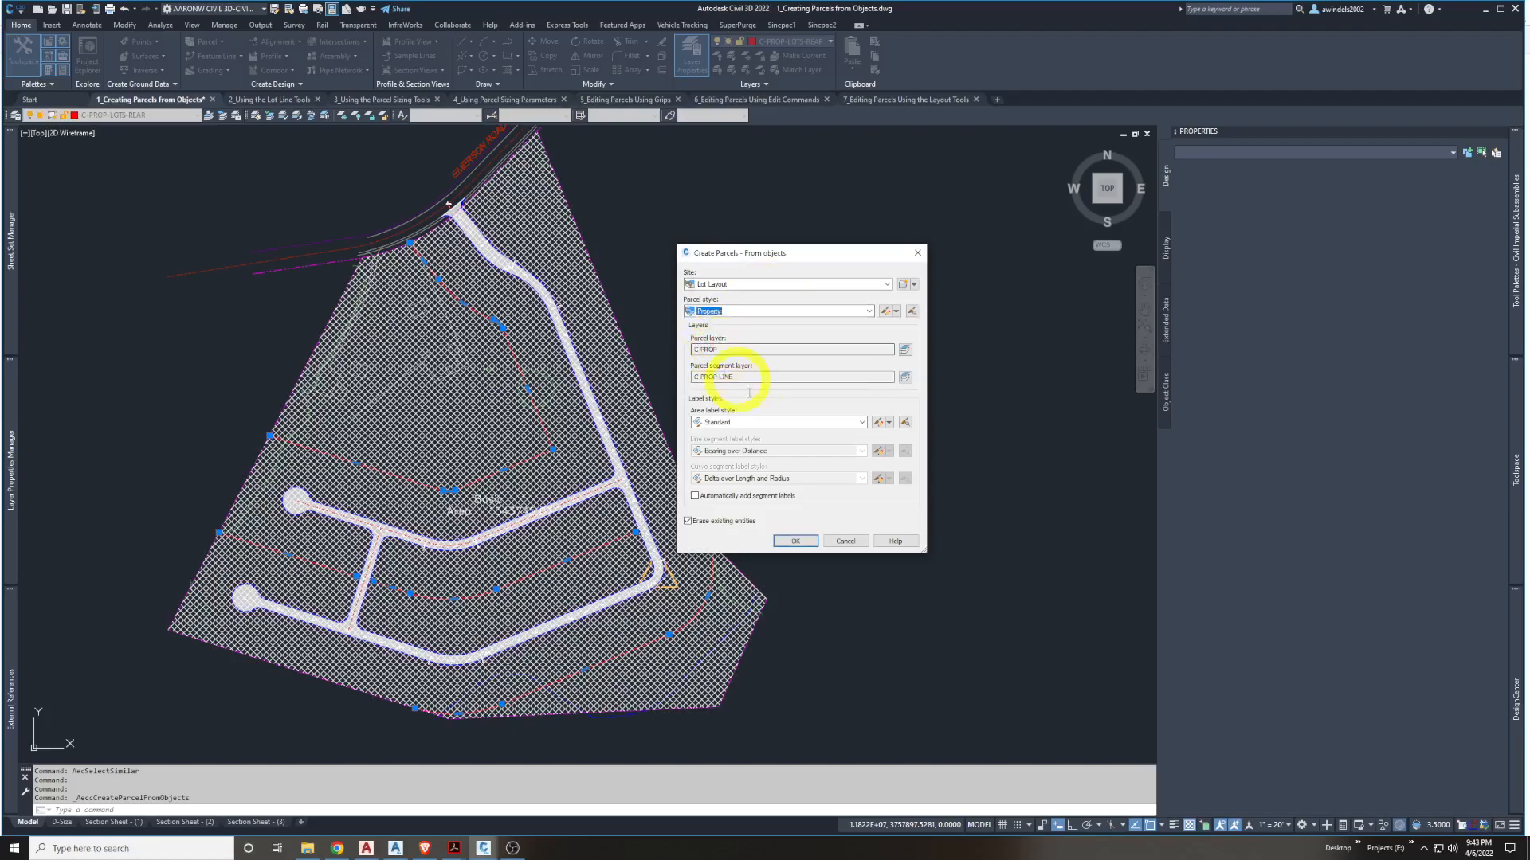
click(807, 546)
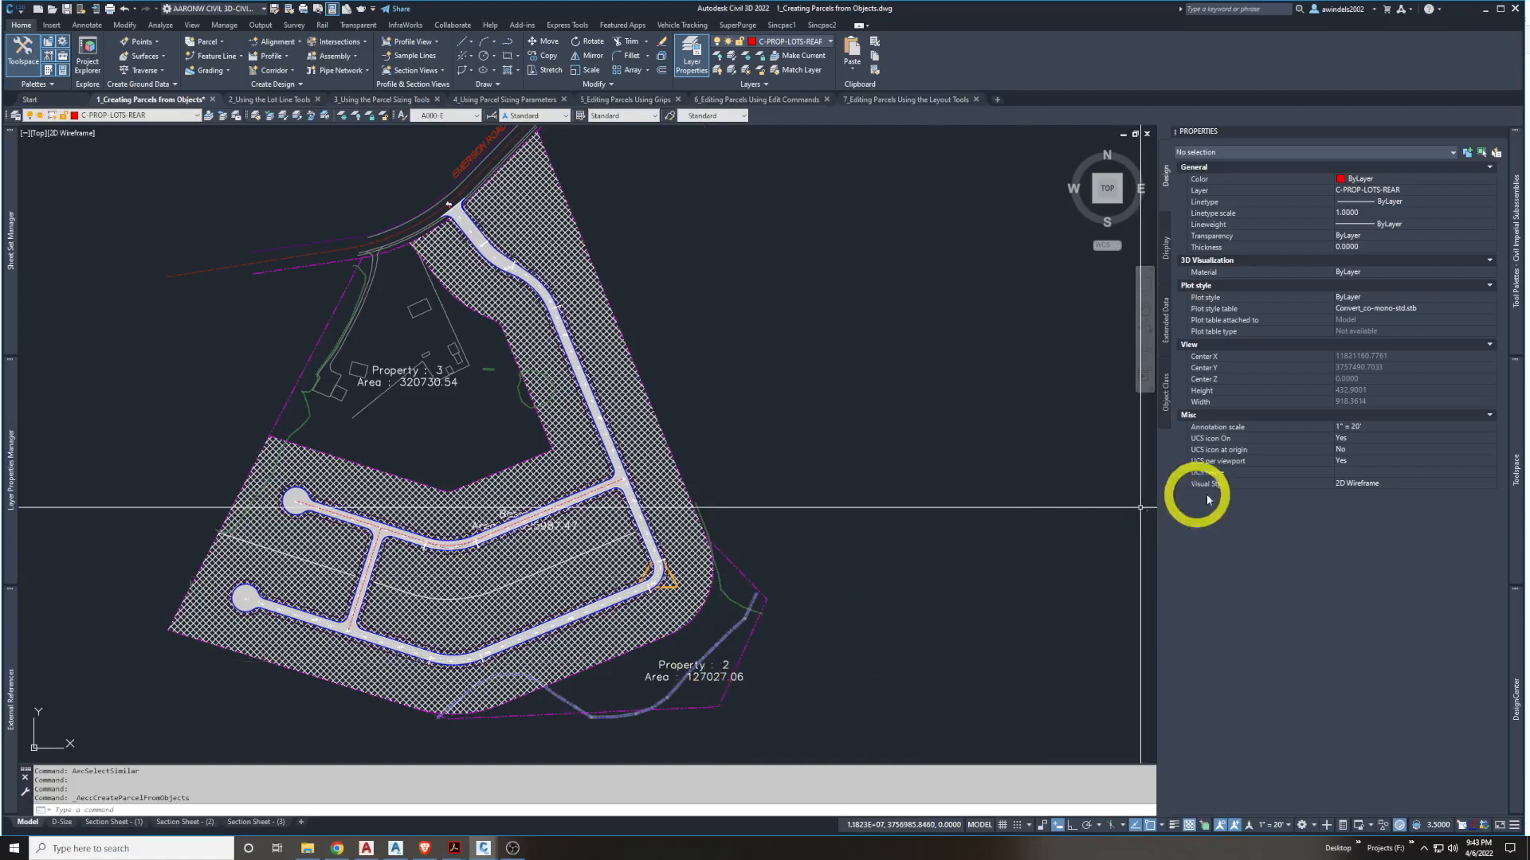
Refresh the Parcels collection under the Lot Layout site in Prospector and pick Basic : 1 in the parcel list
click(1516, 481)
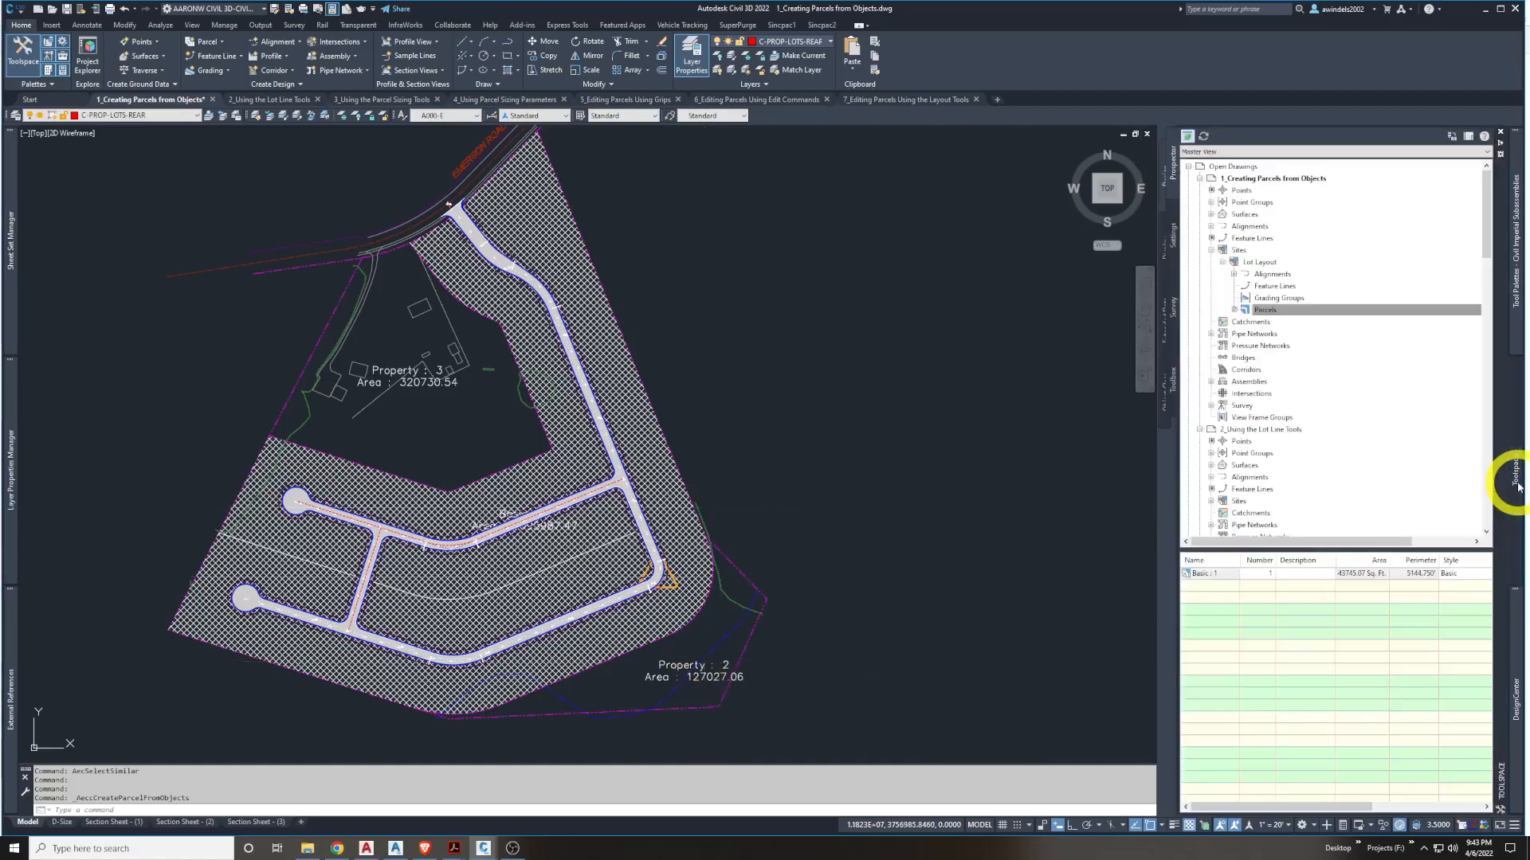
click(1168, 164)
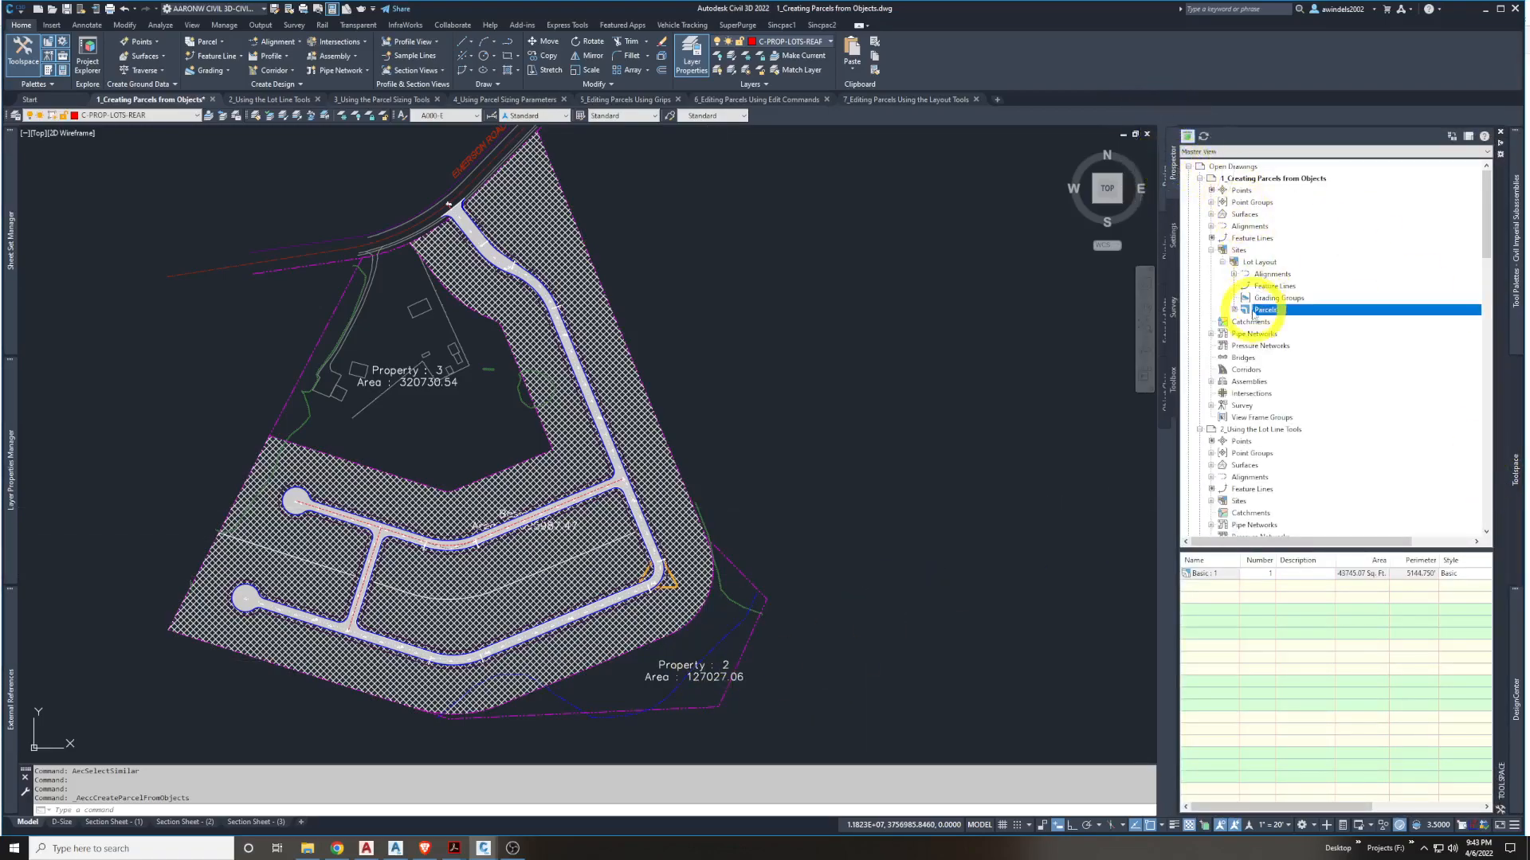
right_click(1267, 311)
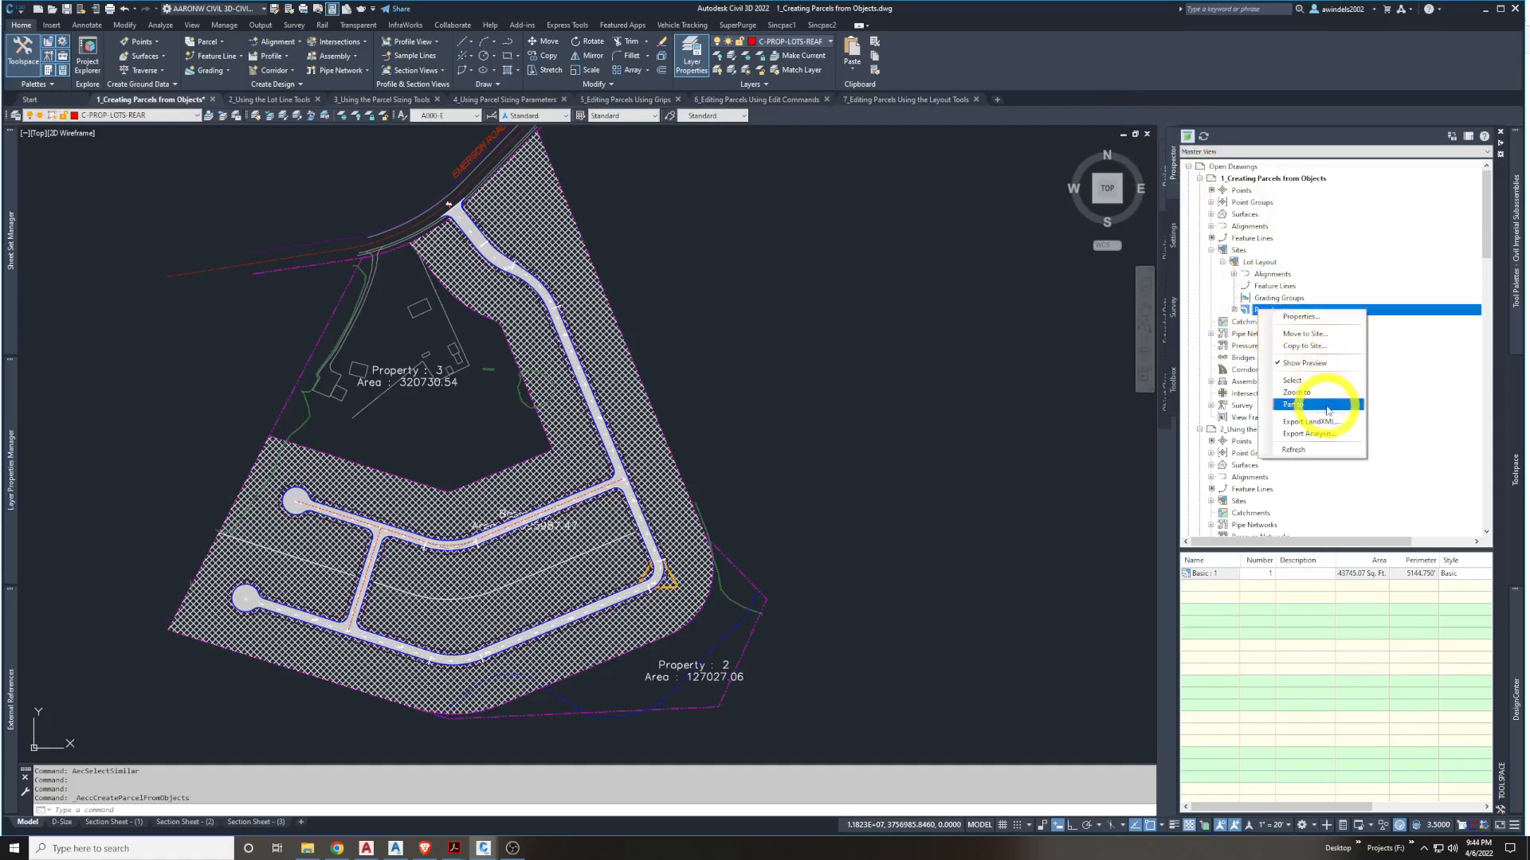
click(1331, 451)
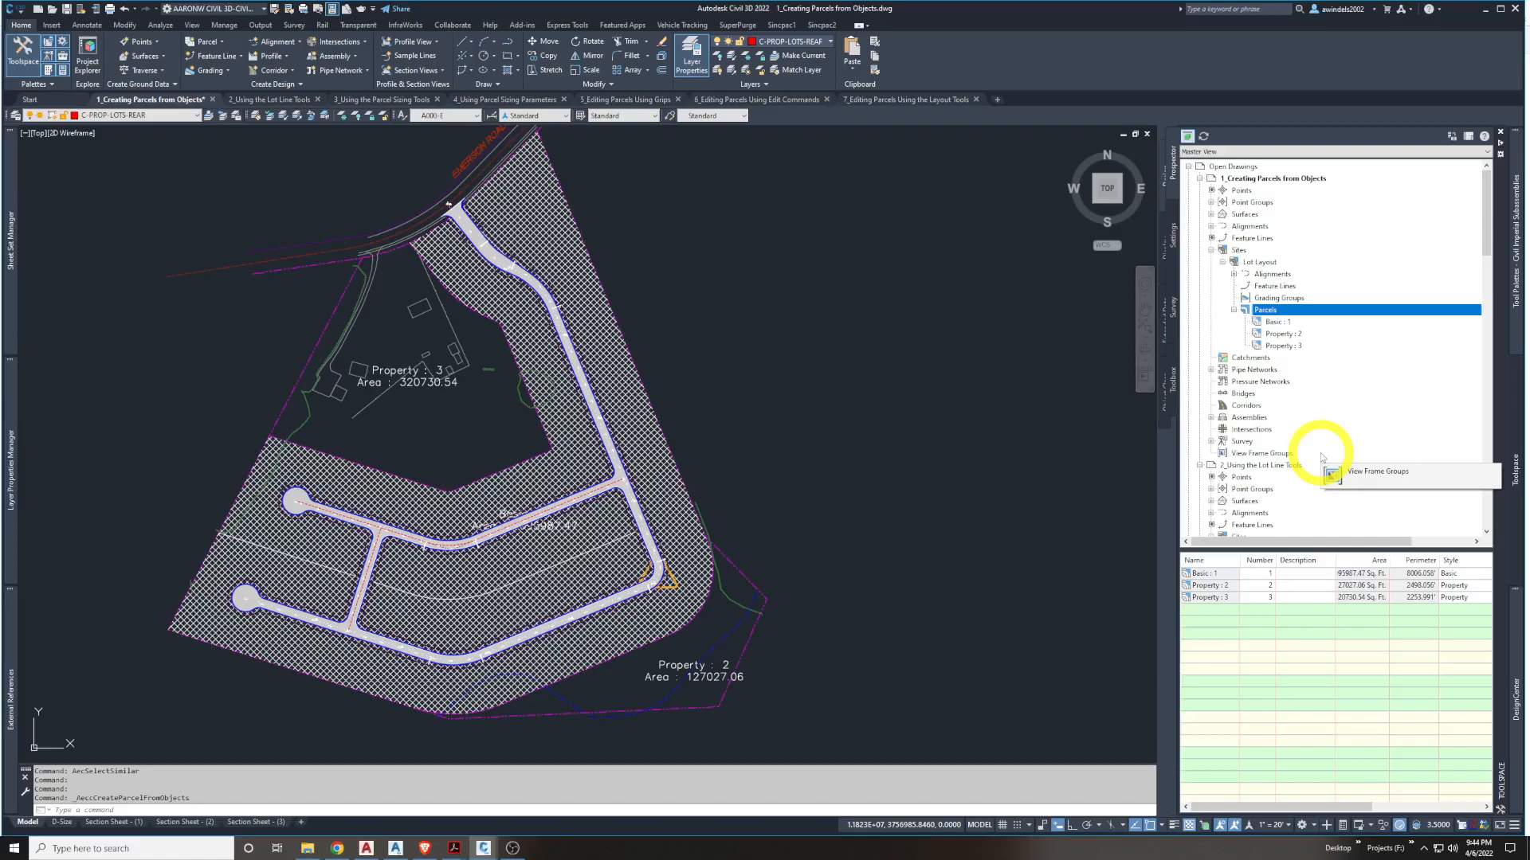
click(1219, 575)
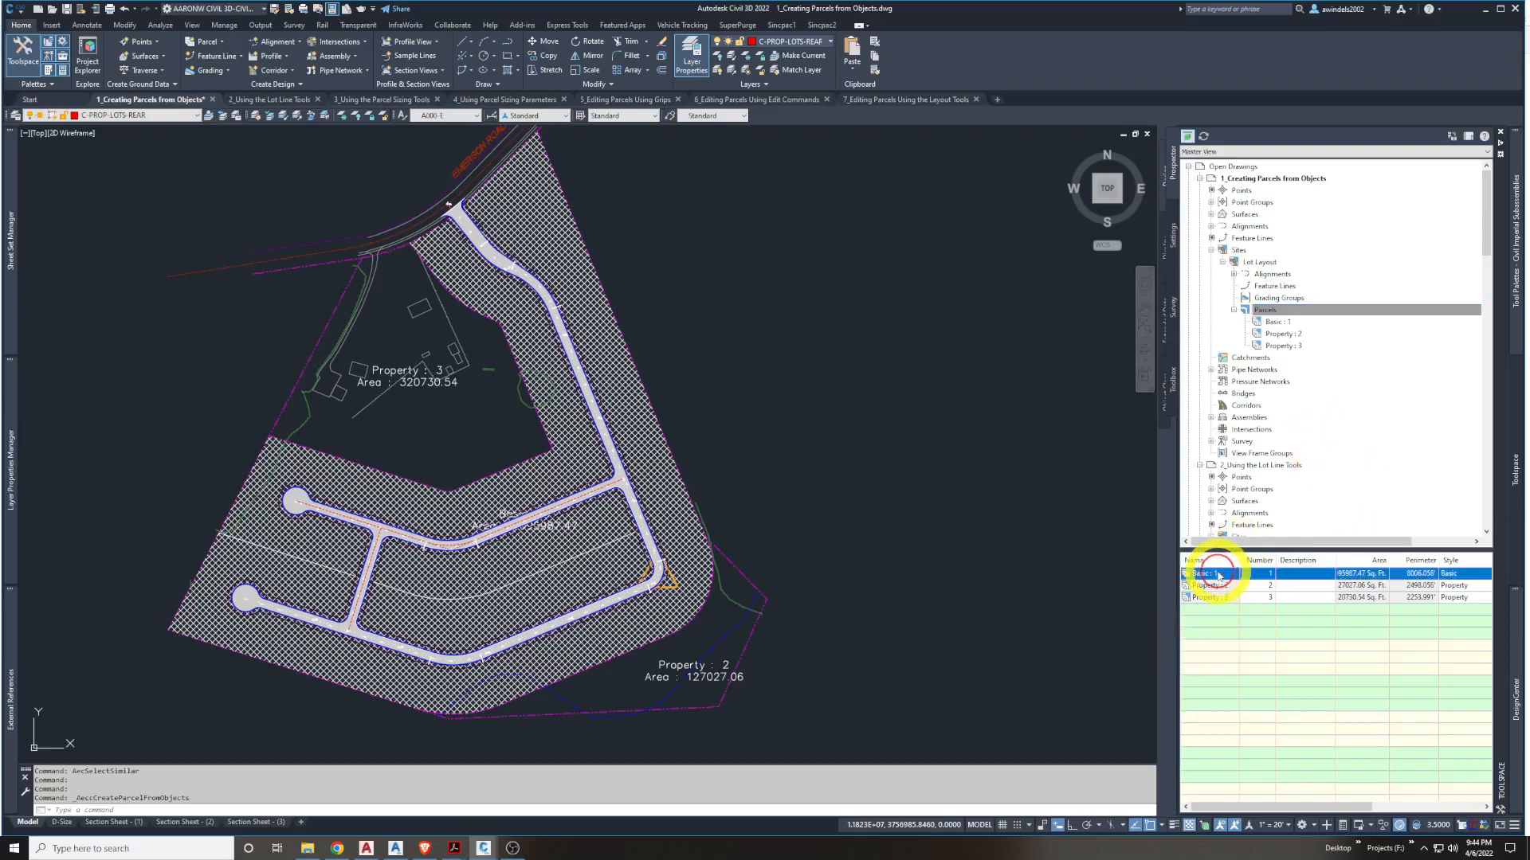
Preview the Basic : 1, Property : 2 and Property : 3 parcels in Prospector, and return to the object properties
click(1276, 321)
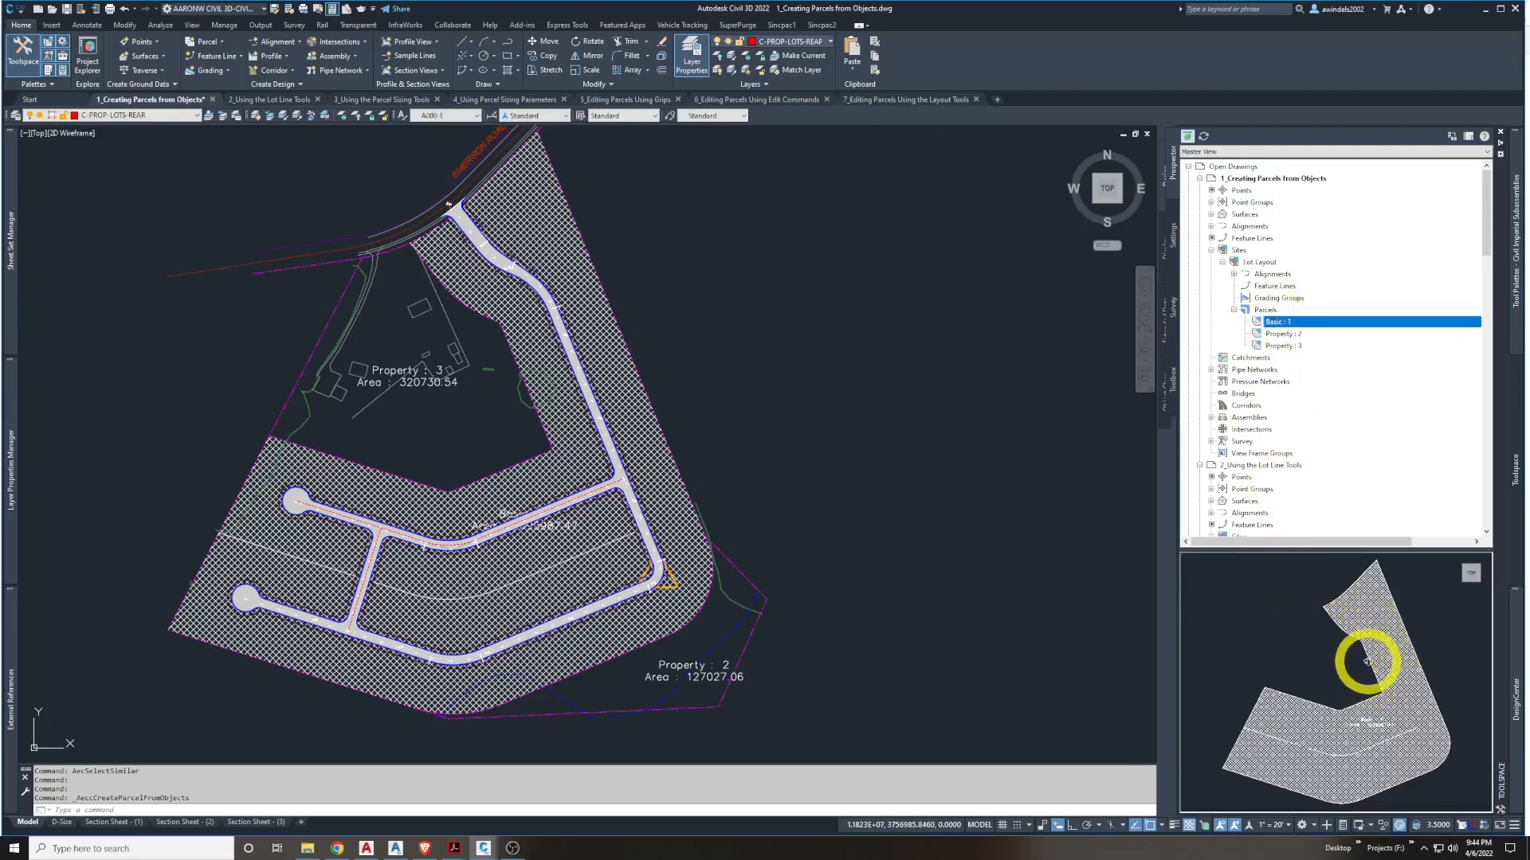
click(1284, 335)
click(1291, 347)
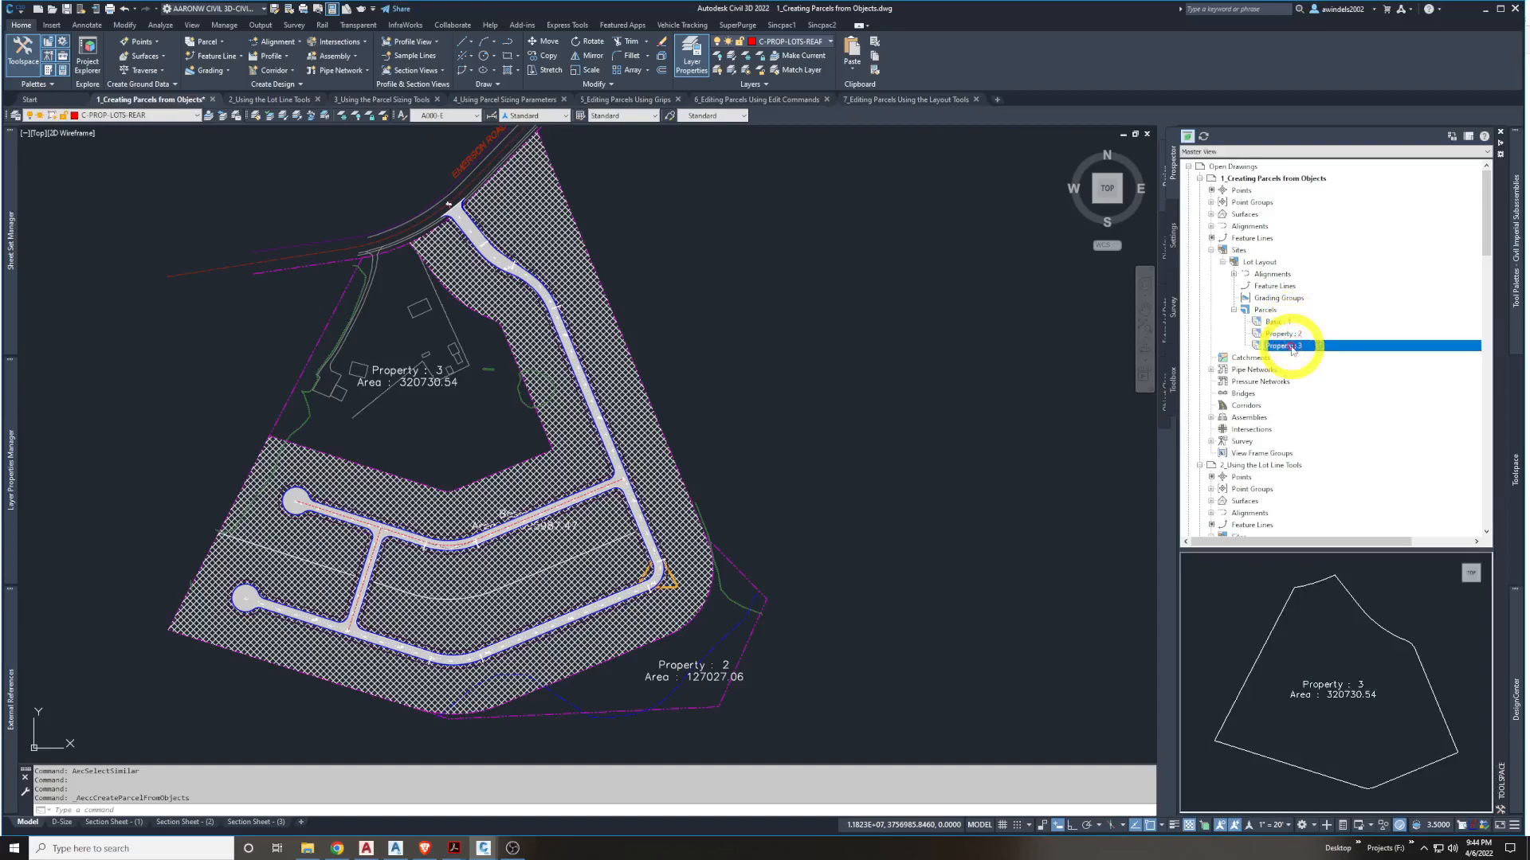
click(1273, 321)
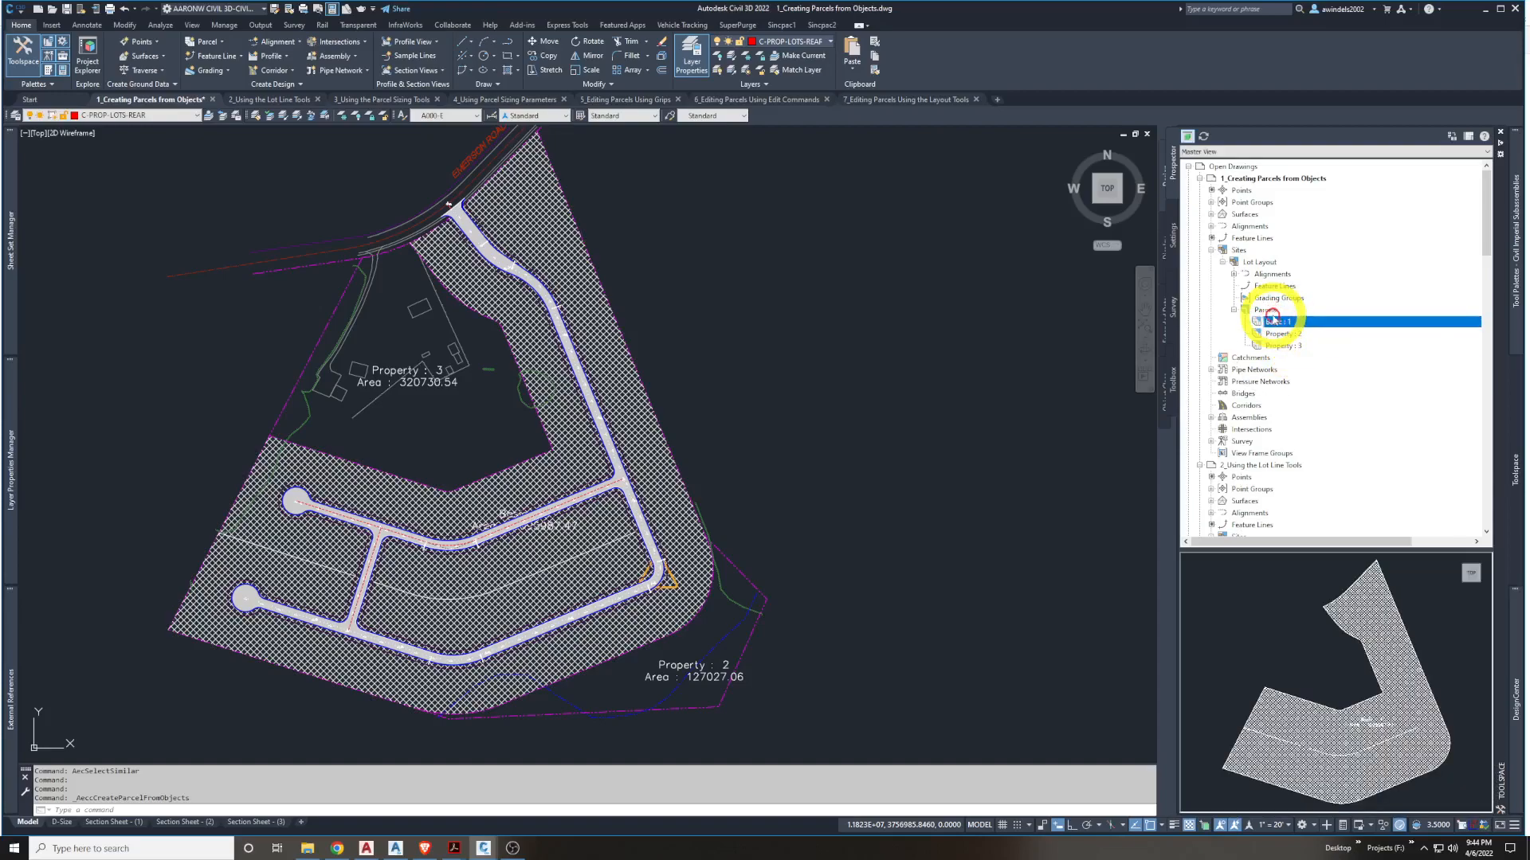
click(1267, 311)
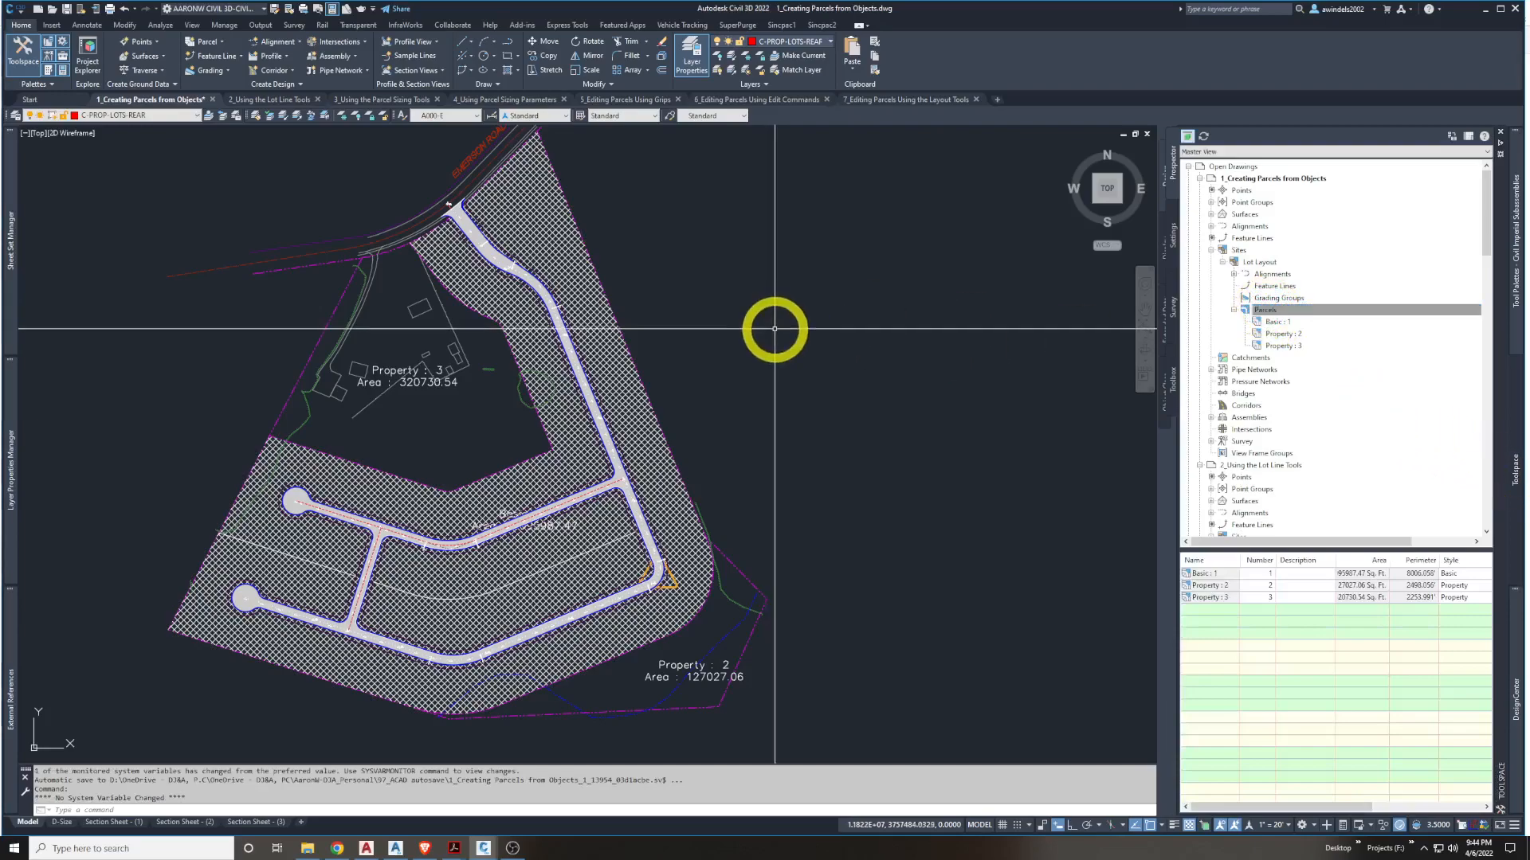
key(ctrl+1)
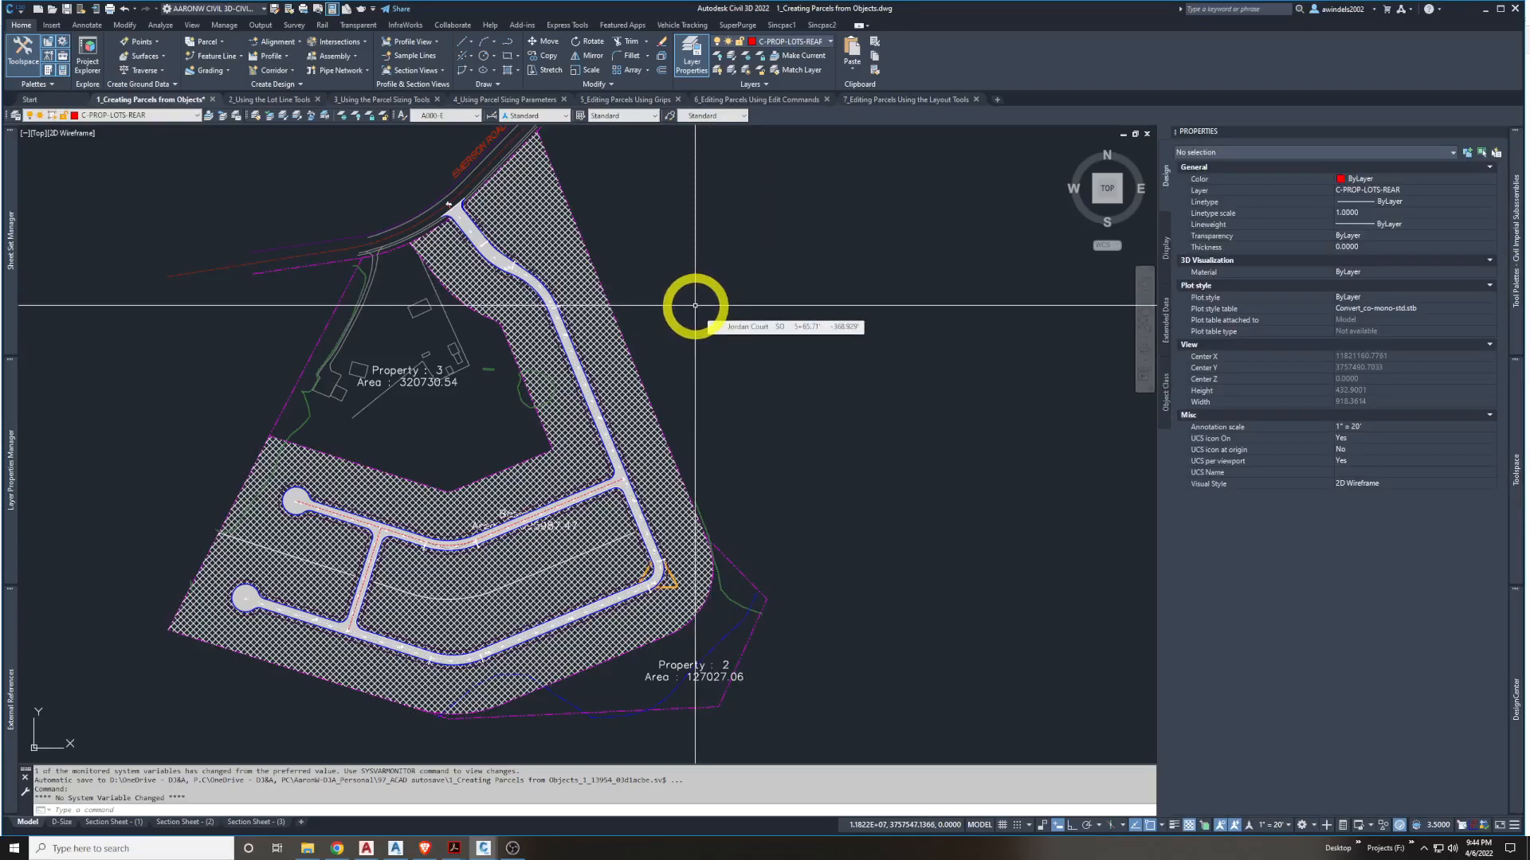
Select all the right-of-way polylines on layer C-RWAY using Select Similar from the one along Madison Lane
scroll(529, 522, up, 5)
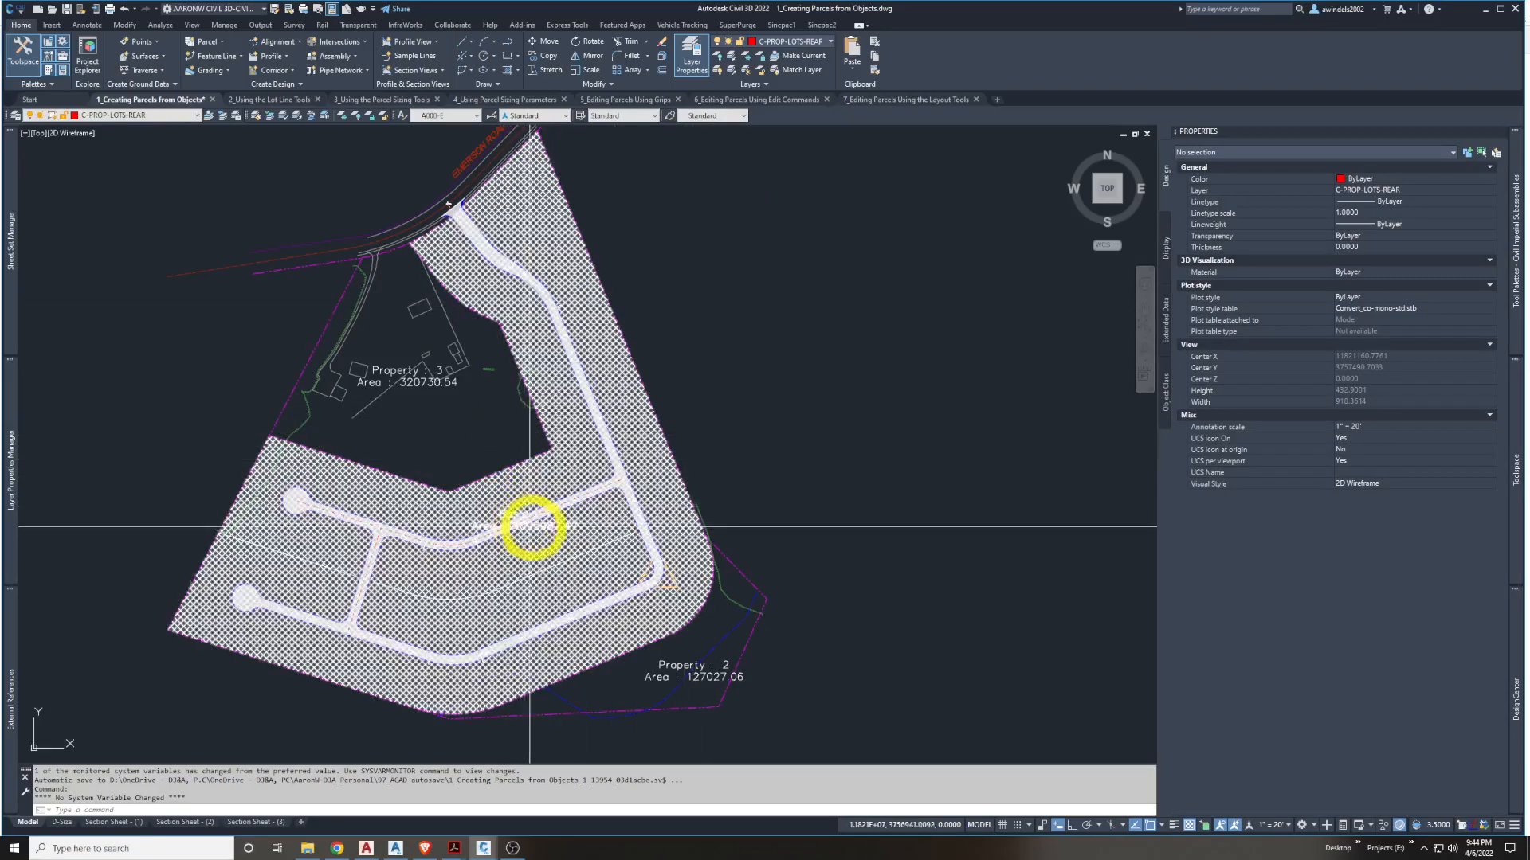
scroll(539, 519, up, 5)
click(631, 548)
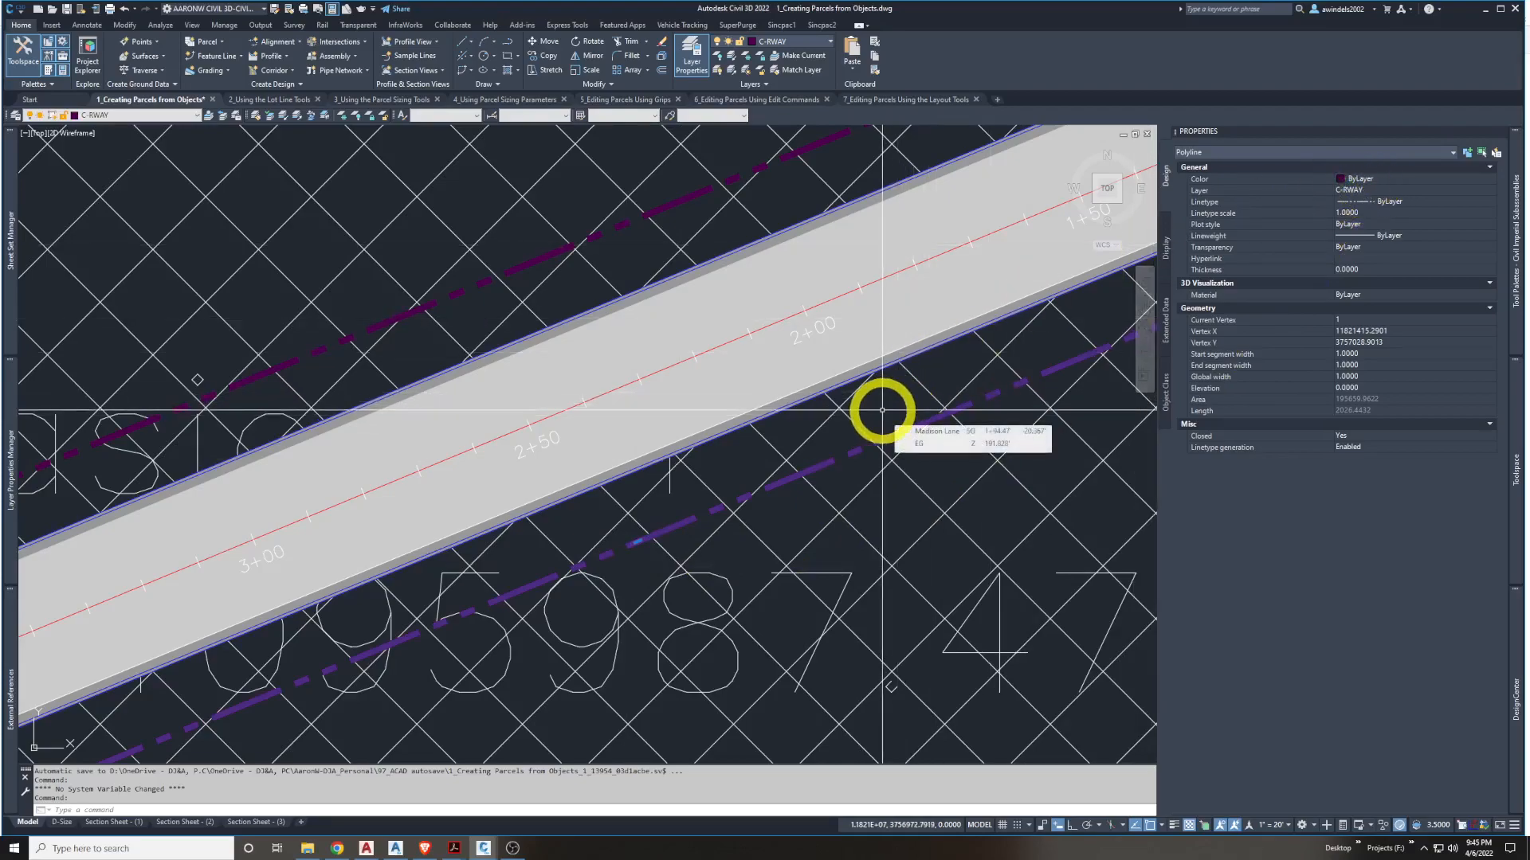
scroll(881, 409, down, 8)
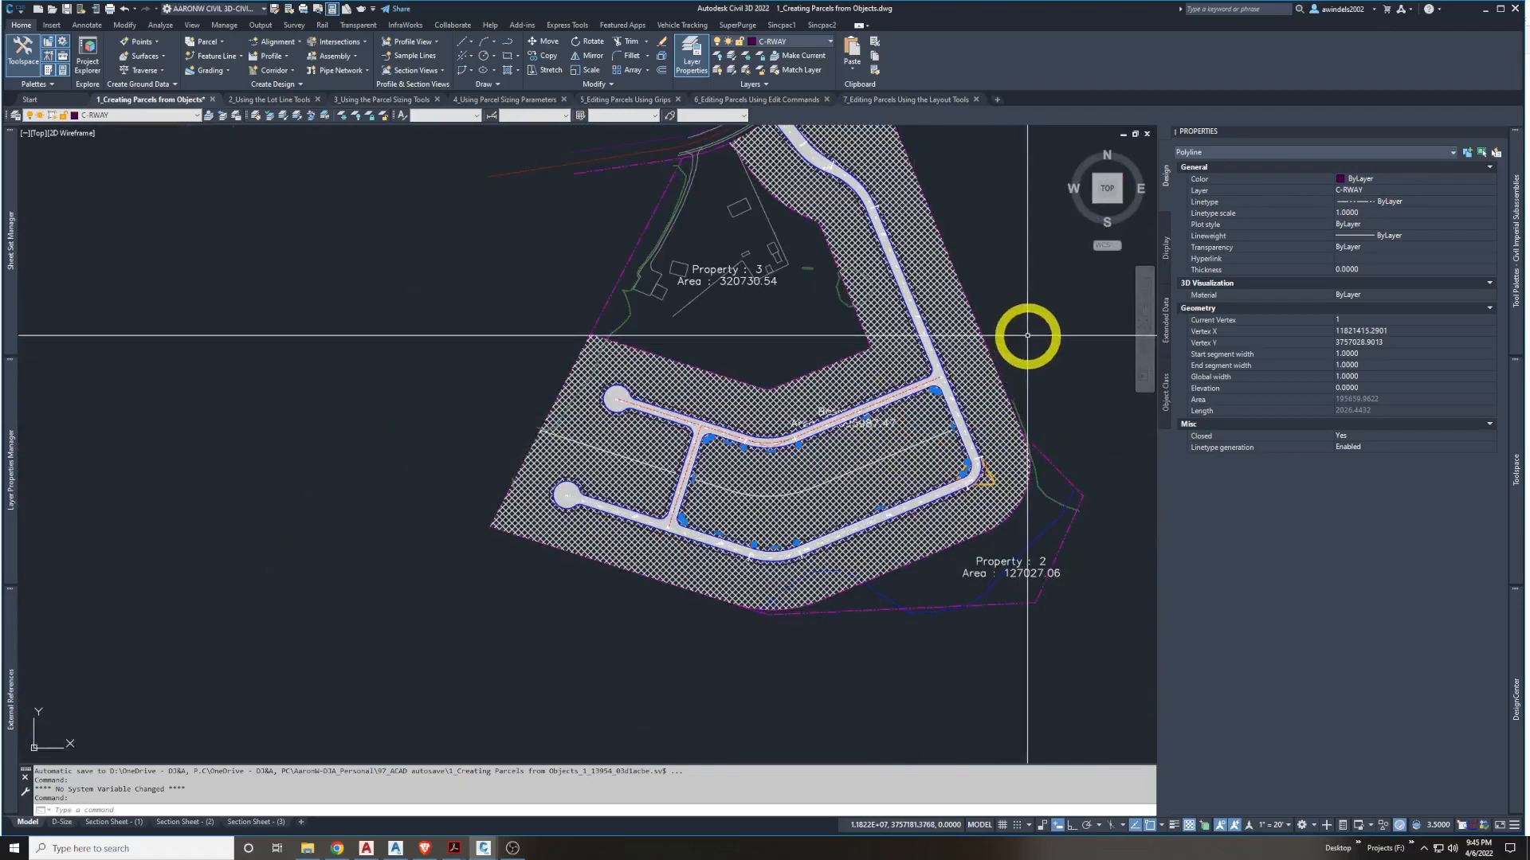
right_click(1026, 343)
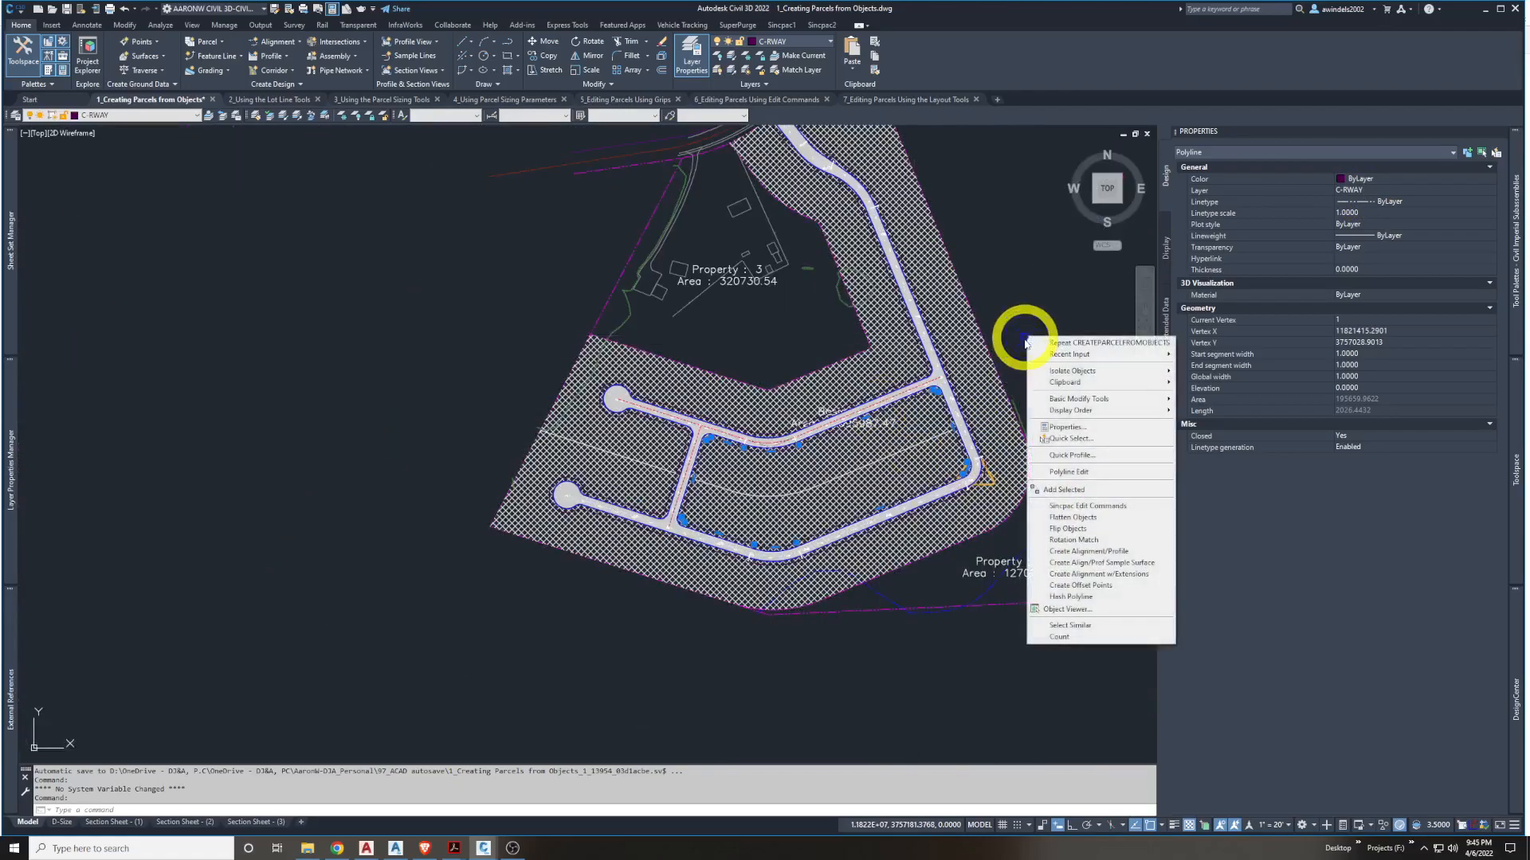
click(1123, 627)
mouse_move(1123, 626)
middle_down()
mouse_move(1097, 608)
mouse_move(947, 660)
middle_up()
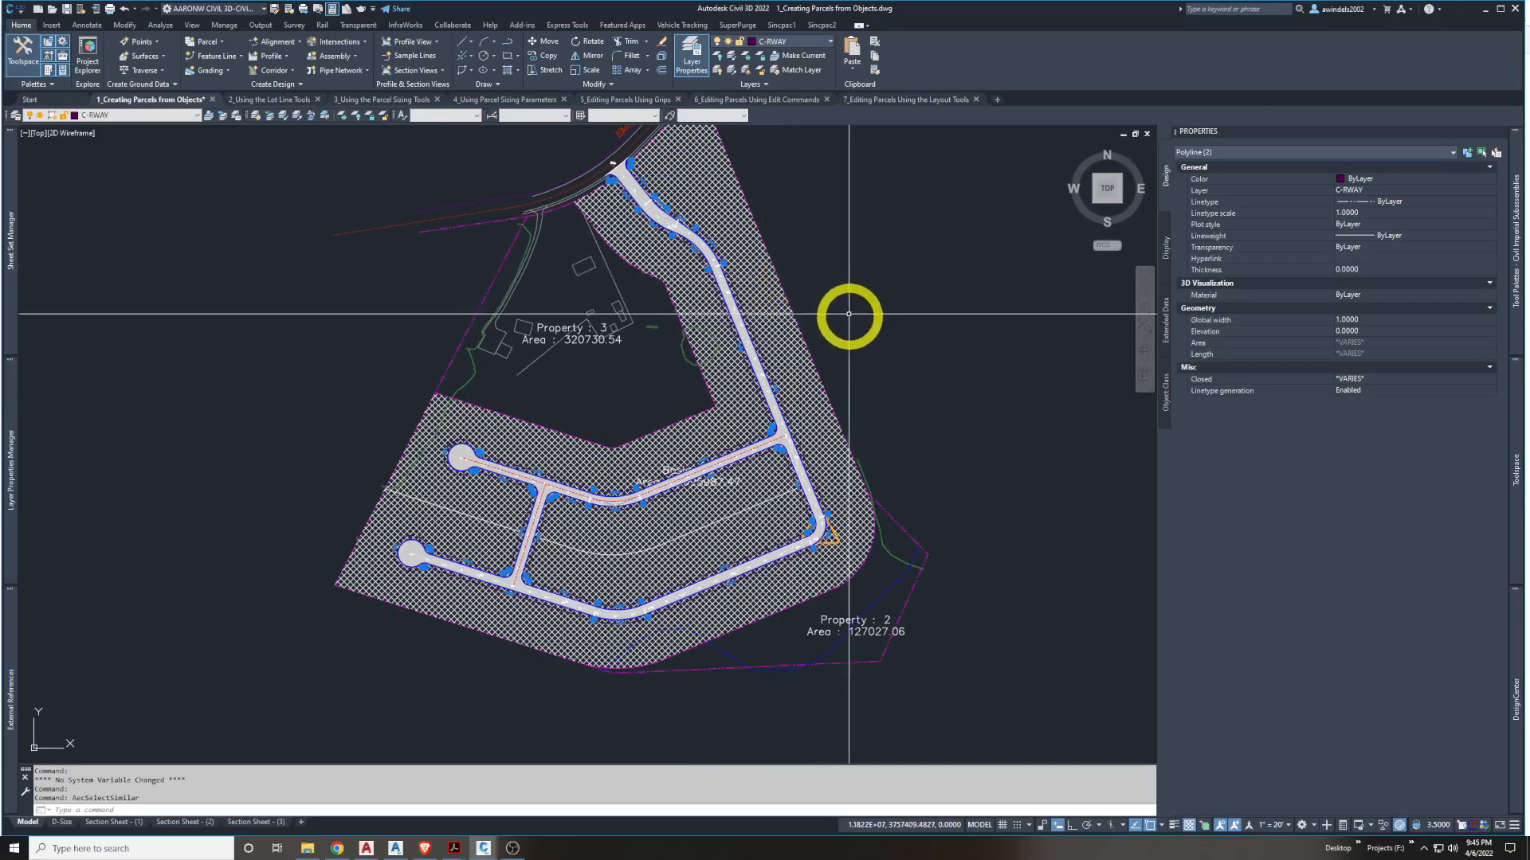
Switch to the browser to view the lots and streets on the Missoula County property map, and return to Civil 3D
click(422, 848)
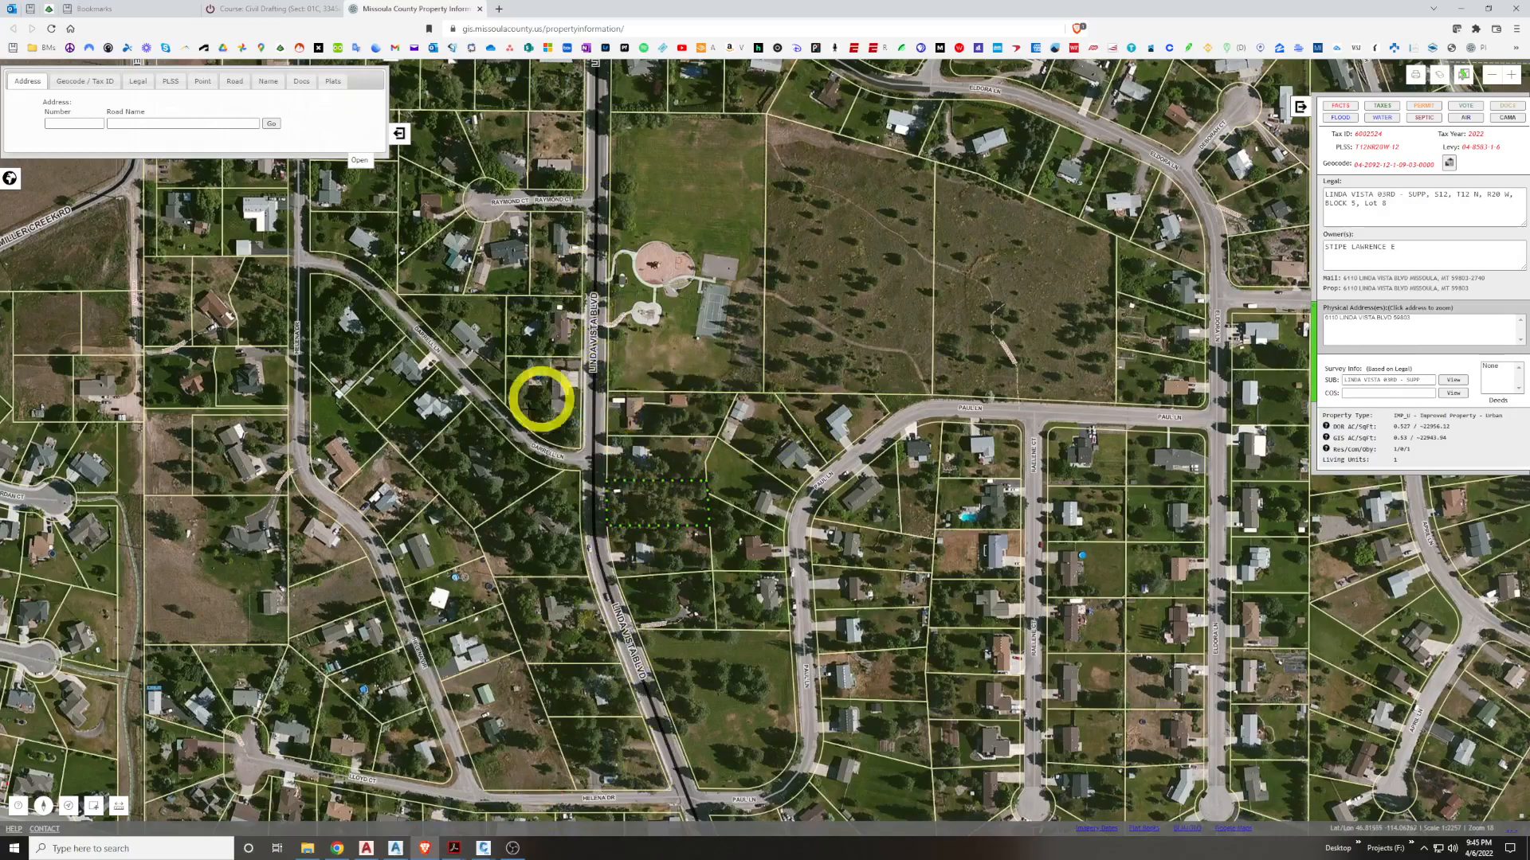
click(1461, 8)
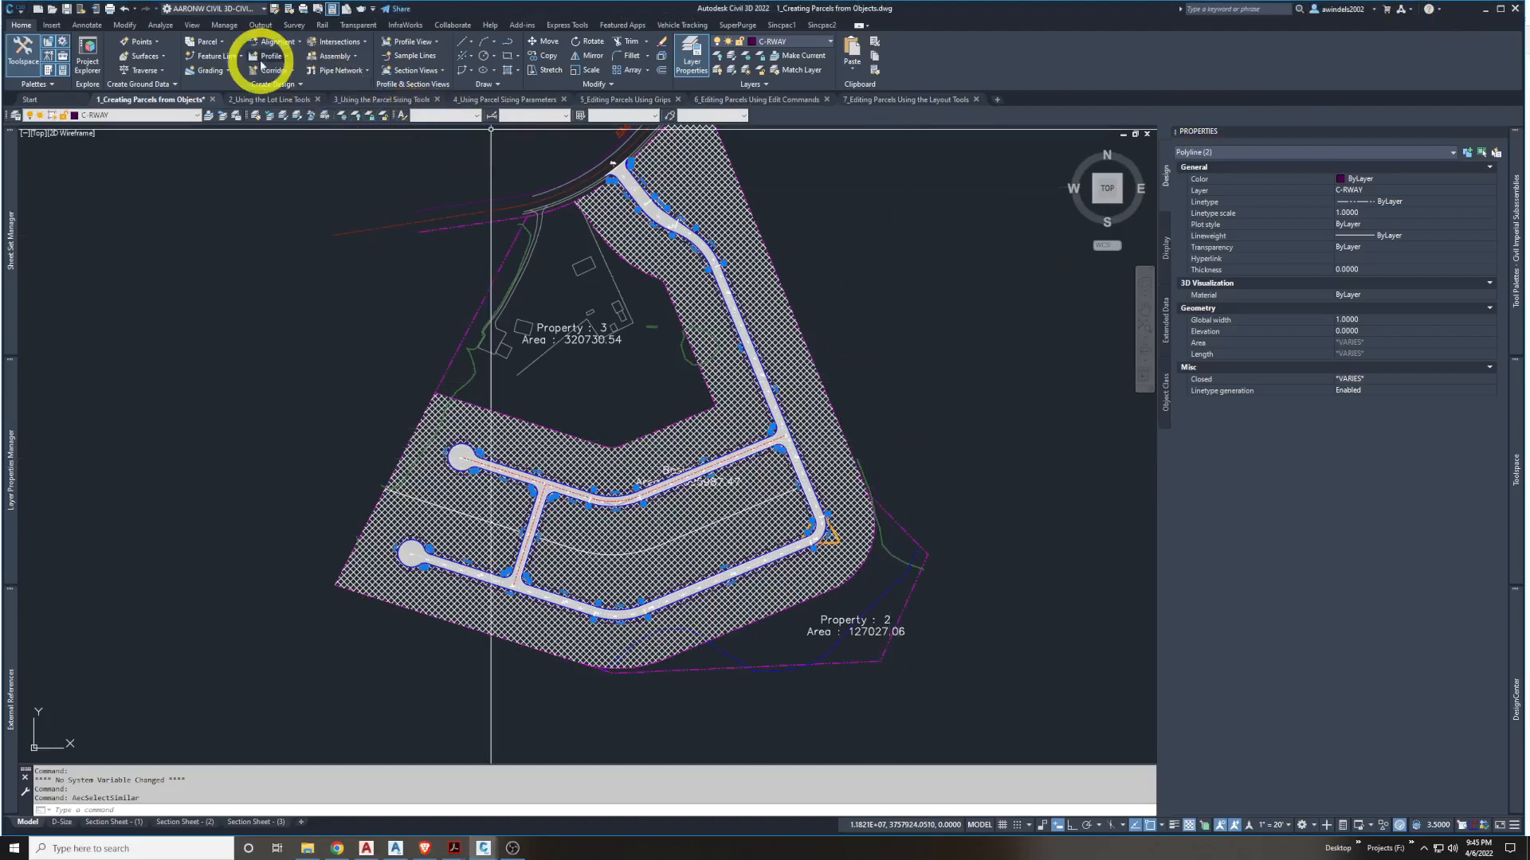
Create parcels from the selected right-of-way polylines in the Lot Layout site, using the Property parcel style and erasing the existing entities
click(212, 43)
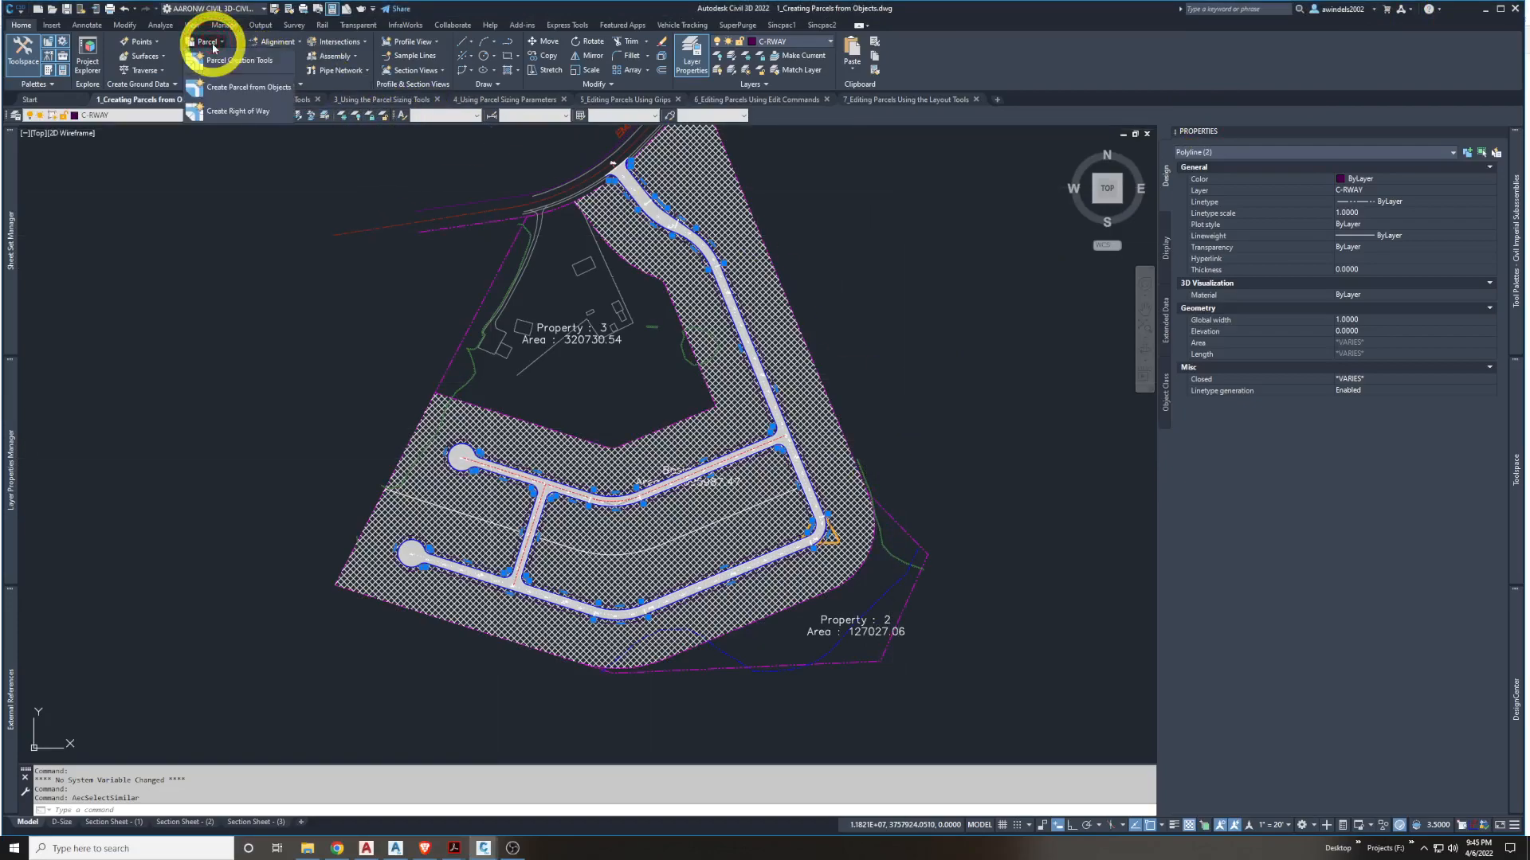
click(245, 86)
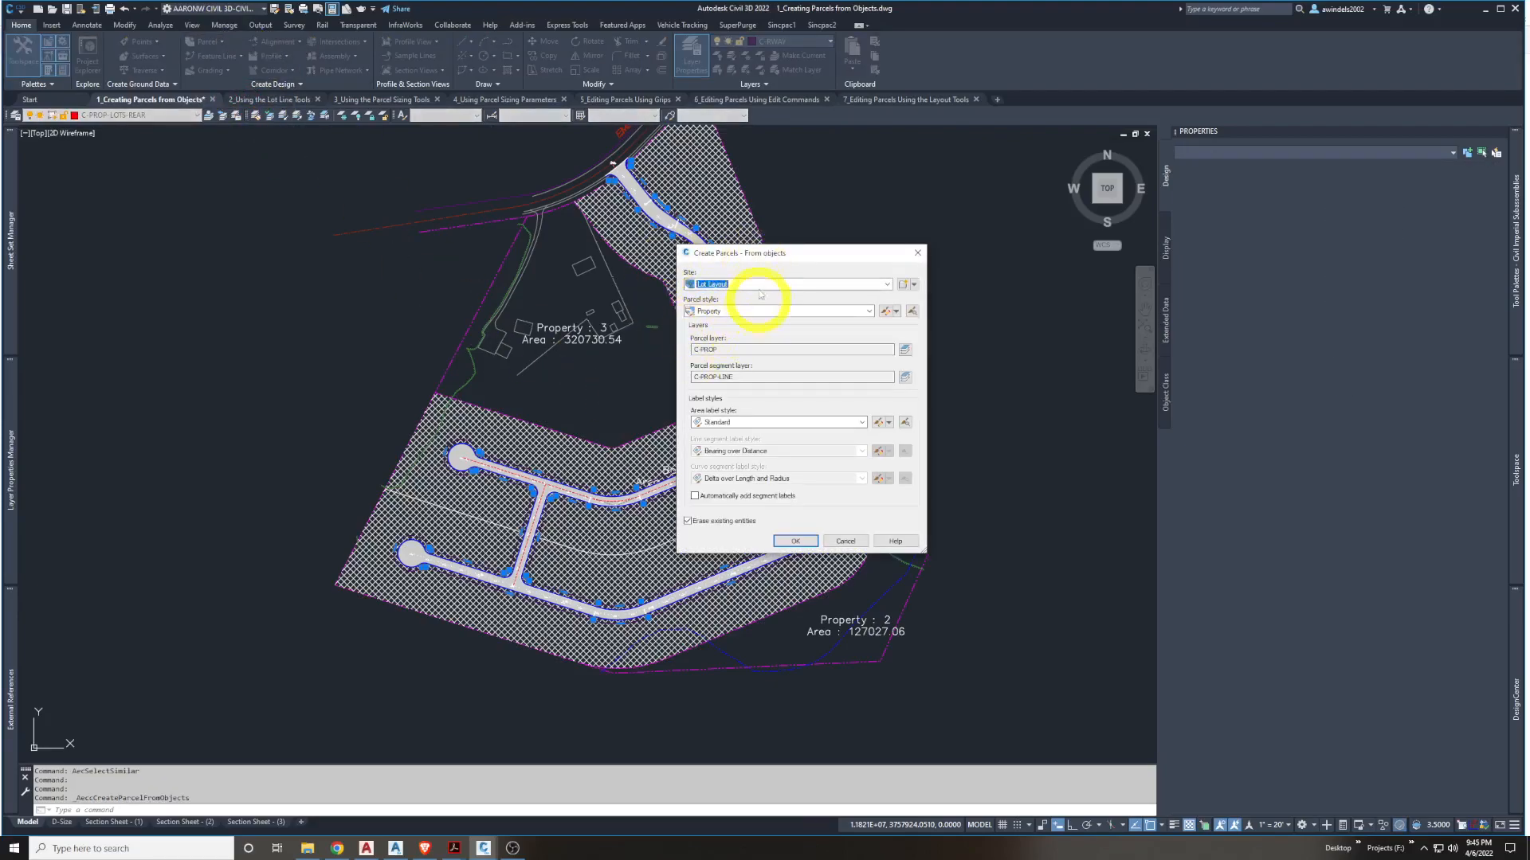
drag(771, 253, 761, 252)
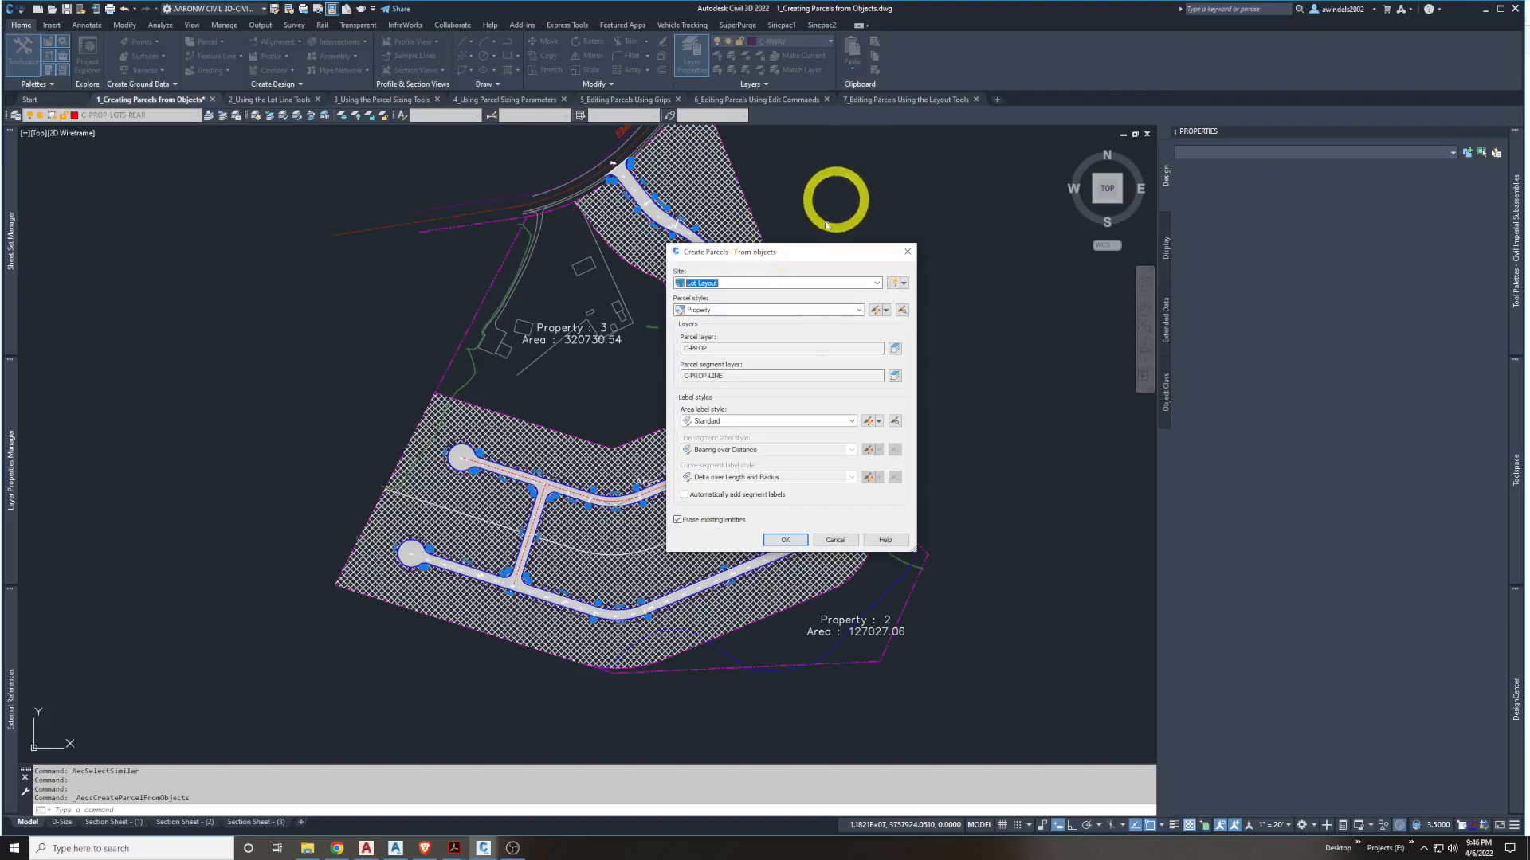
click(766, 310)
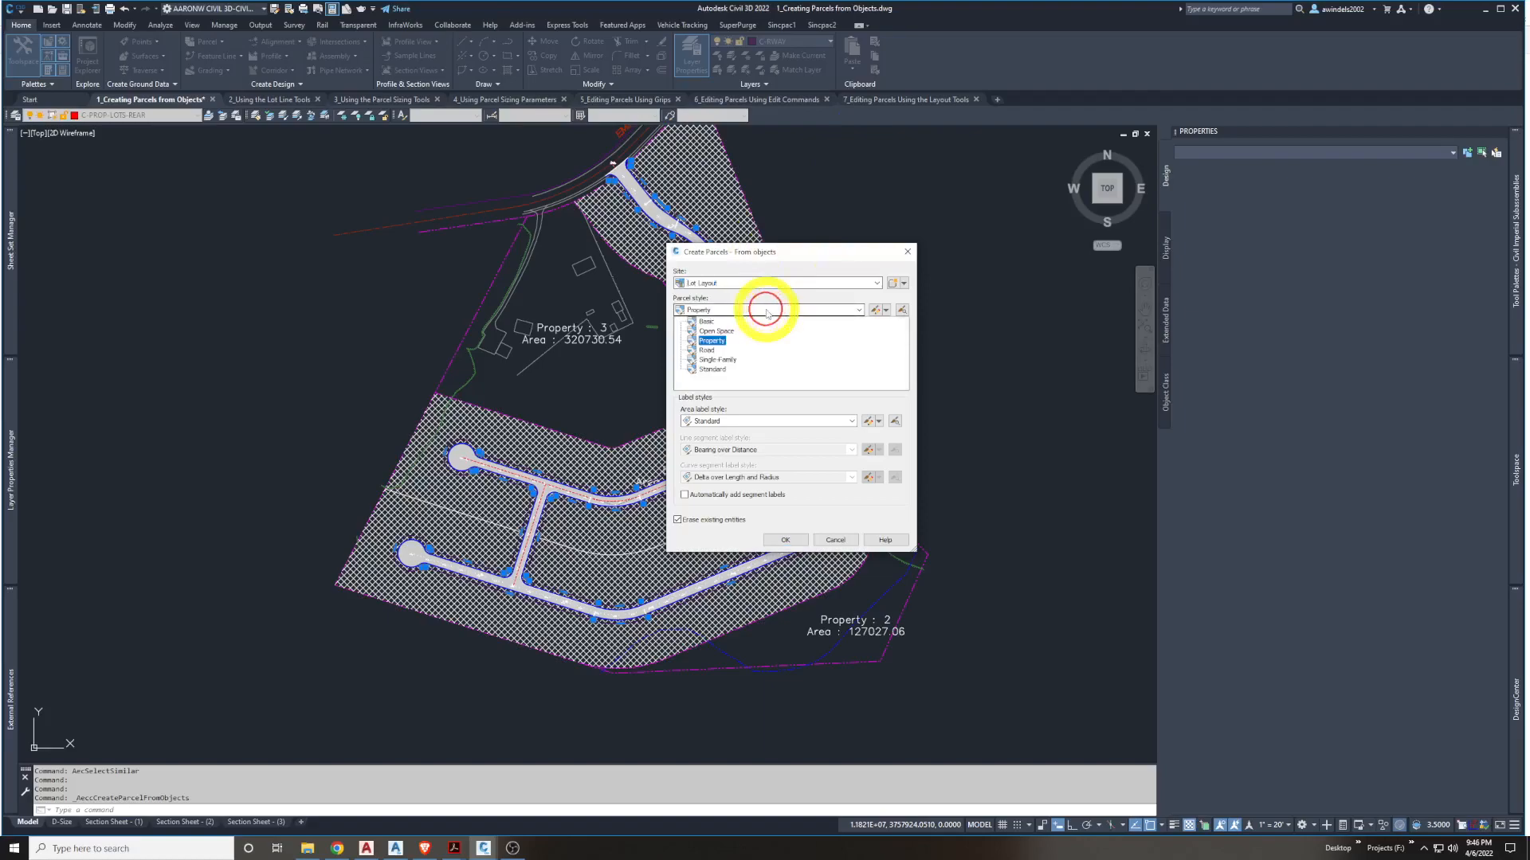
click(713, 341)
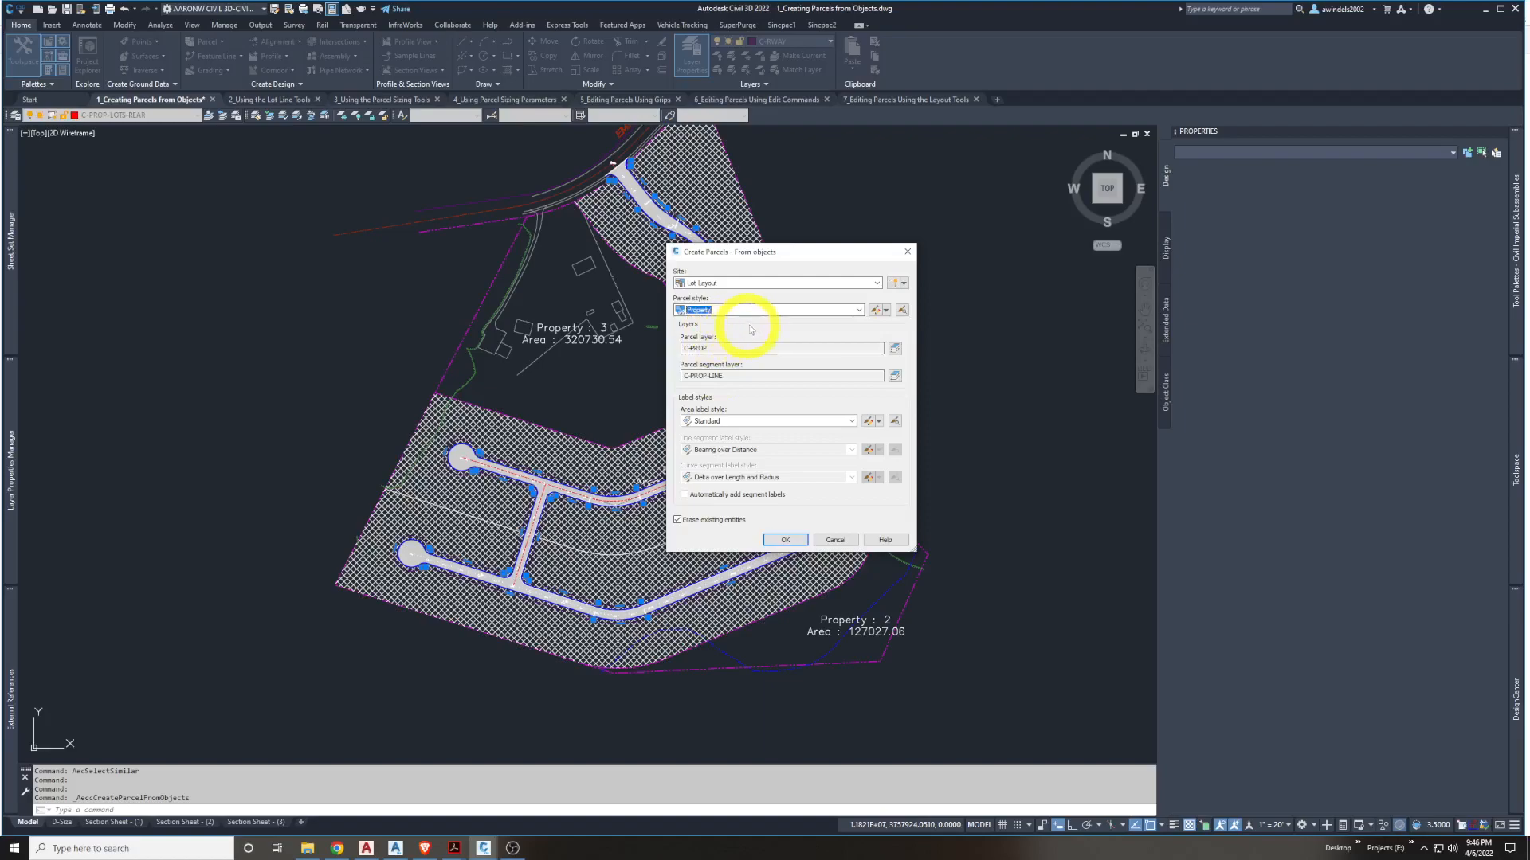
click(786, 540)
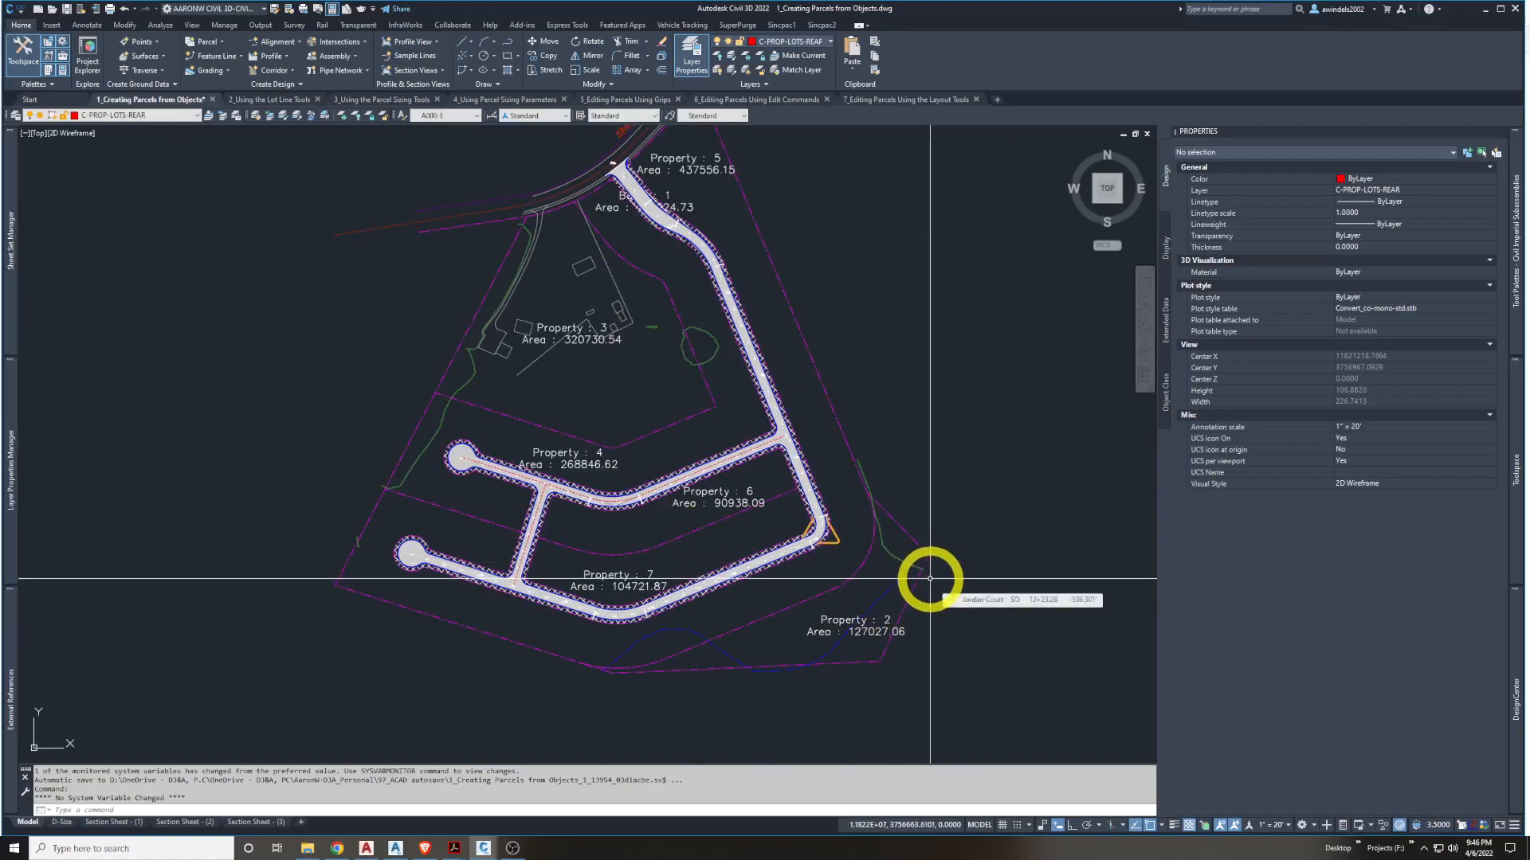
Refresh the Parcels collection under the Lot Layout site in Prospector and pick Property : 2 in the parcel list
click(1516, 470)
click(1266, 310)
right_click(1269, 311)
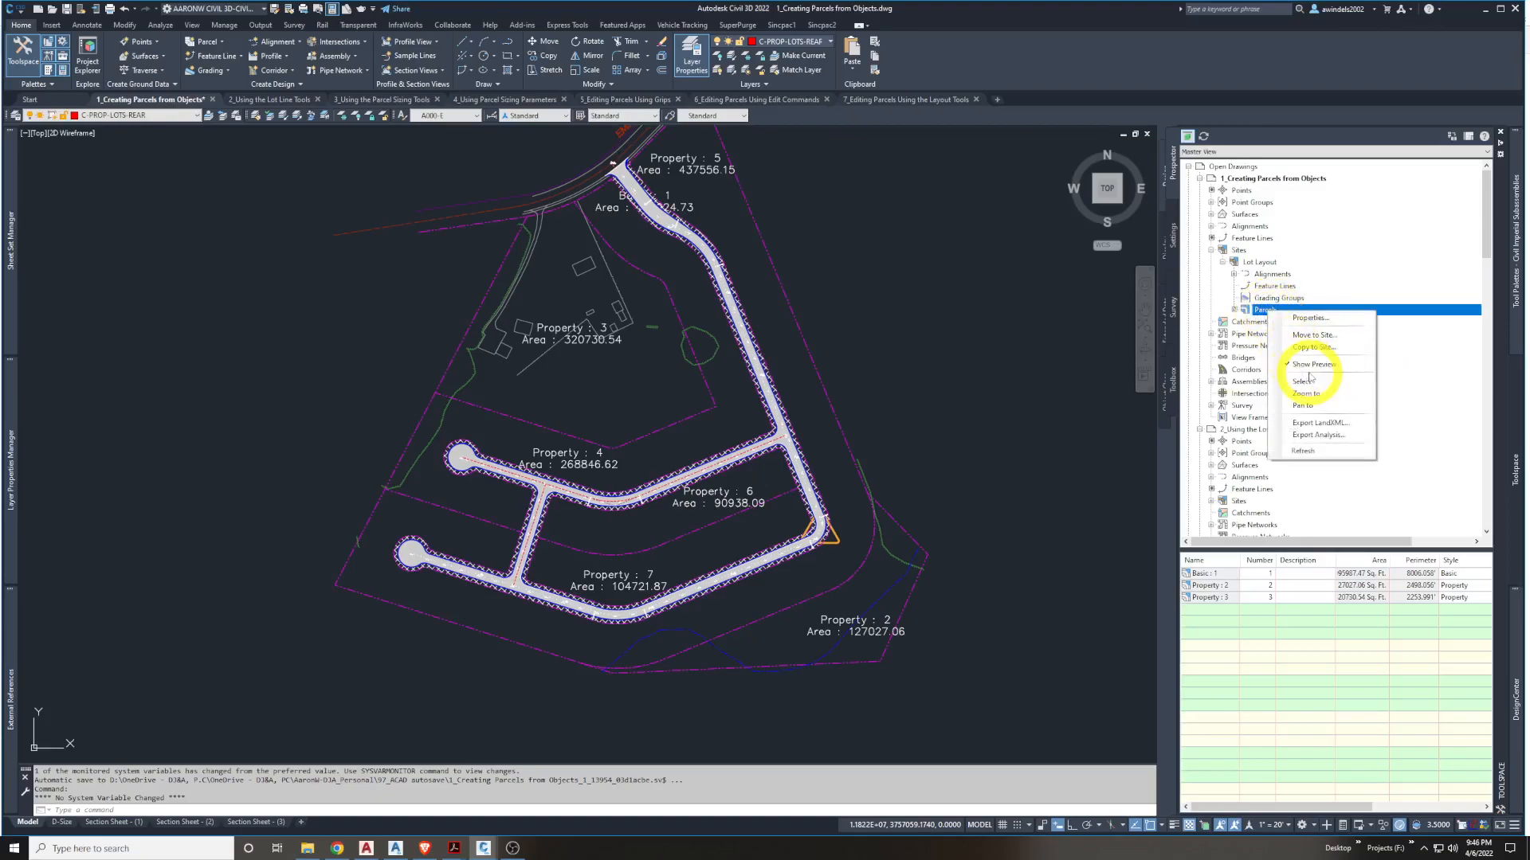
click(1315, 450)
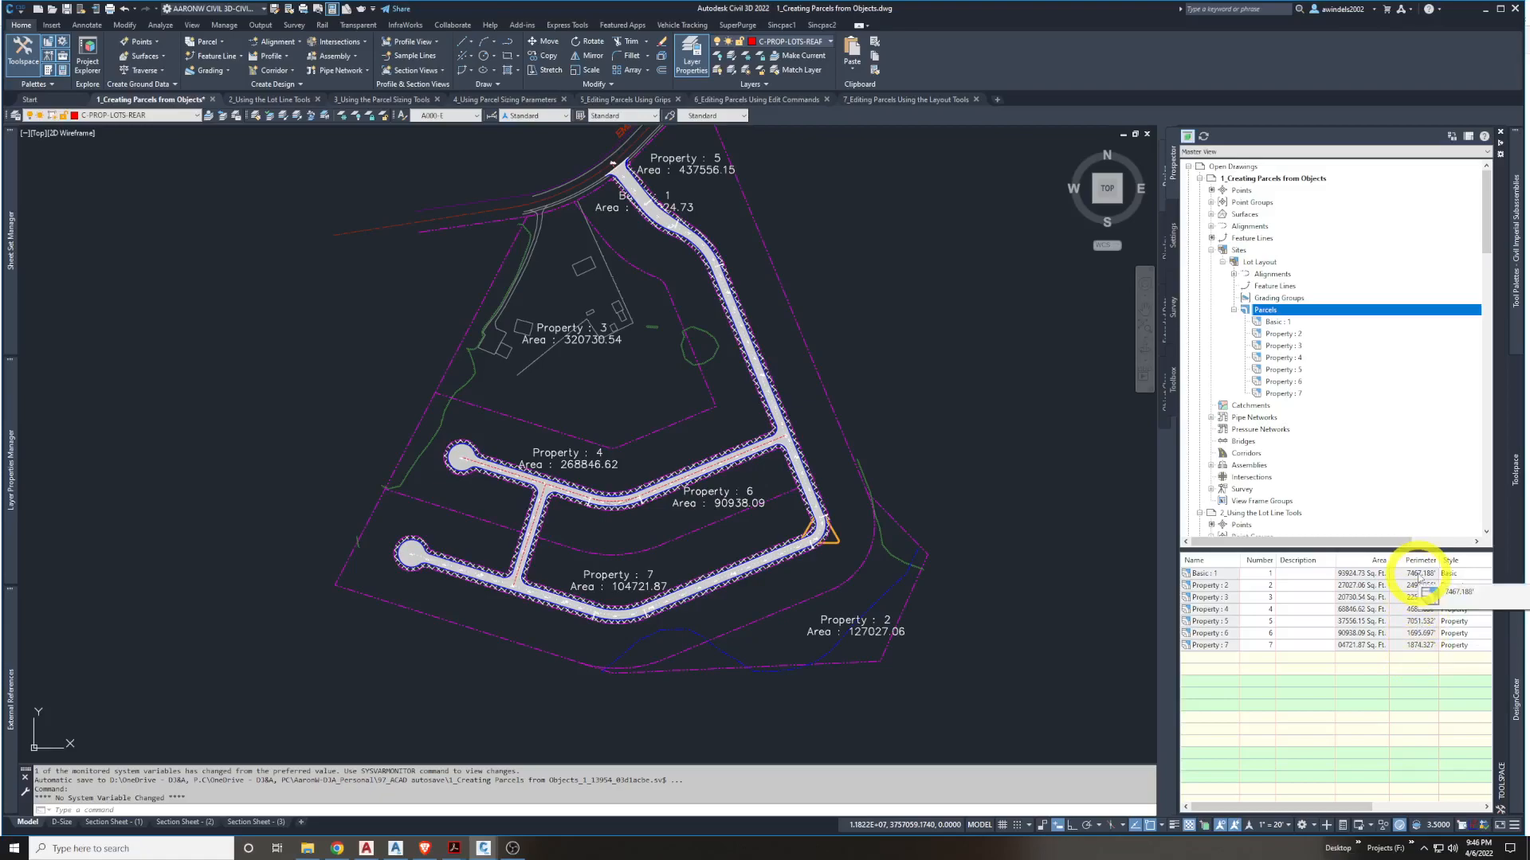
click(1275, 586)
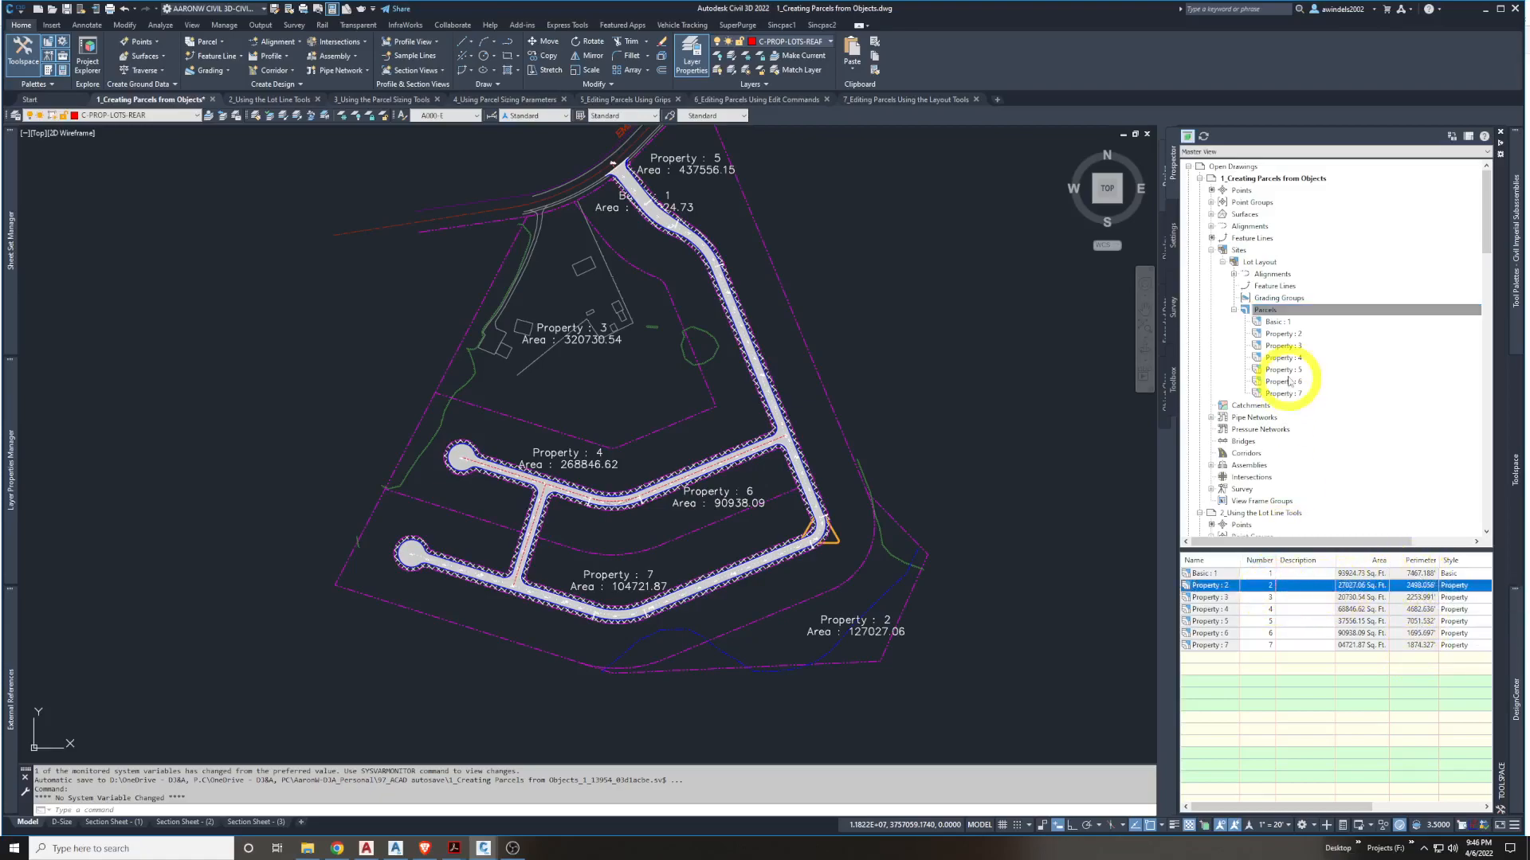
Preview the parcel shapes in Prospector one after another, from Basic : 1 through Property : 7
click(1275, 326)
key(Down)
key(Down)
key(Up)
key(Up)
key(Up)
key(Down)
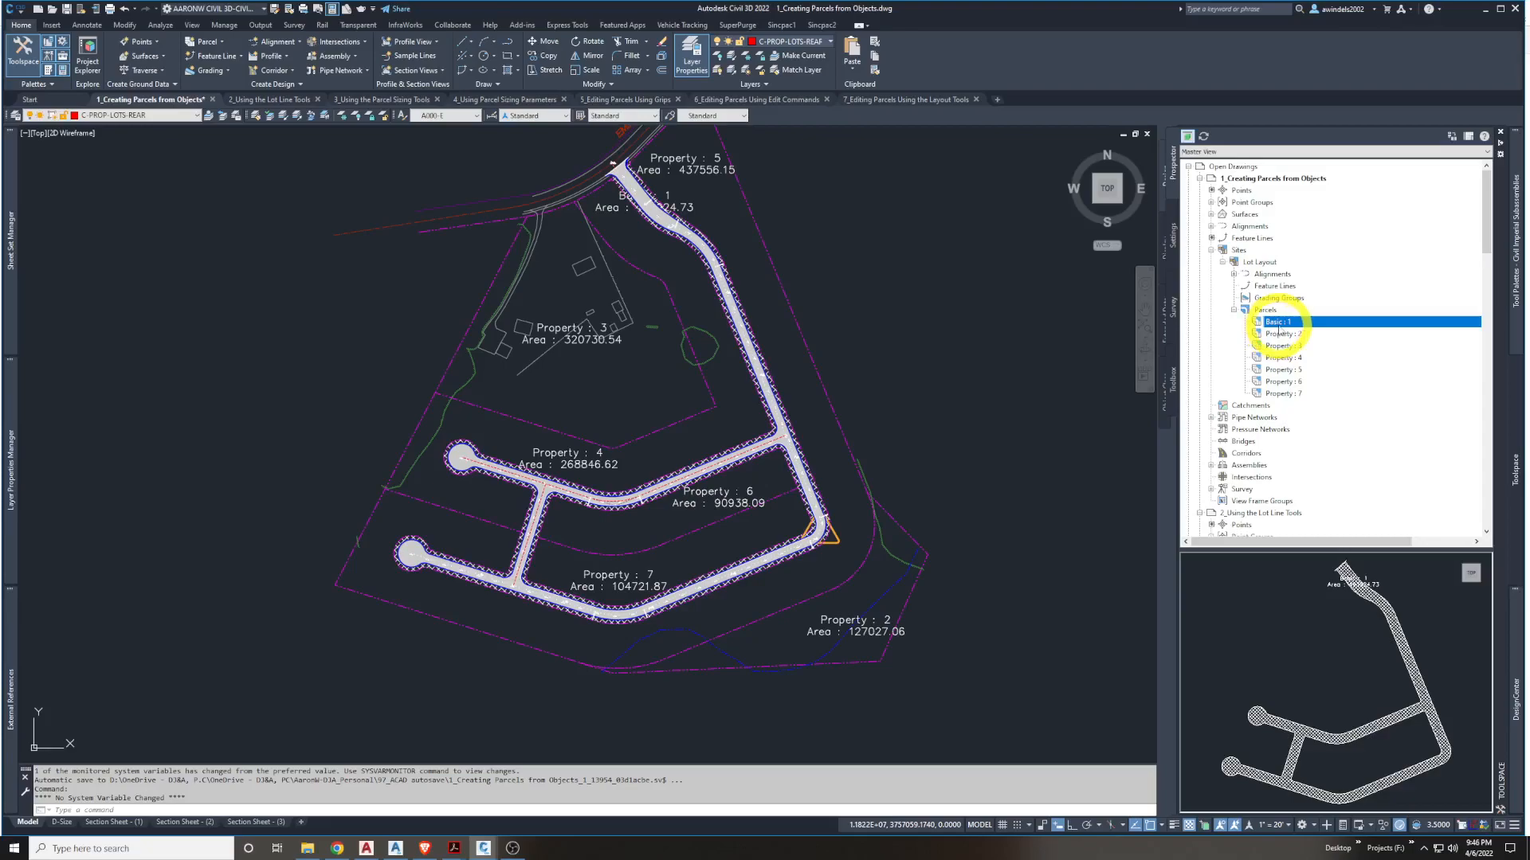
key(Down)
key(Down)
key(Down)
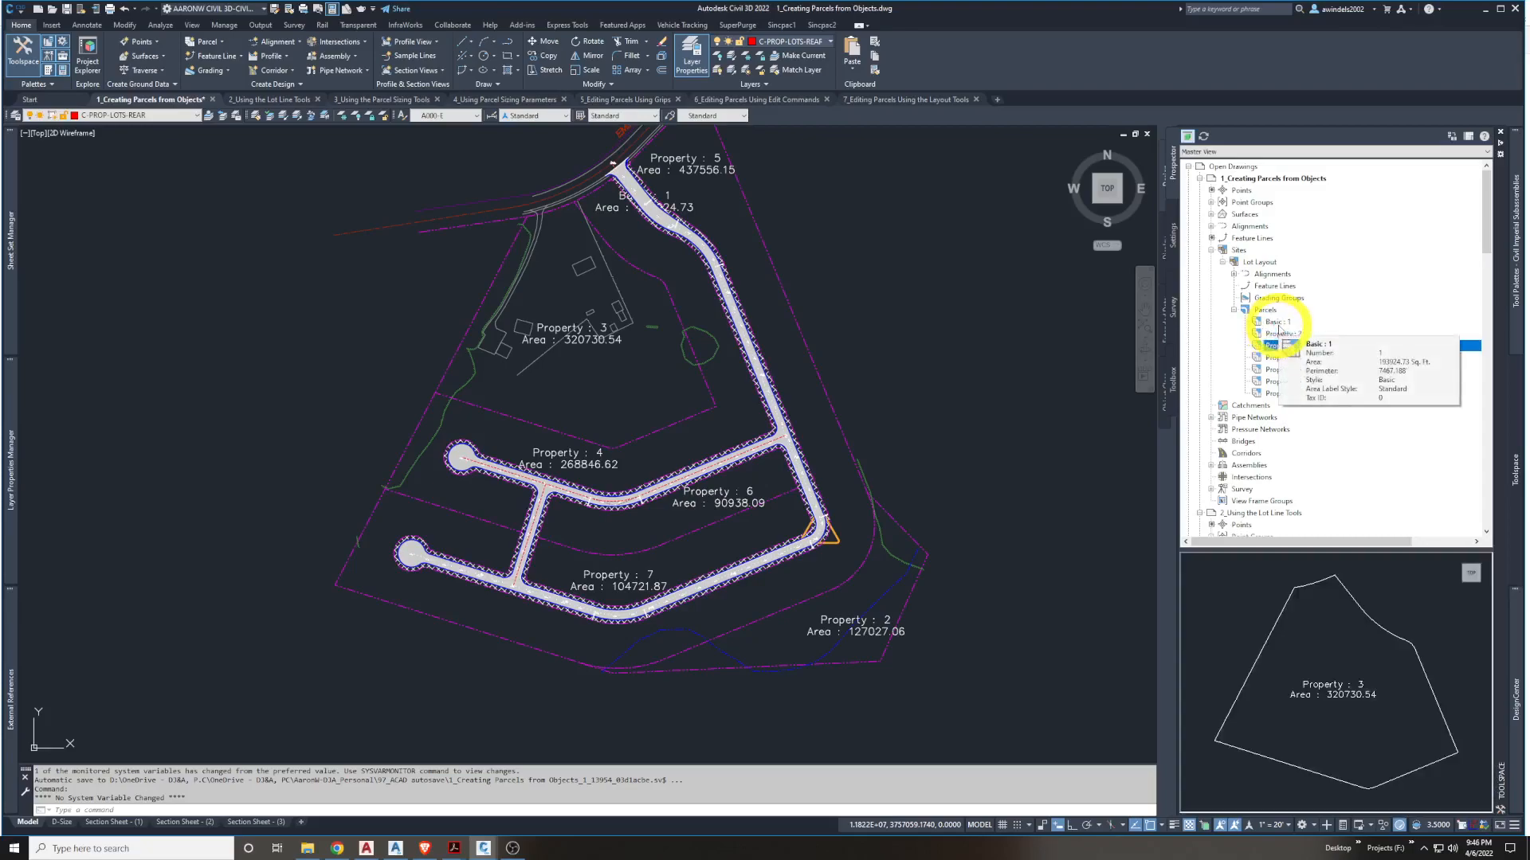
key(Down)
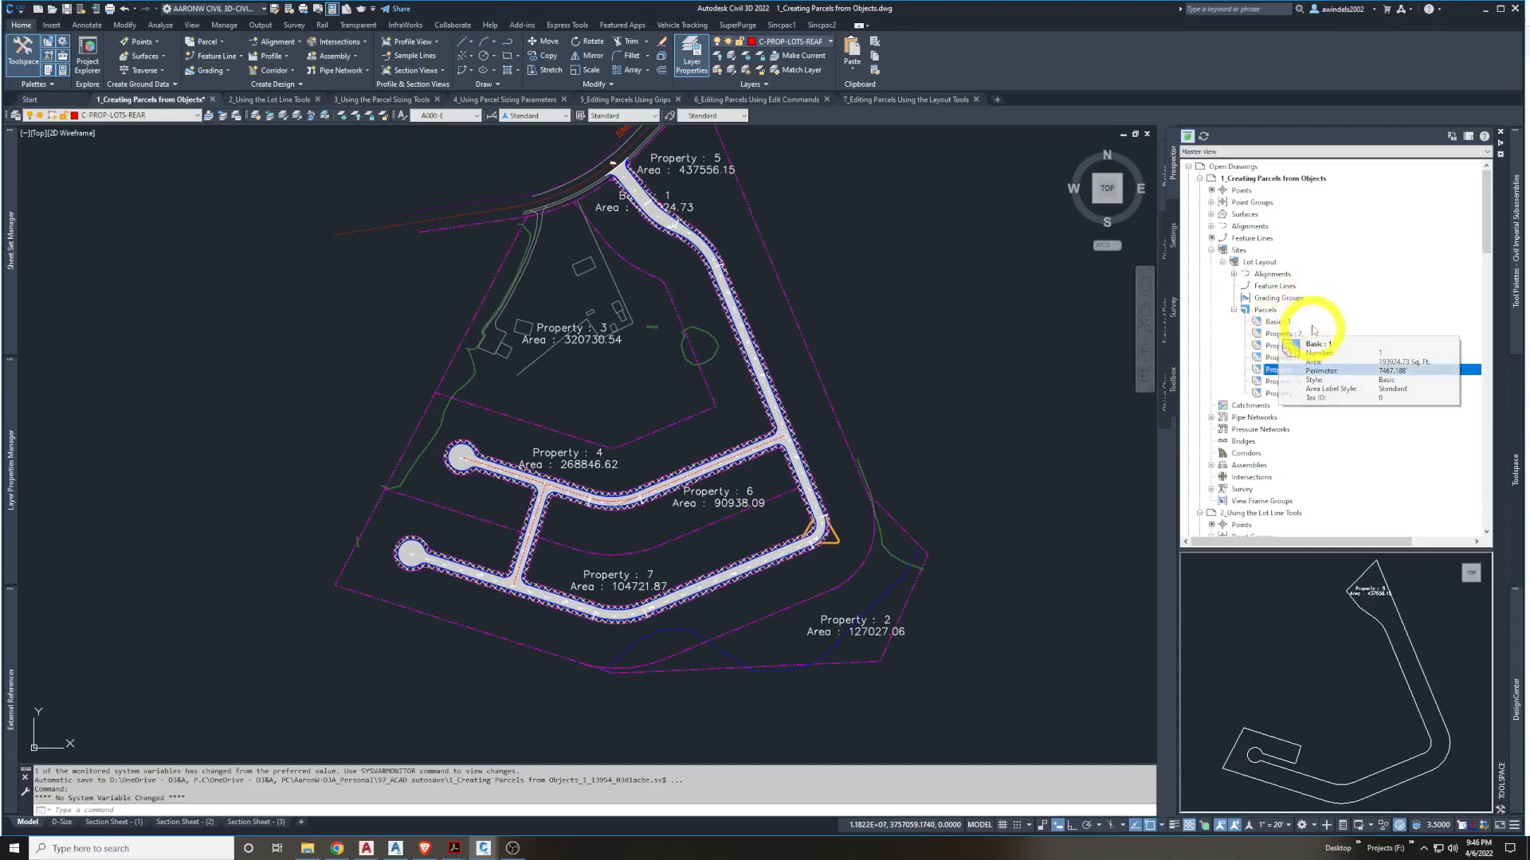
key(Down)
key(Down)
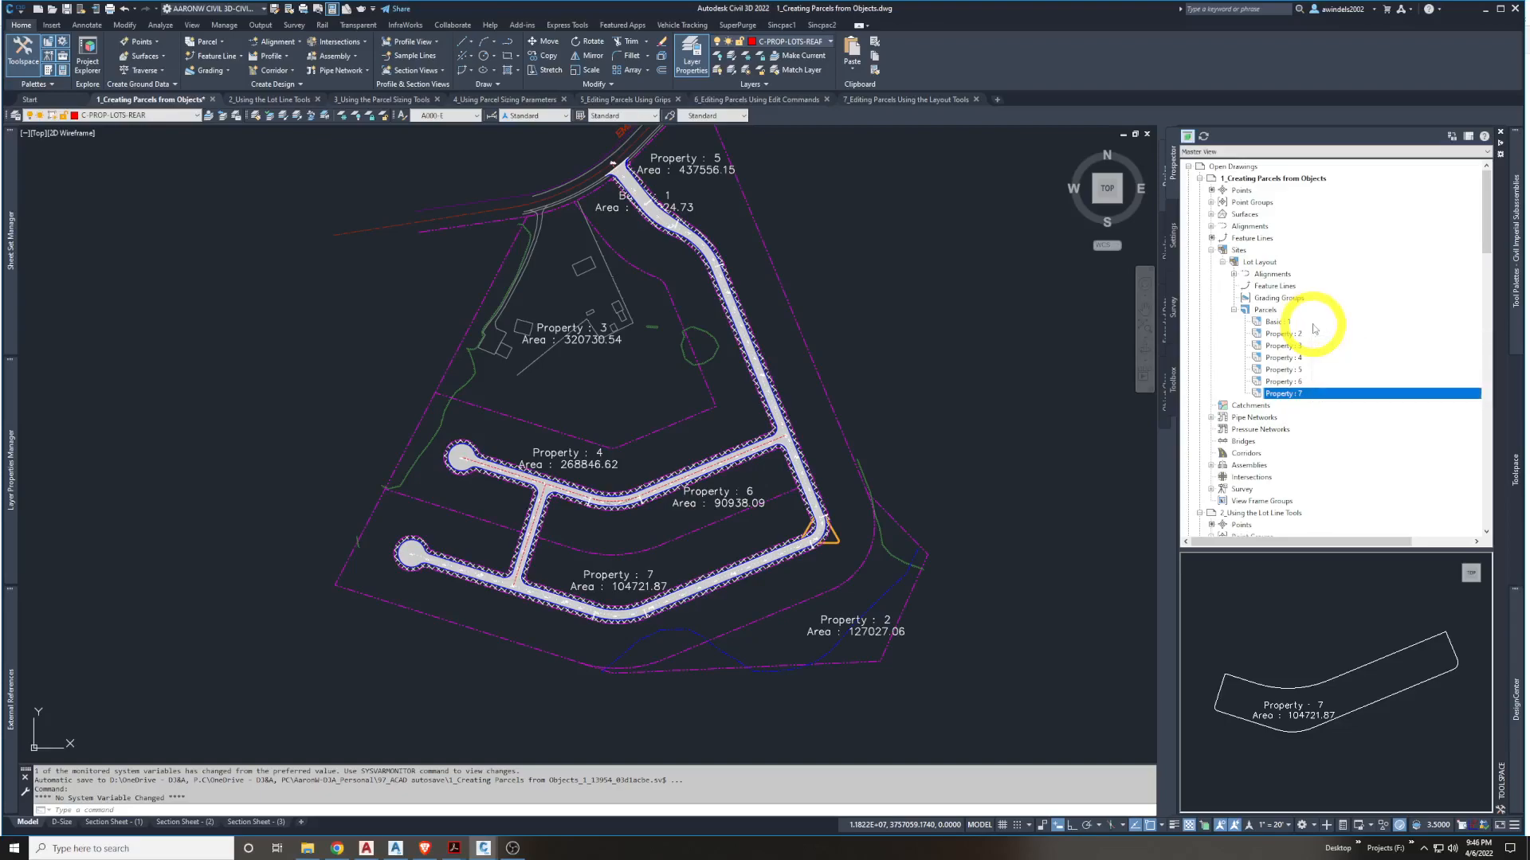
Preview the Property : 5 and Property : 6 parcels again in Prospector, and return to the drawing
mouse_move(1314, 328)
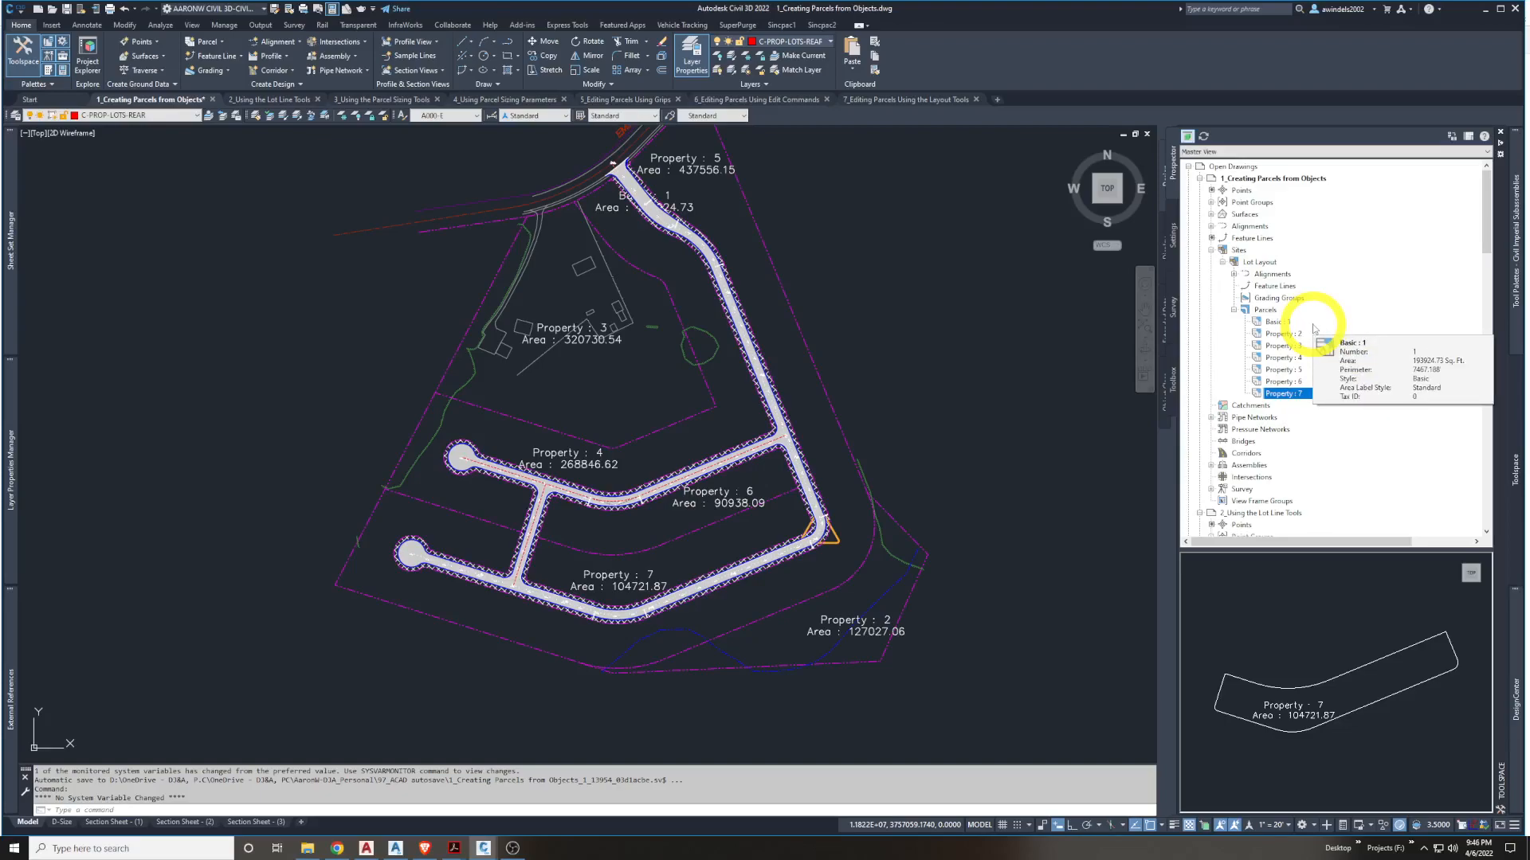
key(Up)
key(Up)
key(Up)
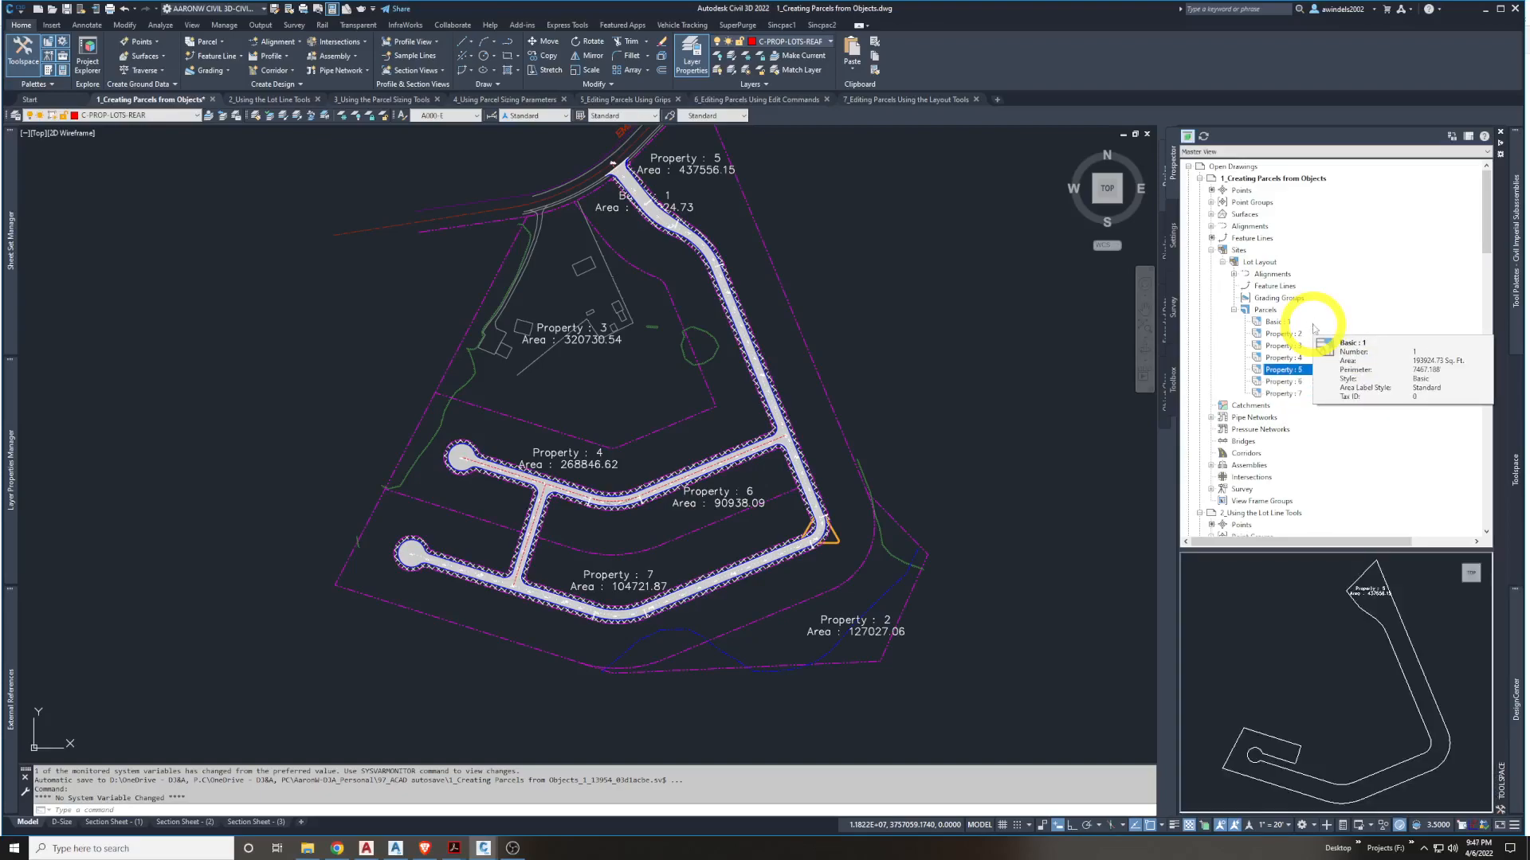
key(Down)
key(Down)
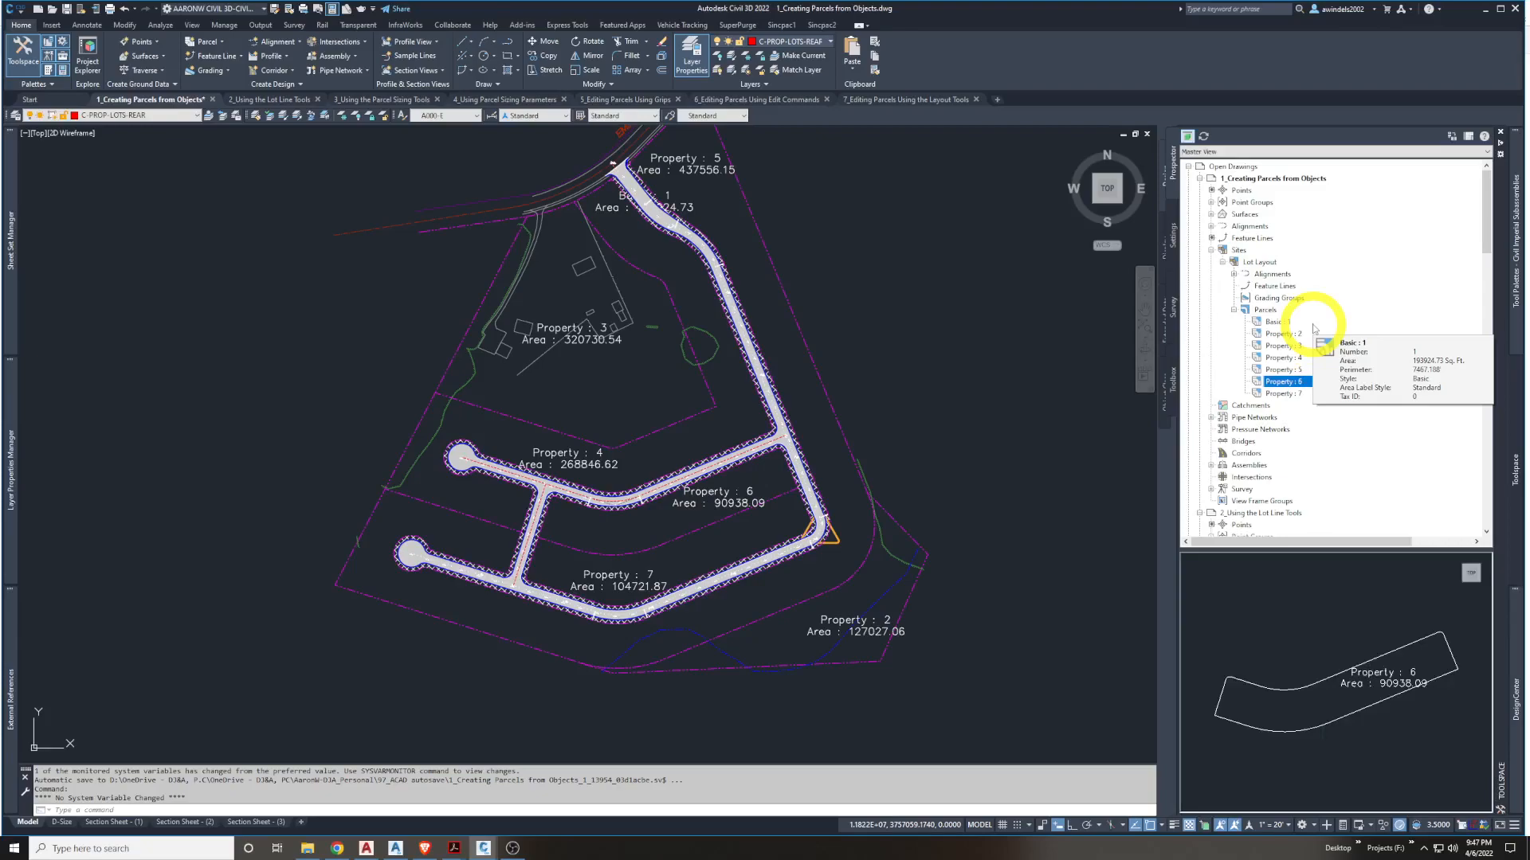
key(Escape)
key(Escape)
key(Escape)
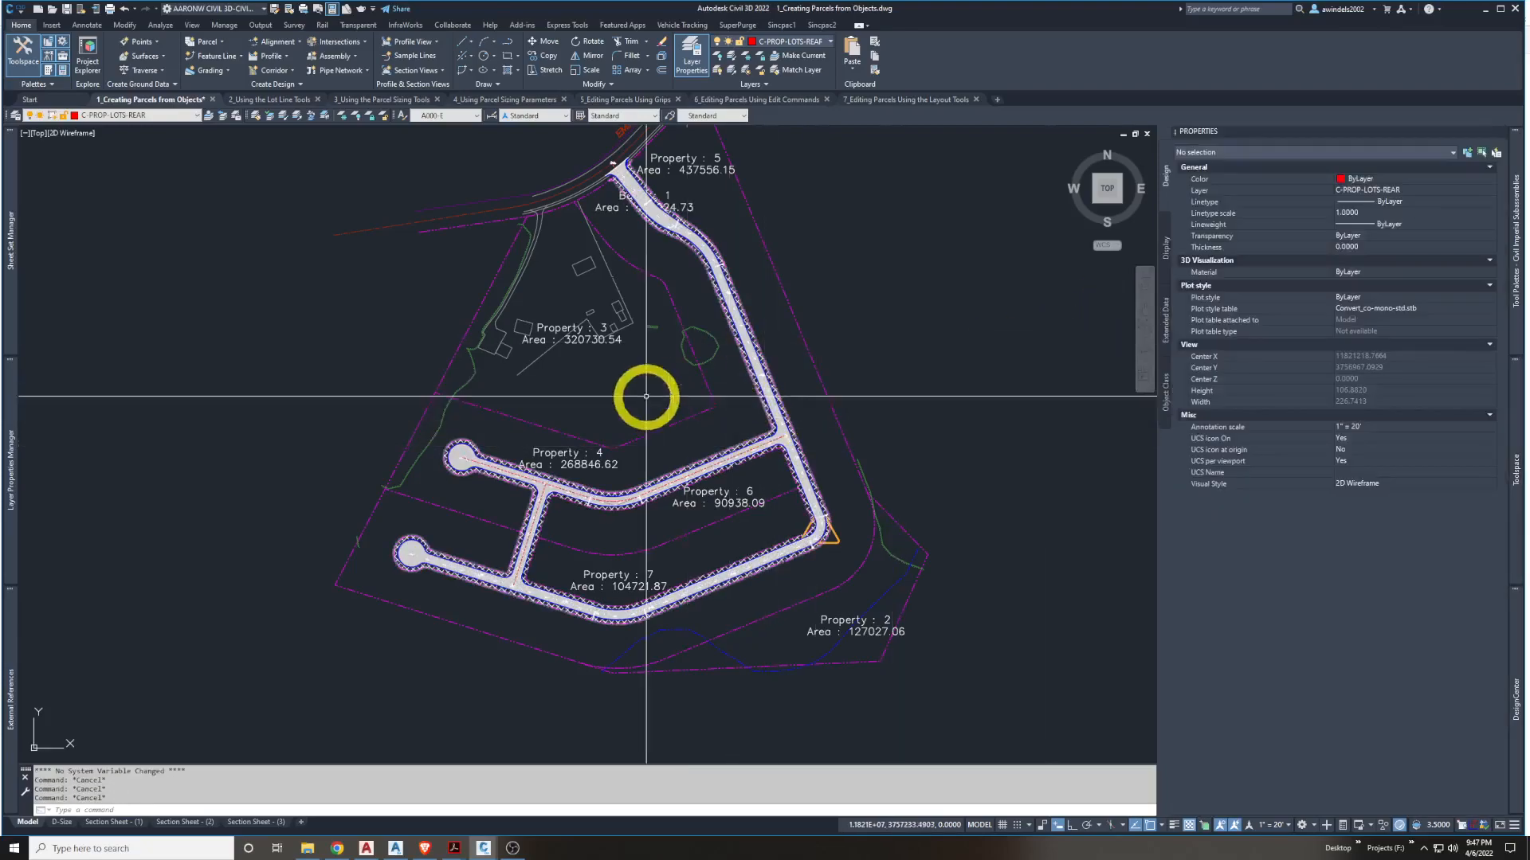
Switch to the Civil 3D Essentials textbook PDF and read on to the Parcel Terminology section of Creating Parcels by Layout
mouse_move(454, 847)
click(478, 791)
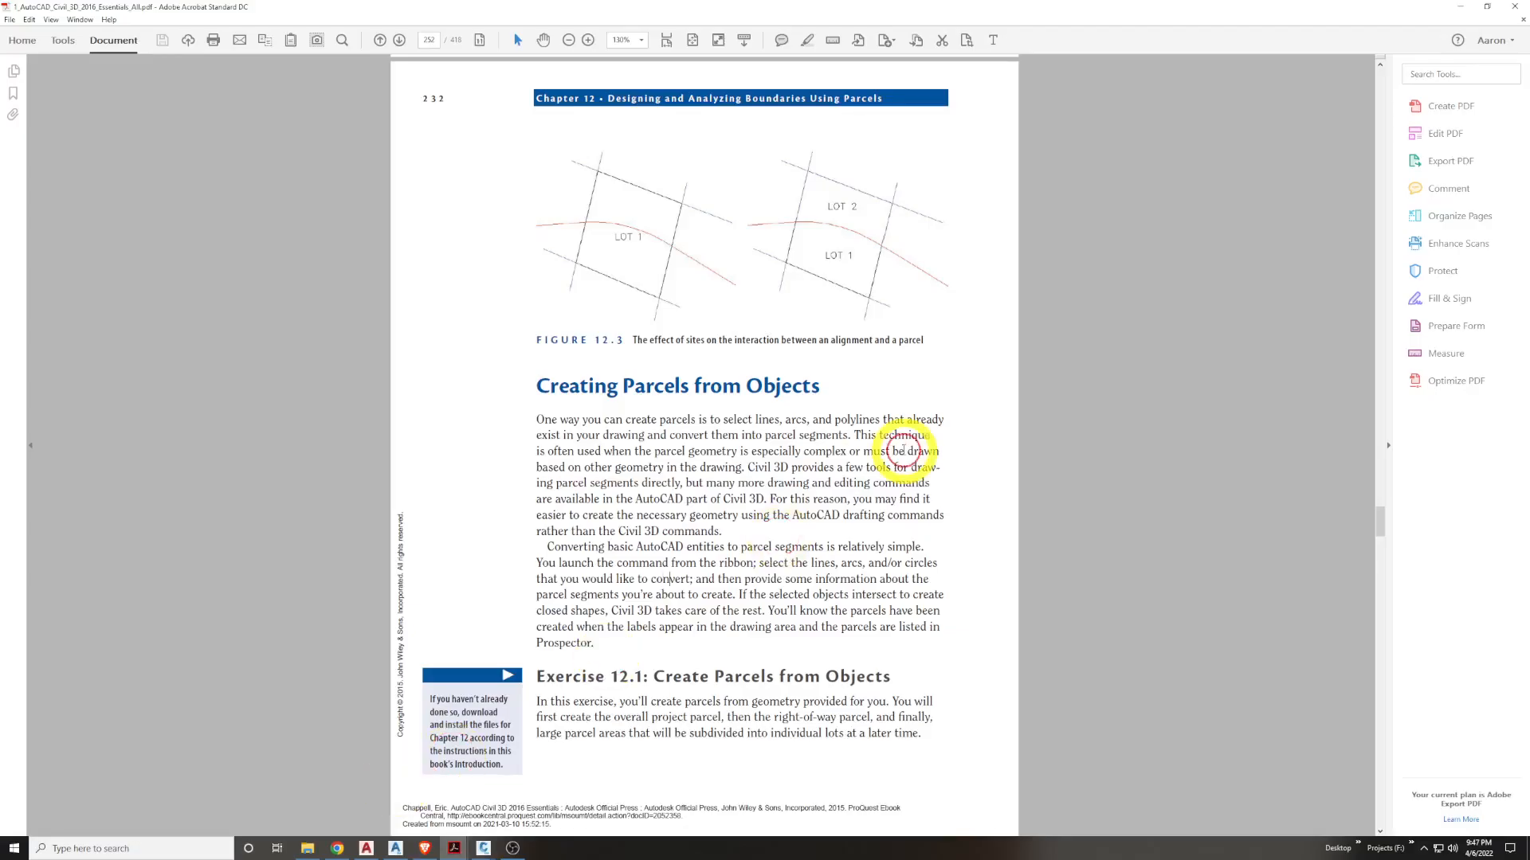
scroll(904, 482, down, 3)
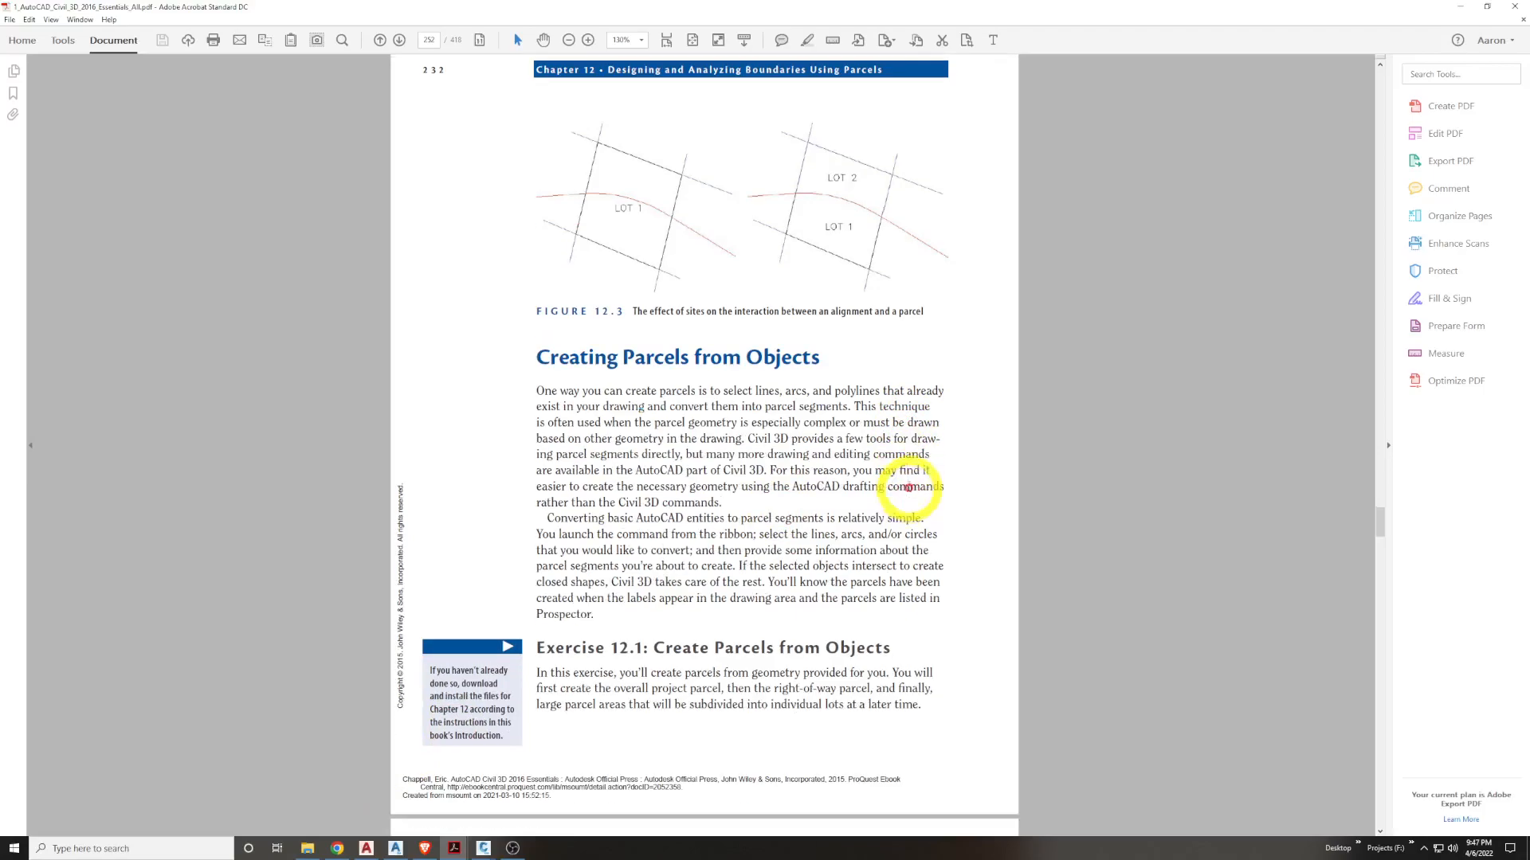
scroll(909, 490, down, 20)
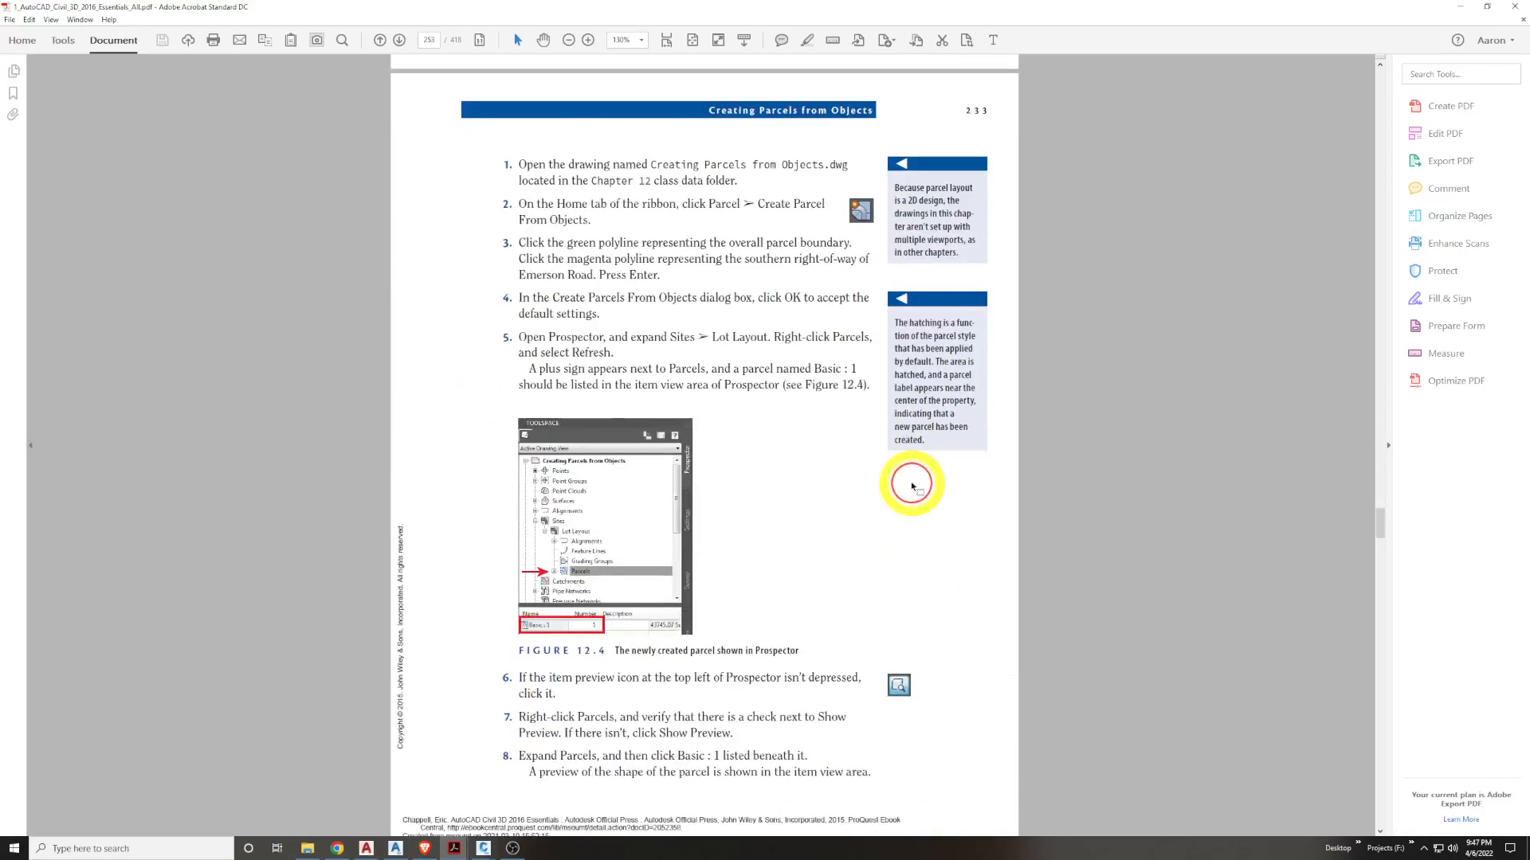
scroll(913, 487, down, 5)
scroll(915, 487, up, 5)
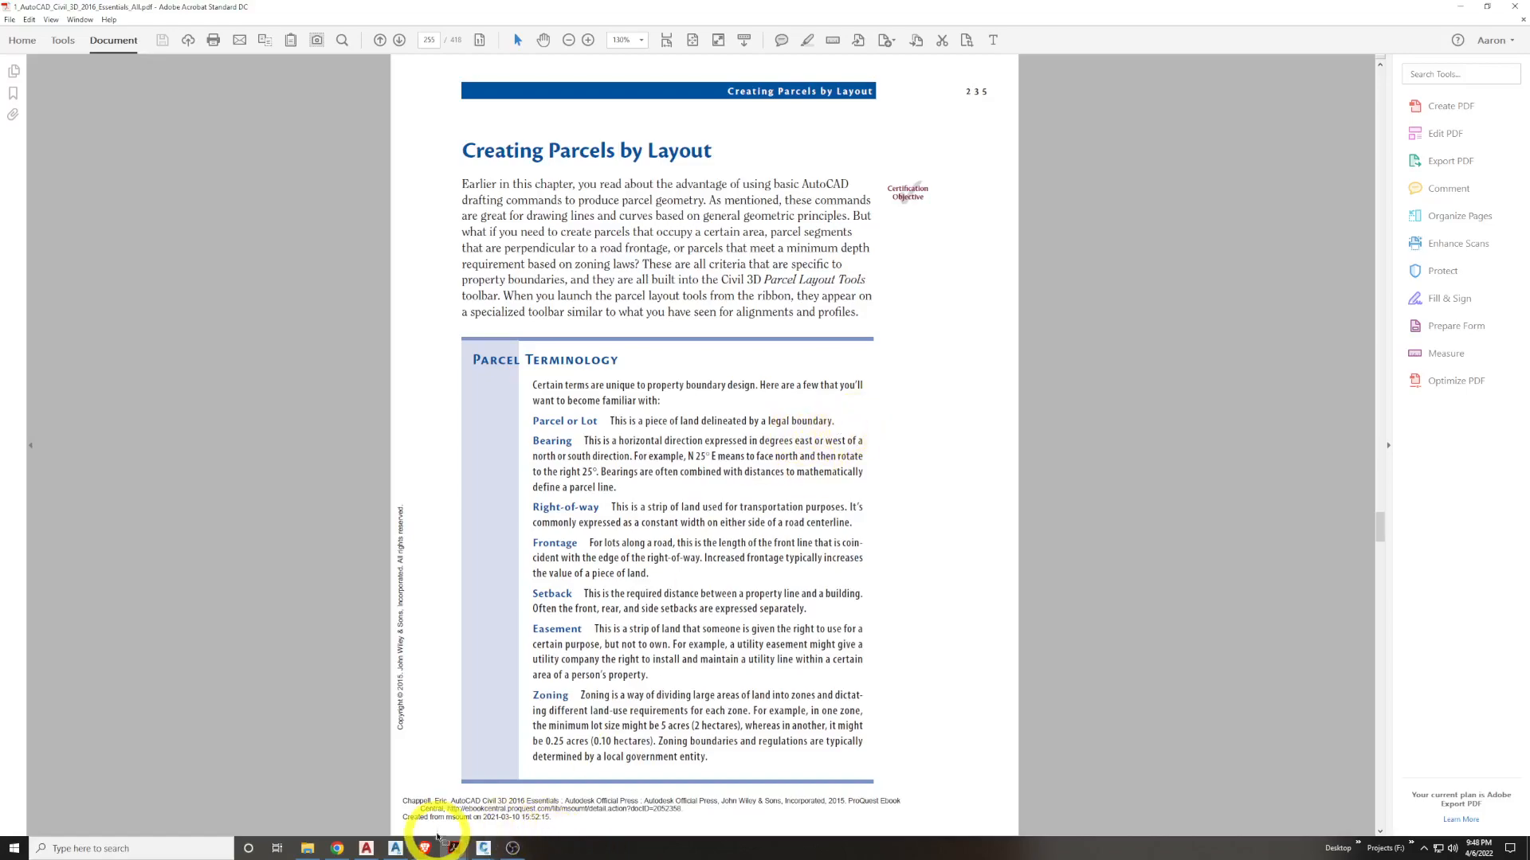
Switch to the browser to view the lots on the Missoula County property map, and return to the textbook's Parcel Terminology section
click(425, 848)
drag(851, 649, 922, 459)
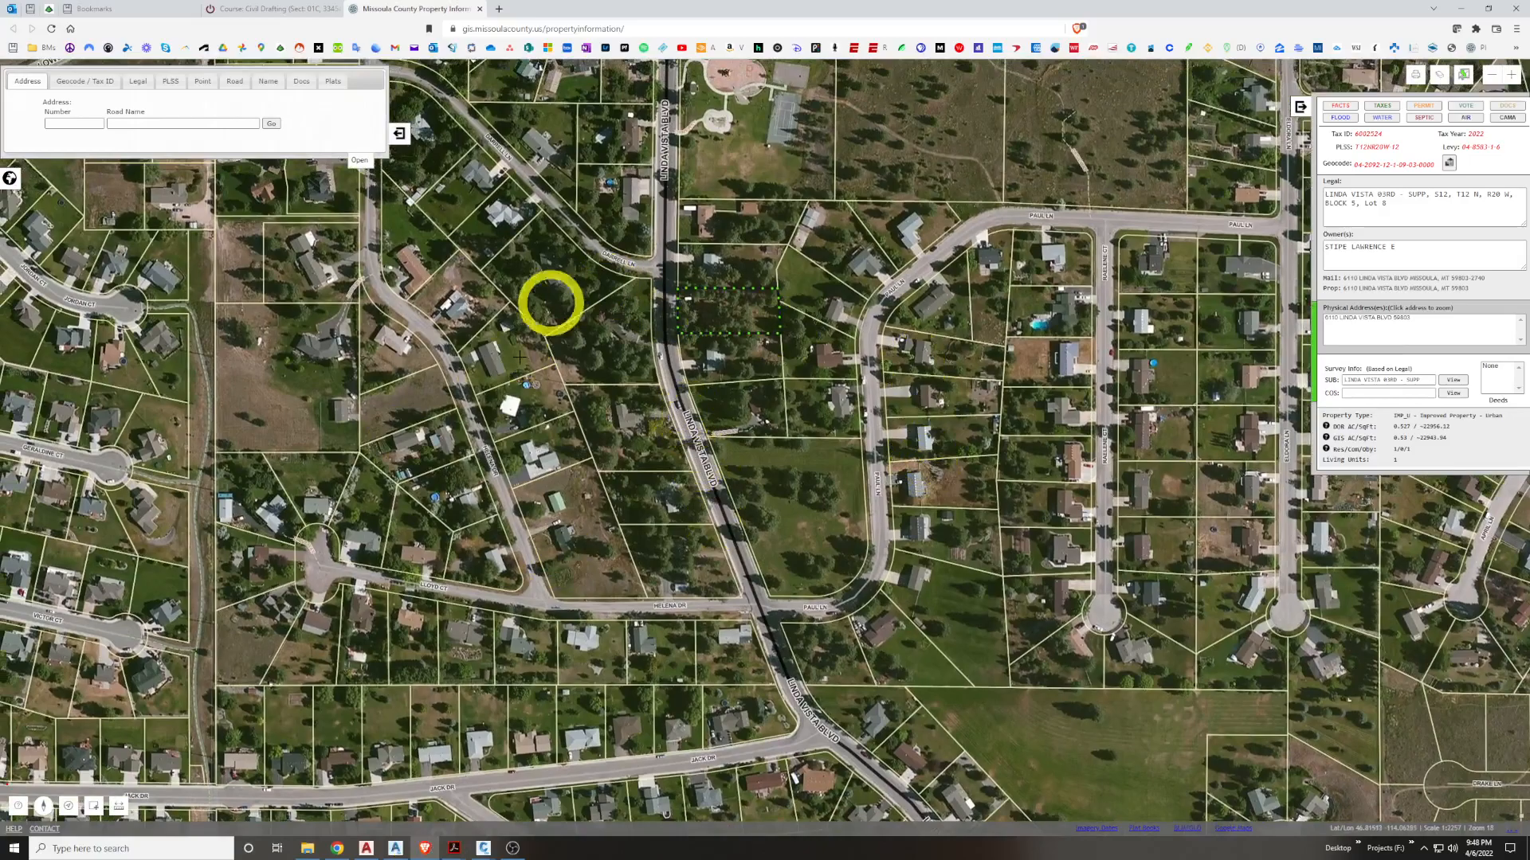
click(1458, 9)
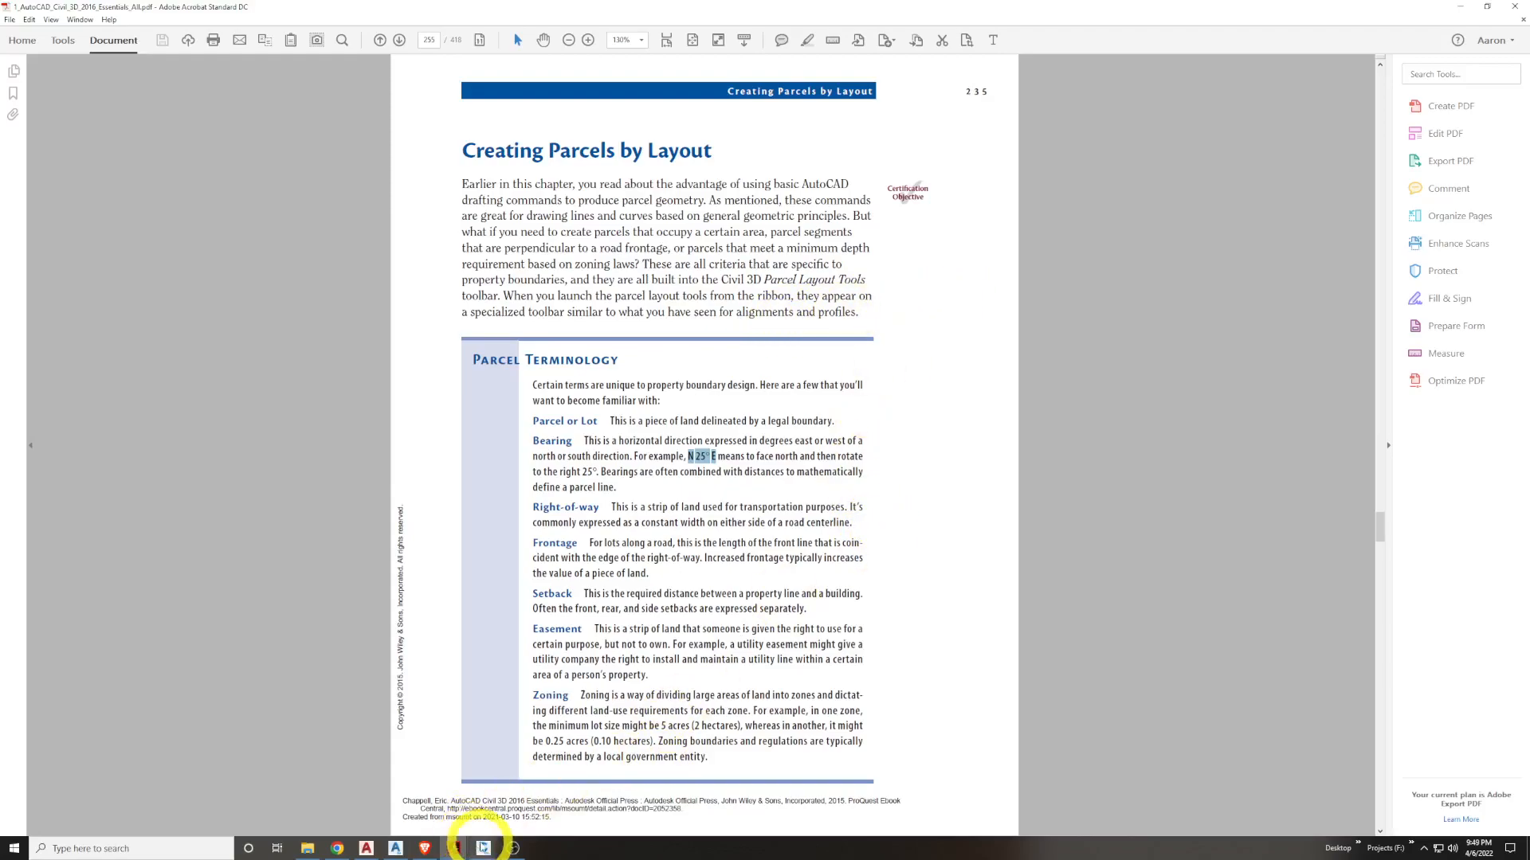
click(717, 484)
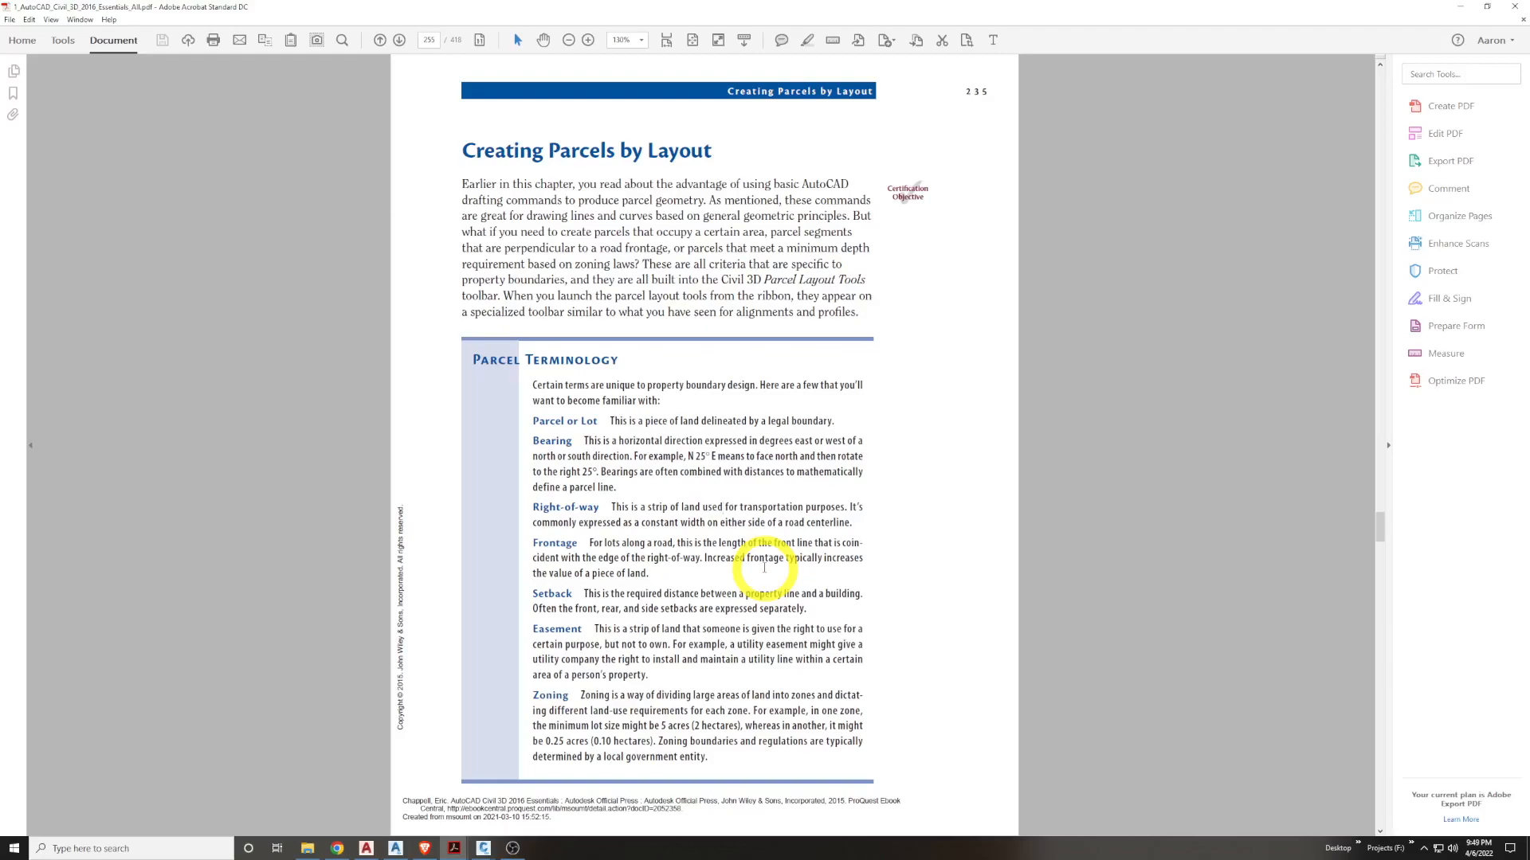
Switch to the 7144_ALL PLATS.pdf document and examine the lot lines and bearings around Lots 53A and 55A
mouse_move(454, 846)
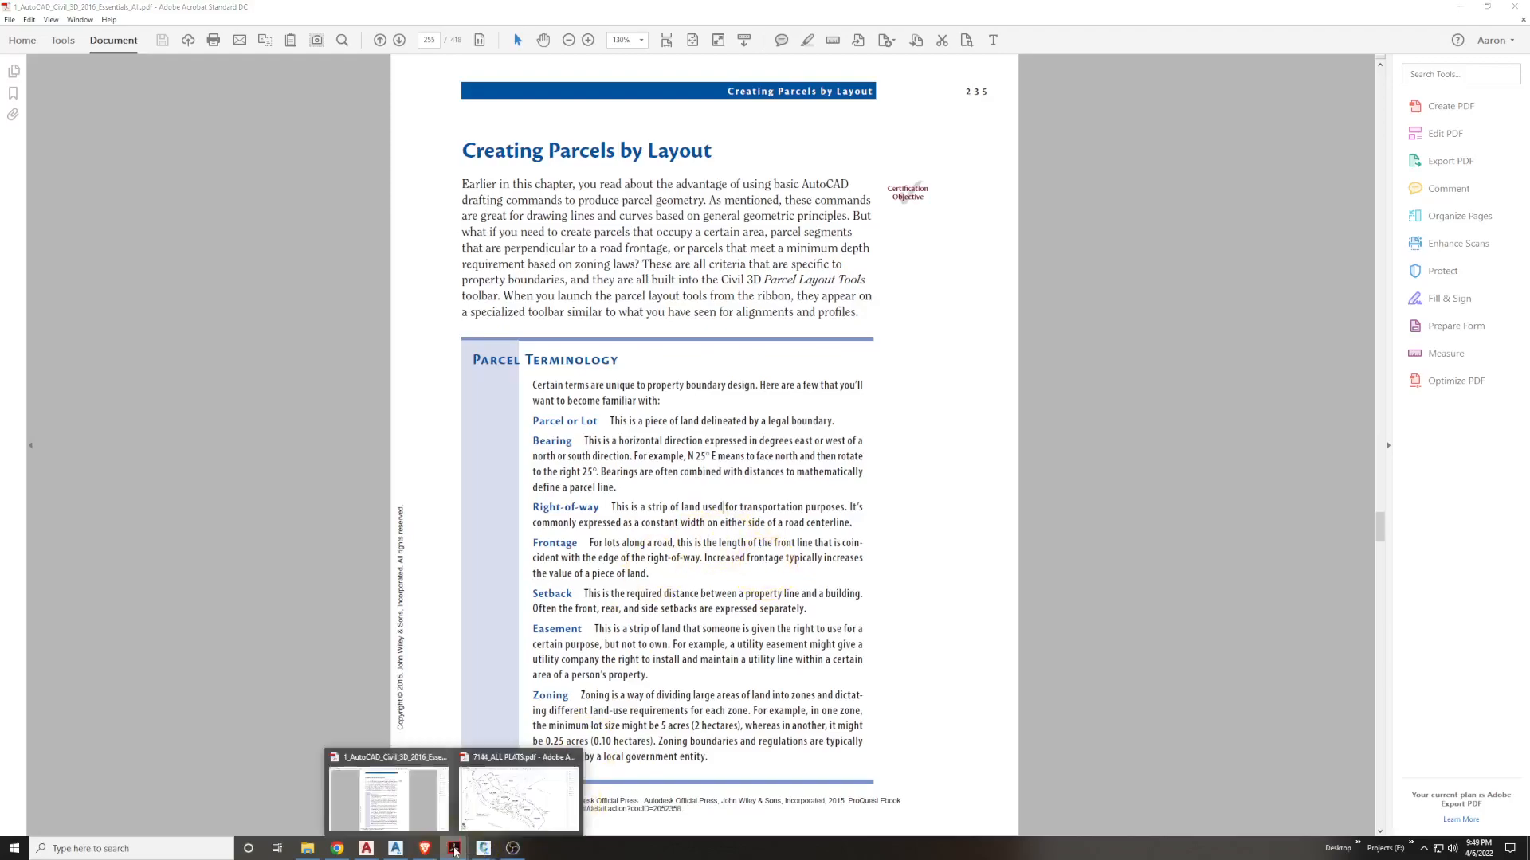
click(511, 790)
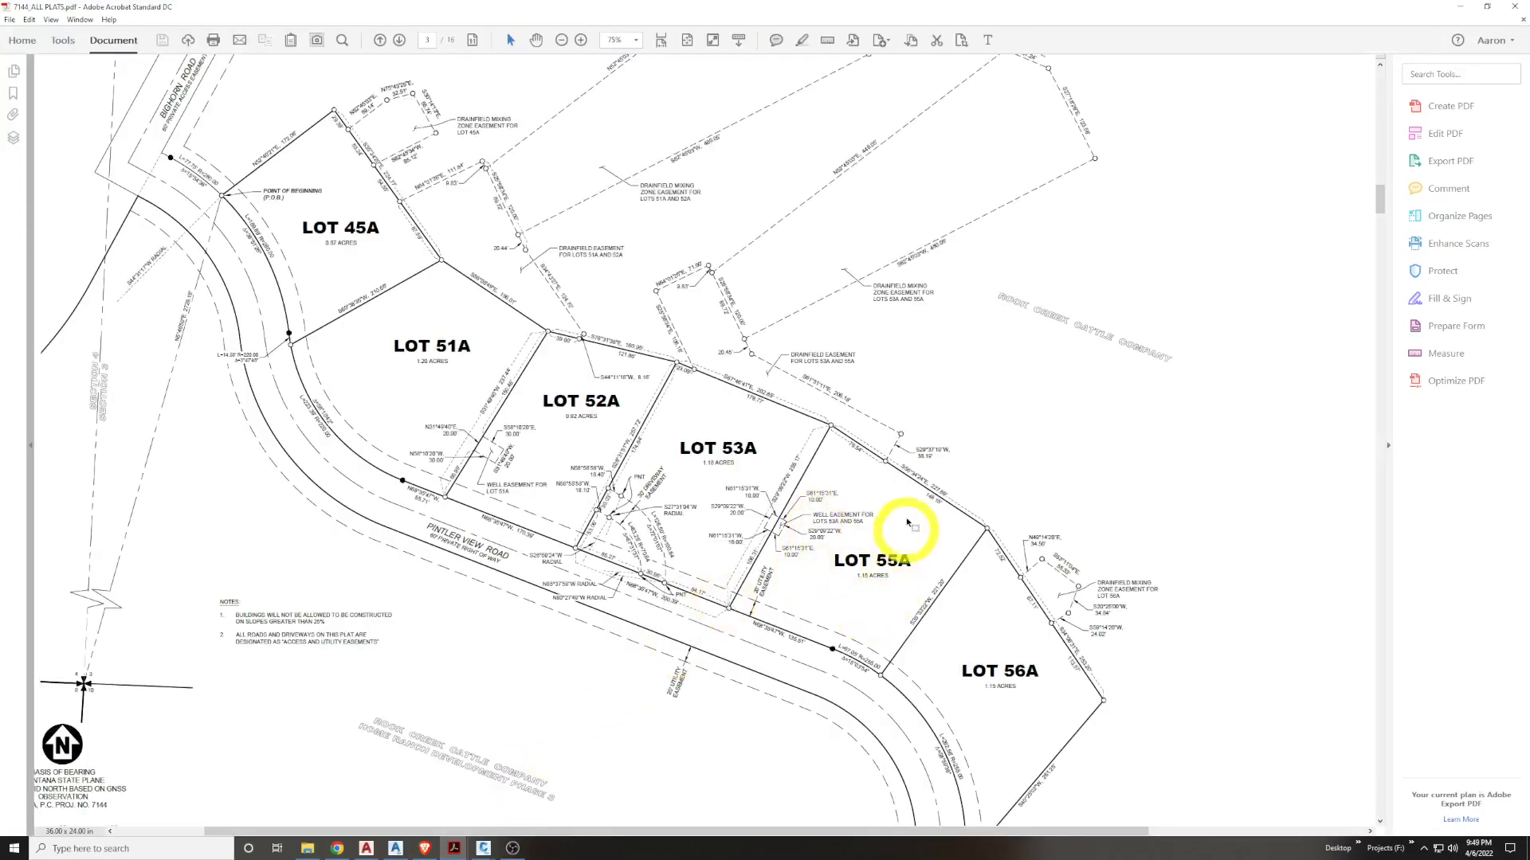
ctrl+scroll(906, 533, up, 3)
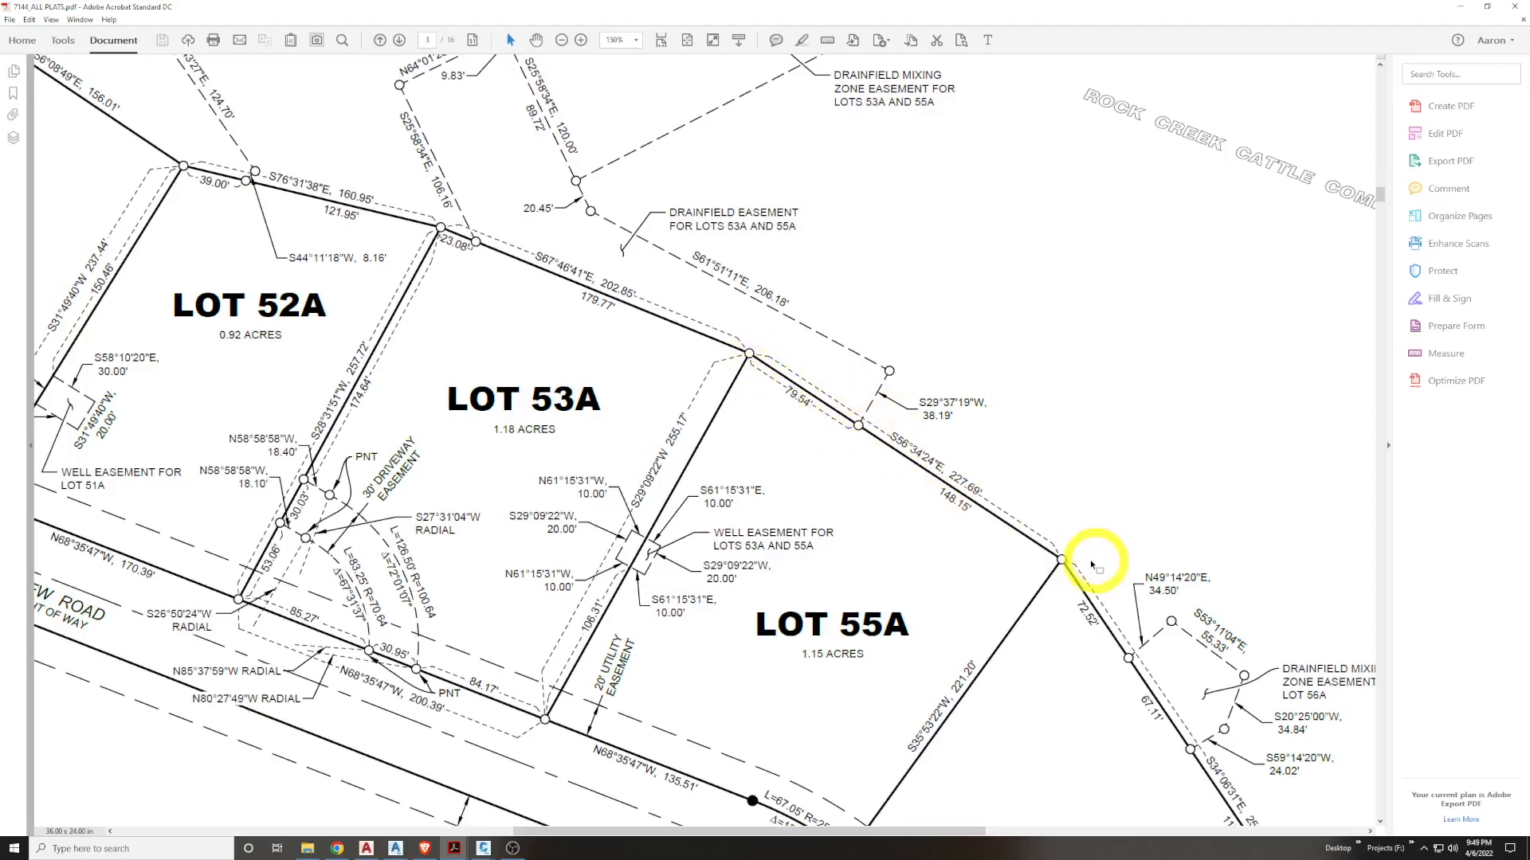
Undo the stray trial highlight on the plat and highlight the bearing S56°34'24"E along the upper edge of Lot 55A
drag(891, 436, 972, 488)
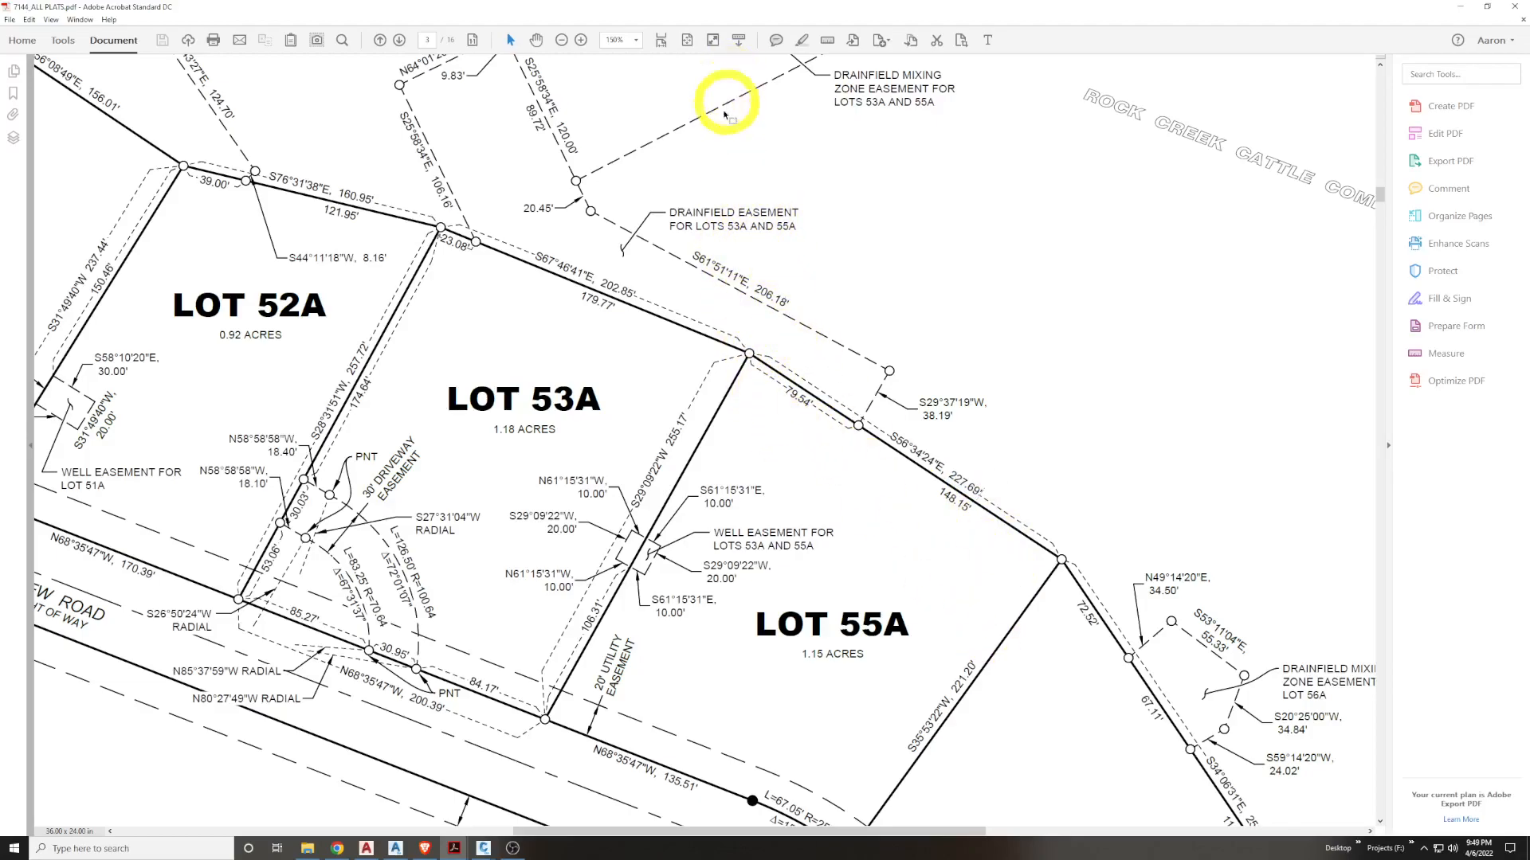
click(799, 46)
drag(745, 169, 762, 491)
key(ctrl+z)
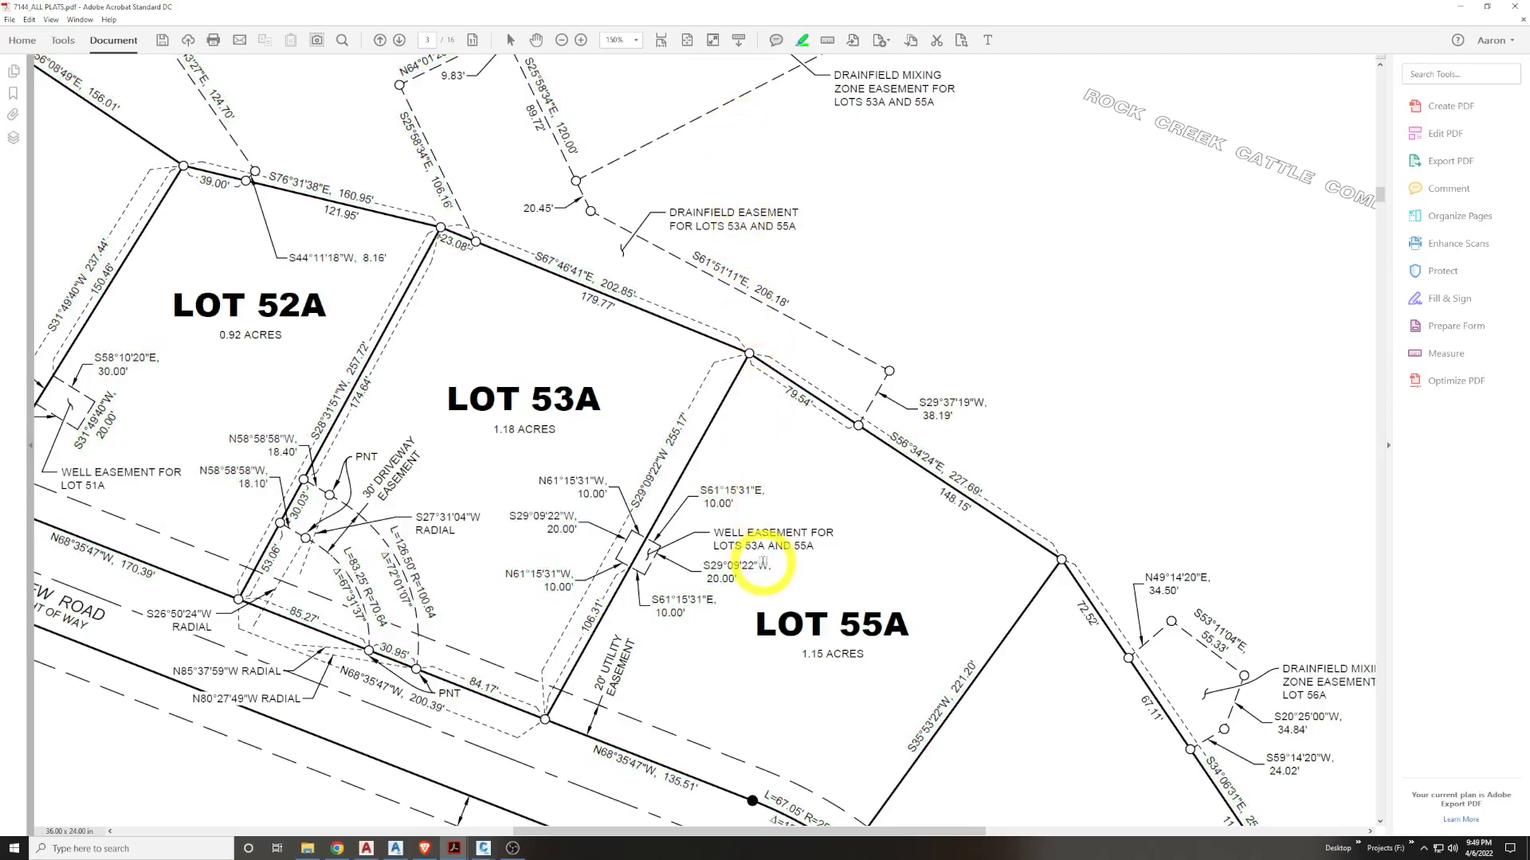
drag(896, 438, 944, 471)
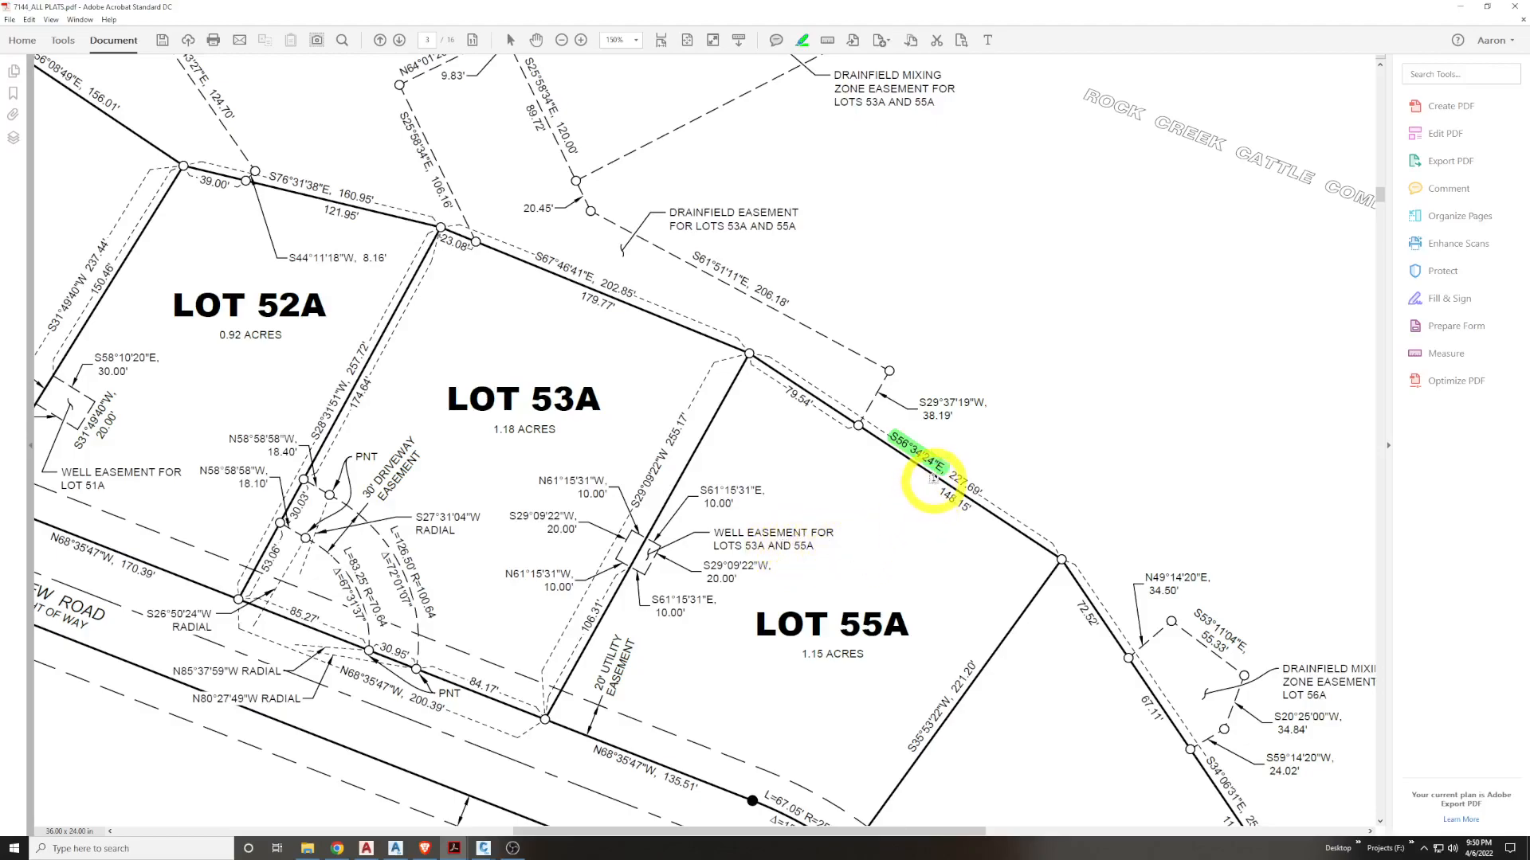
Switch to the Creating Parcels from Objects drawing in Civil 3D and draw a vertical polyline west of the parcels with Ortho on
click(483, 847)
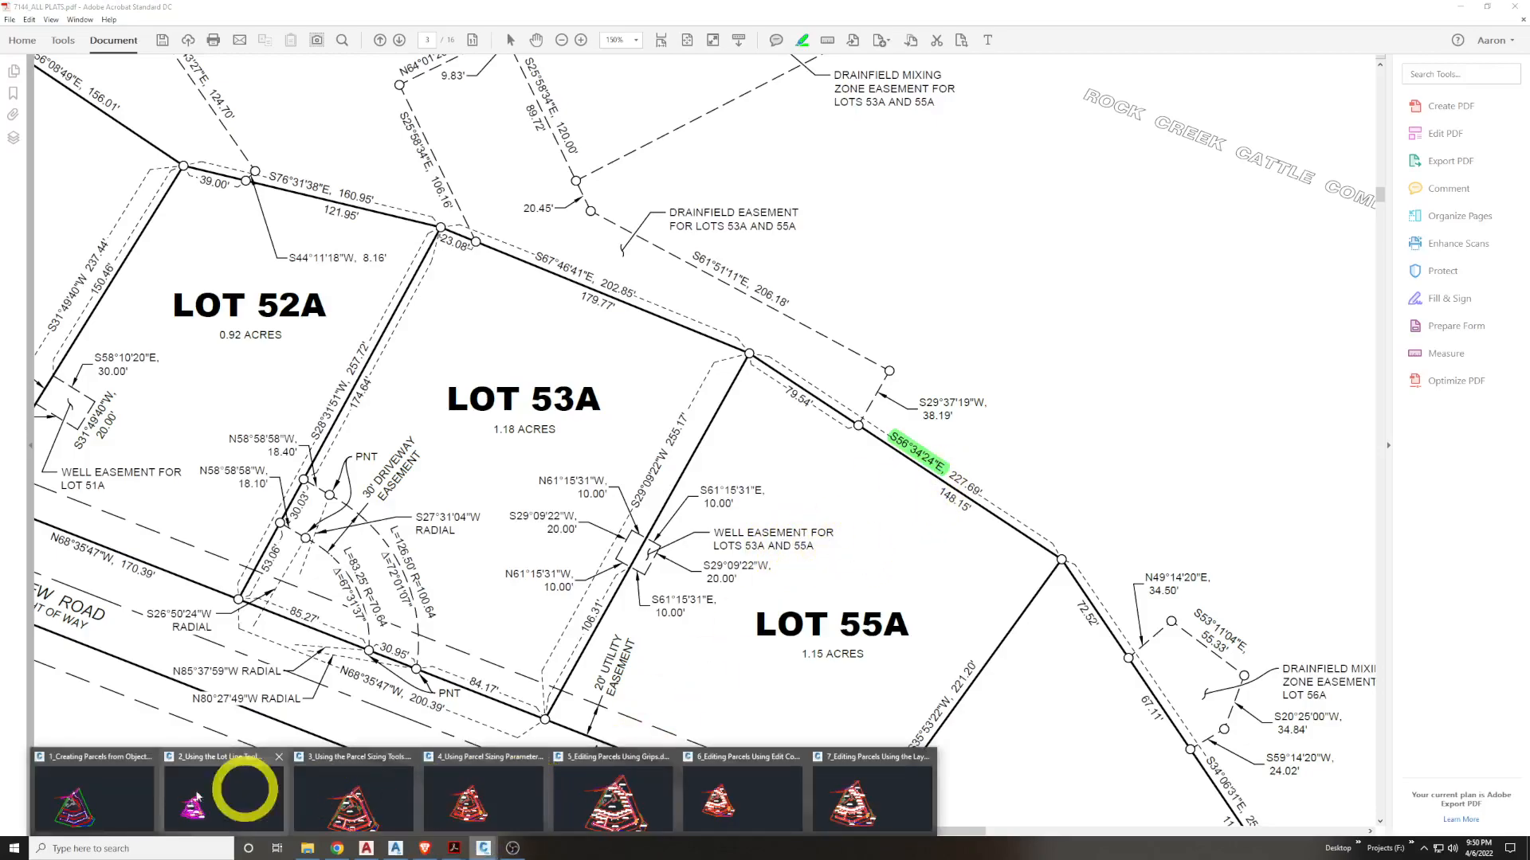
click(80, 800)
text(PL)
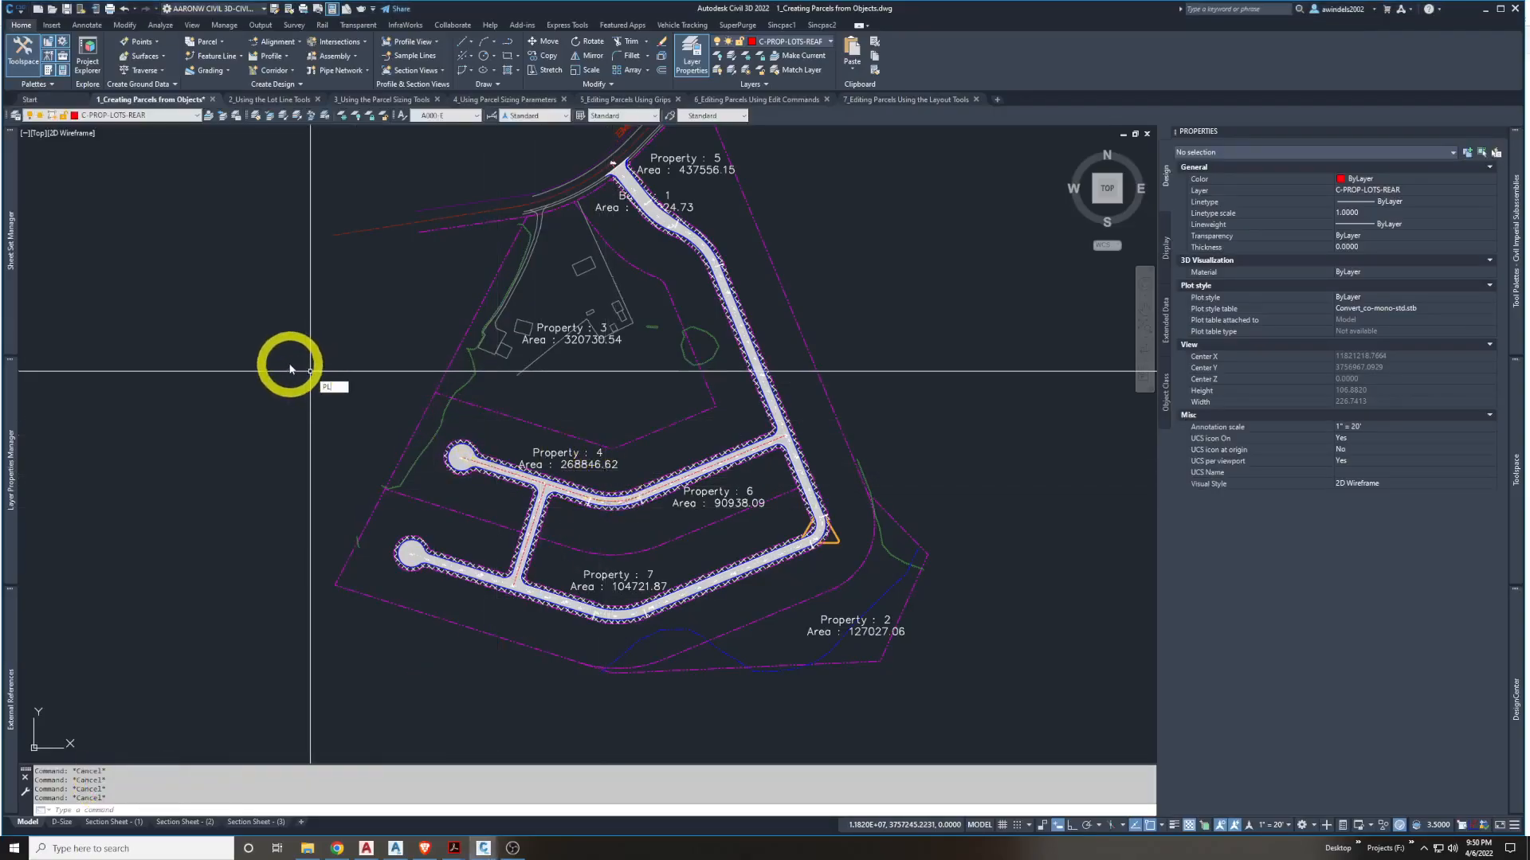
key(Return)
click(209, 259)
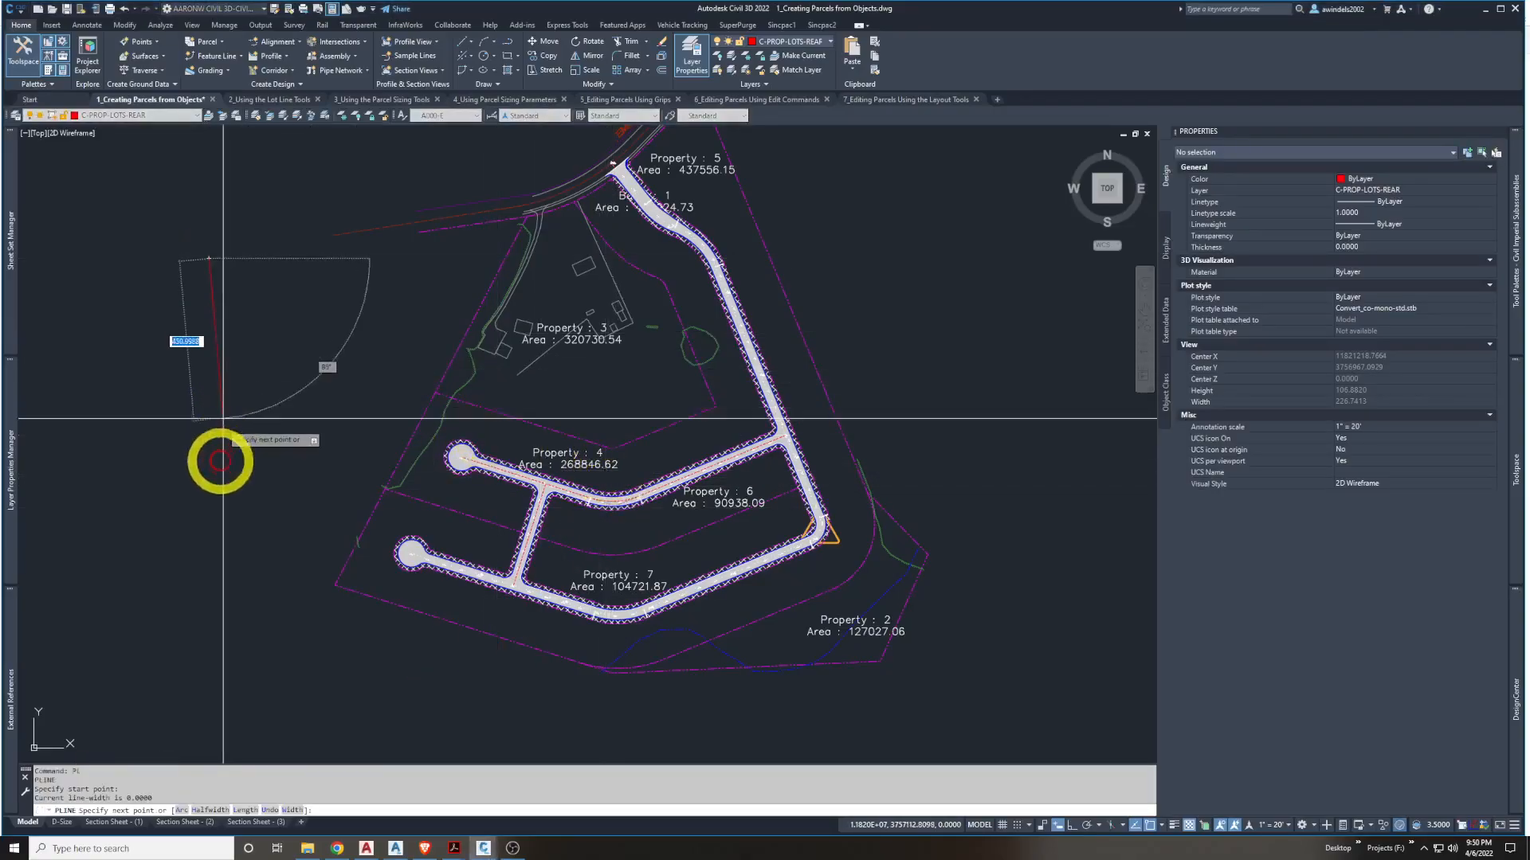
key(F8)
click(221, 565)
key(Escape)
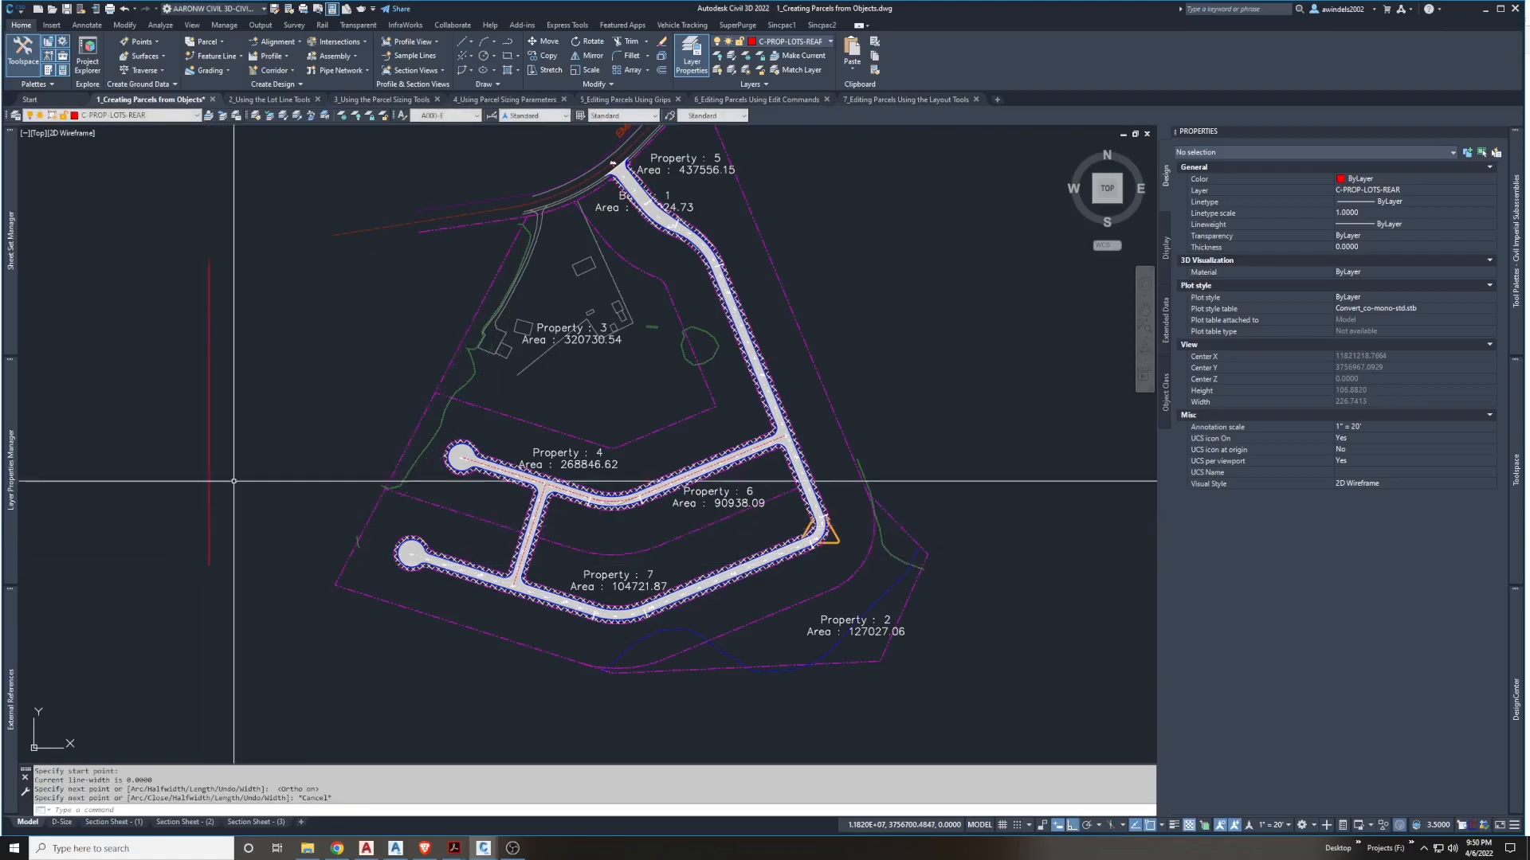
Draw a horizontal polyline crossing the vertical polyline near its midpoint, forming a cross west of the parcels
text(PL)
key(Return)
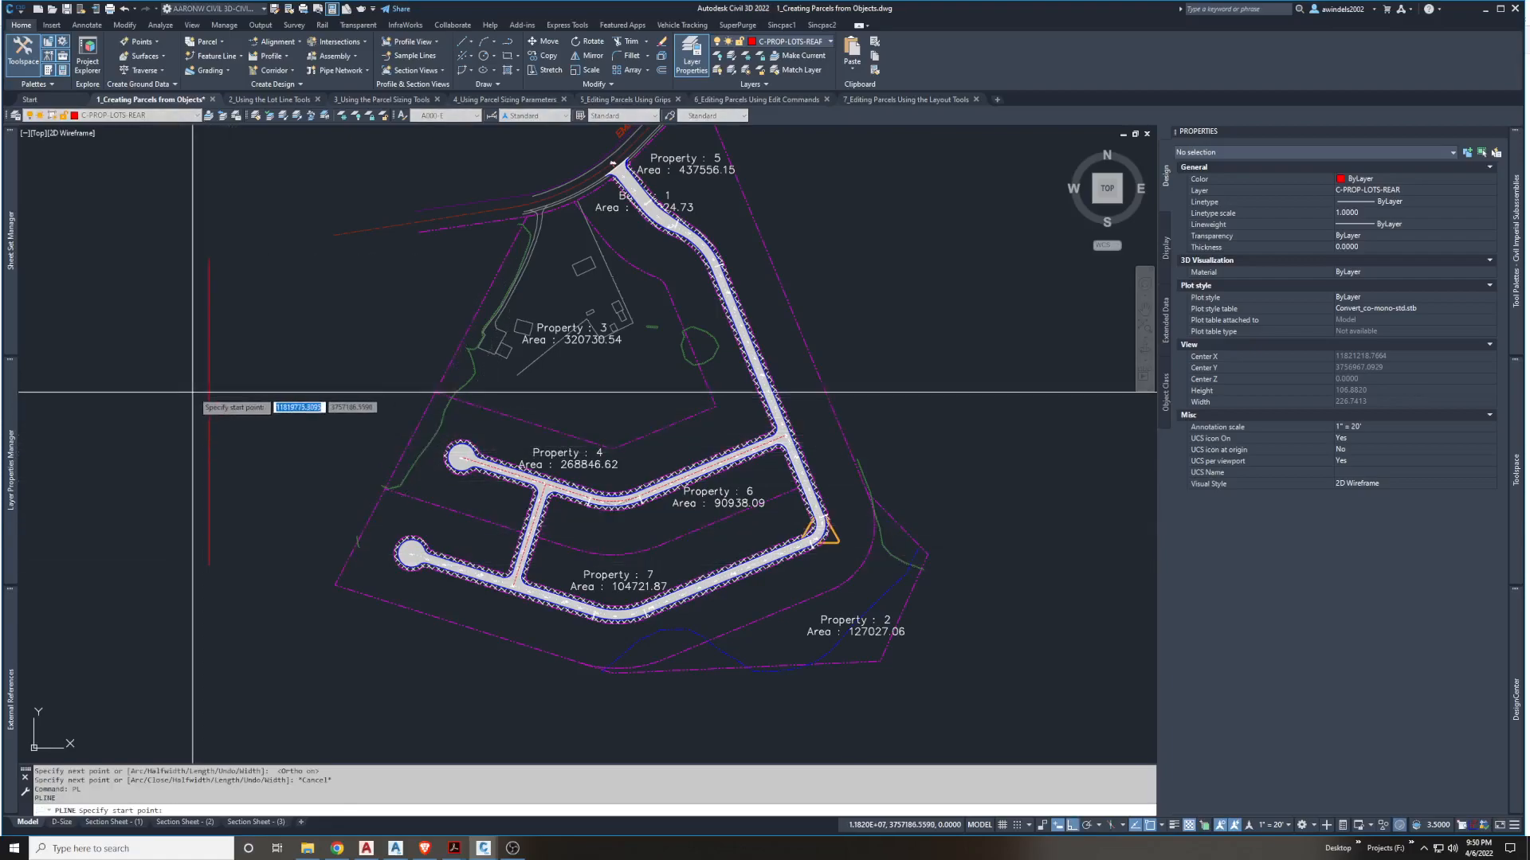
shift+right_click(204, 400)
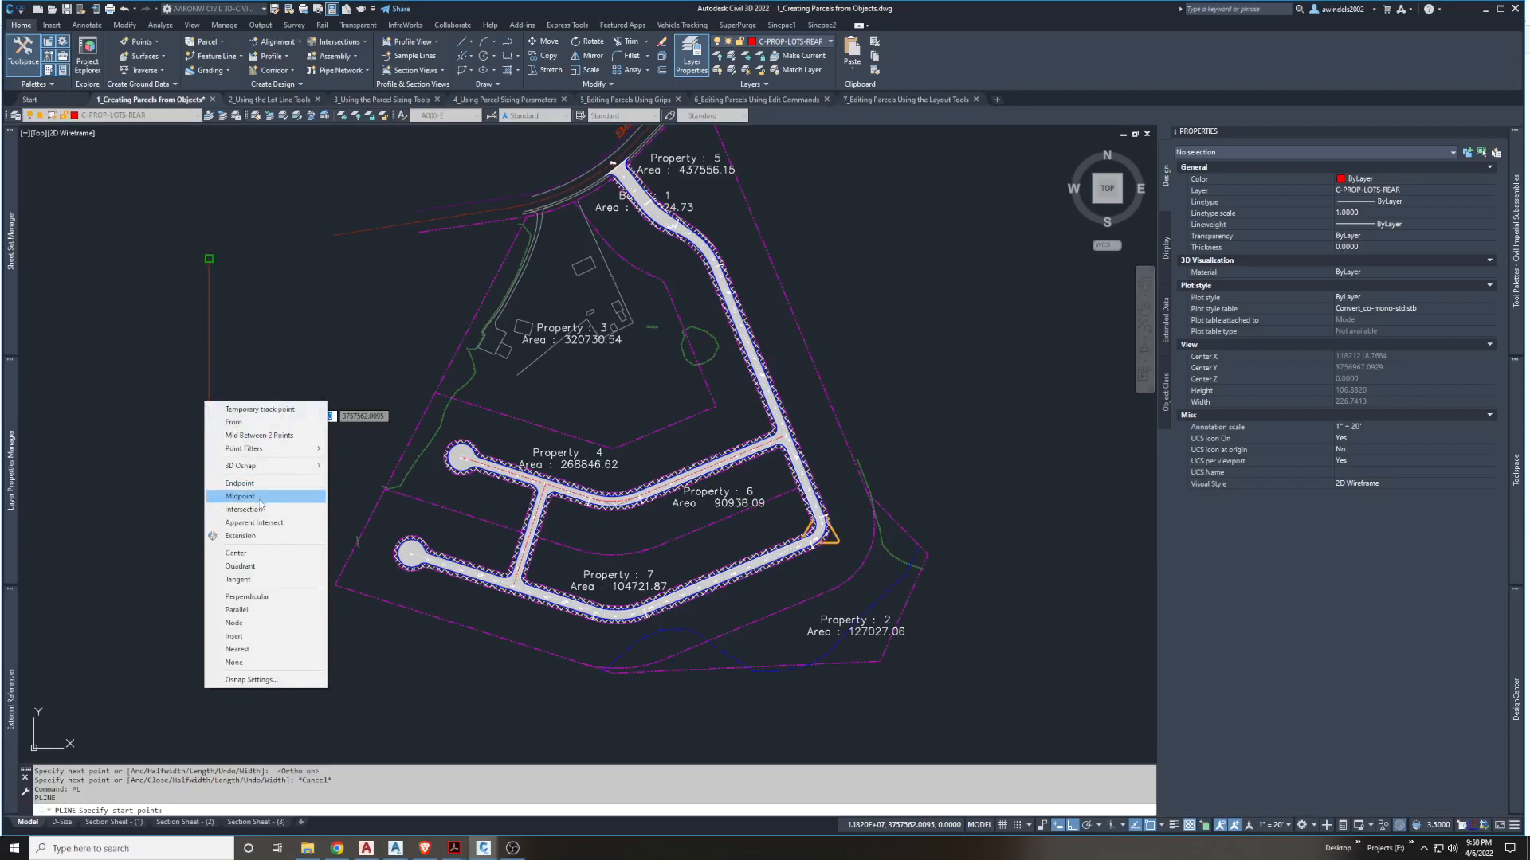
click(257, 493)
click(209, 400)
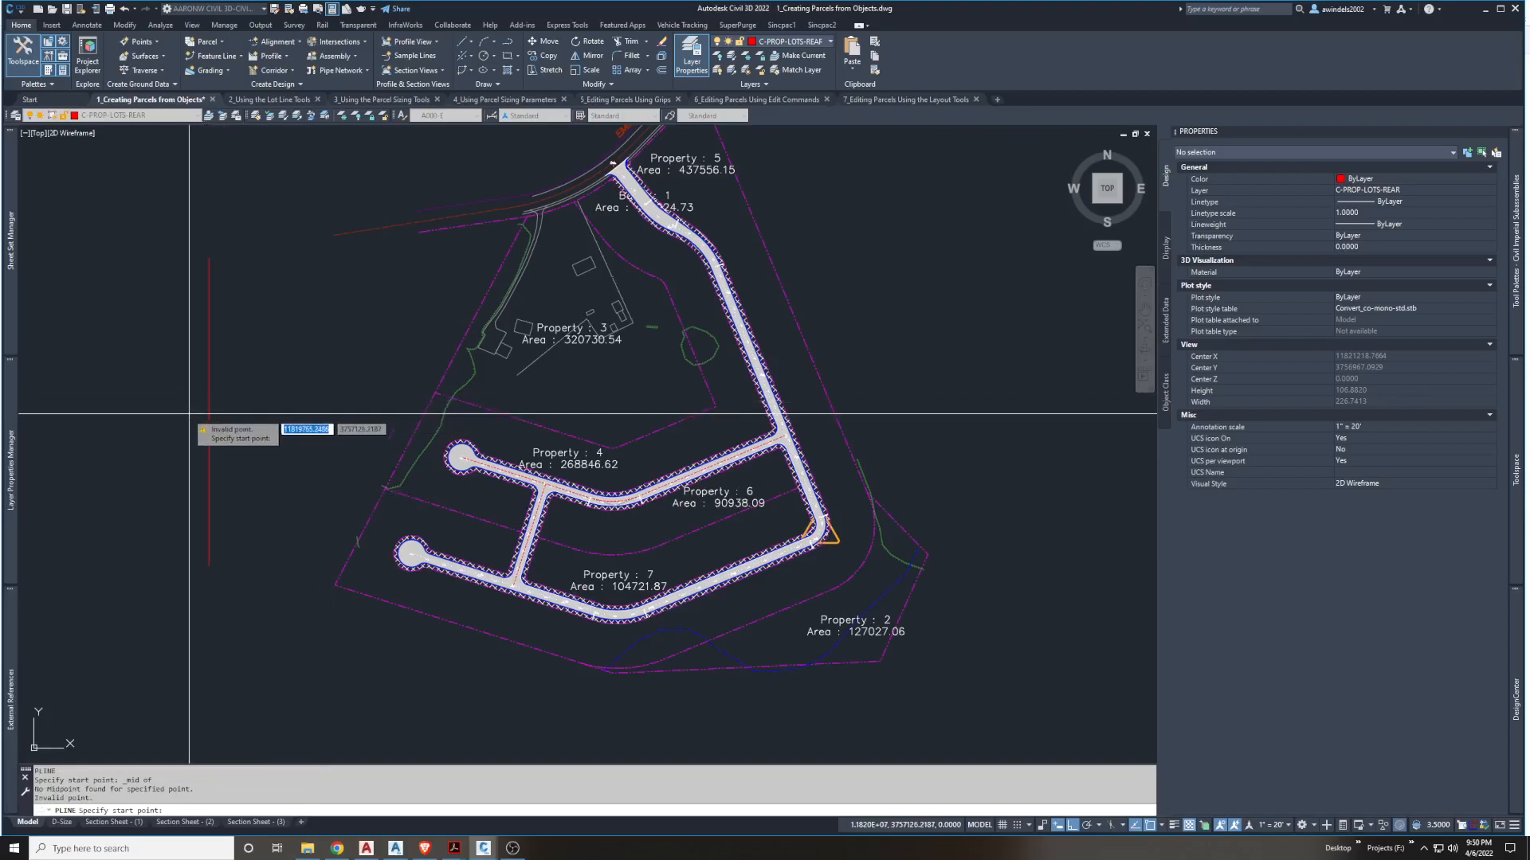
shift+right_click(207, 409)
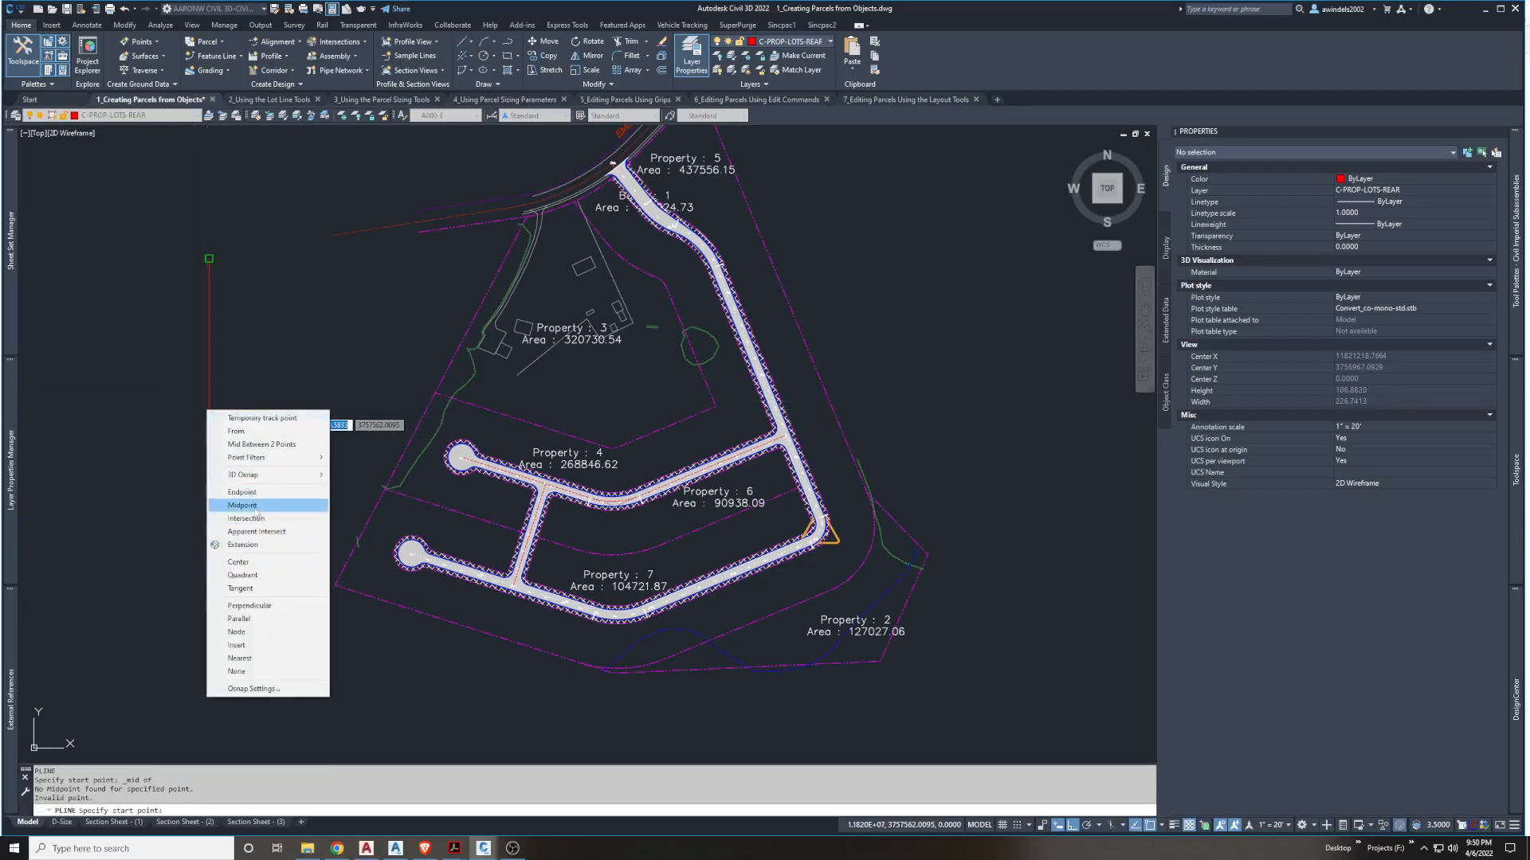
click(256, 500)
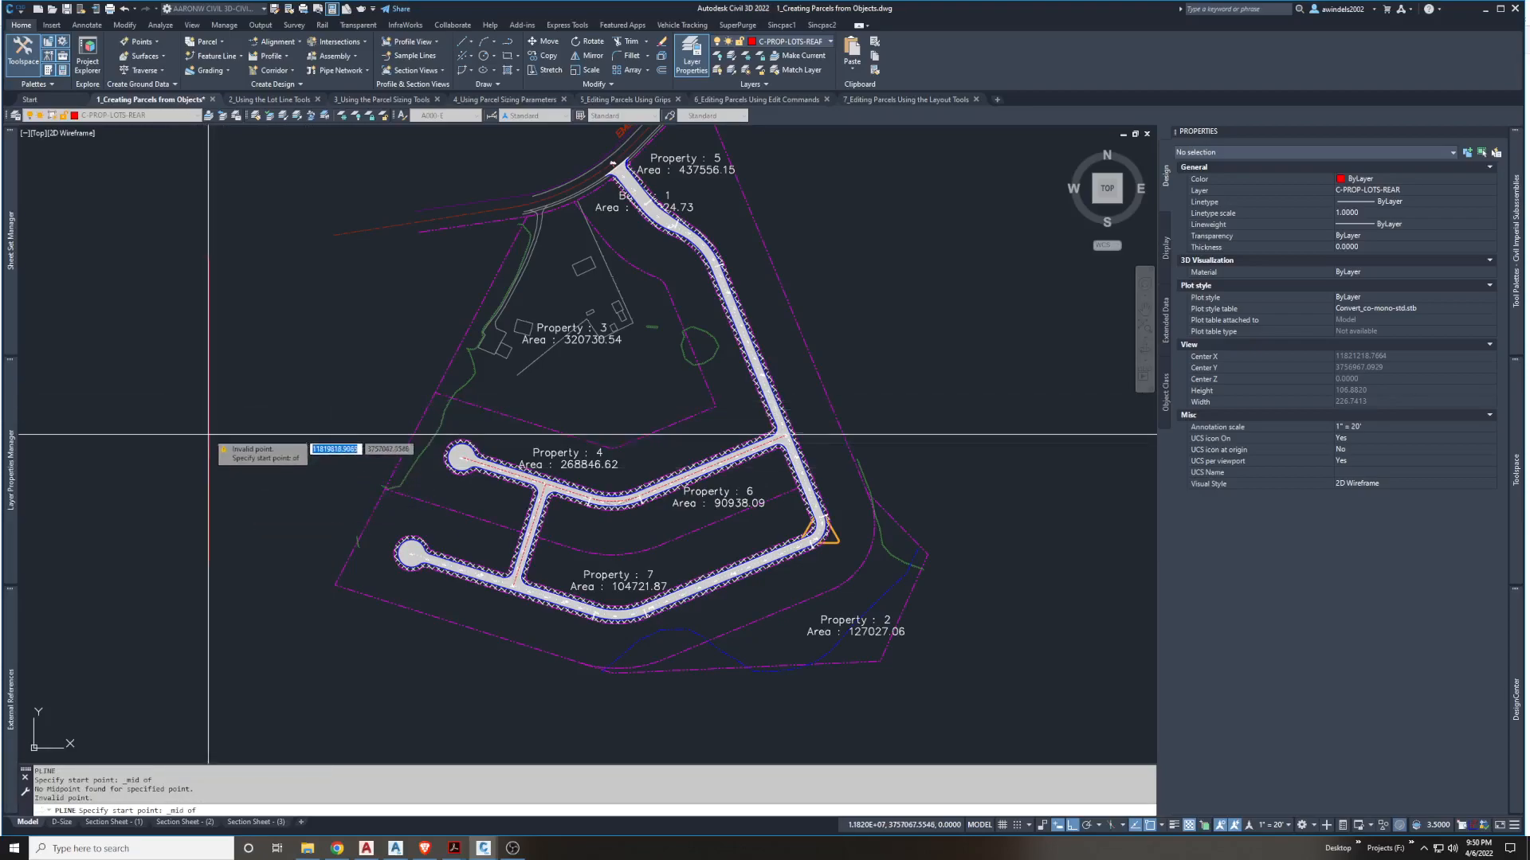
click(123, 415)
key(Escape)
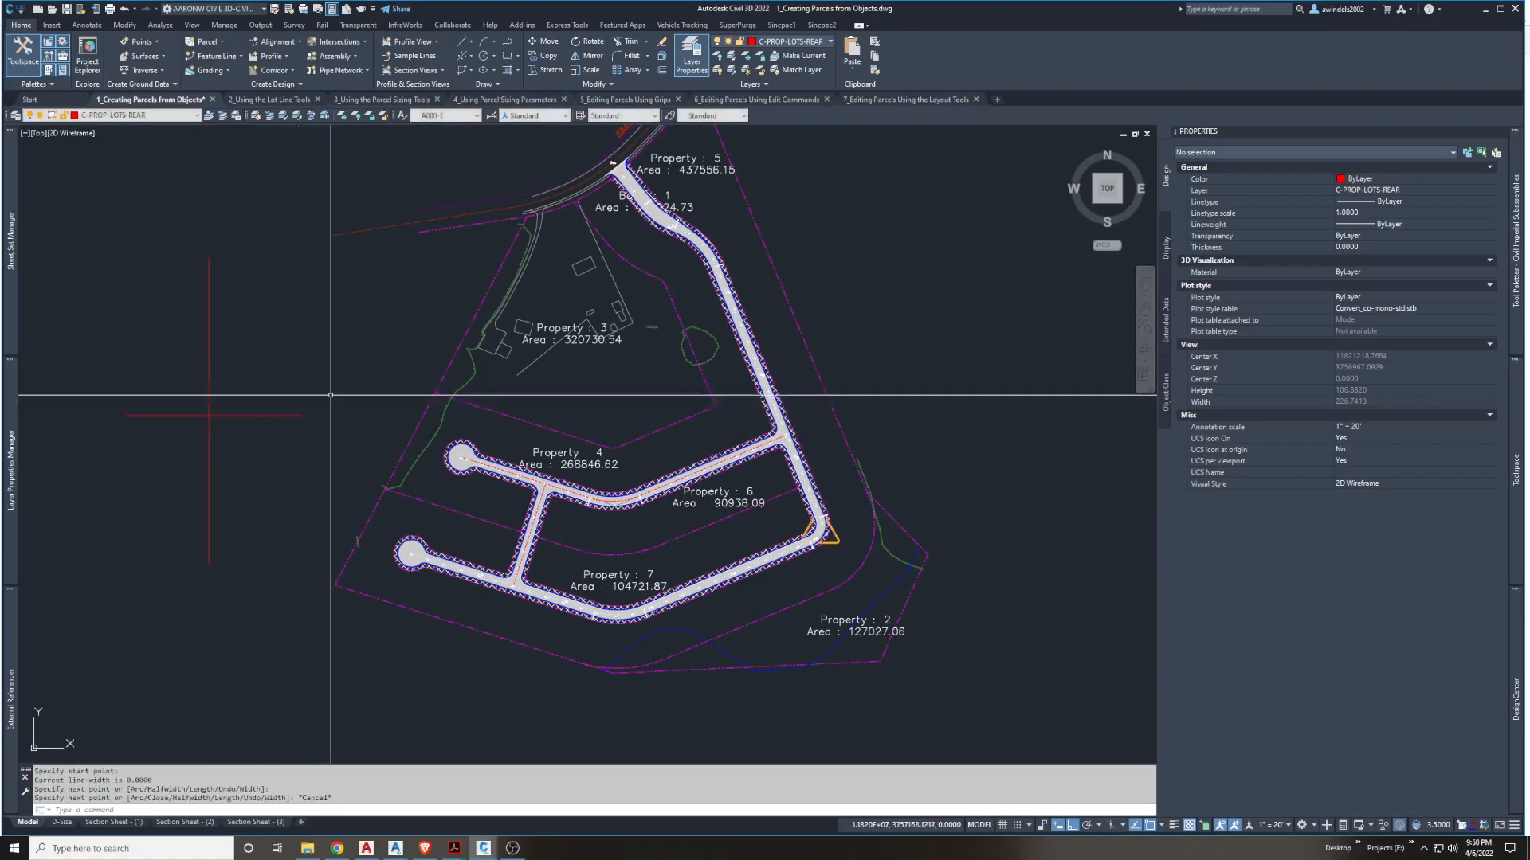
Turn Ortho off and draw a diagonal polyline from the centre of the cross into the southeast quadrant
scroll(248, 396, up, 1)
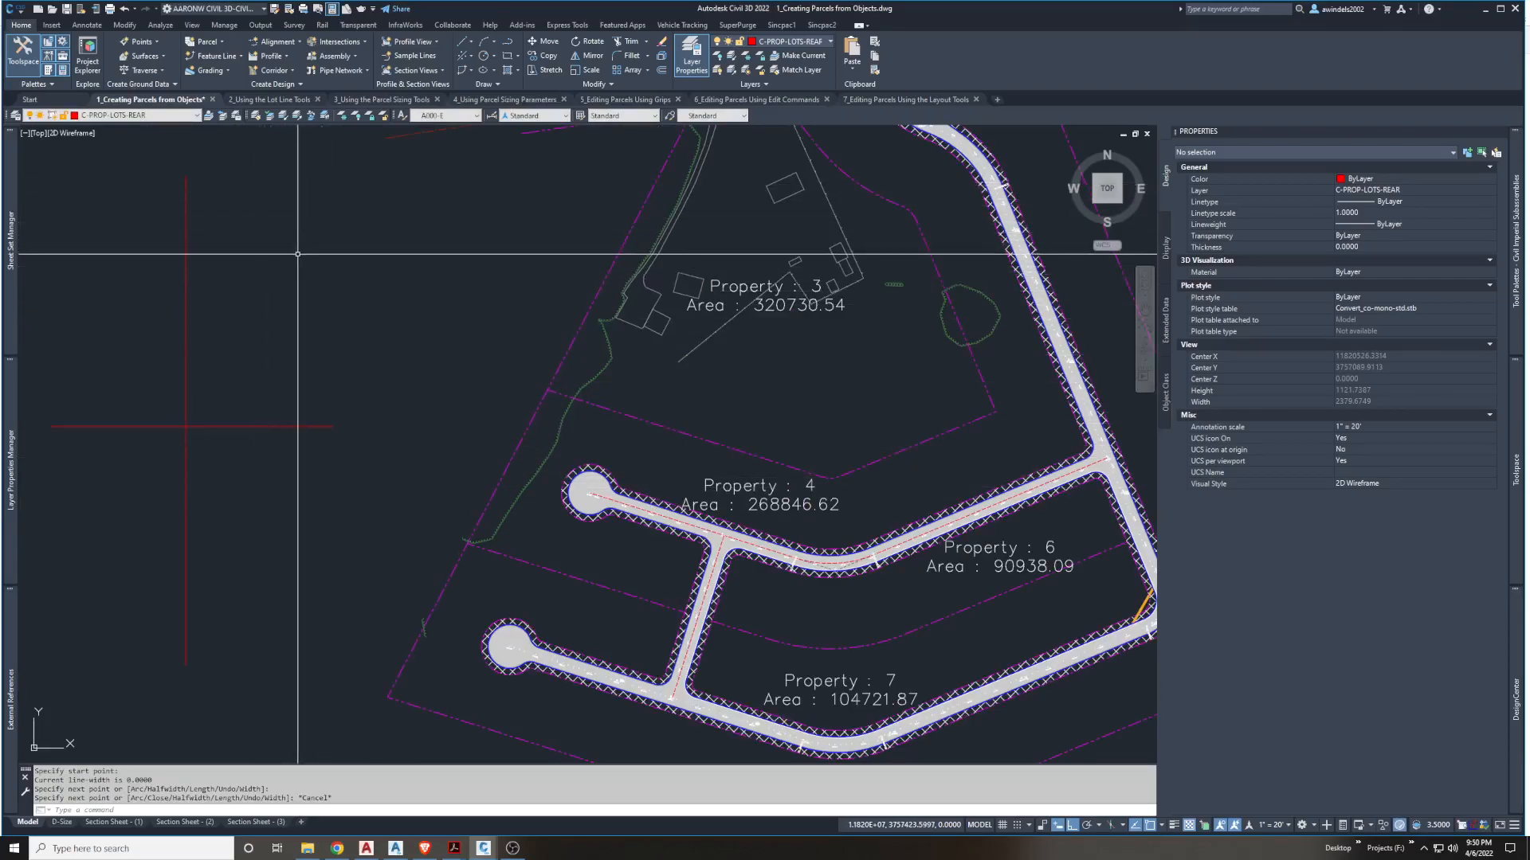
text(pl)
key(Return)
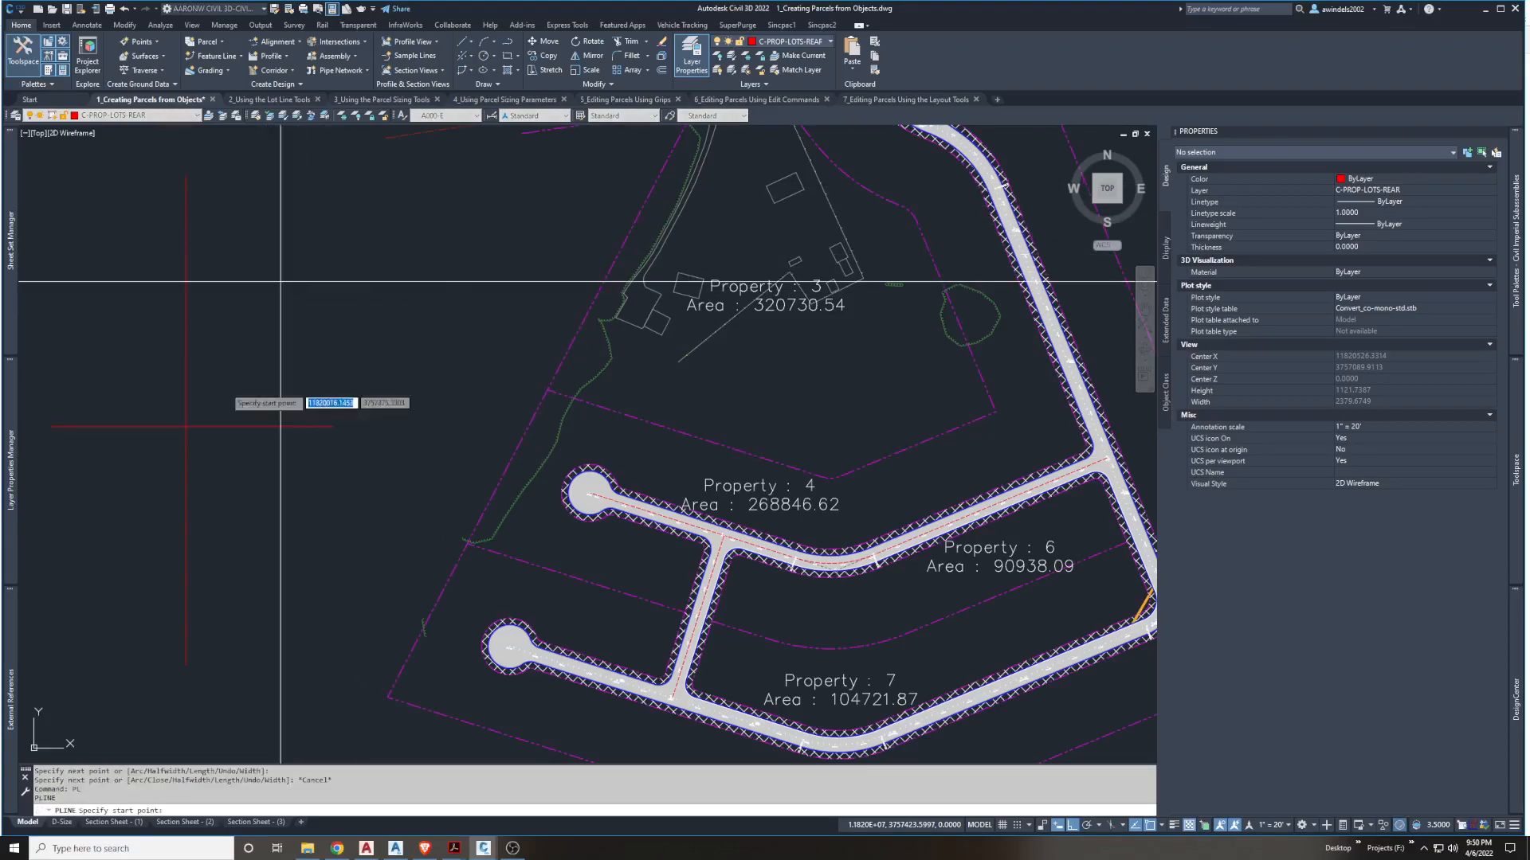
click(187, 427)
key(F8)
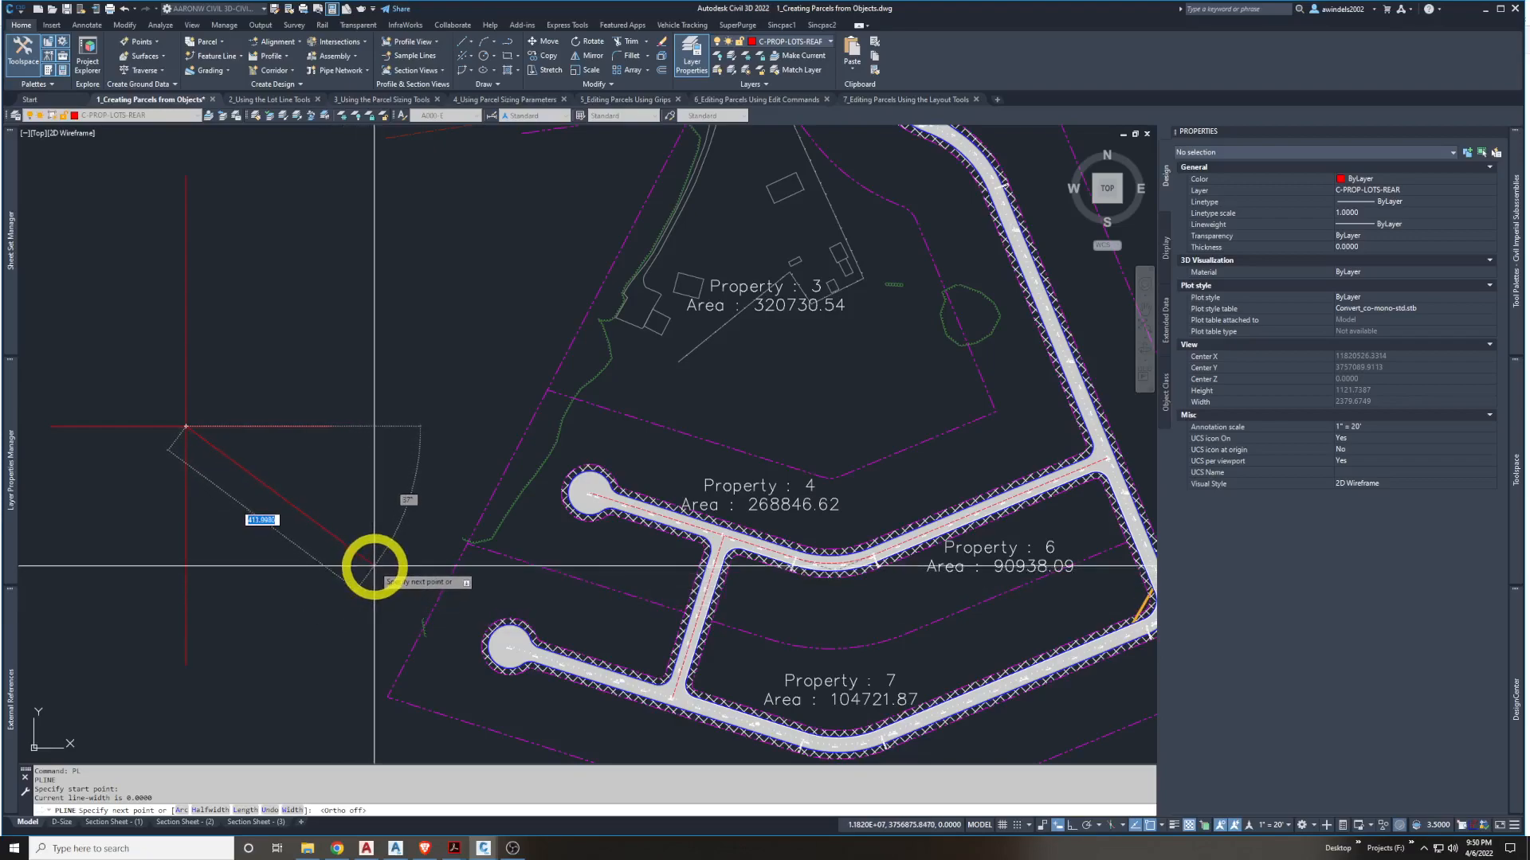
click(350, 601)
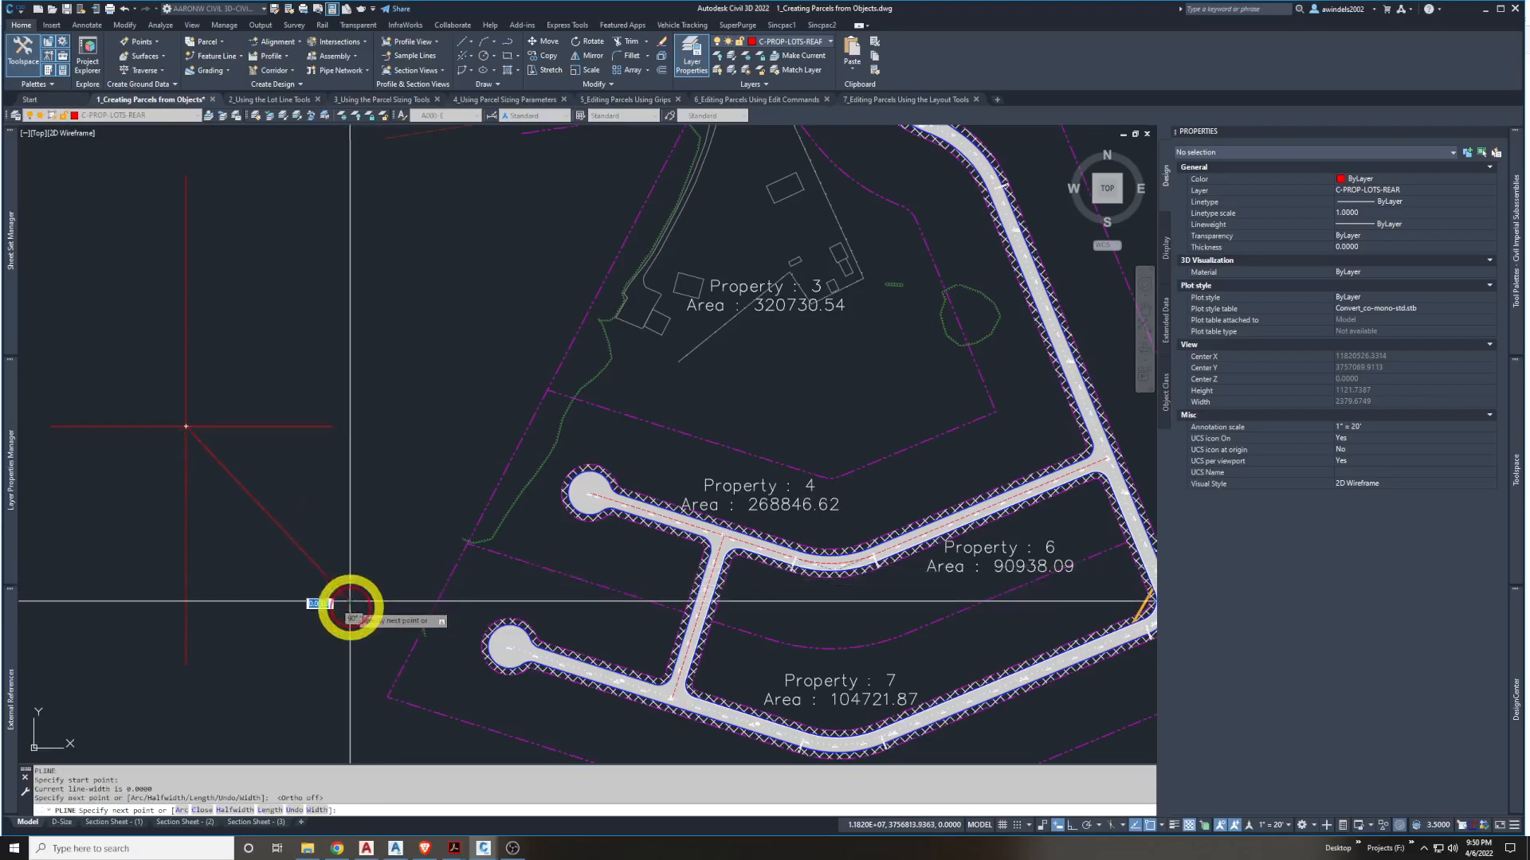
key(Escape)
Create a line by bearing from the centre of the cross in the NE quadrant, with bearing 50.1127 and distance 400
middle_drag(307, 464, 362, 478)
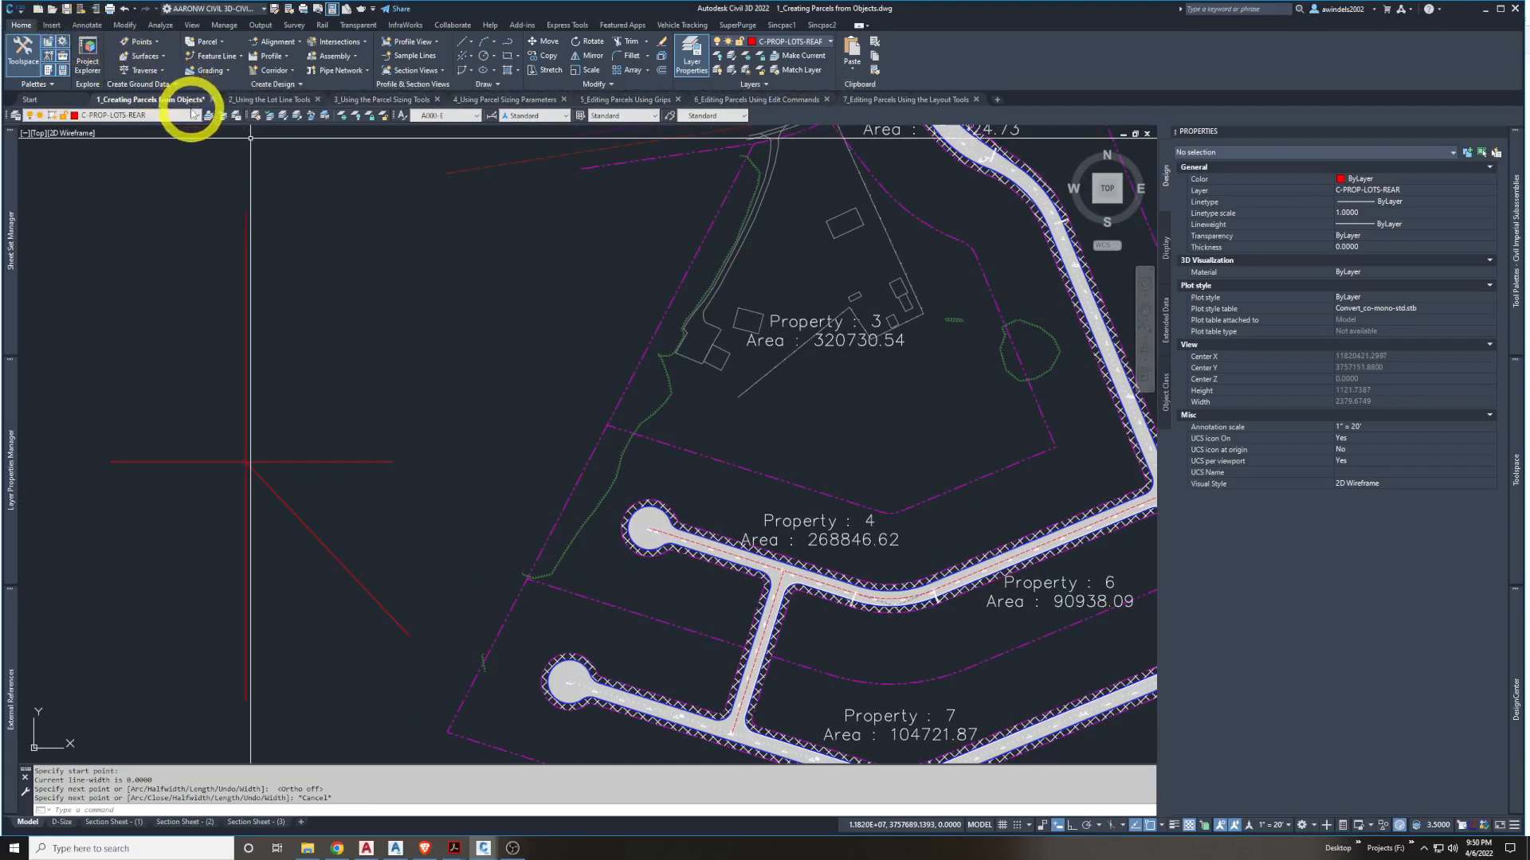
click(471, 44)
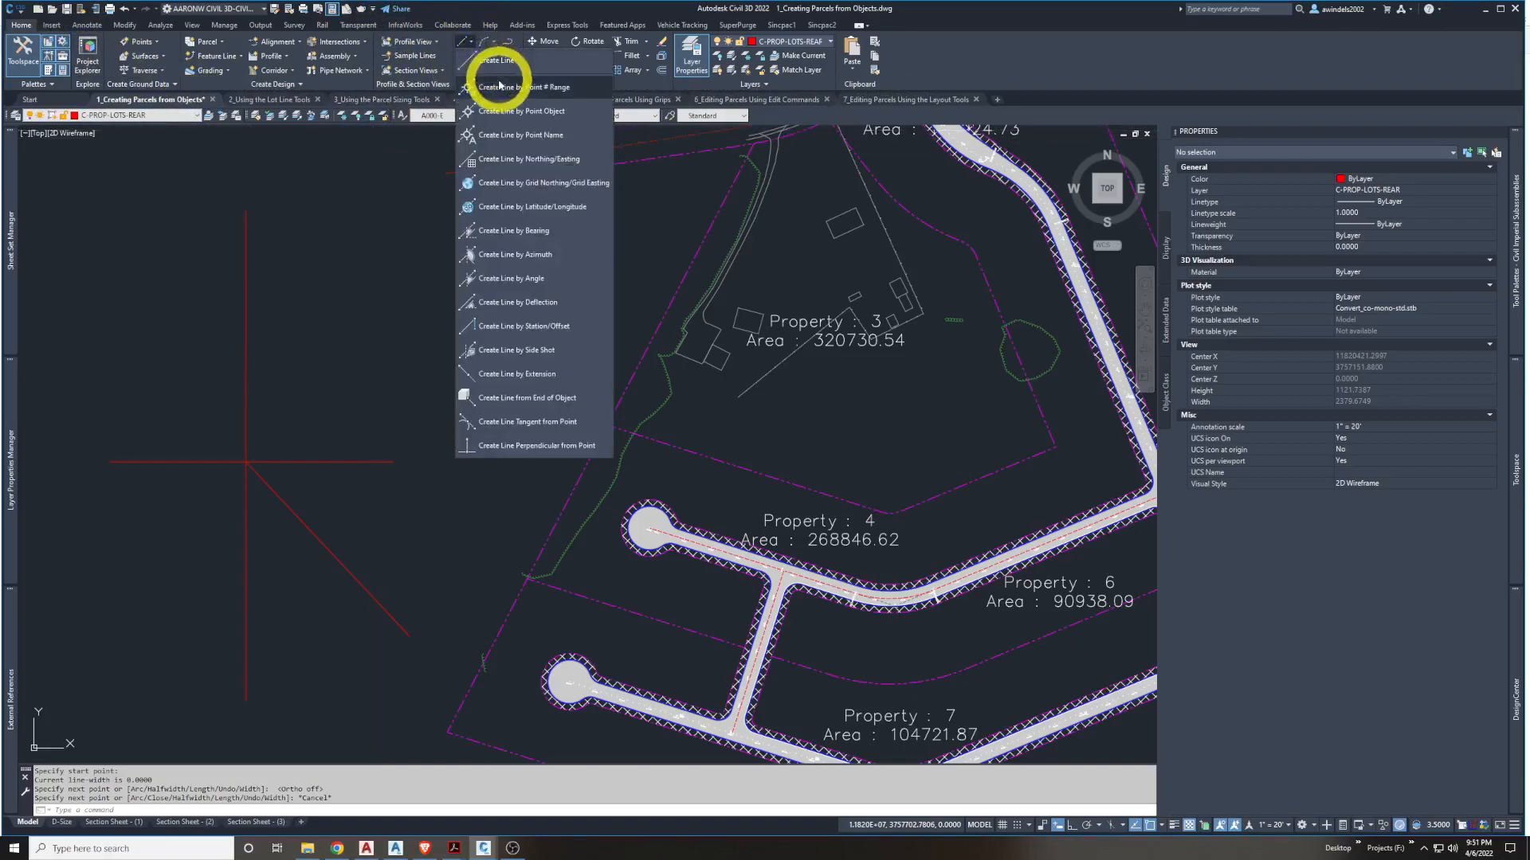
click(564, 233)
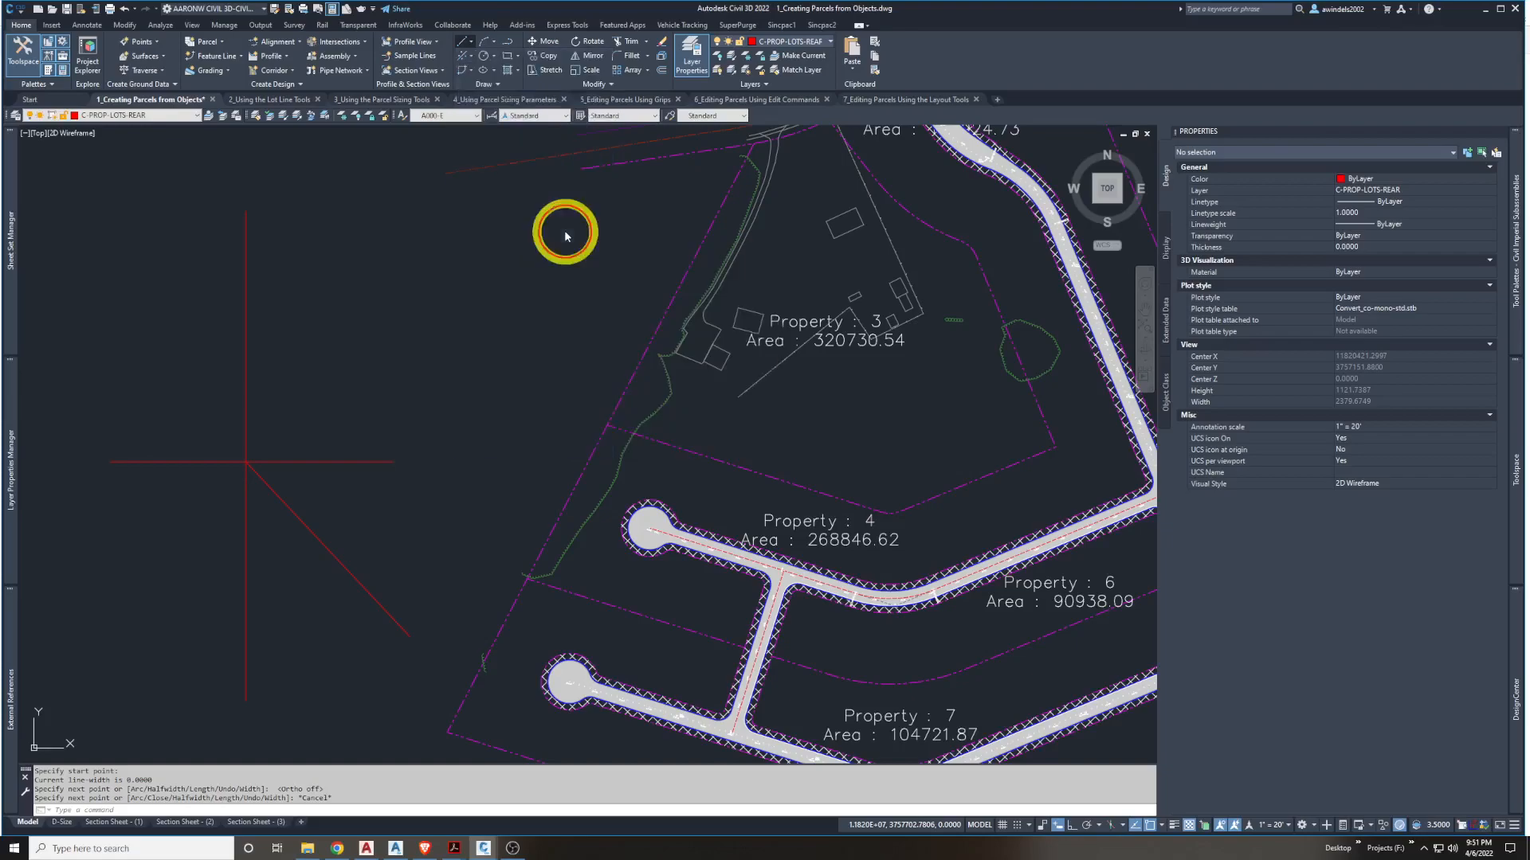
click(253, 462)
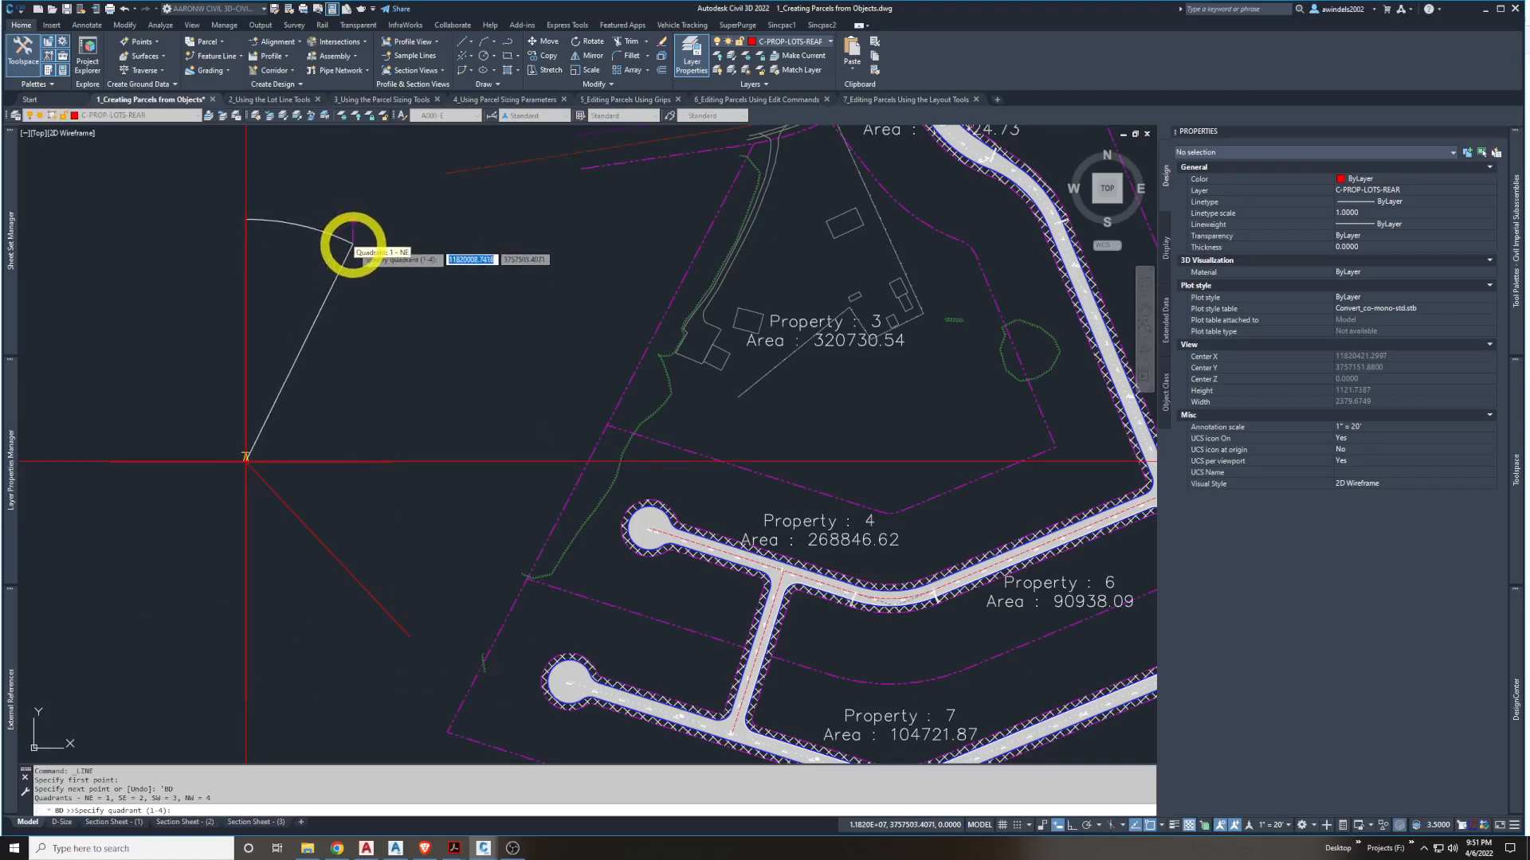
click(348, 336)
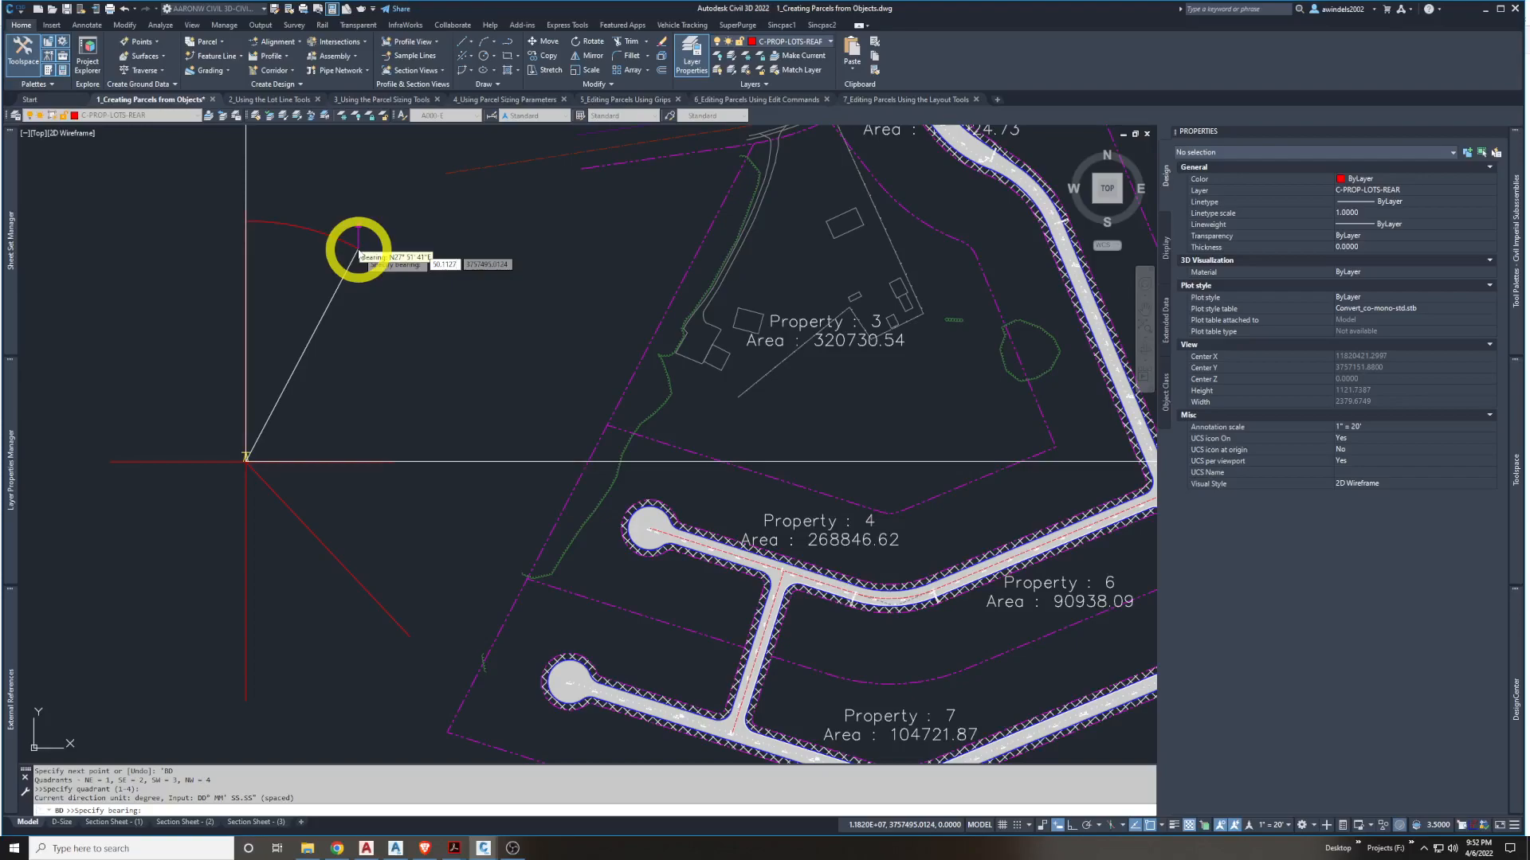
click(358, 250)
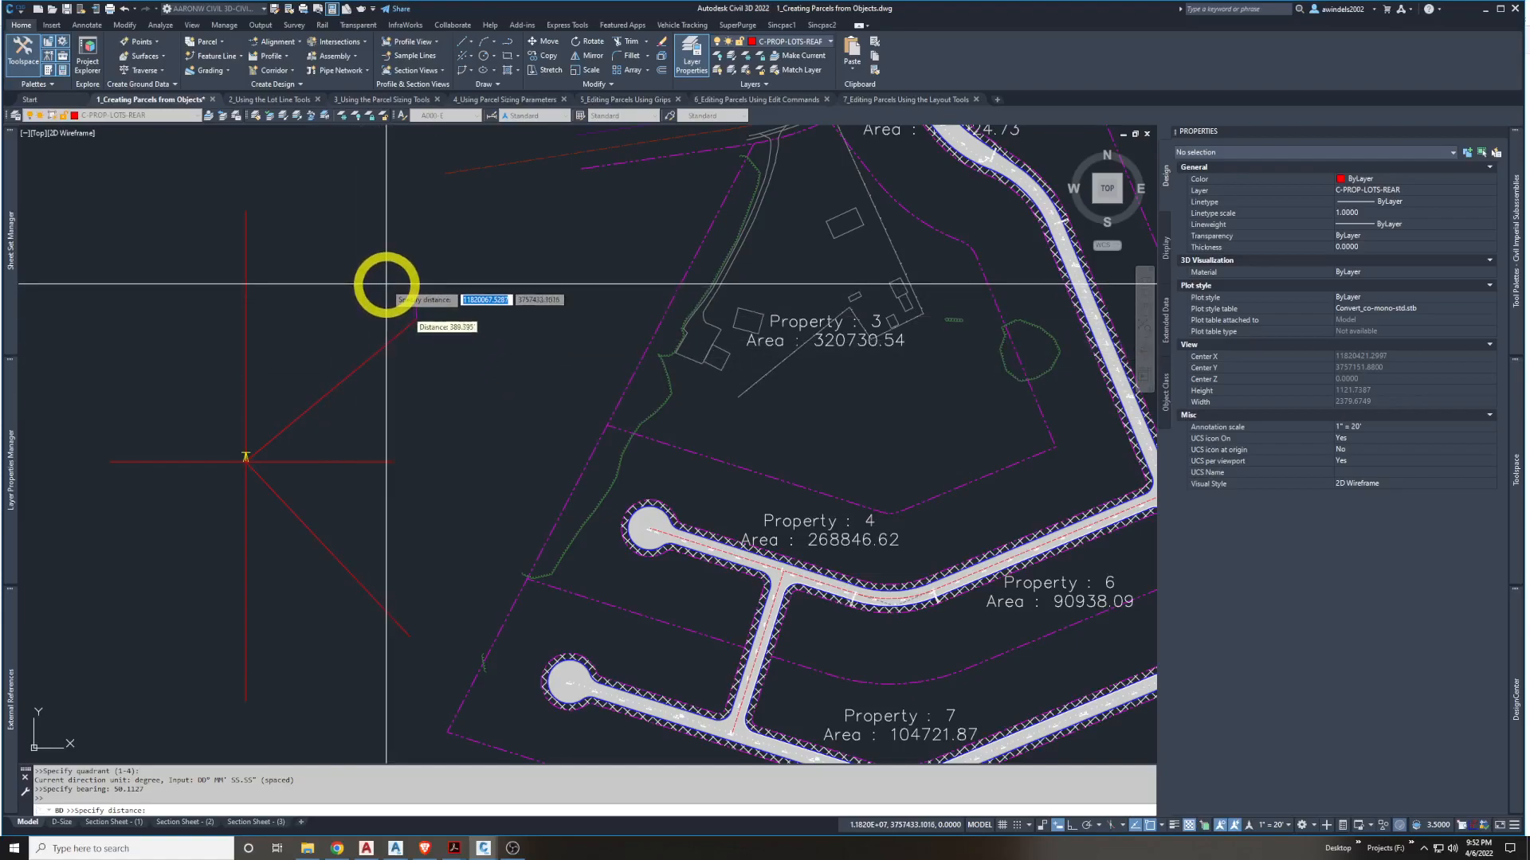
key(Return)
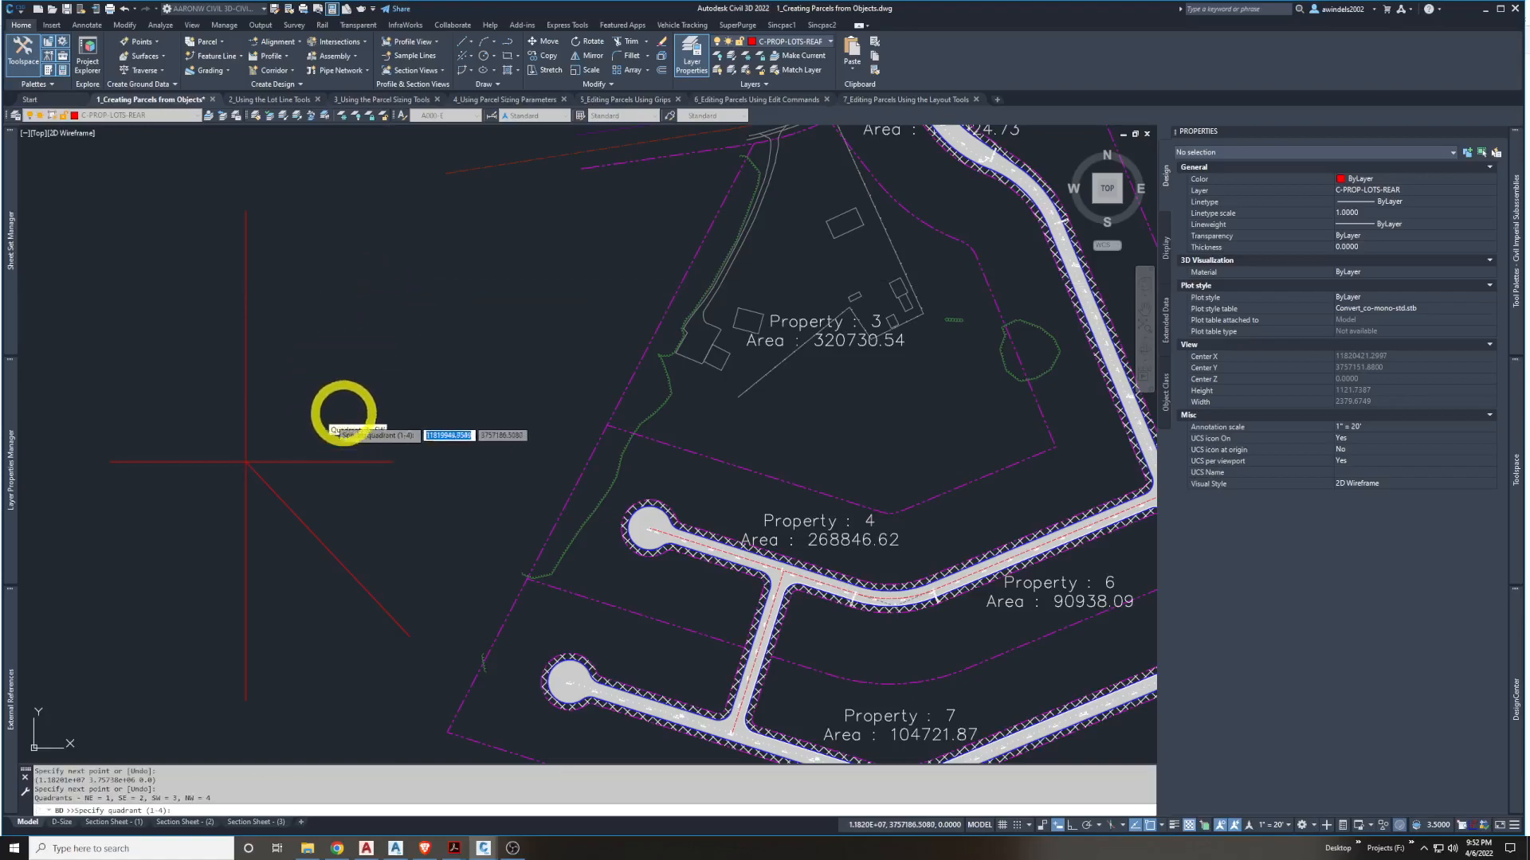
click(351, 405)
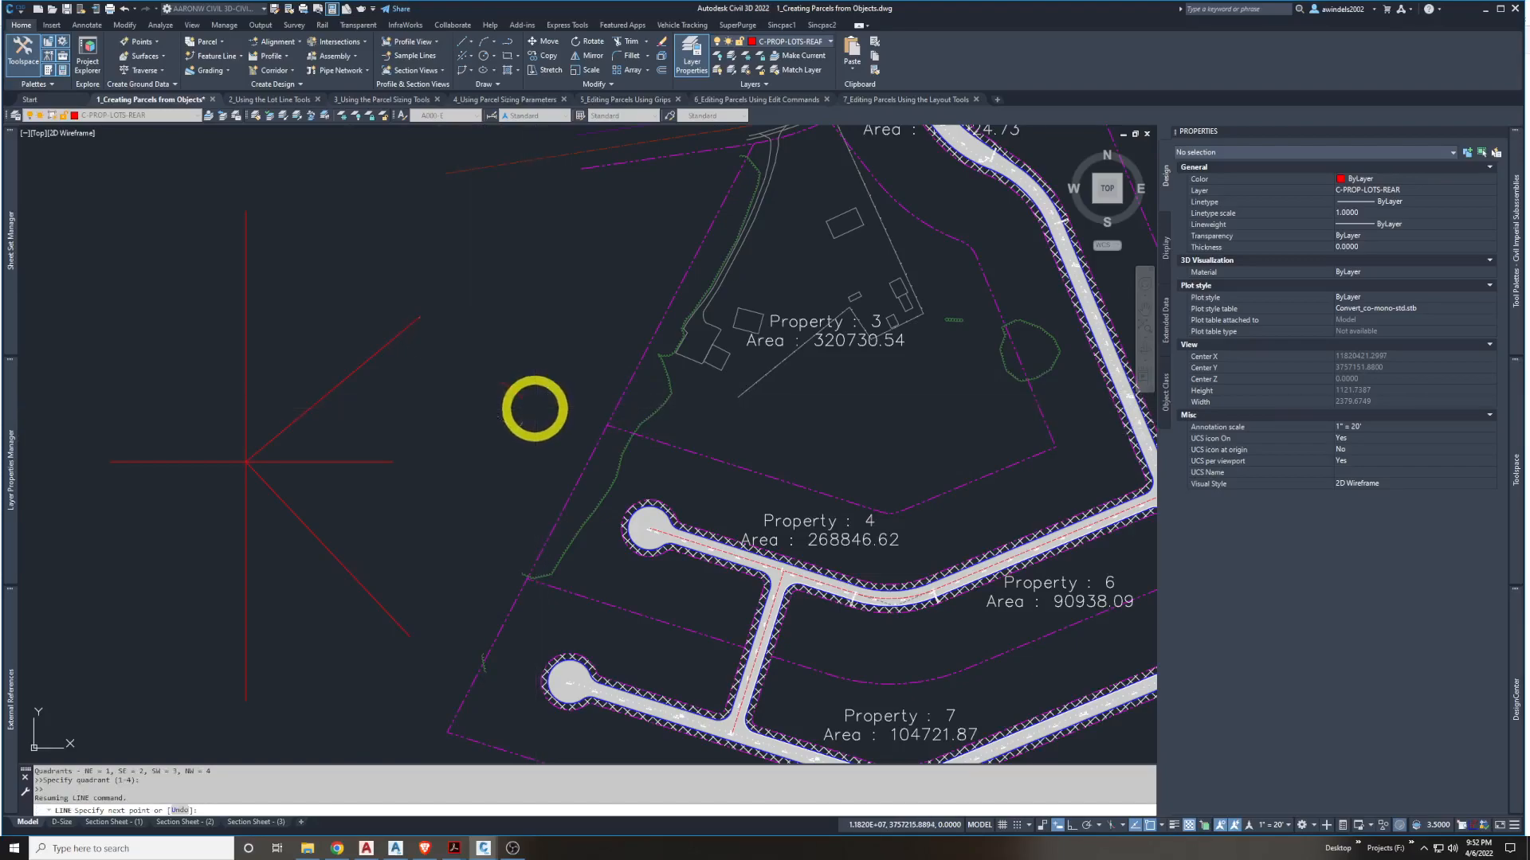
key(Escape)
middle_drag(508, 386, 522, 387)
key(Escape)
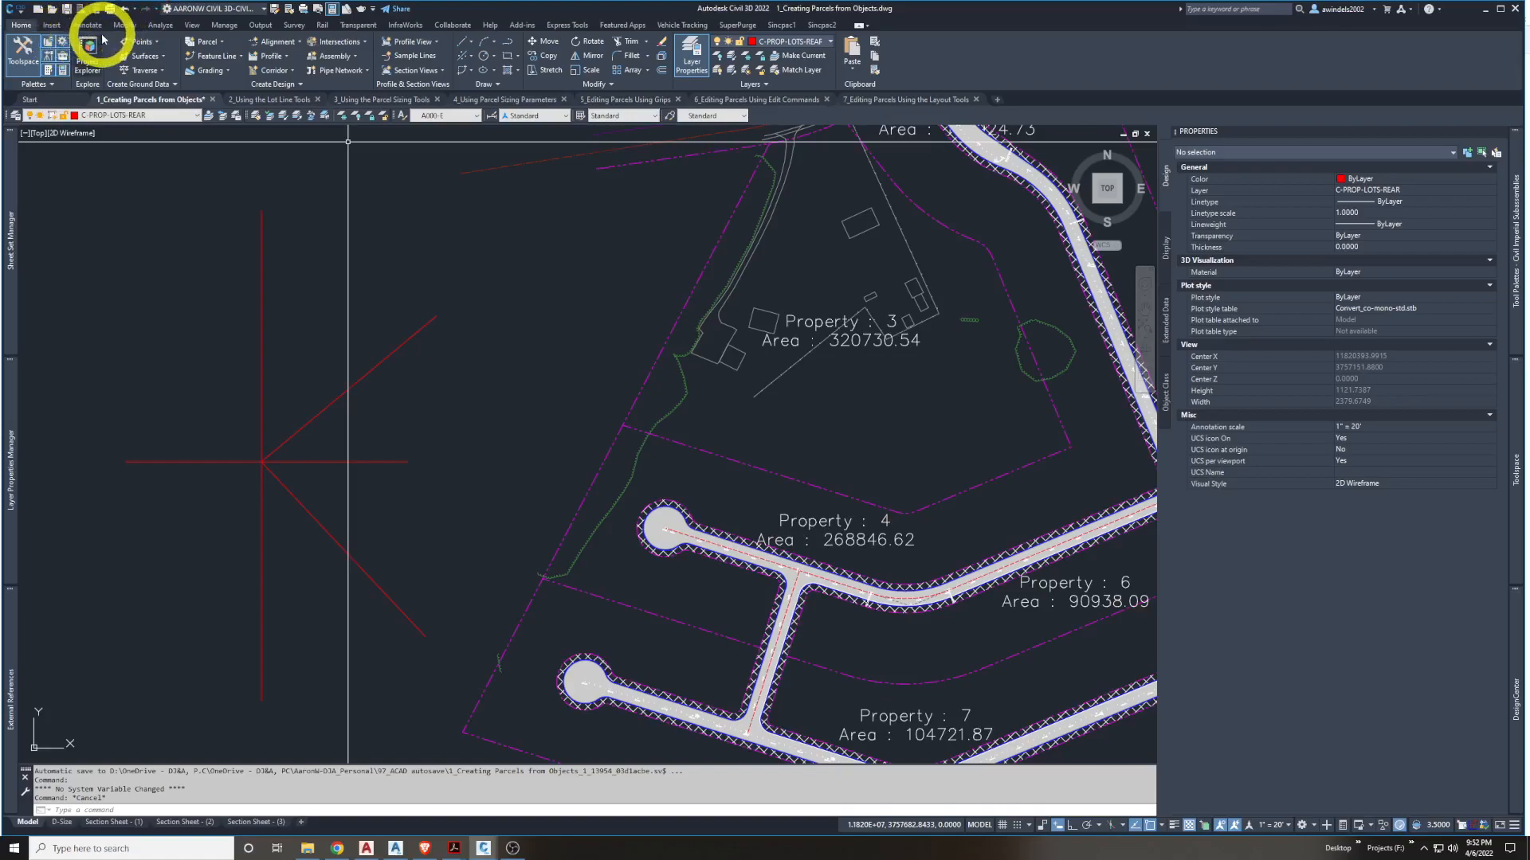
Use Line and Arc Information to check the distance and course of the line in the northeast quadrant
click(156, 25)
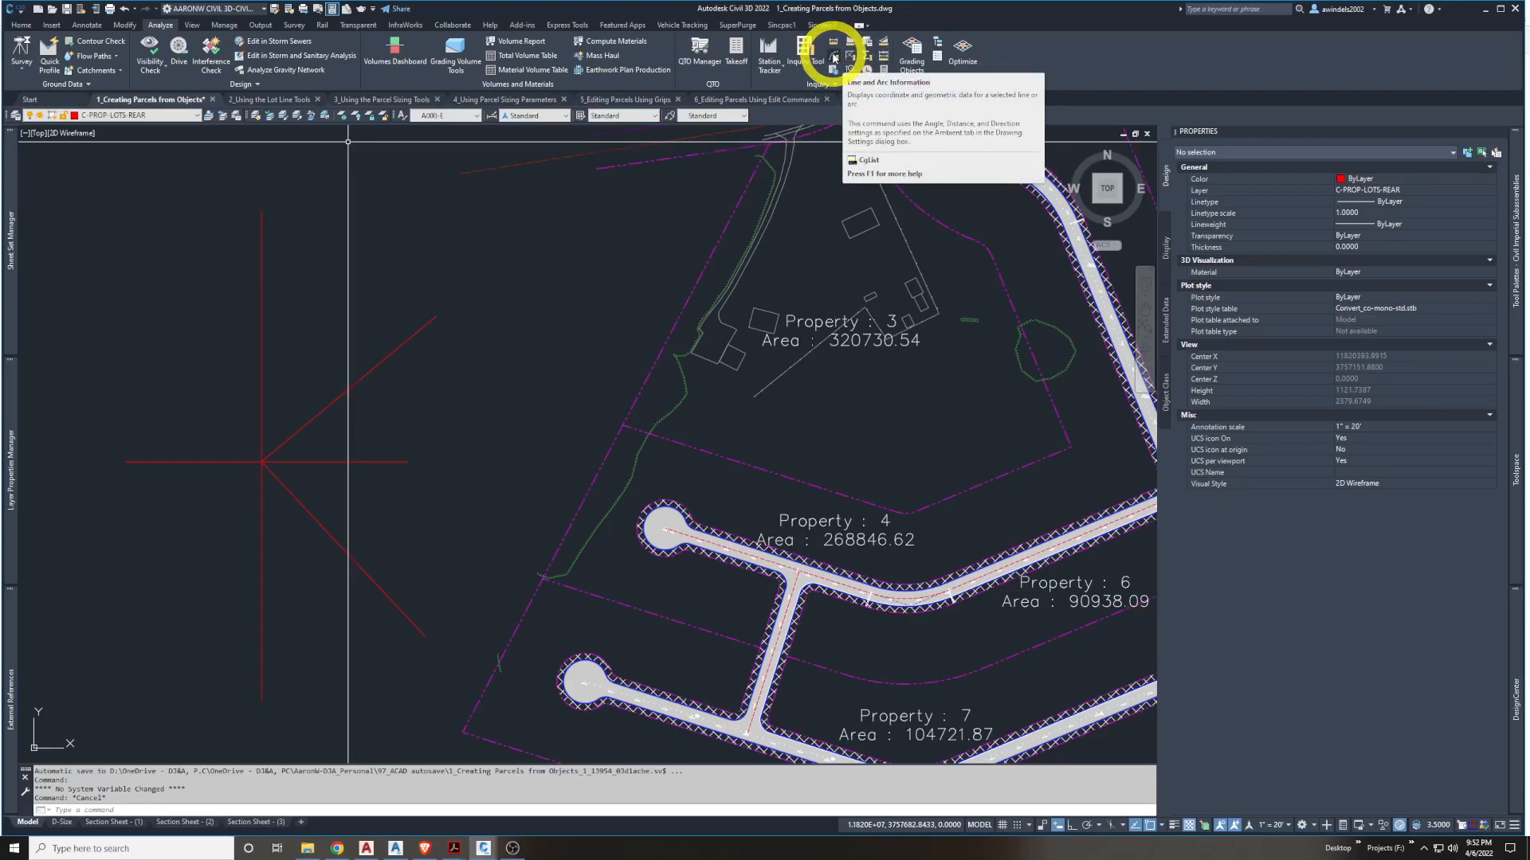
click(833, 57)
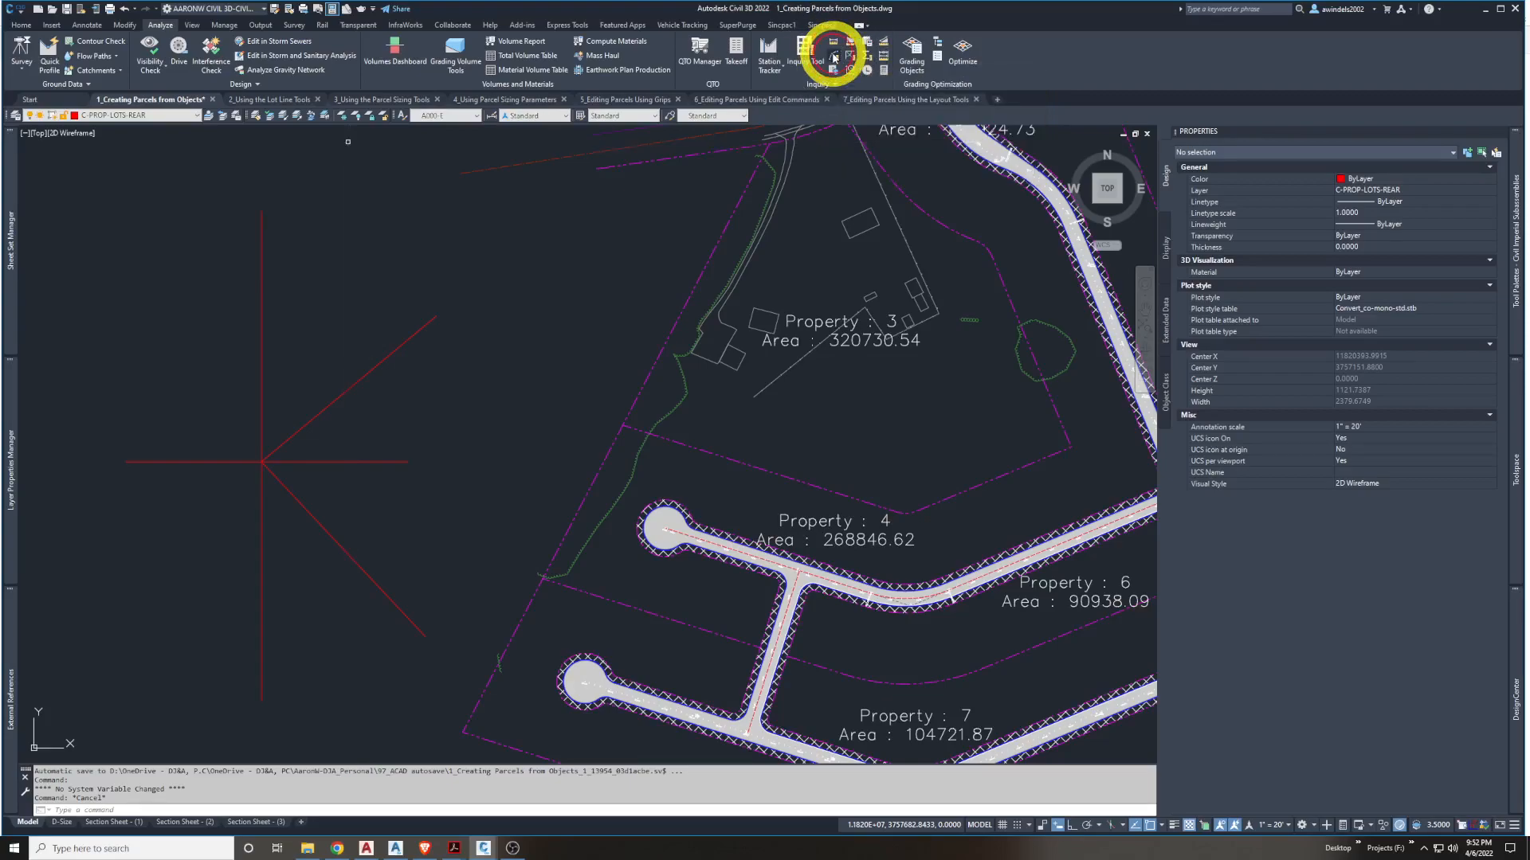
click(355, 382)
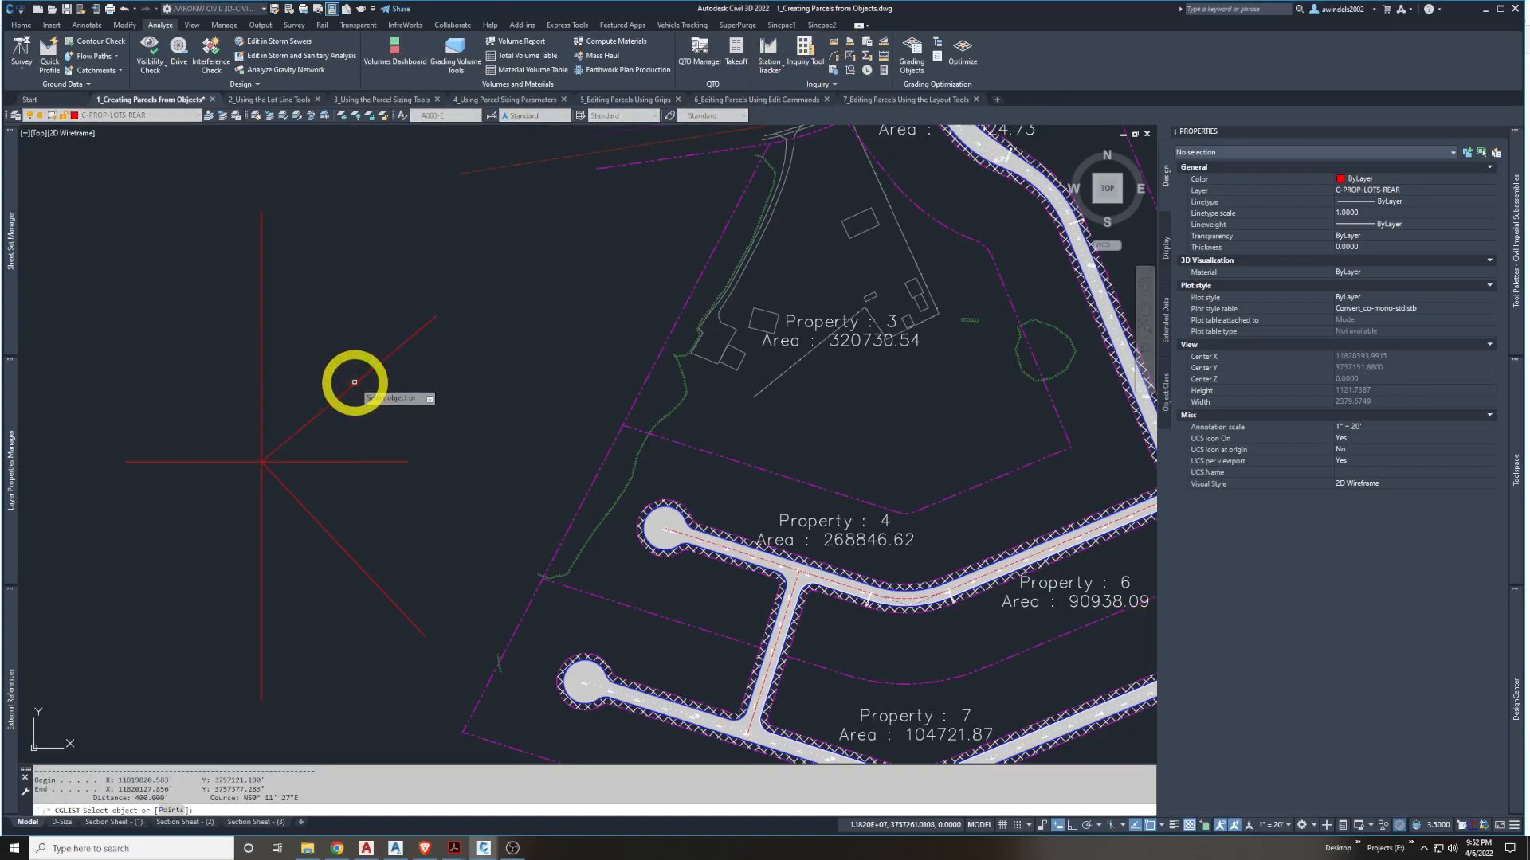
click(121, 797)
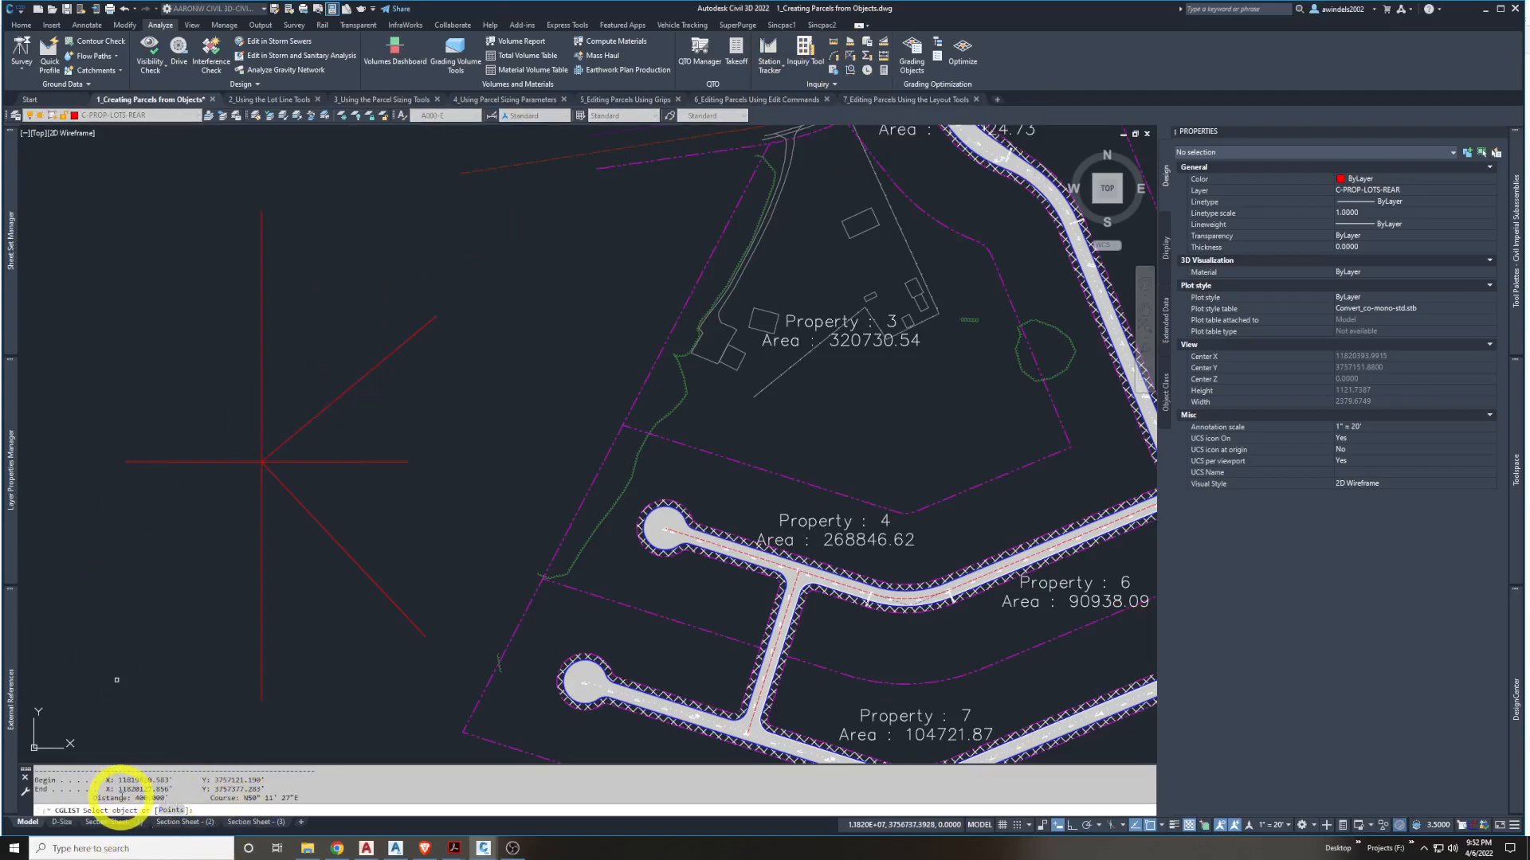
click(233, 793)
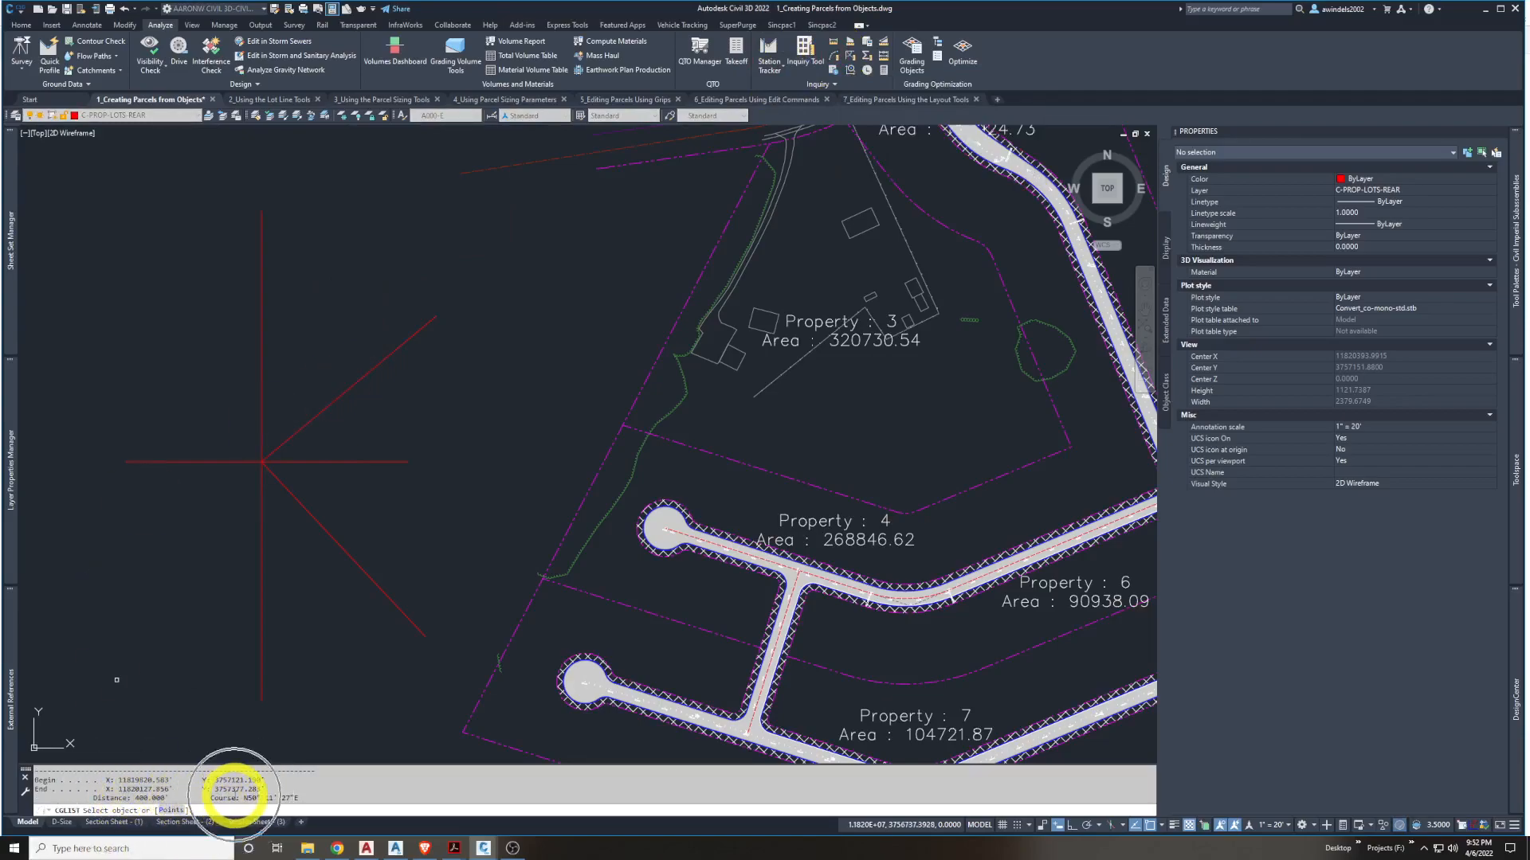
click(253, 798)
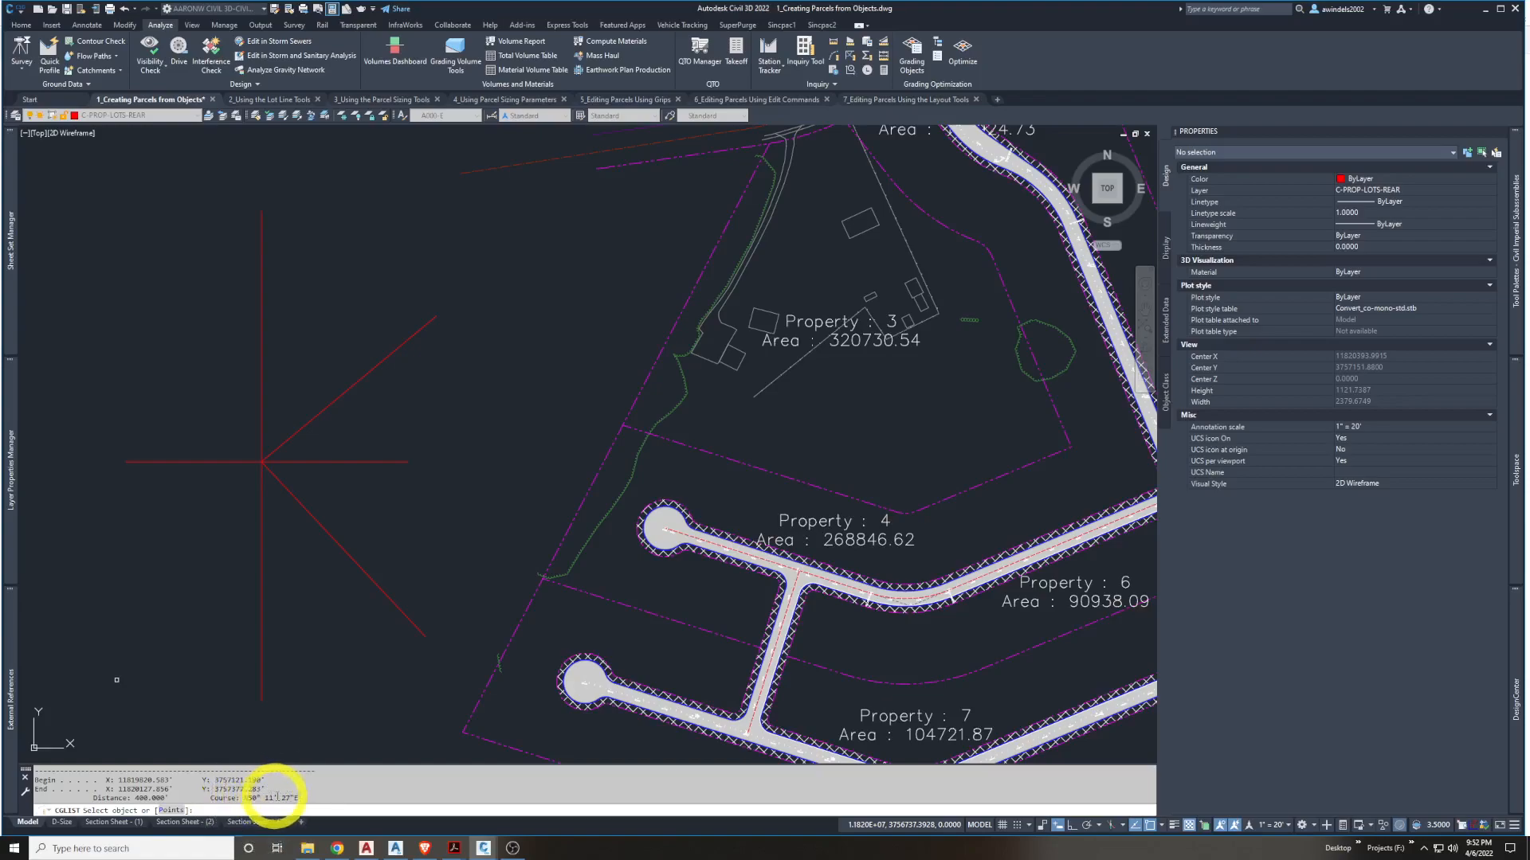
drag(300, 799, 232, 798)
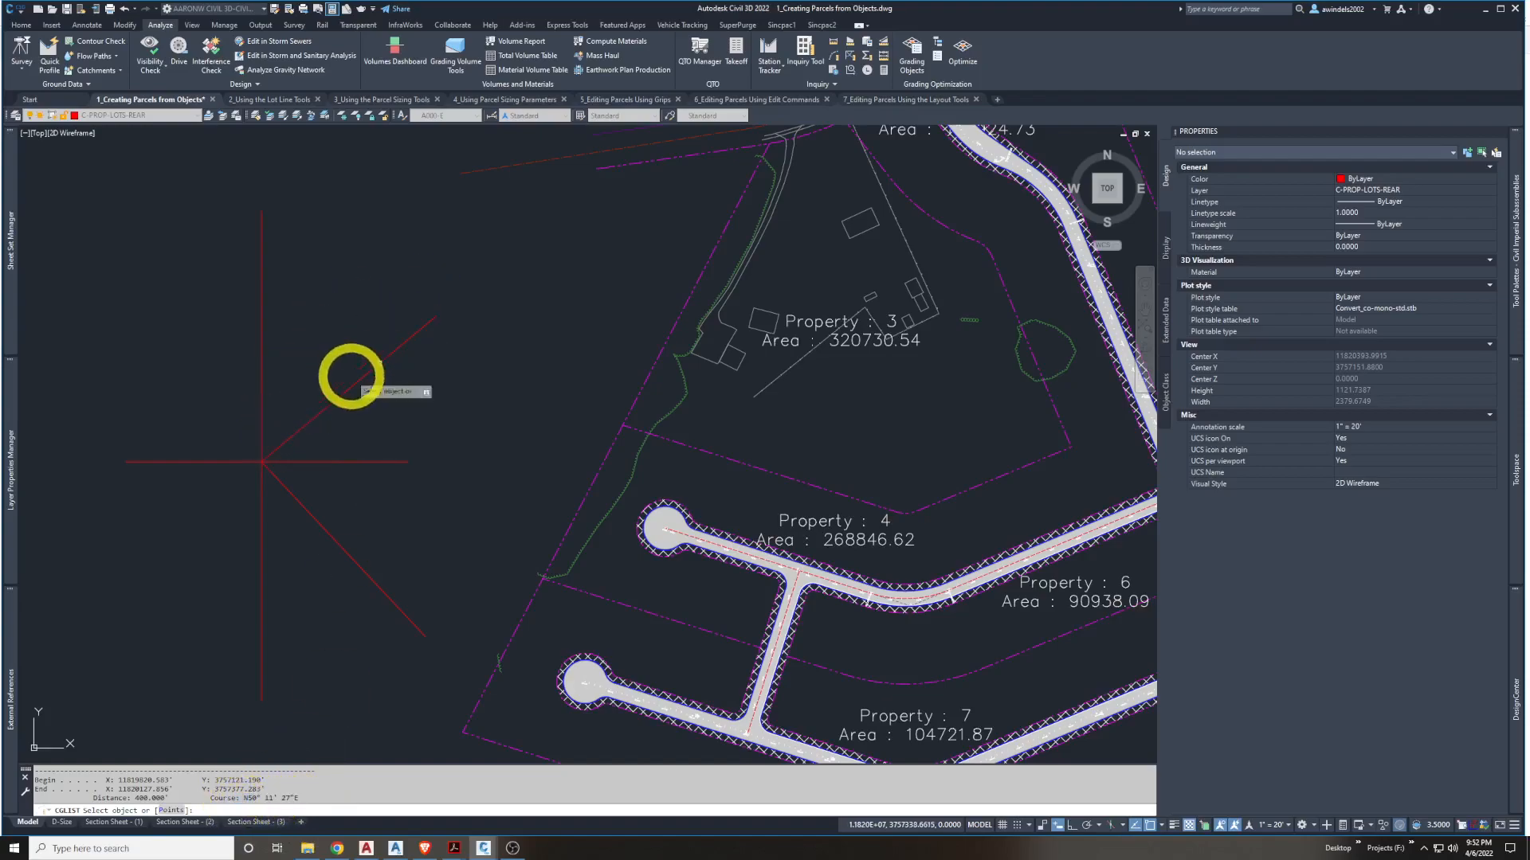
key(Escape)
key(Escape)
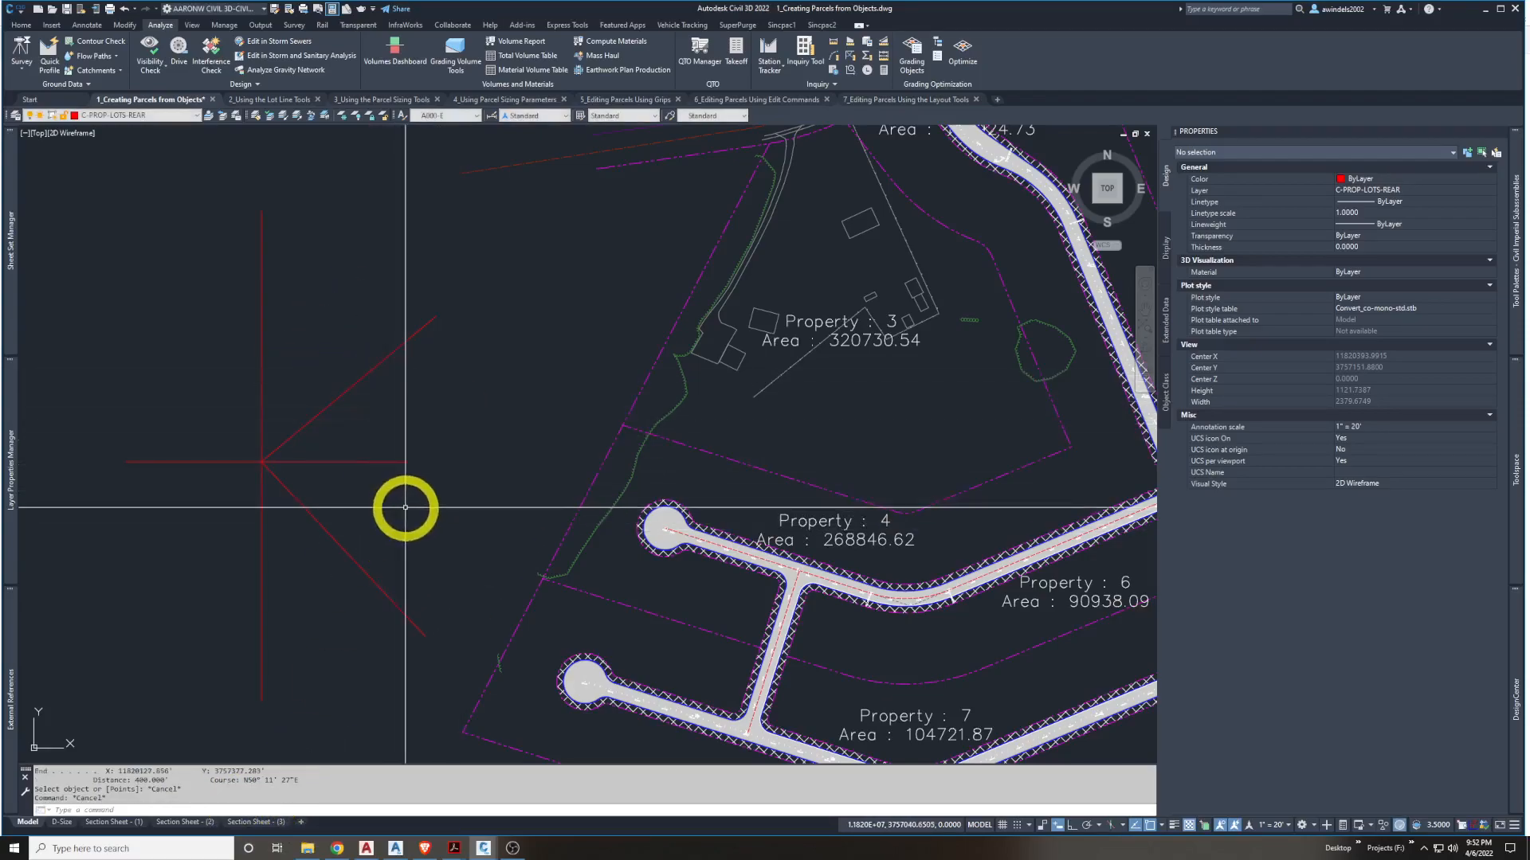
Bring up the 2_Using the Lot Line Tools drawing, and return to the Parcel Terminology section of the Civil 3D textbook PDF
click(275, 101)
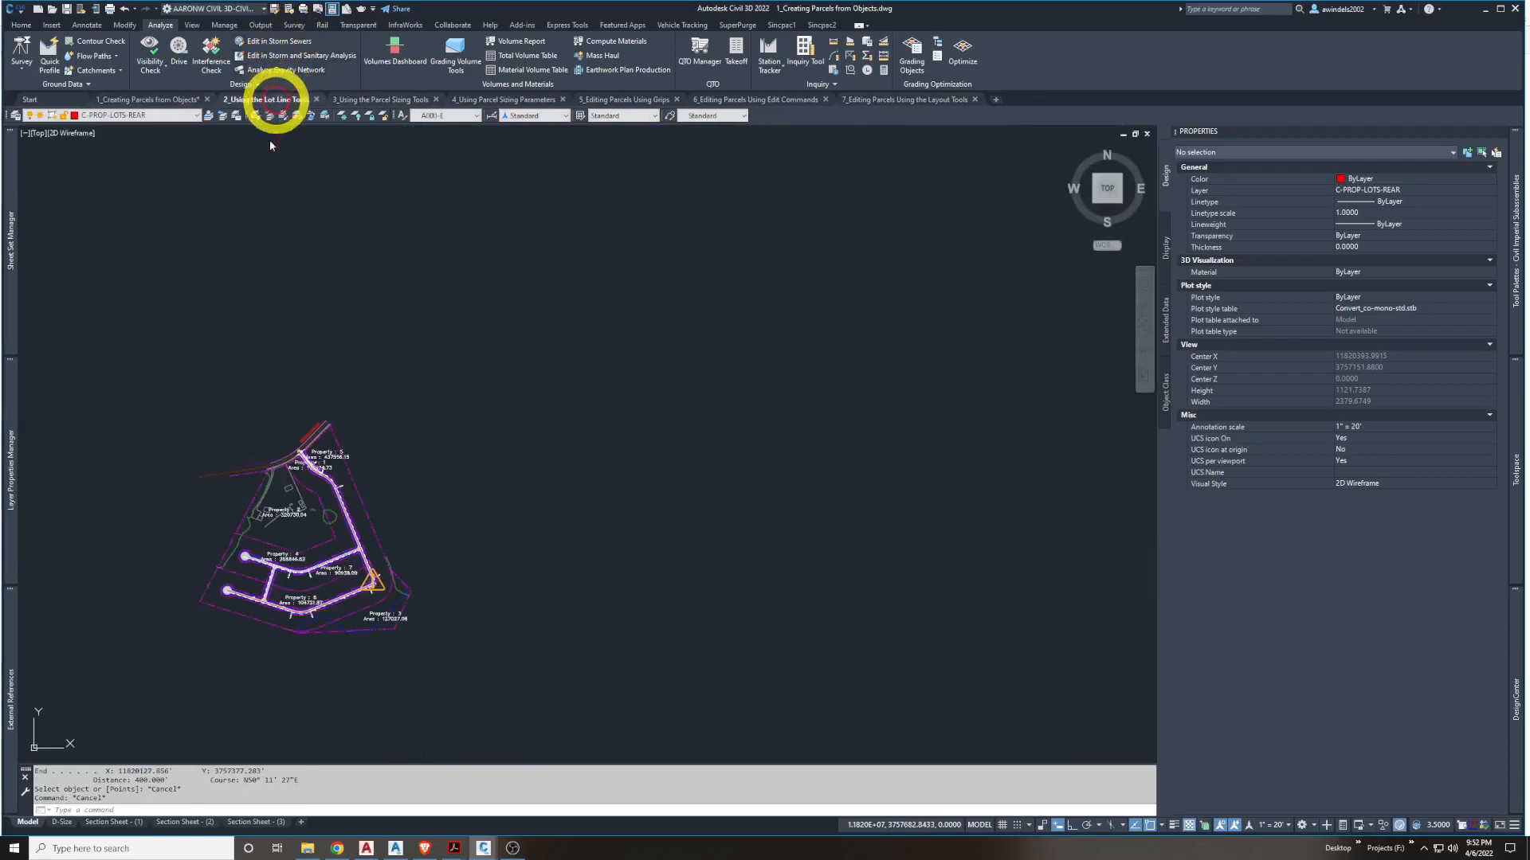
mouse_move(483, 849)
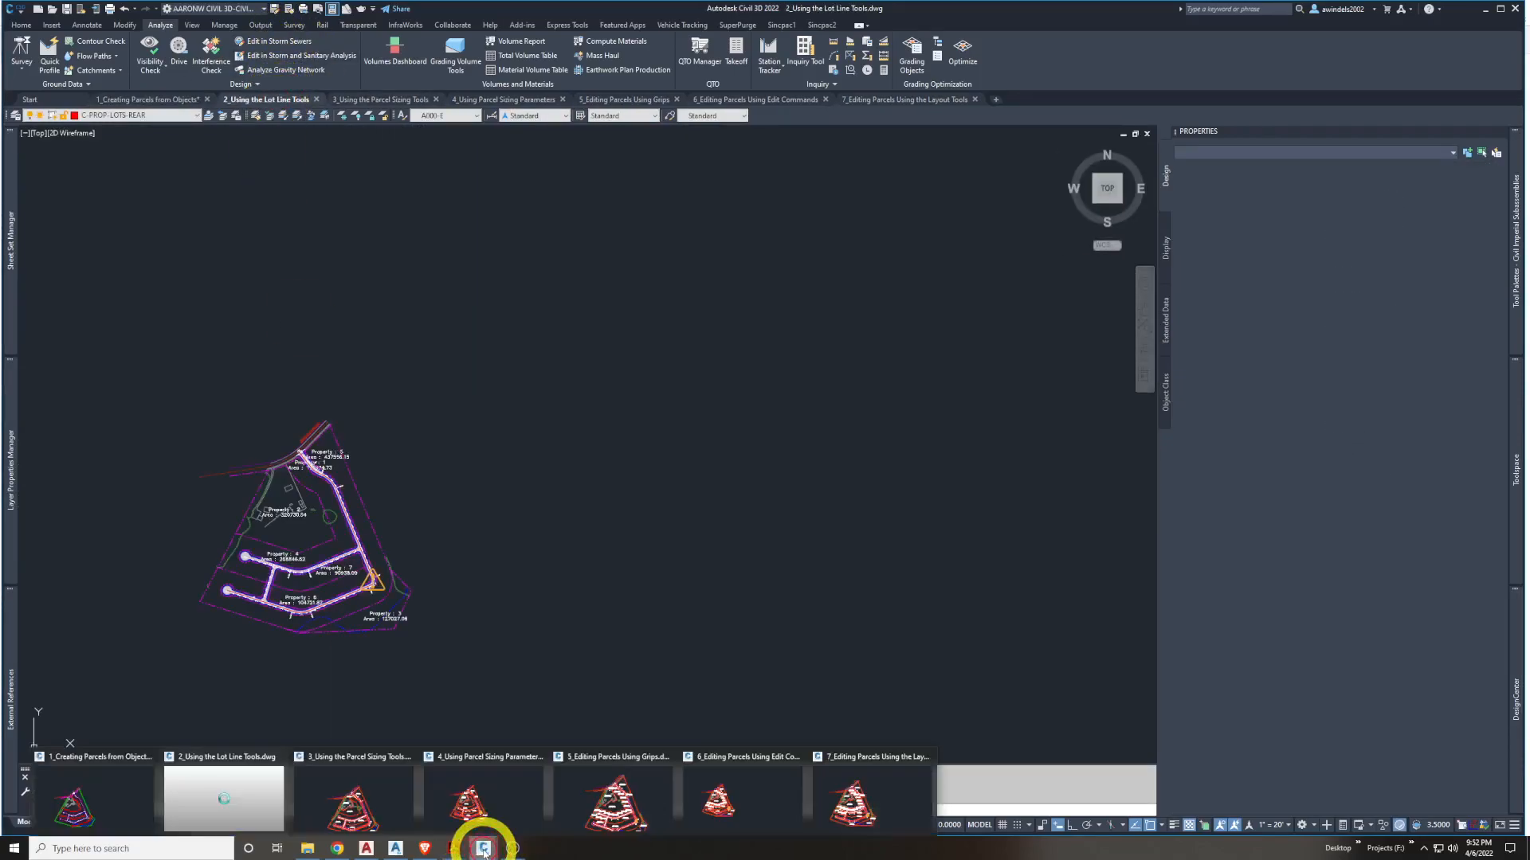
click(384, 789)
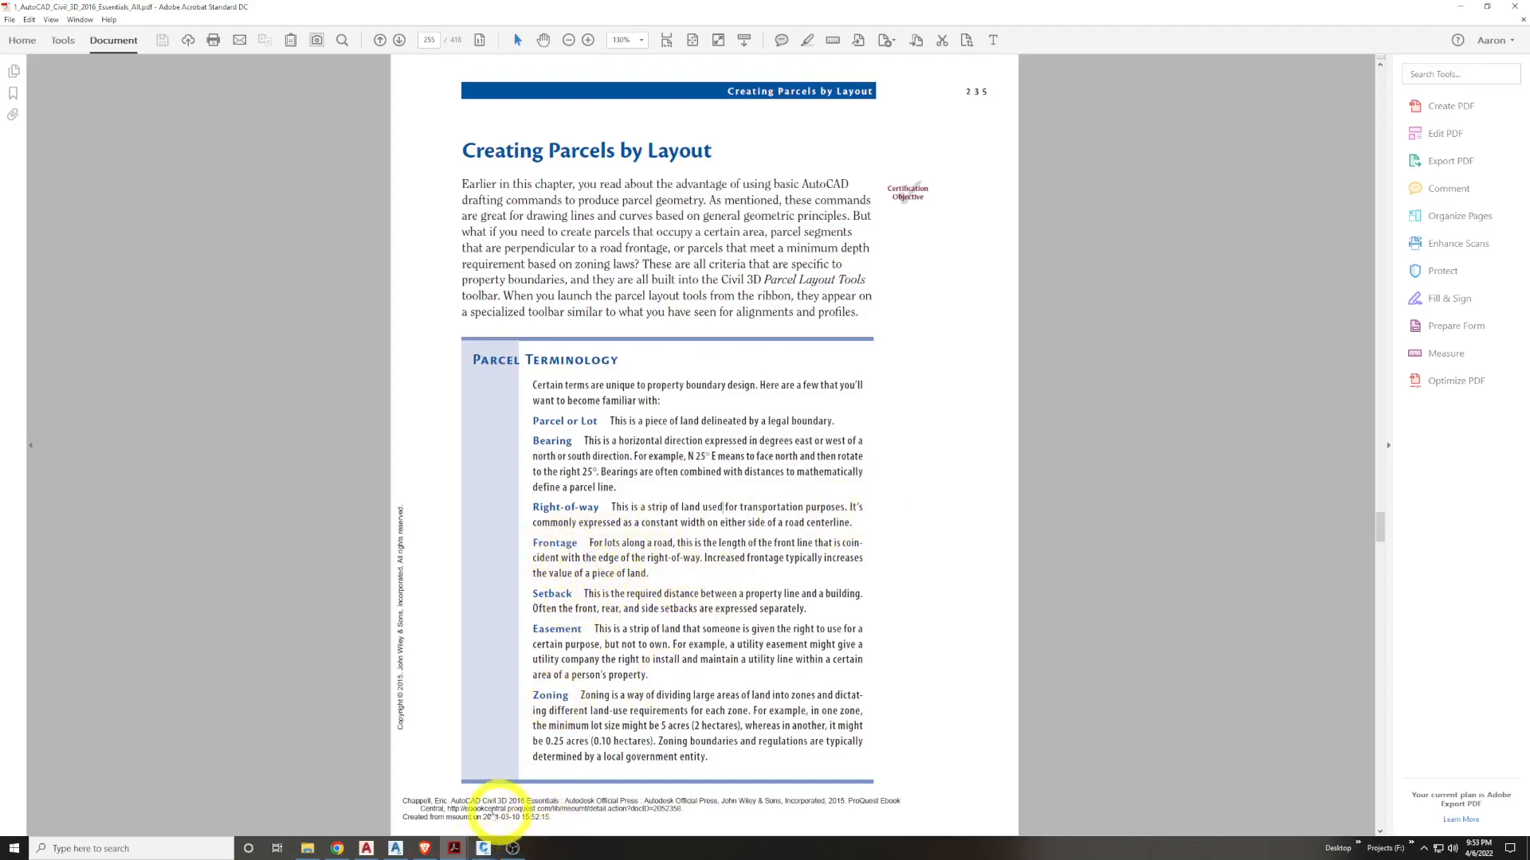
Switch to the browser's Missoula County property map, select a lot west of Linda Vista Blvd, and examine the road corridor between the lots
click(425, 848)
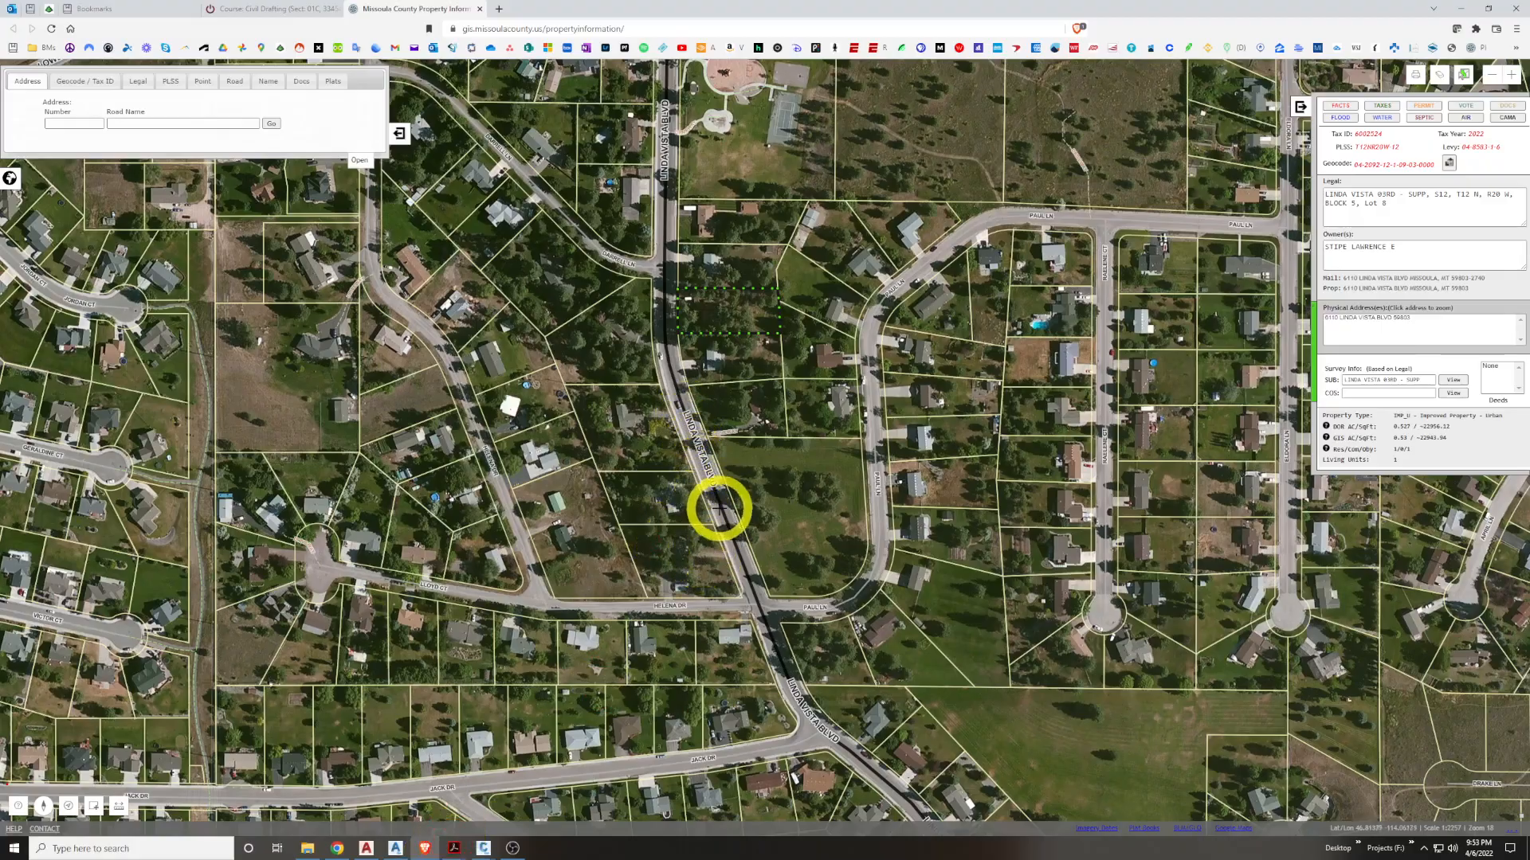
scroll(695, 425, up, 1)
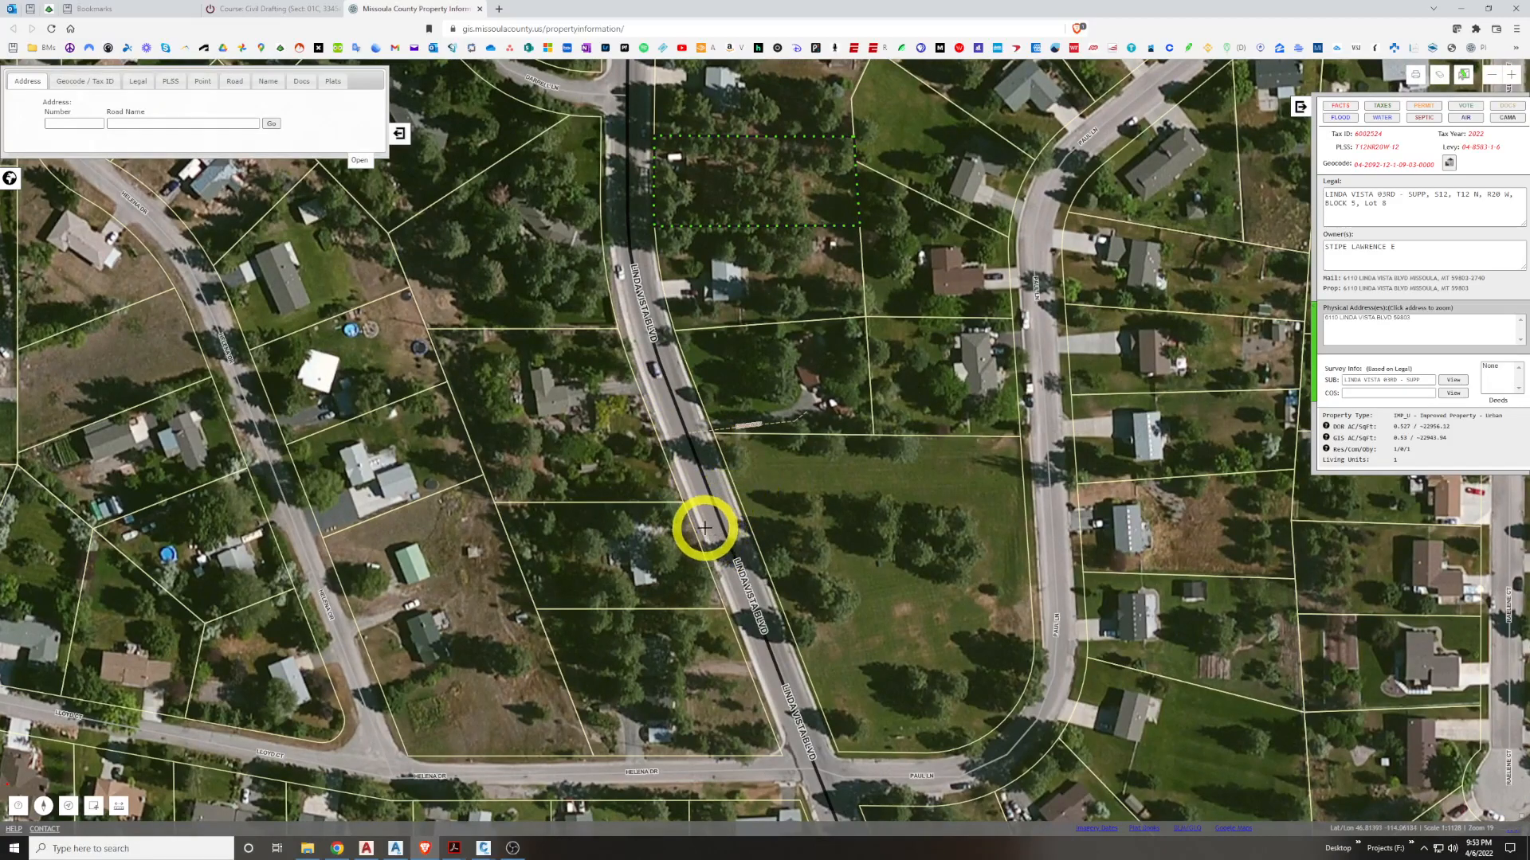
click(677, 553)
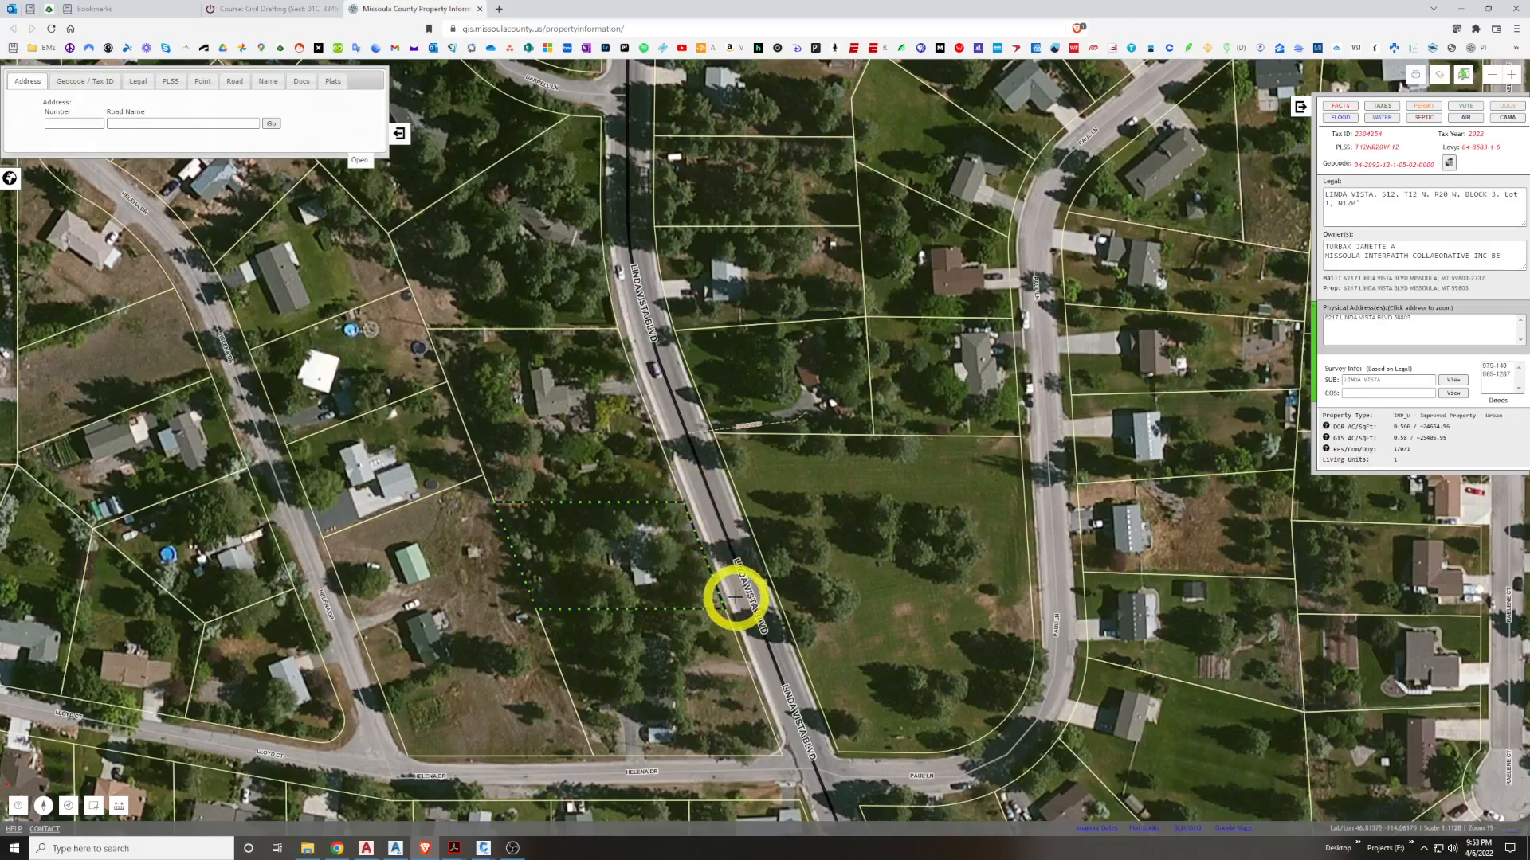
drag(705, 504, 768, 625)
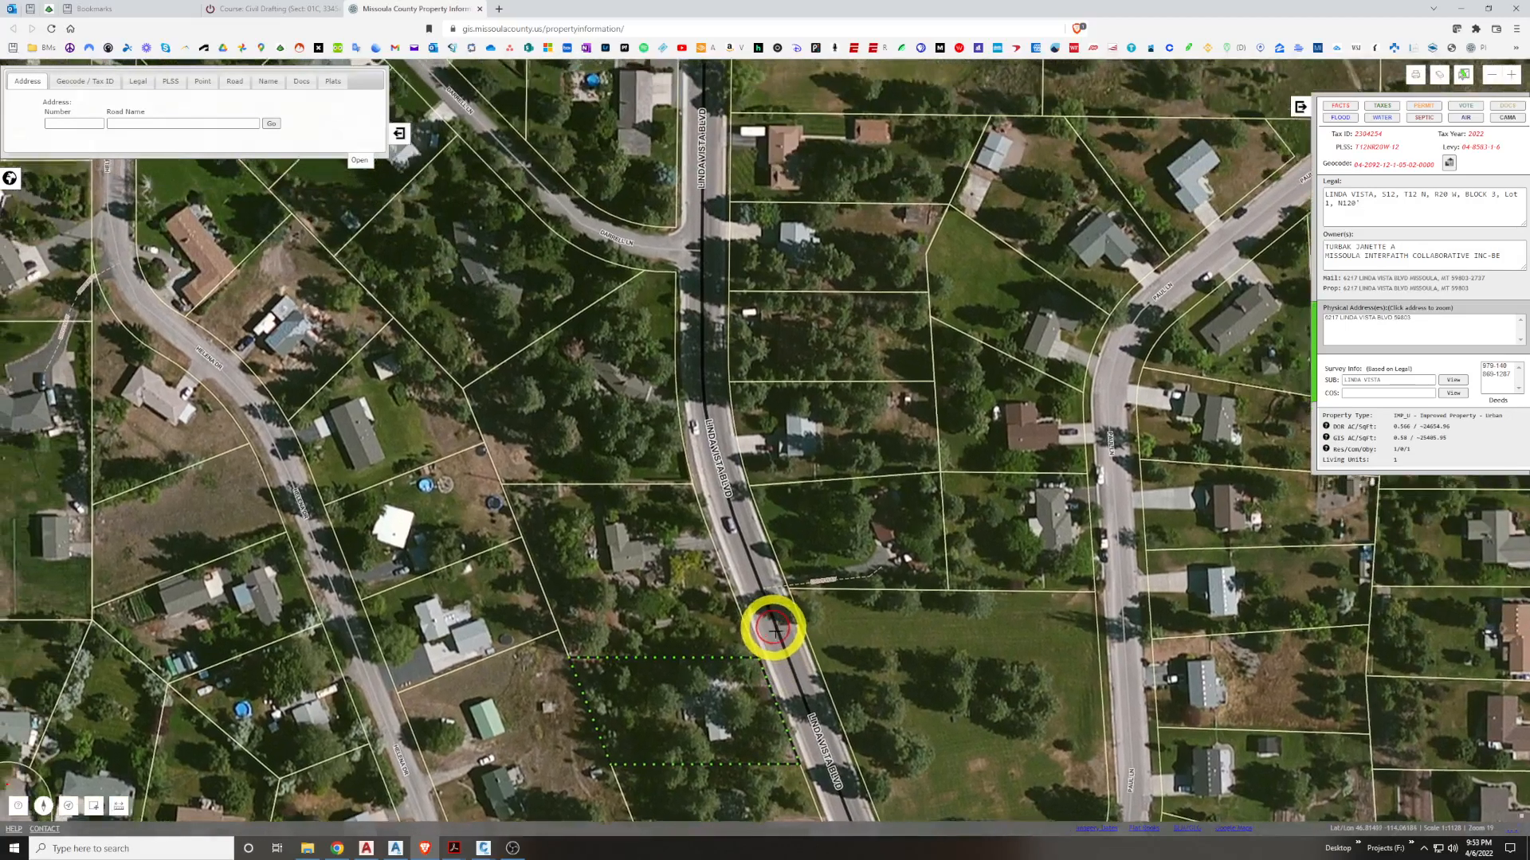
drag(716, 430, 712, 495)
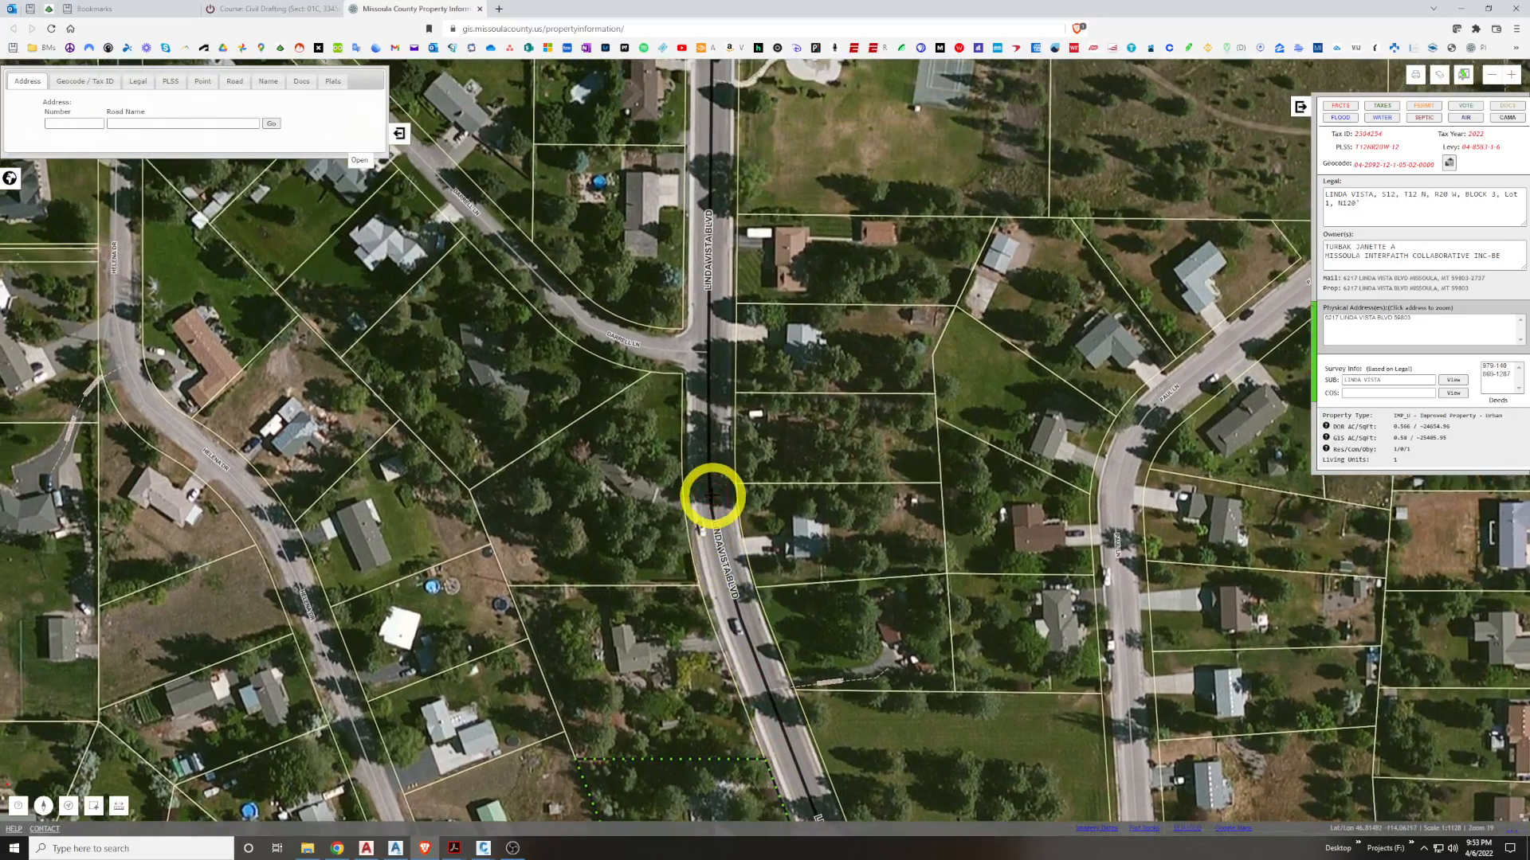
Select the large lot on the west side of the Linda Vista Blvd curve and examine its frontage along the road
drag(765, 635, 629, 338)
mouse_move(676, 539)
mouse_down()
mouse_move(677, 516)
mouse_move(695, 544)
mouse_up()
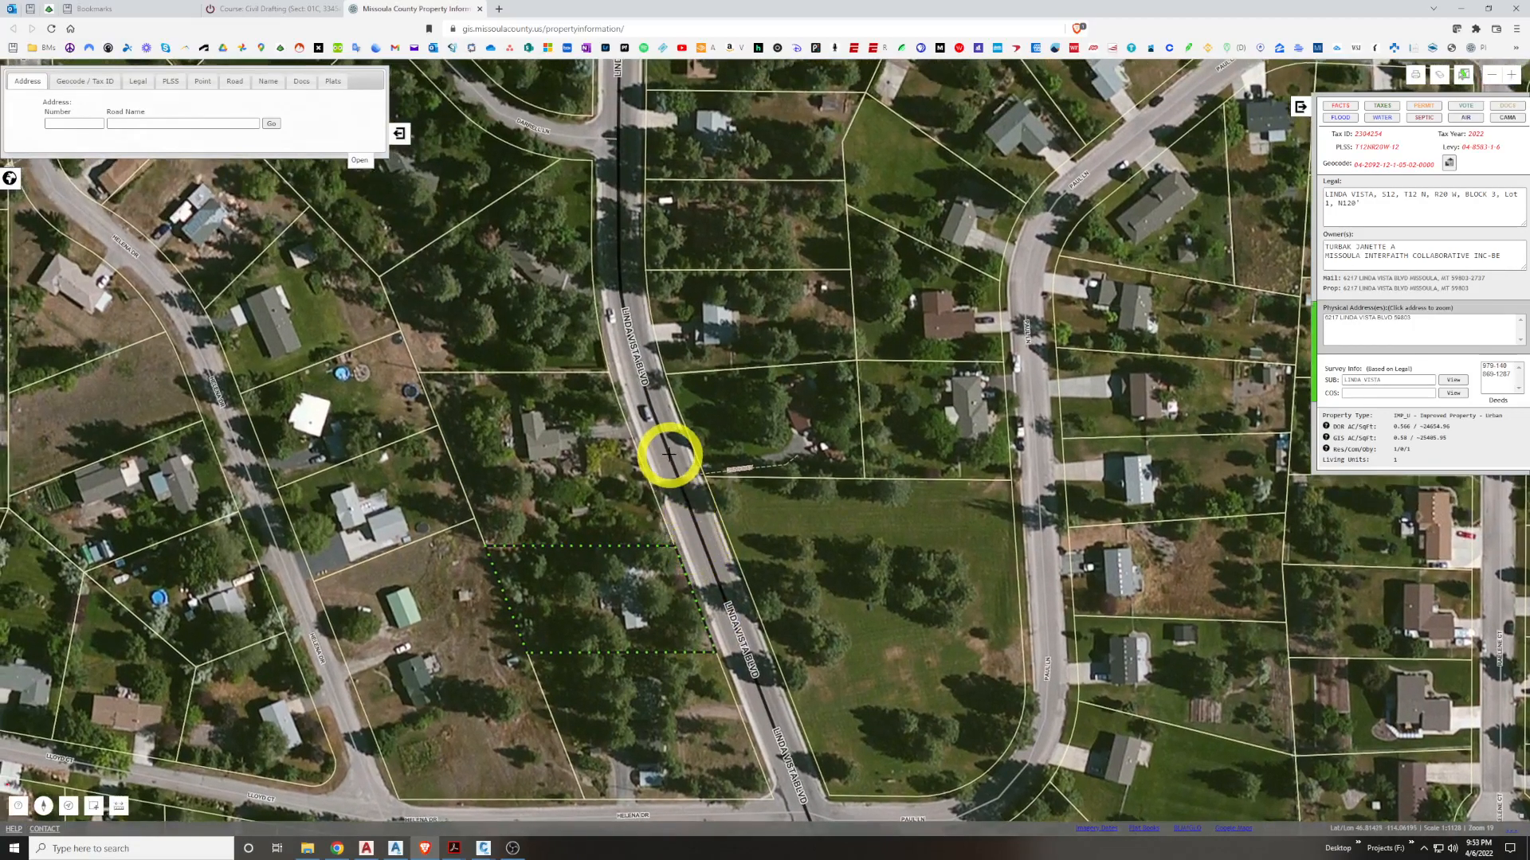
scroll(668, 452, down, 1)
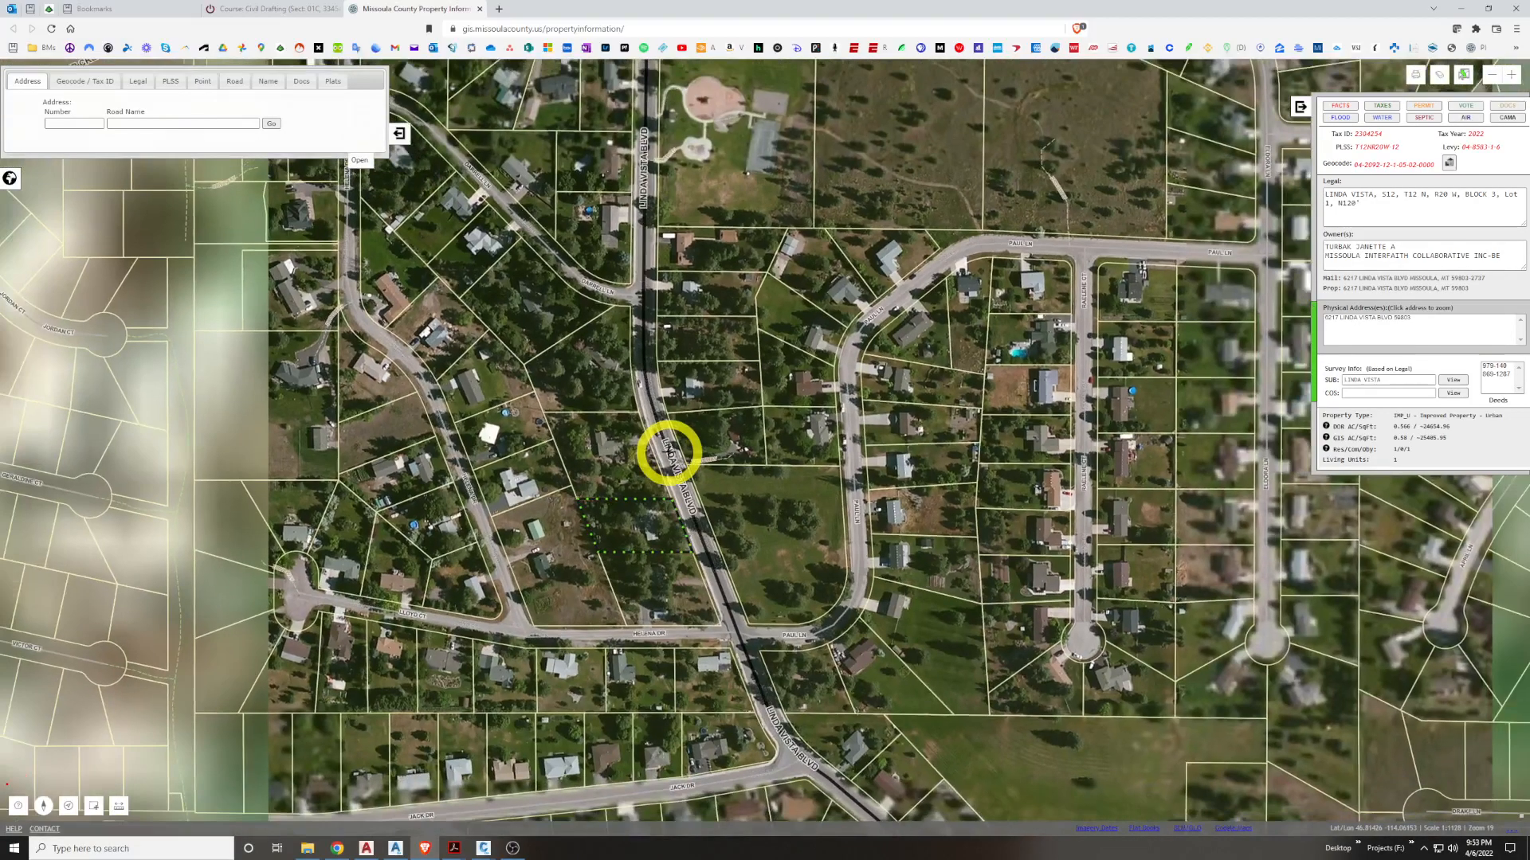
click(666, 444)
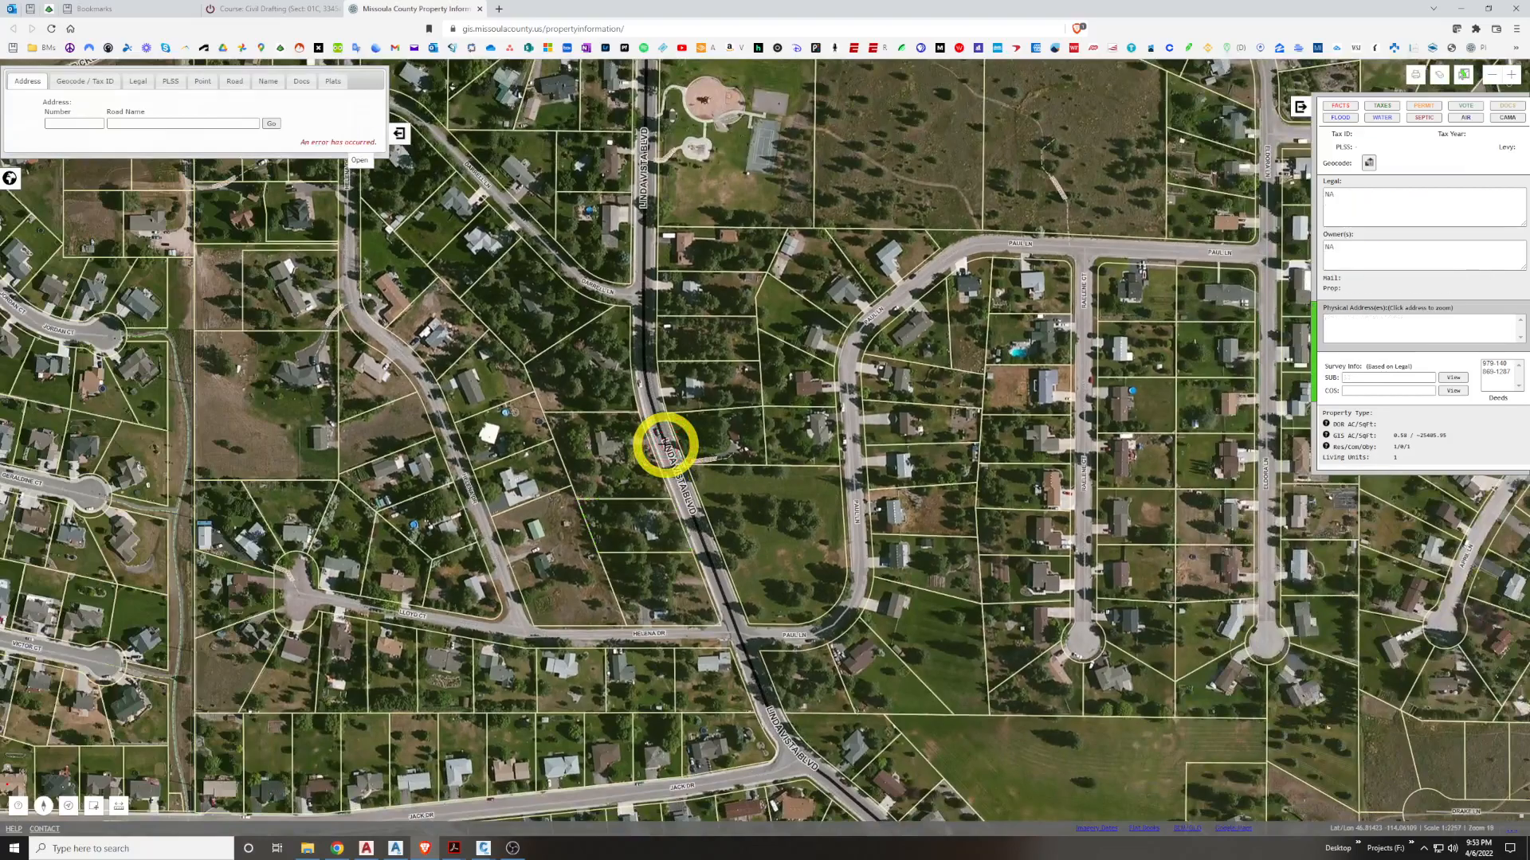
click(618, 451)
scroll(629, 450, up, 1)
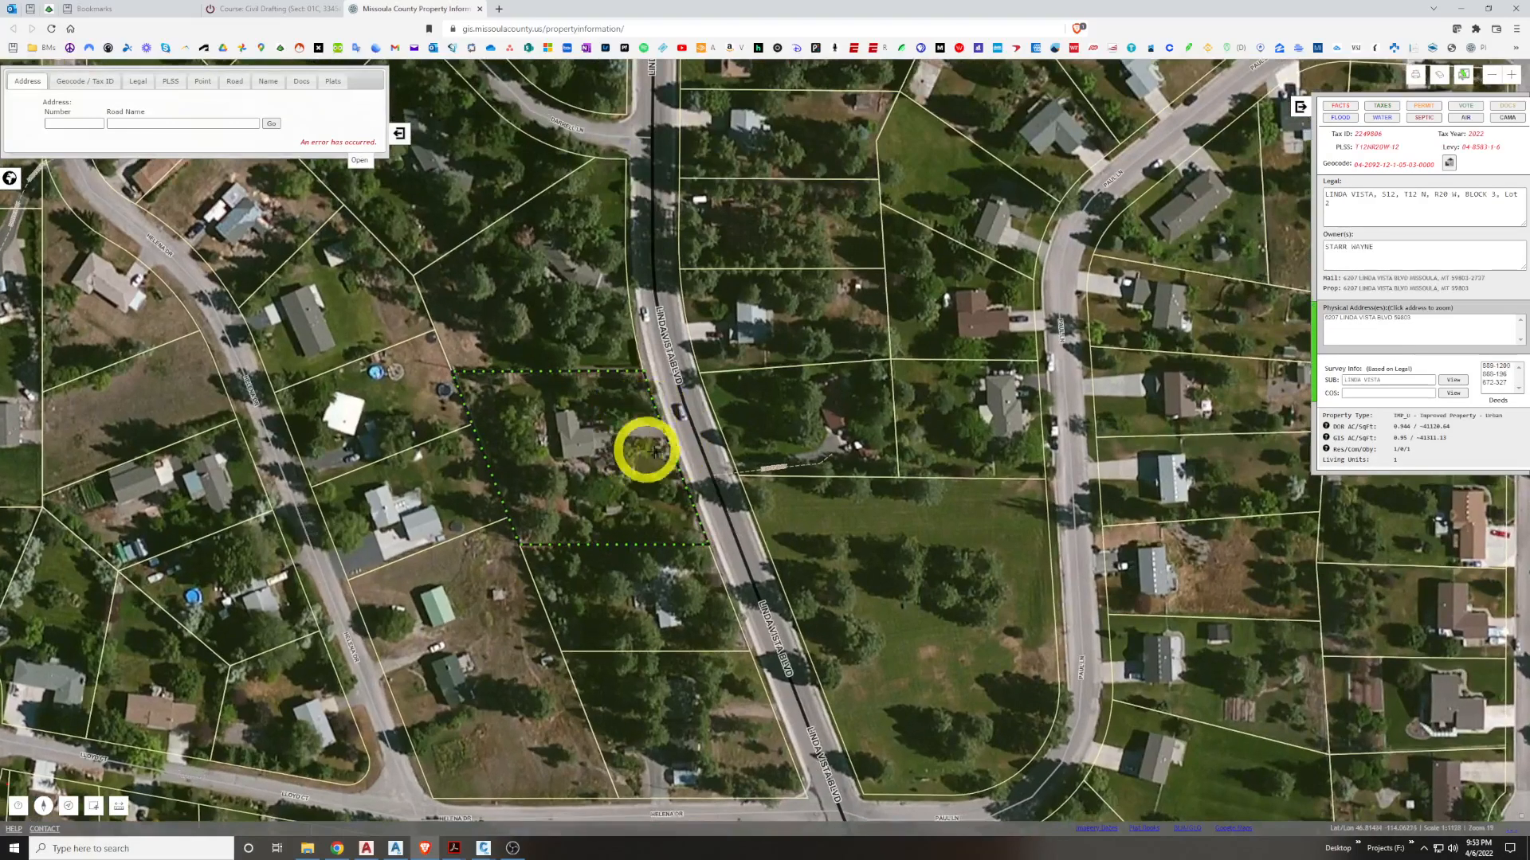
Select the next lot south along Linda Vista Blvd and examine the distance between its property lines and the house
scroll(693, 454, down, 1)
click(687, 528)
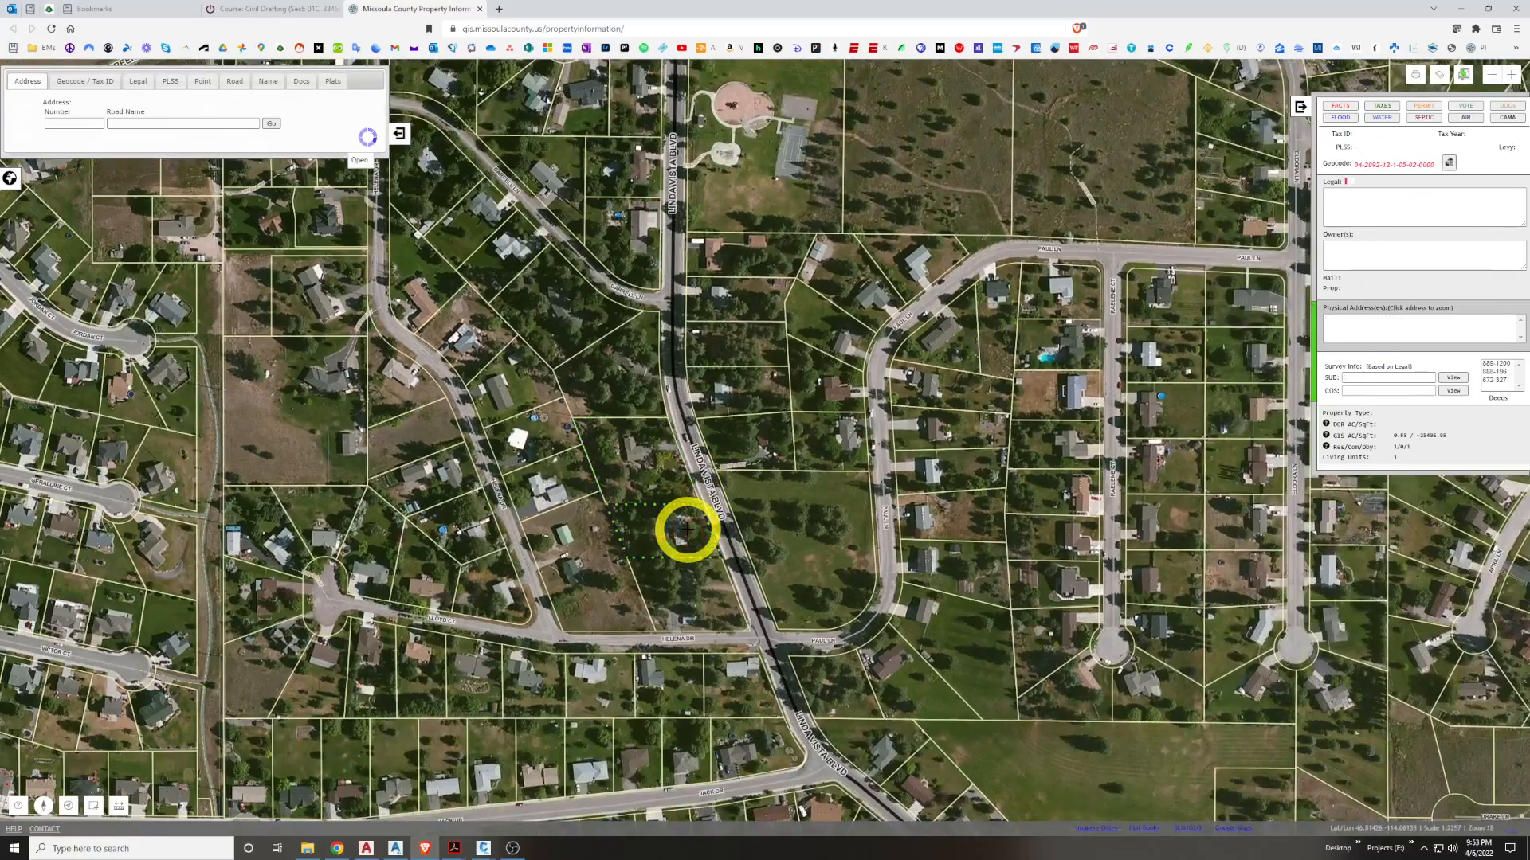
scroll(709, 534, up, 1)
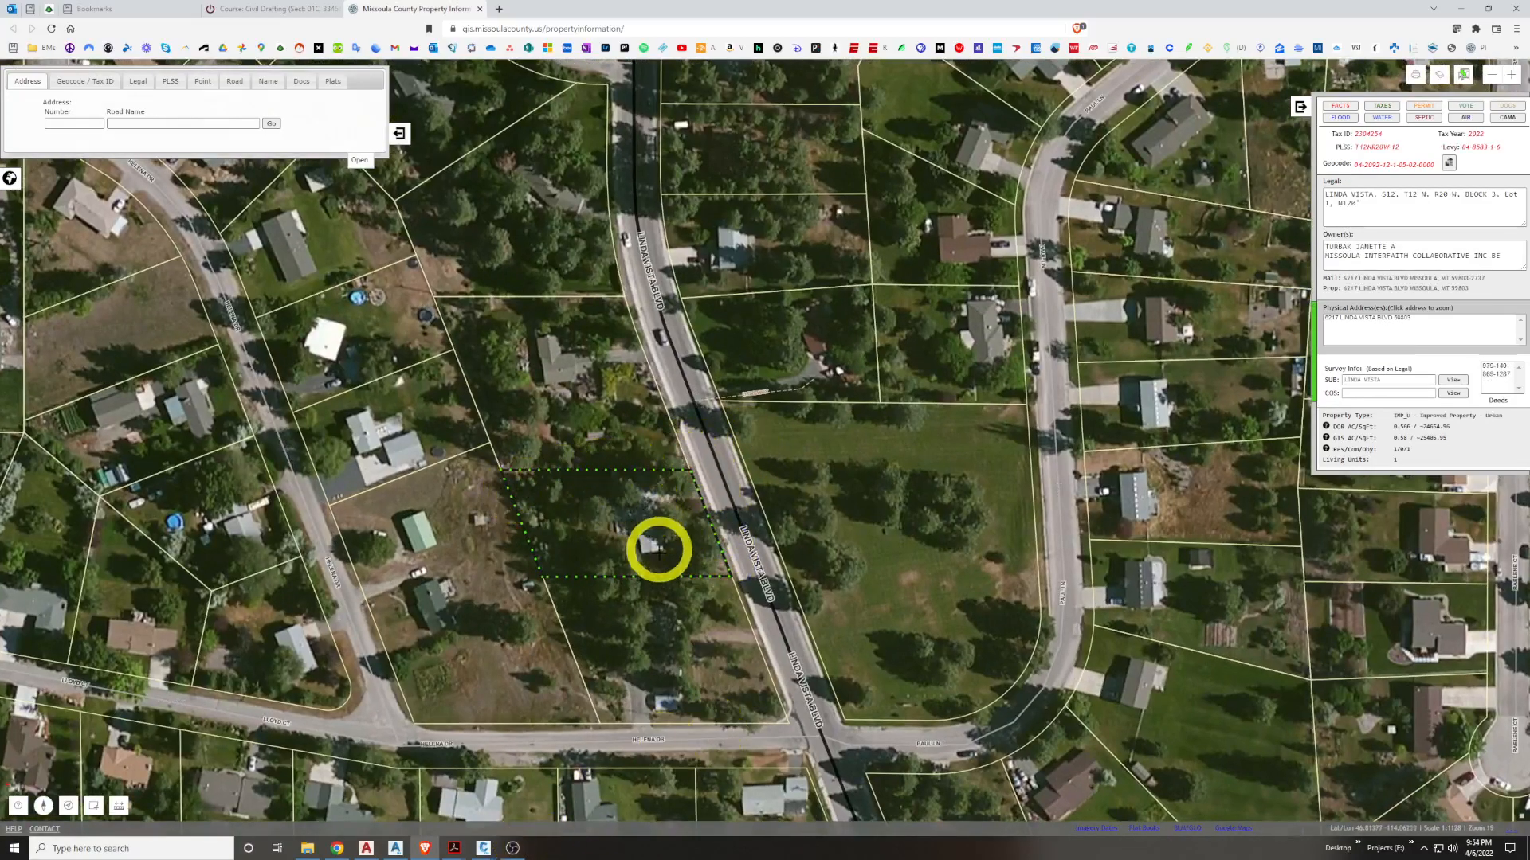
click(535, 547)
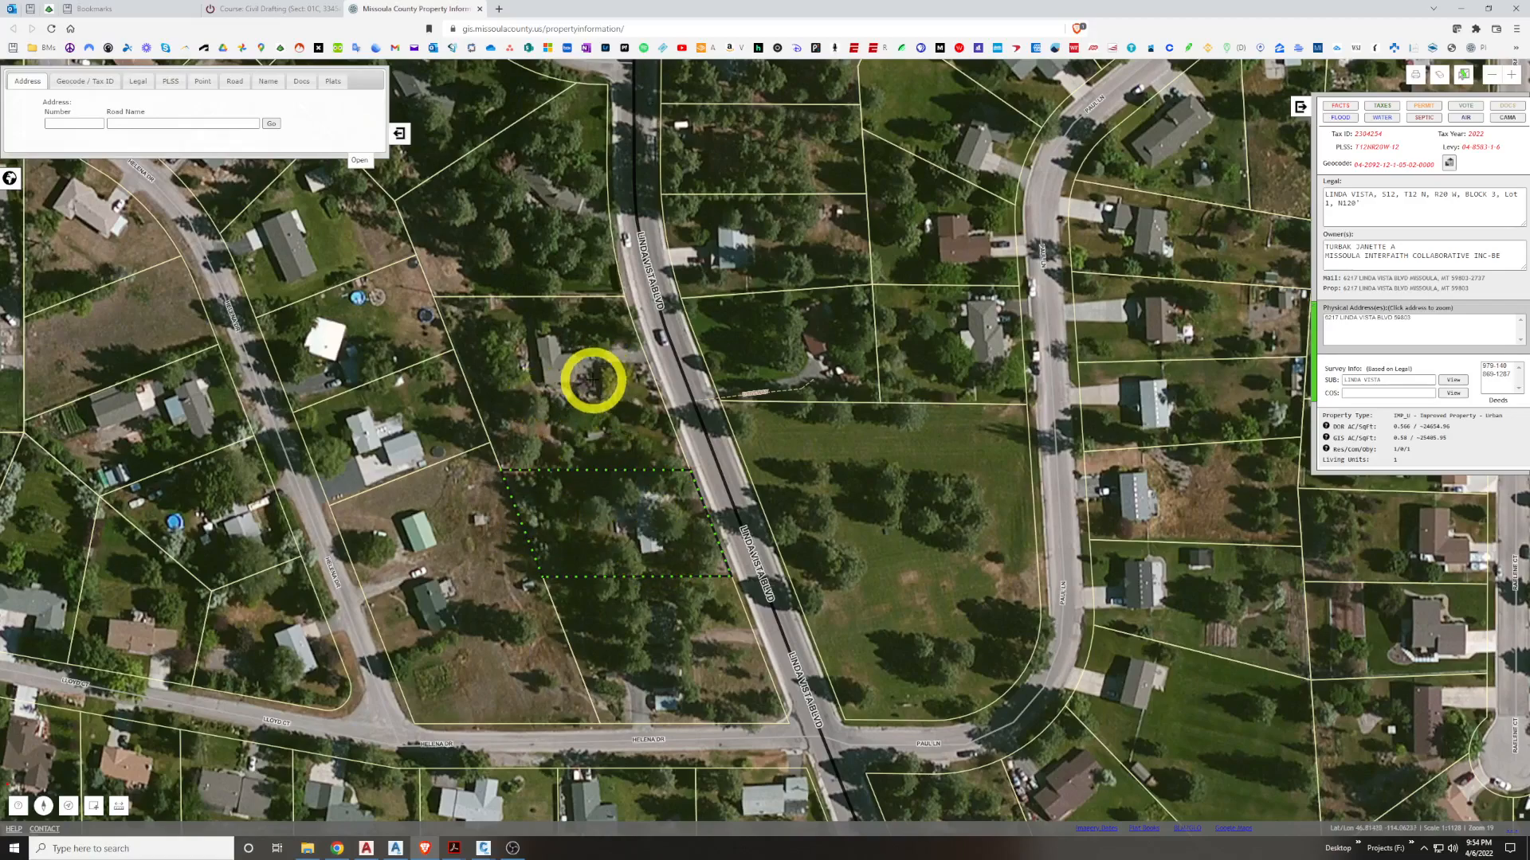
scroll(637, 461, down, 2)
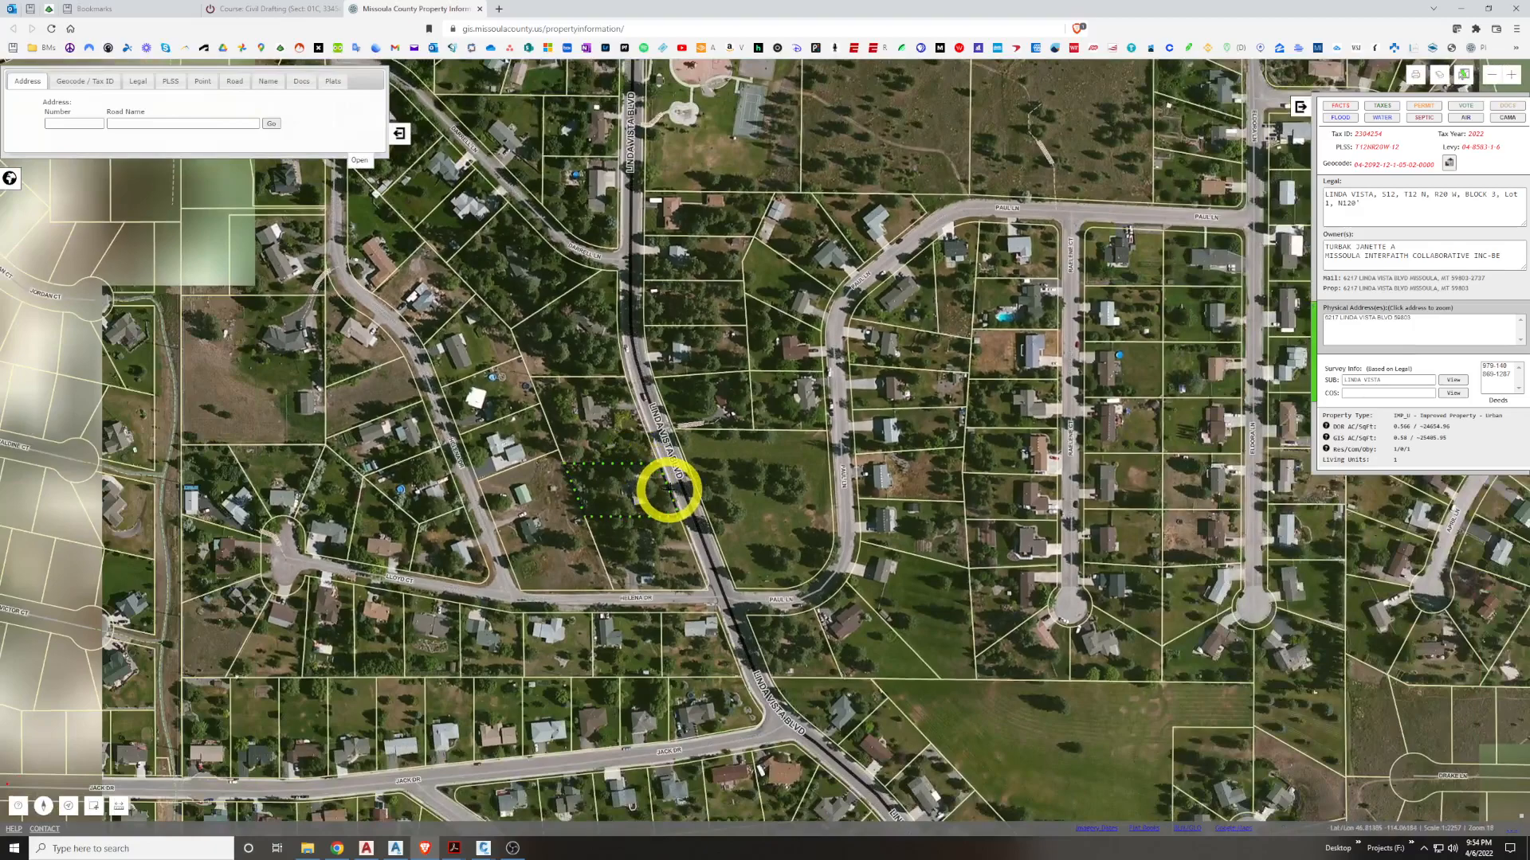
drag(633, 496, 608, 563)
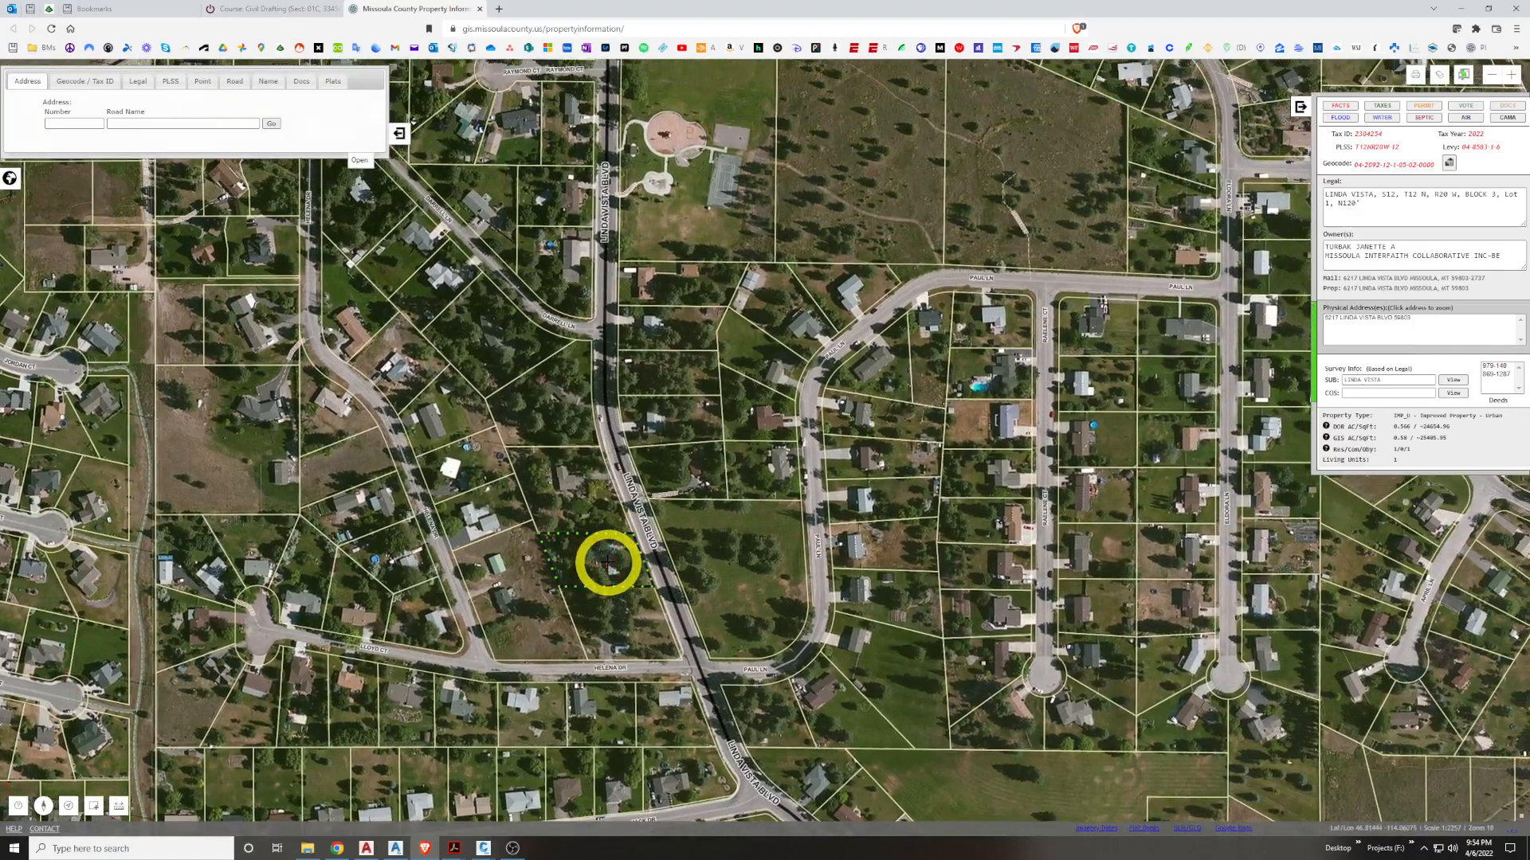
Switch to the Civil 3D textbook PDF and read the Easement definition under Parcel Terminology
mouse_move(454, 846)
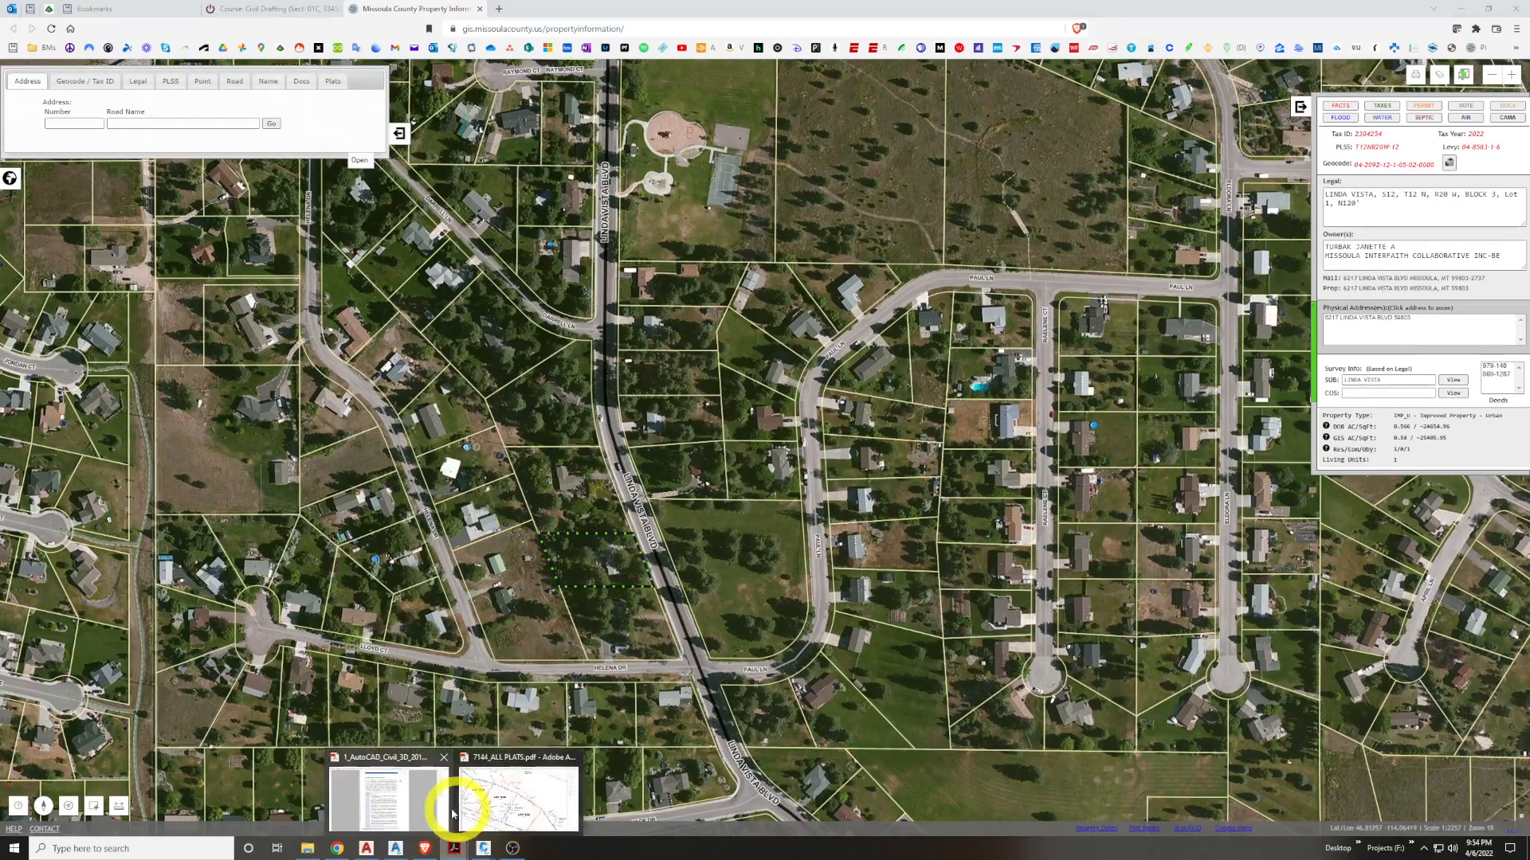
click(451, 806)
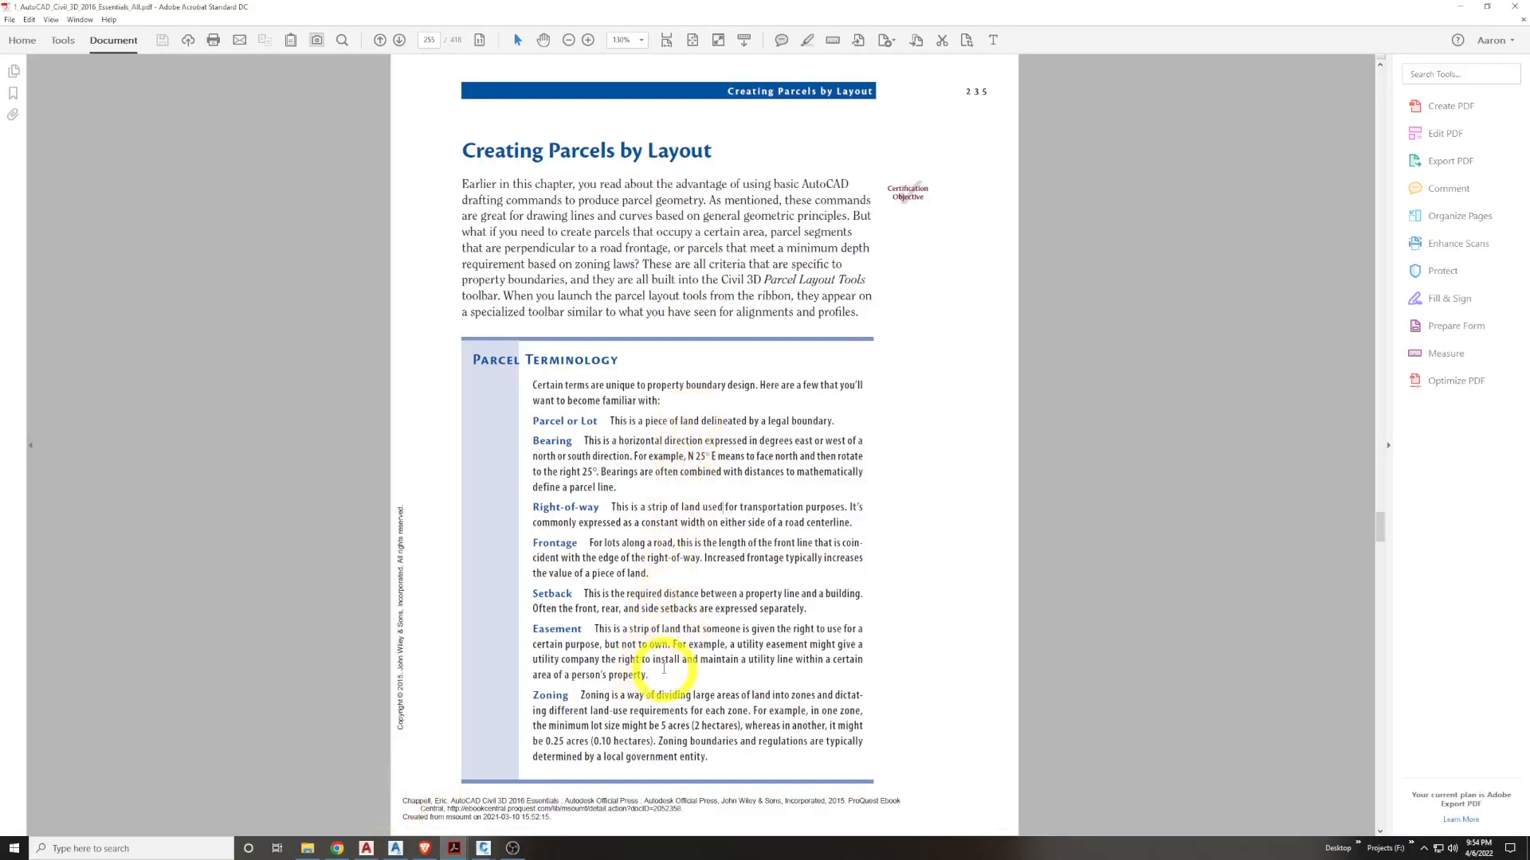
drag(678, 666, 551, 628)
click(674, 668)
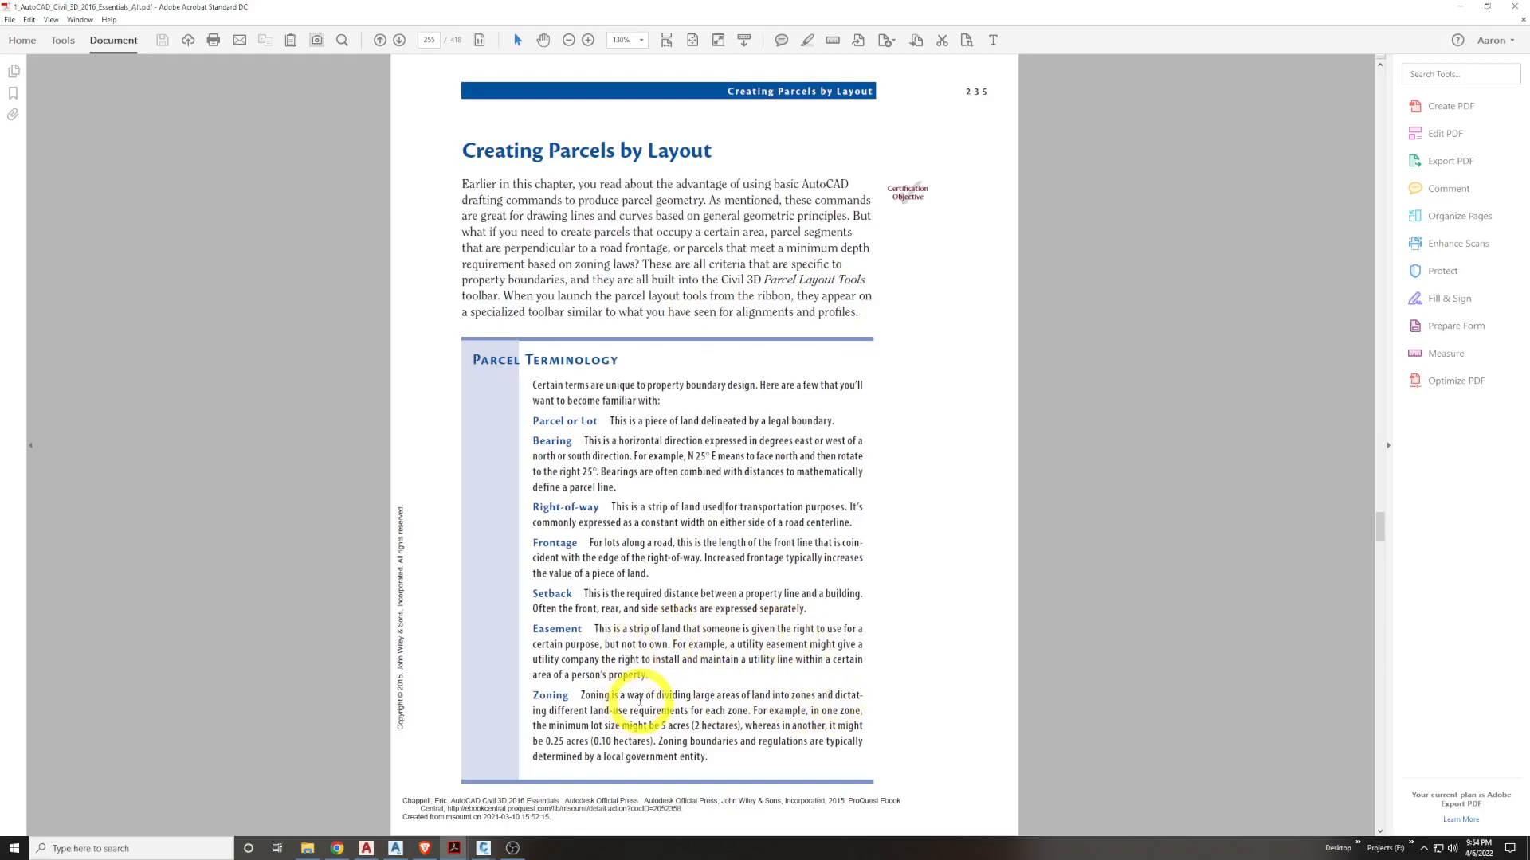
Bring up the 7144_ALL PLATS PDF and examine the drainfield and mixing zone easements behind Lots 45A to 55A
mouse_move(462, 851)
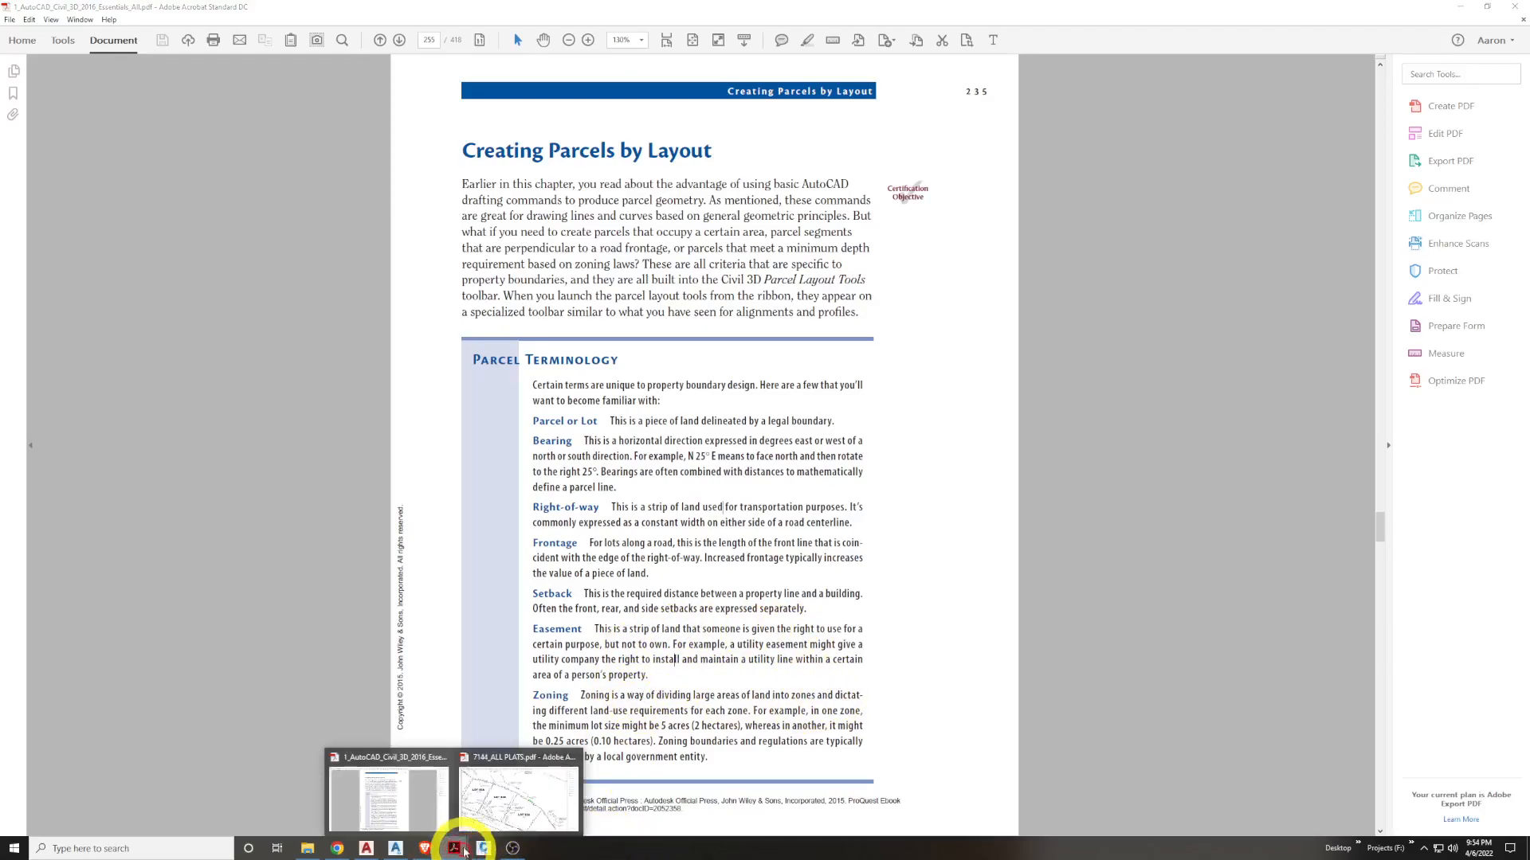
click(514, 797)
scroll(704, 396, up, 5)
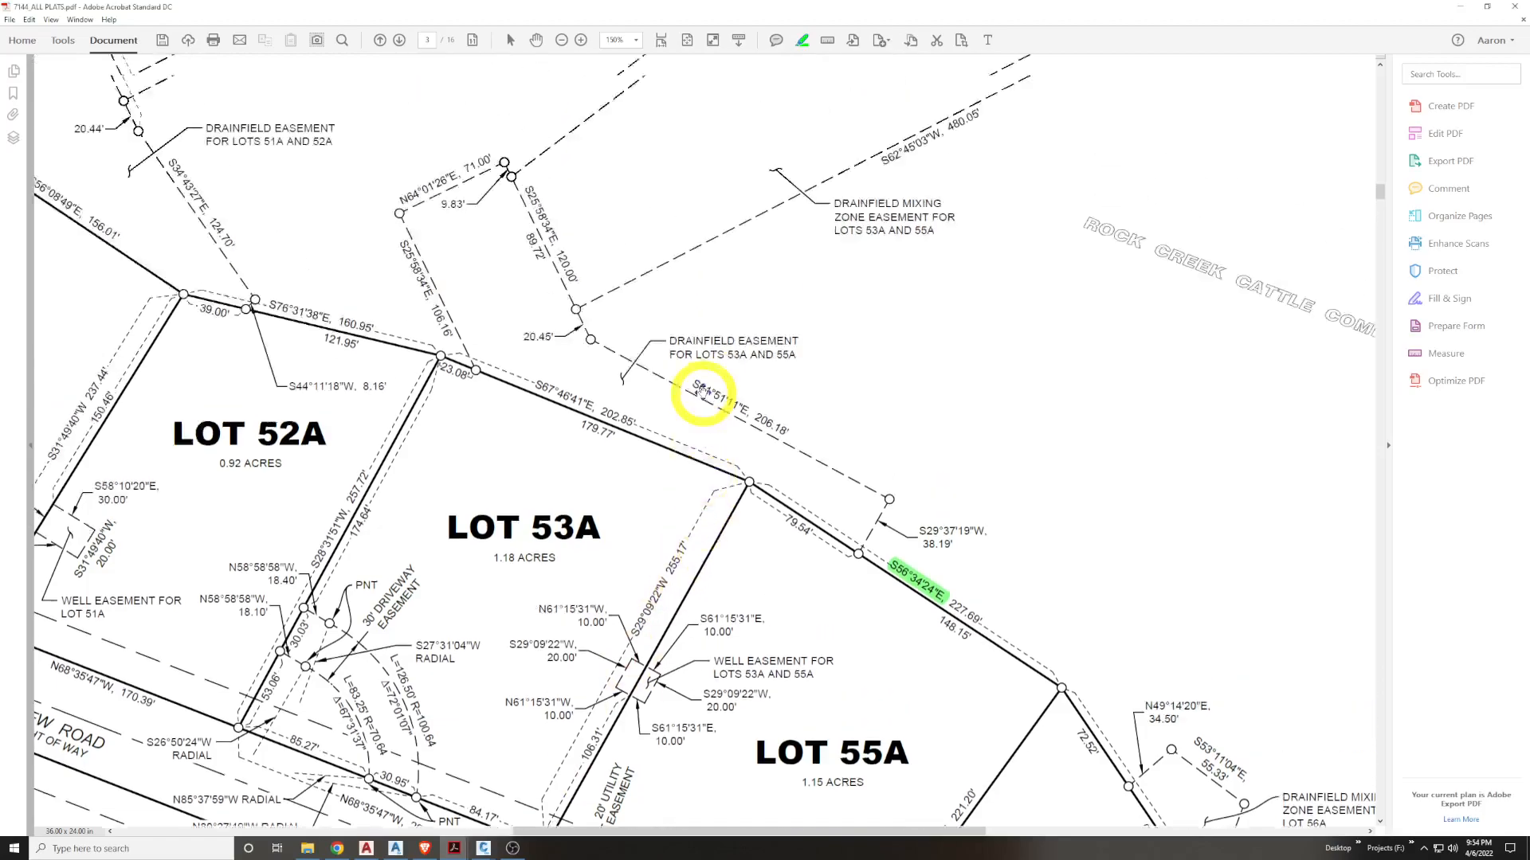
ctrl+scroll(701, 477, down, 1)
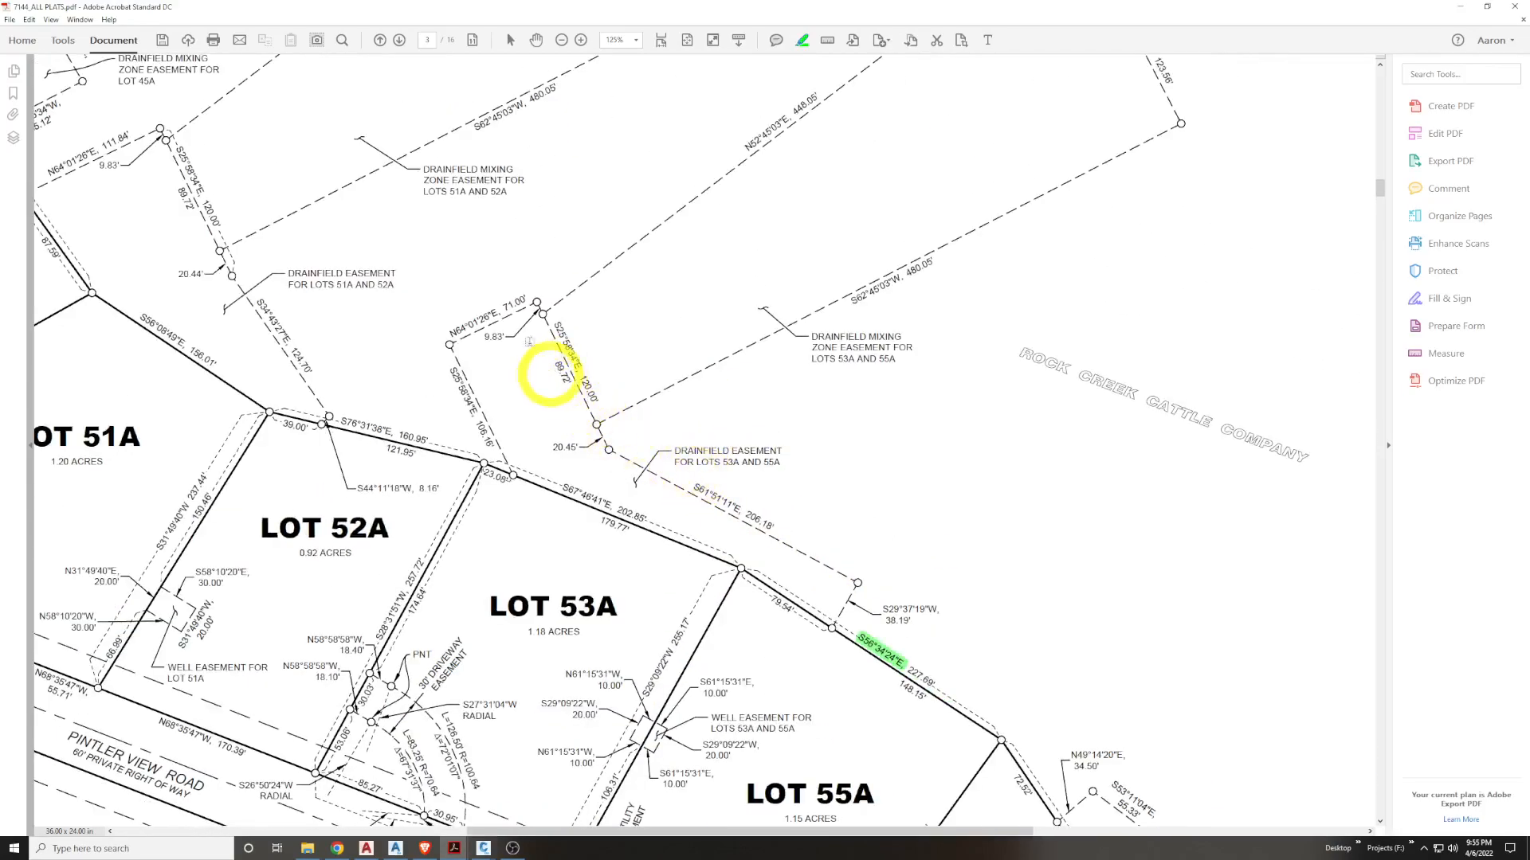
ctrl+scroll(486, 362, down, 1)
scroll(343, 351, up, 7)
scroll(344, 350, left, 4)
scroll(287, 380, down, 2)
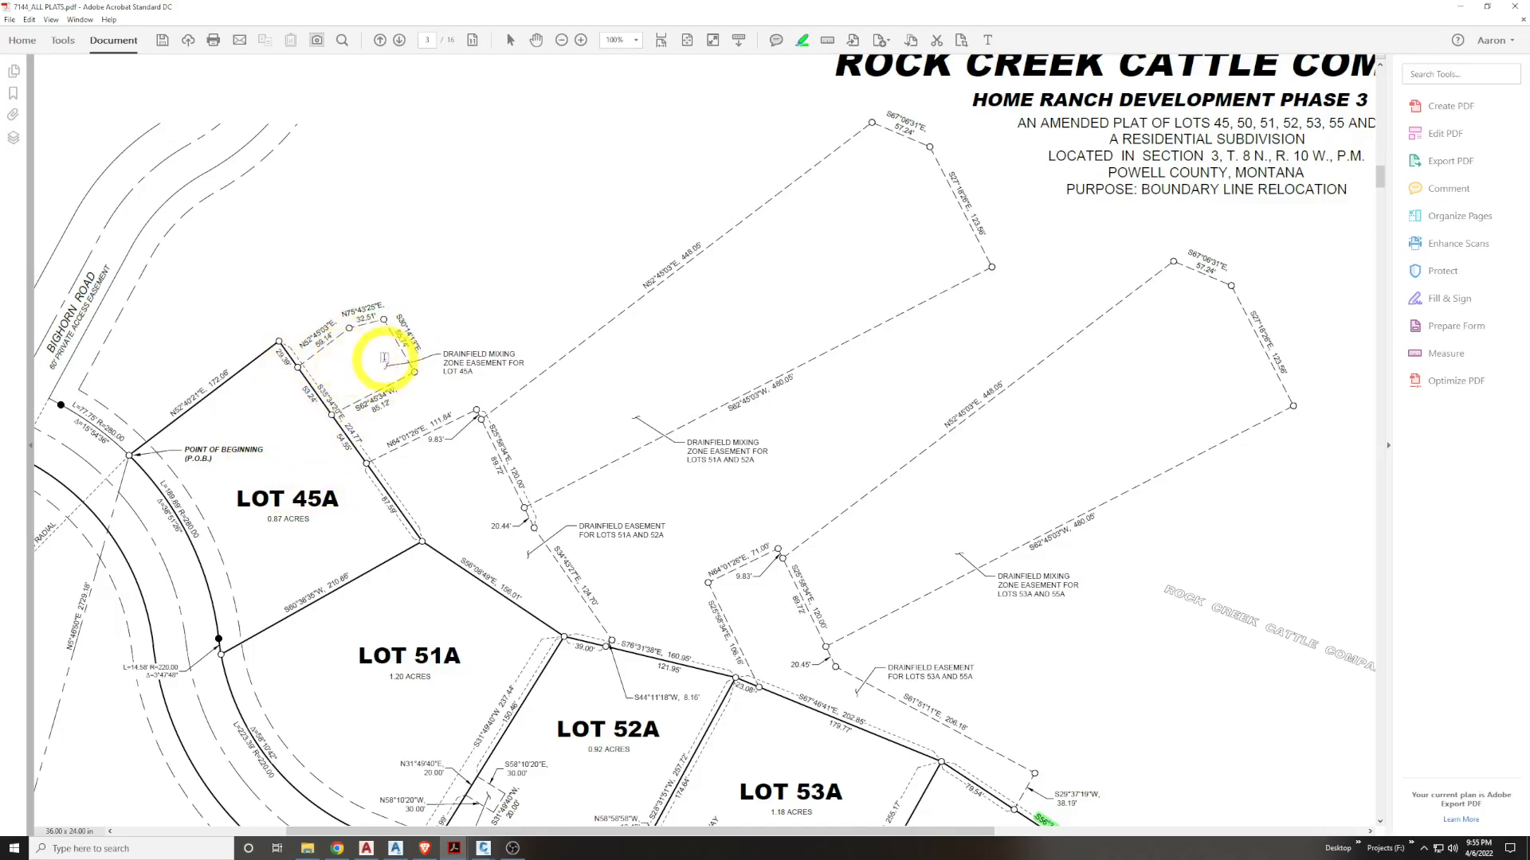
Examine the lot boundaries and the easement lines along the road frontage from Lot 45A to Lot 56A on the plat
scroll(229, 485, down, 4)
scroll(246, 540, right, 1)
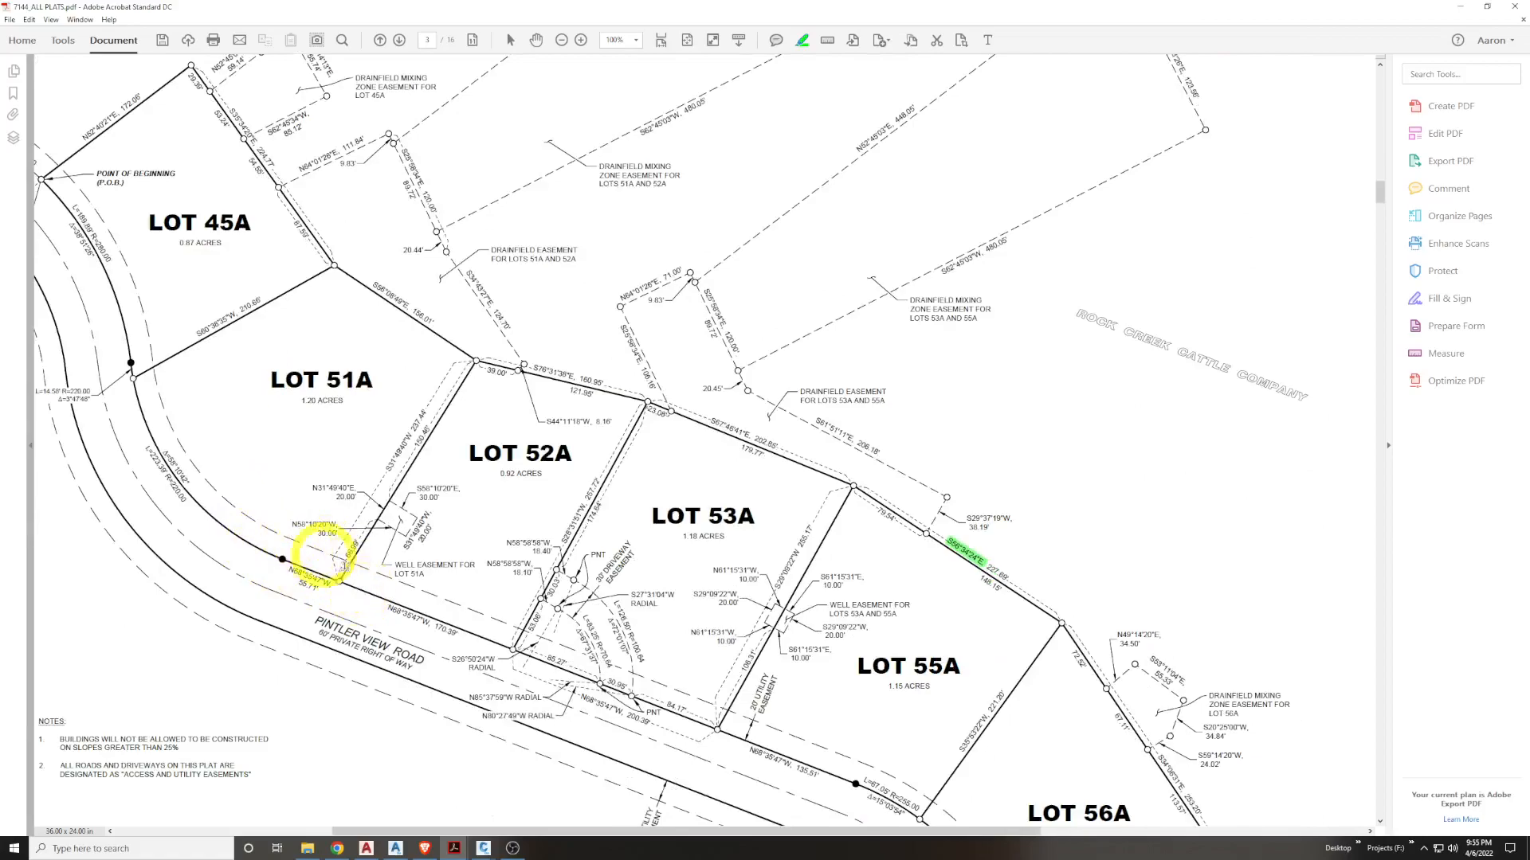
scroll(329, 558, down, 5)
scroll(410, 598, right, 7)
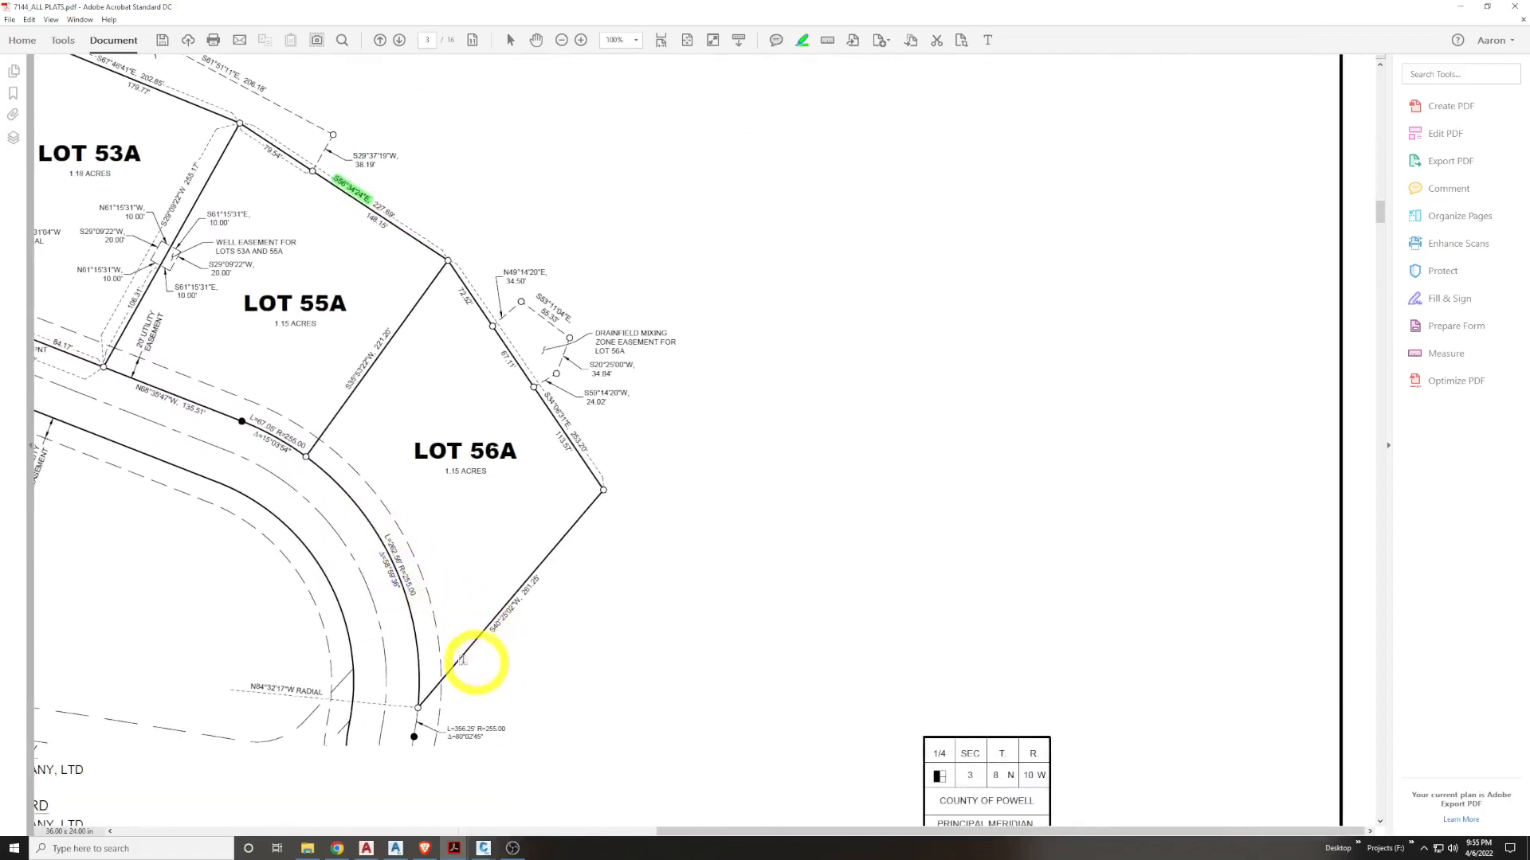
scroll(446, 645, up, 5)
scroll(301, 659, left, 5)
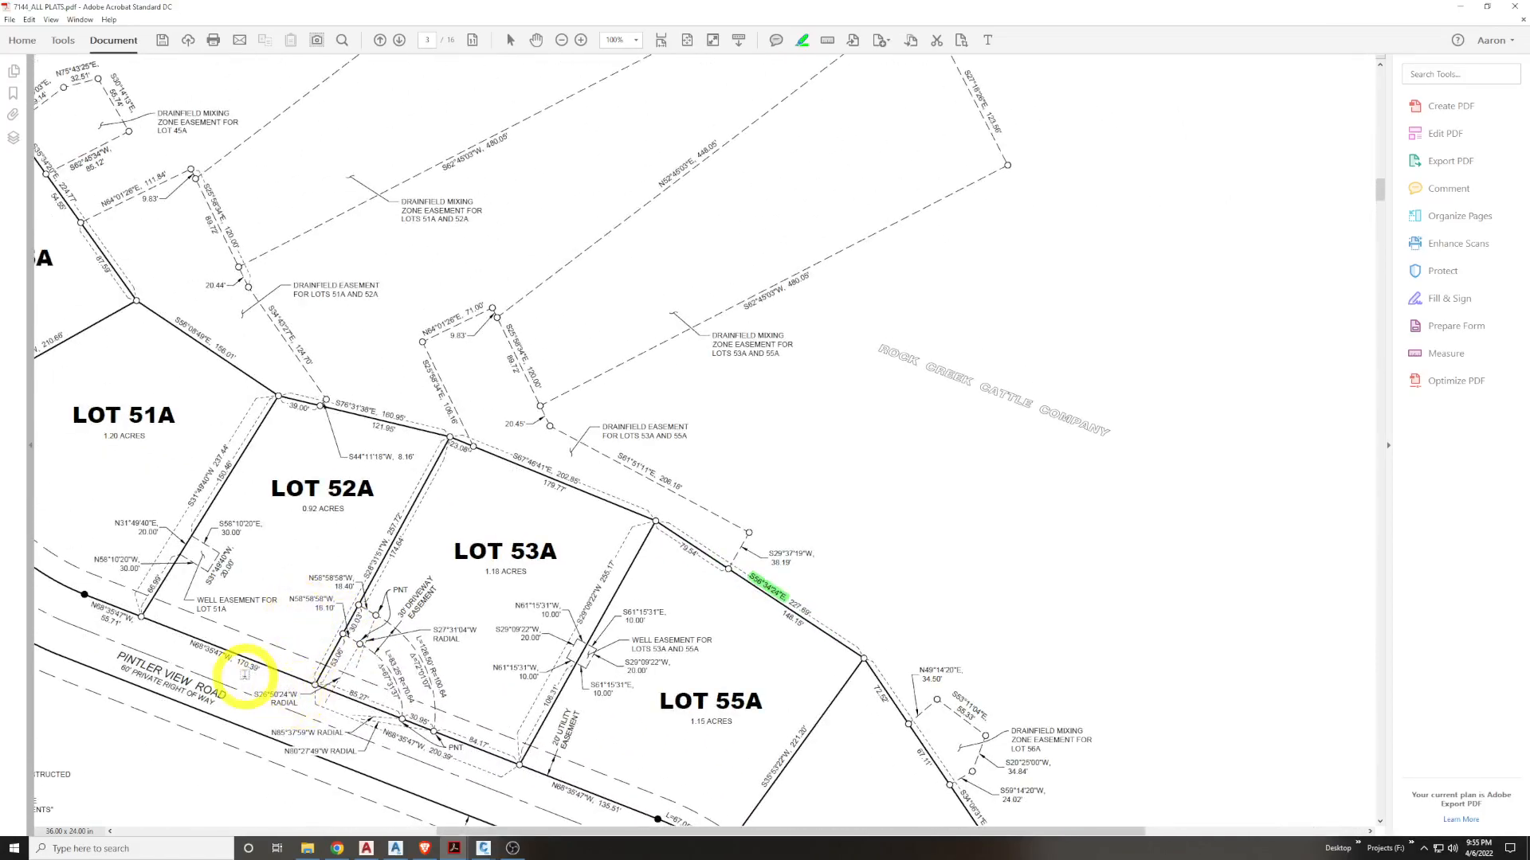
scroll(239, 673, left, 3)
scroll(249, 513, up, 3)
scroll(232, 505, left, 2)
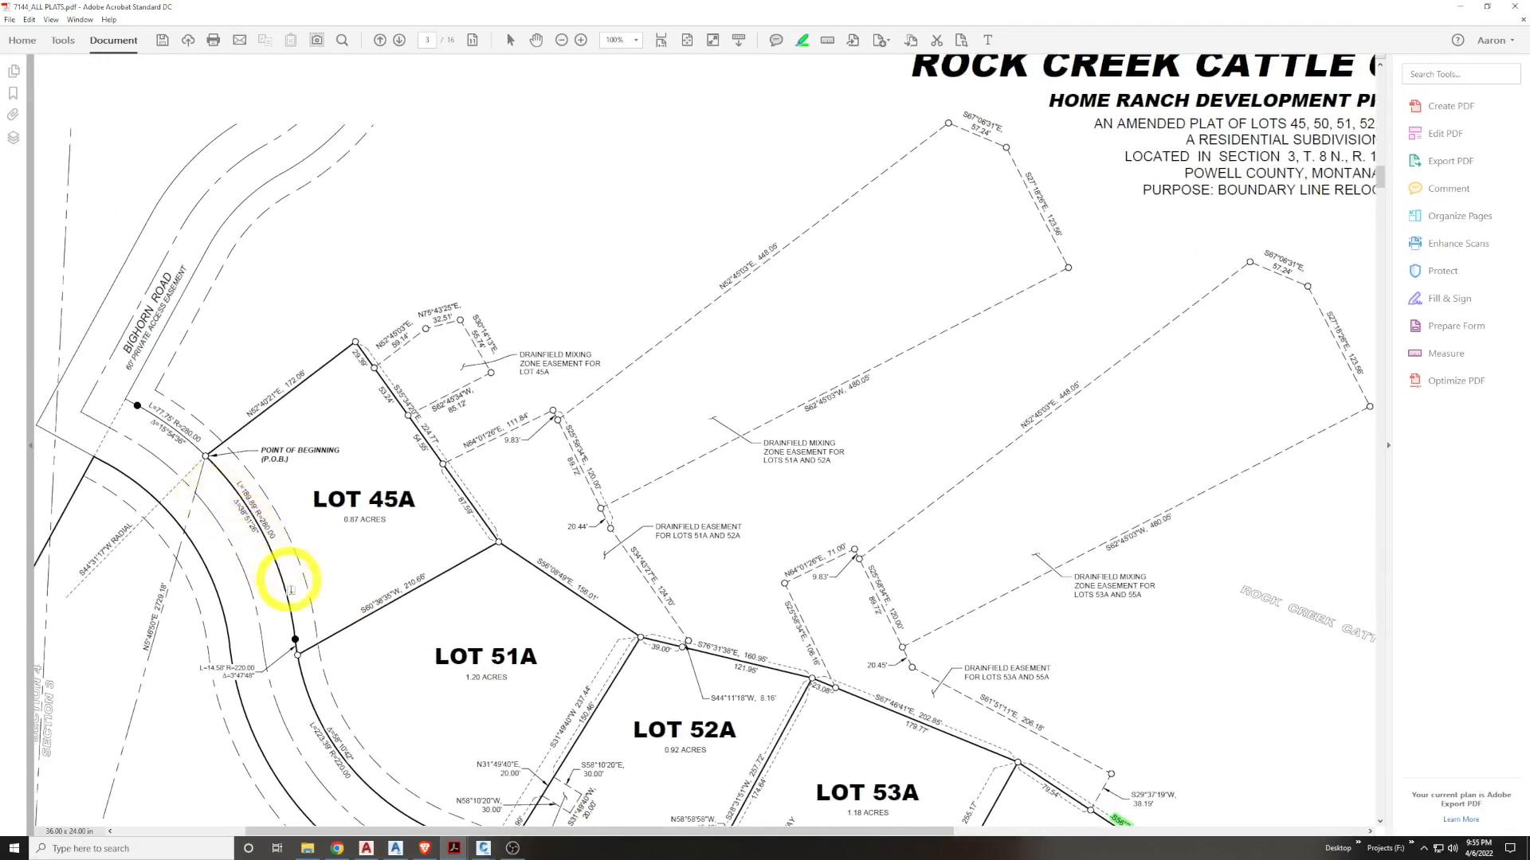
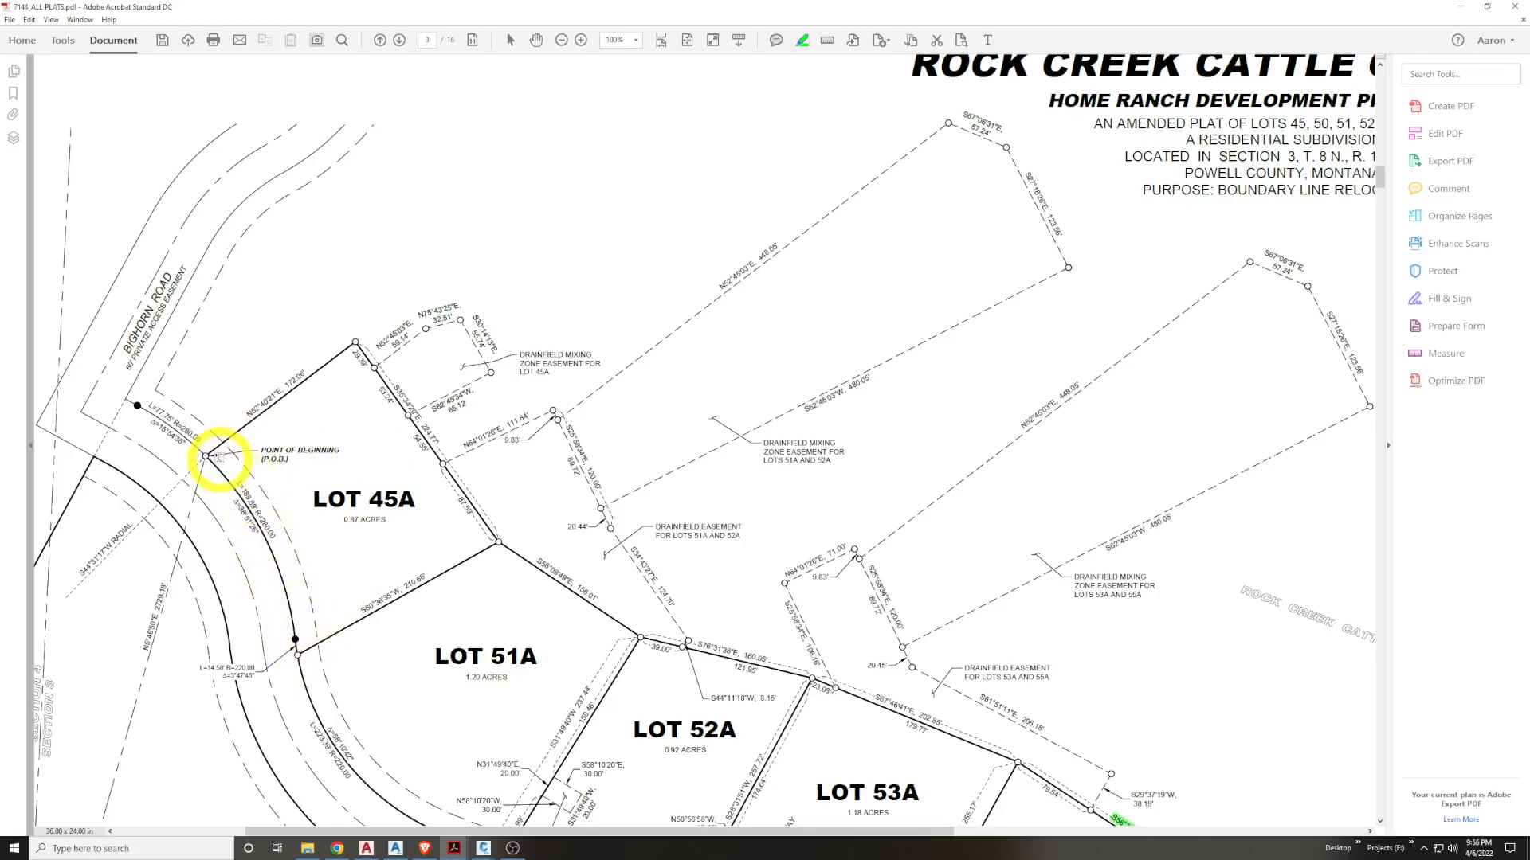
Minimize both PDFs to return to the county property map, and locate the subdivisions between England Blvd and Mullan Rd
click(1461, 7)
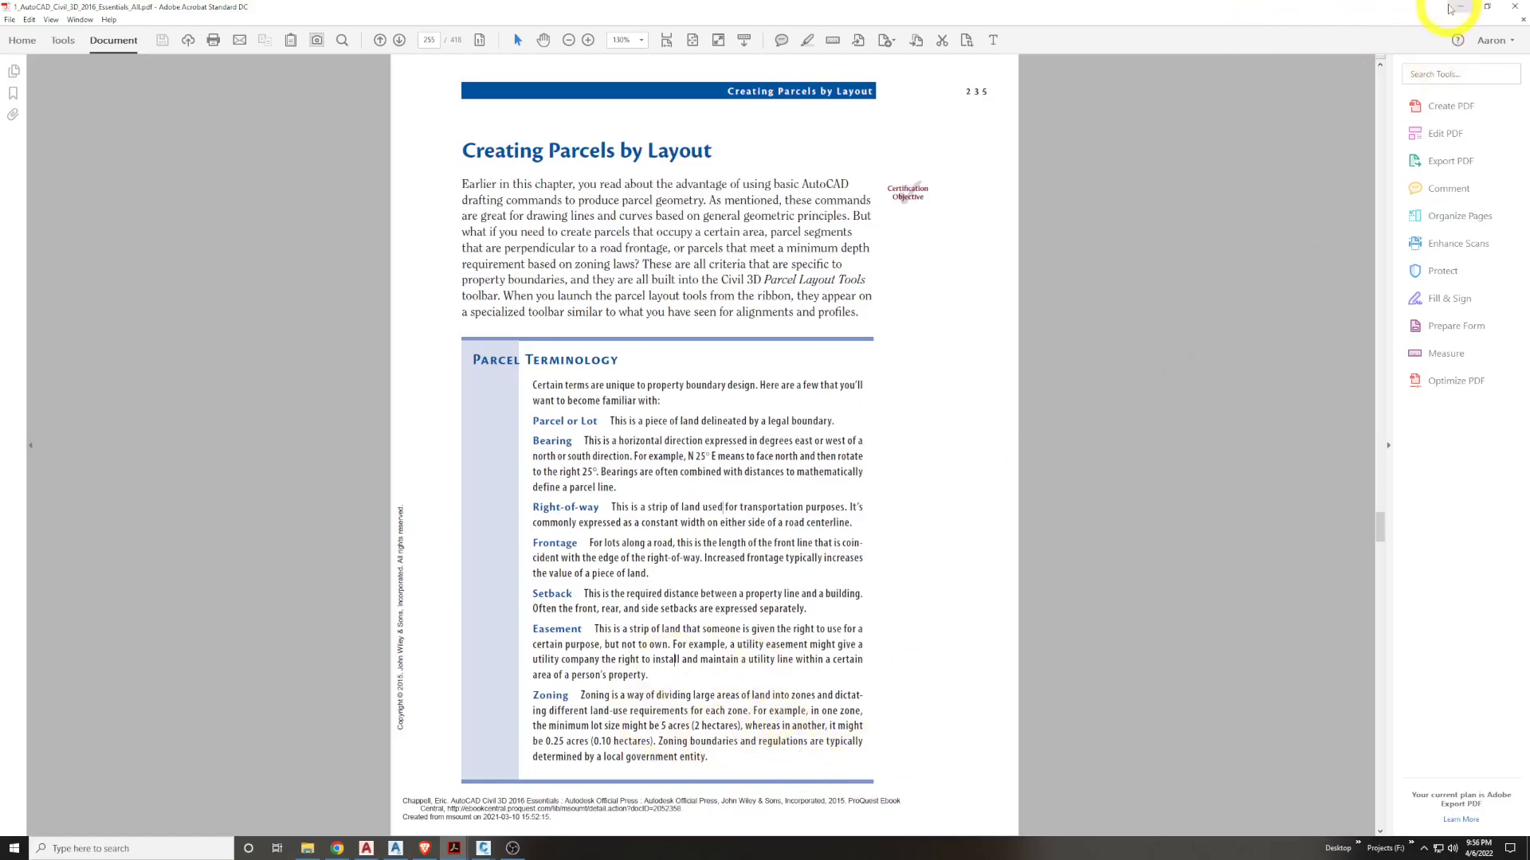
click(1459, 7)
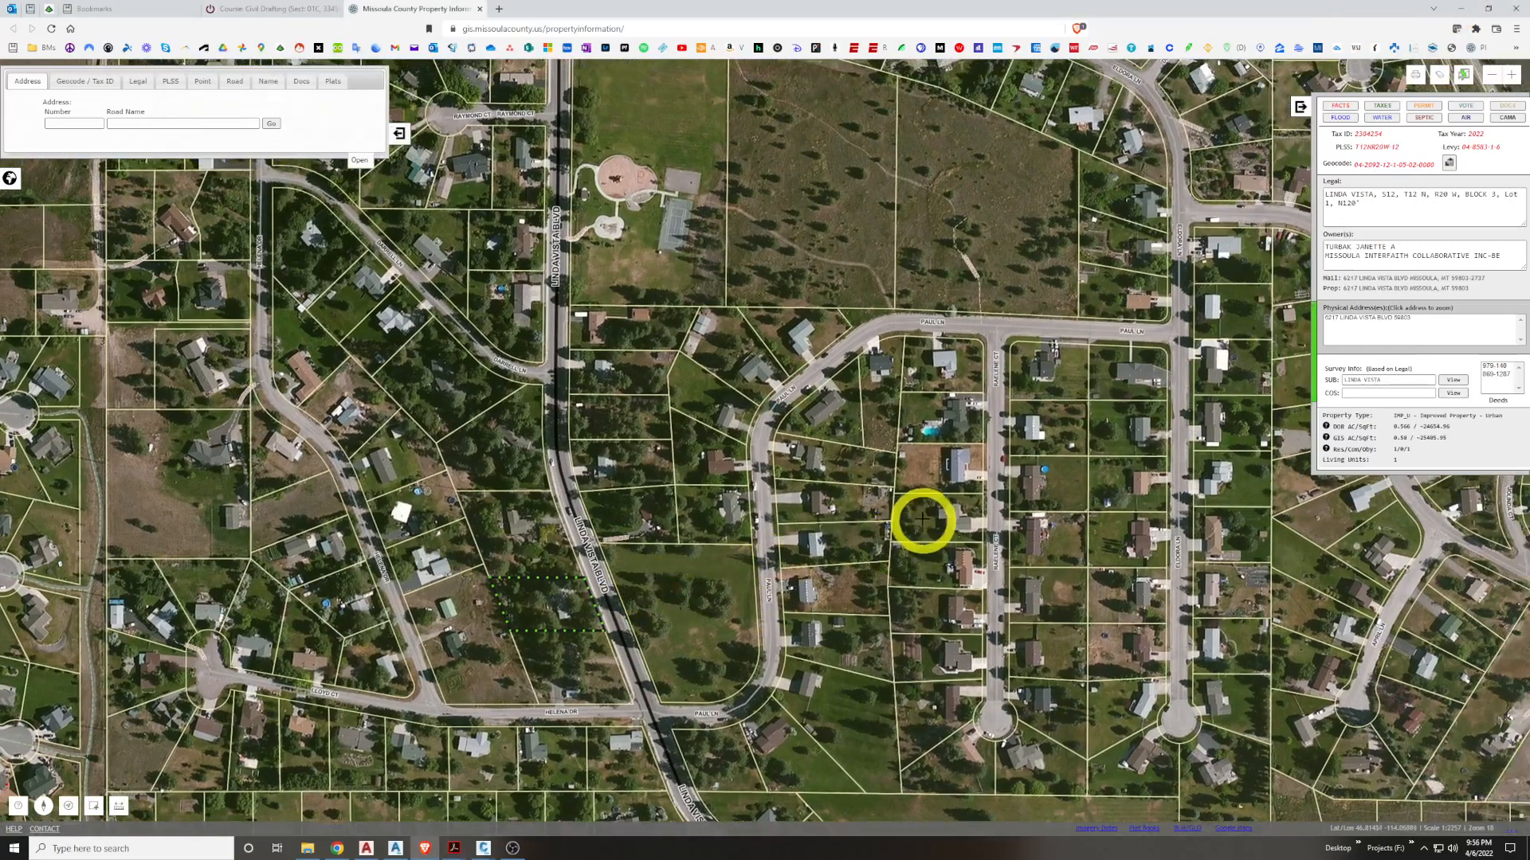
scroll(916, 497, down, 1)
drag(888, 495, 785, 600)
scroll(813, 499, down, 1)
drag(819, 441, 678, 556)
drag(844, 397, 701, 490)
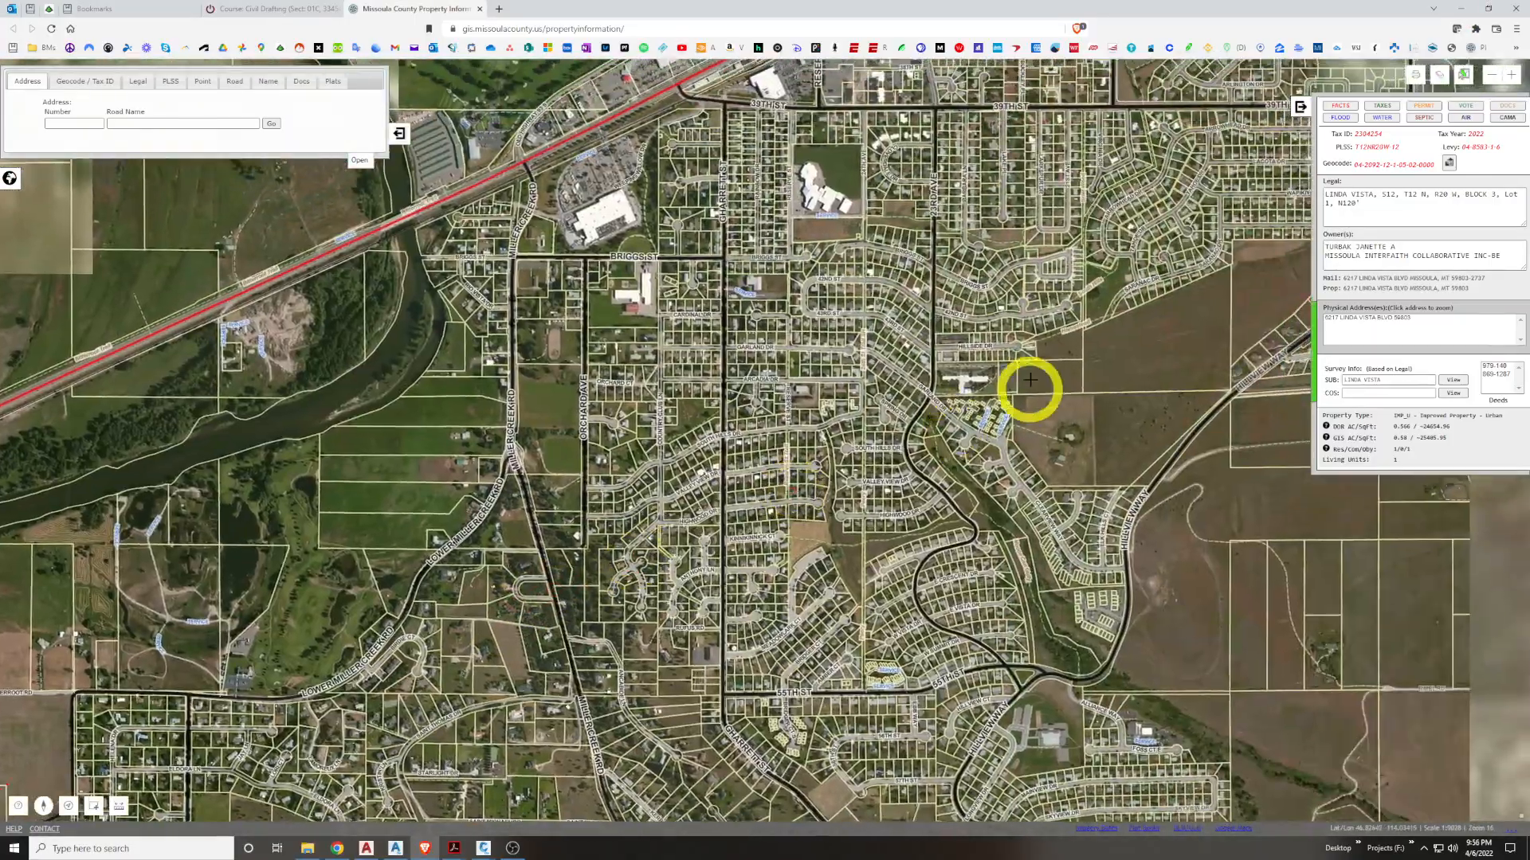
scroll(799, 345, up, 1)
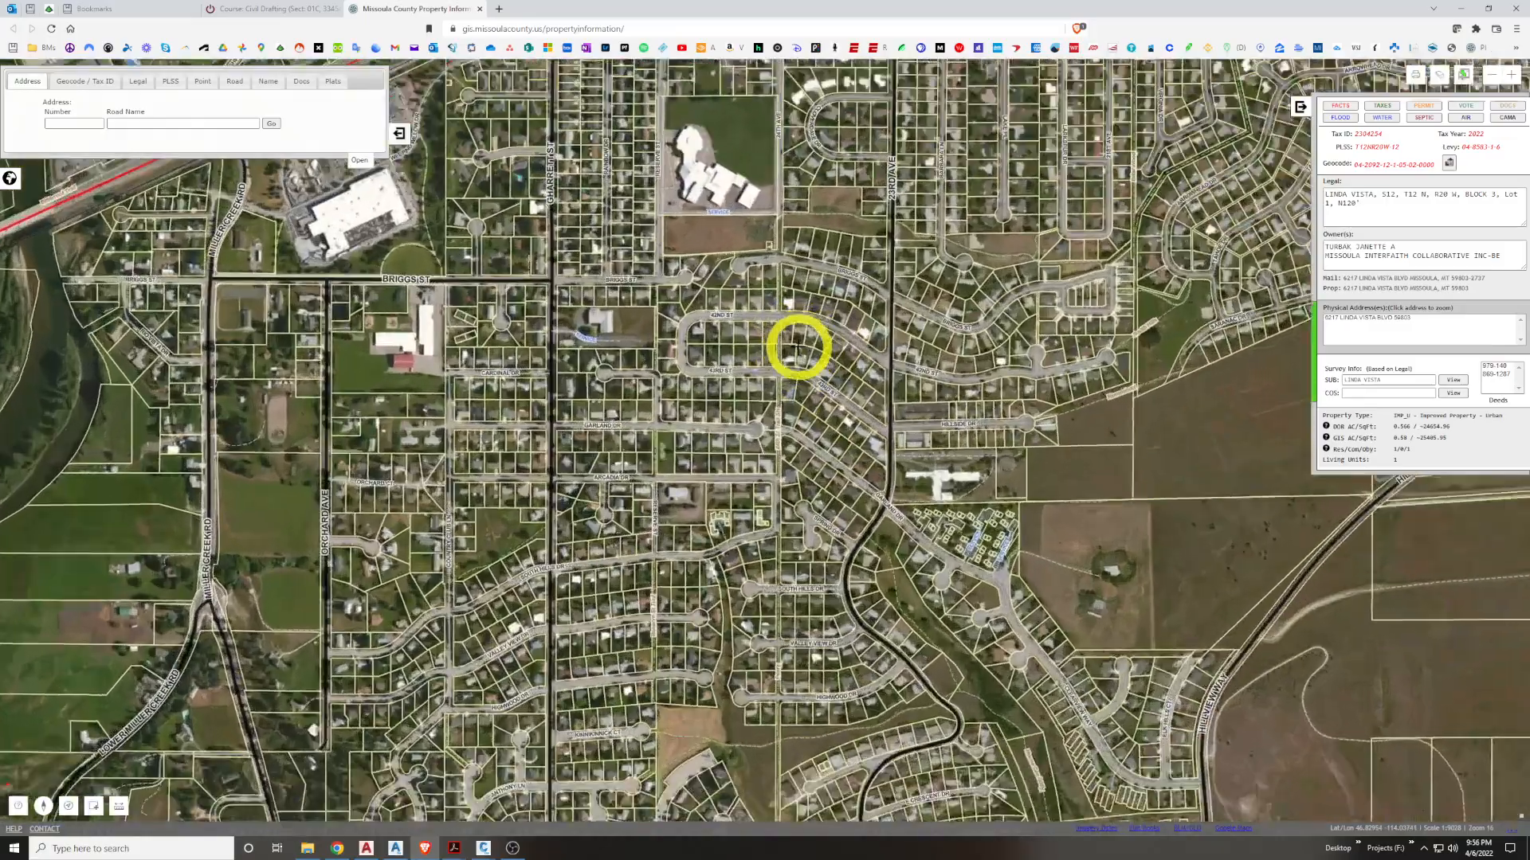
drag(628, 417, 586, 517)
drag(829, 393, 741, 512)
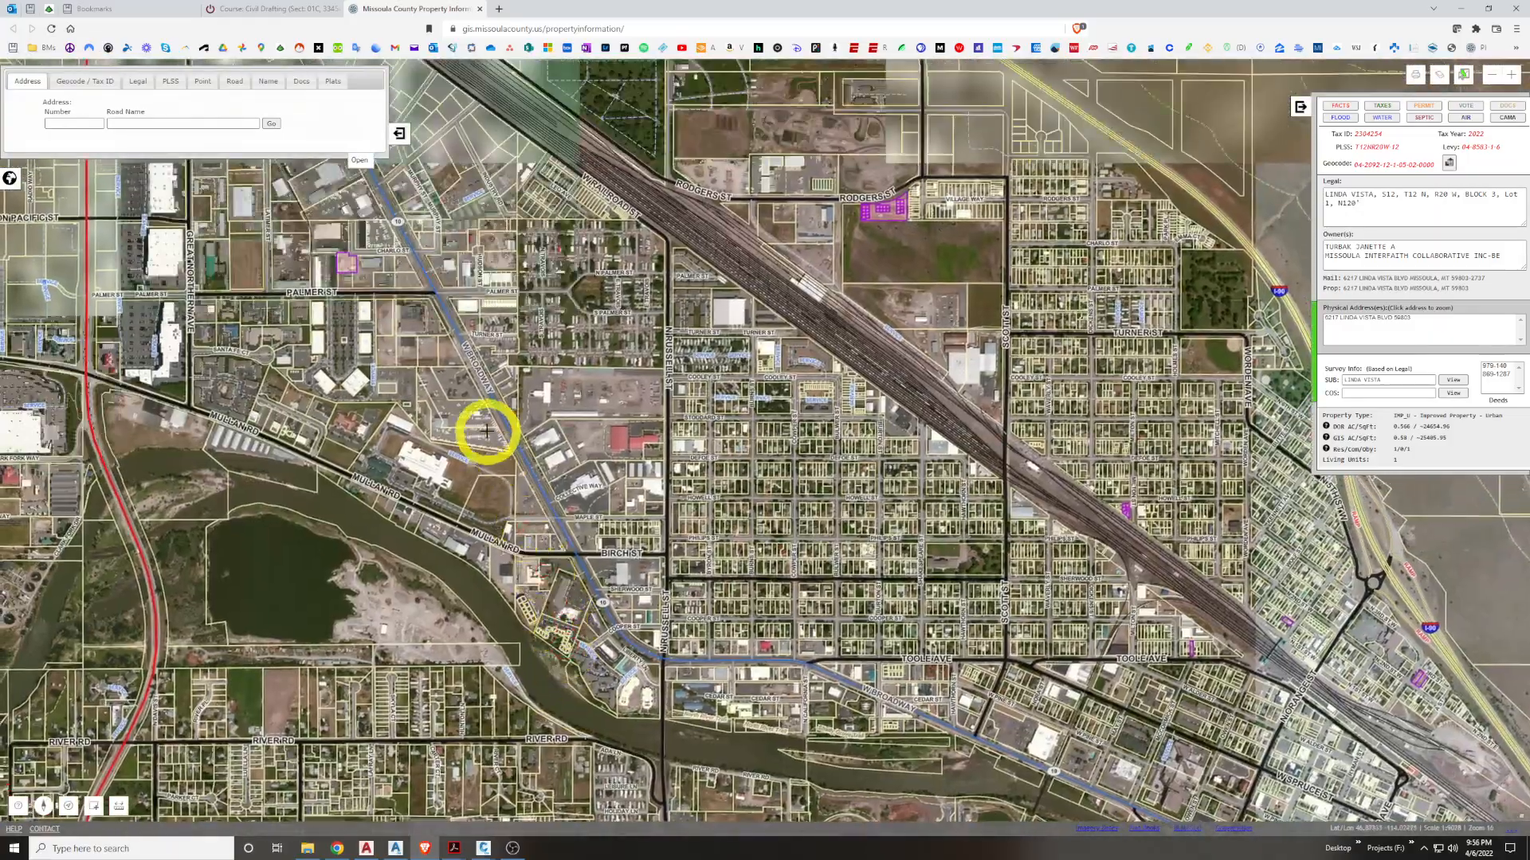
drag(486, 431, 853, 656)
drag(659, 435, 734, 461)
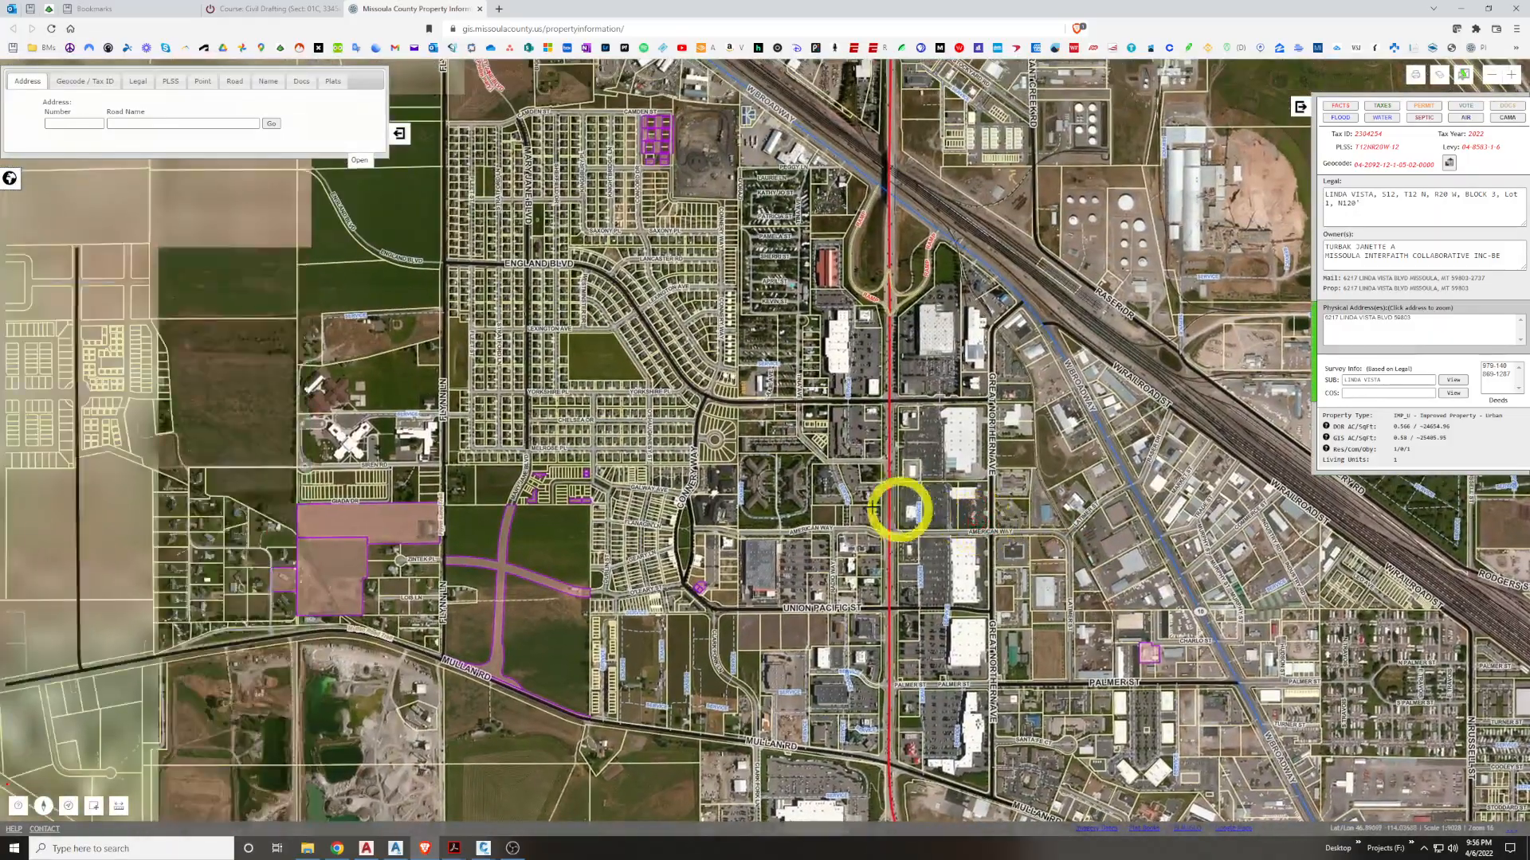
Examine the small, closely spaced residential lots and neighbouring commercial lots west of Connery Way
scroll(560, 359, up, 1)
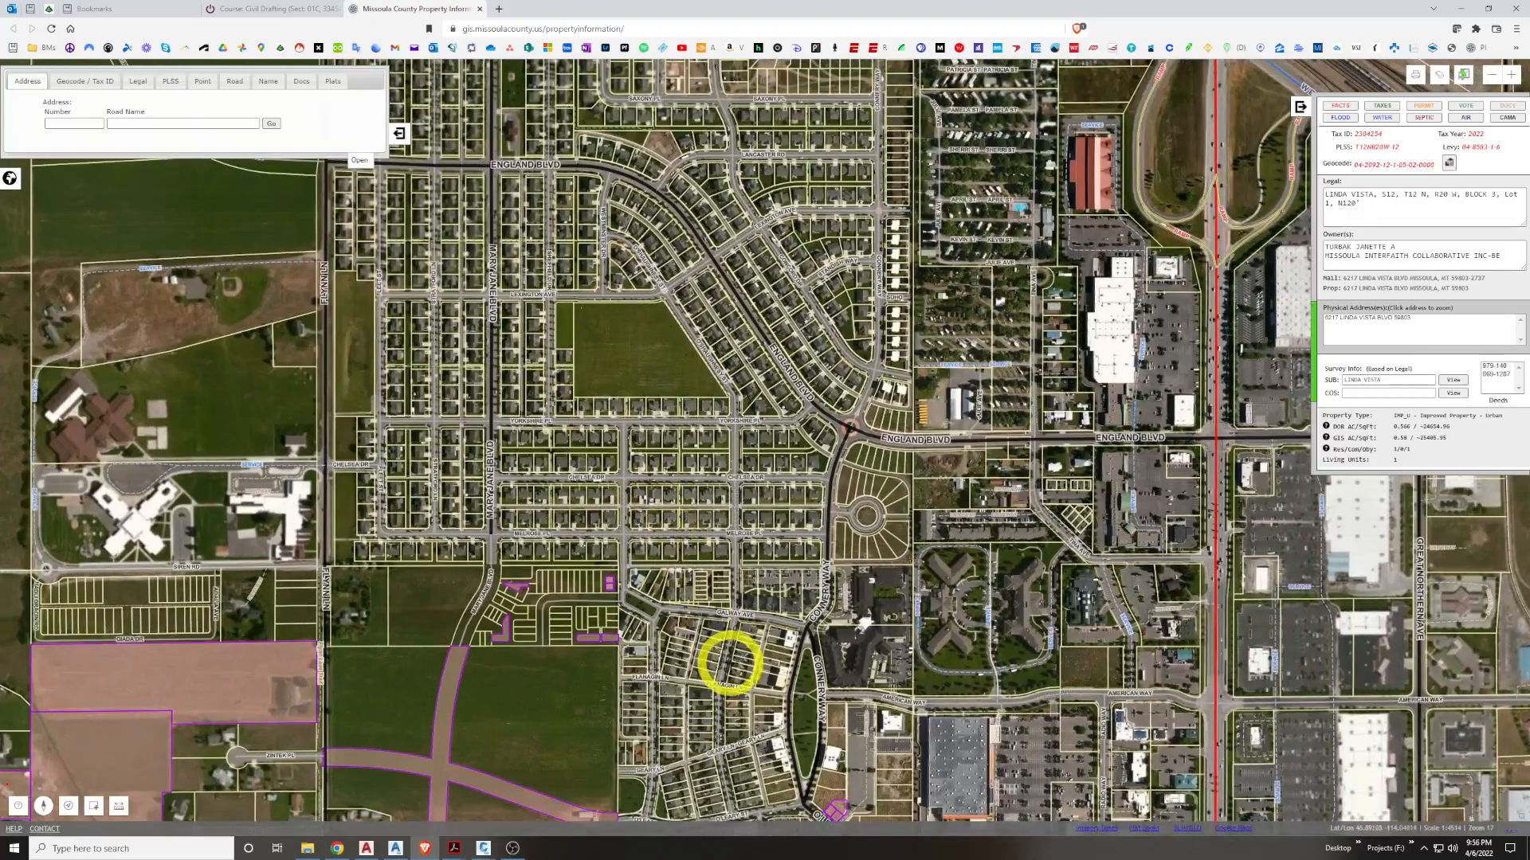
drag(725, 655, 727, 417)
scroll(728, 434, up, 1)
scroll(731, 580, up, 1)
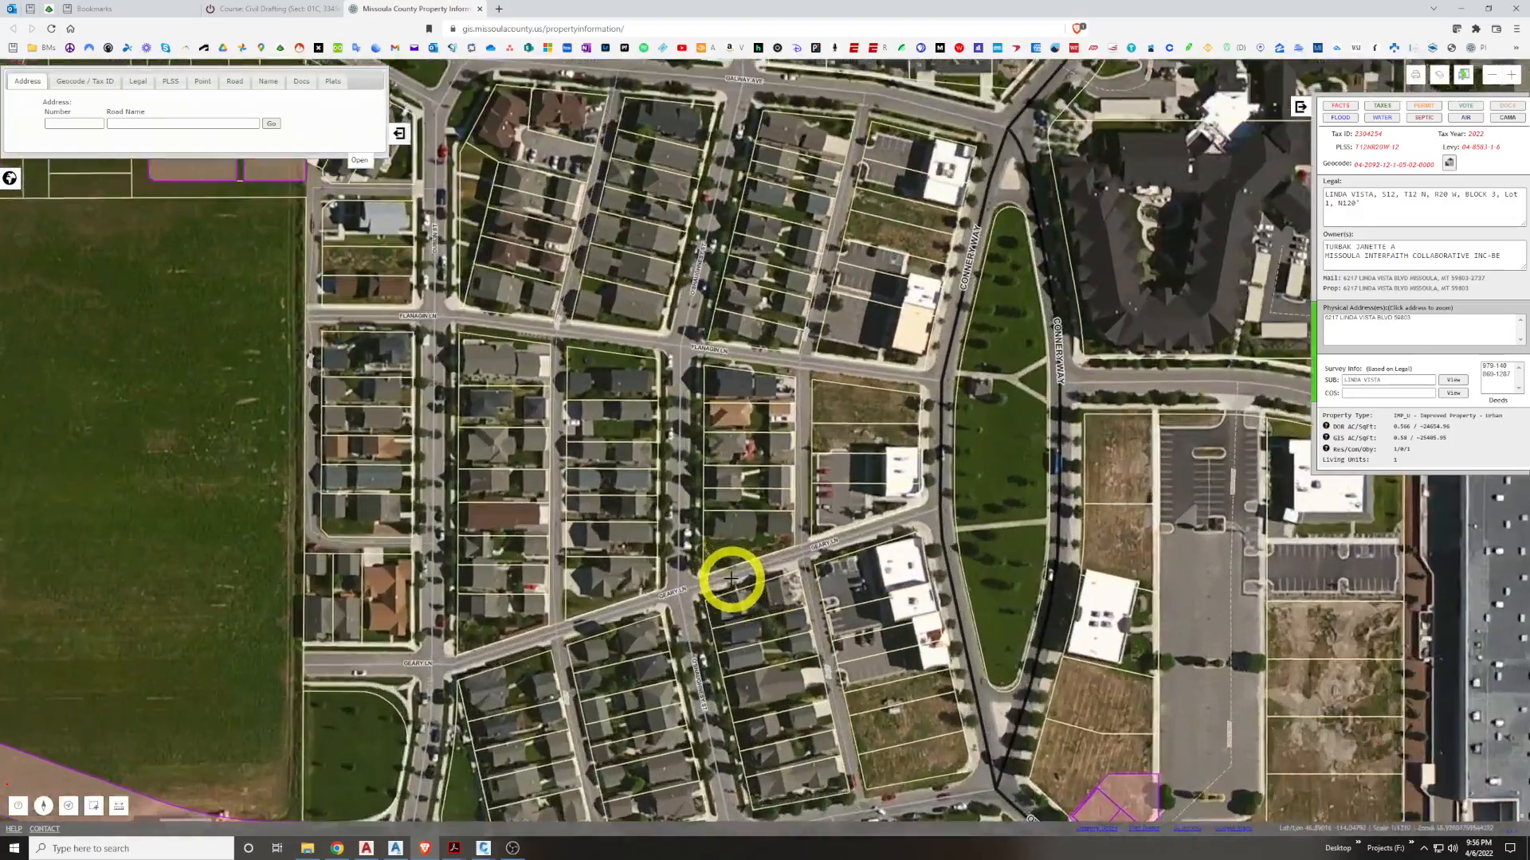
scroll(638, 231, up, 1)
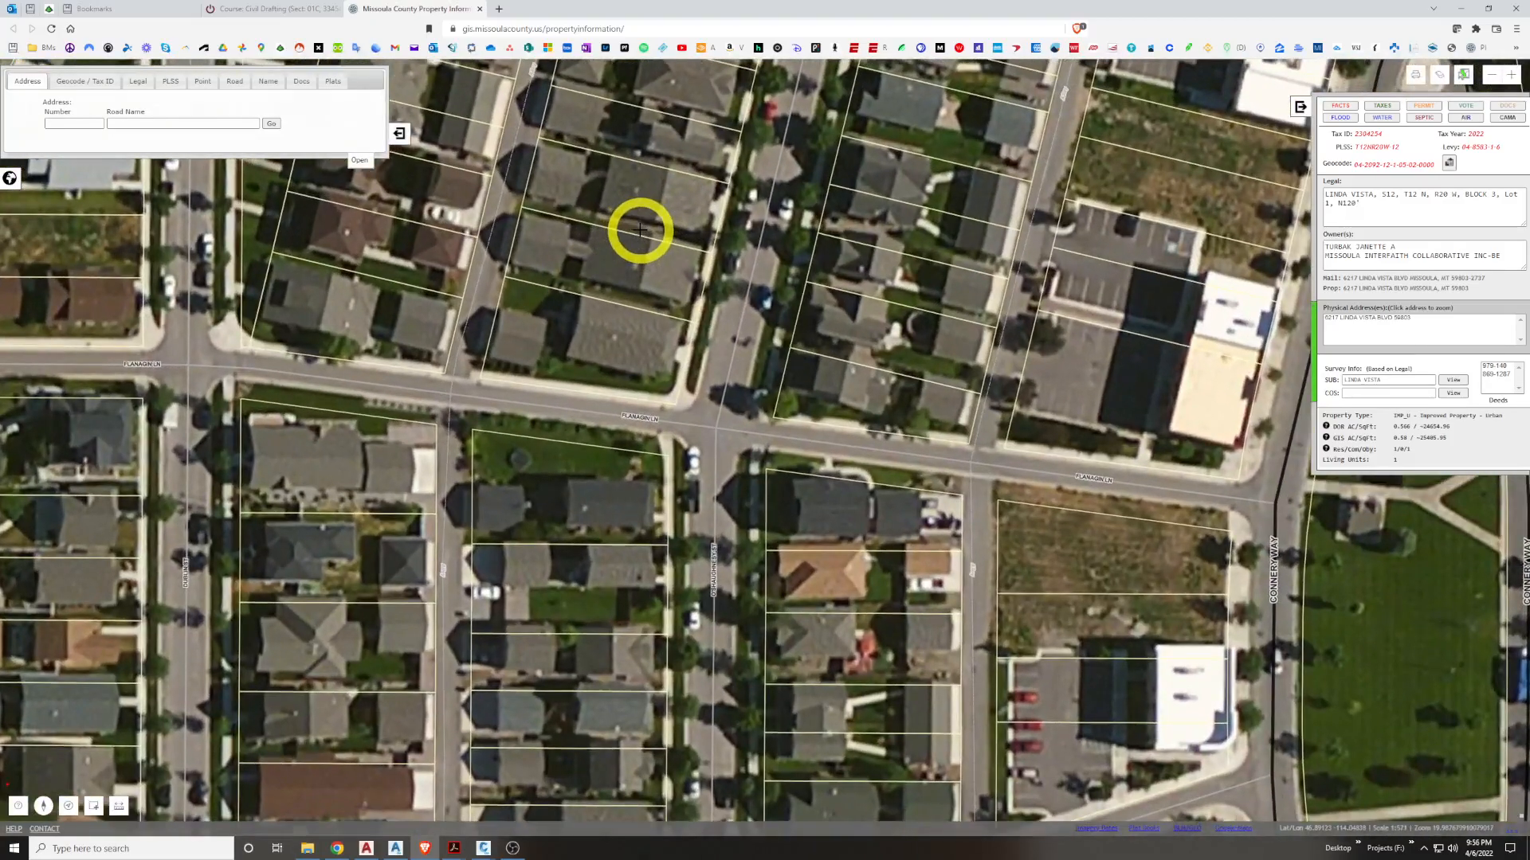
drag(648, 195, 639, 331)
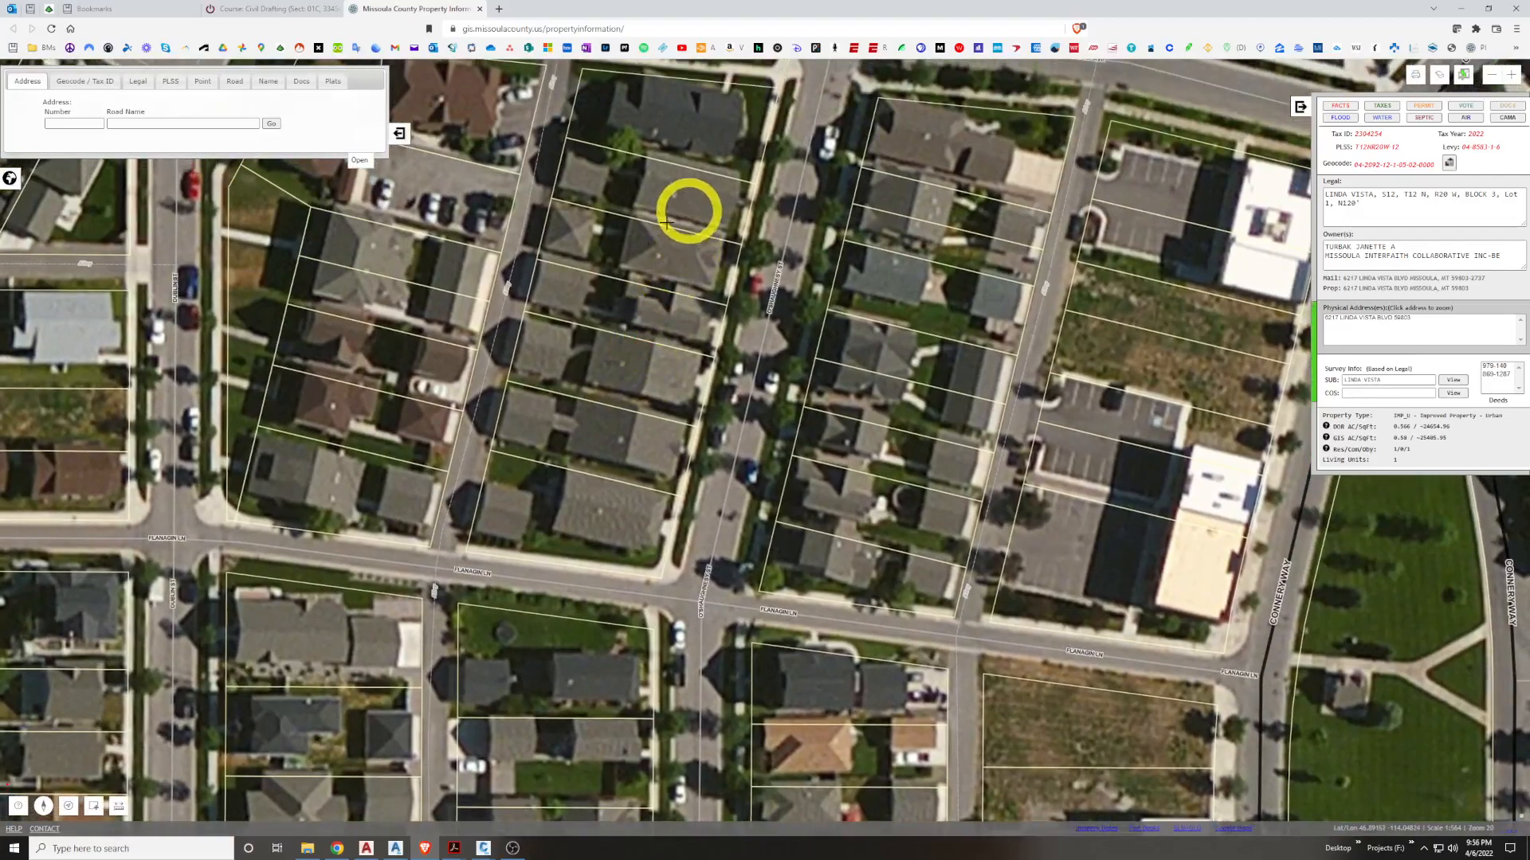
scroll(656, 393, down, 1)
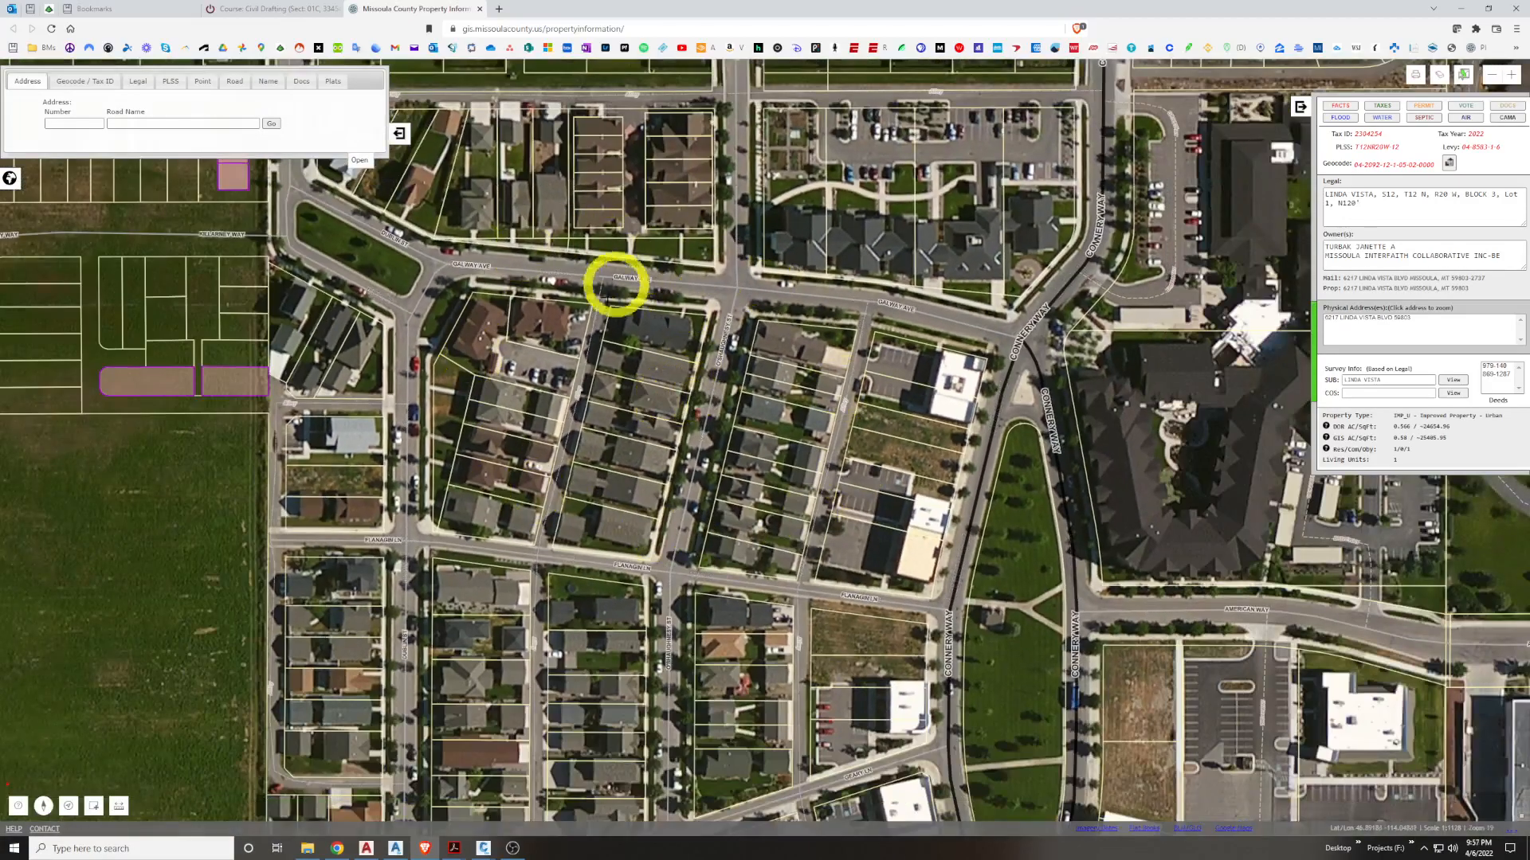
Select a residential lot on the north side of Chelsea Dr and check its area in the property details
scroll(622, 399, down, 2)
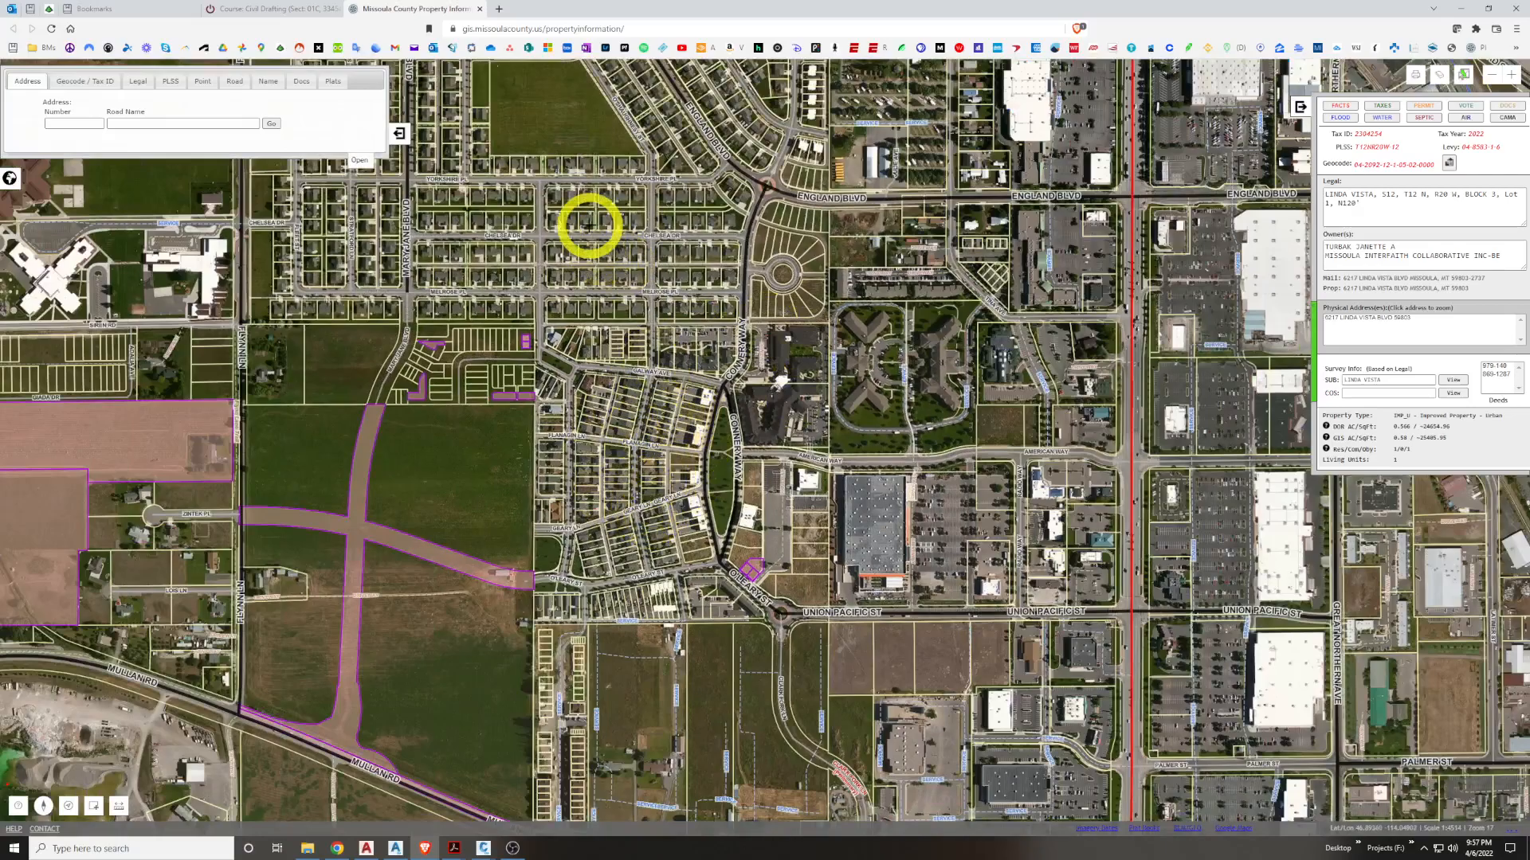
drag(587, 225, 727, 393)
scroll(725, 399, up, 1)
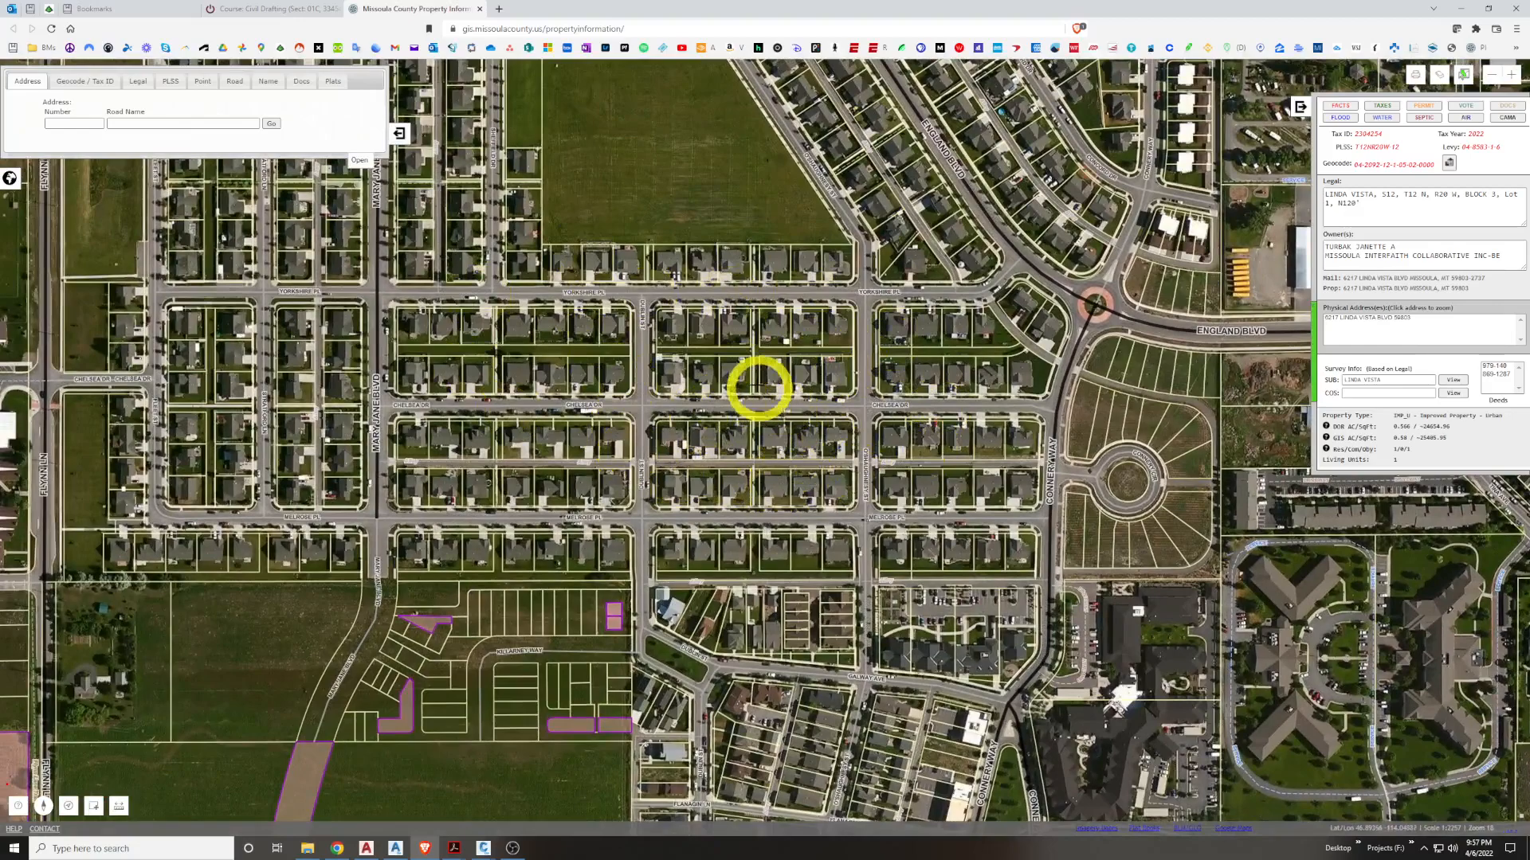
click(743, 372)
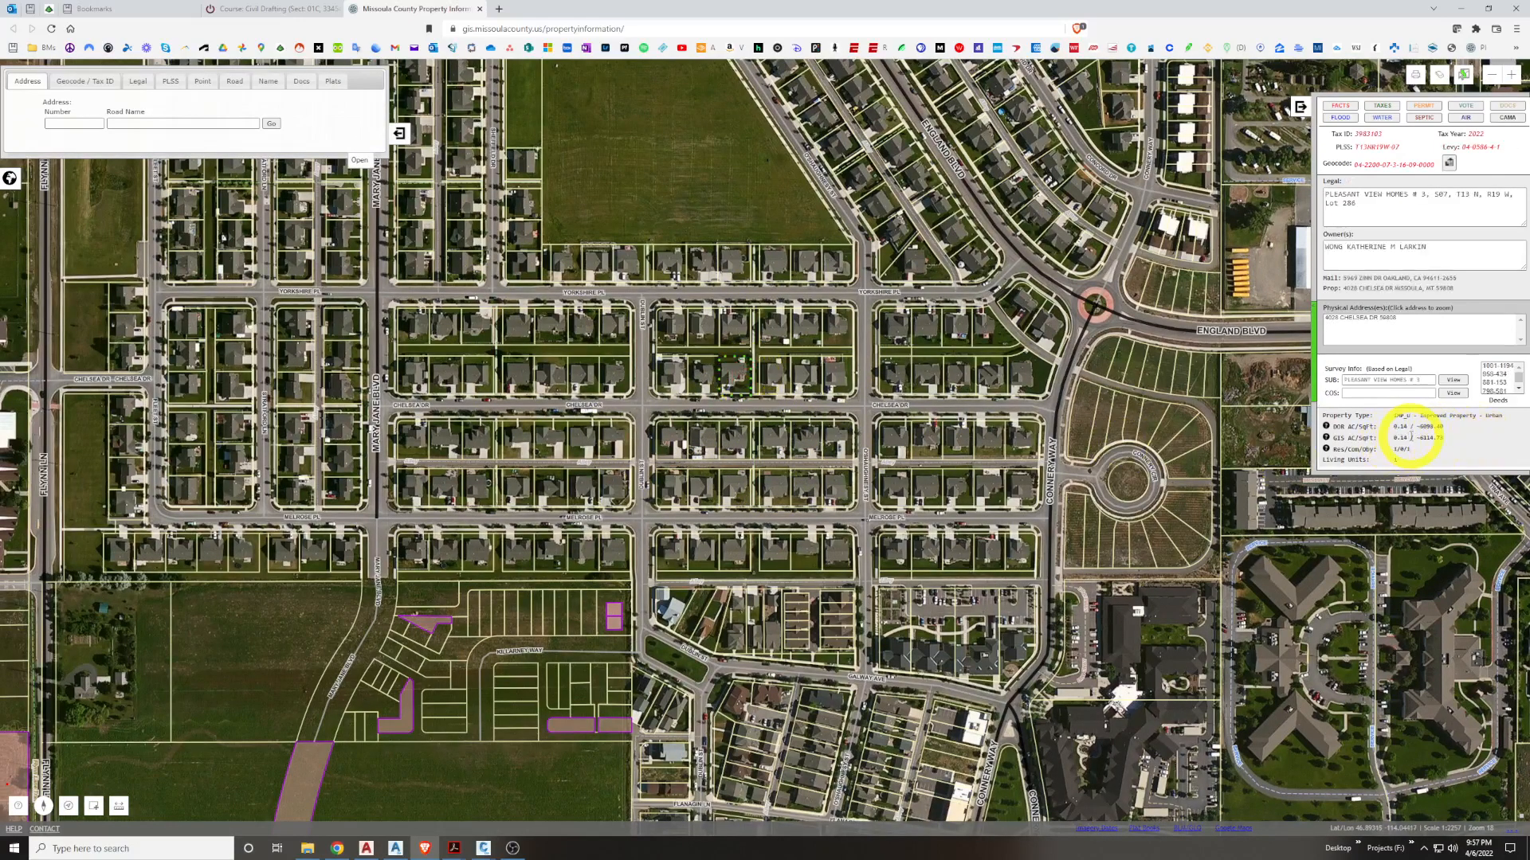
Check the areas of a Meadow Views condominium unit and a residential lot on the south side of Melrose Pl for comparison
drag(1388, 439, 1394, 427)
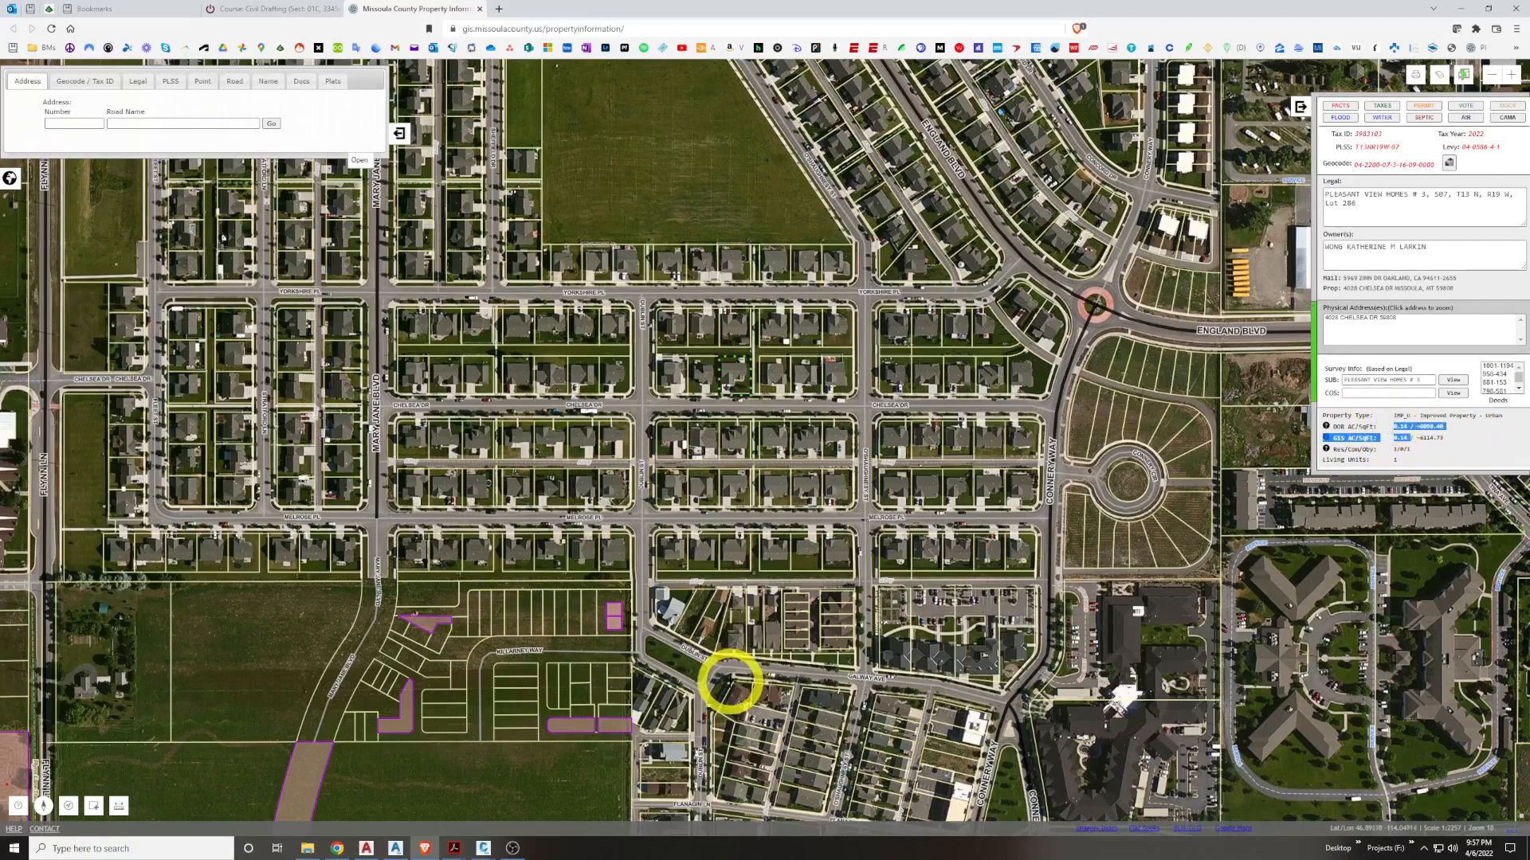
click(831, 645)
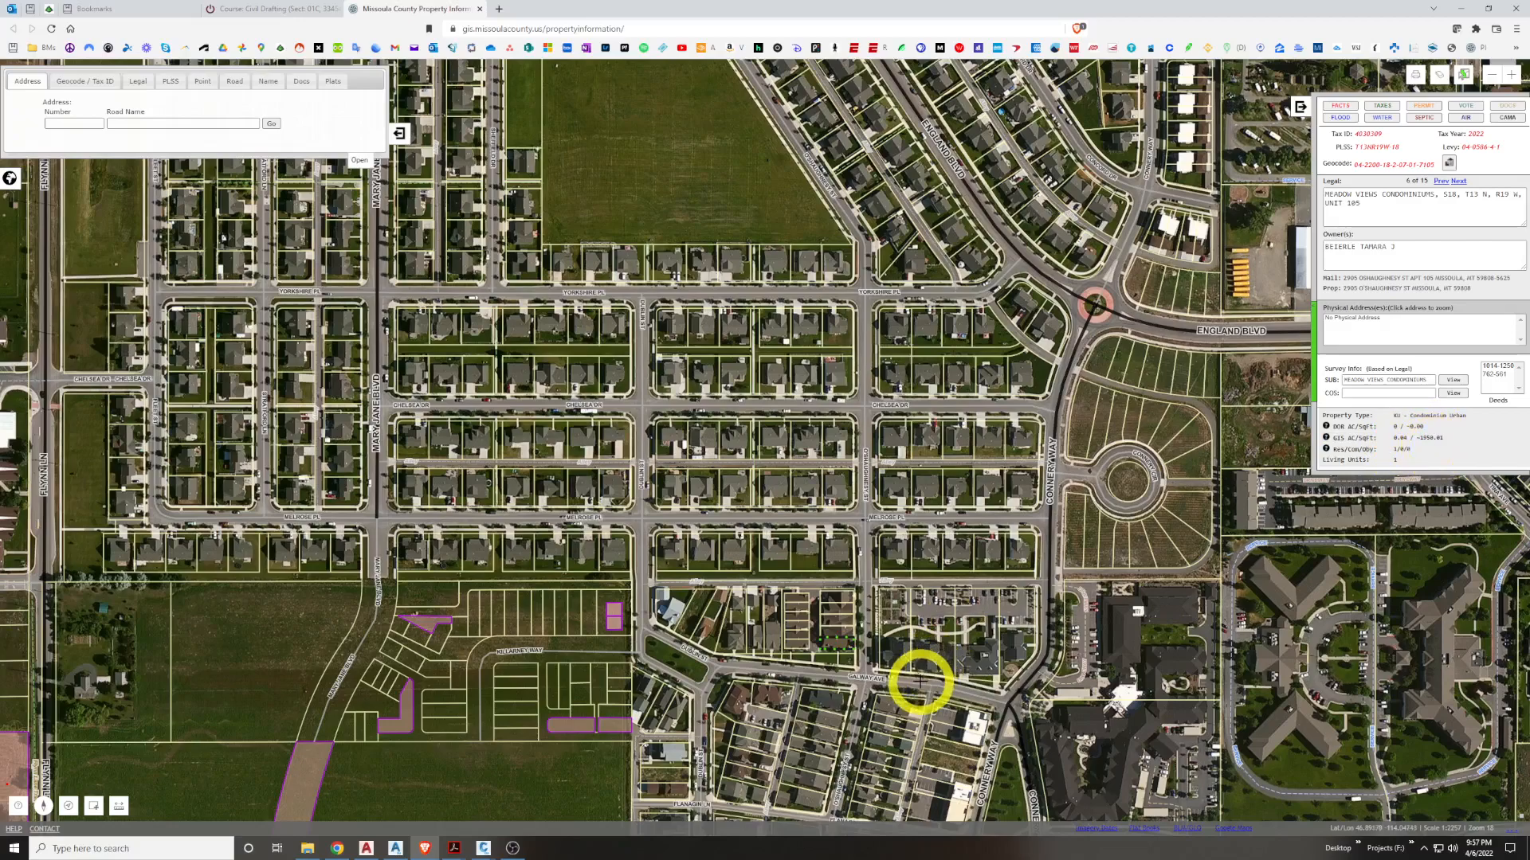
scroll(841, 667, up, 1)
click(717, 432)
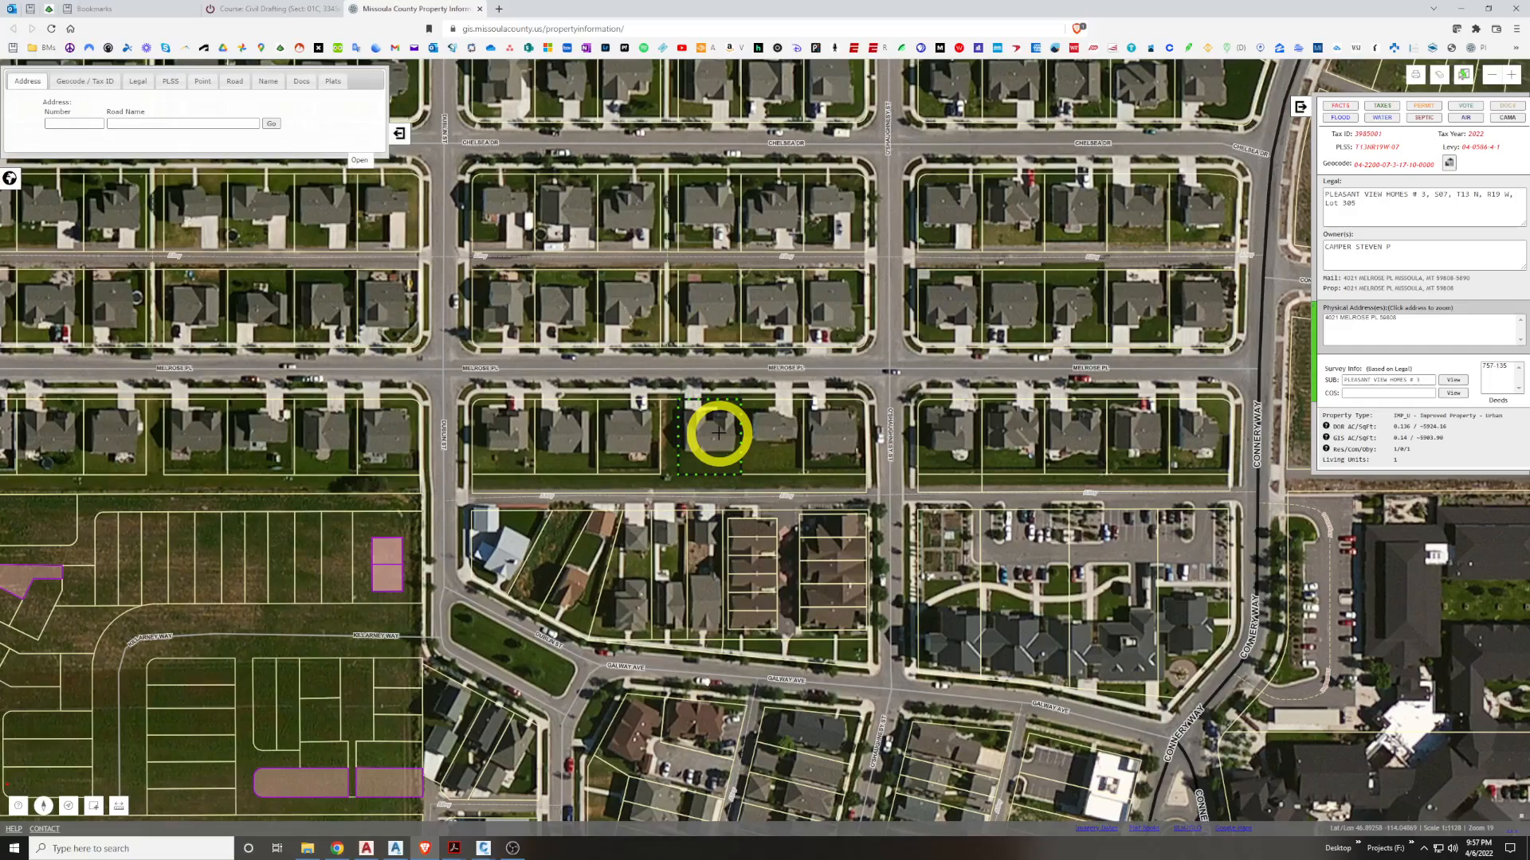
scroll(764, 442, down, 1)
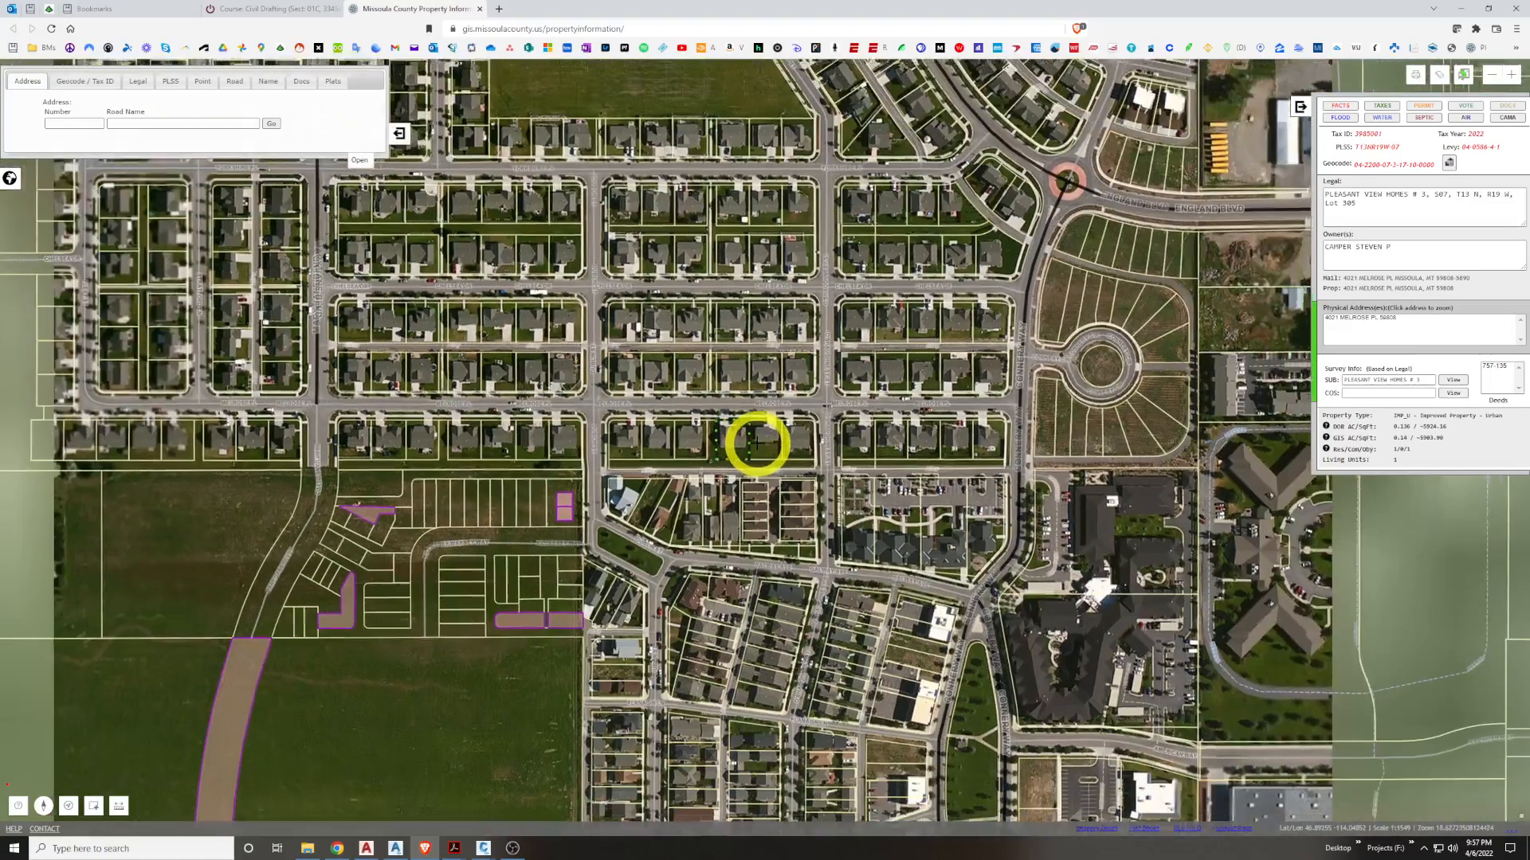
scroll(746, 436, down, 2)
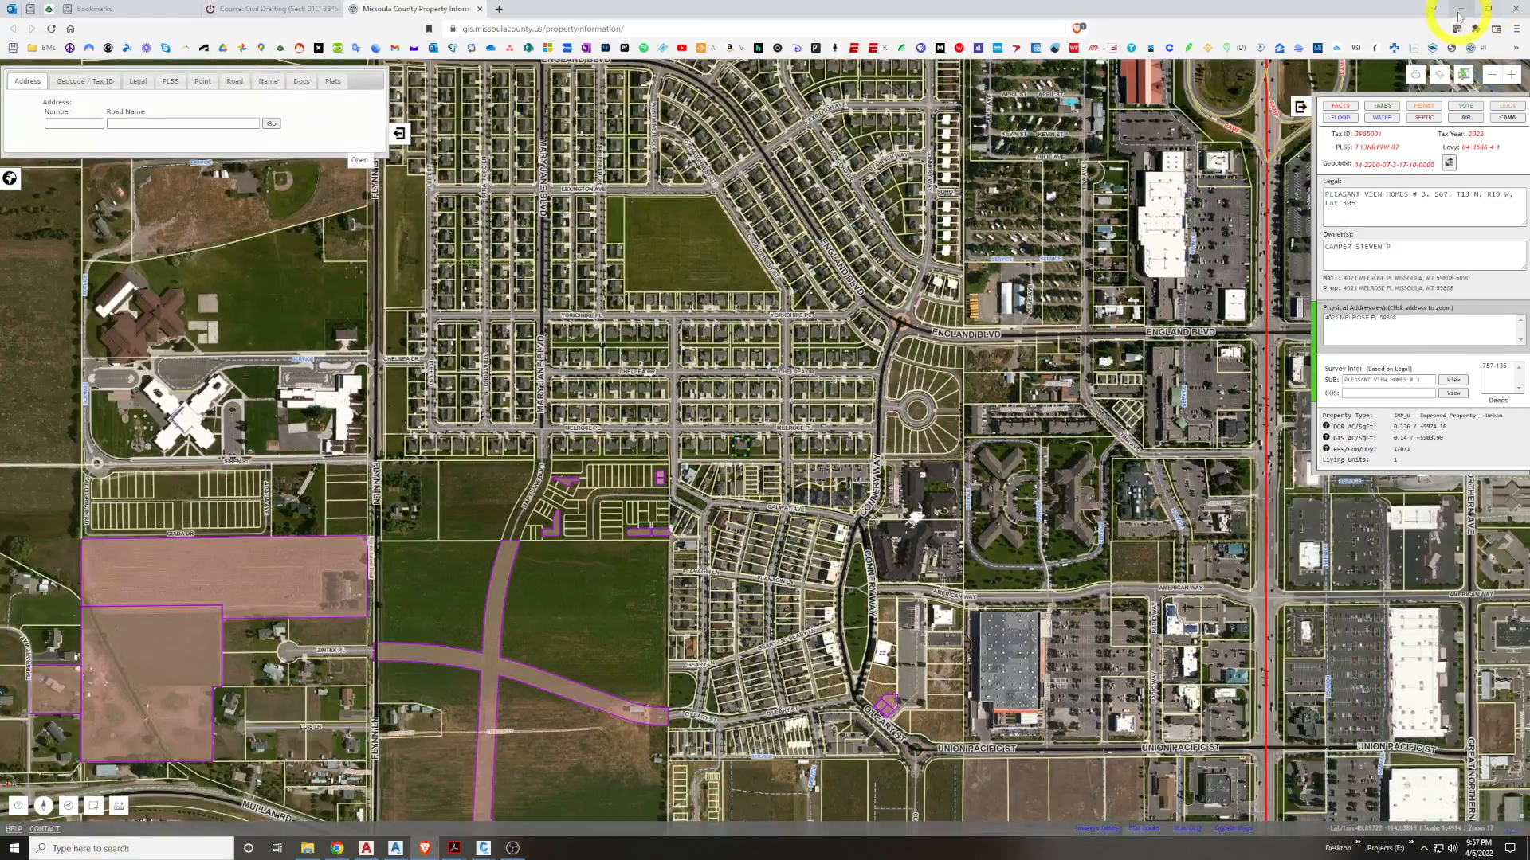
Leave the property map, switch to the Civil 3D Essentials PDF and read the lot line tools section and the opening instructions of Exercise 12.2
click(1460, 10)
mouse_move(455, 850)
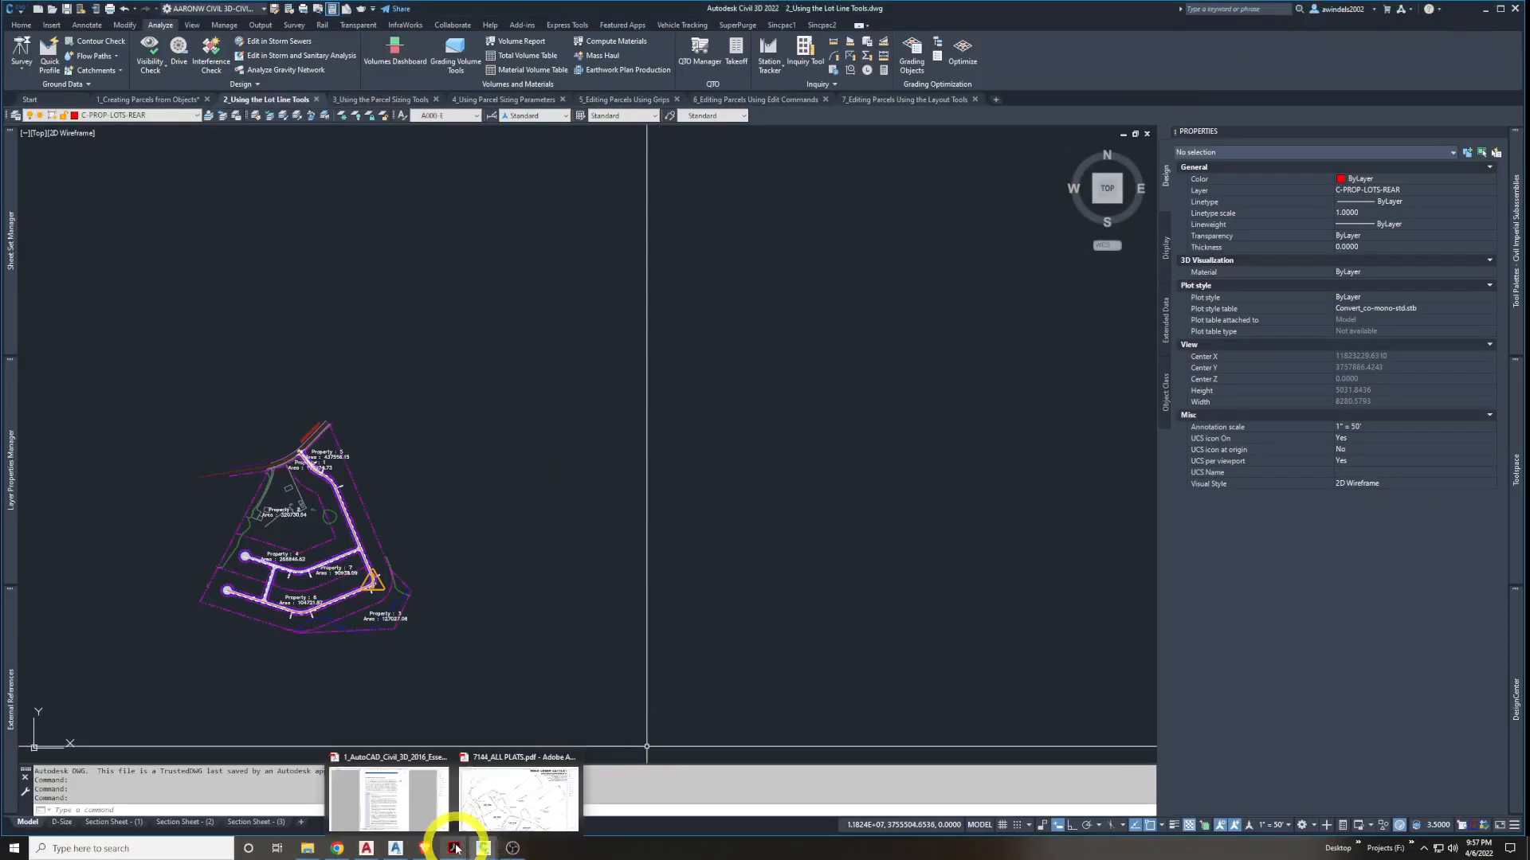
click(415, 801)
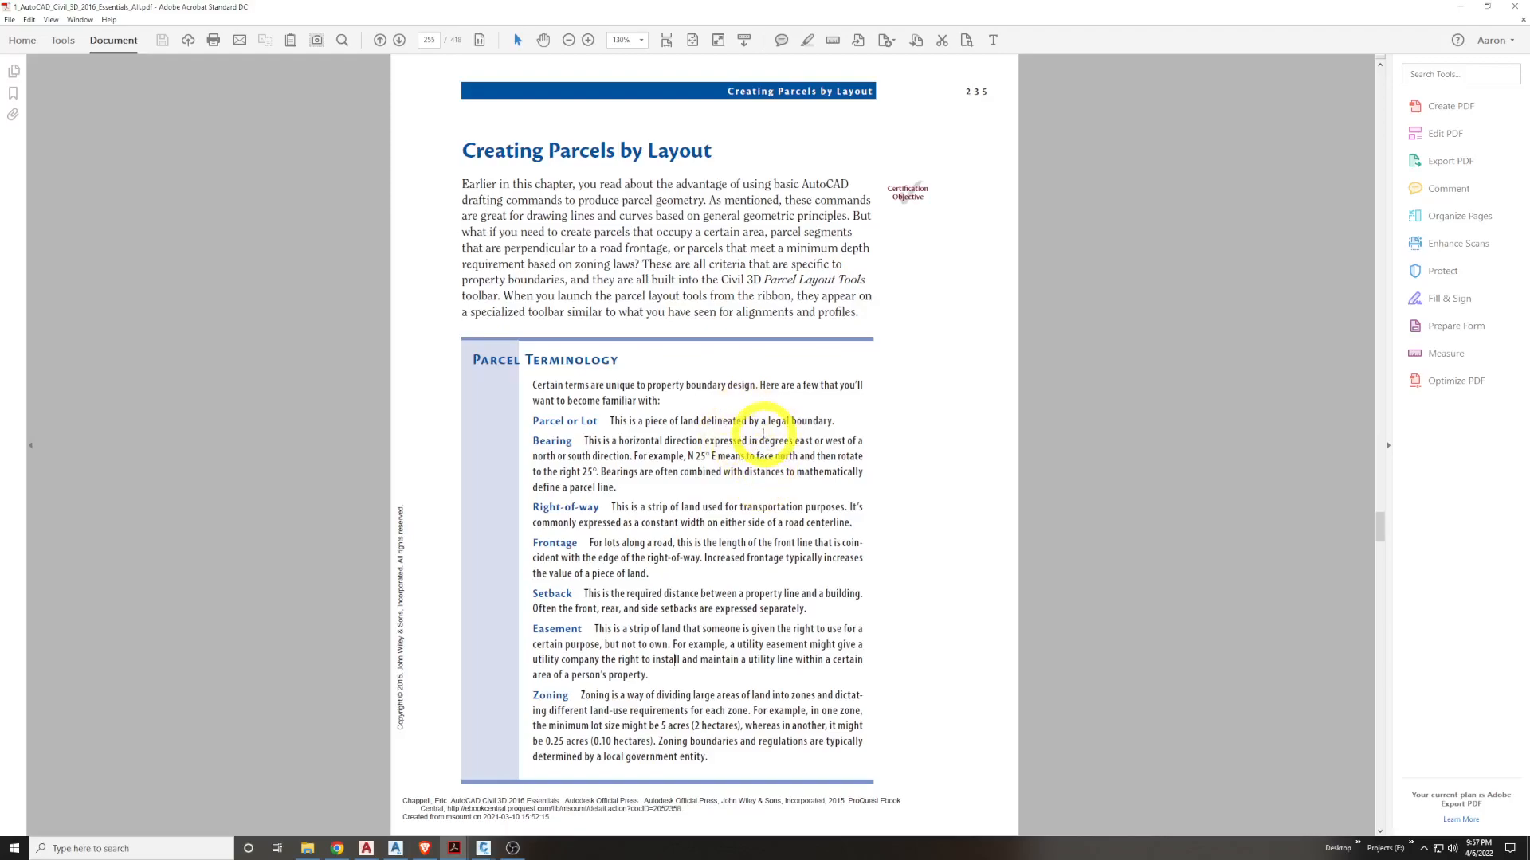
scroll(757, 435, down, 3)
scroll(756, 435, down, 7)
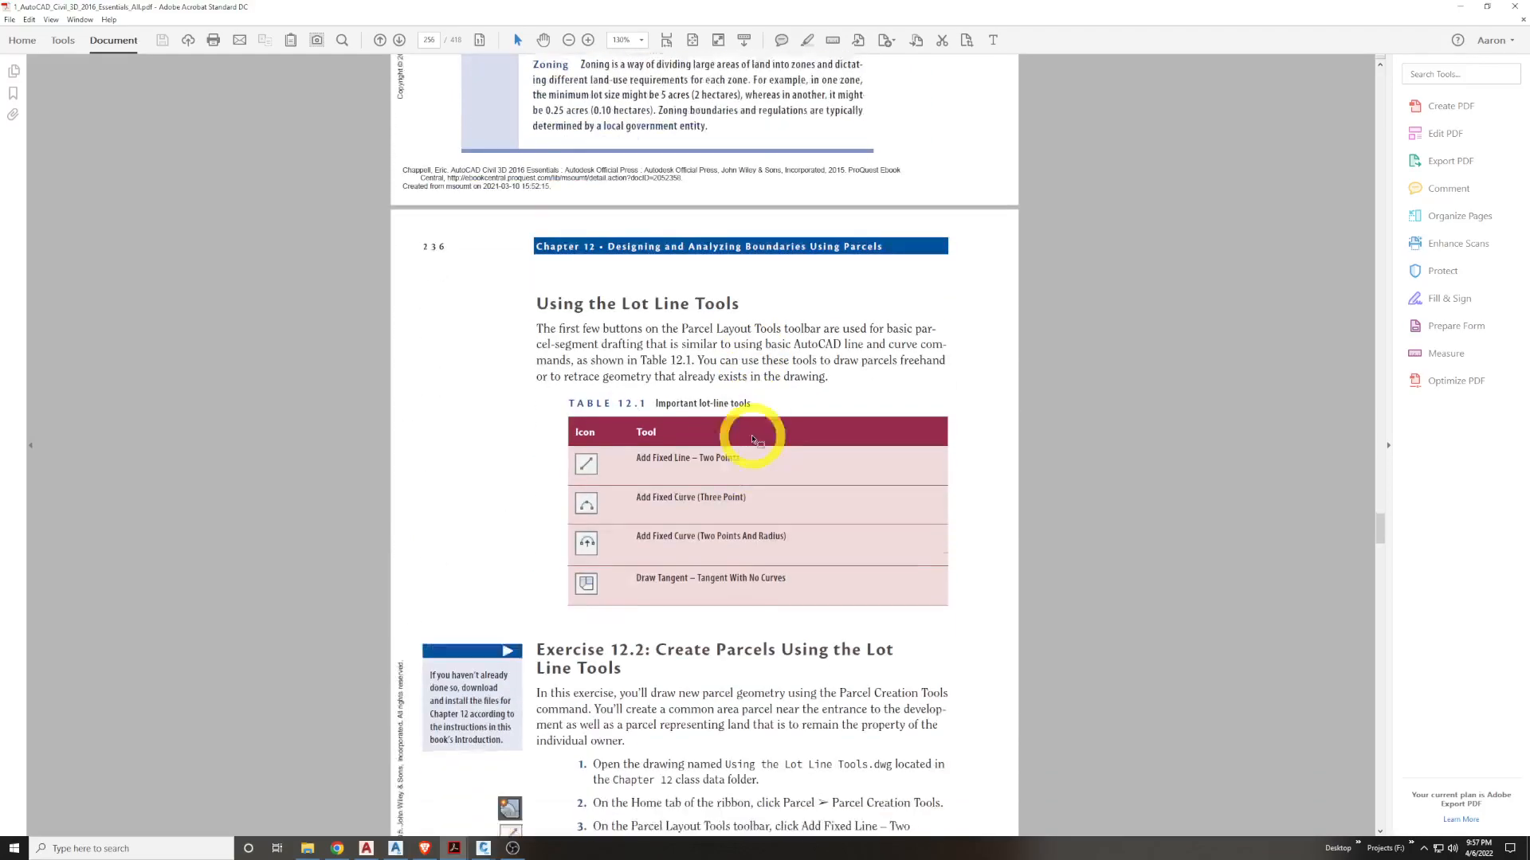
scroll(756, 436, down, 1)
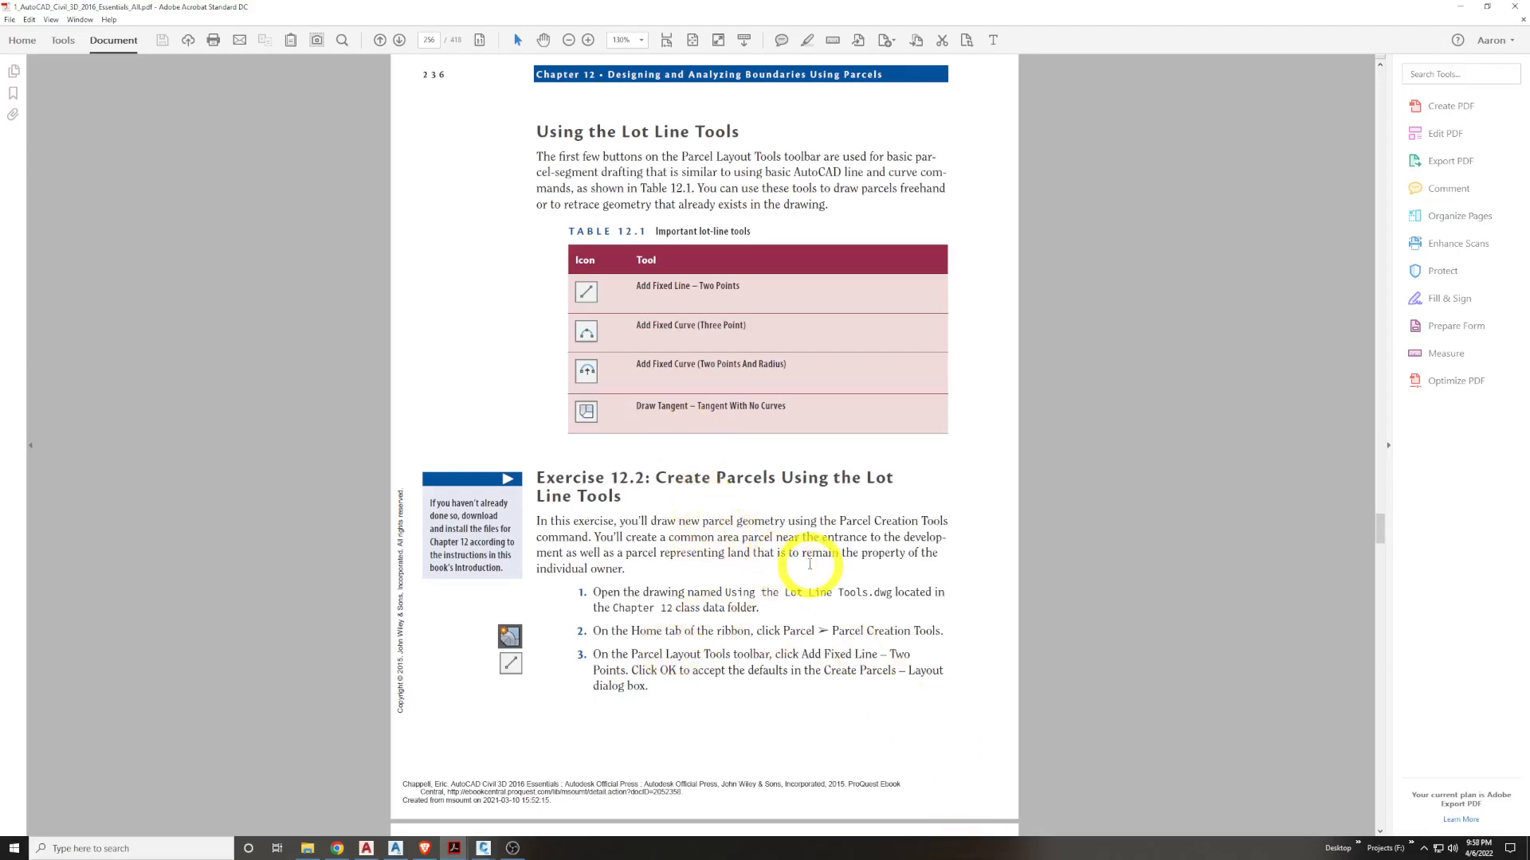
Switch to the 2_Using the Lot Line Tools drawing in Civil 3D and open the Parcel Creation Tools
mouse_move(484, 851)
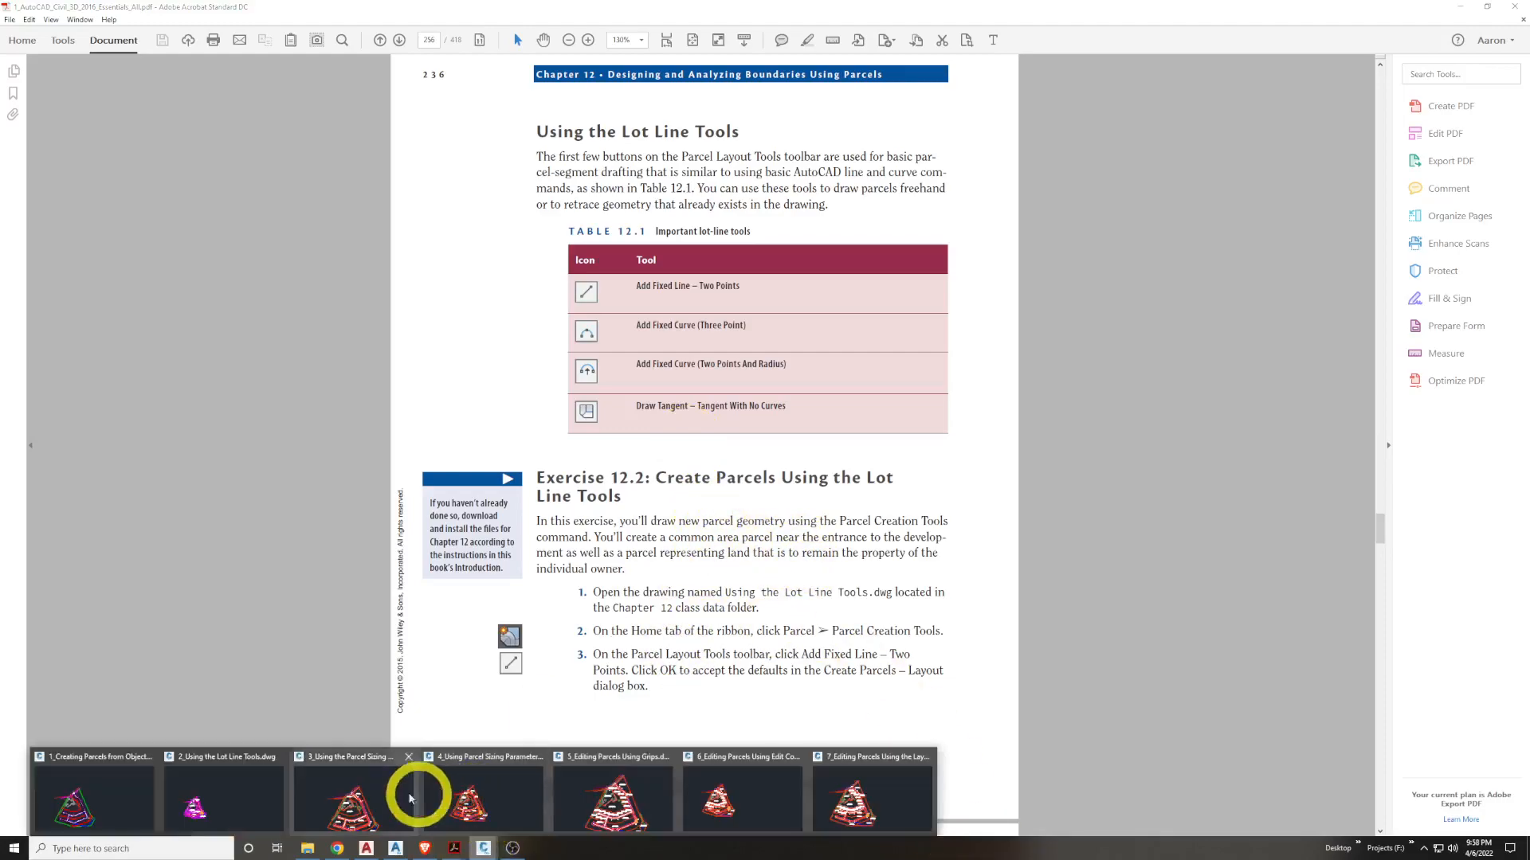
click(256, 805)
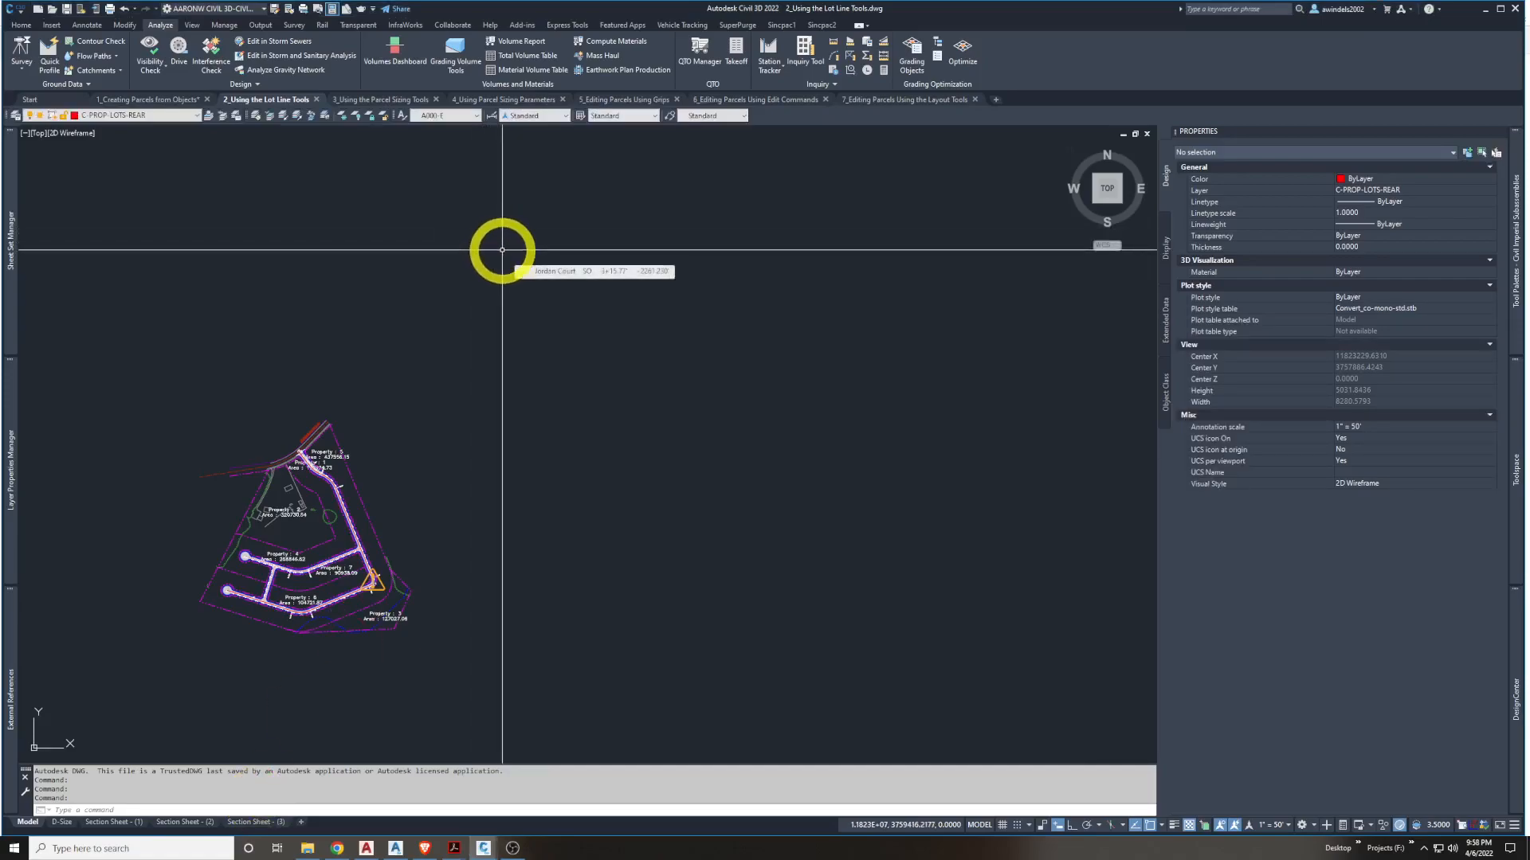
click(21, 25)
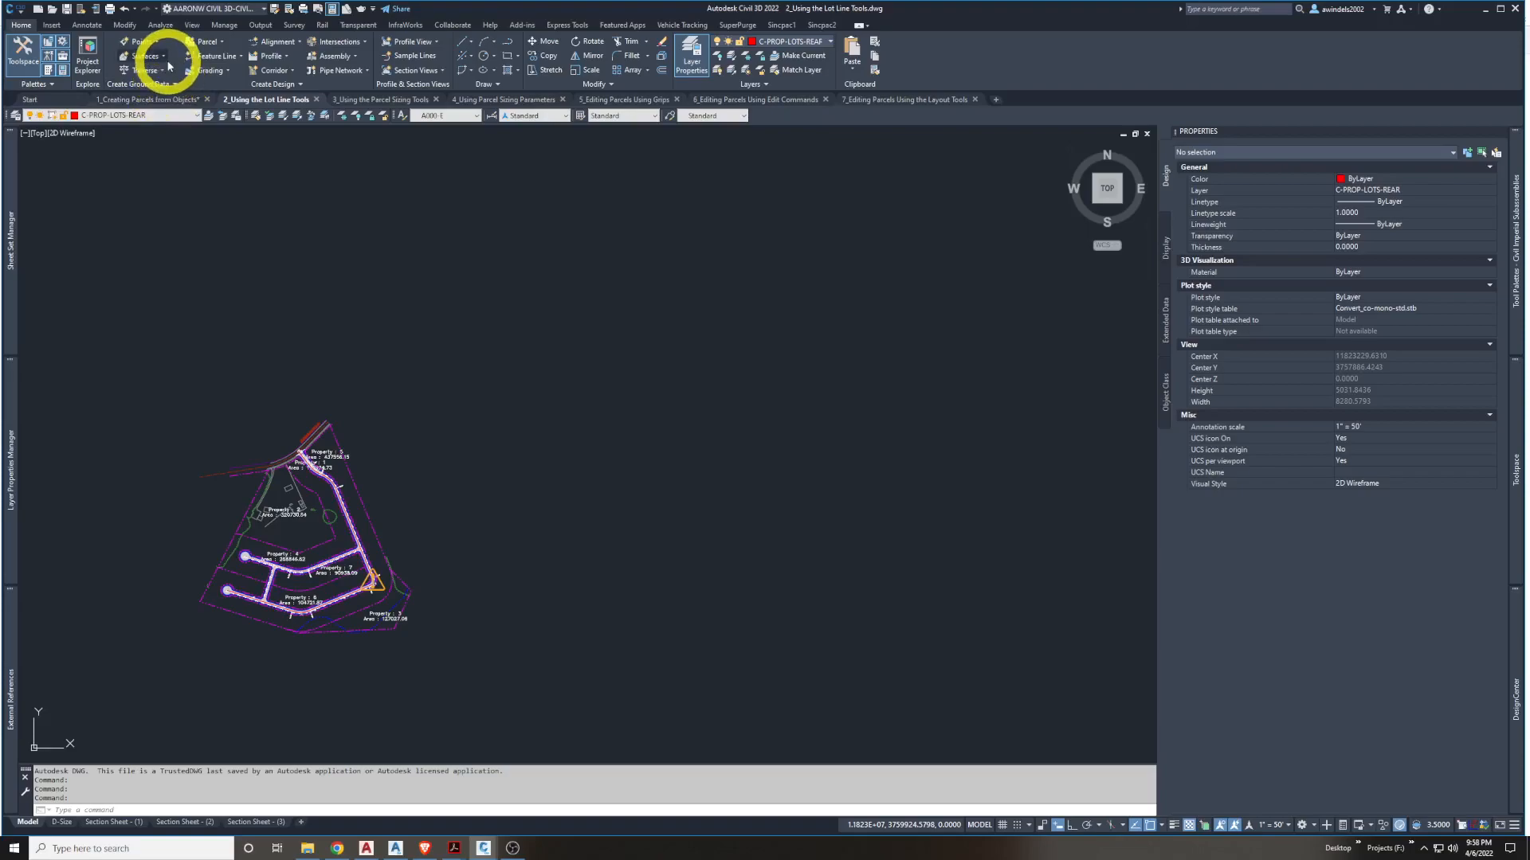
click(211, 43)
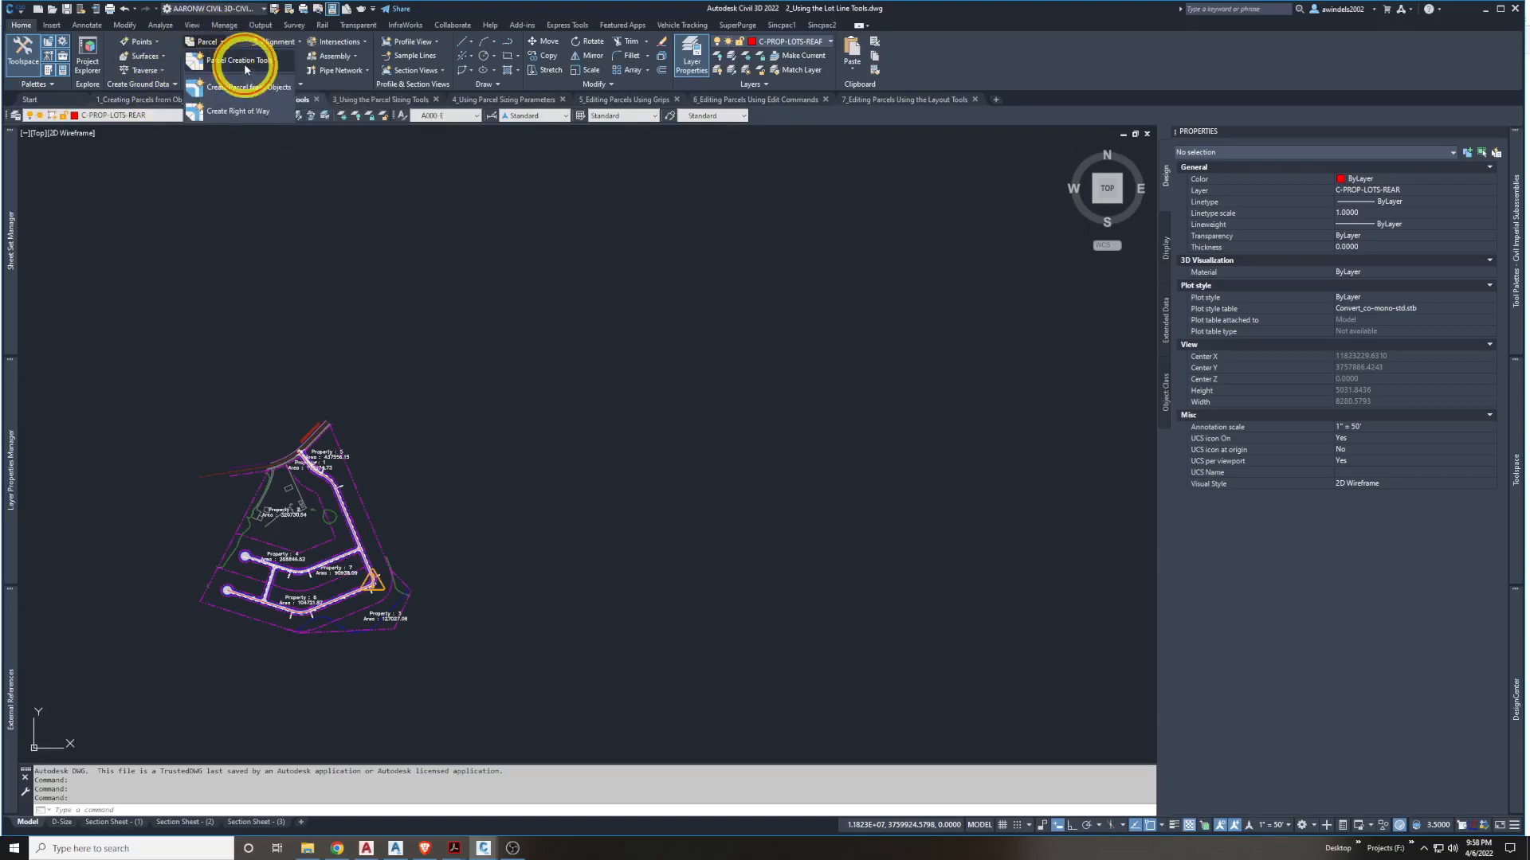
click(242, 64)
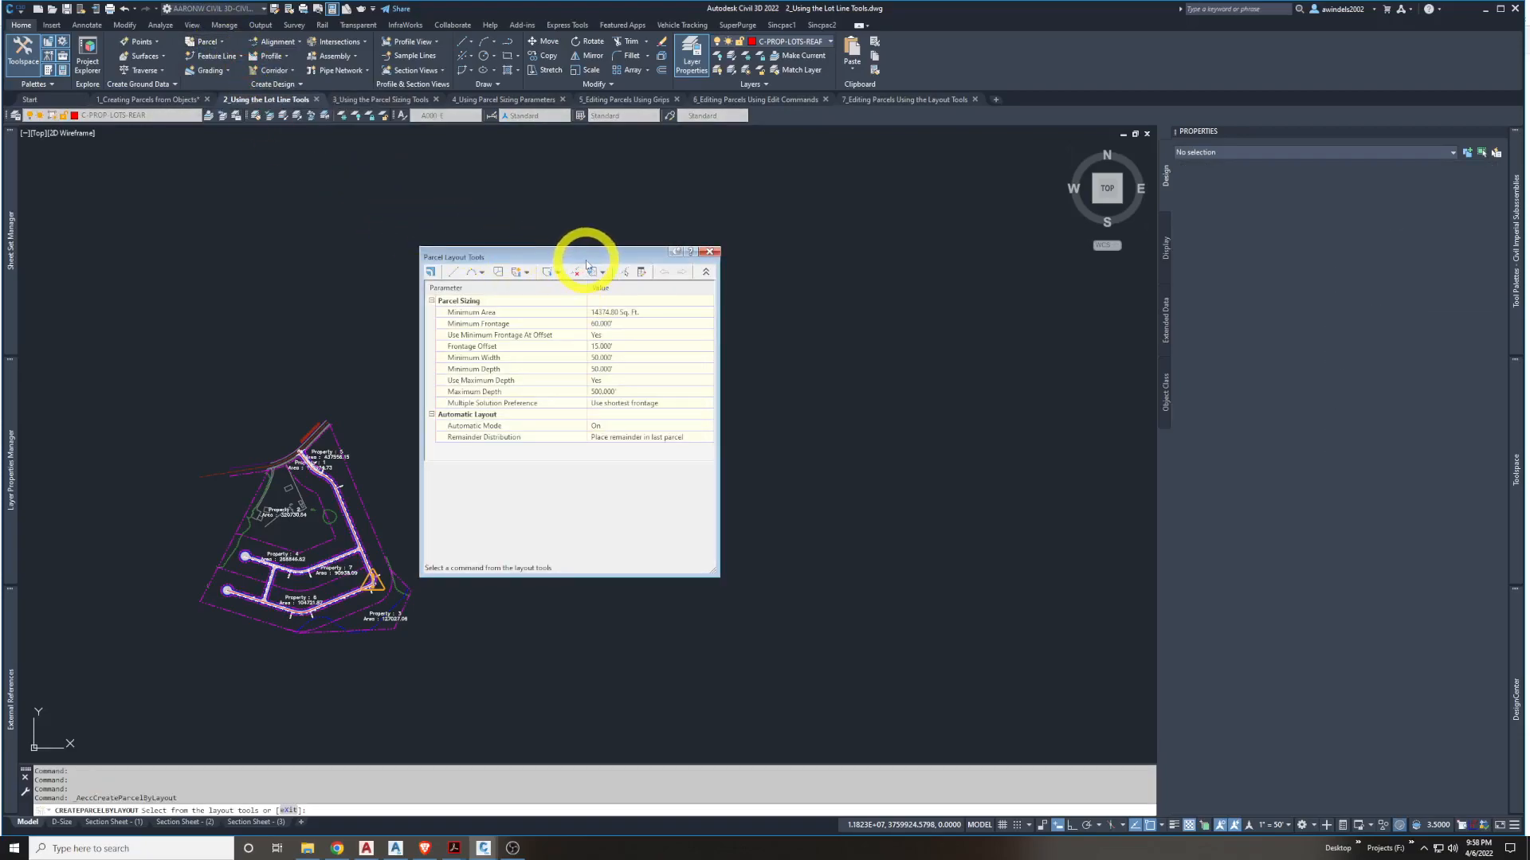
Reposition the Parcel Layout Tools toolbar and try its collapsed and expanded views
drag(586, 263, 625, 244)
click(741, 253)
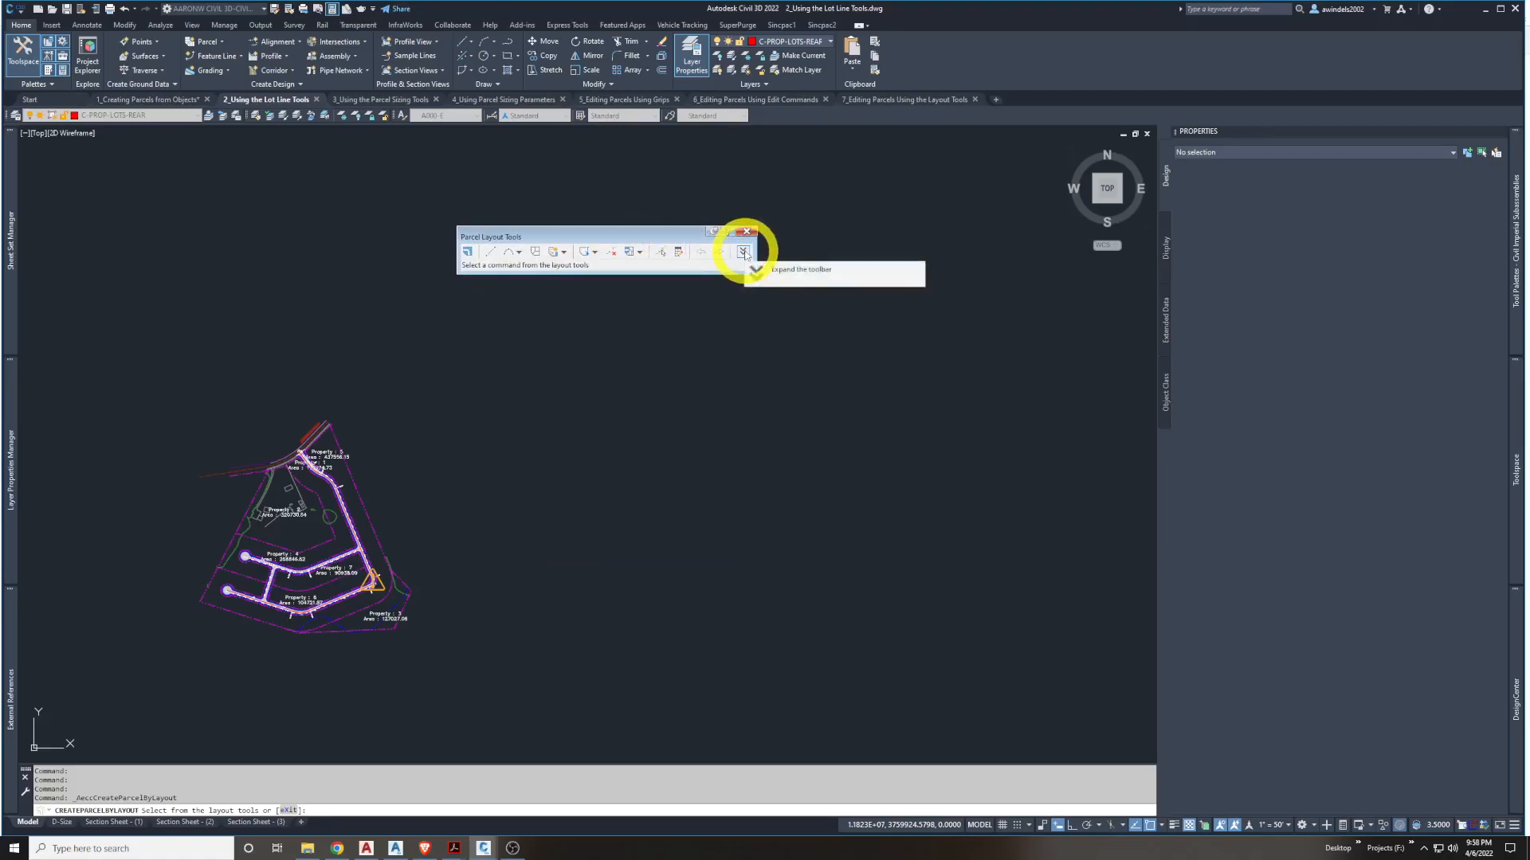
click(742, 253)
click(743, 253)
click(743, 252)
click(743, 252)
click(742, 252)
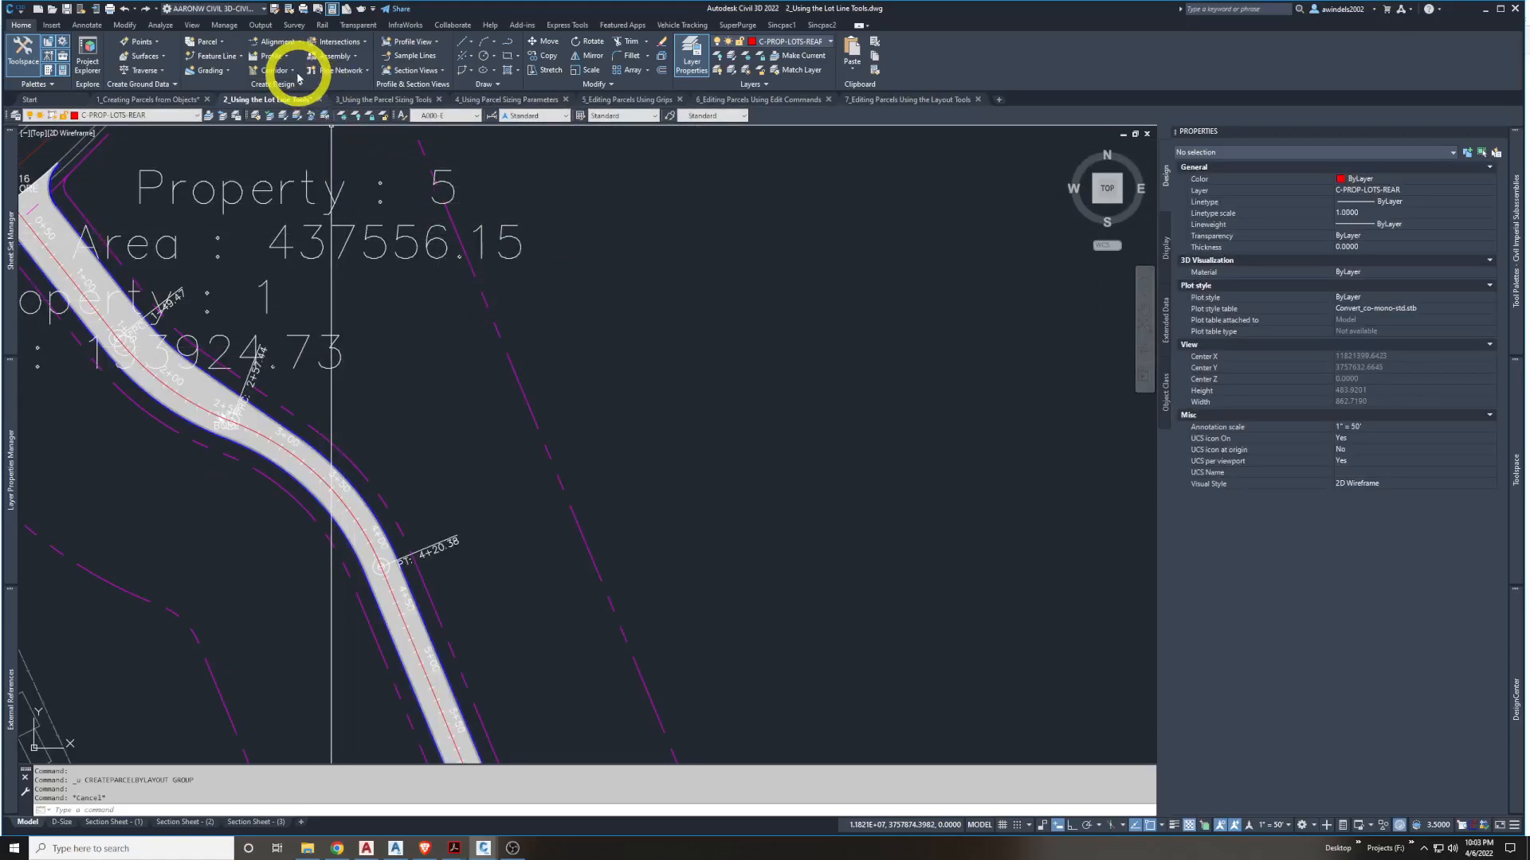
Reopen the Parcel Creation Tools and start Add Fixed Line – Two Points, accepting the defaults in Create Parcels – Layout
click(213, 41)
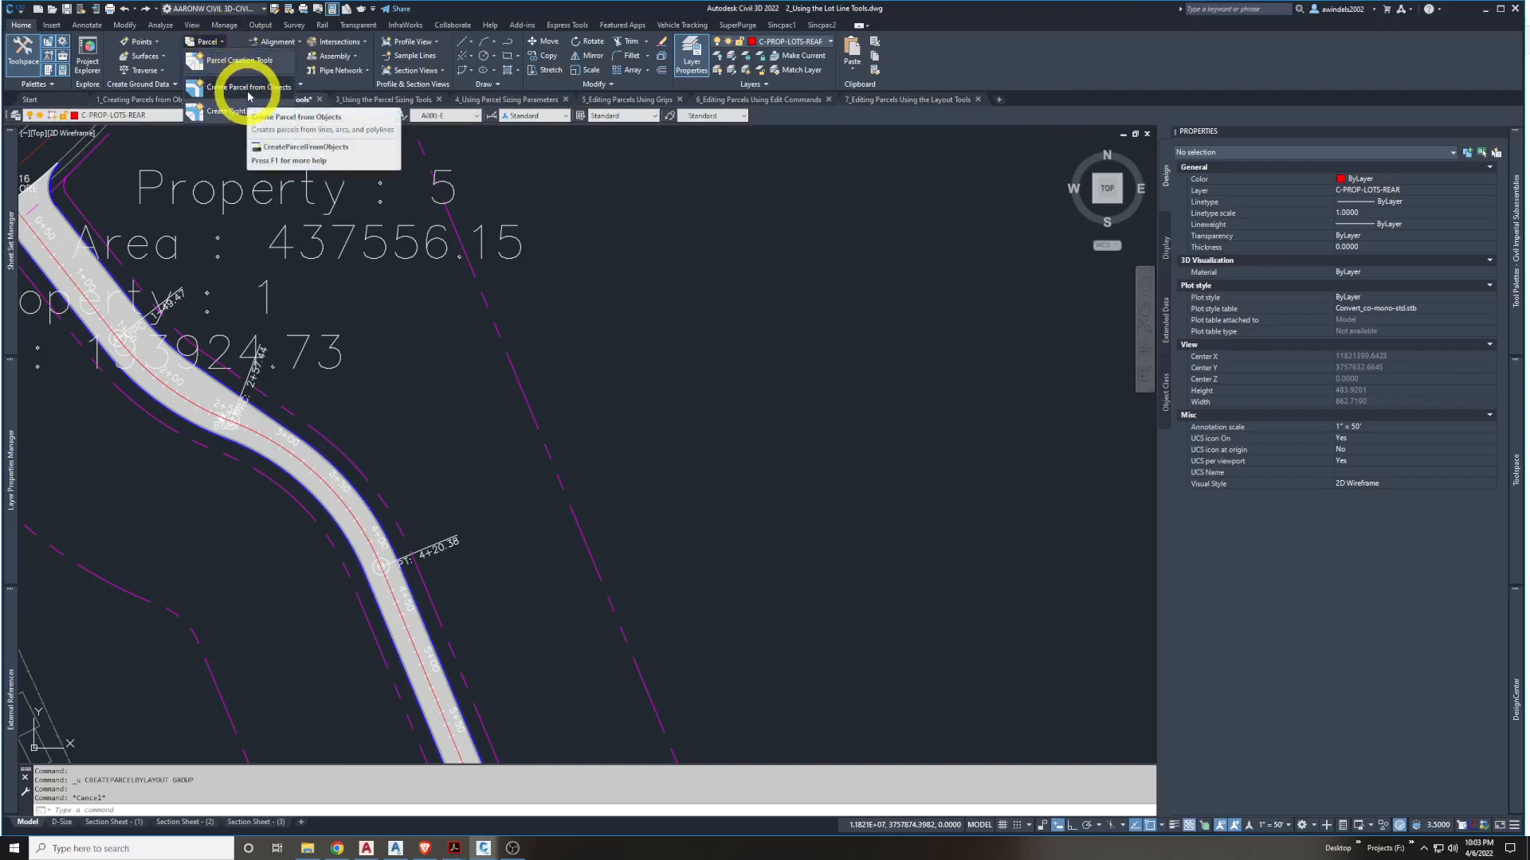
click(238, 61)
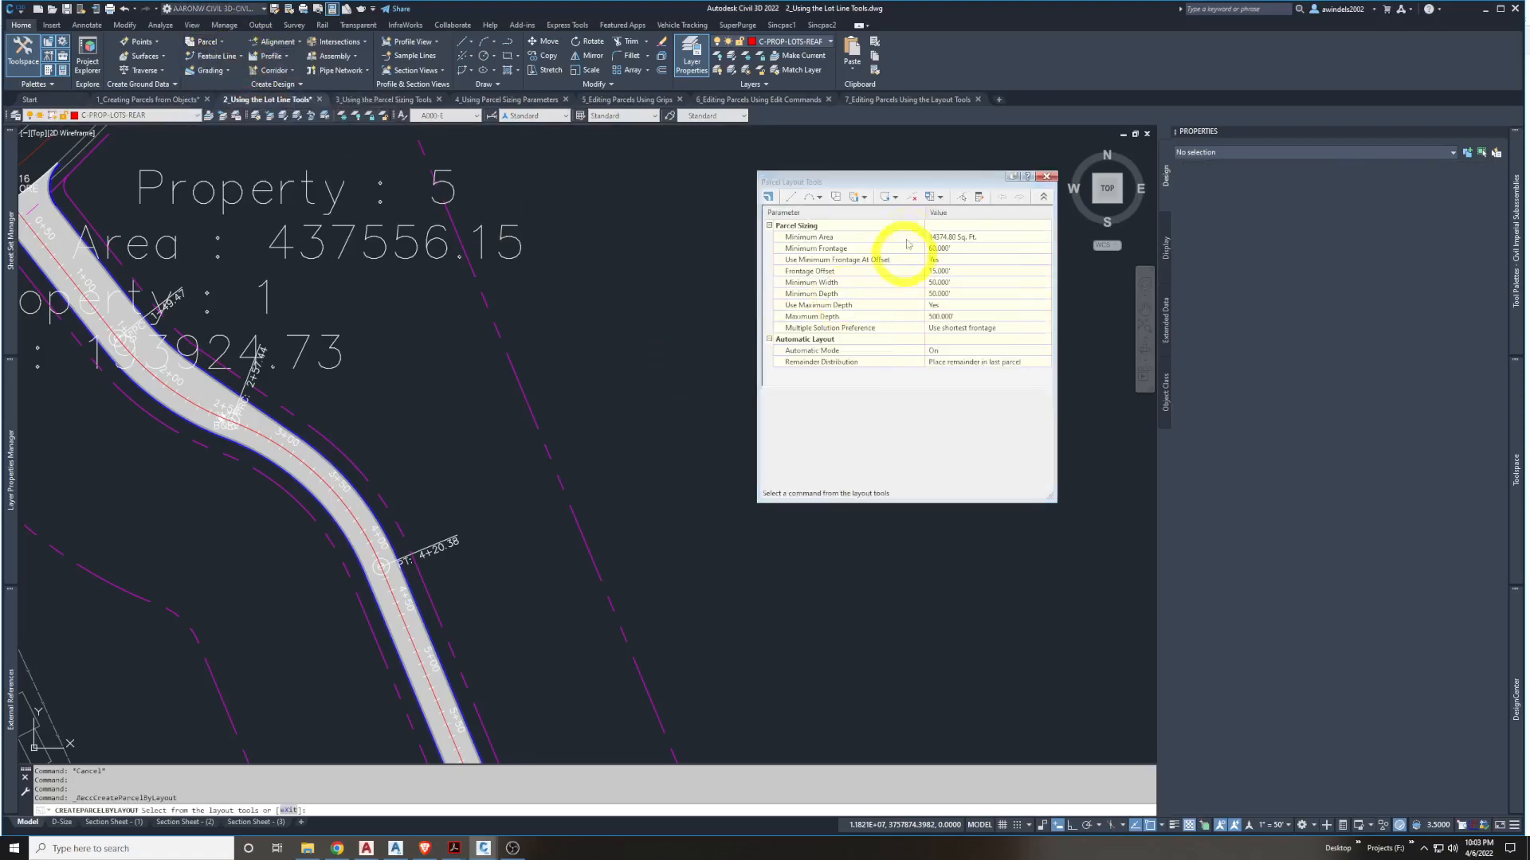
drag(867, 187, 753, 176)
click(930, 186)
click(930, 186)
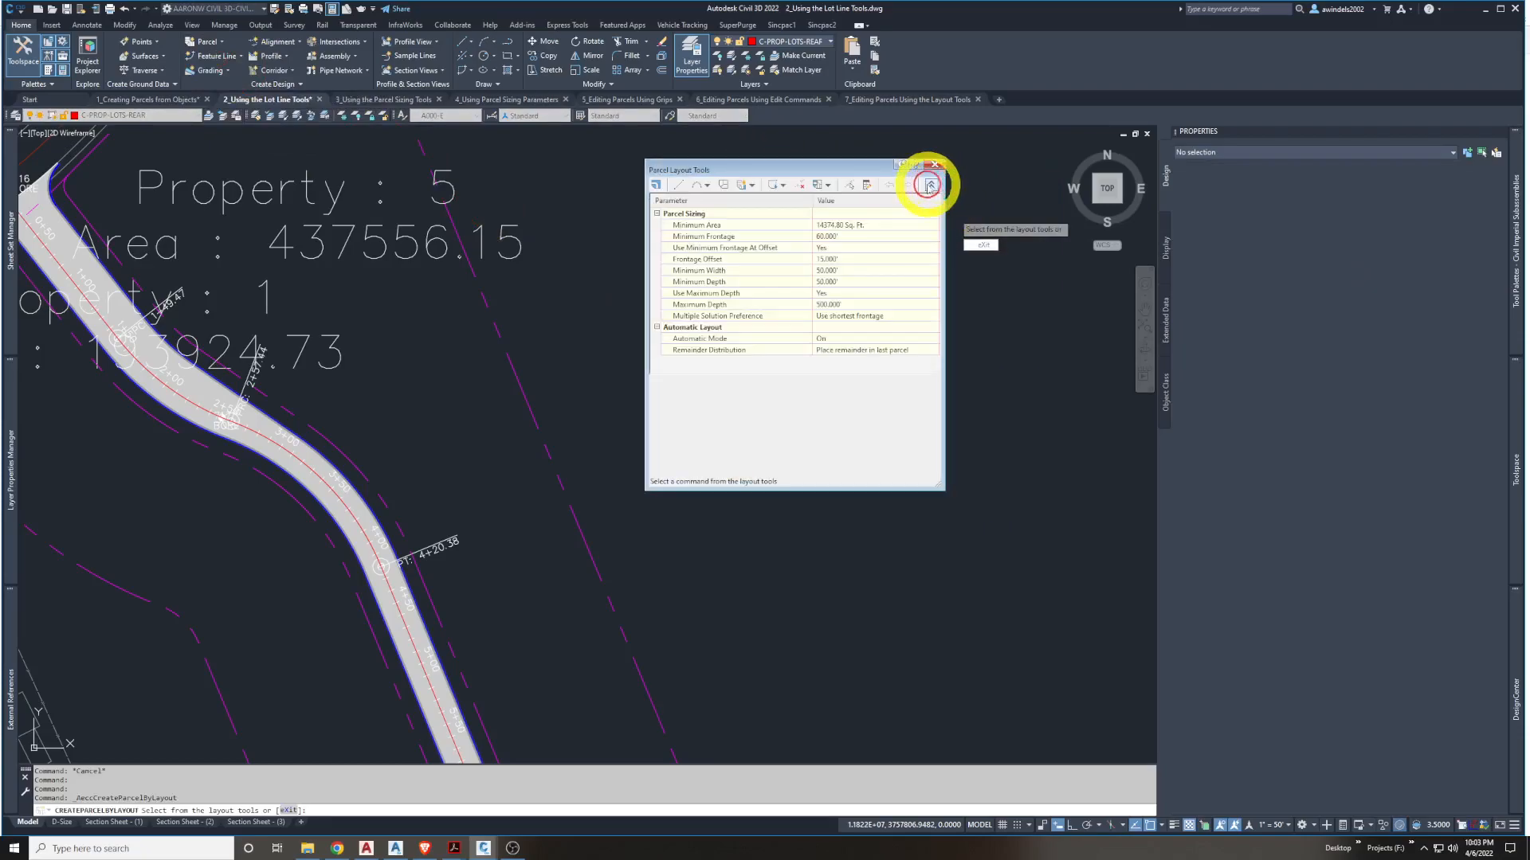
click(679, 186)
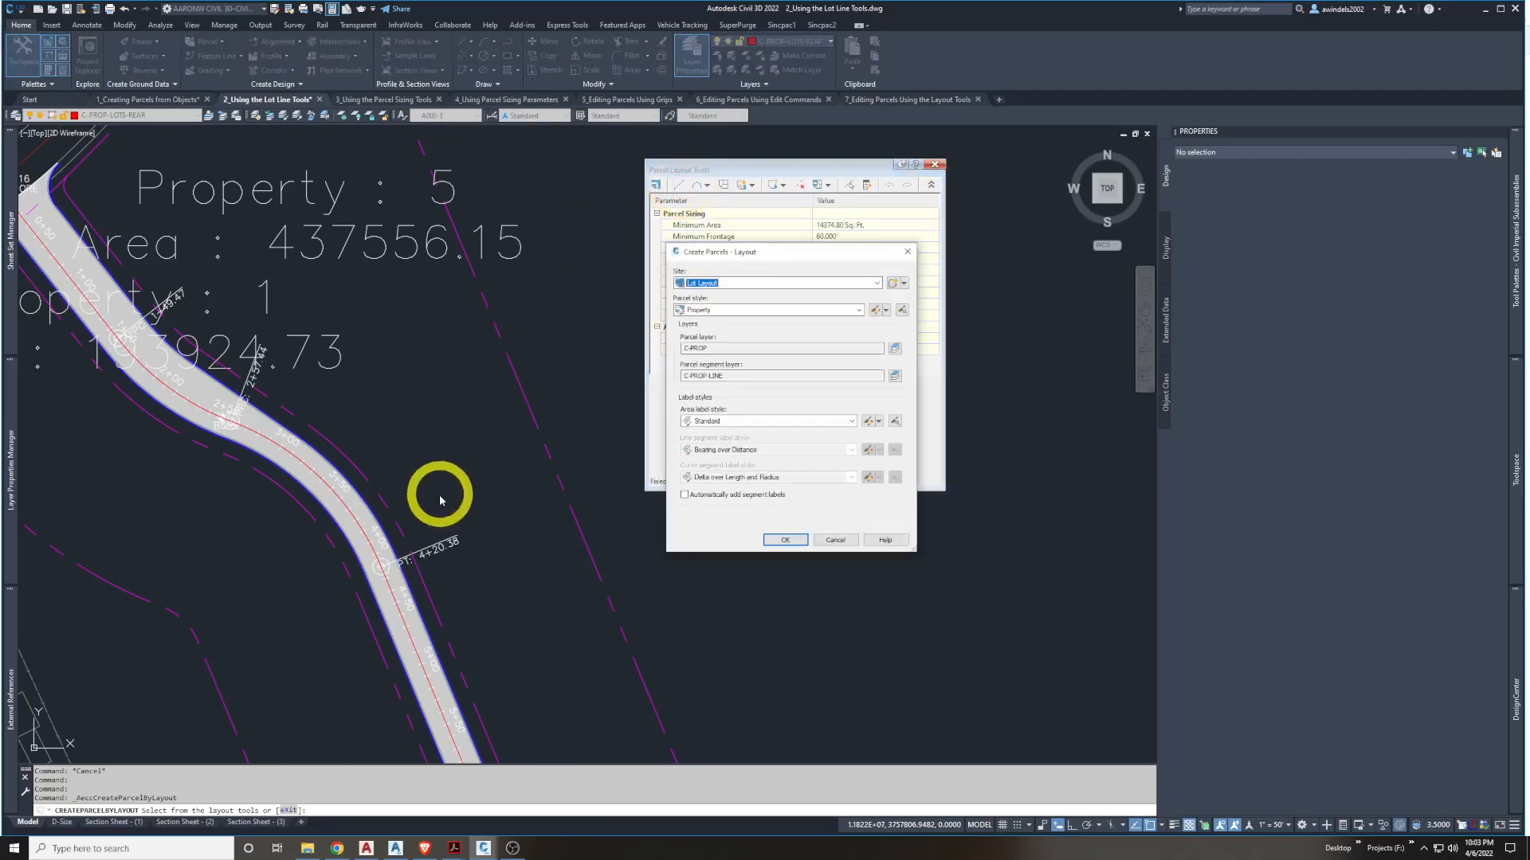
click(783, 541)
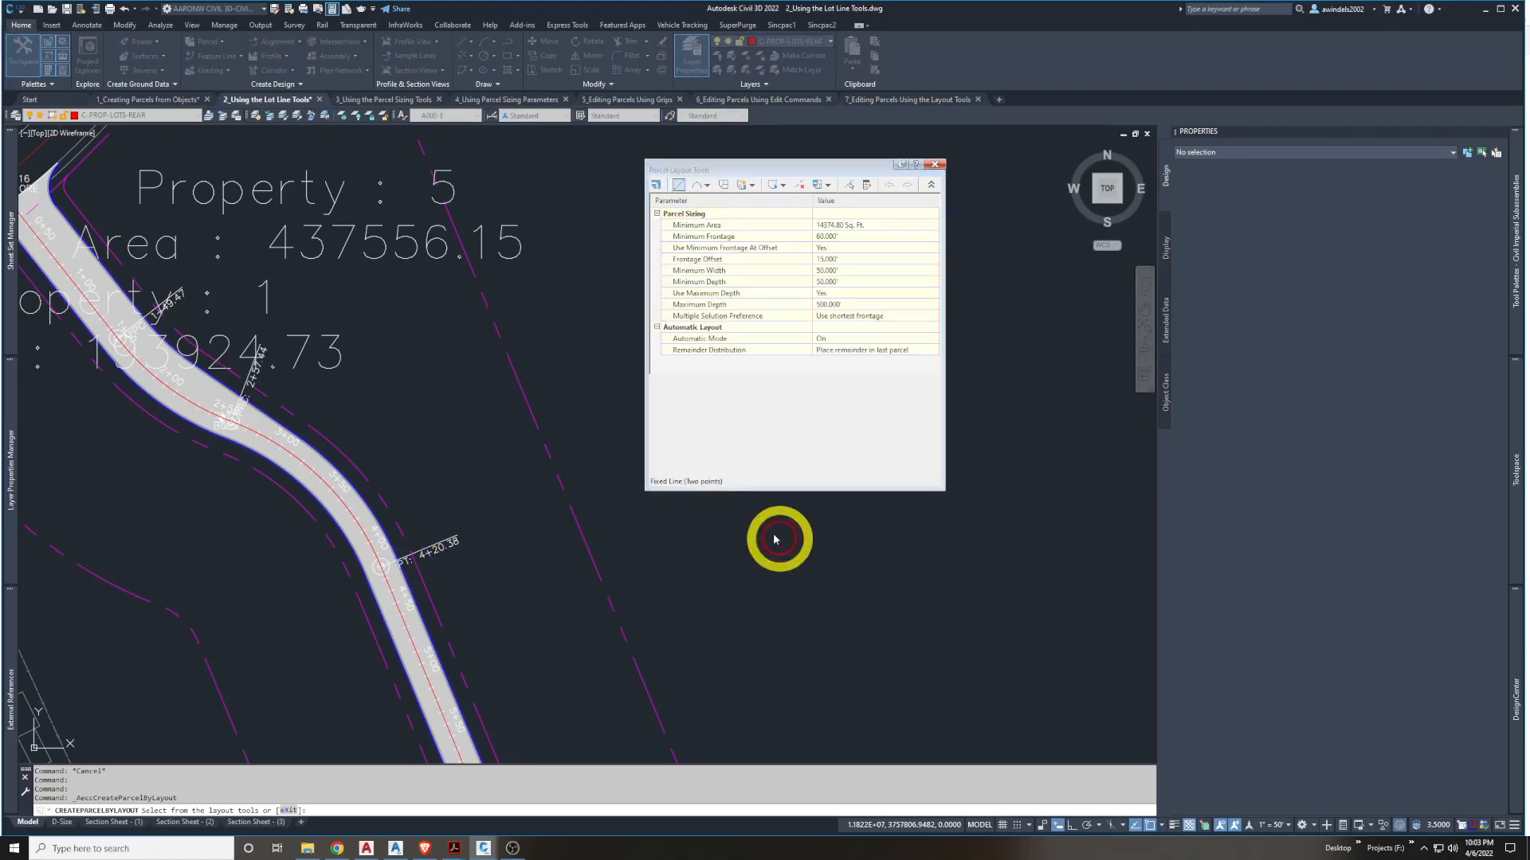
Draw a fixed lot line from the east right-of-way line at PT 4+20.38, perpendicular to the eastern property boundary
scroll(427, 572, down, 10)
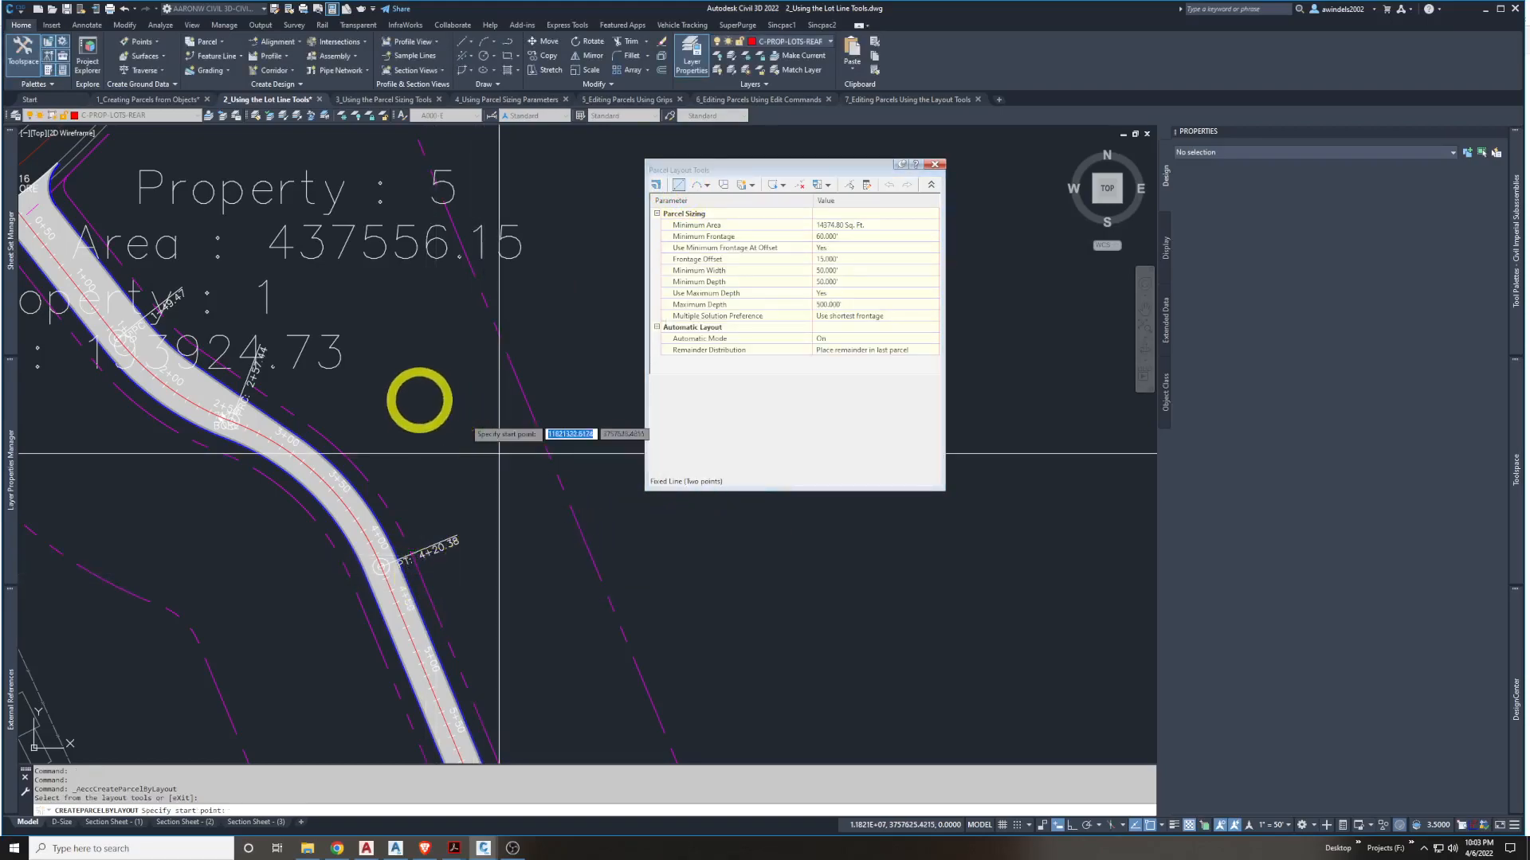
scroll(430, 448, up, 8)
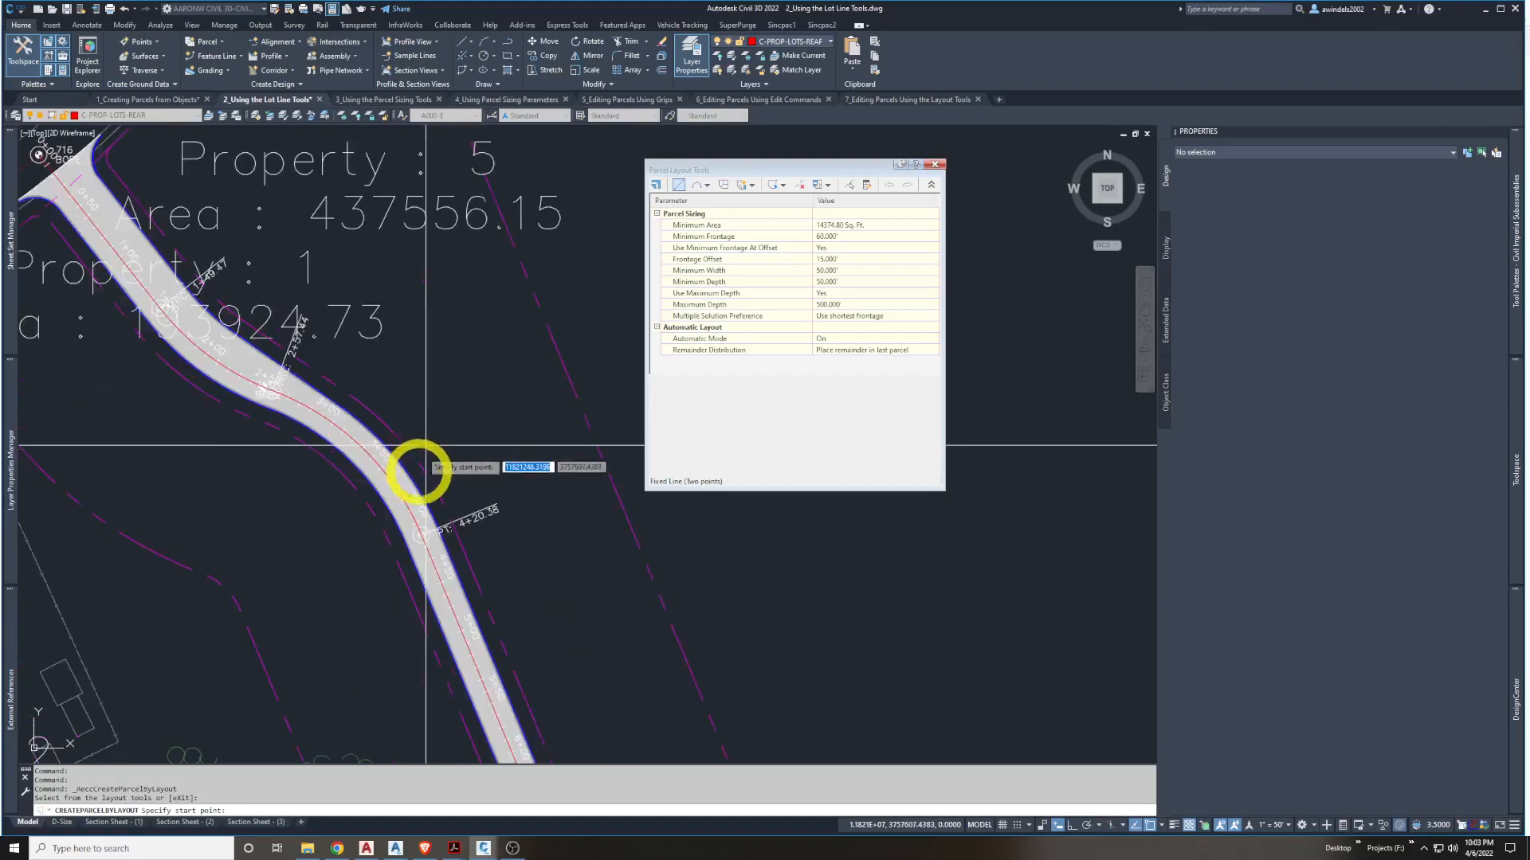
scroll(474, 584, up, 2)
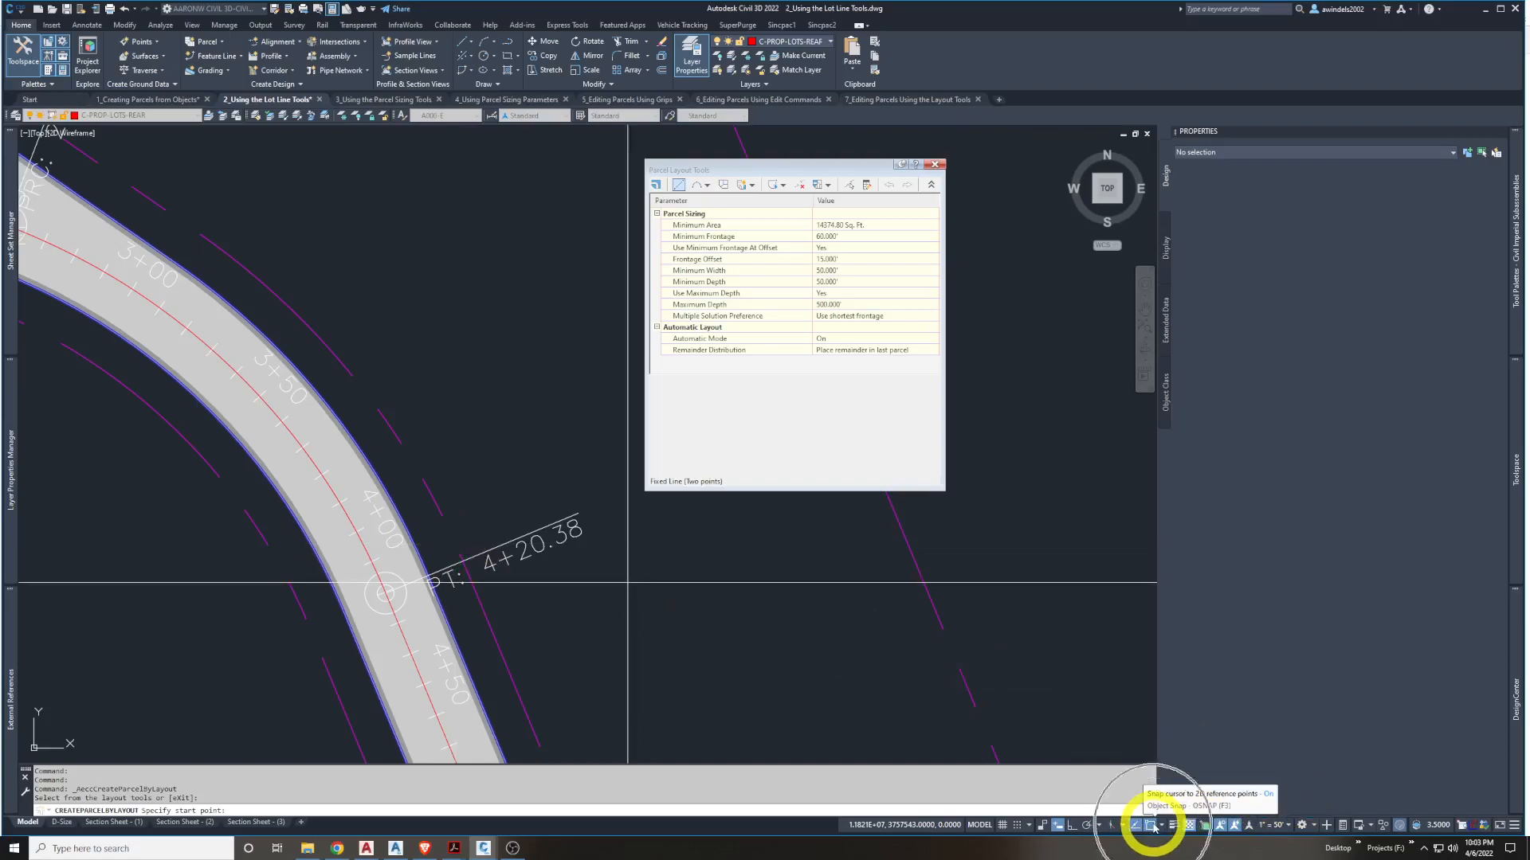
click(472, 575)
middle_drag(598, 553, 396, 515)
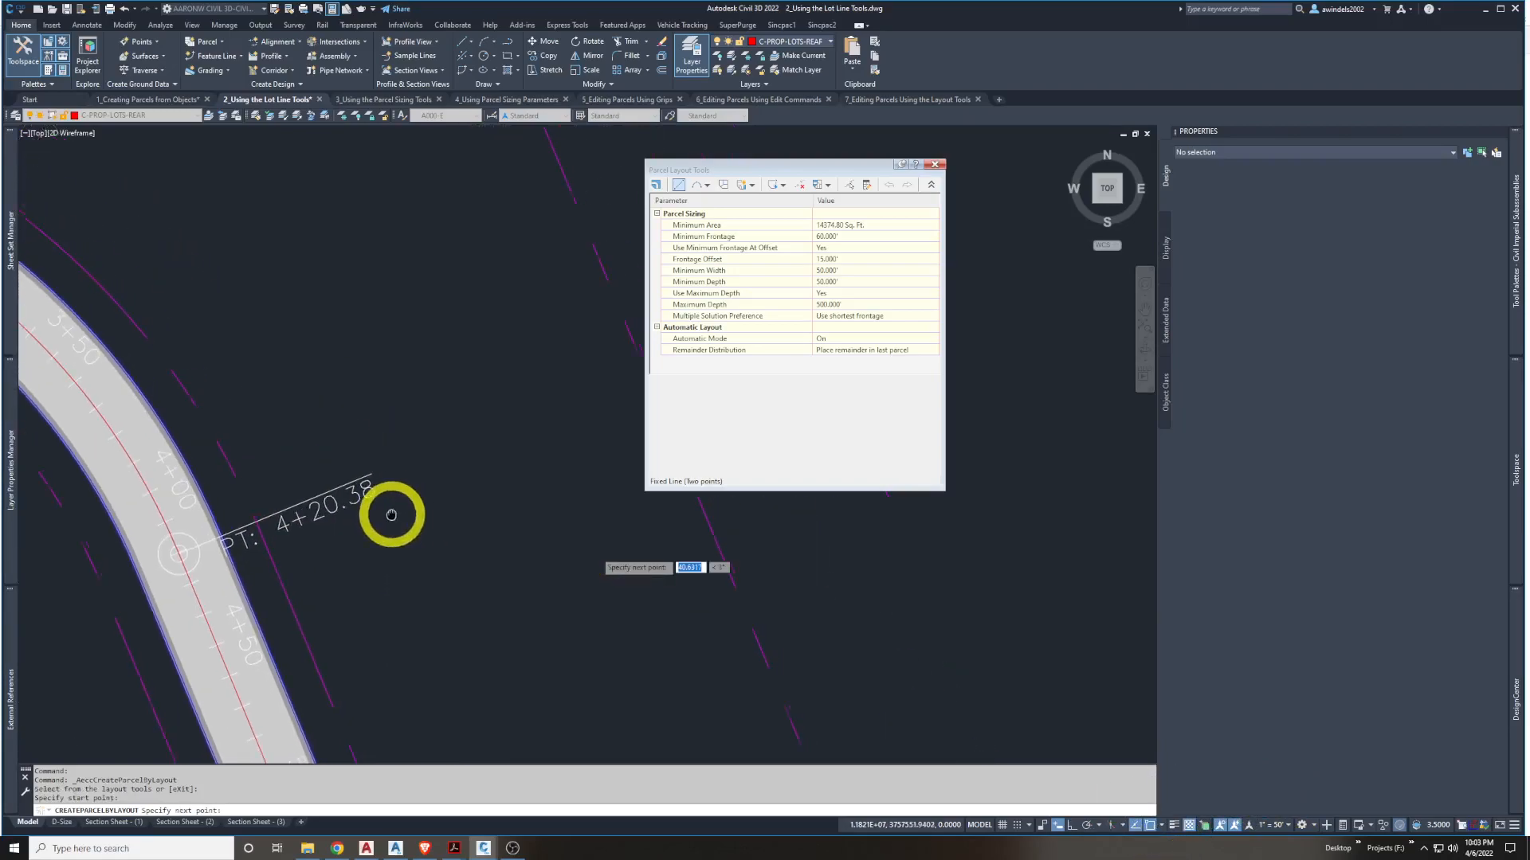
middle_drag(525, 380, 369, 362)
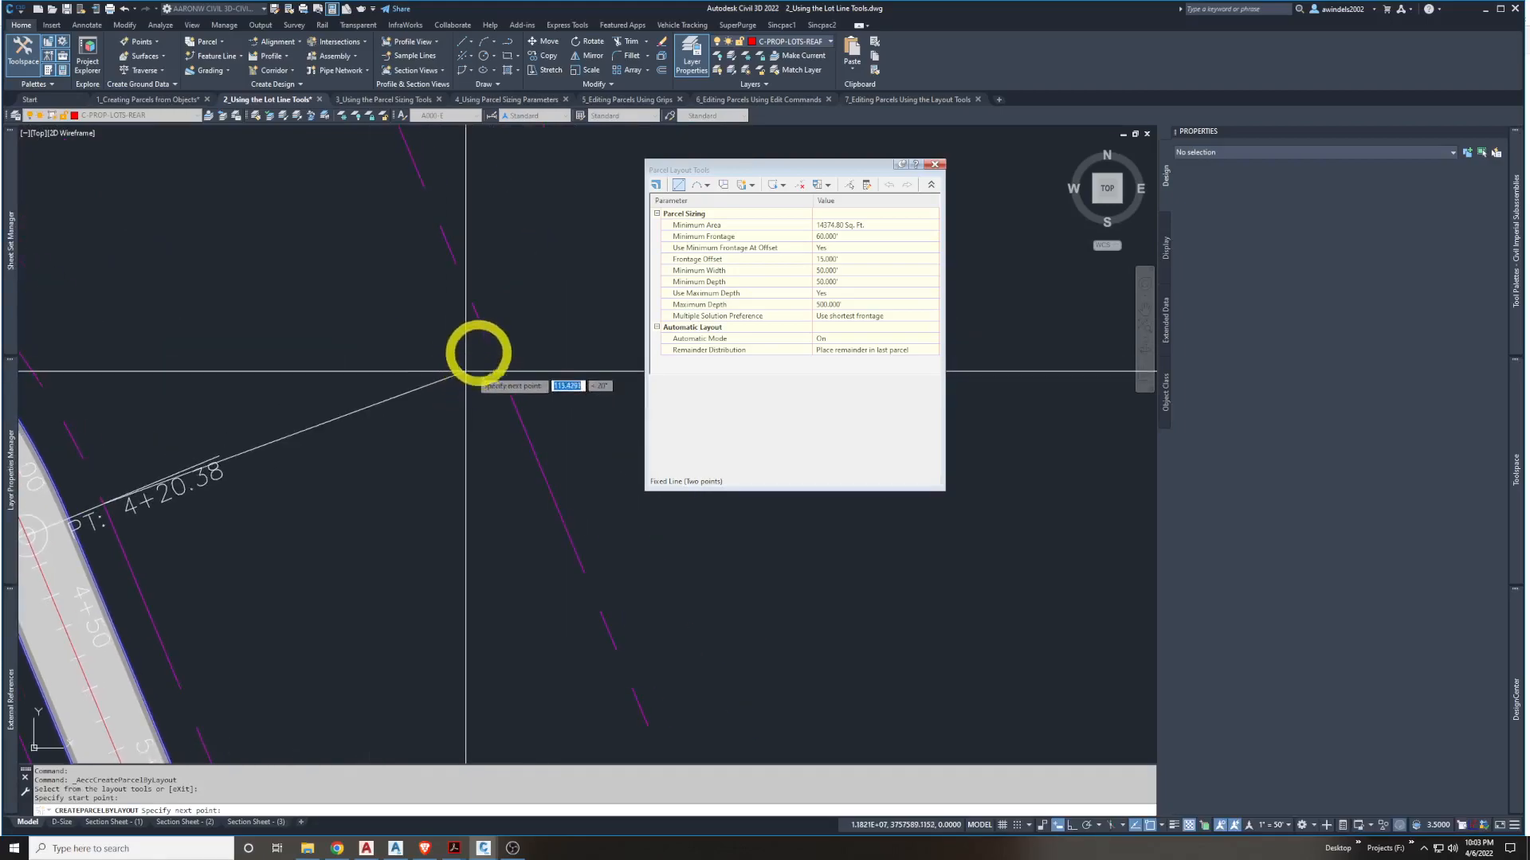
scroll(473, 329, down, 3)
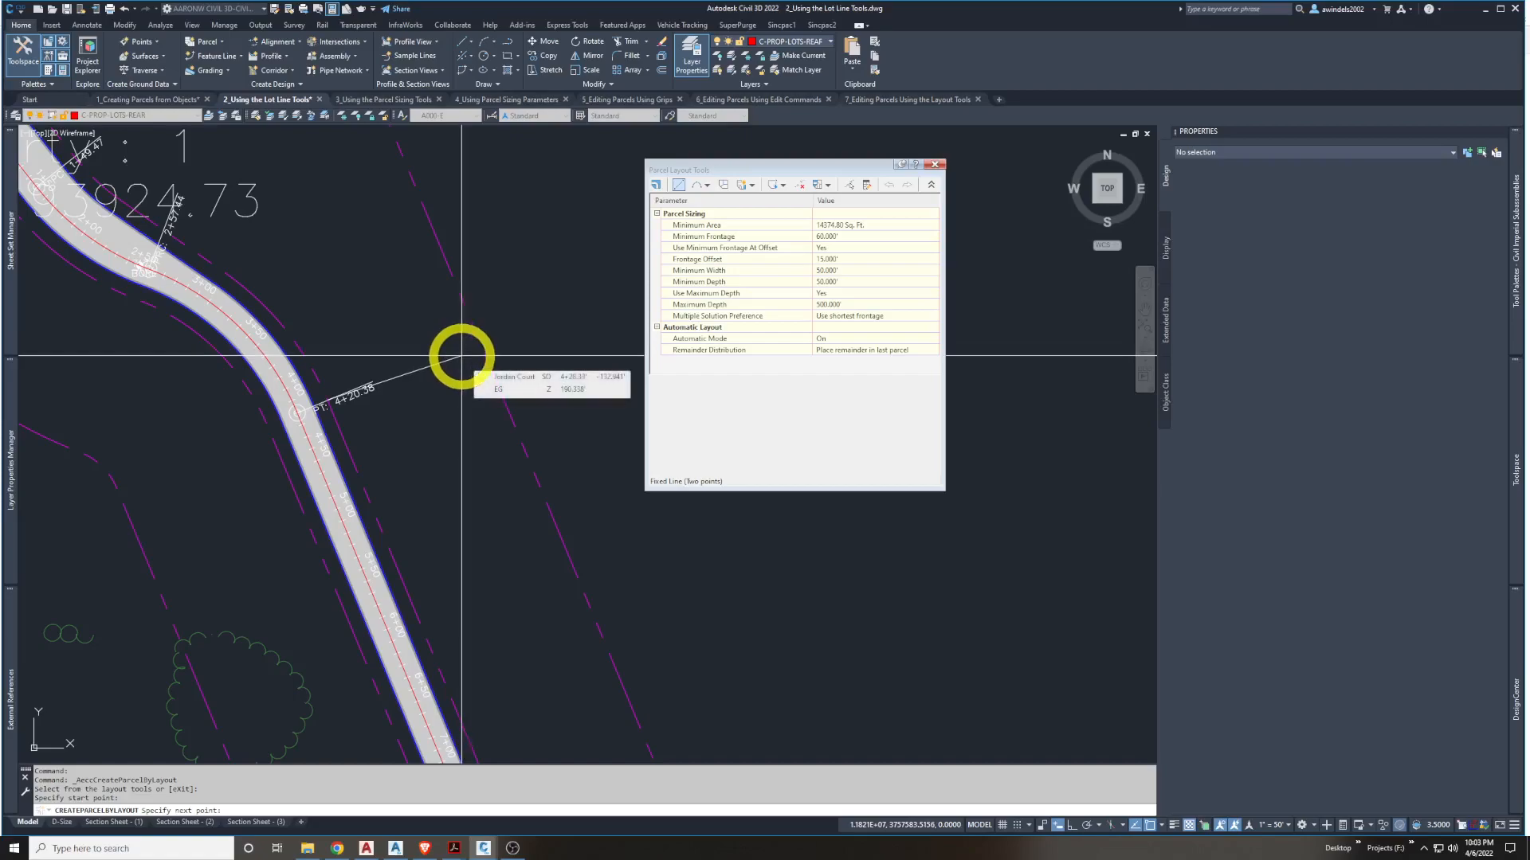
shift+right_click(462, 356)
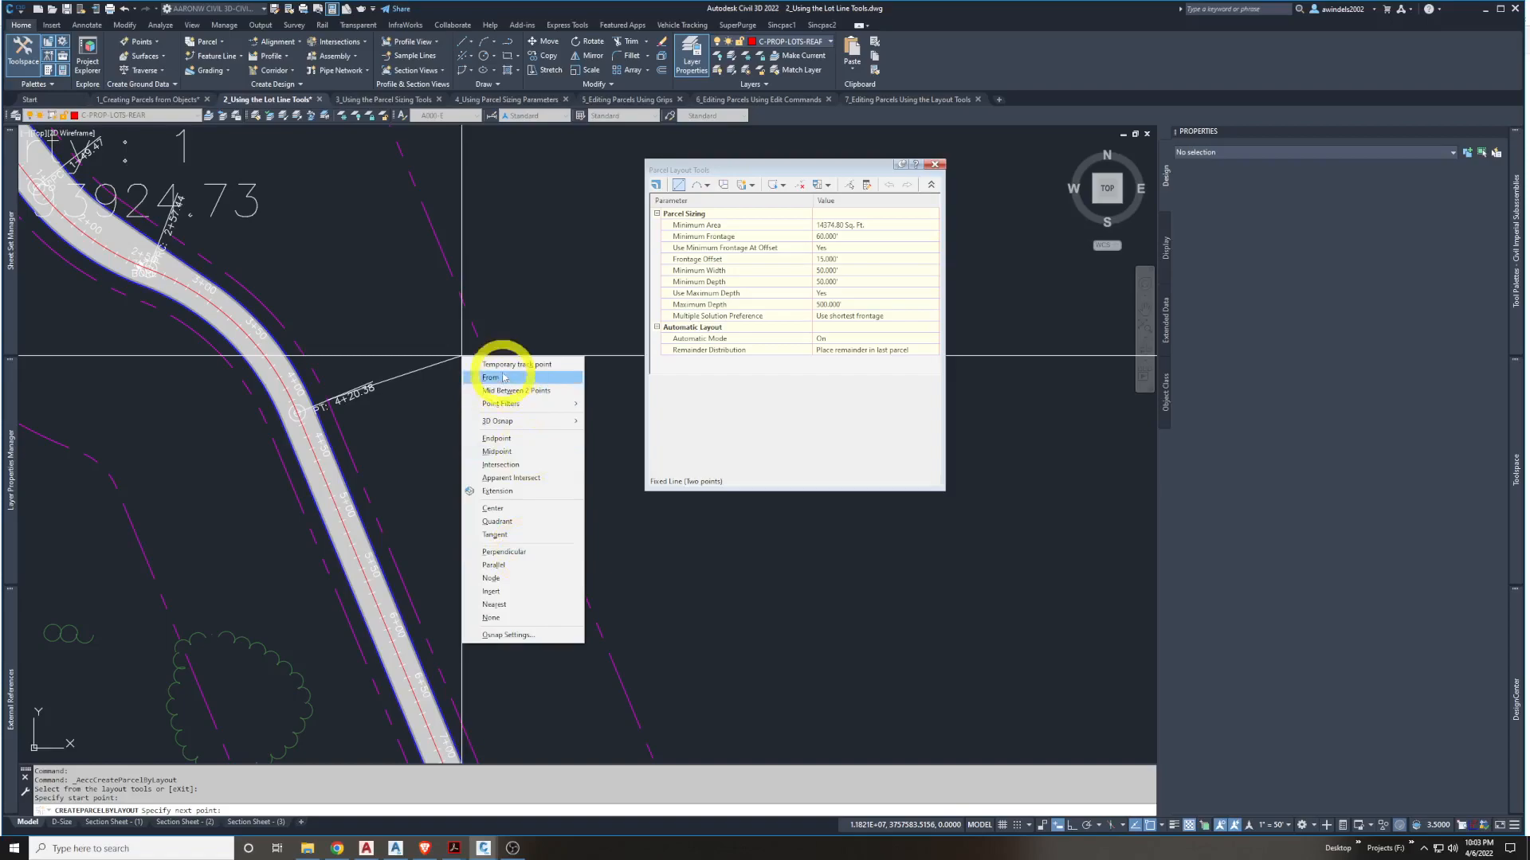
click(516, 552)
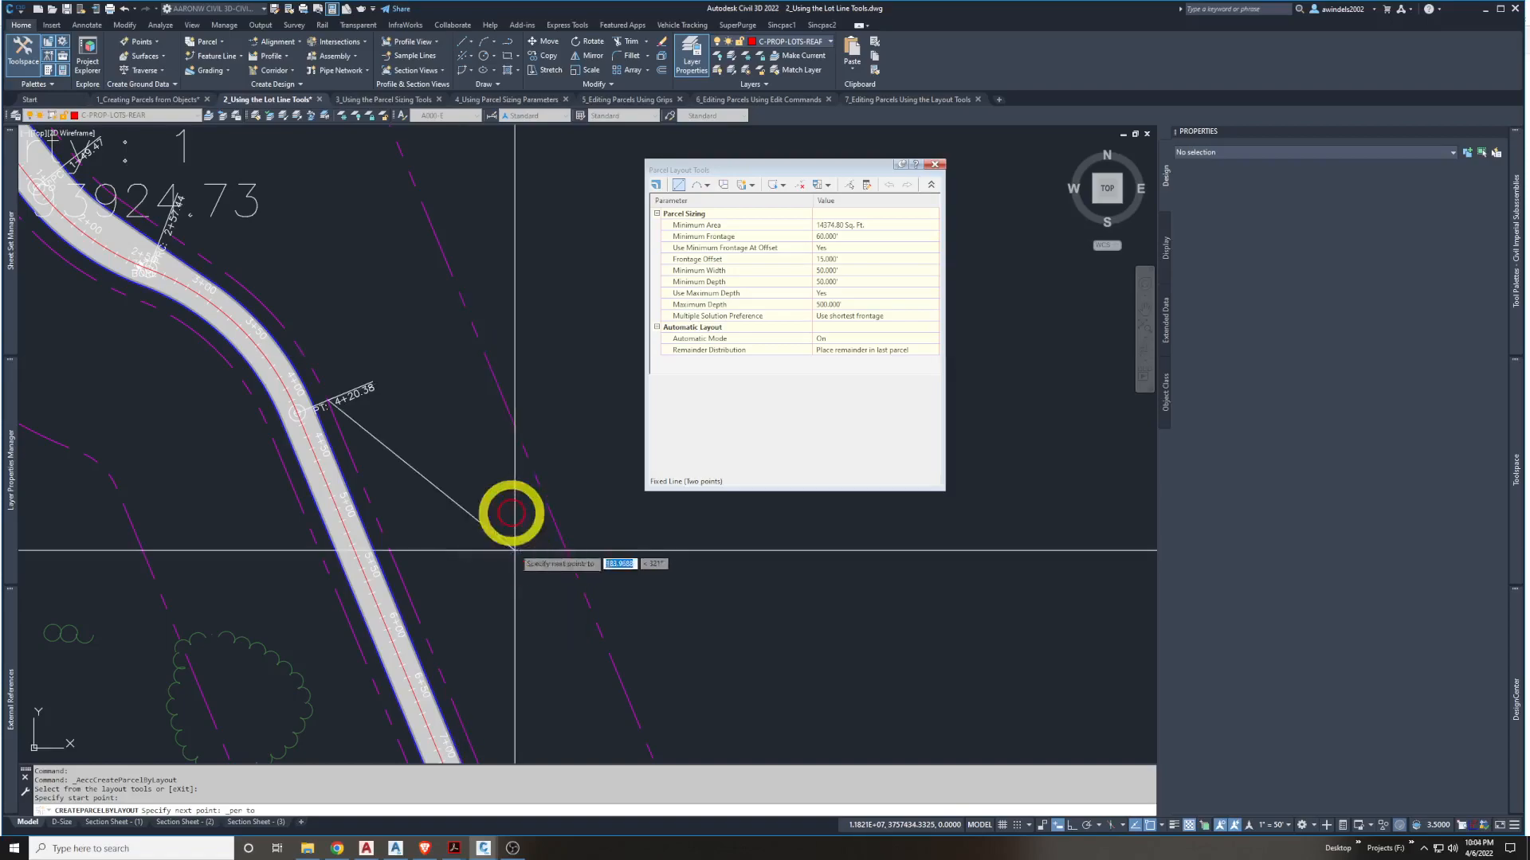
click(482, 345)
scroll(482, 345, down, 1)
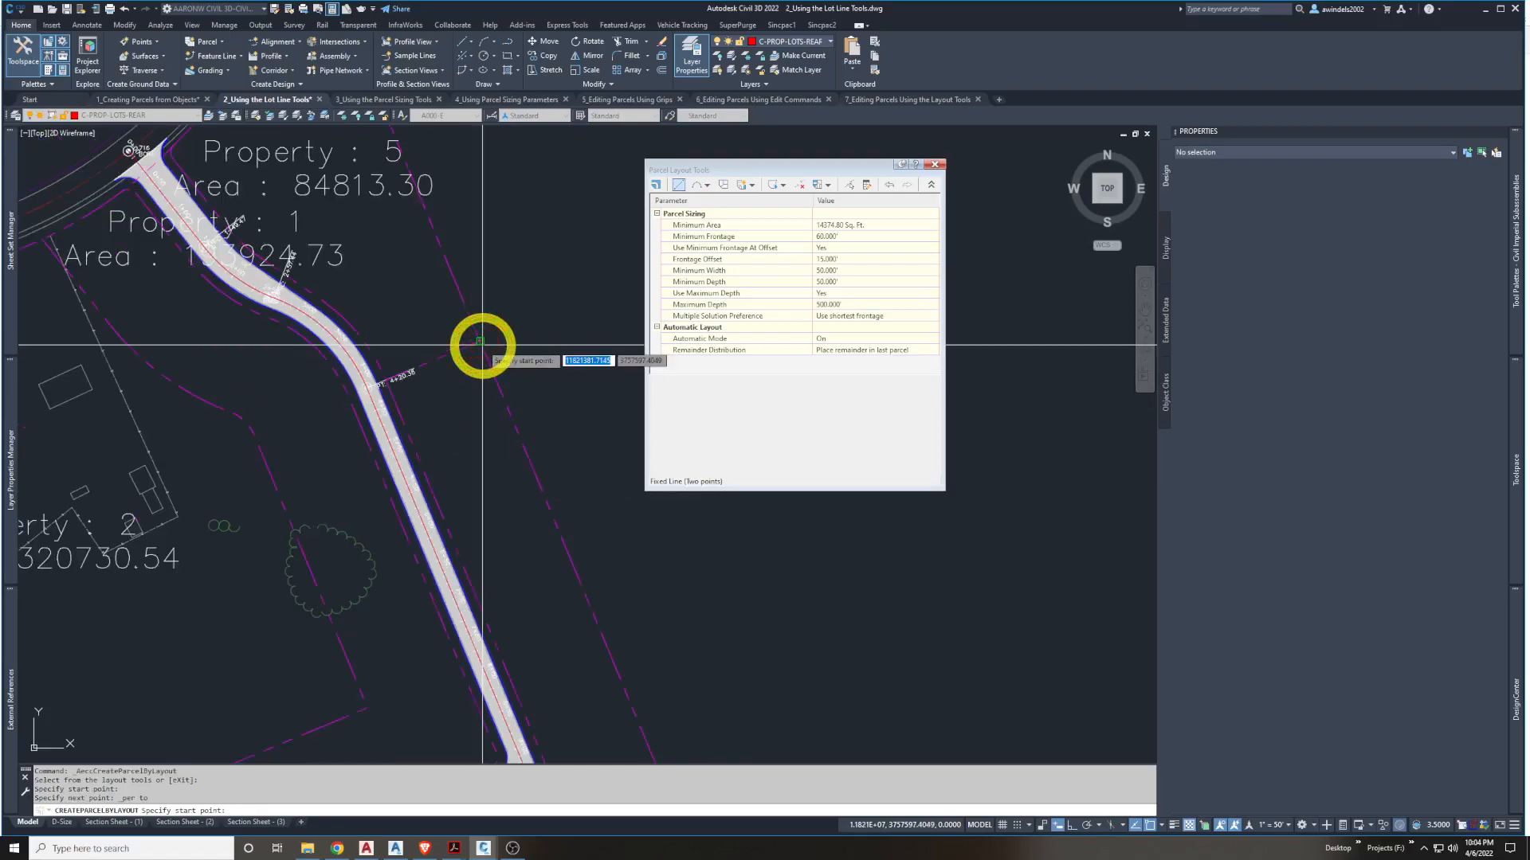
middle_drag(482, 345, 522, 410)
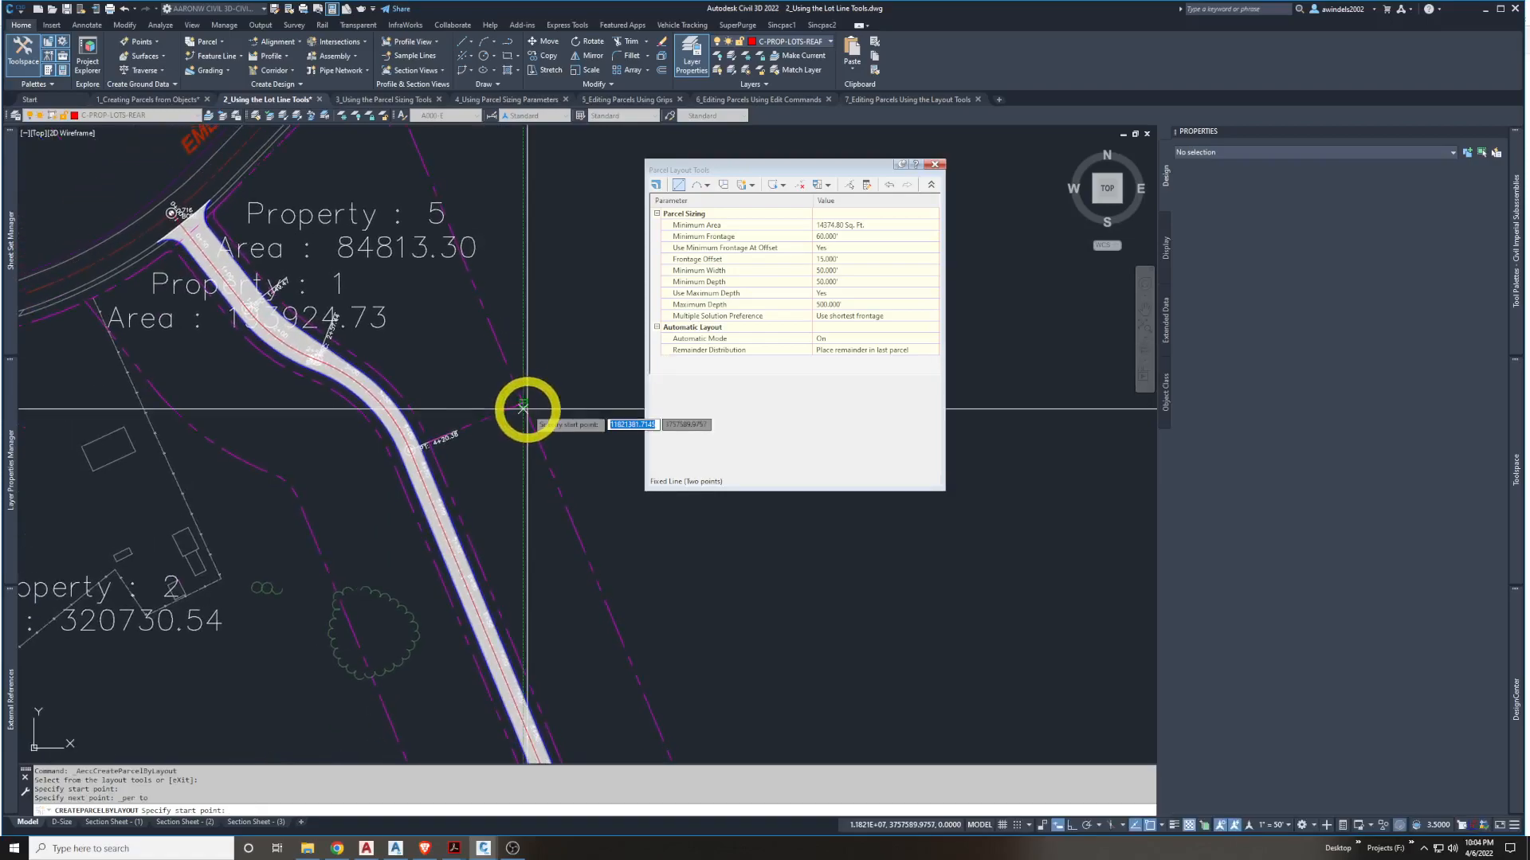
key(Return)
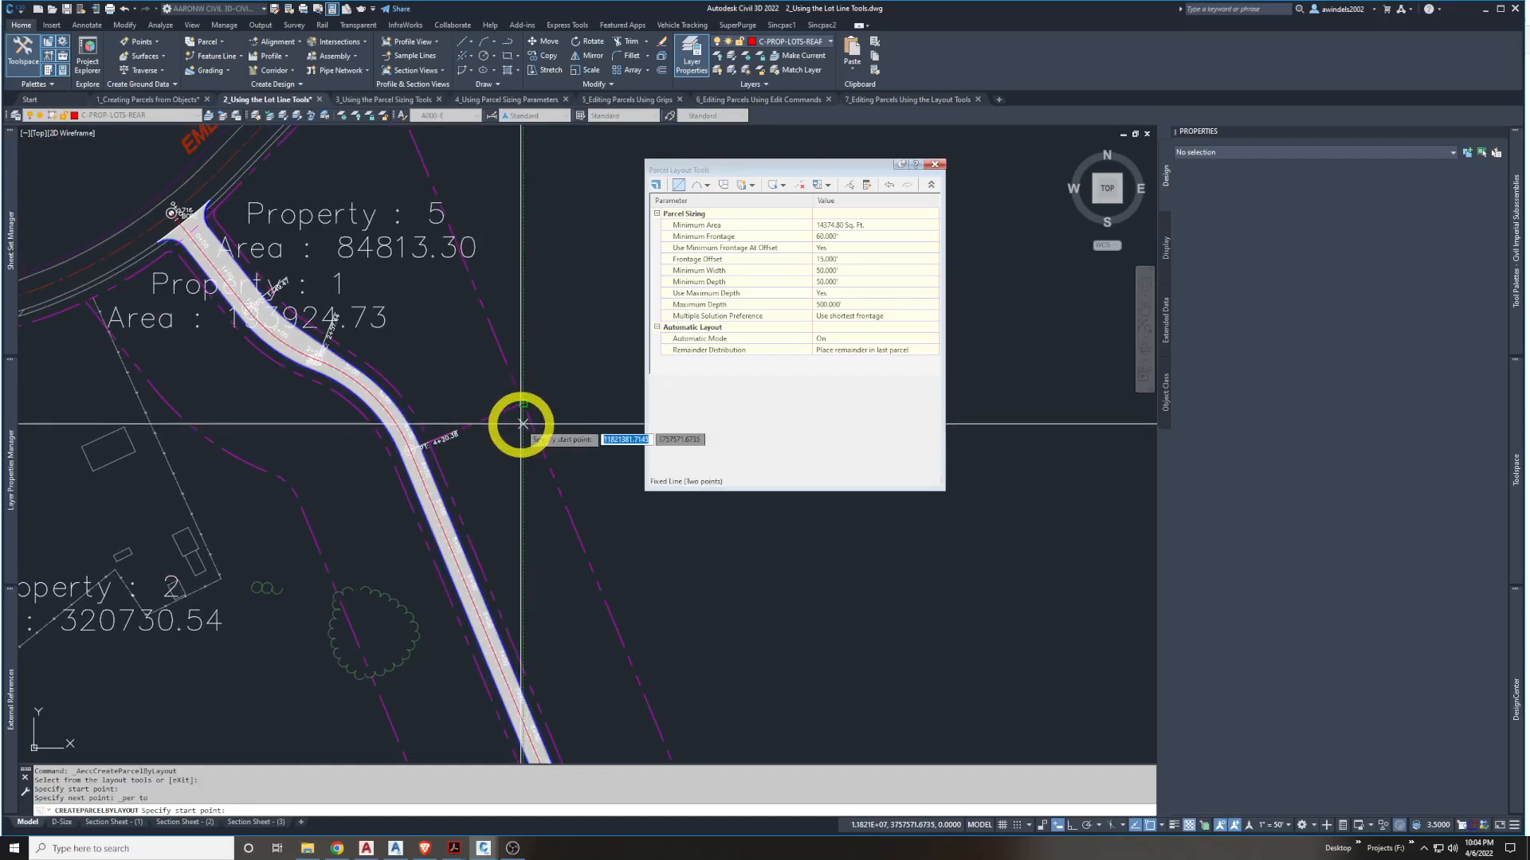
Exit the Parcel Layout Tools and examine the Property 5 parcel between Emerson Road and the new lot line
scroll(522, 423, up, 2)
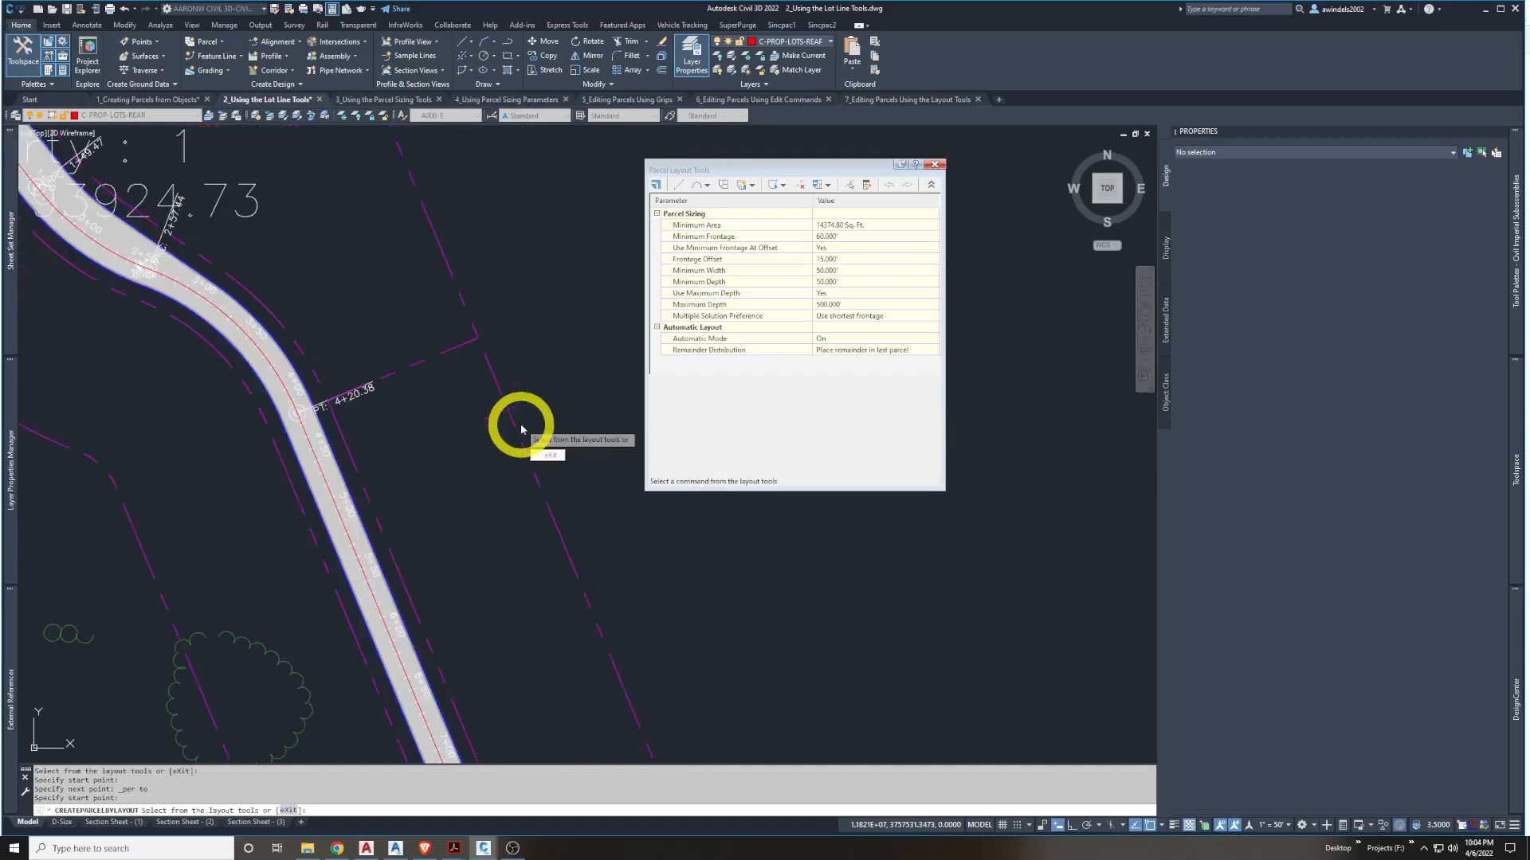
key(Return)
mouse_move(519, 407)
middle_down()
mouse_move(578, 417)
mouse_move(580, 382)
mouse_move(656, 488)
mouse_move(669, 484)
middle_up()
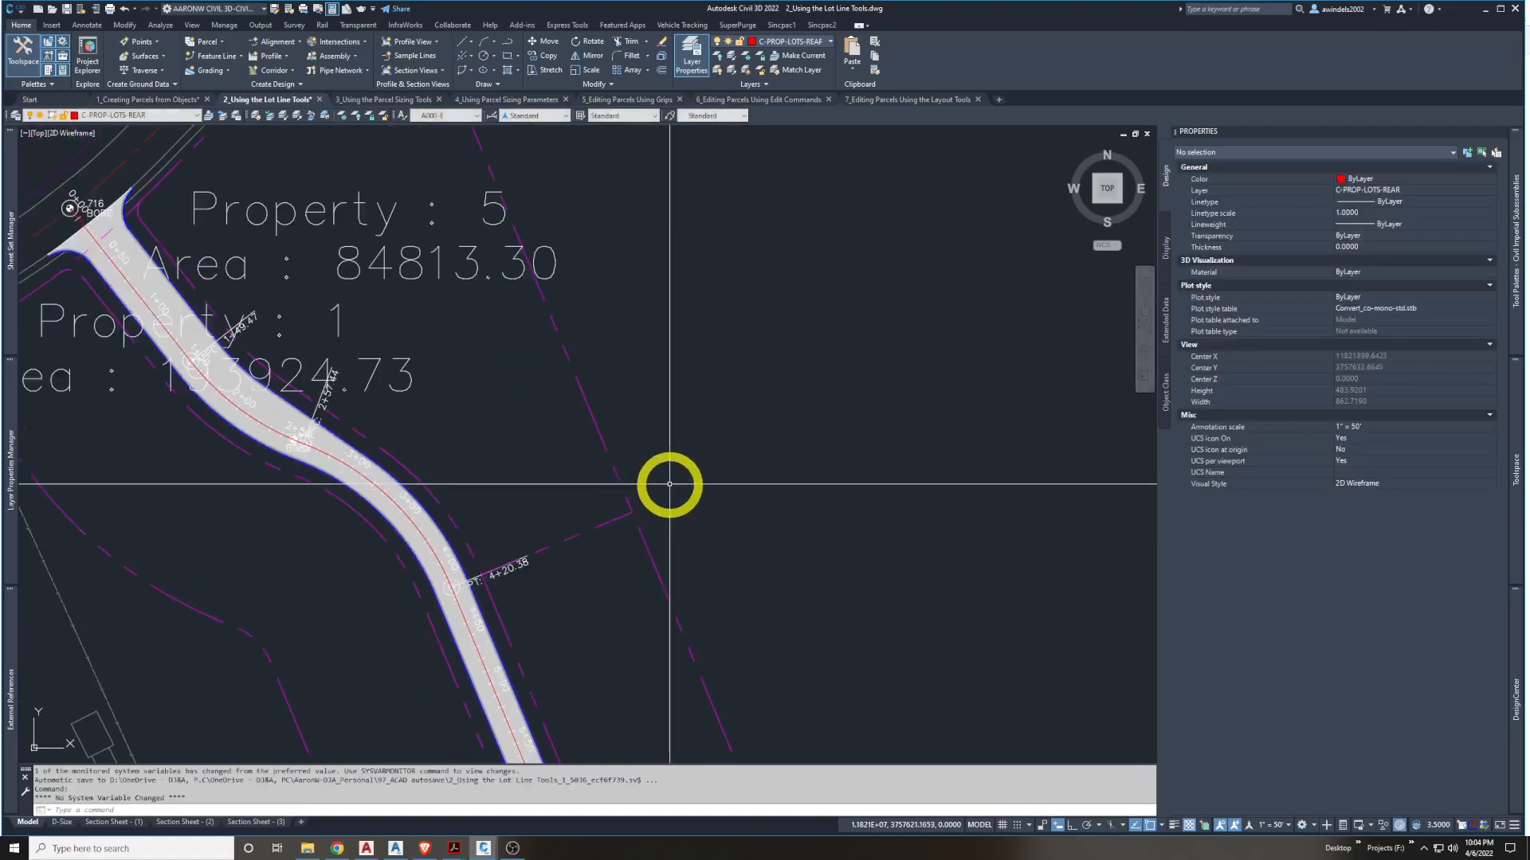
scroll(669, 484, down, 2)
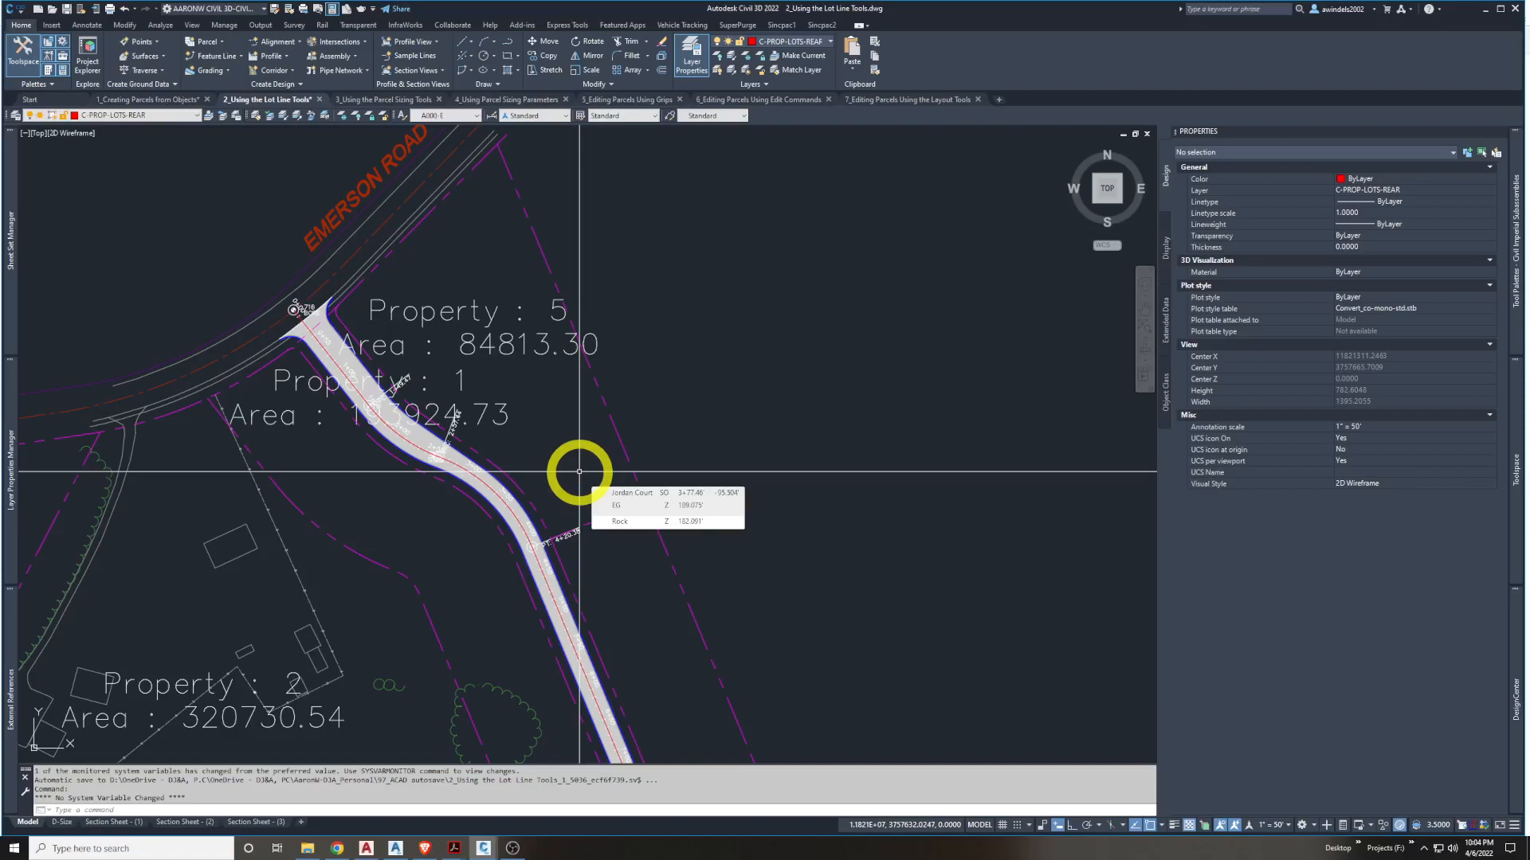
Undo the new fixed lot line and restore it to compare the Property 5 parcel without and with it
key(ctrl+z)
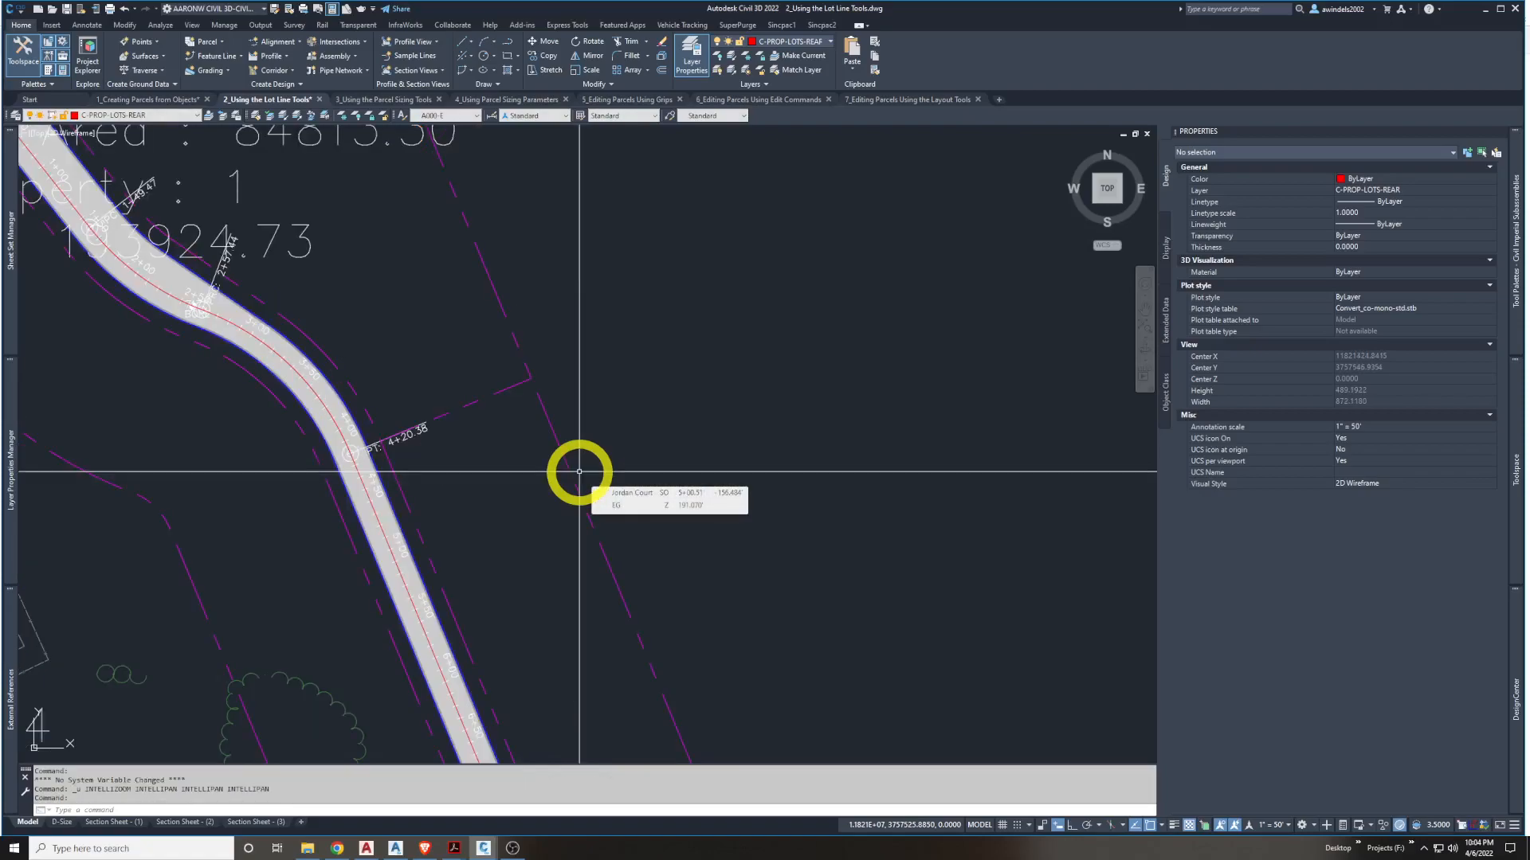
key(ctrl+z)
key(ctrl+z)
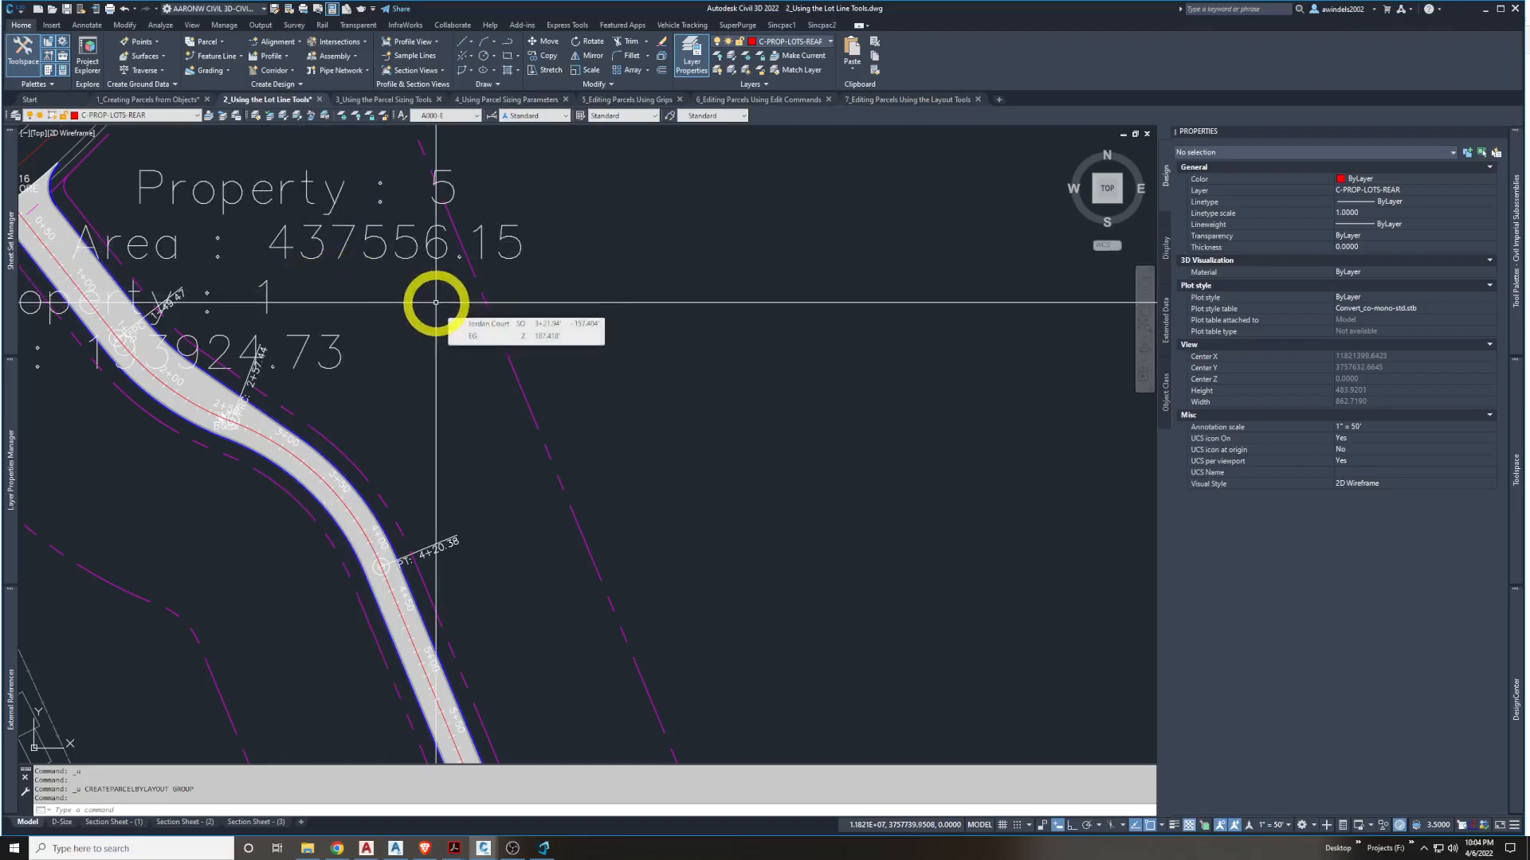
key(ctrl+y)
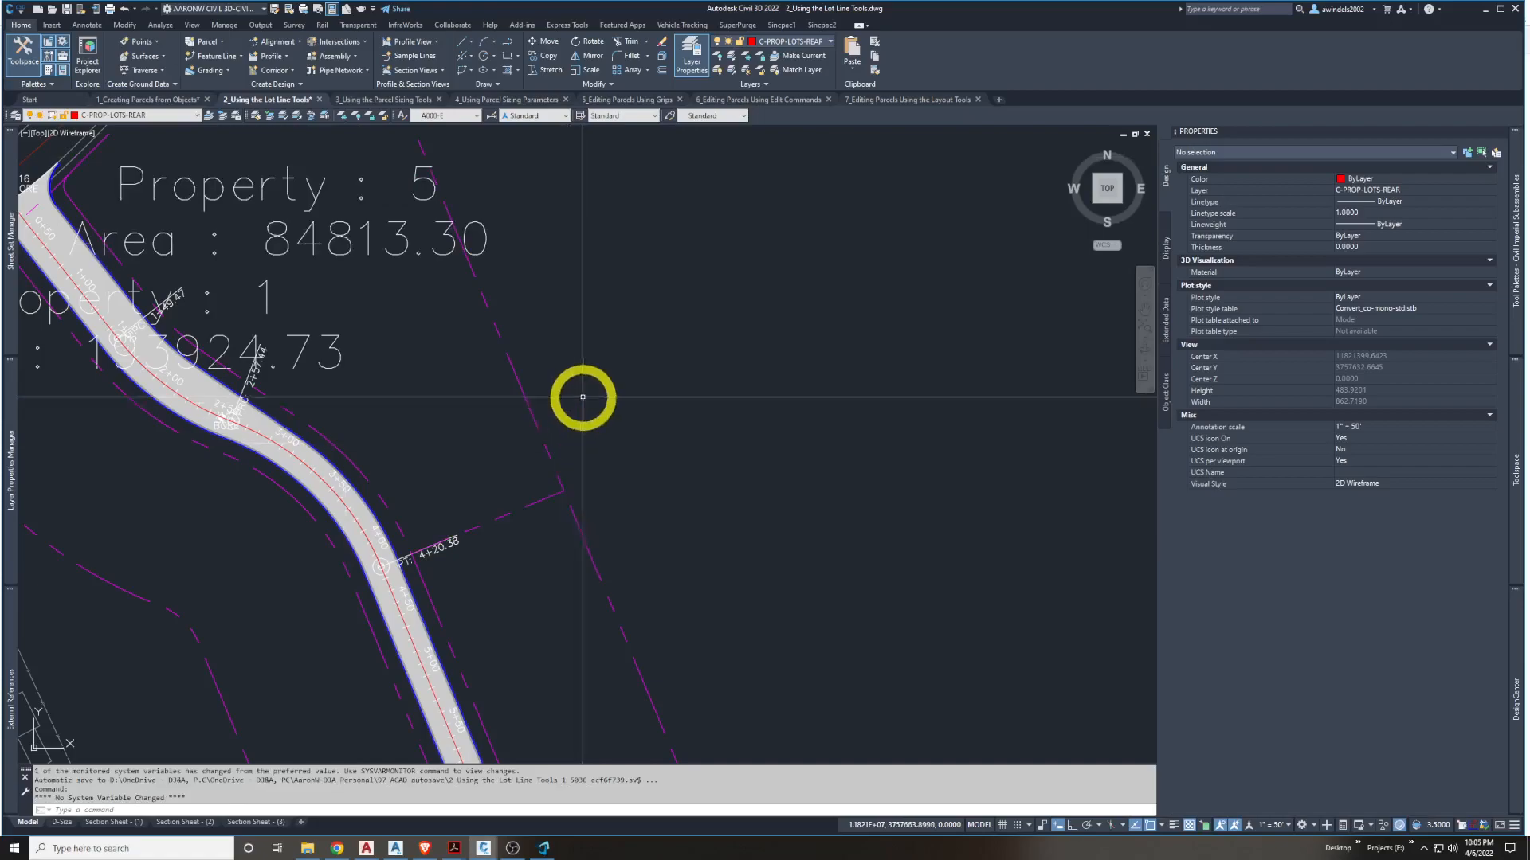
Reopen the Parcel Creation Tools and start Draw Tangent-Tangent with No Curves, accepting the defaults in Create Parcels – Layout
middle_drag(496, 399, 561, 448)
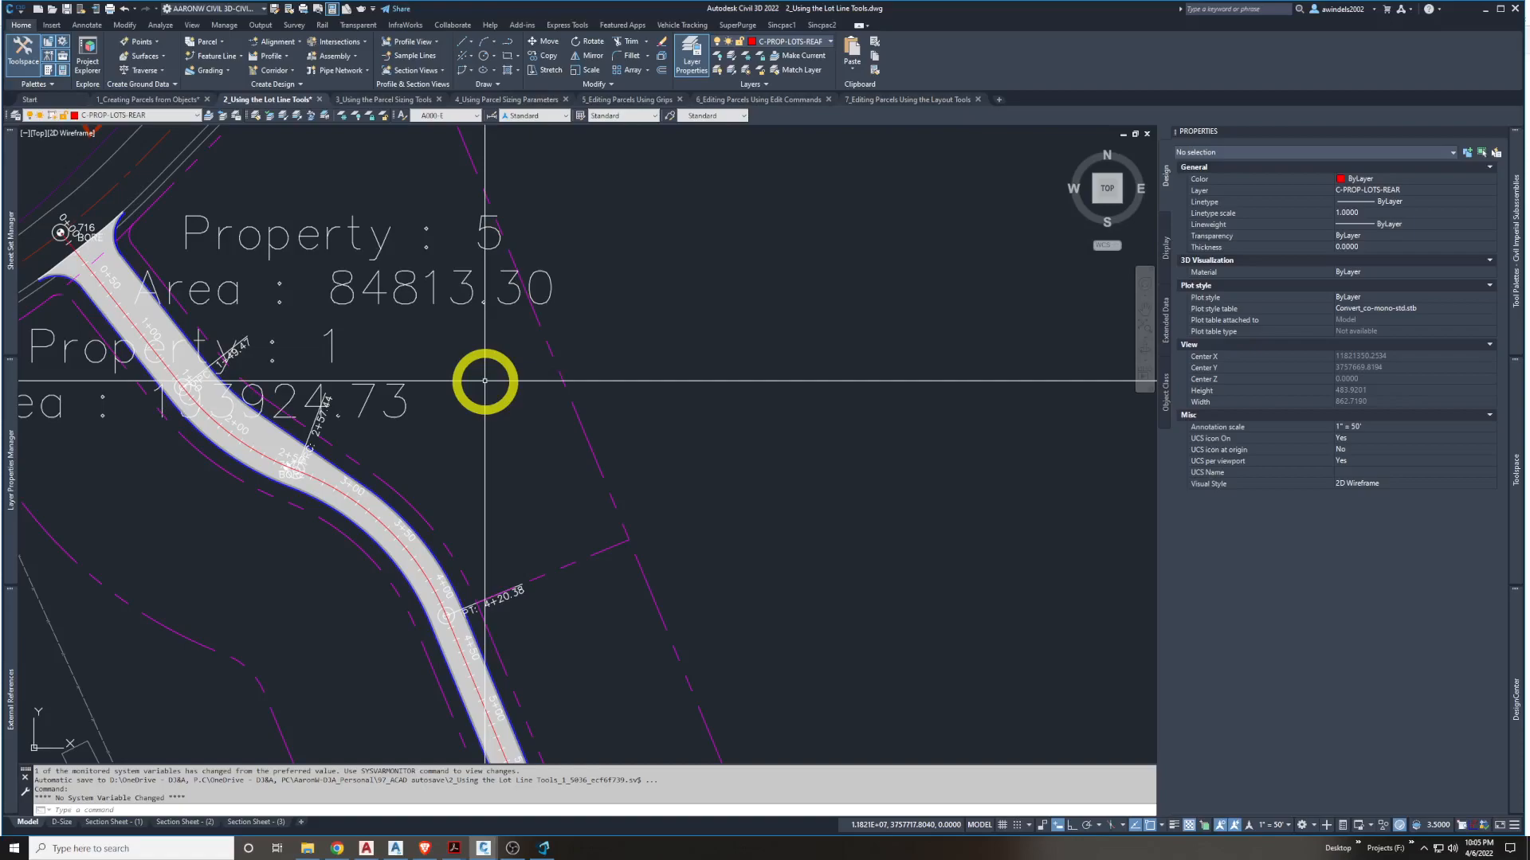
scroll(430, 271, down, 6)
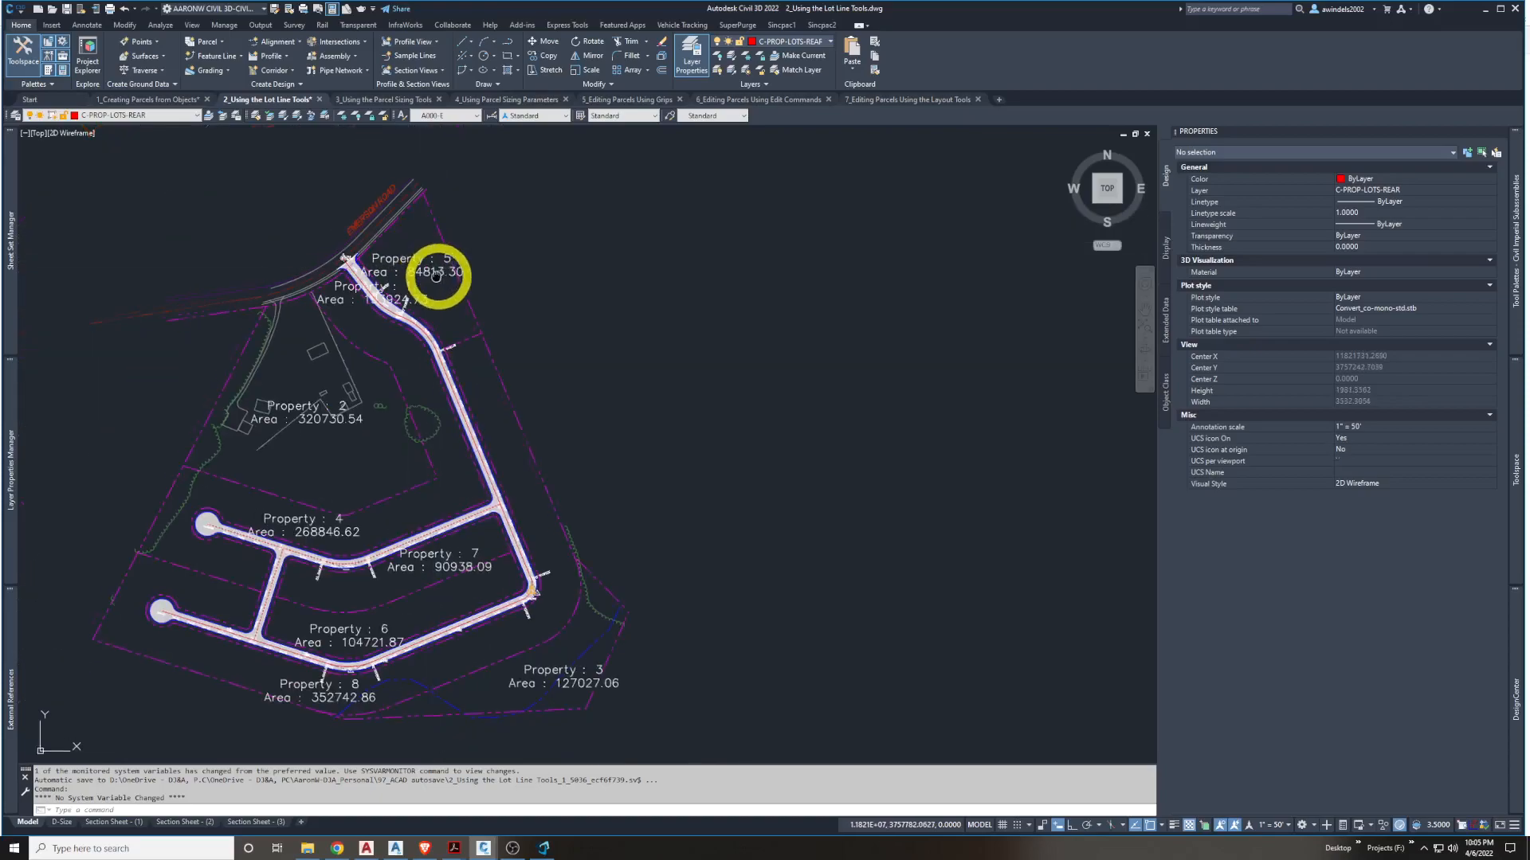
click(206, 41)
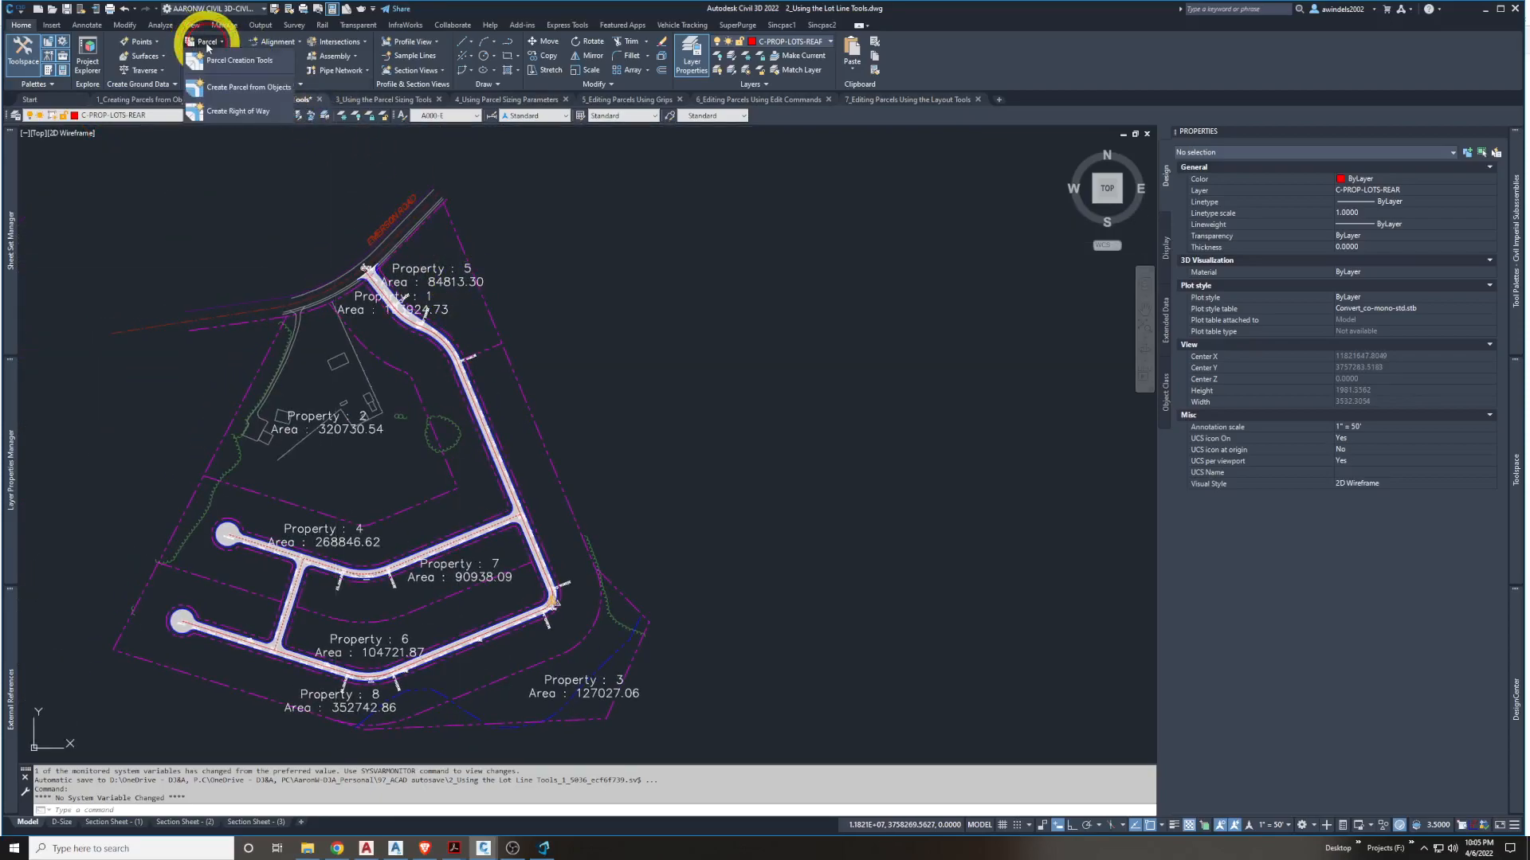
click(241, 64)
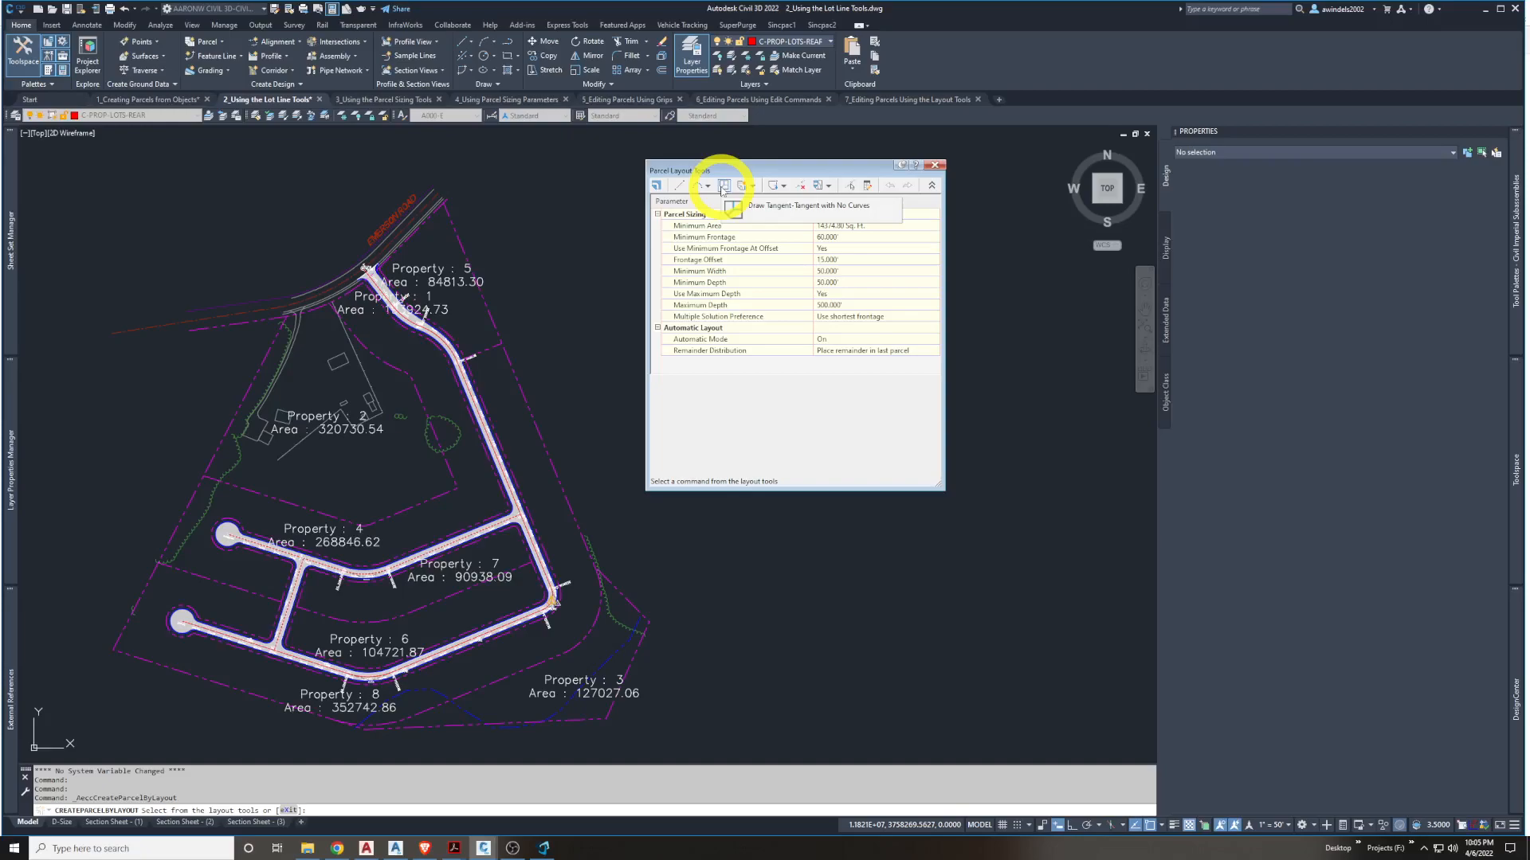
click(723, 187)
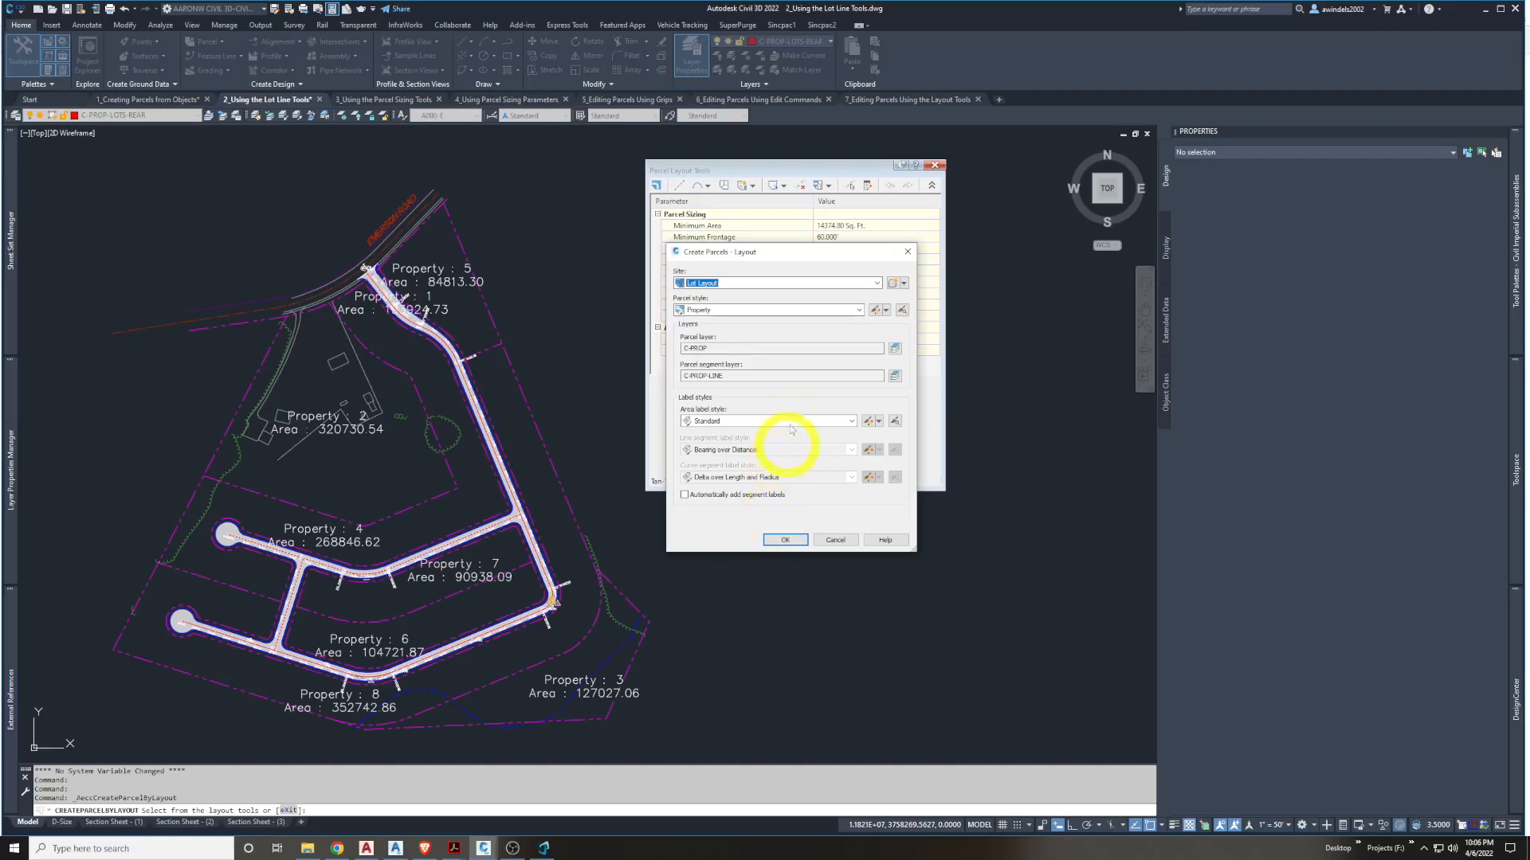
click(783, 538)
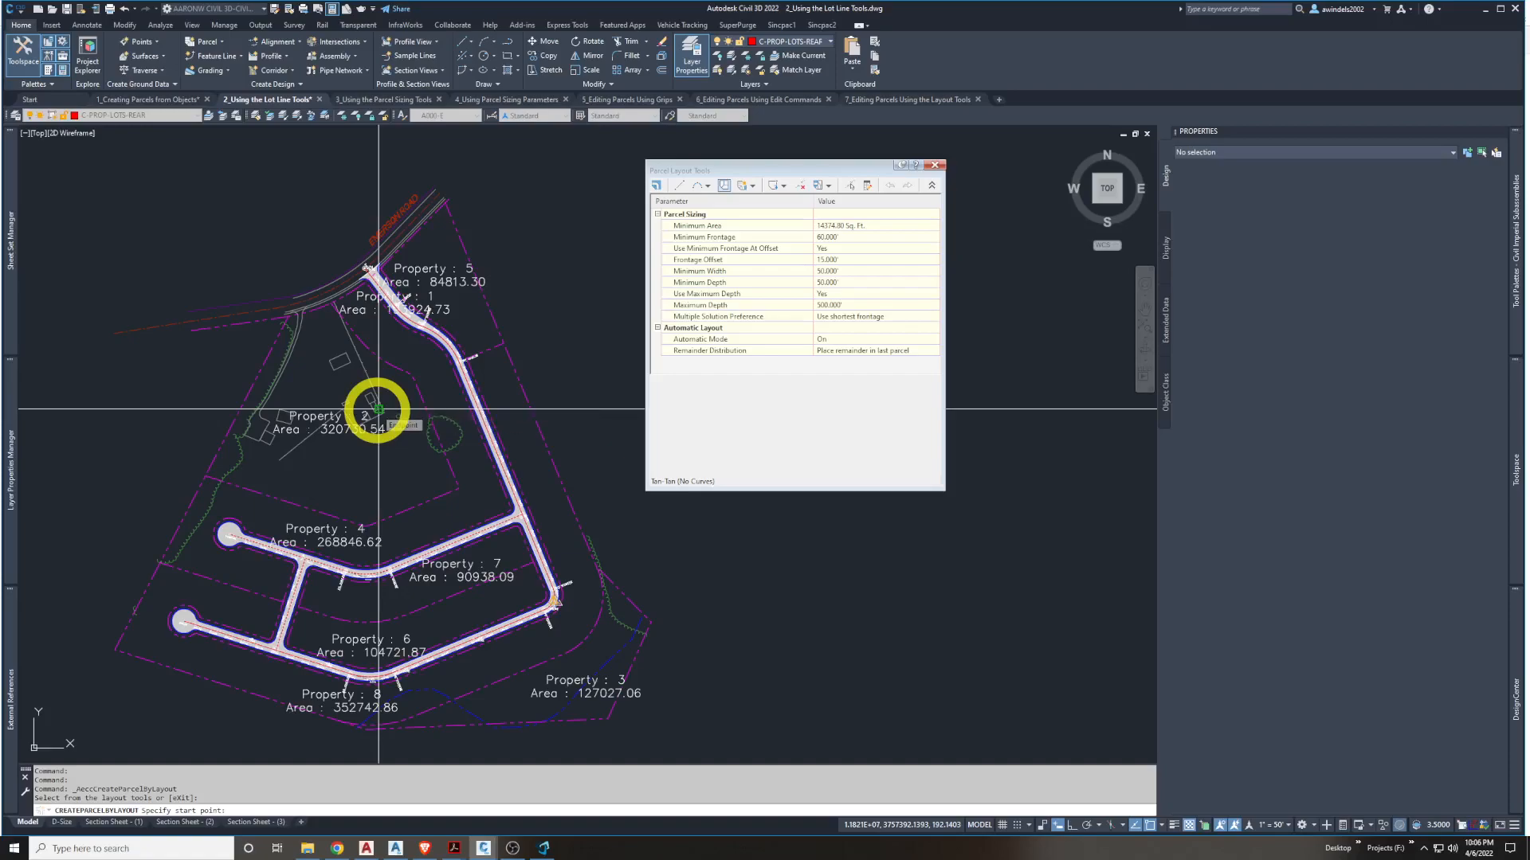
Trace the existing fence line in Property 2 with lot lines, from its north end near Emerson Road through each corner to its southwest end
scroll(342, 307, up, 4)
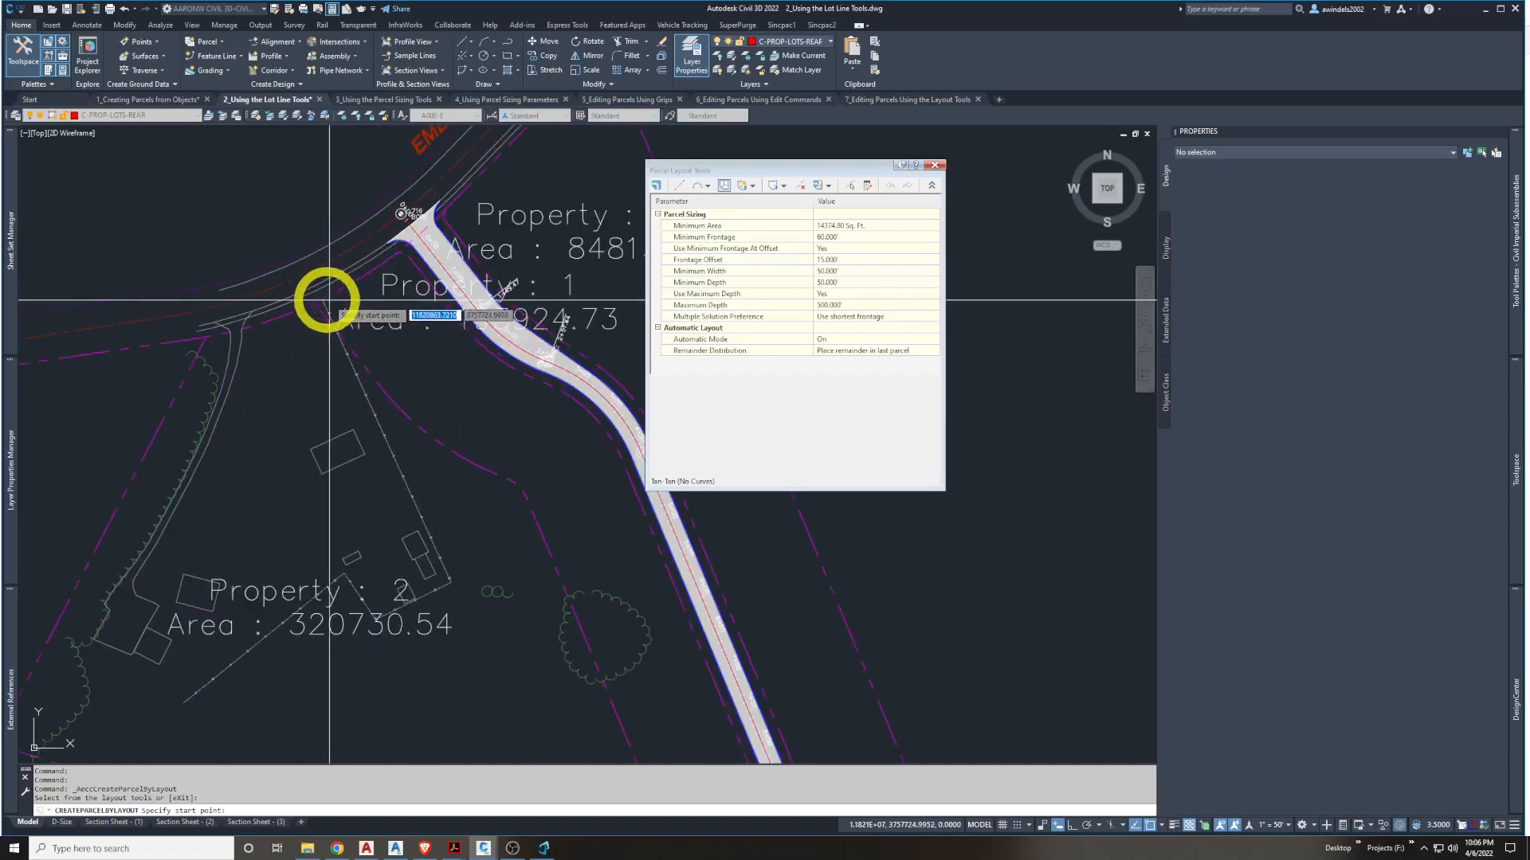
scroll(318, 297, up, 6)
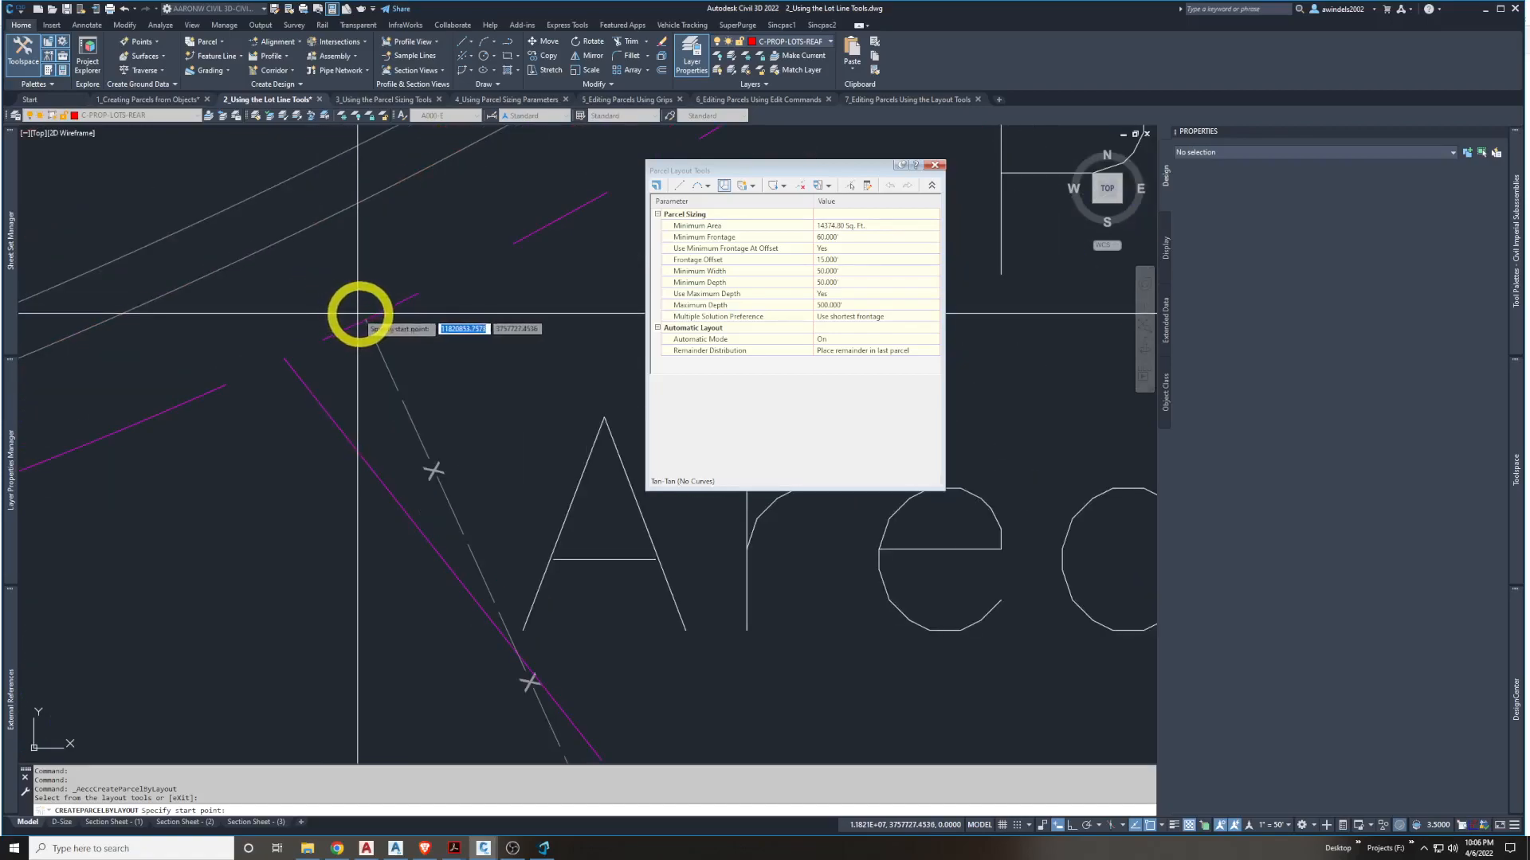
click(365, 318)
scroll(422, 406, down, 8)
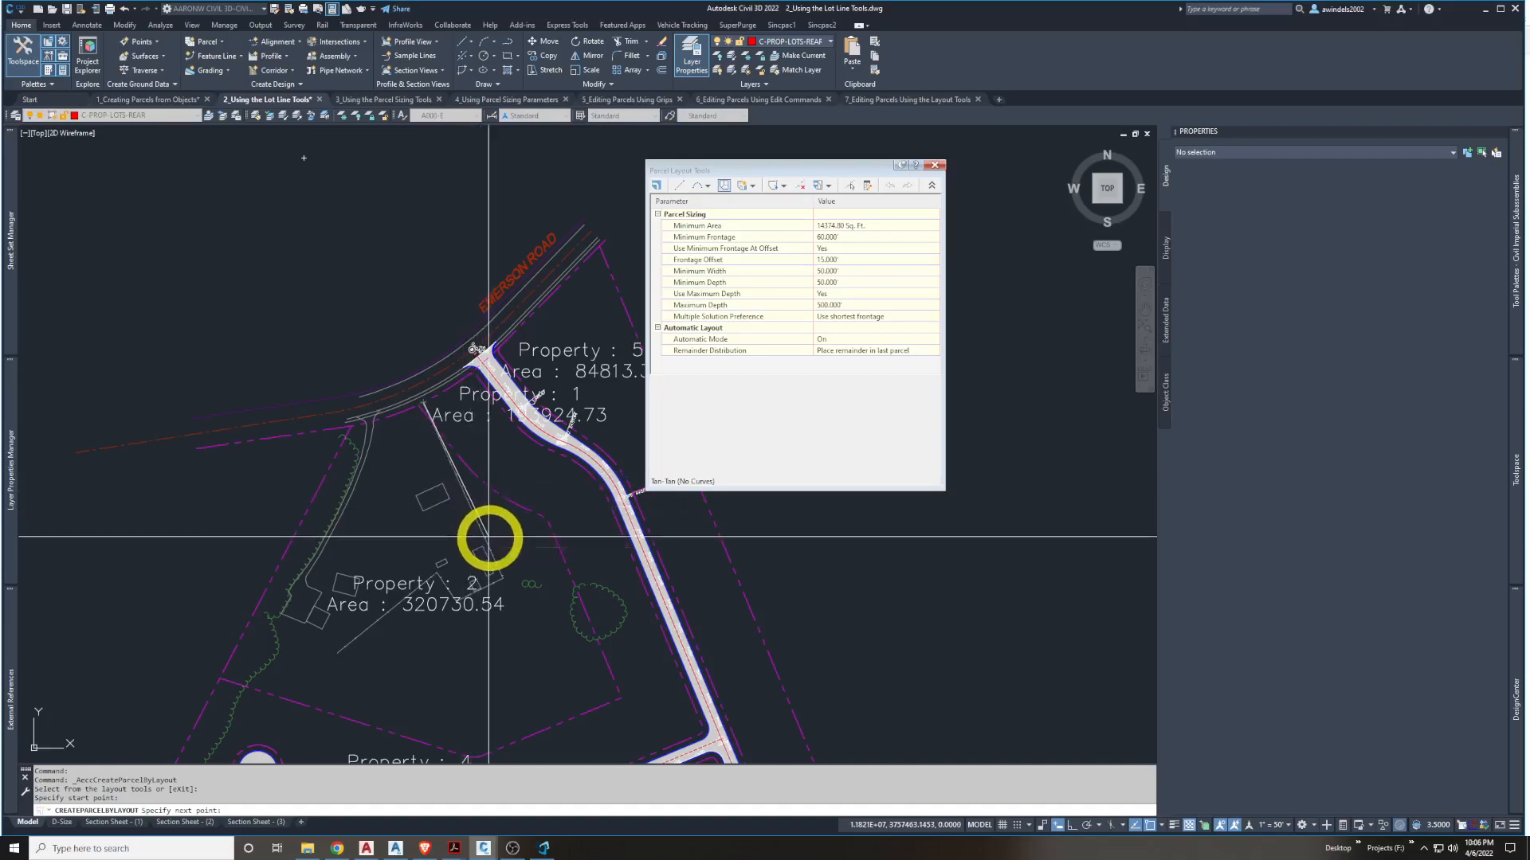
middle_drag(488, 533, 485, 502)
scroll(494, 503, up, 2)
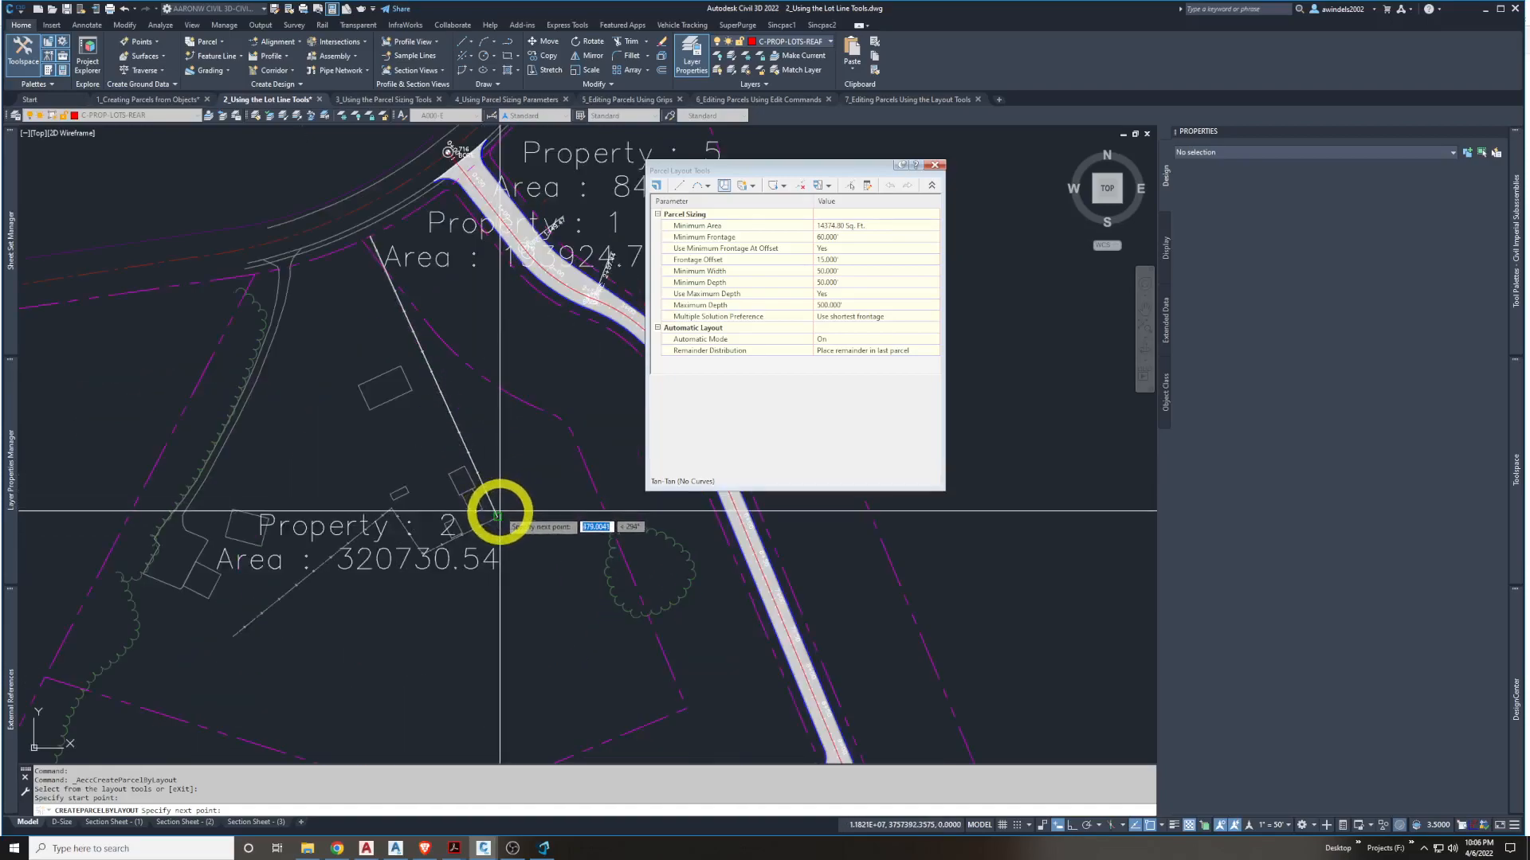
click(498, 514)
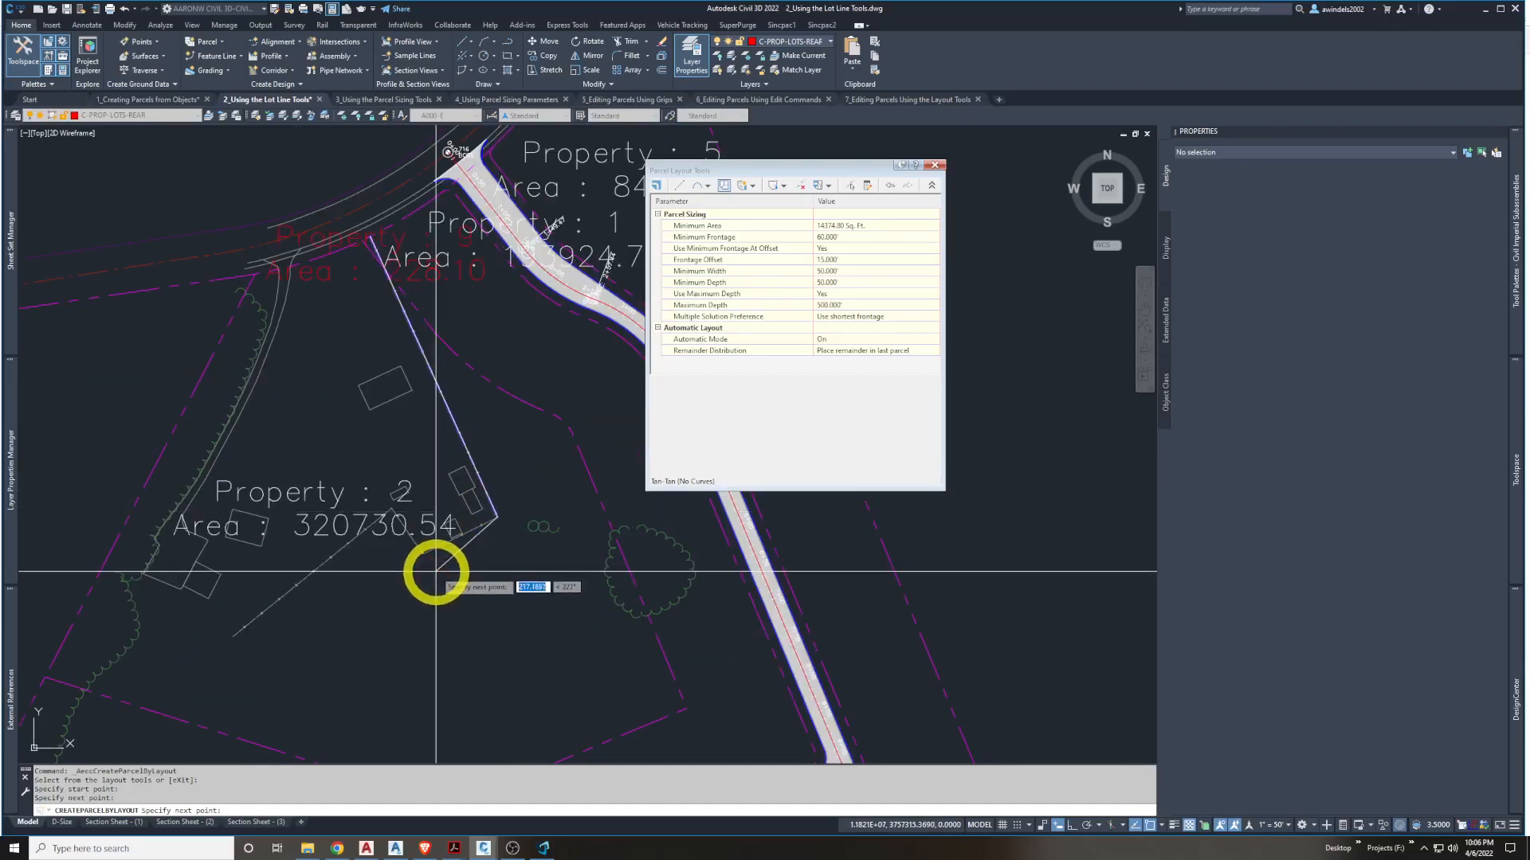
click(422, 554)
click(392, 511)
click(228, 635)
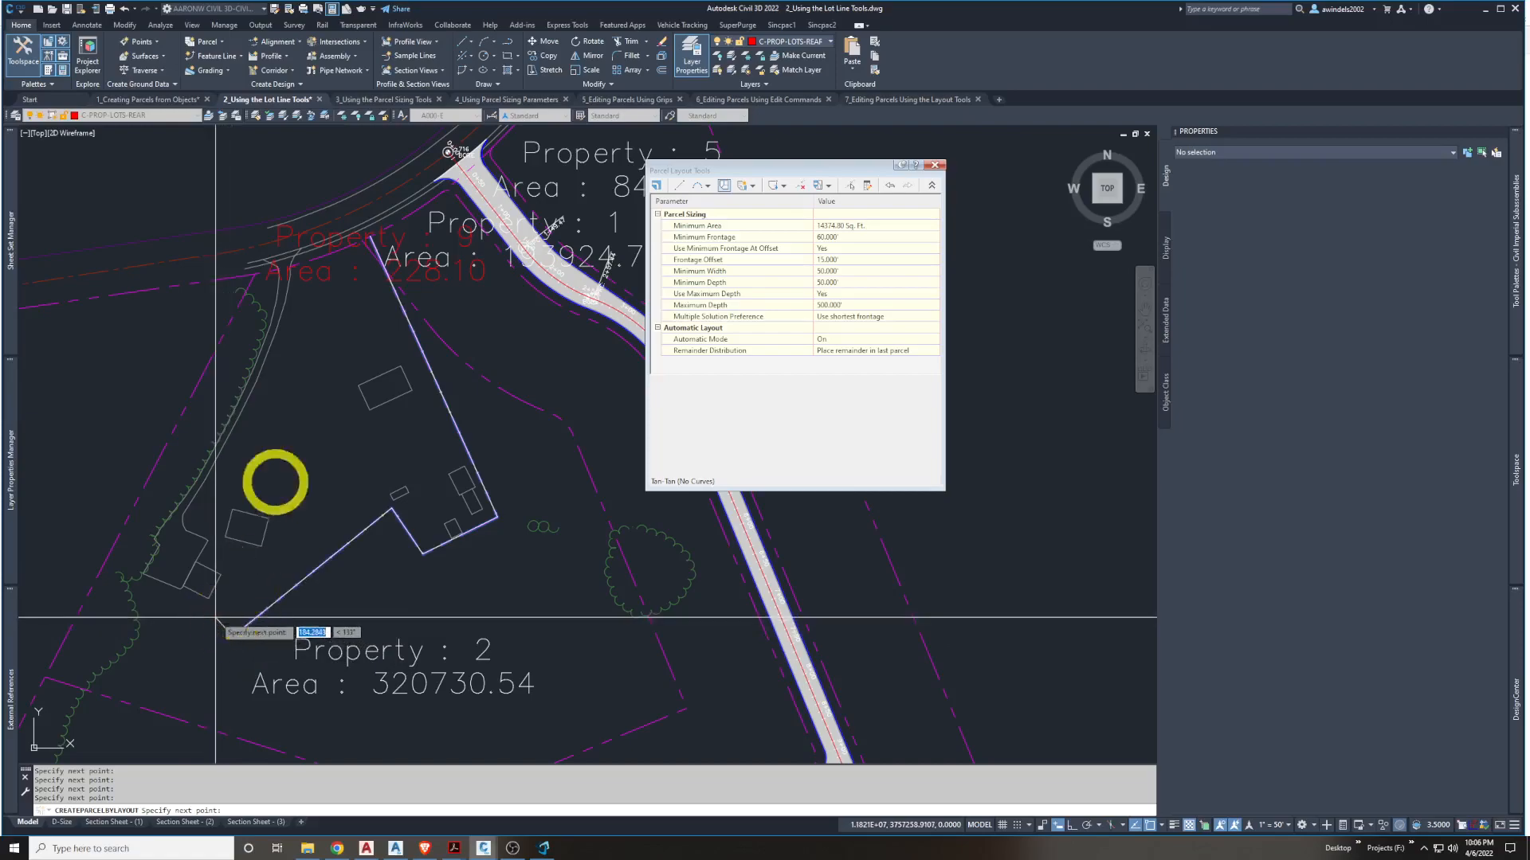
Close off the fence-line parcel with a lot line perpendicular to the western property boundary and exit the Parcel Layout Tools
key(F8)
shift+right_click(150, 598)
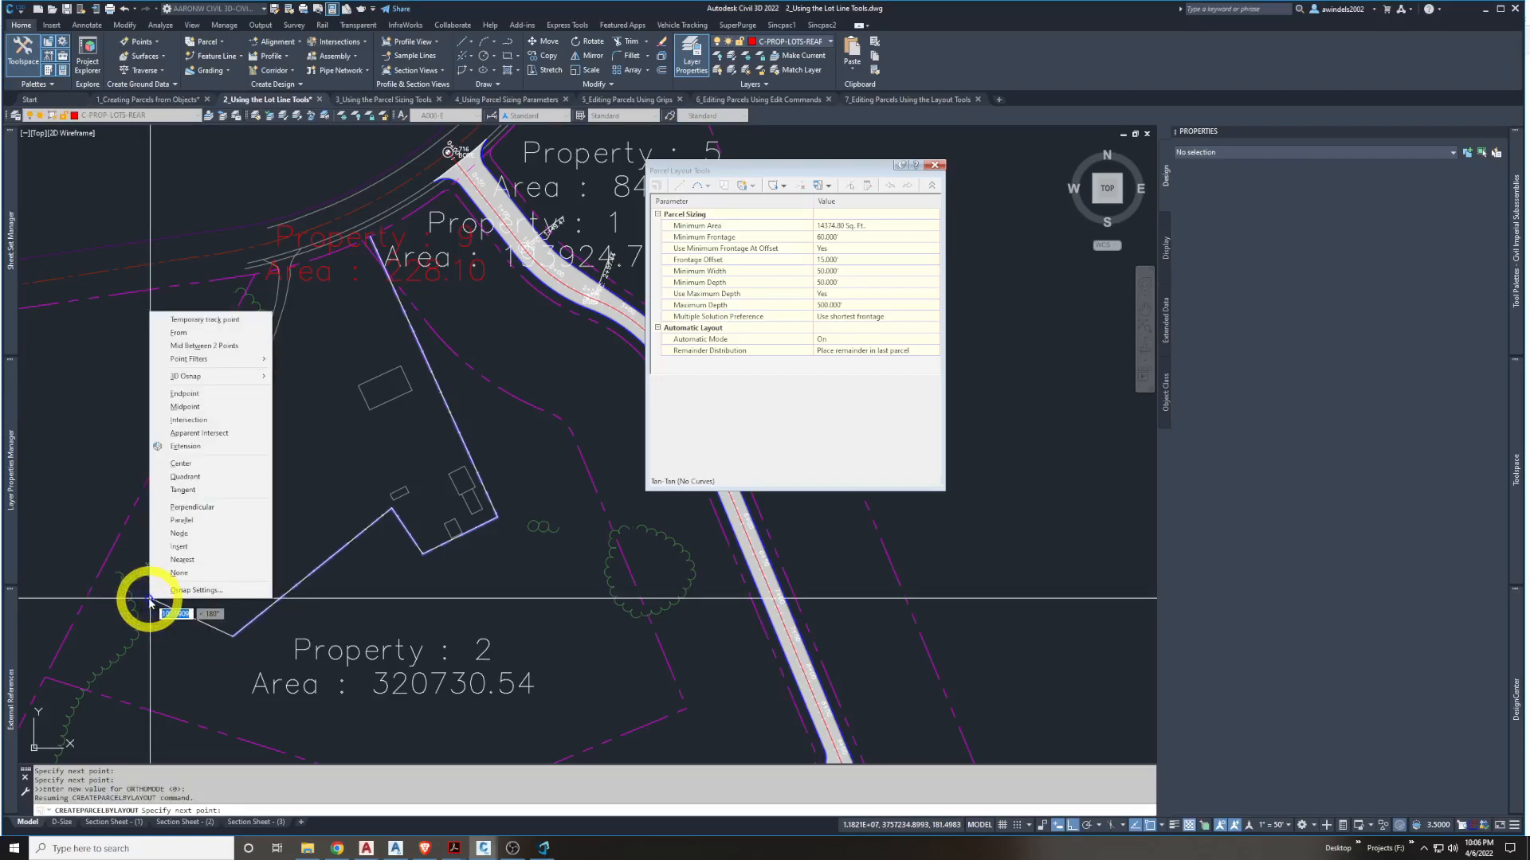
click(188, 507)
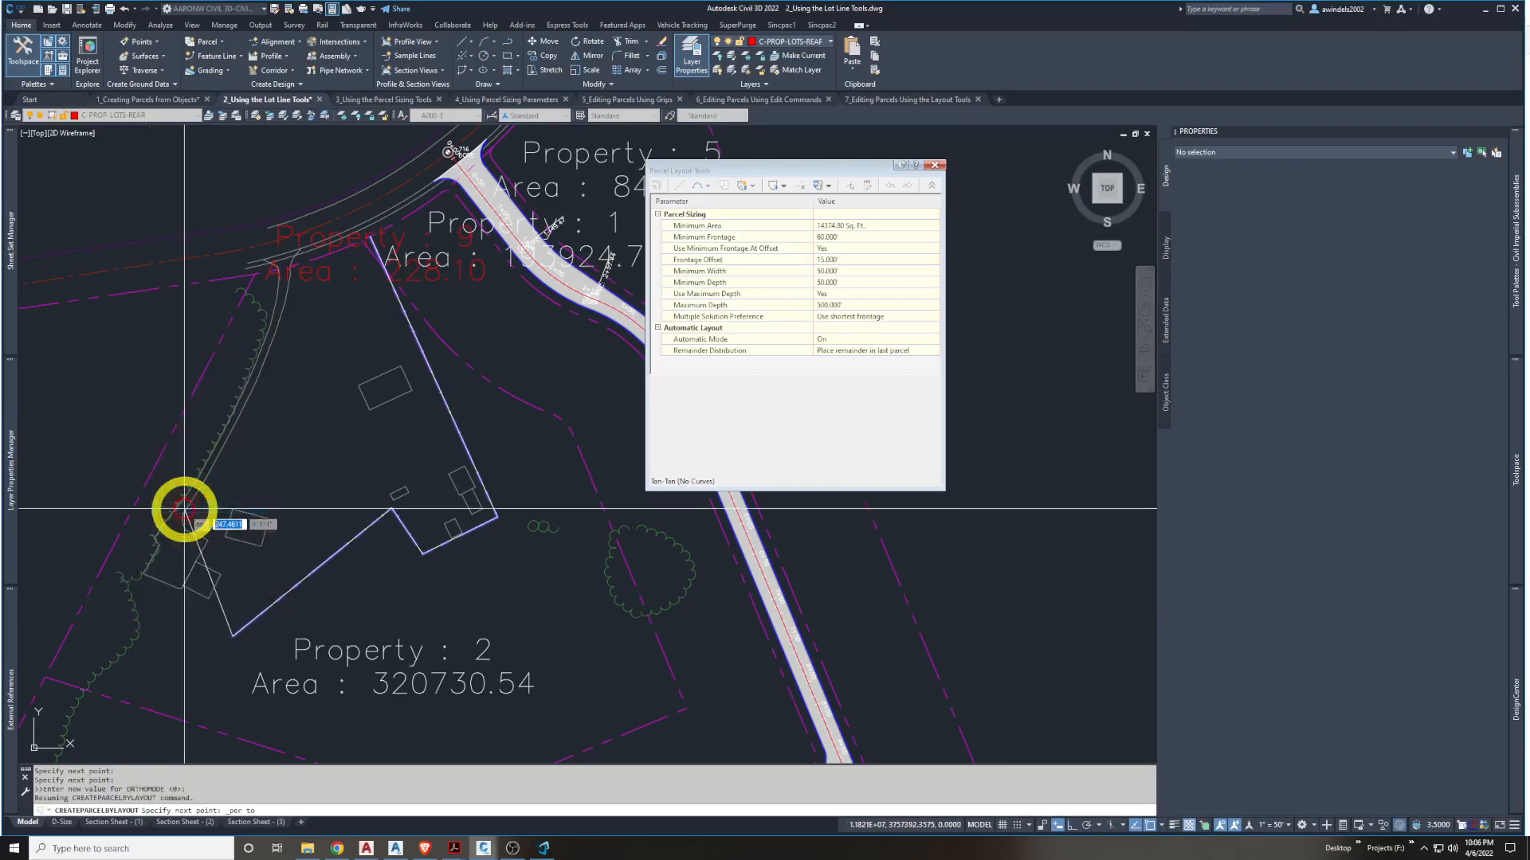
click(101, 567)
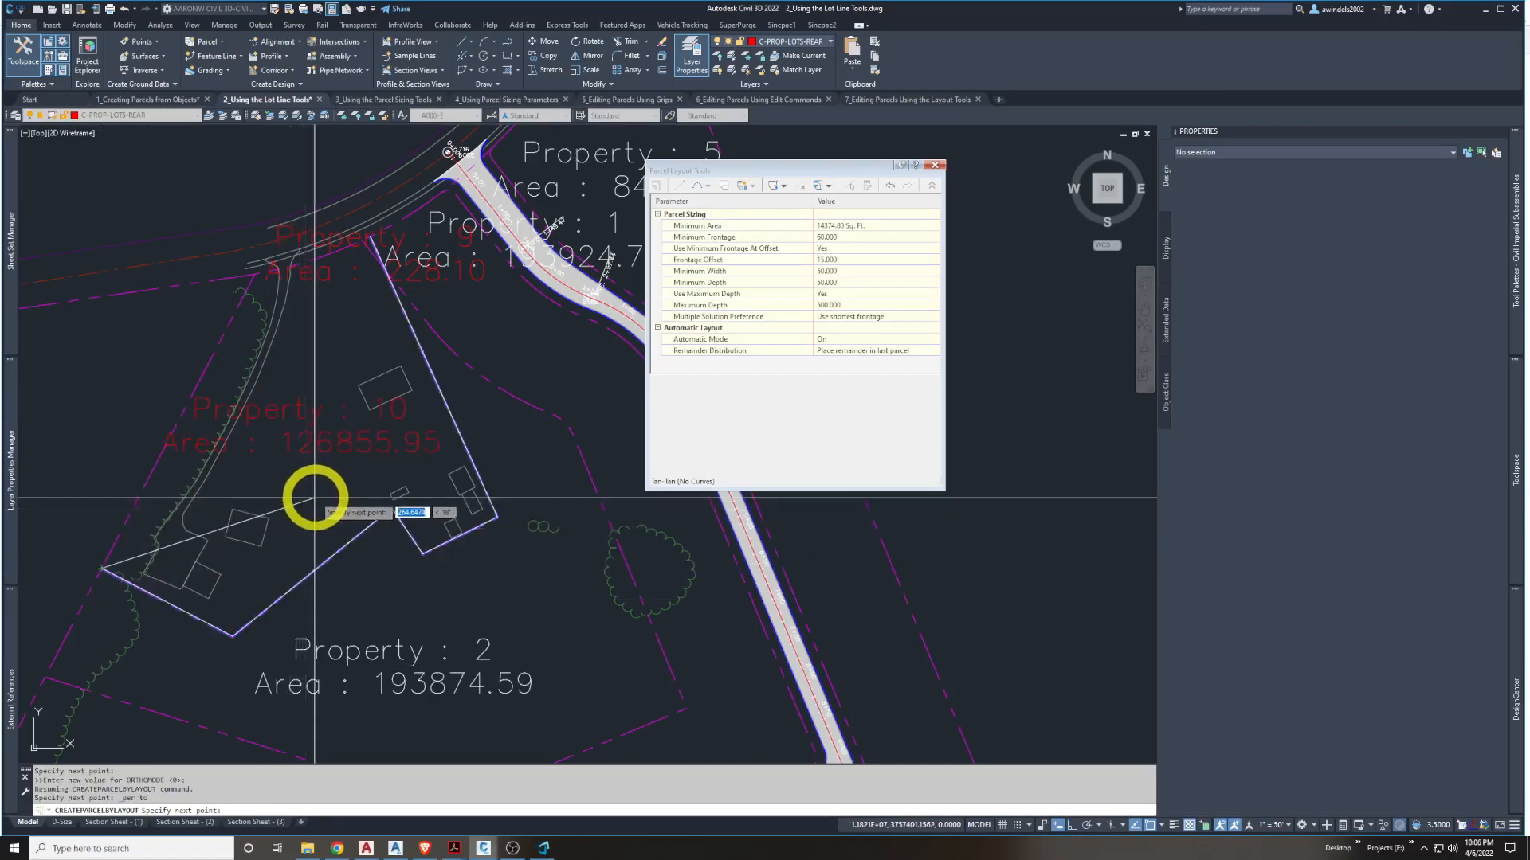
middle_drag(311, 502, 311, 547)
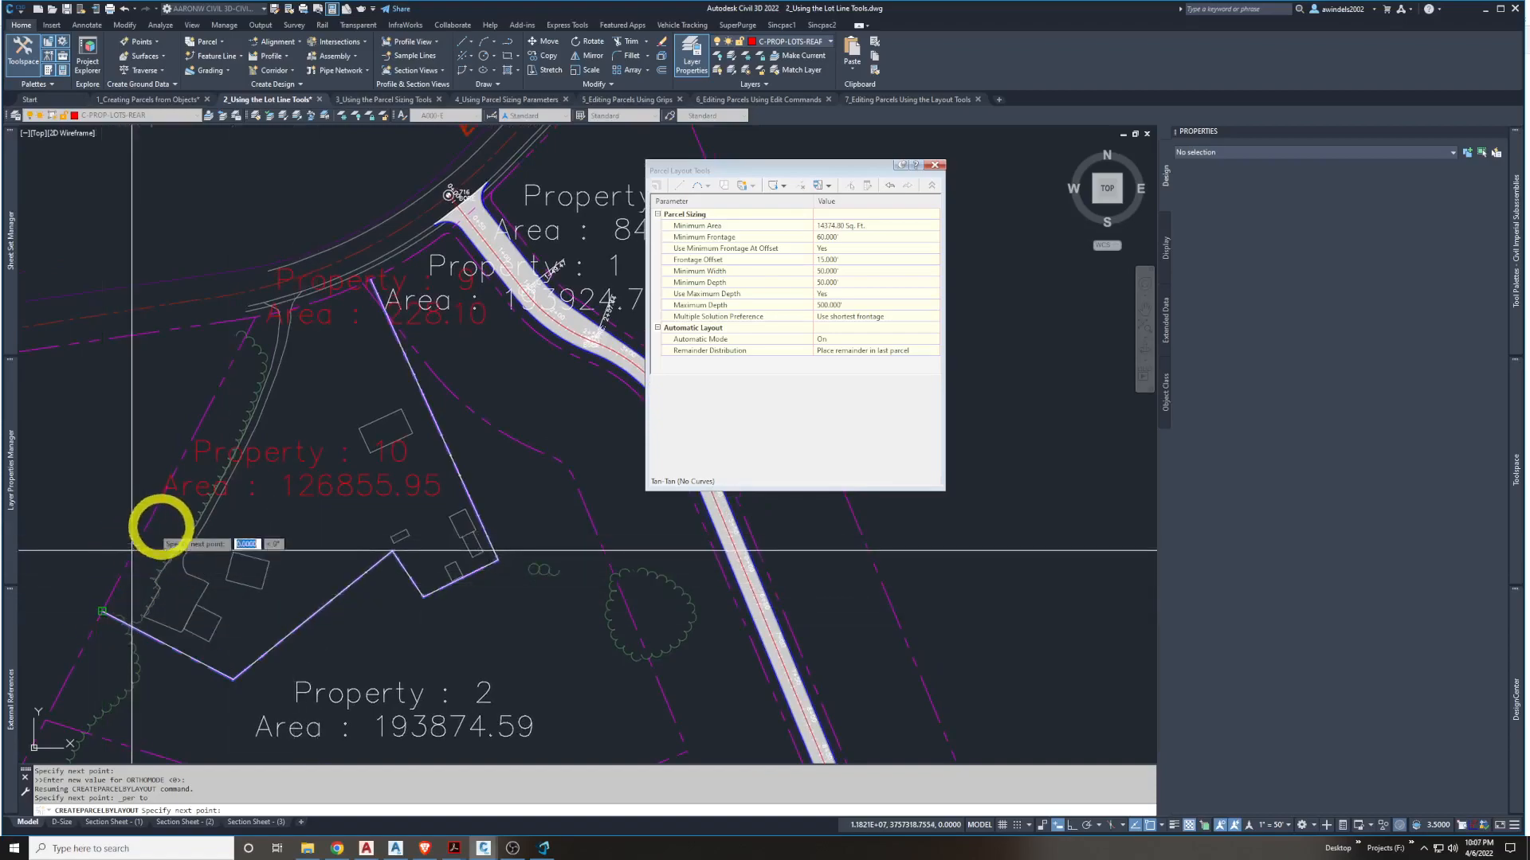
middle_drag(157, 533, 160, 523)
key(Escape)
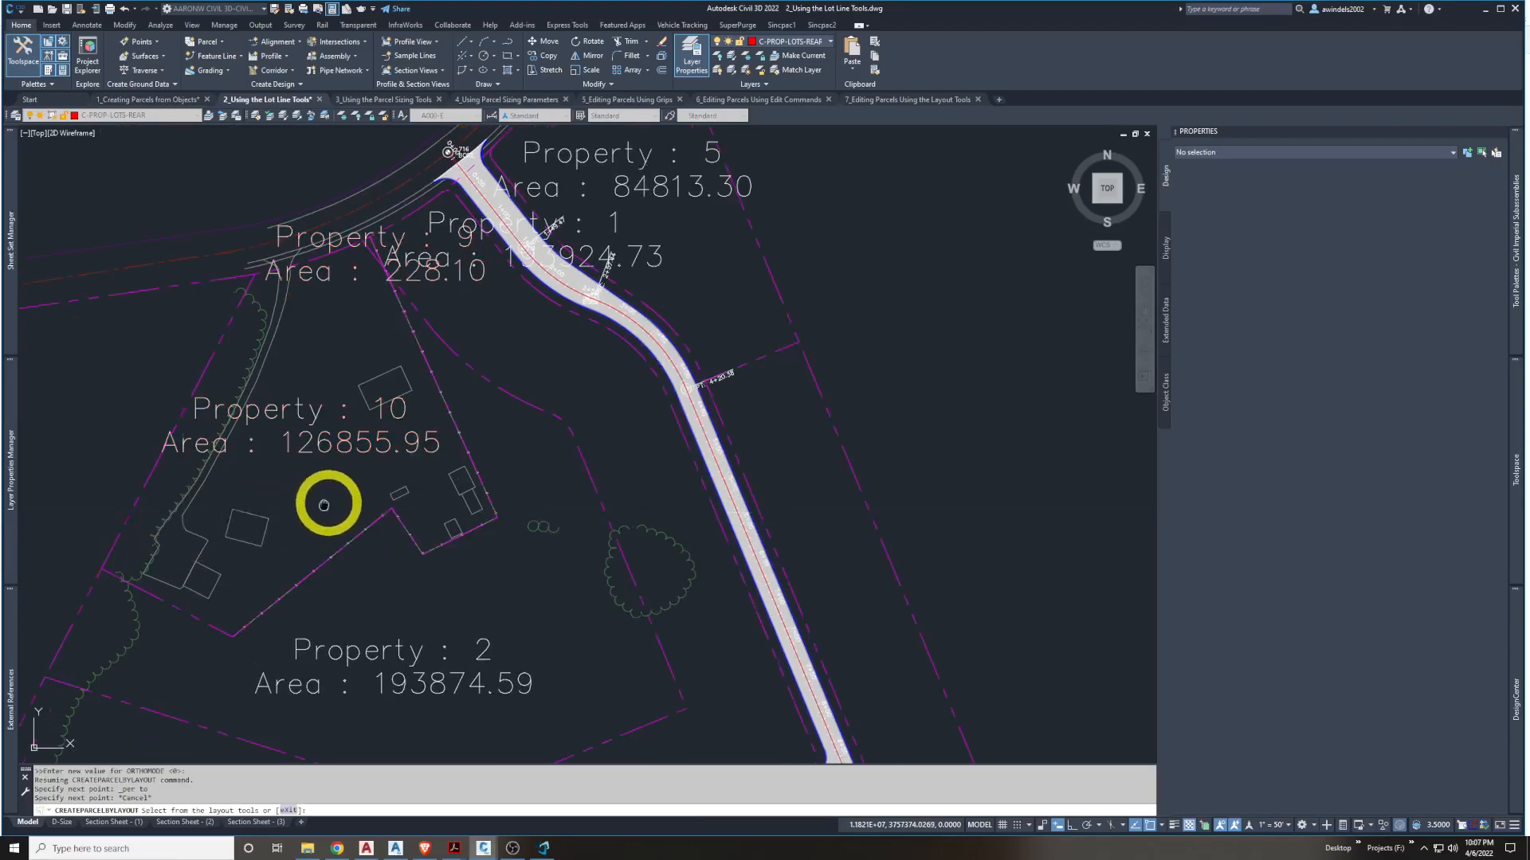
middle_drag(319, 509, 344, 540)
key(Escape)
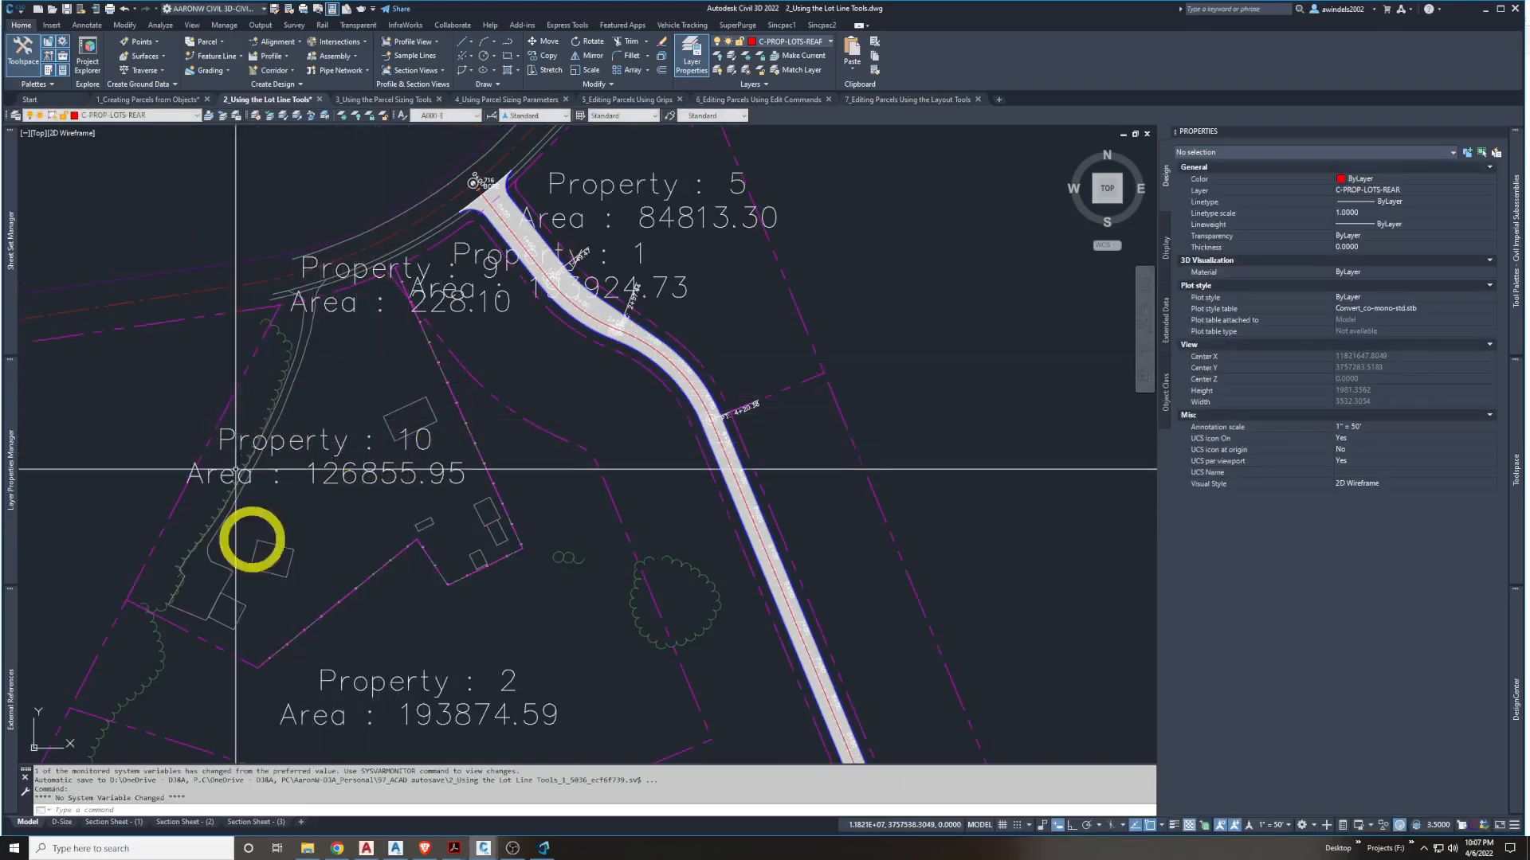
Select the Property 10 and Property 5 parcels to examine their boundaries, and look over the larger parcels around the southern roads
click(345, 469)
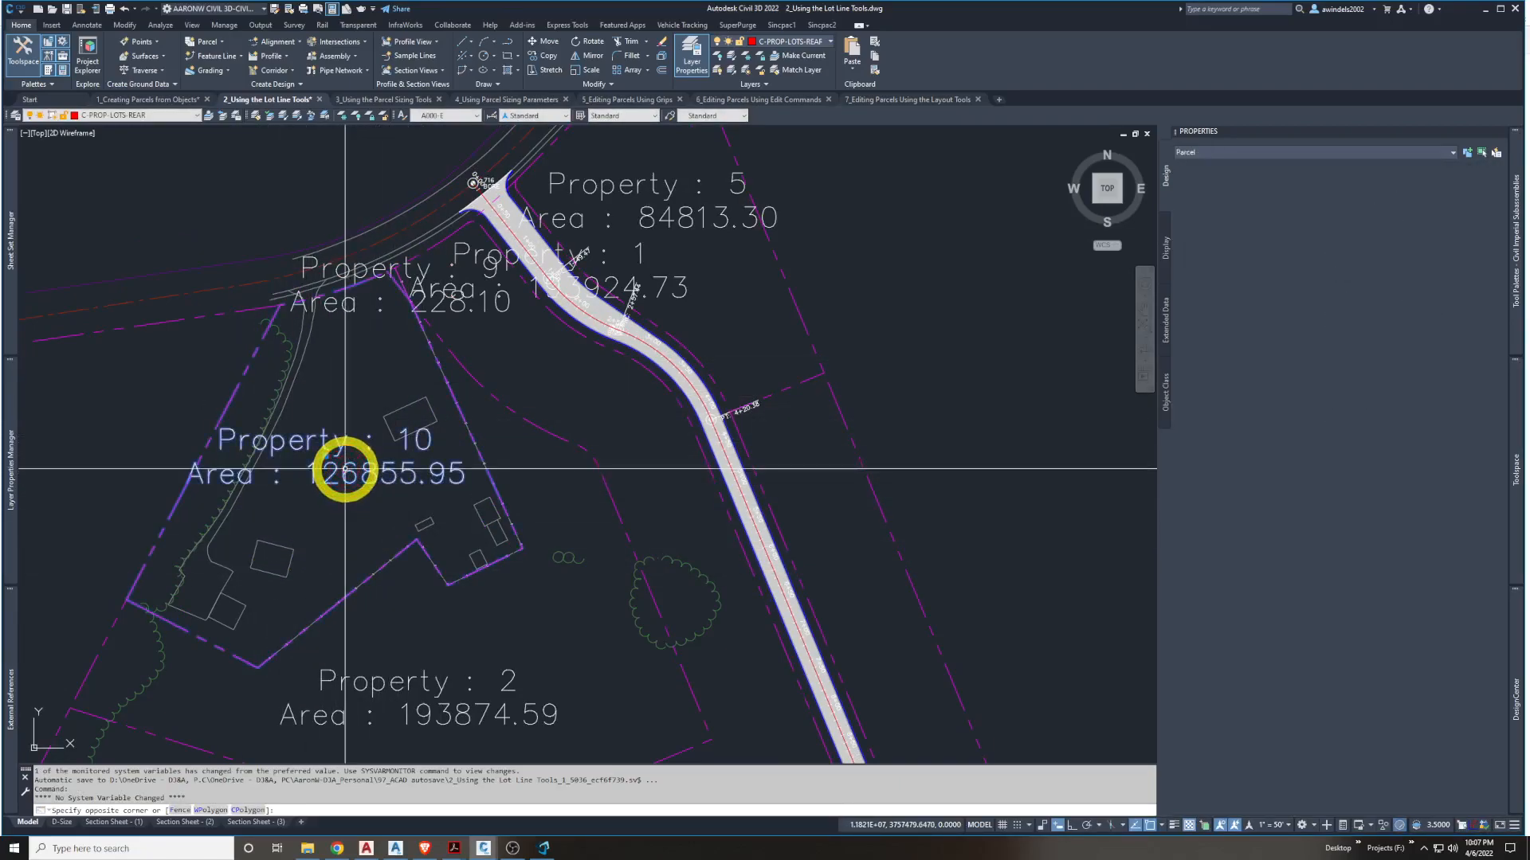
click(346, 474)
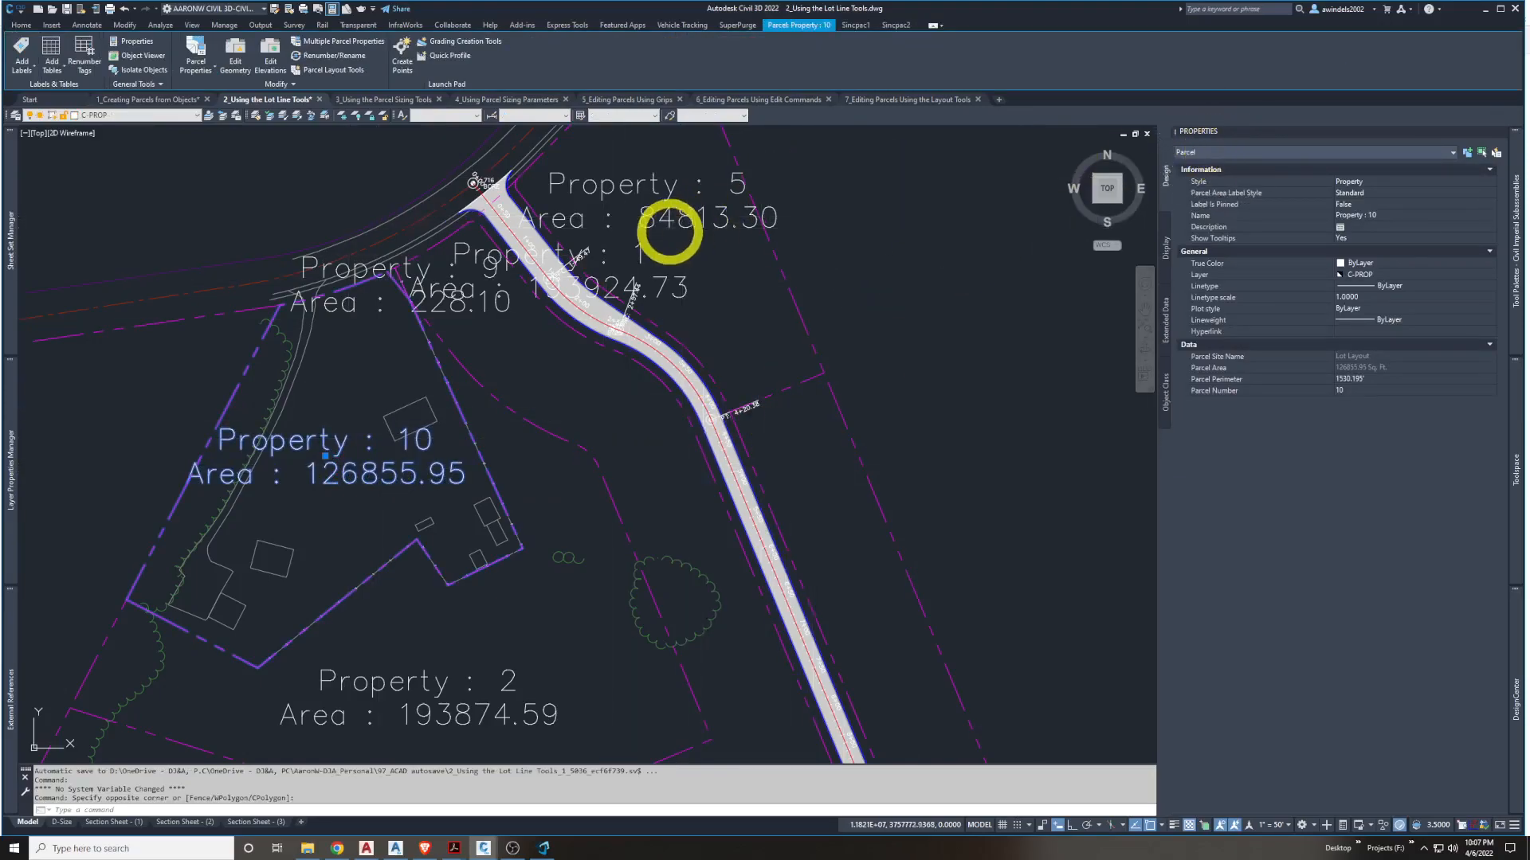
key(Escape)
click(665, 220)
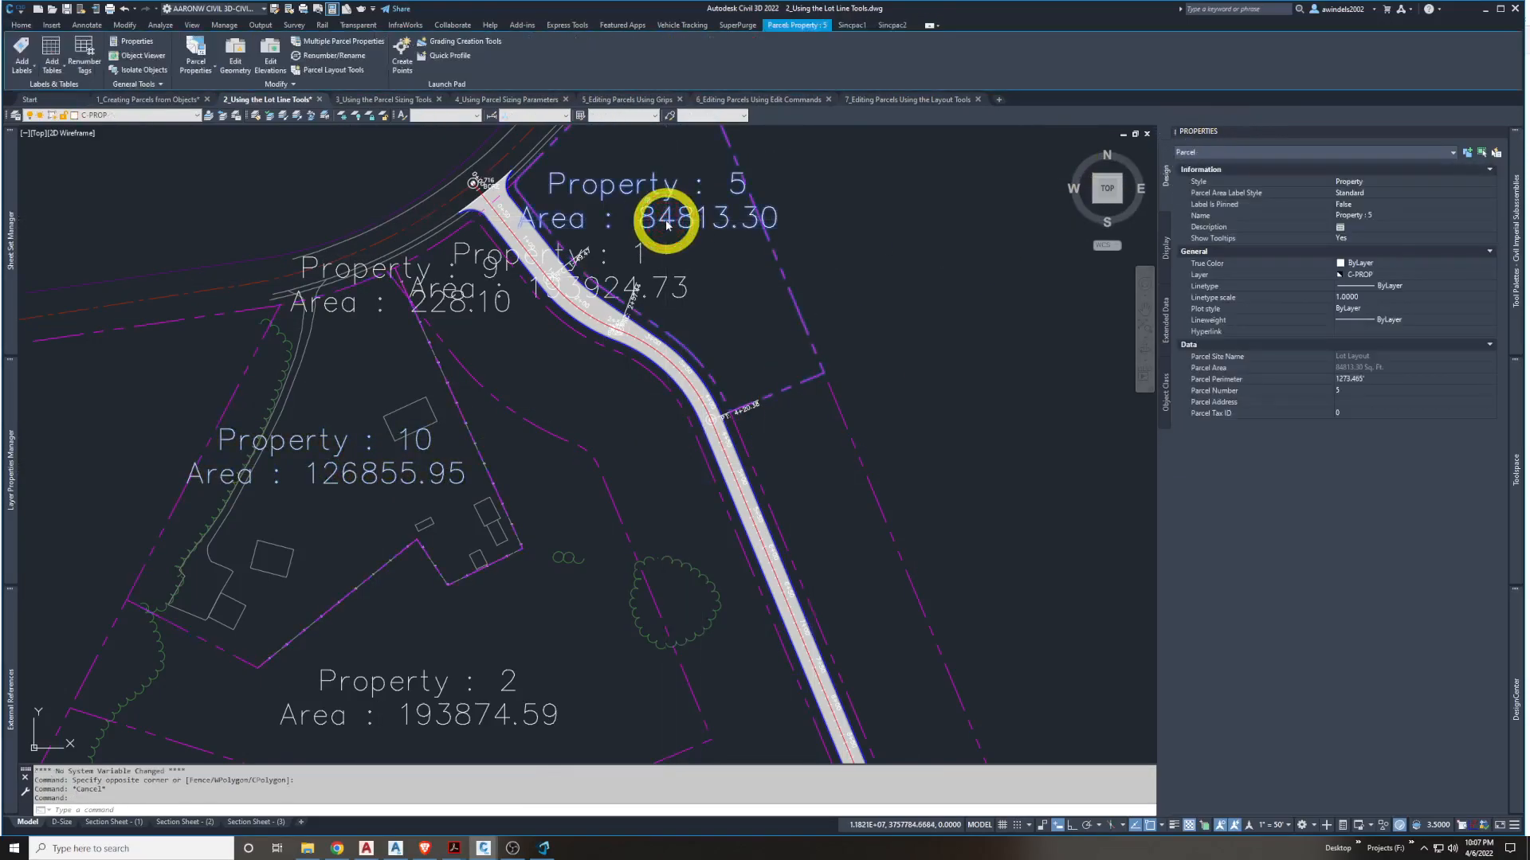
middle_drag(682, 219, 671, 266)
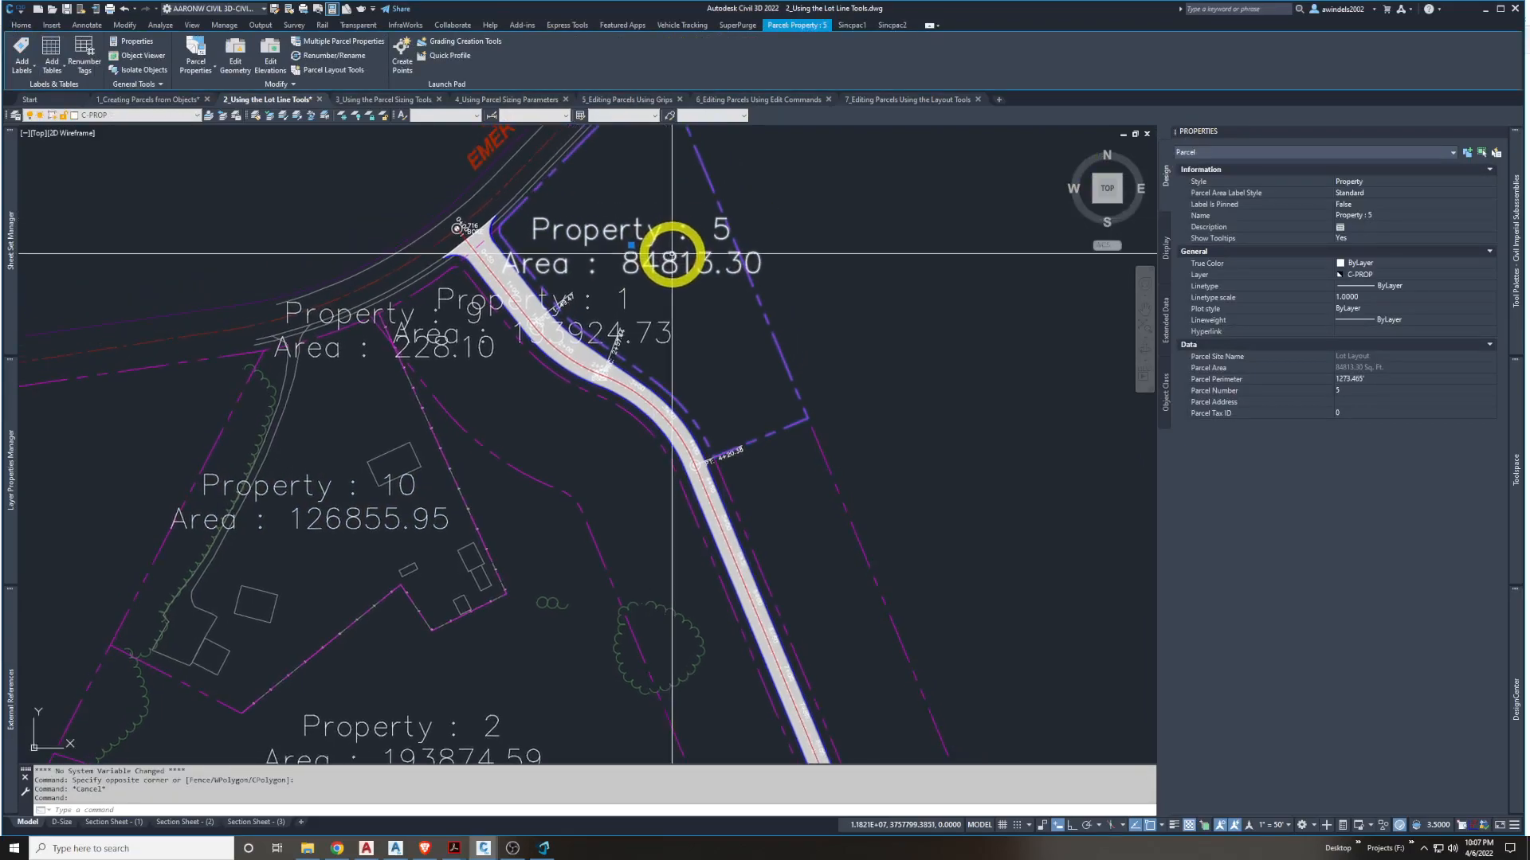
middle_drag(681, 325, 692, 454)
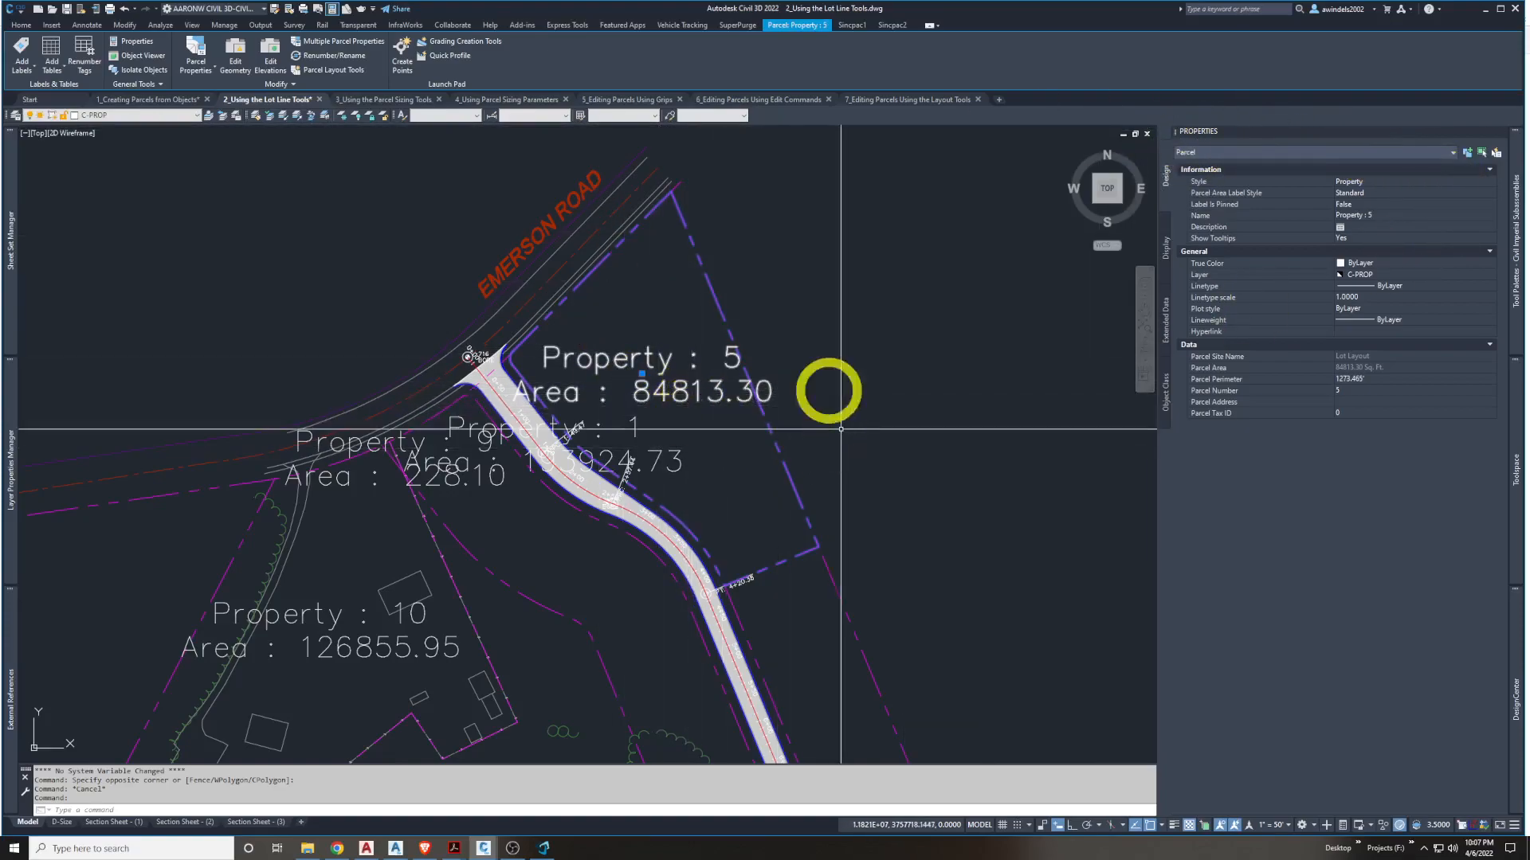
middle_drag(717, 454, 768, 358)
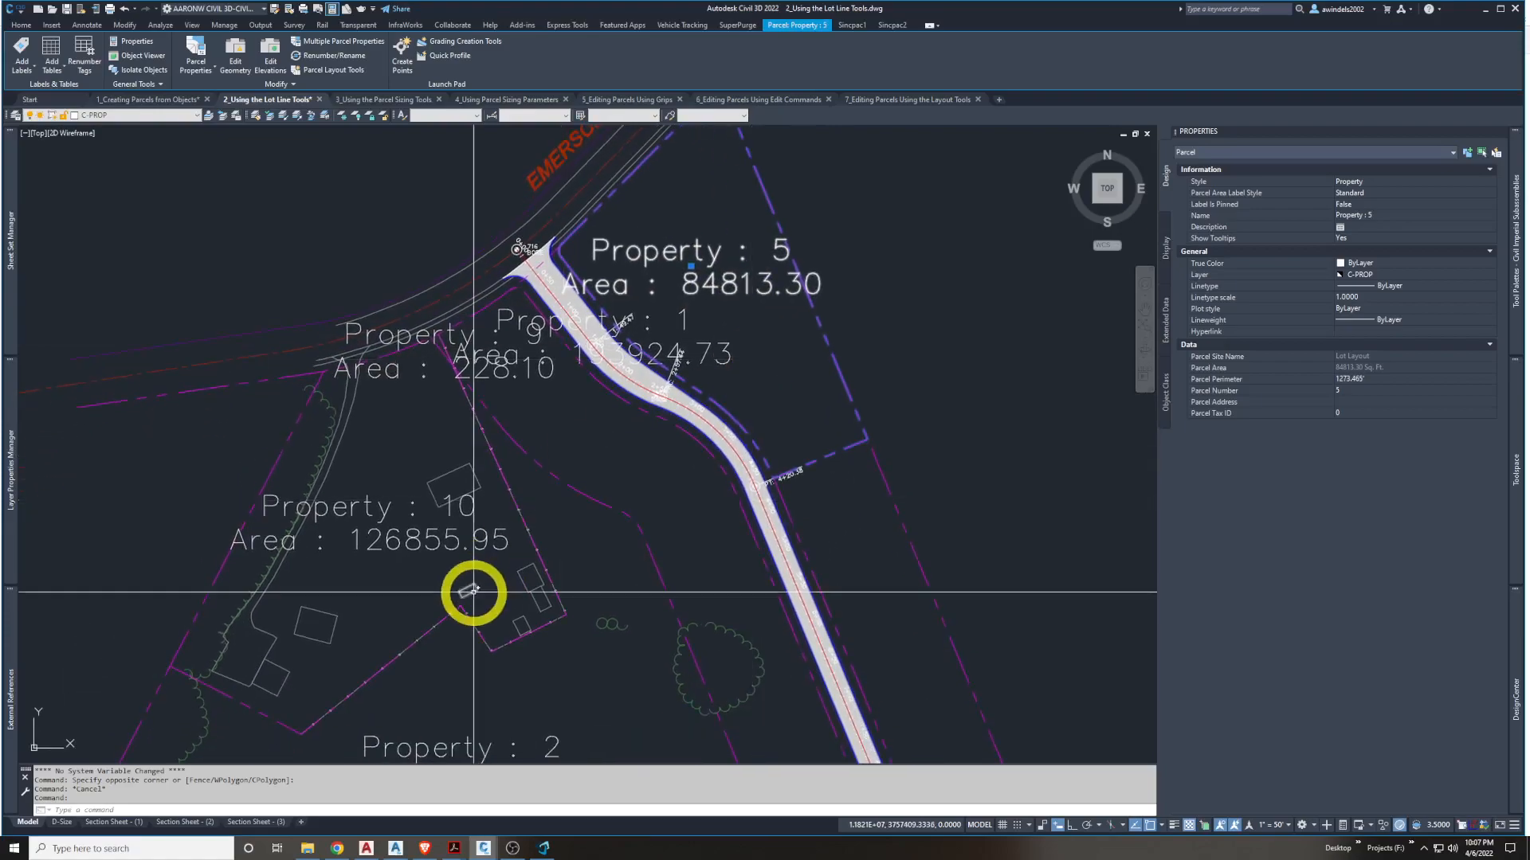
click(397, 537)
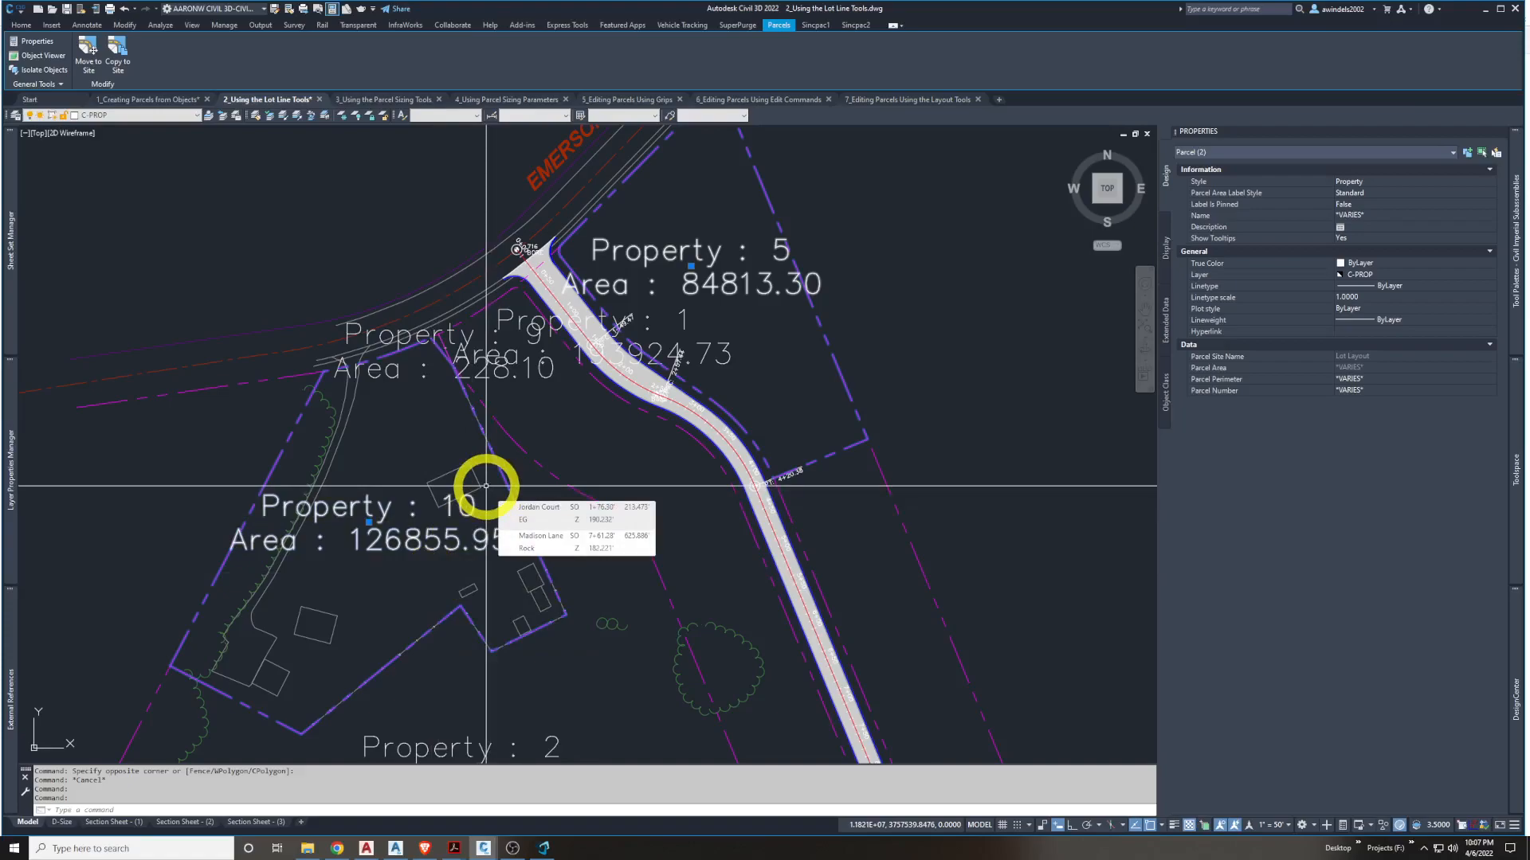
scroll(725, 587, down, 2)
mouse_move(724, 587)
middle_down()
mouse_move(597, 241)
mouse_move(561, 186)
middle_up()
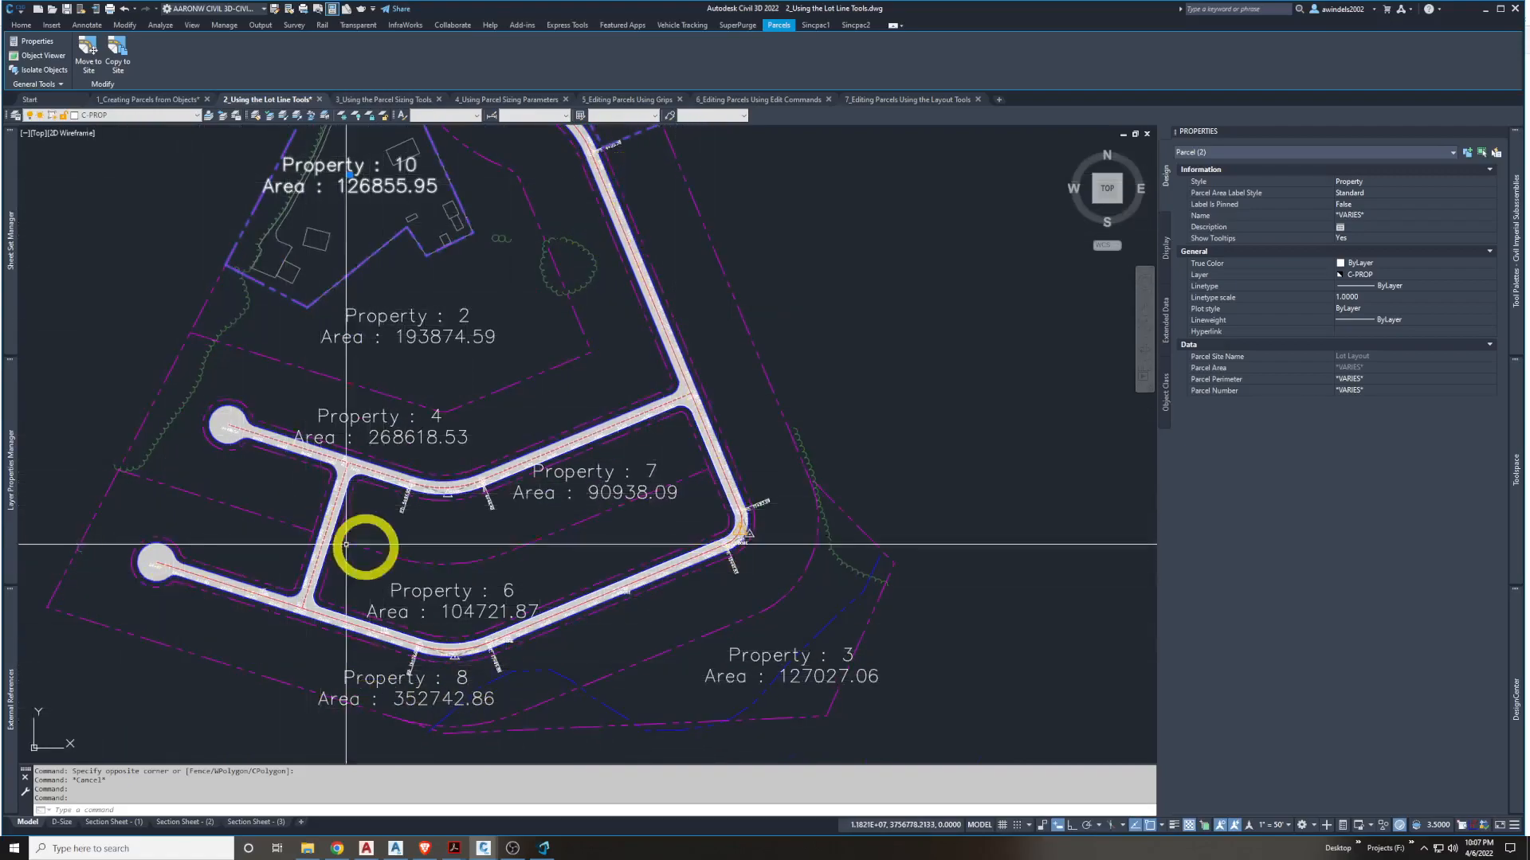
middle_drag(779, 469, 782, 520)
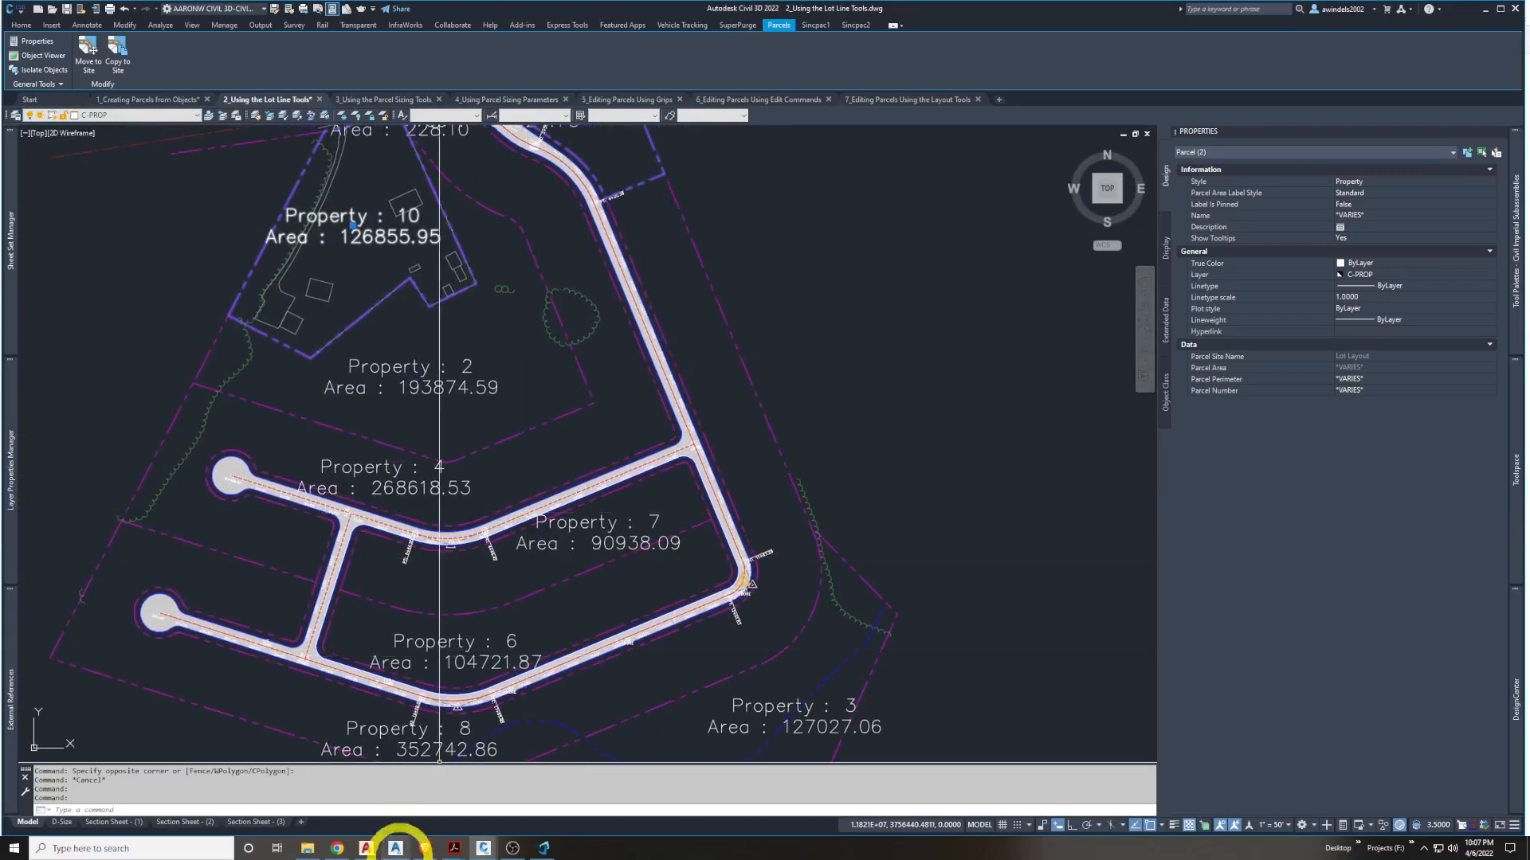
Switch to the Missoula County property map in the browser and examine how the subdivision lots are laid out around England Blvd
click(511, 854)
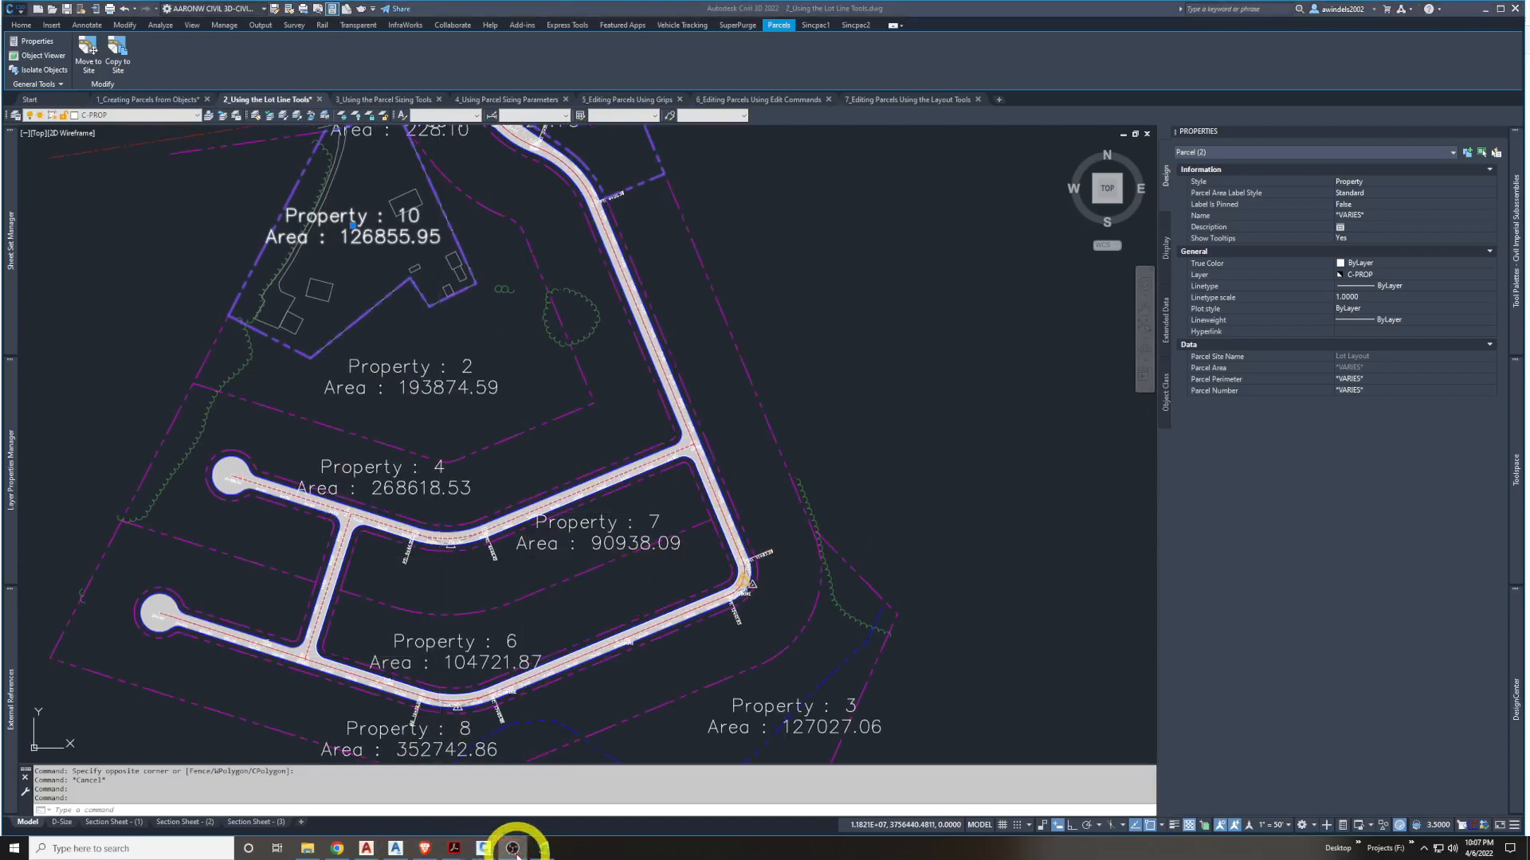
click(424, 848)
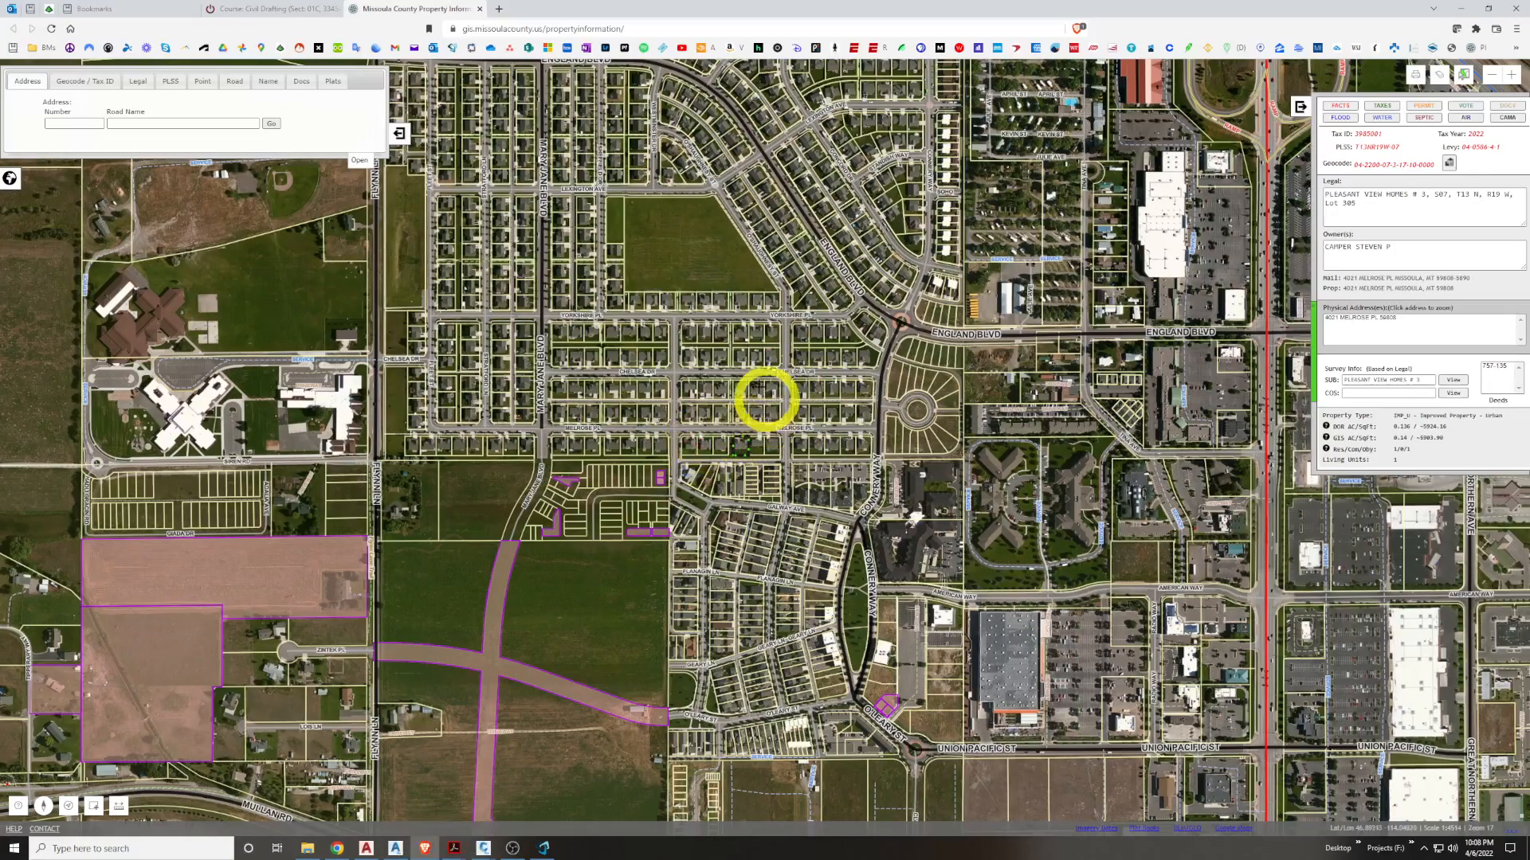
scroll(741, 318, up, 4)
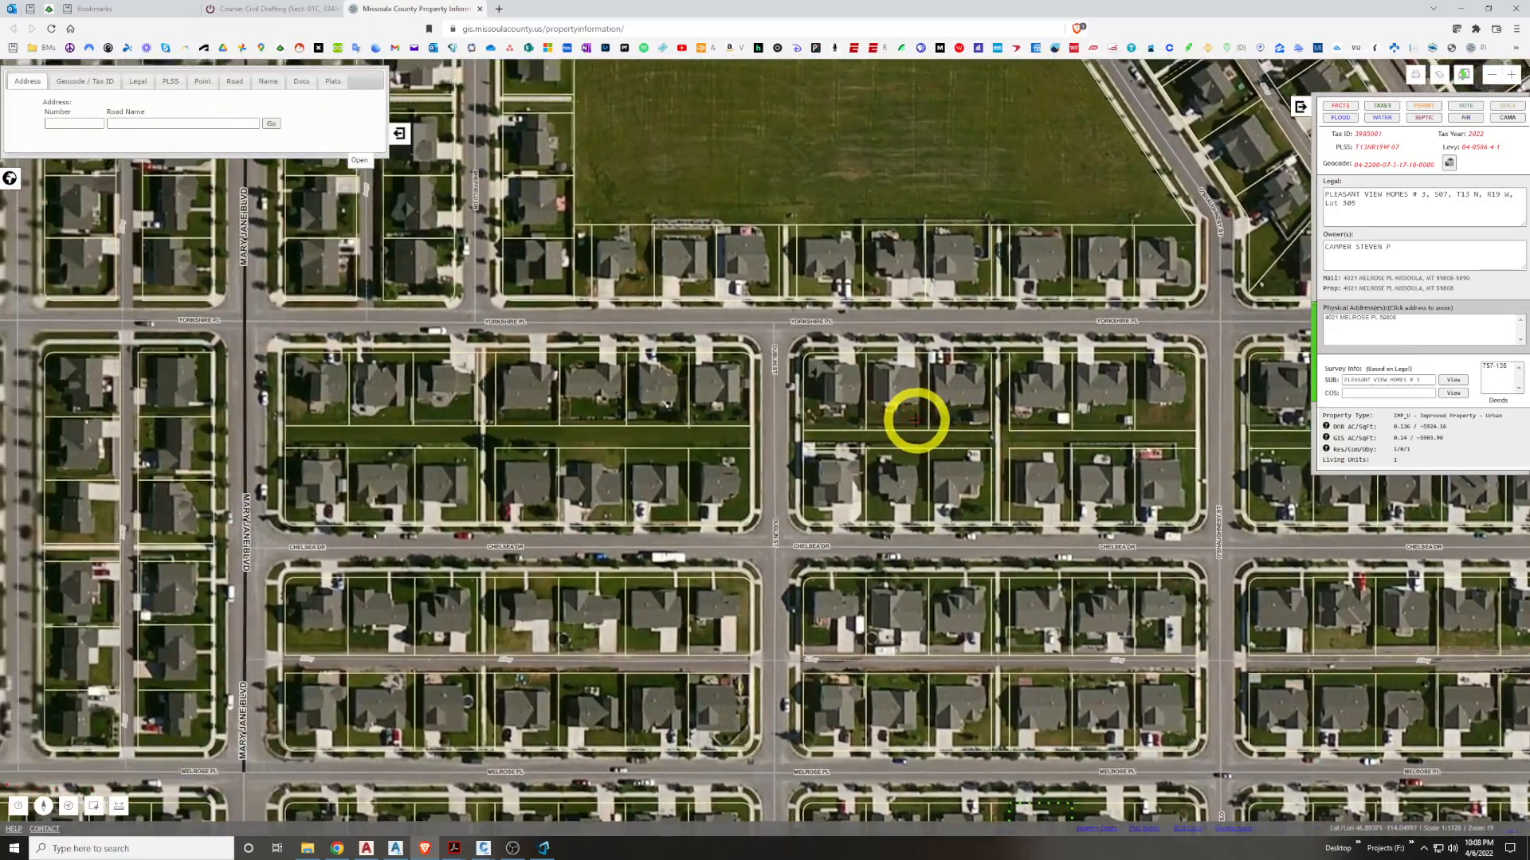
scroll(812, 430, down, 2)
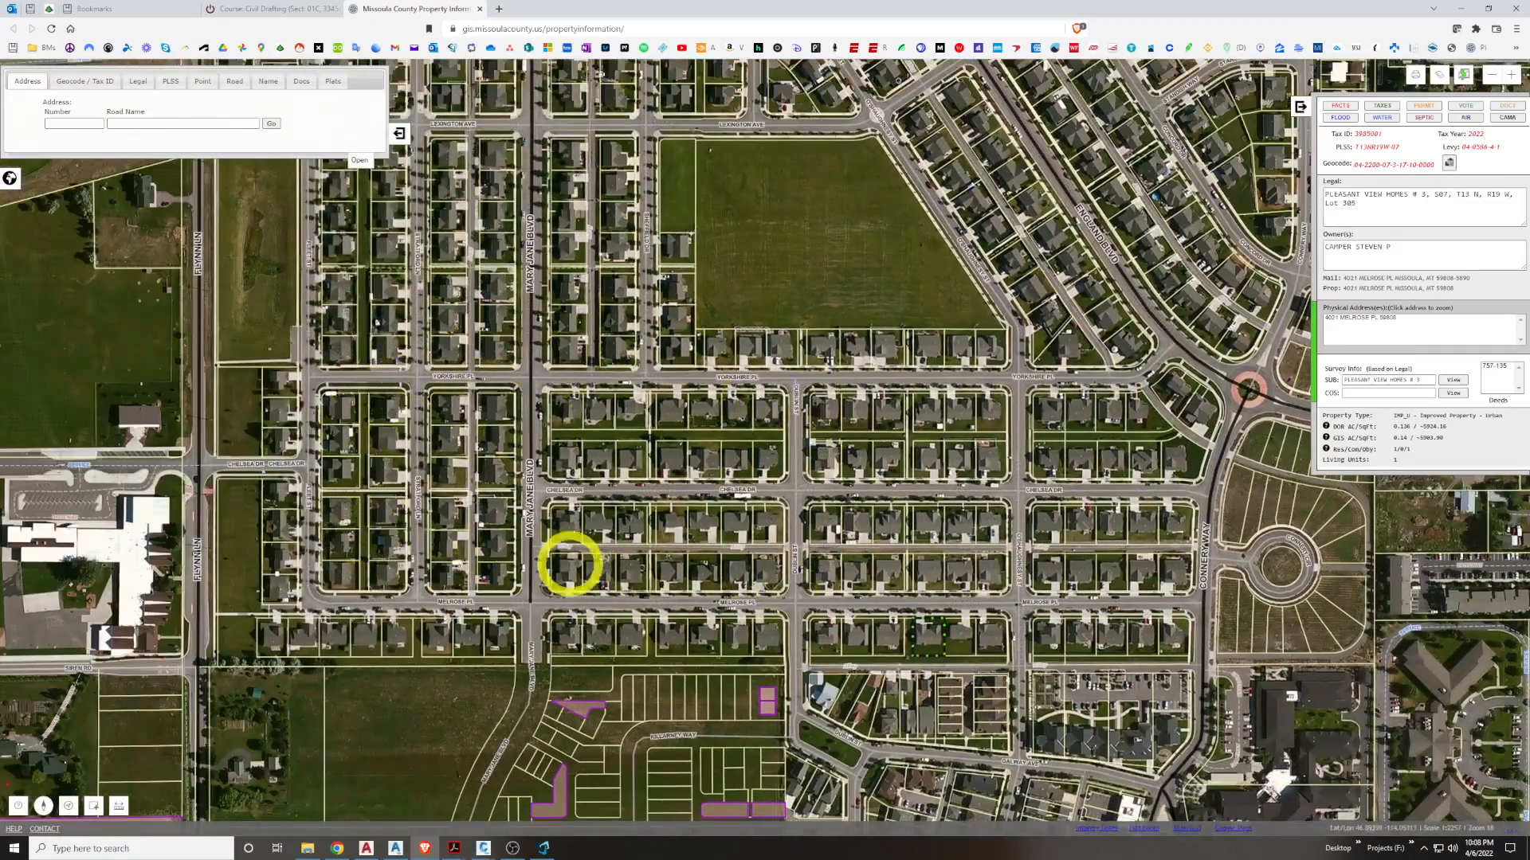
drag(736, 411, 744, 786)
drag(954, 490, 709, 495)
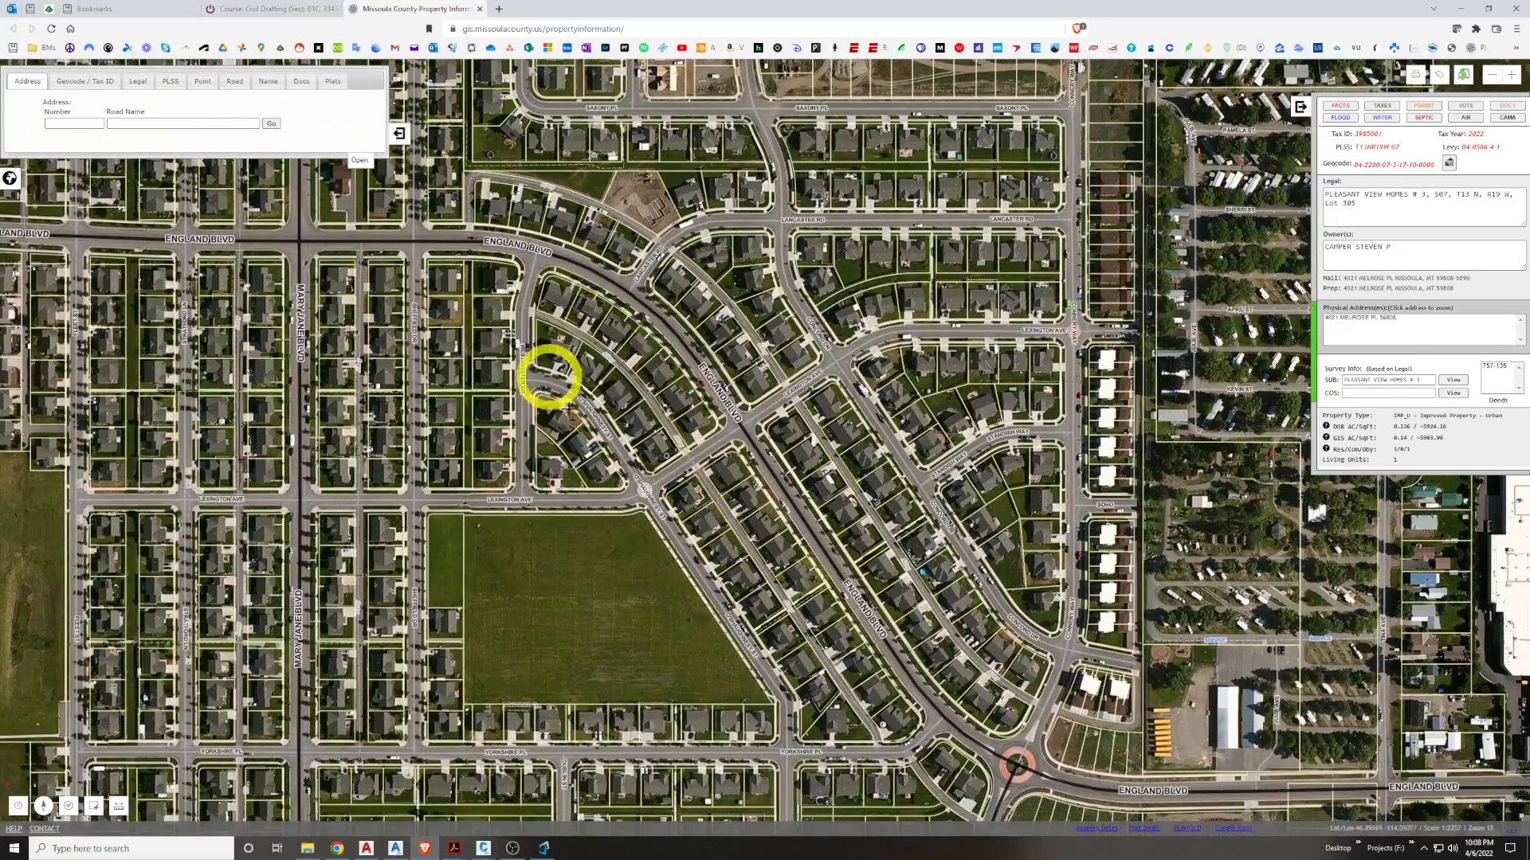
drag(809, 314, 765, 683)
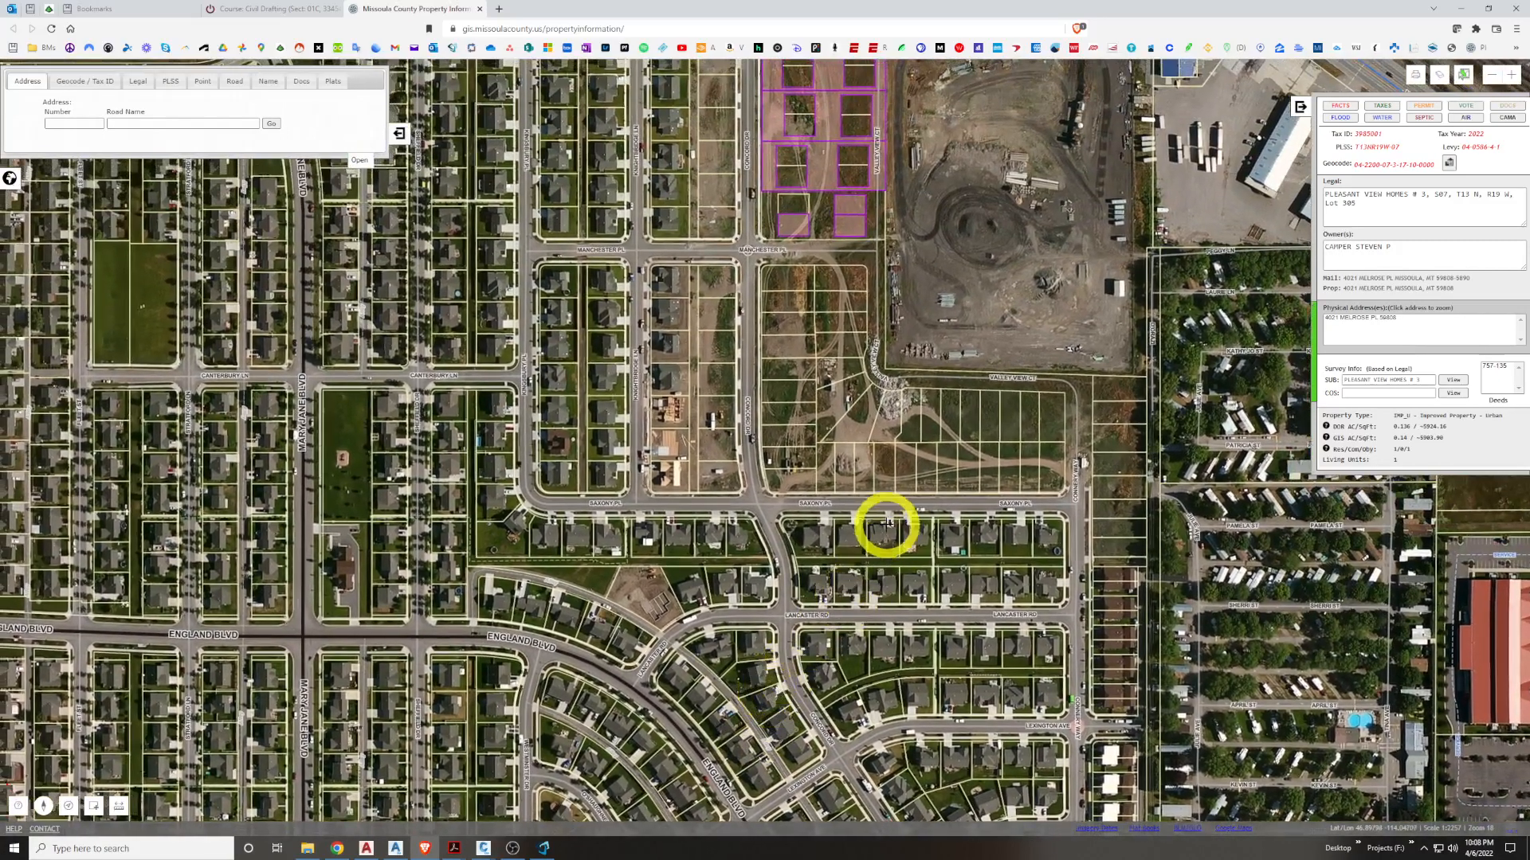
drag(887, 524, 811, 635)
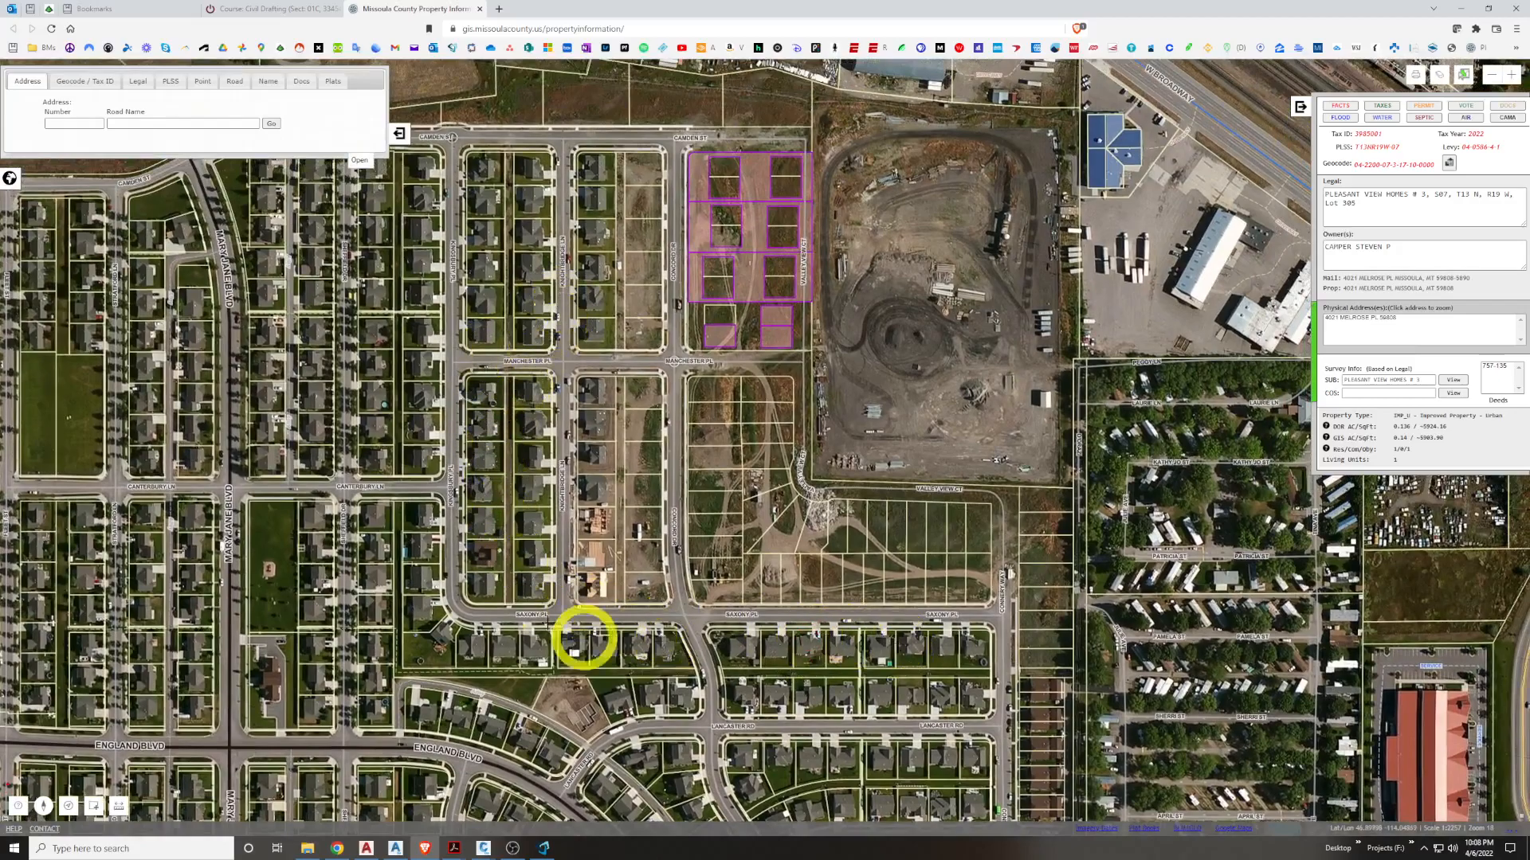
drag(574, 444, 734, 475)
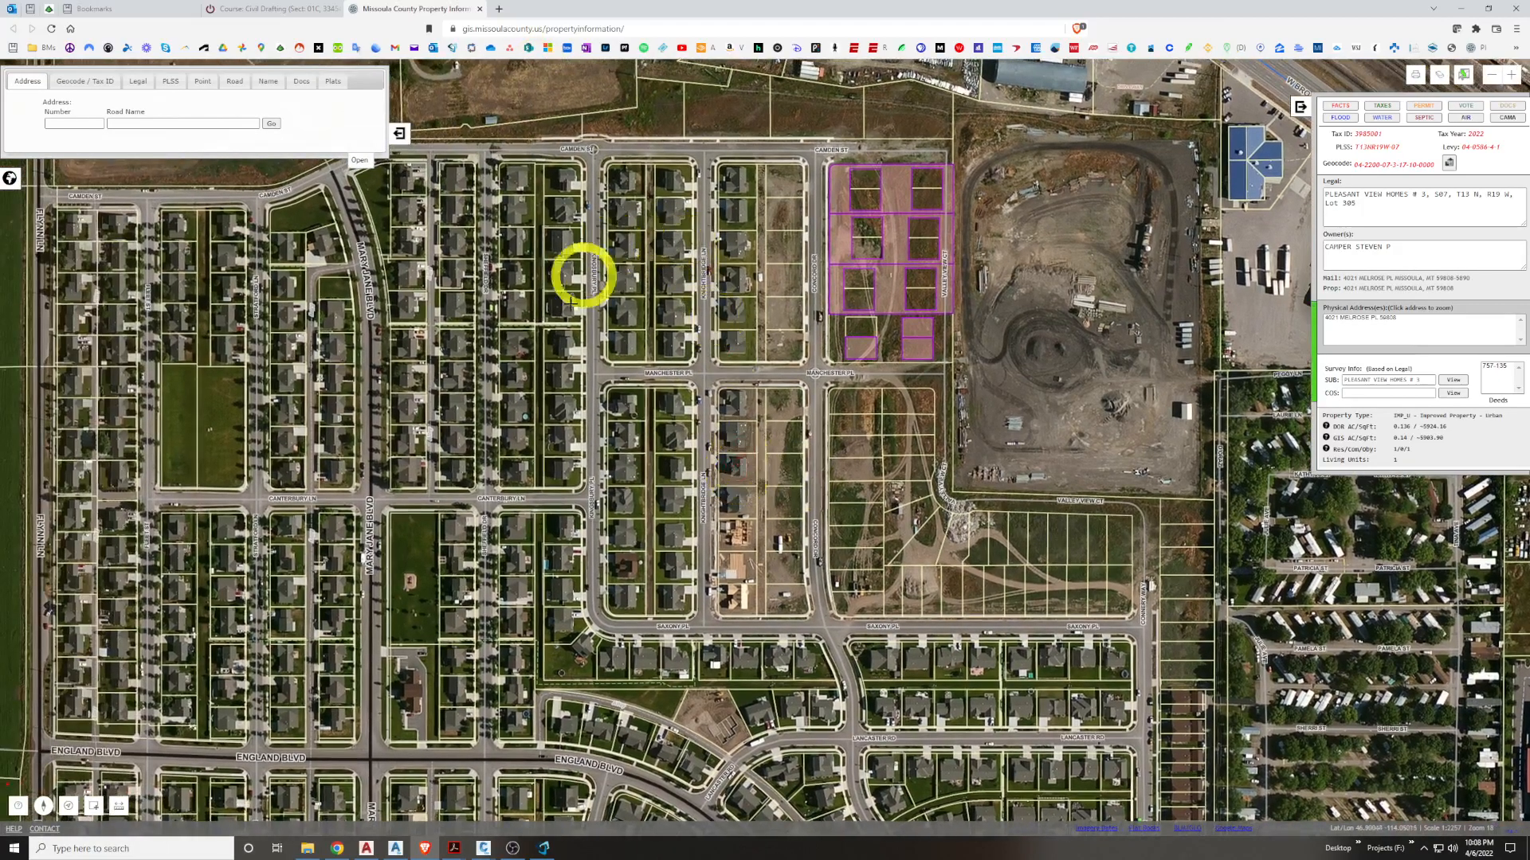
click(1461, 11)
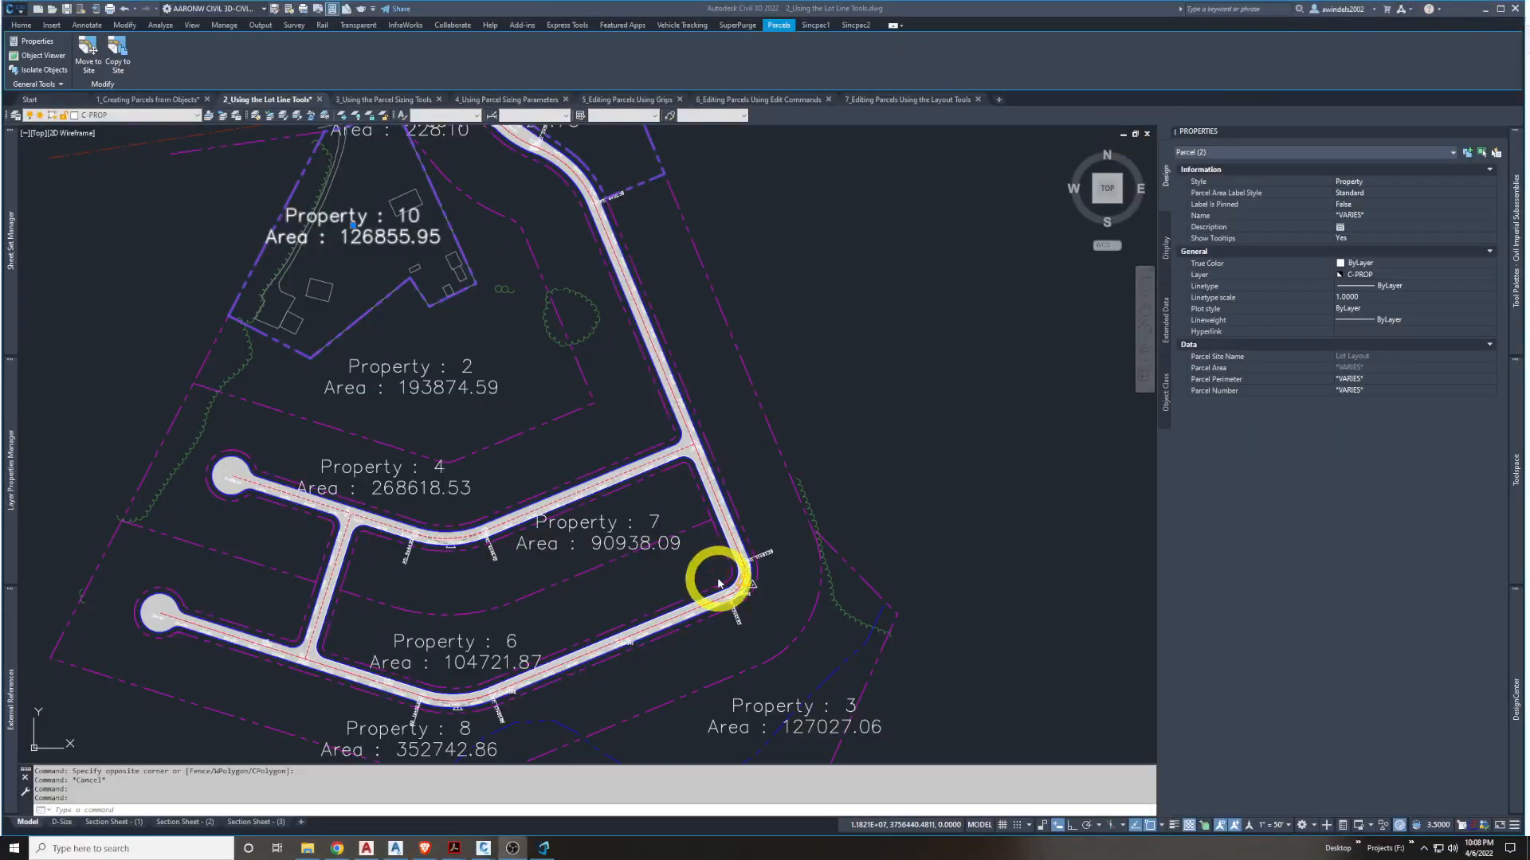
Switch to the textbook PDF and read the parcel terminology, the parcel sizing tools section and the opening steps of Exercise 12.3
mouse_move(455, 847)
click(434, 793)
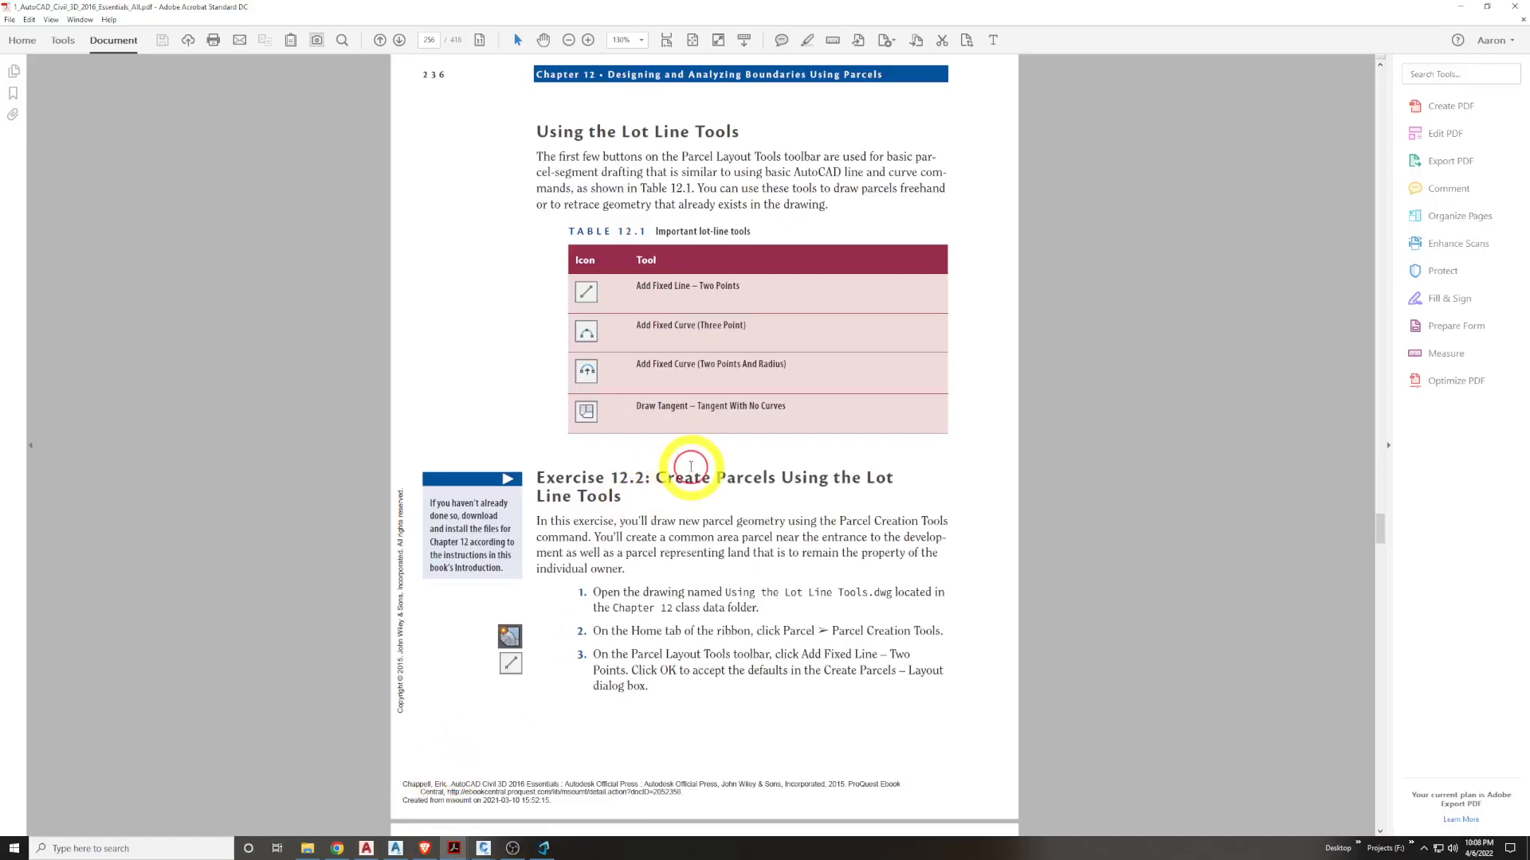
scroll(690, 468, up, 7)
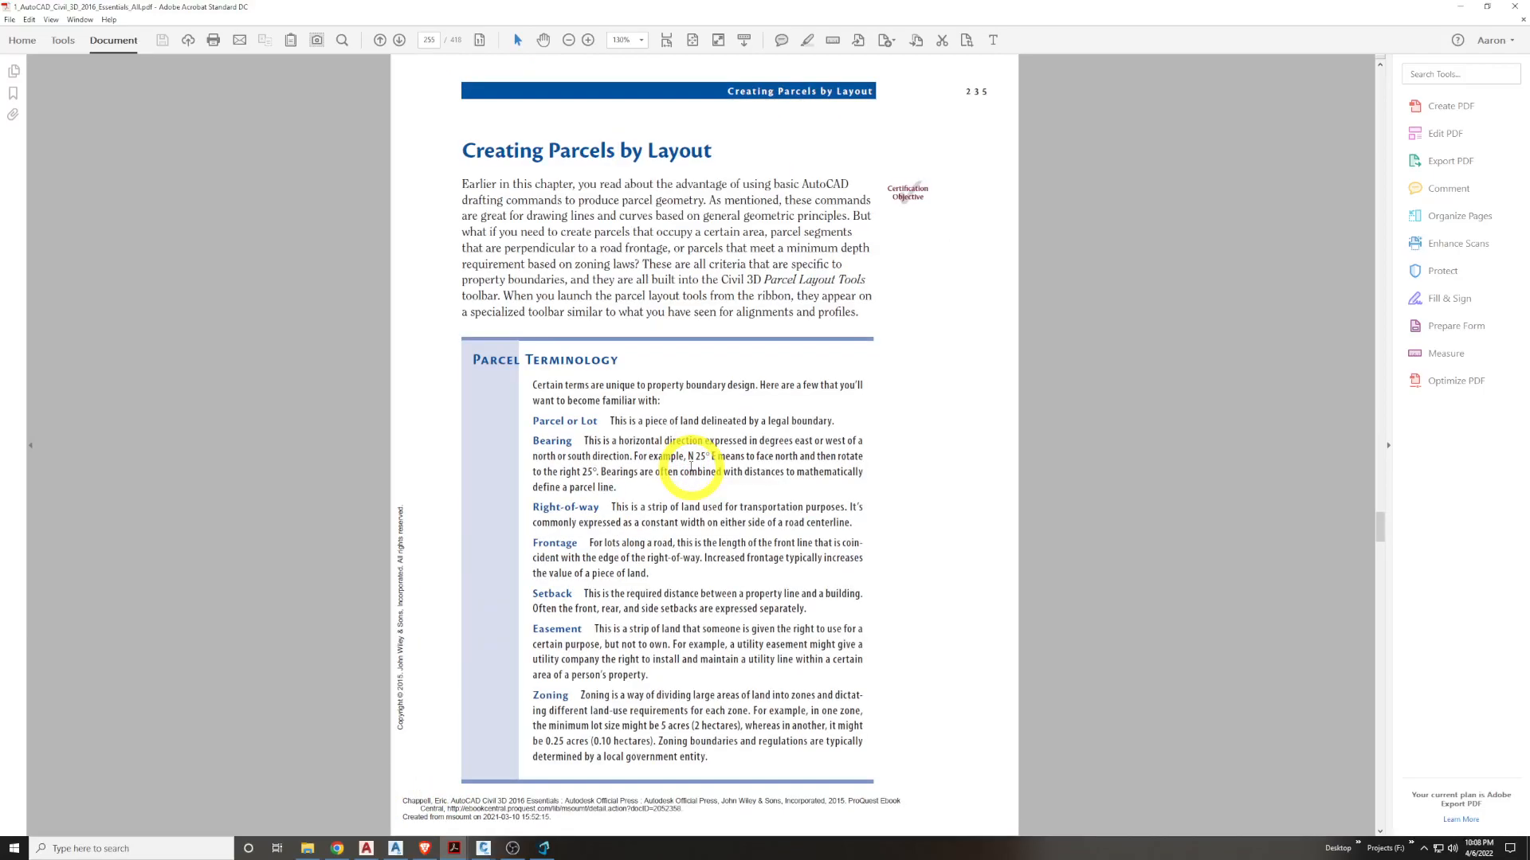
scroll(702, 462, down, 20)
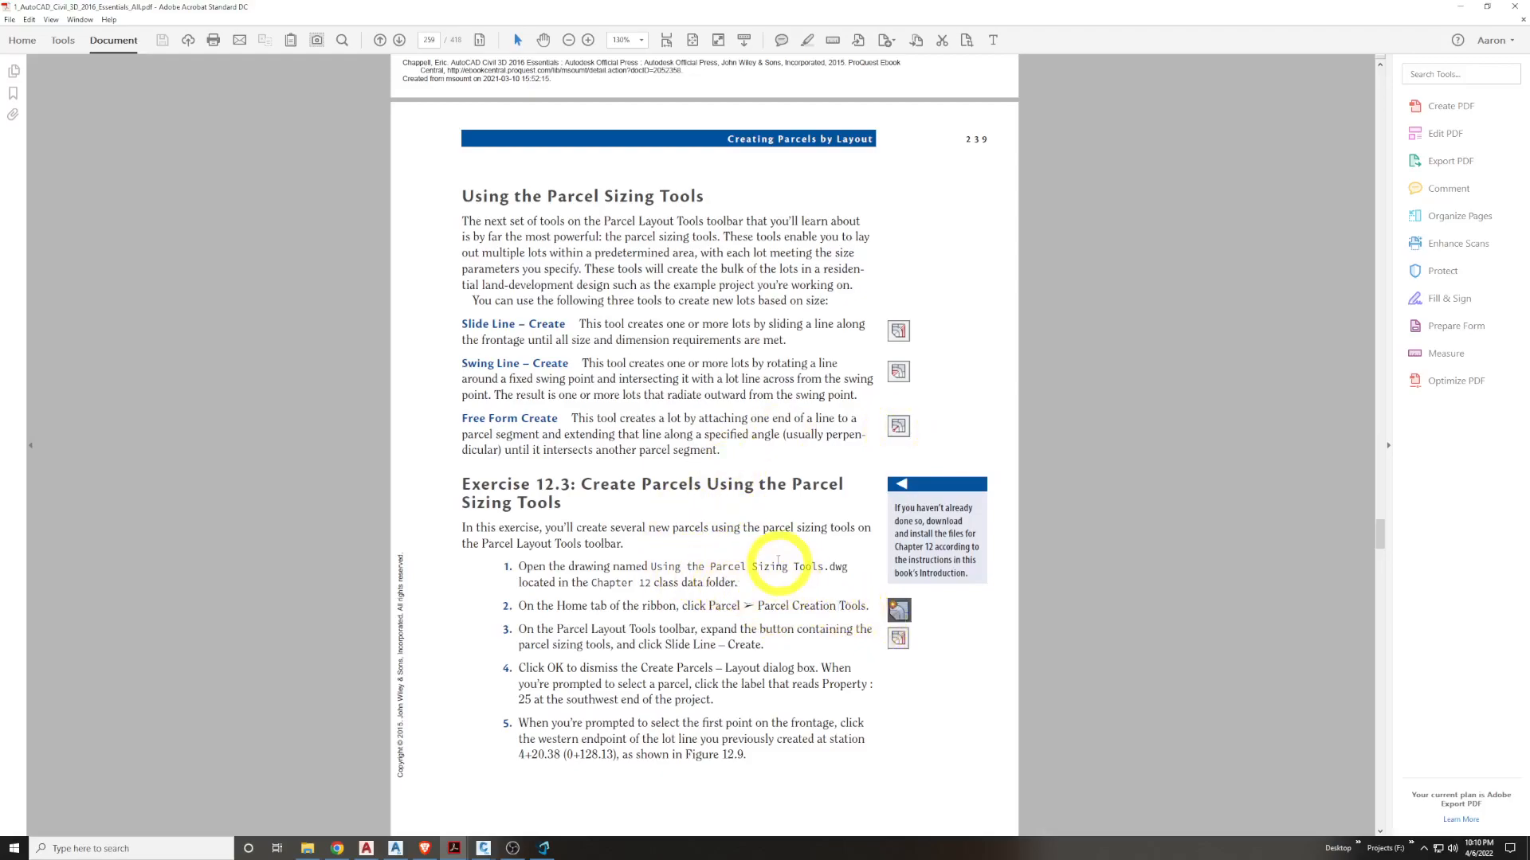
scroll(781, 565, down, 5)
scroll(836, 566, up, 4)
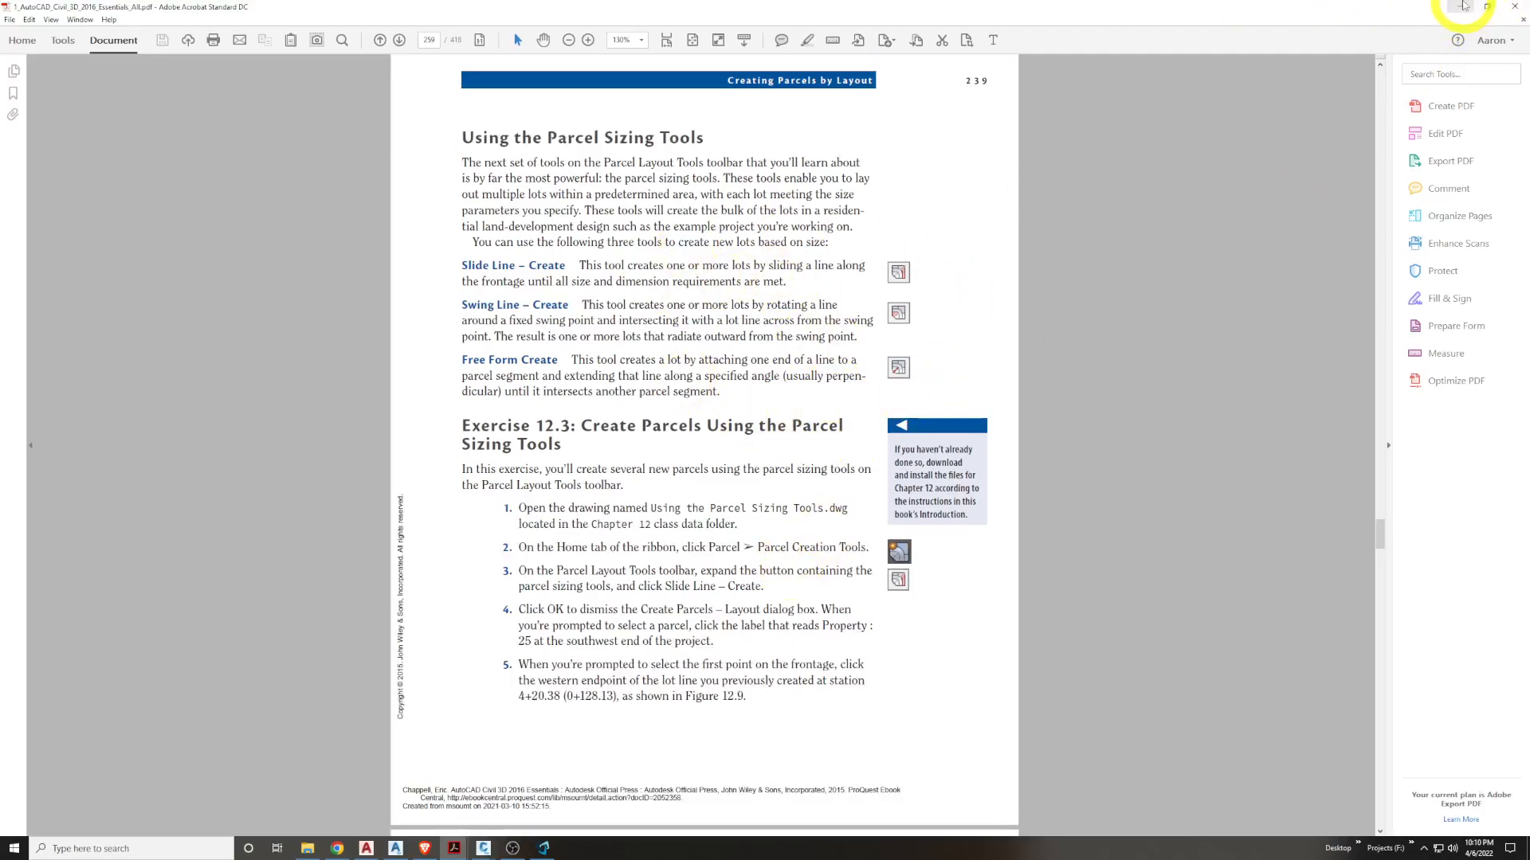
click(1463, 7)
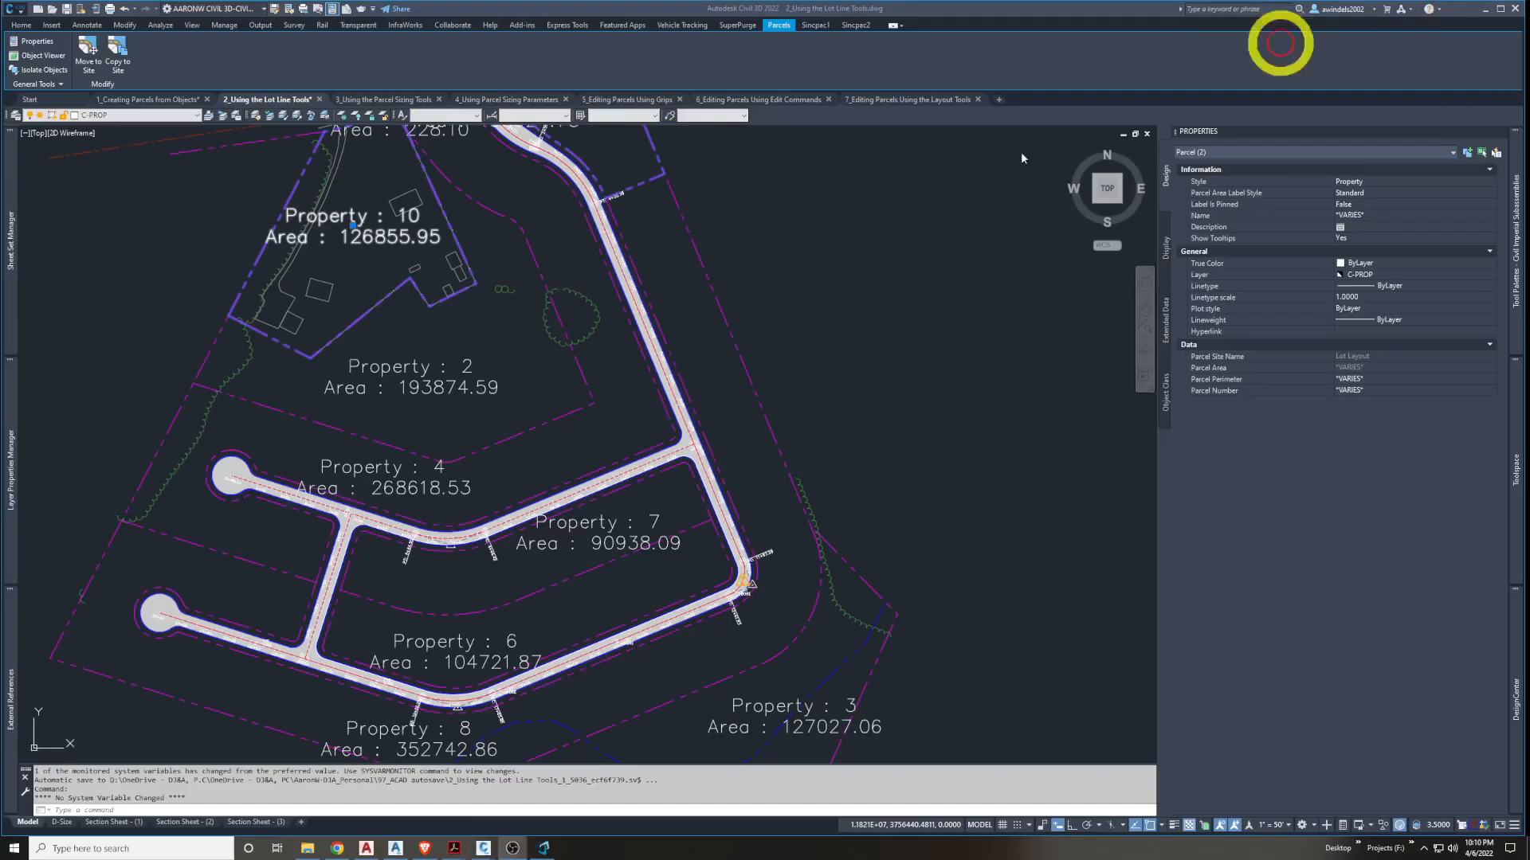
Switch to the drawing 3_Using the Parcel Sizing Tools and open the Parcel Creation Tools, moving the Parcel Layout Tools clear of the plan
click(396, 99)
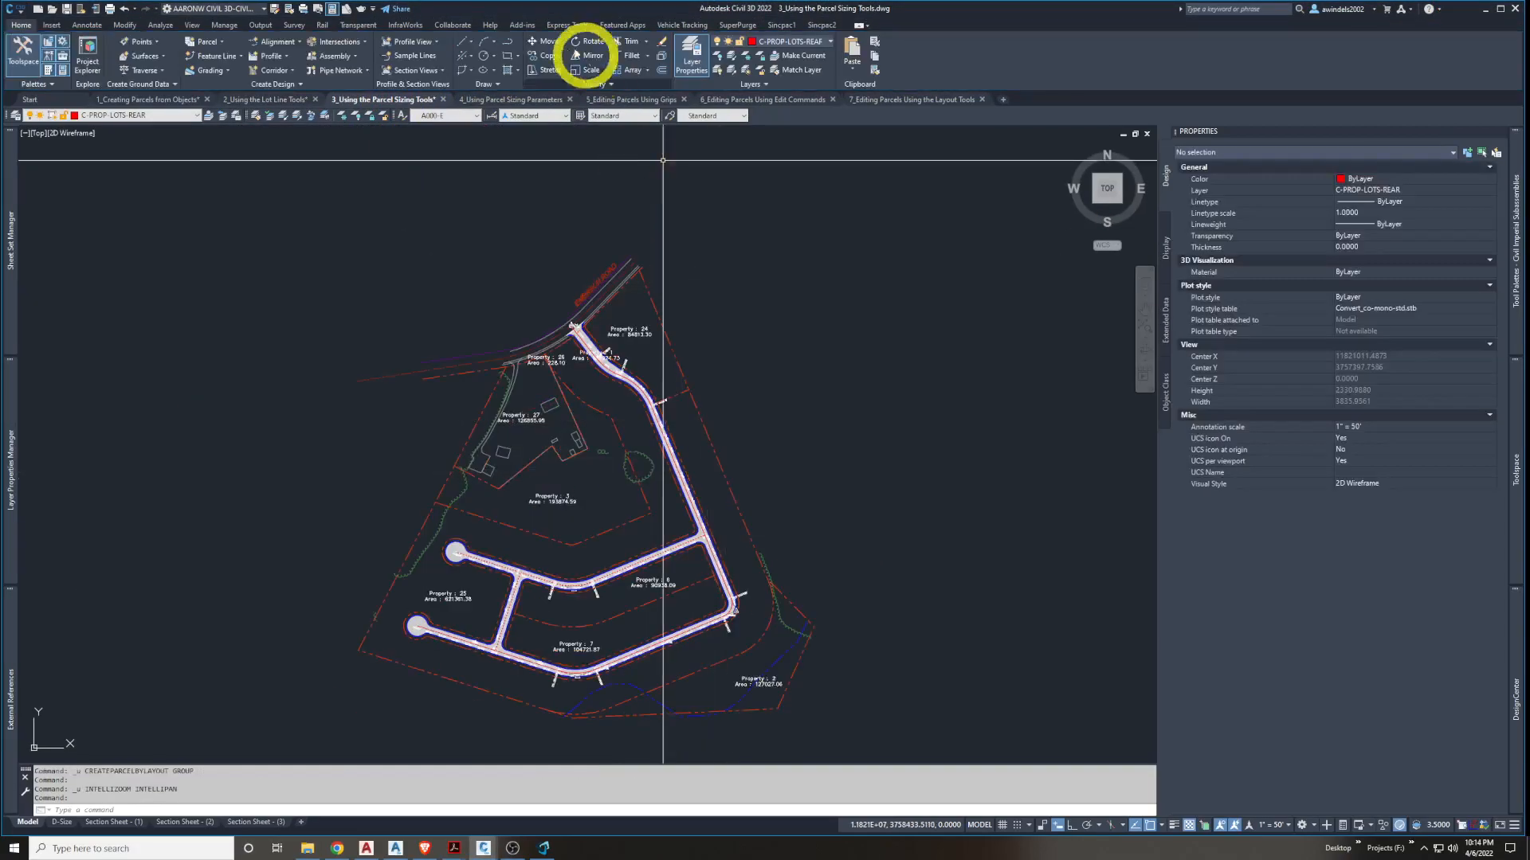
click(205, 41)
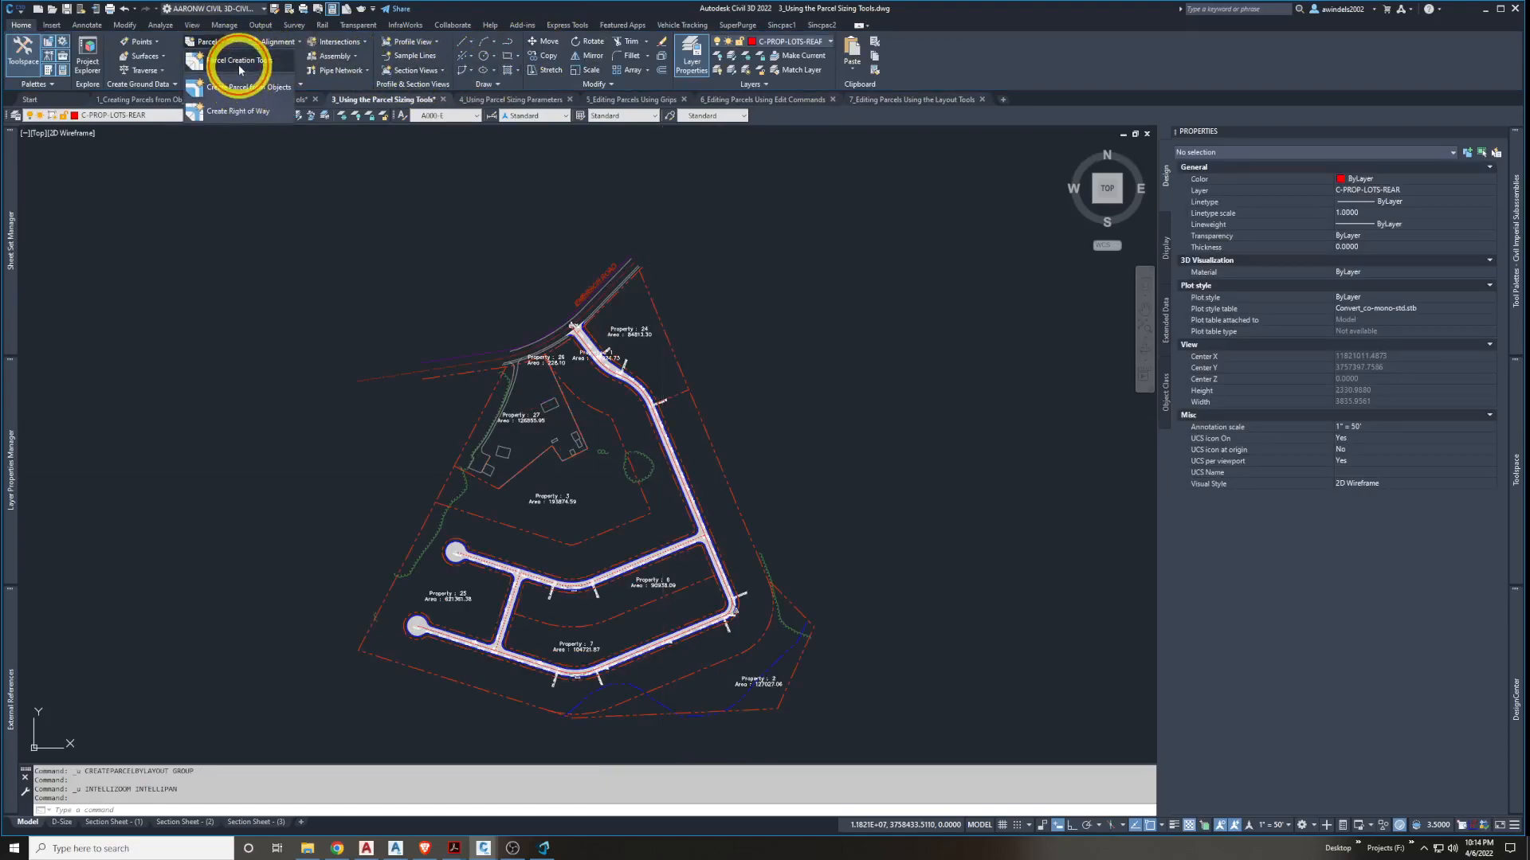
click(239, 64)
drag(757, 176, 835, 185)
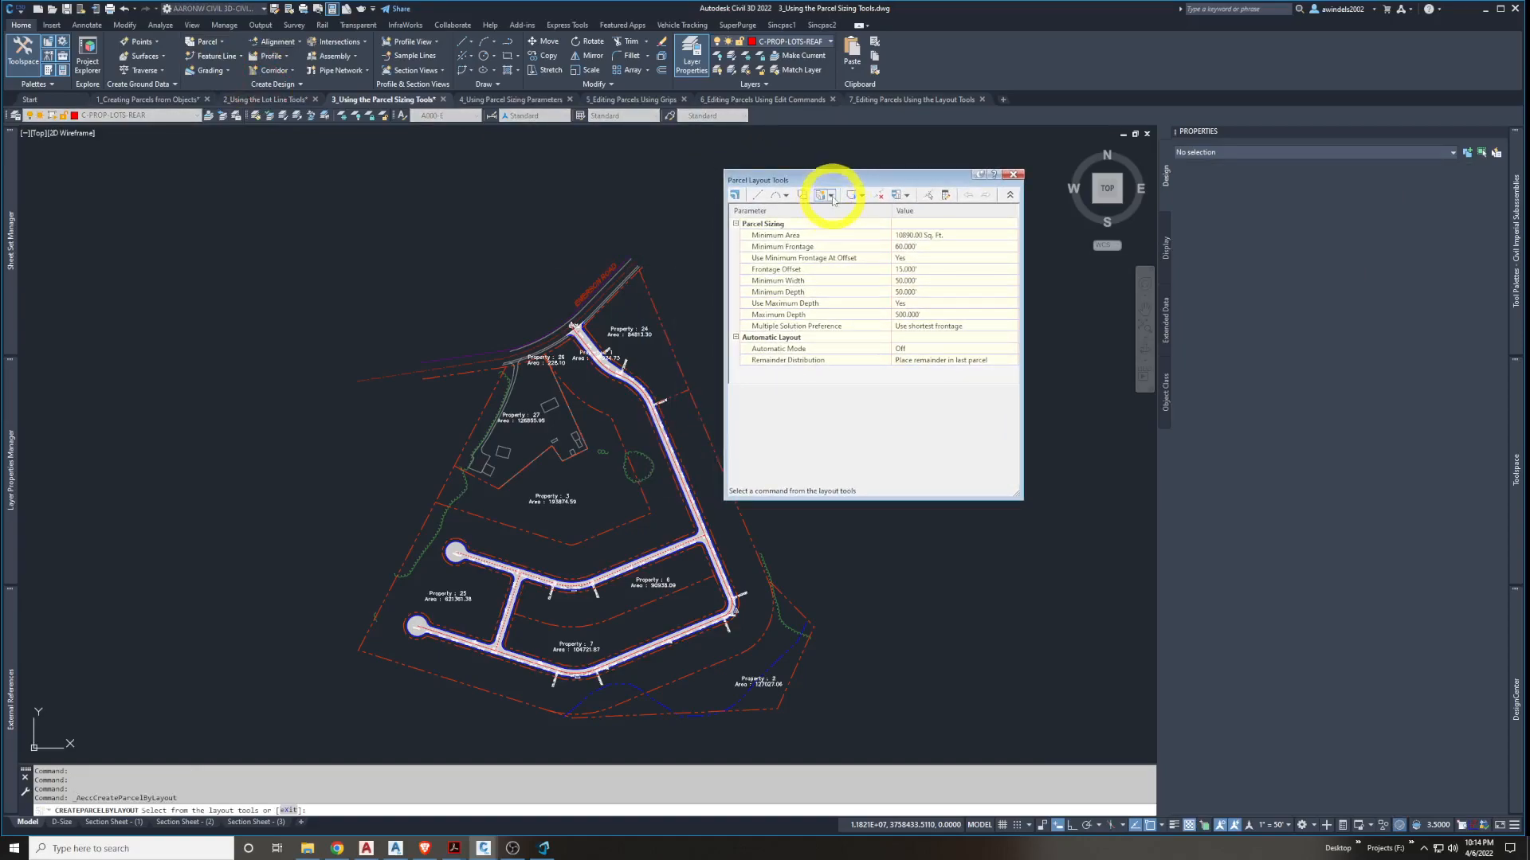
Start Slide Line – Create with the default Create Parcels – Layout settings and choose Property 25 as the parcel to subdivide
click(830, 195)
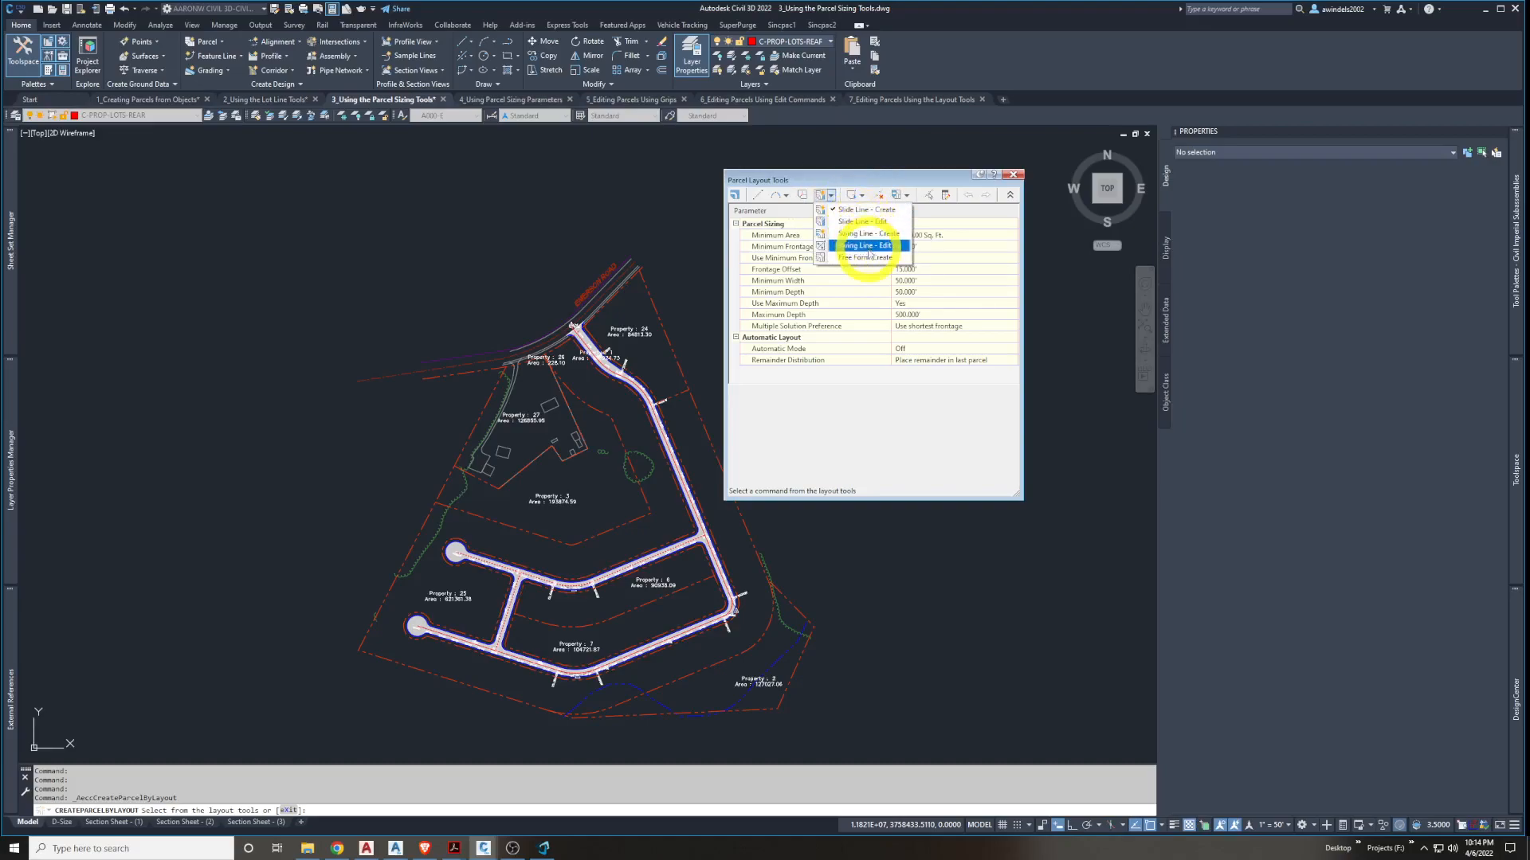
click(862, 209)
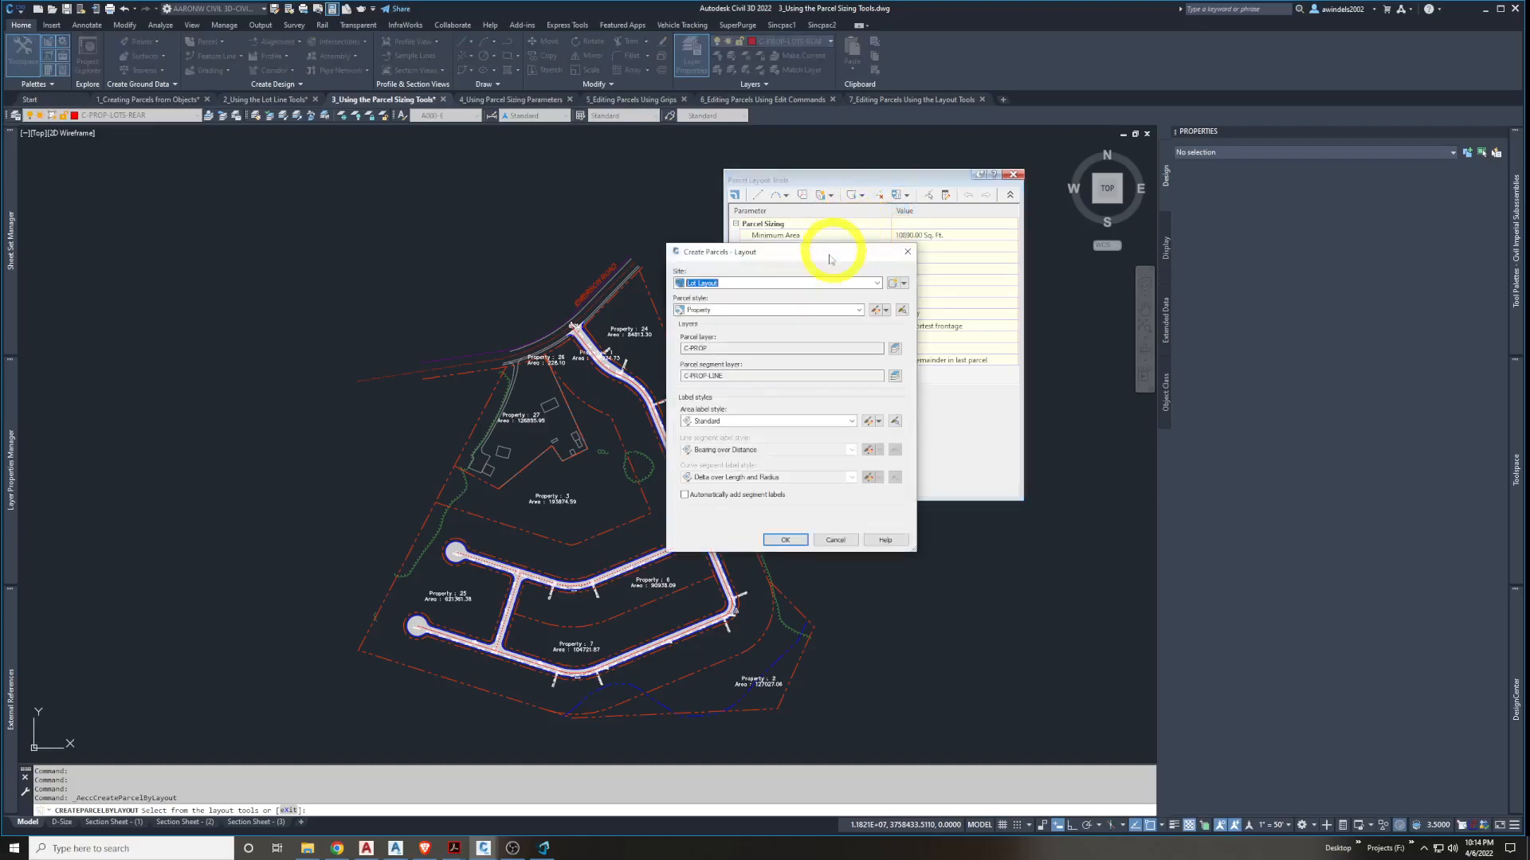
click(786, 536)
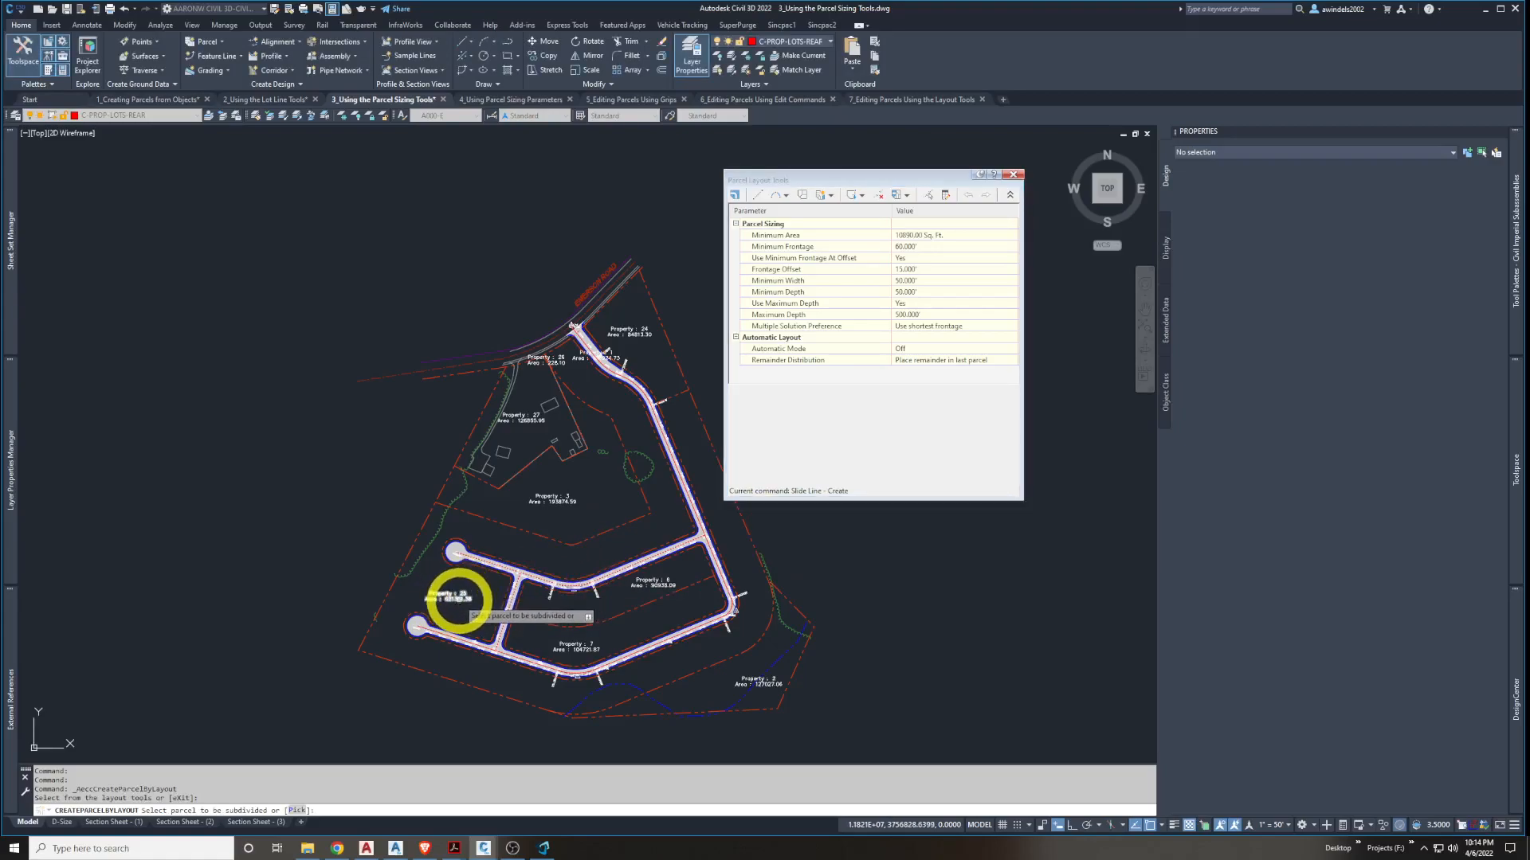
click(459, 599)
Define the frontage along the east side of the north-south road, from the existing lot line near its northern curve to the start of the southeast bend
middle_drag(458, 599, 341, 546)
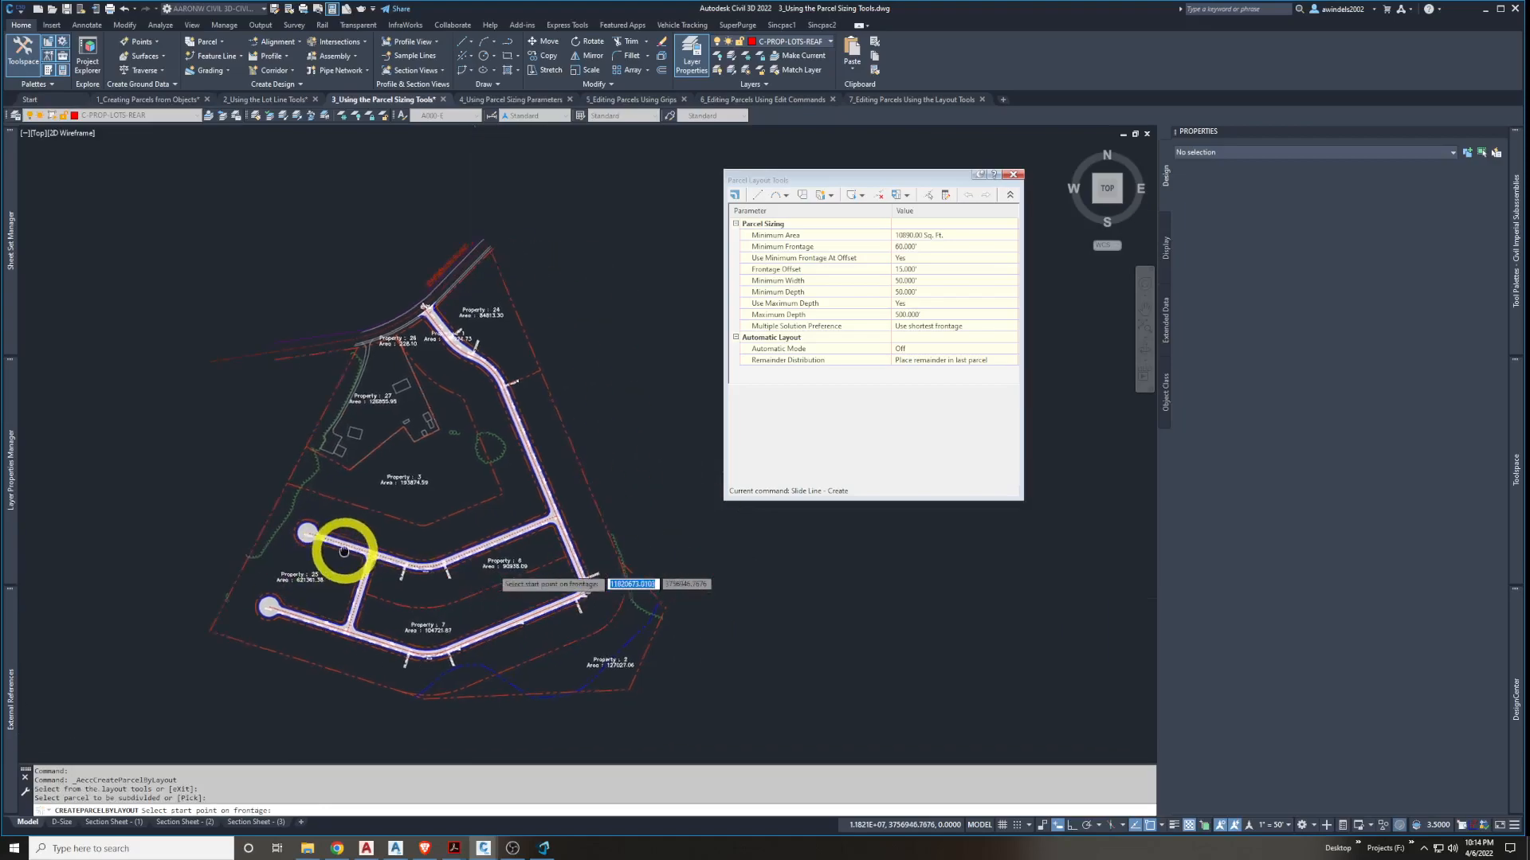
mouse_move(529, 401)
middle_down()
mouse_move(461, 346)
mouse_move(447, 363)
middle_up()
scroll(458, 346, up, 2)
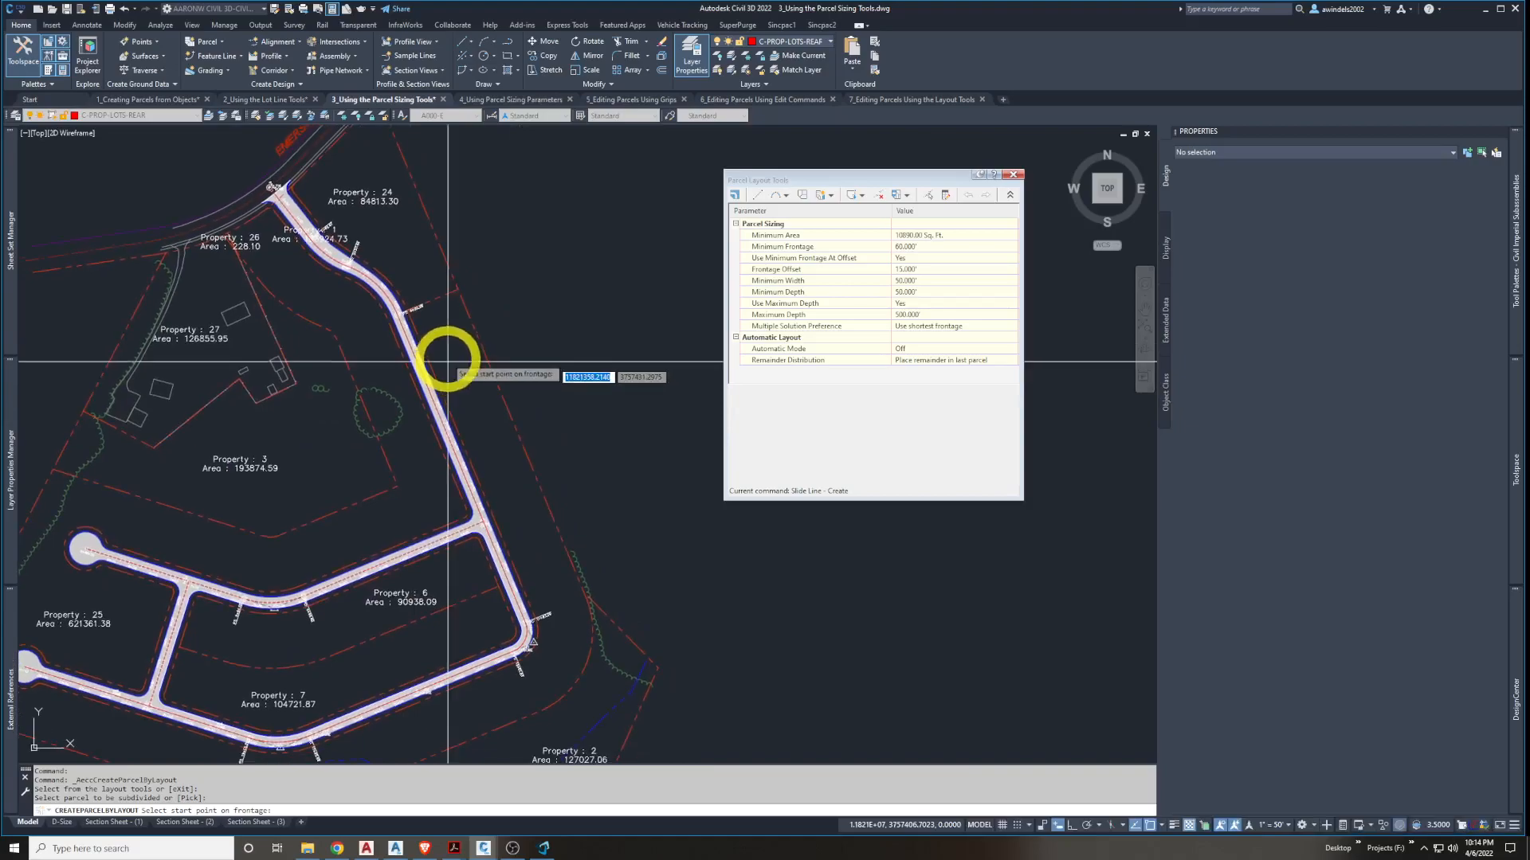
click(407, 309)
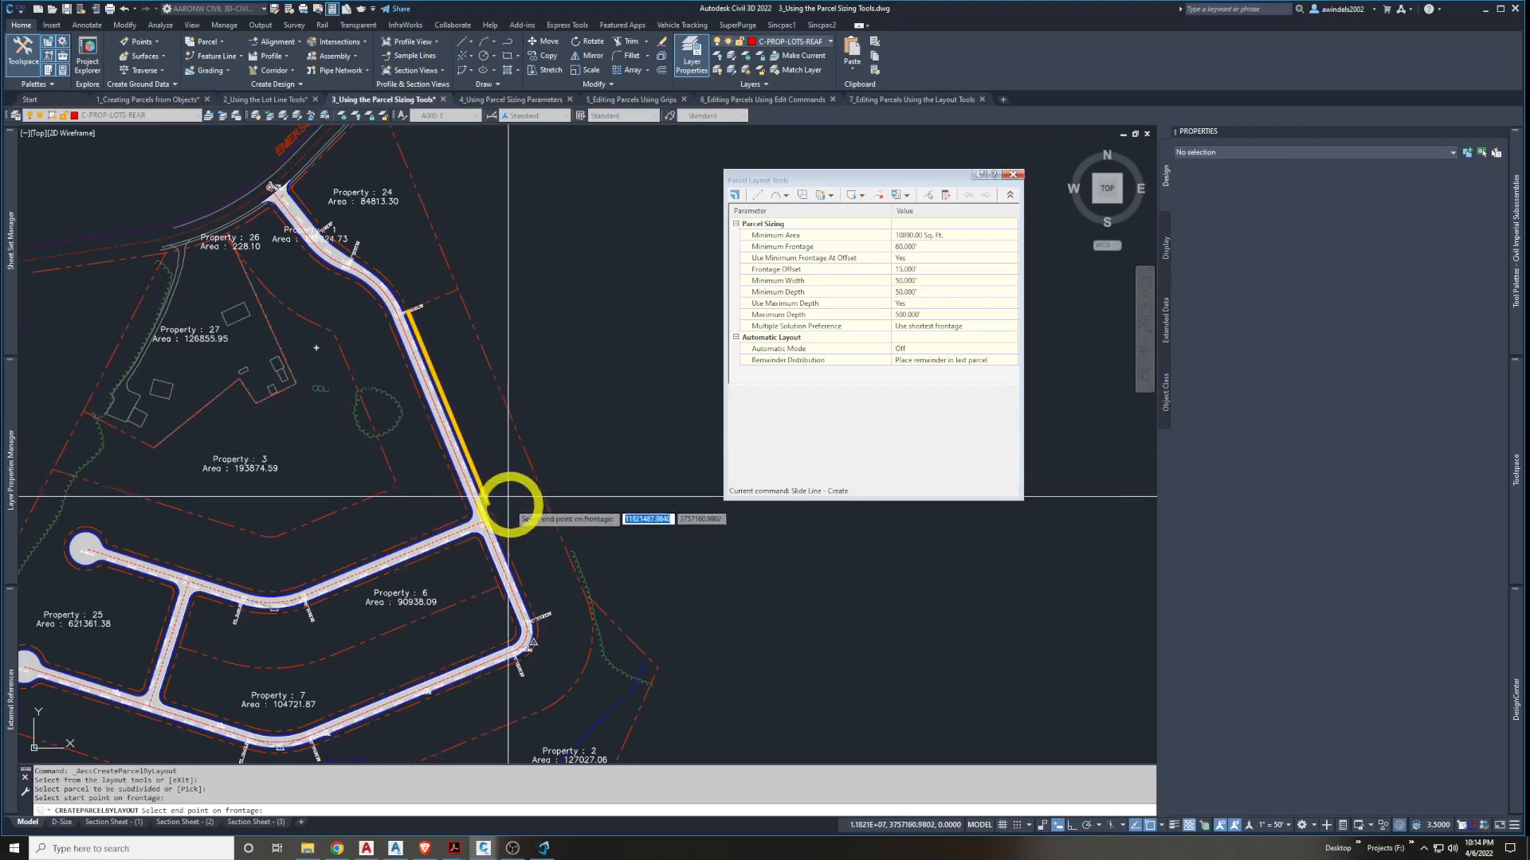
middle_drag(505, 502, 488, 447)
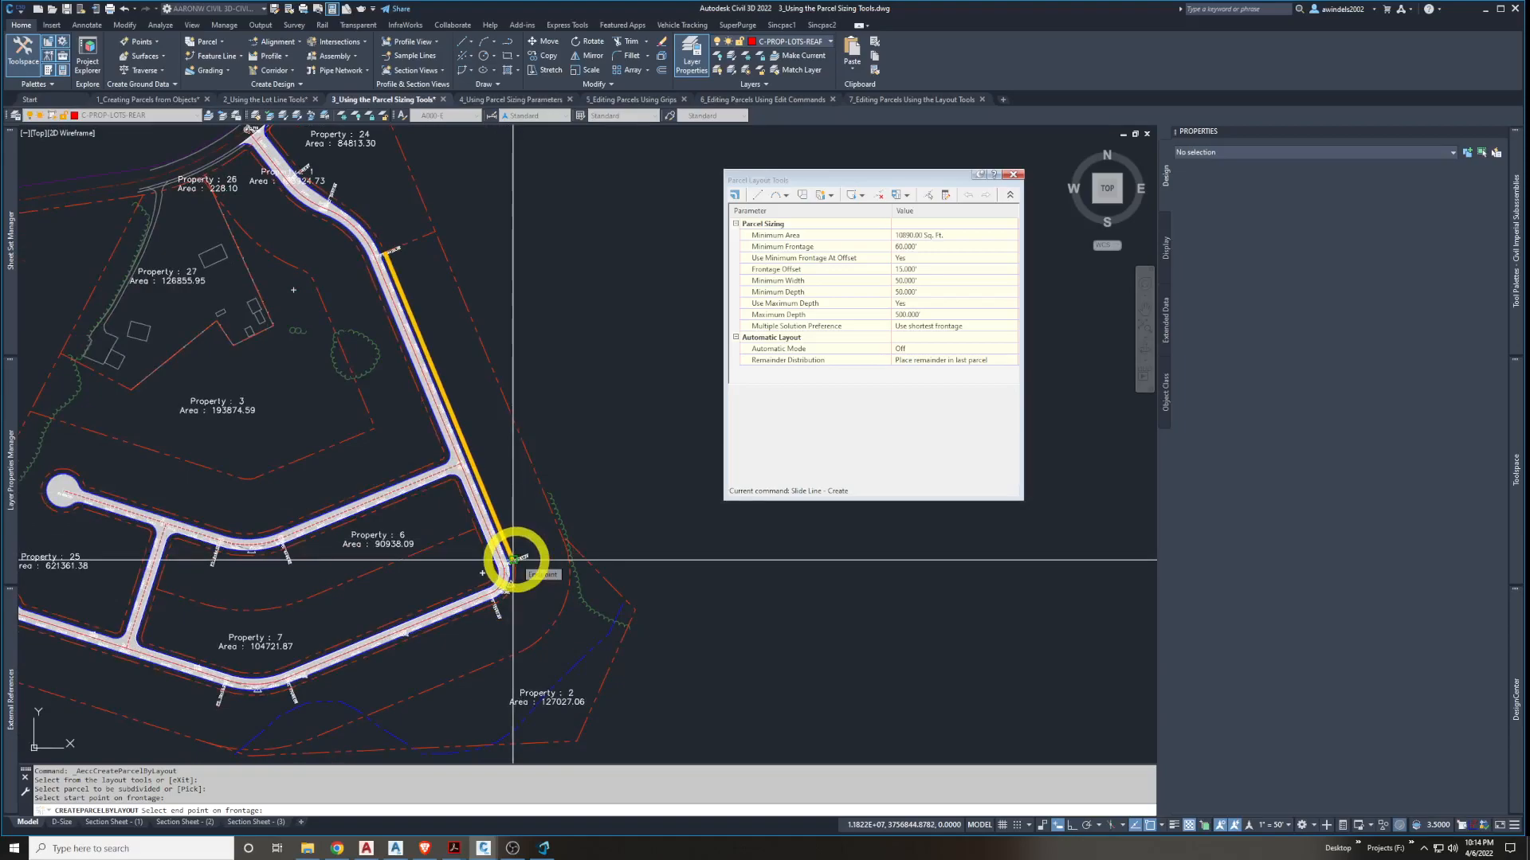
scroll(513, 560, up, 4)
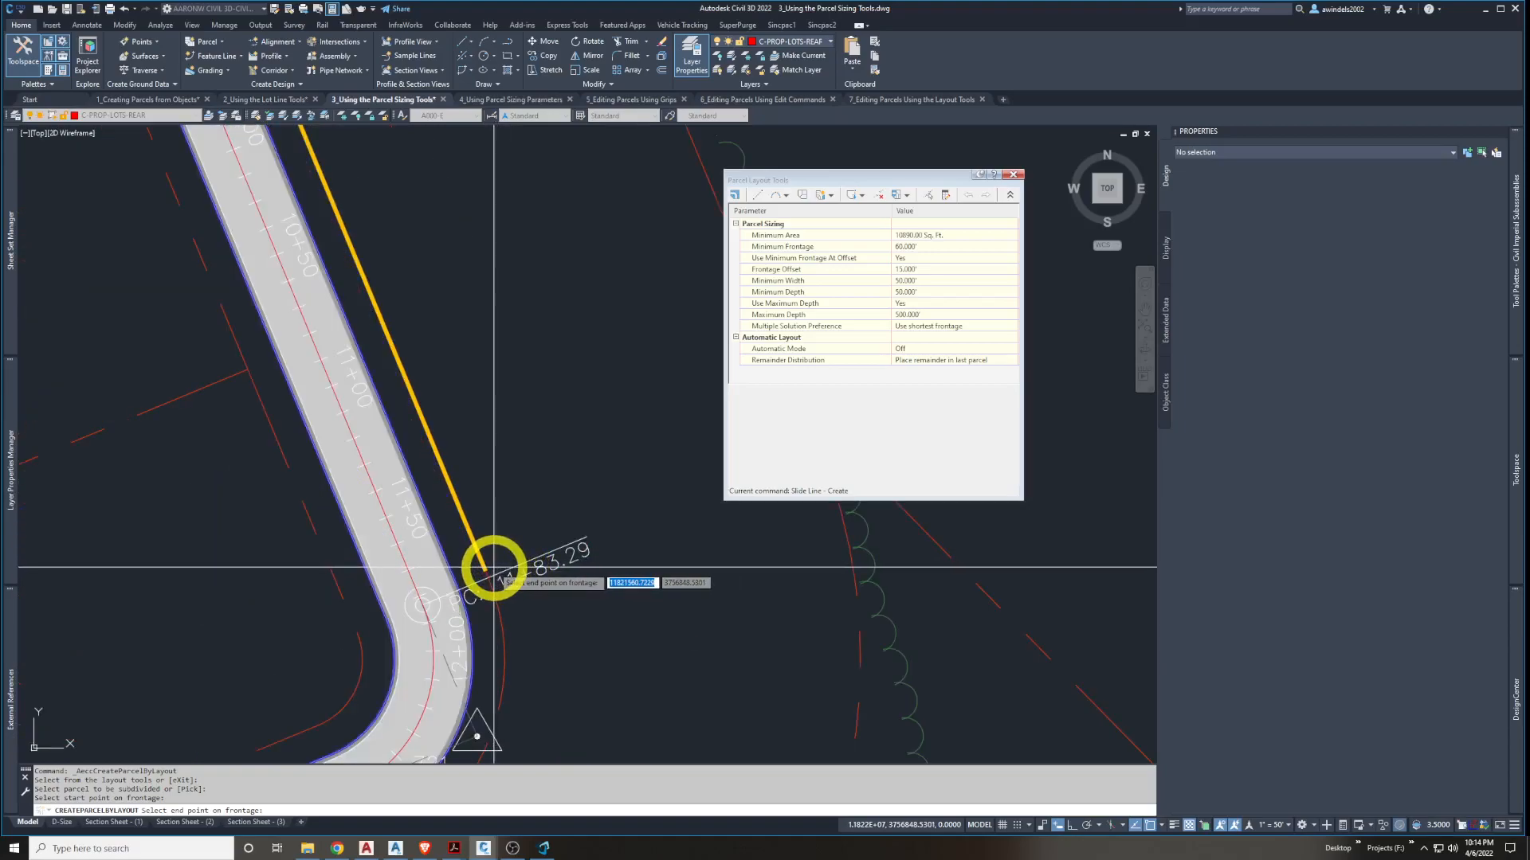
scroll(495, 569, down, 5)
click(490, 571)
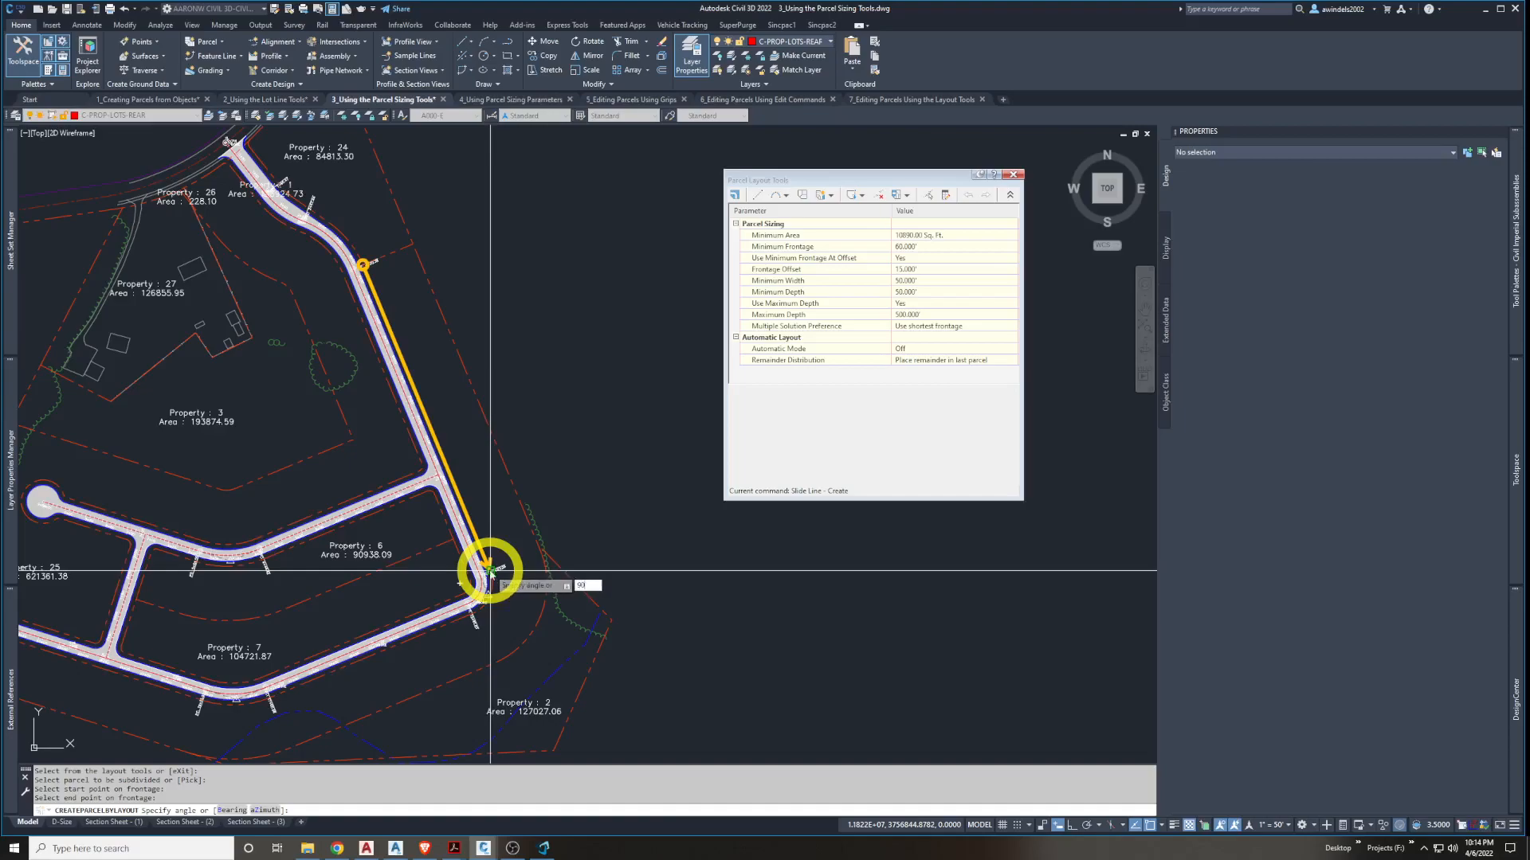
Set the lot line angle to 90 degrees from the frontage and accept the first two proposed lots
key(Return)
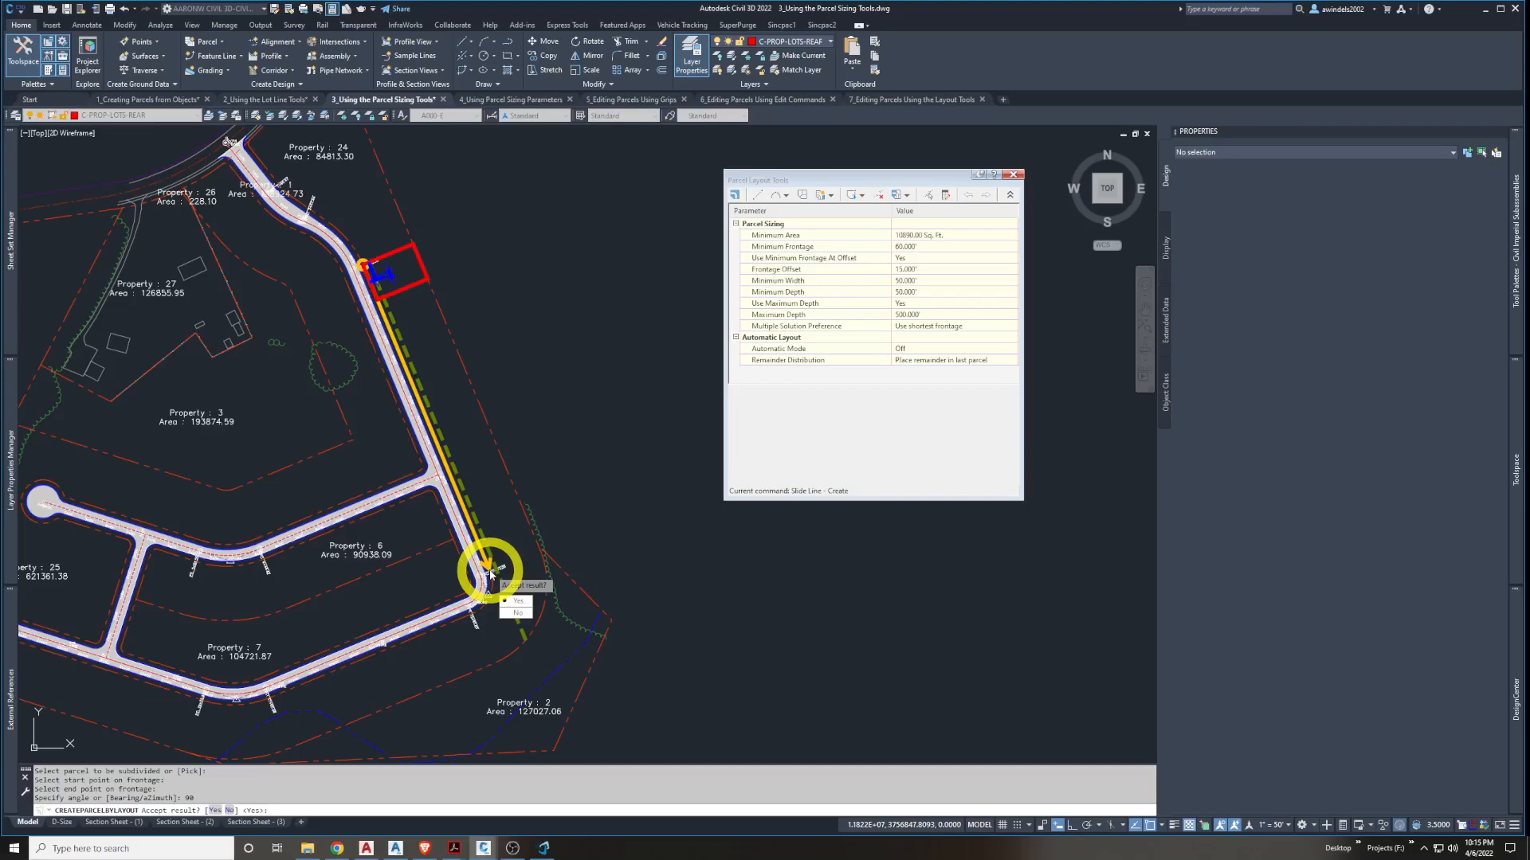
key(Return)
key(Return)
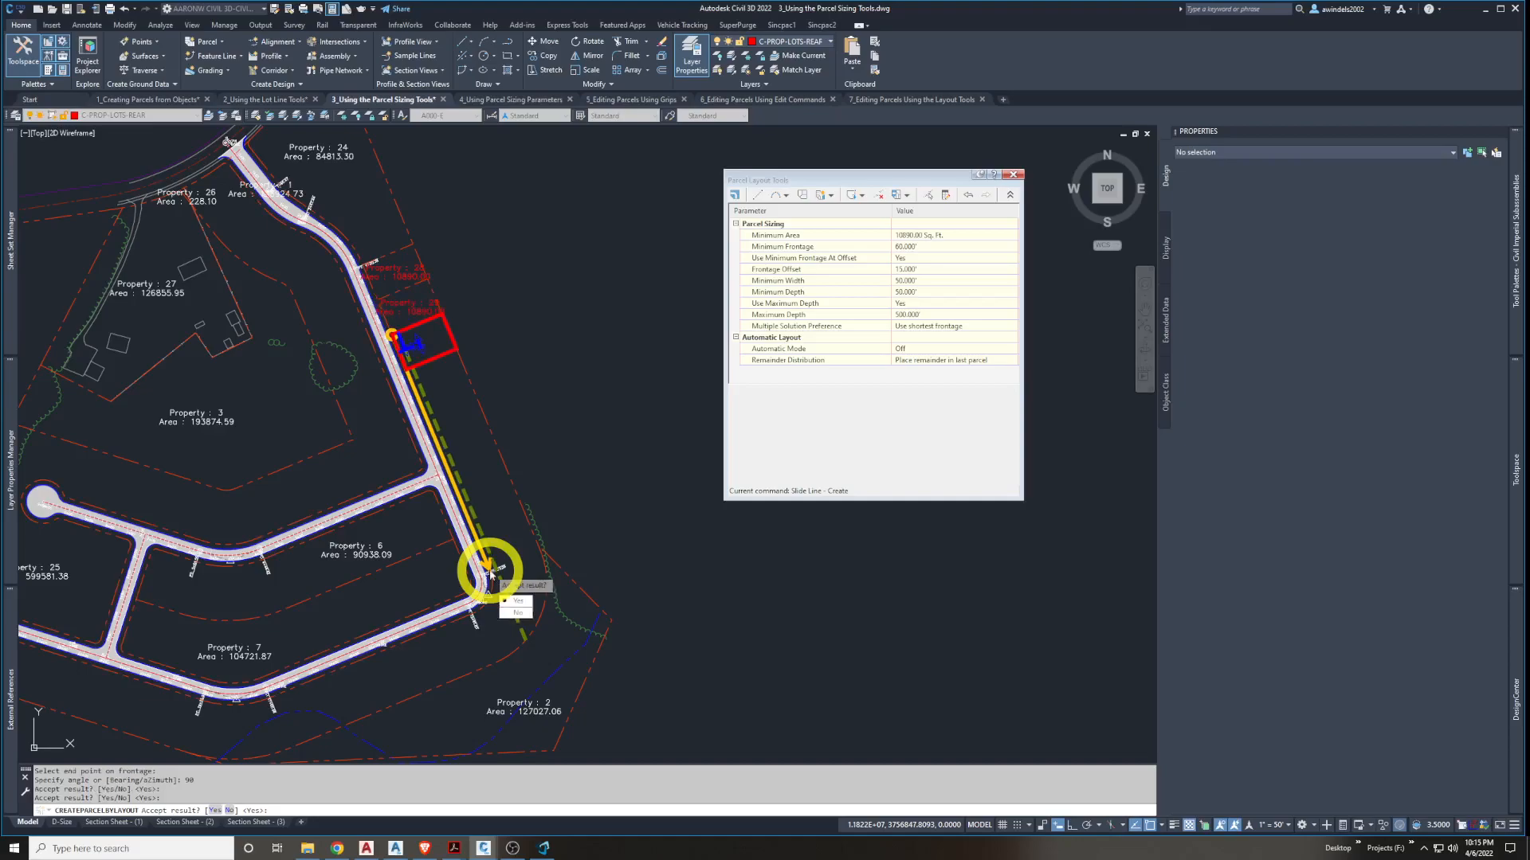
Accept the remaining proposed 10890 sq ft slide line lots along the road's east side and exit the parcel layout command
key(Return)
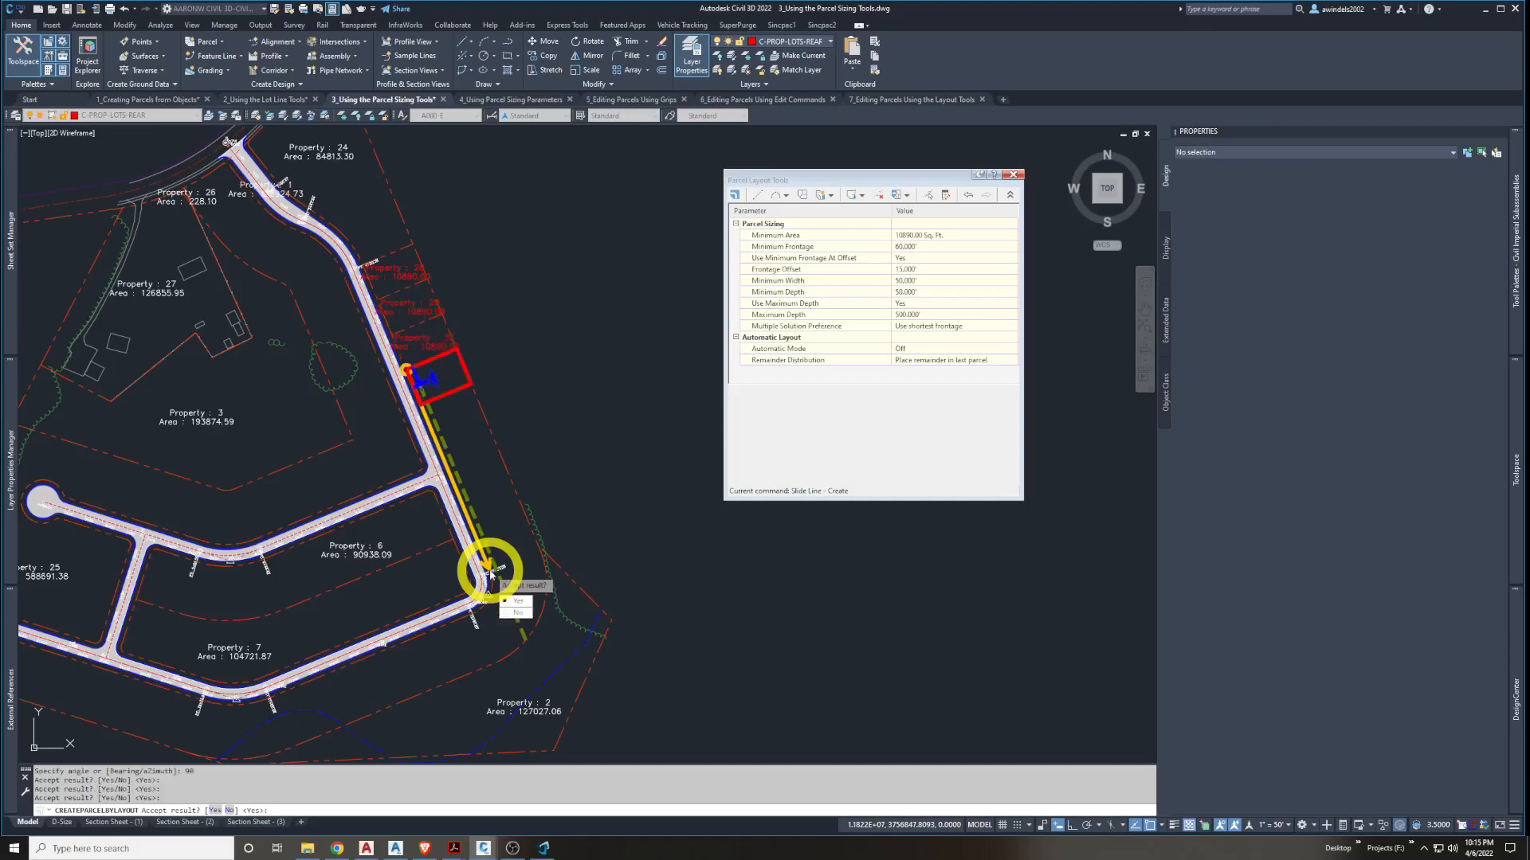
key(Return)
key(Return)
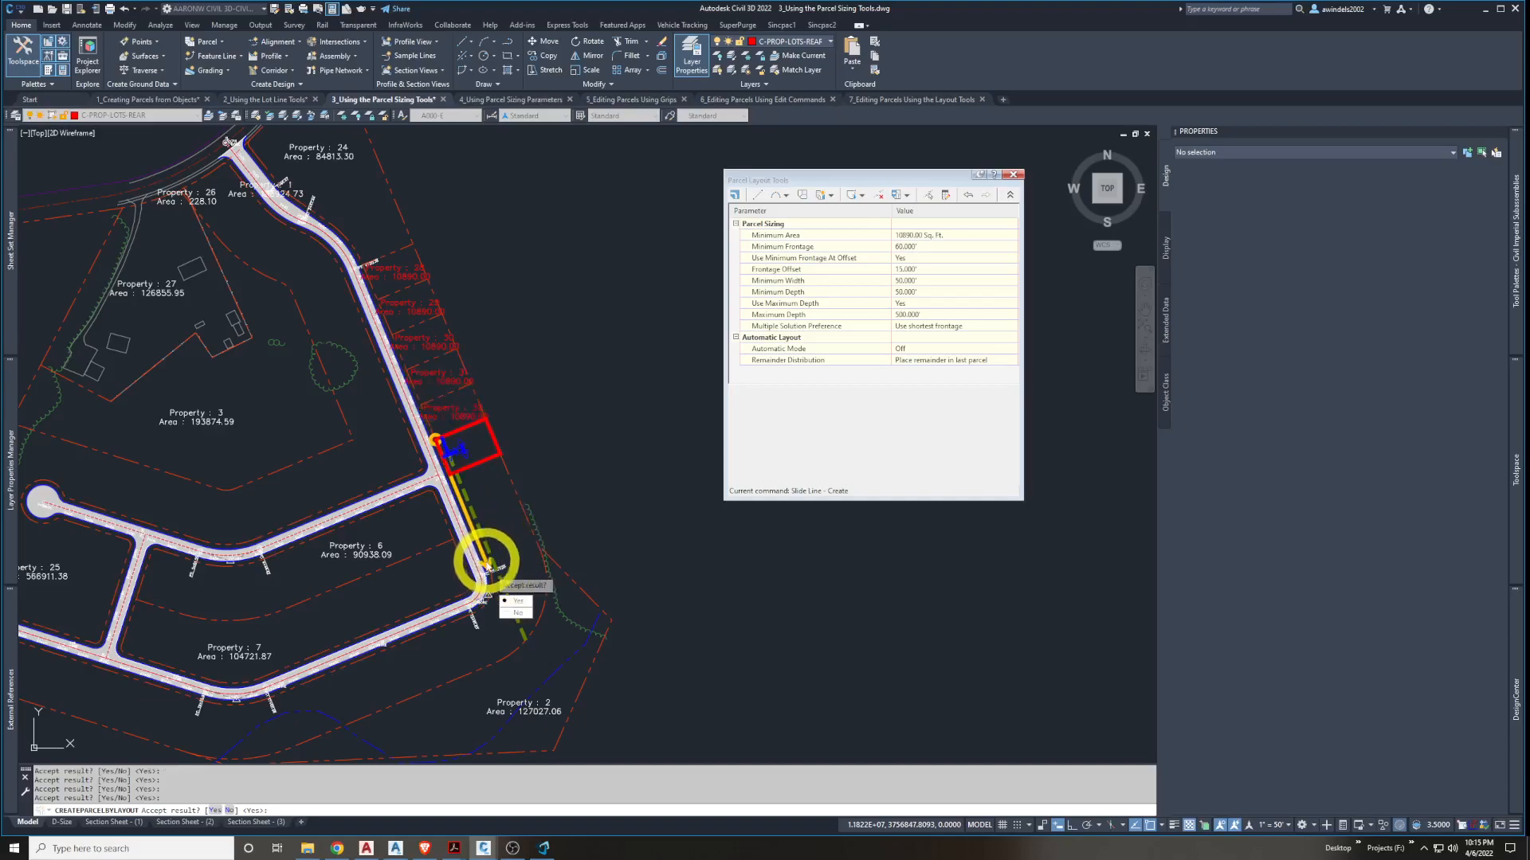
key(Return)
key(Return)
key(Return)
key(Return)
key(Return)
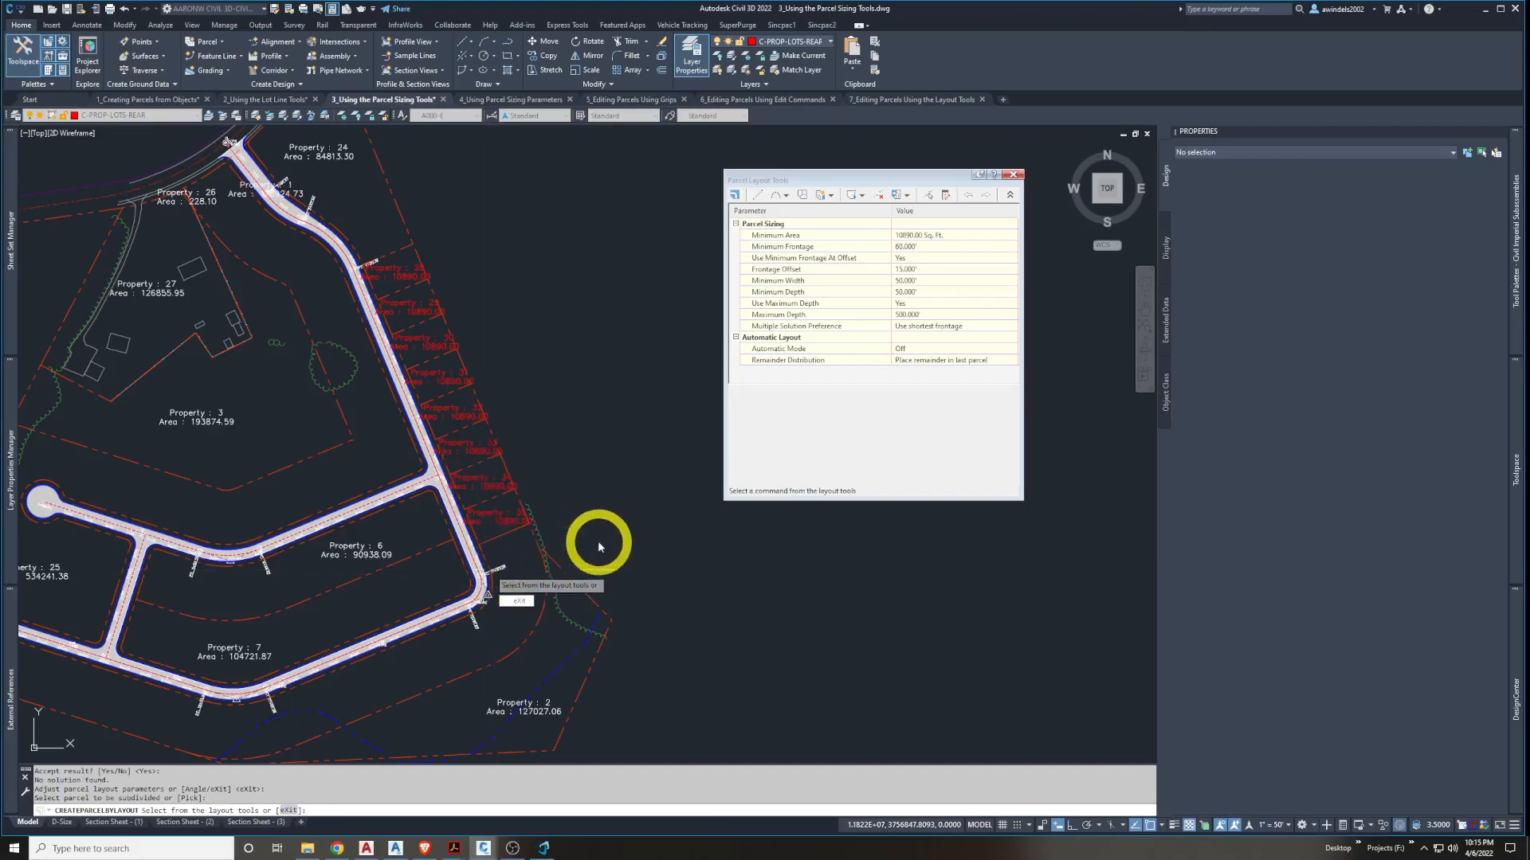
key(Return)
middle_drag(576, 531, 674, 518)
click(623, 518)
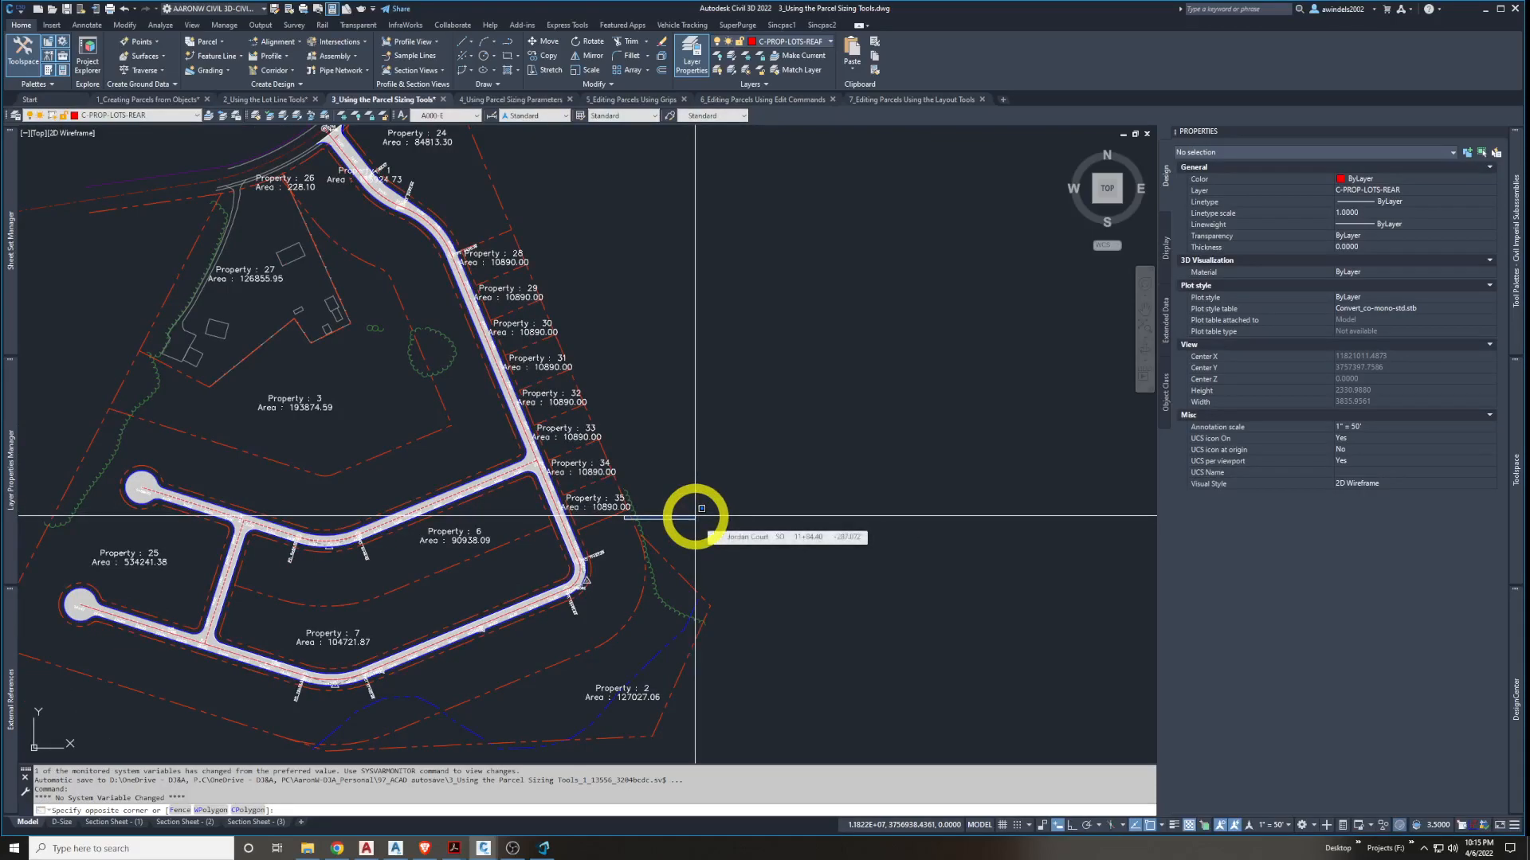
key(Escape)
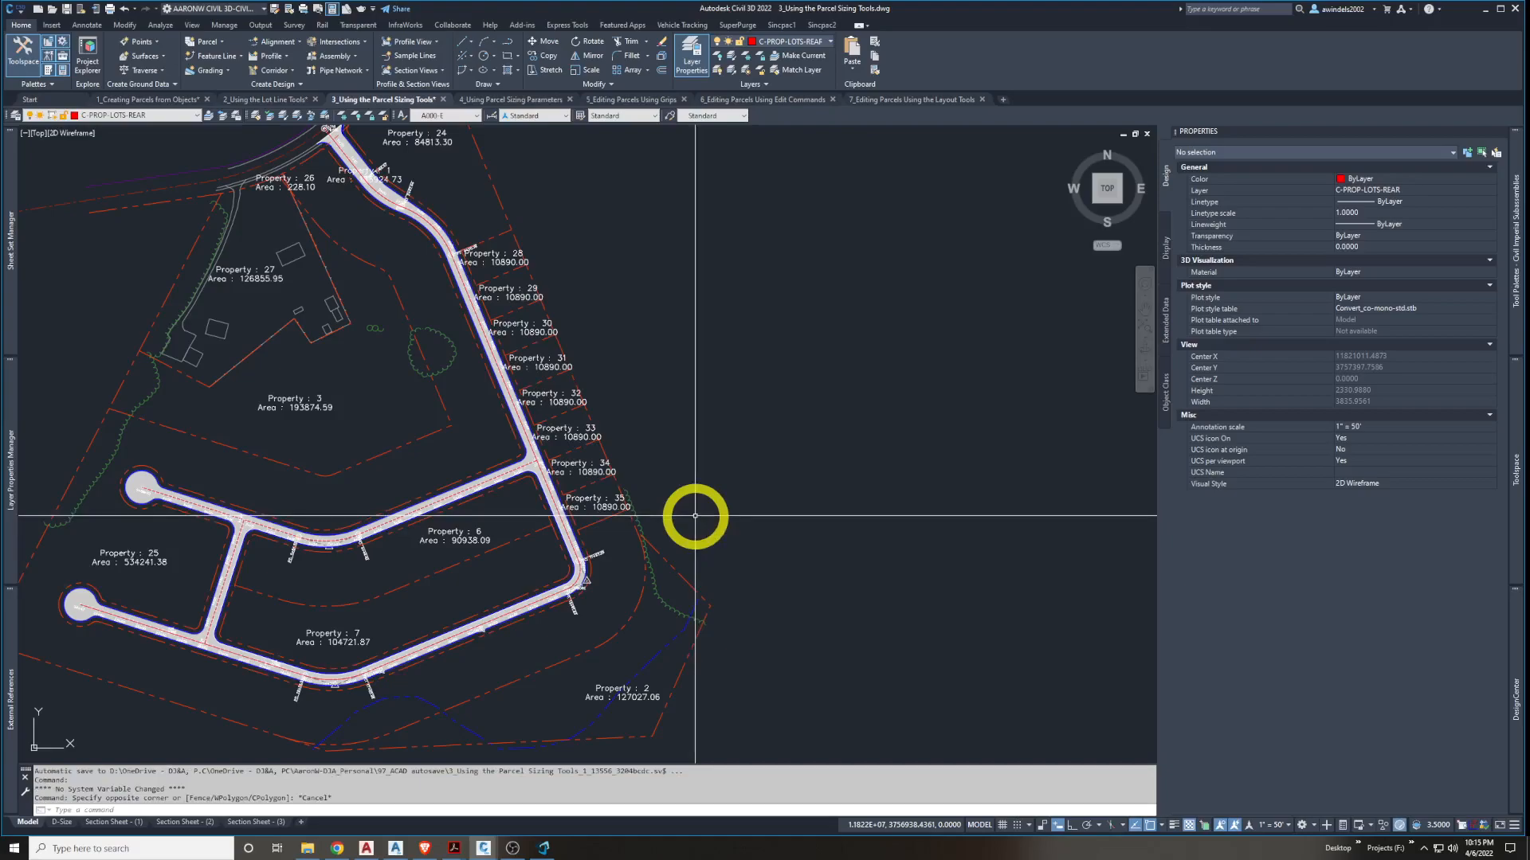
Start Swing Line - Create with the Lot Layout site and Property style, choosing Property 2 as the parcel to subdivide
click(223, 42)
click(233, 65)
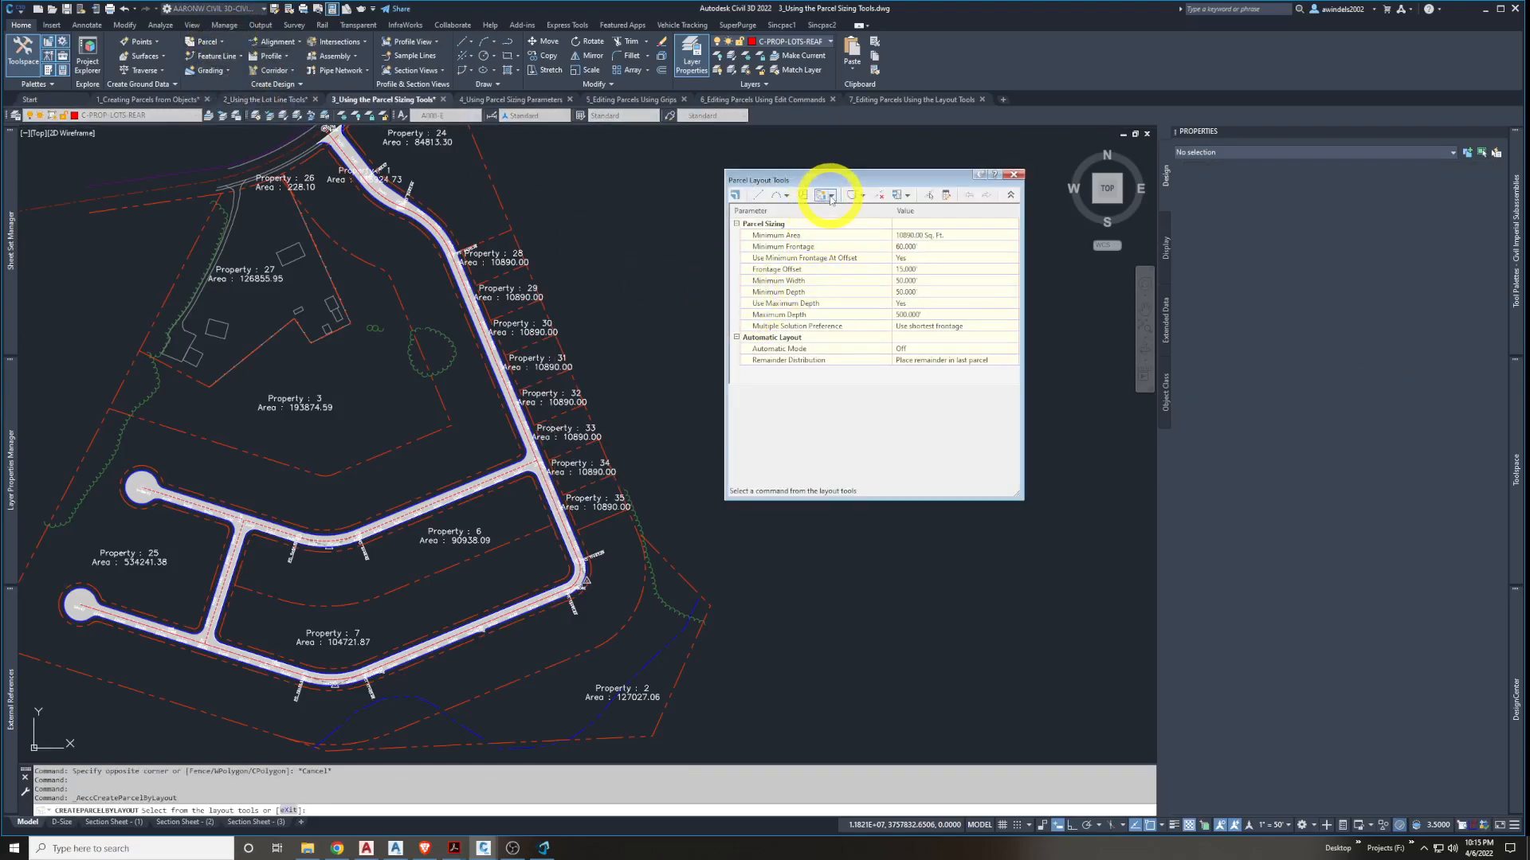
click(830, 196)
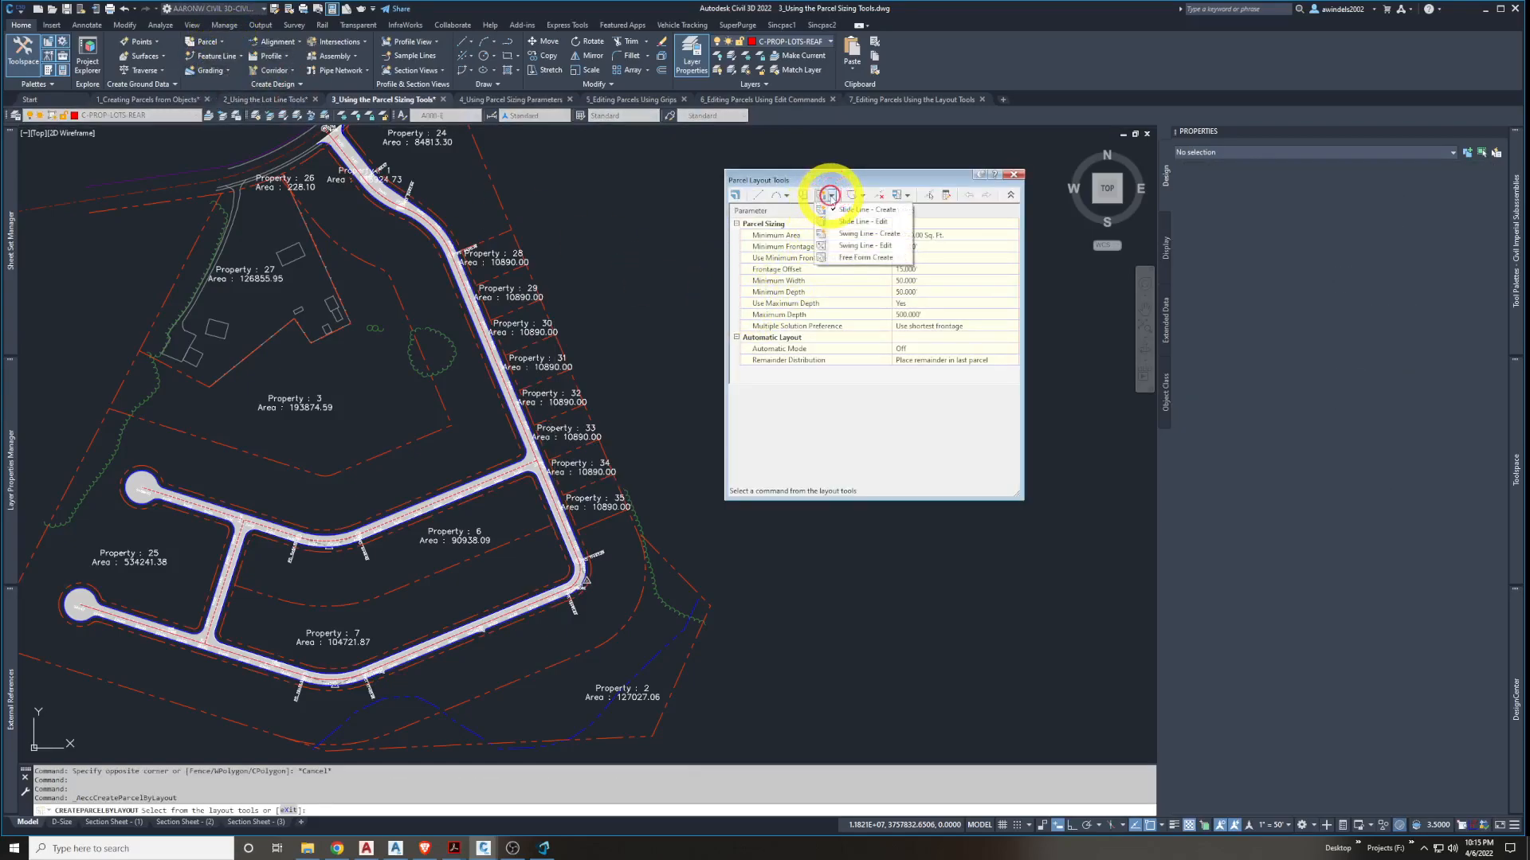
click(865, 236)
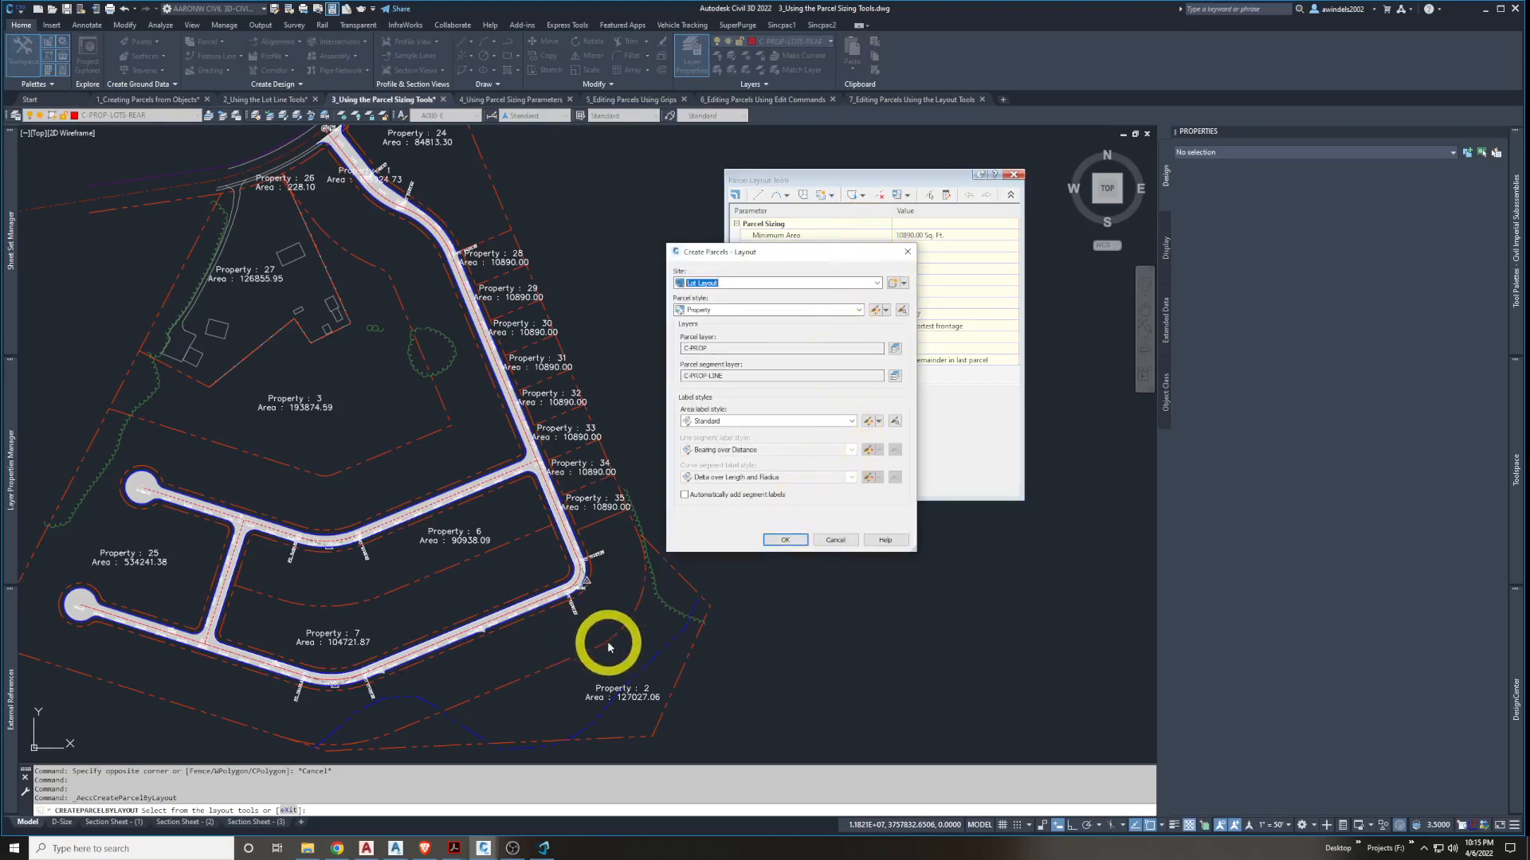
click(785, 541)
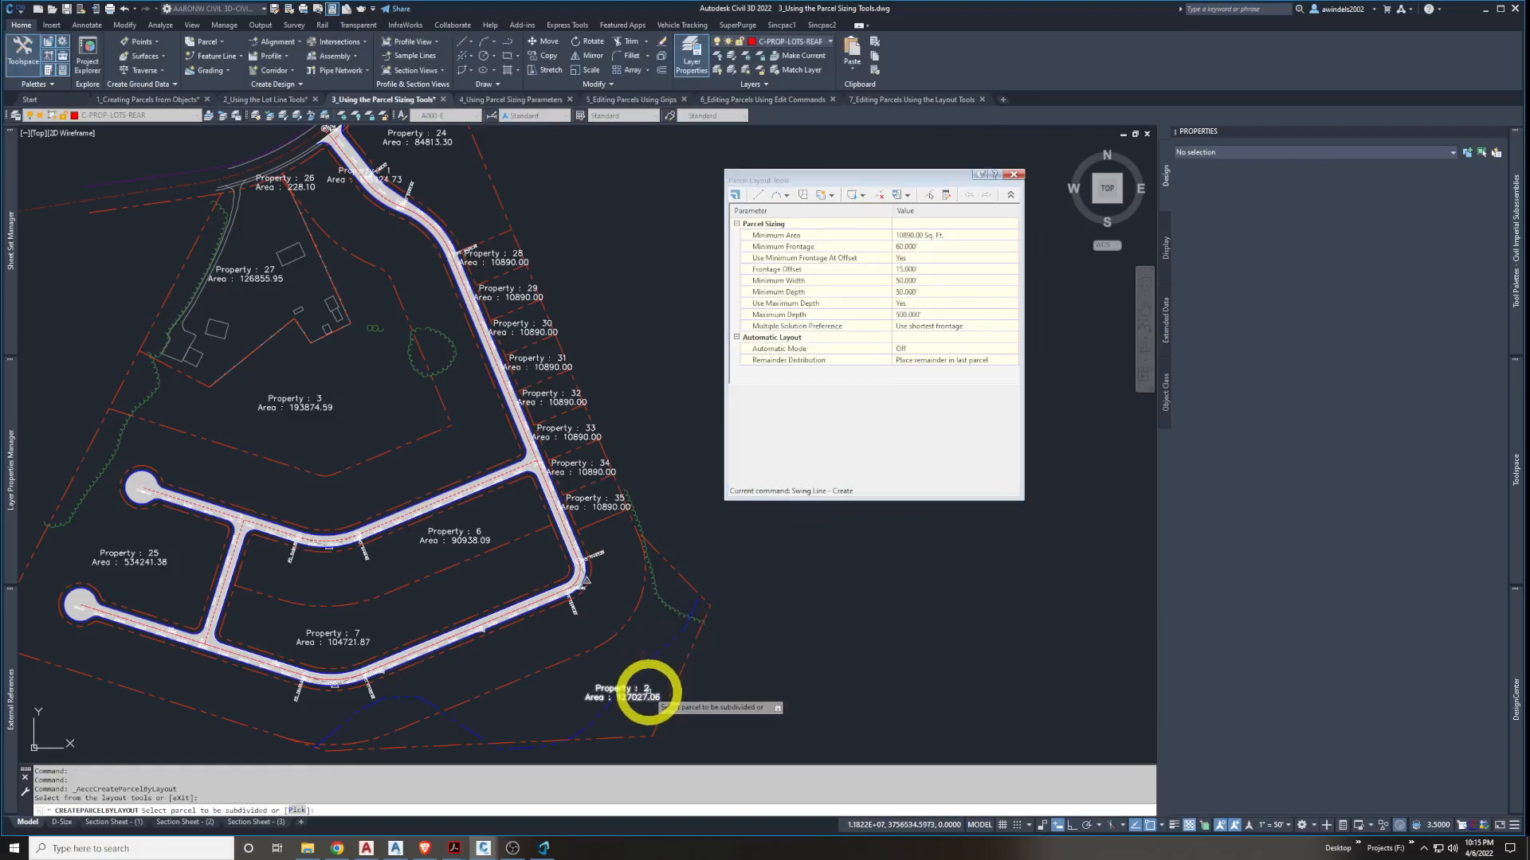
click(649, 691)
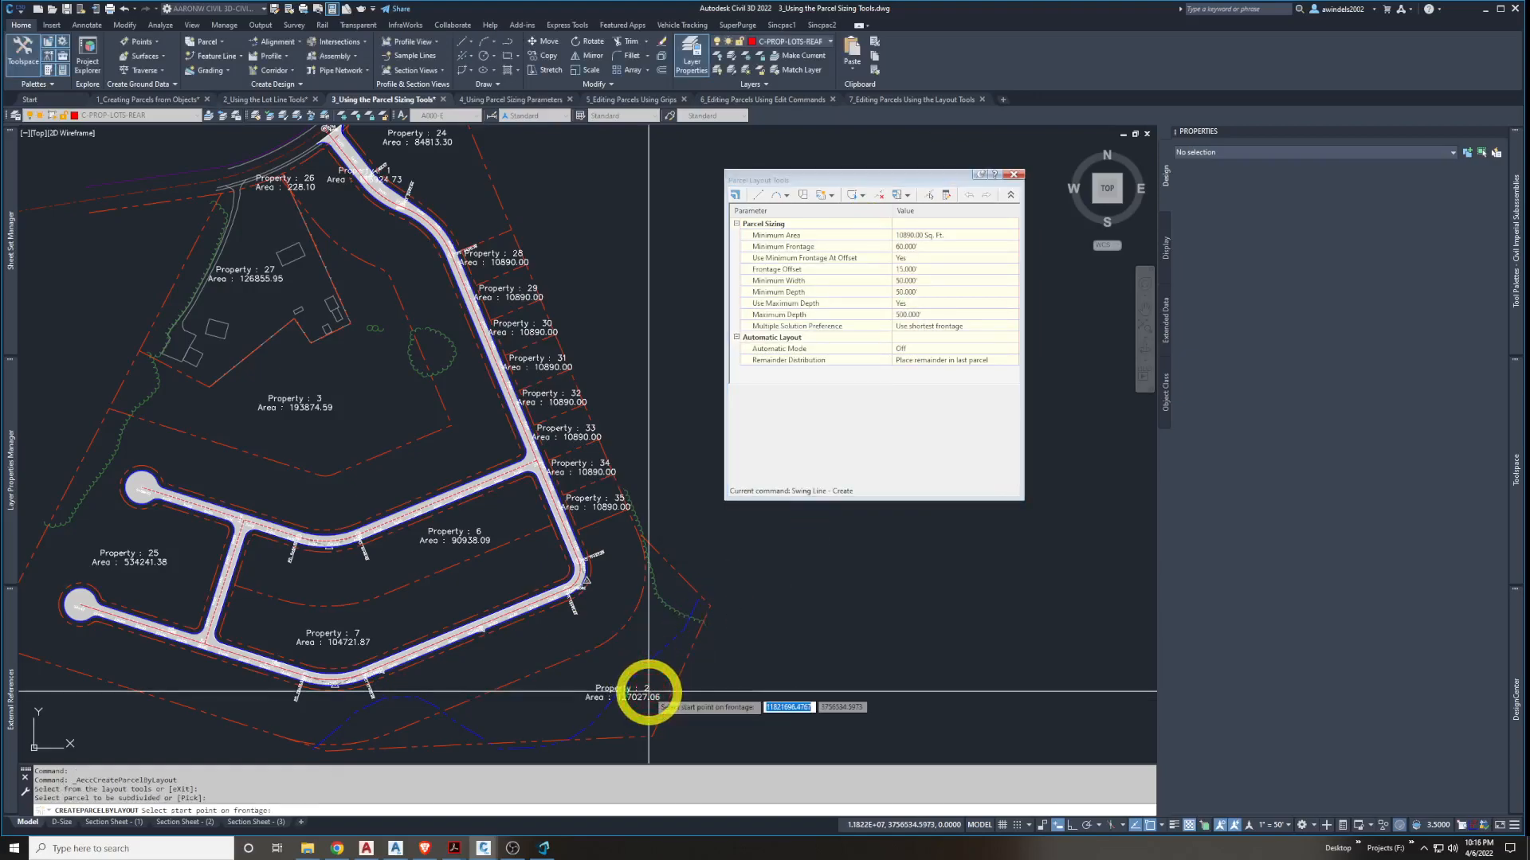
Define the frontage along Property 2's curved inner boundary from below lot 35 to its western end, with the swing point at the southeast corner
scroll(634, 506, down, 2)
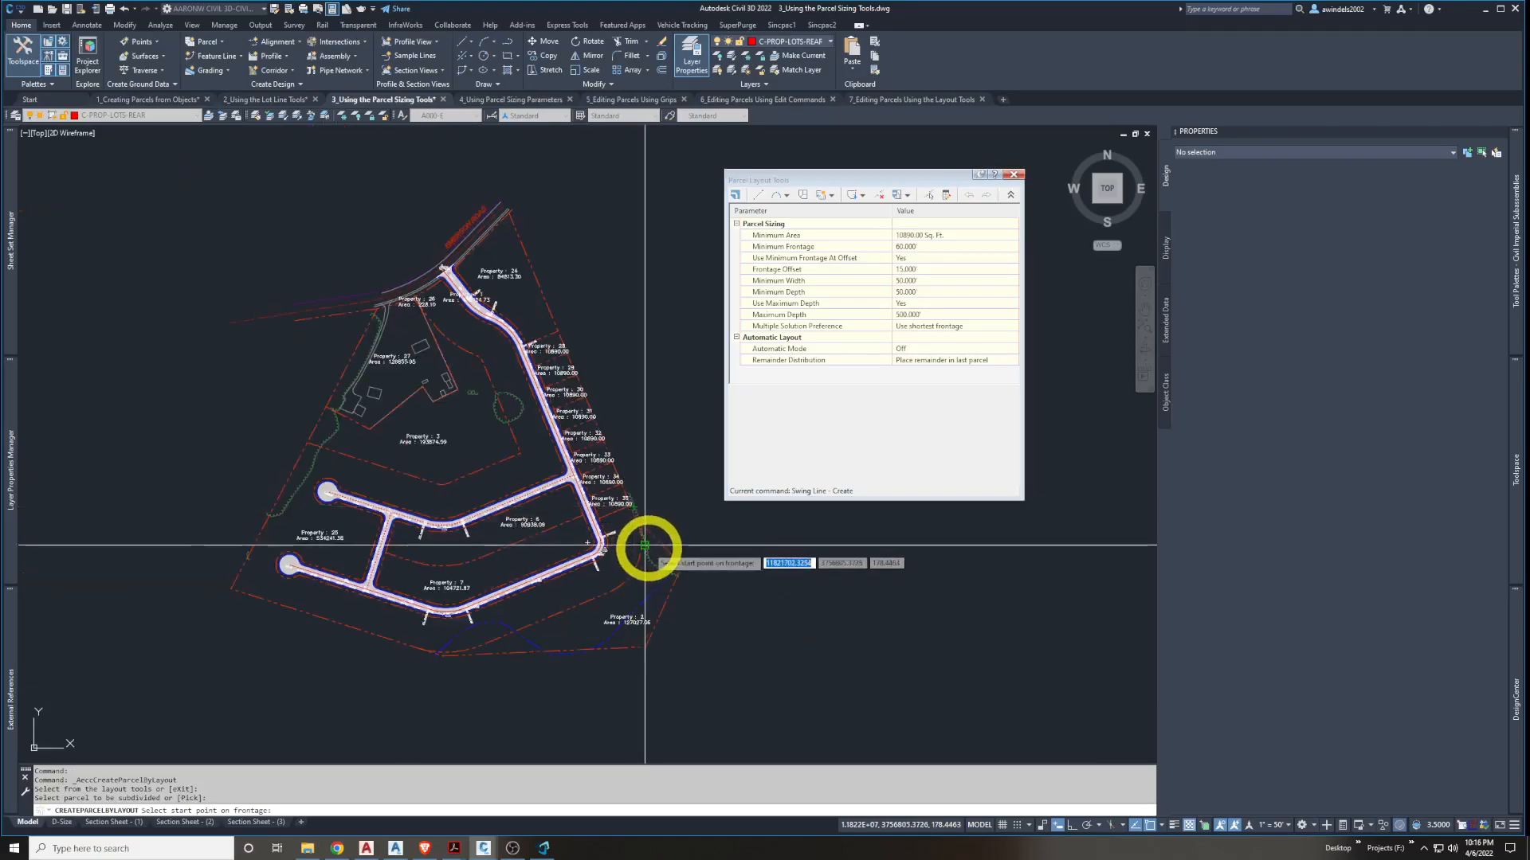
scroll(648, 547, up, 2)
scroll(636, 570, up, 2)
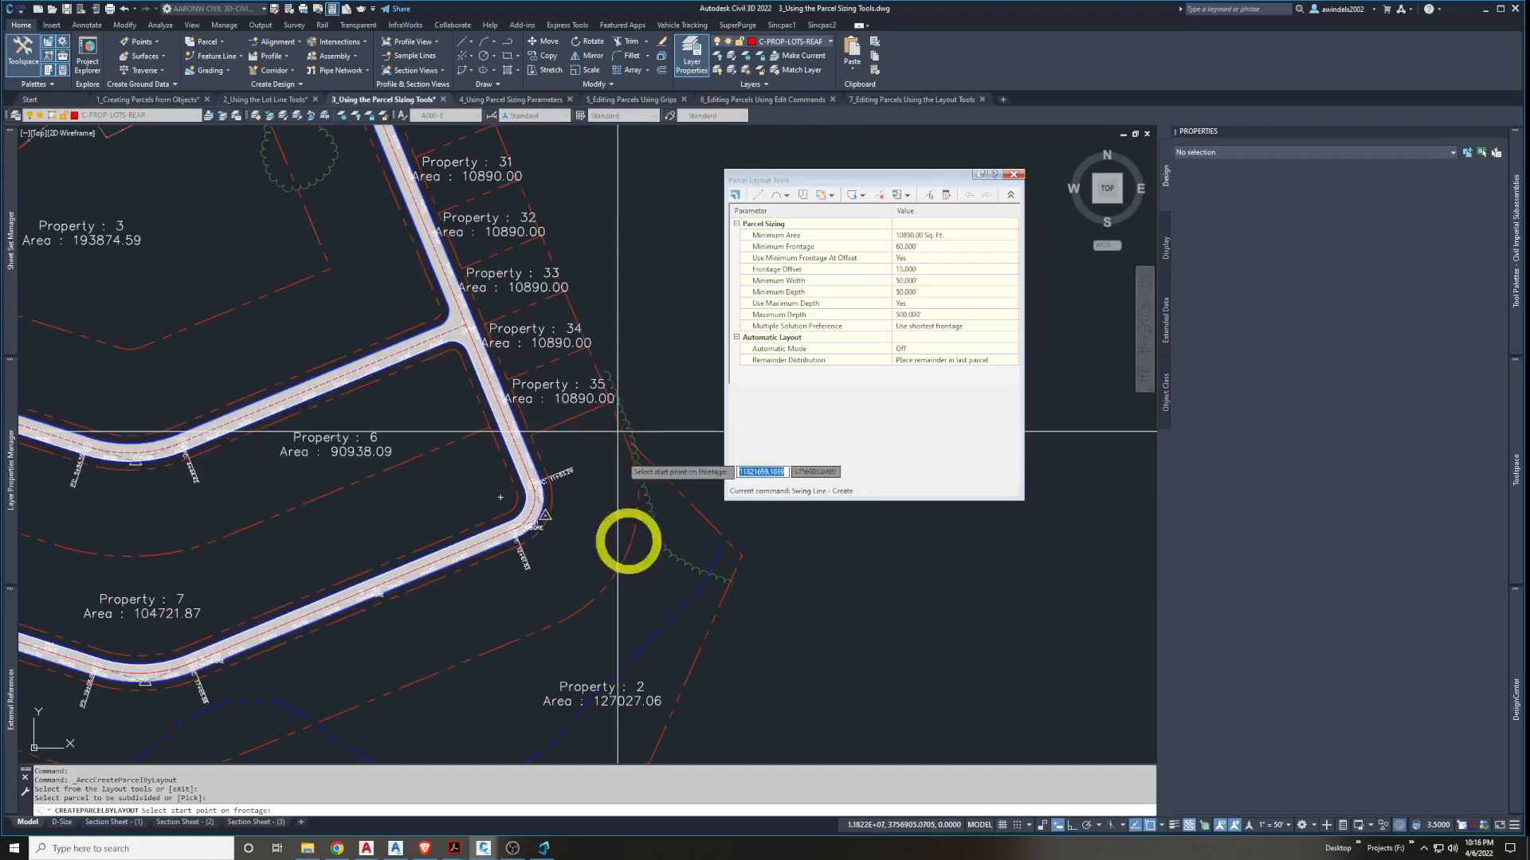
scroll(610, 410, up, 2)
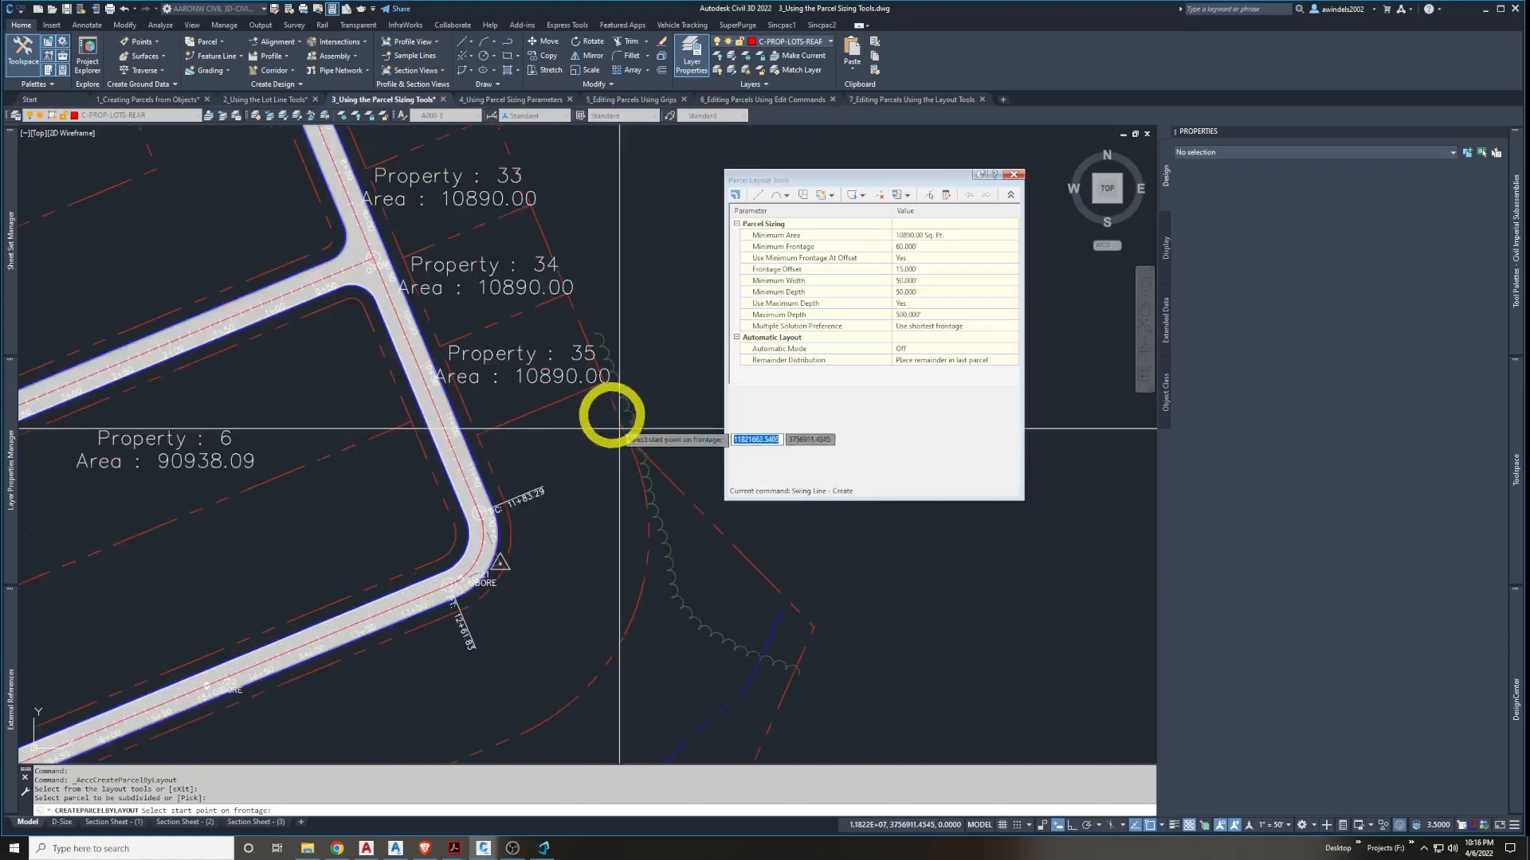
click(608, 408)
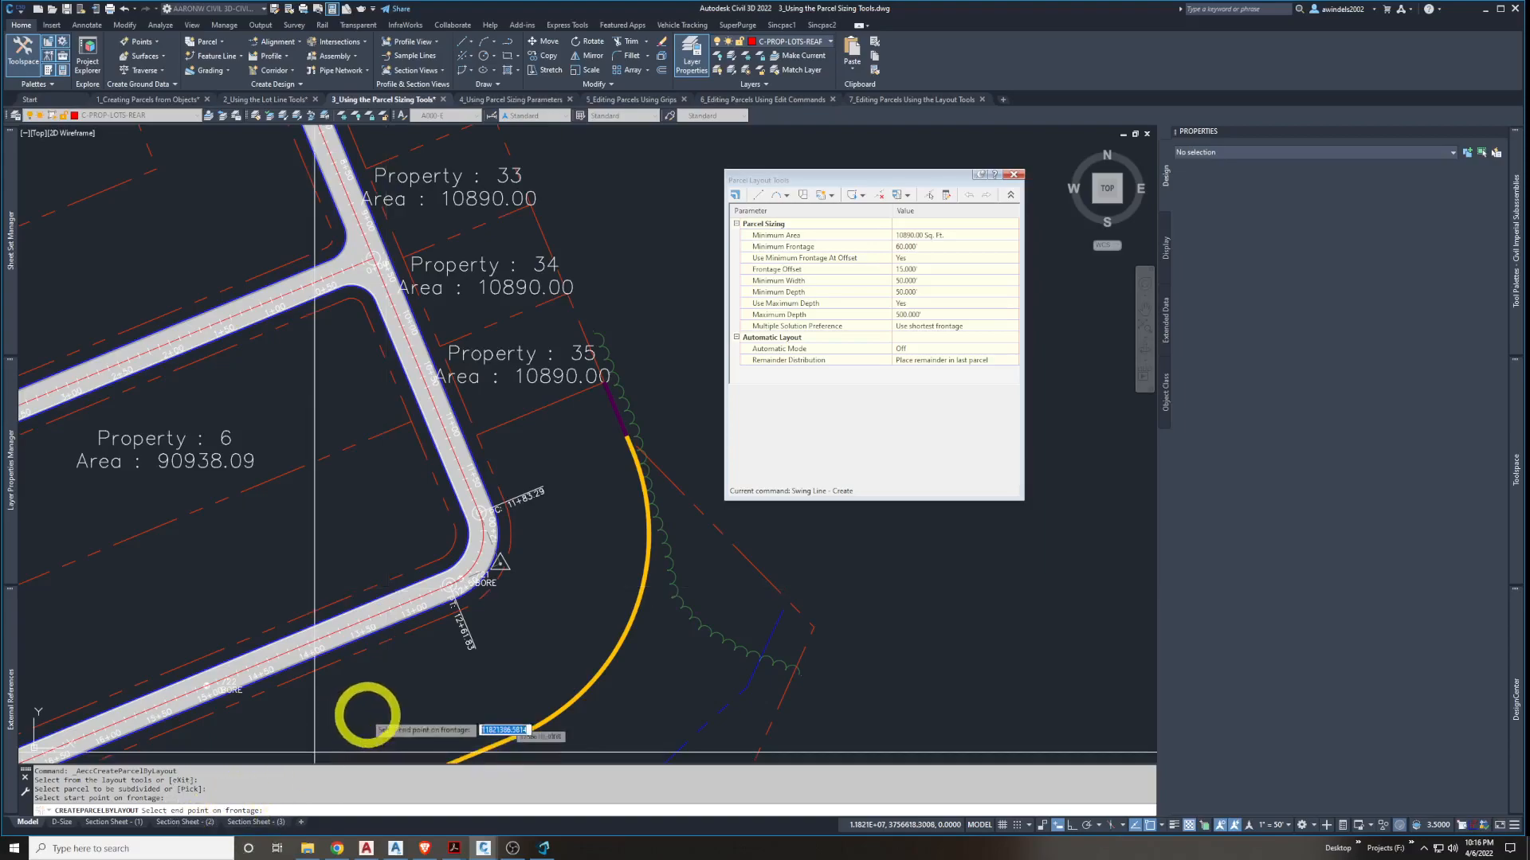
middle_drag(486, 684, 626, 557)
scroll(606, 562, down, 4)
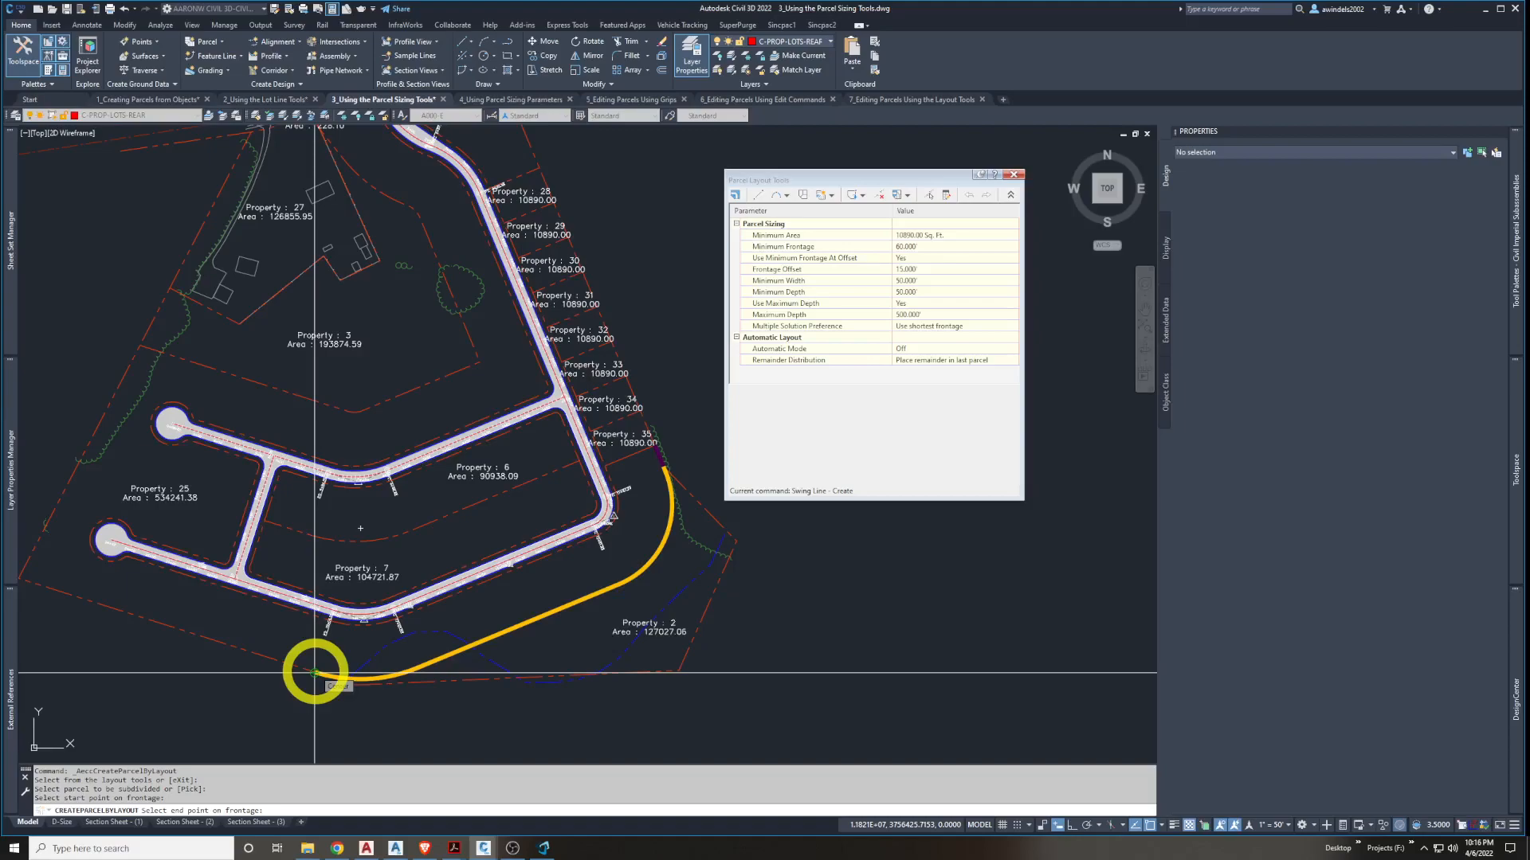
click(315, 673)
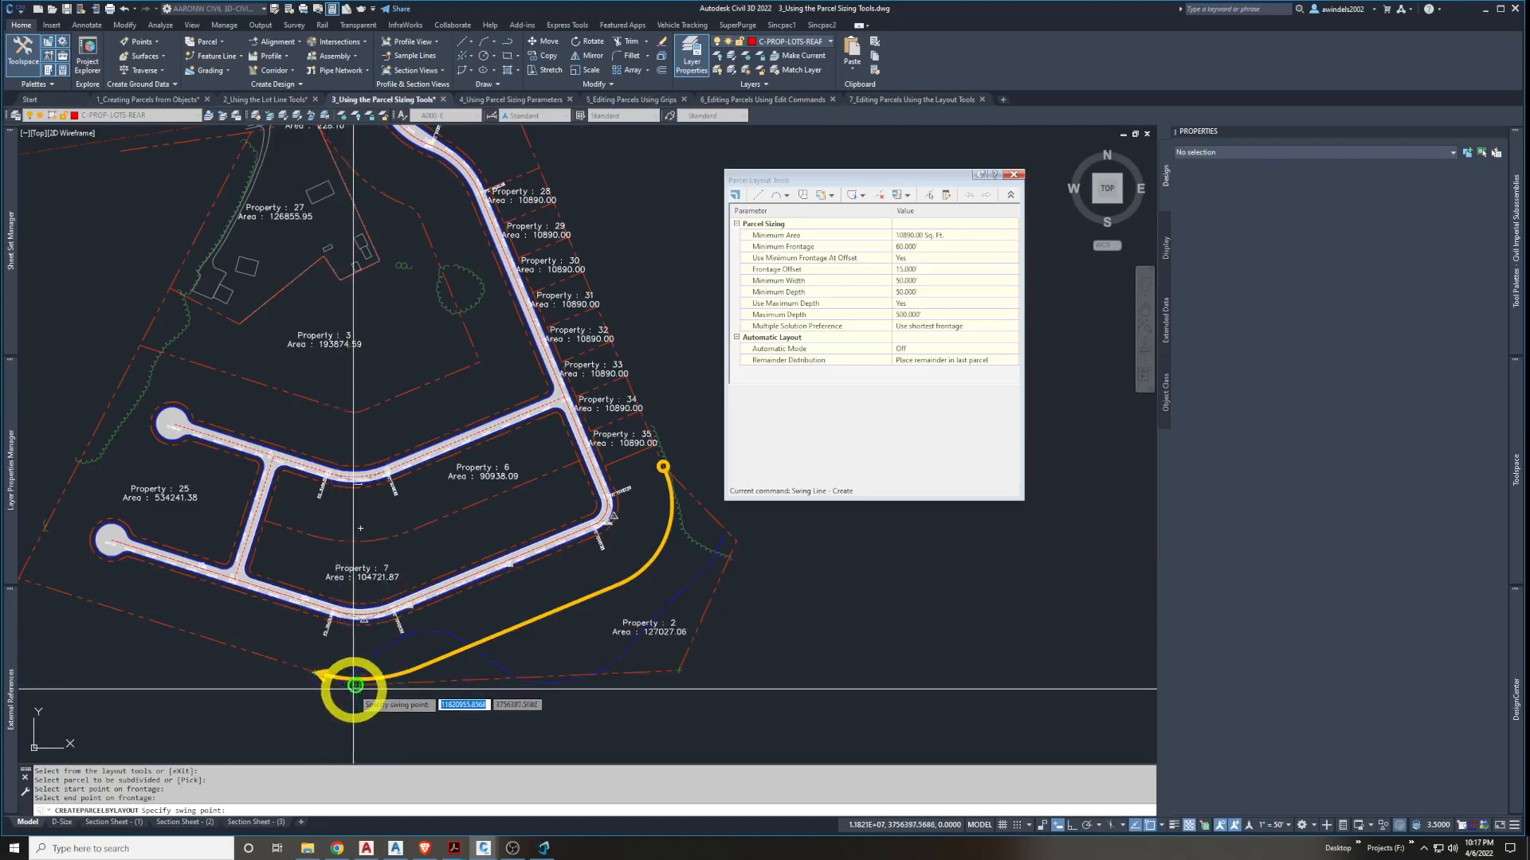
click(678, 671)
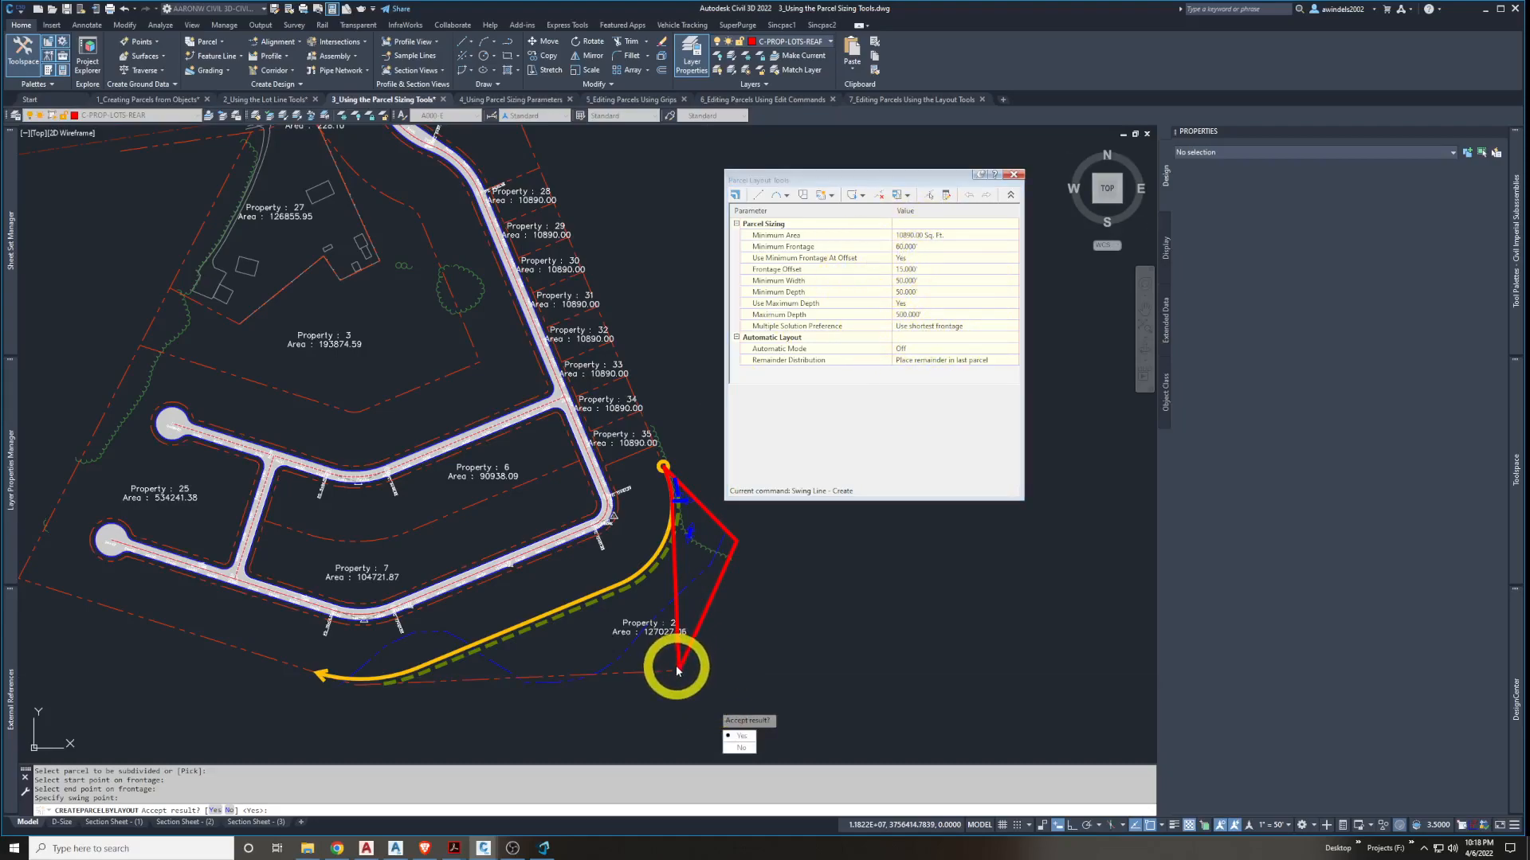
Set the minimum parcel area to 1 acre in the parcel sizing parameters
click(1010, 196)
click(1010, 196)
click(1010, 196)
click(1009, 196)
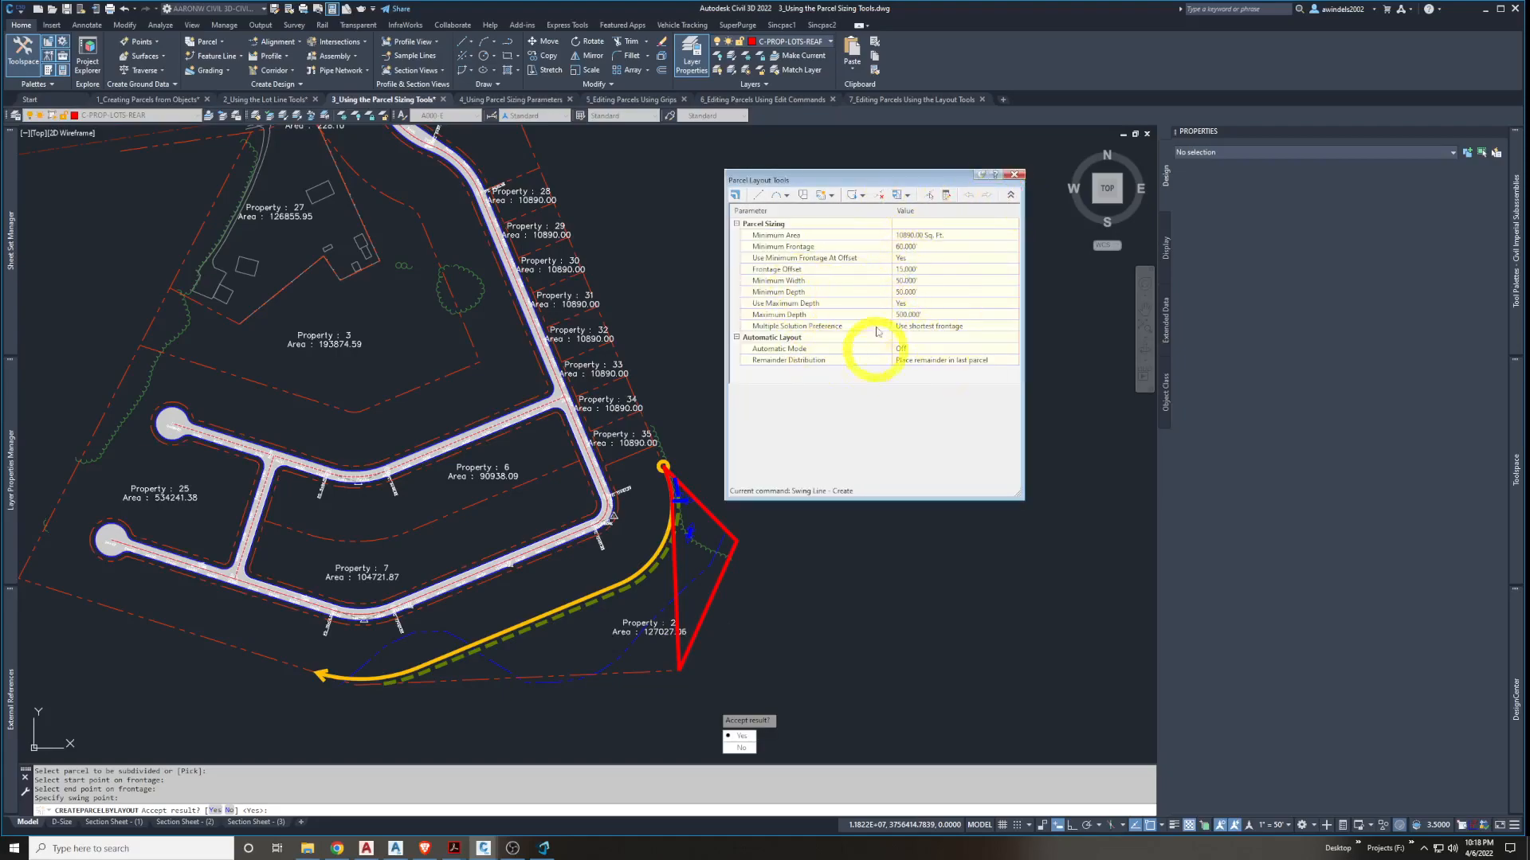
drag(901, 184, 907, 171)
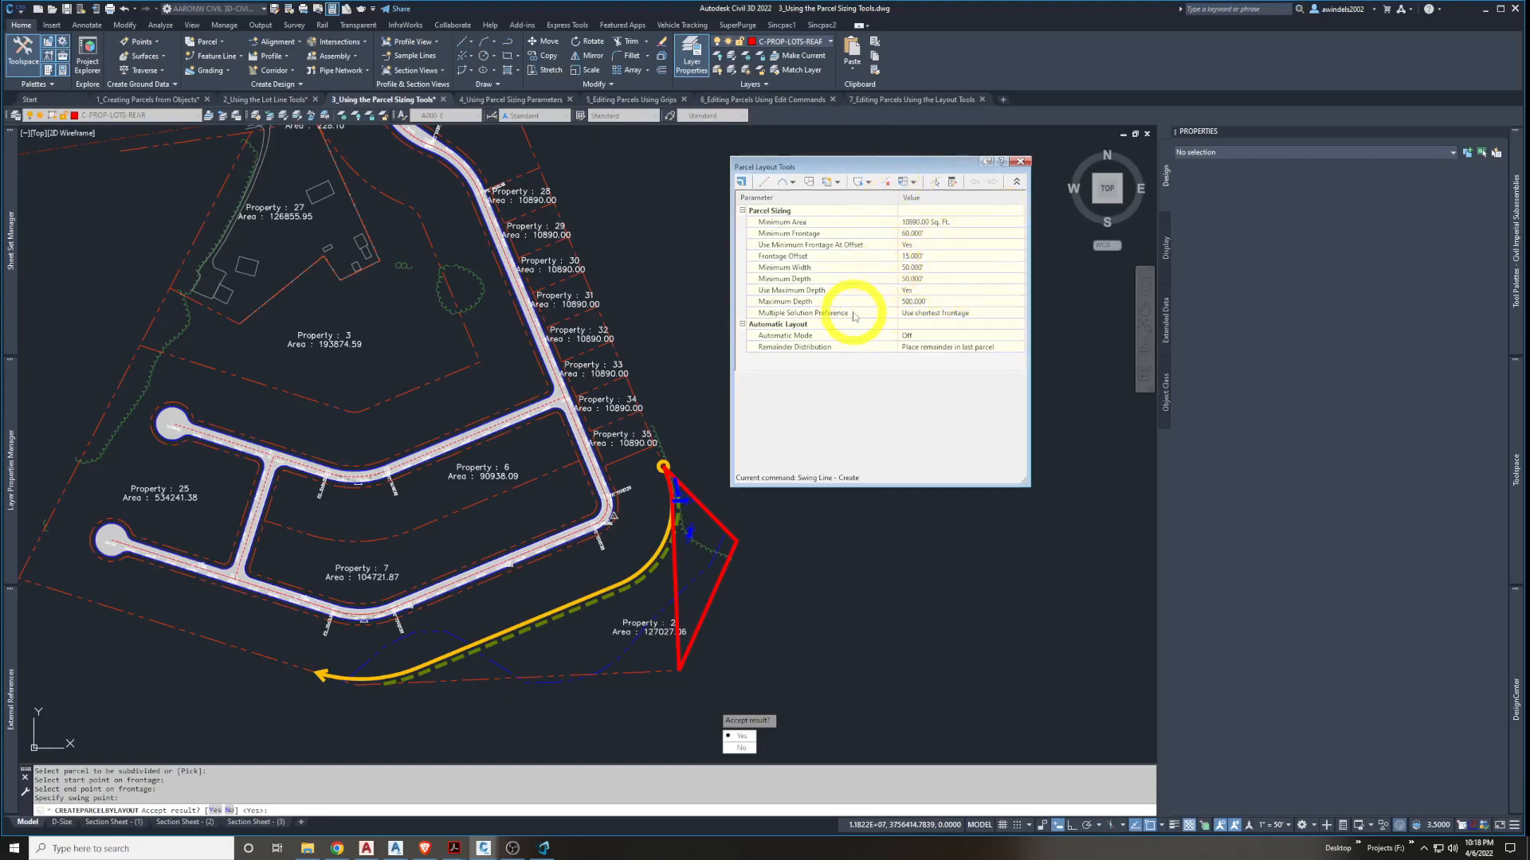
click(957, 223)
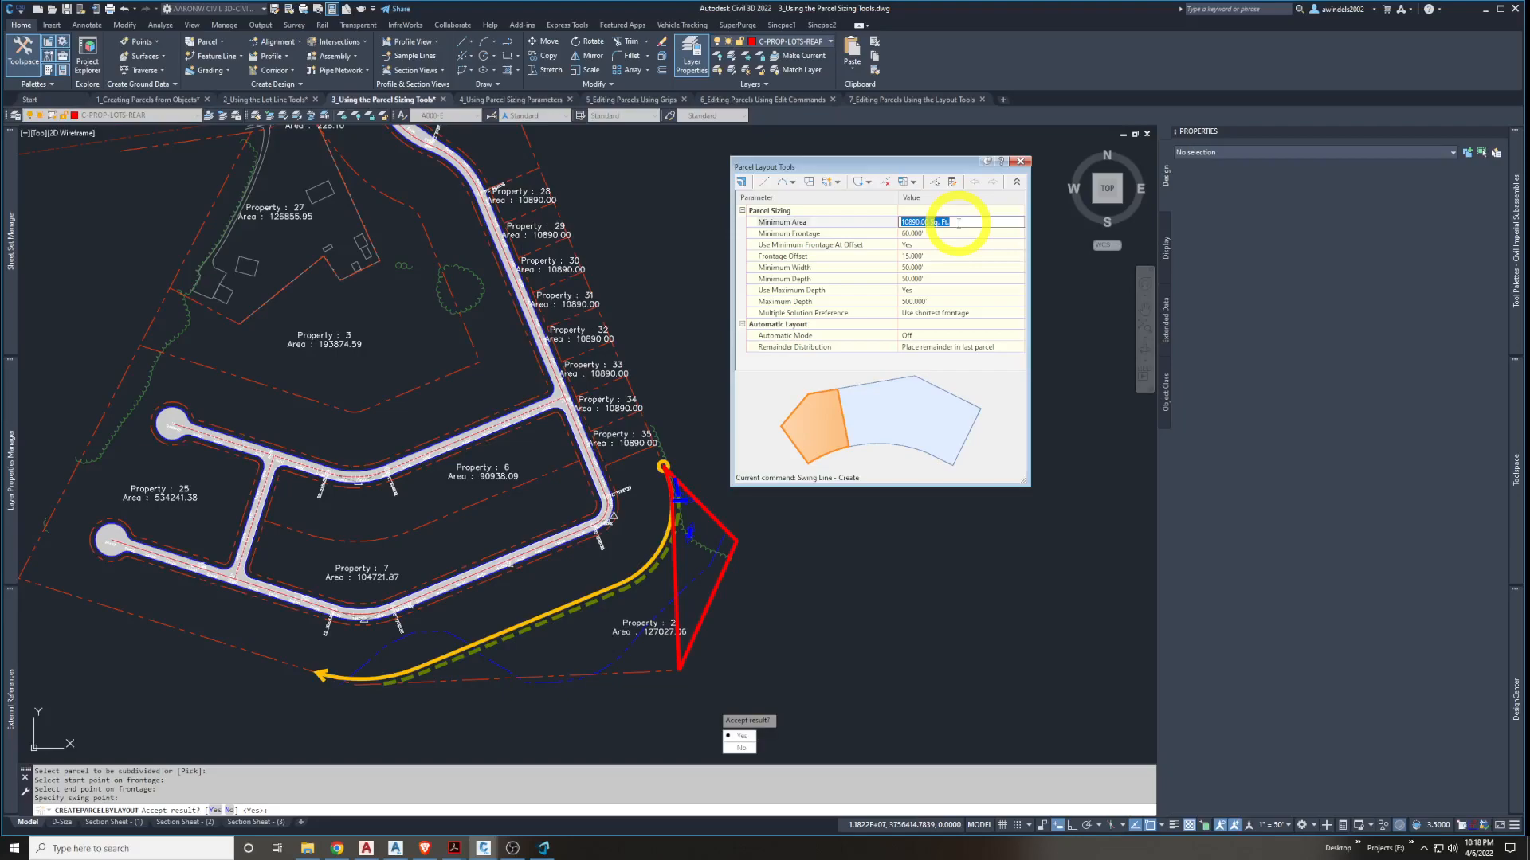
text(1)
text(acre)
key(Return)
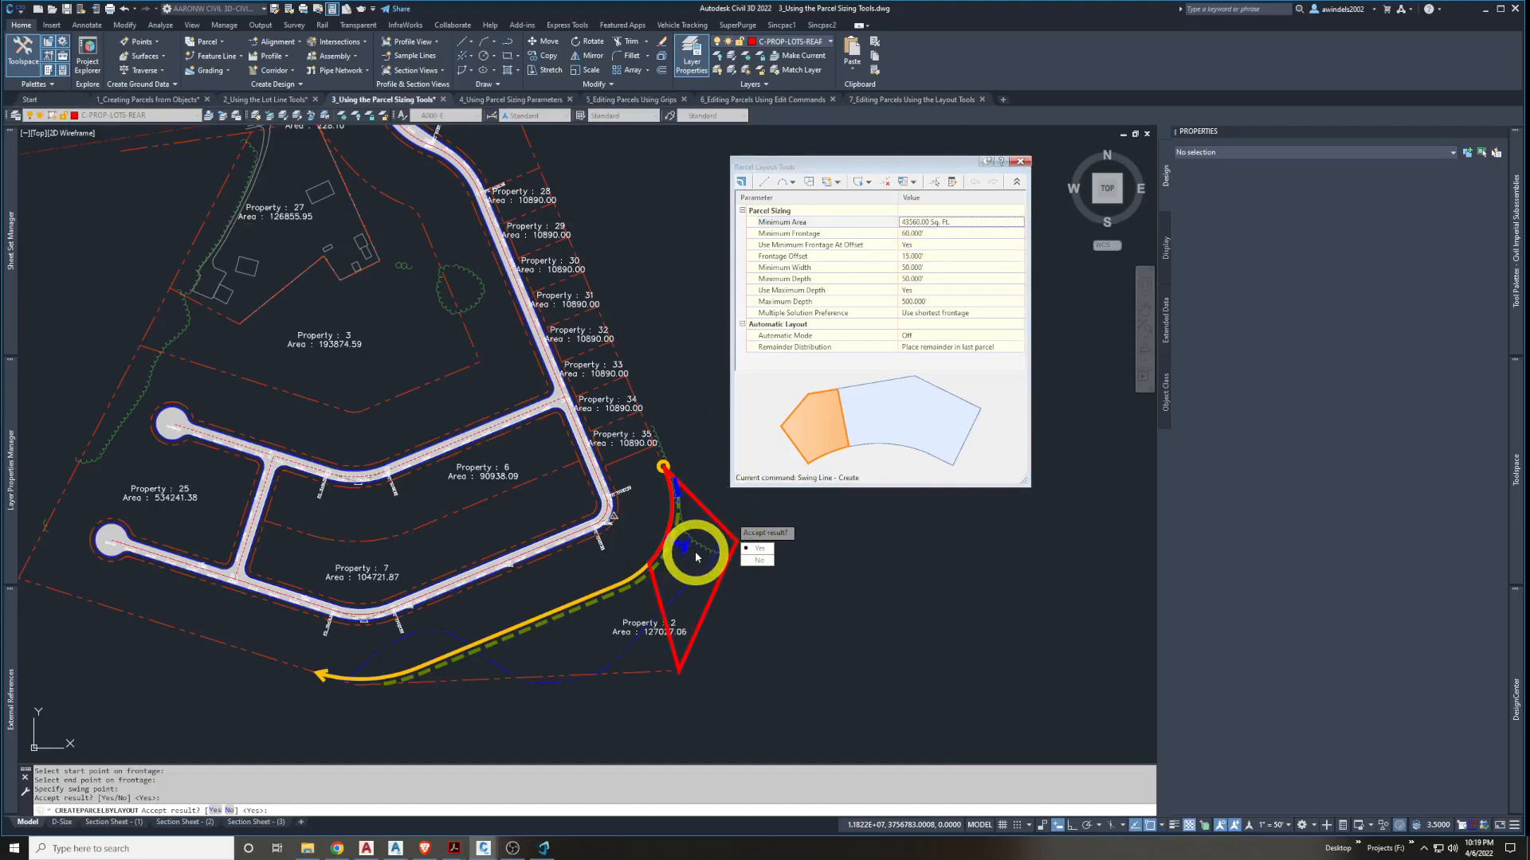
Accept the one-acre swing line lot at Property 2's eastern end, cancel the next proposed lot and exit the layout command
key(Return)
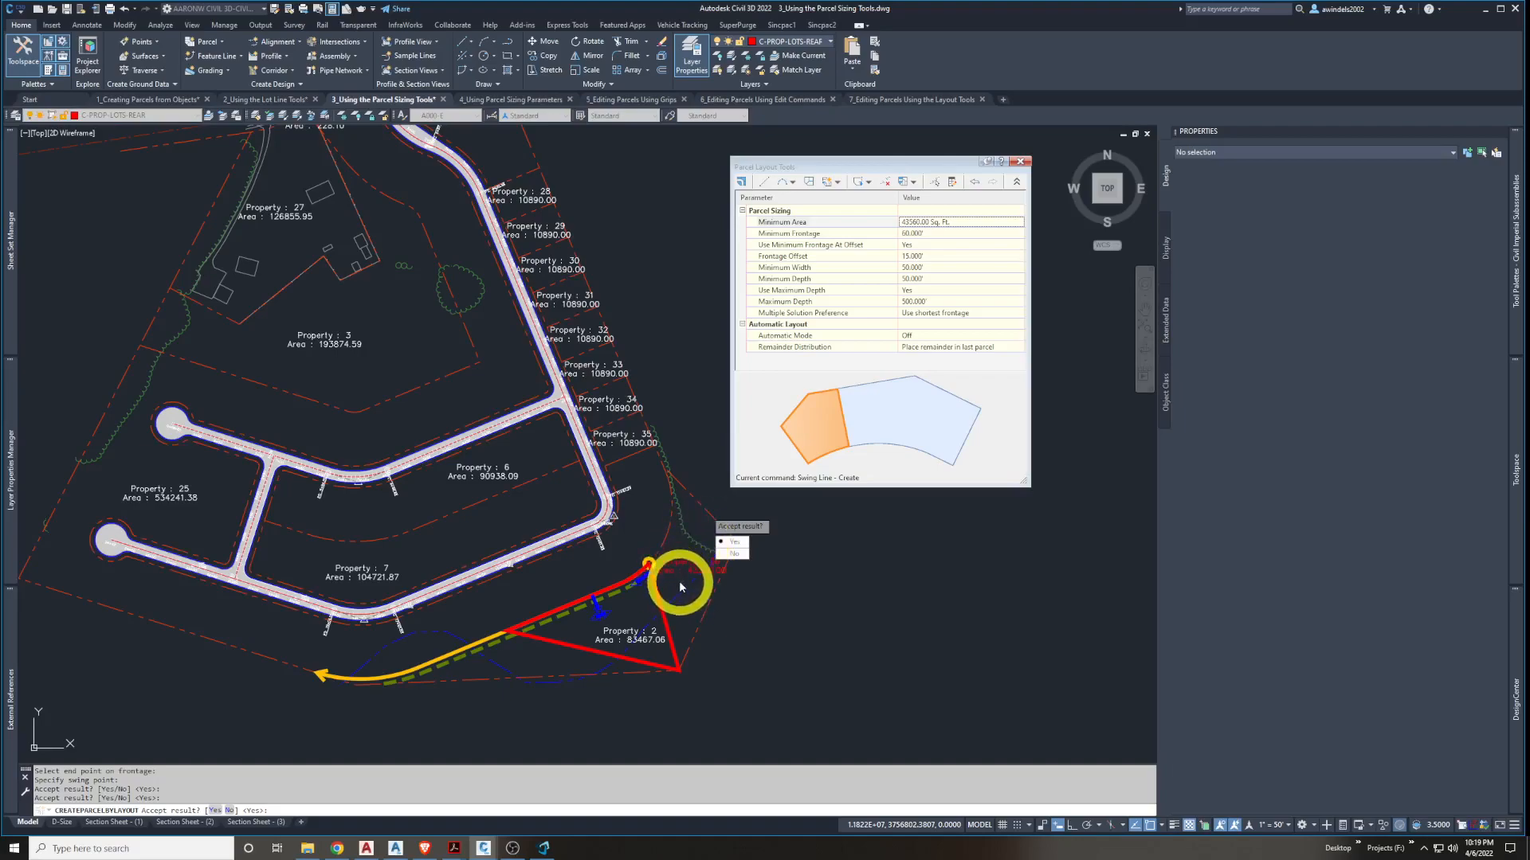
click(732, 545)
key(Escape)
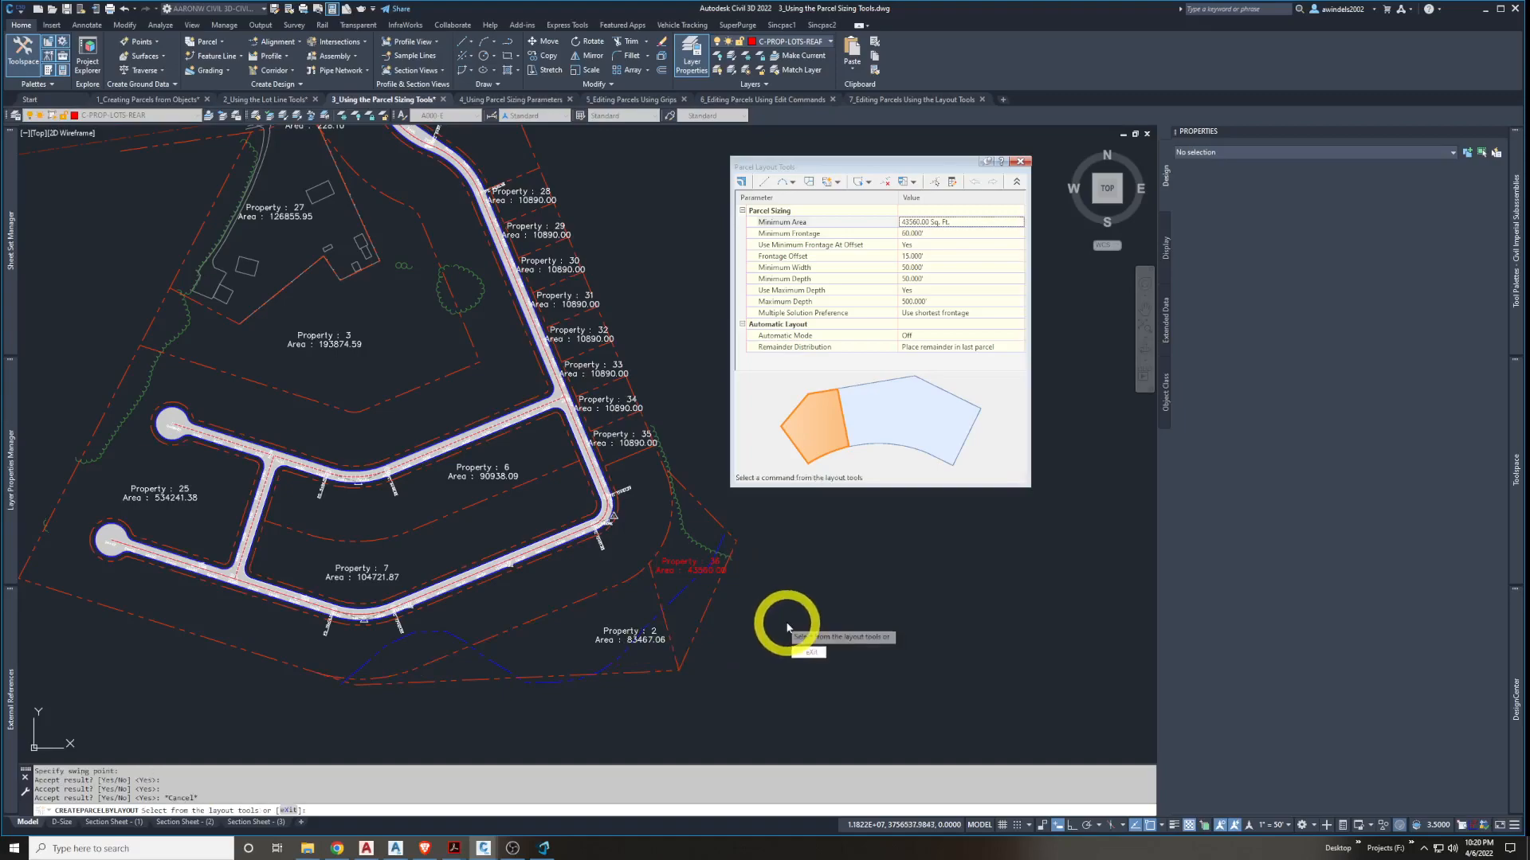
click(674, 566)
key(Escape)
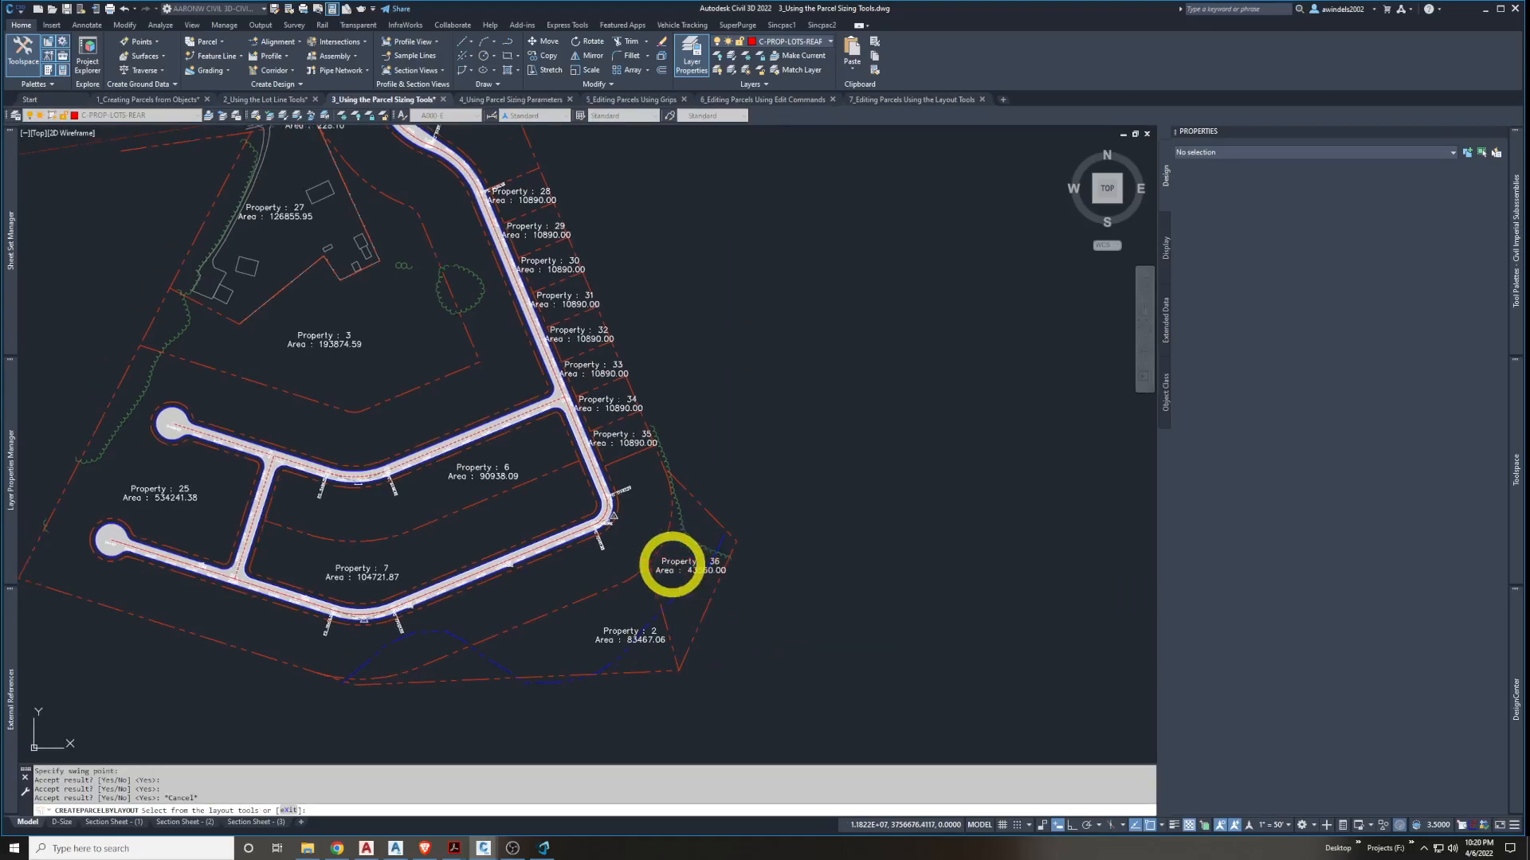
Select the new one-acre lot to examine its boundary and area, and clear the selection
click(675, 566)
scroll(707, 605, up, 4)
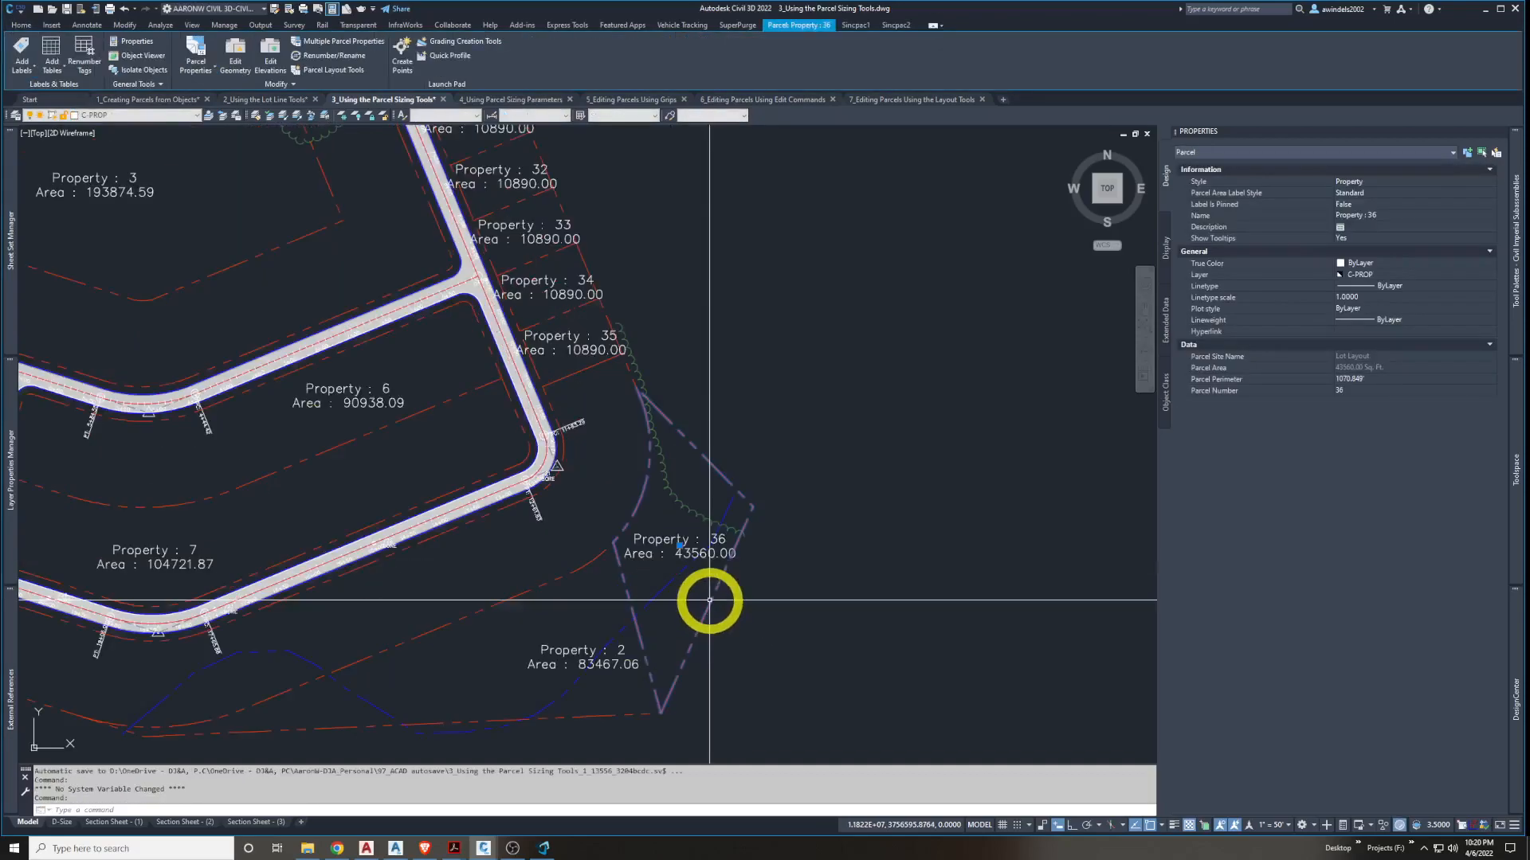
scroll(720, 574, down, 5)
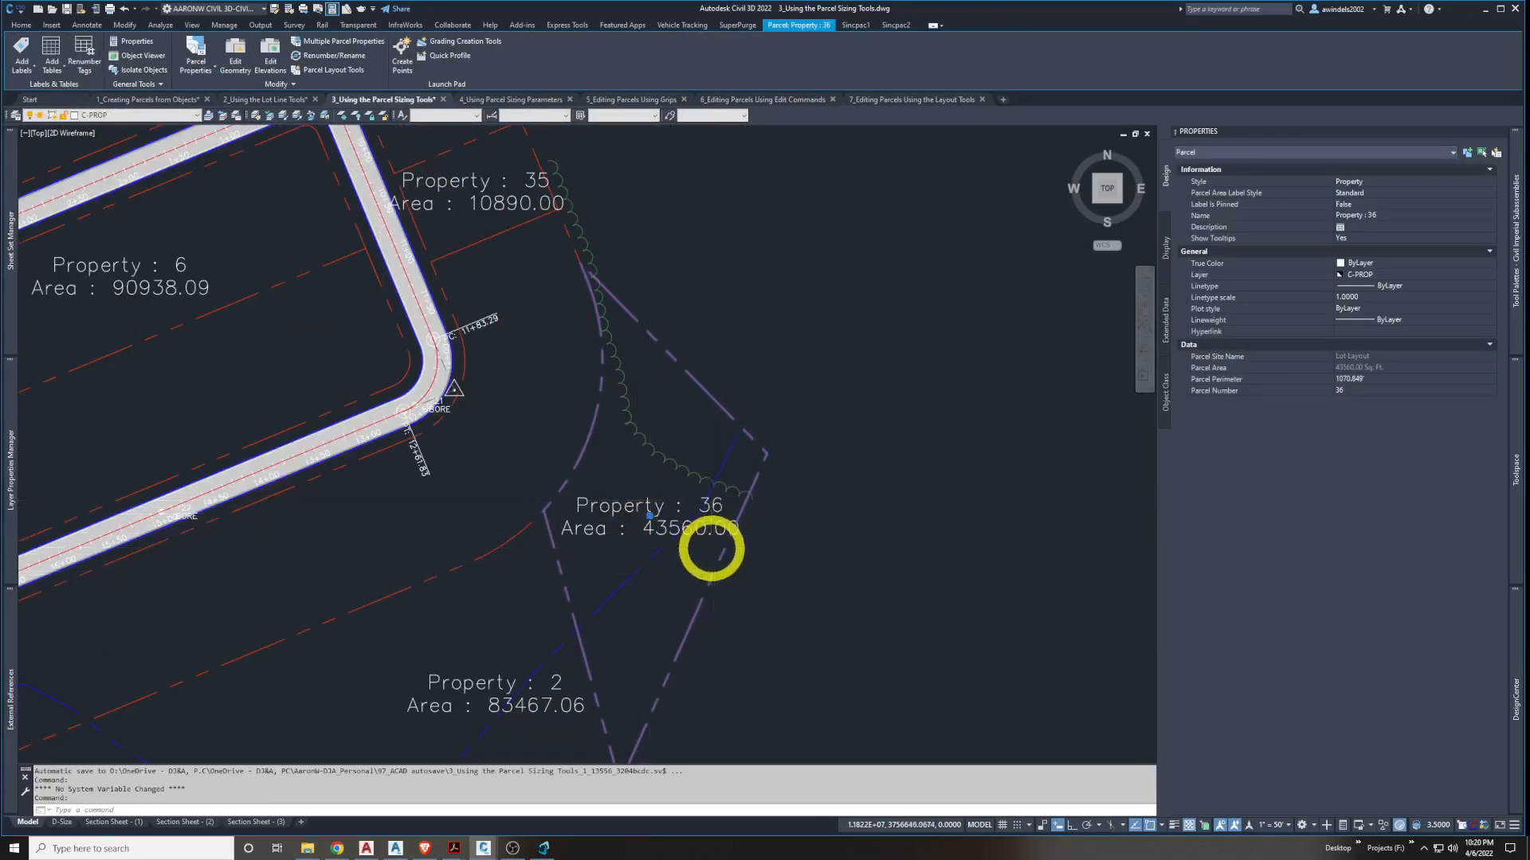
middle_drag(767, 542, 777, 556)
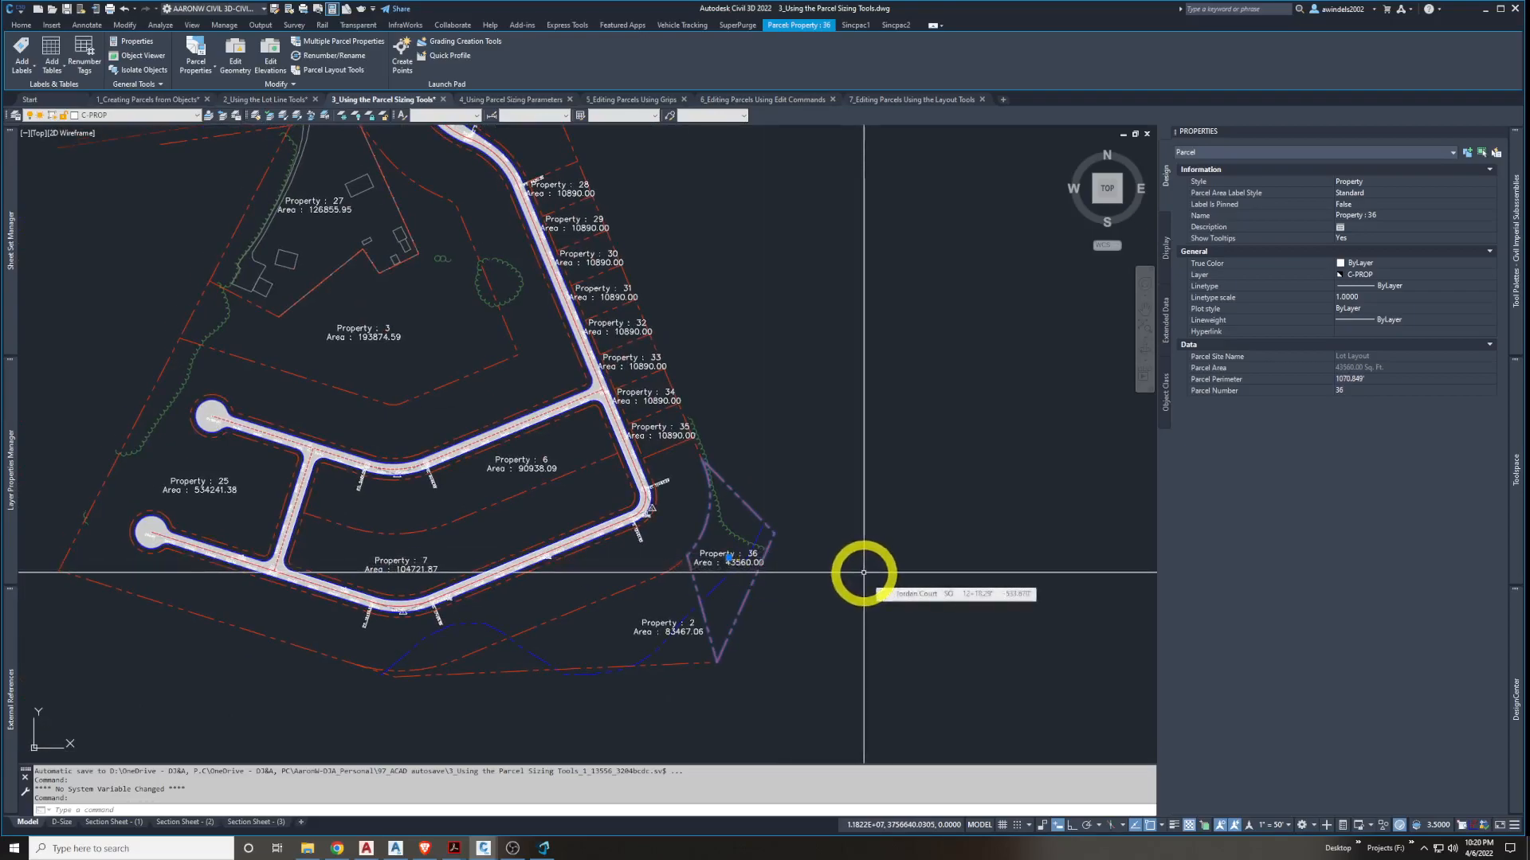
key(Escape)
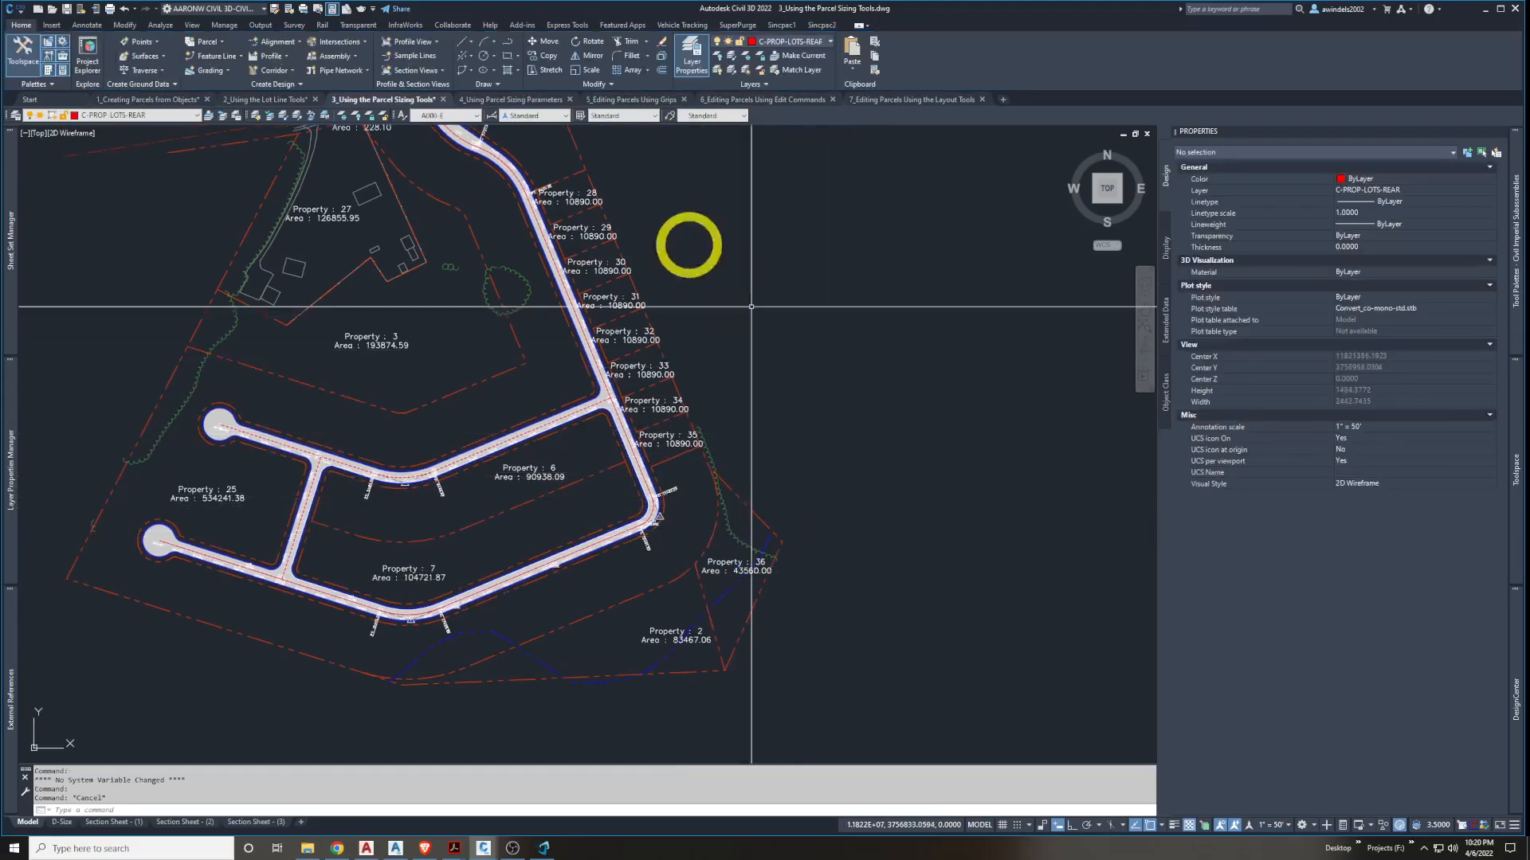
Start Free Form Create from the parcel layout tools, accepting the Lot Layout site, Property parcel style and Standard area label style
click(218, 44)
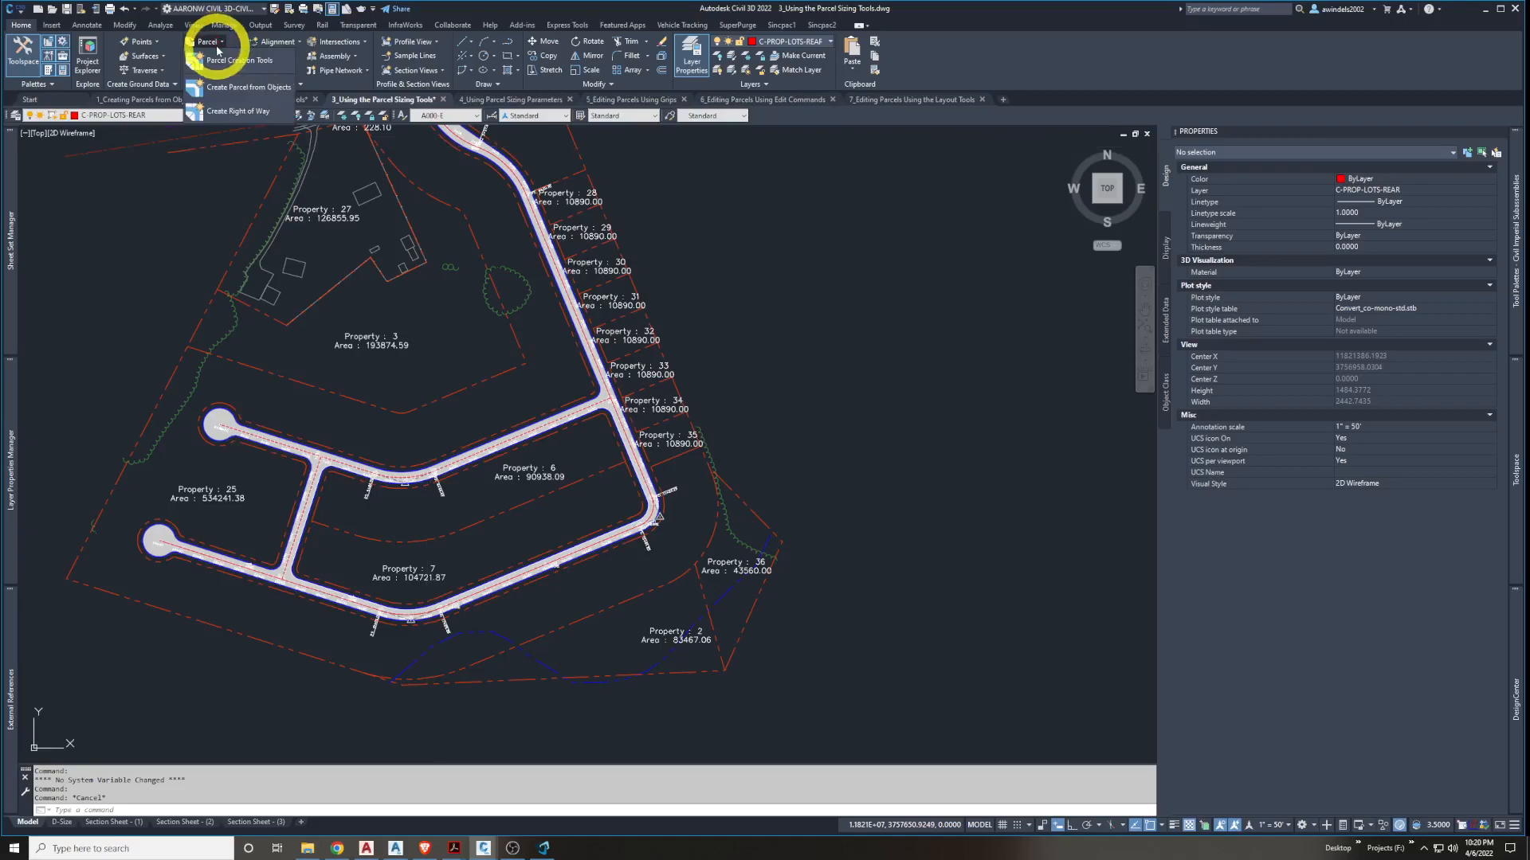
click(225, 62)
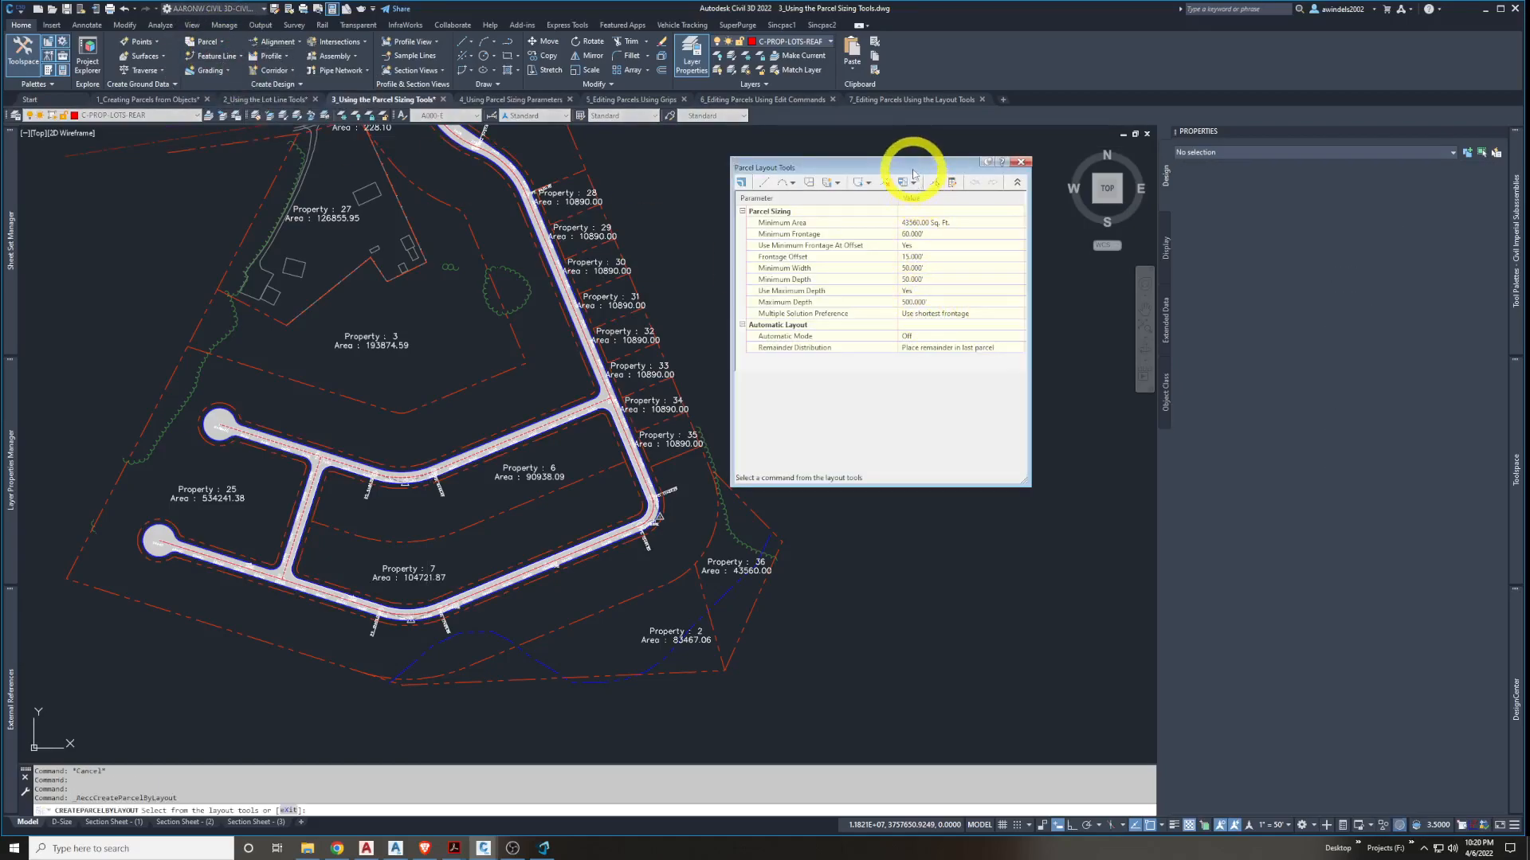
drag(914, 166, 943, 163)
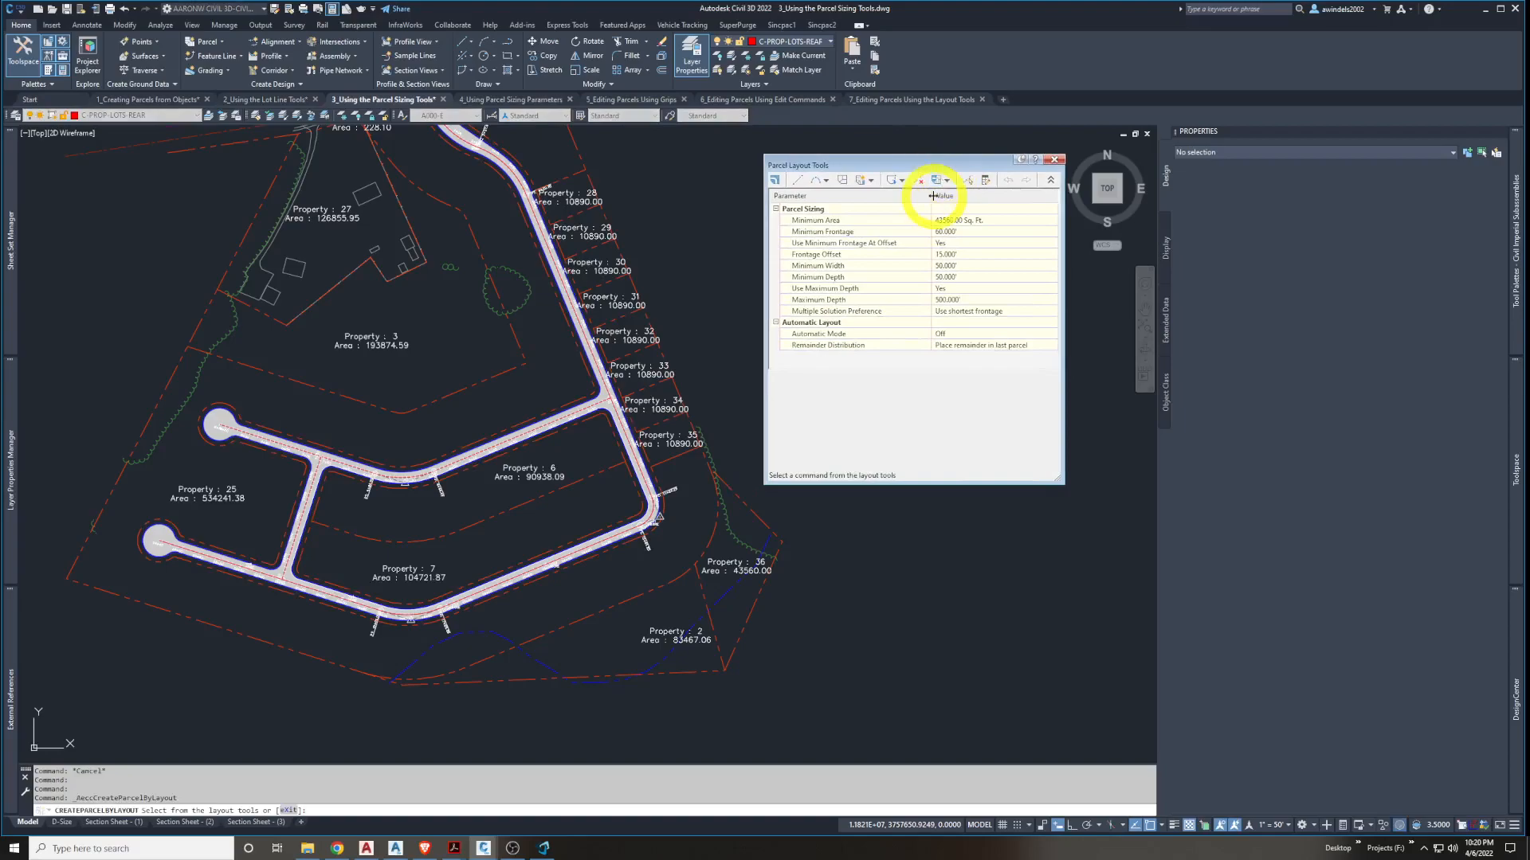
click(872, 180)
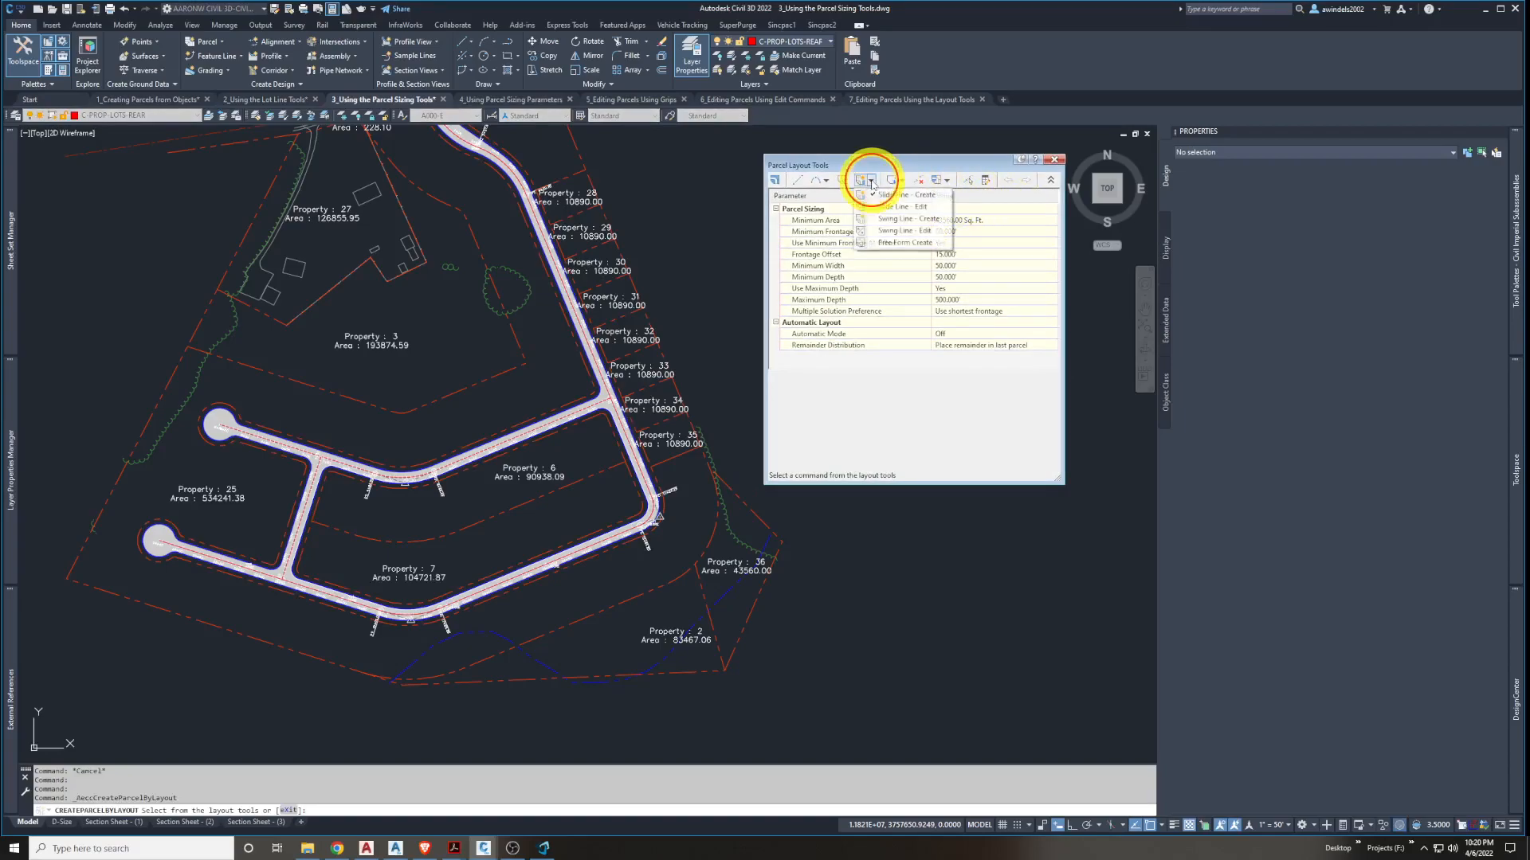
click(895, 243)
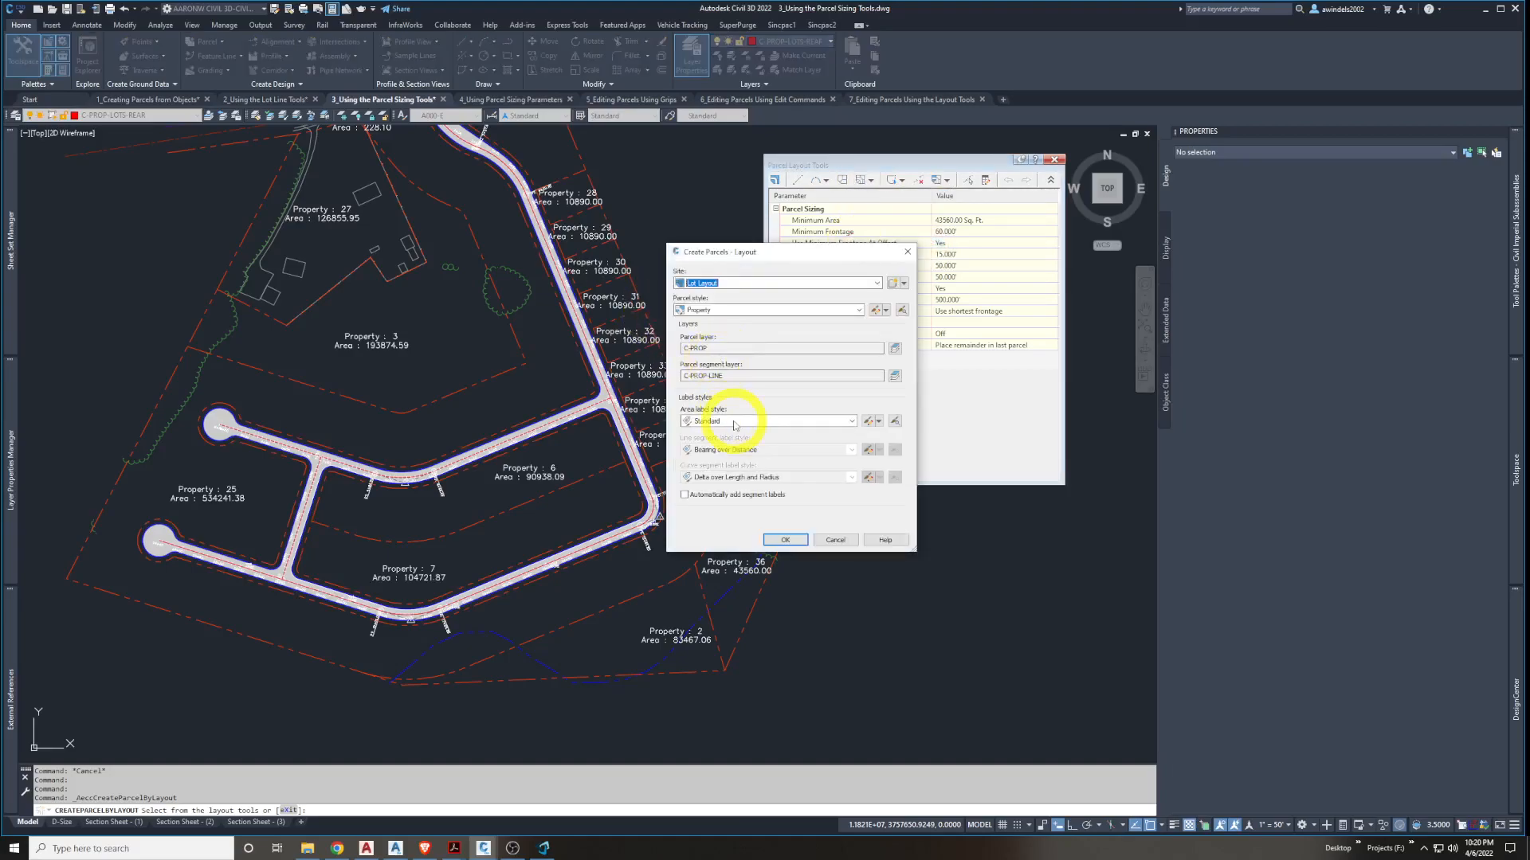
click(784, 540)
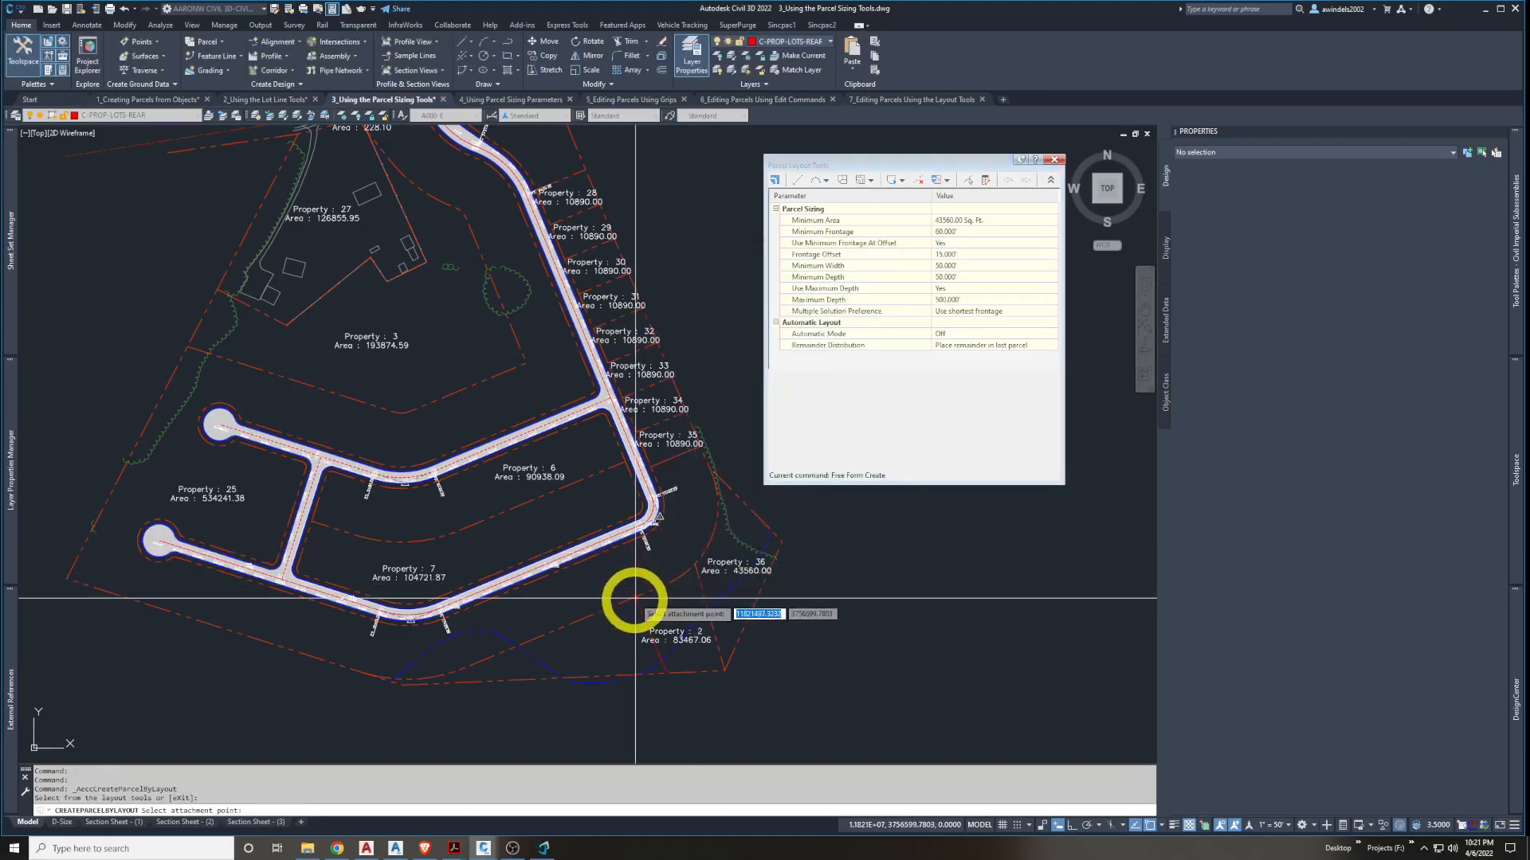
Place a free form lot line across Property 25 between the two cul-de-sac roads, perpendicular to the southern road's frontage and west of the connecting road
scroll(225, 541, up, 2)
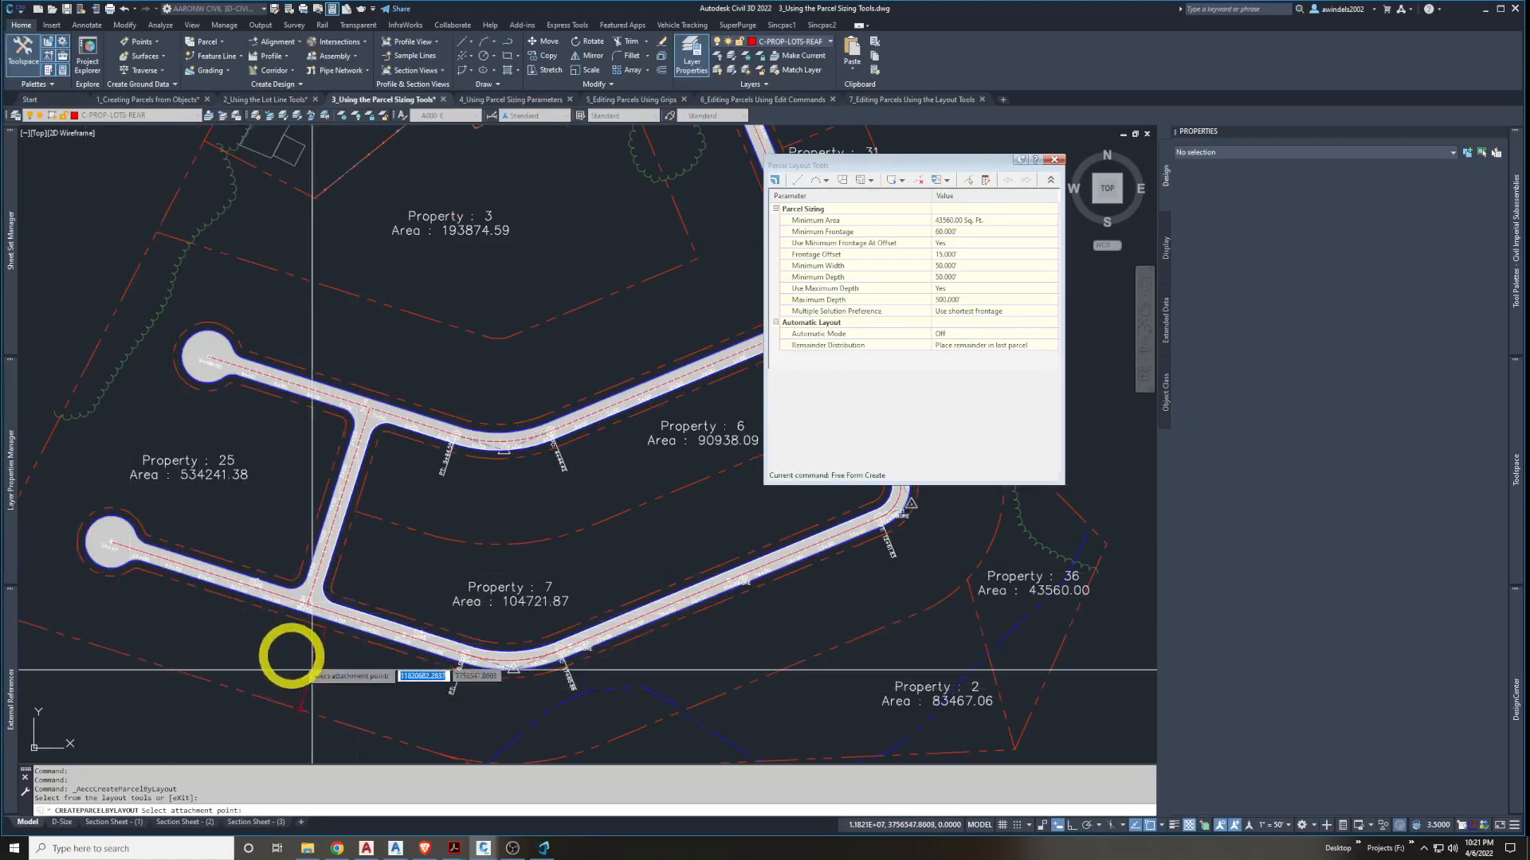
middle_drag(239, 636, 392, 651)
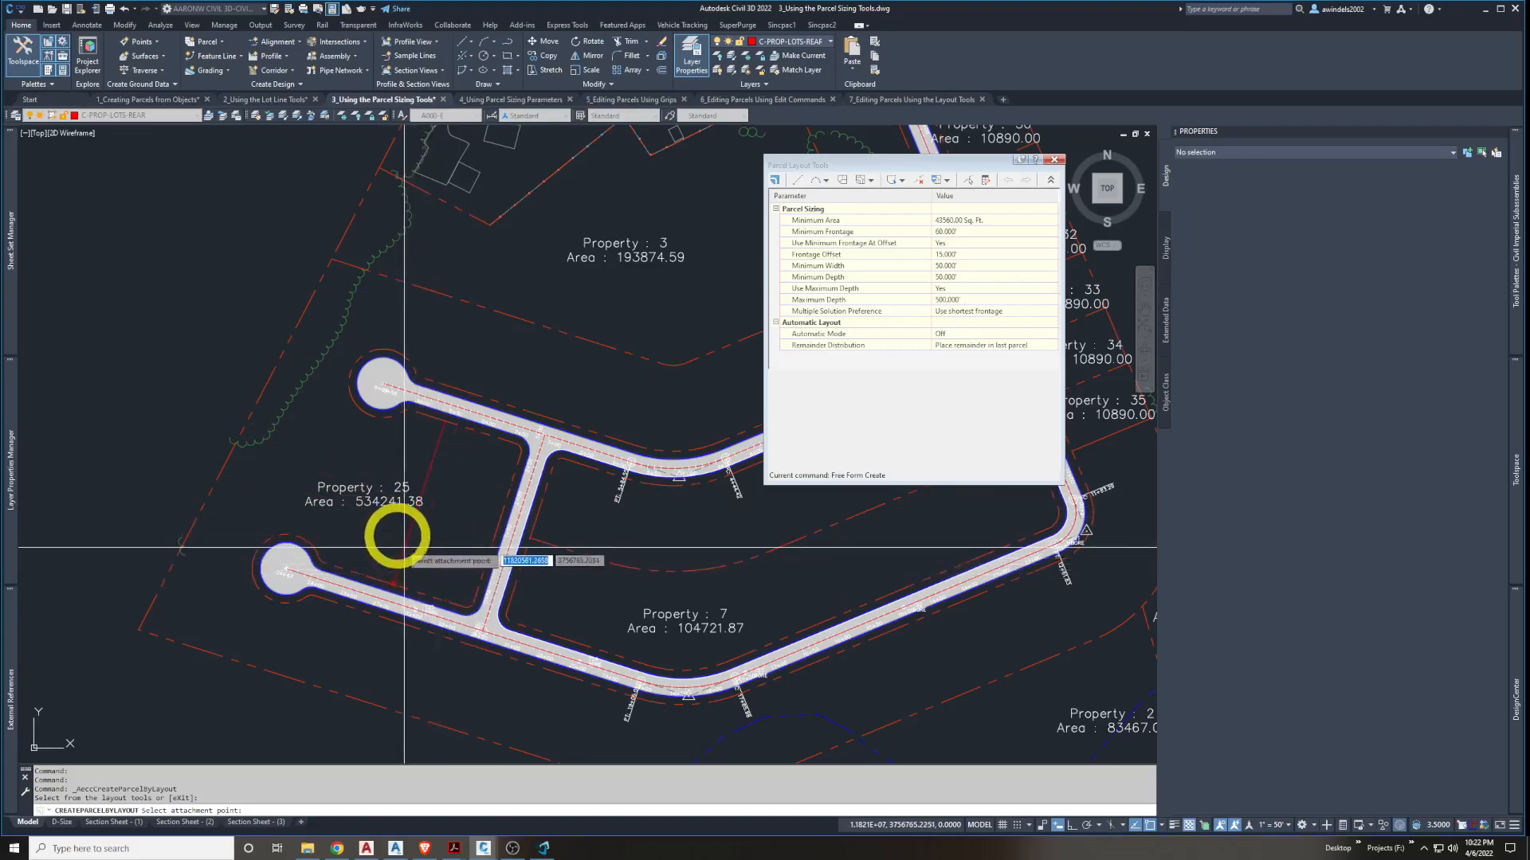
click(424, 552)
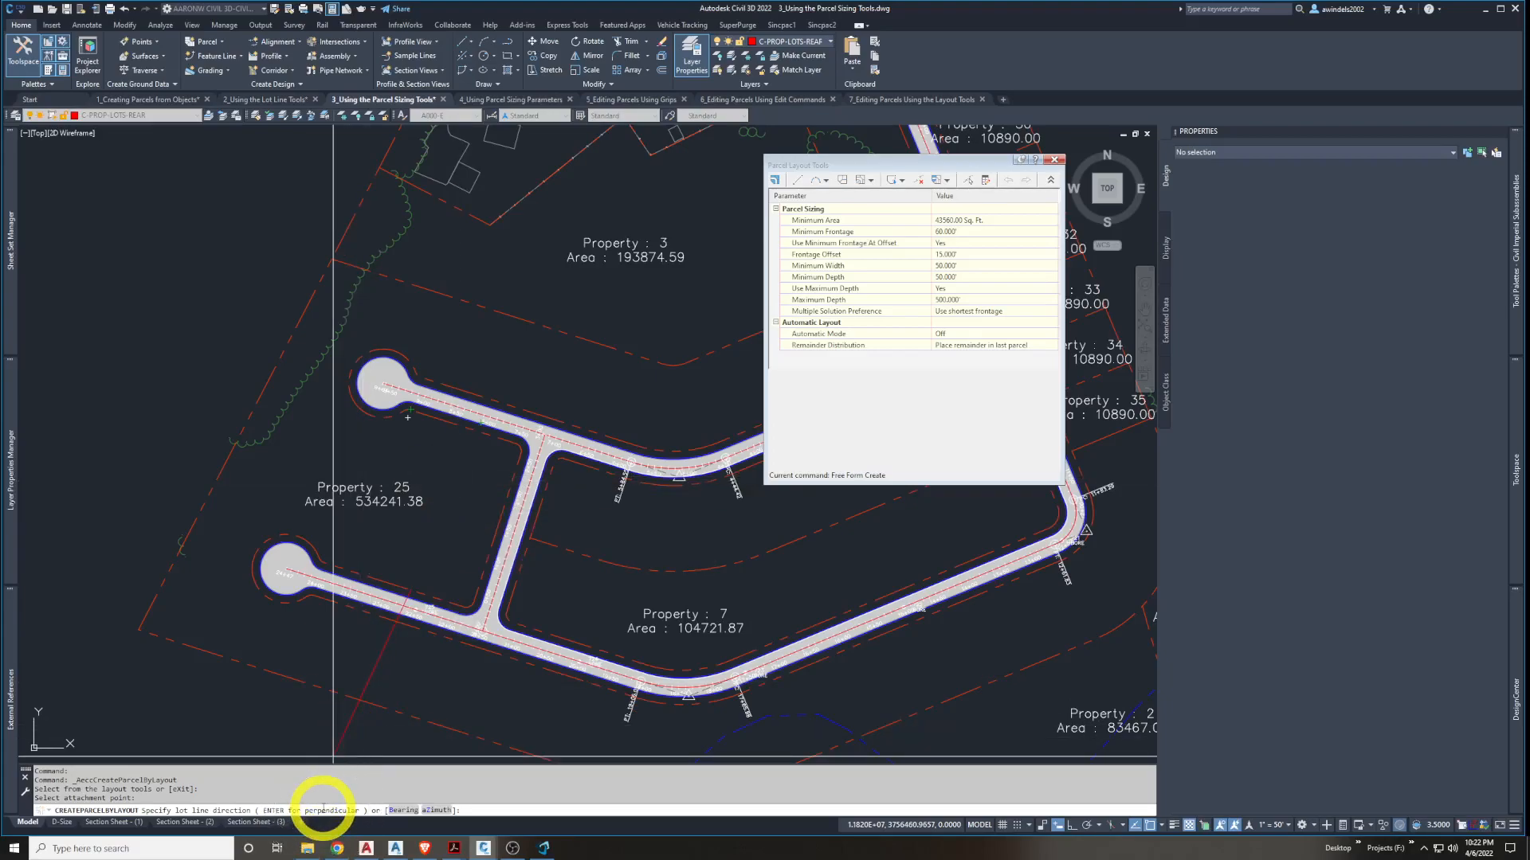
click(459, 482)
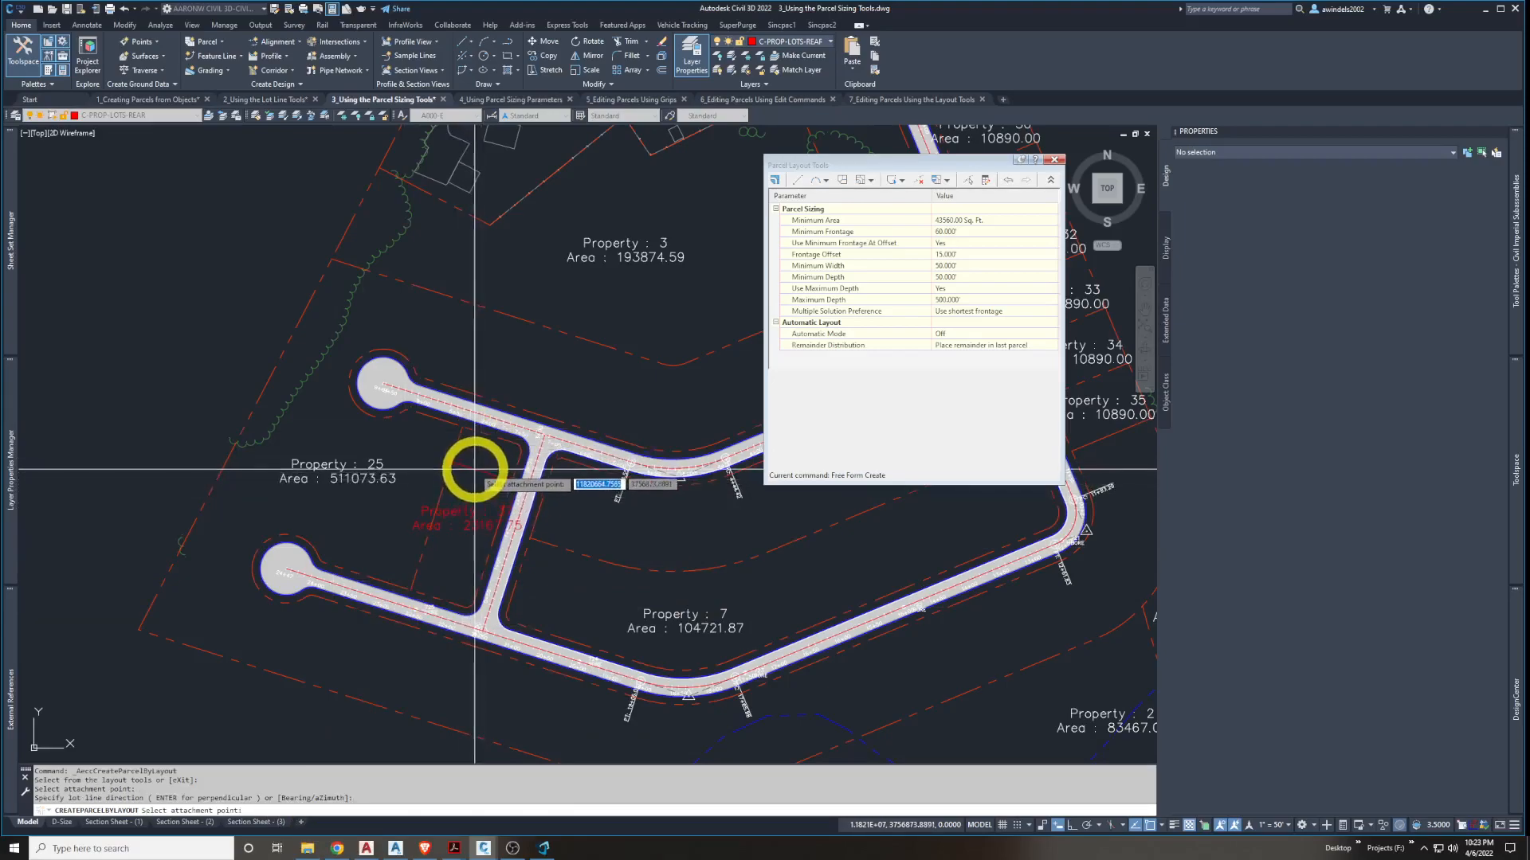
Add a second free form lot line farther west, attached to the southern frontage and aimed at the northern cul-de-sac's centre, and exit the layout command
click(366, 565)
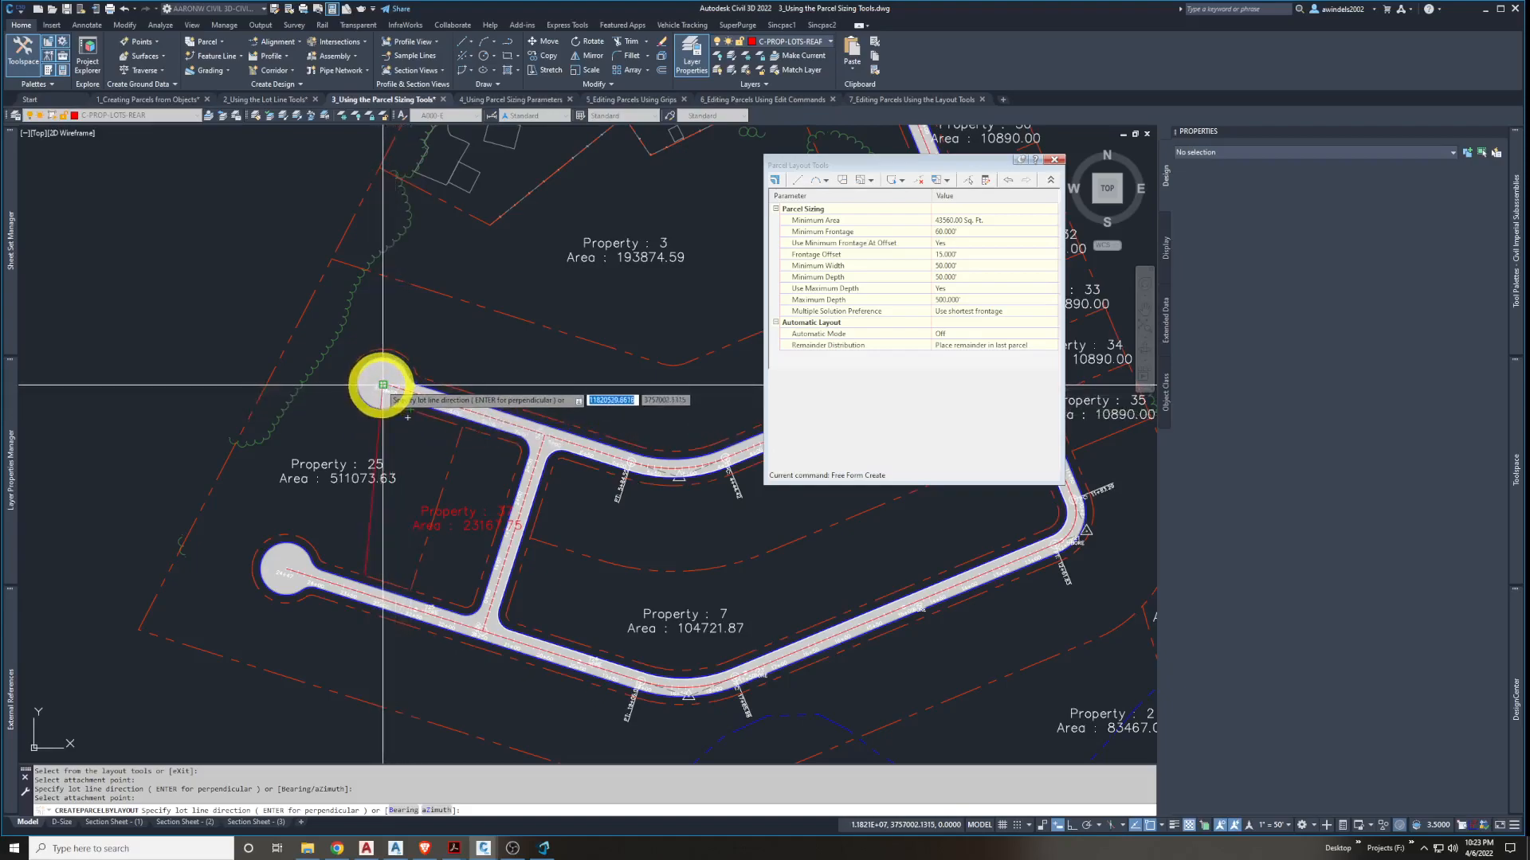
click(383, 385)
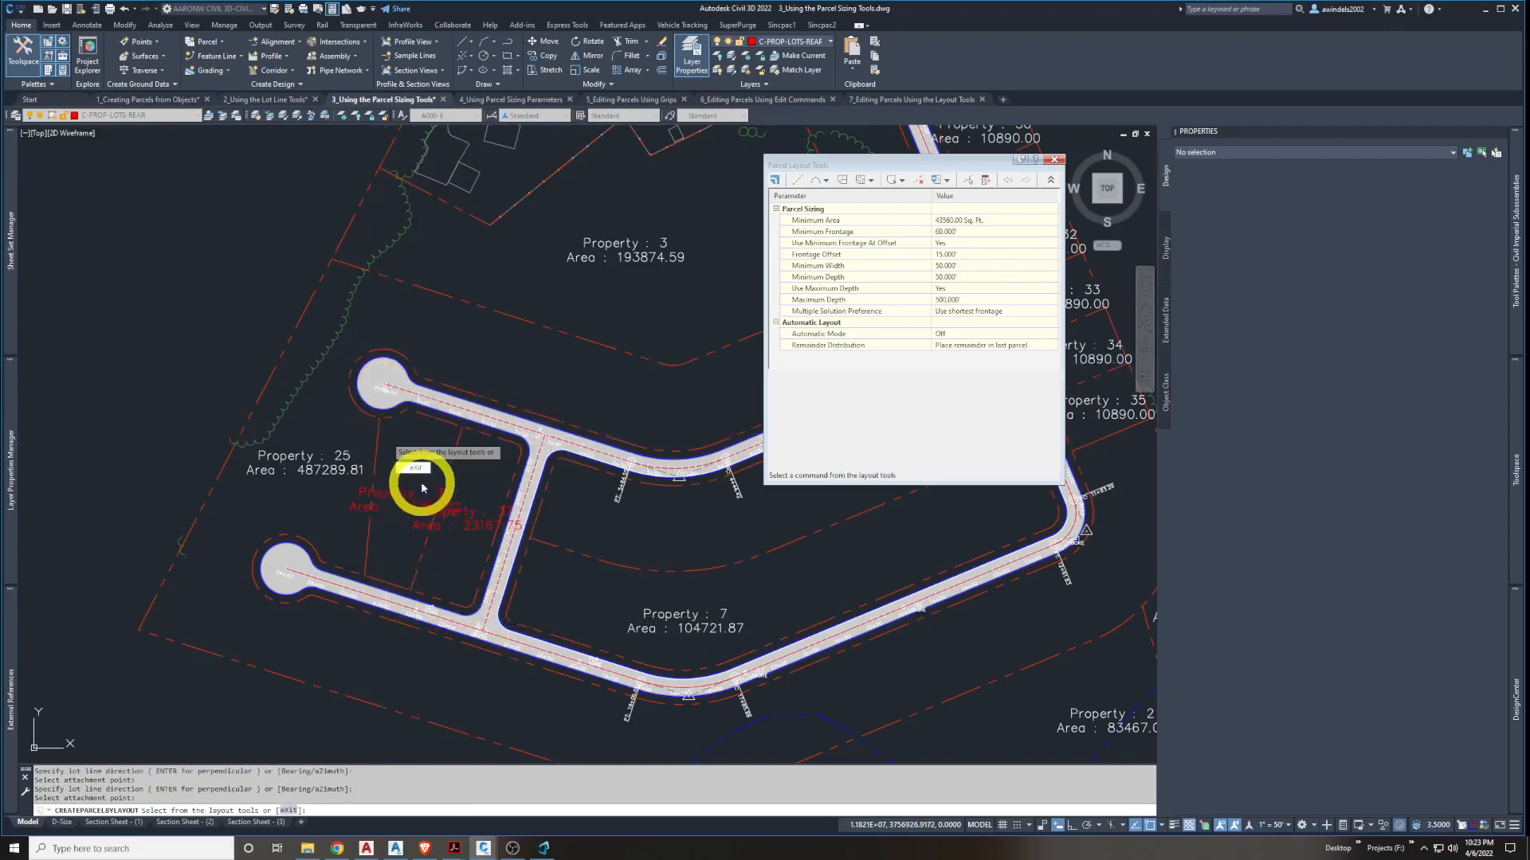
key(Return)
key(Return)
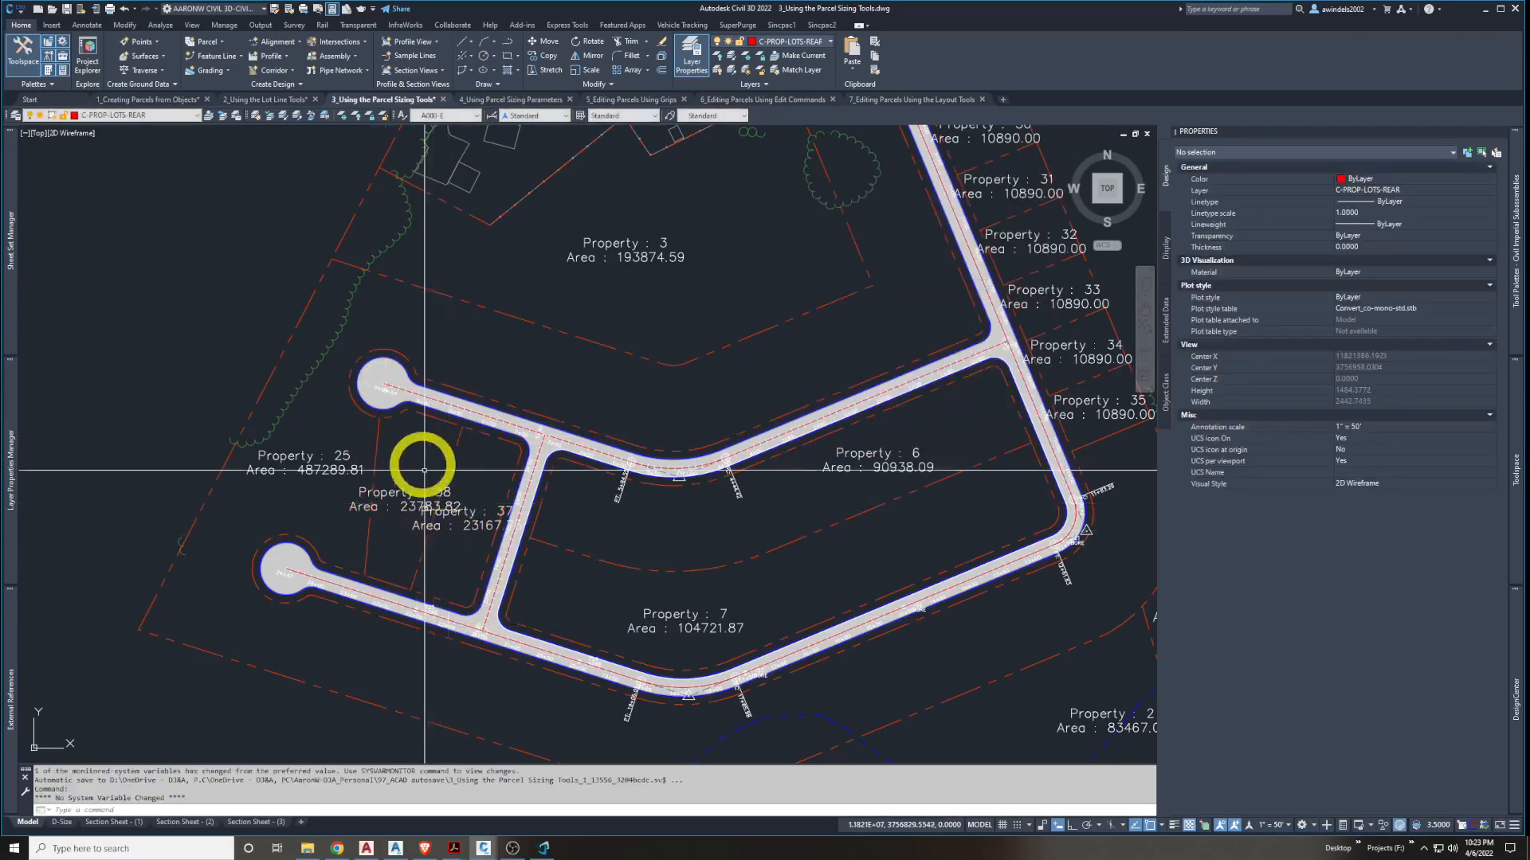
scroll(444, 485, up, 5)
scroll(508, 521, down, 4)
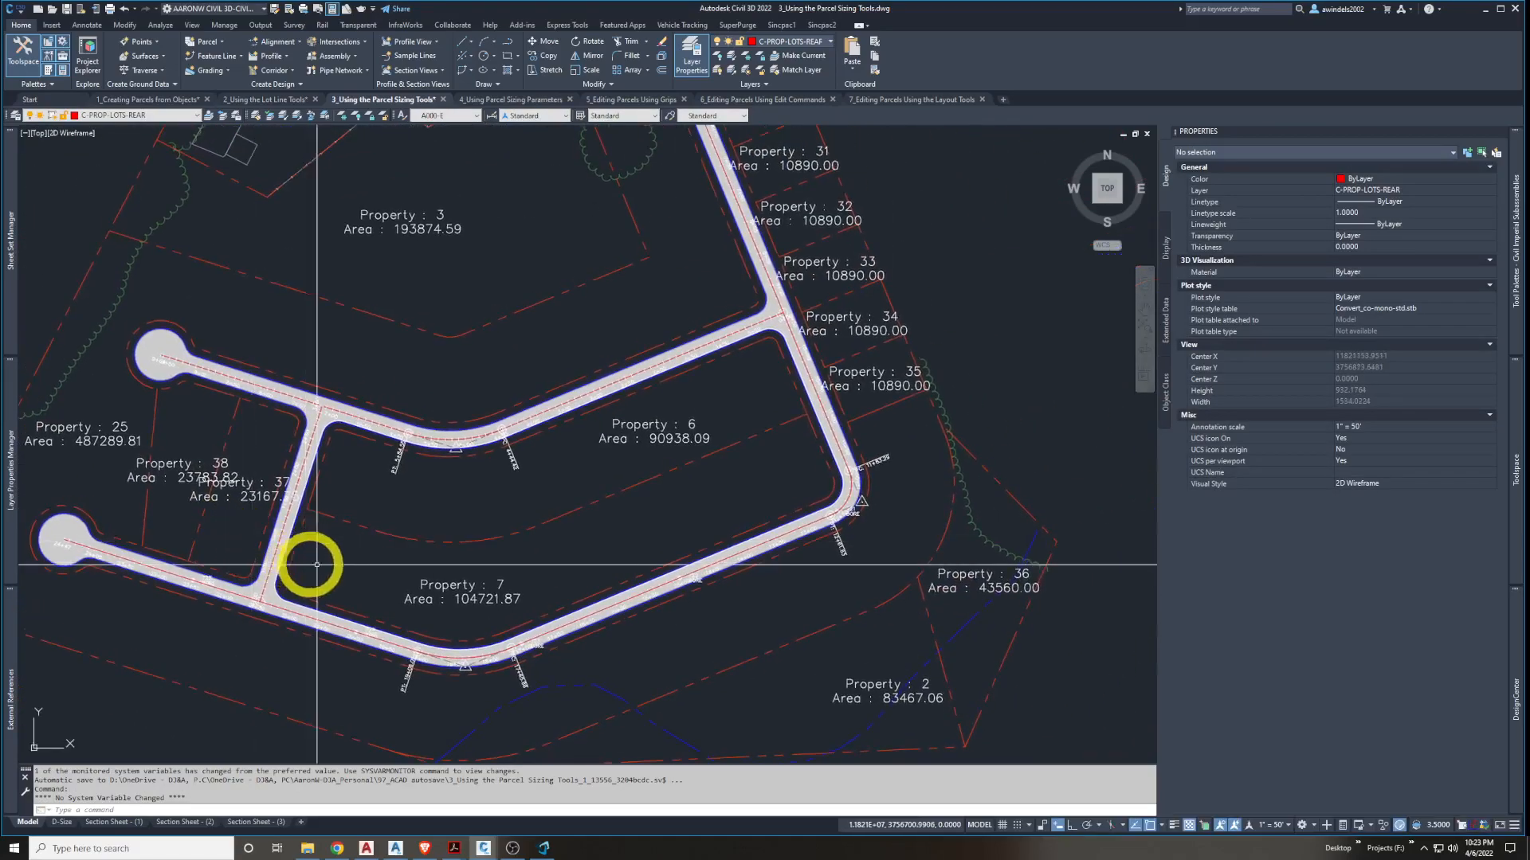
middle_drag(300, 563, 382, 558)
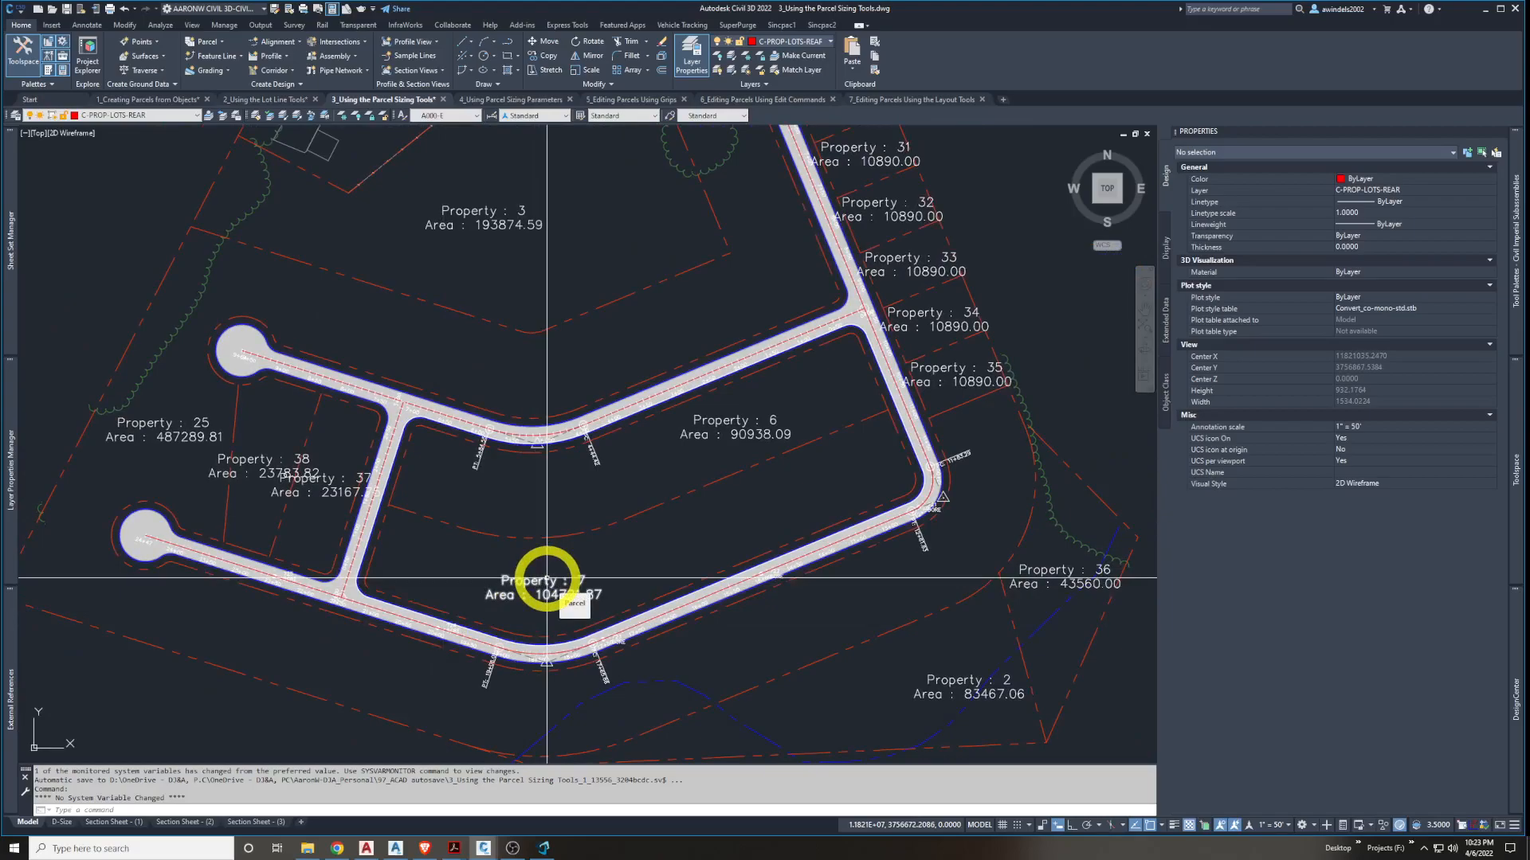
Switch to the textbook PDF in Adobe Acrobat and read the parcel sizing parameters, from Minimum Area to Multiple Solution Preference
key(alt+Tab)
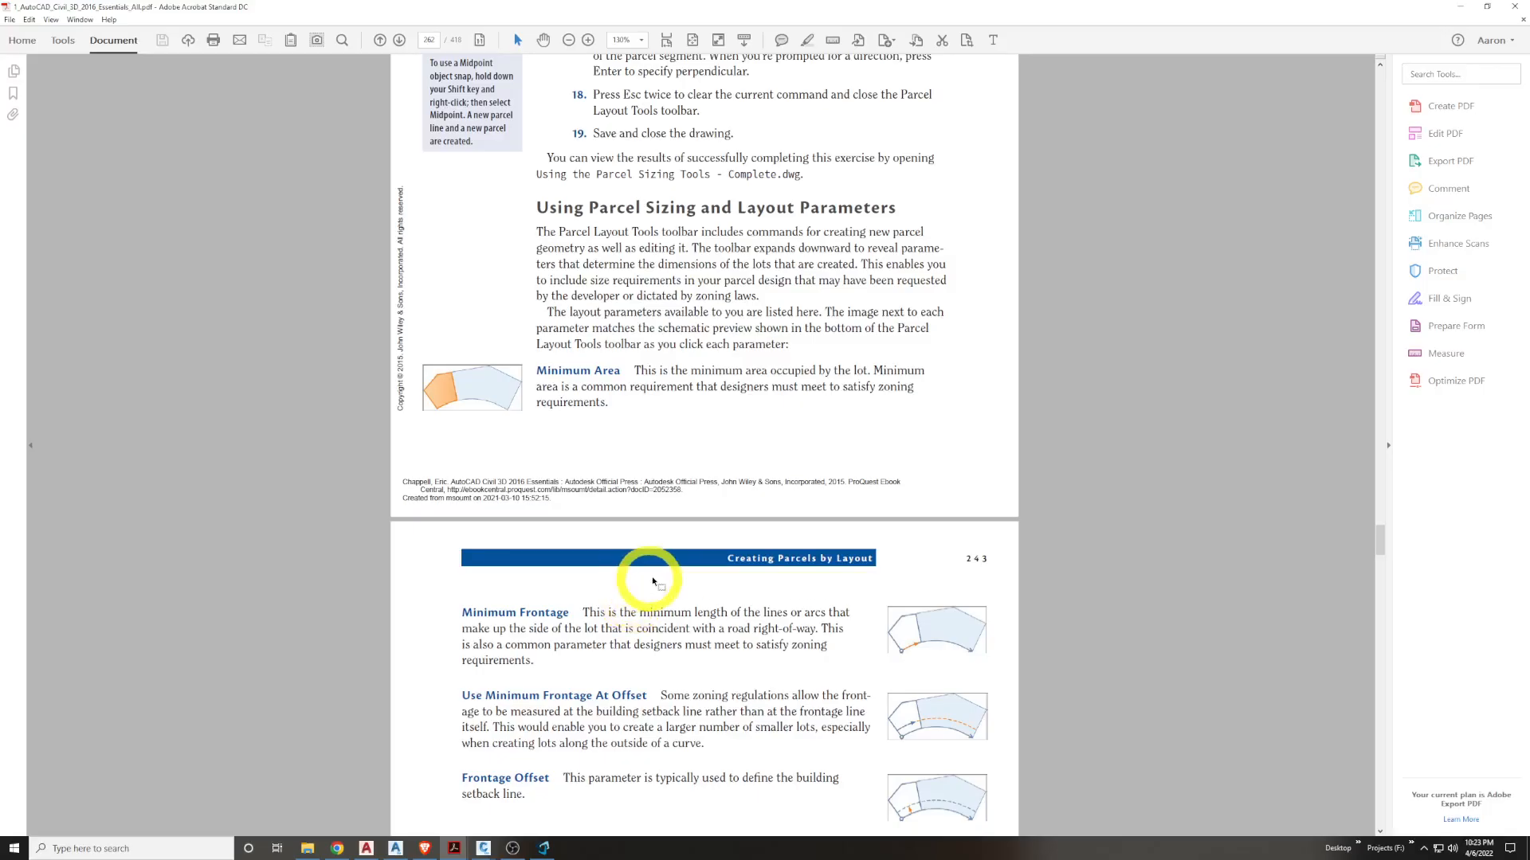
scroll(656, 604, up, 2)
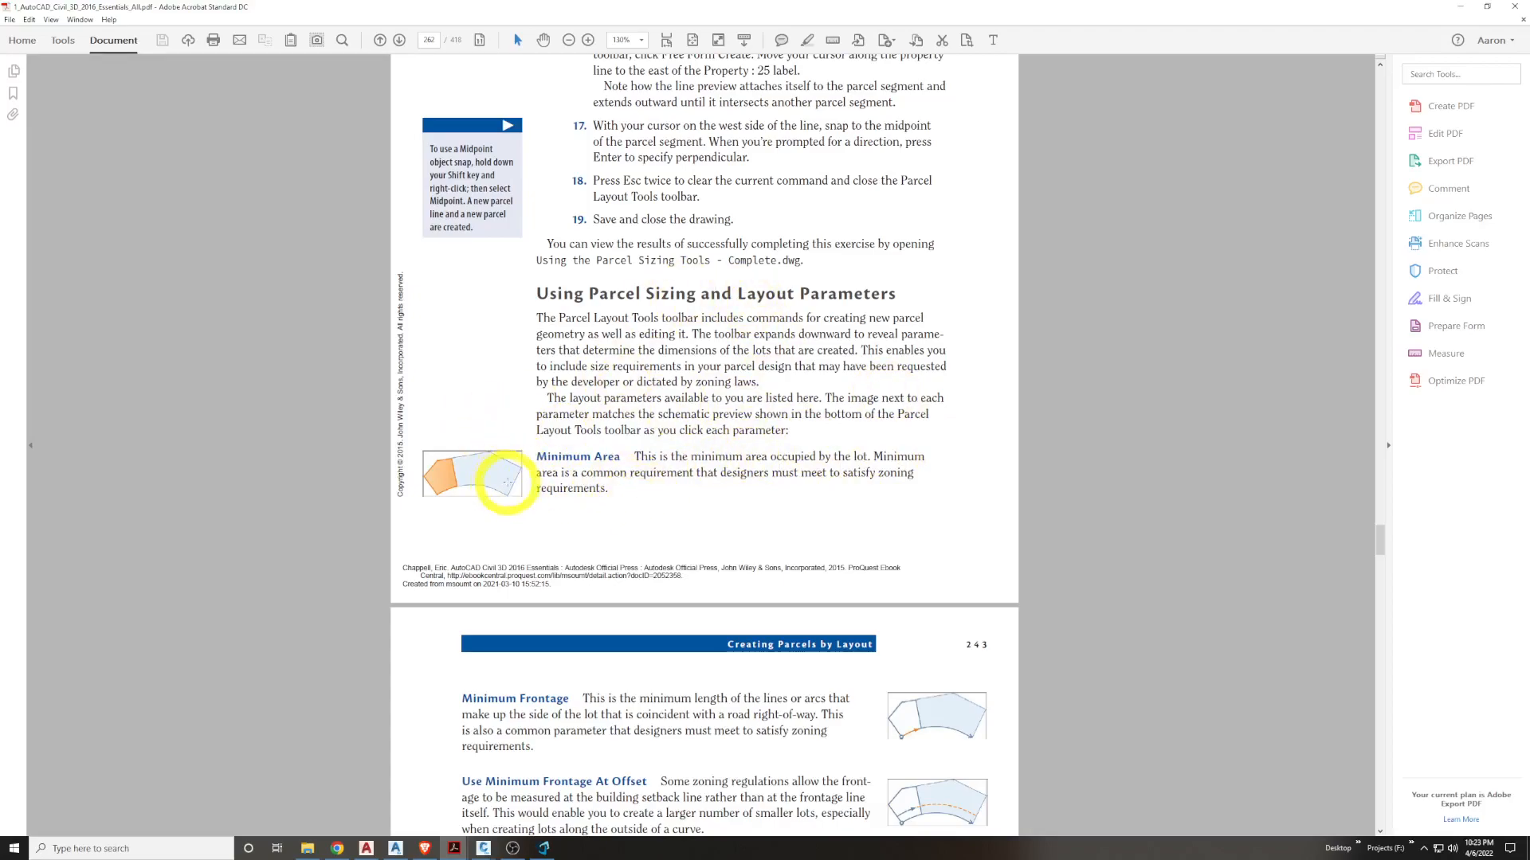
scroll(512, 480, down, 1)
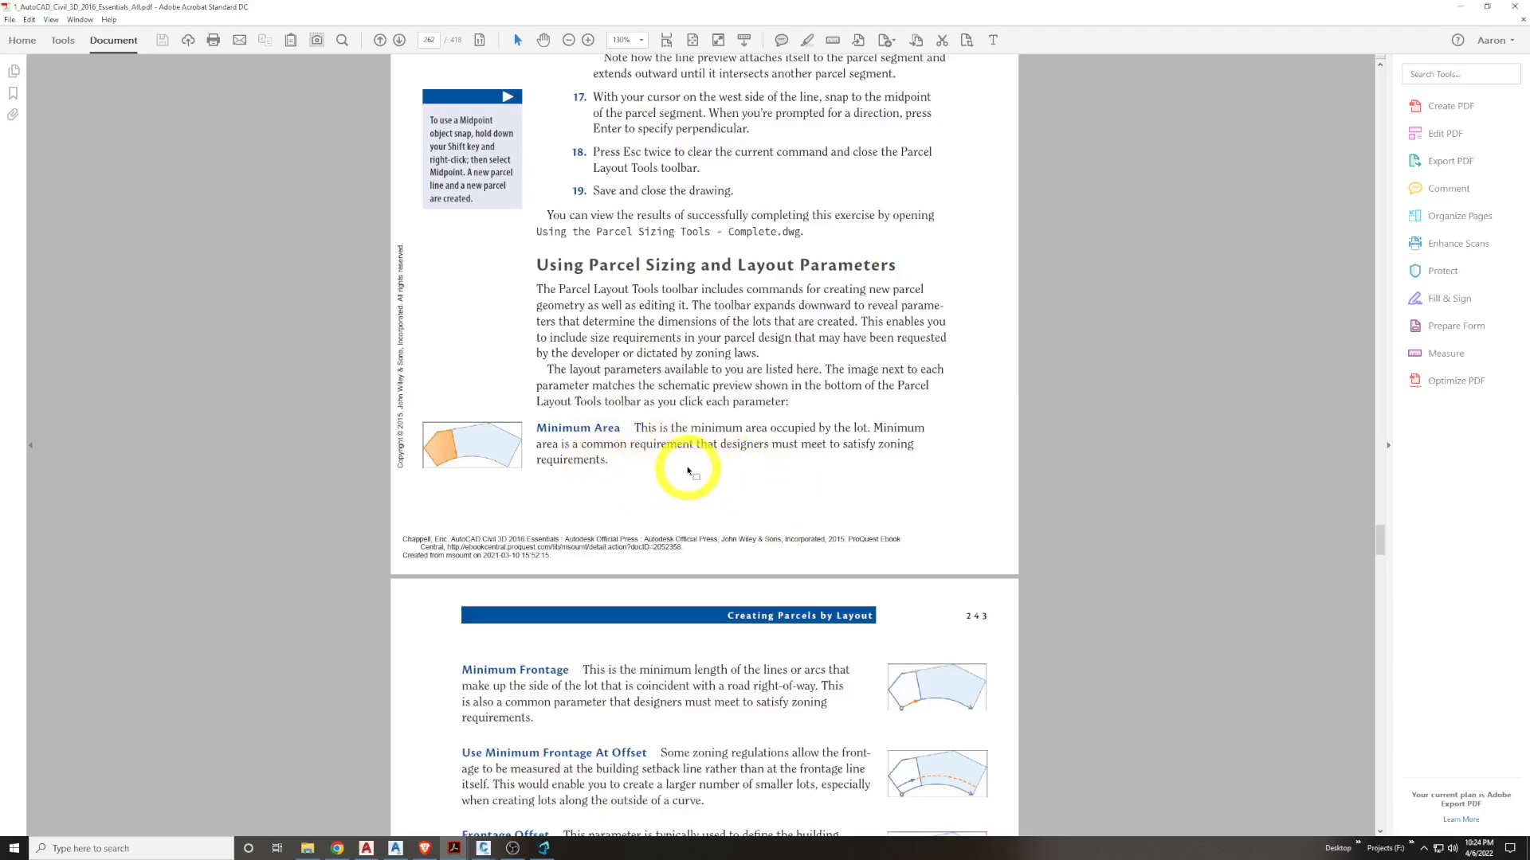
scroll(687, 469, down, 1)
scroll(749, 438, down, 3)
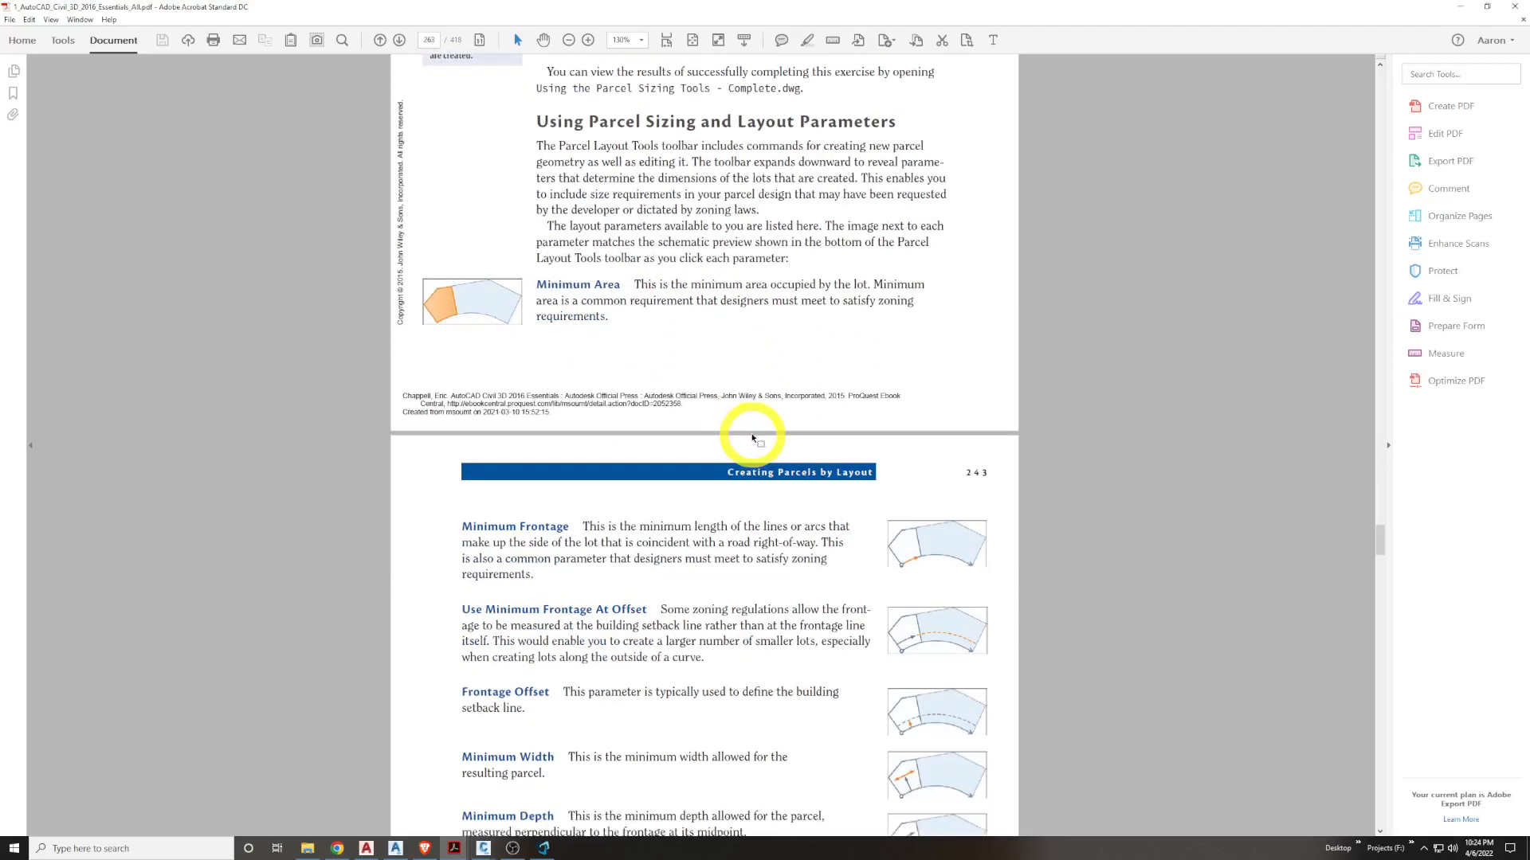
scroll(884, 486, down, 1)
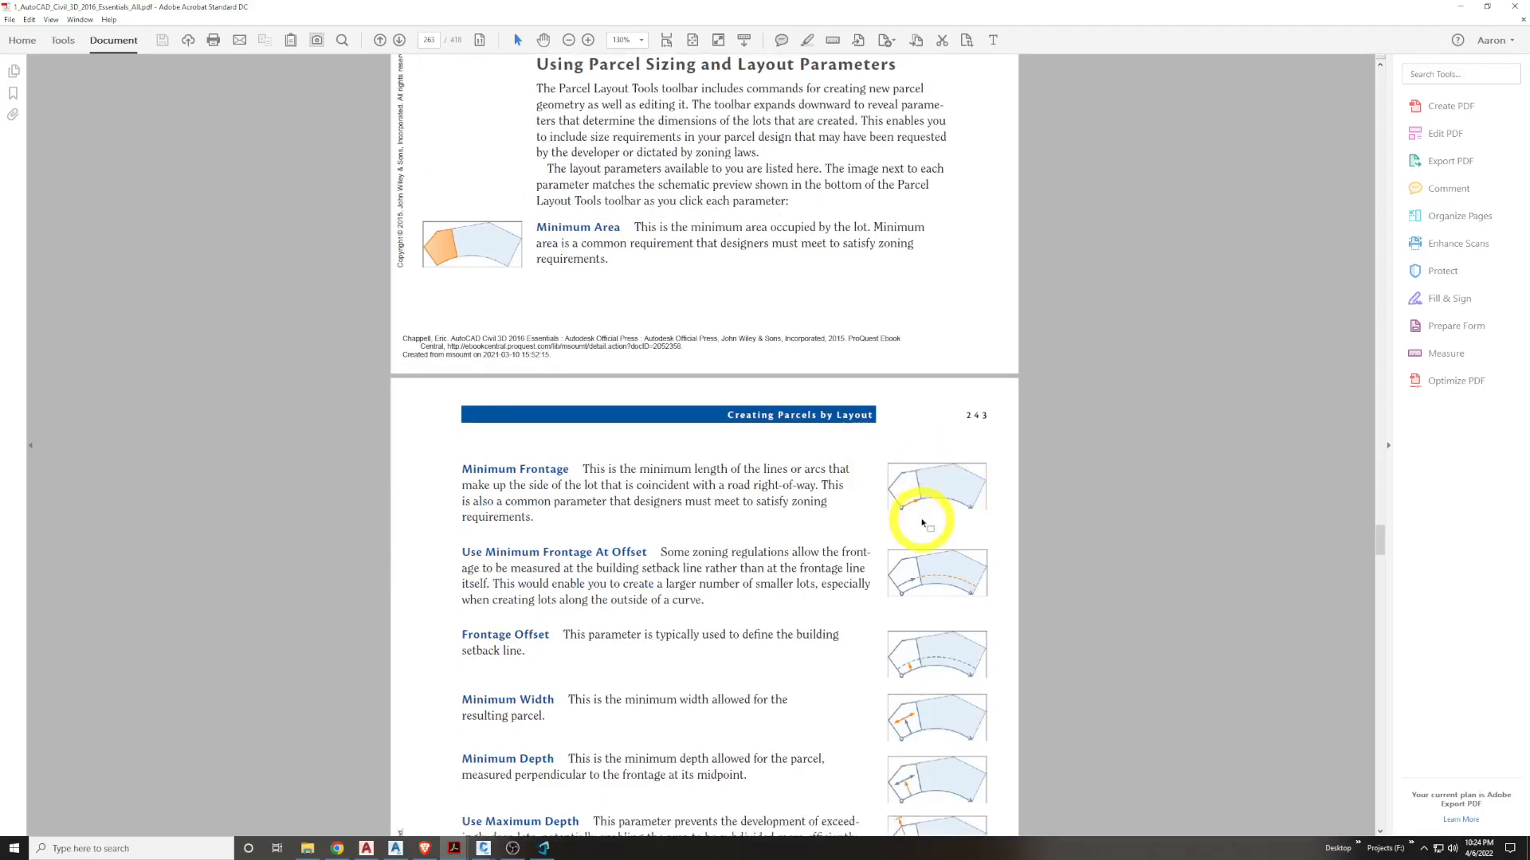
click(915, 510)
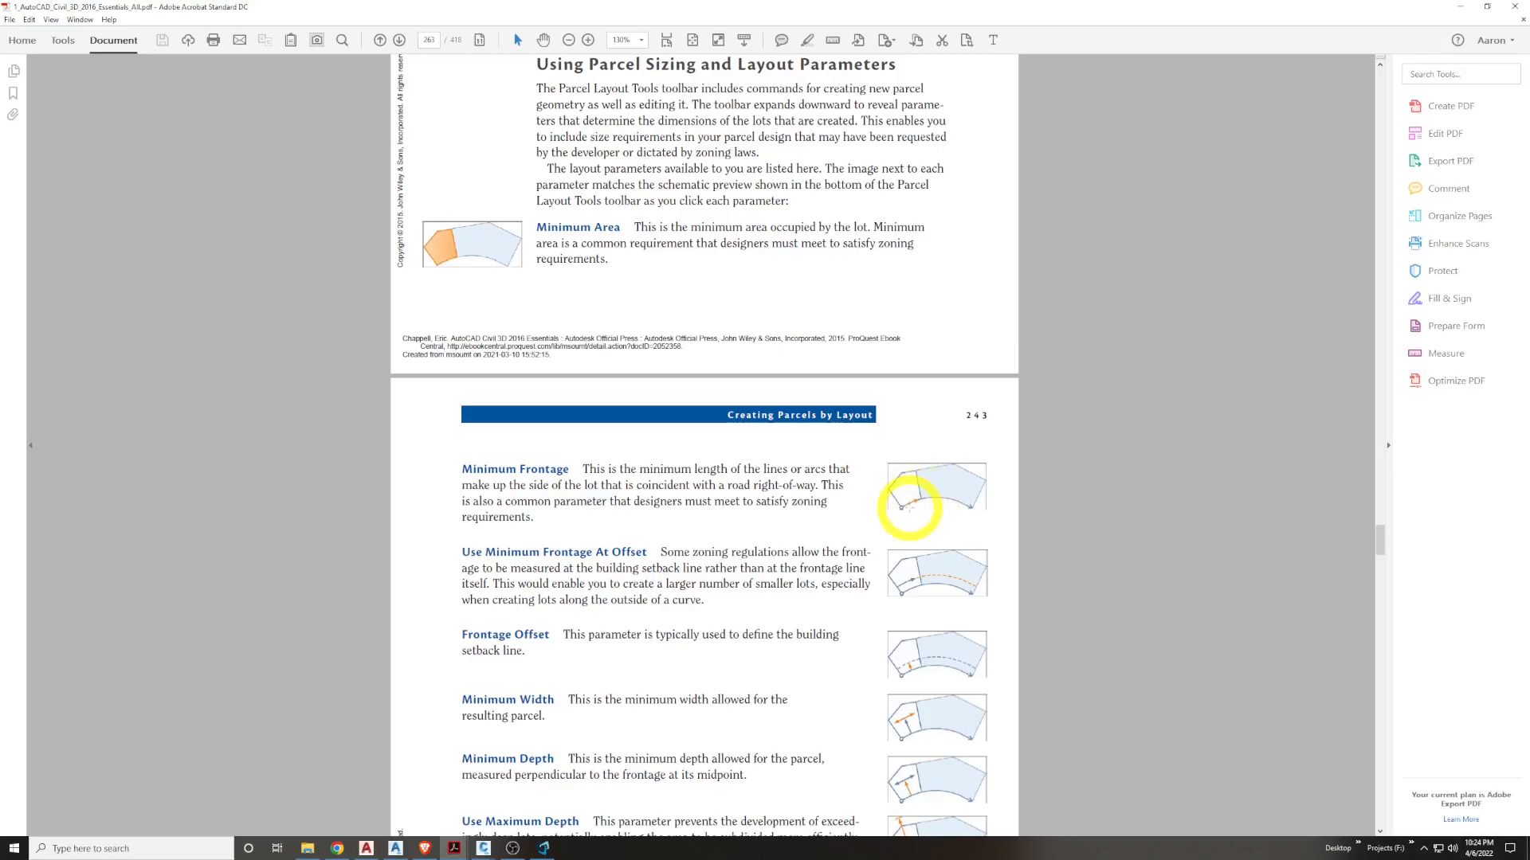
scroll(943, 614, down, 1)
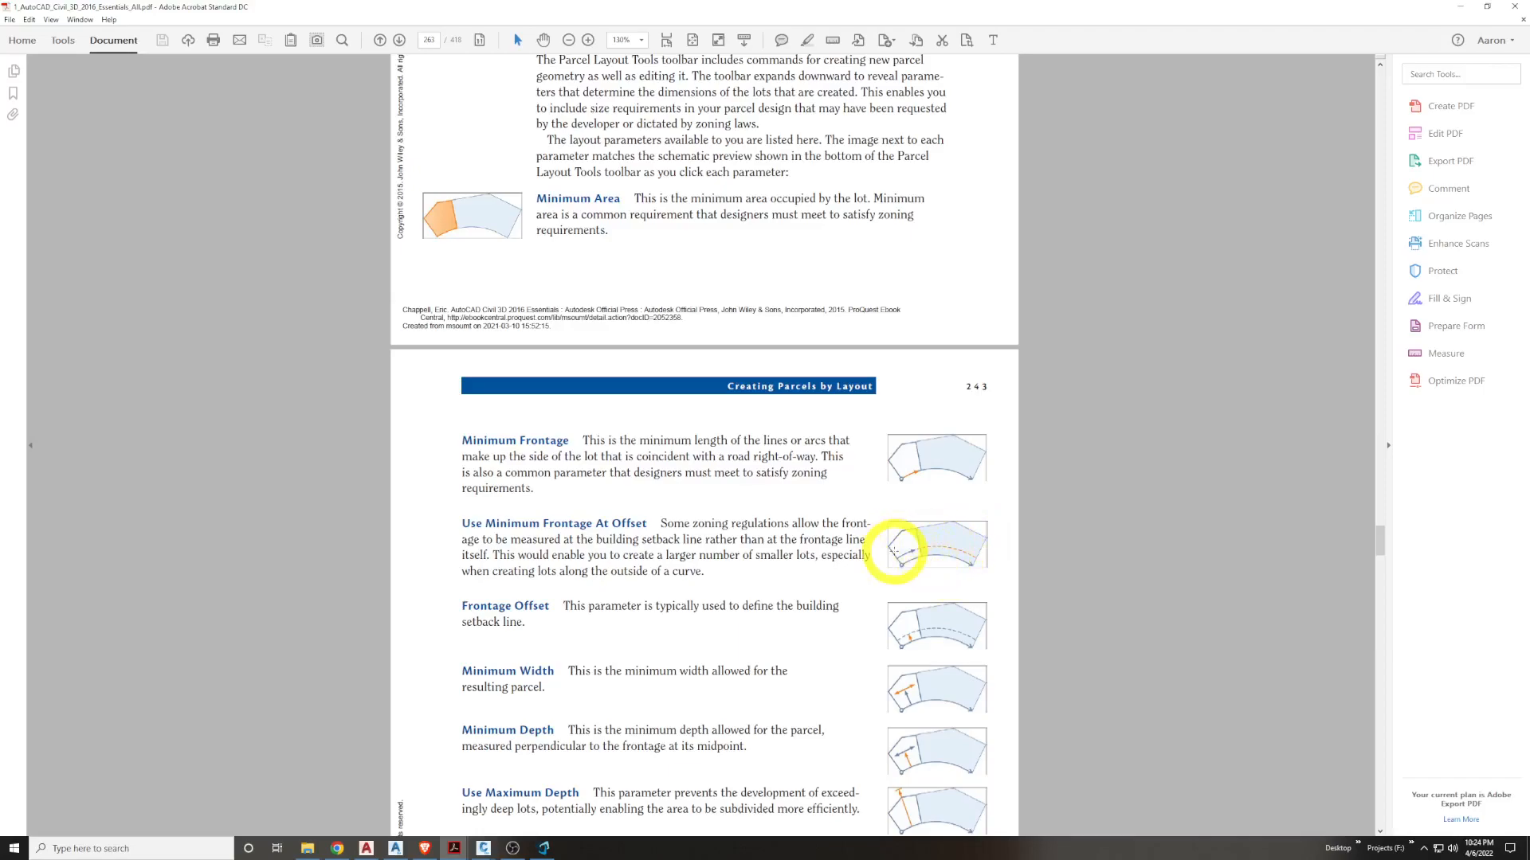
scroll(943, 547, down, 2)
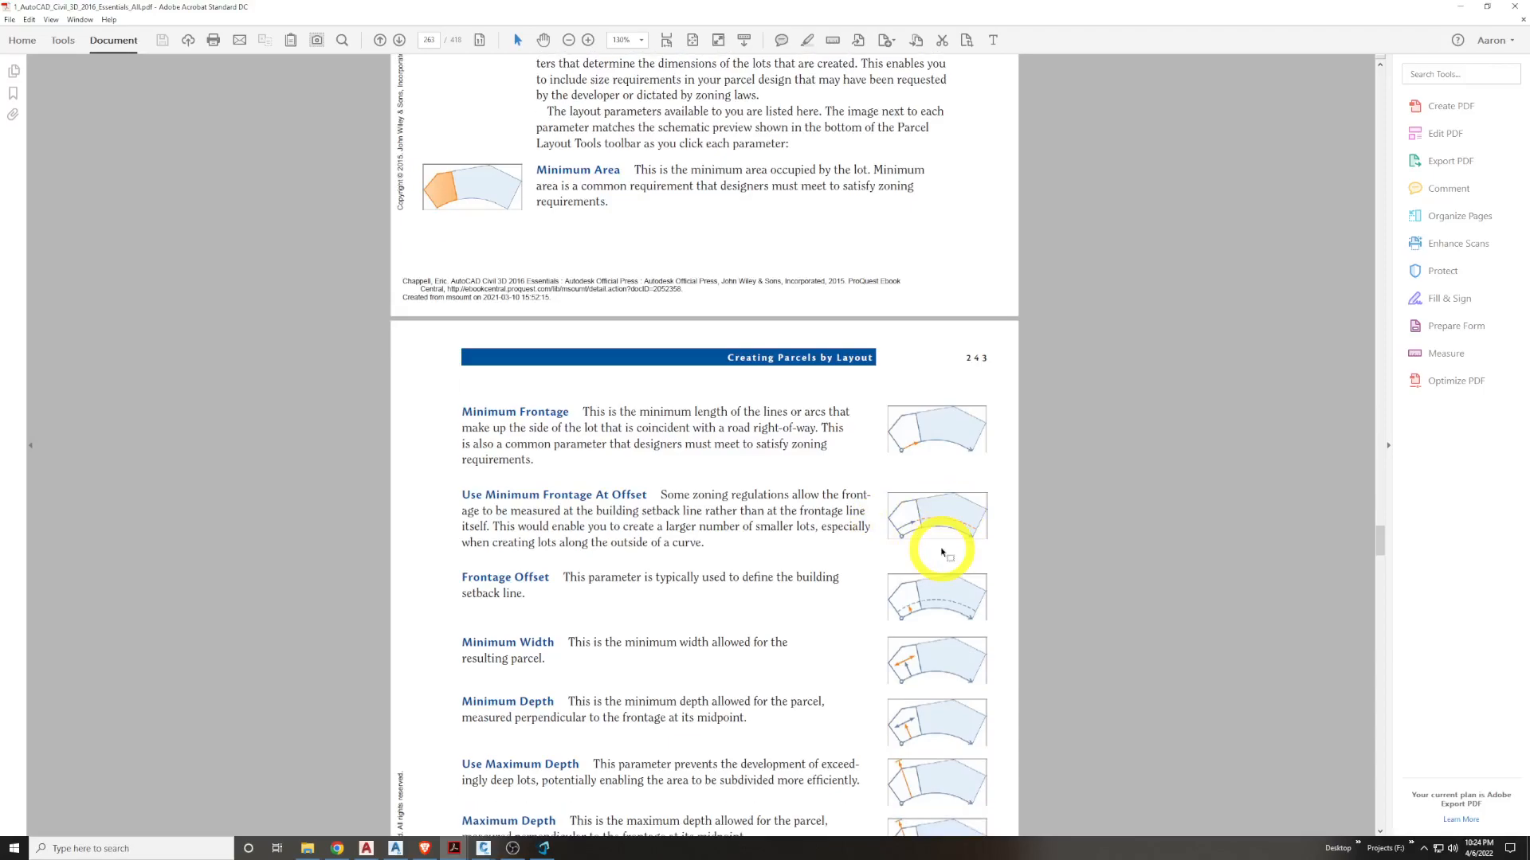
scroll(927, 588, down, 1)
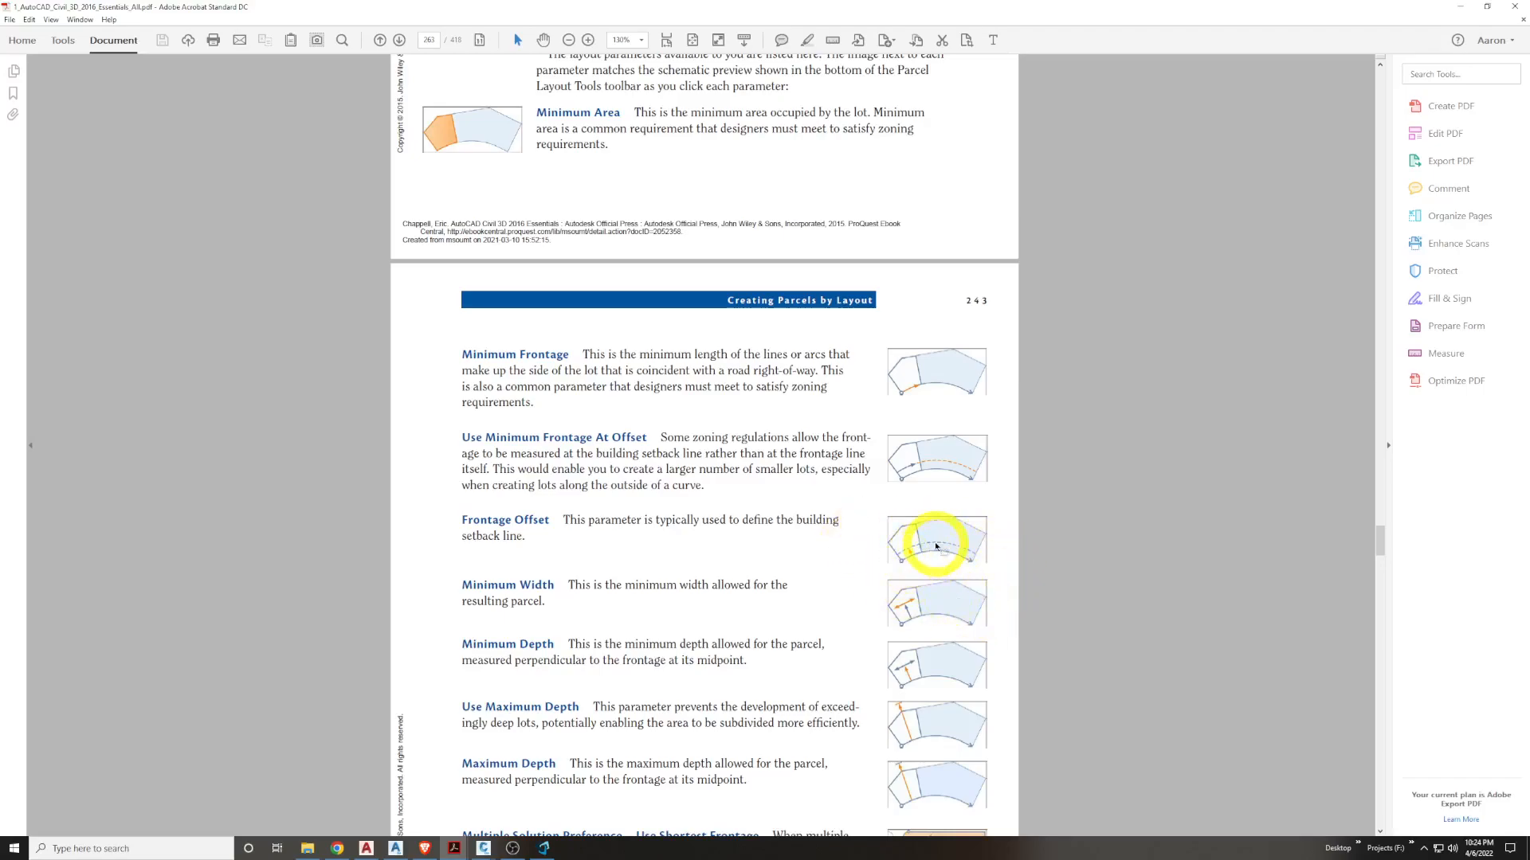
scroll(933, 544, down, 1)
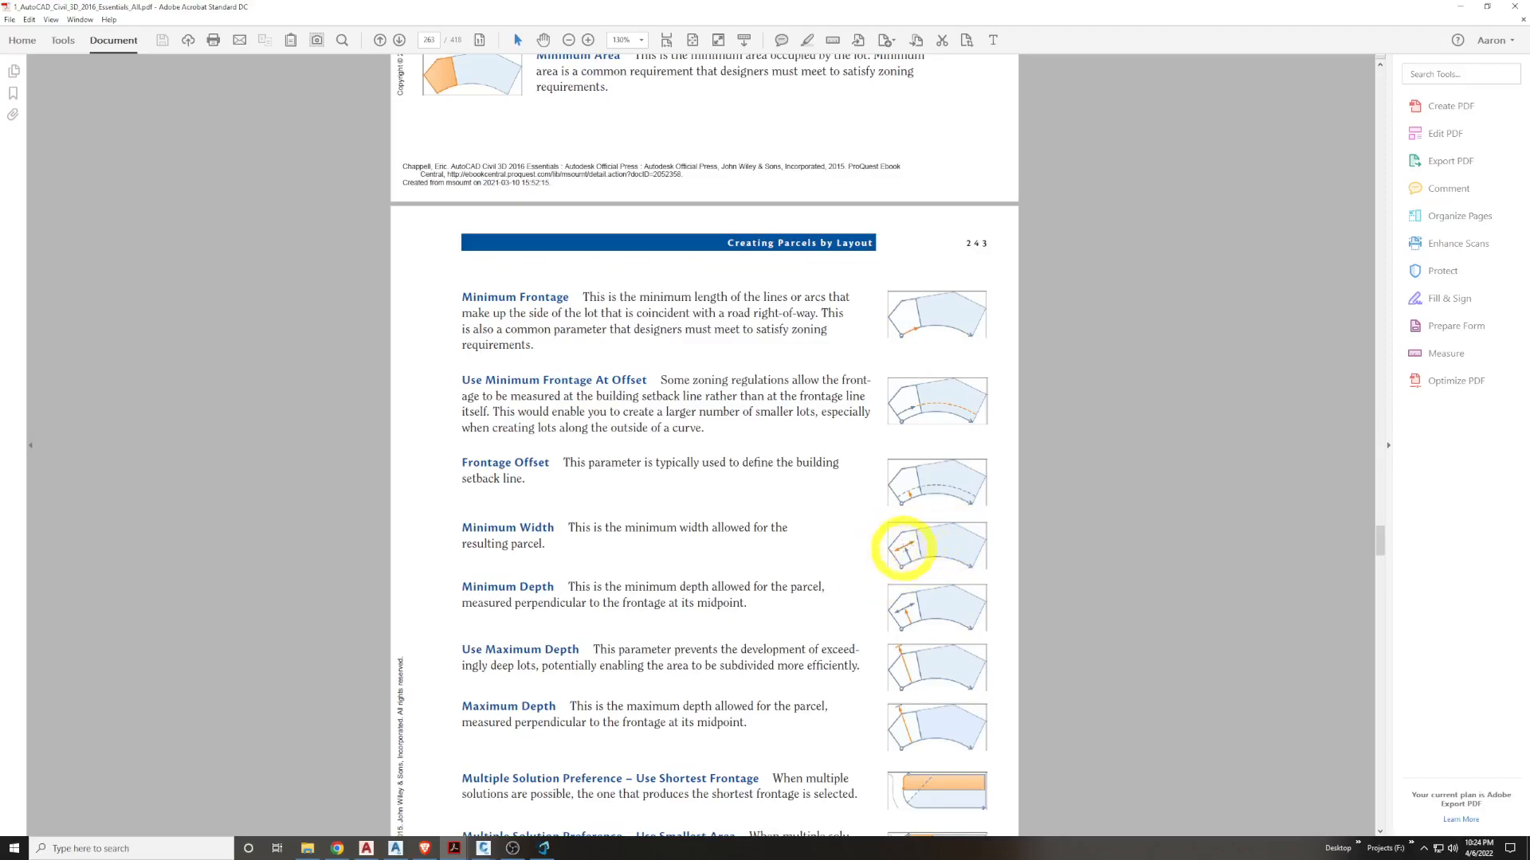
scroll(909, 552, down, 1)
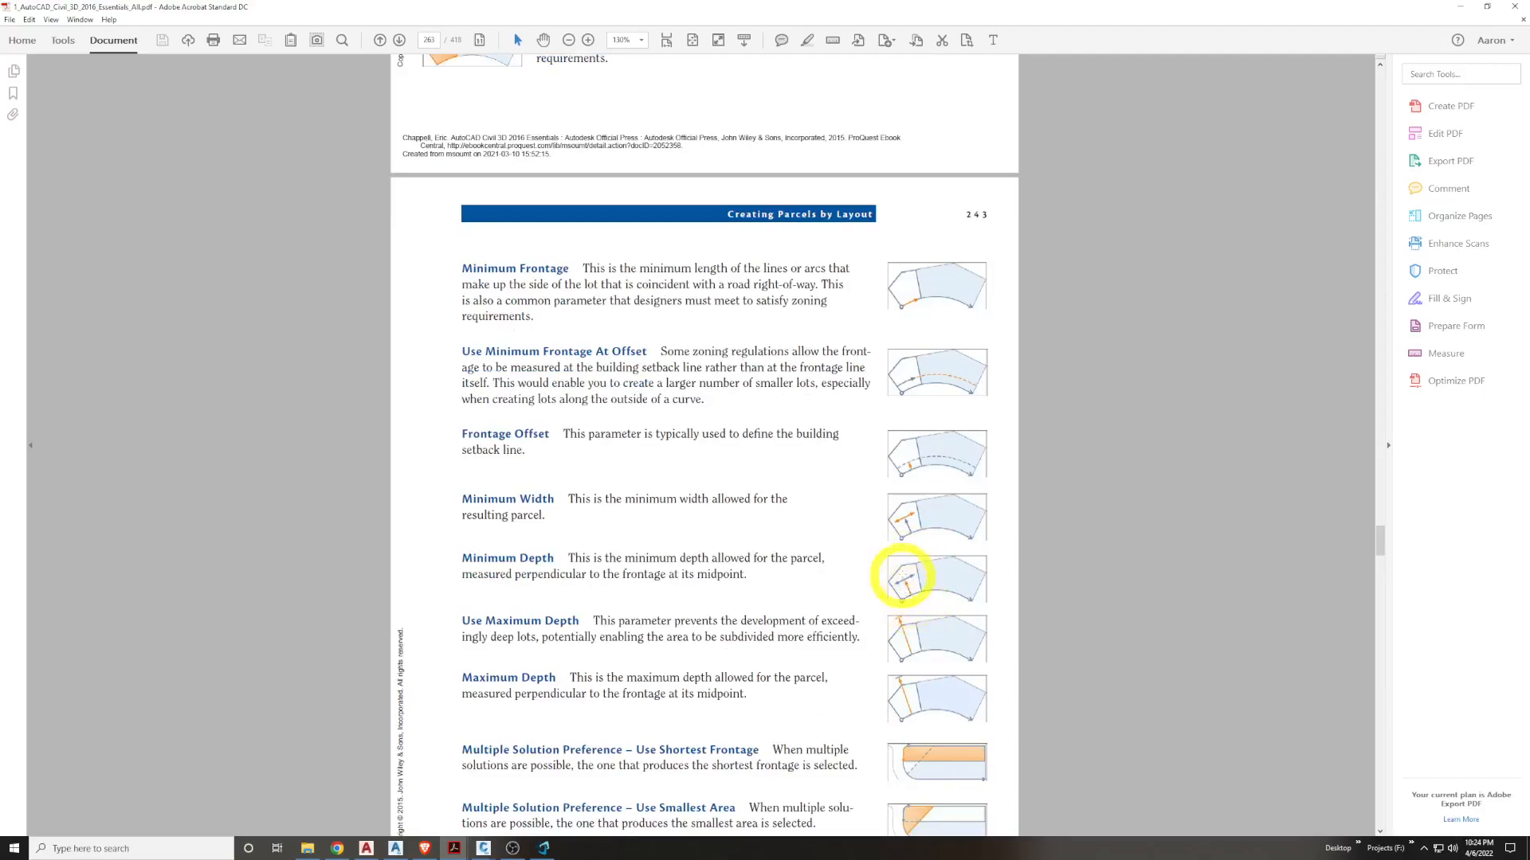
scroll(903, 578, down, 1)
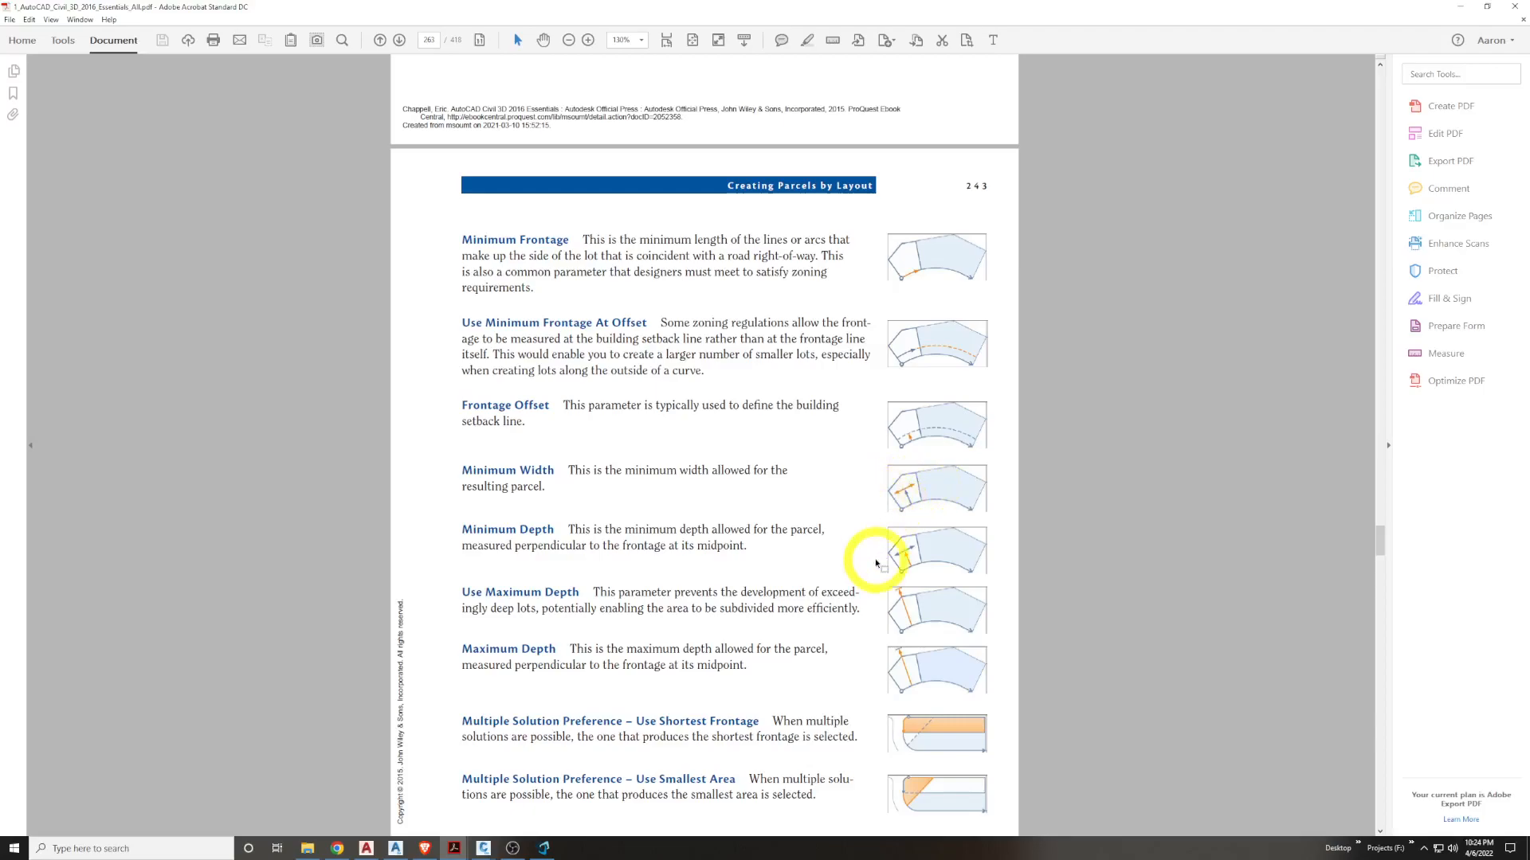
scroll(908, 565, down, 3)
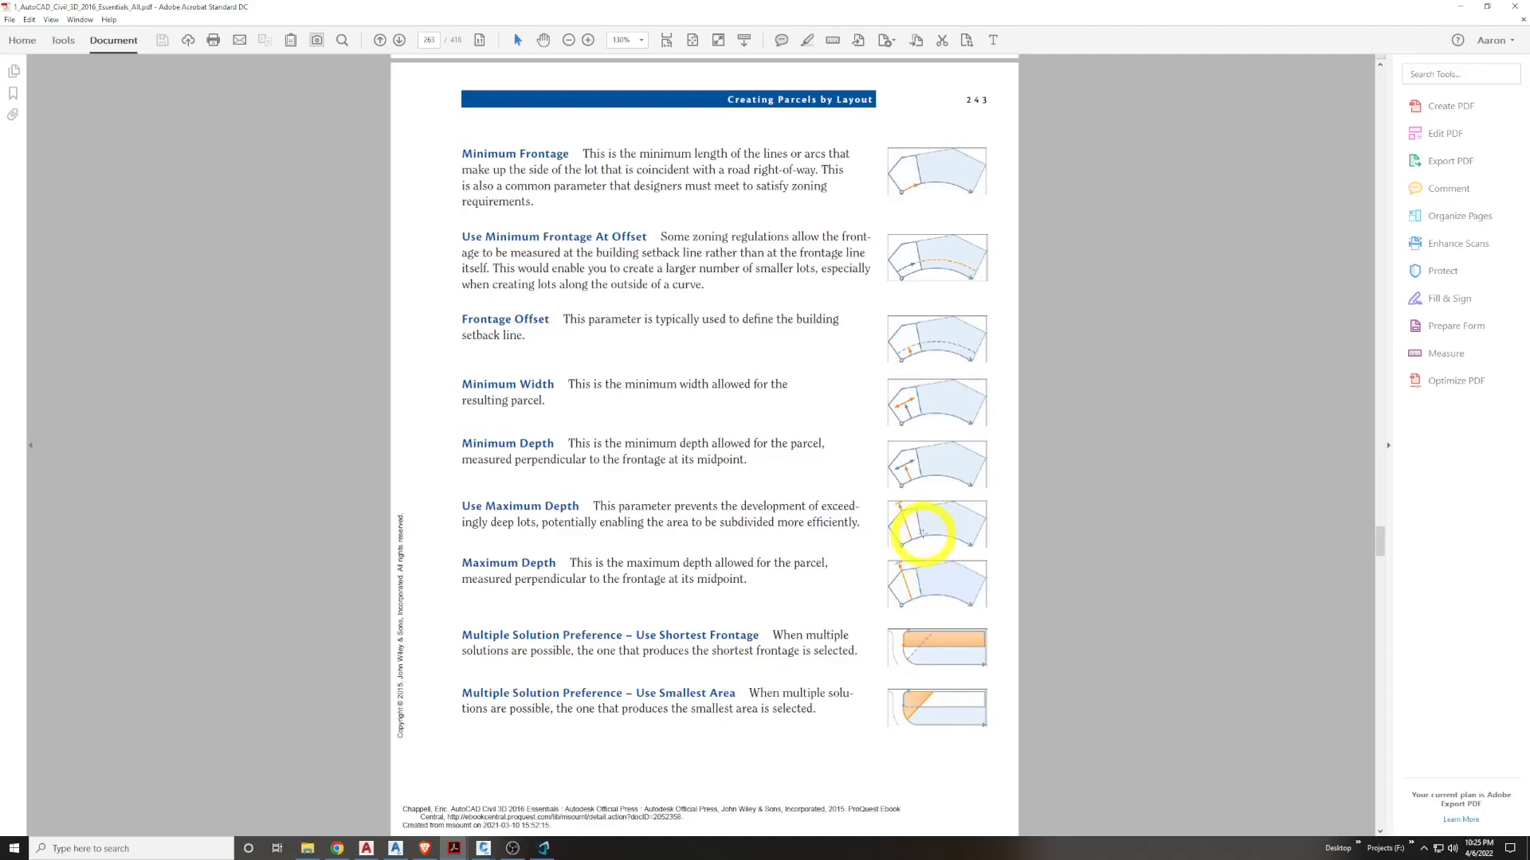
scroll(924, 526, down, 1)
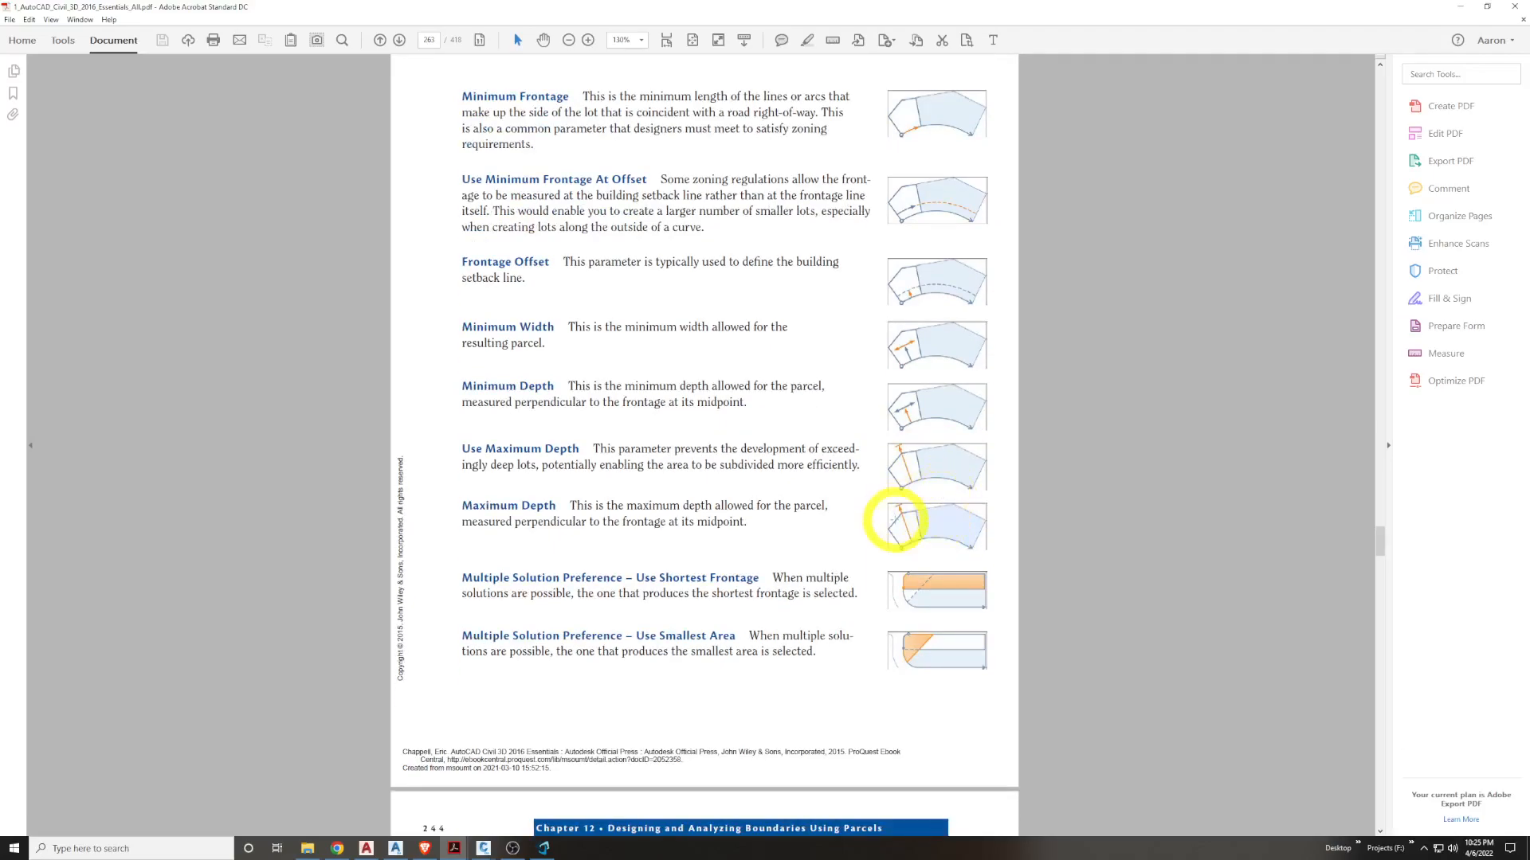
scroll(894, 518, down, 1)
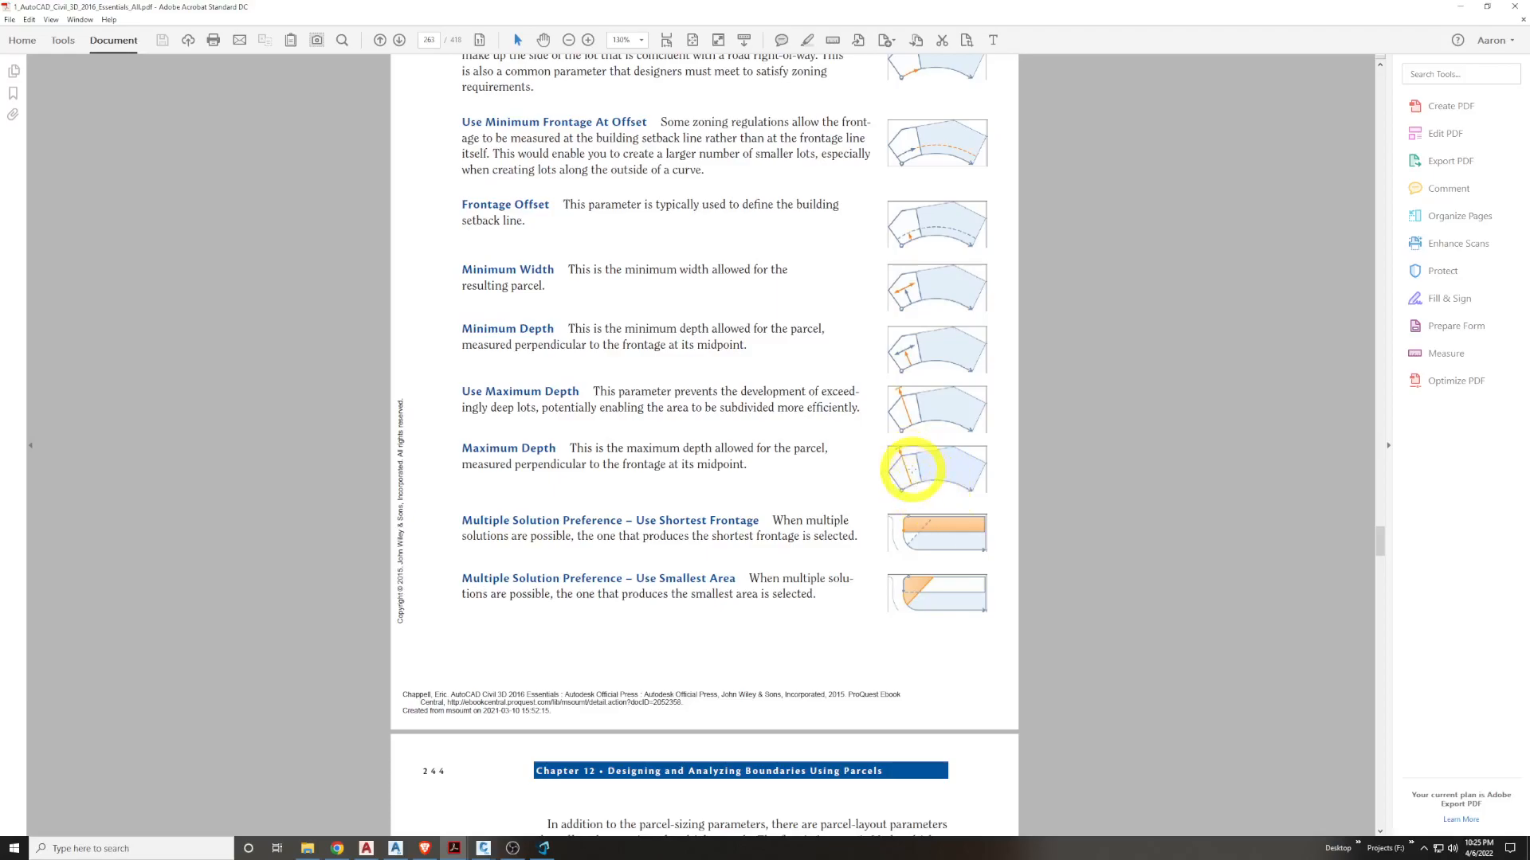
scroll(912, 474, down, 2)
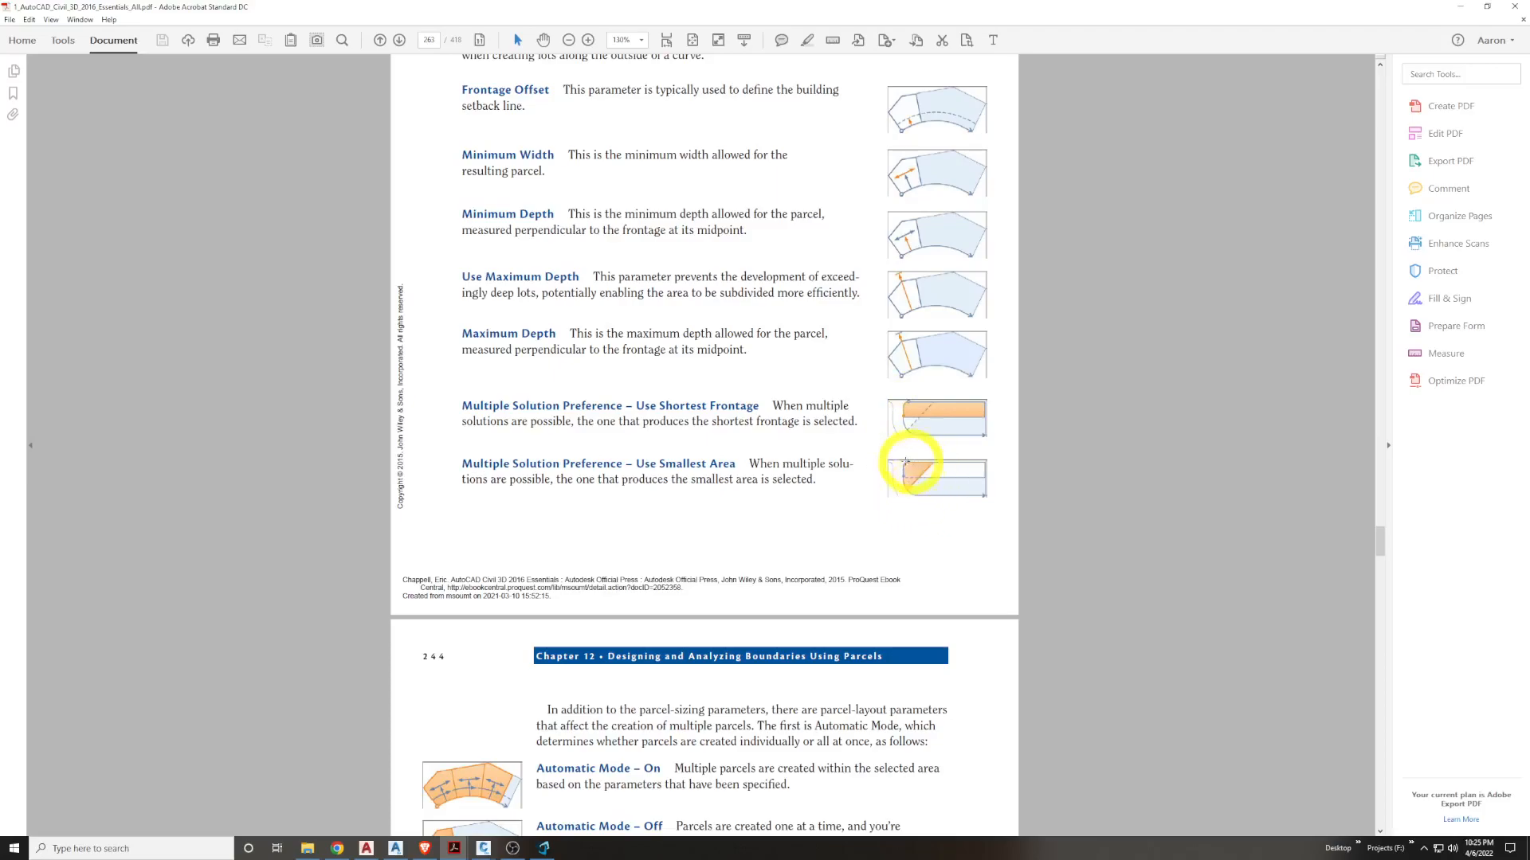
Read the textbook's descriptions of Automatic Mode, the Remainder Distribution options and the start of Exercise 12.4
scroll(908, 474, down, 5)
scroll(902, 468, down, 2)
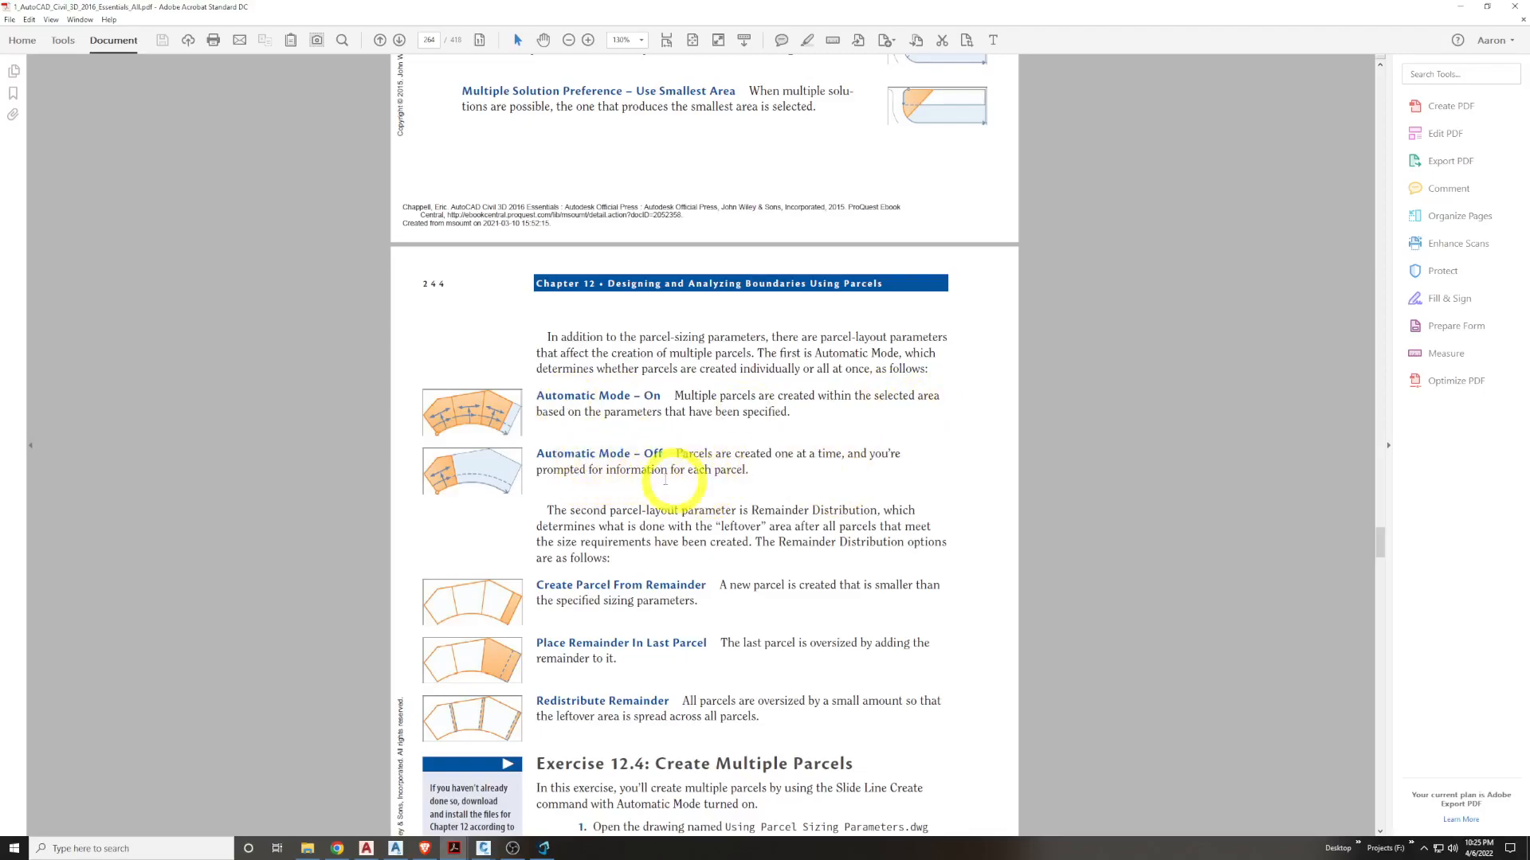
scroll(726, 462, down, 5)
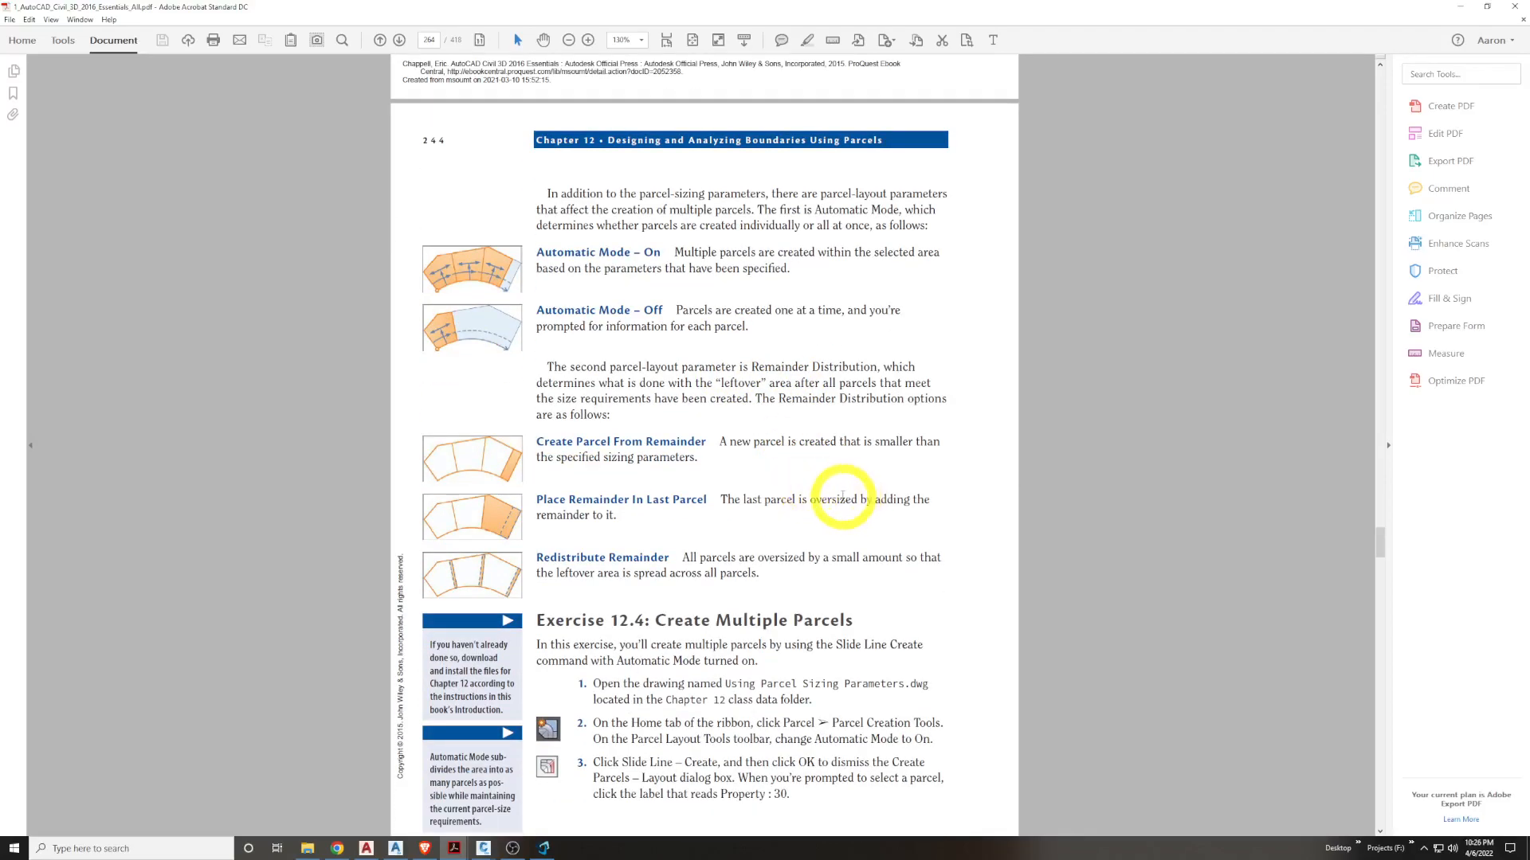
scroll(829, 497, down, 1)
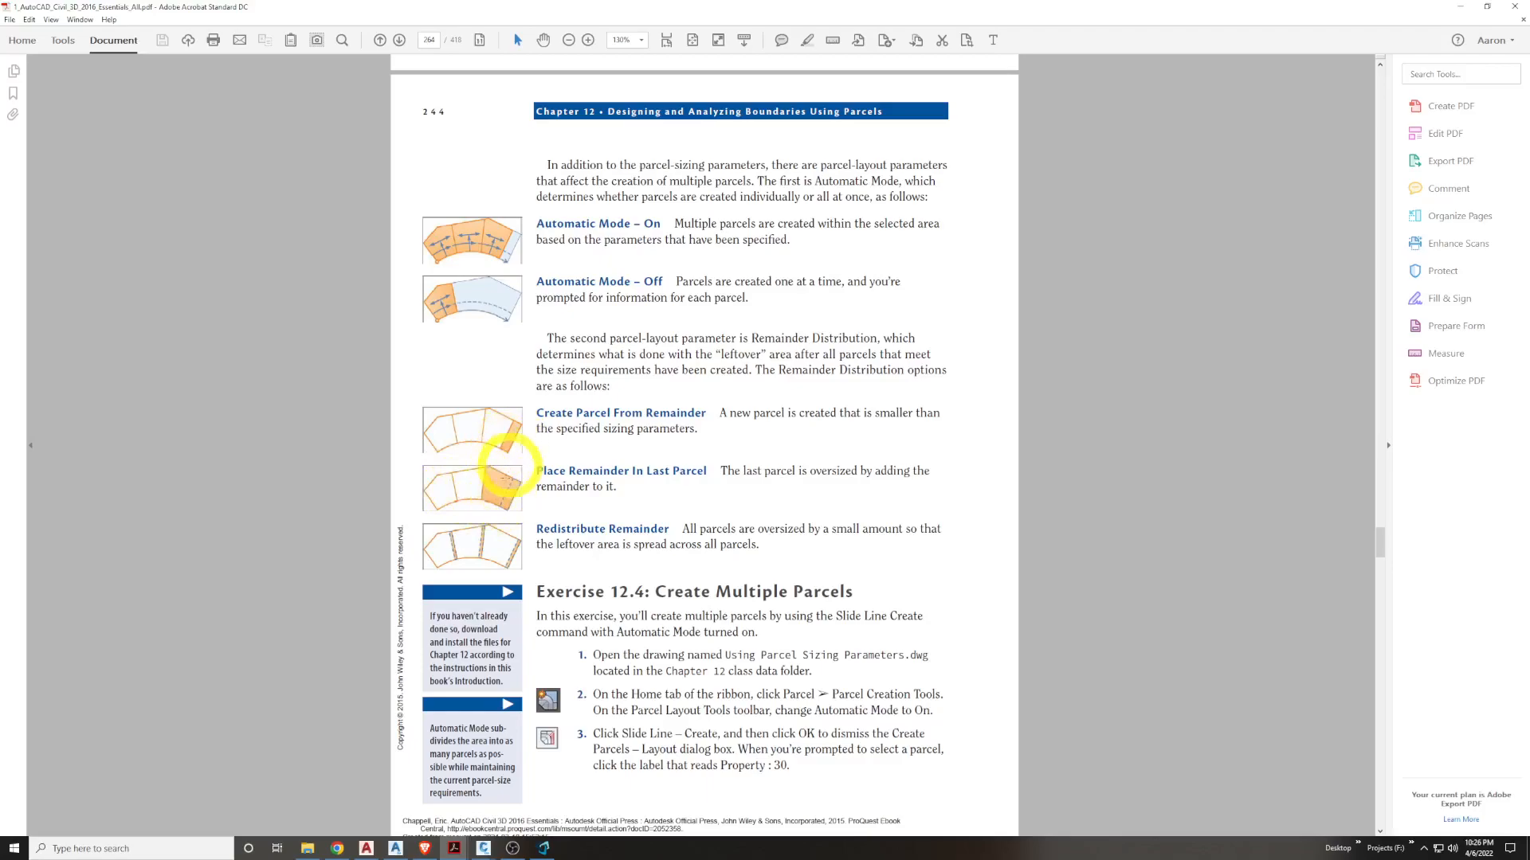
scroll(530, 525, down, 1)
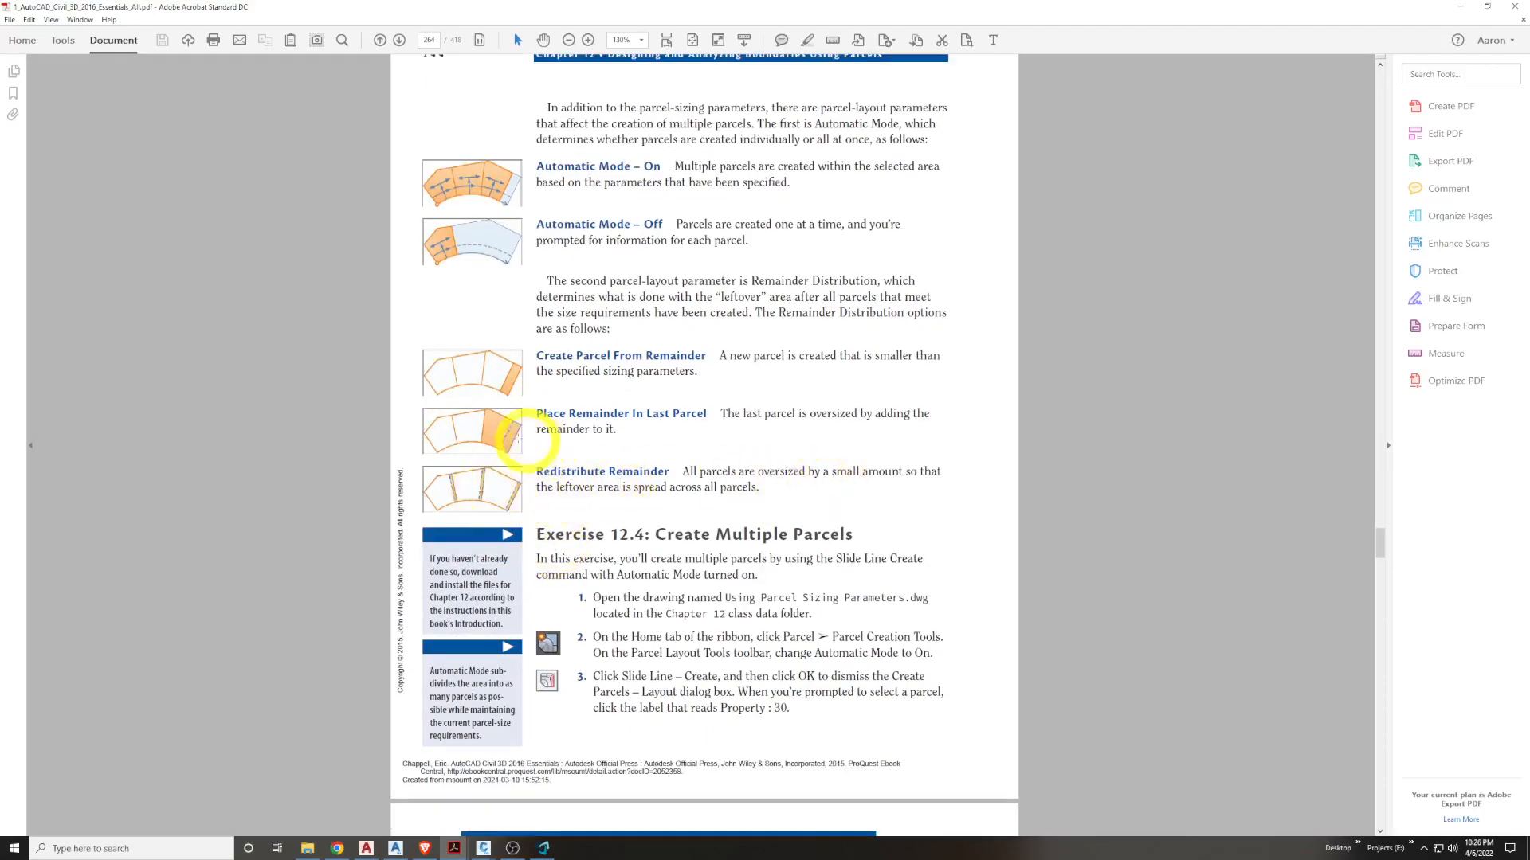
Read the textbook's Redistribute Remainder option and Exercise 12.4's instructions through Figure 12.13 on the frontage start point
click(514, 376)
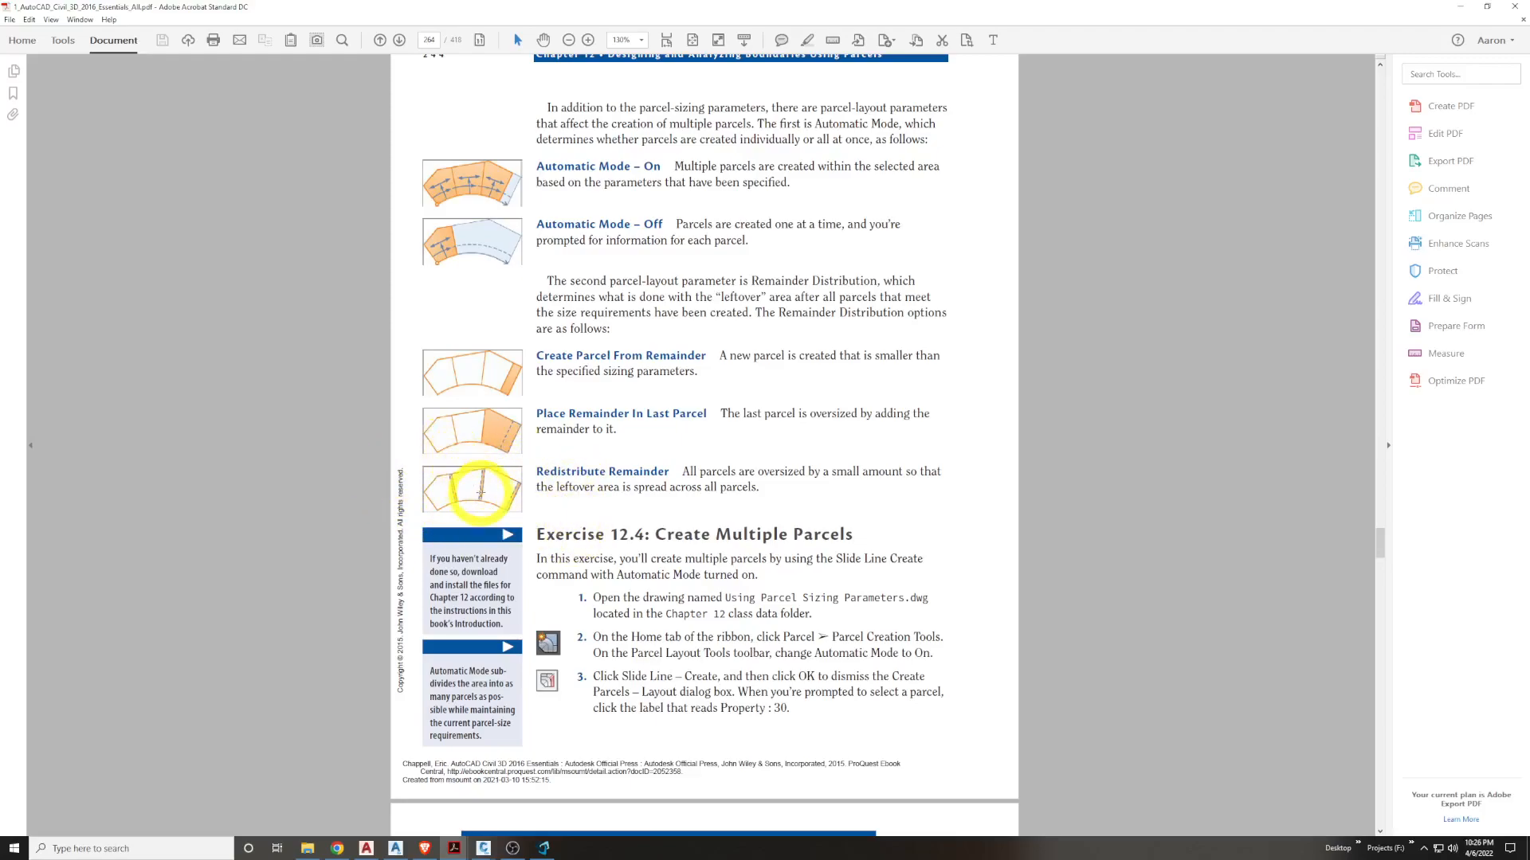
scroll(717, 518, down, 3)
scroll(832, 533, down, 2)
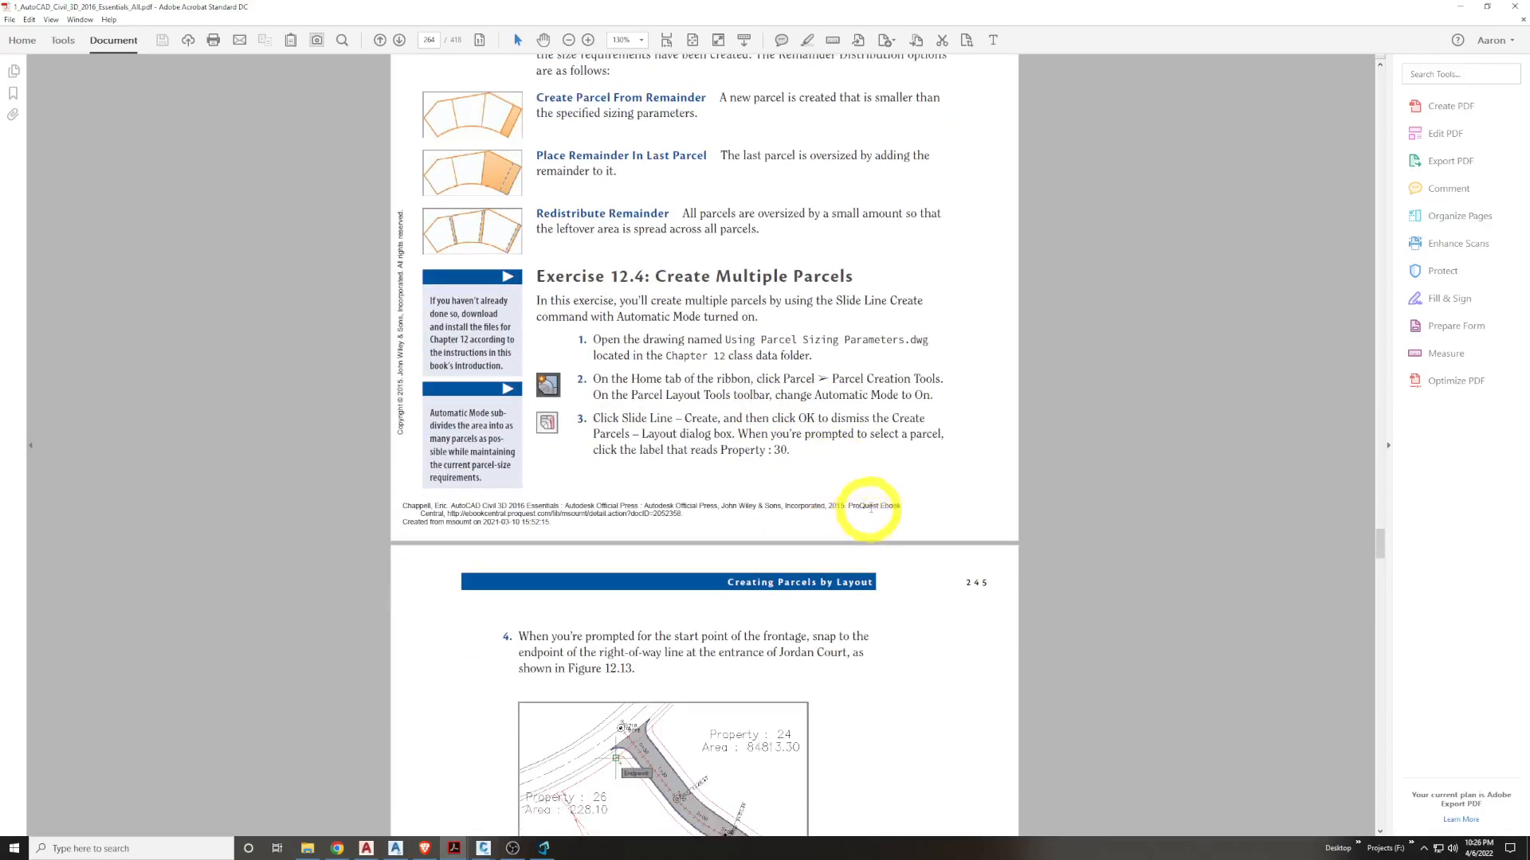
scroll(876, 502, down, 2)
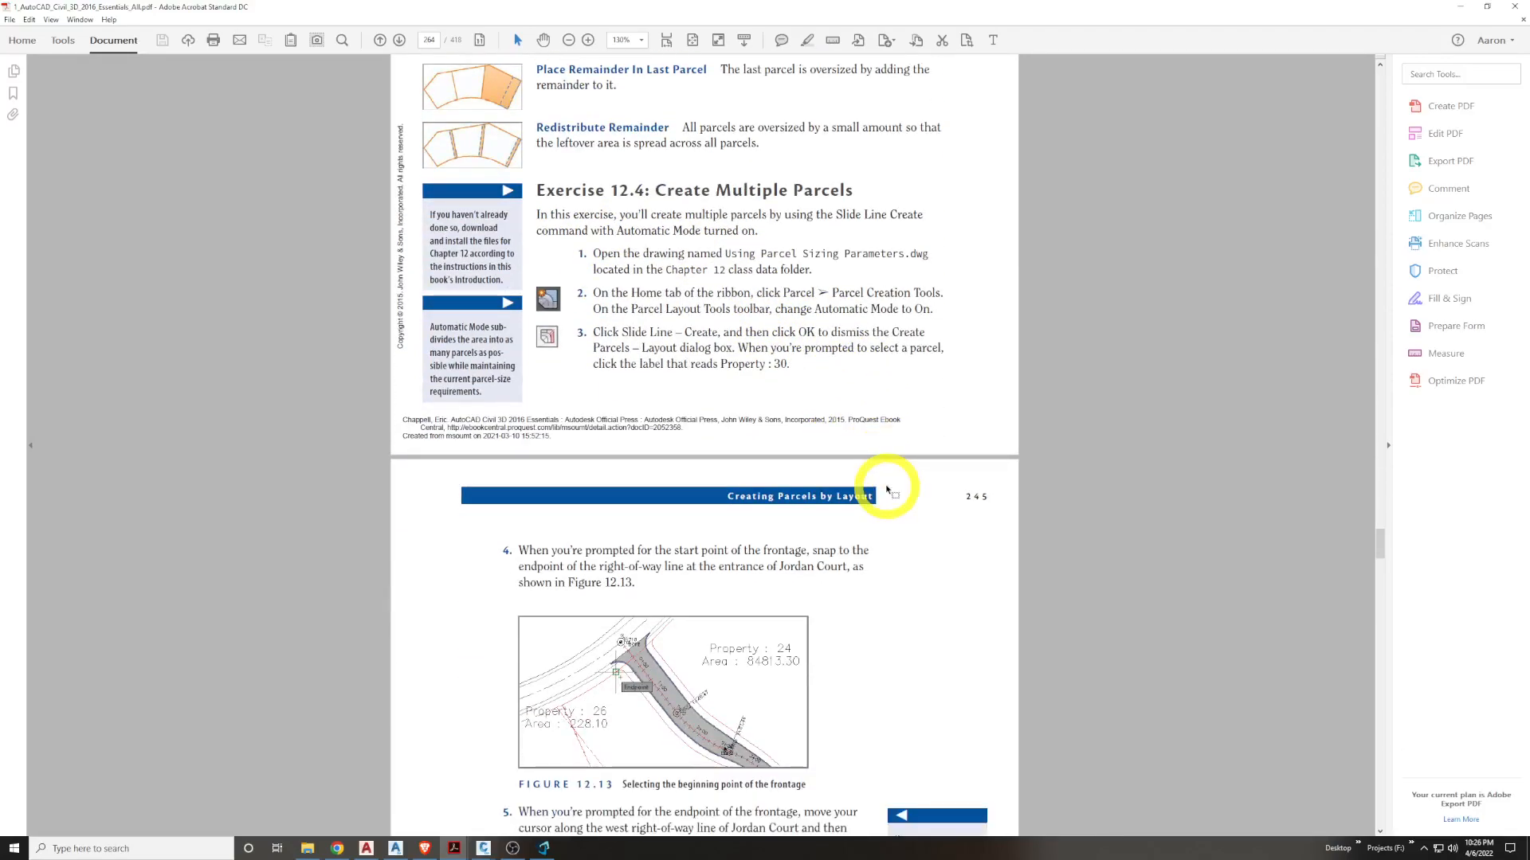
scroll(887, 489, down, 1)
Switch back to Civil 3D, bring up the drawing 4_Using Parcel Sizing Parameters and start the Parcel Creation Tools
key(alt+Tab)
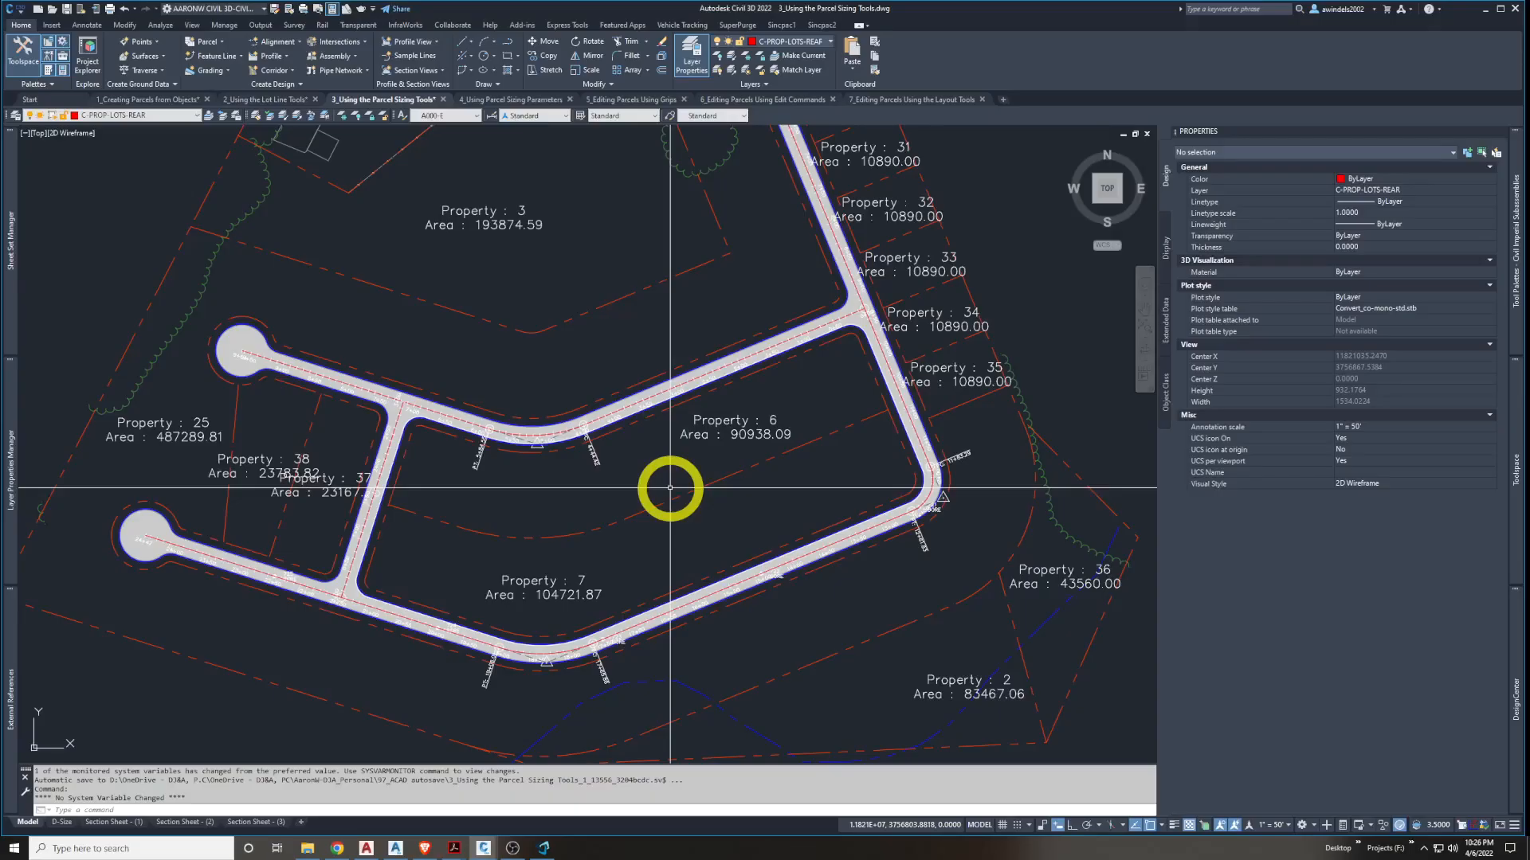
click(532, 101)
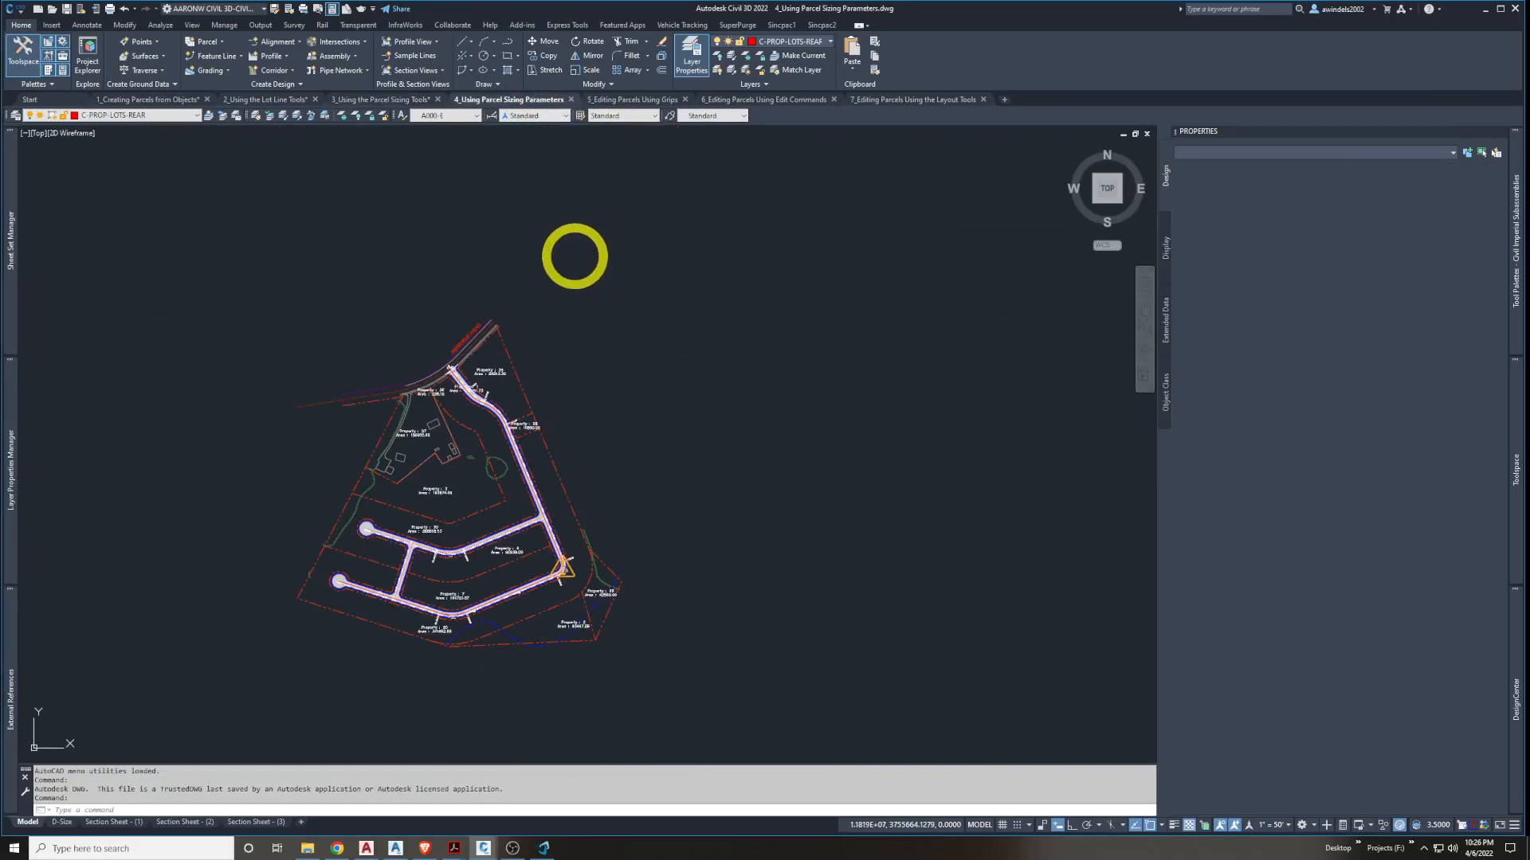
click(208, 43)
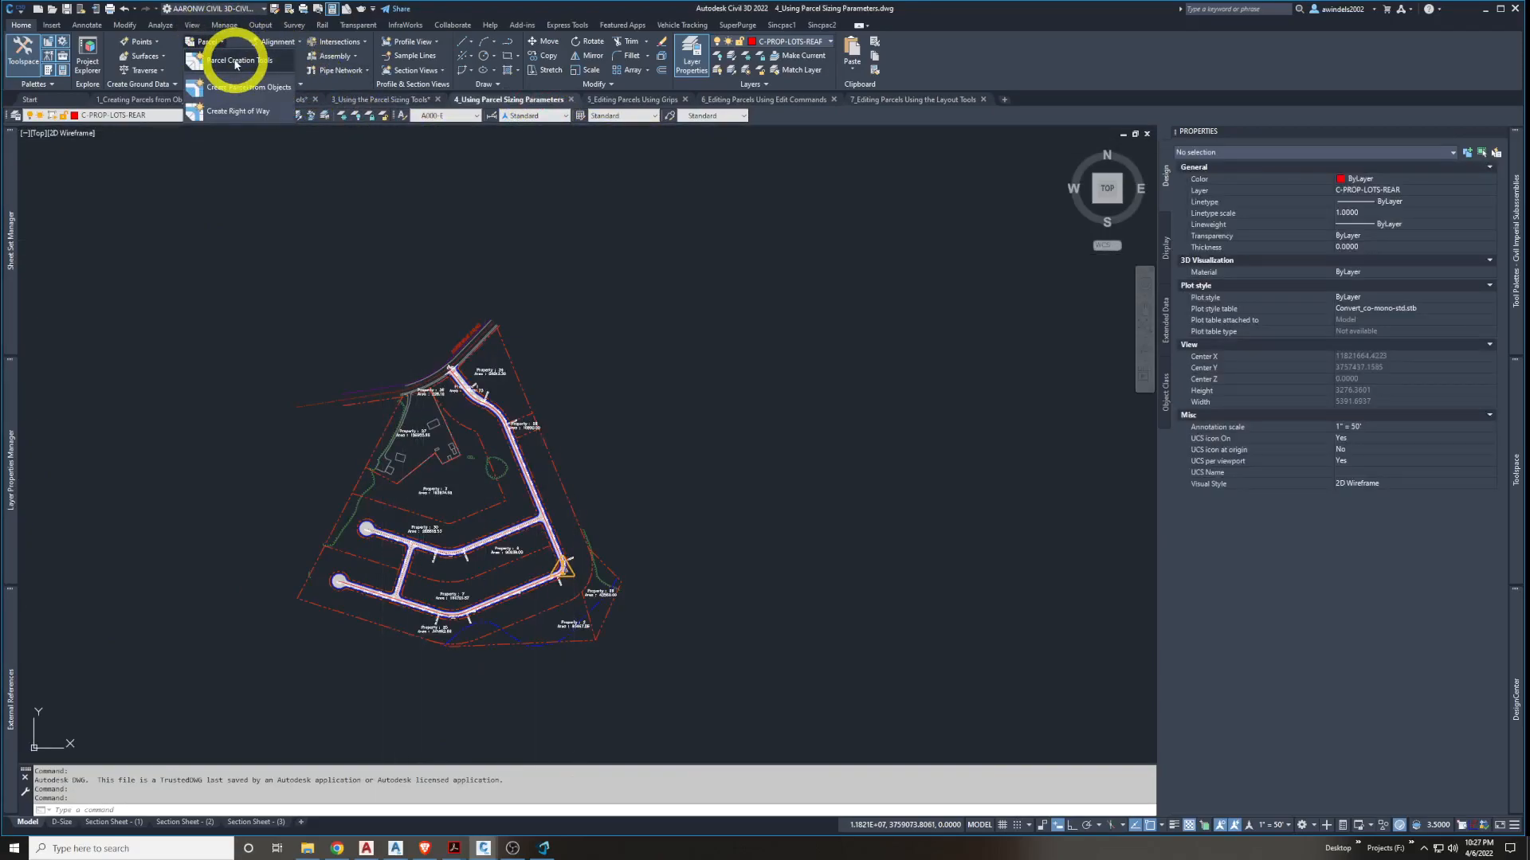
click(236, 64)
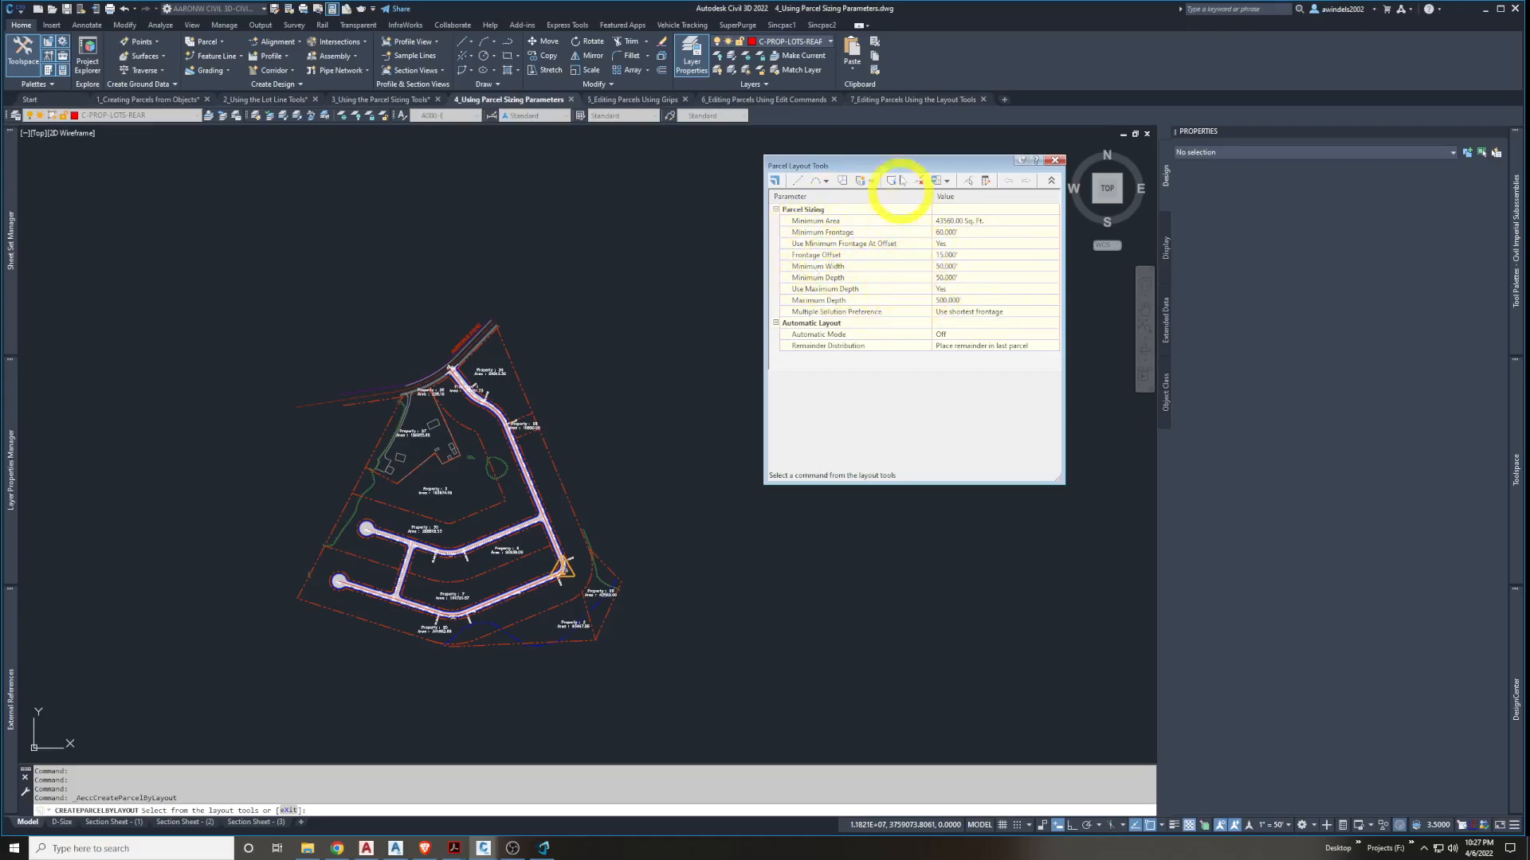
drag(899, 166, 875, 168)
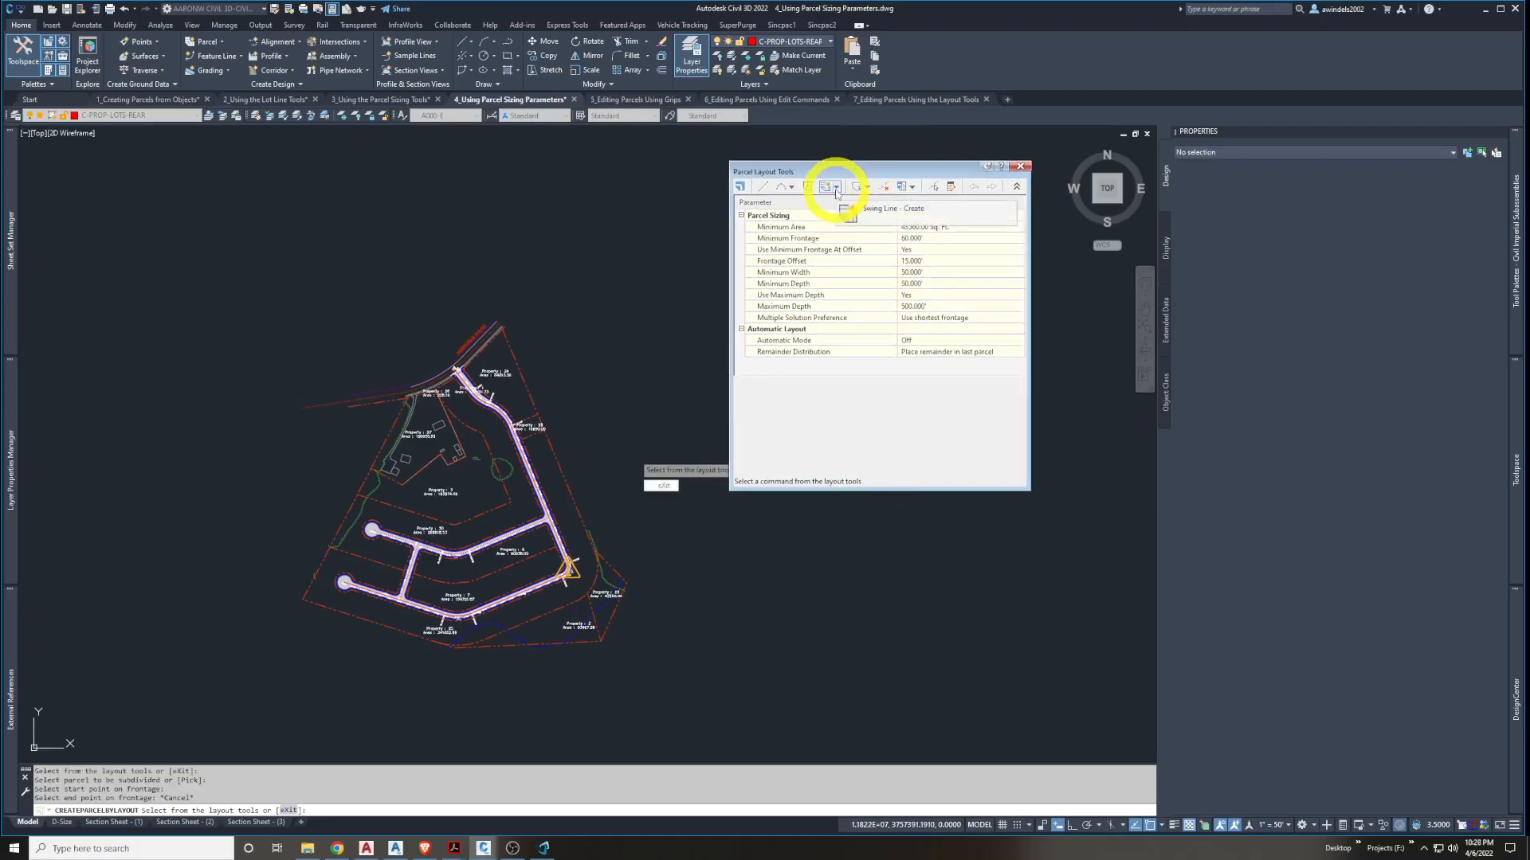
click(836, 189)
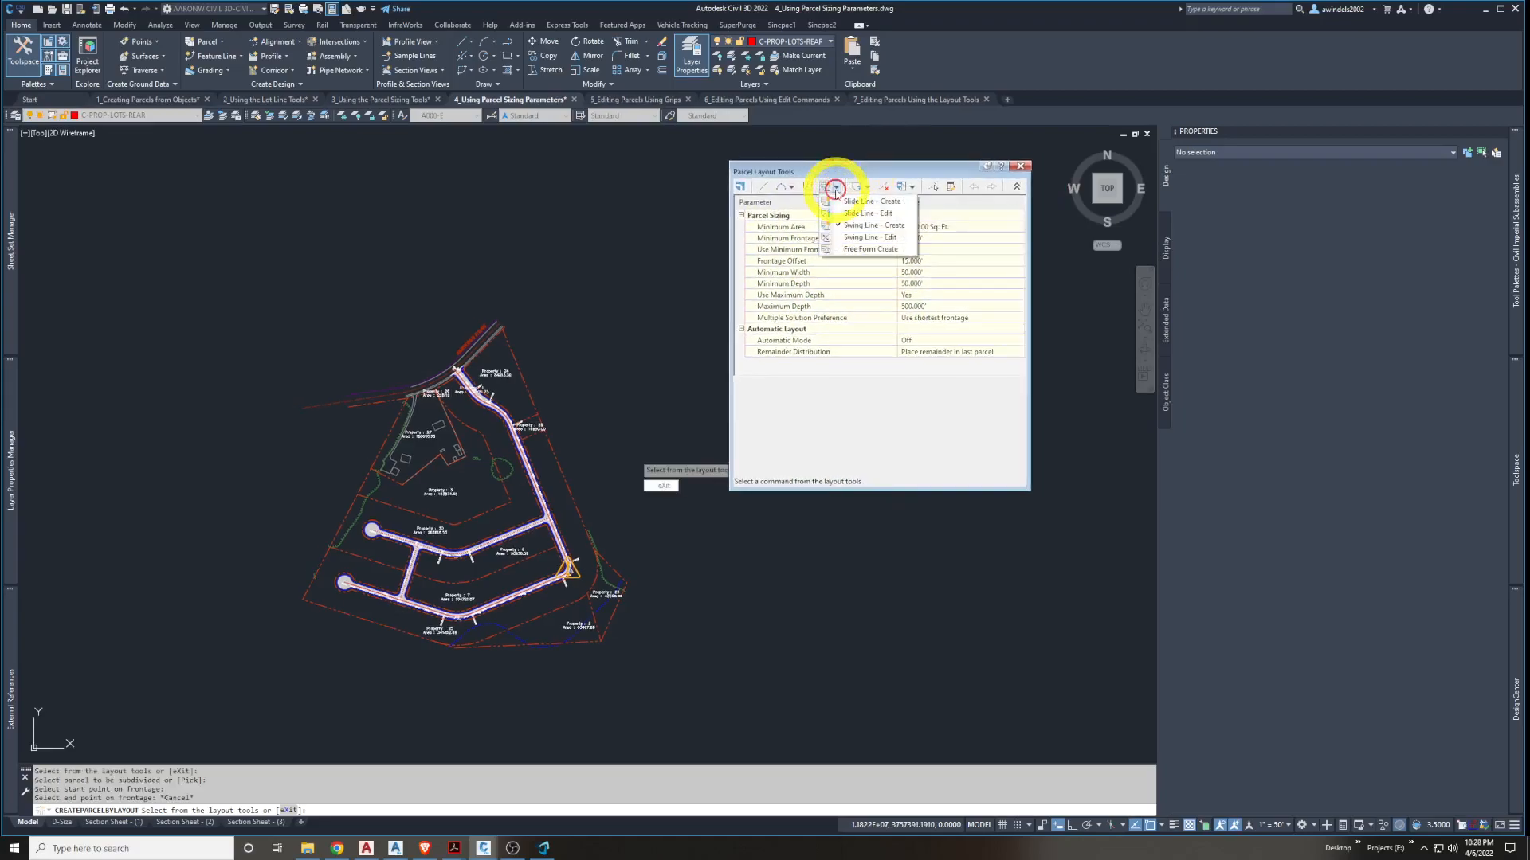
click(873, 226)
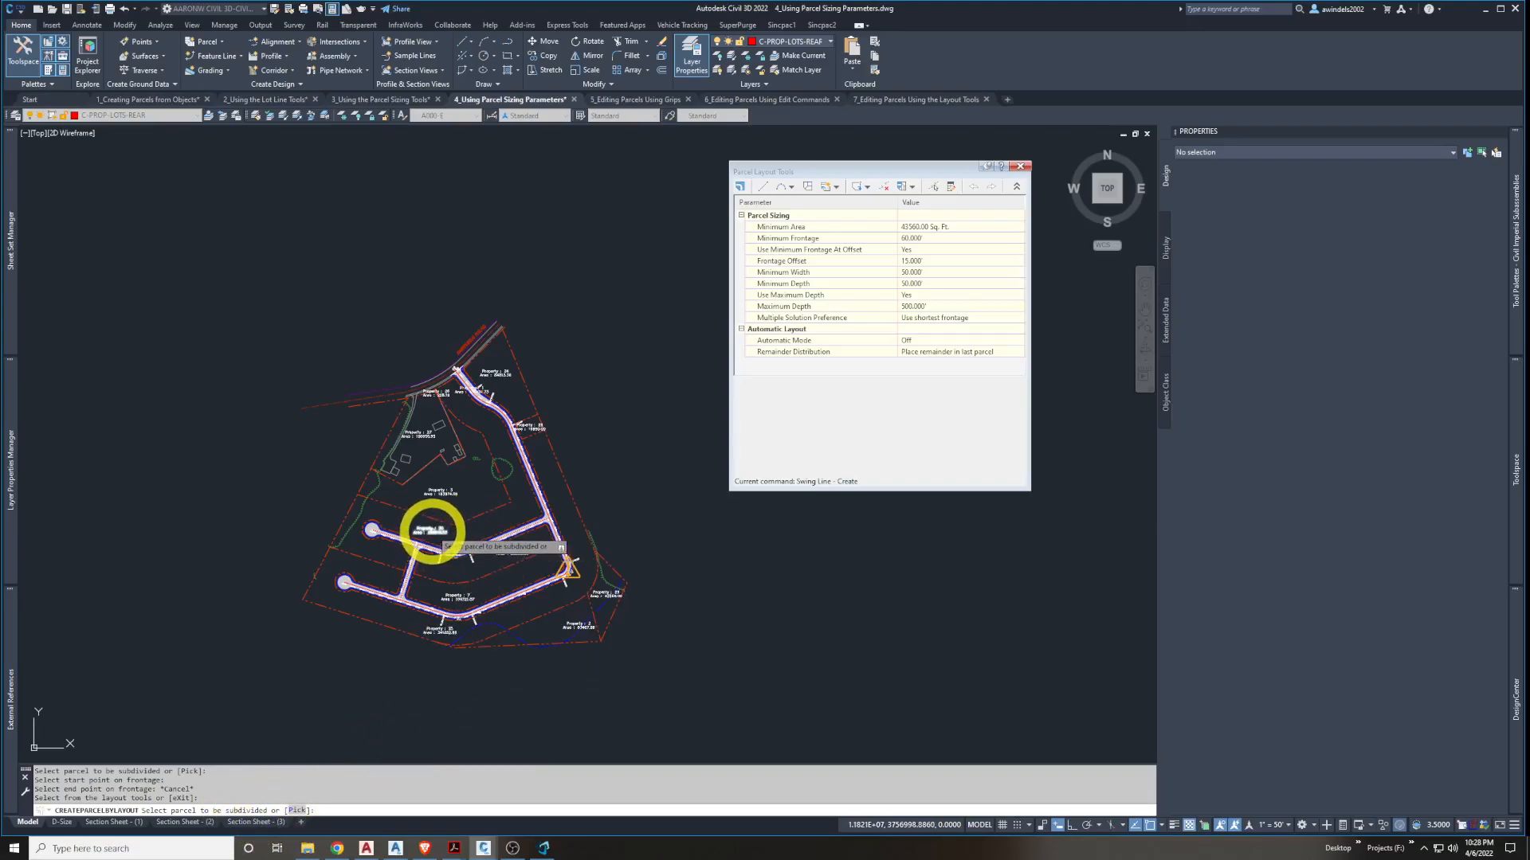
scroll(432, 531, up, 2)
scroll(434, 531, up, 2)
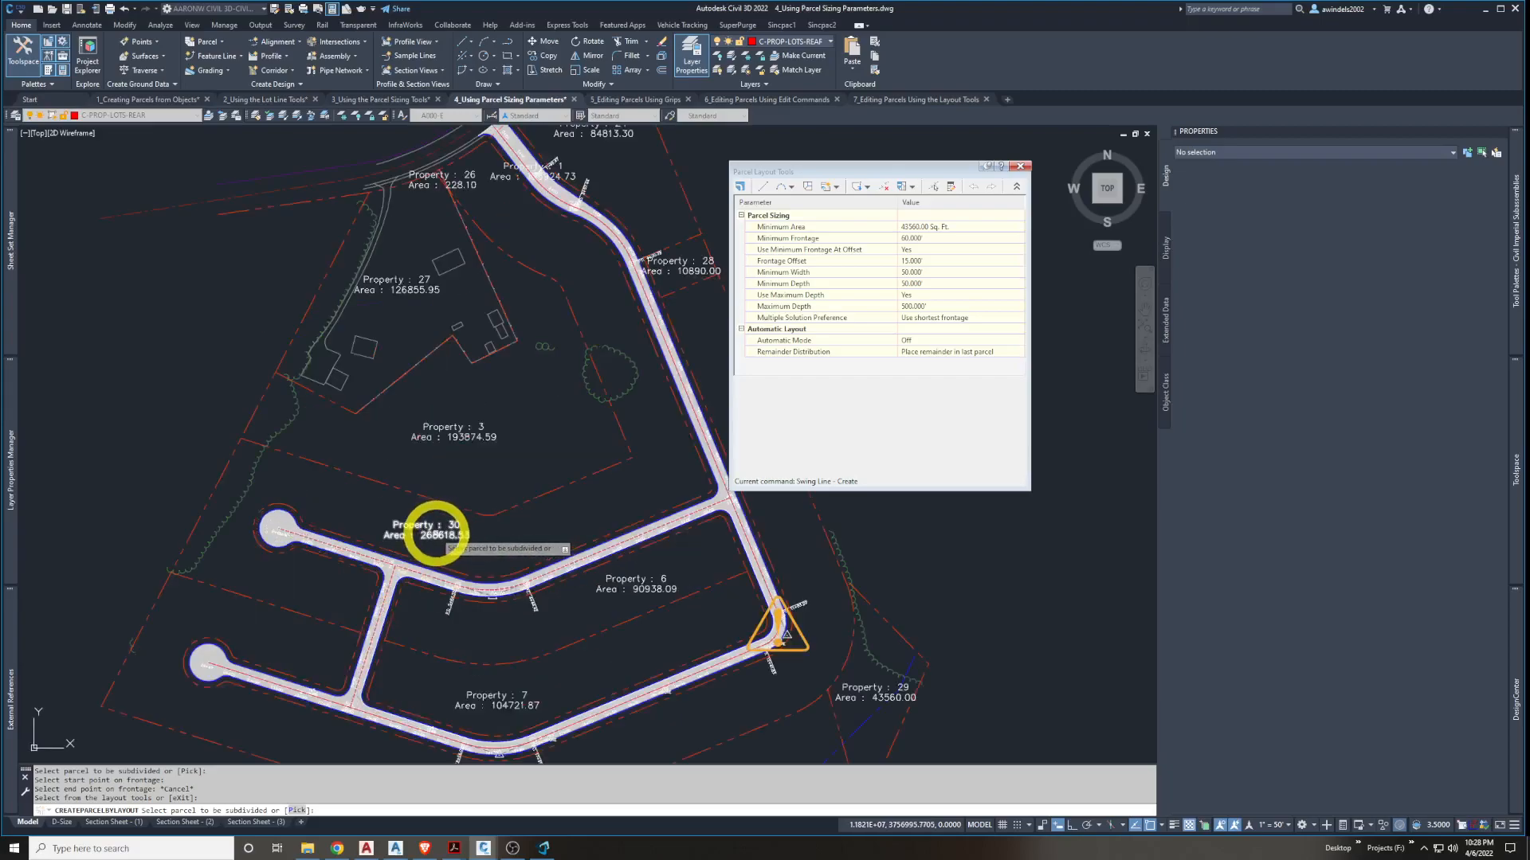
click(448, 533)
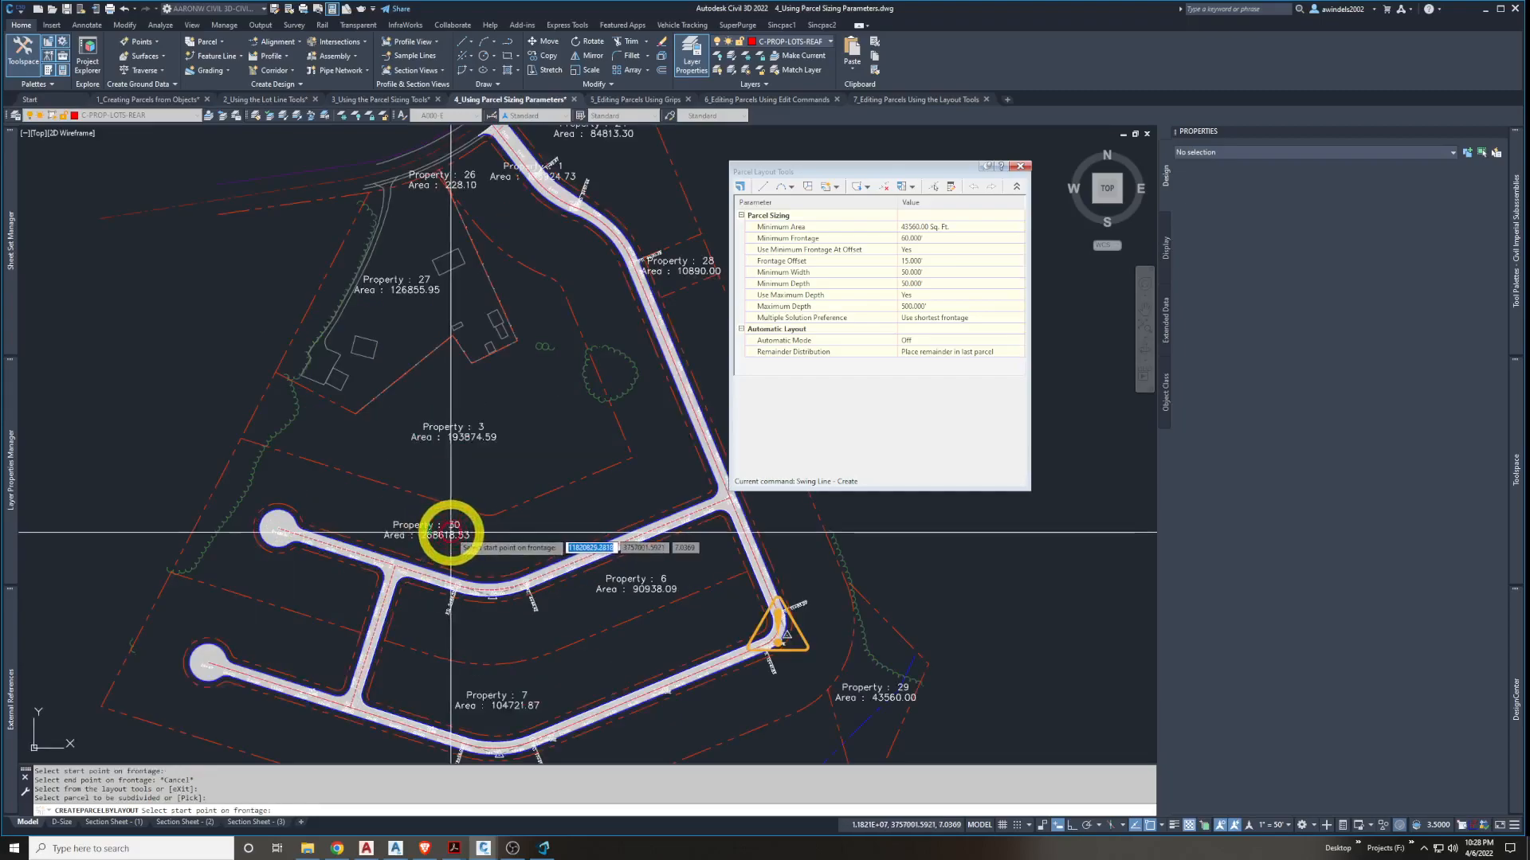
middle_drag(523, 529, 511, 568)
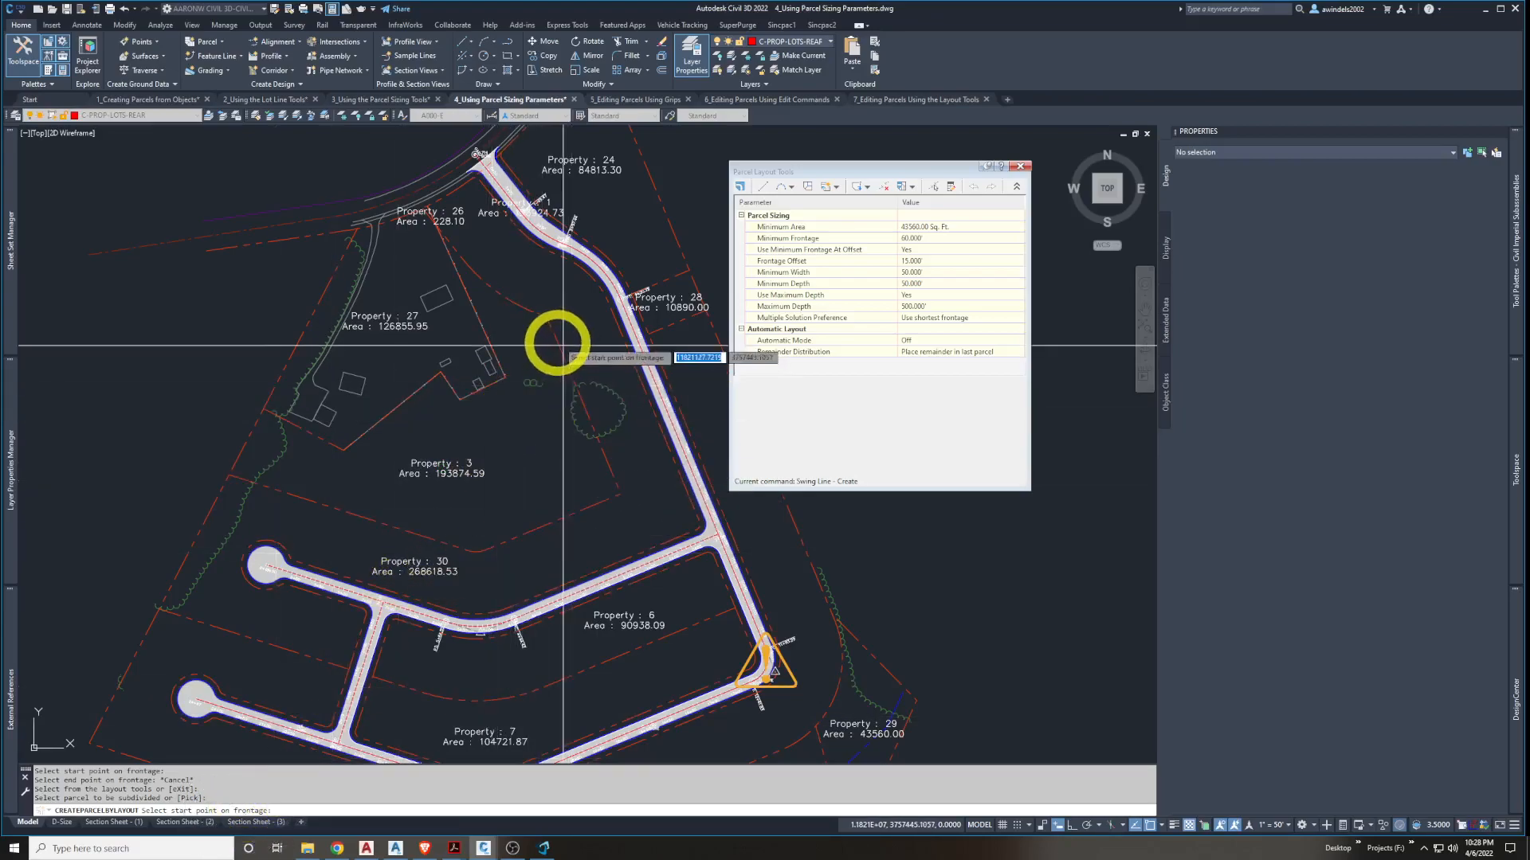
scroll(573, 430, up, 3)
scroll(502, 342, up, 5)
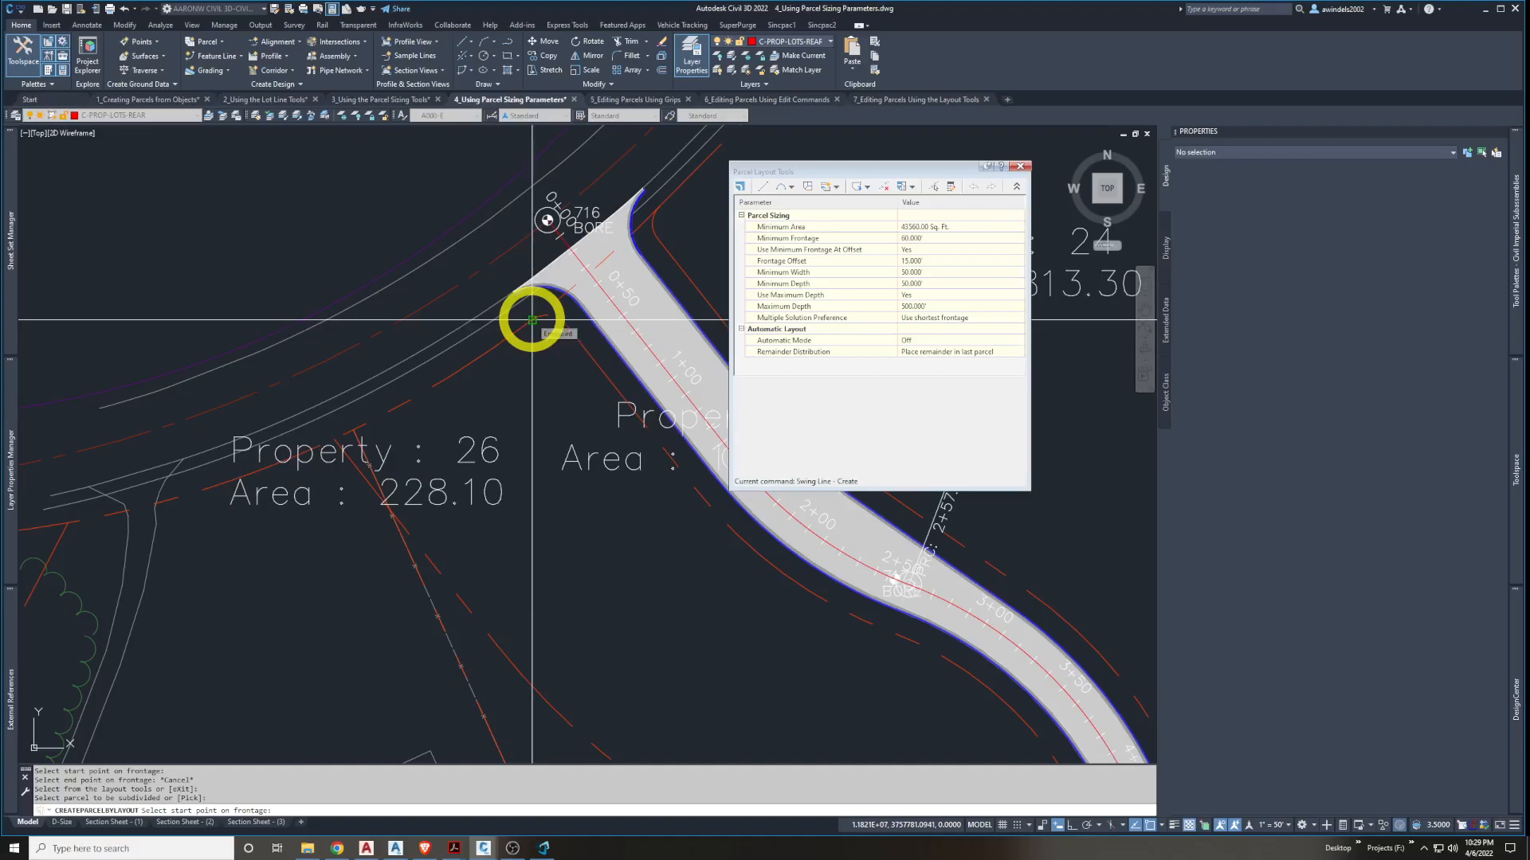
click(532, 320)
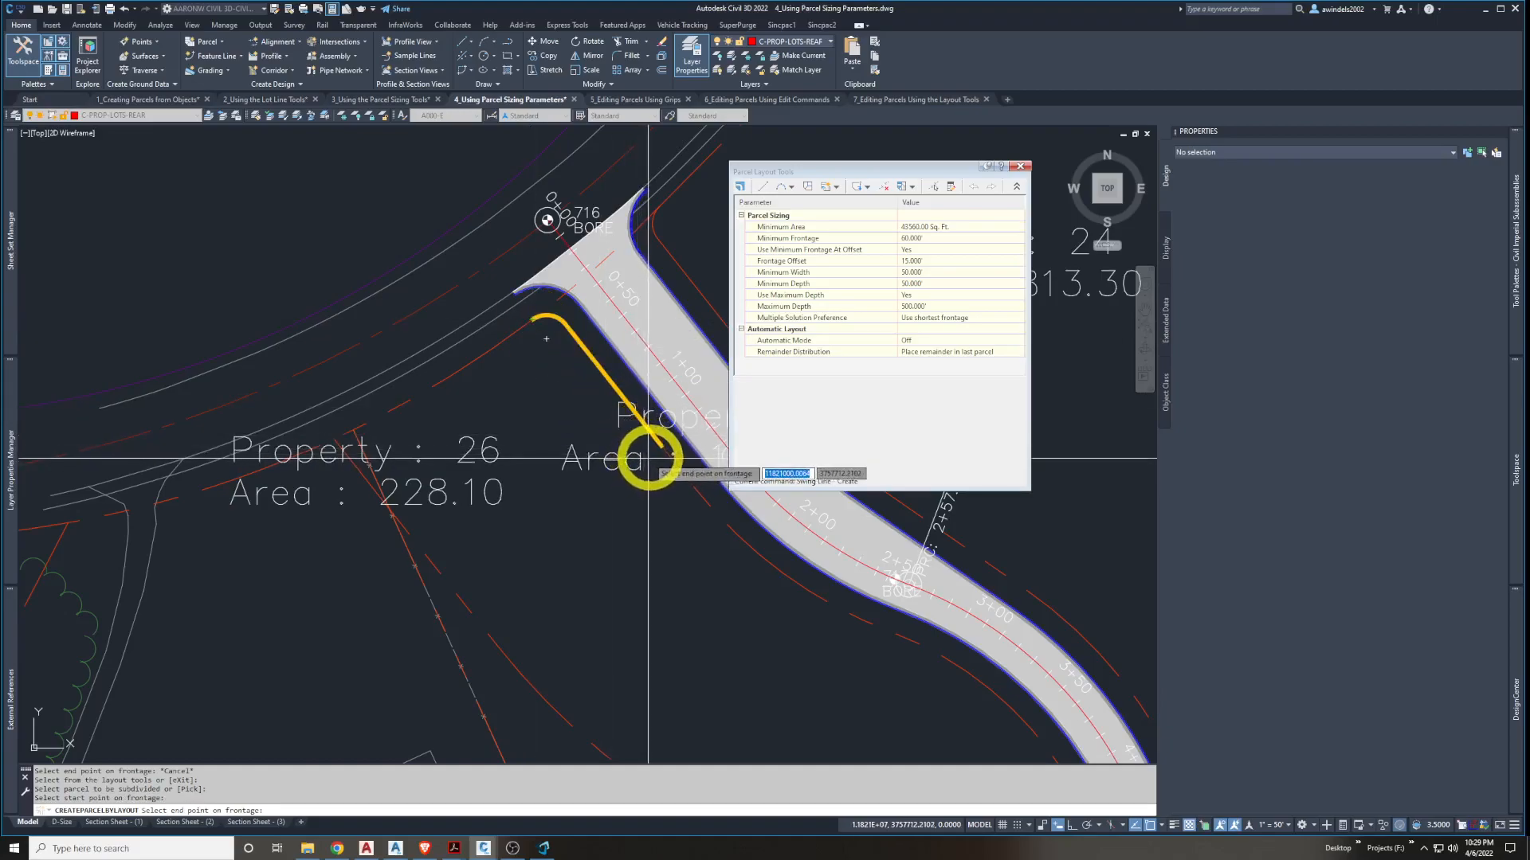
scroll(661, 469, down, 2)
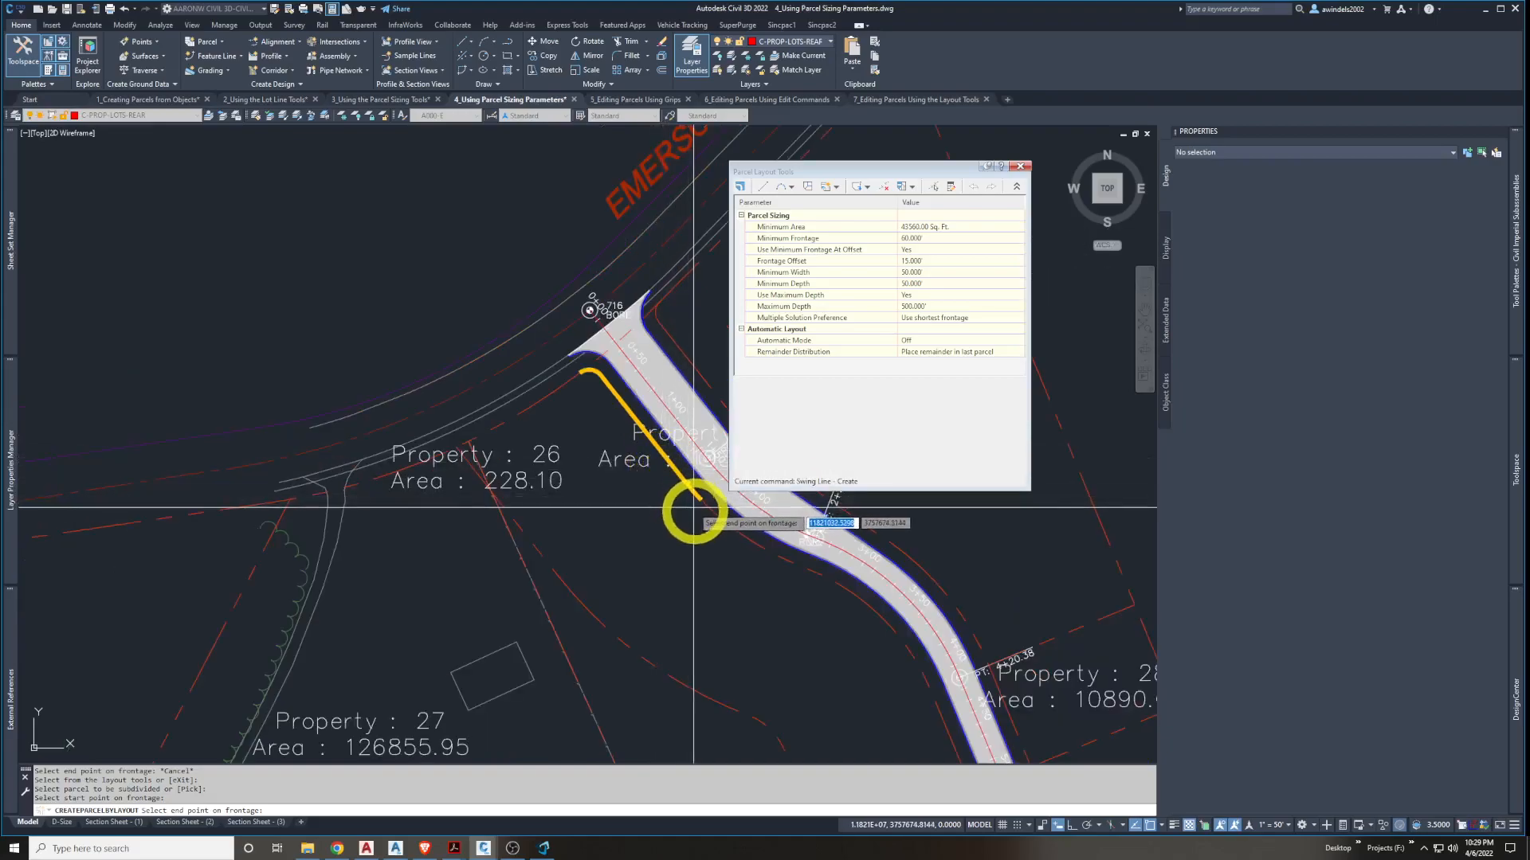
middle_drag(707, 529, 635, 469)
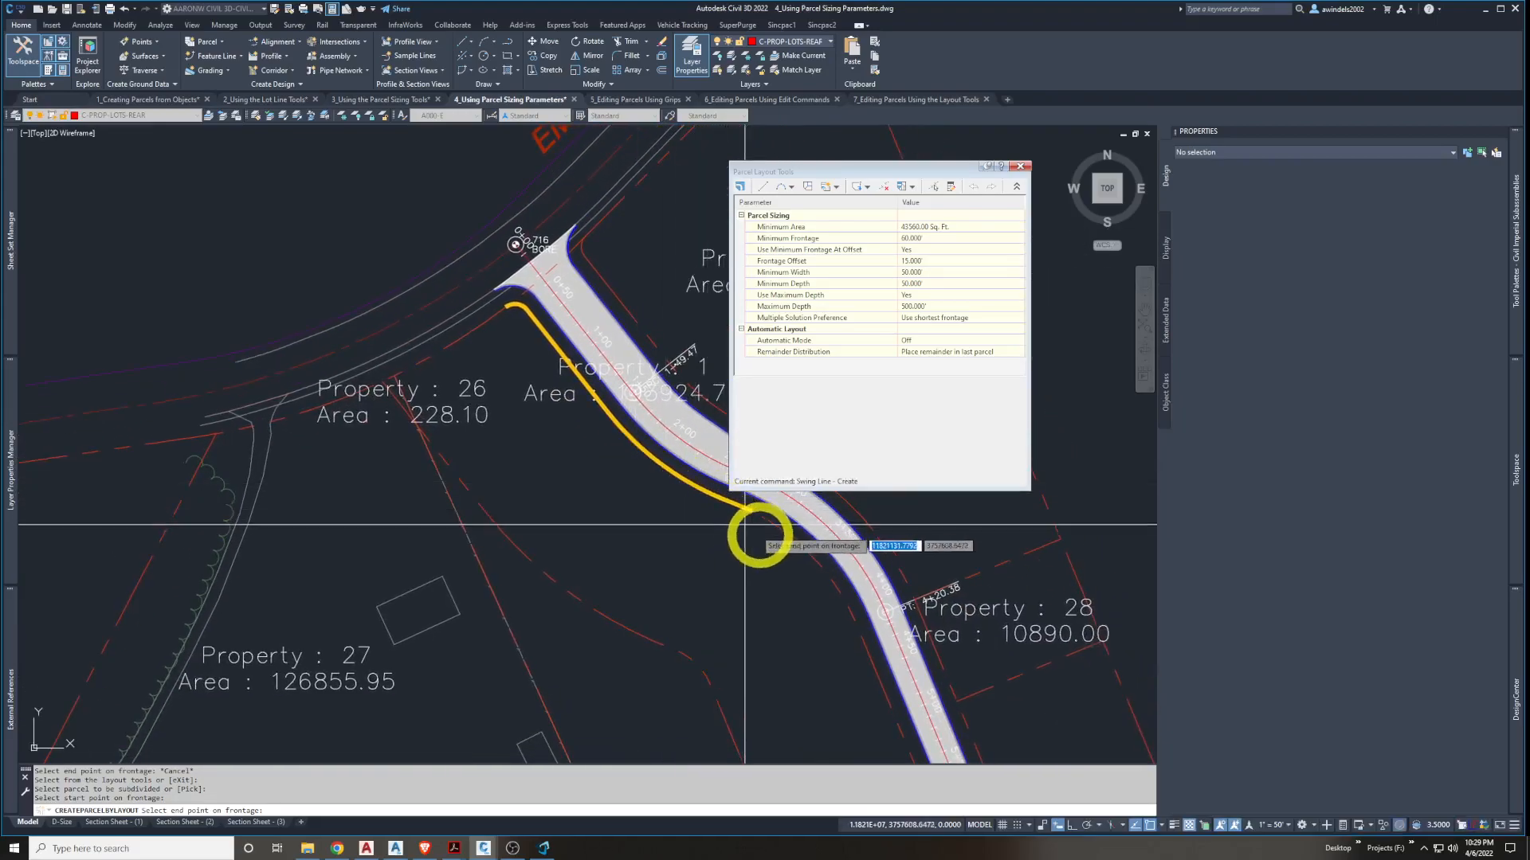
middle_drag(788, 571, 660, 476)
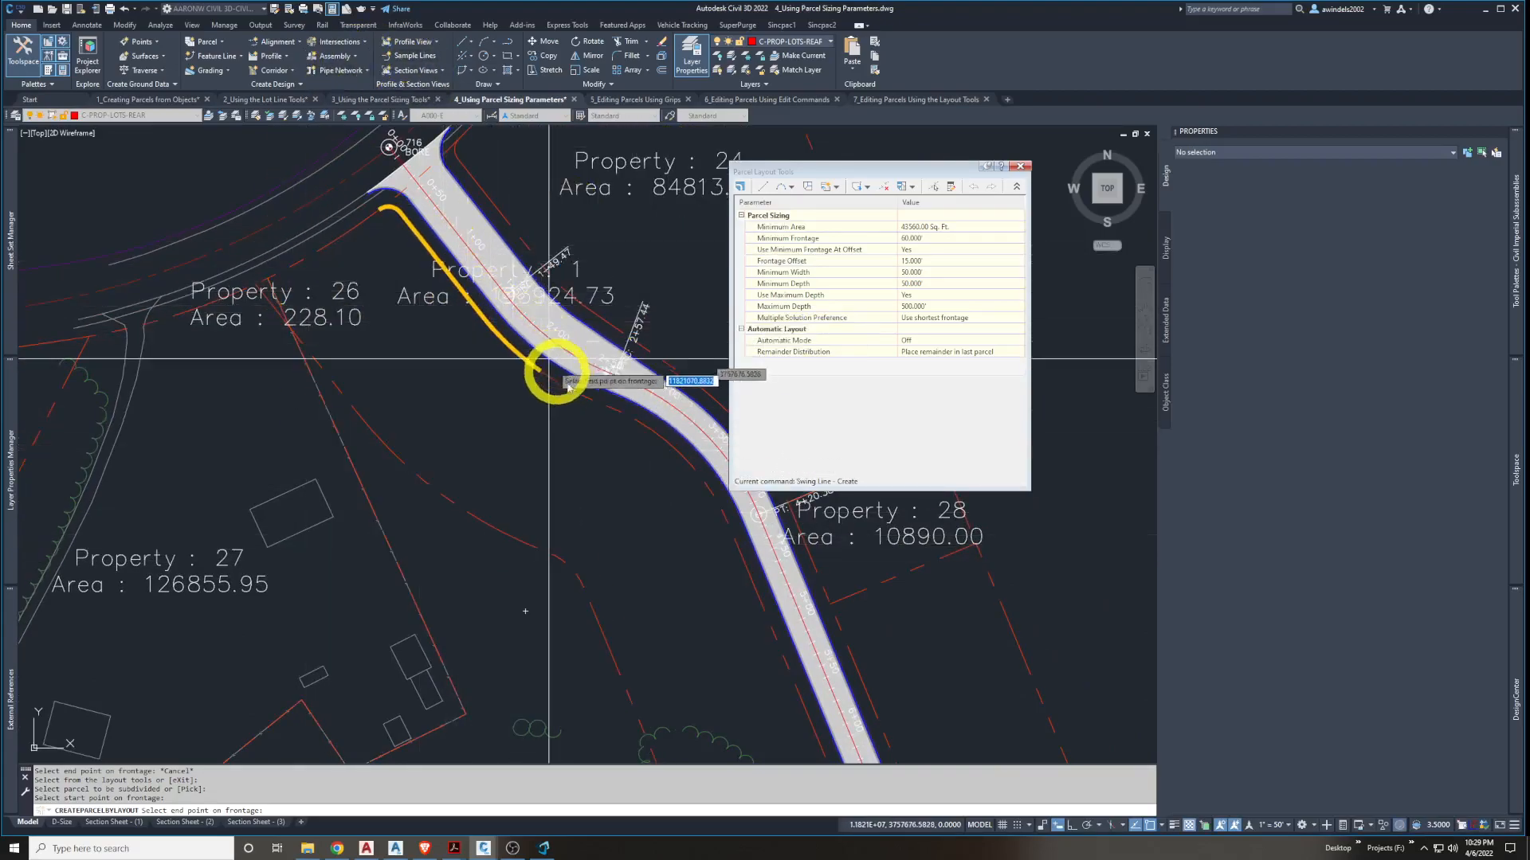
middle_drag(655, 465, 466, 353)
middle_drag(599, 580, 509, 355)
scroll(530, 410, down, 2)
middle_drag(571, 502, 574, 385)
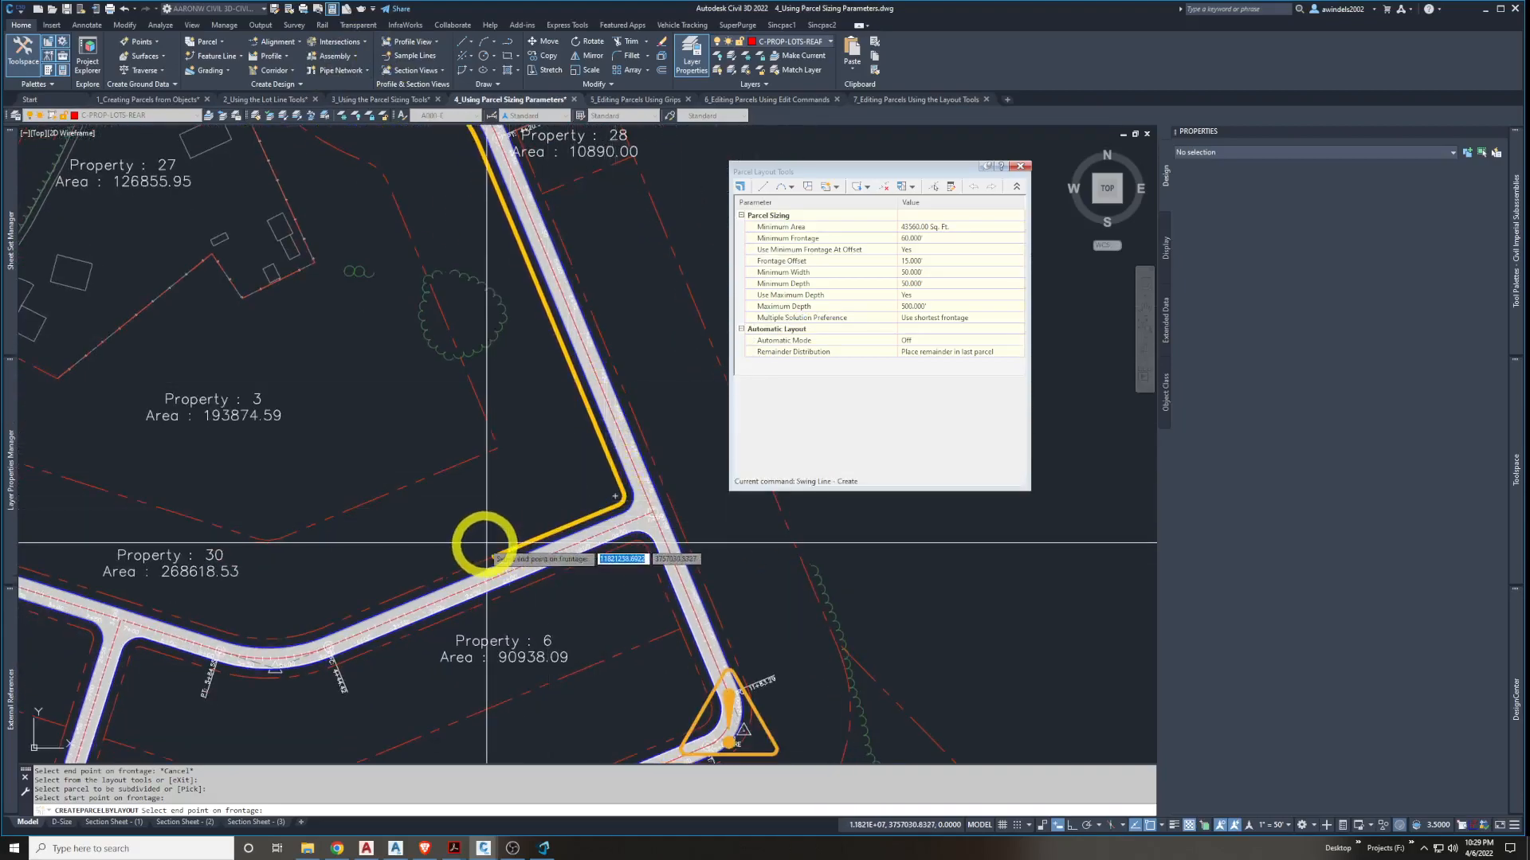
middle_drag(482, 542, 700, 451)
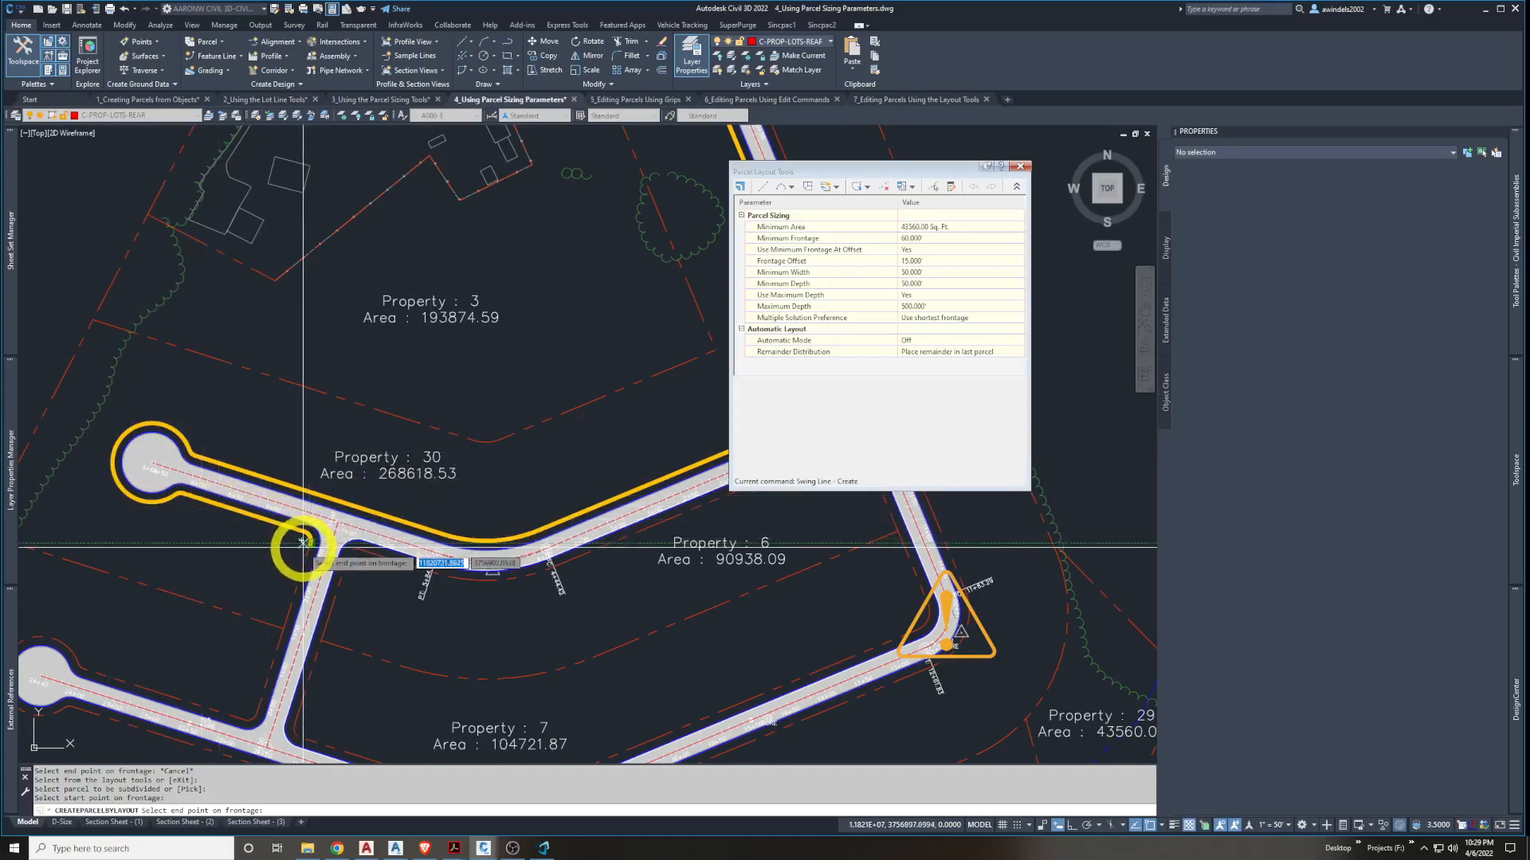
scroll(310, 539, up, 4)
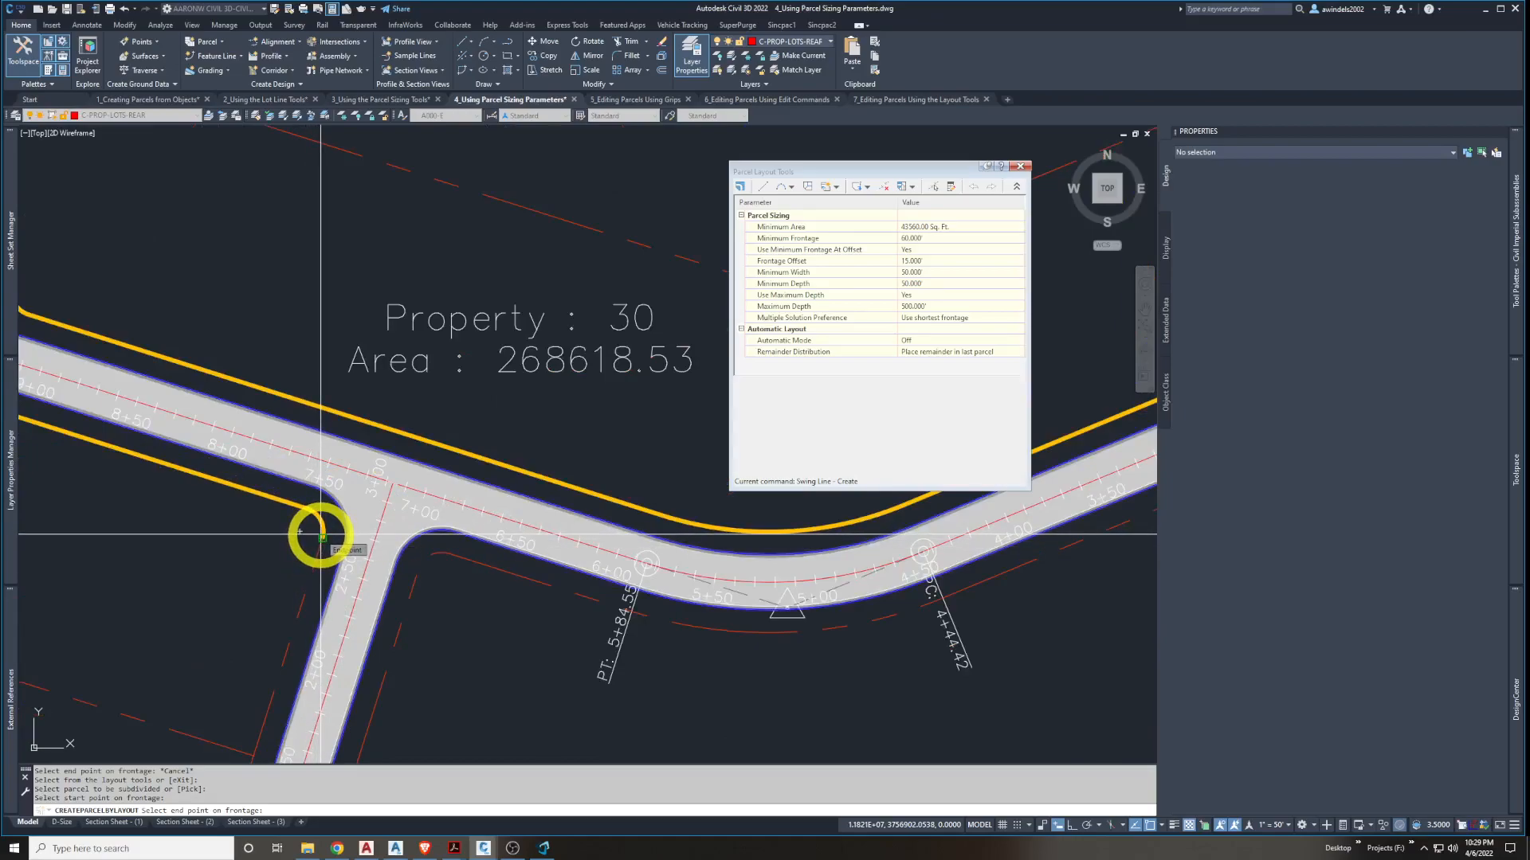
click(322, 536)
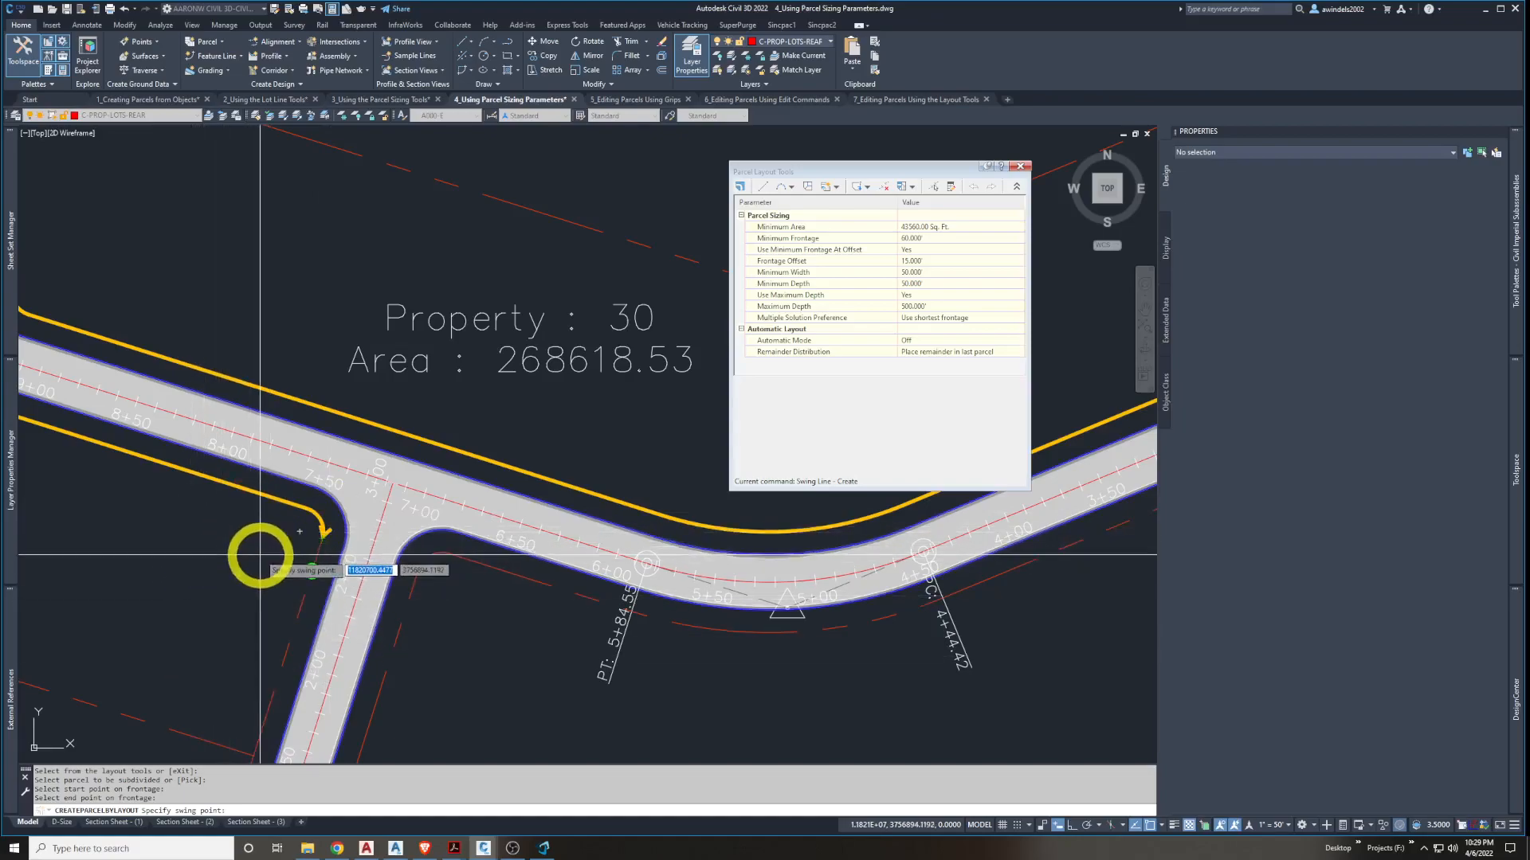
key(Escape)
scroll(260, 555, down, 8)
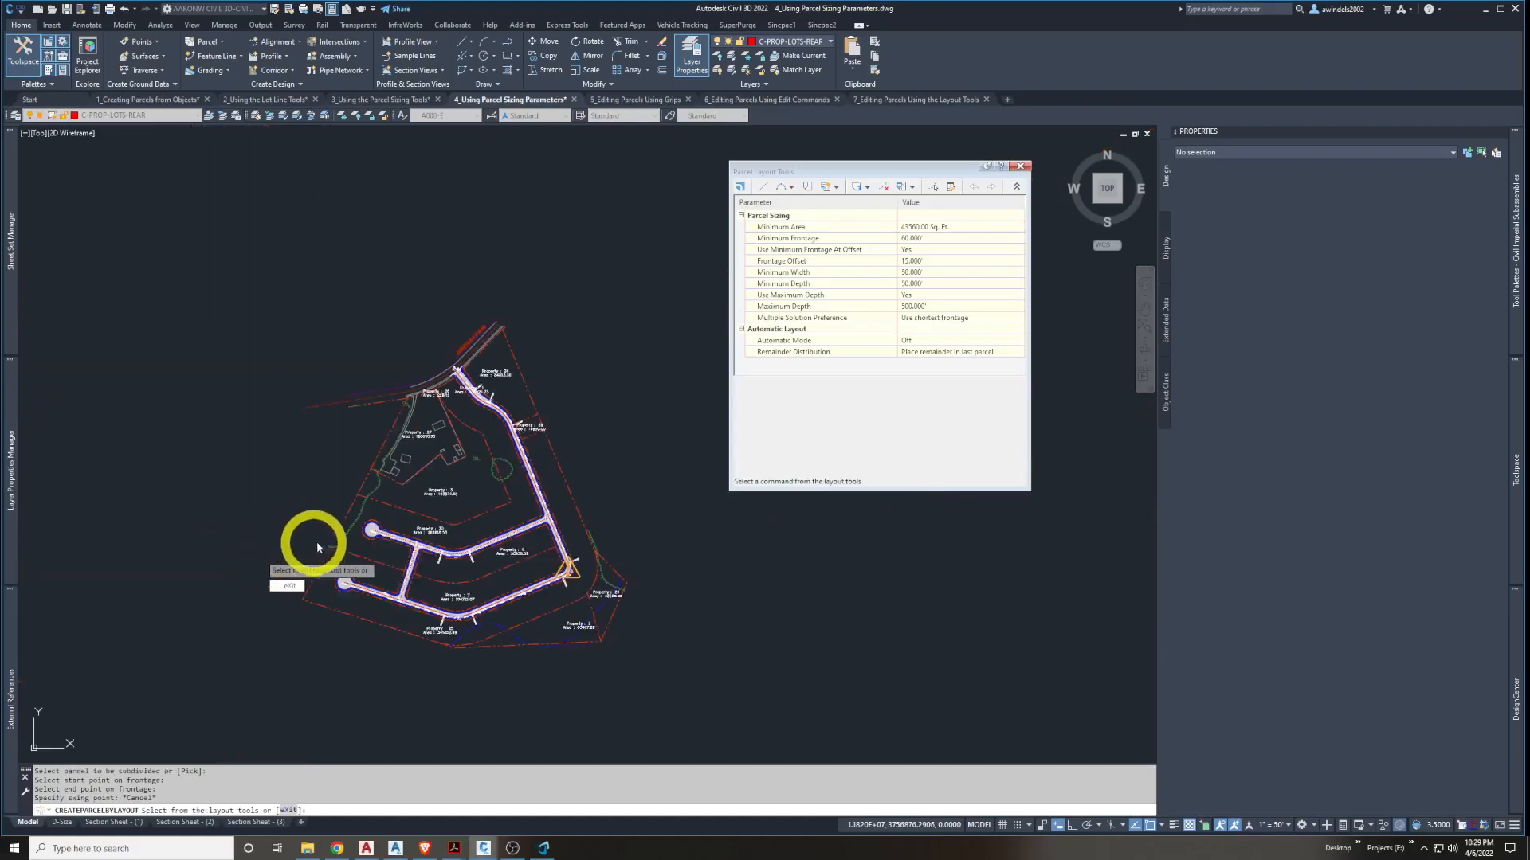
Start Slide Line - Create on Property 30, with the frontage starting at the west right-of-way endpoint at the Jordan Court entrance
click(836, 188)
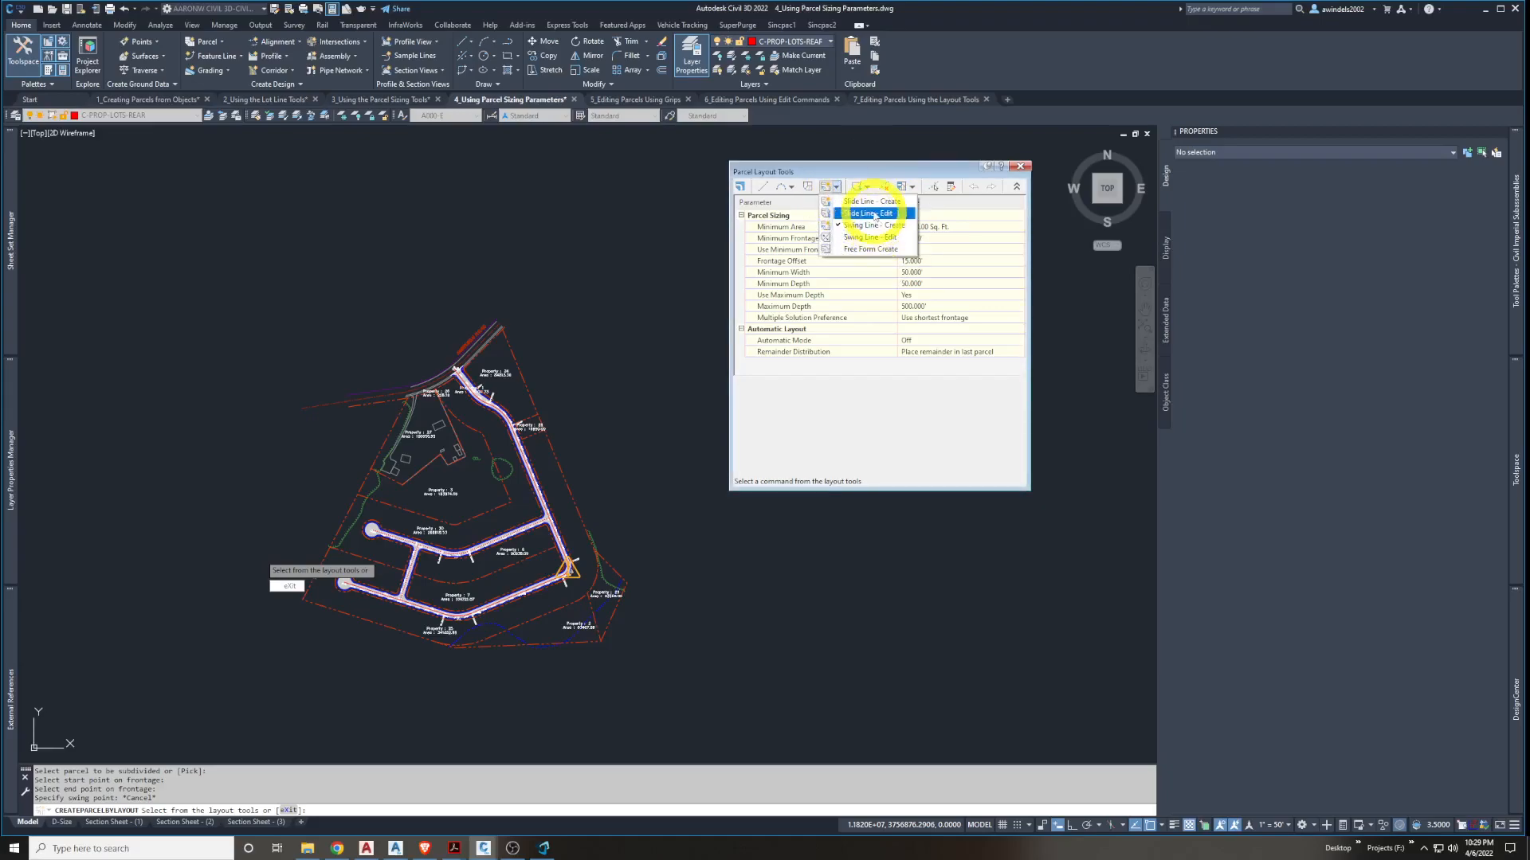
click(869, 202)
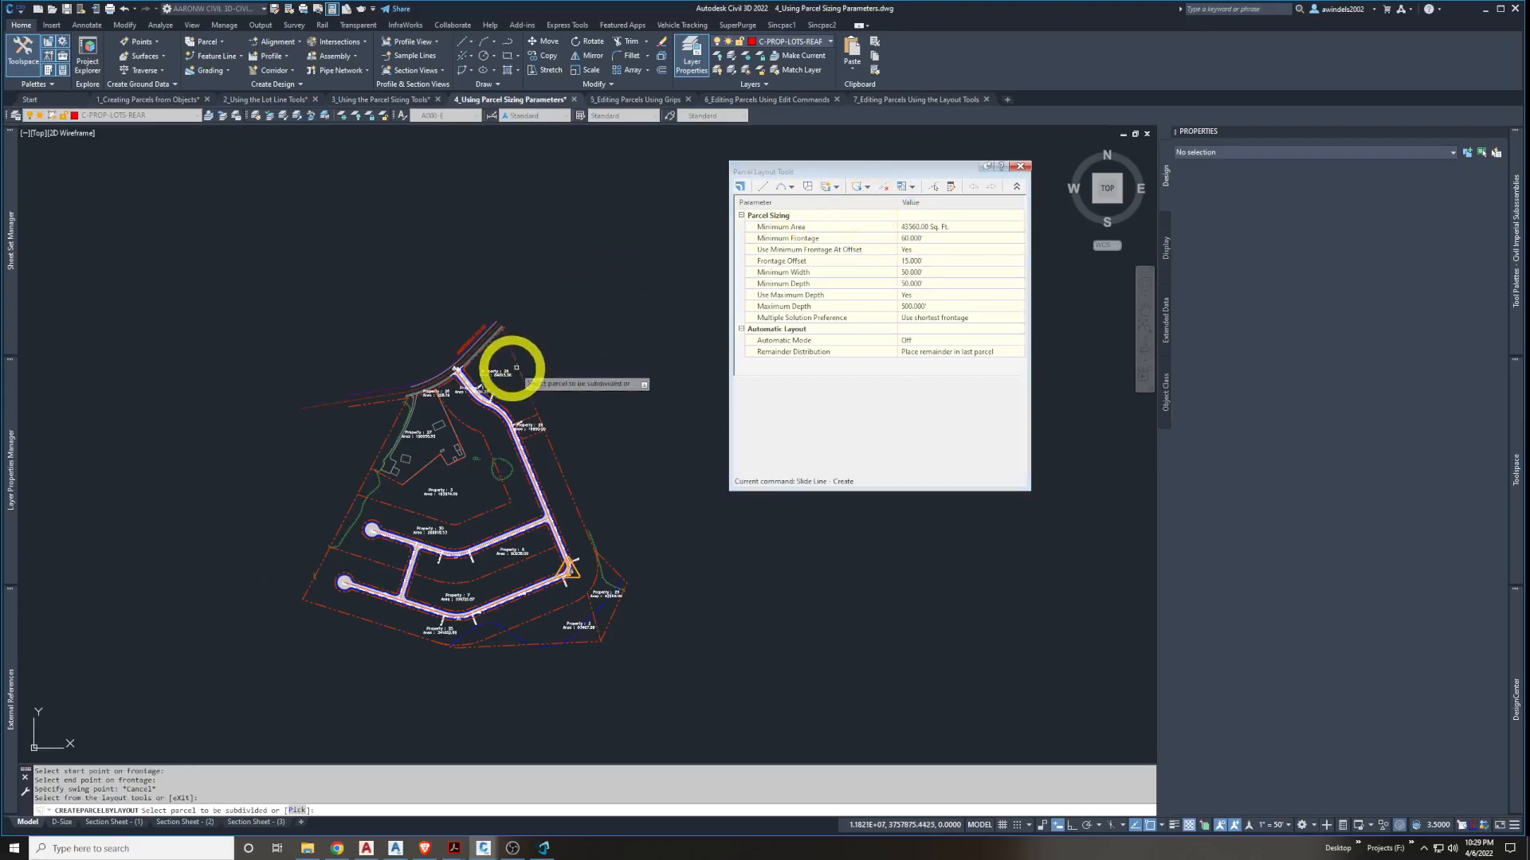
click(442, 527)
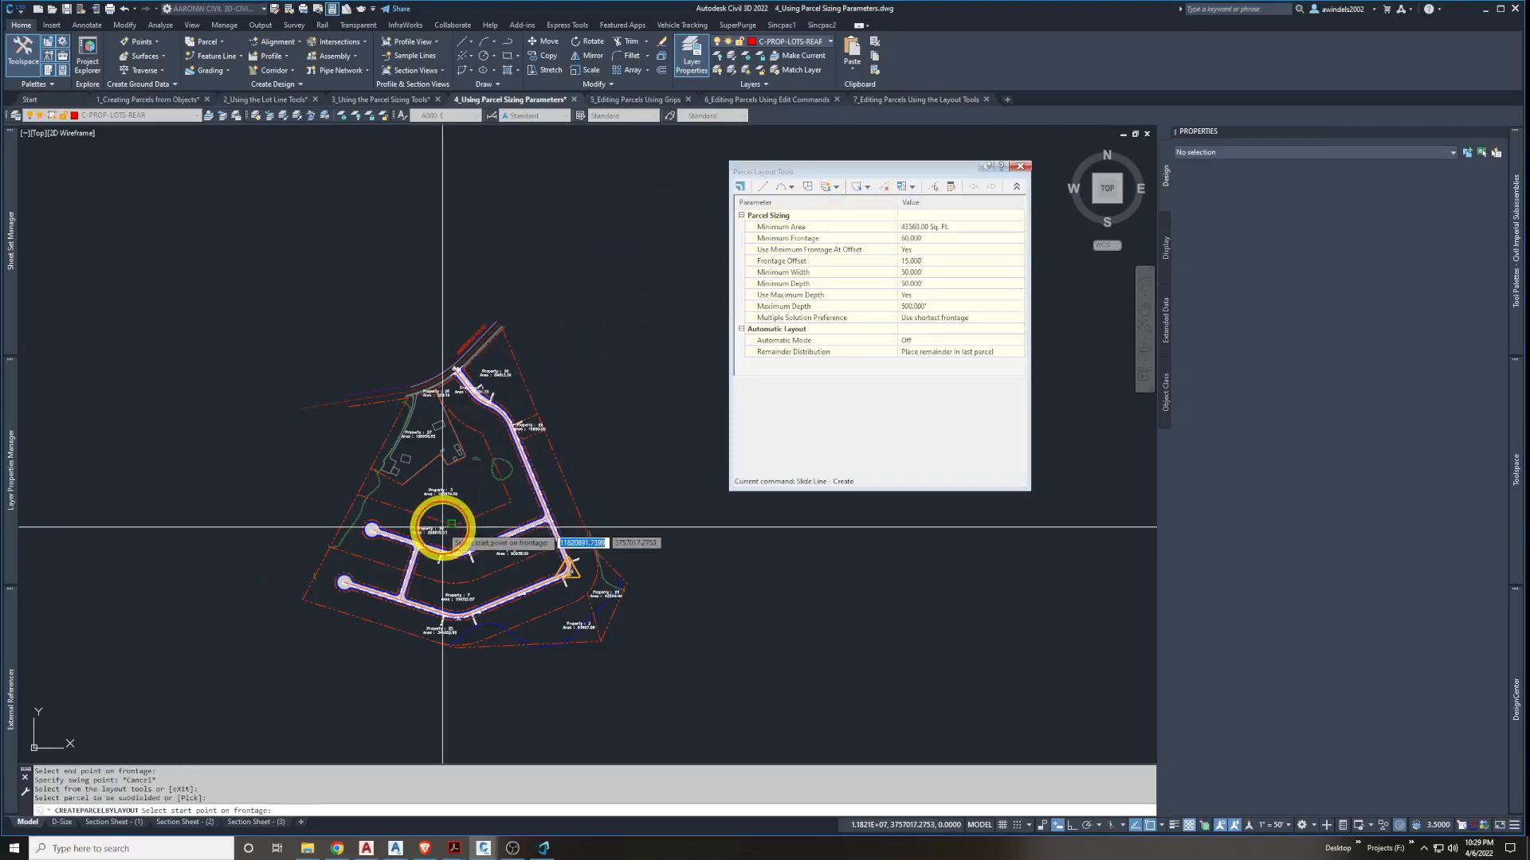
scroll(447, 375, up, 8)
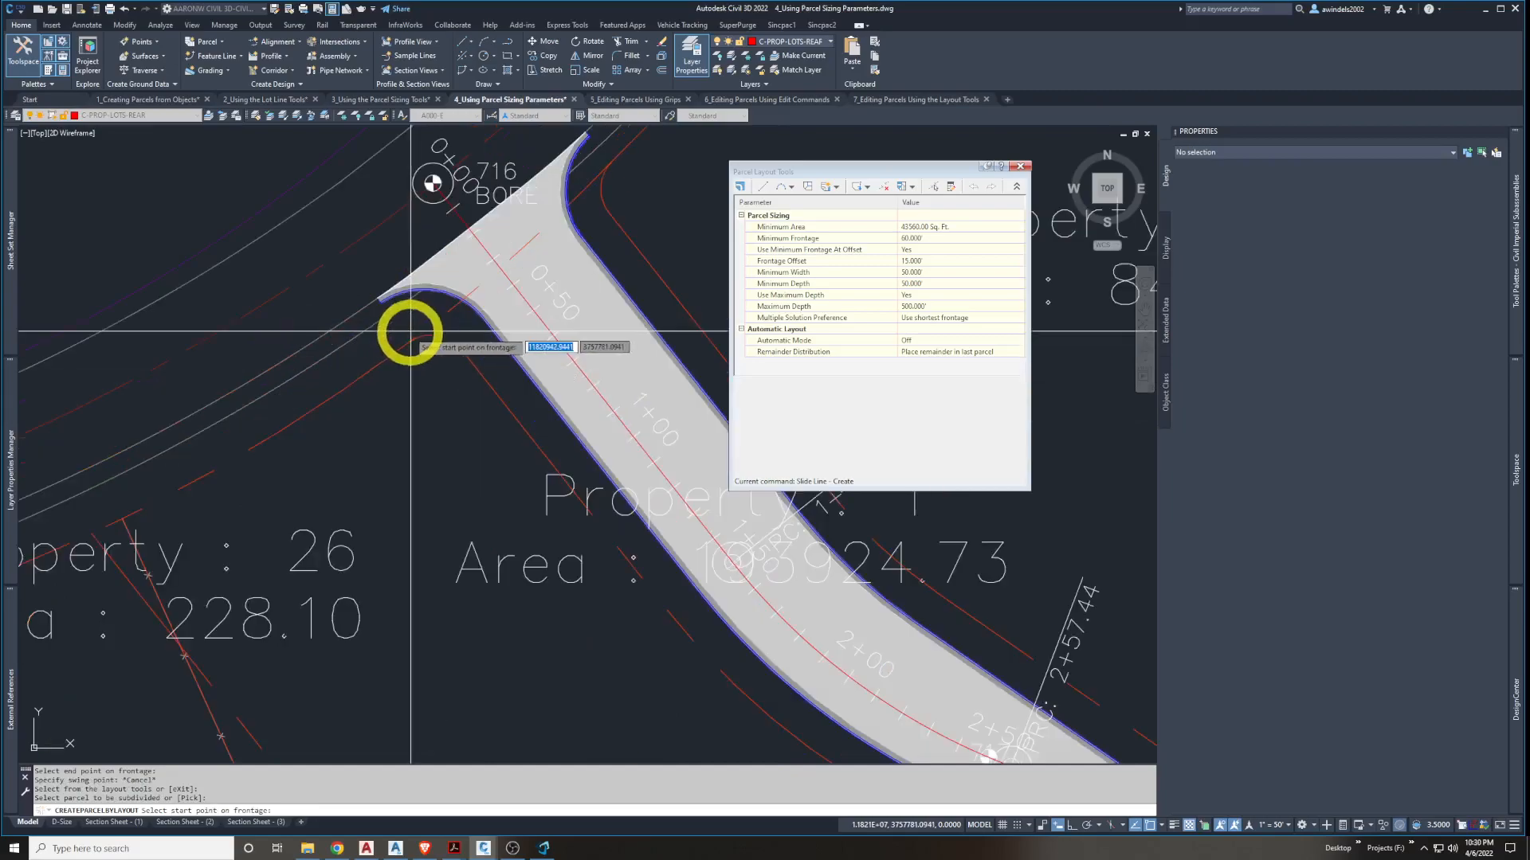
scroll(430, 345, down, 1)
click(452, 345)
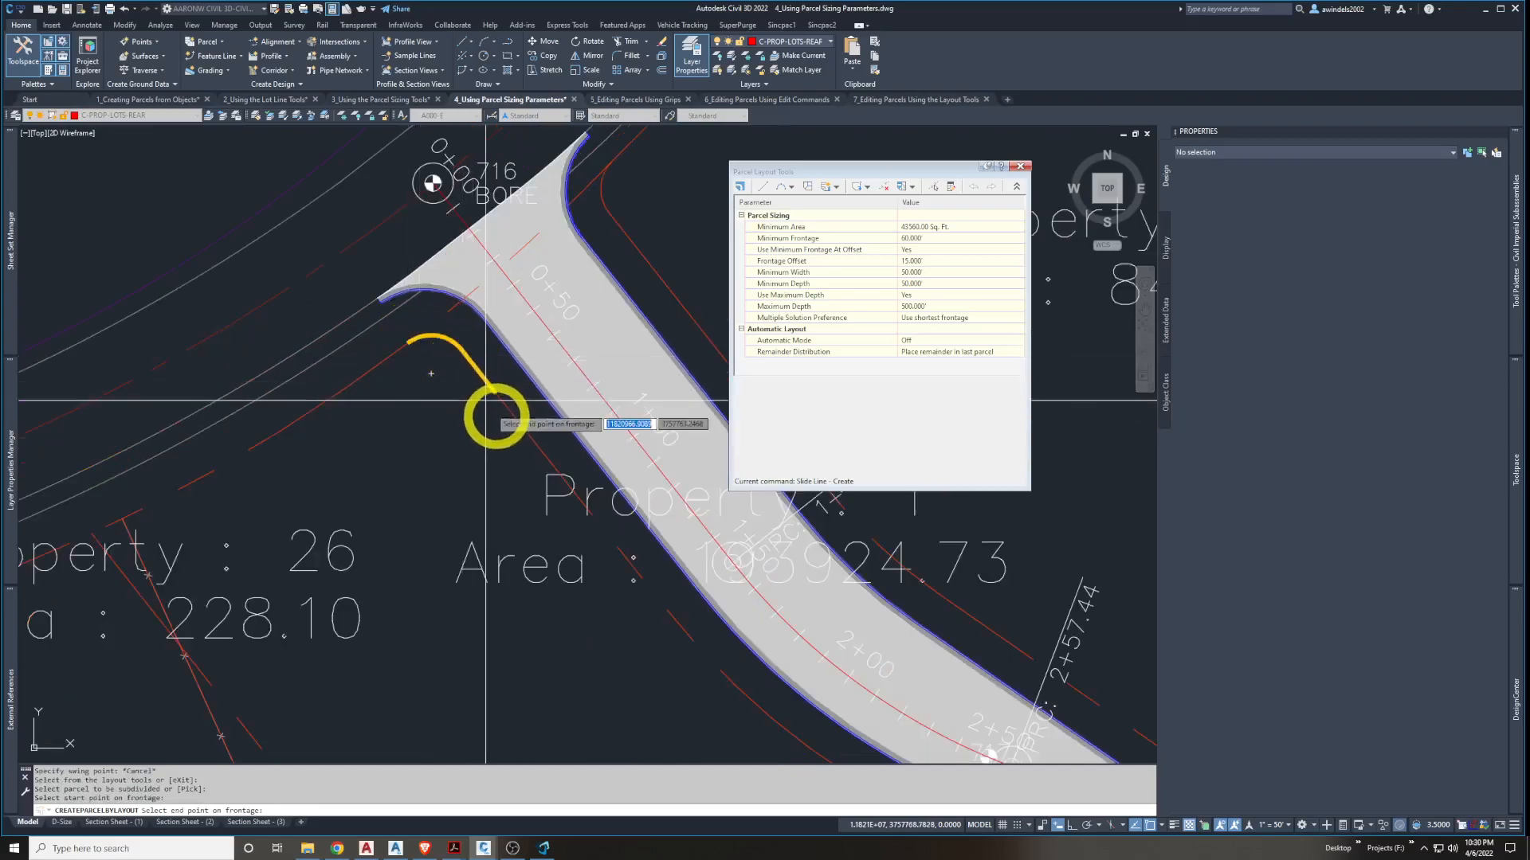
Trace the frontage along the west right-of-way and around the northern cul-de-sac, ending at the curve's endpoint on the connecting road's west side
scroll(510, 406, down, 5)
middle_drag(585, 462, 494, 319)
middle_drag(610, 463, 478, 242)
middle_drag(557, 417, 510, 279)
middle_drag(555, 516, 523, 328)
middle_drag(422, 438, 537, 345)
middle_drag(331, 419, 587, 344)
middle_drag(247, 362, 506, 385)
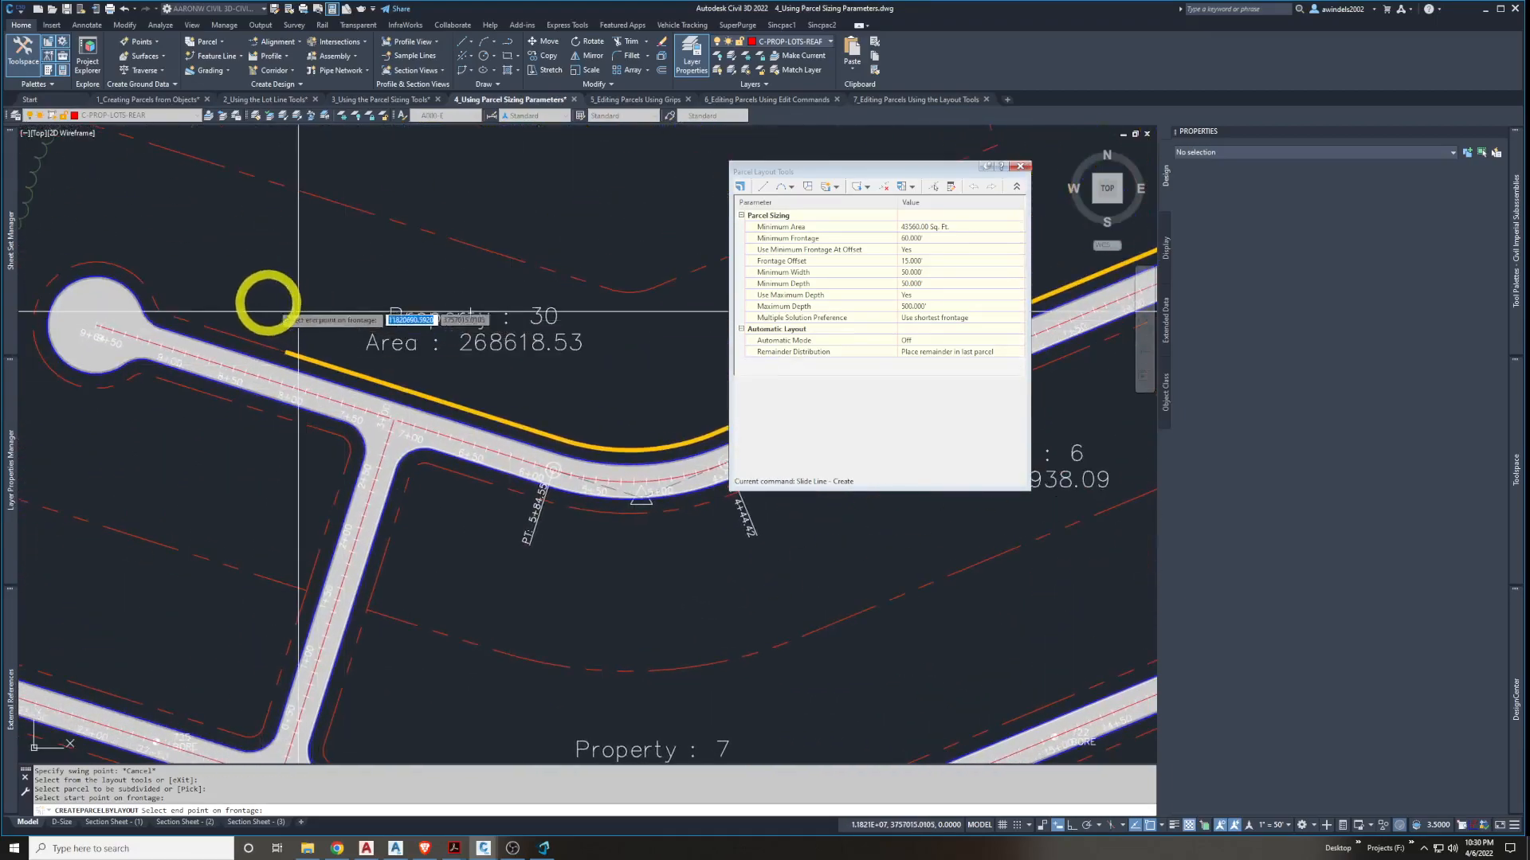
middle_drag(244, 295, 493, 347)
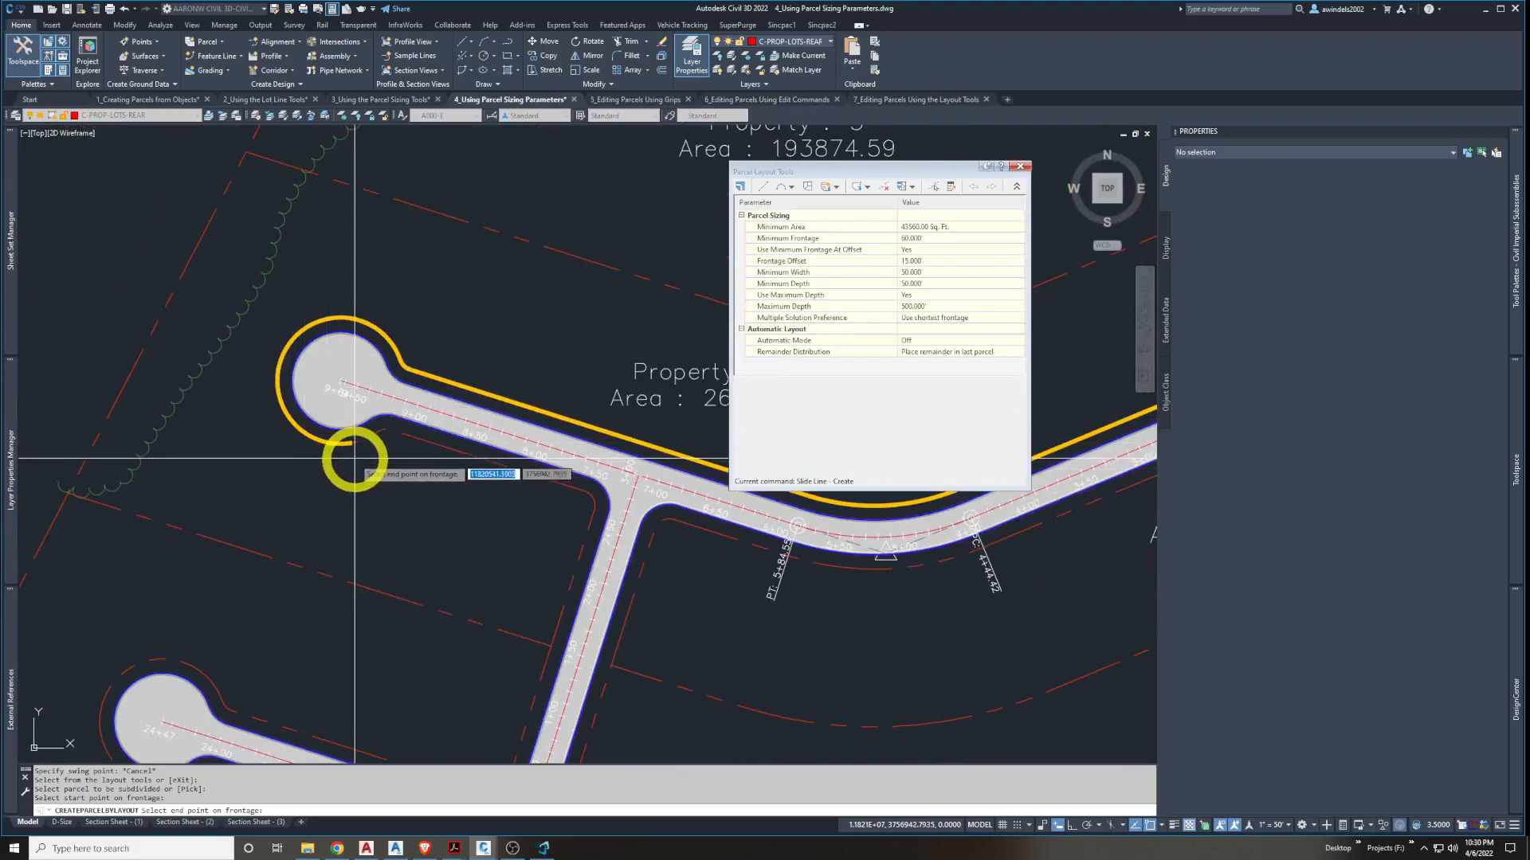
scroll(606, 517, up, 4)
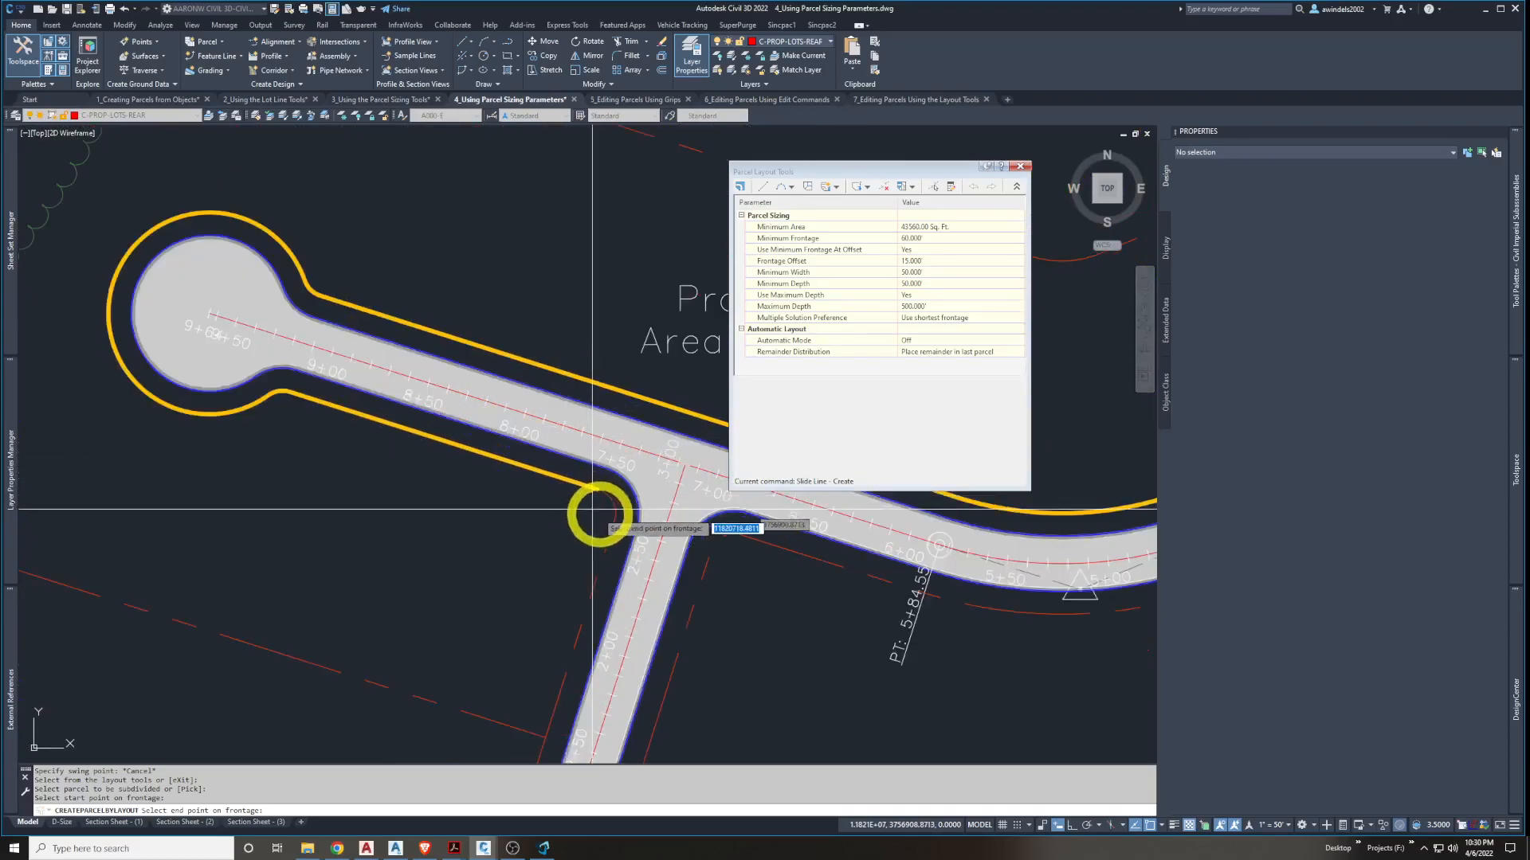
click(621, 519)
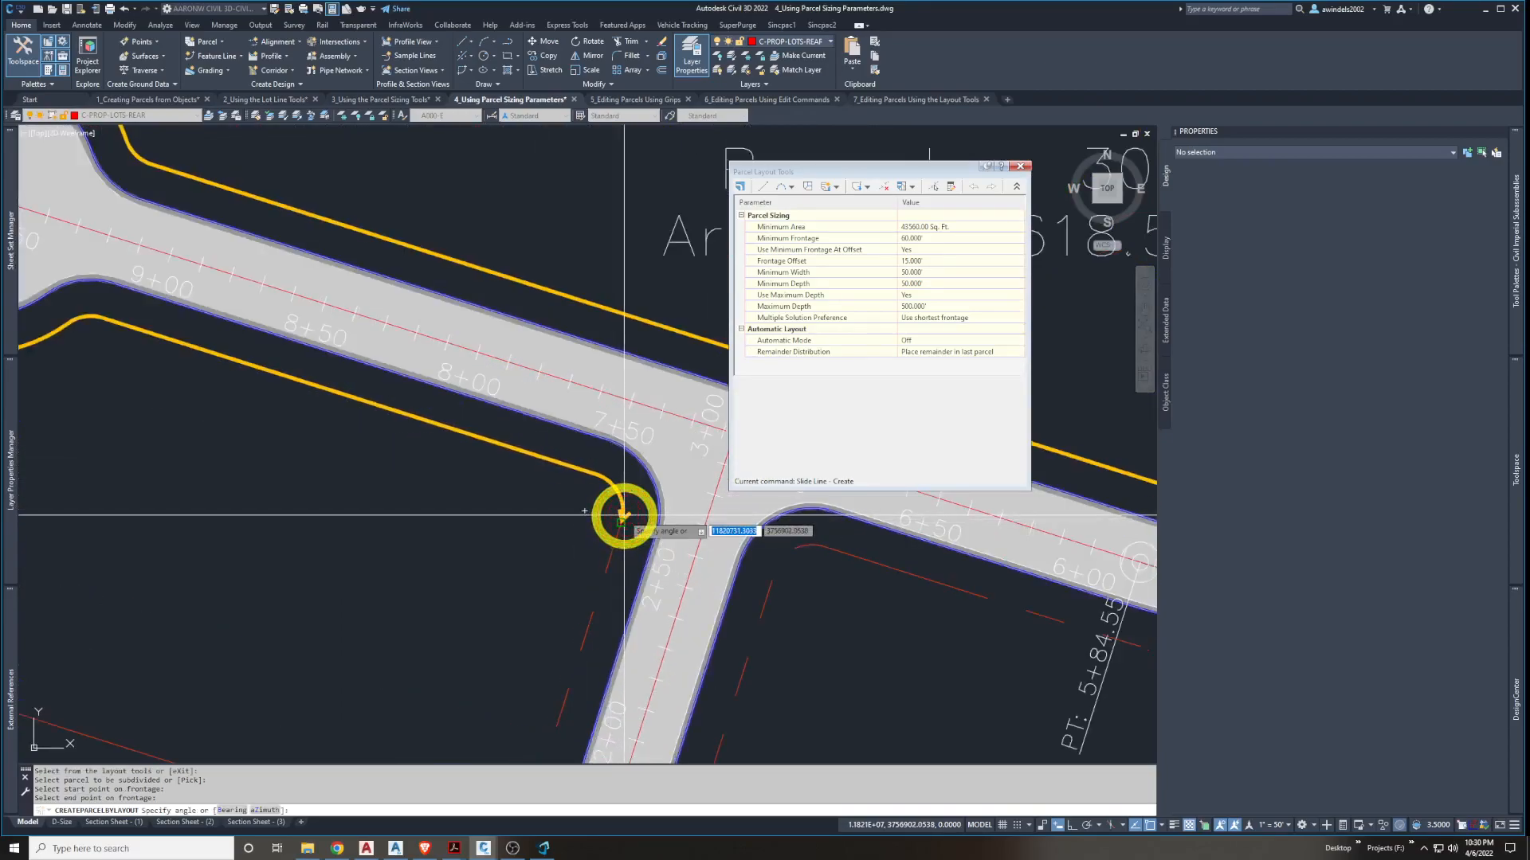
Specify the lot line angle at the frontage's end and set the minimum parcel area to 0.333 acres
click(546, 523)
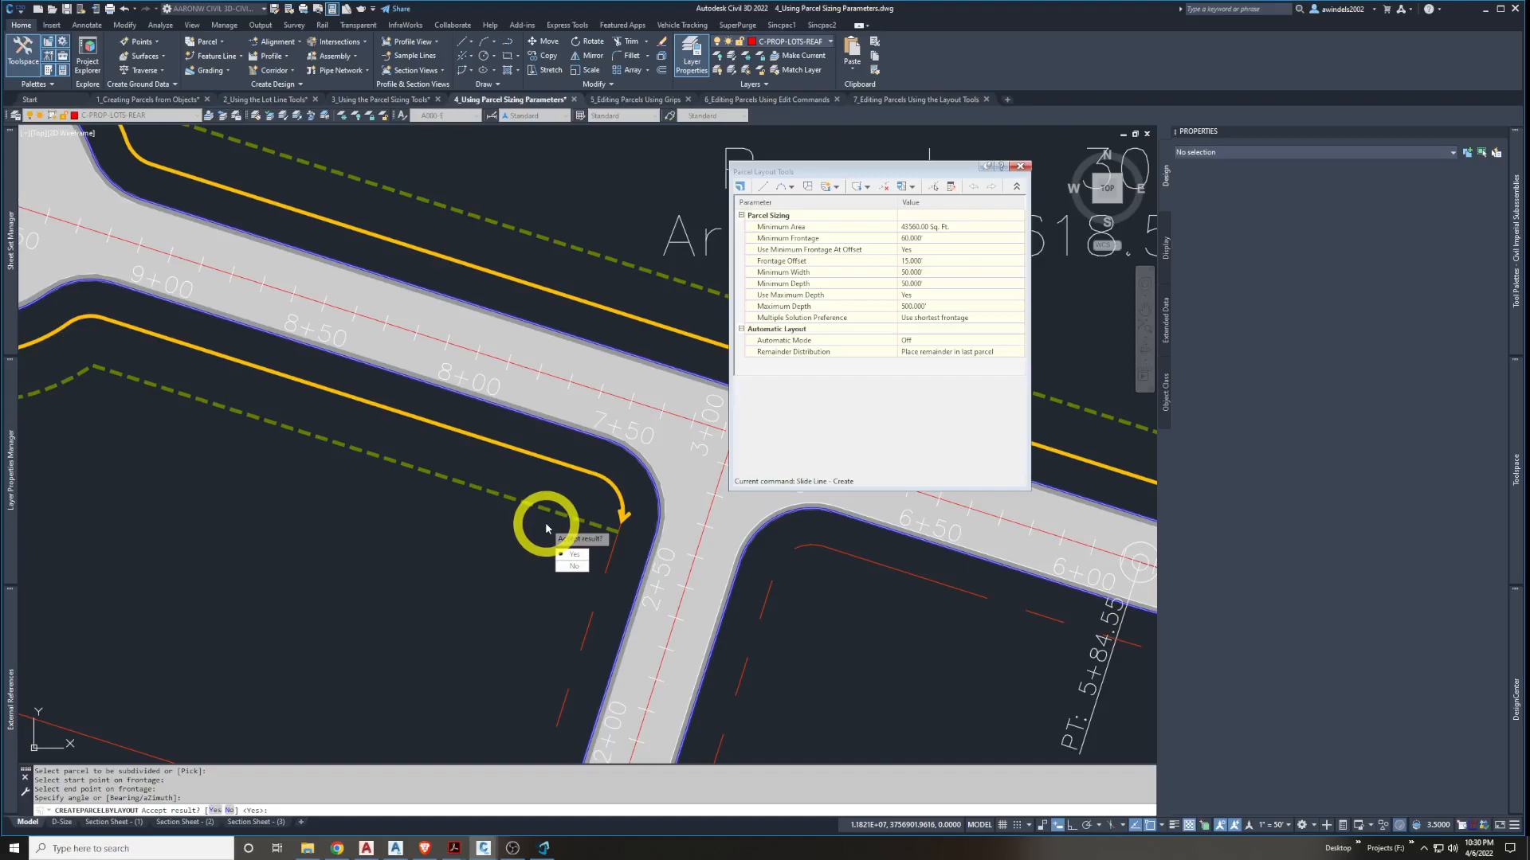
click(943, 226)
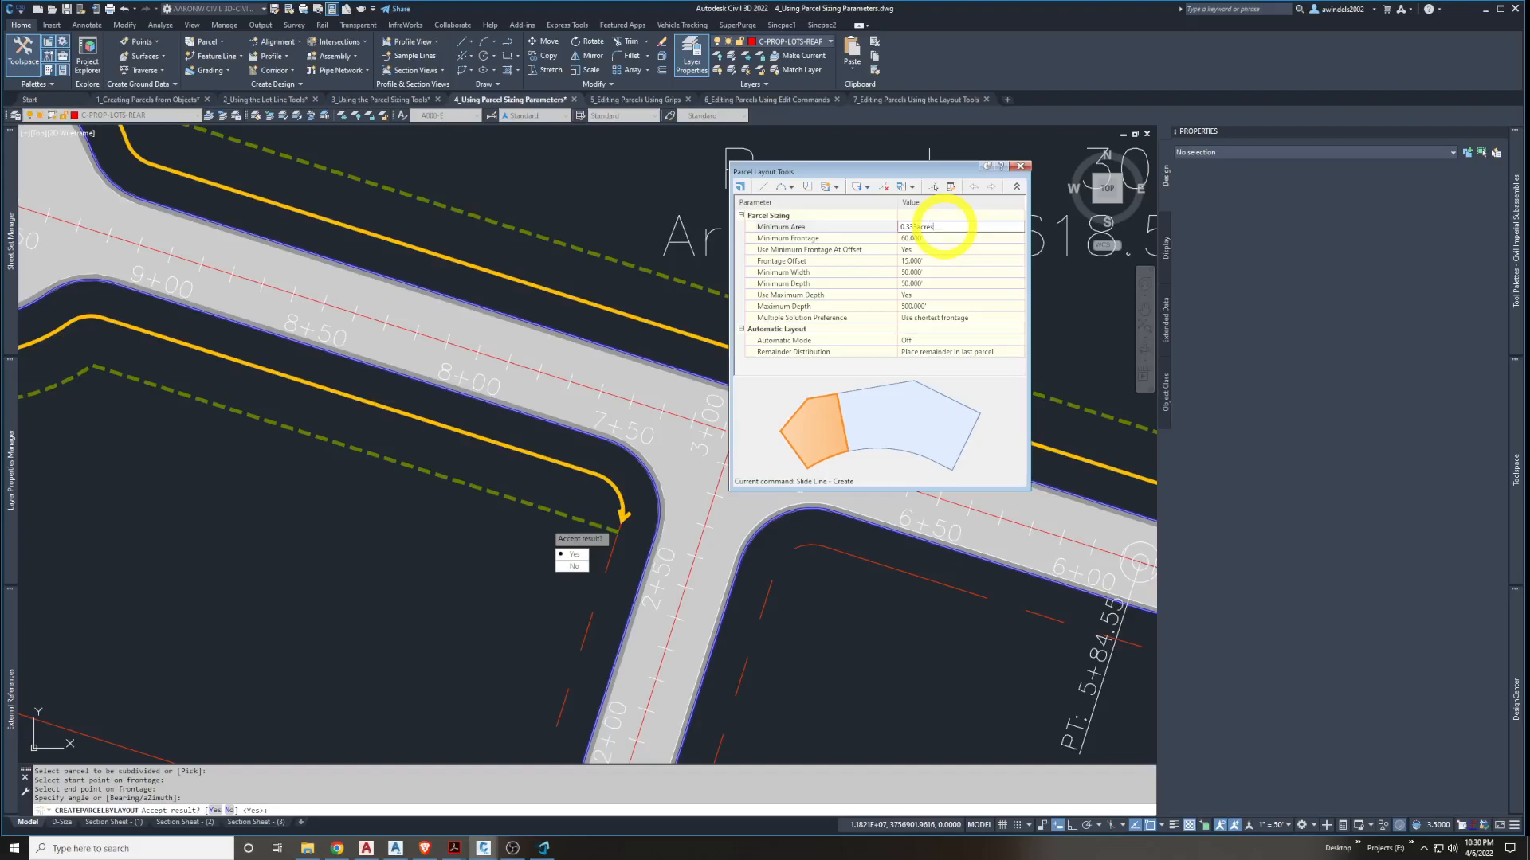
key(Return)
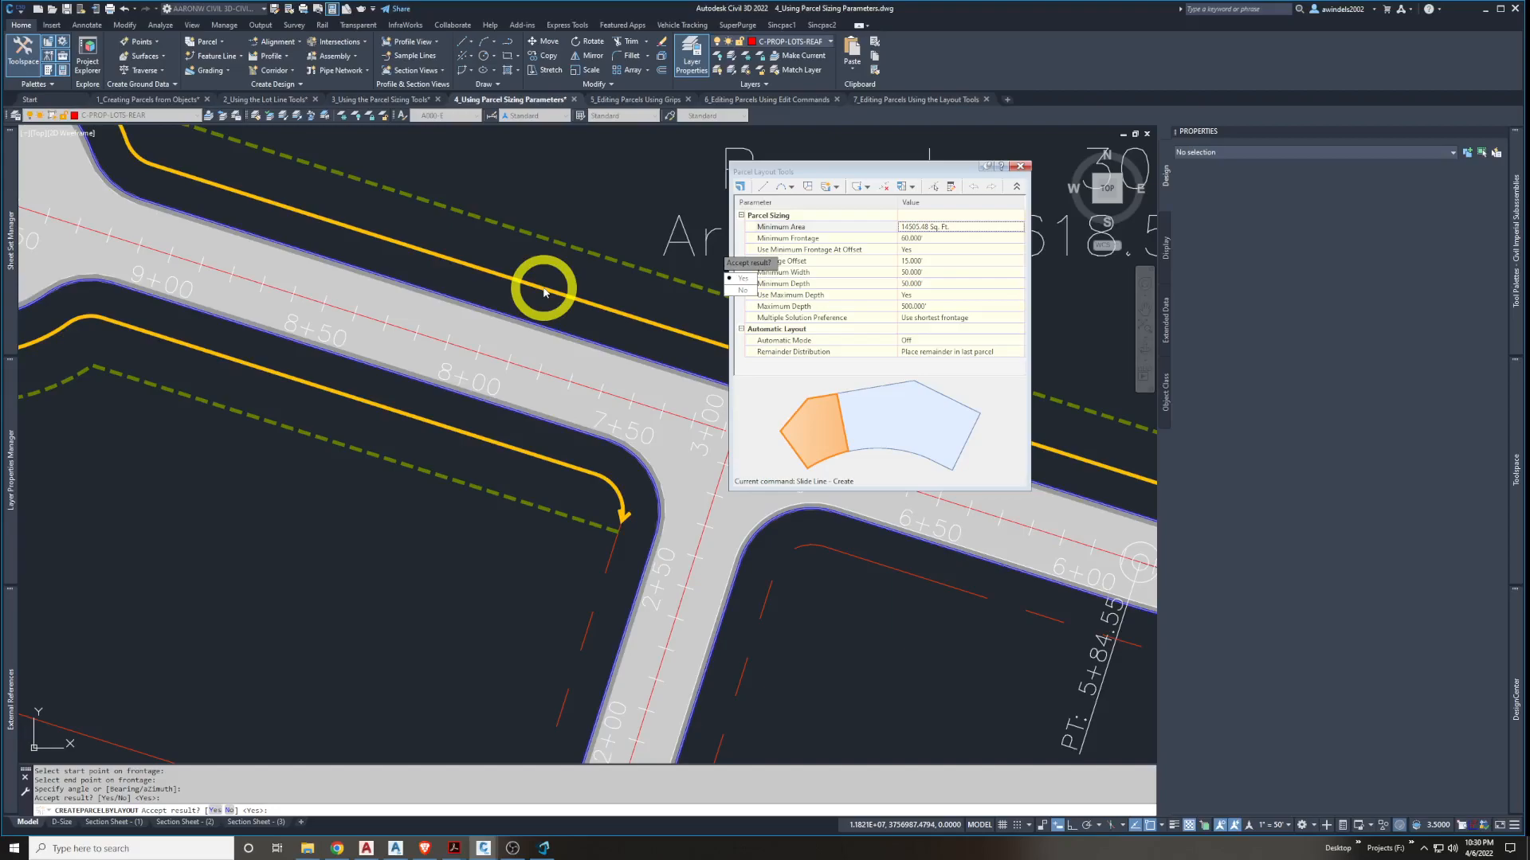
Set the minimum frontage to 100' and the frontage offset to 25' in the parcel sizing parameters
mouse_move(478, 348)
middle_down()
mouse_move(419, 519)
mouse_move(404, 472)
middle_up()
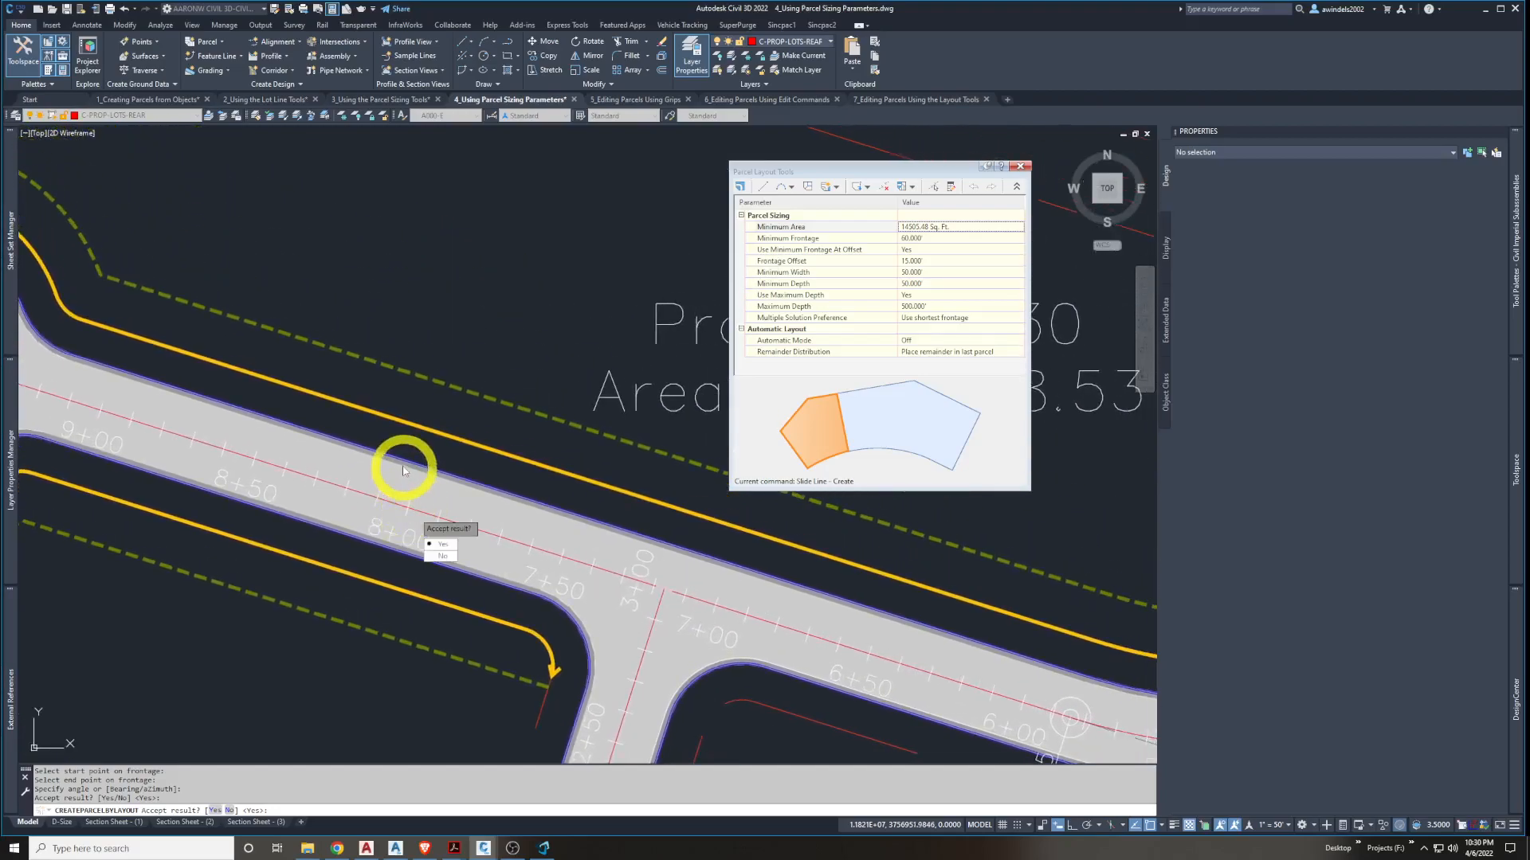
middle_drag(478, 359, 498, 301)
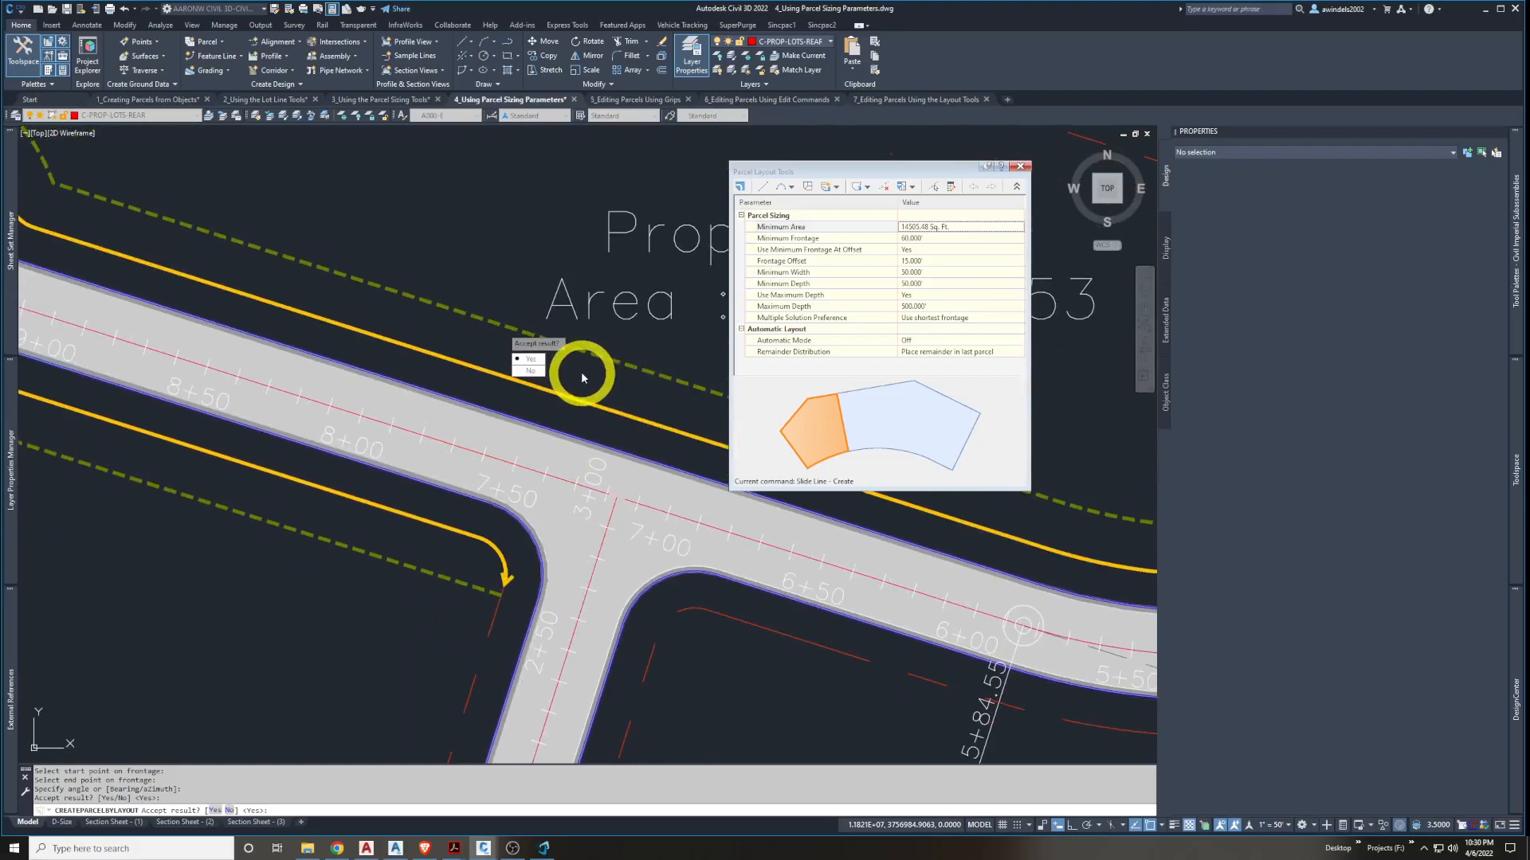
middle_drag(402, 330, 18, 444)
middle_drag(827, 618, 177, 582)
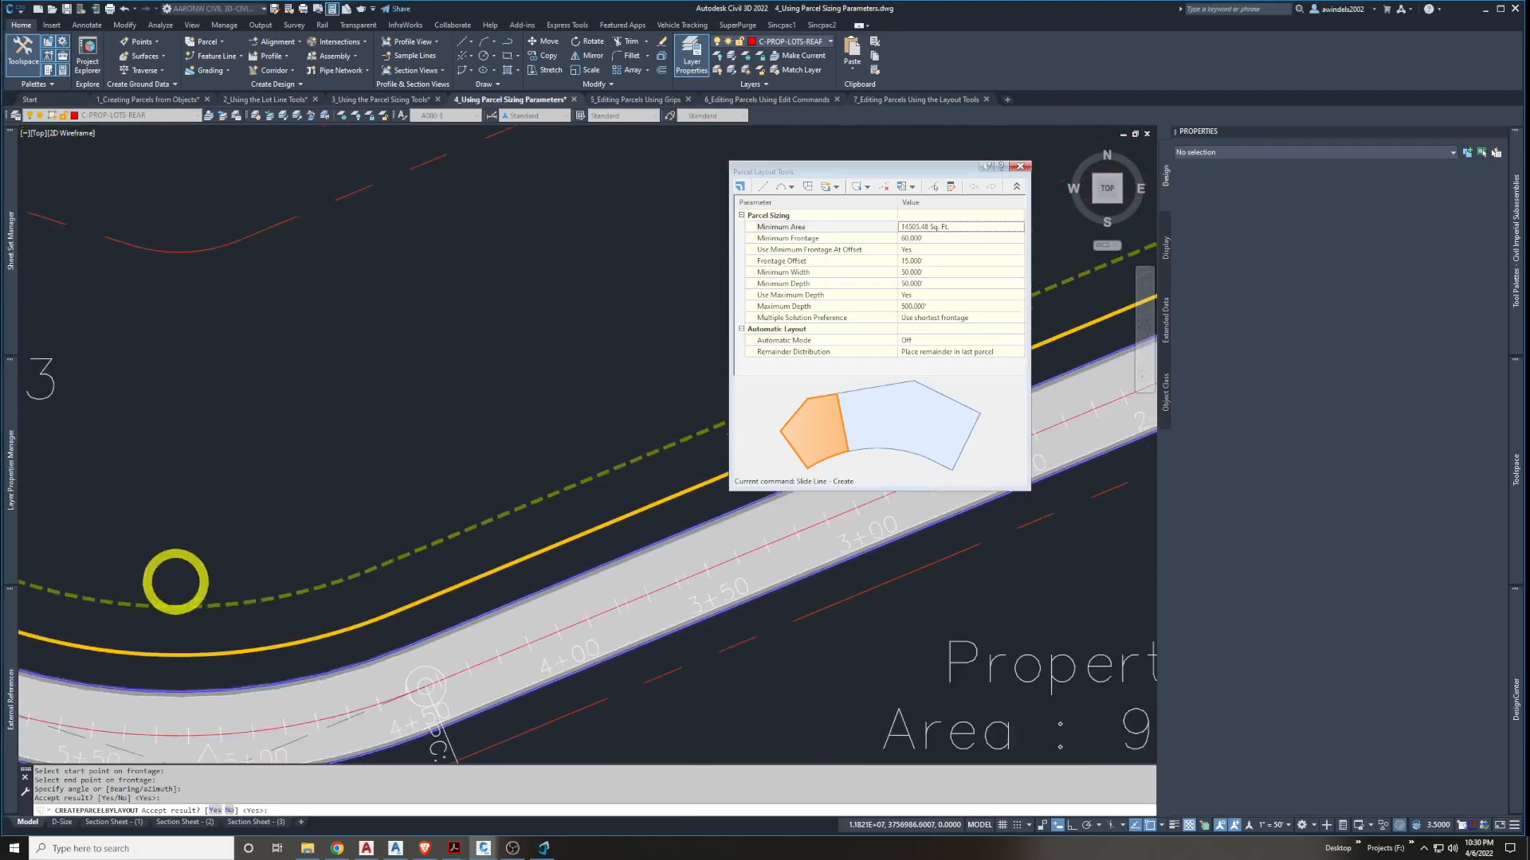
middle_drag(577, 437, 263, 637)
middle_drag(522, 429, 53, 662)
mouse_move(462, 232)
middle_down()
mouse_move(546, 721)
mouse_move(581, 505)
mouse_move(396, 379)
mouse_move(380, 438)
mouse_move(430, 430)
mouse_move(485, 485)
mouse_move(308, 356)
mouse_move(454, 432)
middle_up()
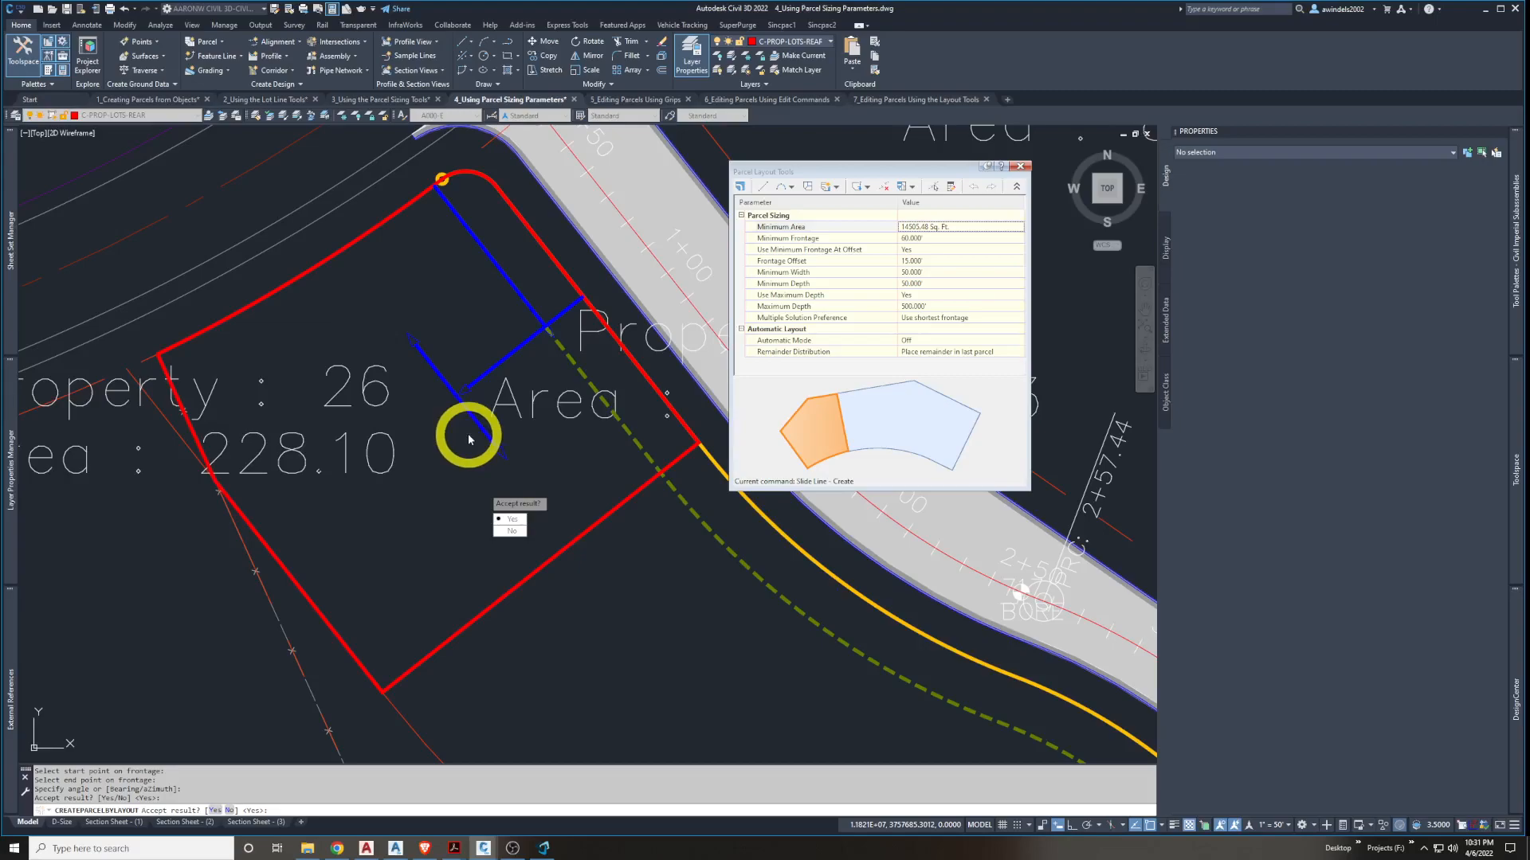
click(924, 238)
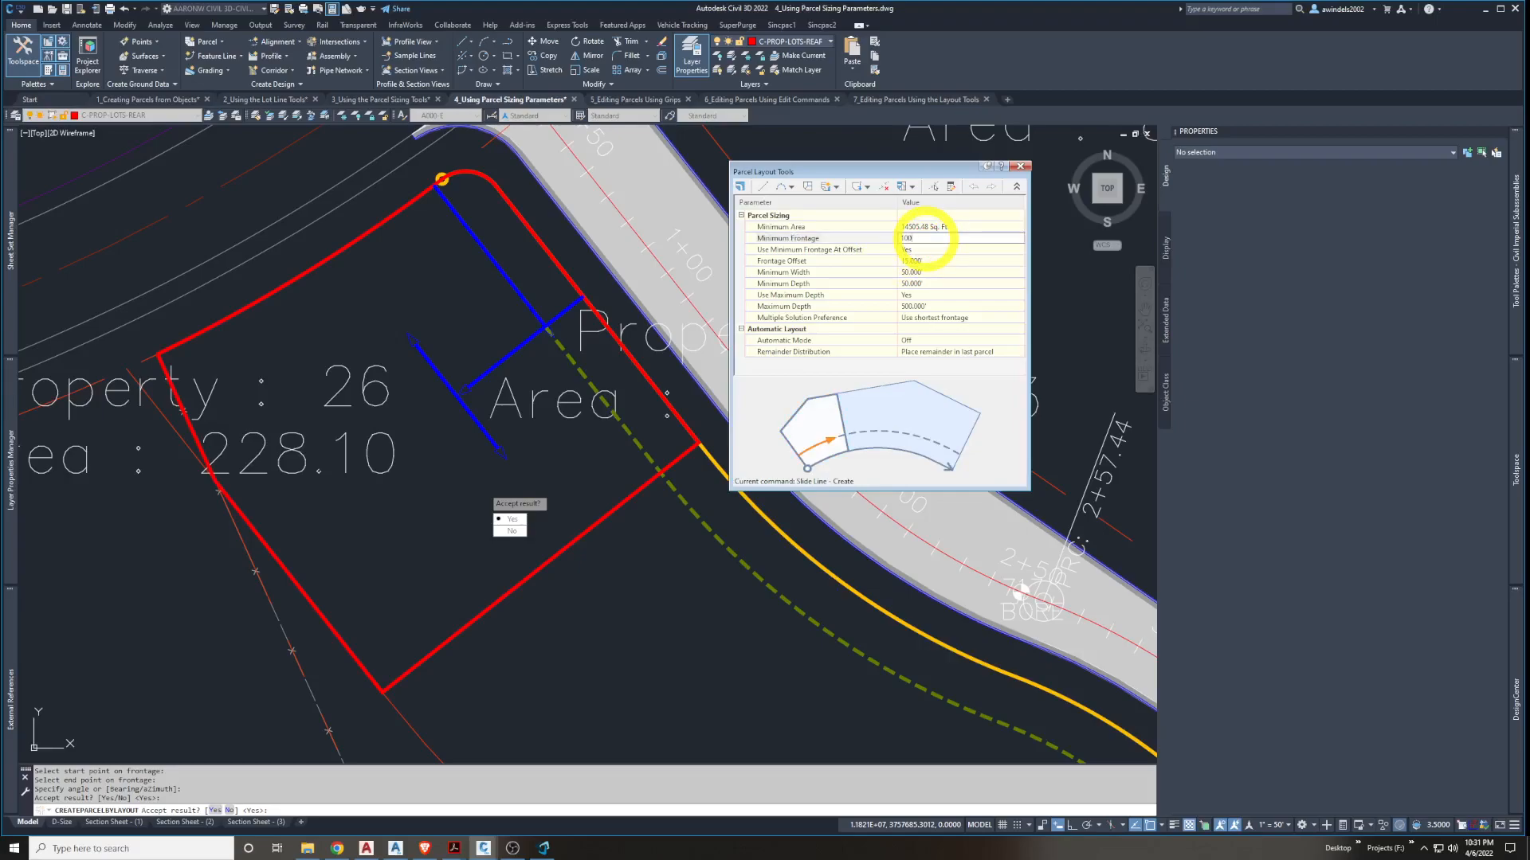
text(100)
key(Return)
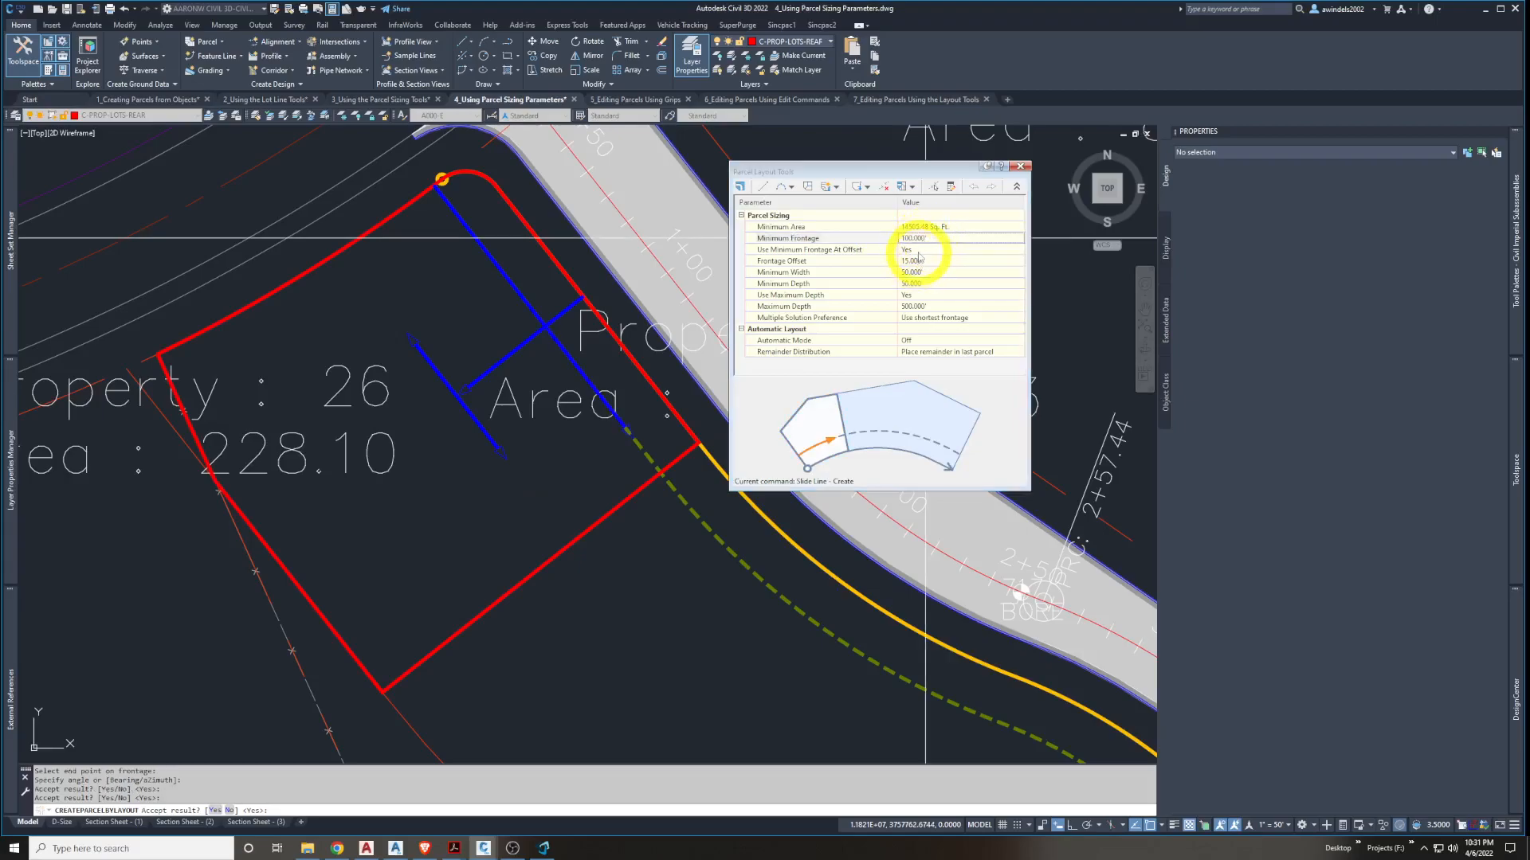
click(924, 261)
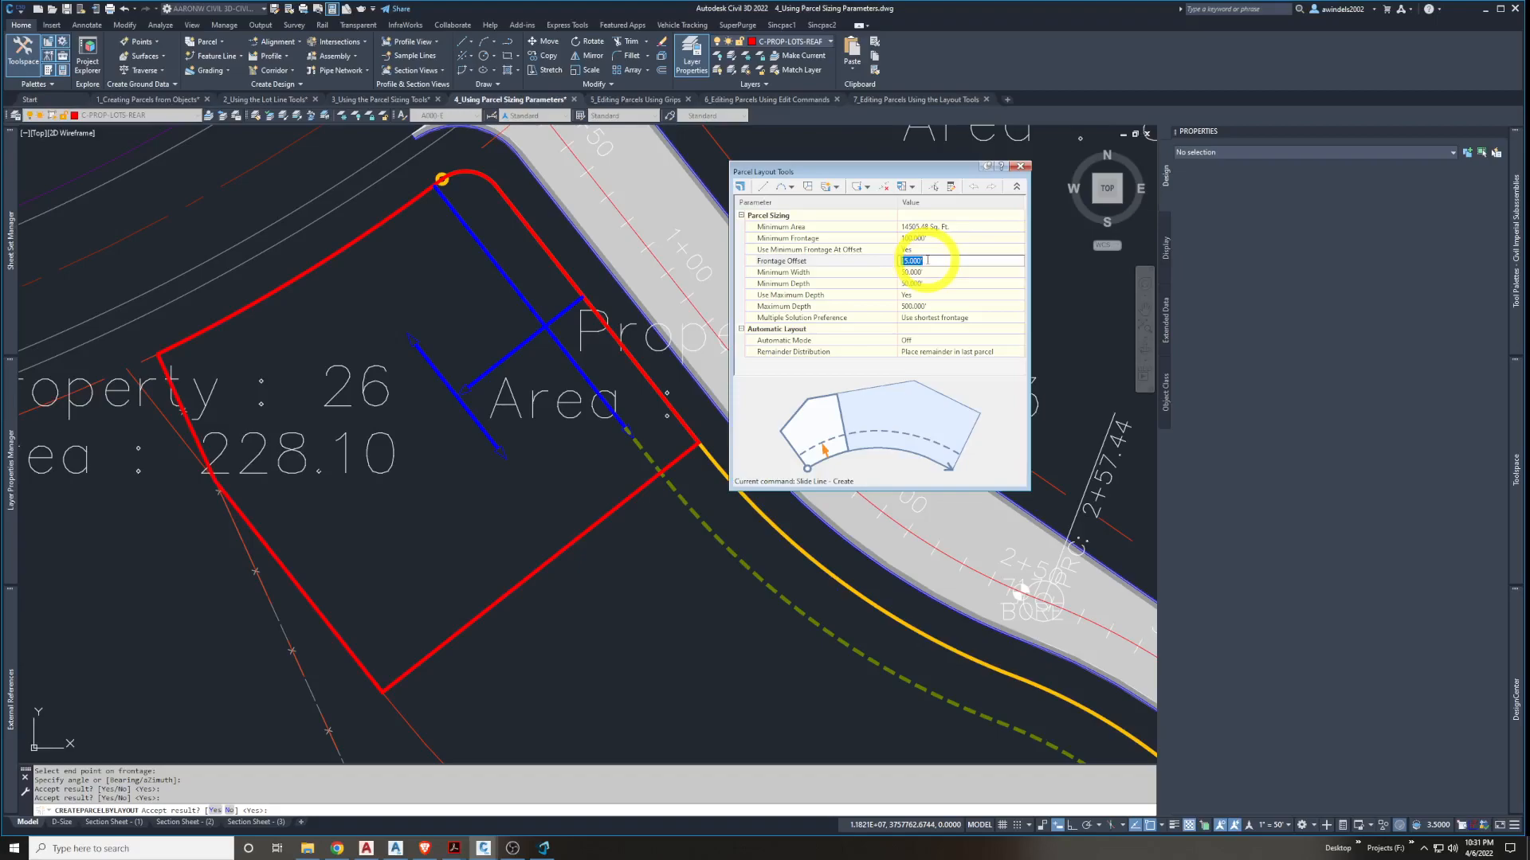
text(25)
key(Return)
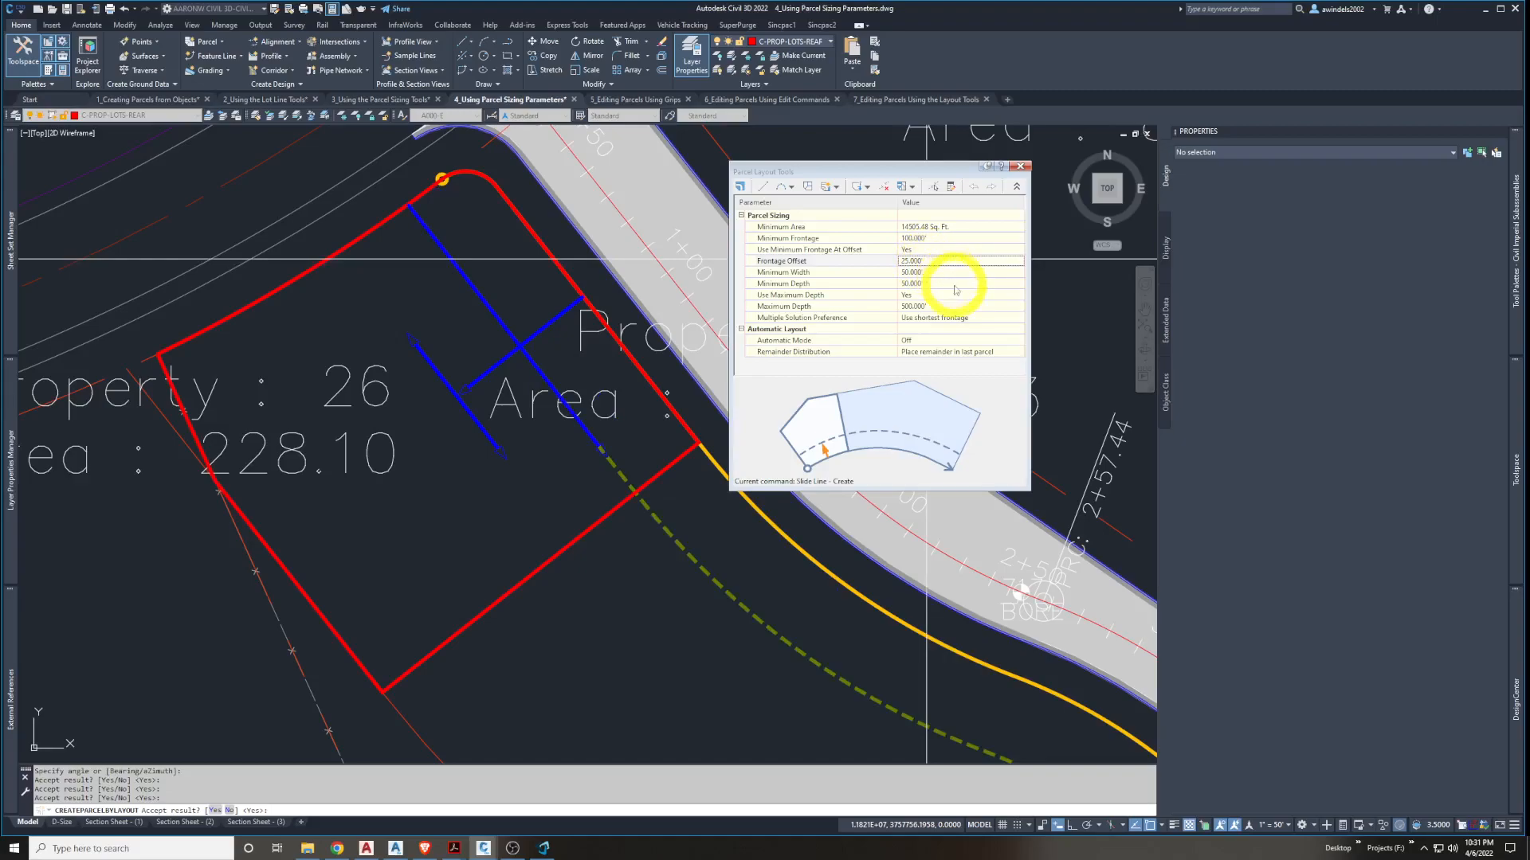
Set the remainder distribution to Redistribute remainder and the multiple solution preference to Use smallest area
click(964, 354)
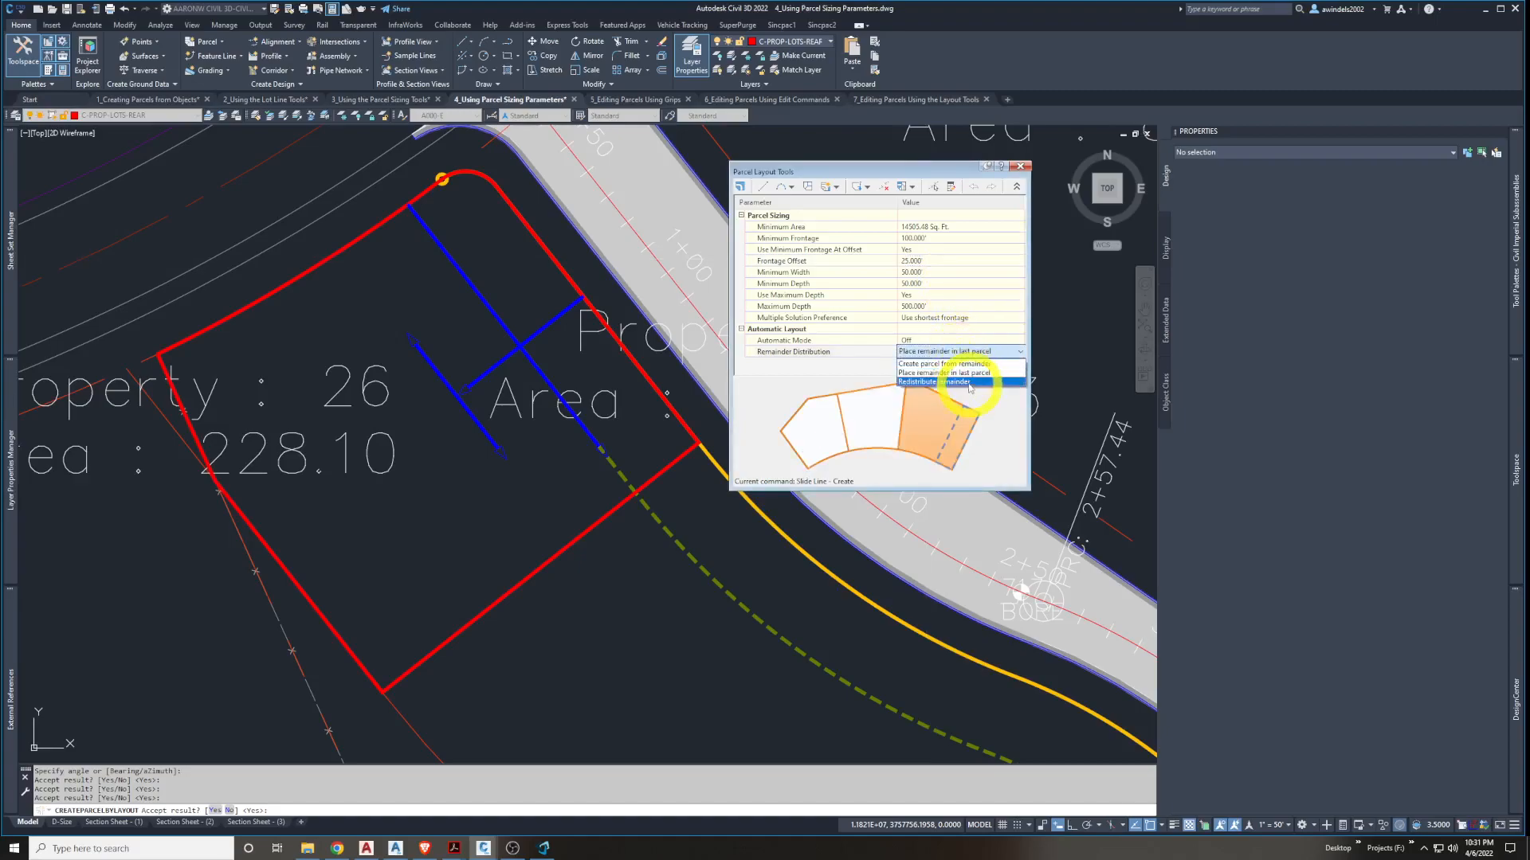
click(966, 384)
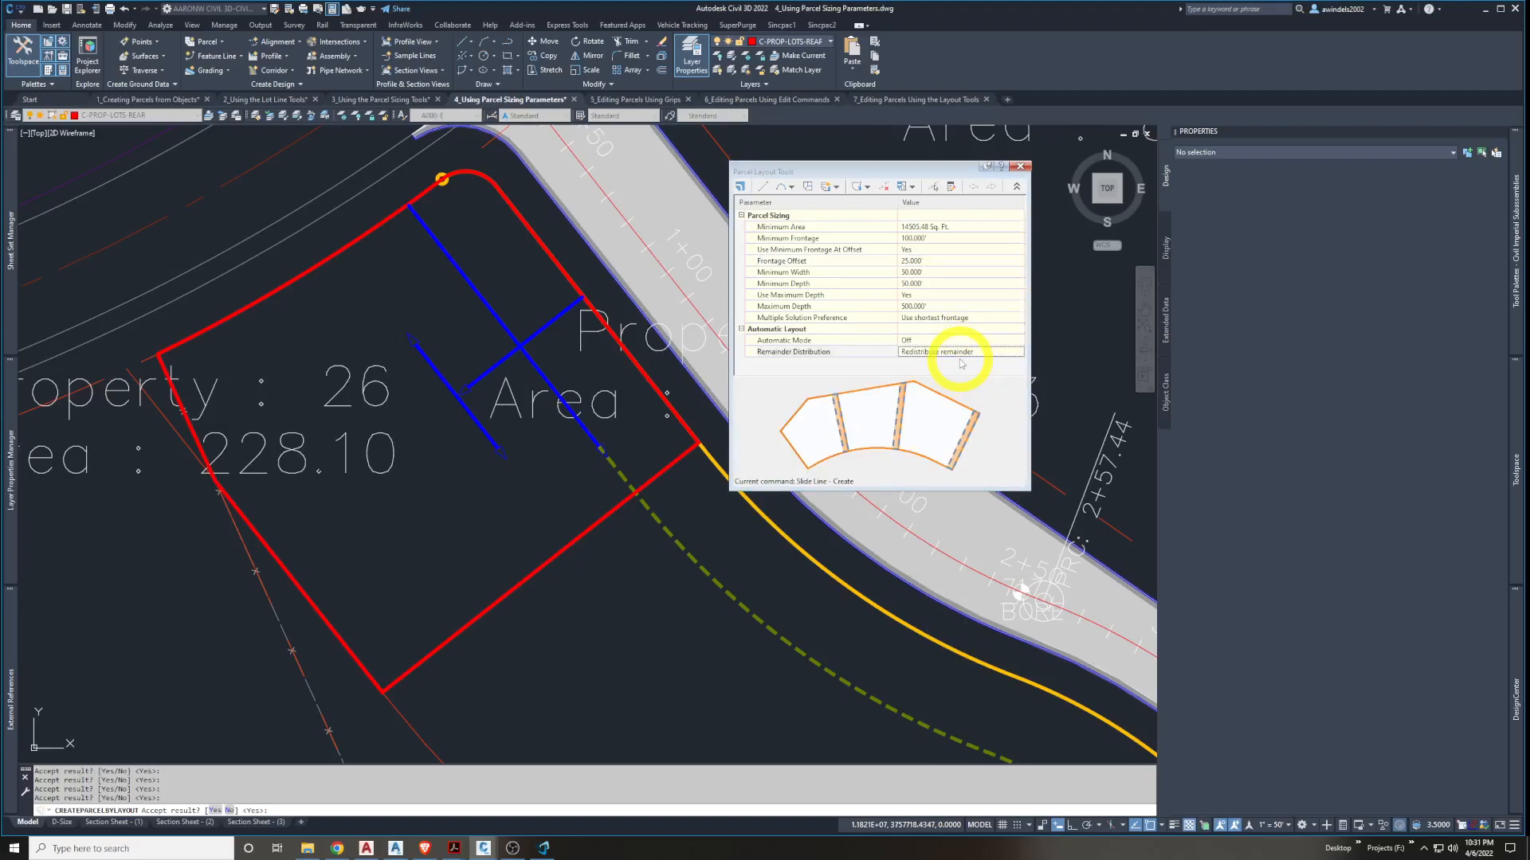
click(937, 317)
click(939, 318)
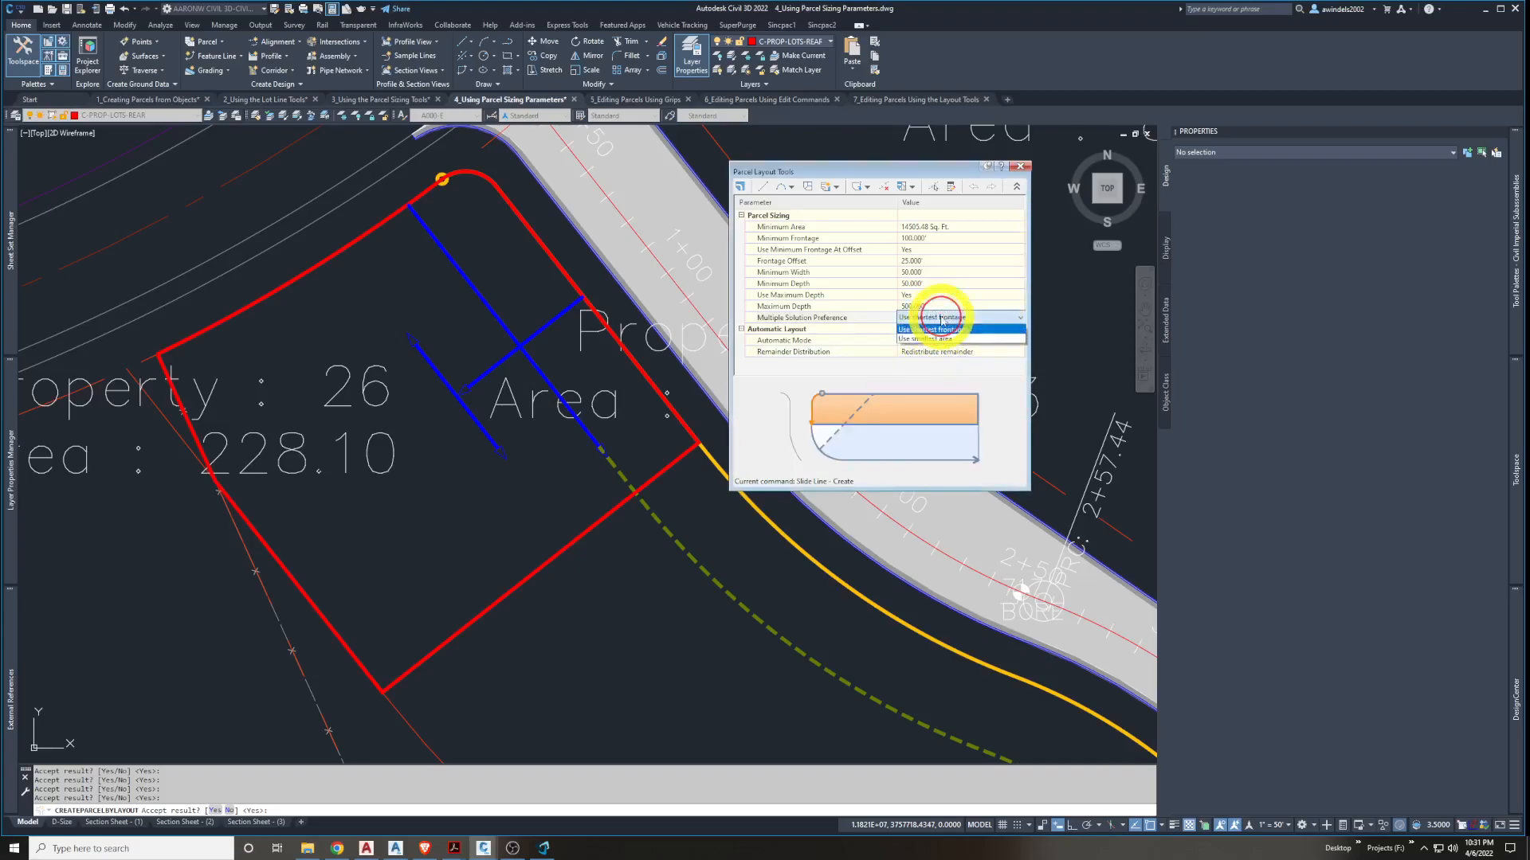
click(942, 339)
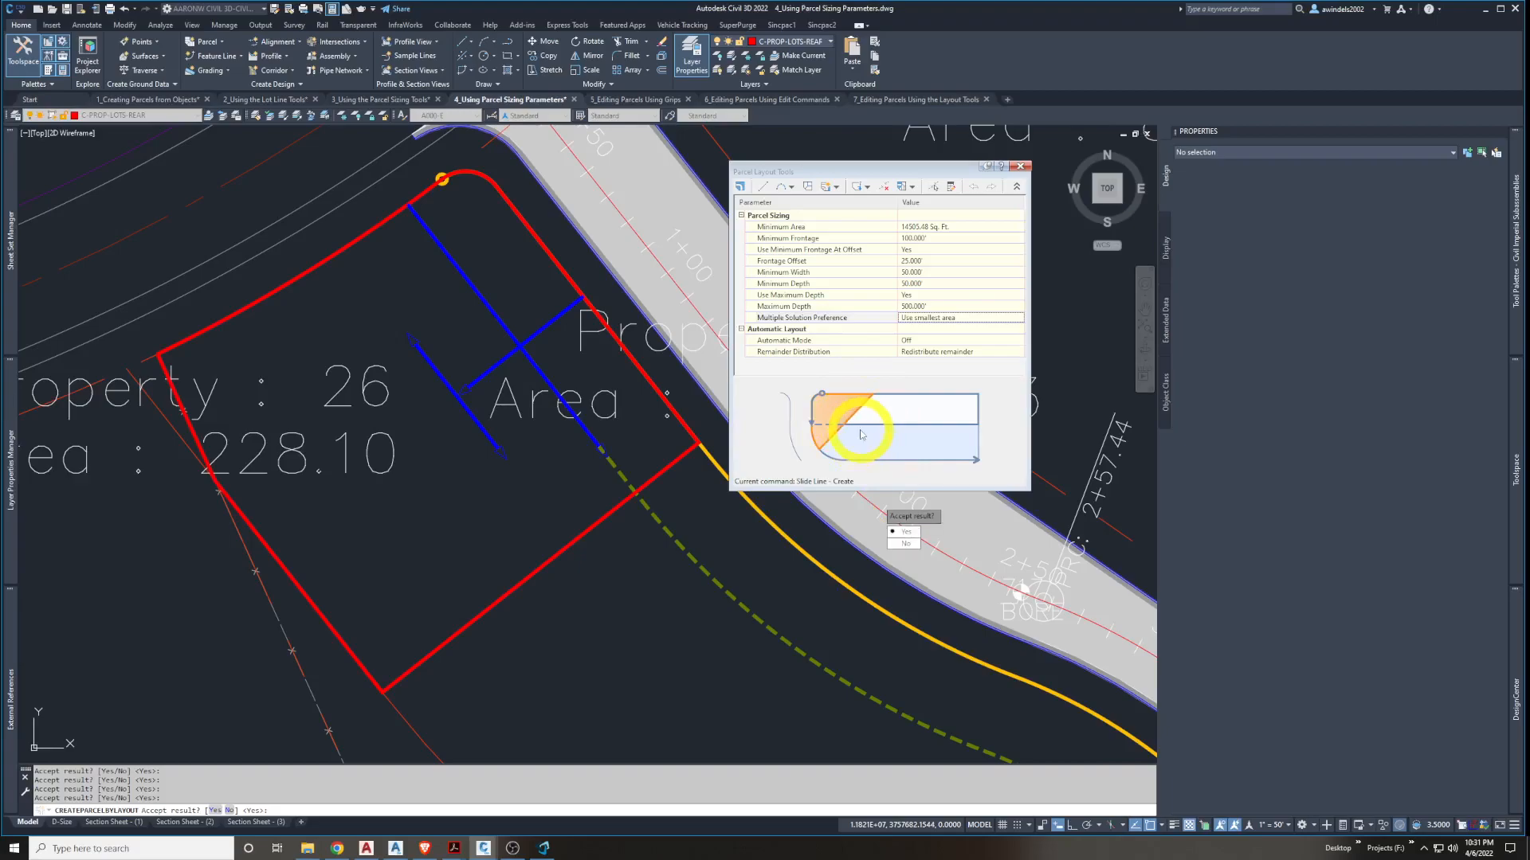
click(950, 372)
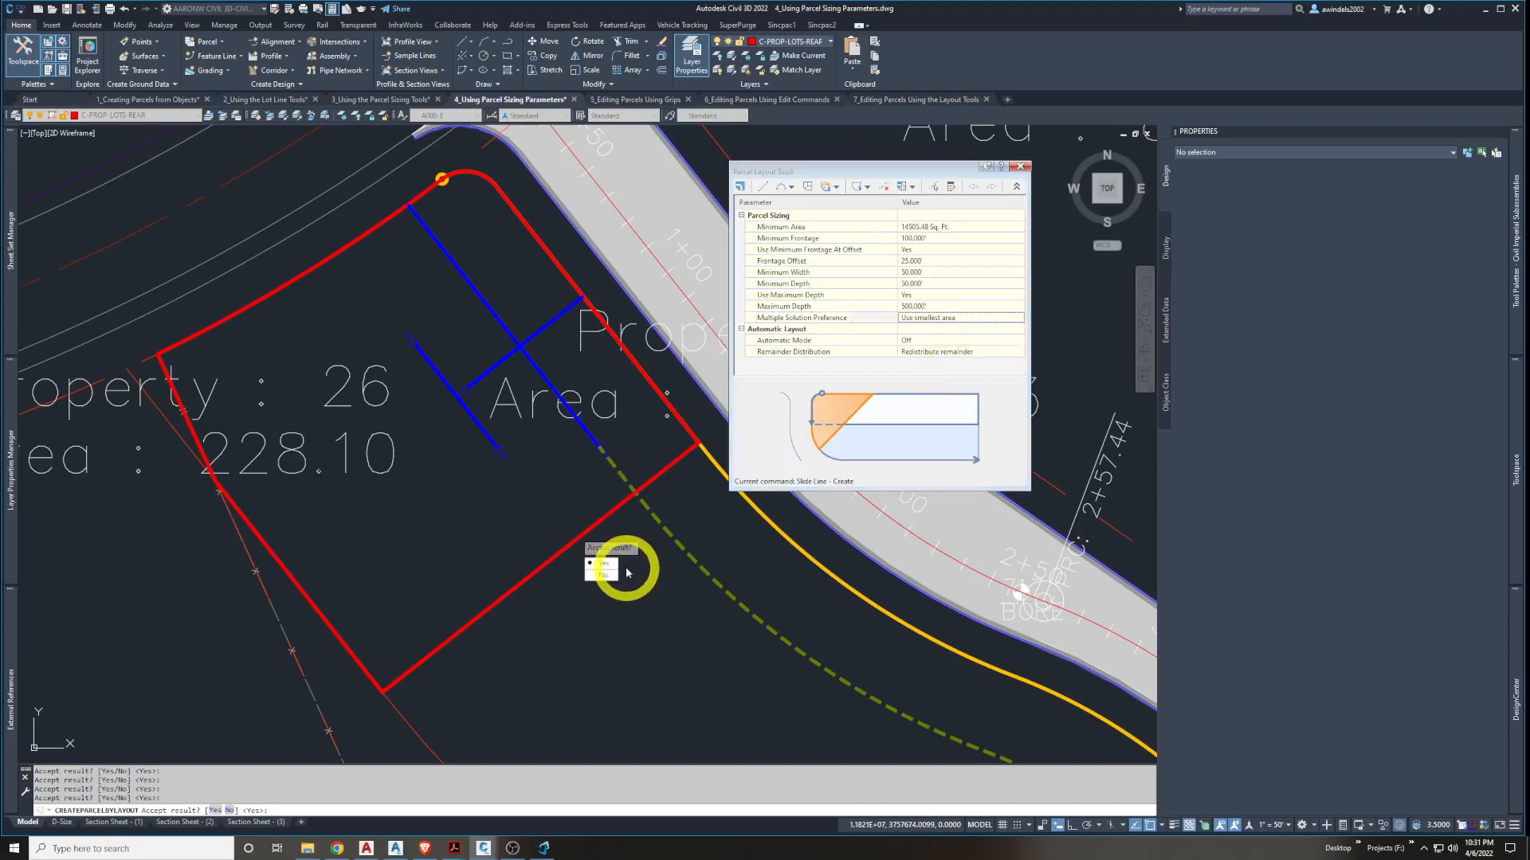
Accept the first proposed parcels from the Jordan Court entrance, following the preview south around the road's curve
text(y)
key(Return)
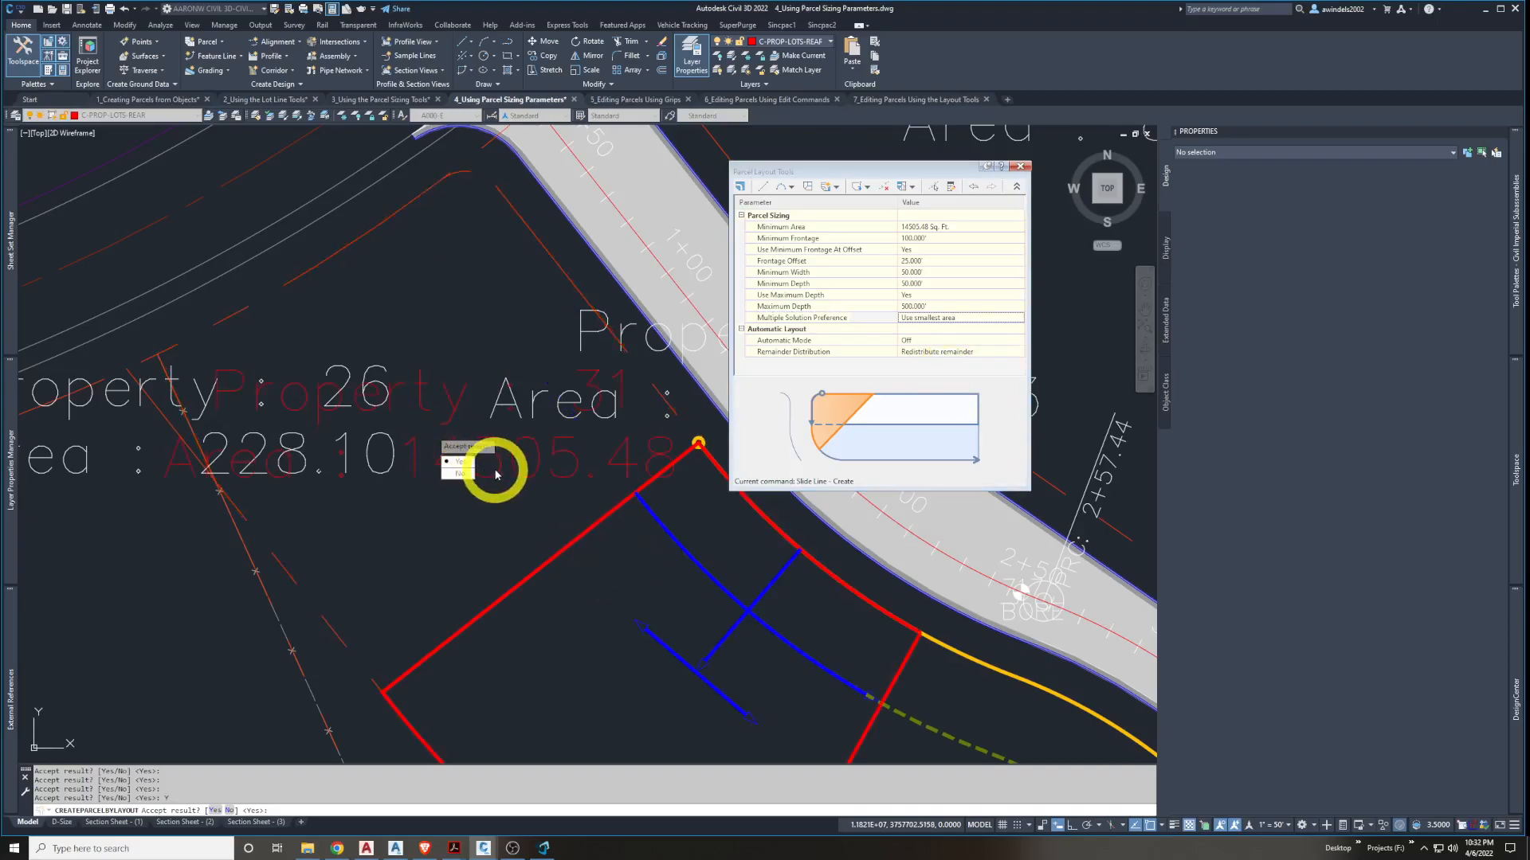
middle_drag(640, 594, 454, 385)
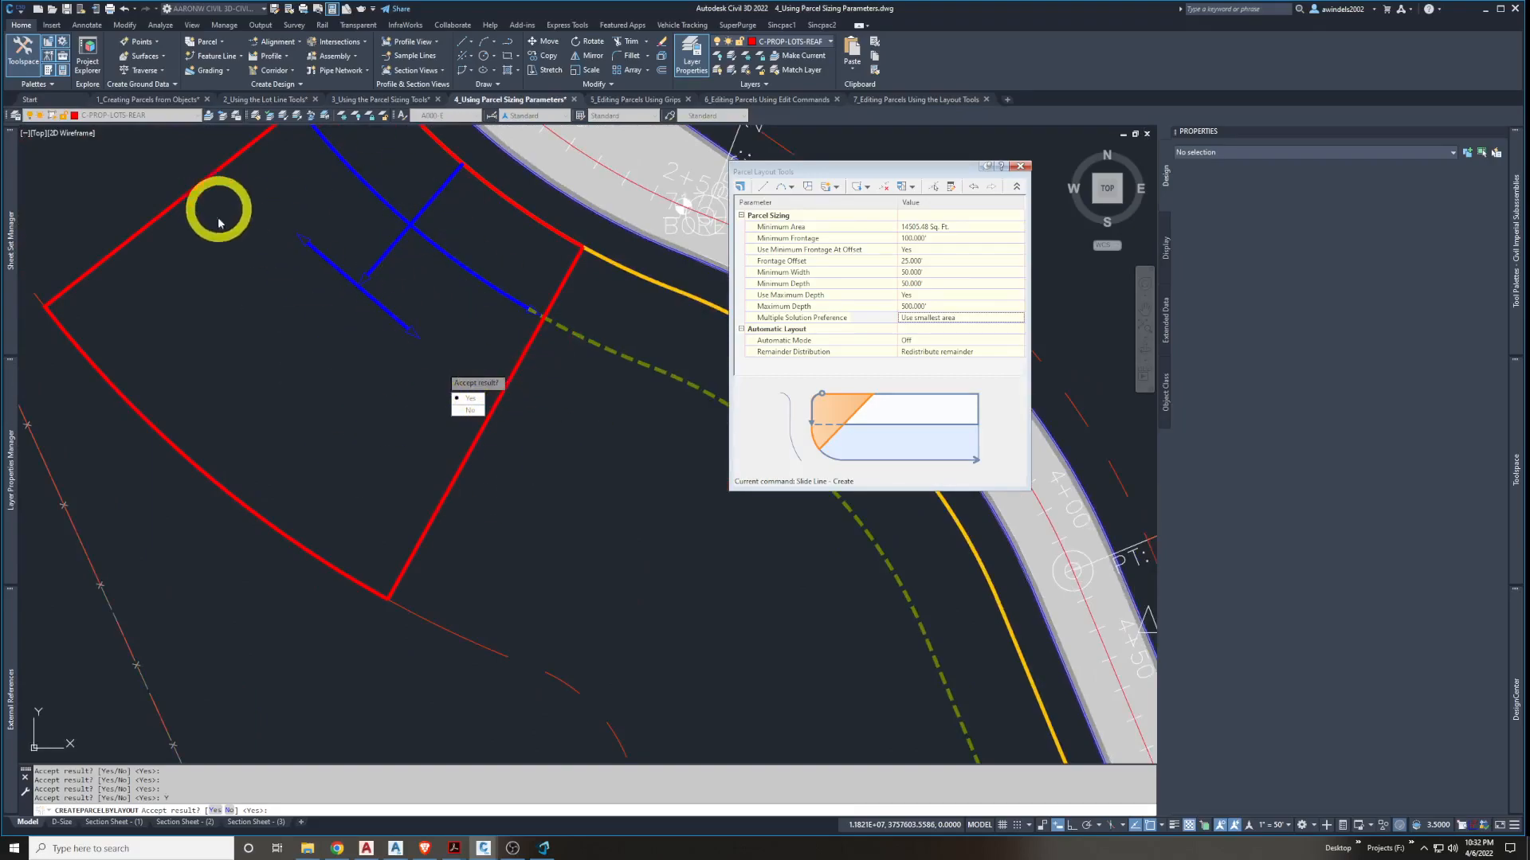
mouse_move(693, 587)
middle_down()
mouse_move(215, 266)
mouse_move(223, 281)
middle_up()
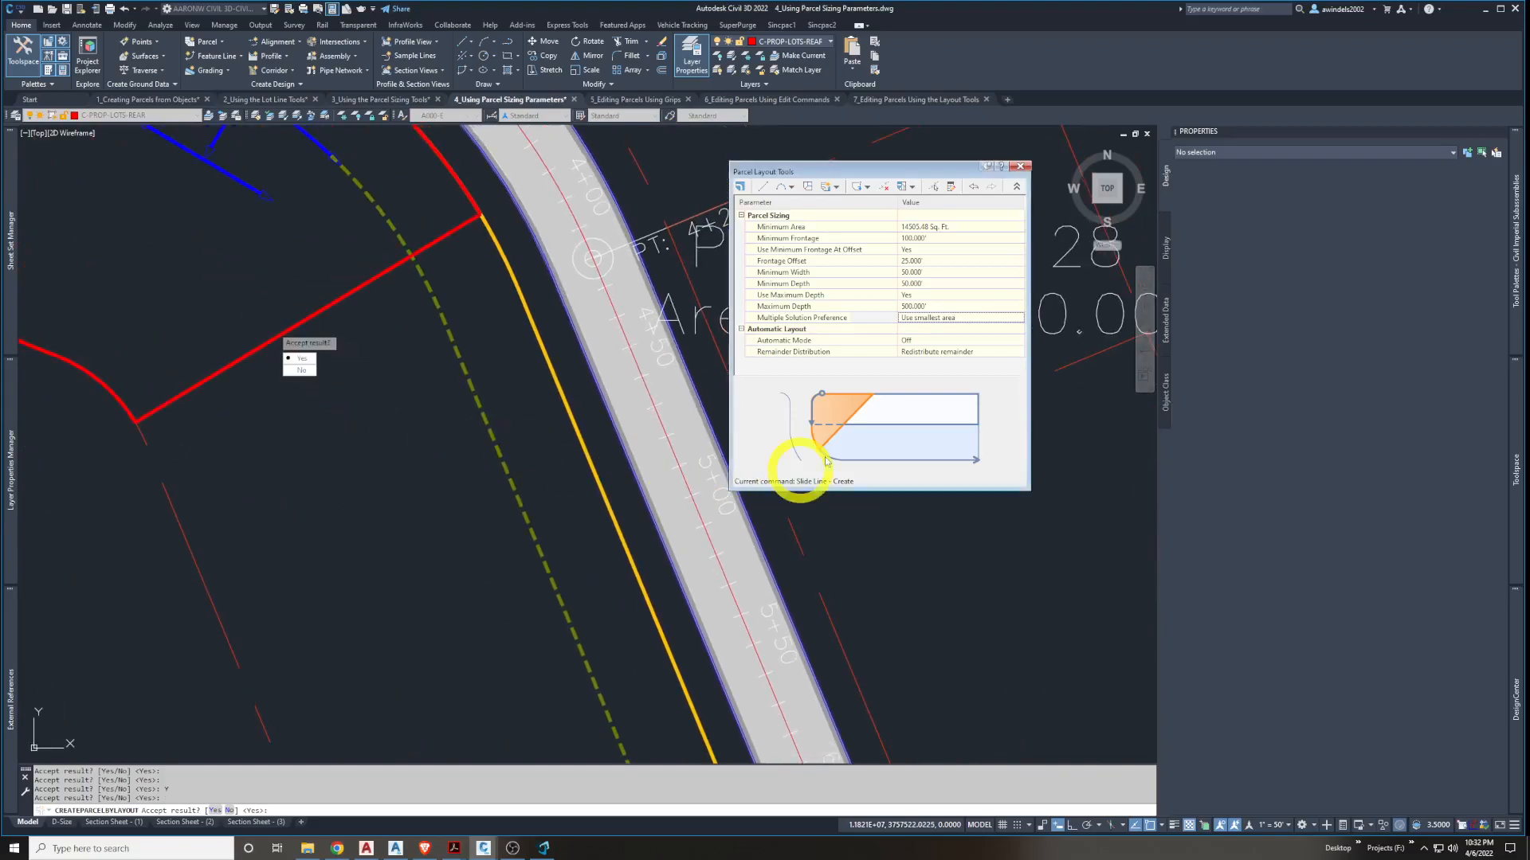
Set the minimum frontage to 50' and accept the next proposed parcels along the straight stretch of Jordan Court
click(937, 238)
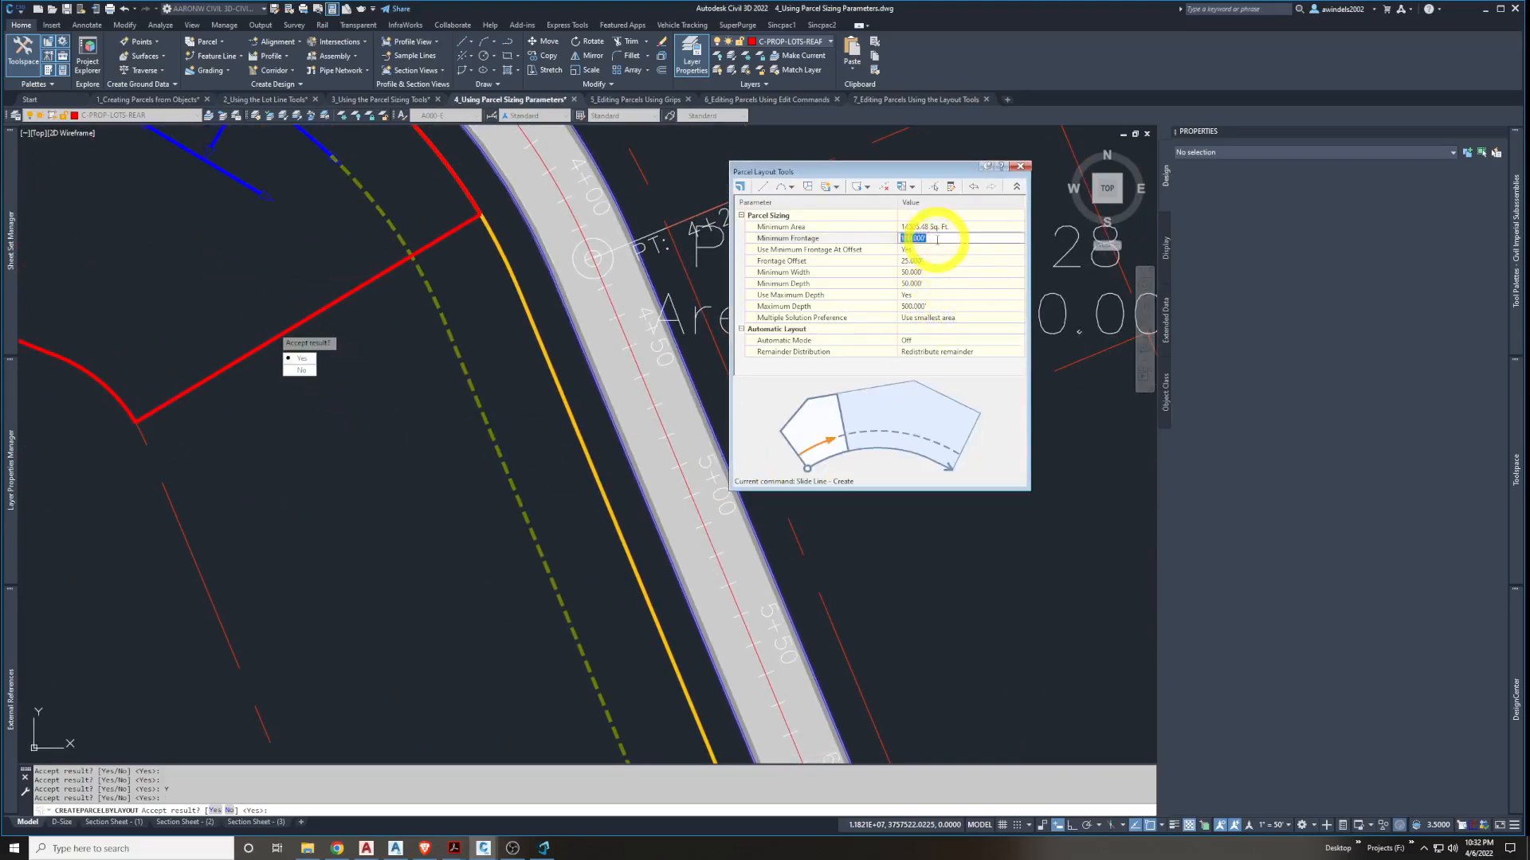
text(50)
key(Return)
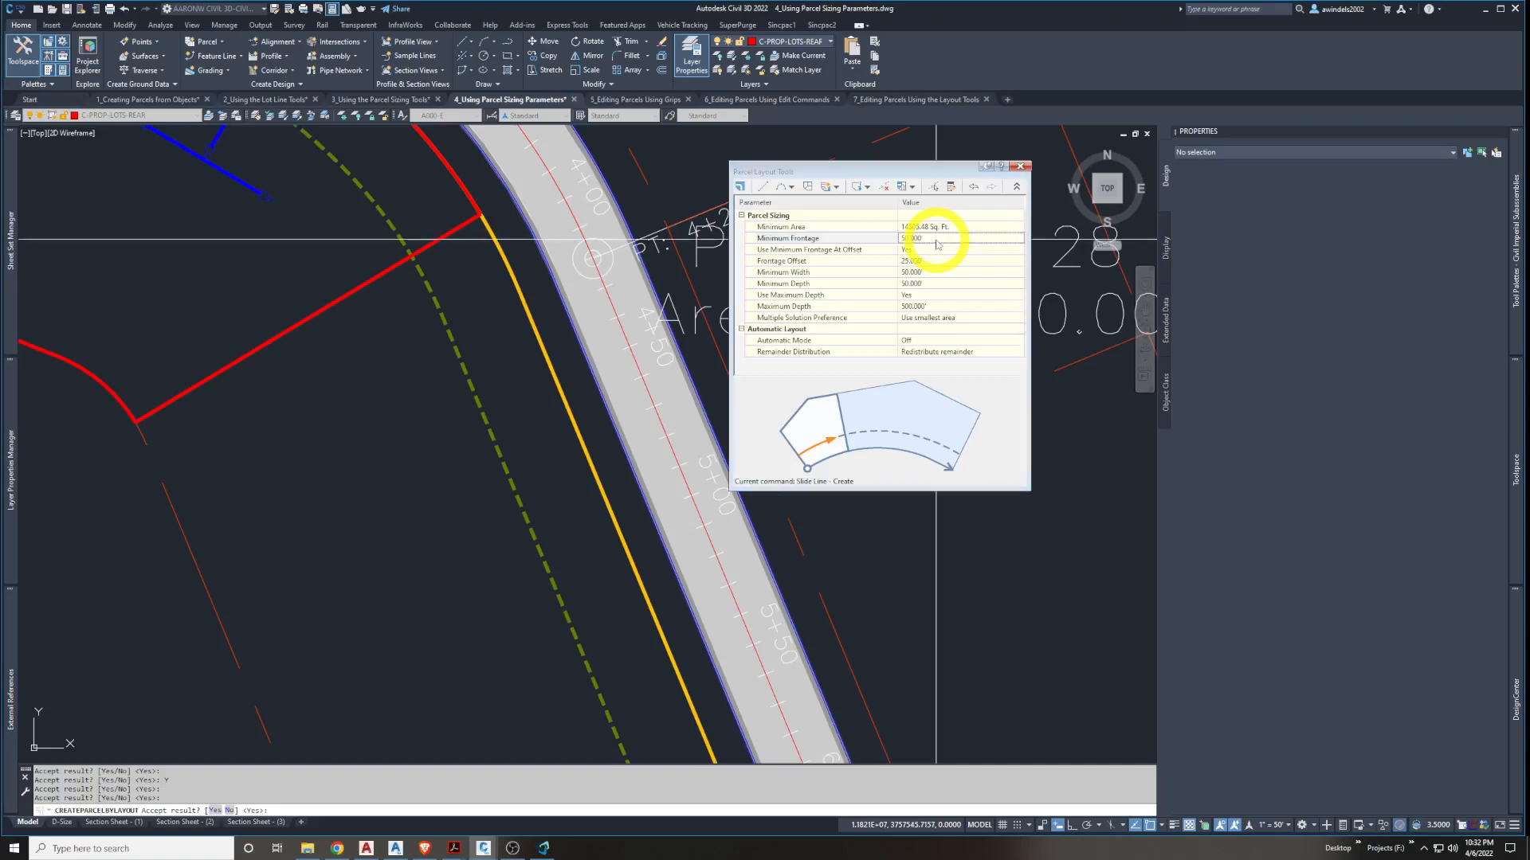
key(Return)
middle_drag(536, 519, 529, 386)
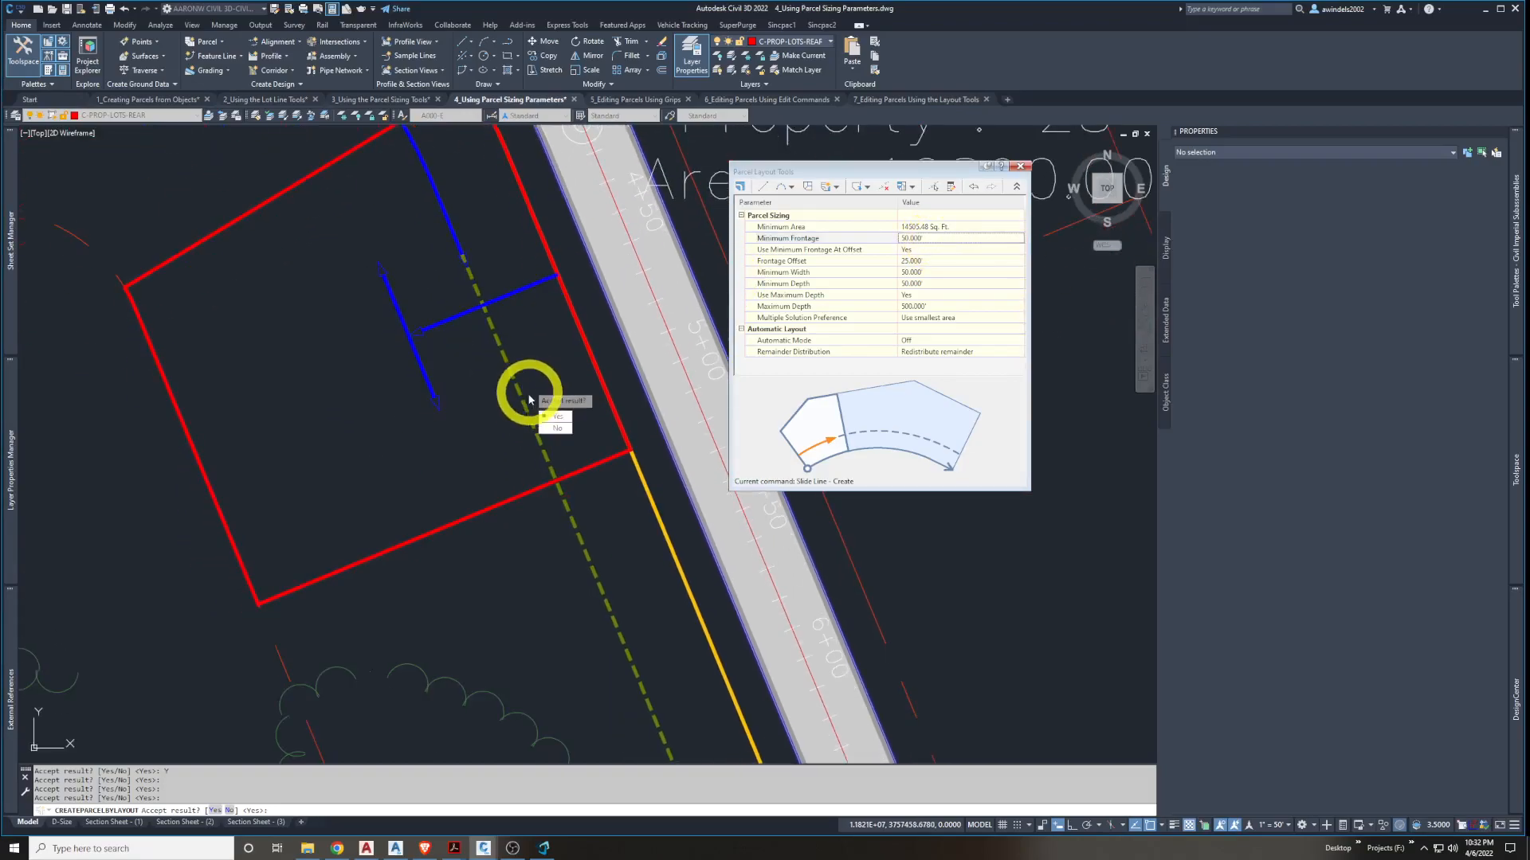
key(Return)
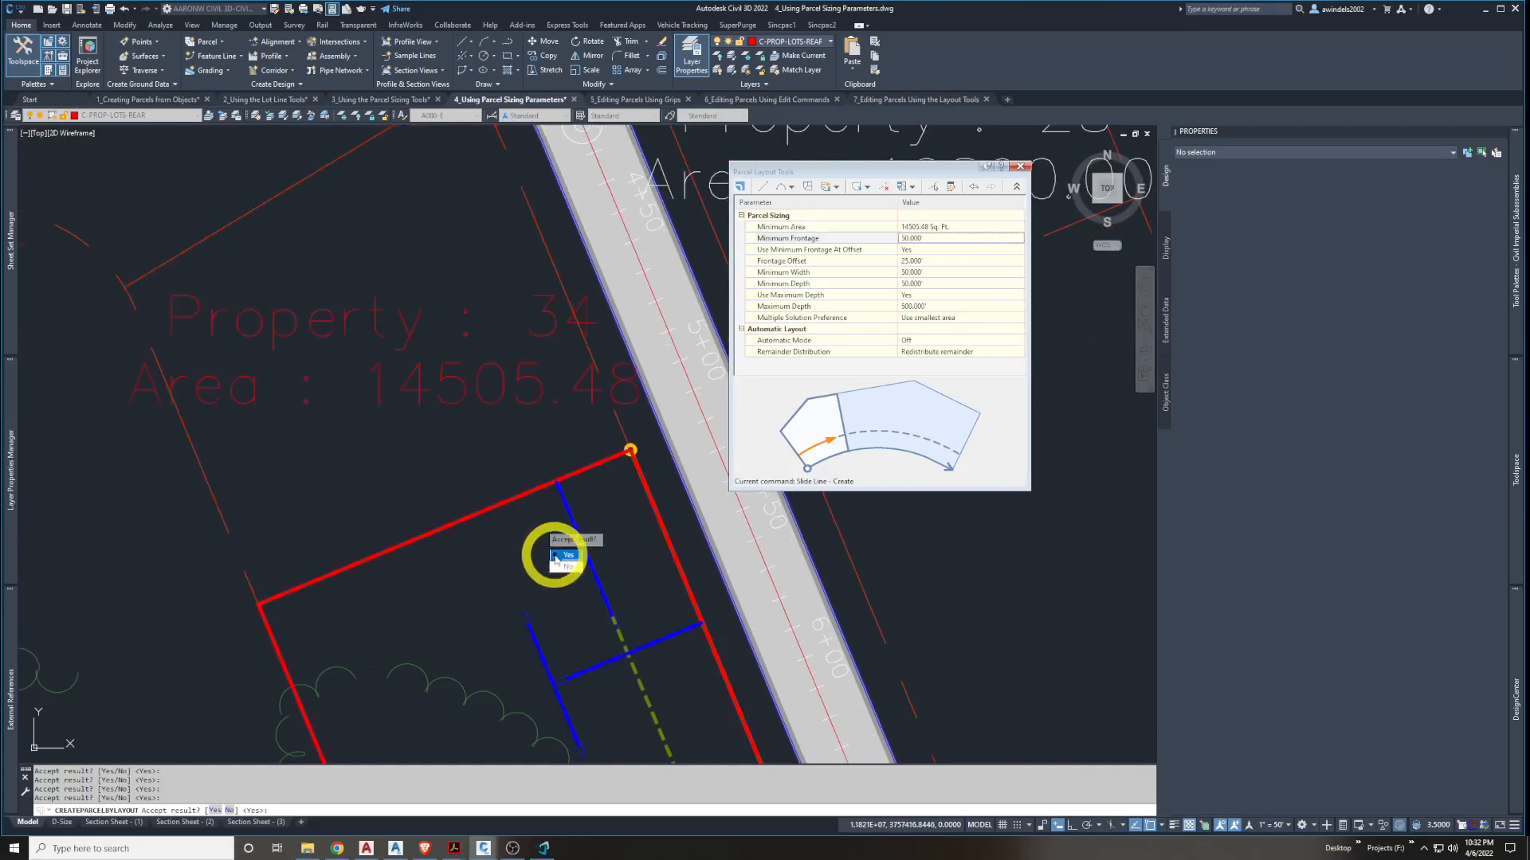
middle_drag(642, 679, 528, 366)
key(Return)
key(Return)
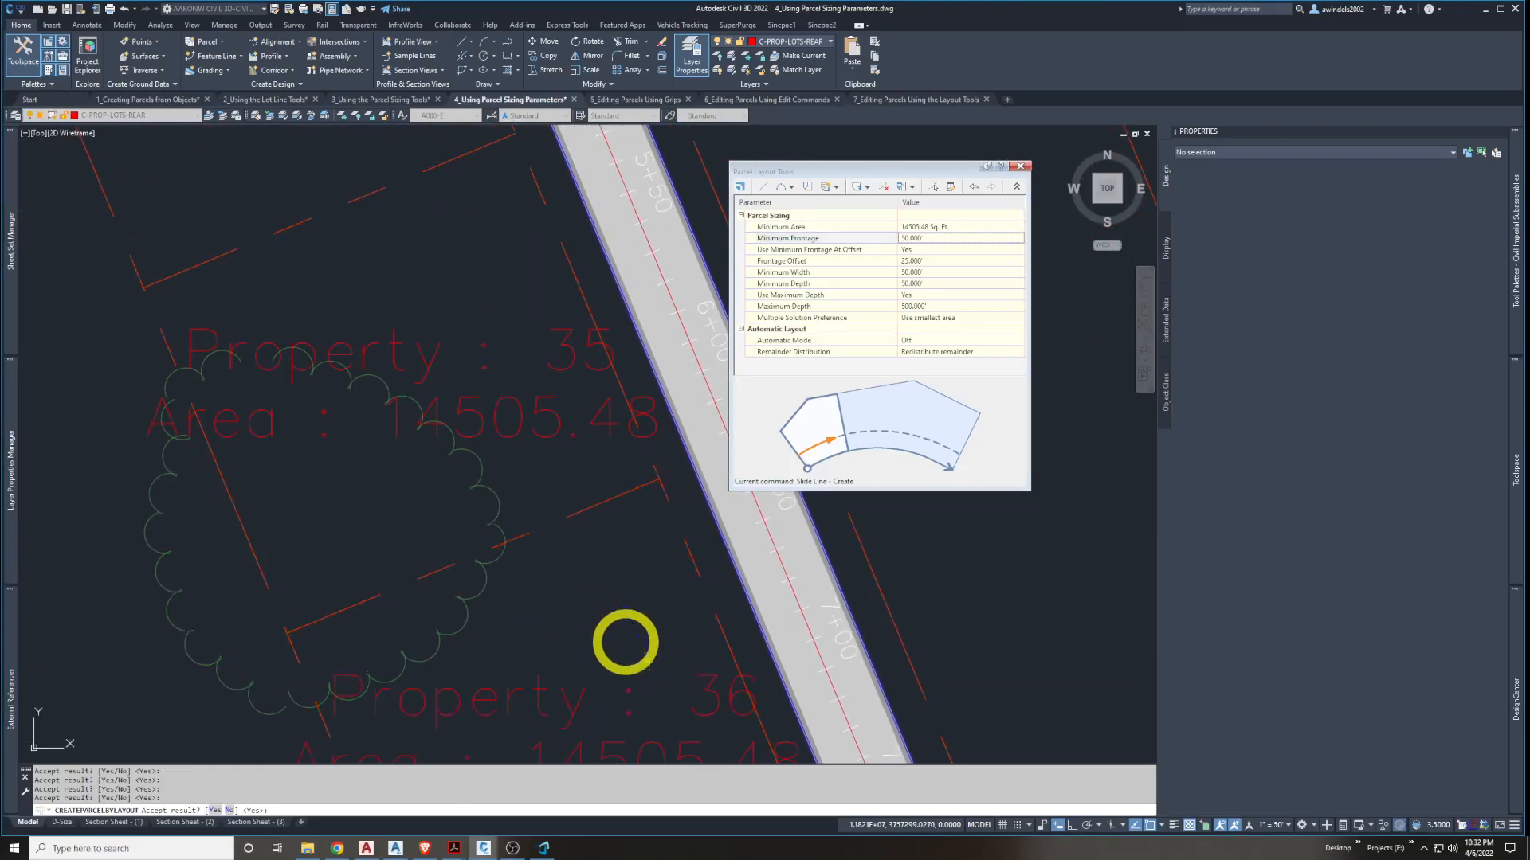
Accept the remaining proposed parcels around the northern cul-de-sac up to the frontage's end, and exit the parcel layout command
scroll(549, 514, down, 5)
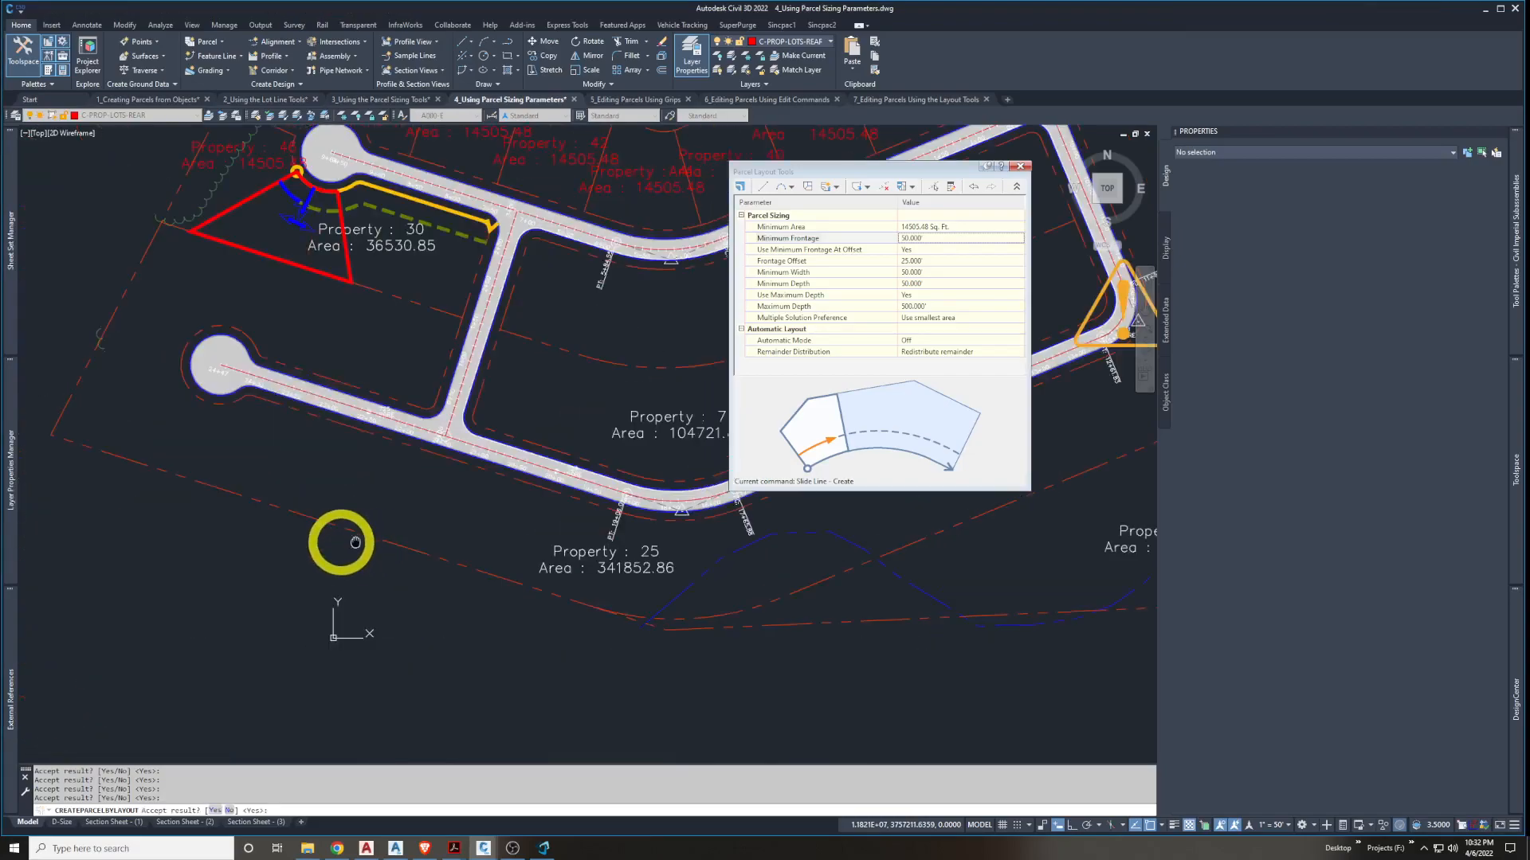
click(421, 422)
key(Return)
middle_drag(471, 411, 363, 498)
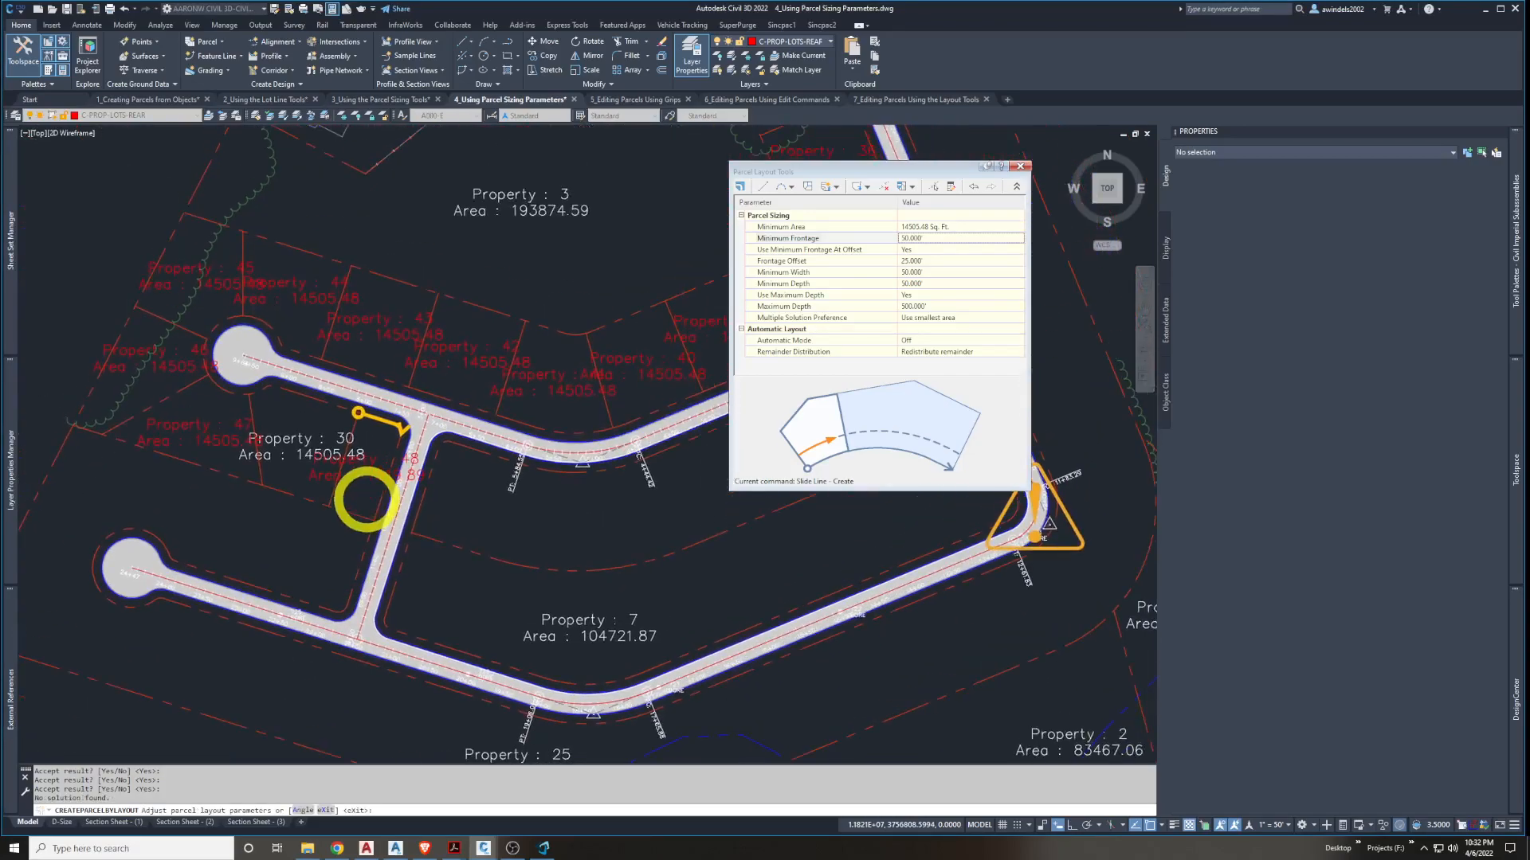
key(Return)
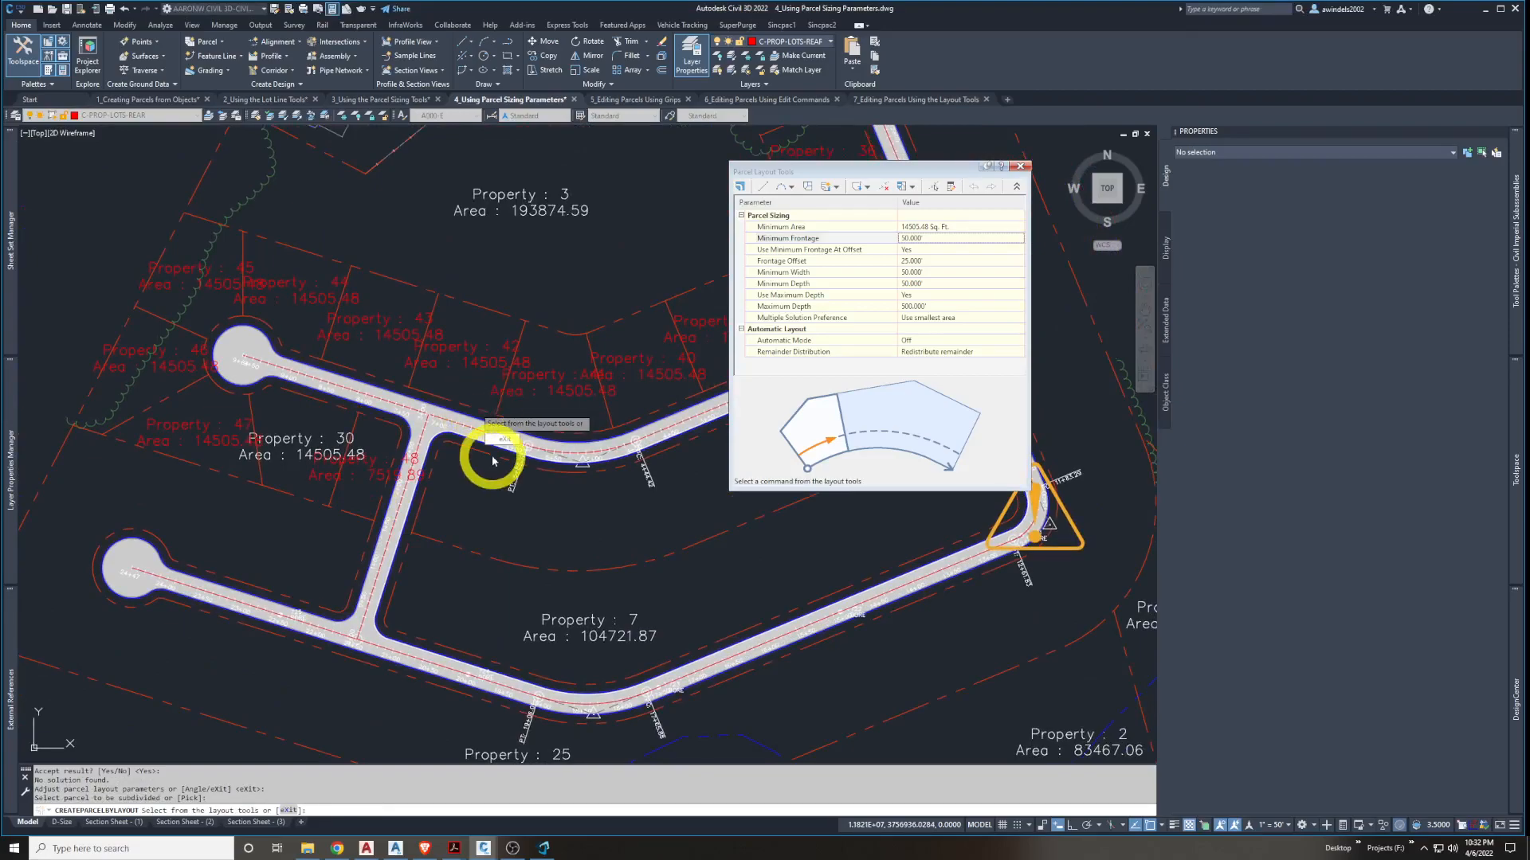
key(Return)
key(Return)
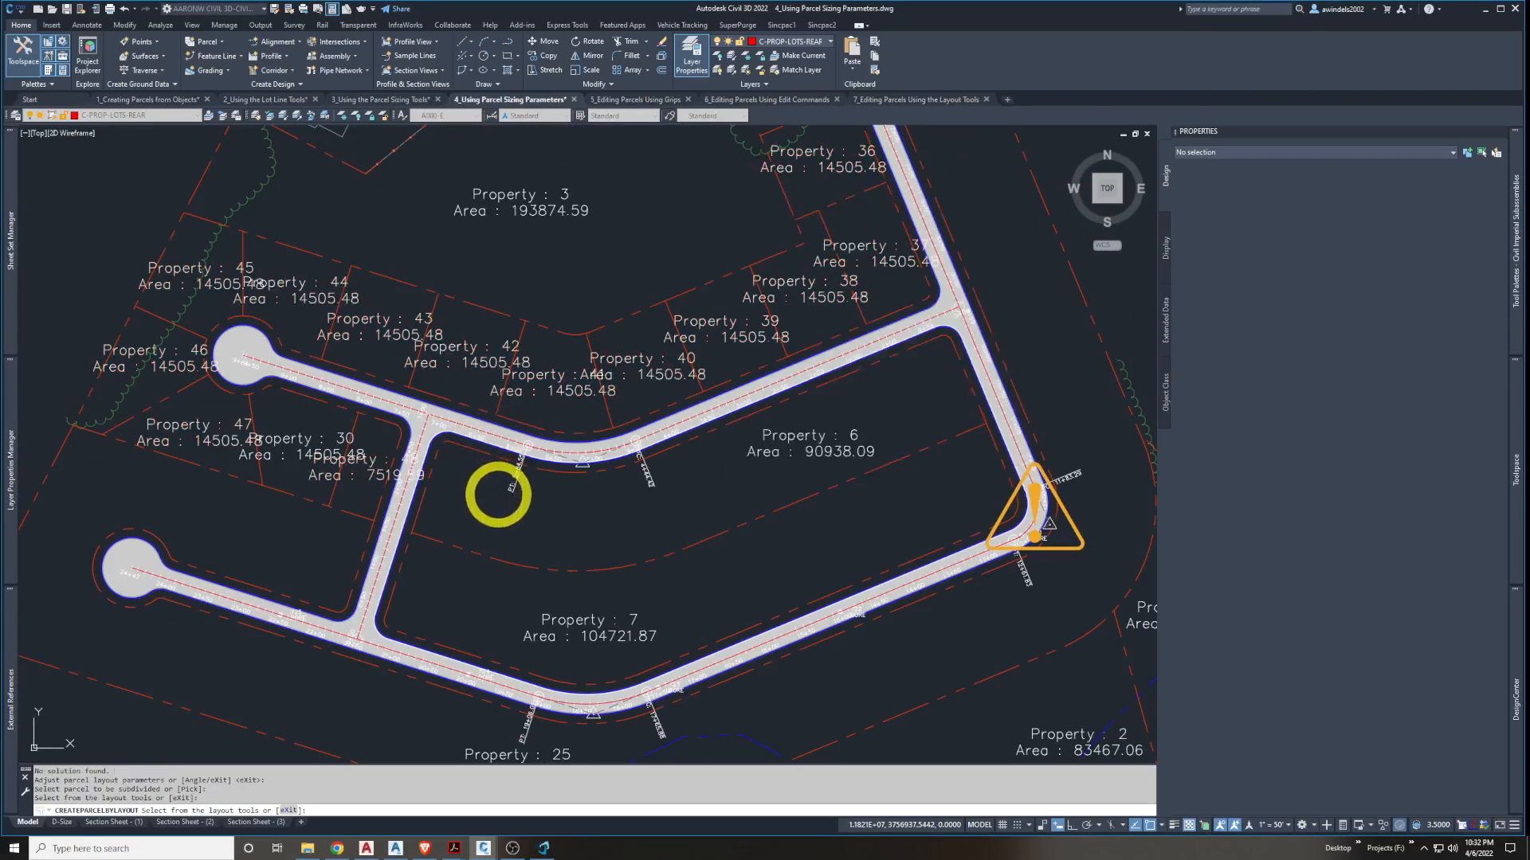
Examine the newly created parcels along Jordan Court and around the northern cul-de-sac
middle_drag(556, 576, 562, 587)
middle_drag(680, 539, 574, 609)
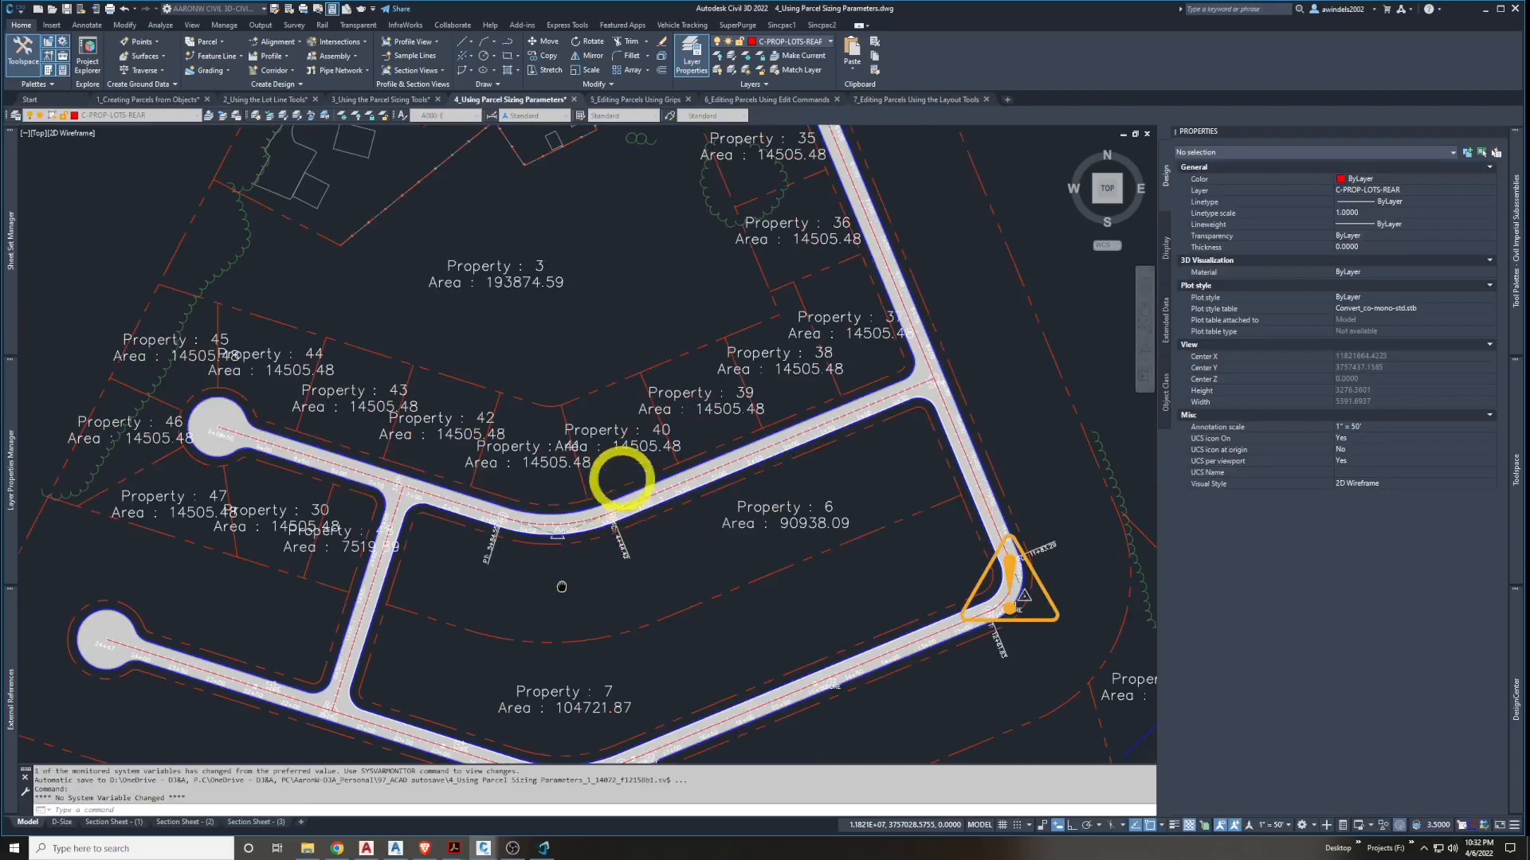
middle_drag(584, 352, 615, 505)
middle_drag(537, 323, 580, 526)
mouse_move(580, 436)
middle_down()
mouse_move(659, 607)
mouse_move(890, 618)
mouse_move(882, 608)
middle_up()
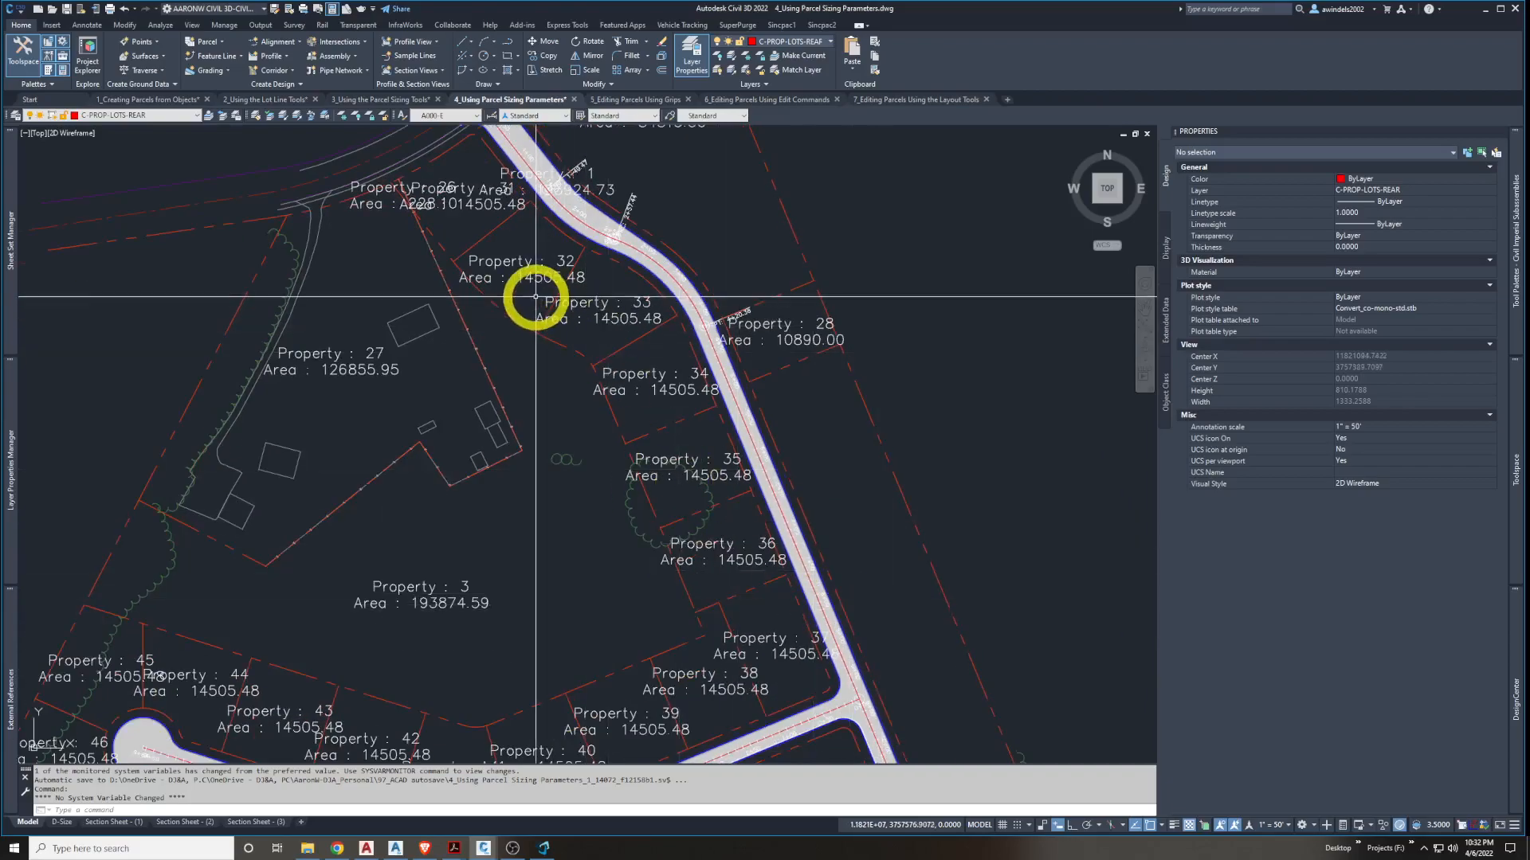
mouse_move(677, 413)
middle_down()
mouse_move(640, 341)
mouse_move(659, 489)
mouse_move(608, 489)
mouse_move(437, 366)
mouse_move(357, 472)
middle_up()
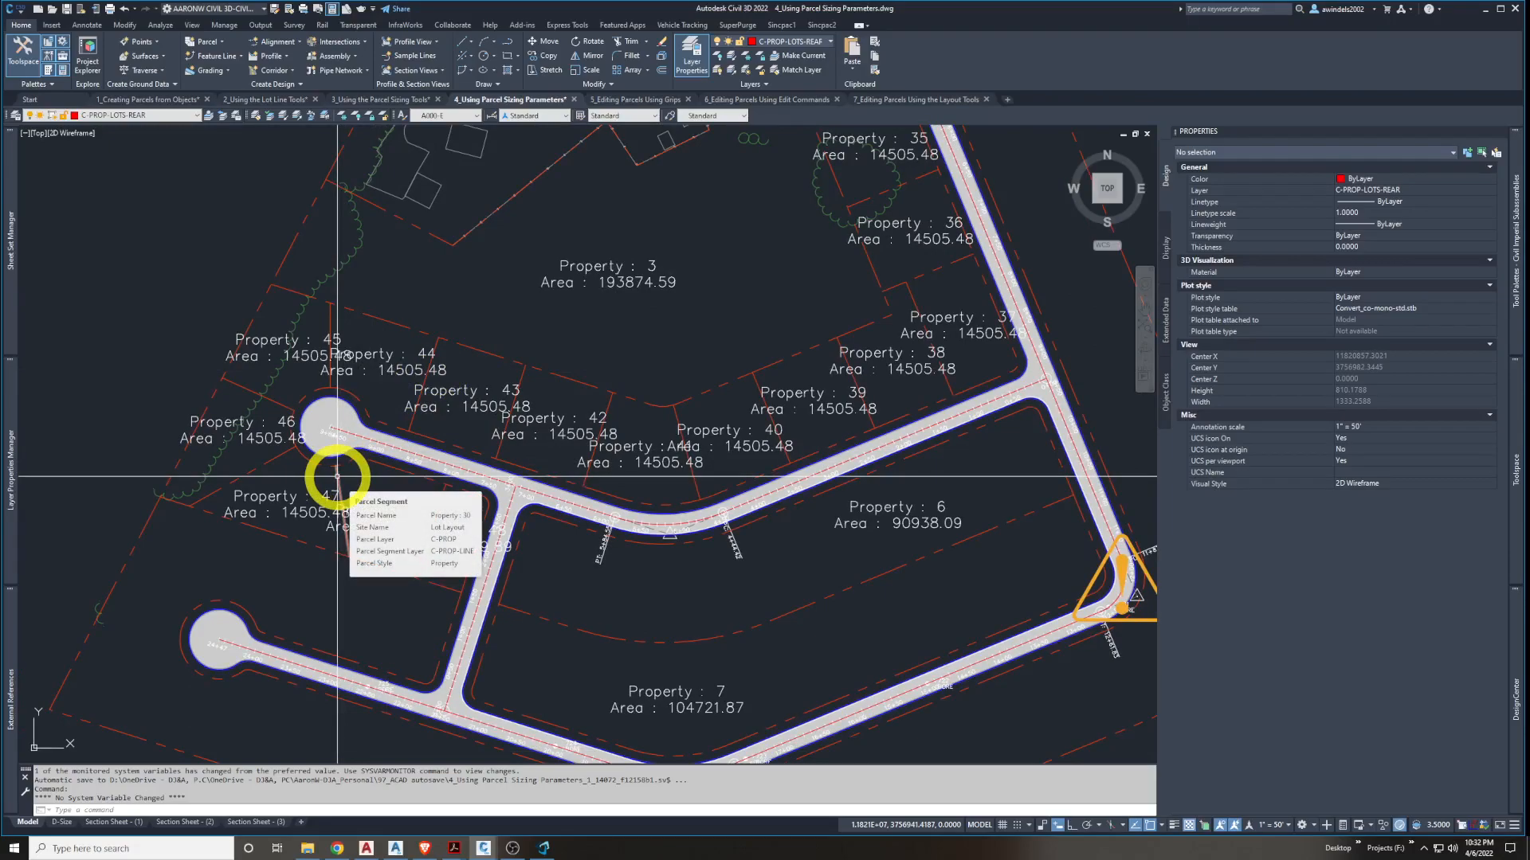
Switch to the textbook PDF in Acrobat and read the instructions of Exercise 12.5: Edit Parcels with Grips
click(446, 848)
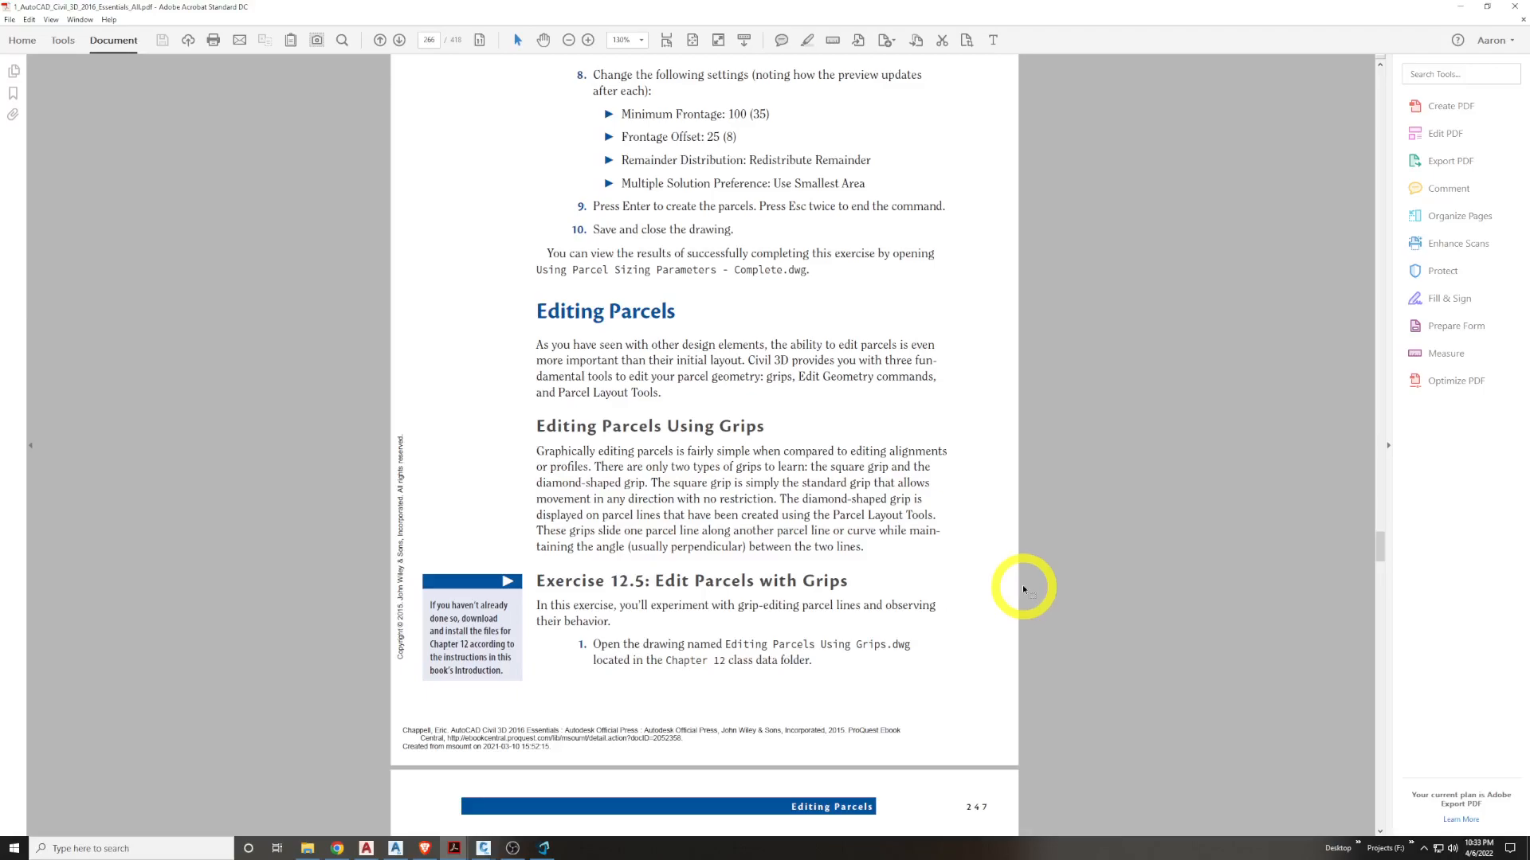
scroll(992, 519, down, 3)
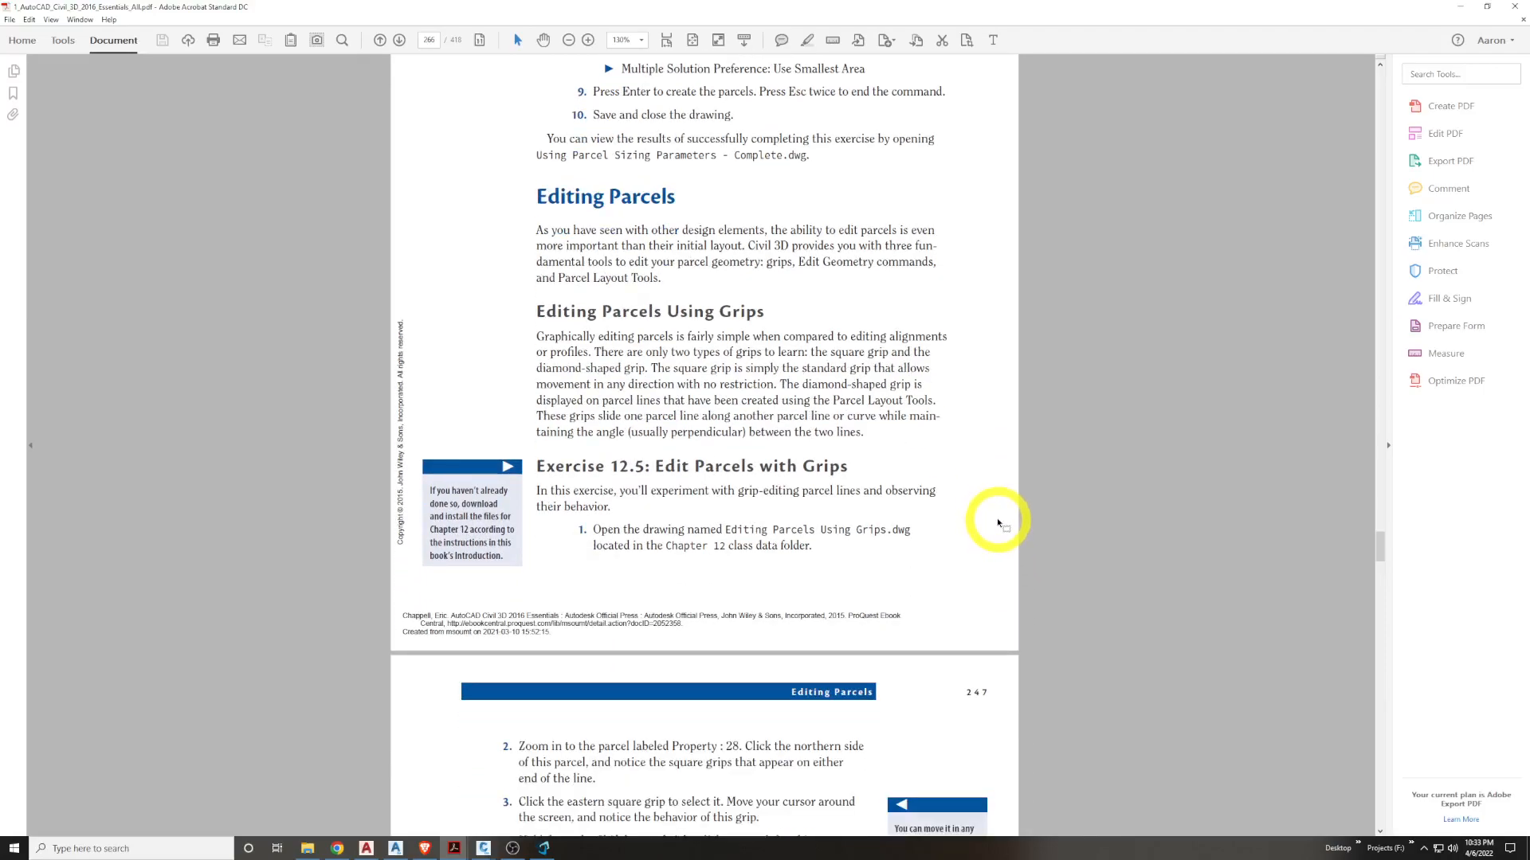
scroll(999, 523, down, 1)
scroll(998, 523, down, 3)
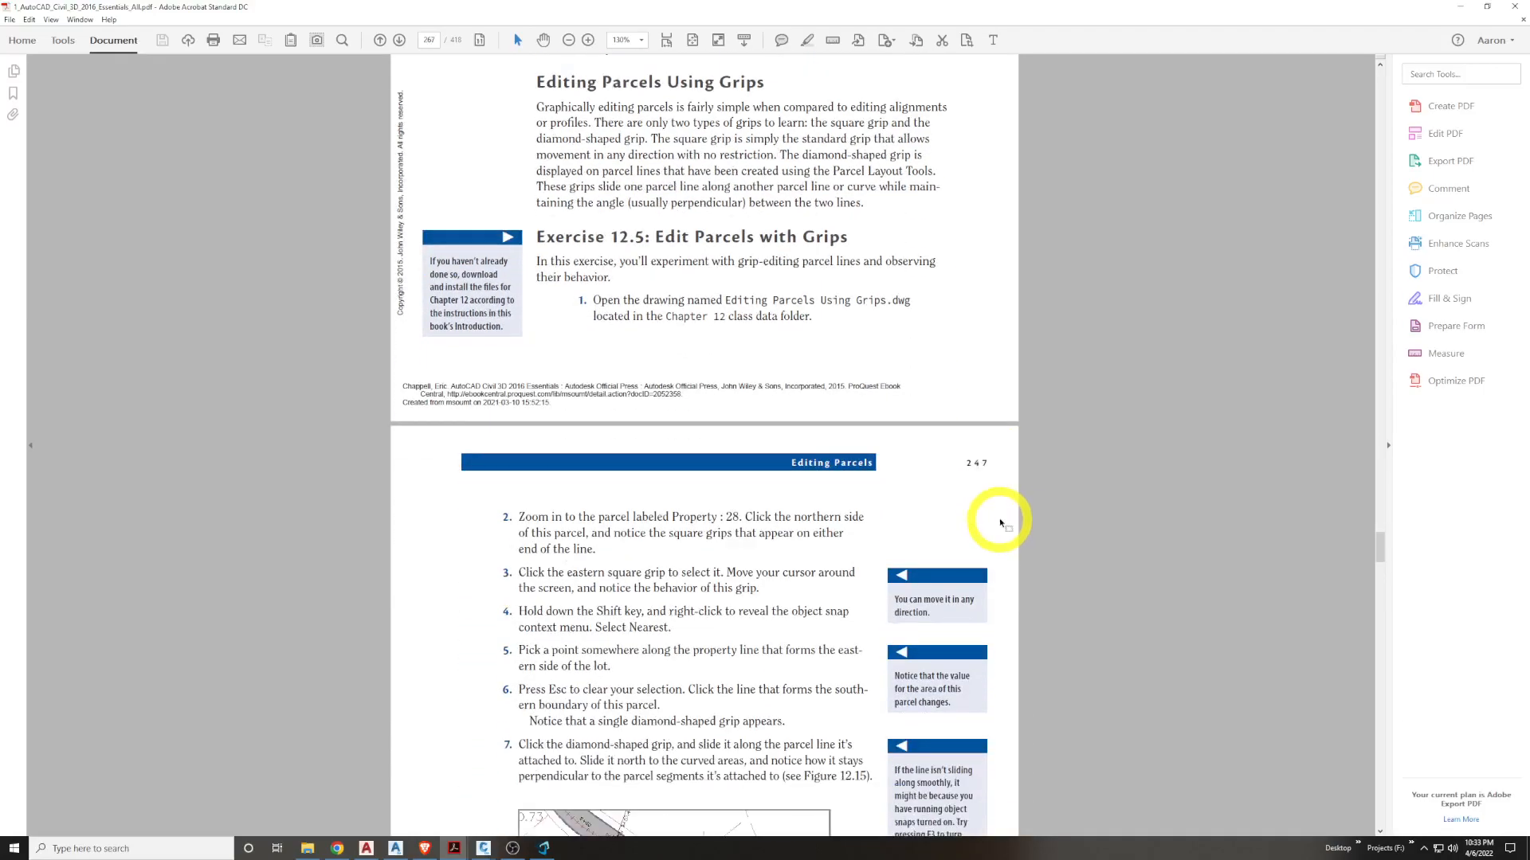
scroll(998, 523, down, 2)
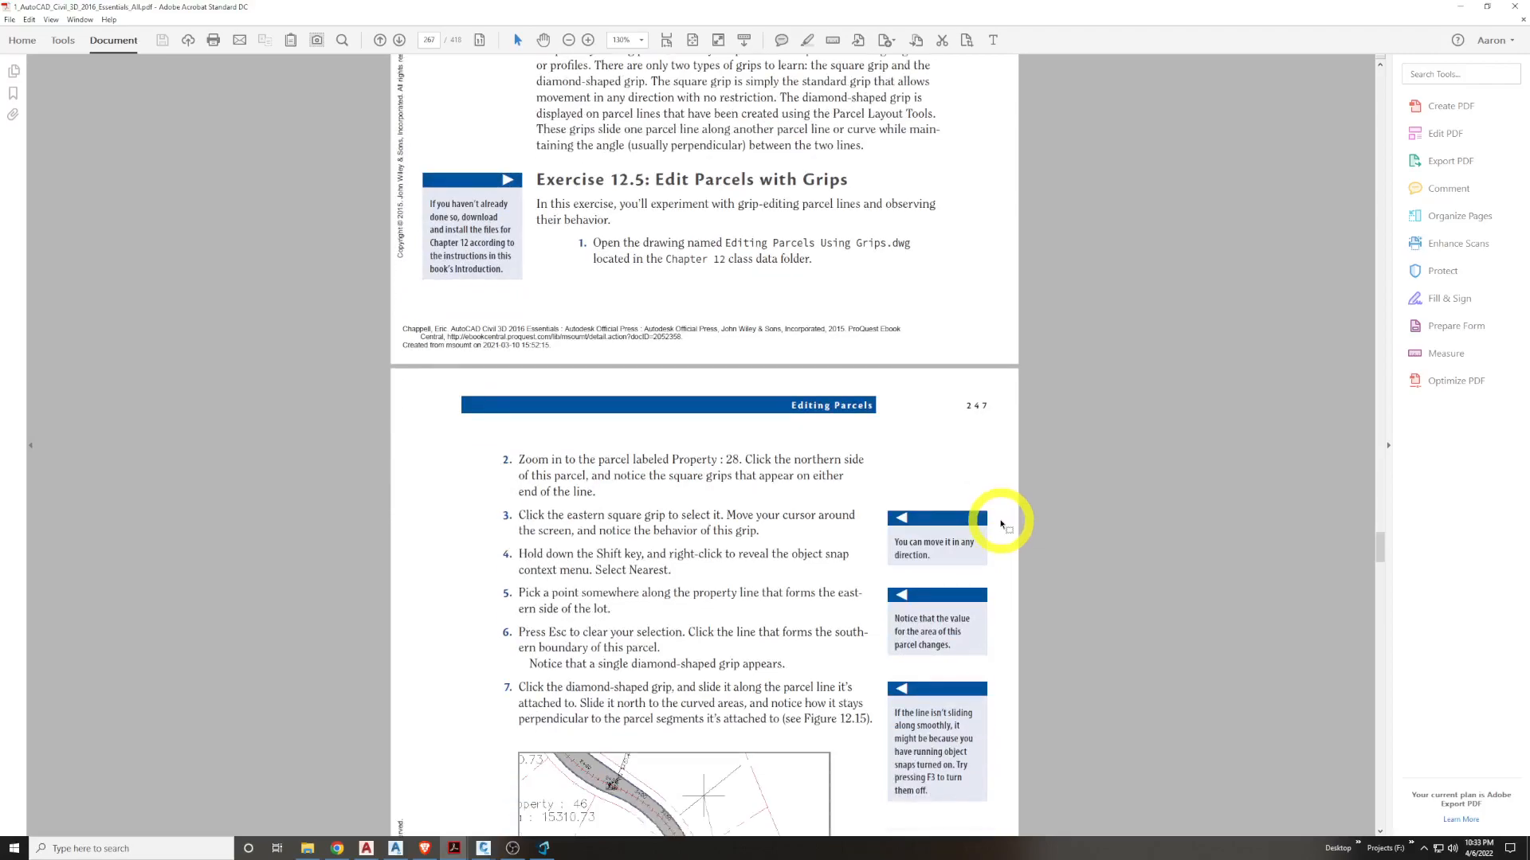
Switch back to Civil 3D, bring up the drawing 5_Editing Parcels Using Grips and zoom in to Property 28
key(alt+Tab)
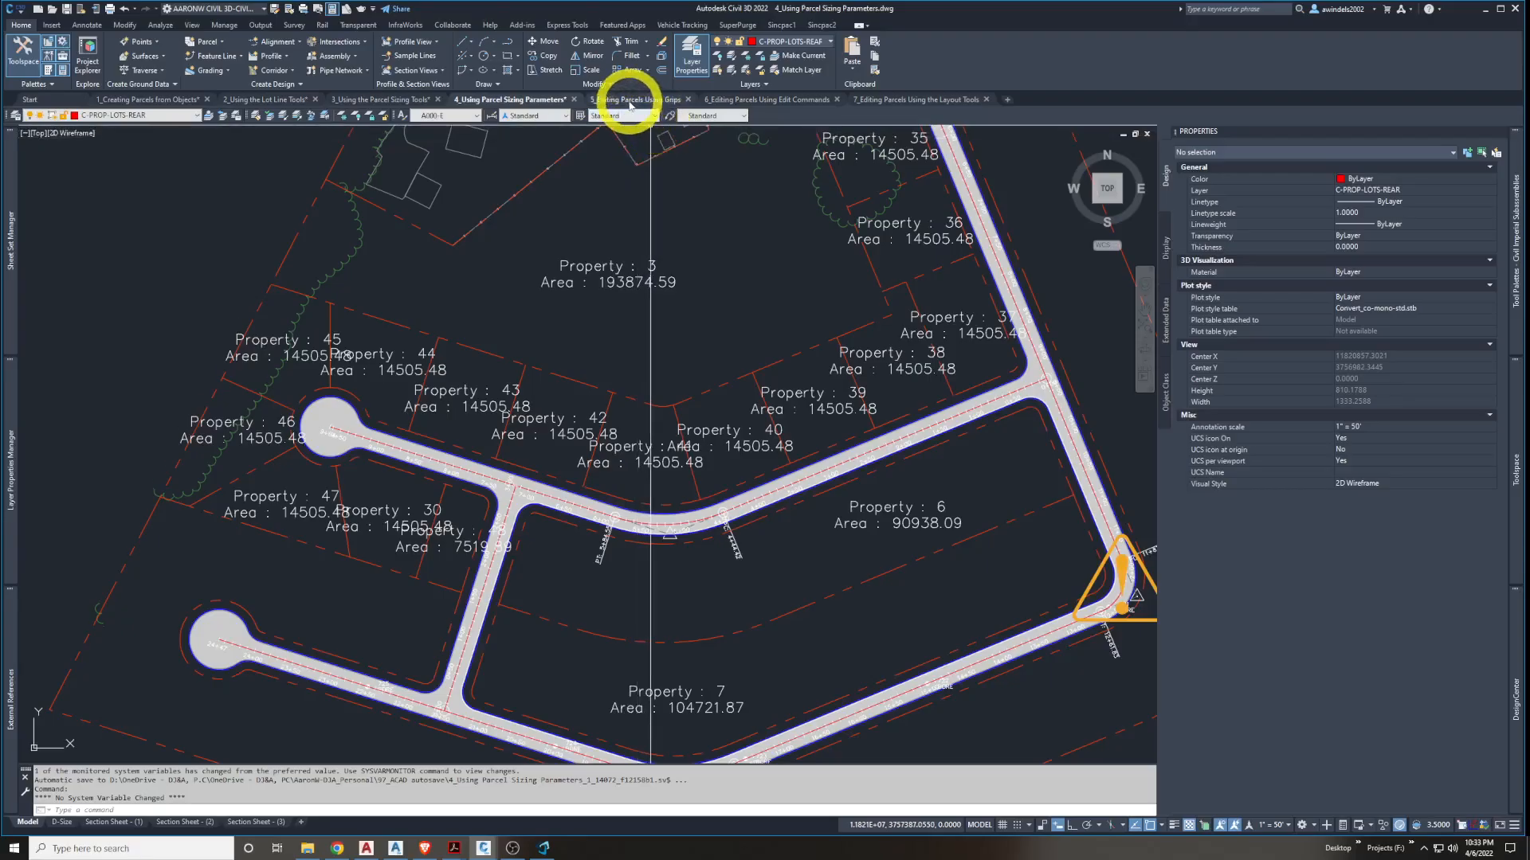
click(629, 104)
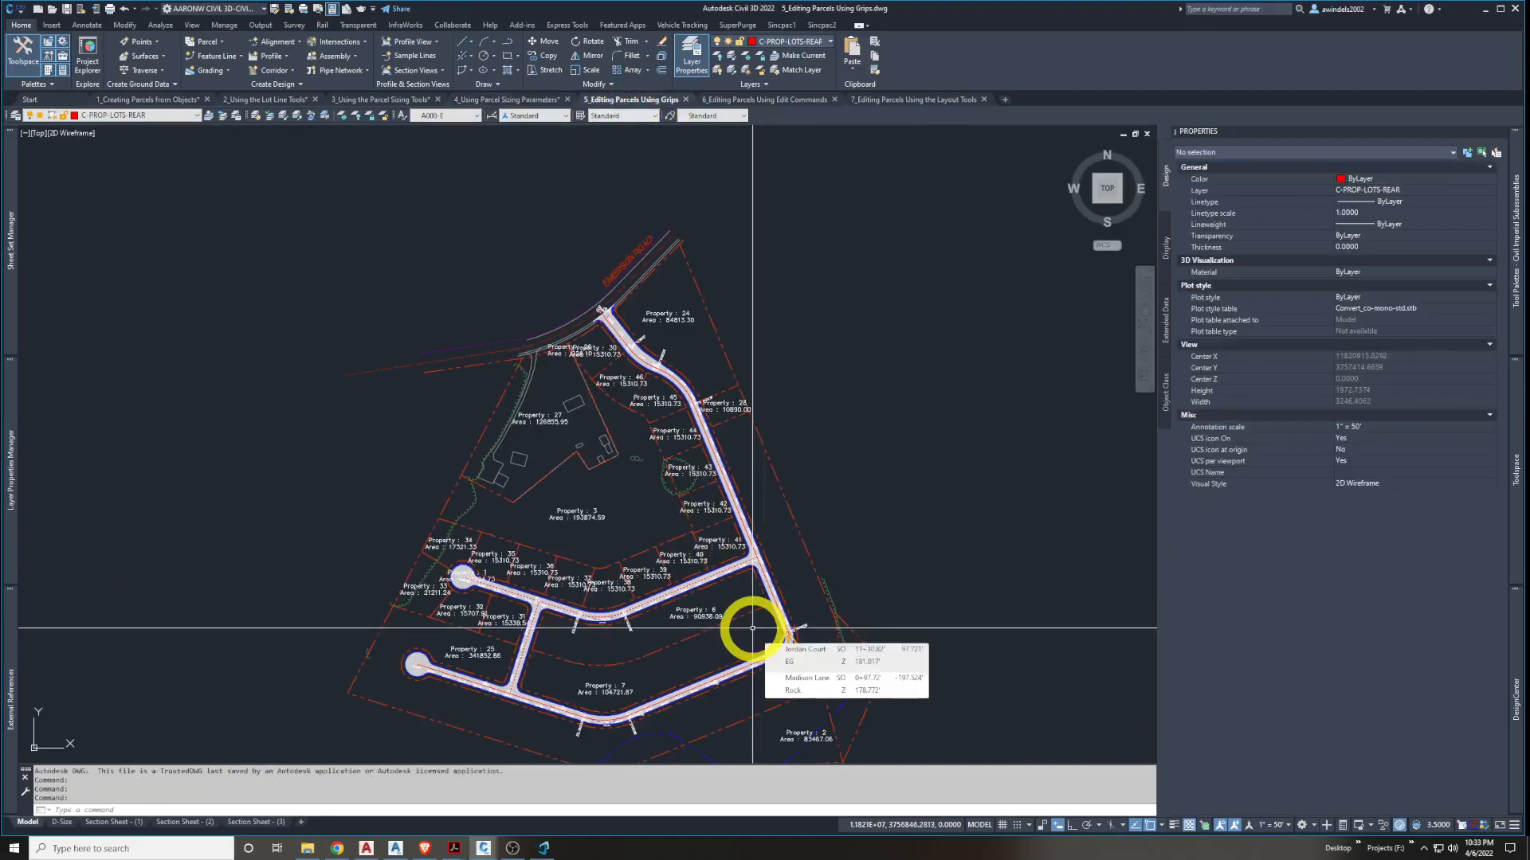
scroll(786, 414, up, 10)
mouse_move(744, 468)
middle_down()
mouse_move(758, 413)
mouse_move(765, 516)
middle_up()
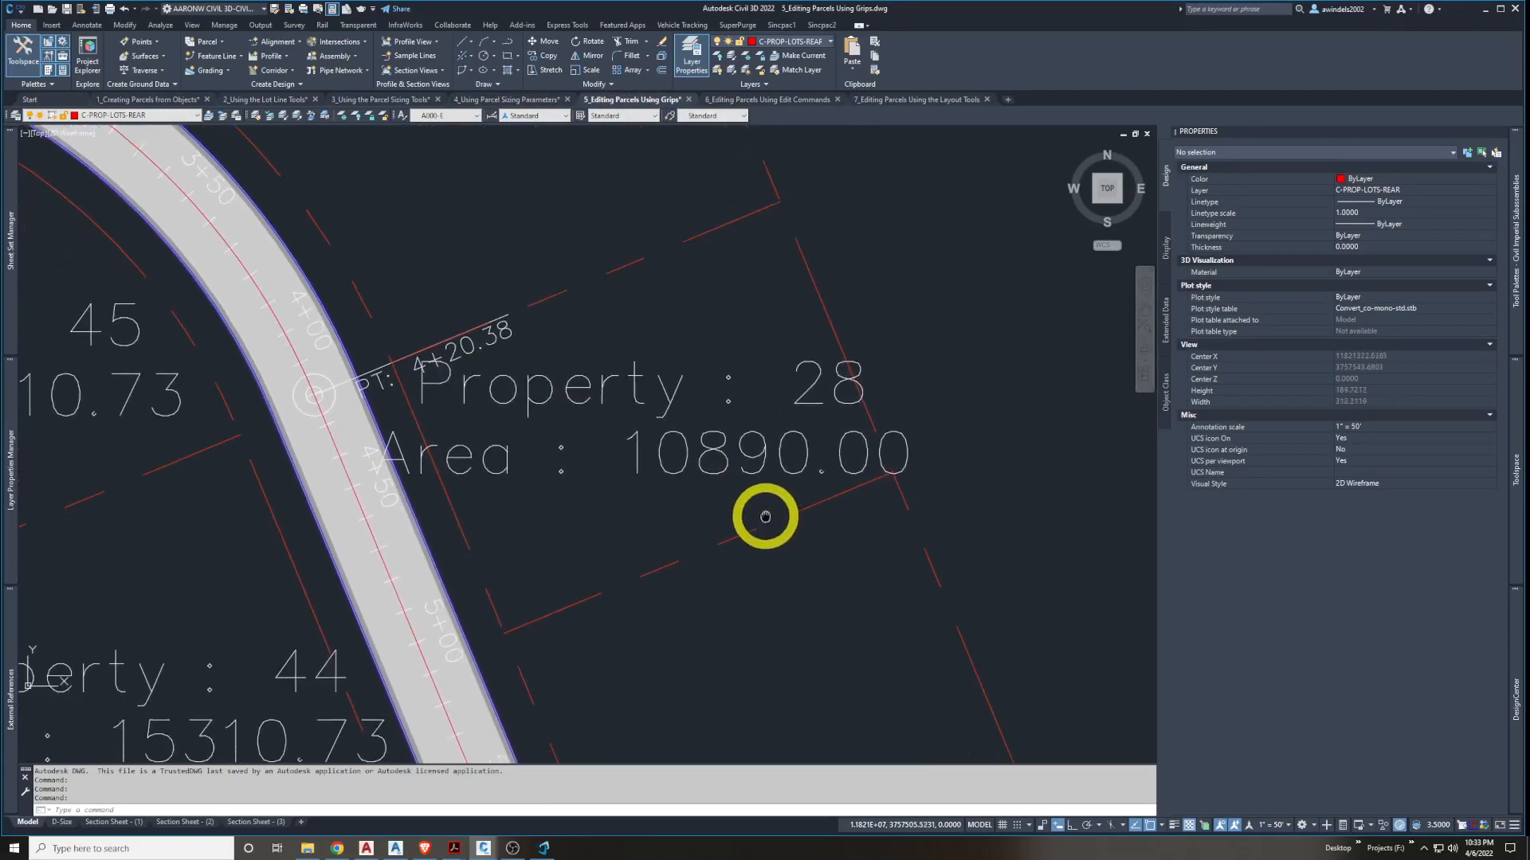
Select the Property 28 area label to examine the parcel's outline, and clear the selection
click(707, 441)
click(650, 464)
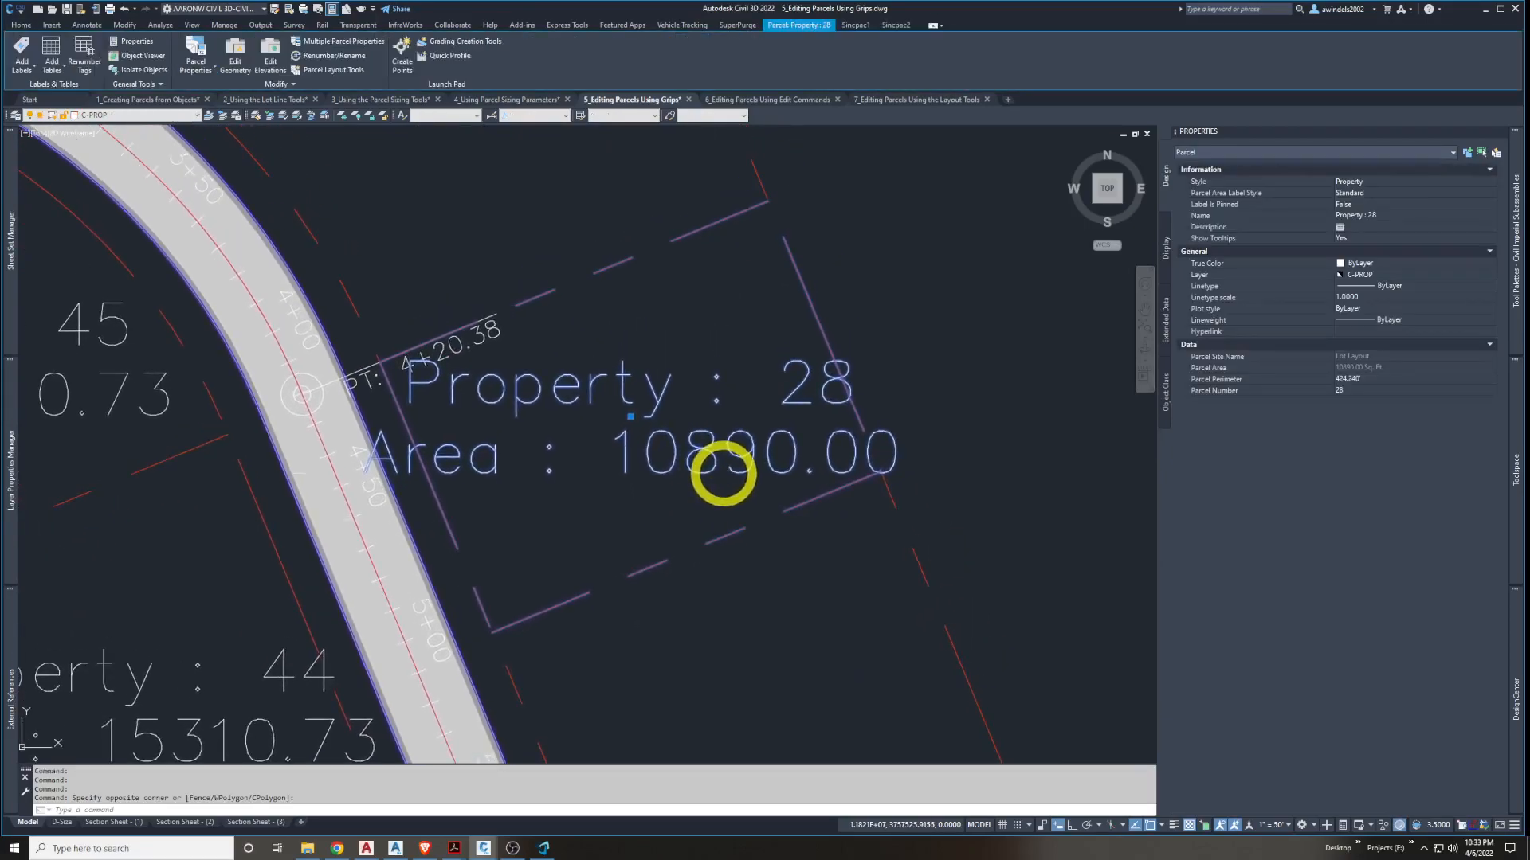
scroll(657, 382, down, 5)
scroll(645, 396, up, 6)
key(Escape)
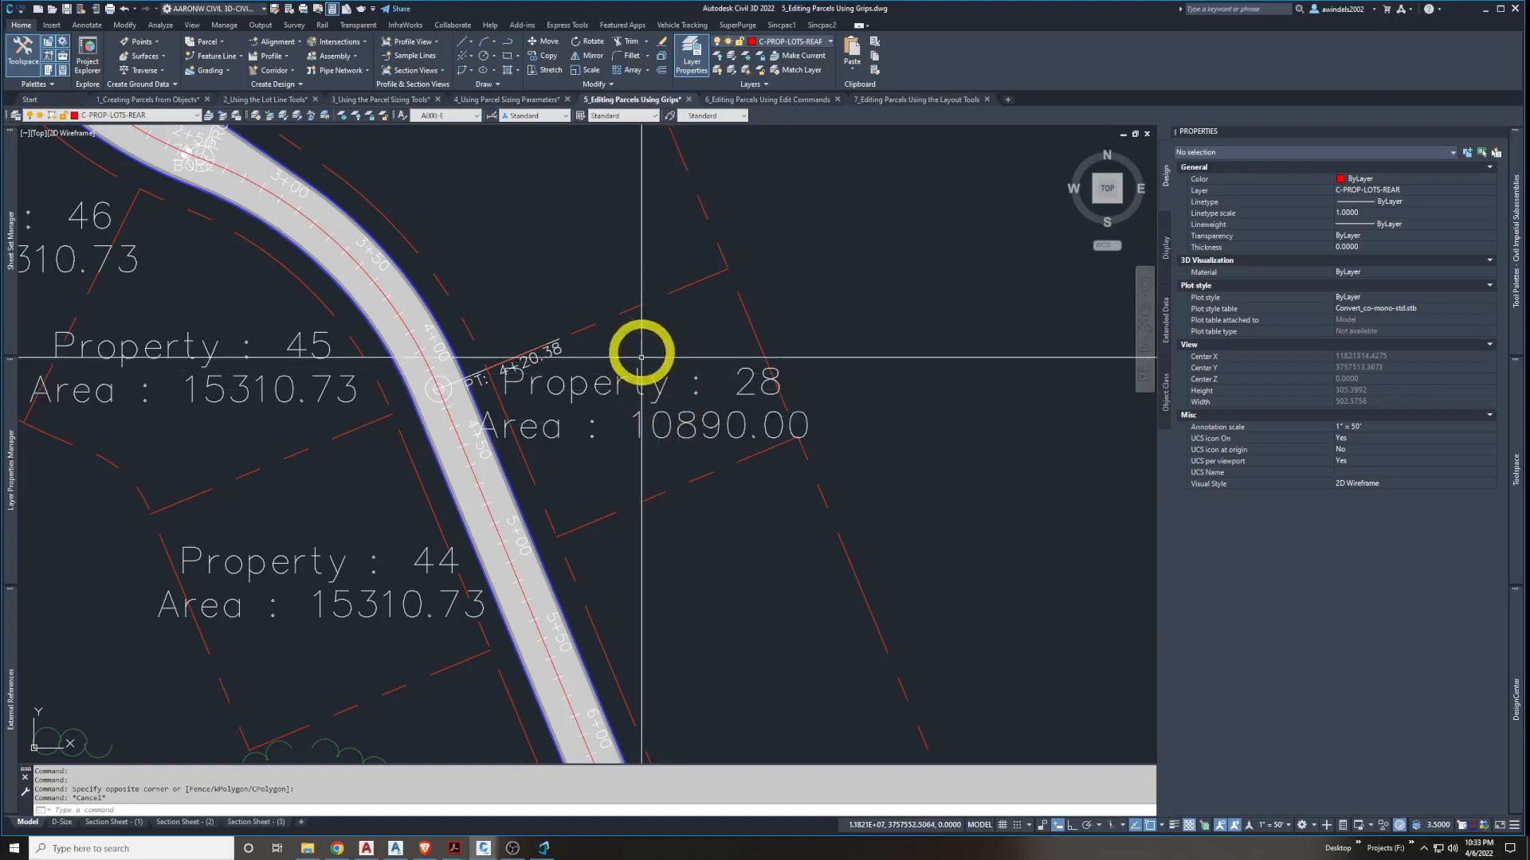
Try stretching the east end of Property 28's north lot line to a free point short of the rear line, and undo it
click(685, 286)
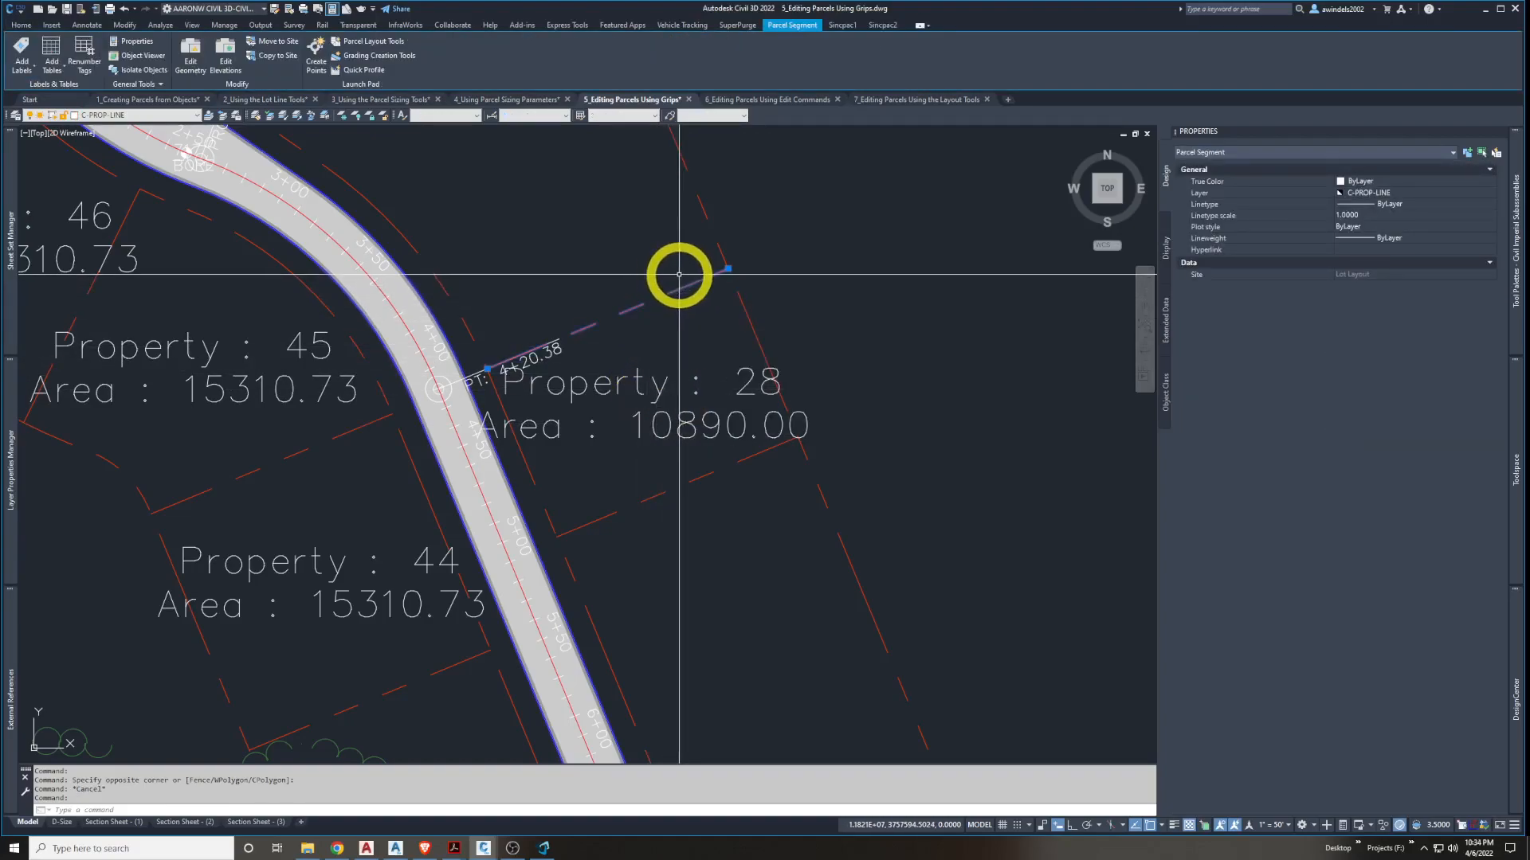
middle_drag(679, 273, 707, 355)
click(734, 351)
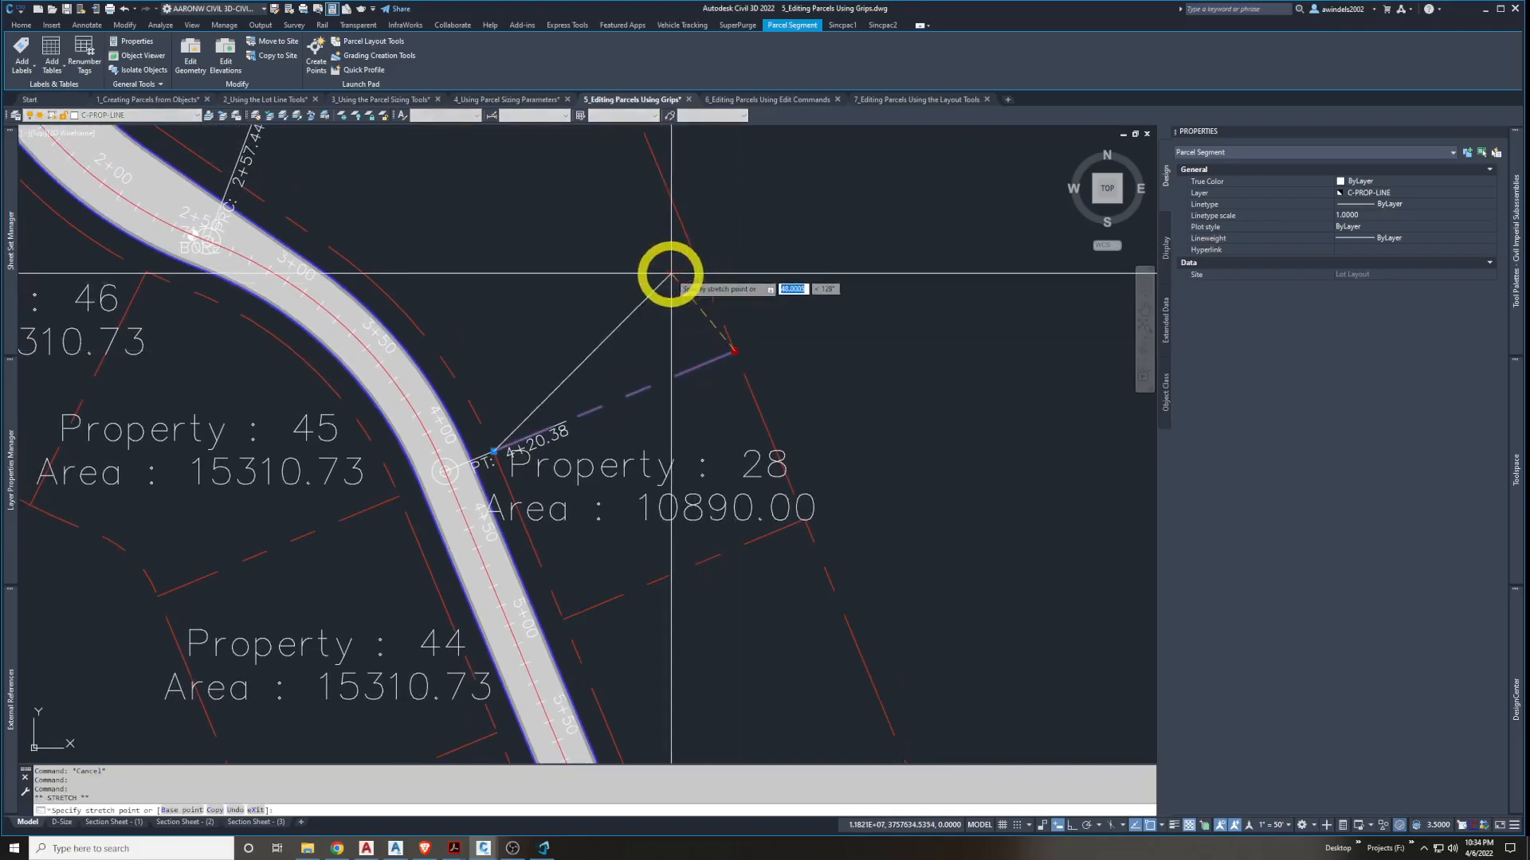
click(638, 262)
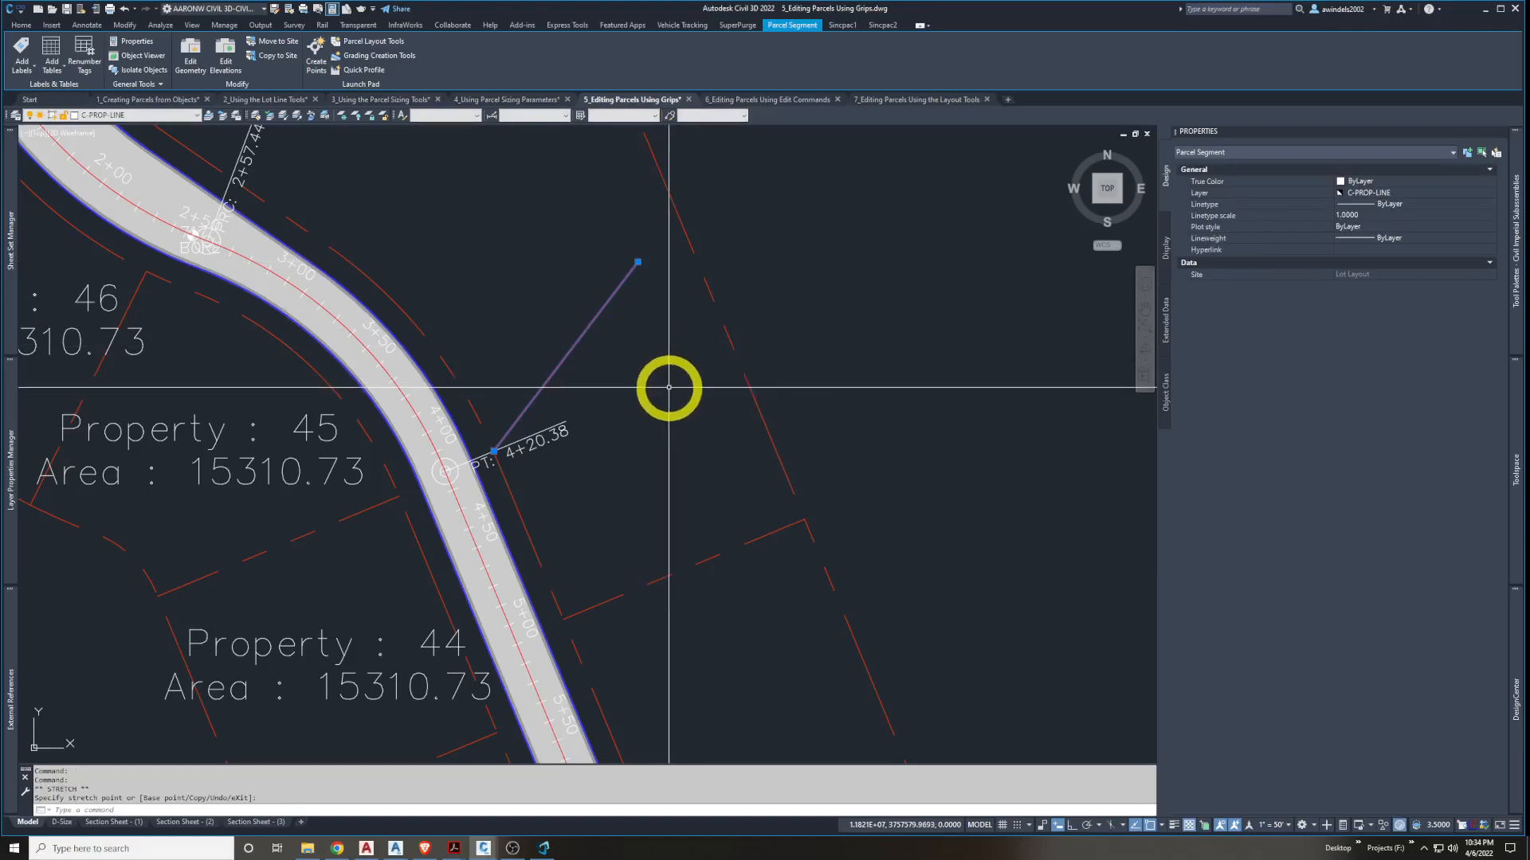
key(ctrl+z)
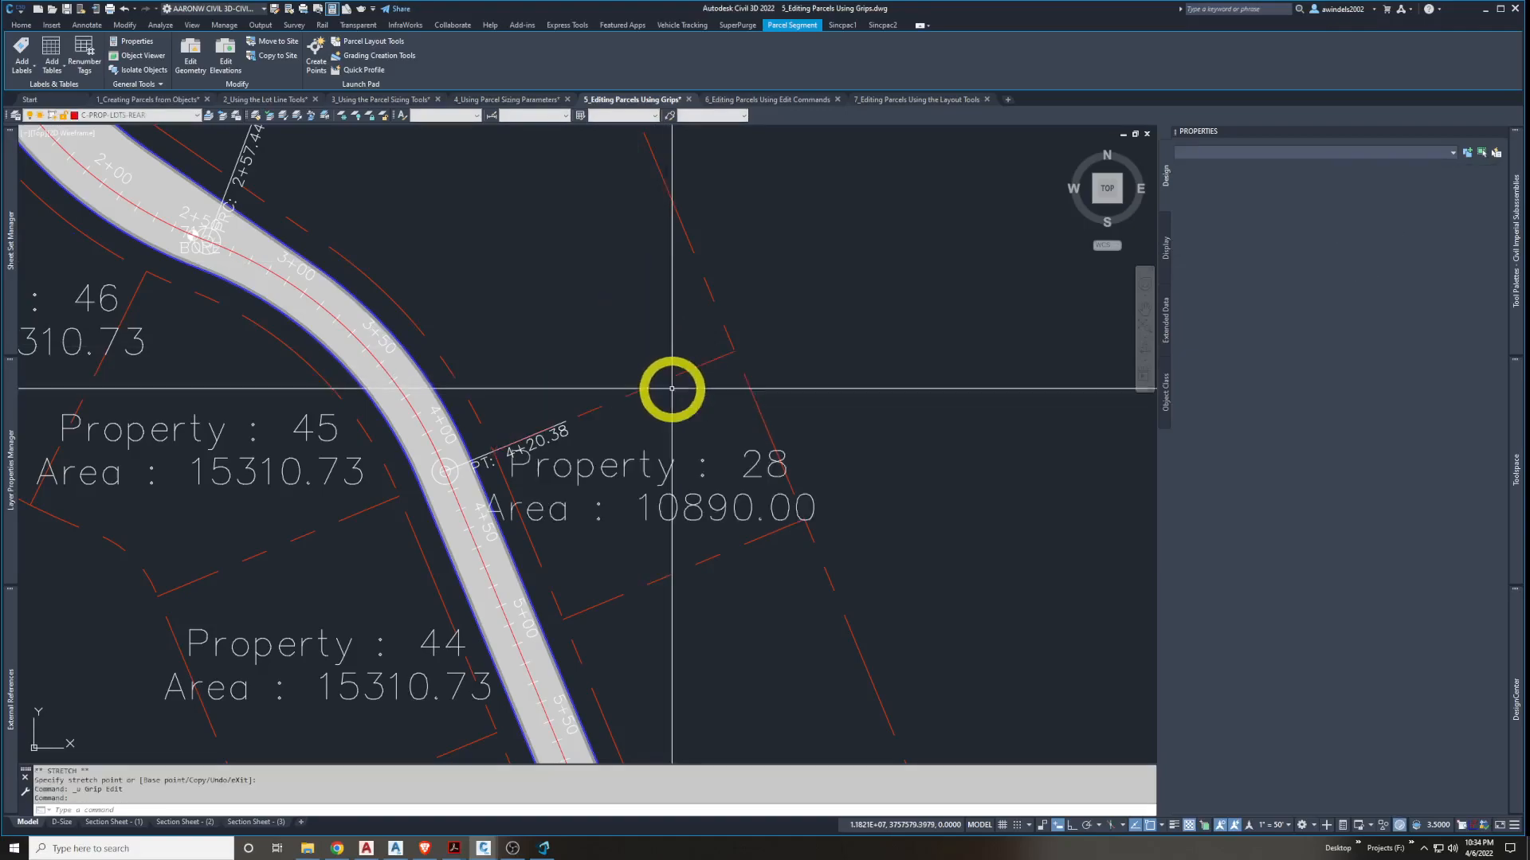
Try stretching the east end of Property 28's north lot line to a point farther north with the Nearest snap on the rear line, and undo it
click(689, 373)
click(686, 367)
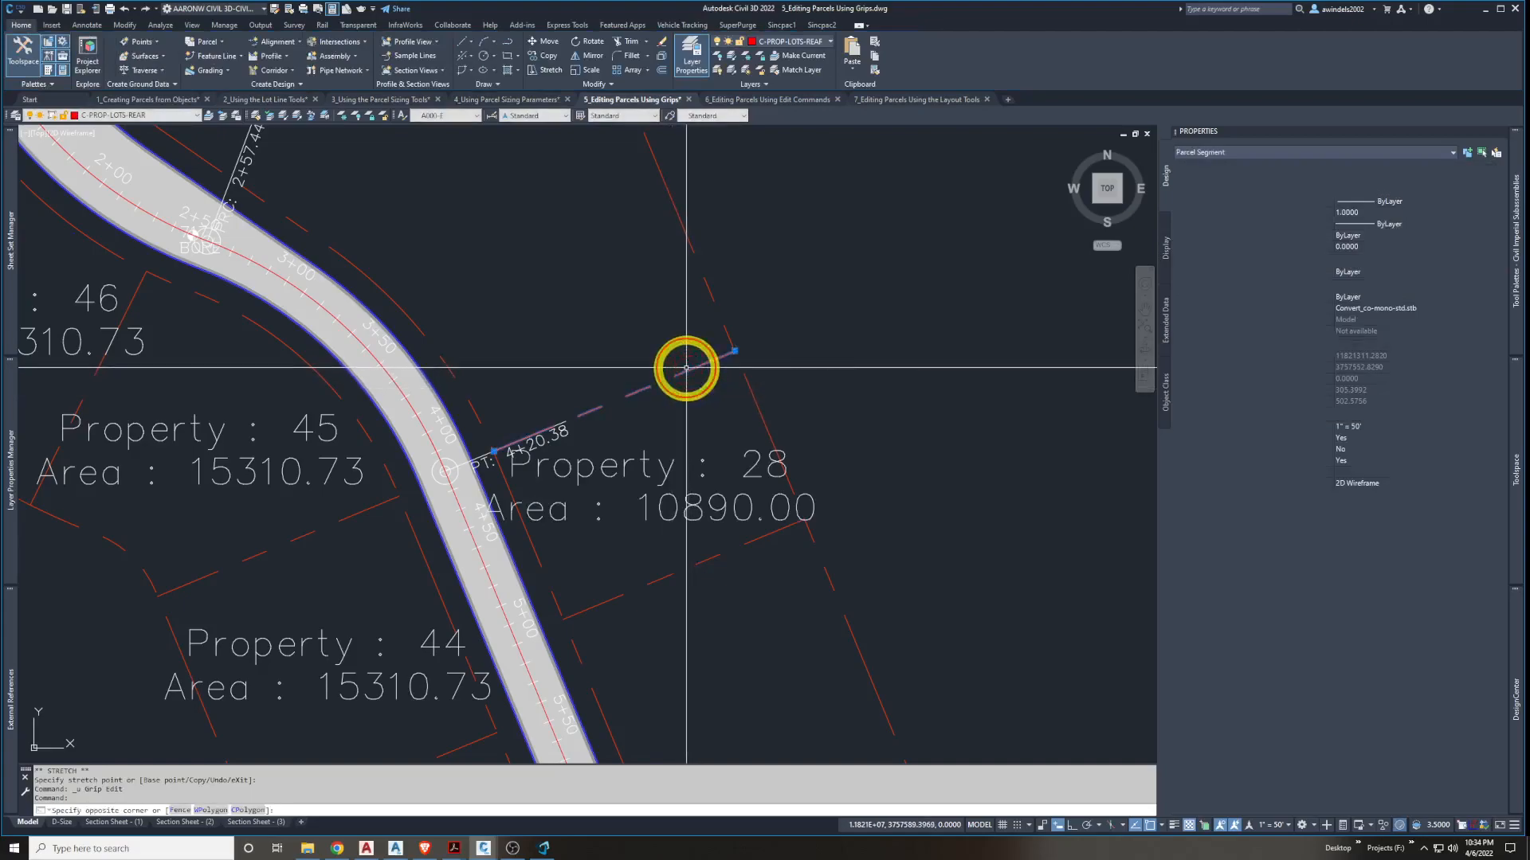
click(733, 351)
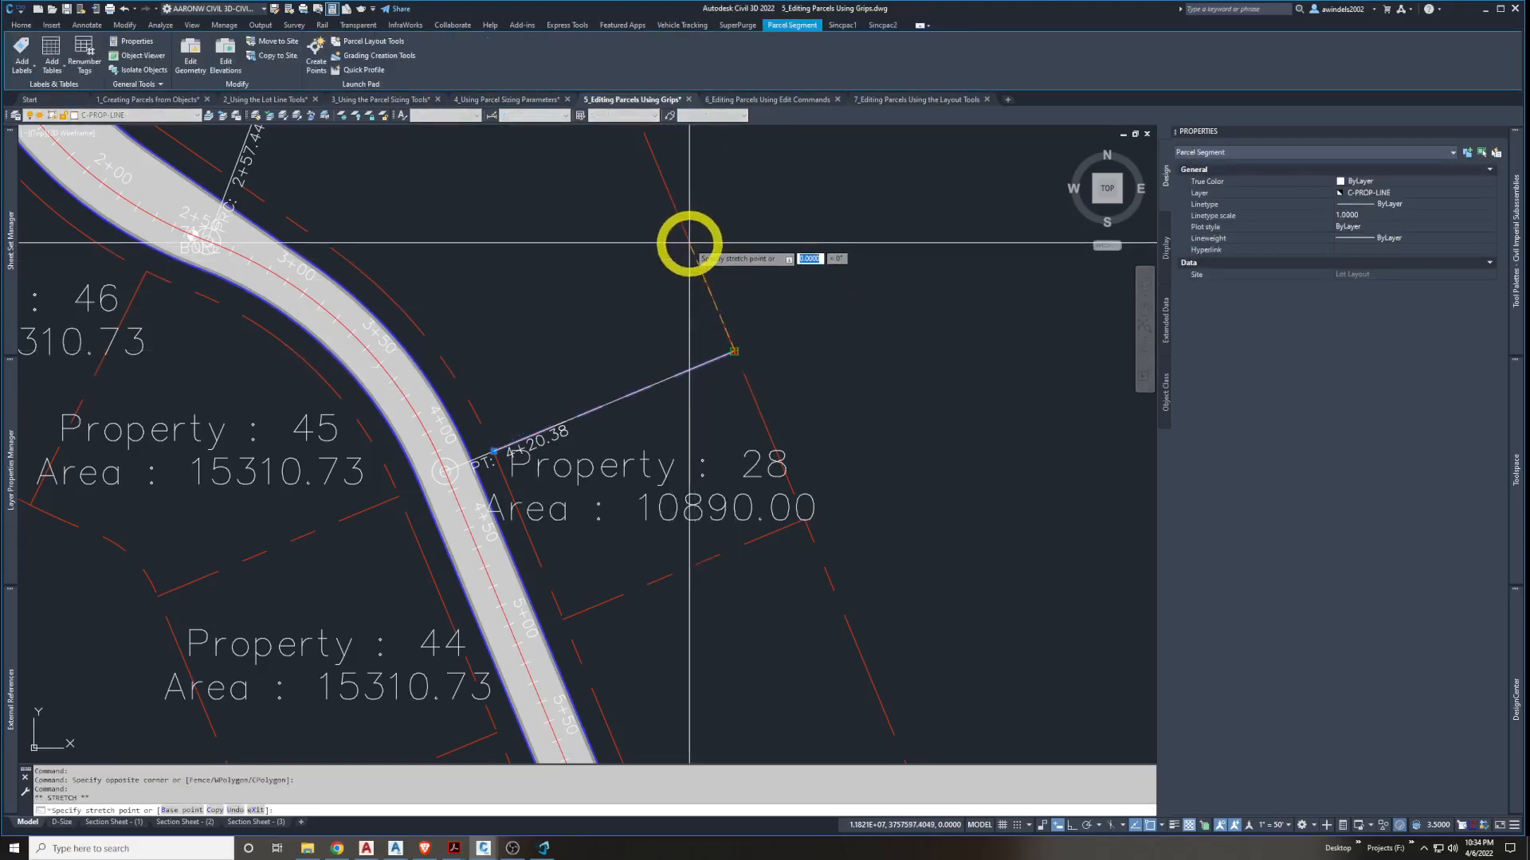
shift+right_click(649, 238)
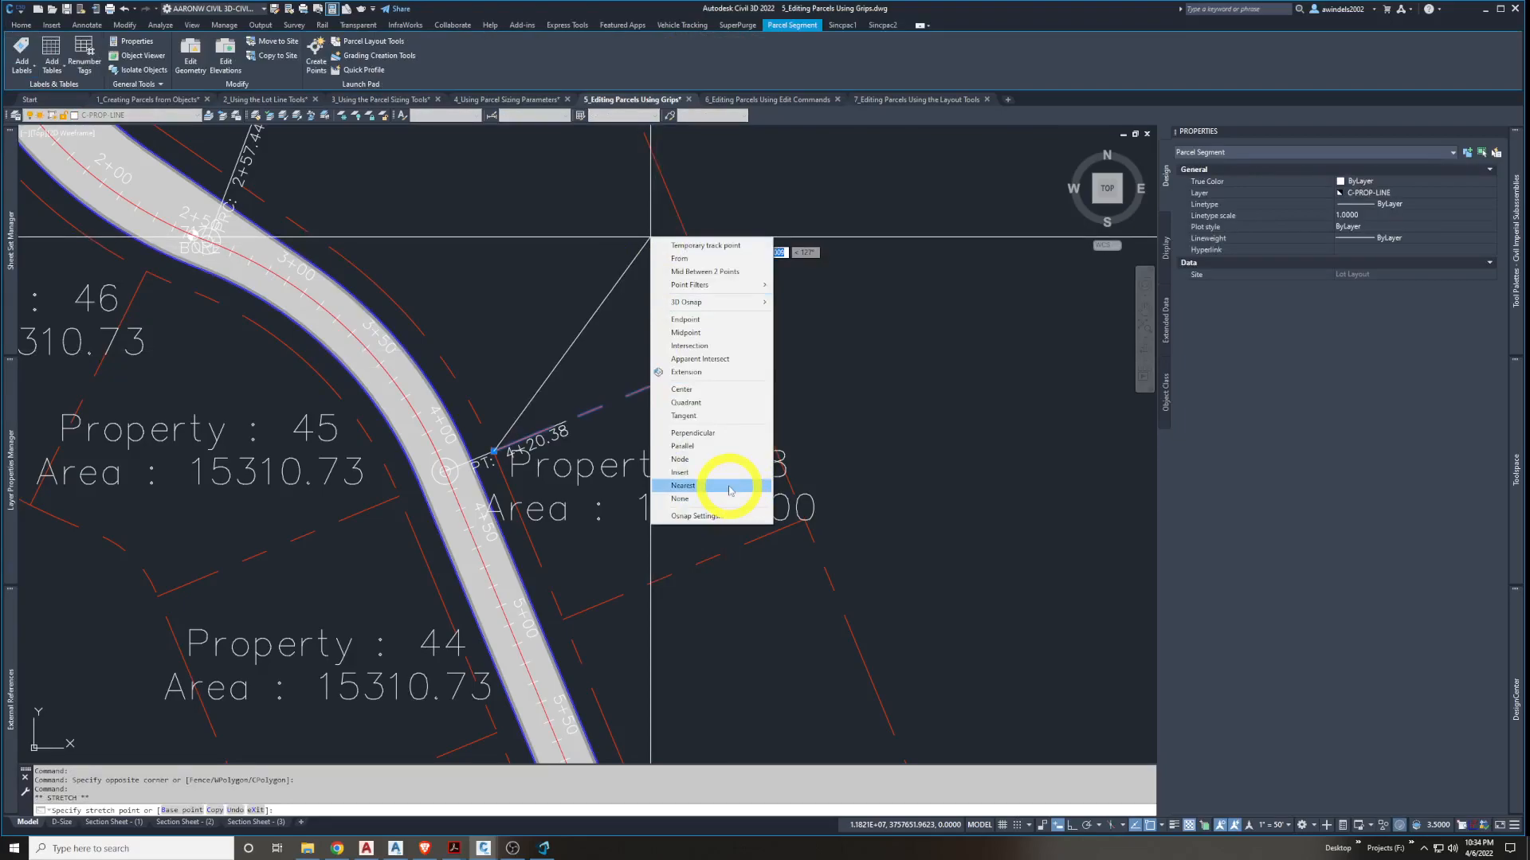
click(729, 488)
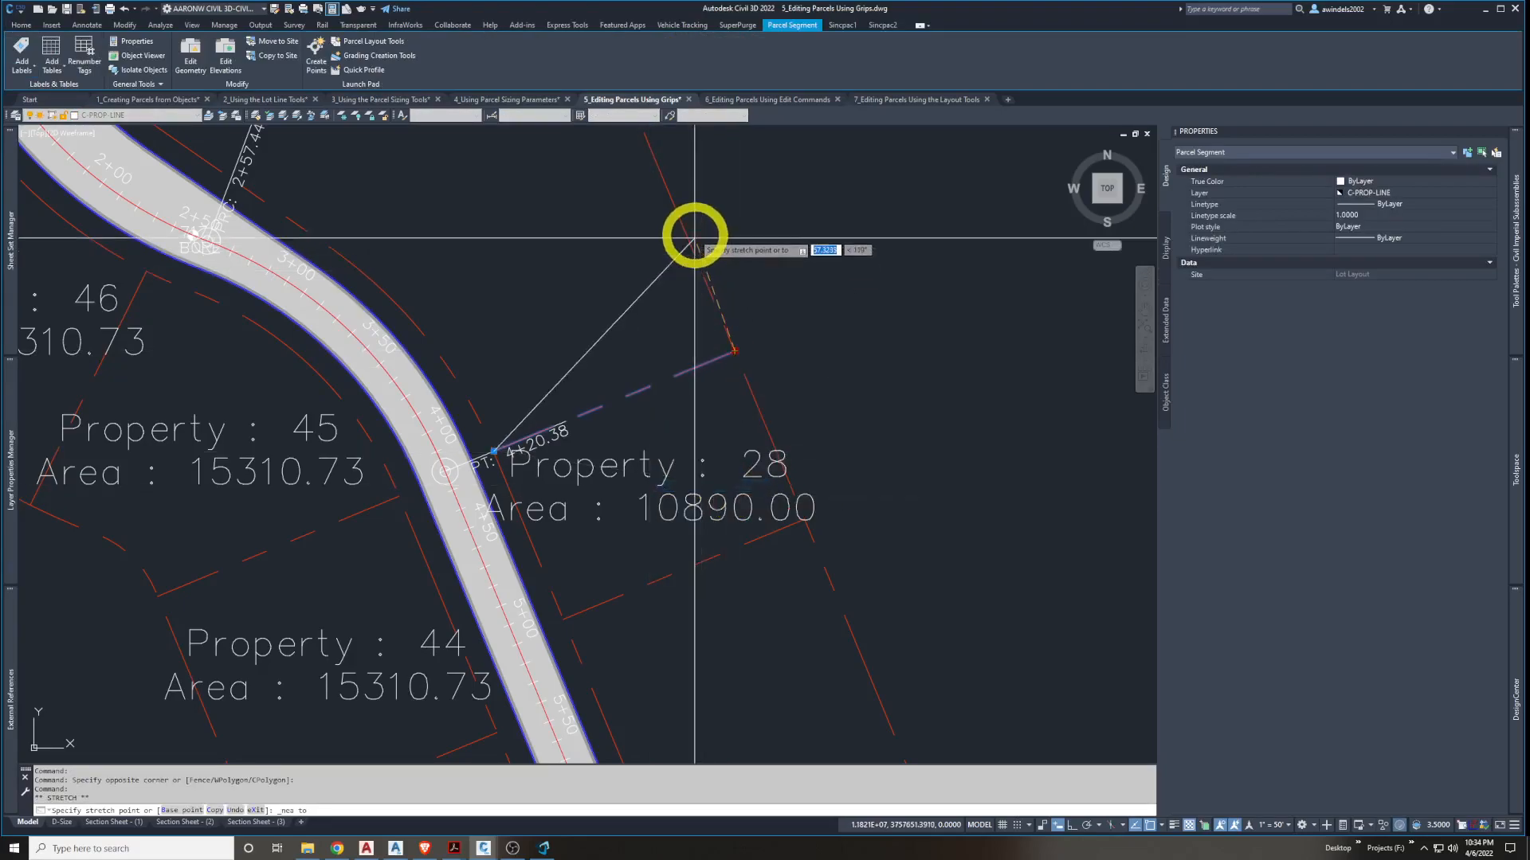
click(685, 231)
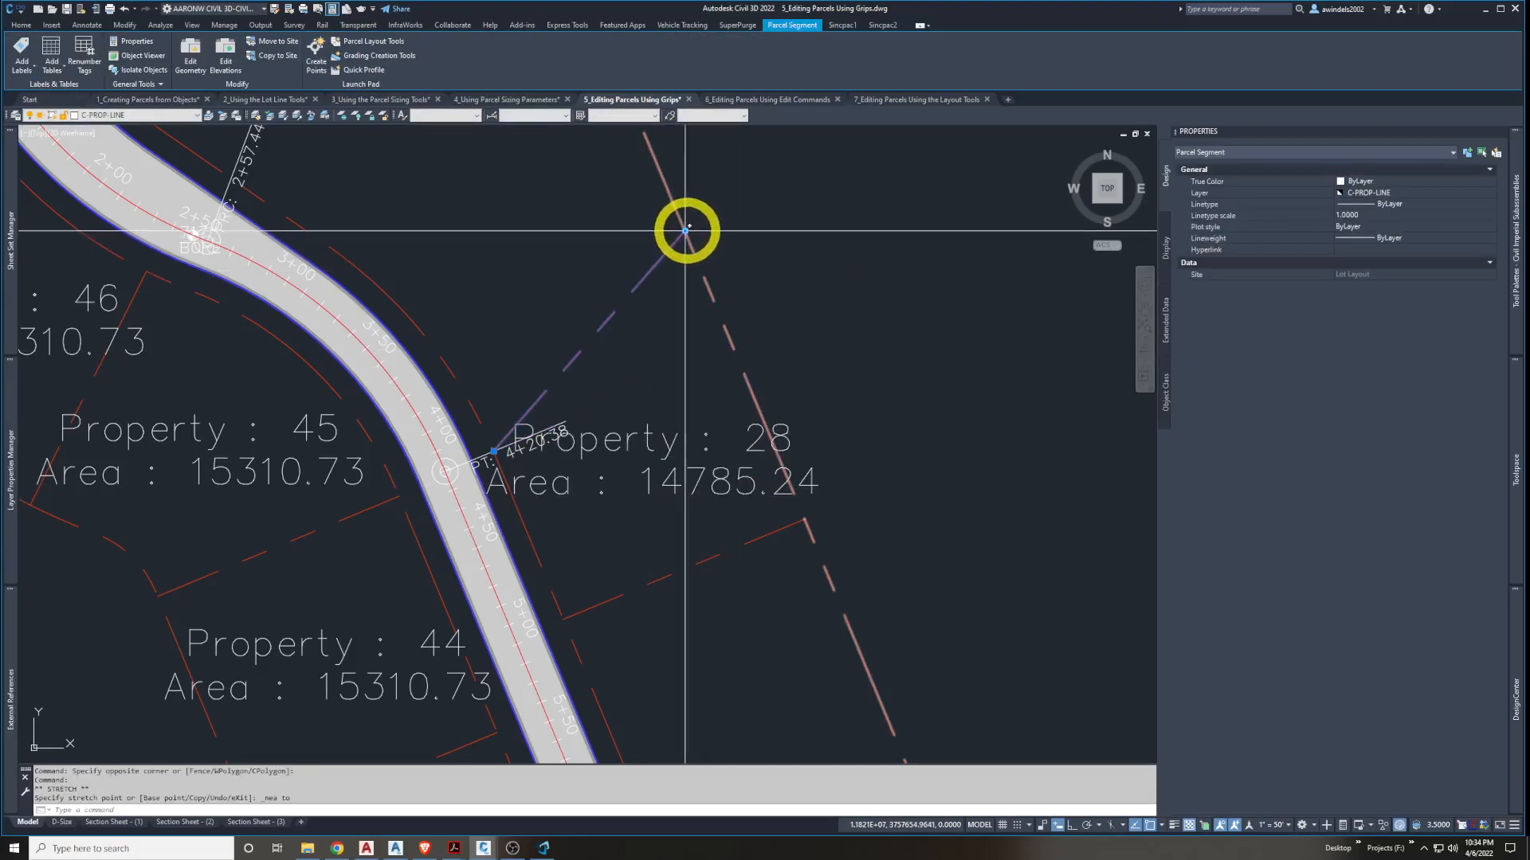
middle_drag(686, 232, 703, 326)
scroll(703, 326, down, 2)
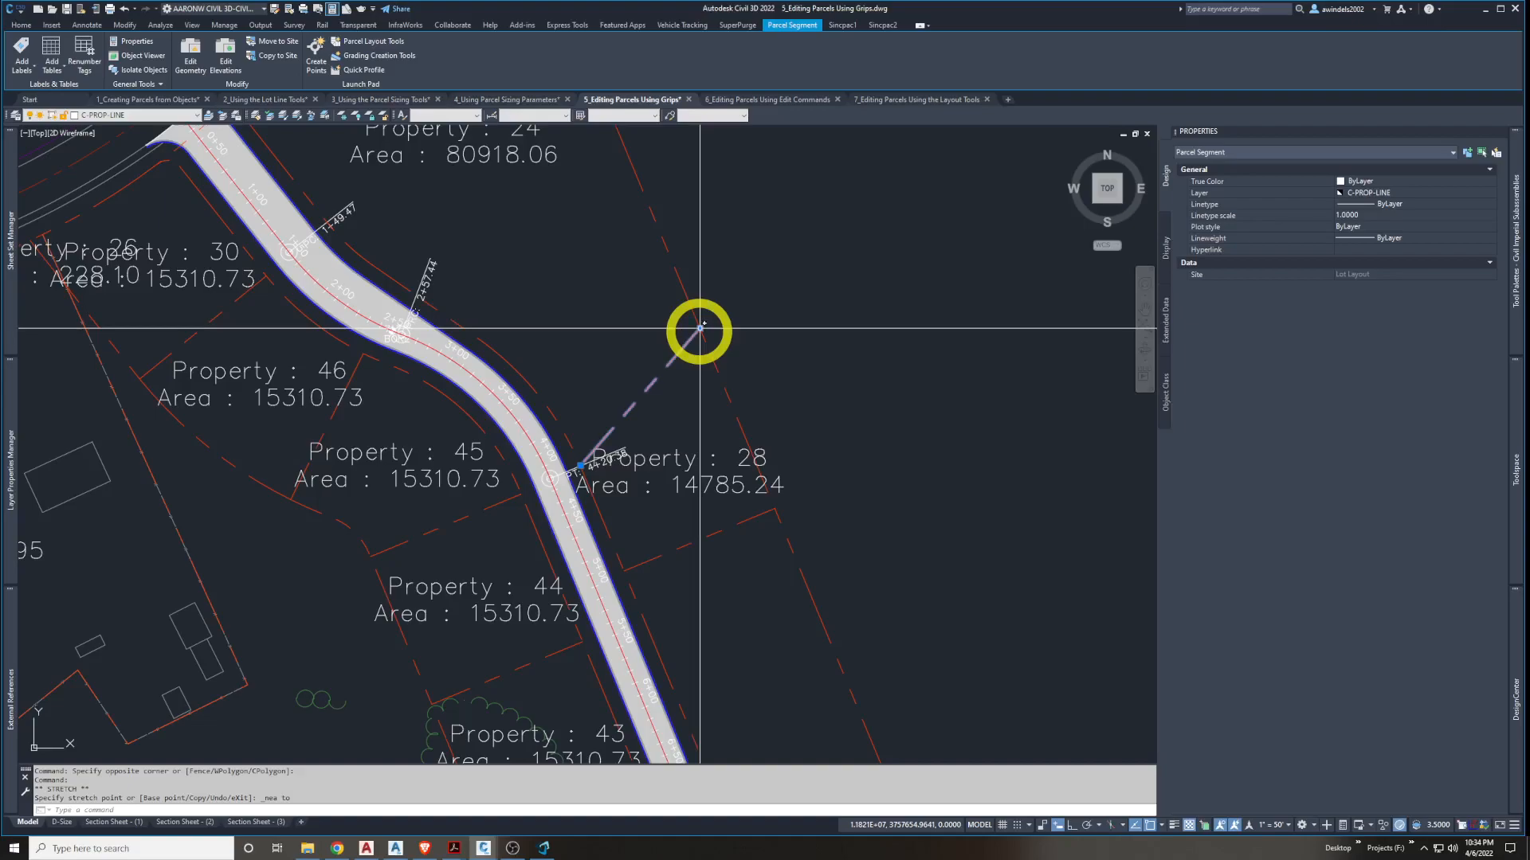
click(699, 328)
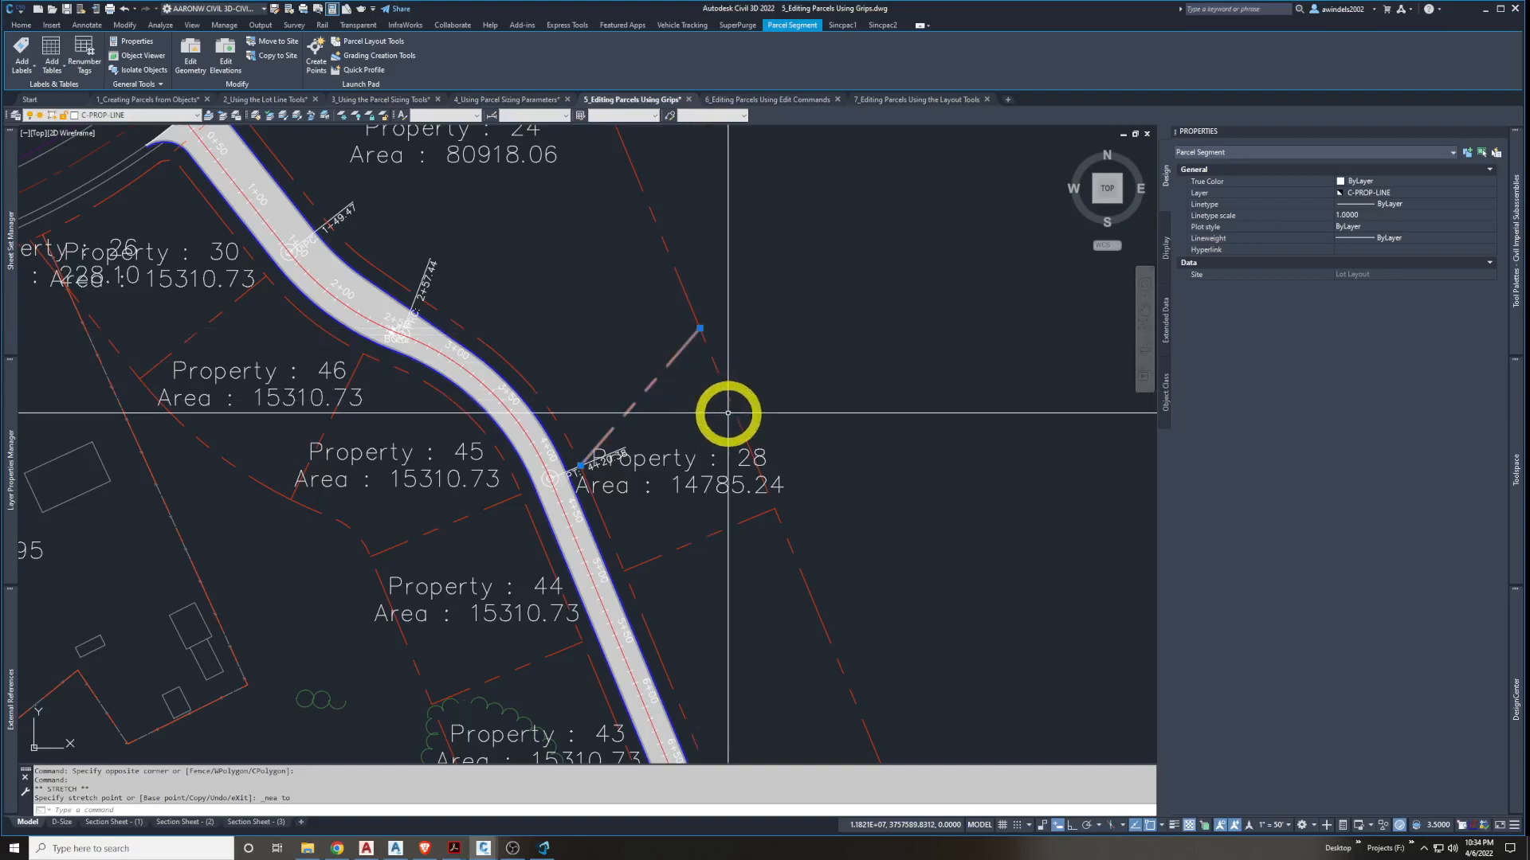
scroll(727, 413, up, 2)
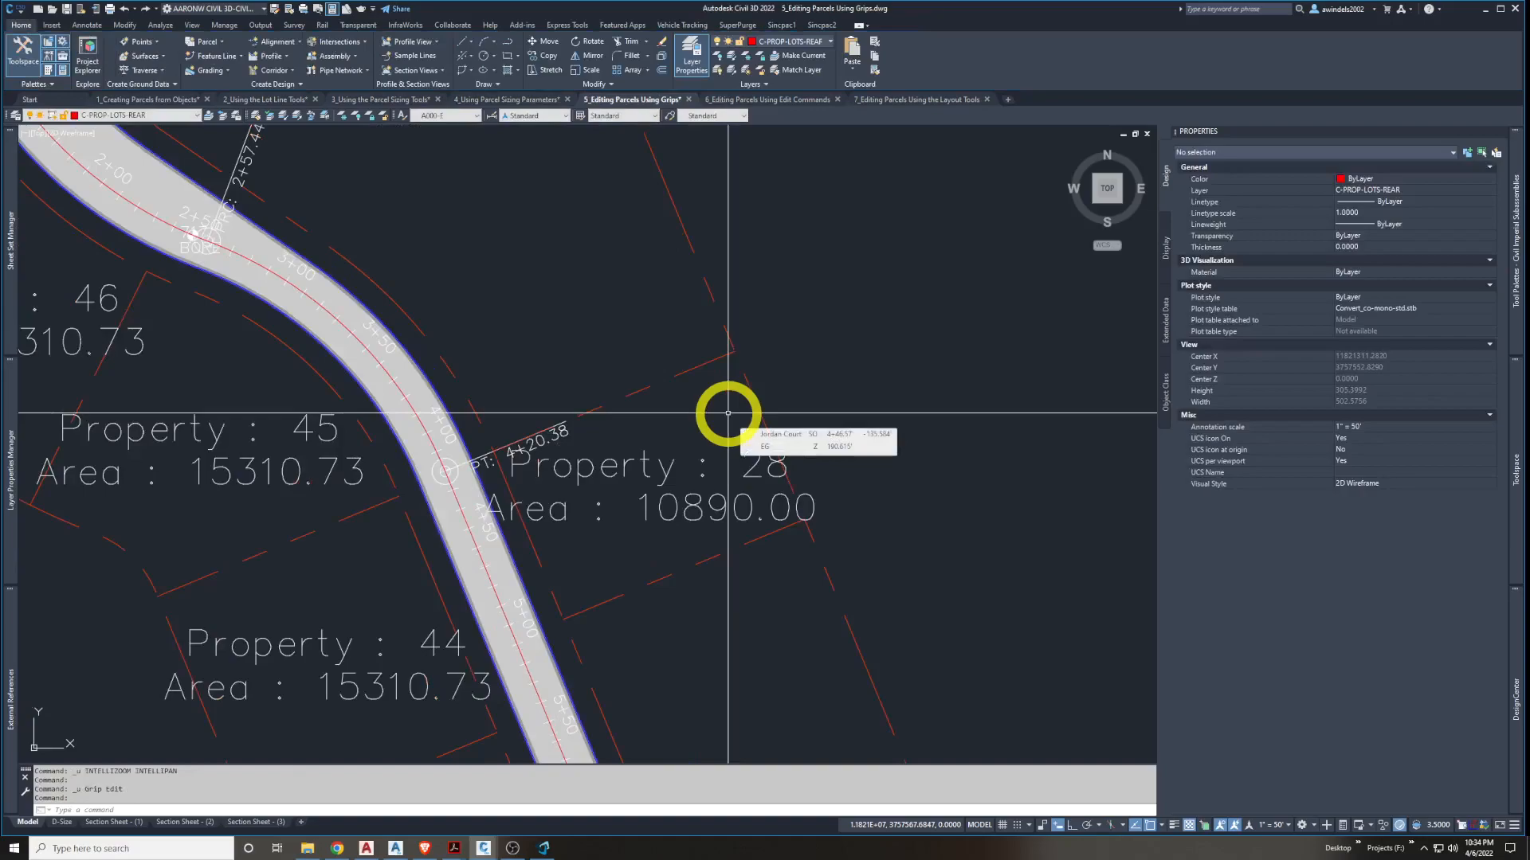
Try sliding the road end of Property 28's north lot line northwest along the frontage, and undo it
click(677, 376)
click(495, 451)
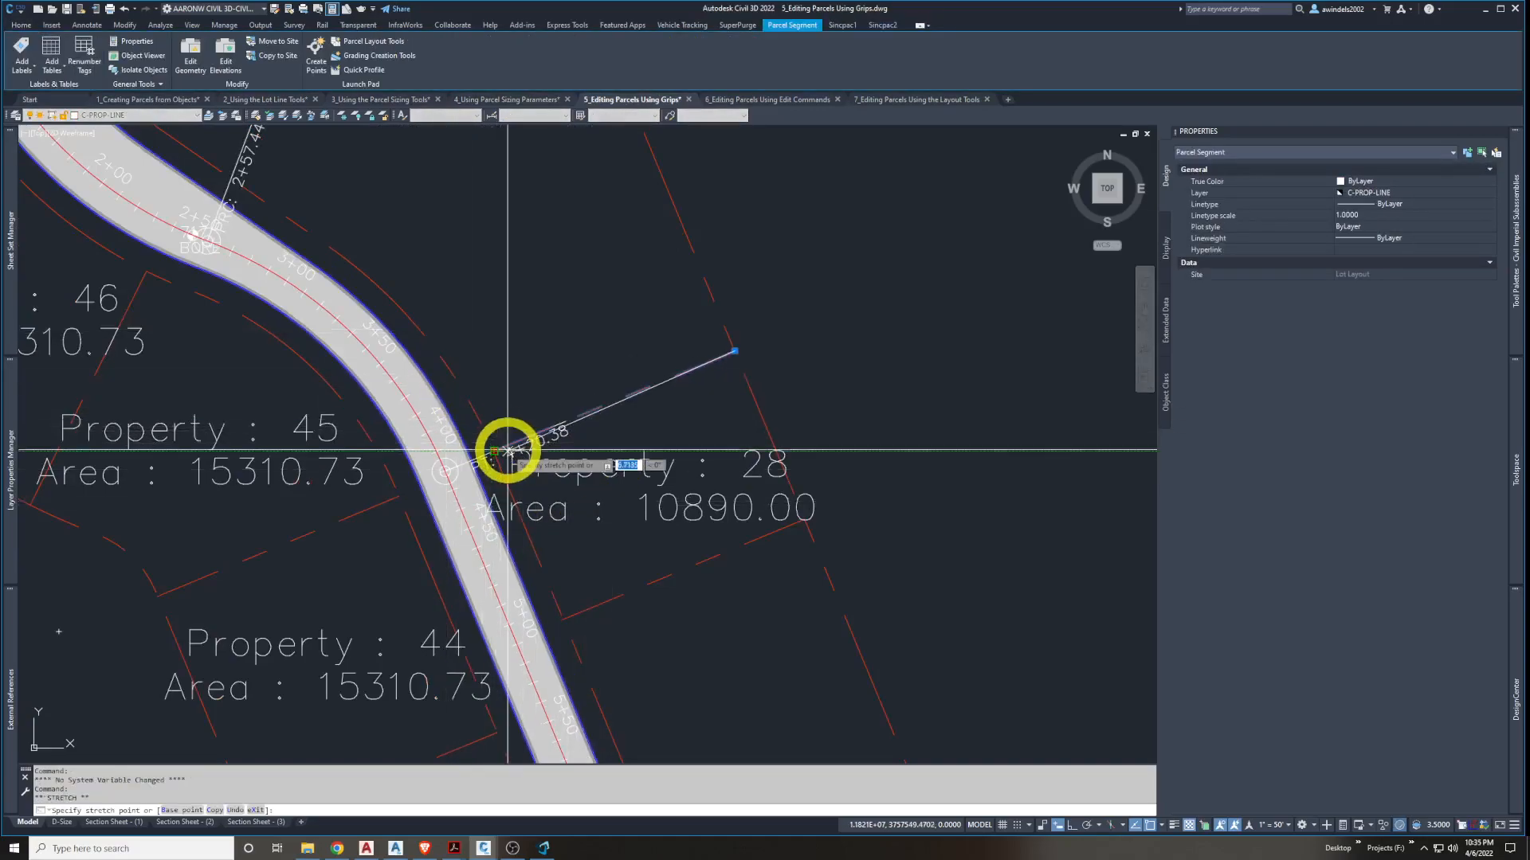
click(392, 302)
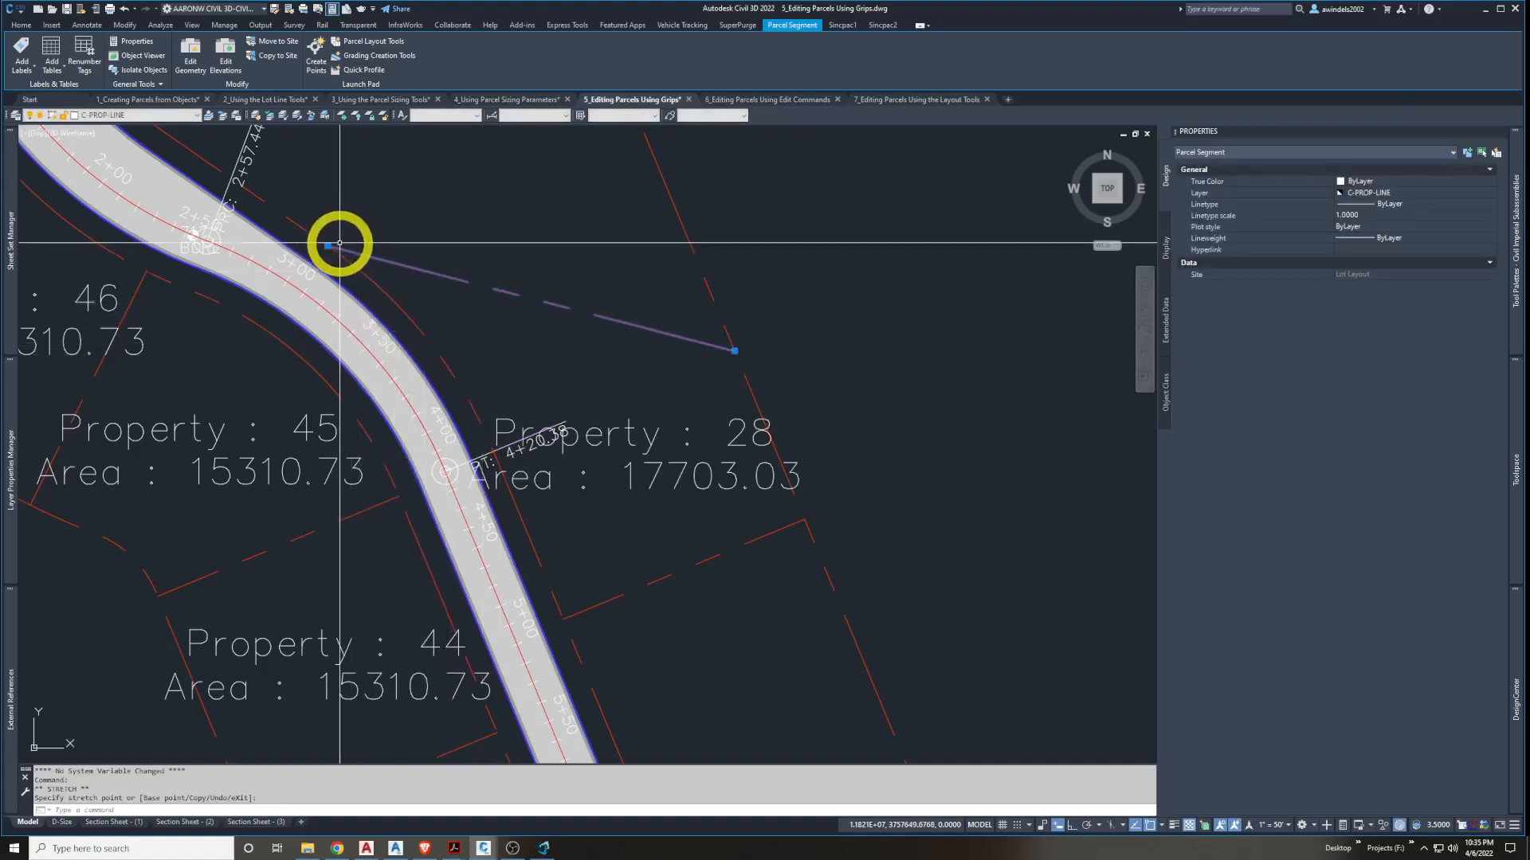
key(ctrl+z)
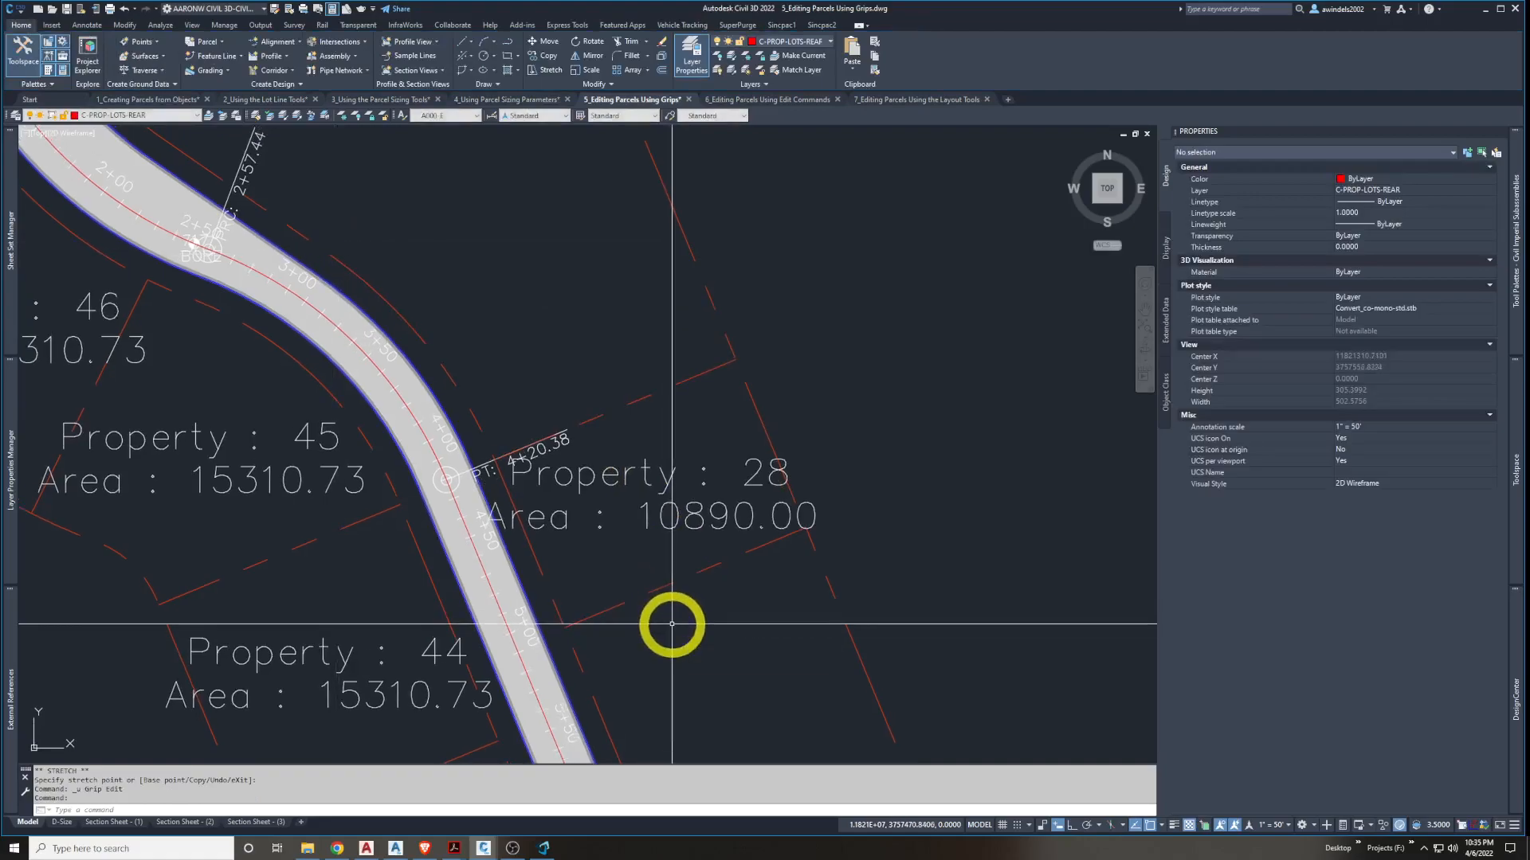
Slide Property 28's south lot line southeast along the frontage with its road-end grip until the parcel area is about 22059 sq. ft
key(Escape)
click(650, 605)
click(624, 567)
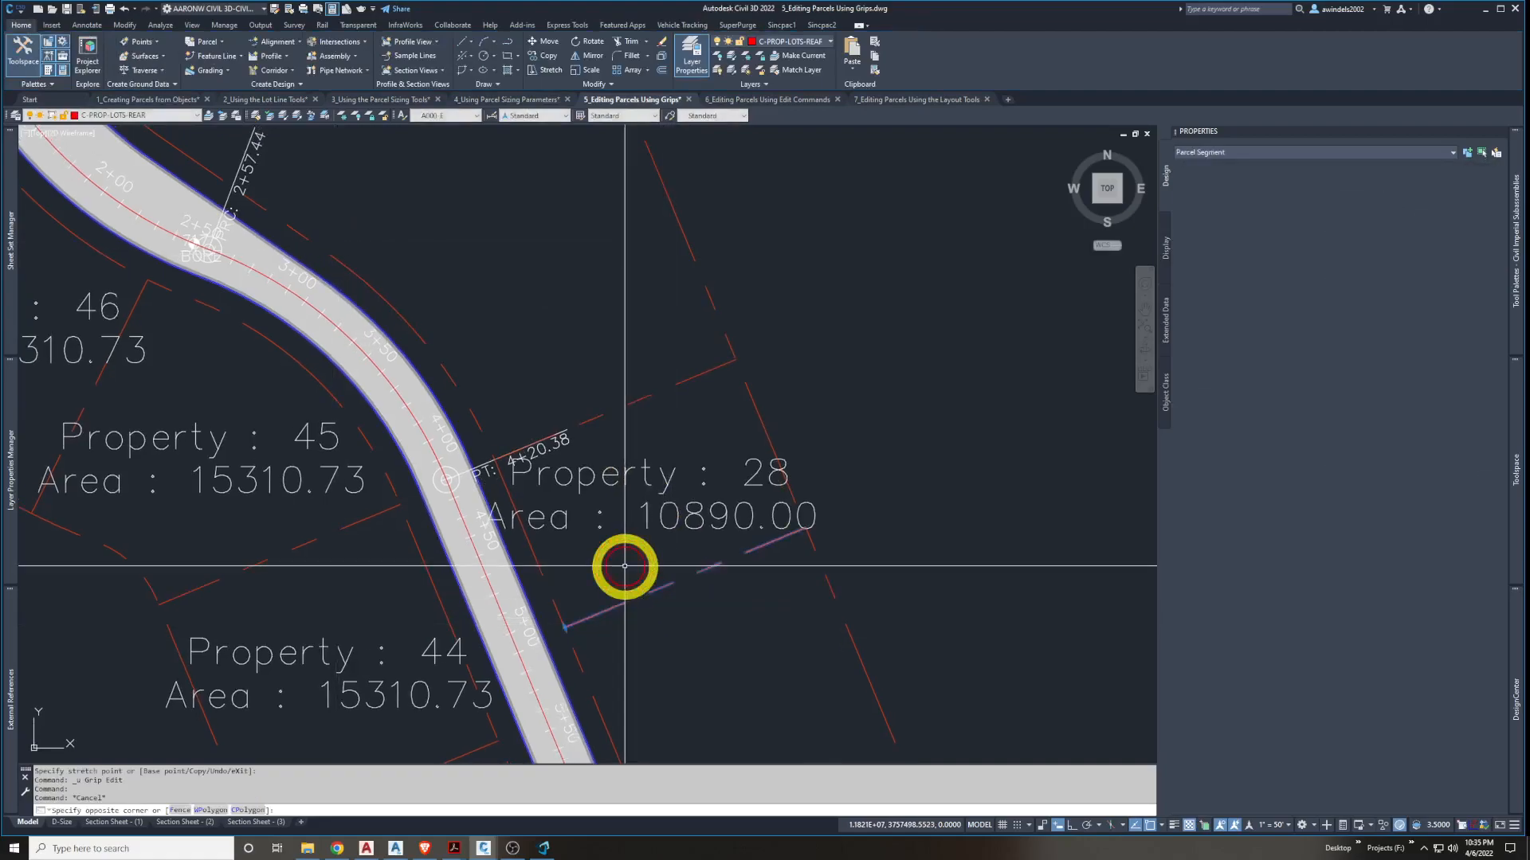
click(564, 626)
middle_drag(619, 666, 623, 576)
click(622, 623)
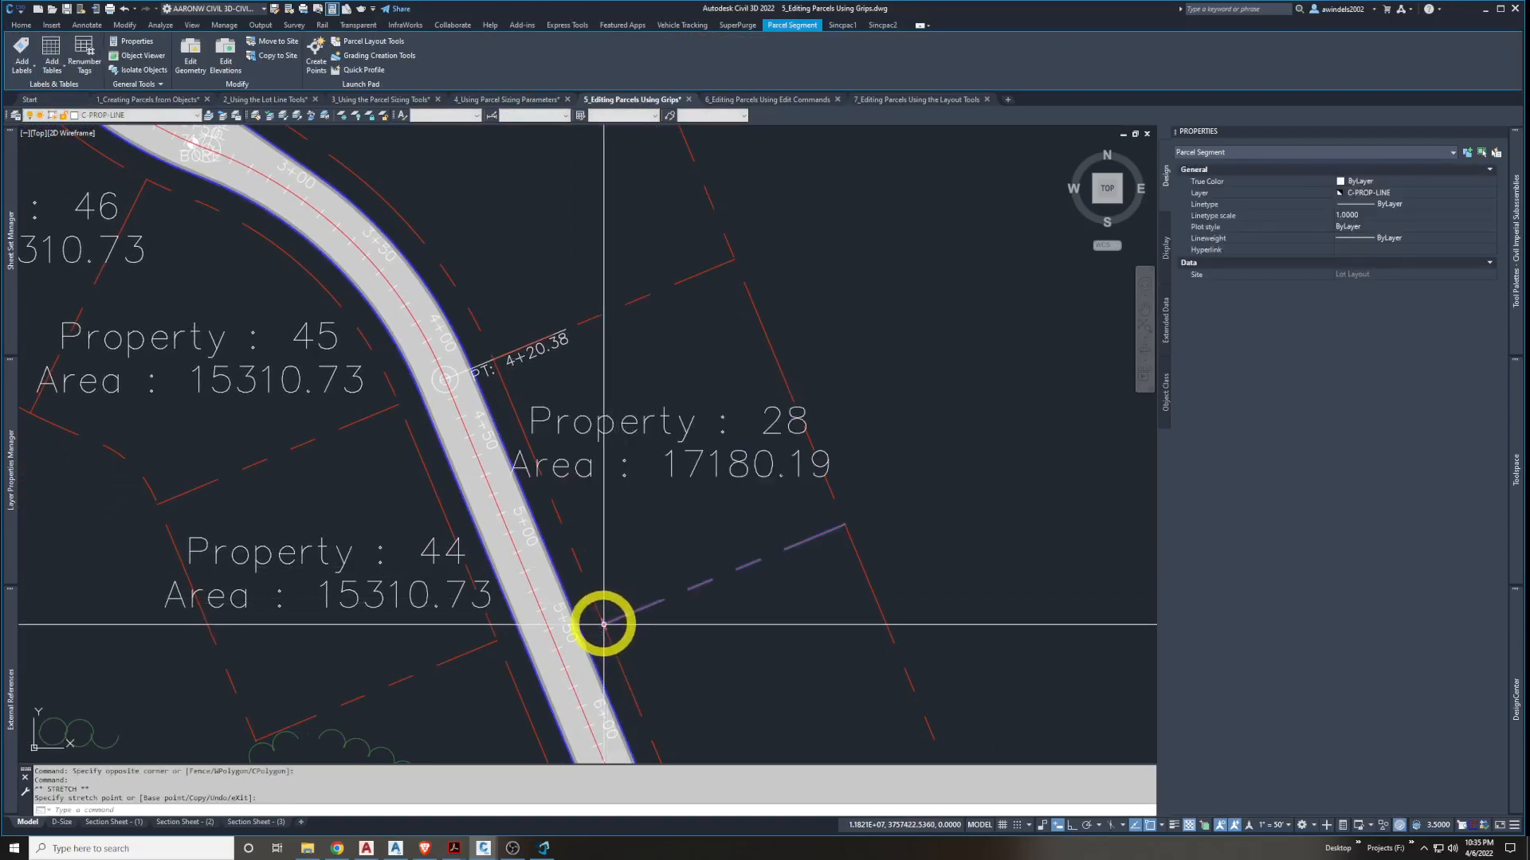
key(Escape)
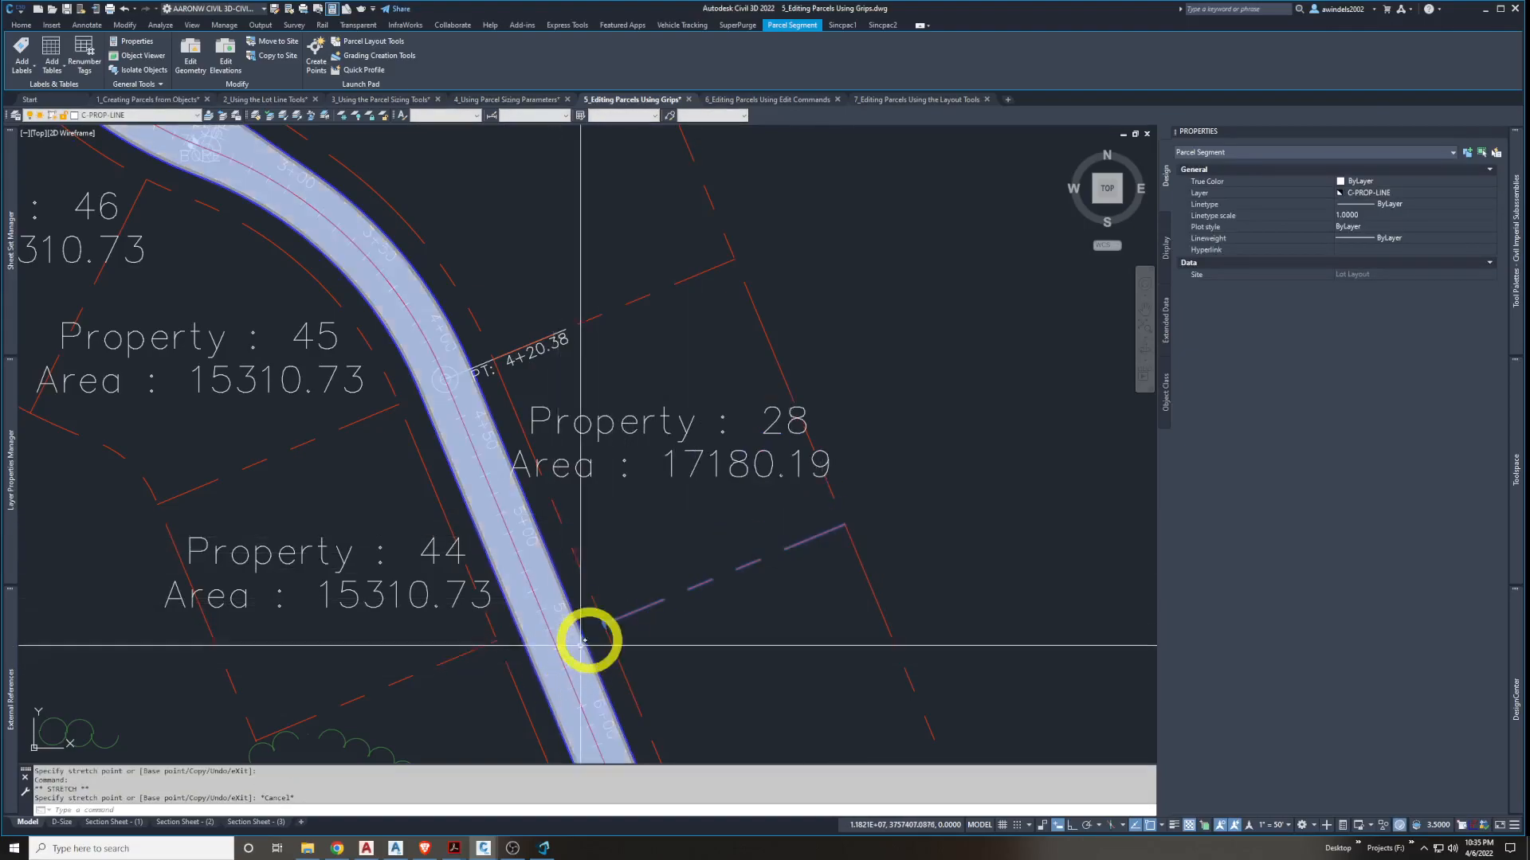
click(601, 622)
mouse_move(747, 670)
middle_down()
mouse_move(669, 462)
mouse_move(700, 522)
mouse_move(722, 660)
middle_up()
key(Escape)
Stretch the rear end of Property 28's north lot line northward to a Nearest-snapped point on the rear line, enlarging the parcel to about 24358 sq. ft
click(614, 294)
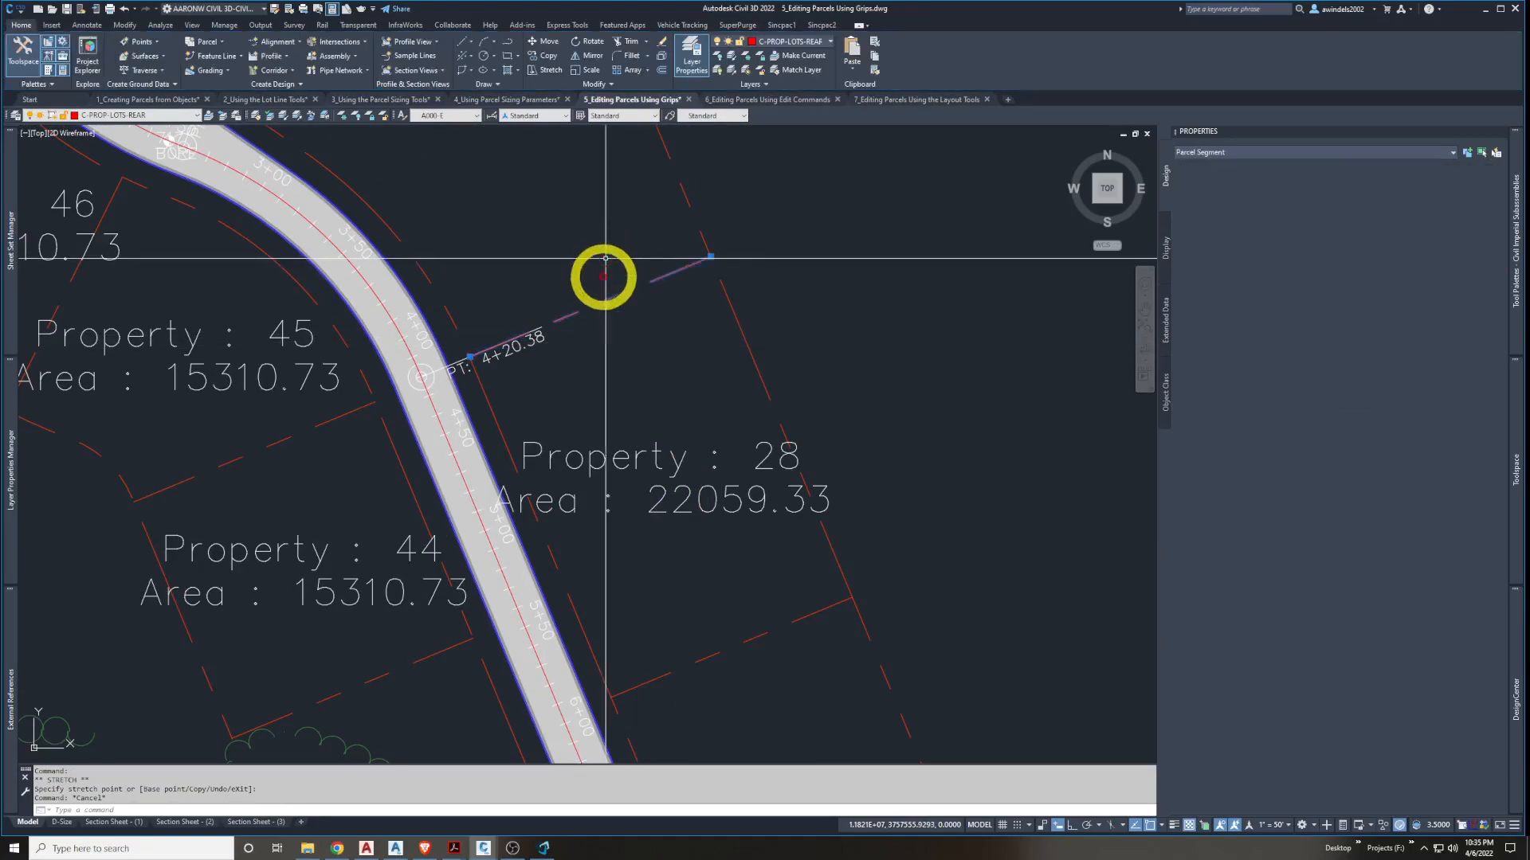
click(710, 256)
middle_drag(692, 210, 690, 252)
shift+right_click(683, 225)
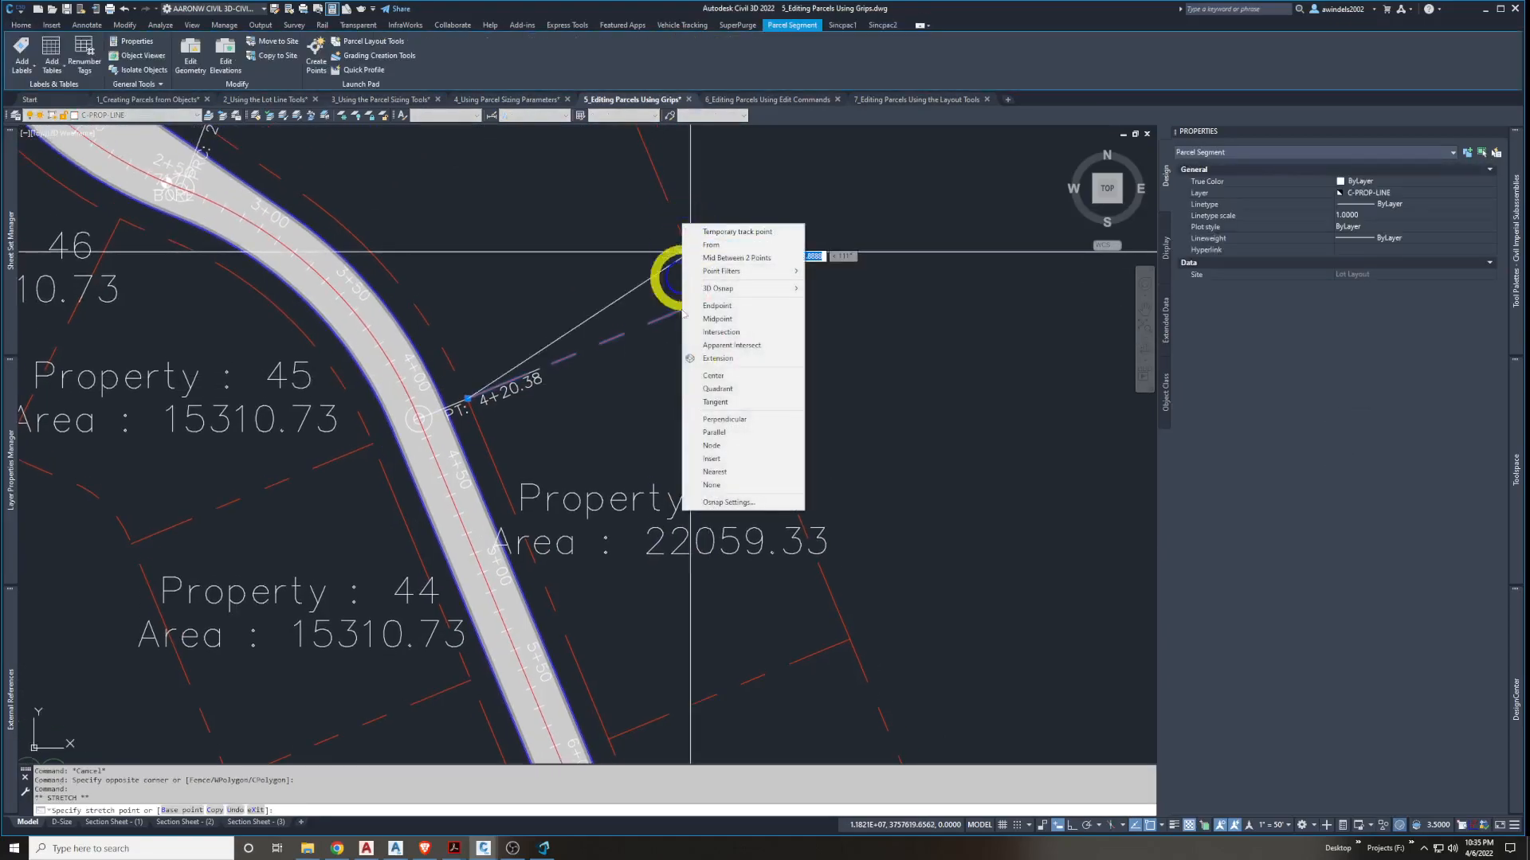
click(715, 472)
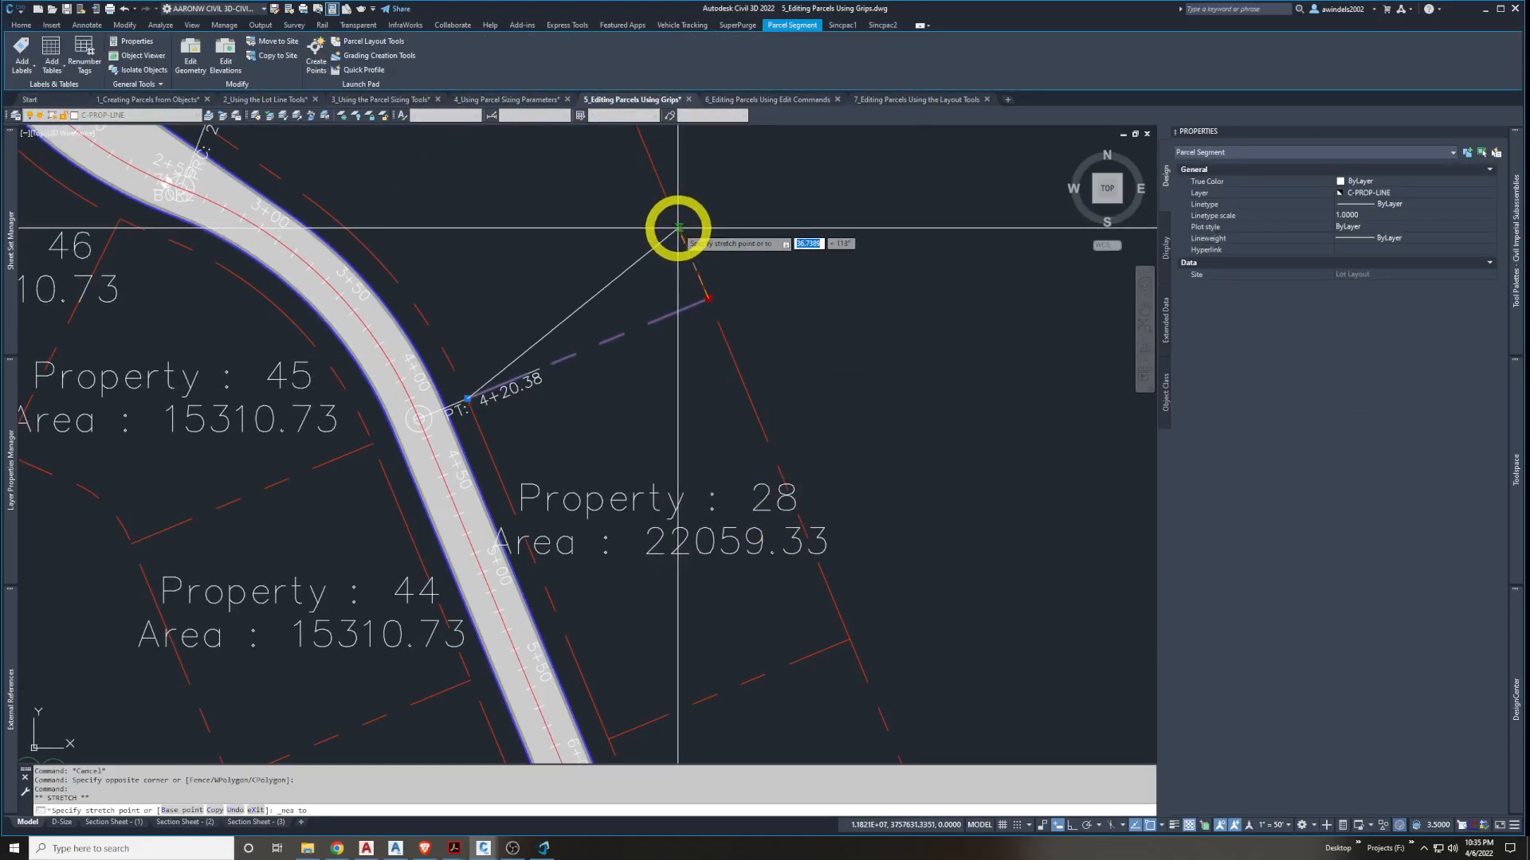
click(678, 229)
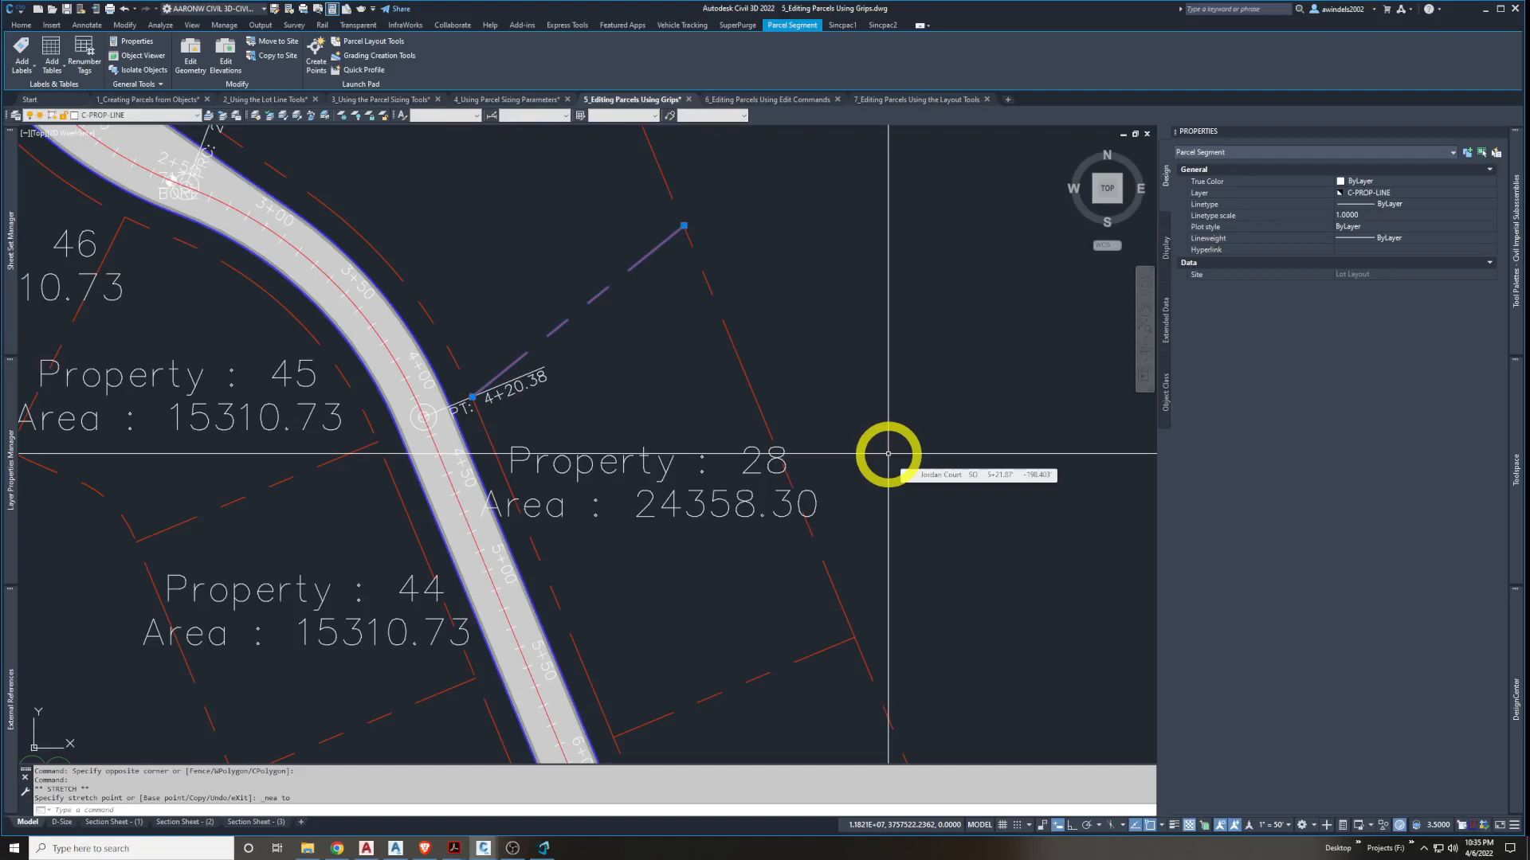
middle_drag(783, 562, 782, 580)
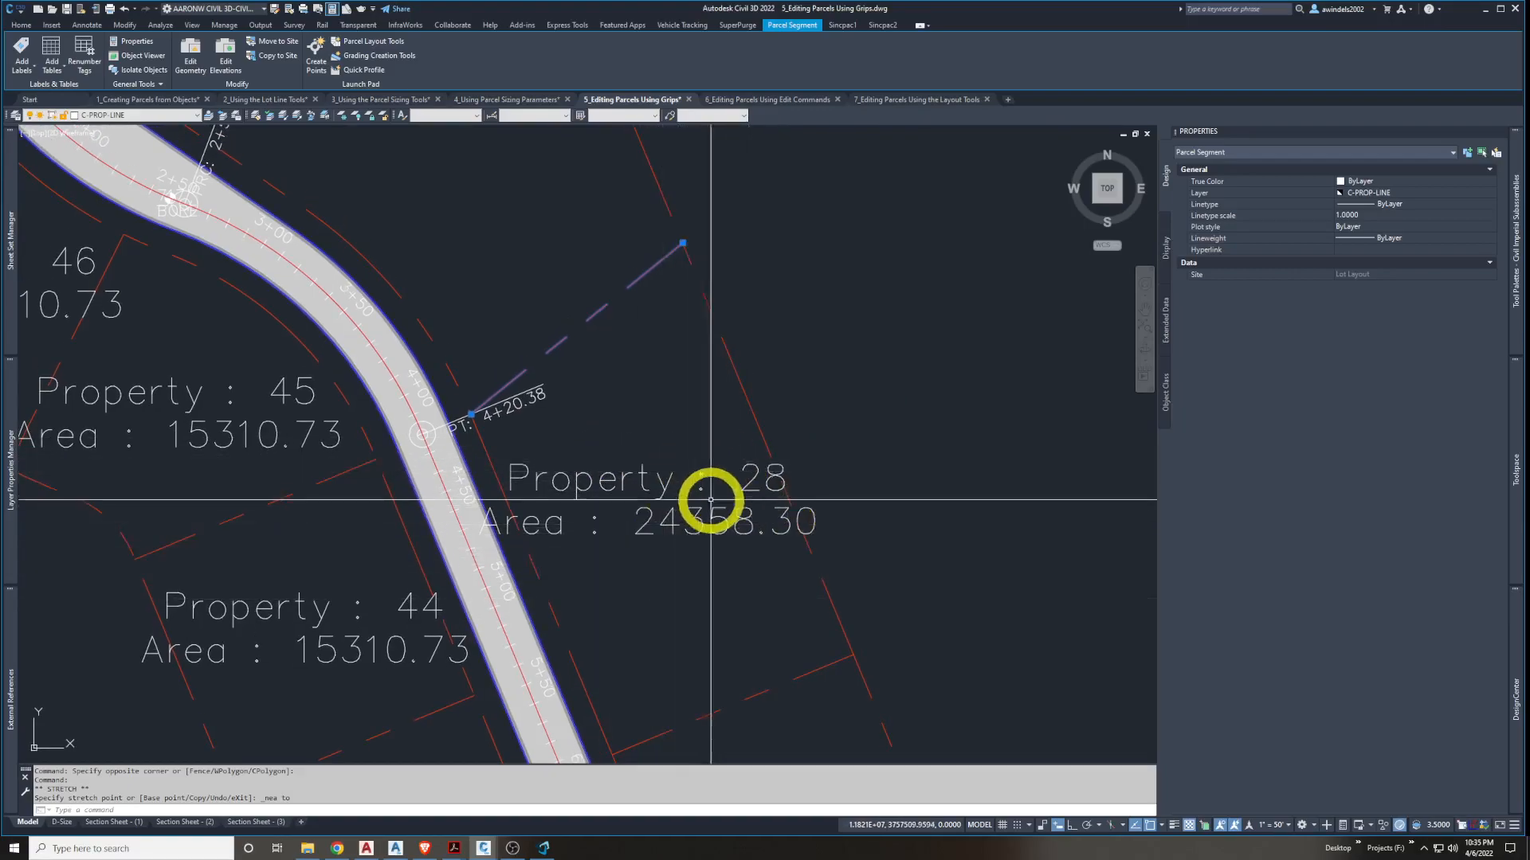
middle_drag(709, 500, 630, 381)
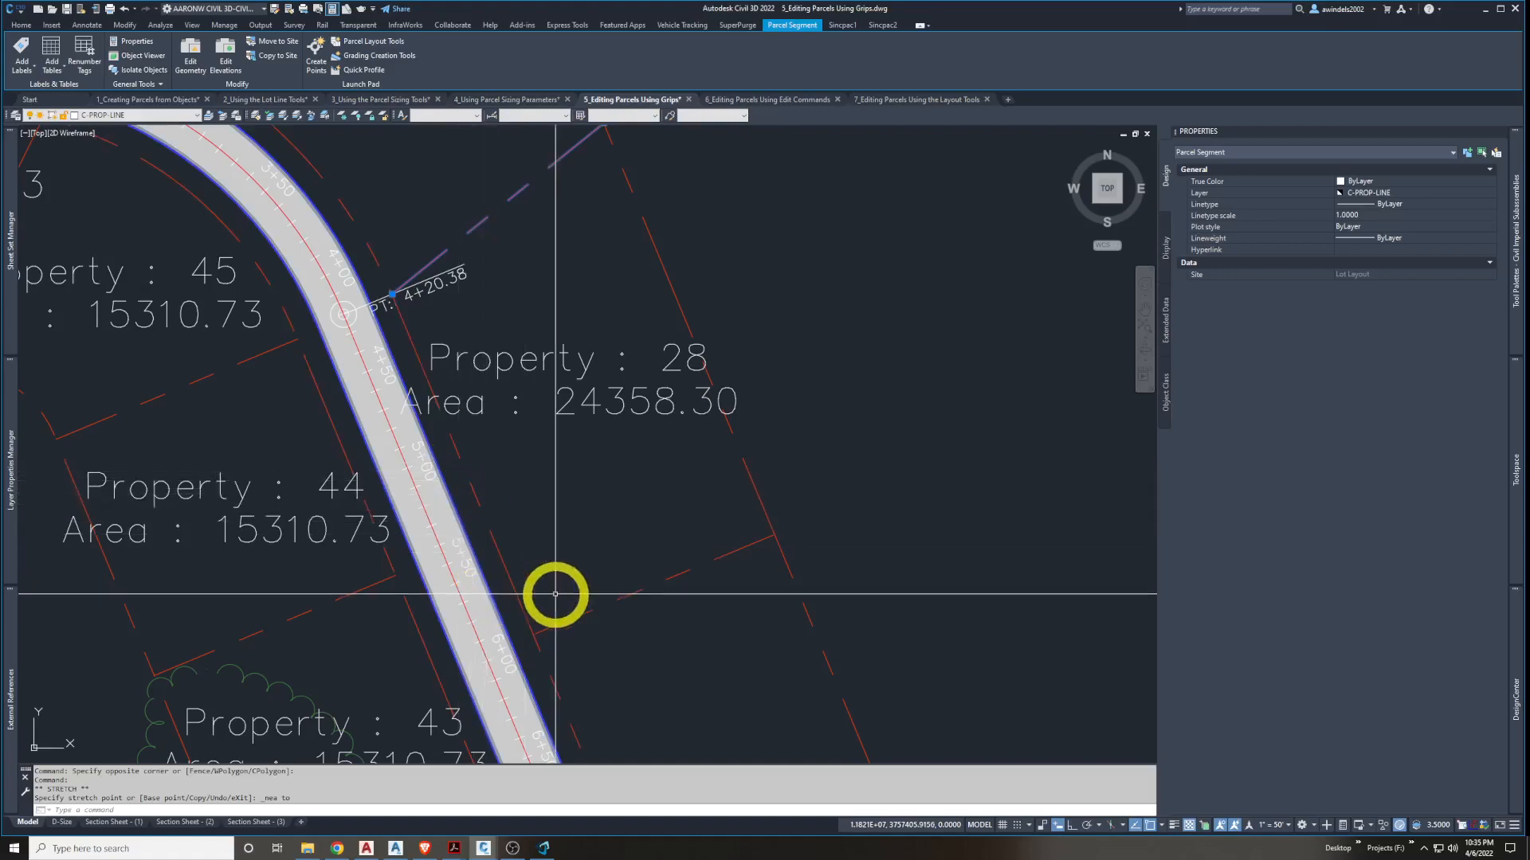
Switch to the textbook PDF in Acrobat and read the Edit Geometry command descriptions and the instructions of Exercise 12.6
key(alt+Tab)
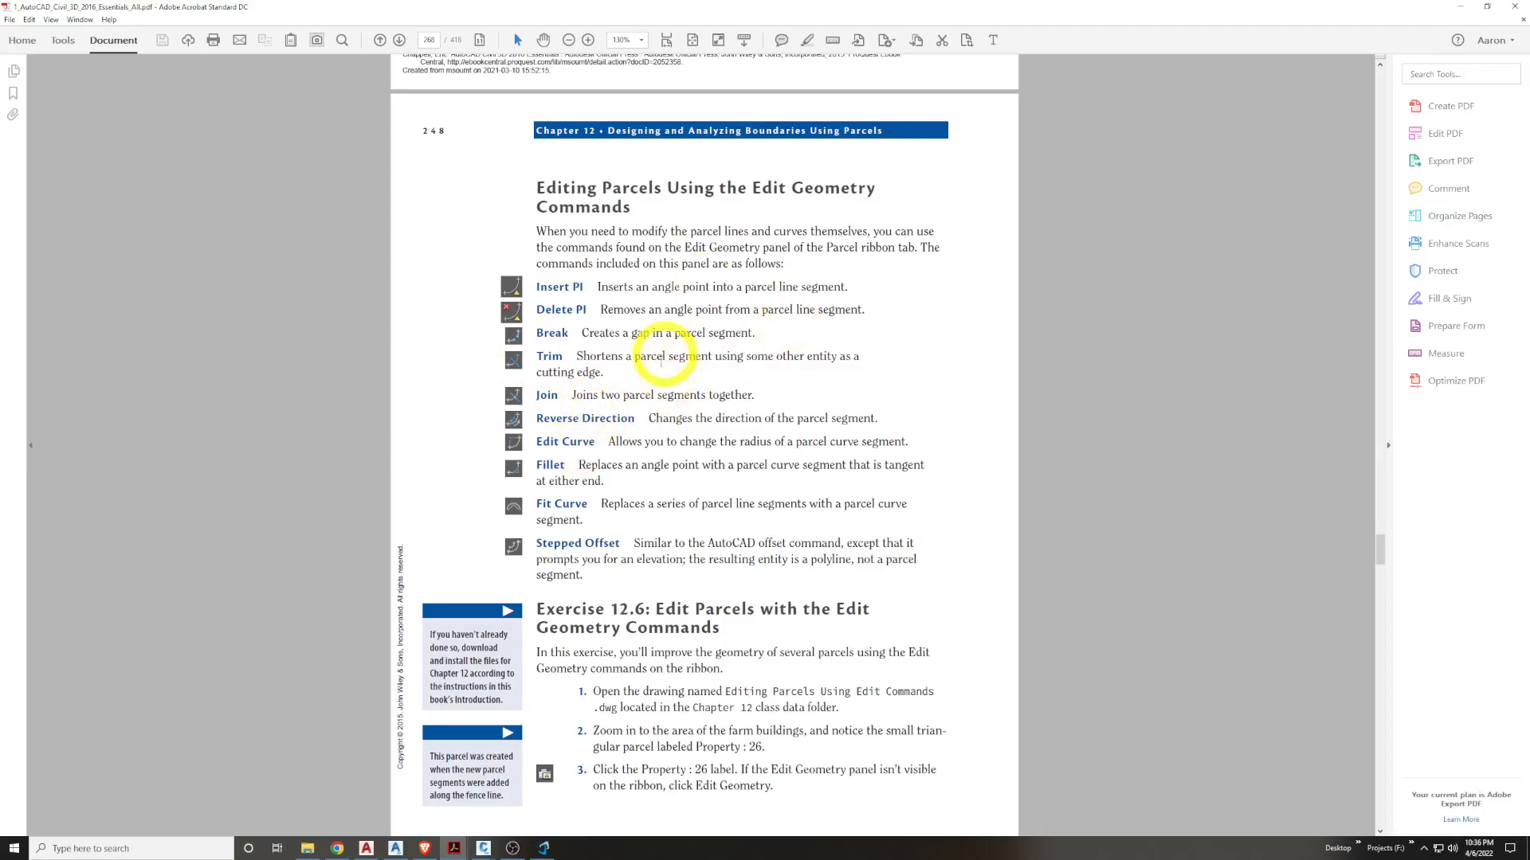
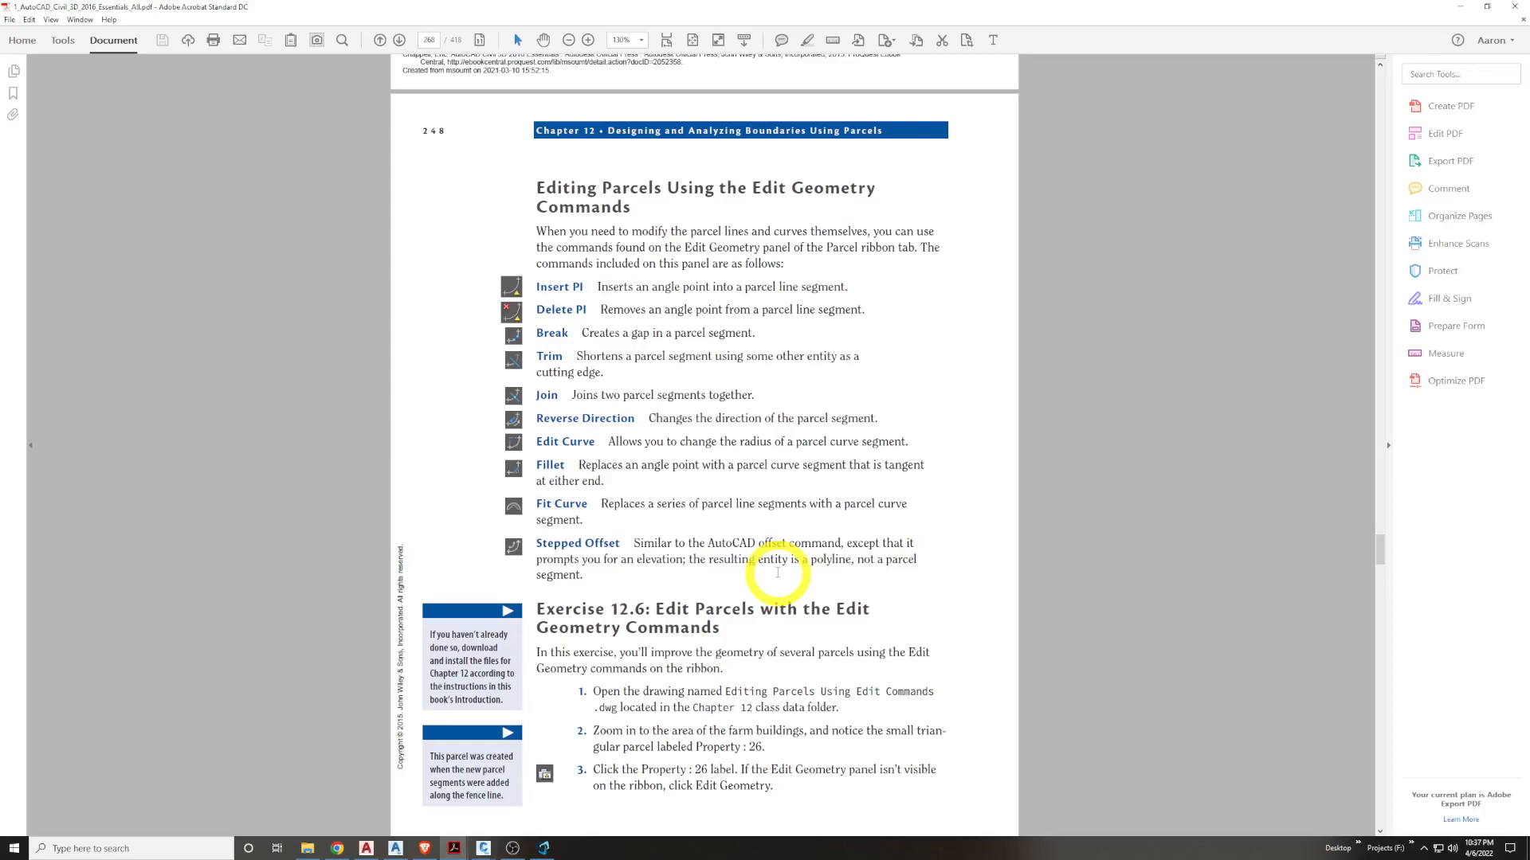
scroll(778, 572, down, 2)
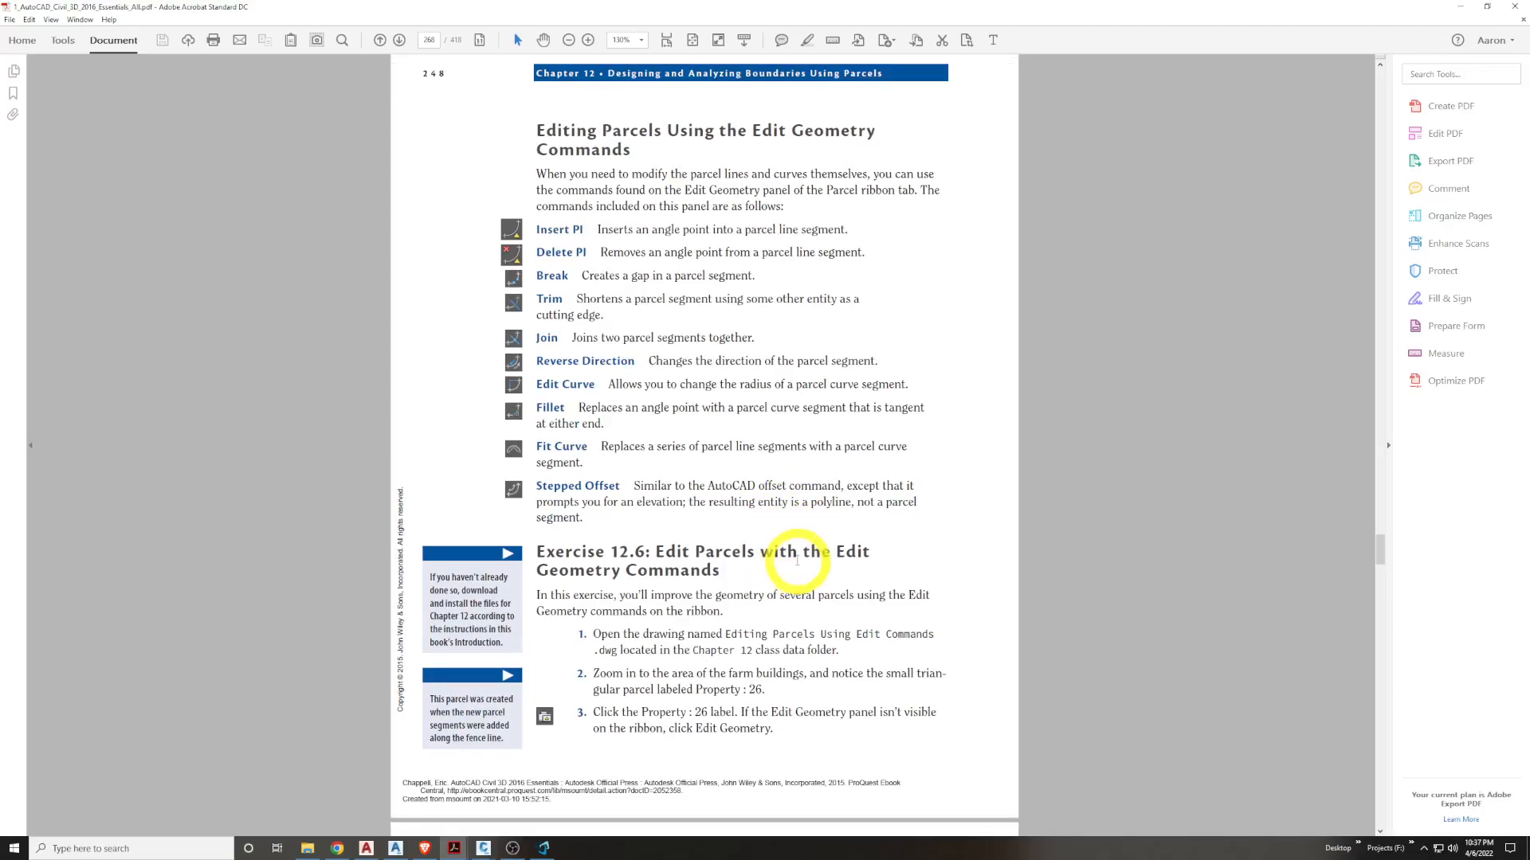
scroll(801, 564, down, 1)
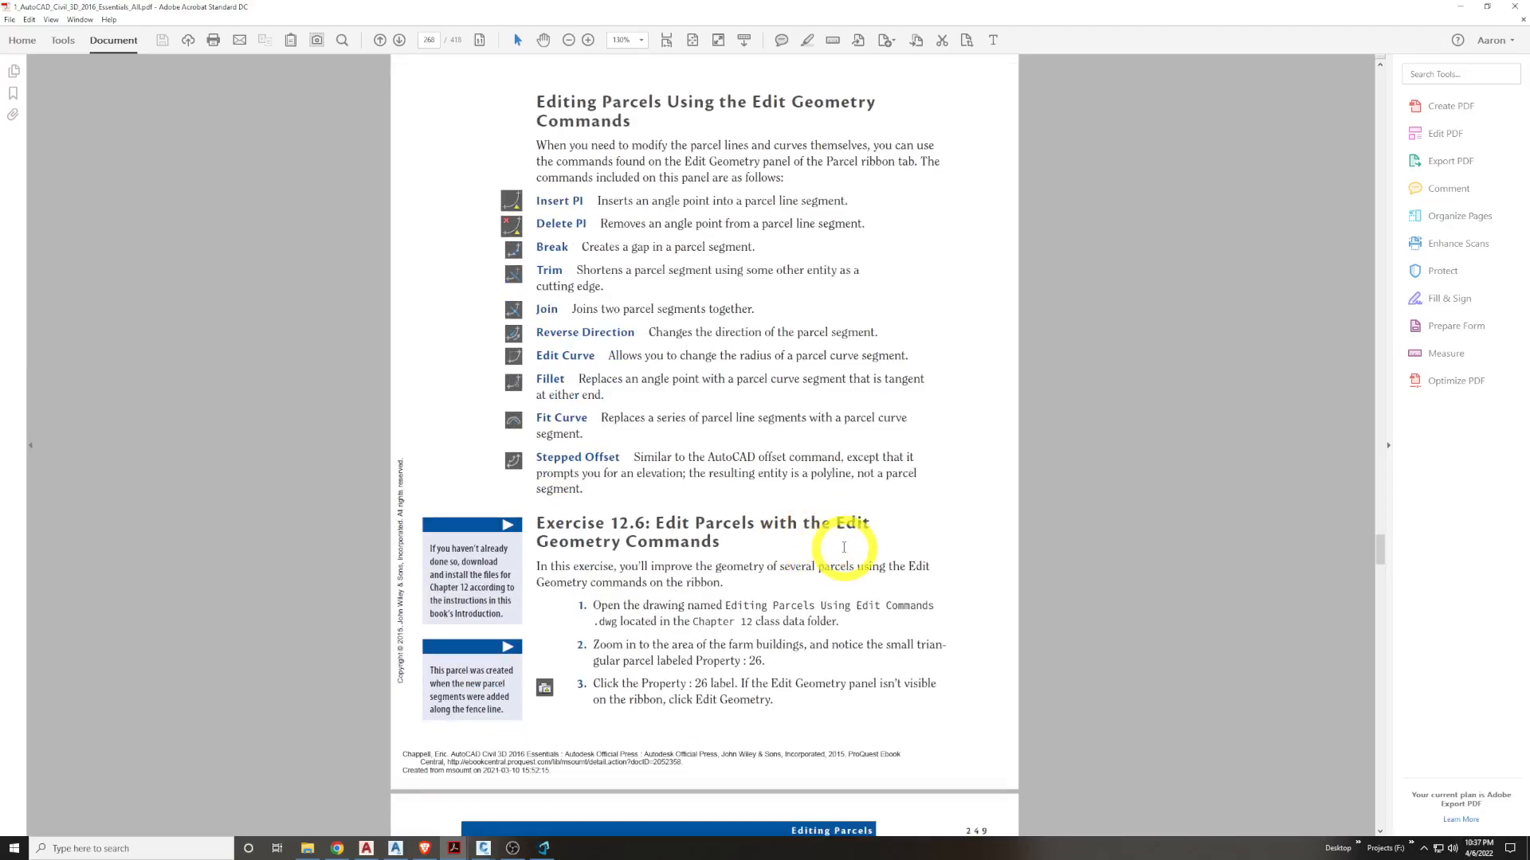
scroll(843, 540, down, 1)
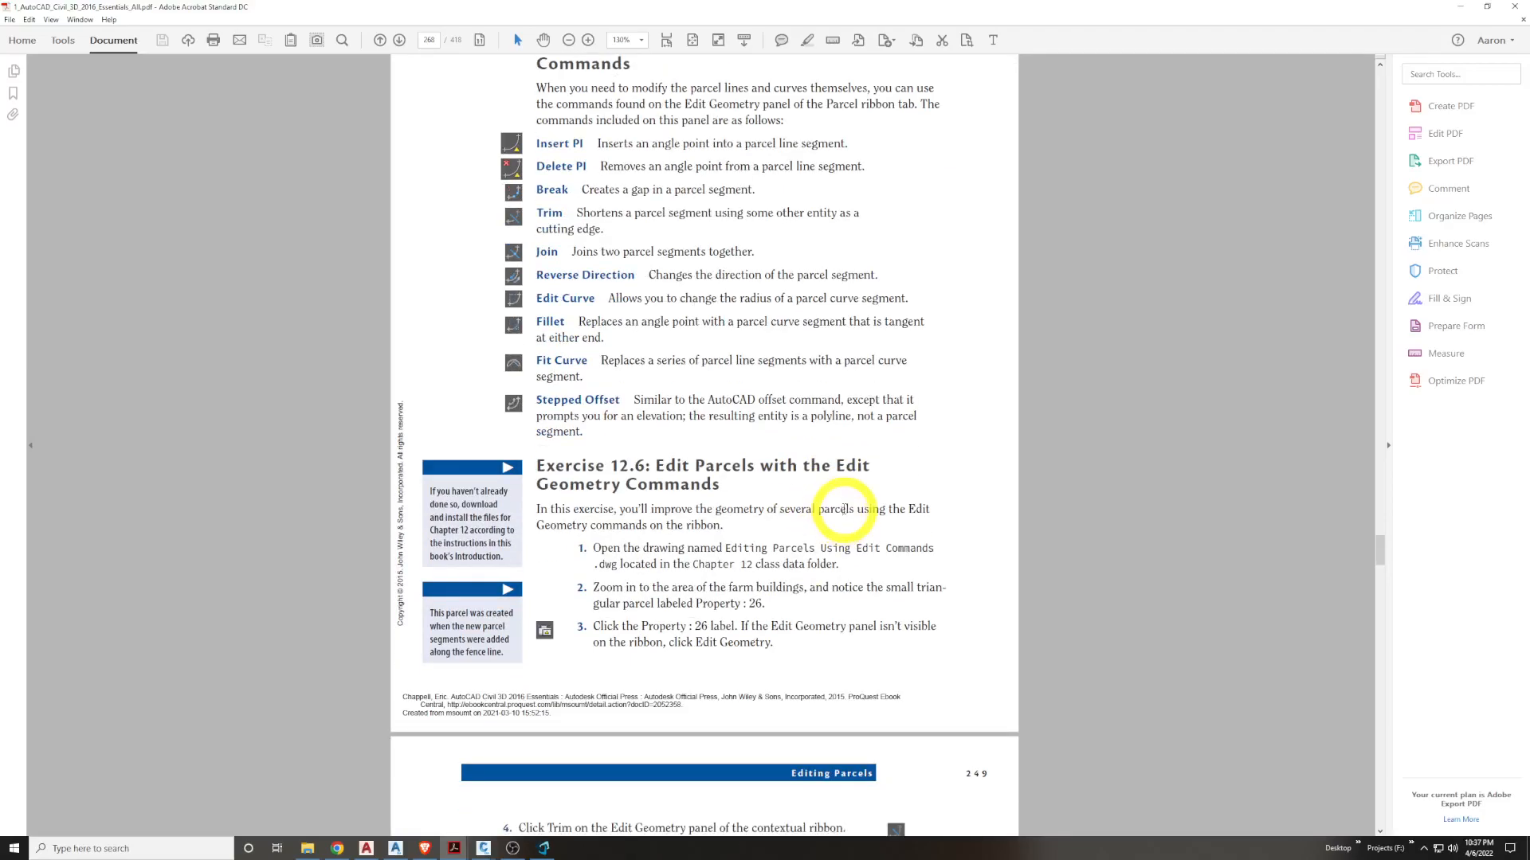
scroll(843, 510, down, 5)
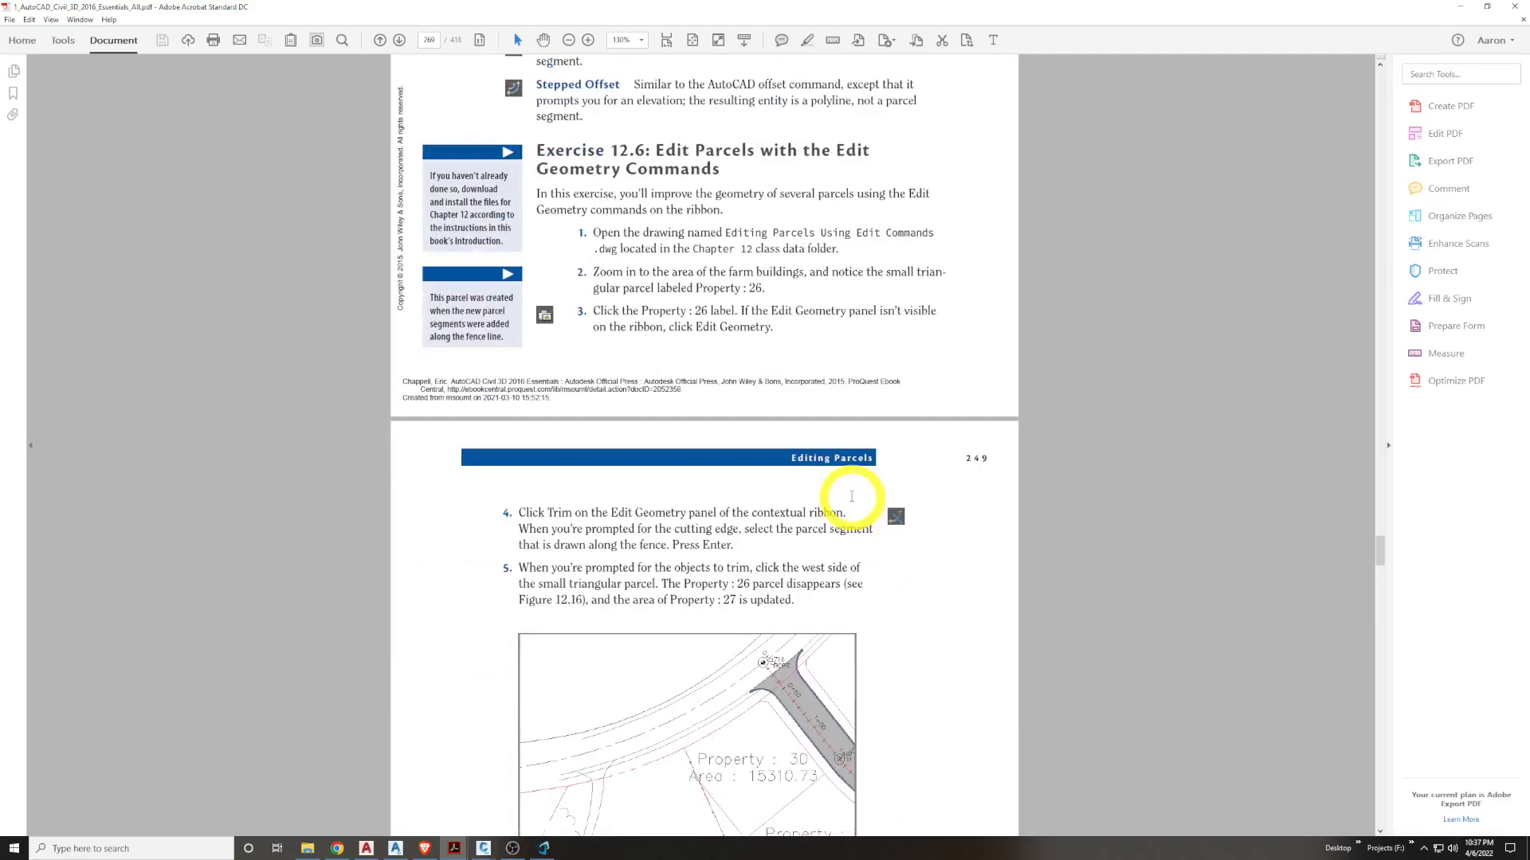
scroll(849, 497, down, 1)
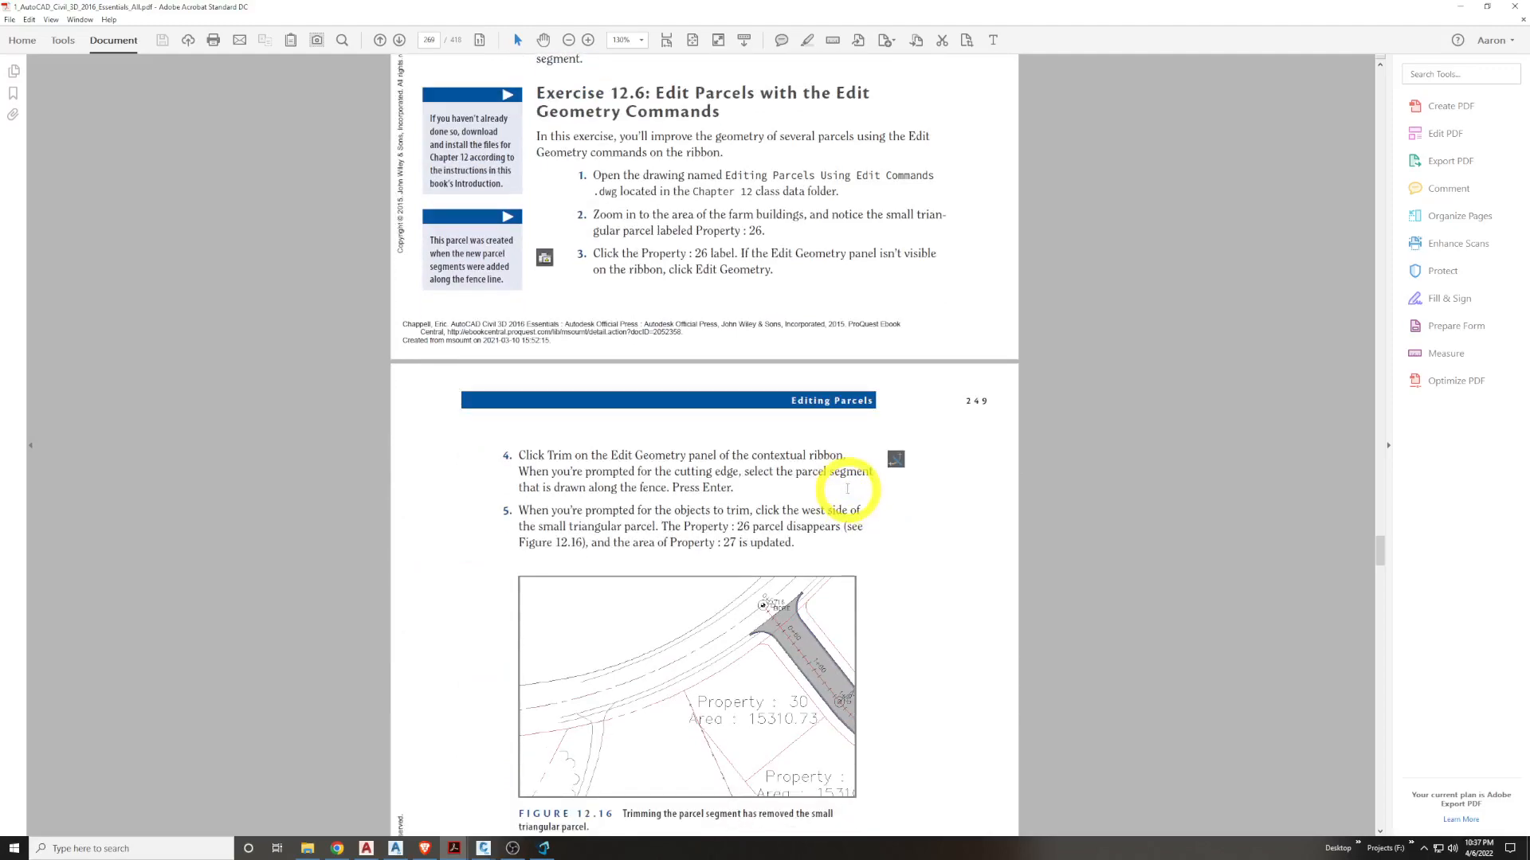
Return to Civil 3D, bring up the drawing 6_Editing Parcels Using Edit Commands and zoom in on the farm buildings around Property 27
click(1458, 8)
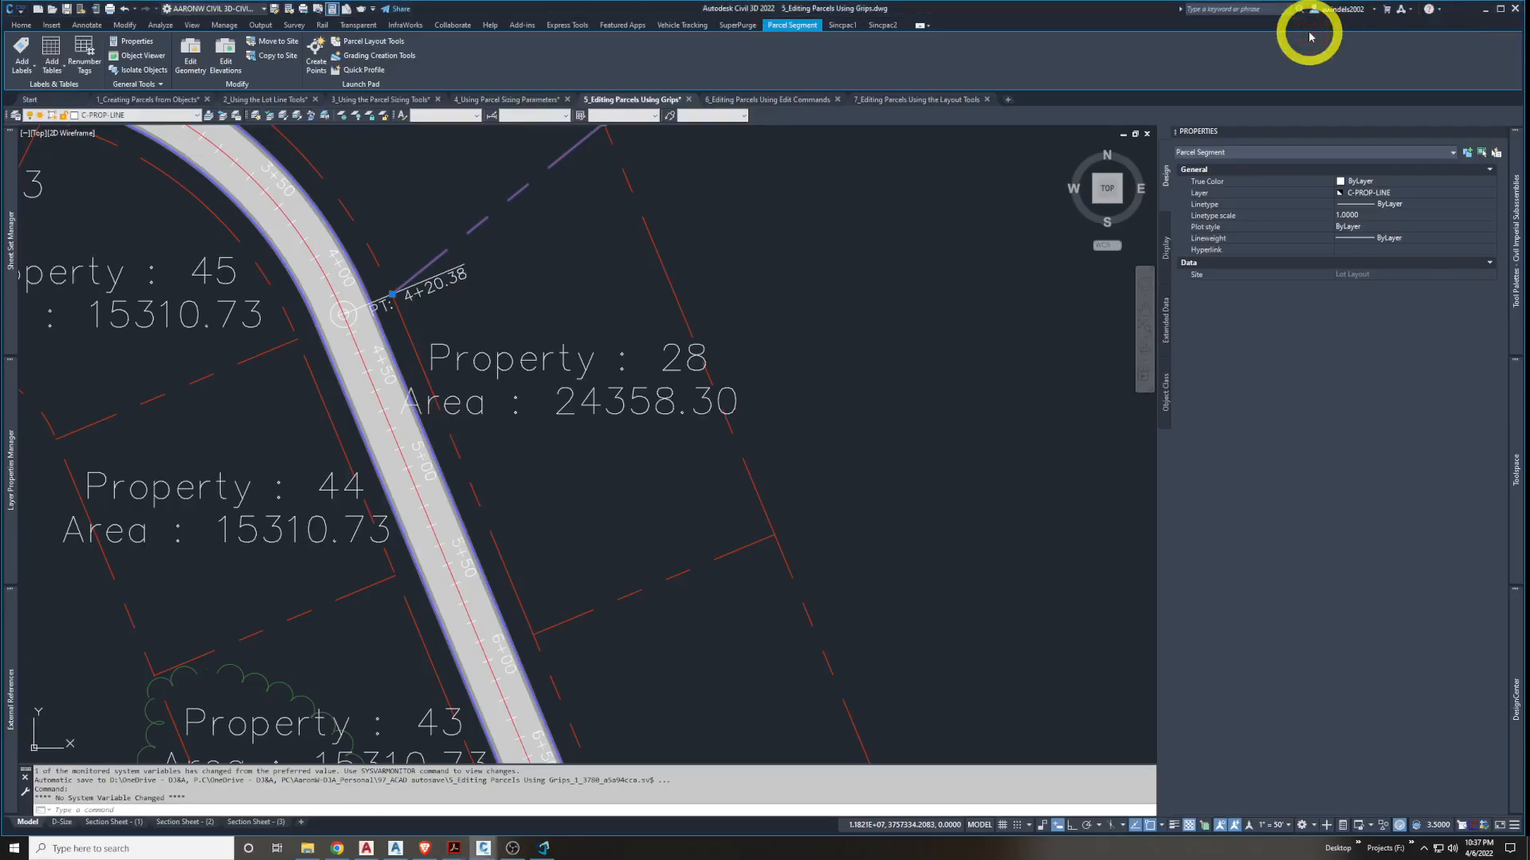
click(760, 99)
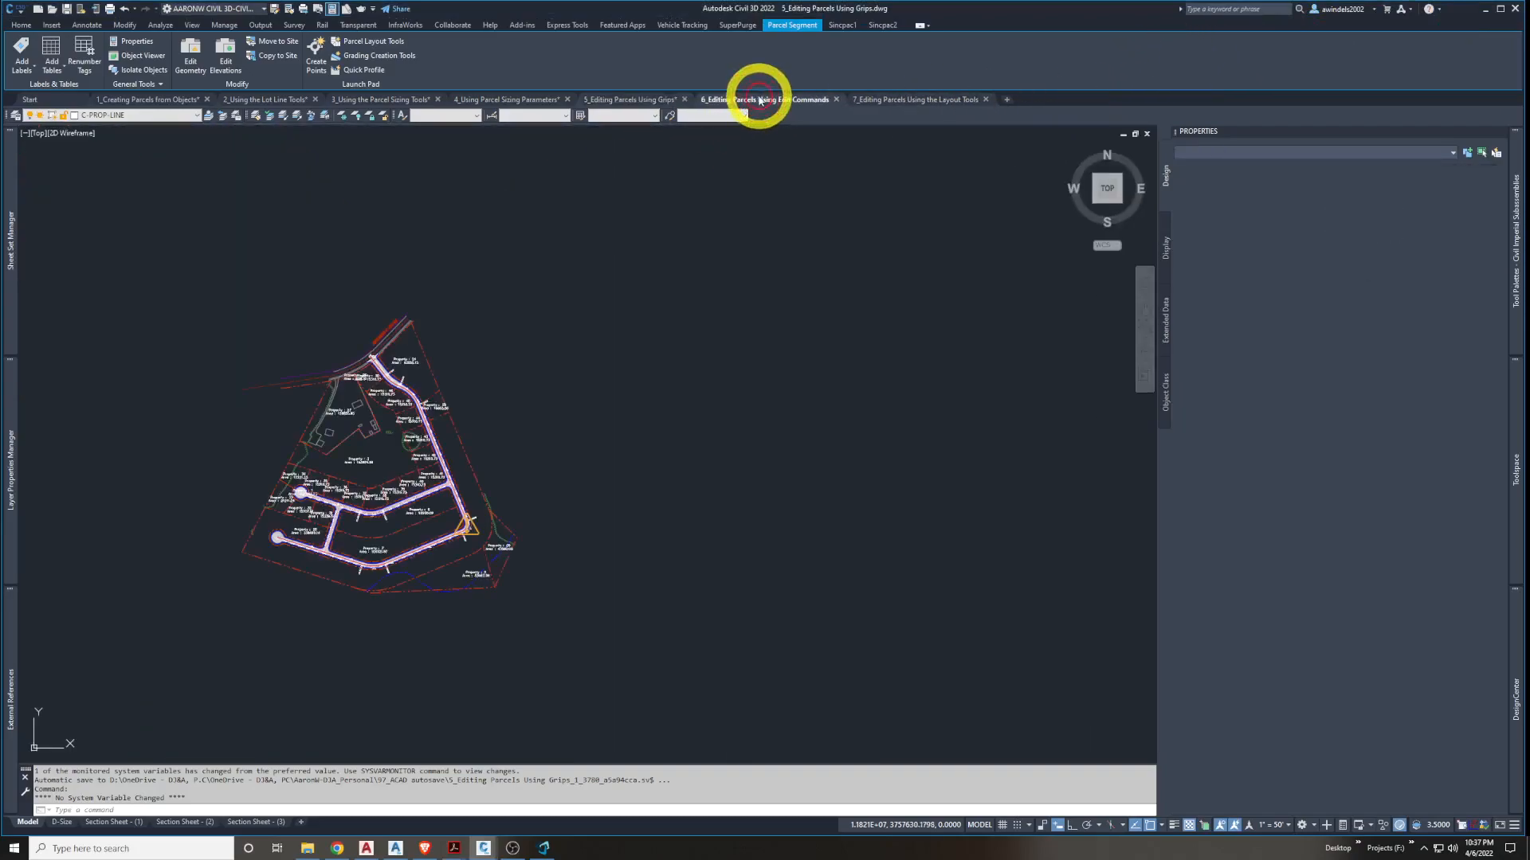
click(506, 683)
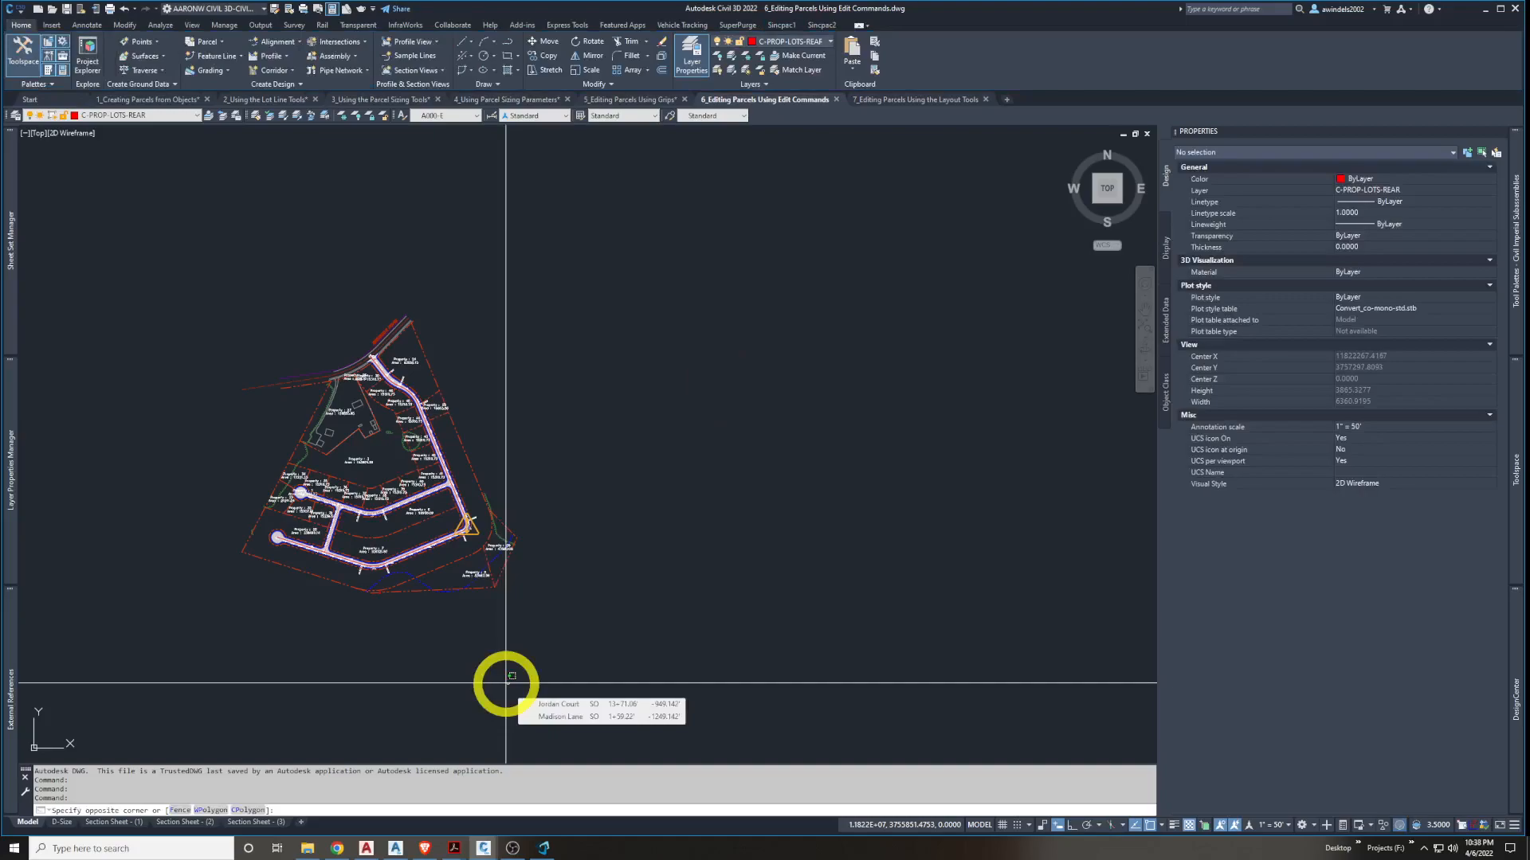
scroll(328, 420, up, 6)
key(Escape)
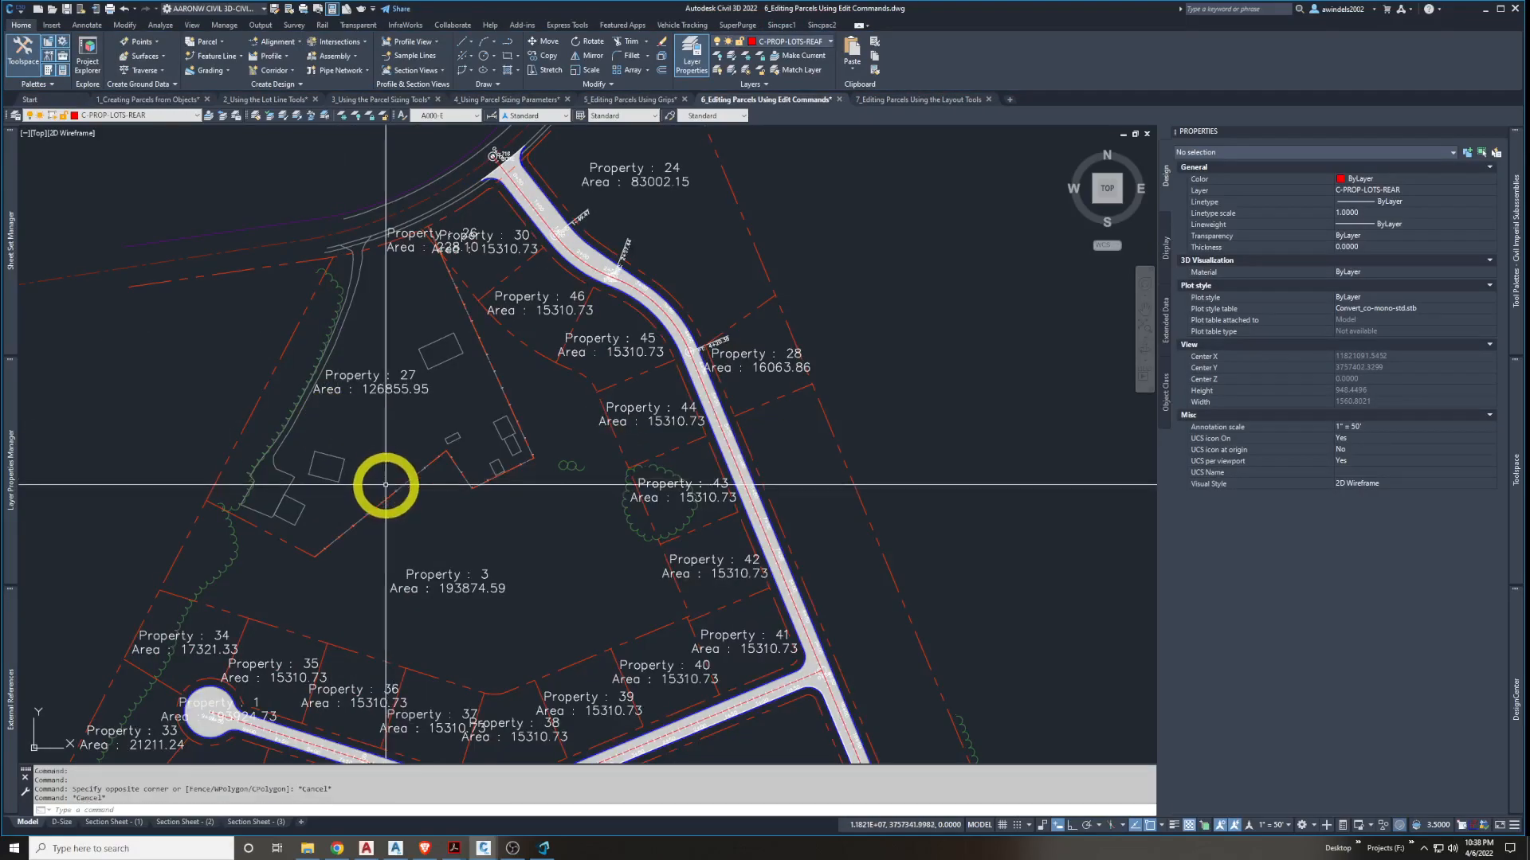
middle_drag(573, 546, 575, 589)
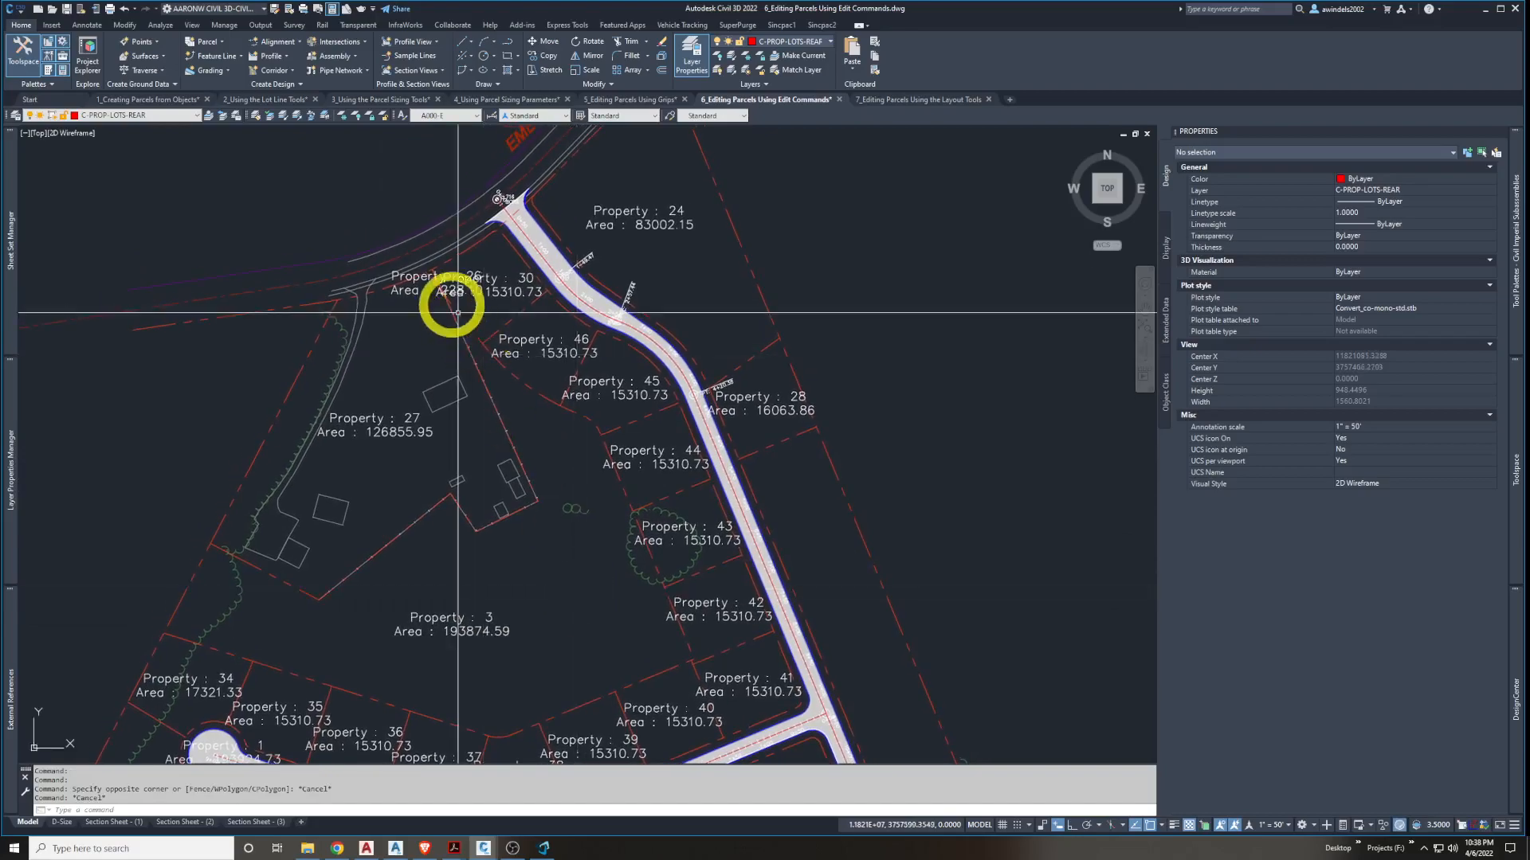
Examine the small triangular Property 26 parcel beside Property 30, selecting its area label to highlight the parcel's boundary
click(470, 273)
scroll(437, 275, up, 5)
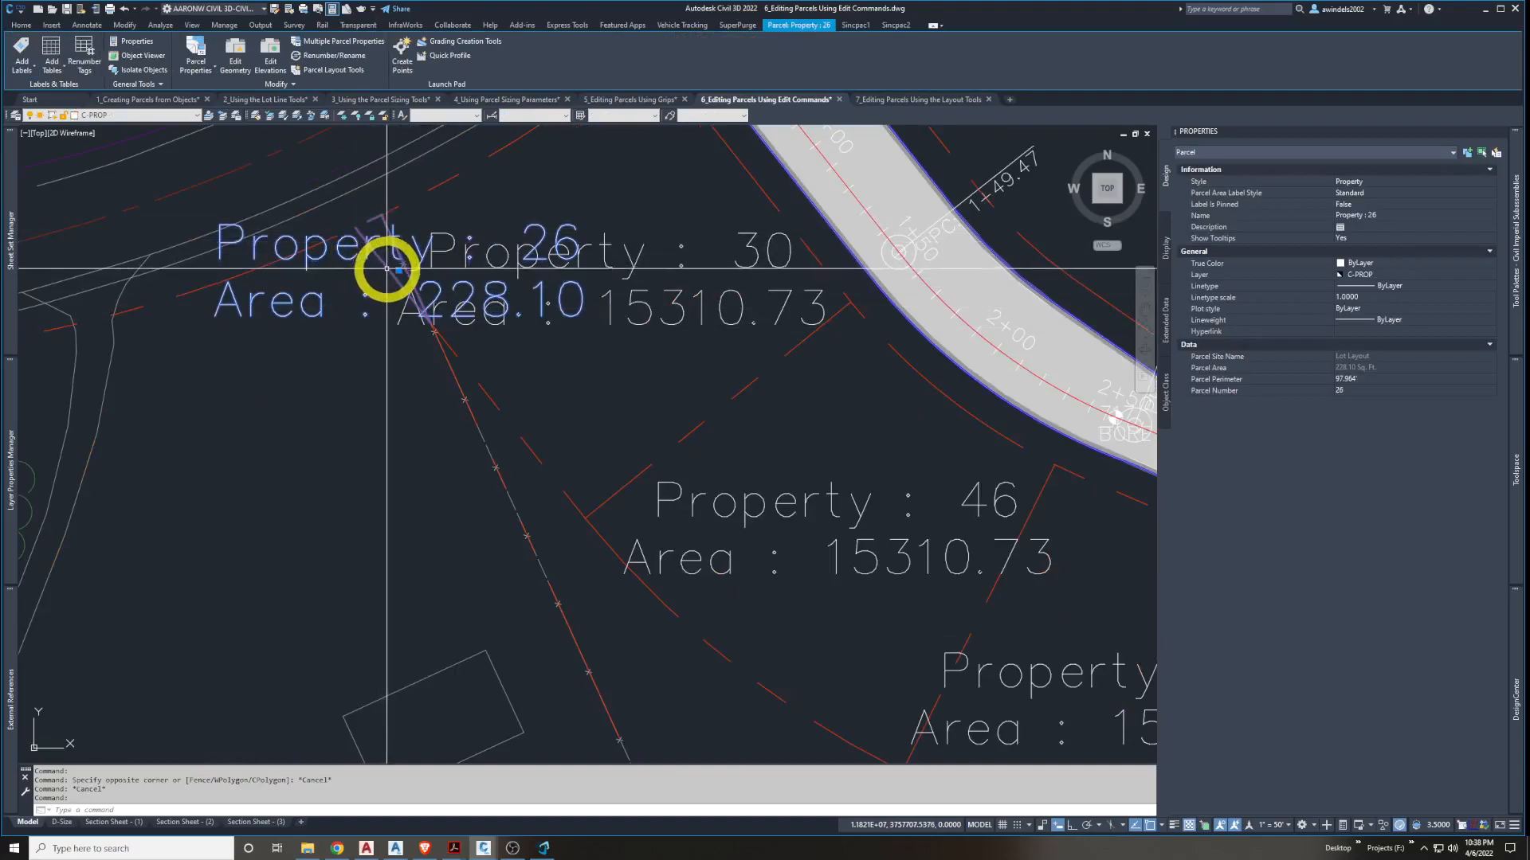
key(Escape)
click(394, 251)
key(Escape)
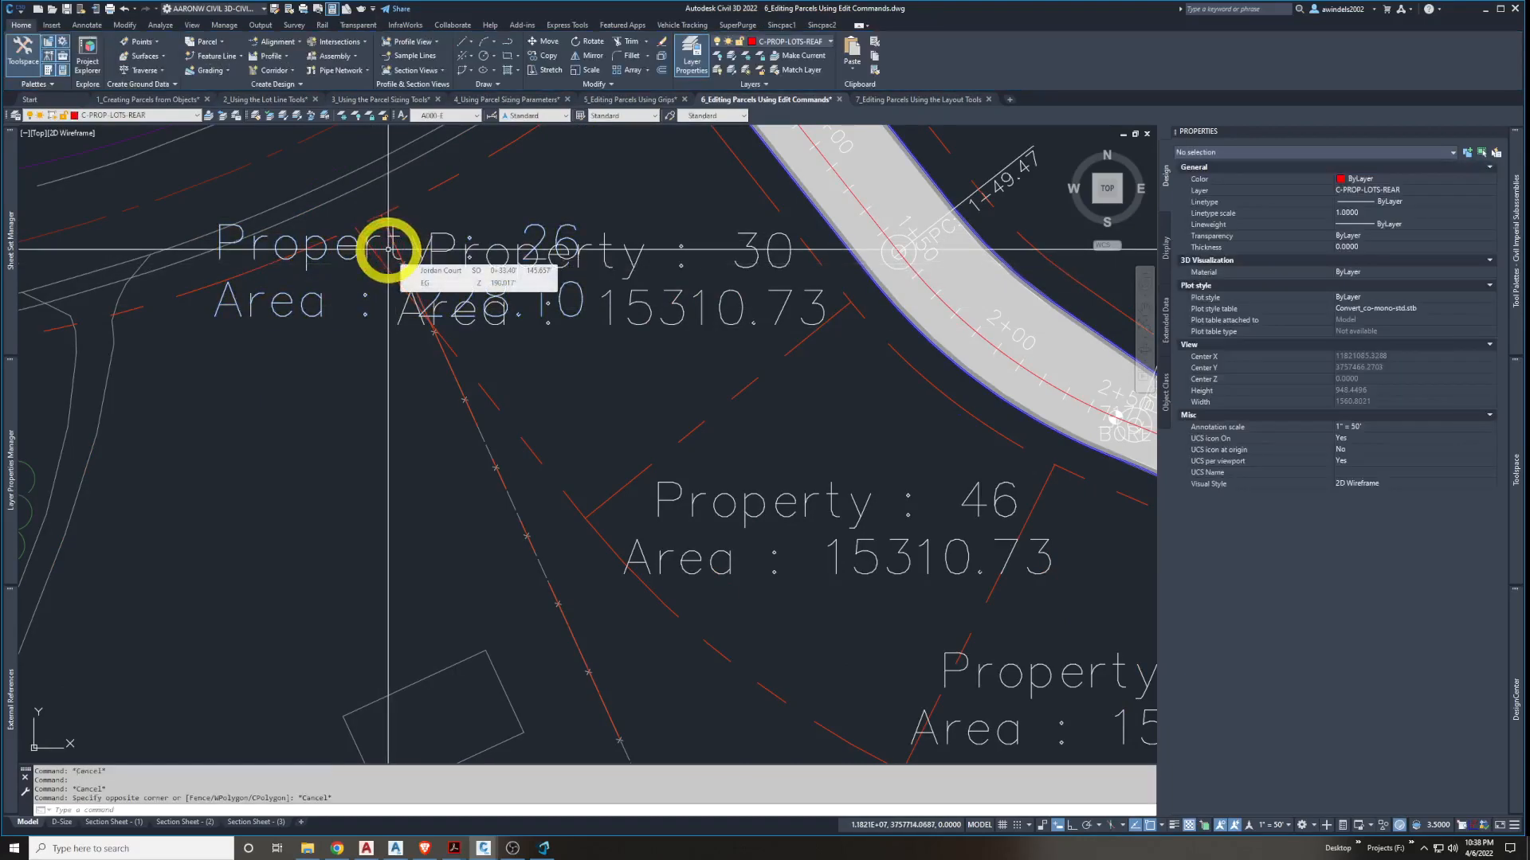
click(353, 349)
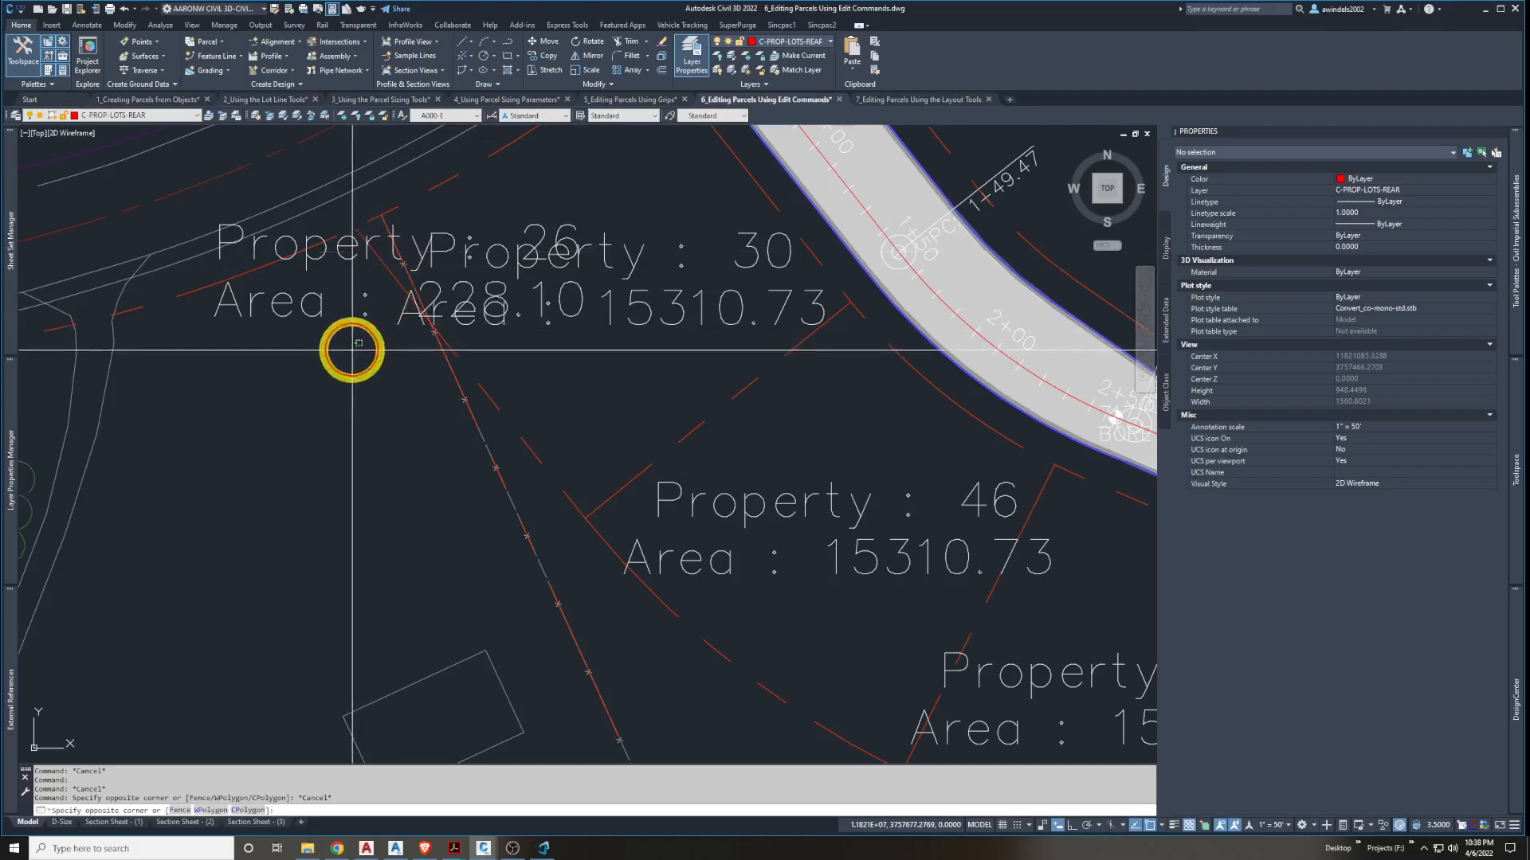
click(311, 298)
middle_drag(347, 330, 325, 403)
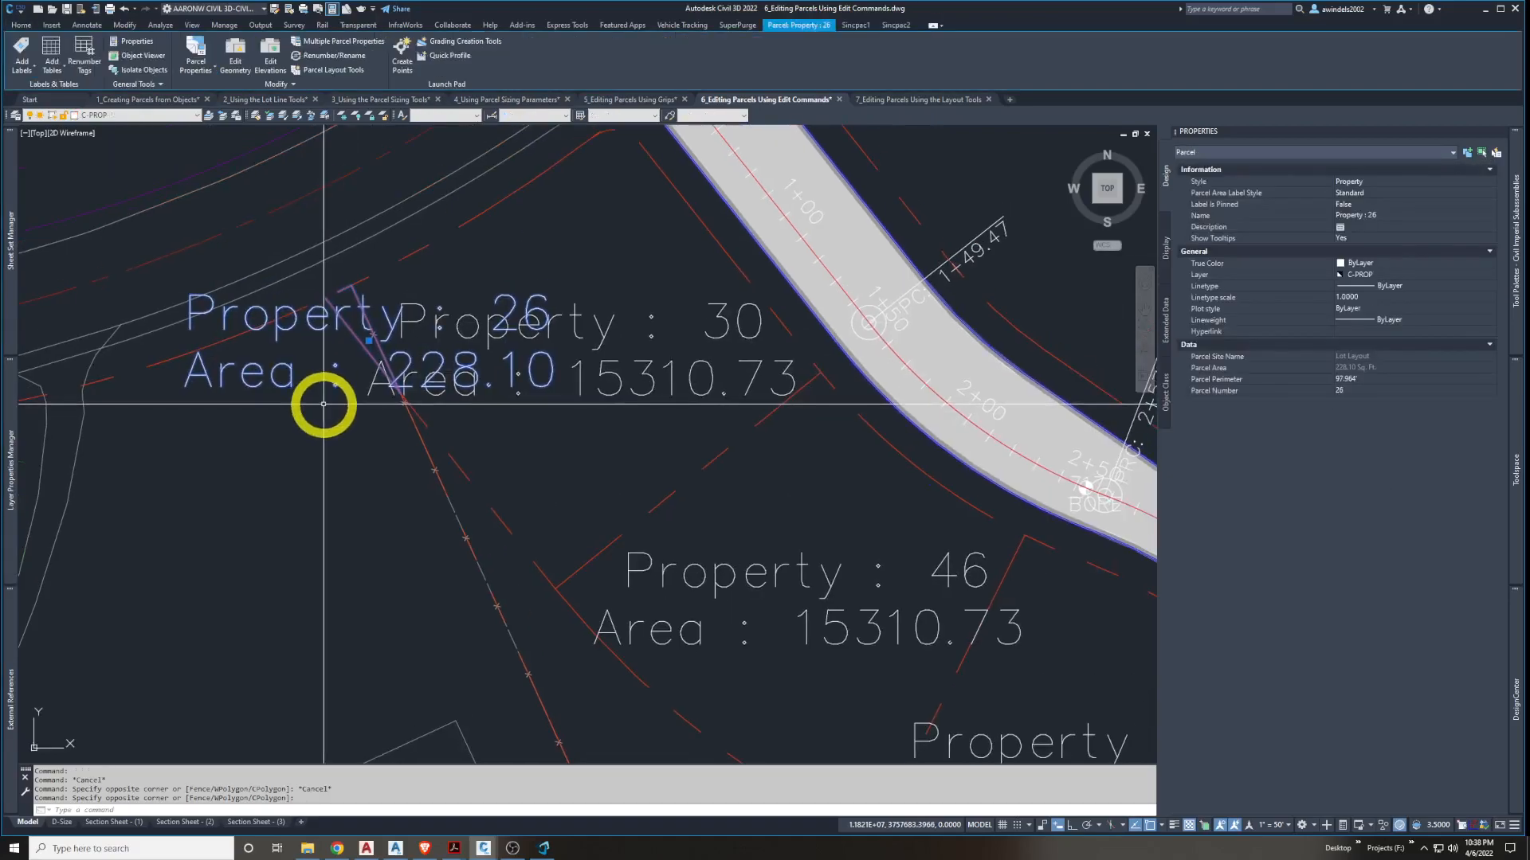
scroll(338, 415, down, 3)
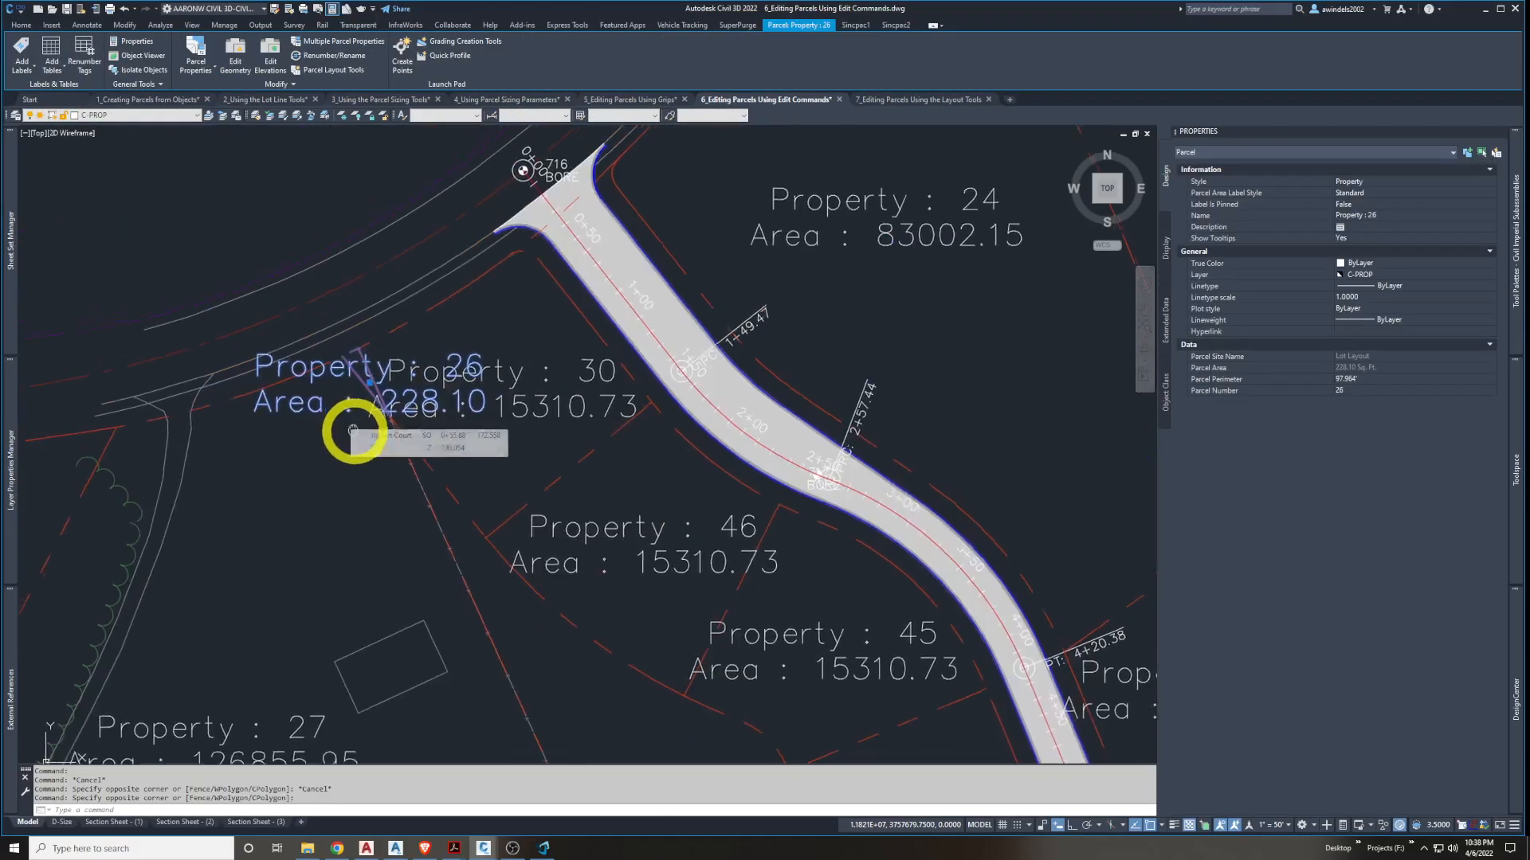
key(Escape)
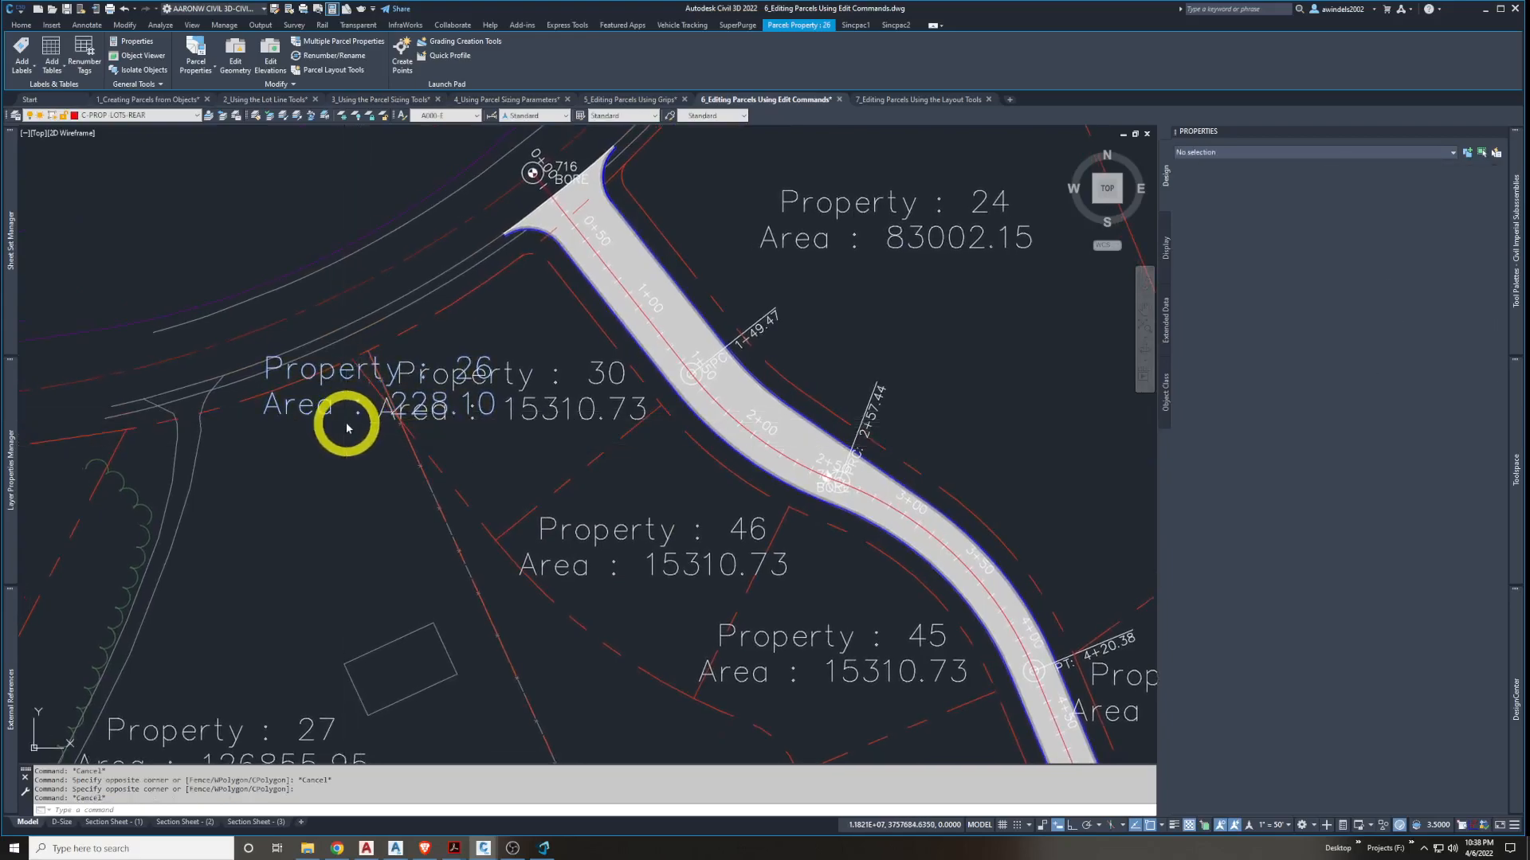
middle_drag(346, 424, 340, 427)
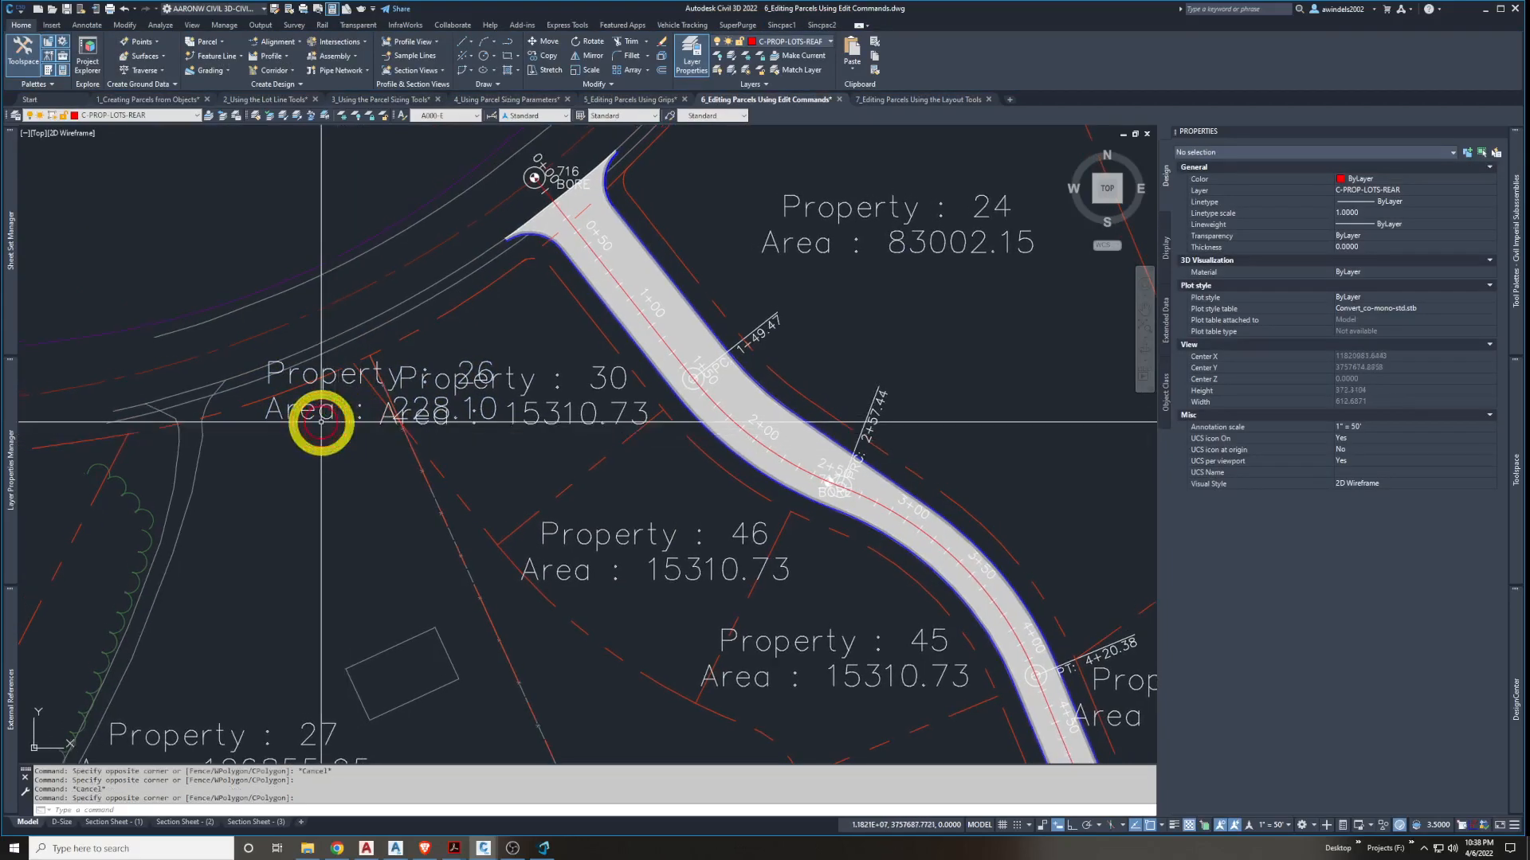
Try trimming Property 26's west side with both that segment and the fence segment as cutting edges, and undo it
click(319, 414)
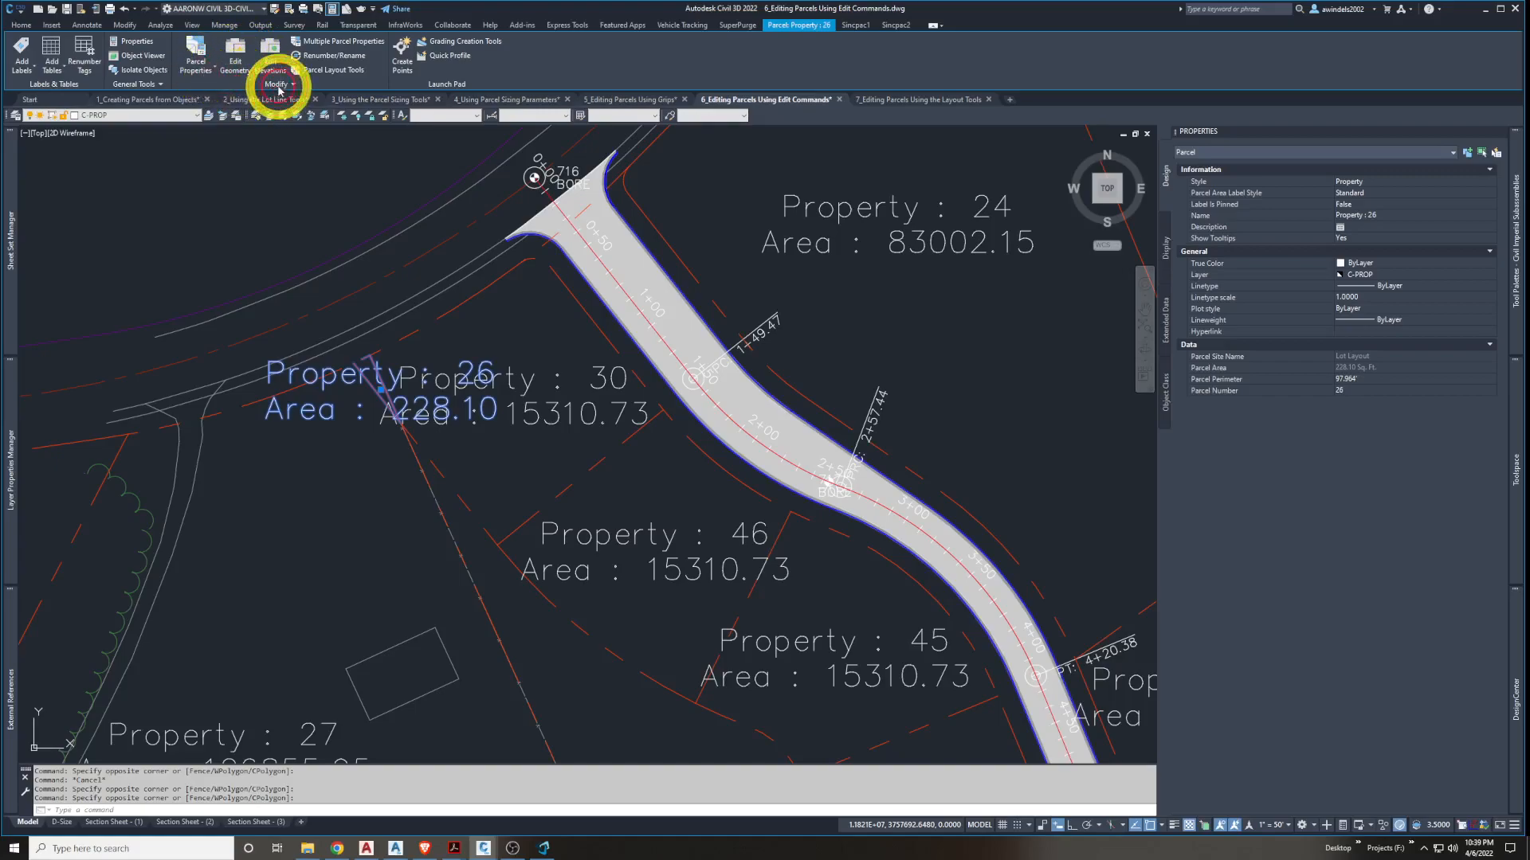
key(Escape)
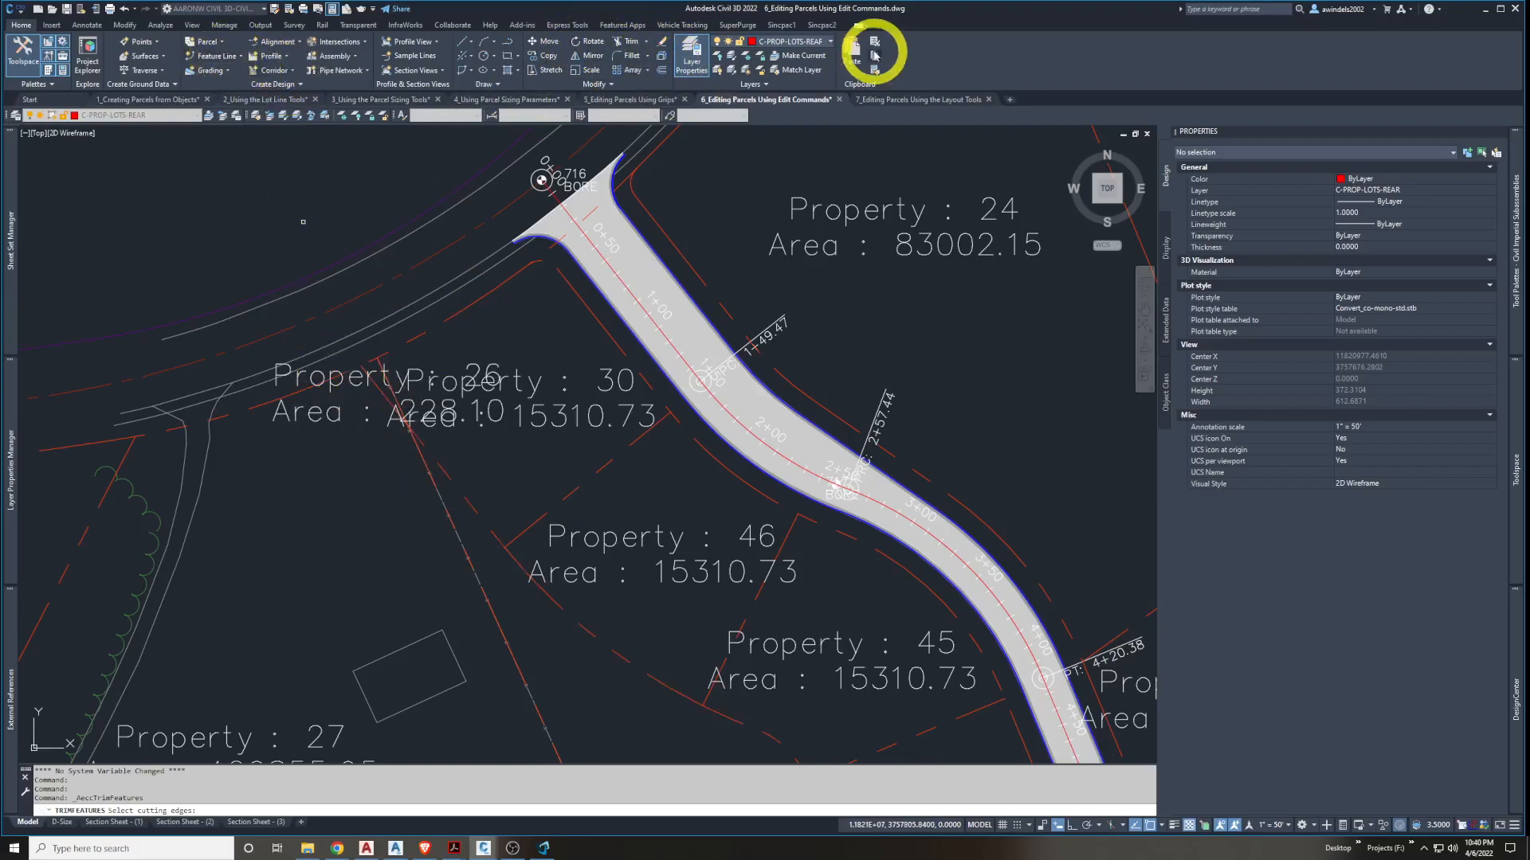
click(378, 388)
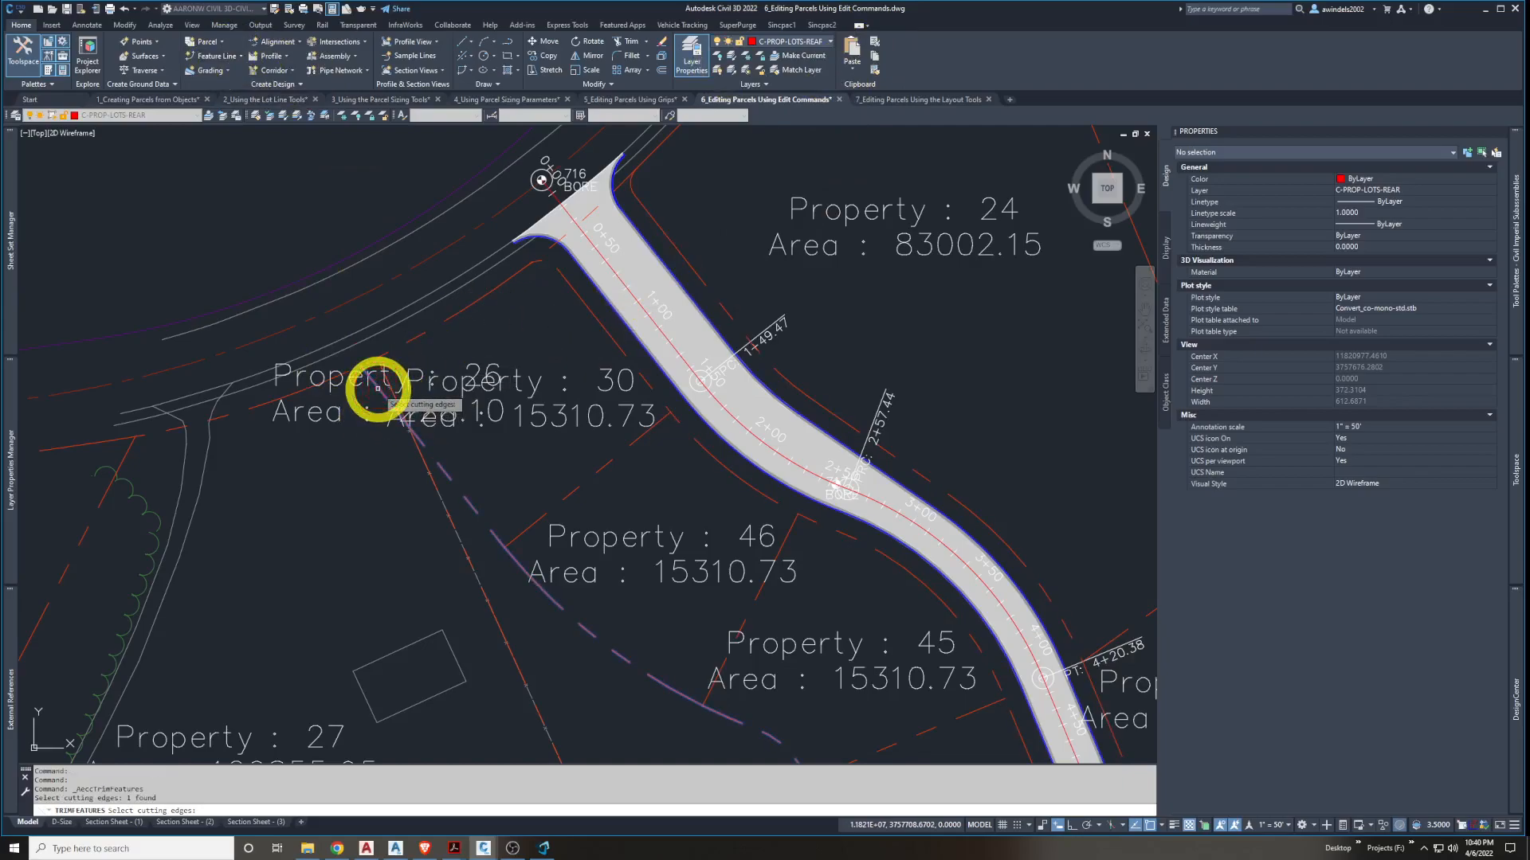
click(383, 387)
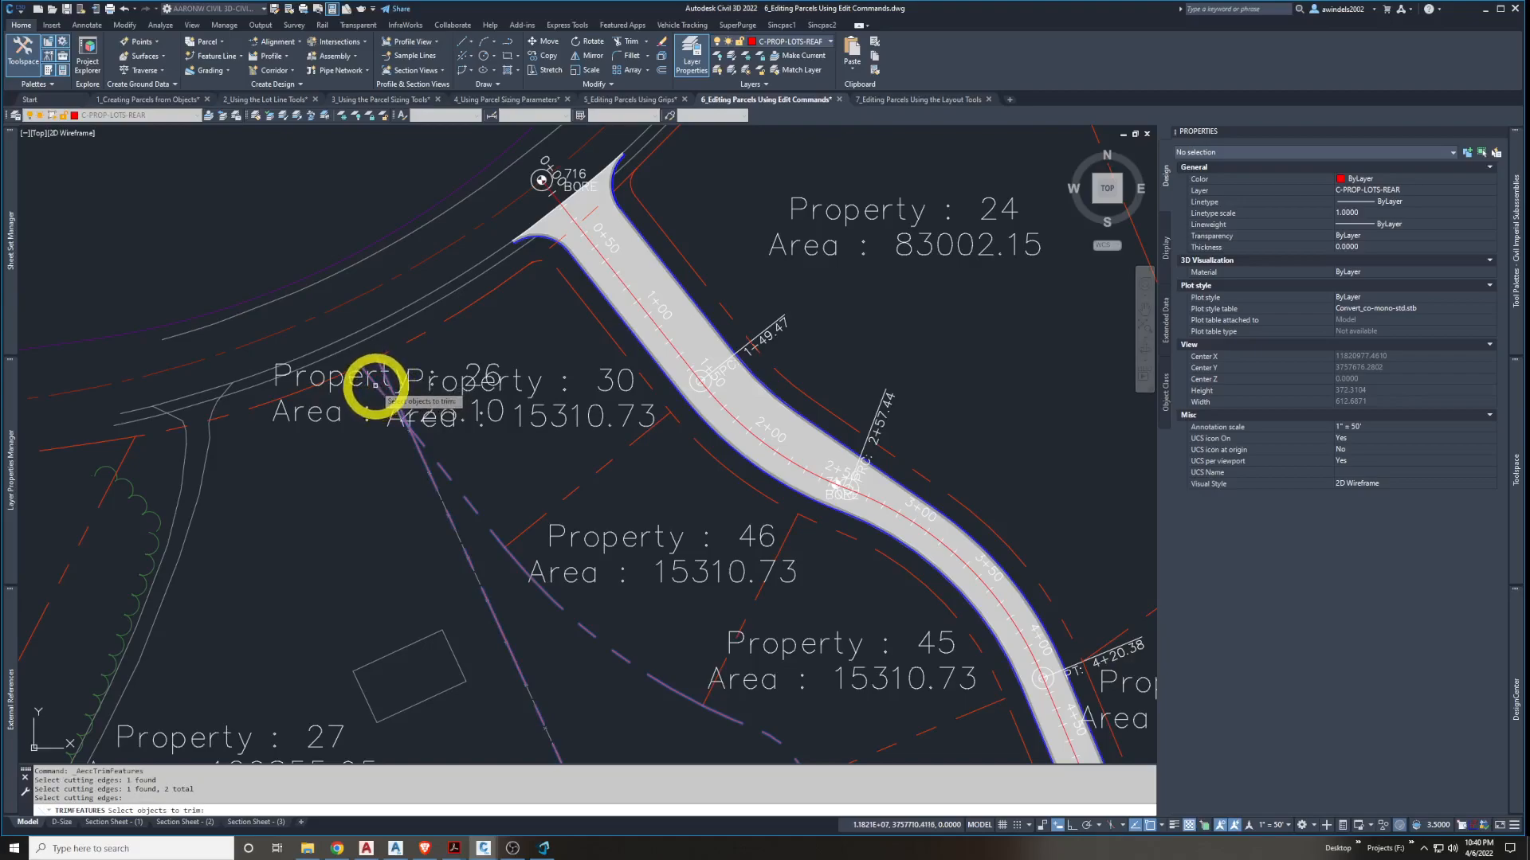
click(375, 388)
key(Return)
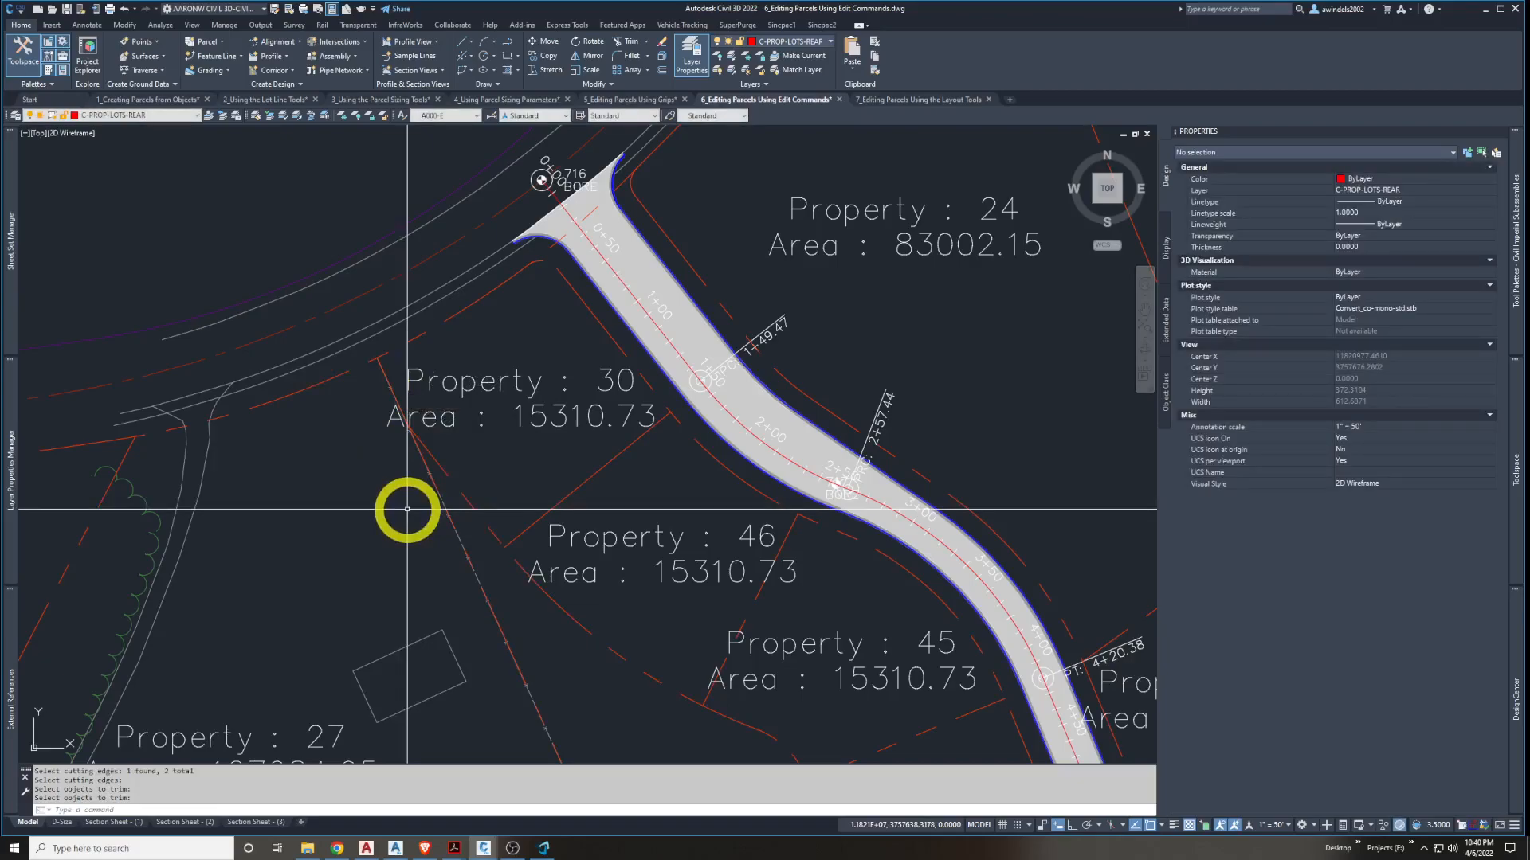
key(ctrl+z)
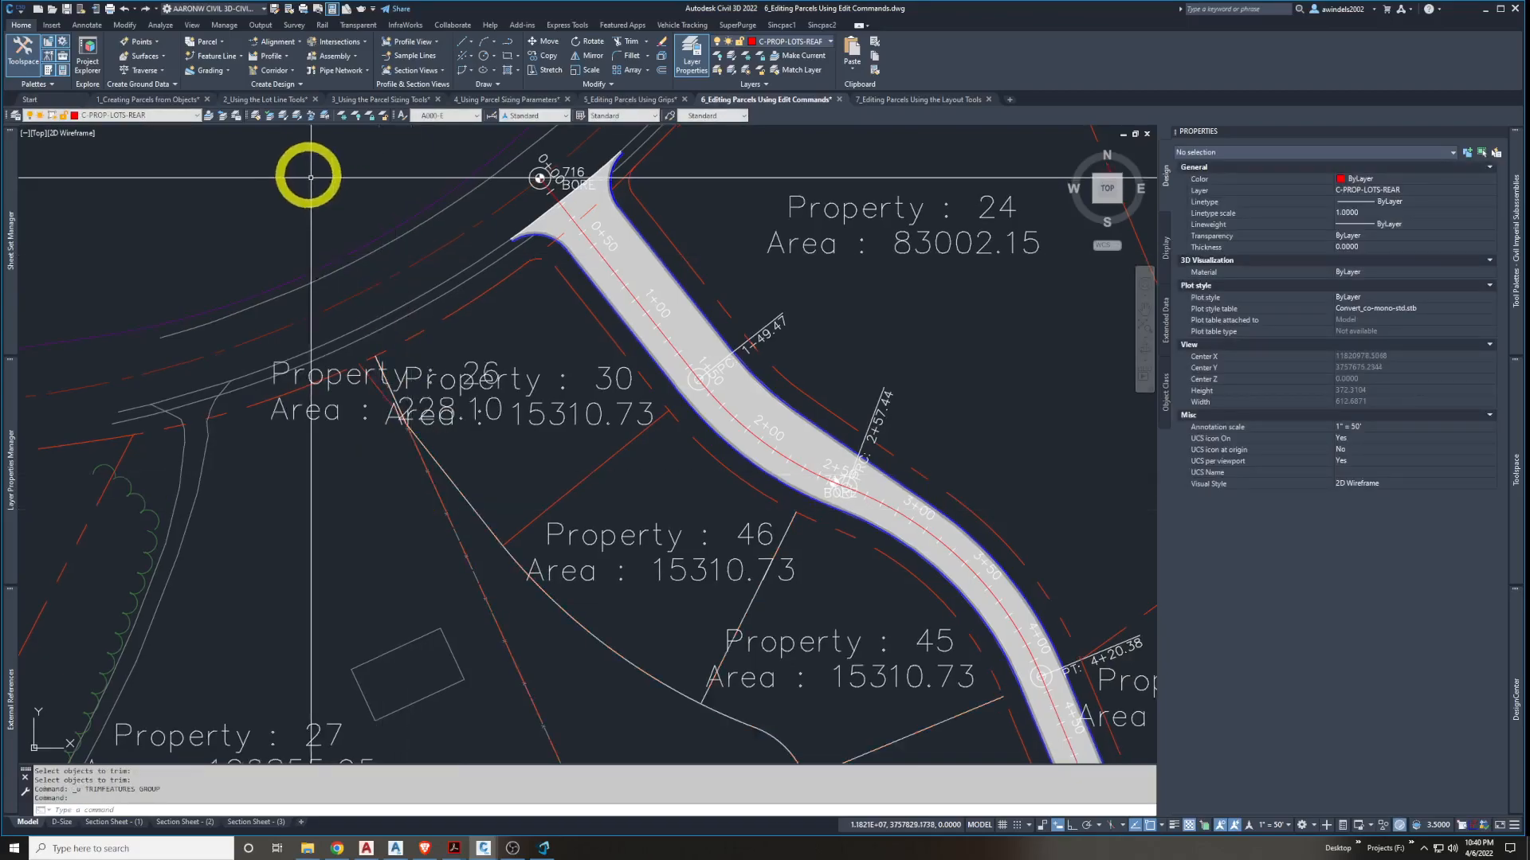
Select Property 26 and toggle the Edit Geometry and Edit Elevations commands off and back on
click(367, 373)
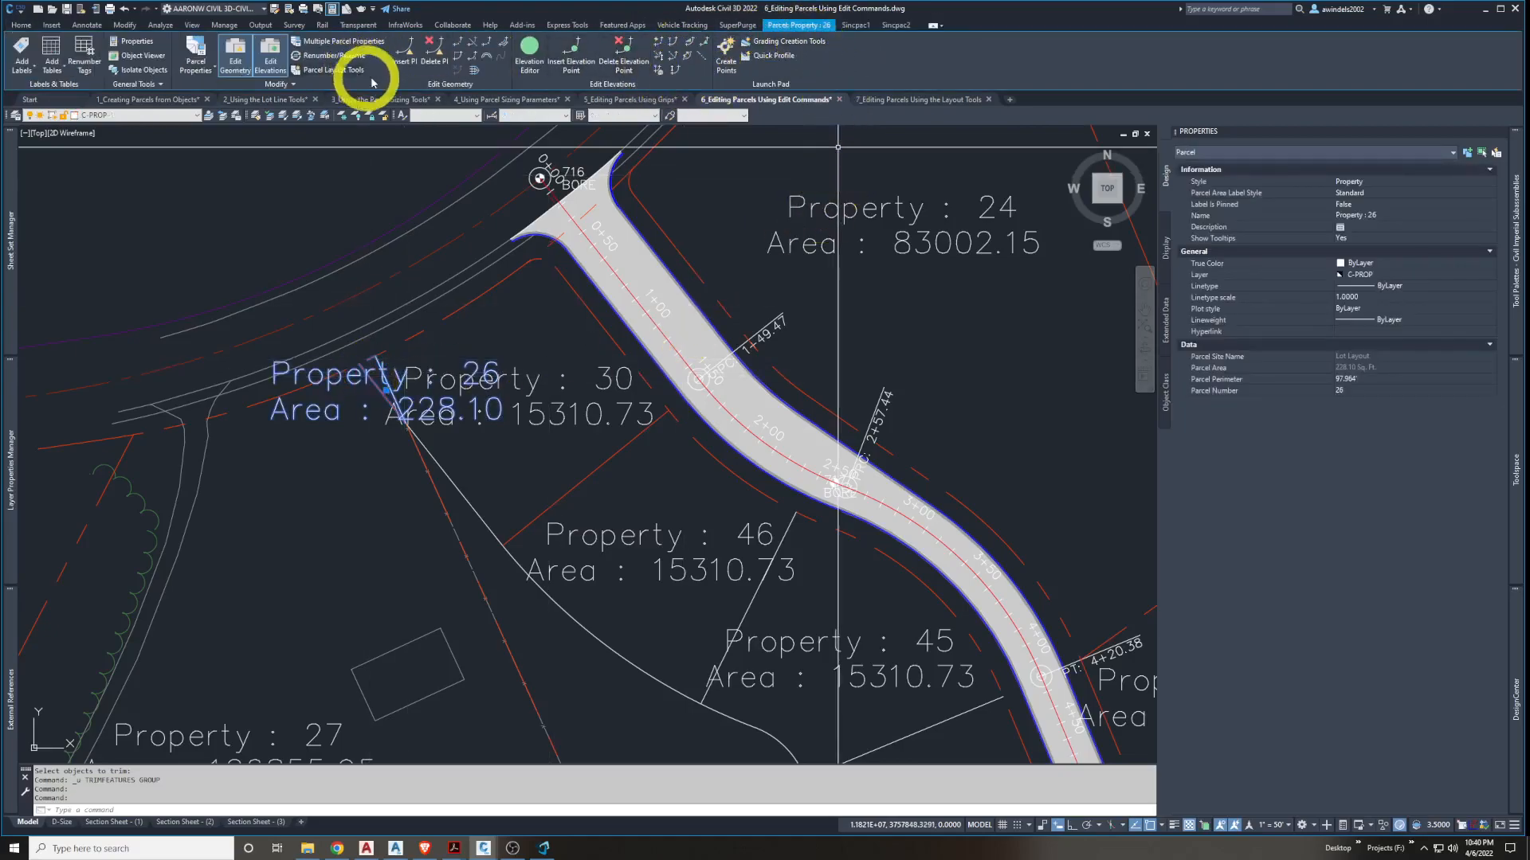
click(236, 56)
click(262, 58)
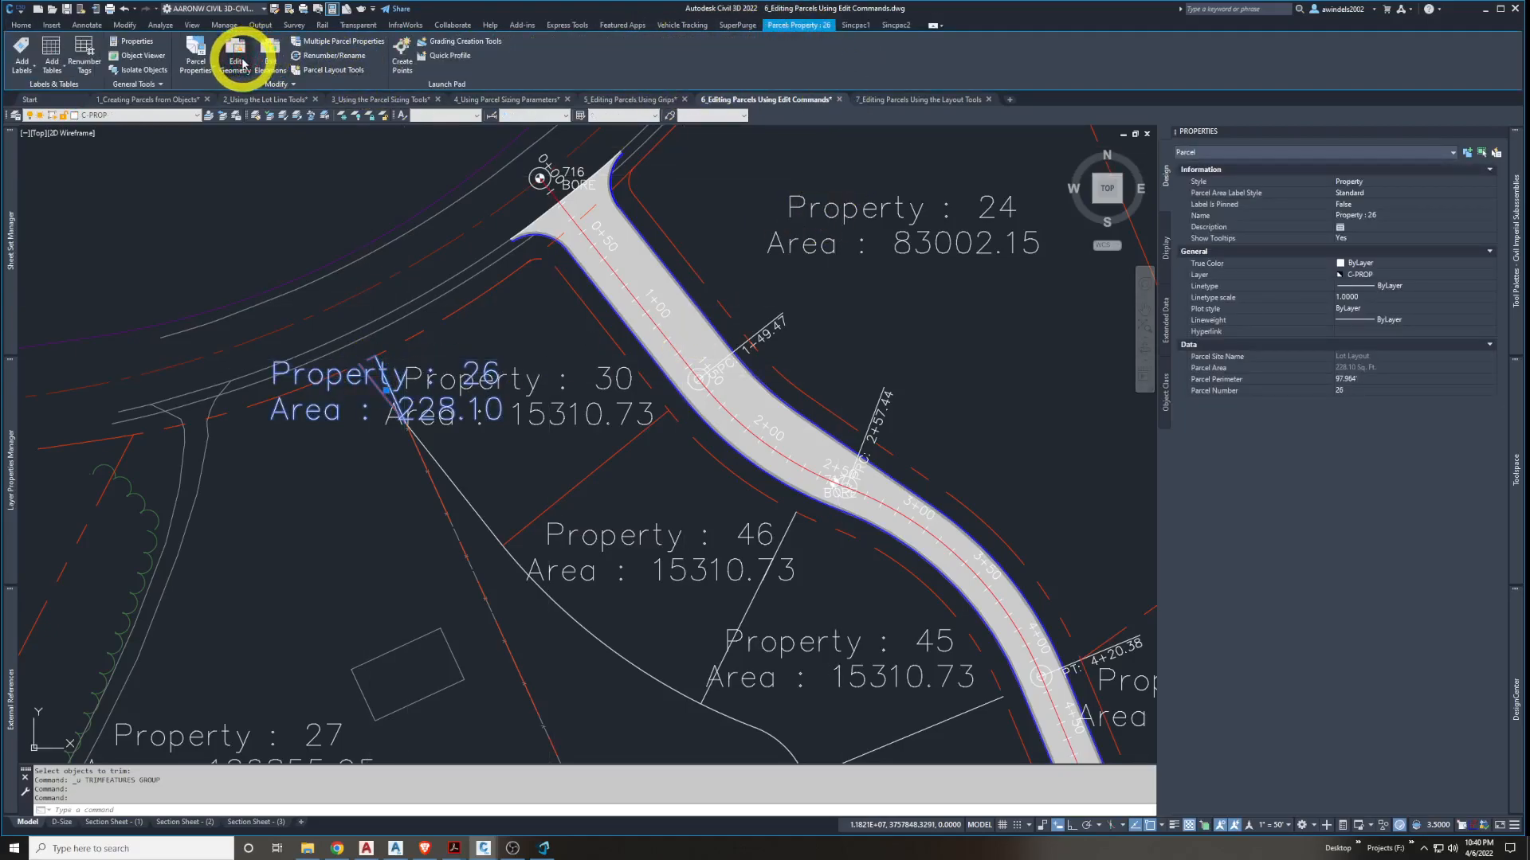
click(239, 61)
click(268, 56)
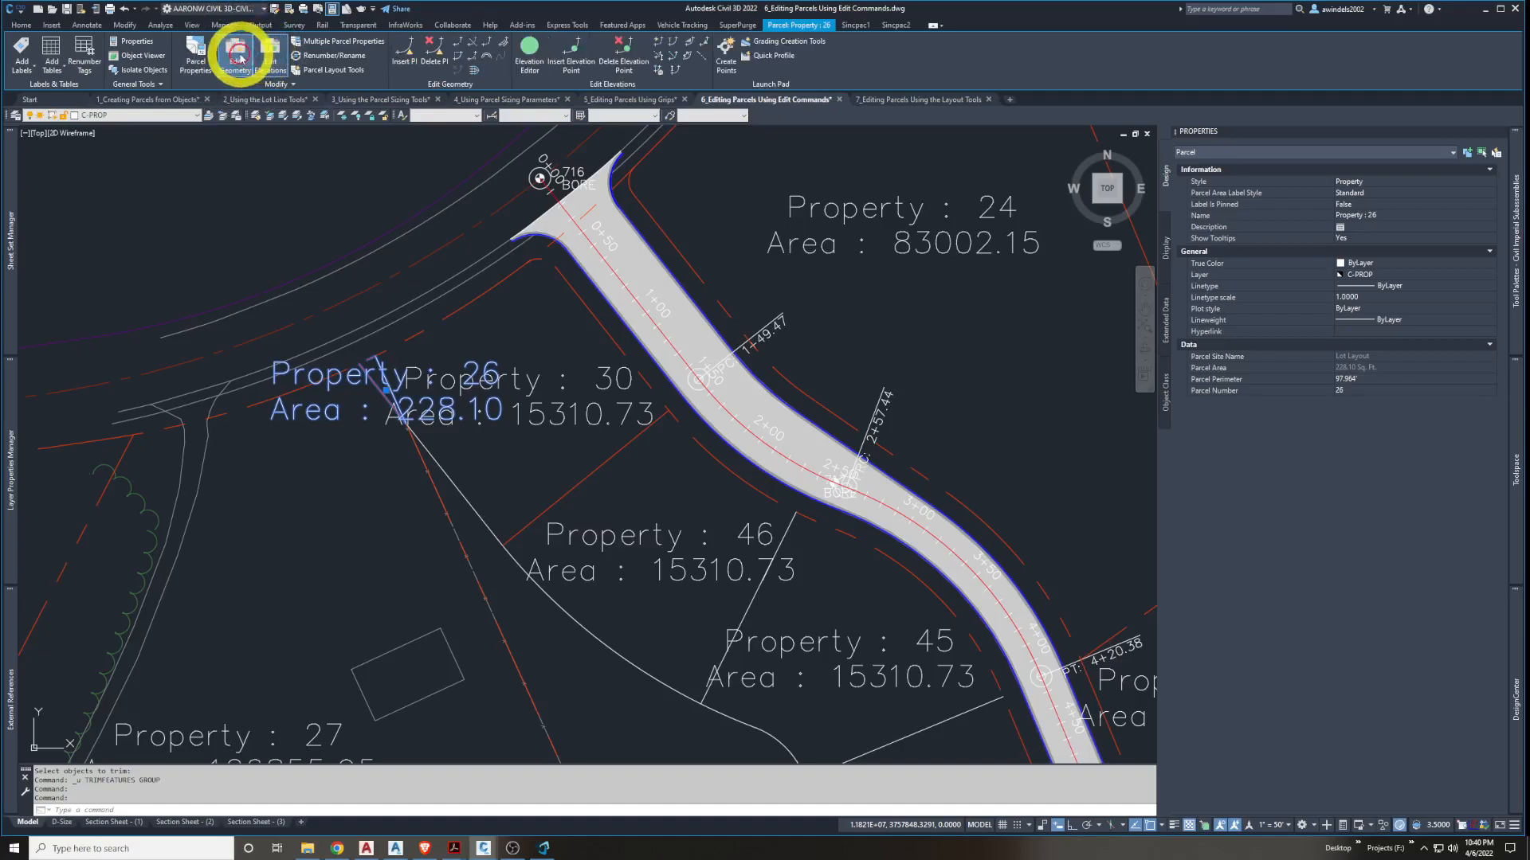
Try to trim Property 26's west side against the parcel segment along the fence, selected with a crossing lasso
click(473, 43)
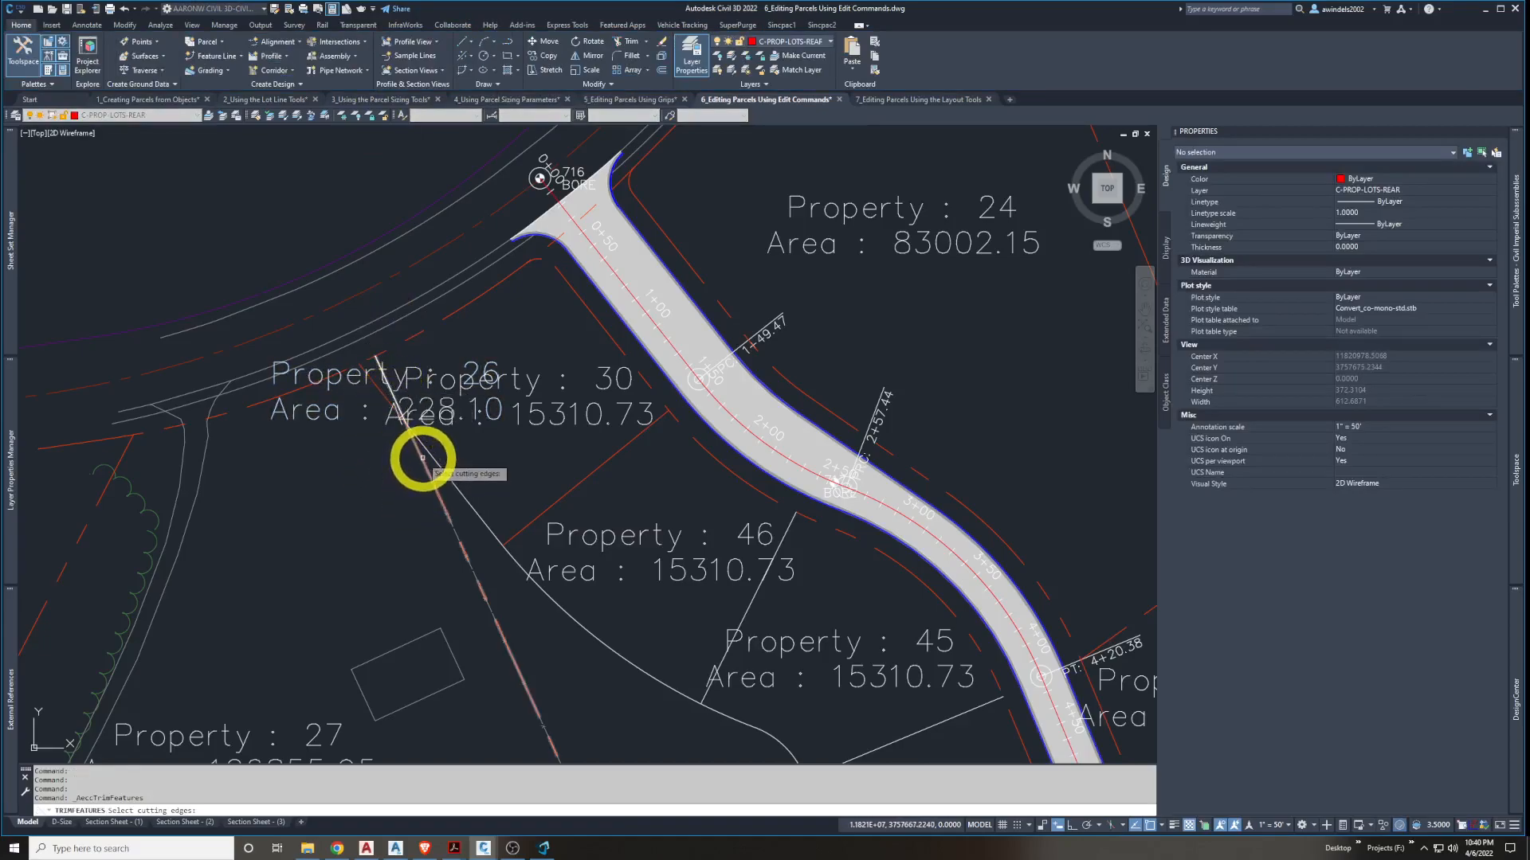
mouse_move(444, 502)
mouse_down()
mouse_move(454, 518)
mouse_move(409, 523)
mouse_move(402, 548)
mouse_move(438, 509)
mouse_move(388, 538)
mouse_up()
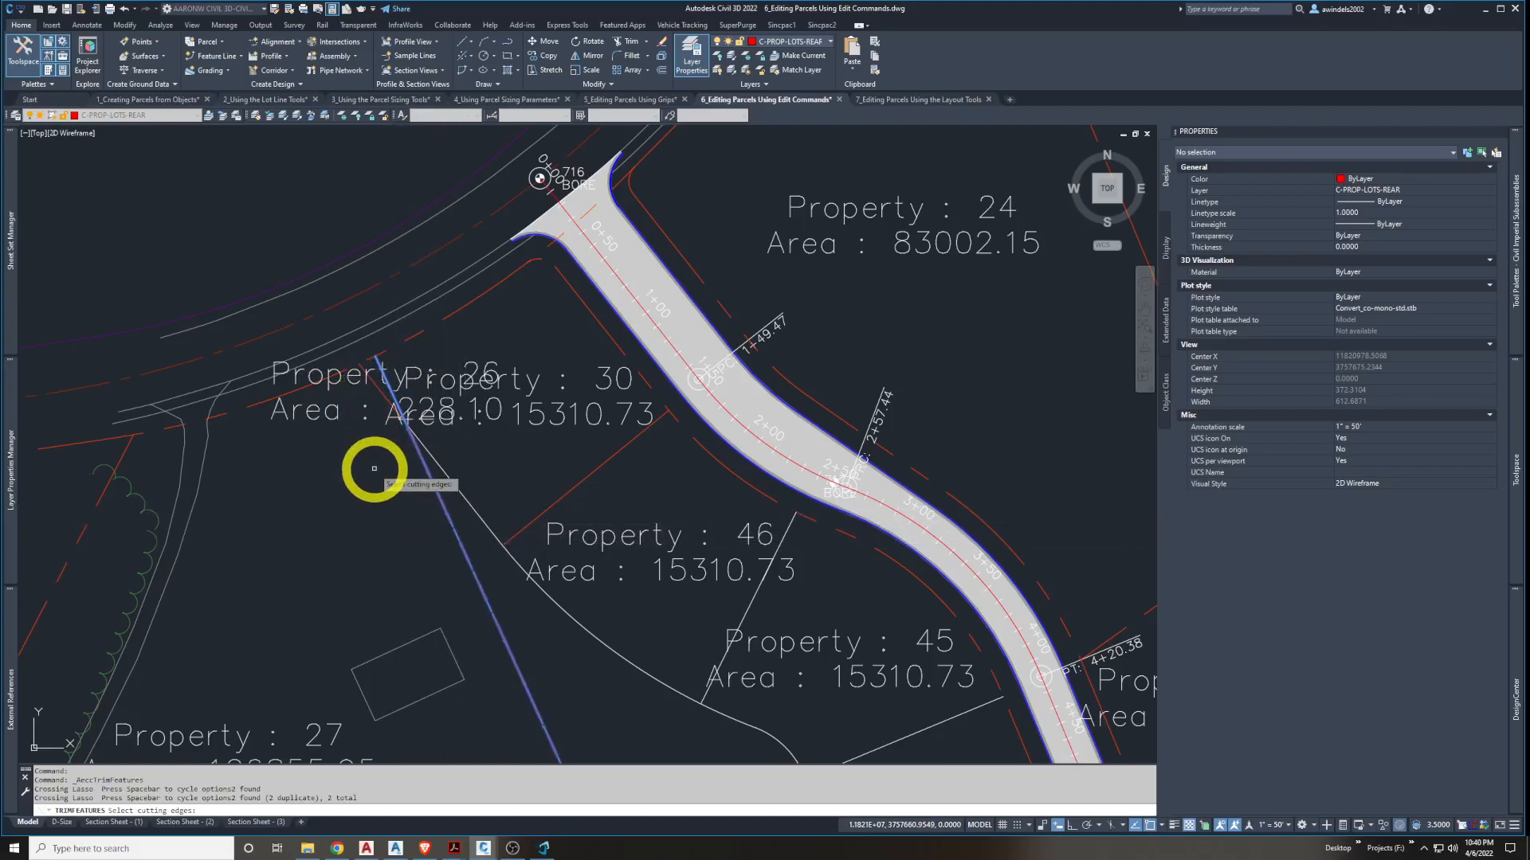
click(377, 389)
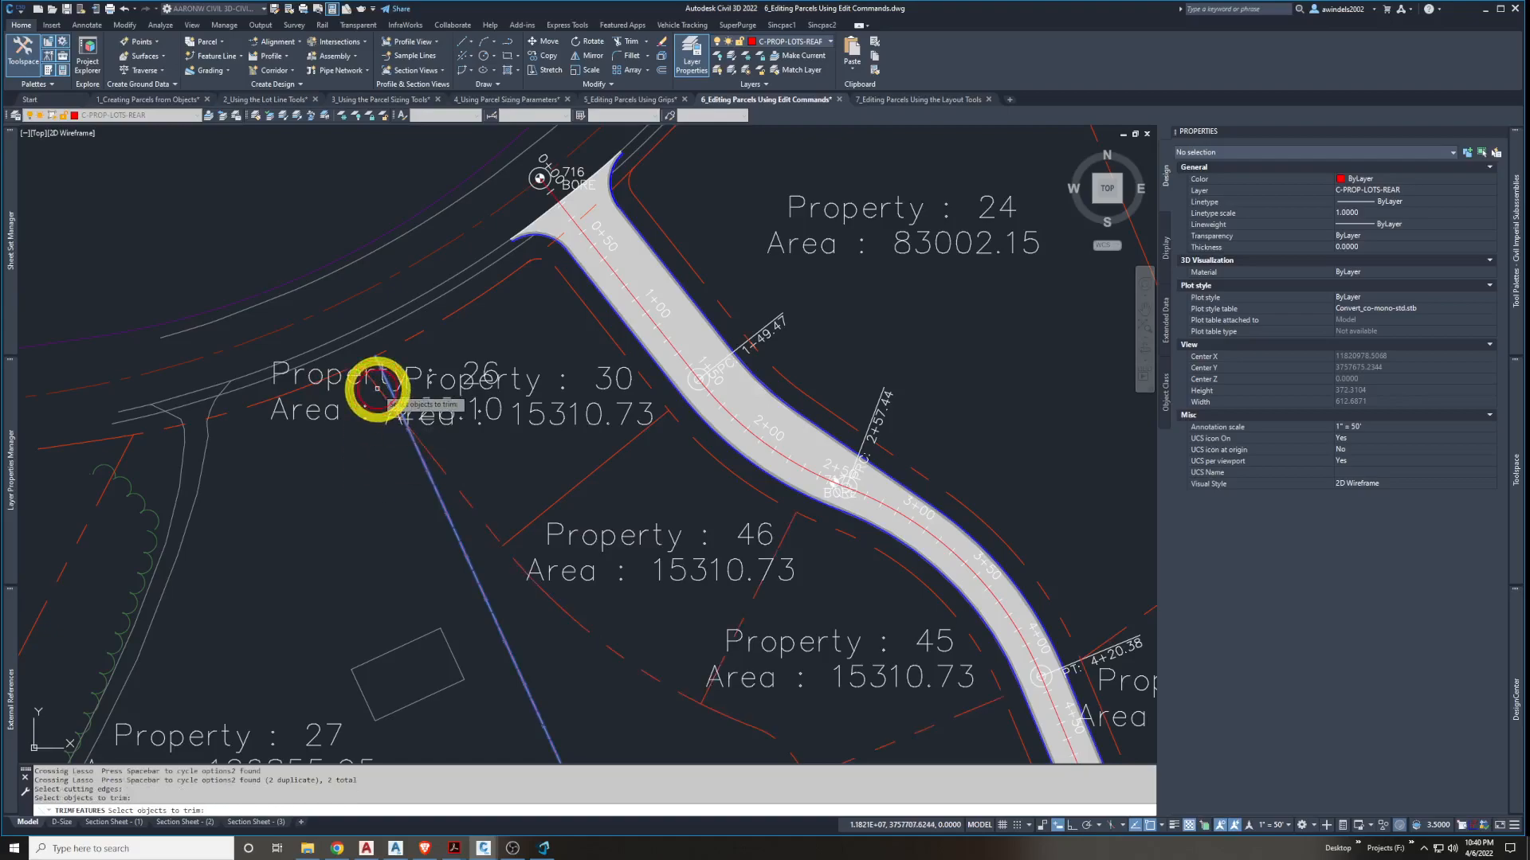
click(382, 389)
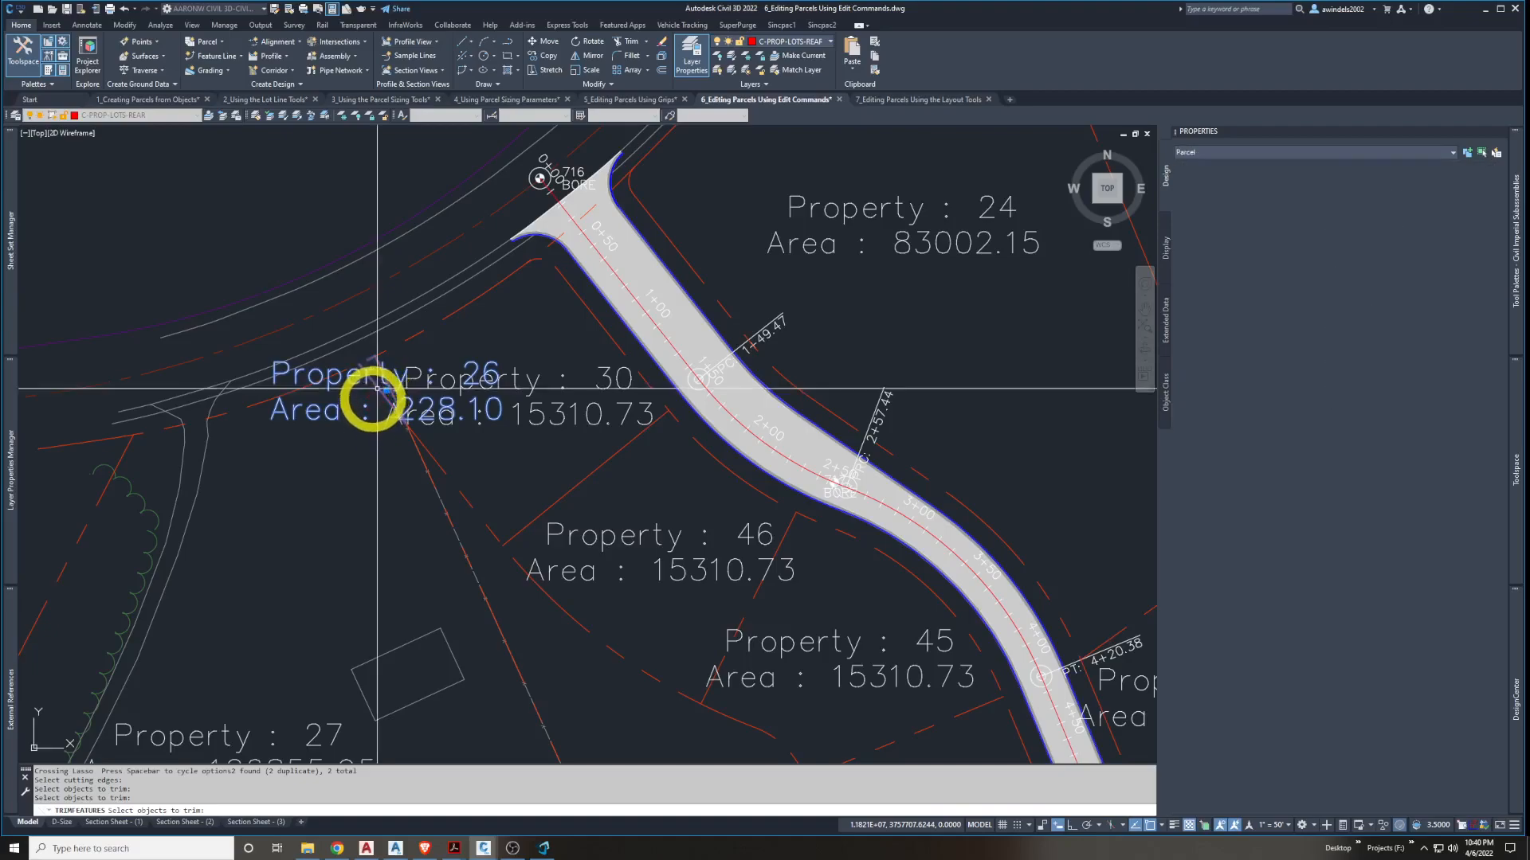
Zoom in on Property 26 and try to trim its west side using only the individually picked fence segment as cutting edge
middle_drag(372, 429, 373, 444)
scroll(373, 462, down, 2)
scroll(378, 448, up, 2)
scroll(379, 448, up, 4)
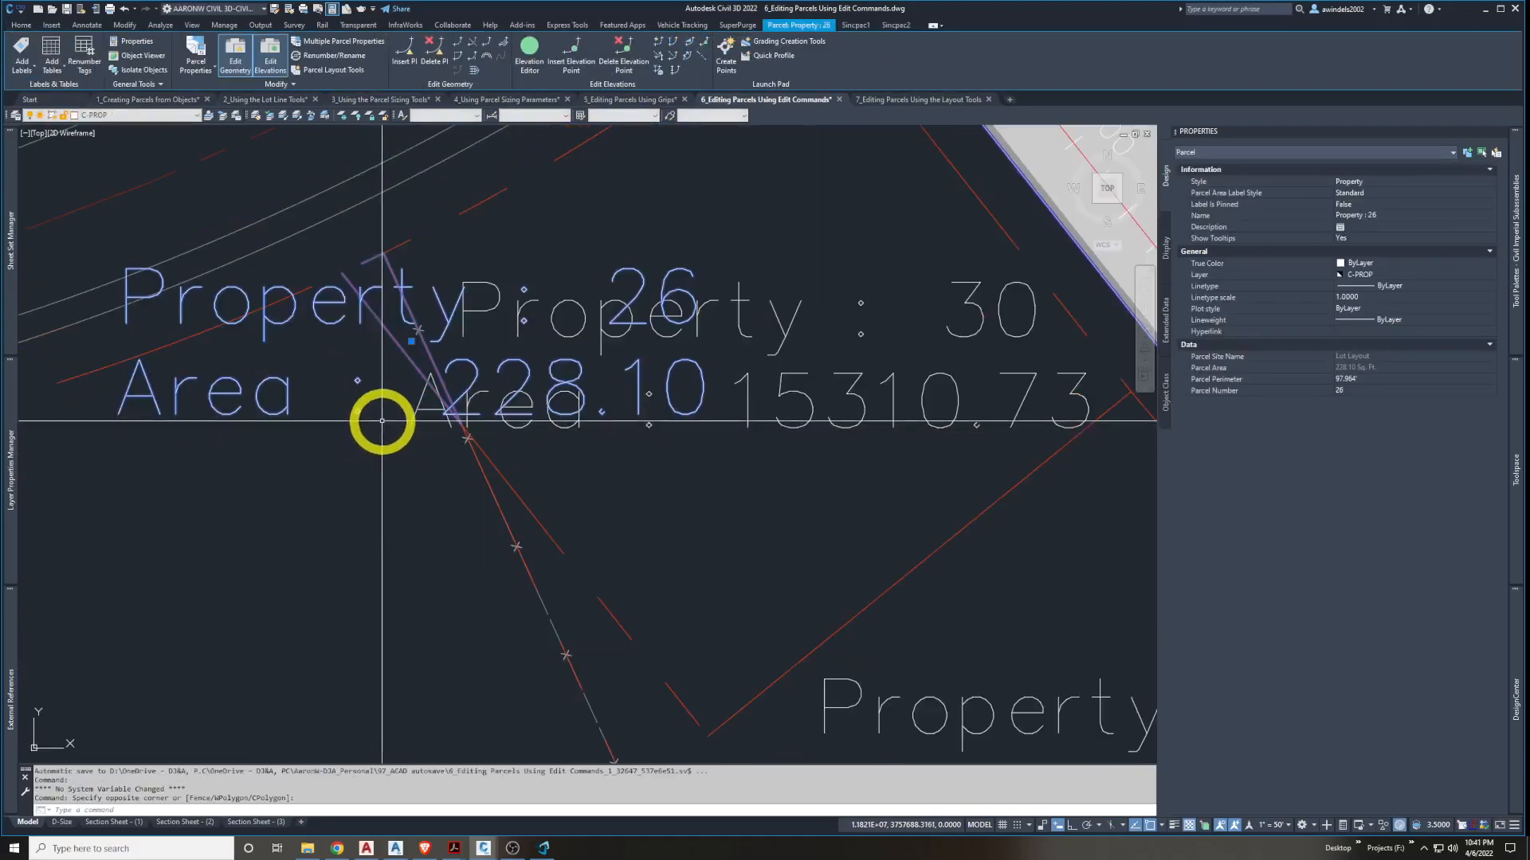
click(474, 47)
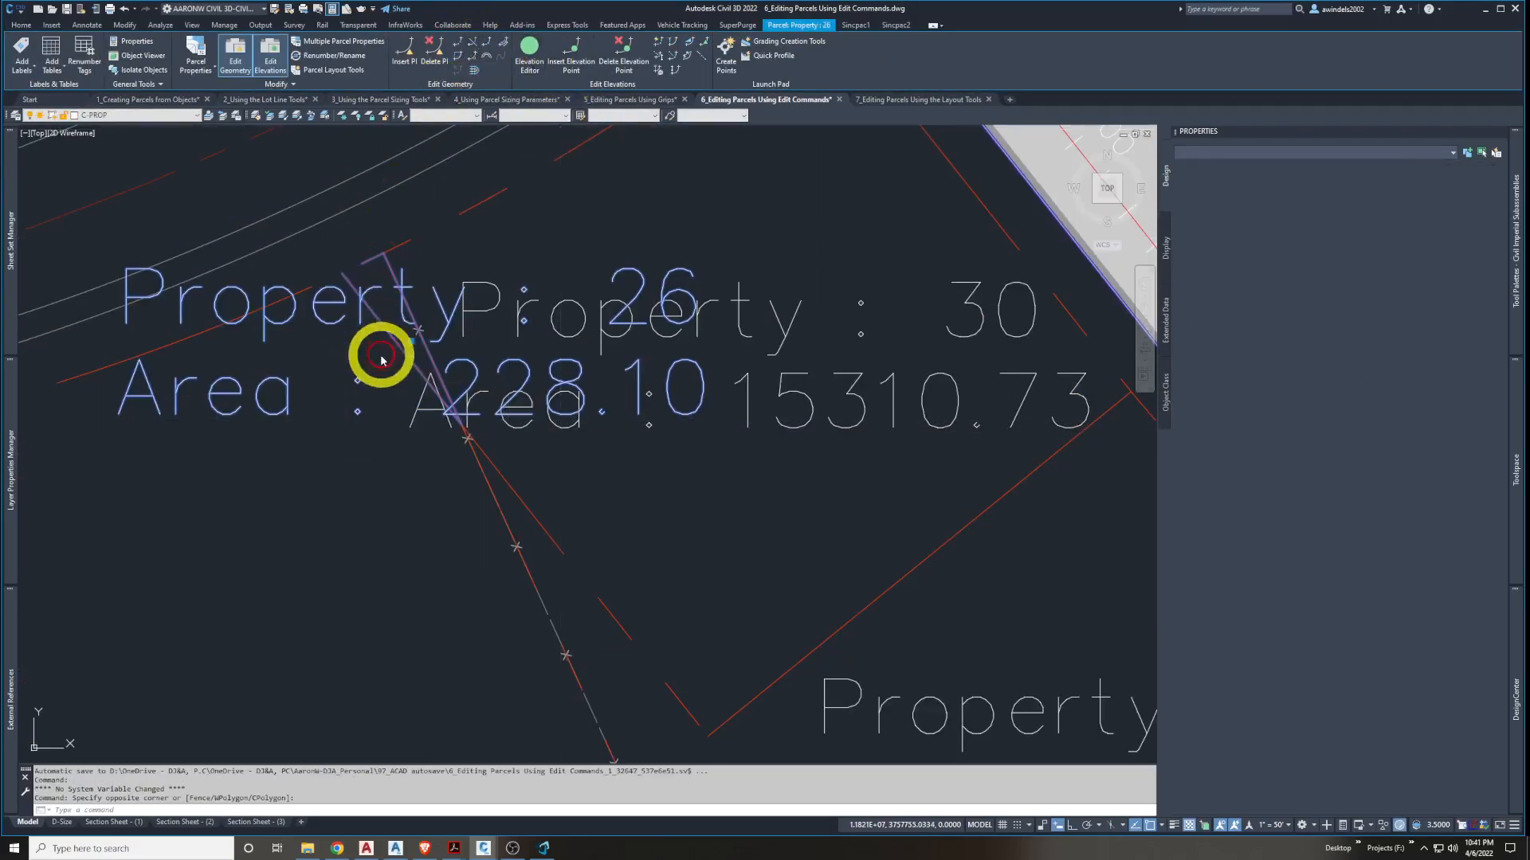
click(504, 514)
click(505, 508)
key(Return)
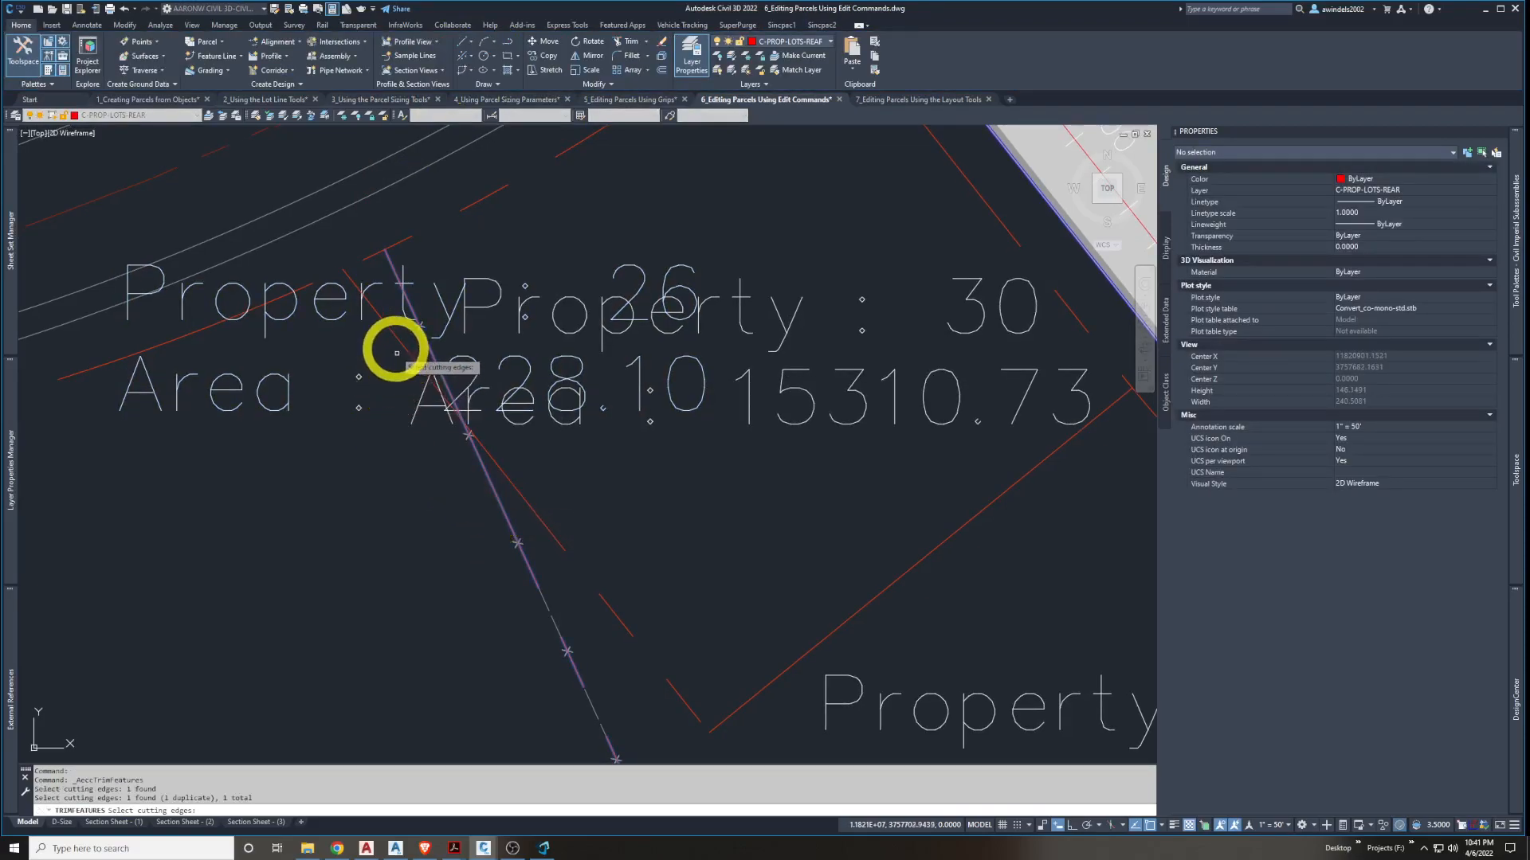
click(390, 328)
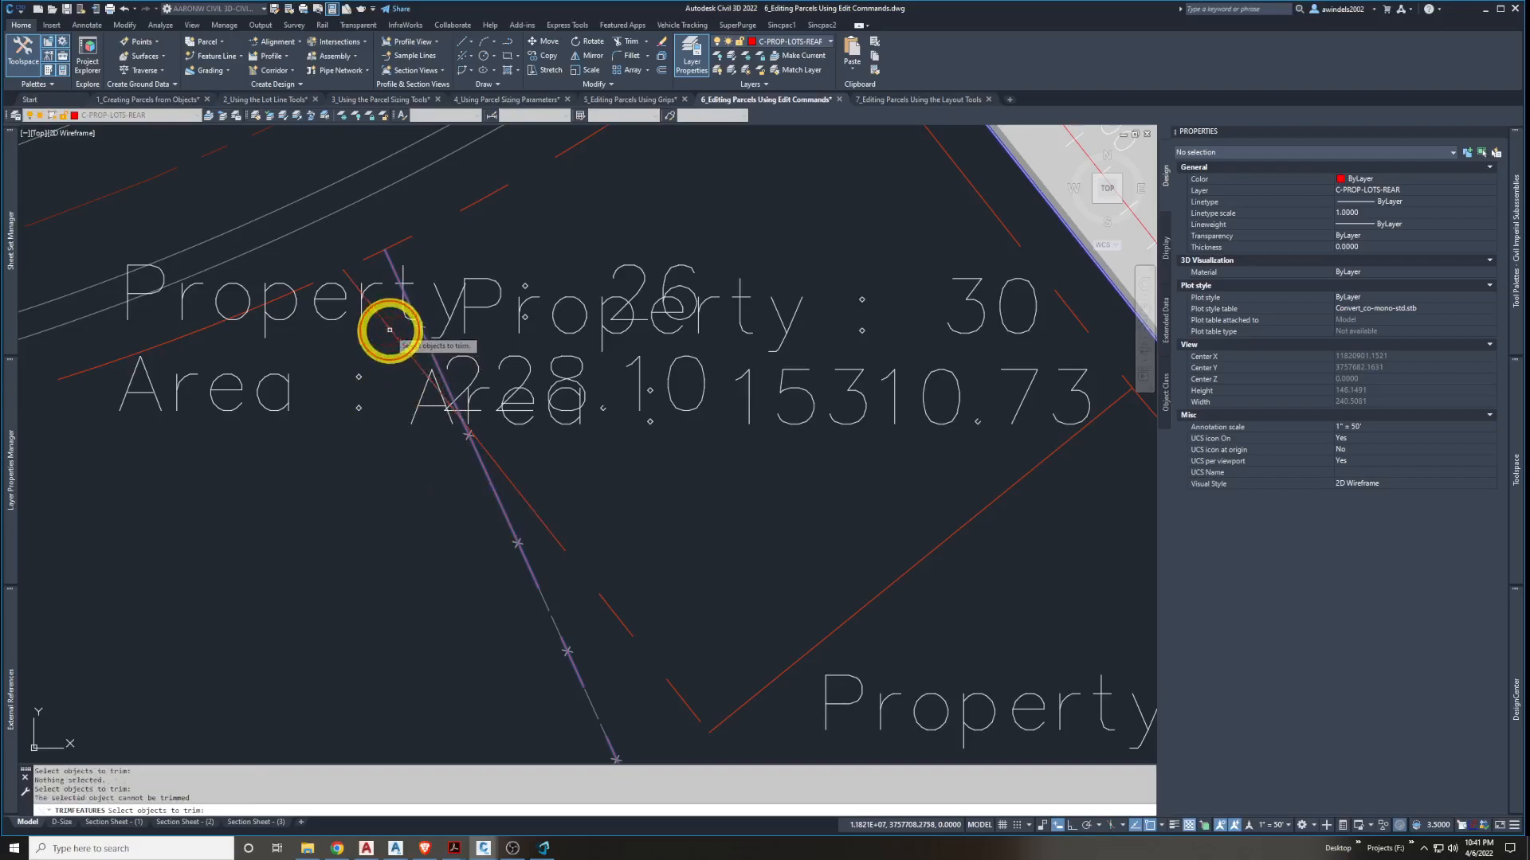
click(390, 330)
key(Return)
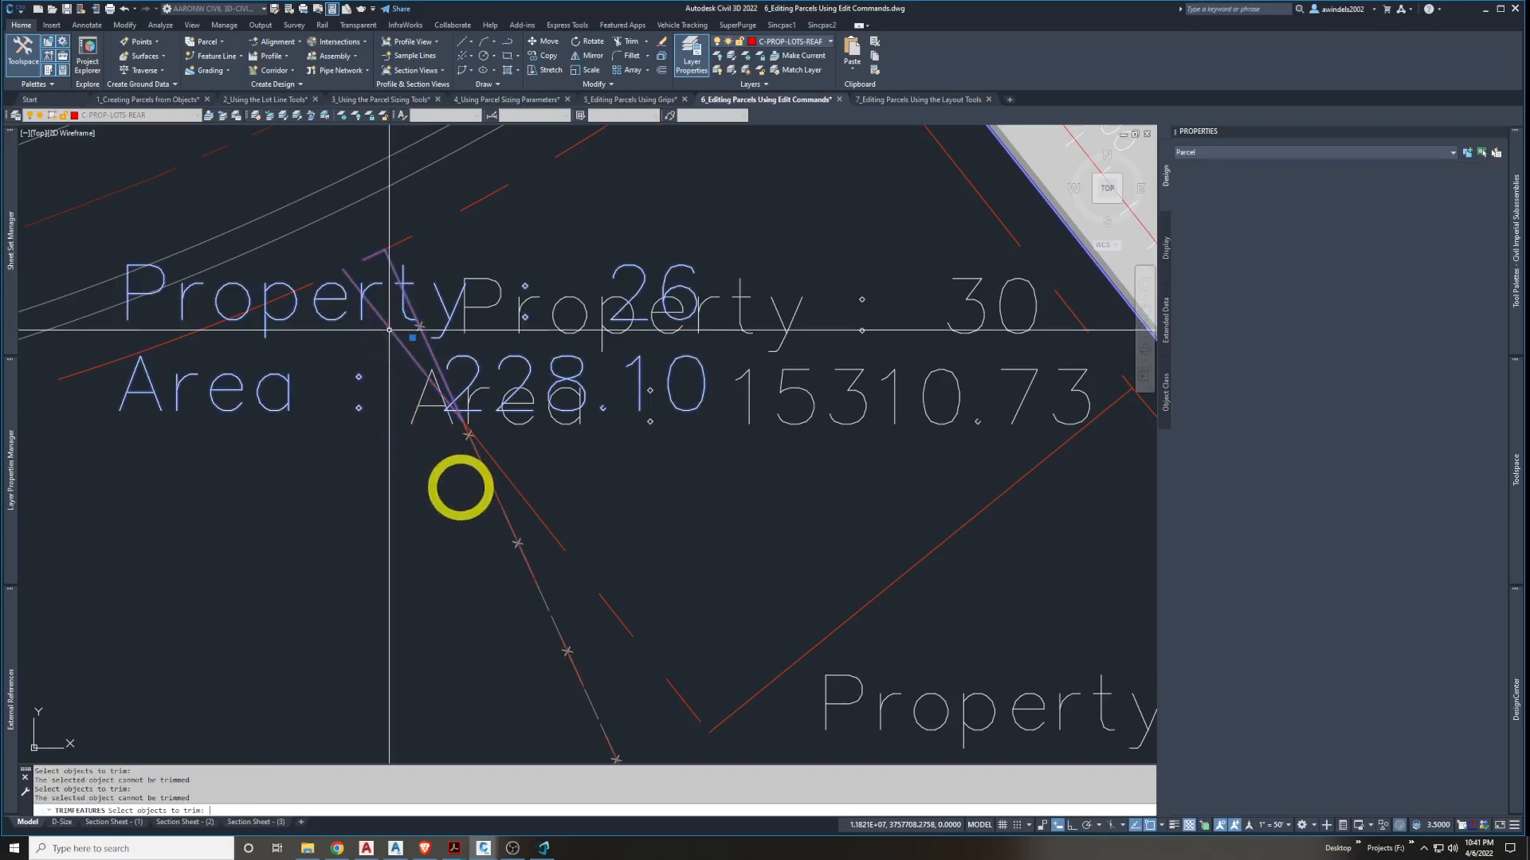
Retry the trim of Property 26's west side with the fence and west segments as cutting edges, and select the west segment
middle_drag(460, 487, 461, 468)
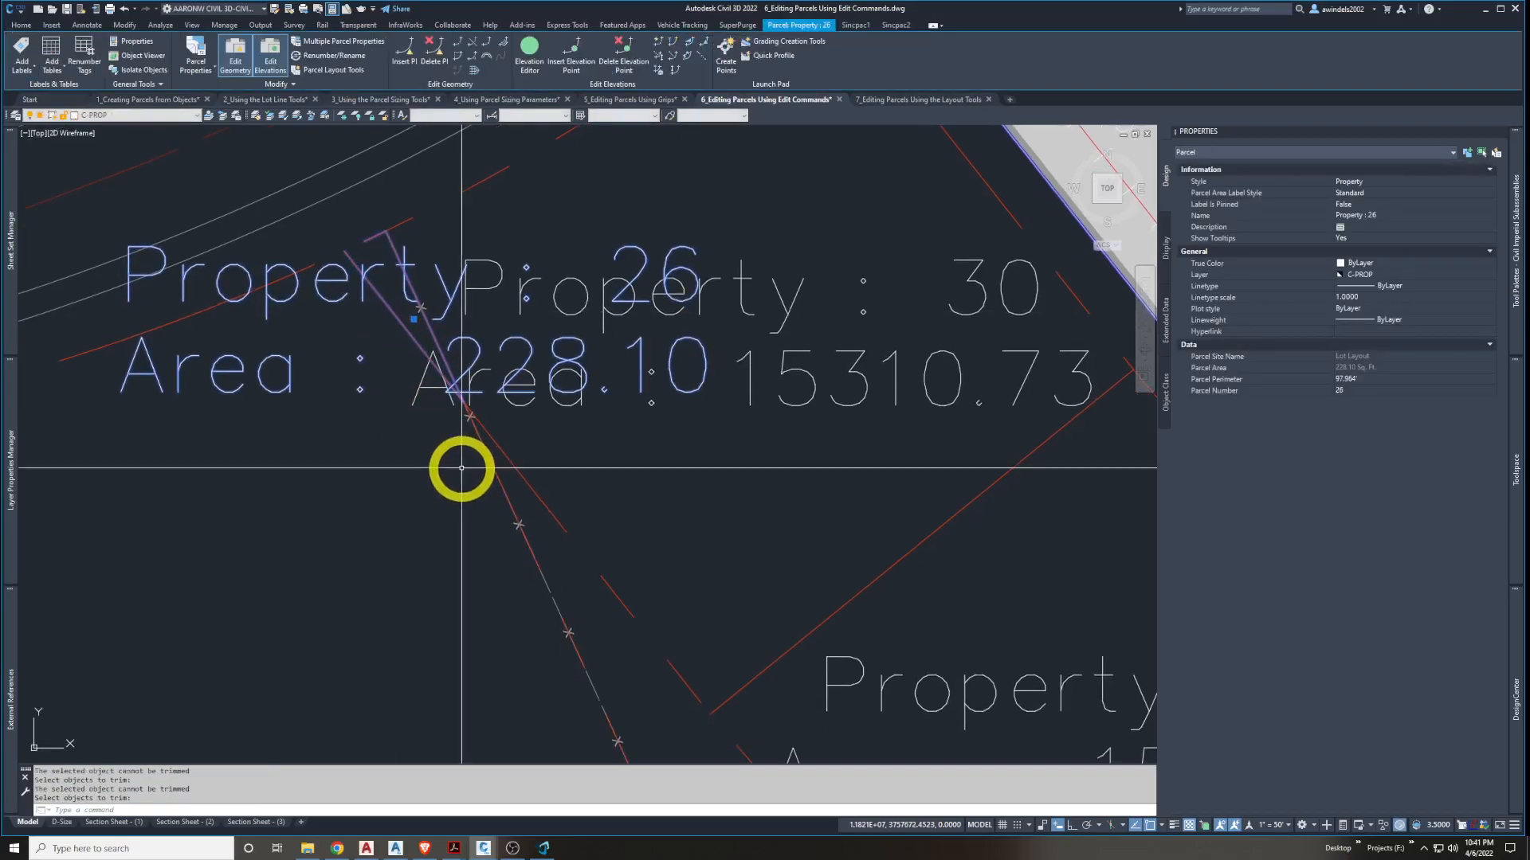
click(467, 47)
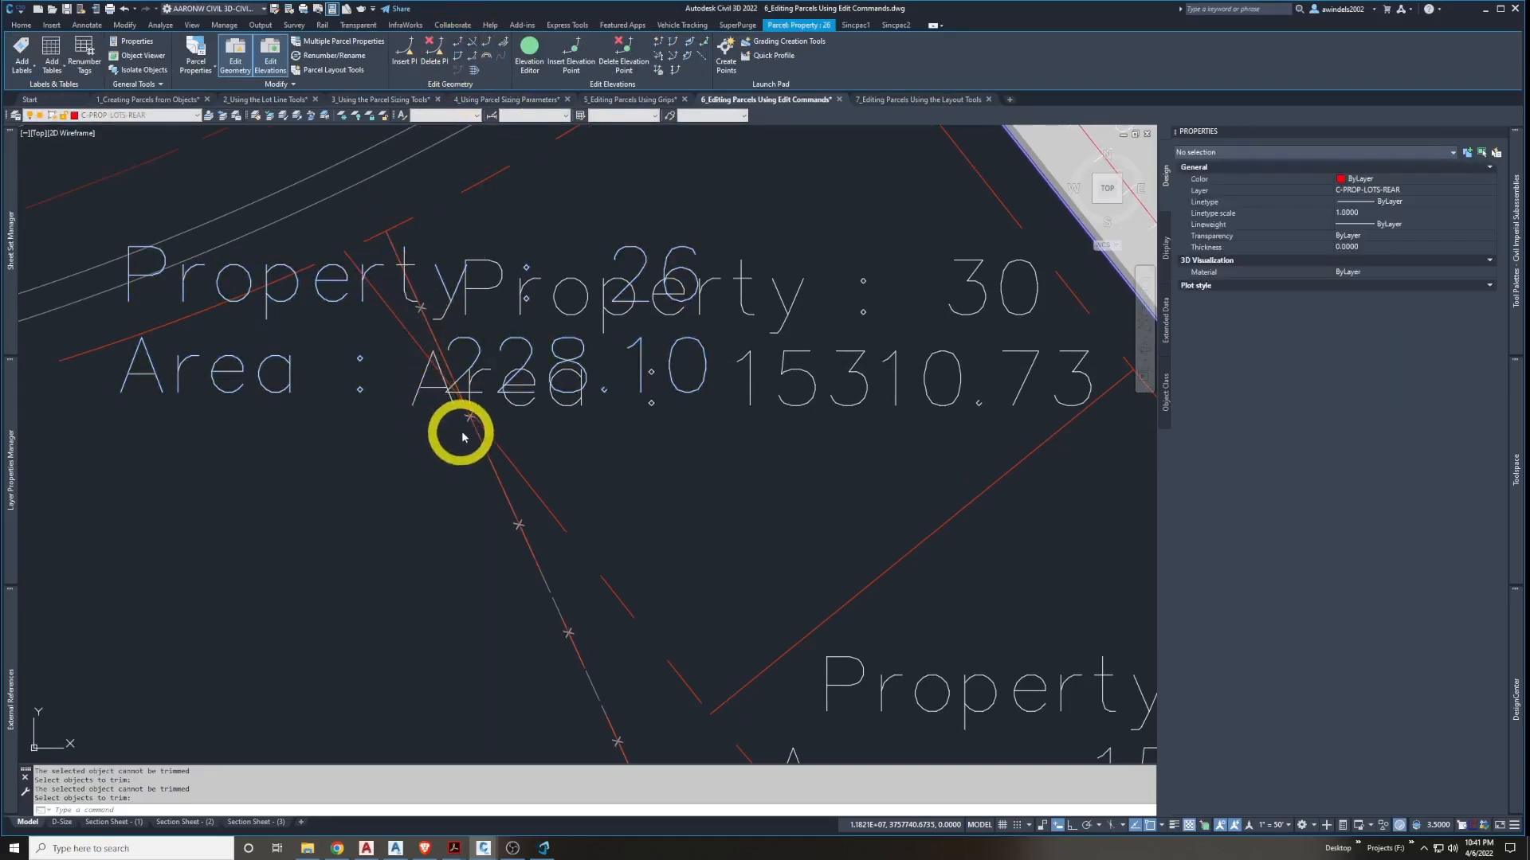
click(486, 445)
click(417, 350)
click(417, 343)
click(415, 338)
key(Return)
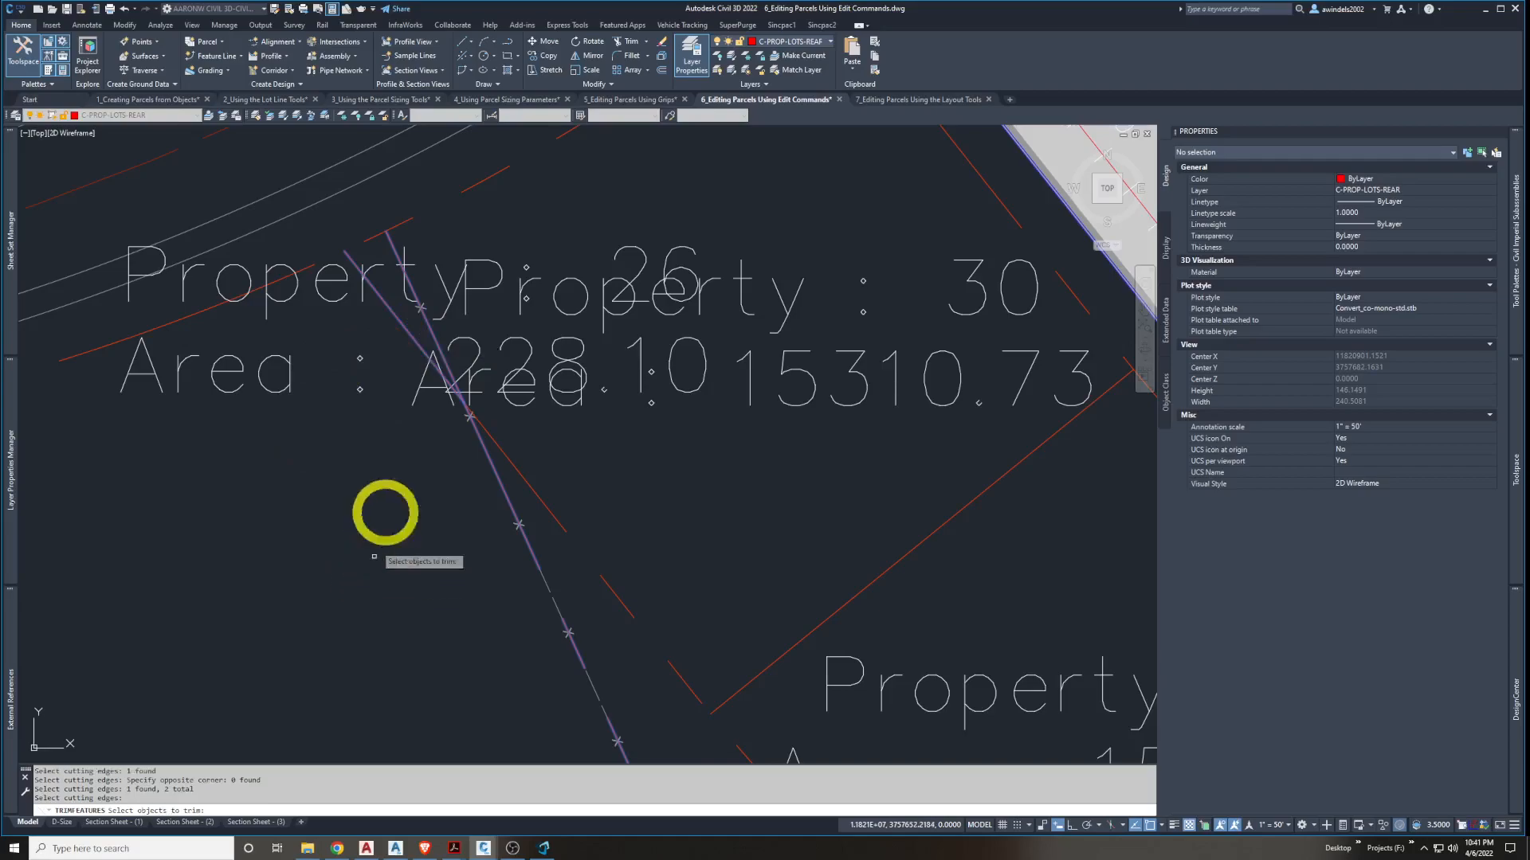
click(403, 327)
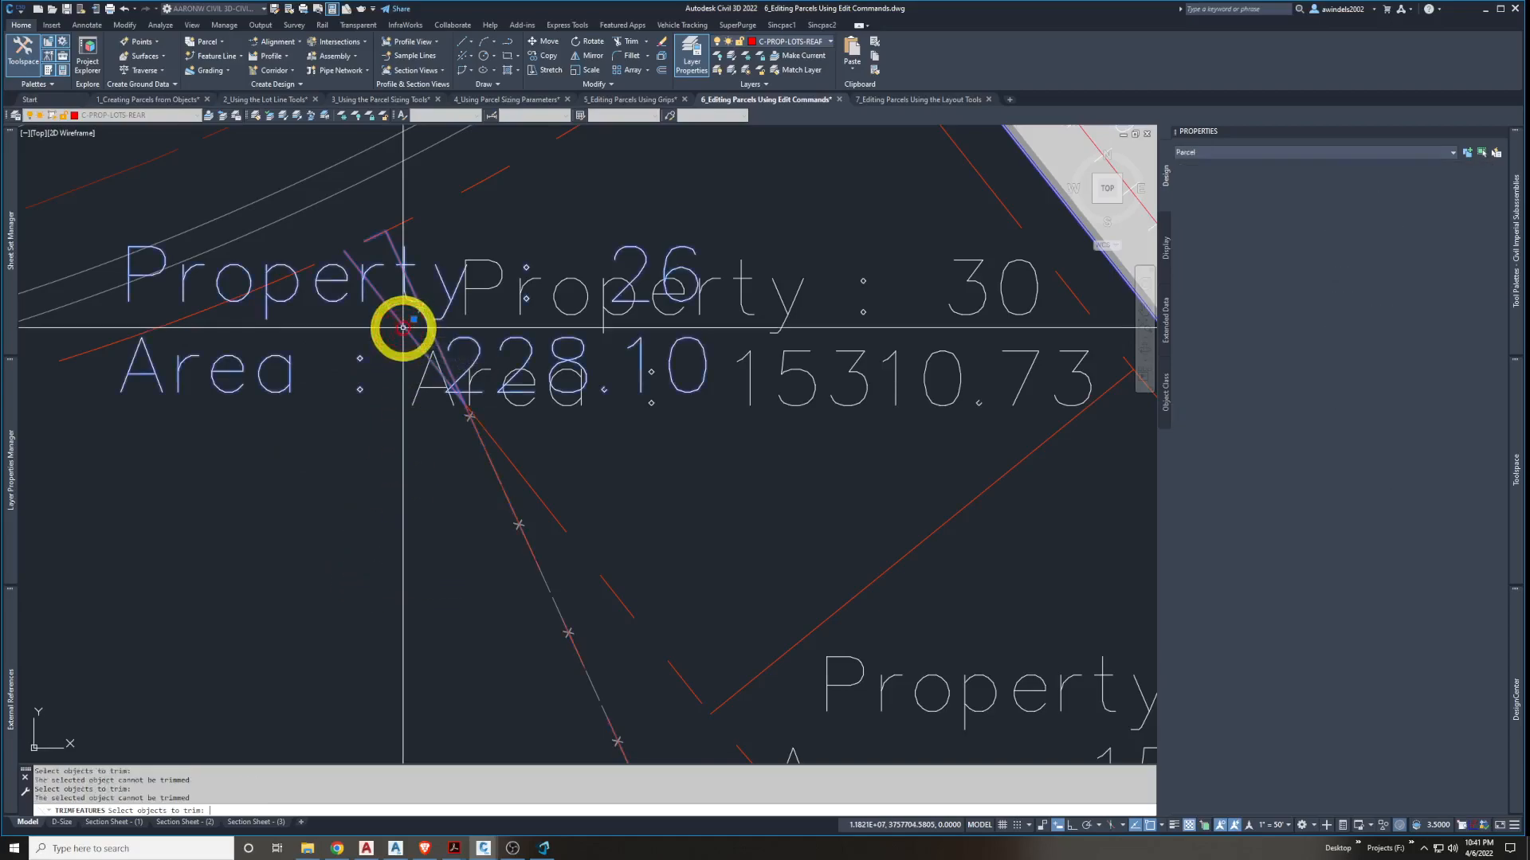
key(Return)
click(403, 327)
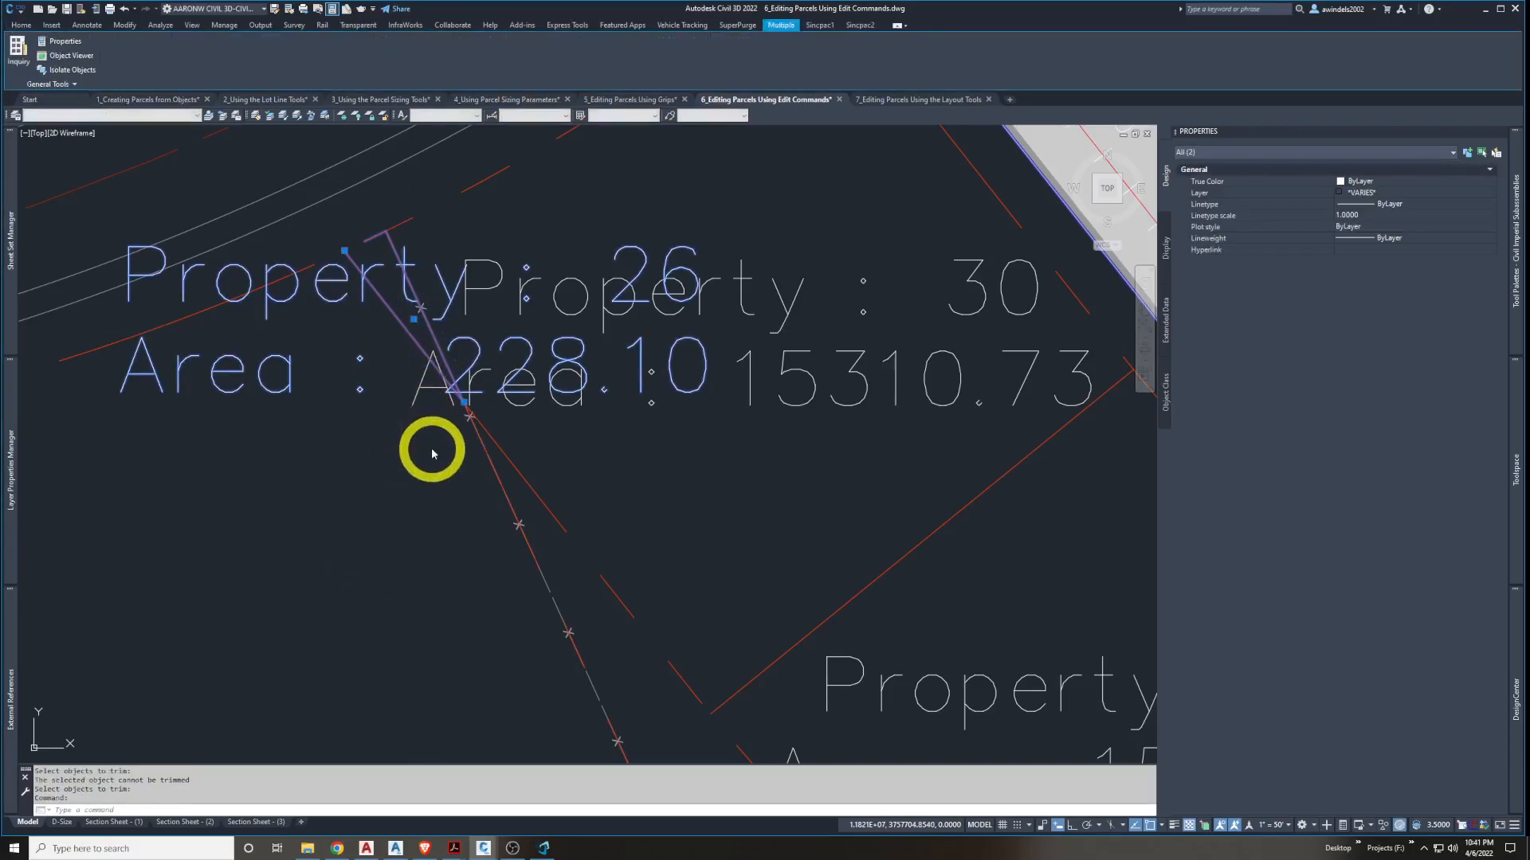
Try again to trim the west side of Property 26, using the segment along the fence as the only cutting edge
scroll(432, 454, down, 5)
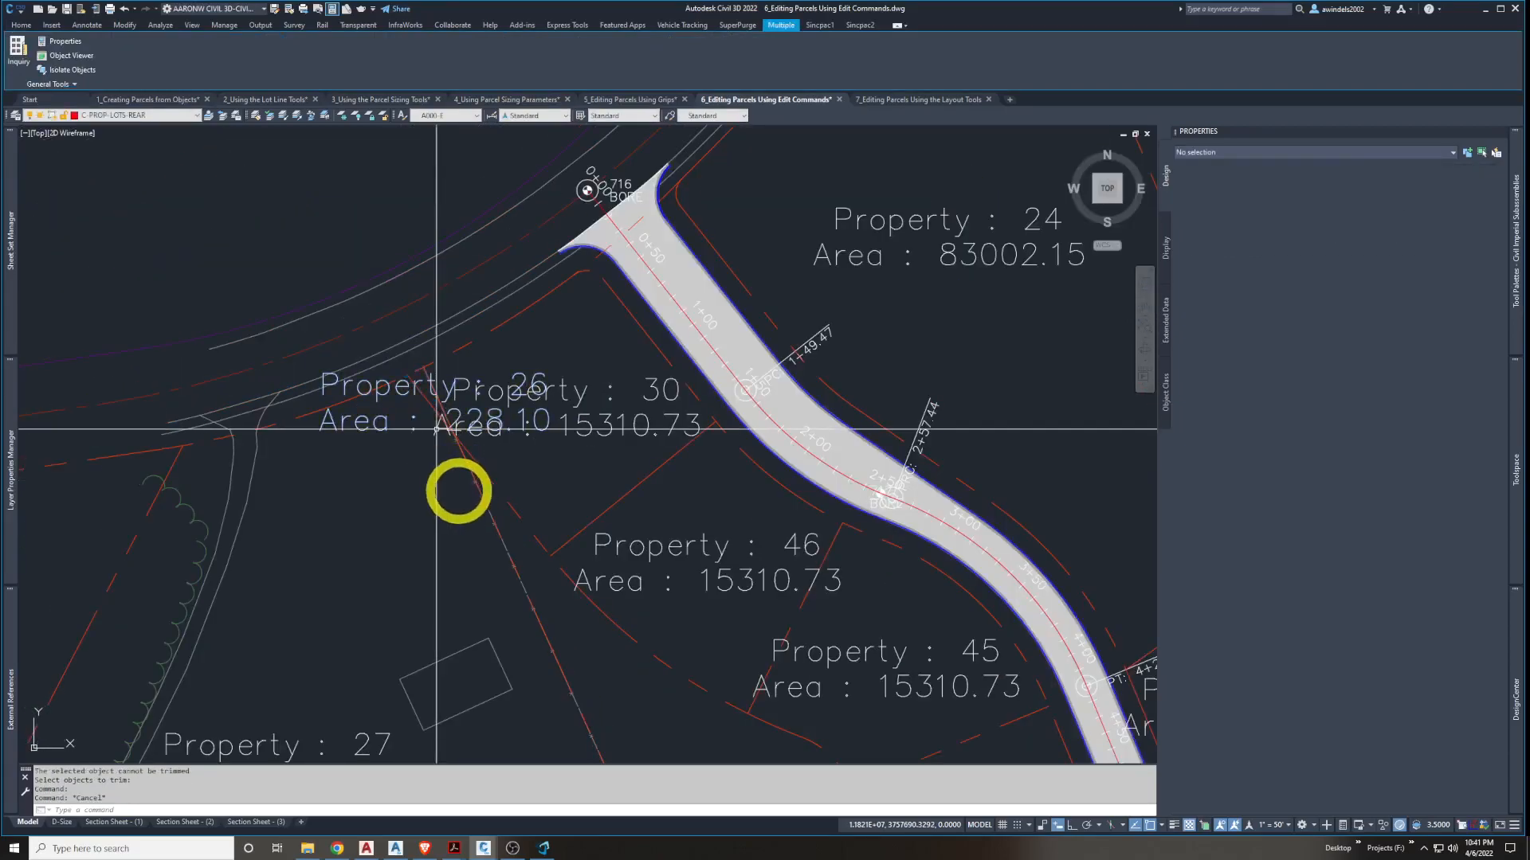
key(Escape)
mouse_move(458, 489)
middle_down()
mouse_move(470, 529)
mouse_move(470, 488)
middle_up()
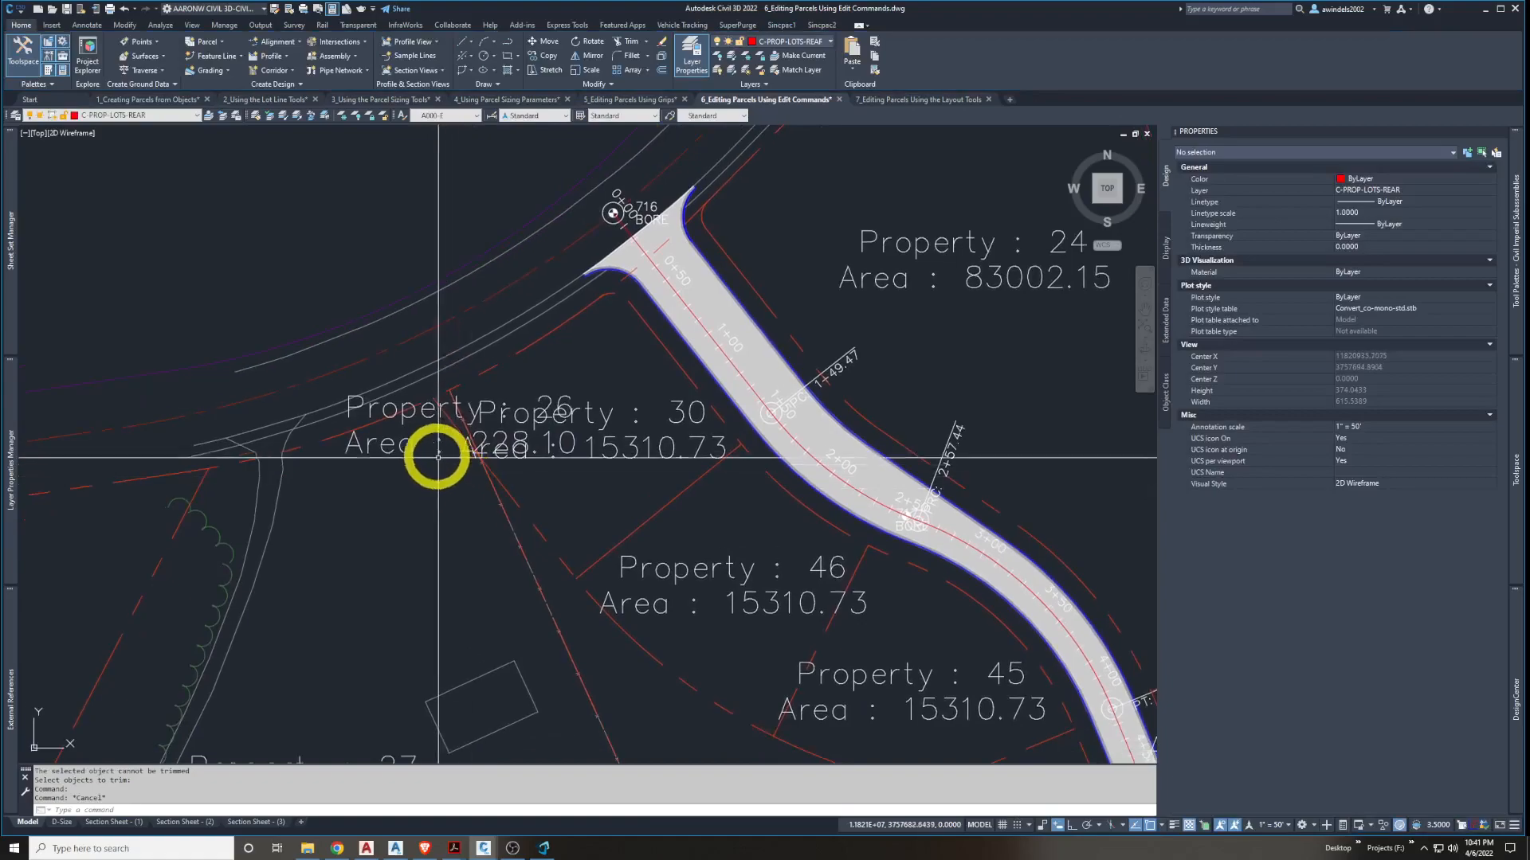
click(425, 448)
click(394, 445)
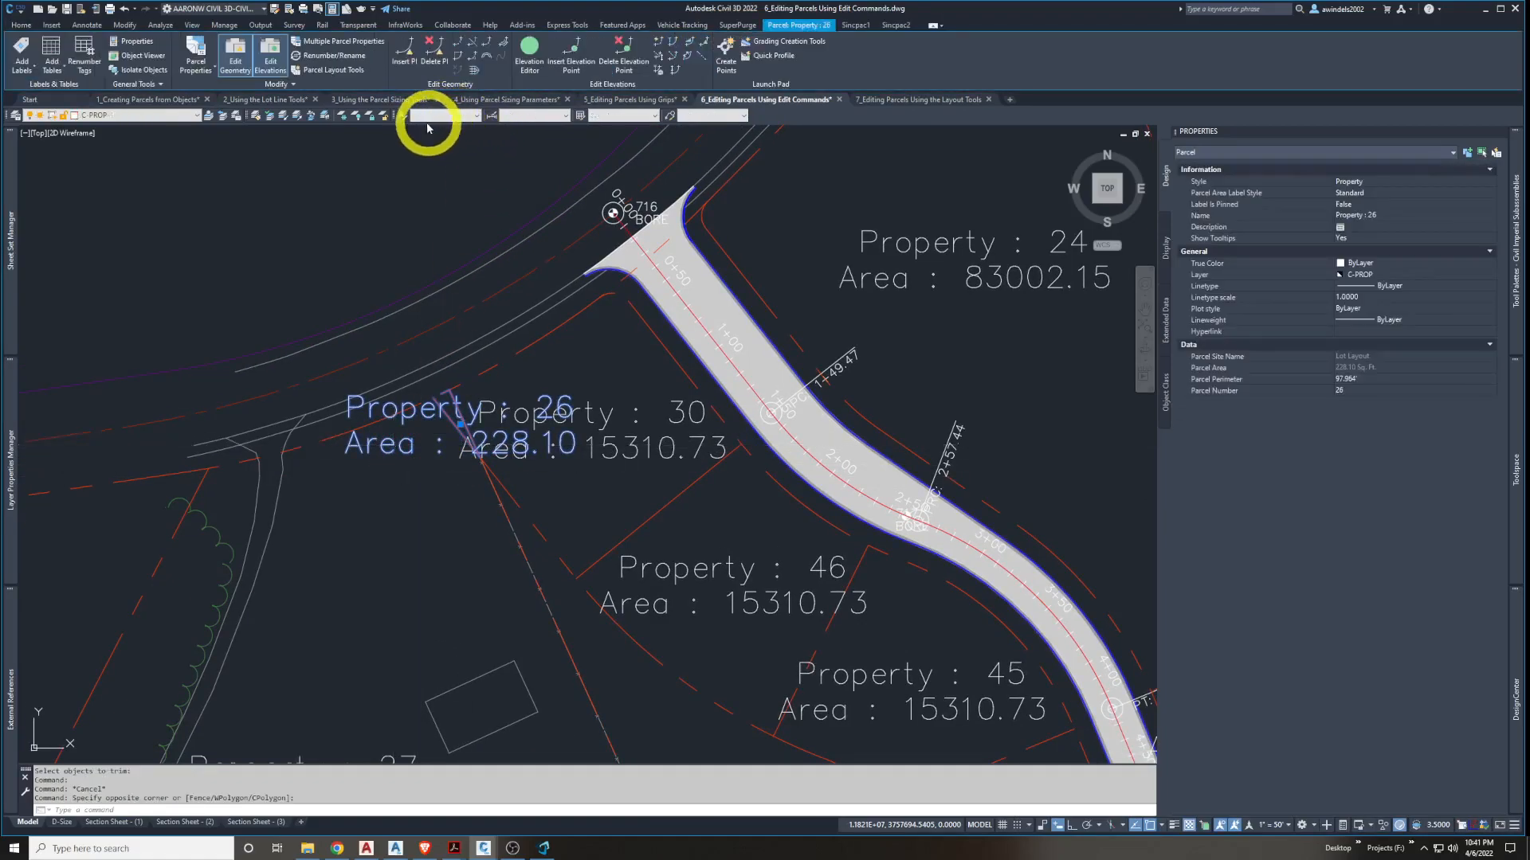
click(470, 46)
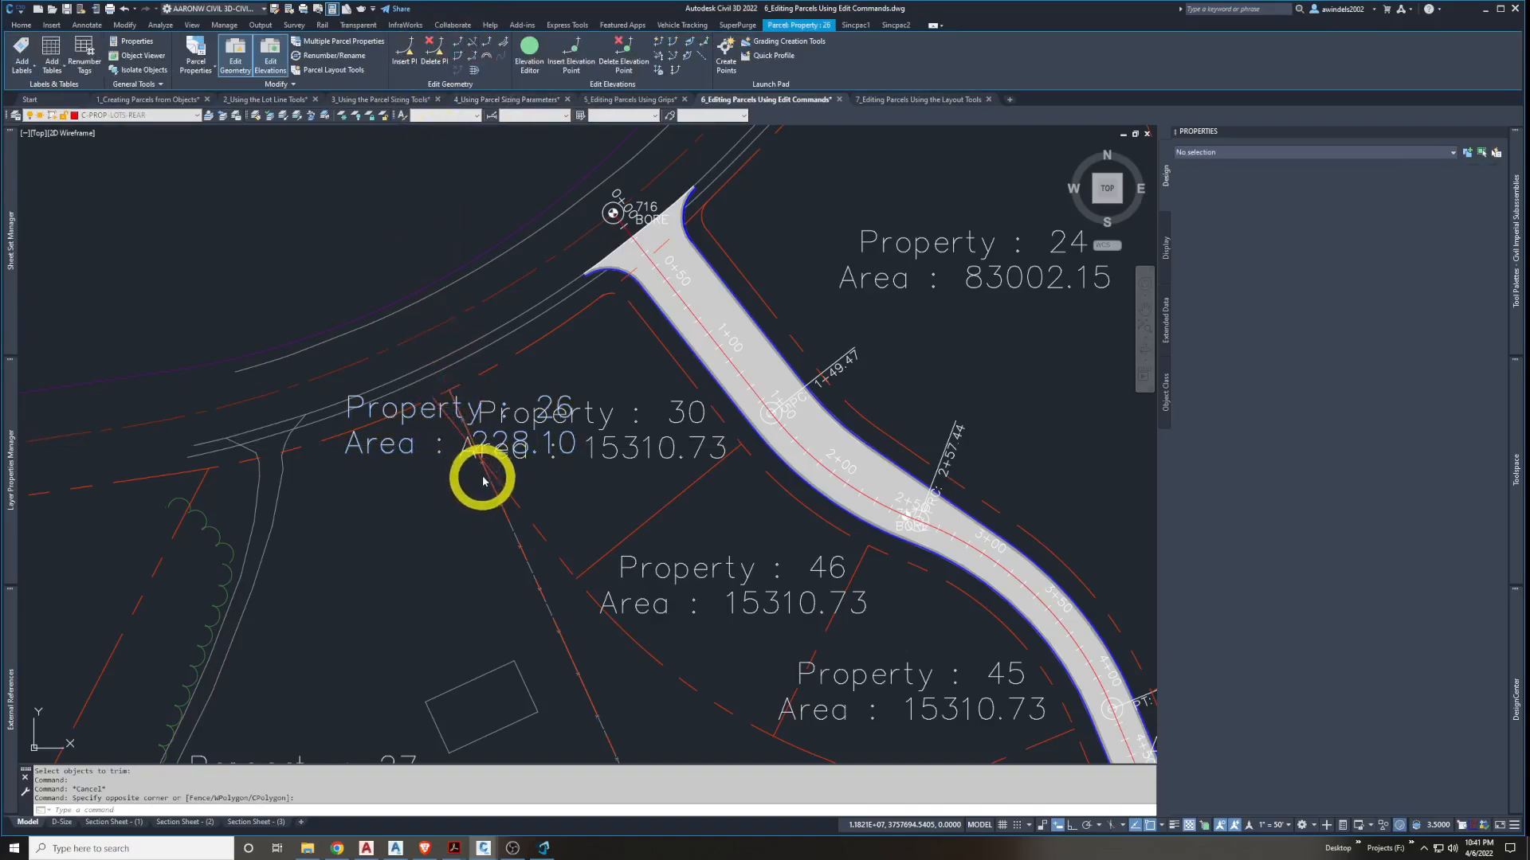
key(Return)
click(446, 415)
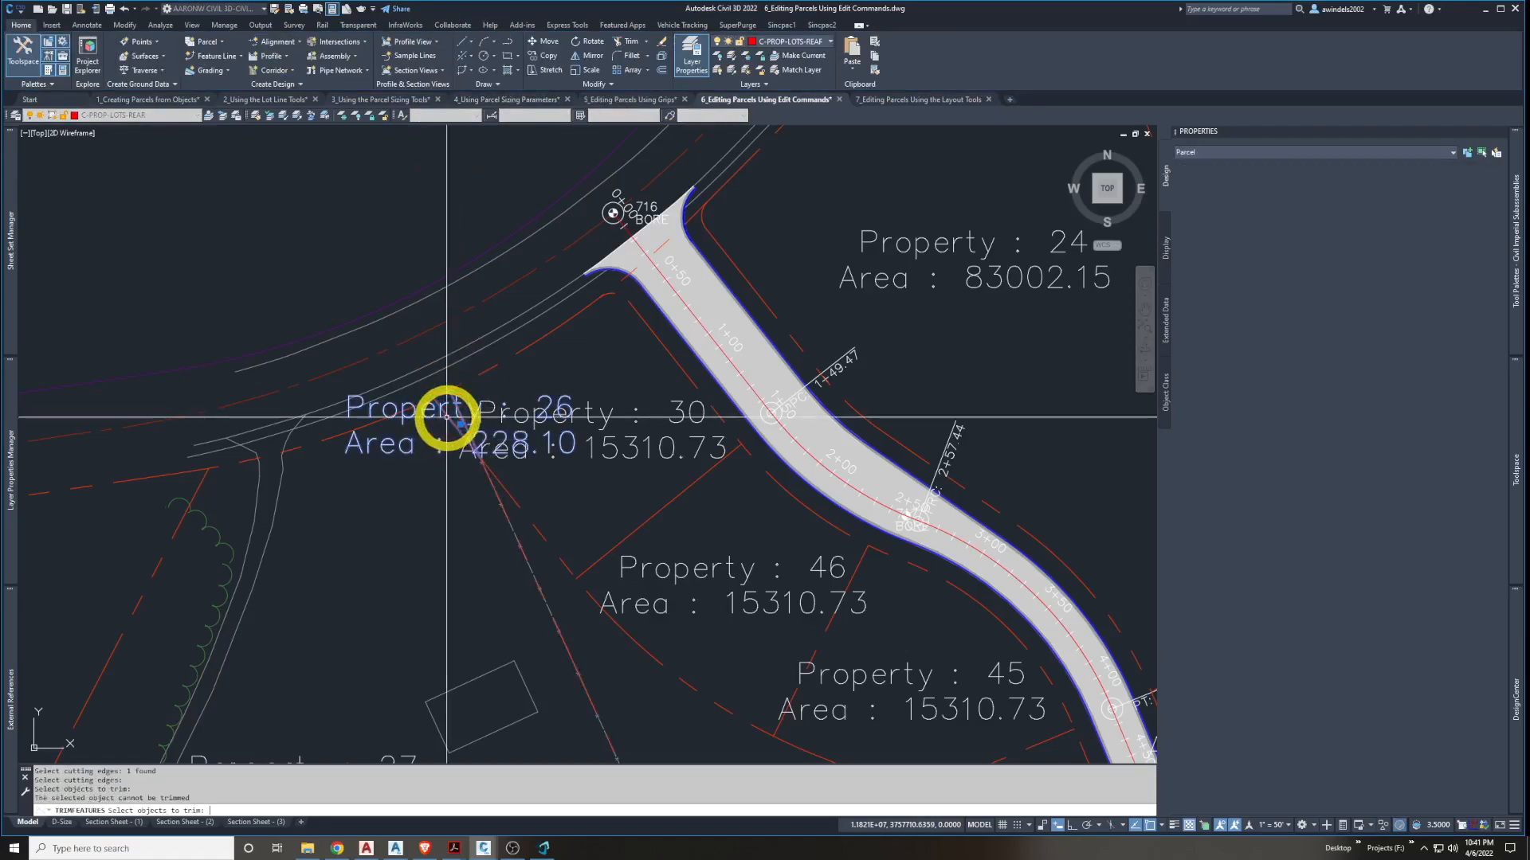
key(Return)
click(465, 440)
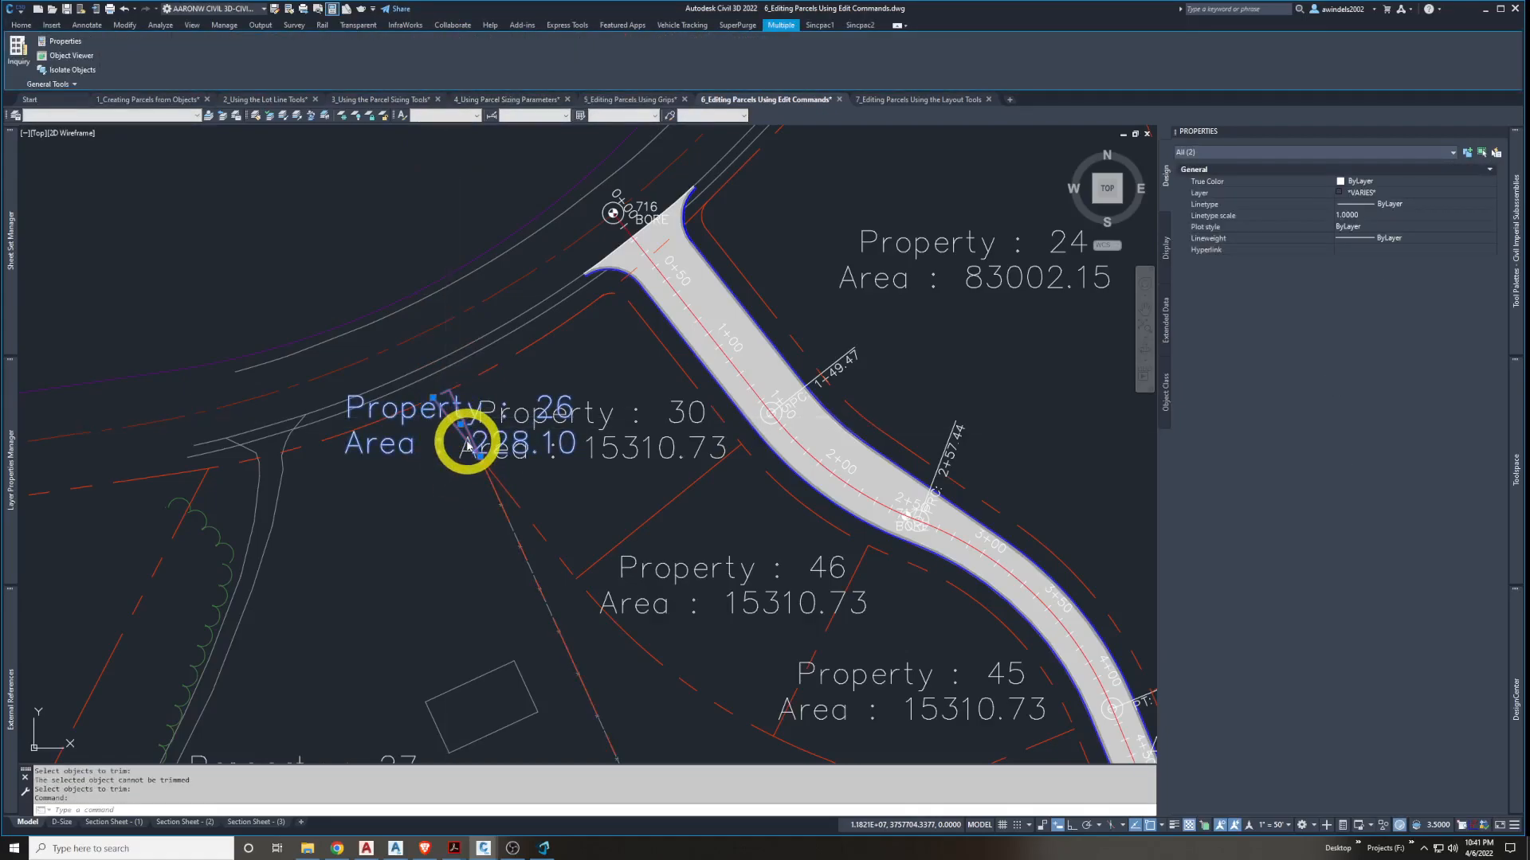
middle_drag(444, 396, 450, 415)
key(Escape)
key(Escape)
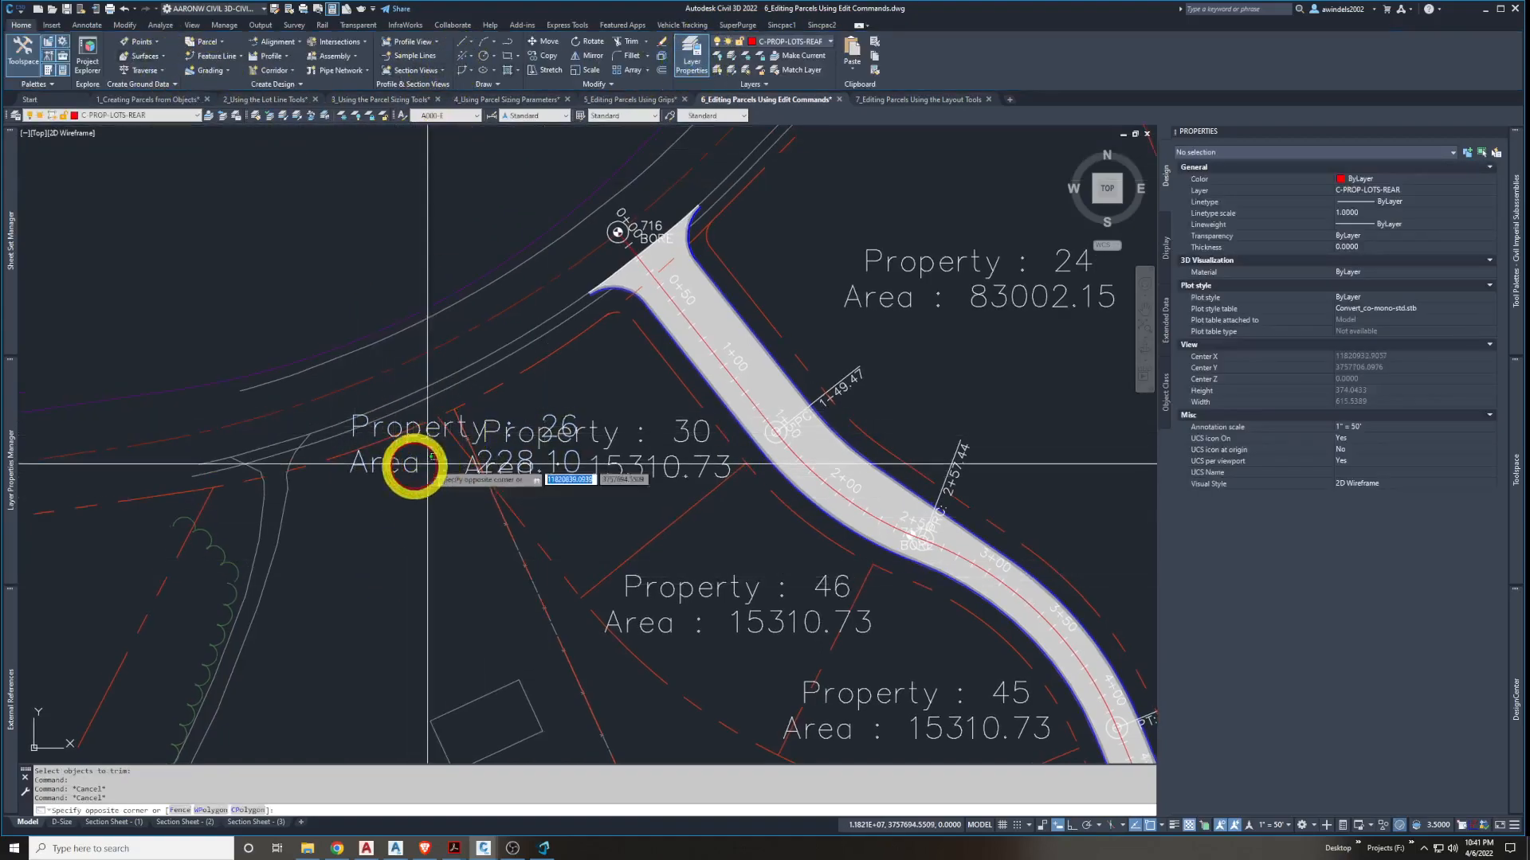
click(400, 472)
key(Escape)
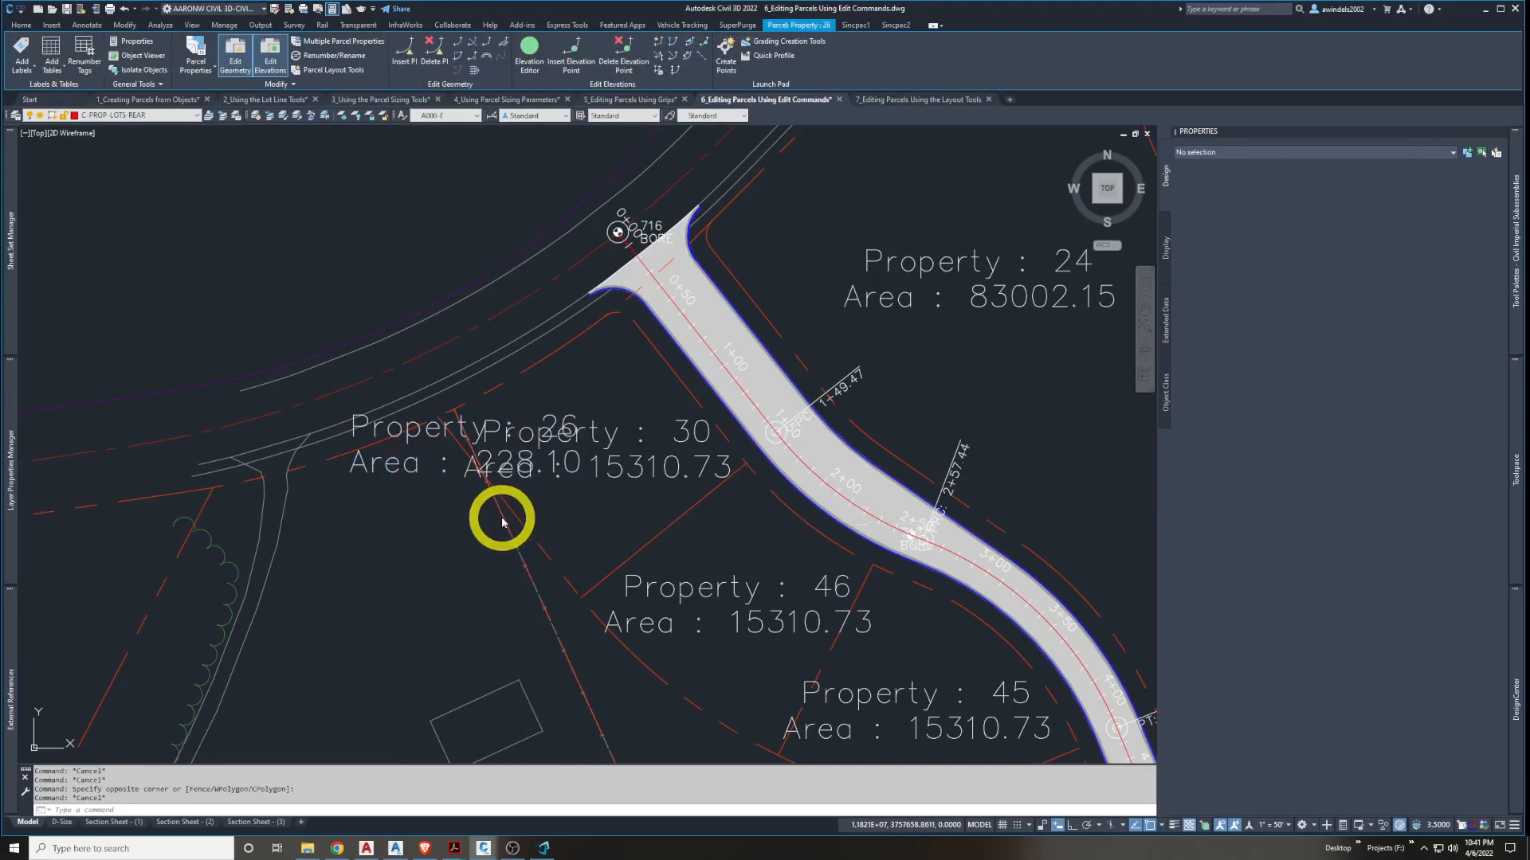
click(502, 517)
key(Escape)
click(509, 504)
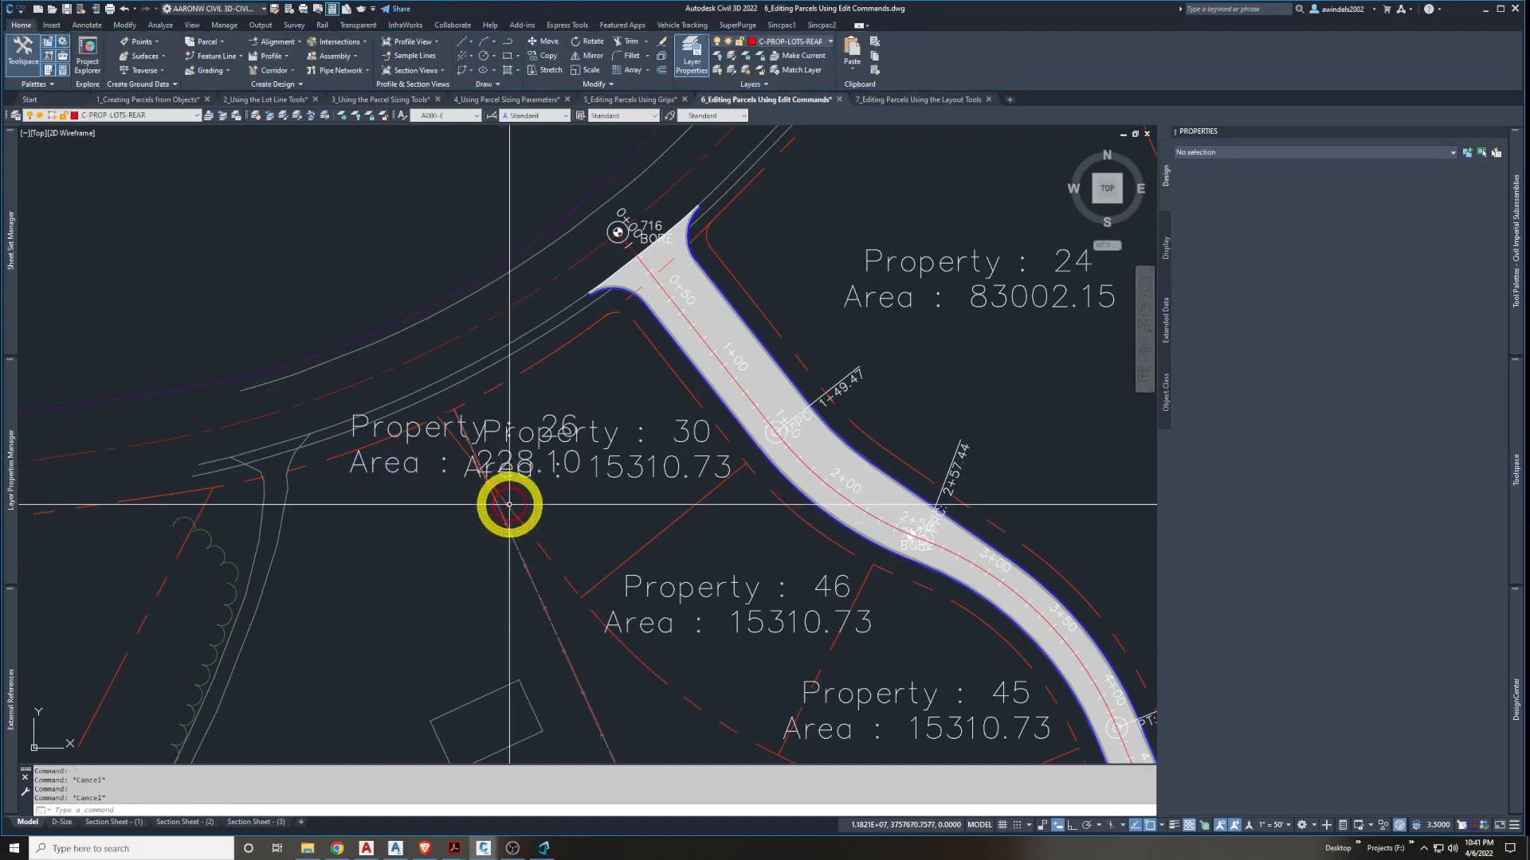
click(509, 501)
key(Escape)
key(Escape)
click(467, 444)
key(Escape)
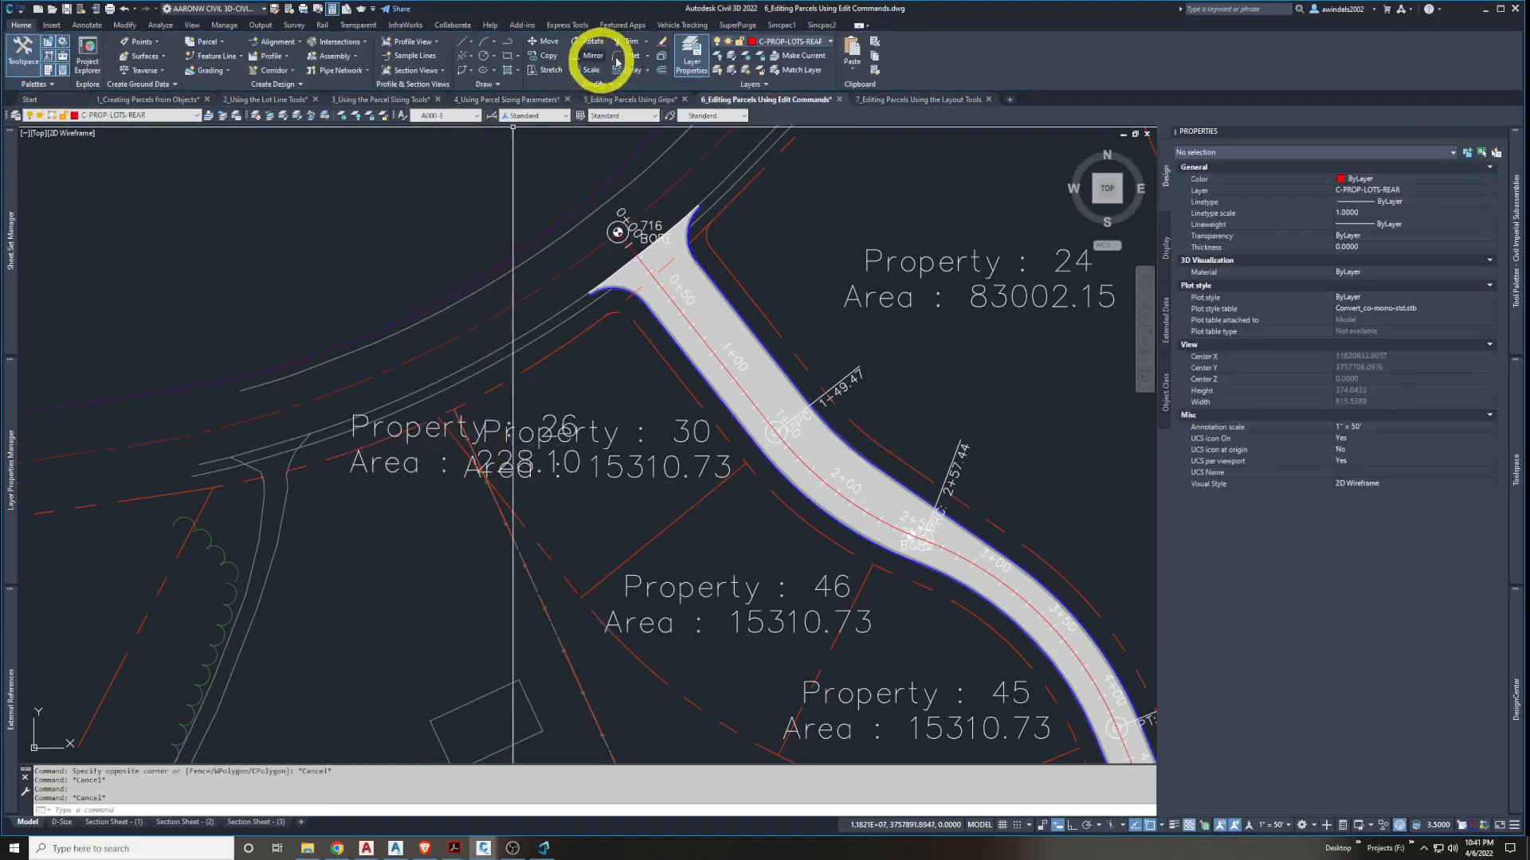
click(386, 472)
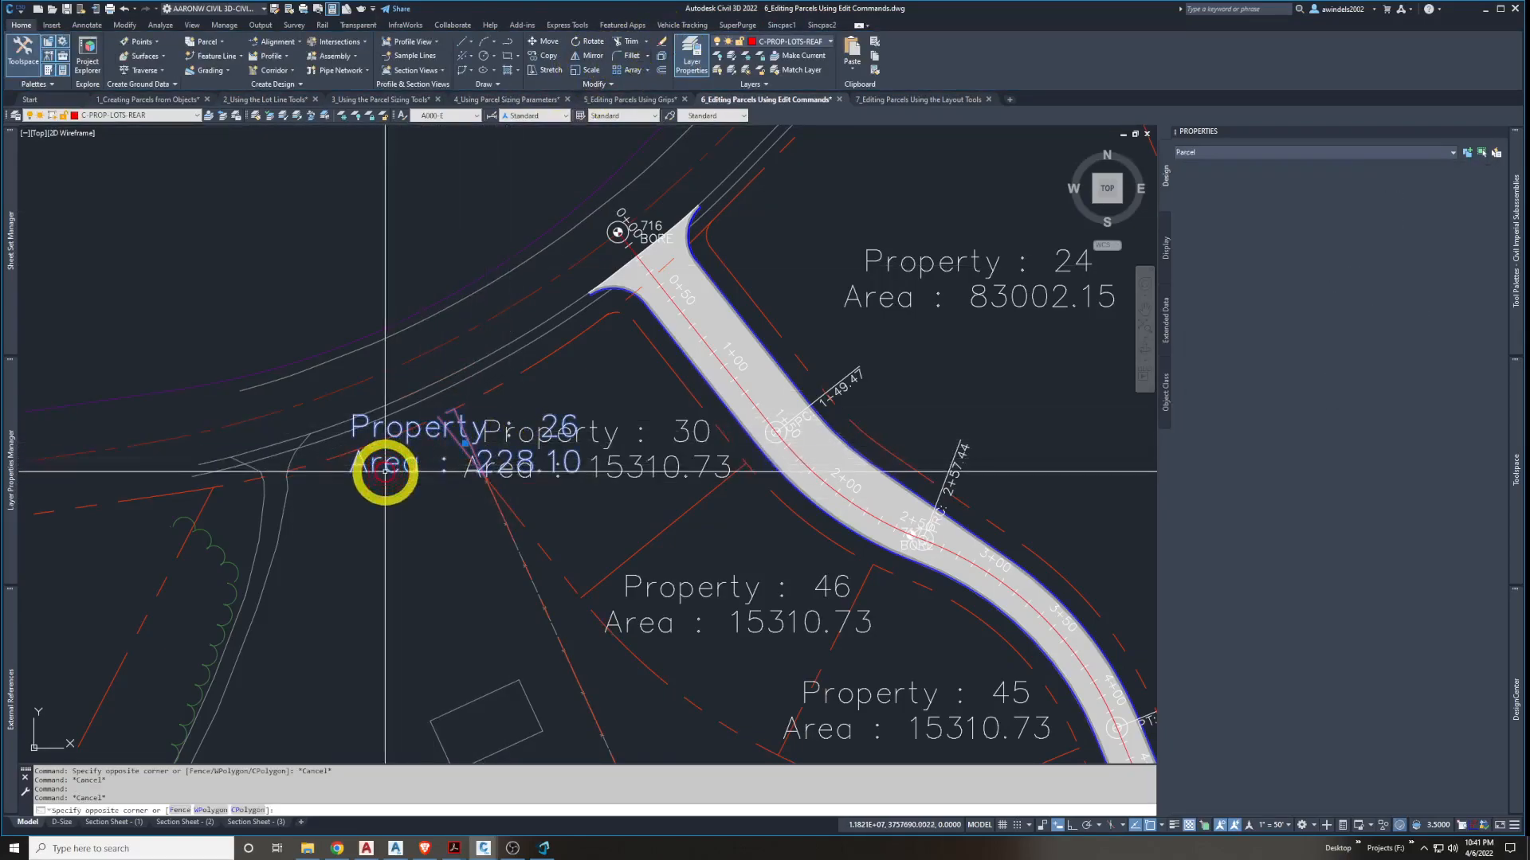
middle_drag(448, 183, 462, 185)
key(Escape)
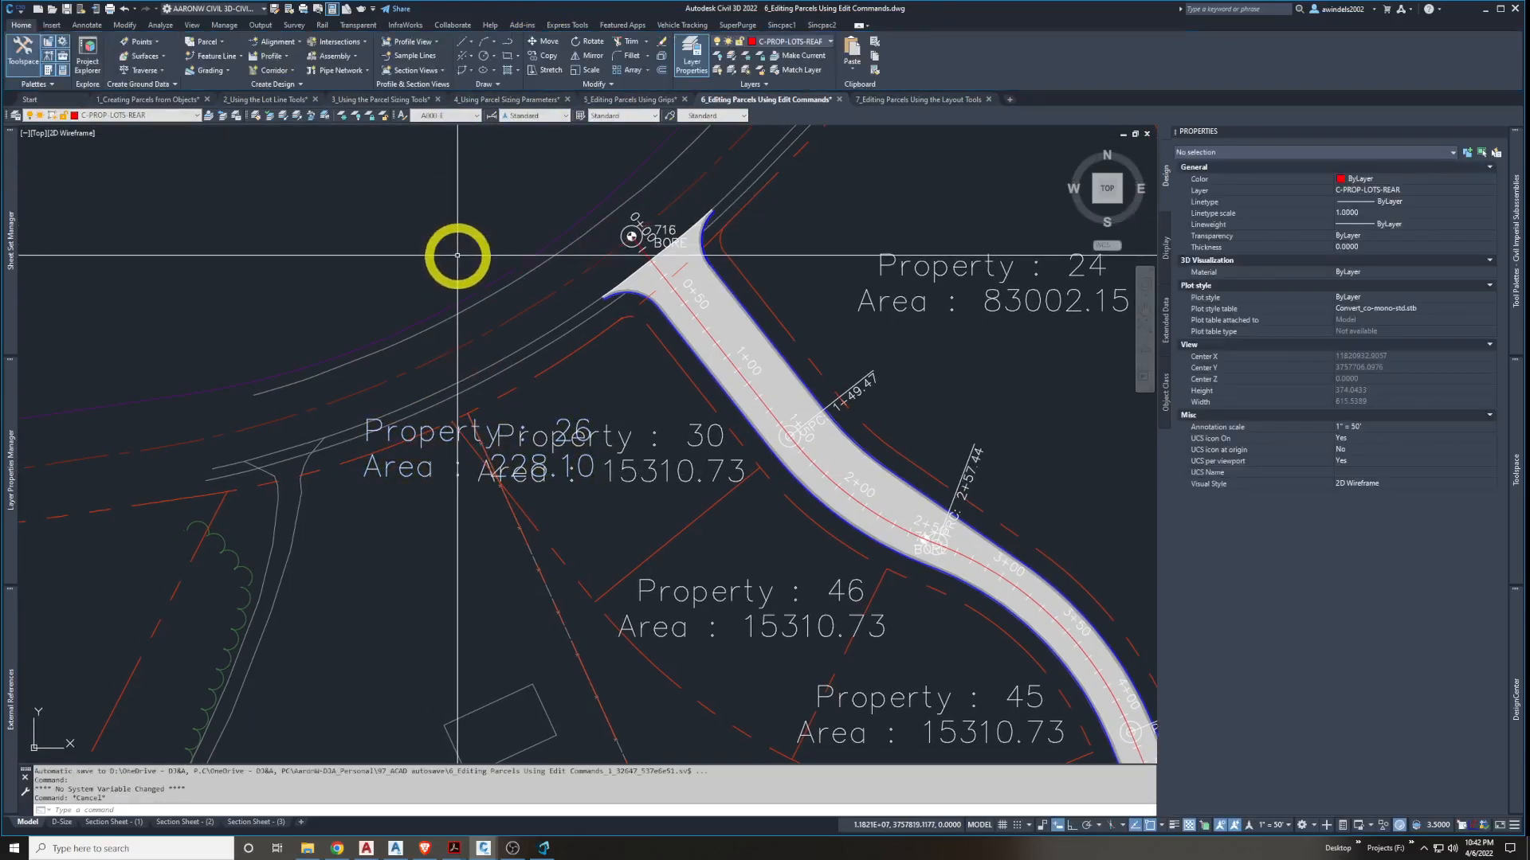
Try once more to trim Property 26's west side, picking two of its bordering parcel segments as cutting edges
click(420, 476)
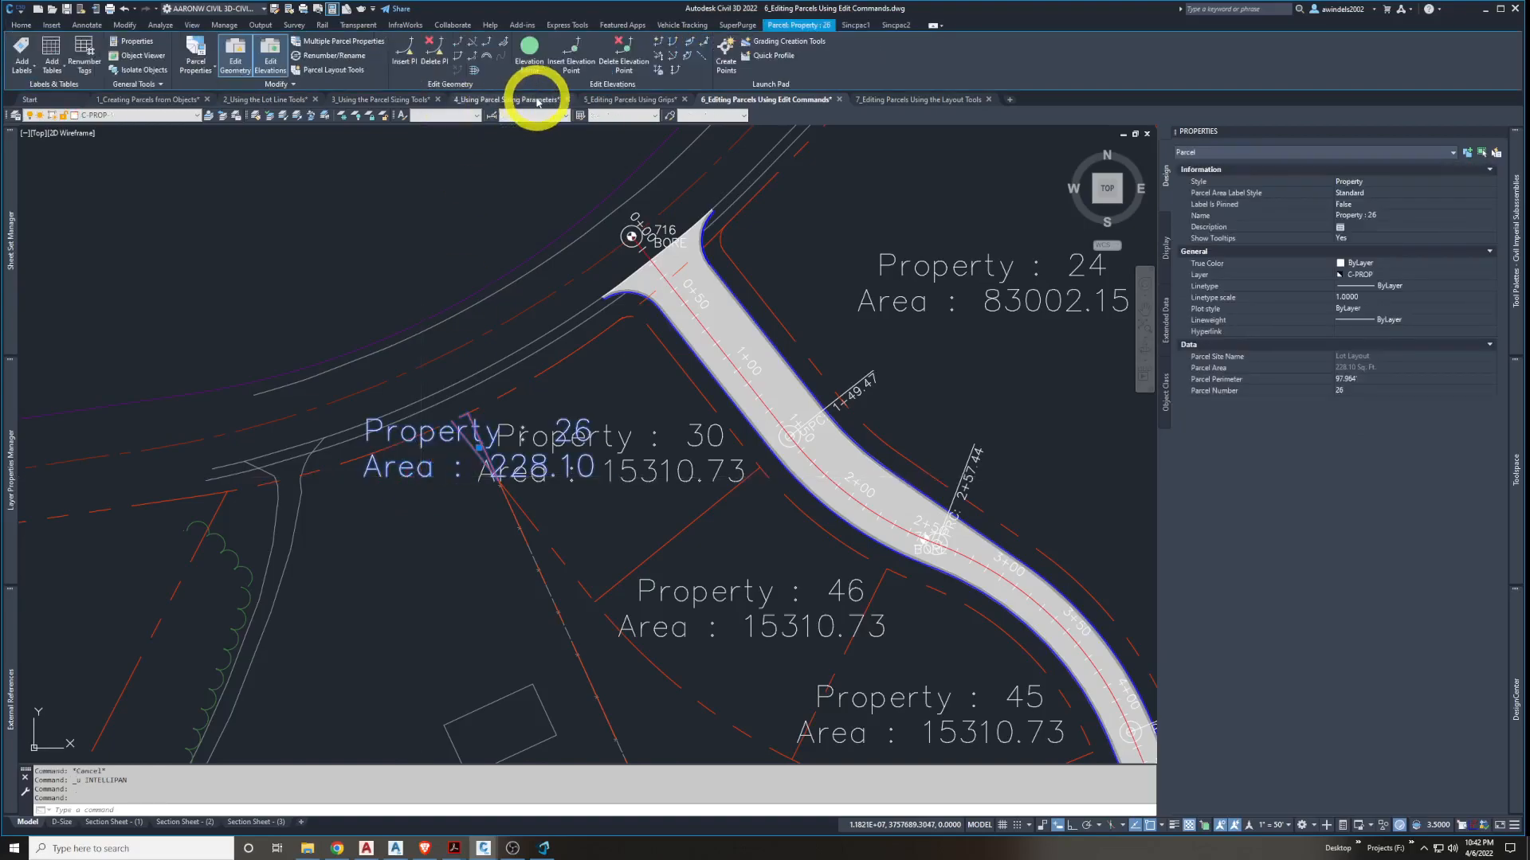
click(472, 50)
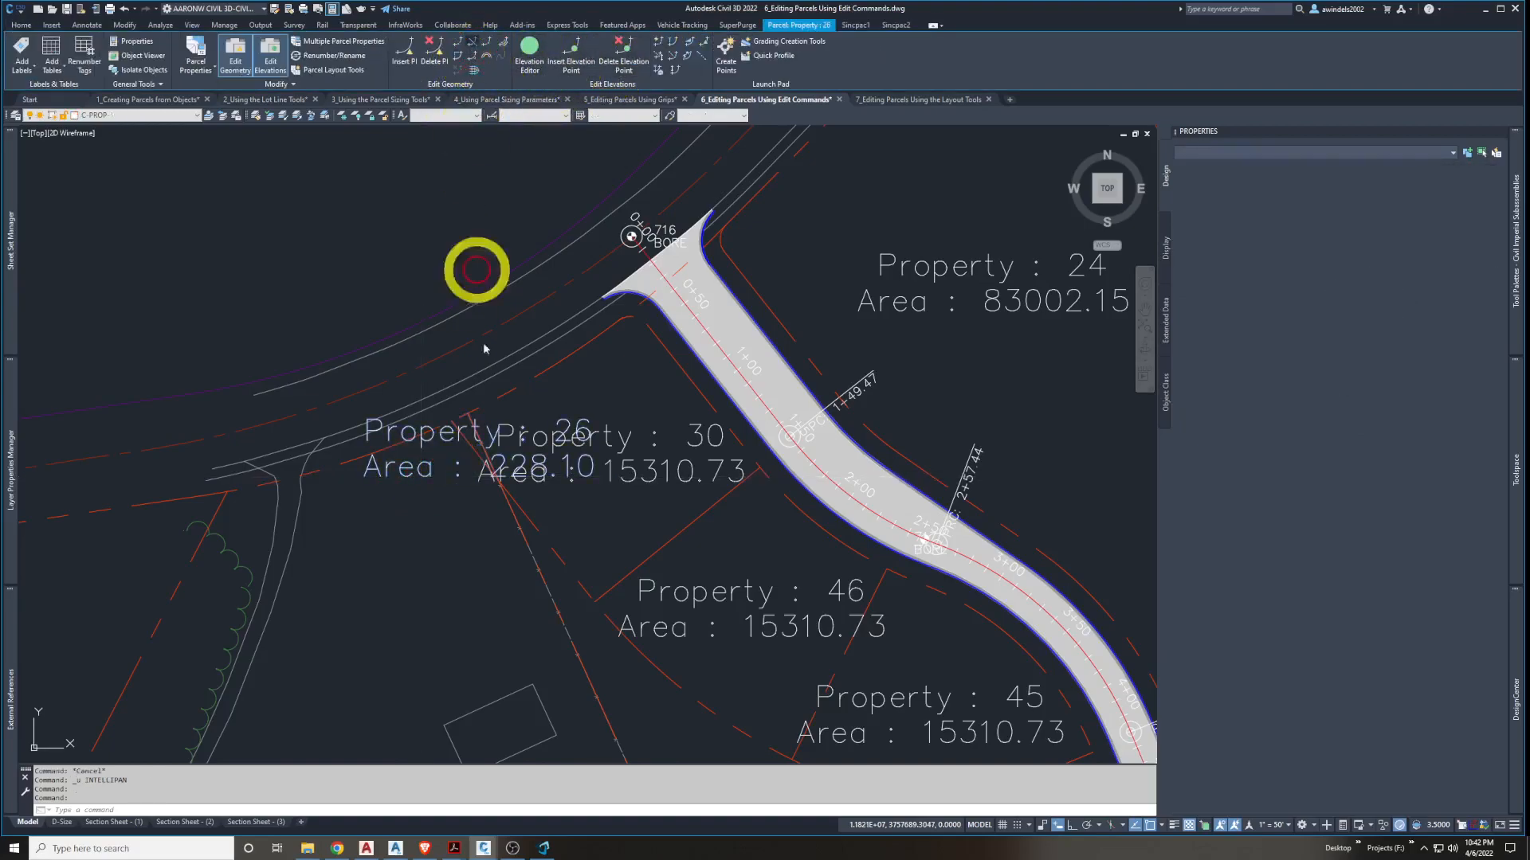
click(512, 516)
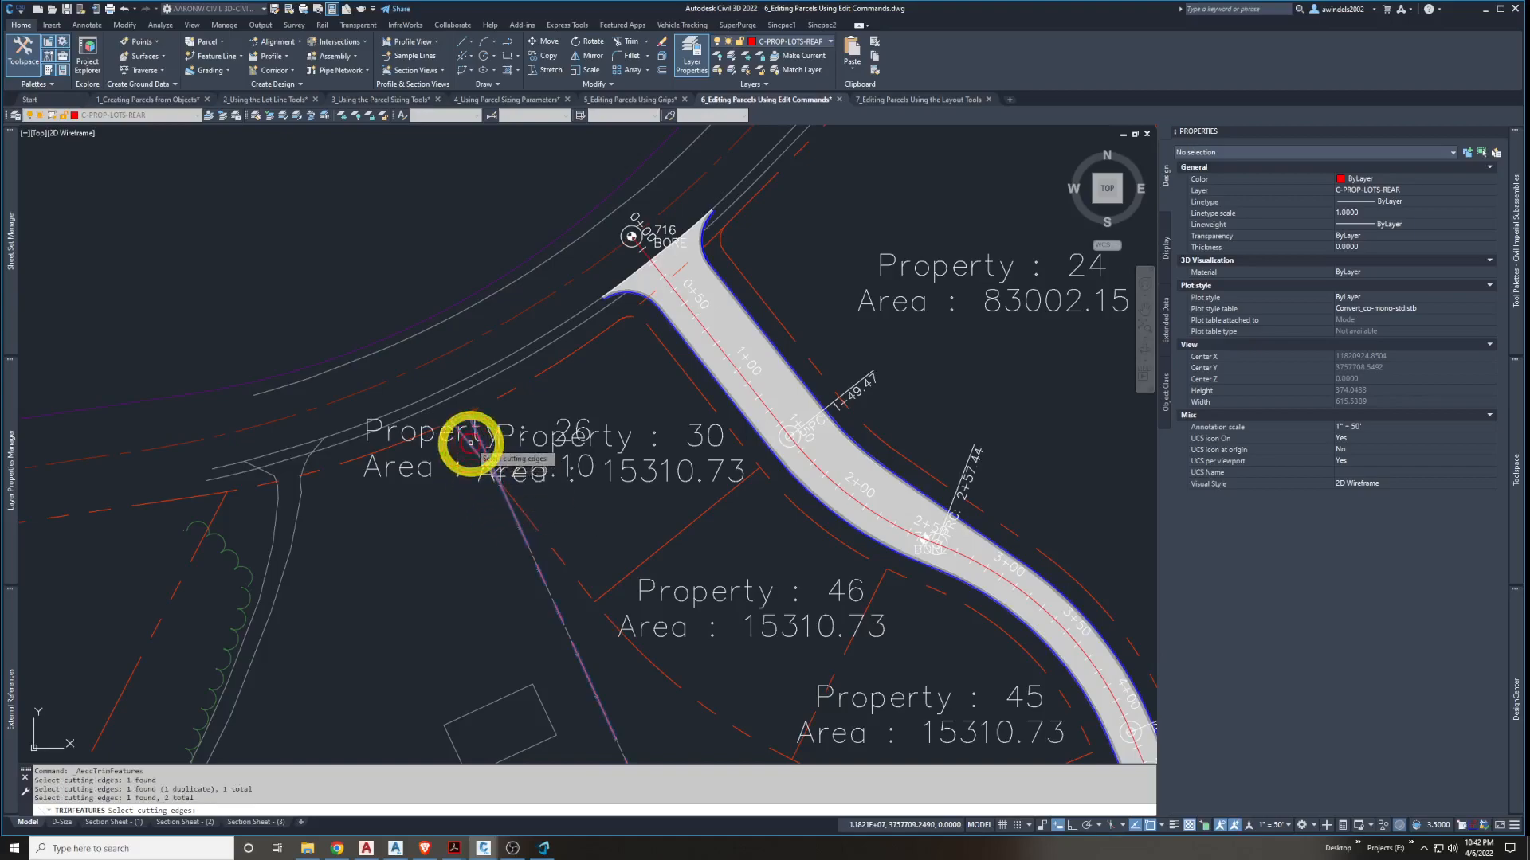
key(Escape)
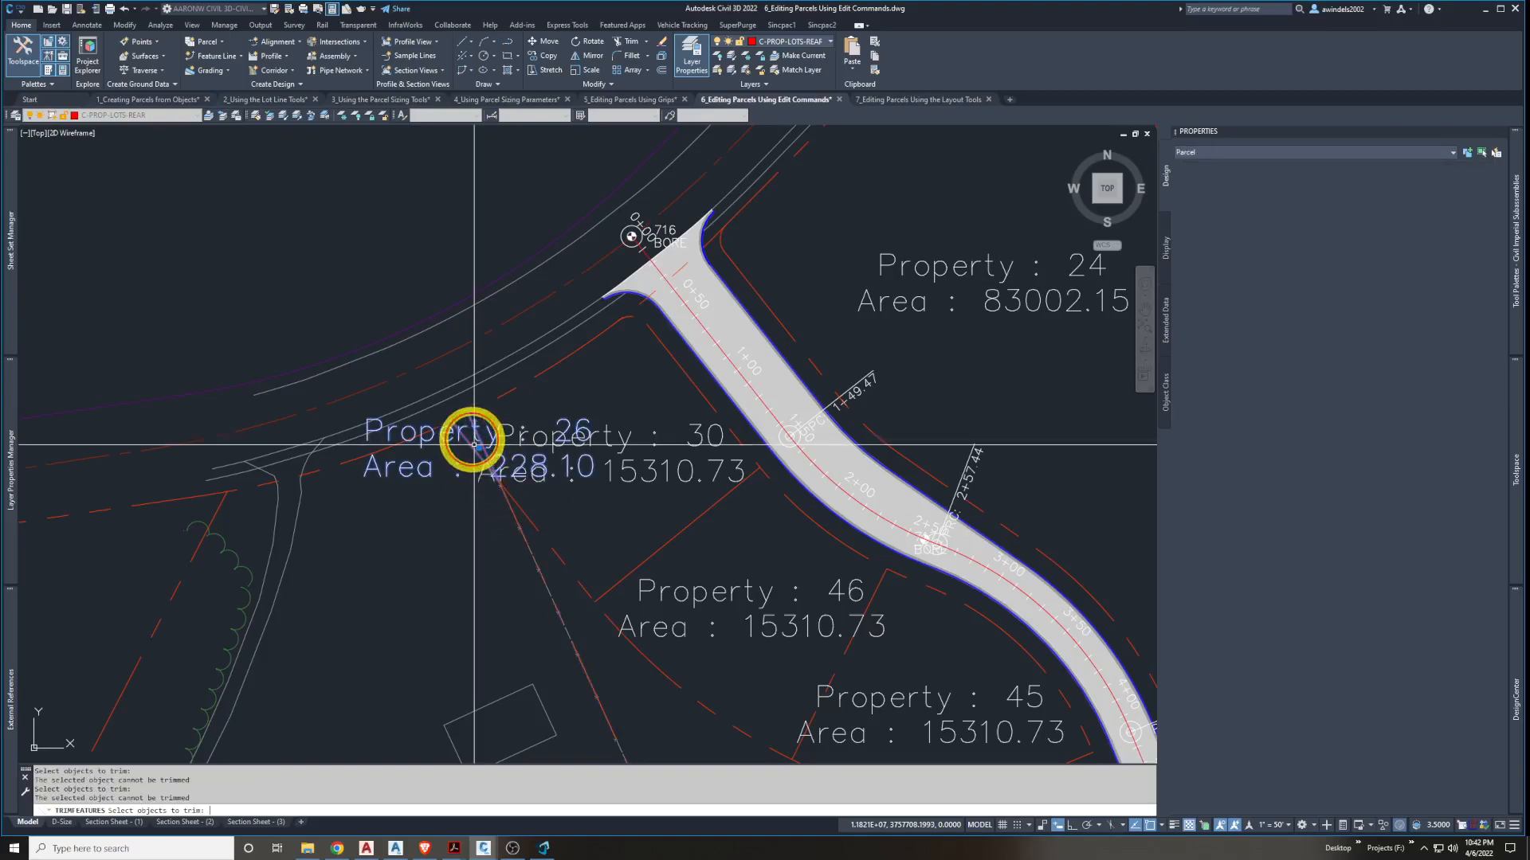
middle_drag(474, 446, 484, 457)
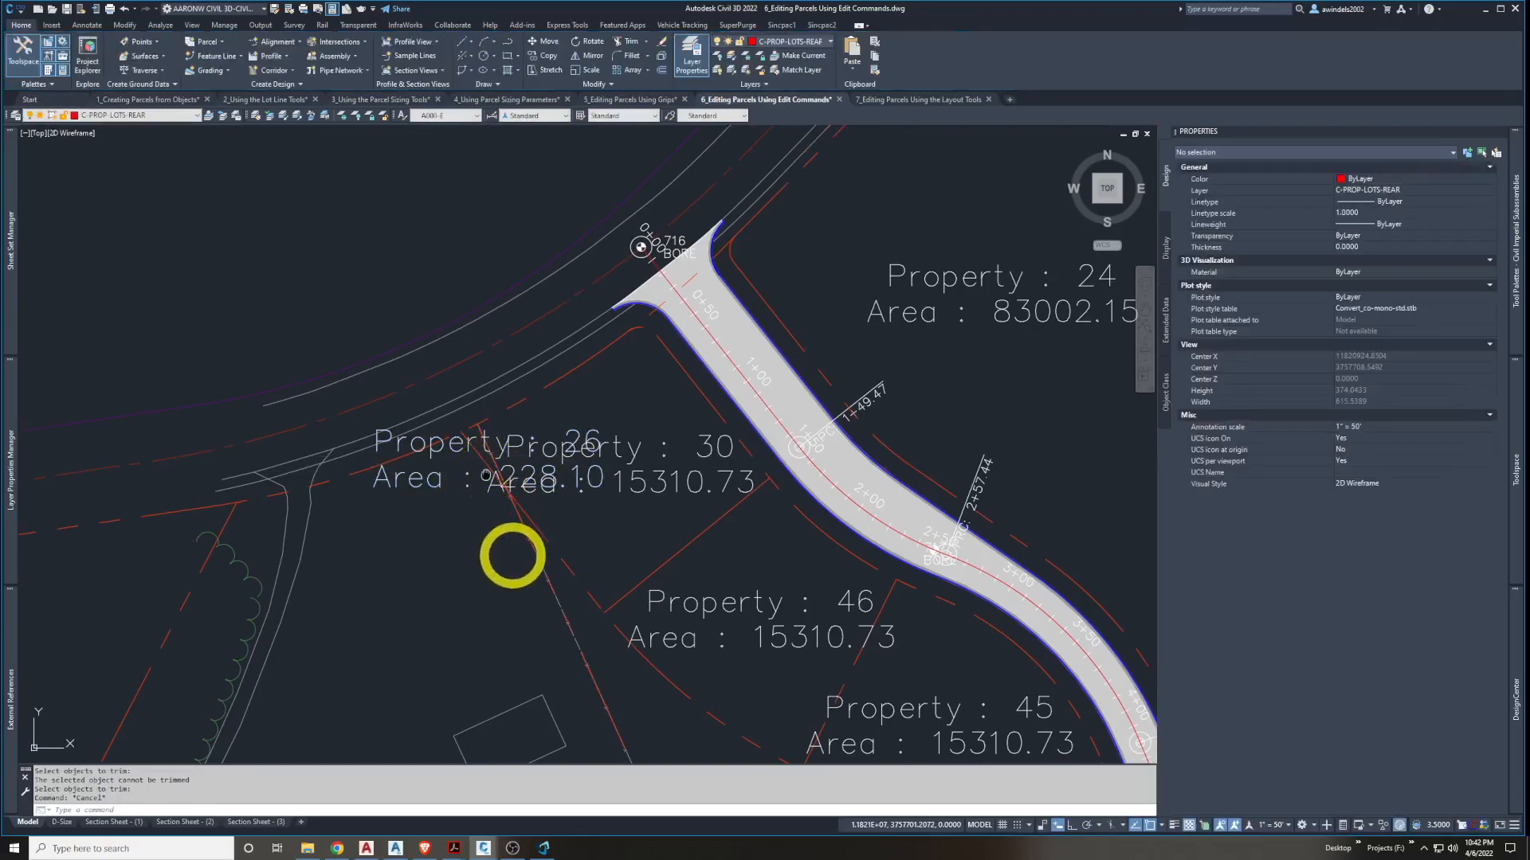
Edit the curve in the shared lot line between Property 6 and Property 7, setting its radius to 250
middle_drag(512, 557, 476, 493)
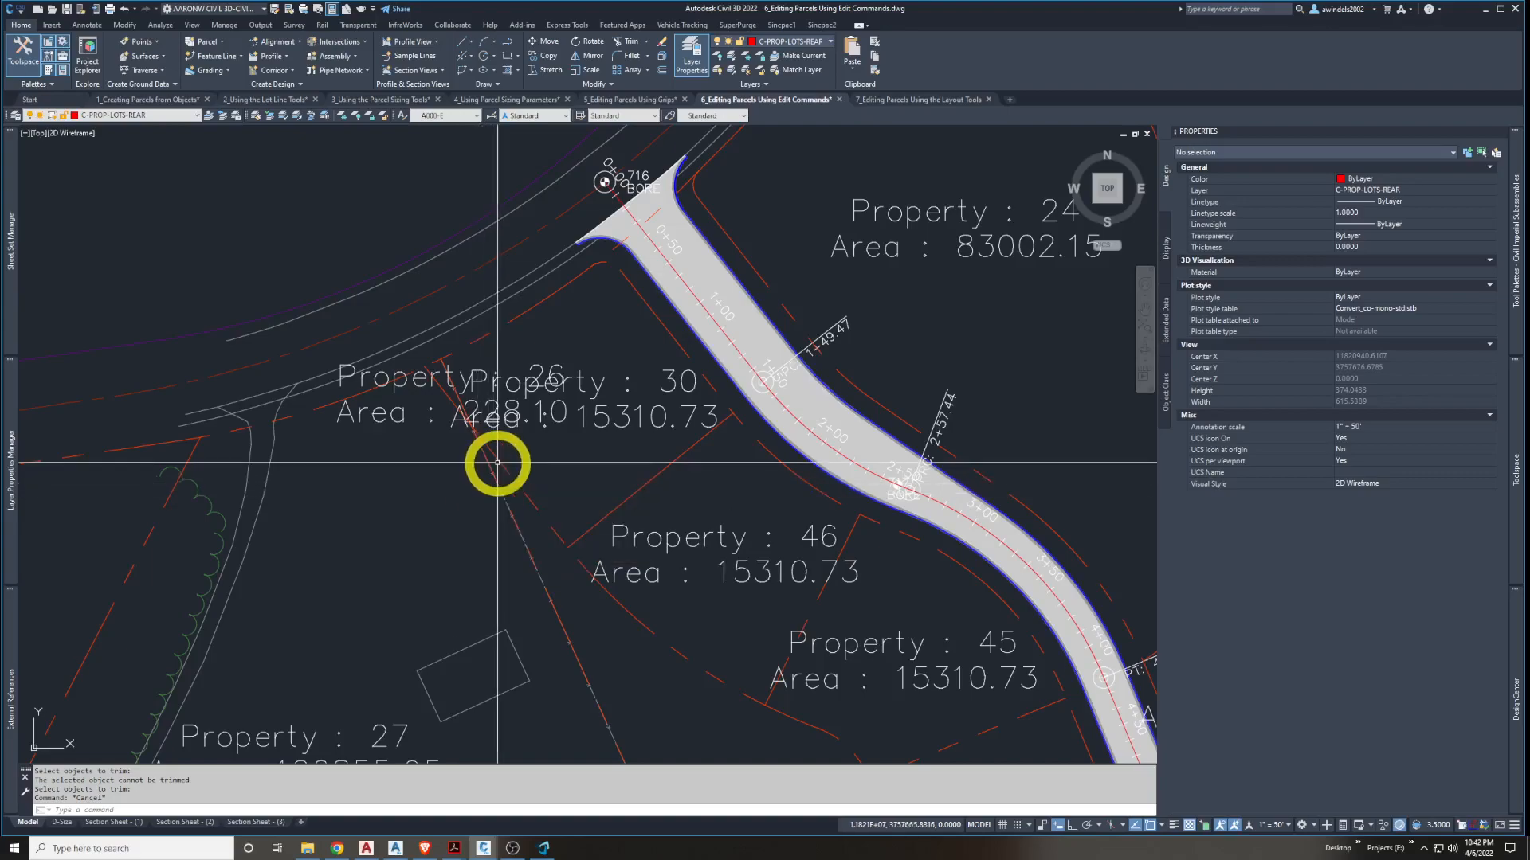
middle_drag(551, 526, 538, 516)
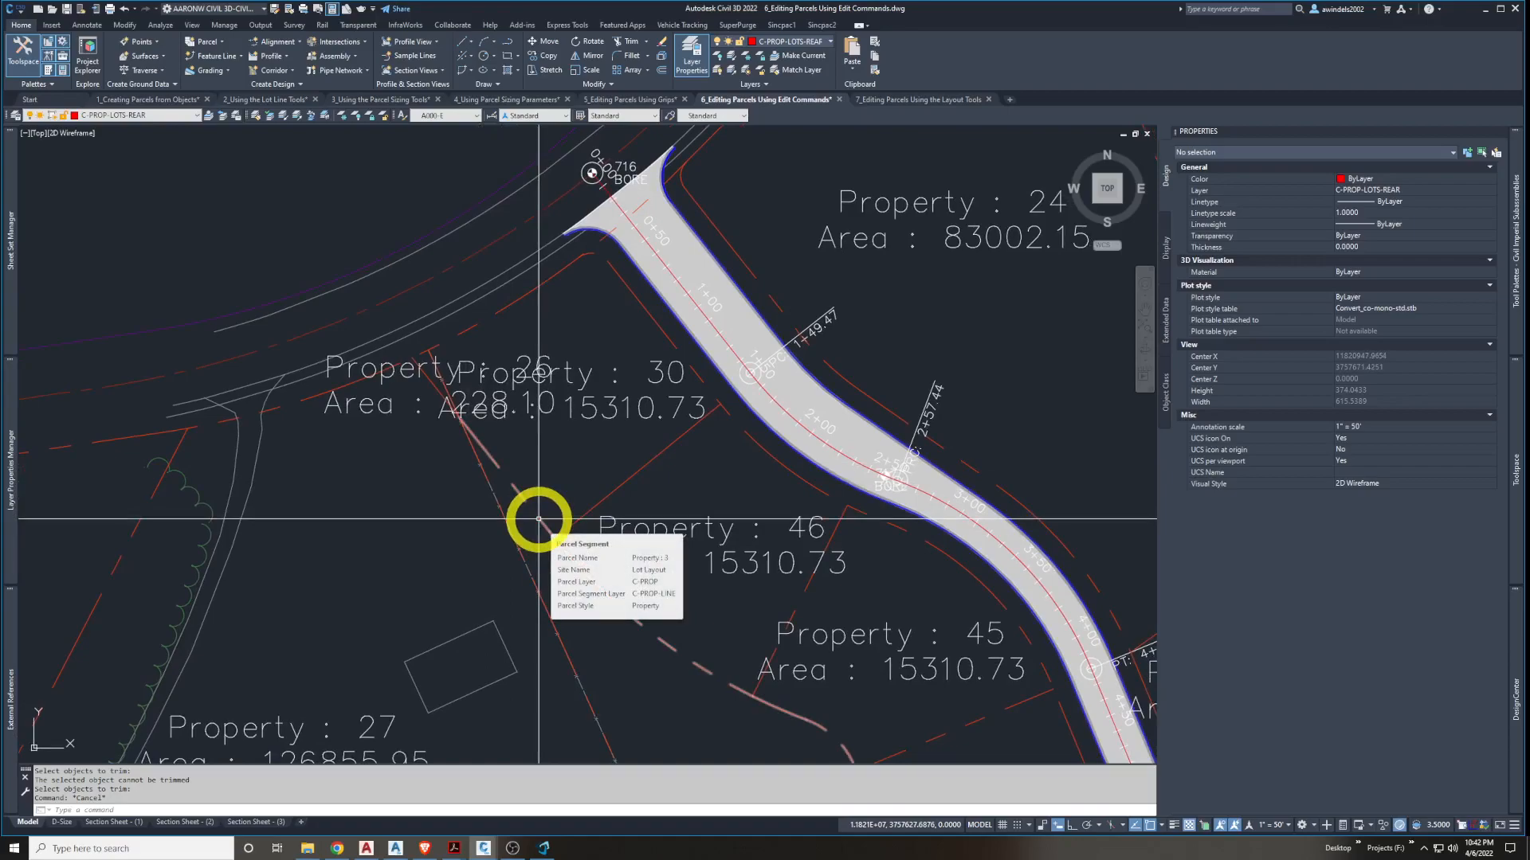
mouse_move(538, 519)
middle_down()
mouse_move(590, 553)
mouse_move(590, 516)
mouse_move(430, 205)
middle_up()
scroll(461, 290, down, 3)
scroll(518, 387, down, 2)
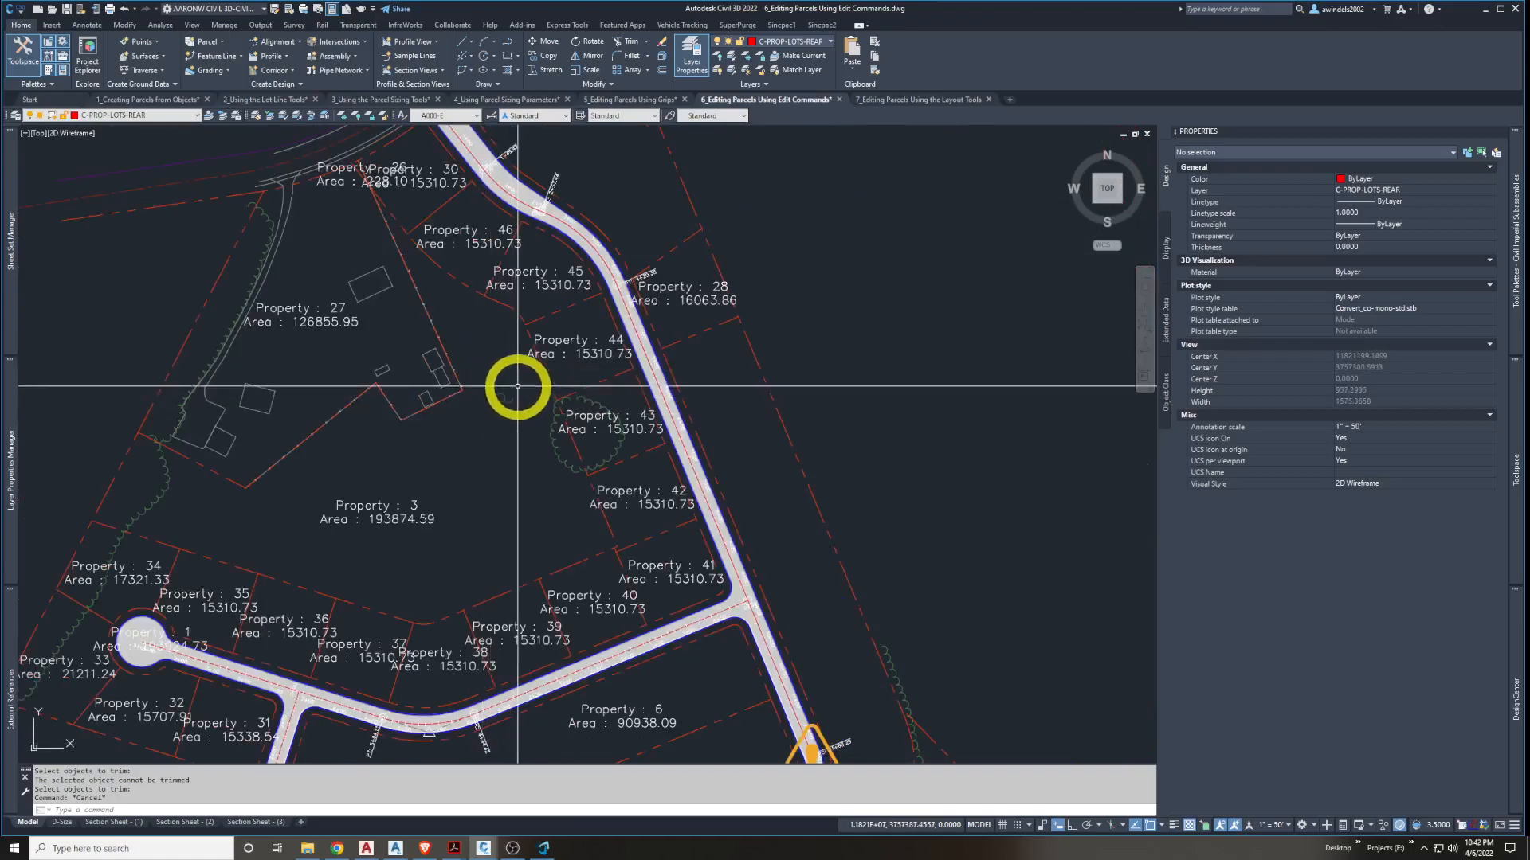
middle_drag(581, 663, 590, 460)
middle_drag(641, 644, 656, 576)
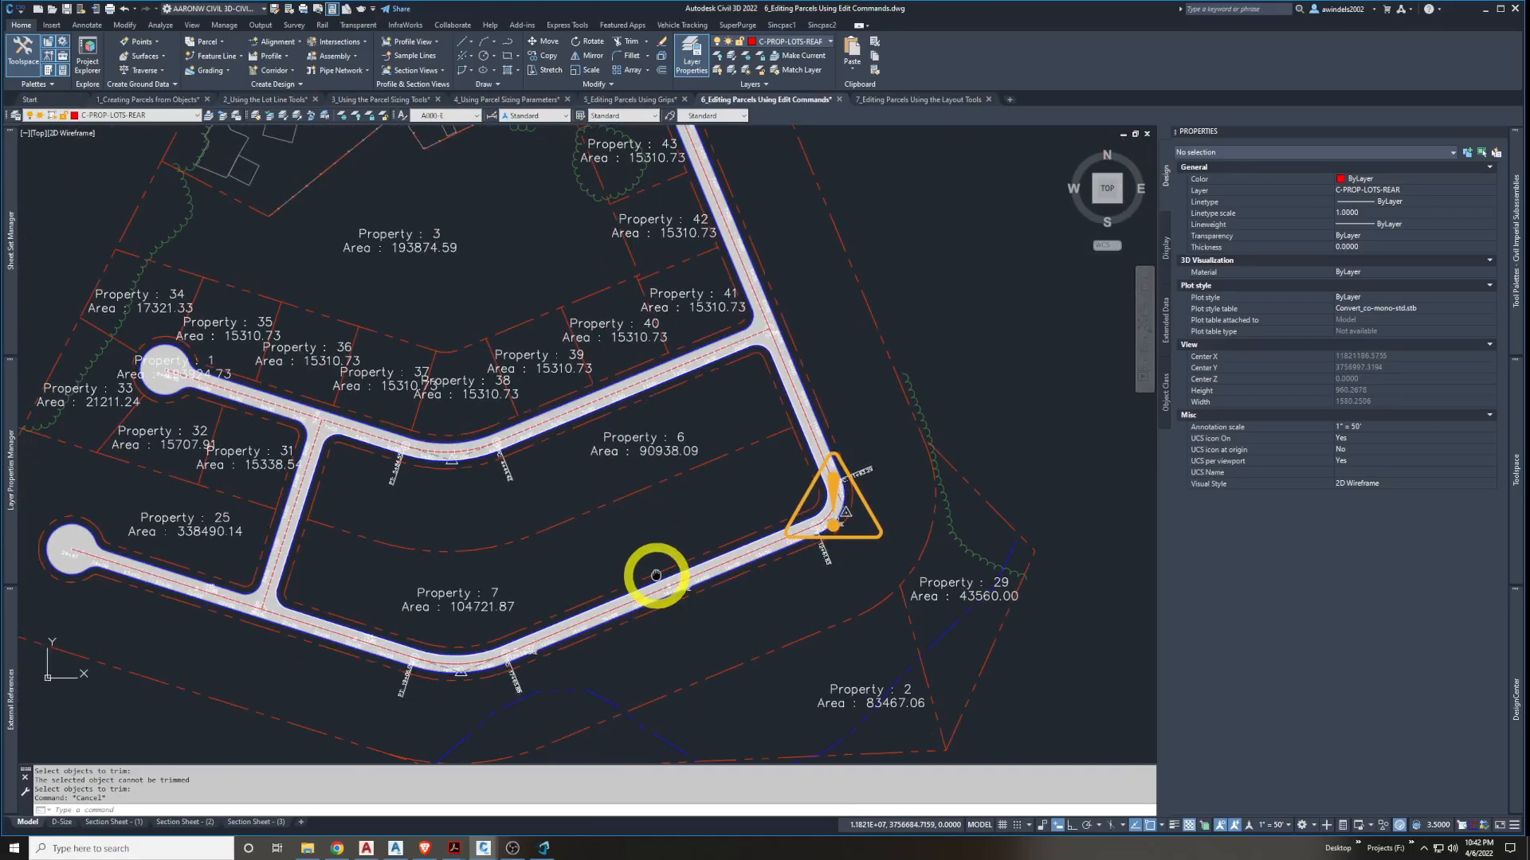
scroll(518, 570, up, 3)
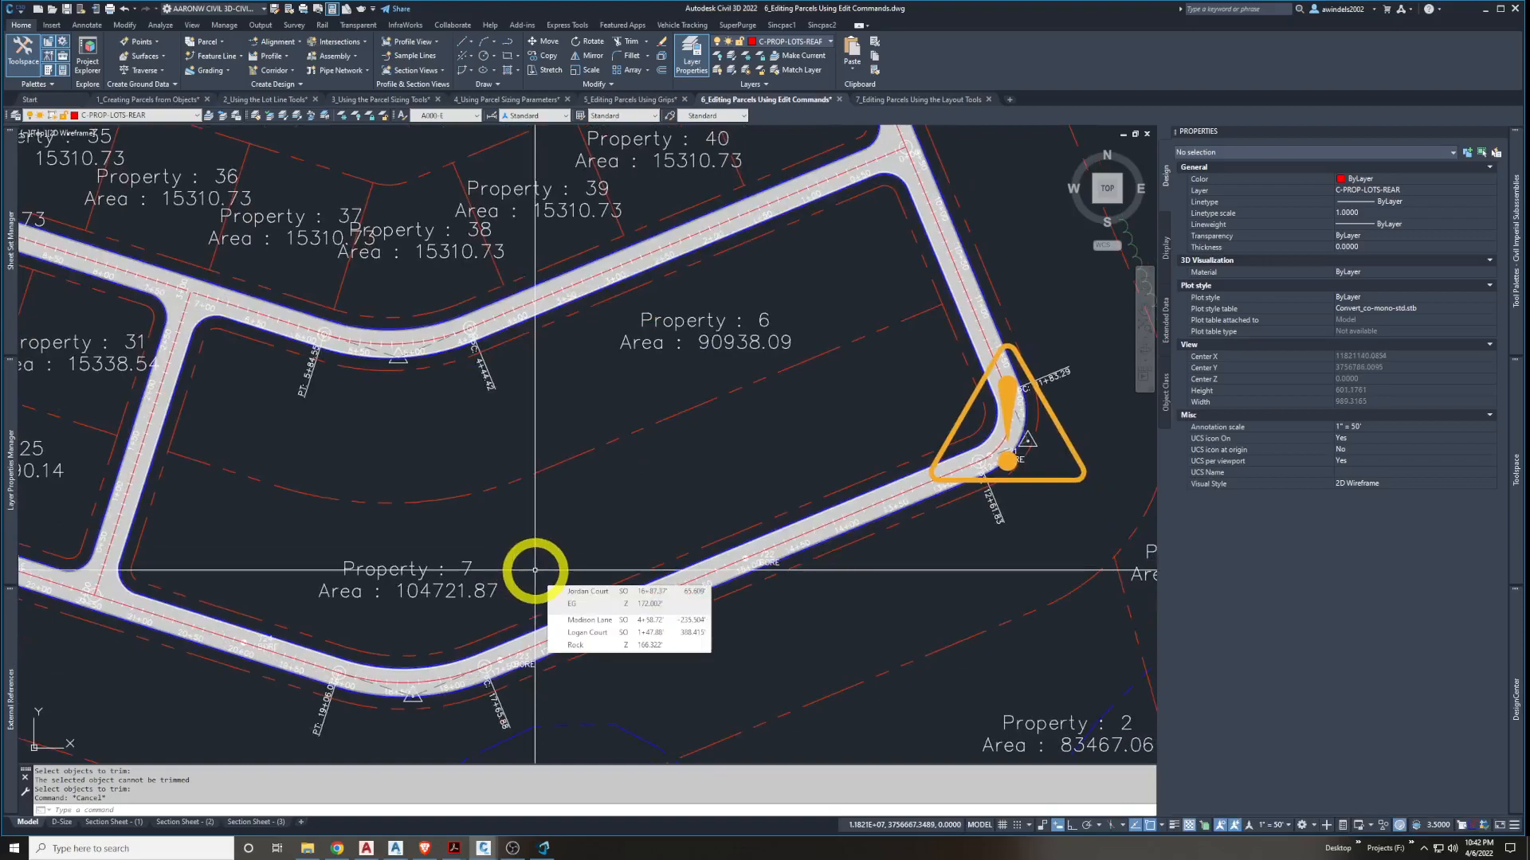
click(390, 568)
click(389, 568)
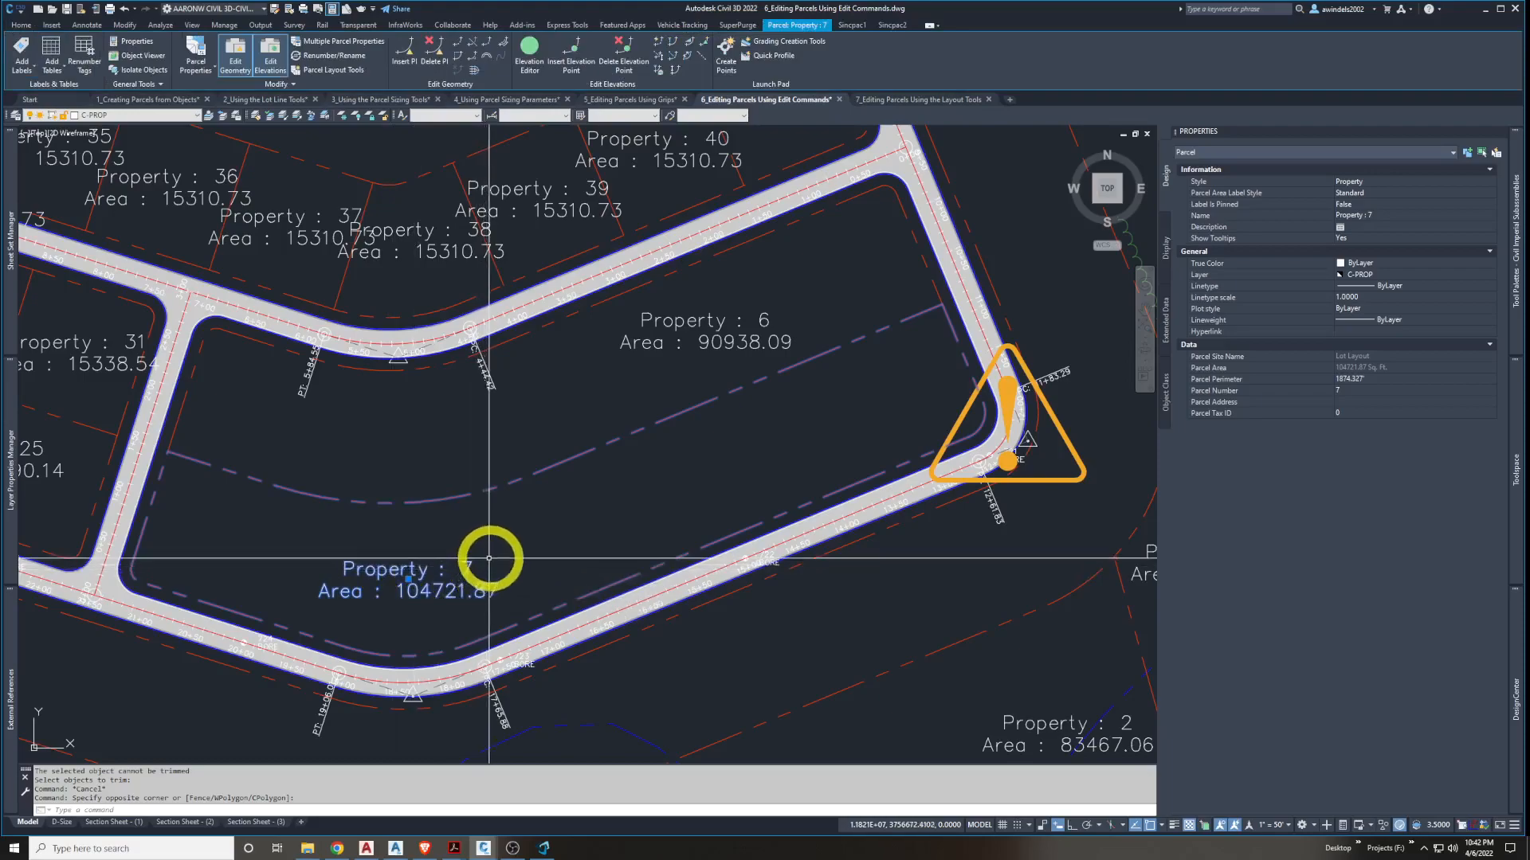
click(459, 58)
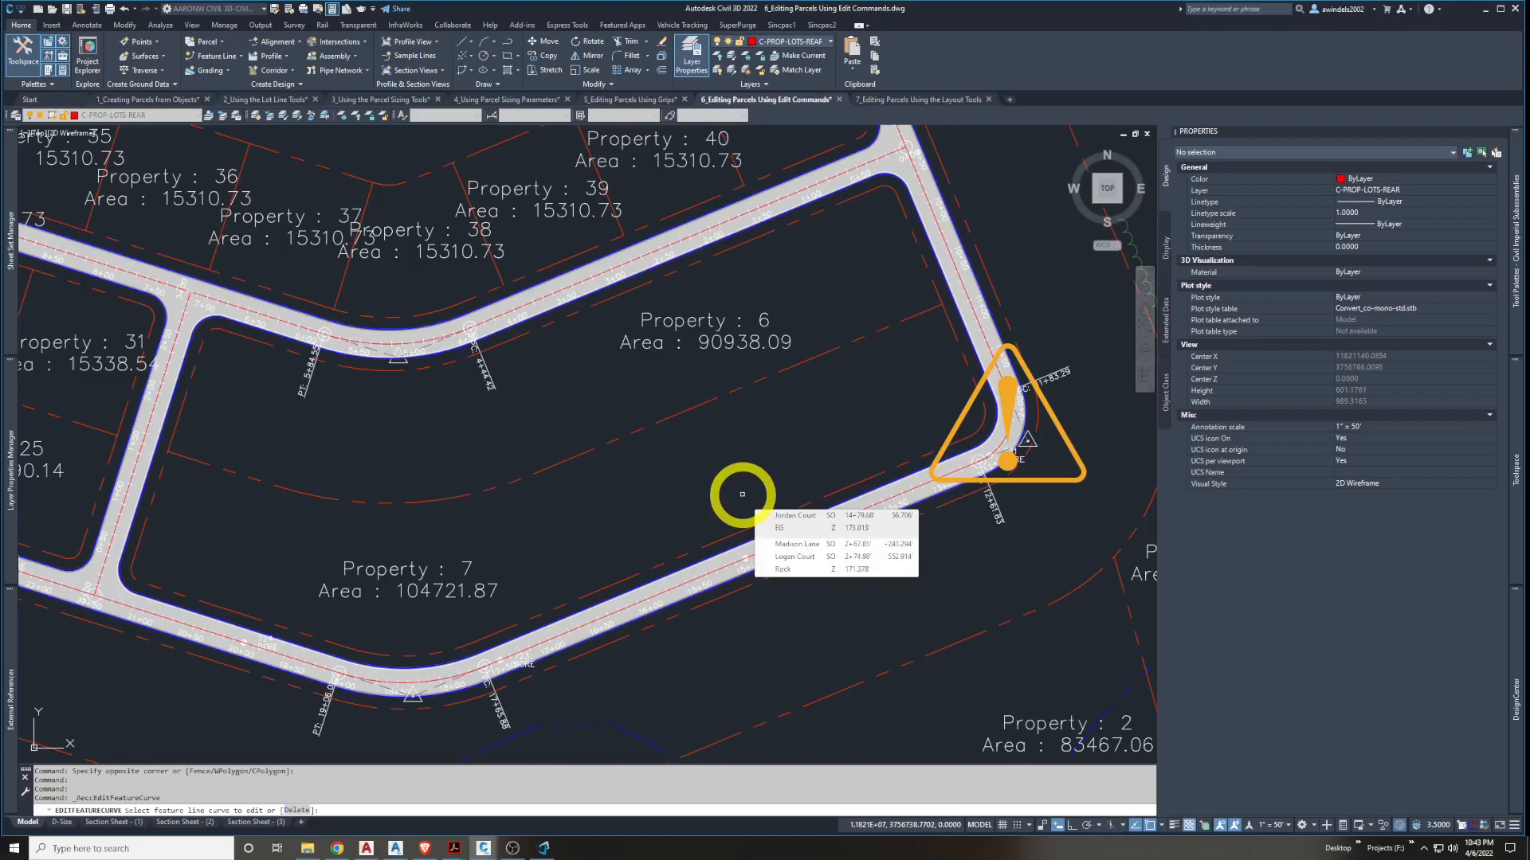
click(426, 502)
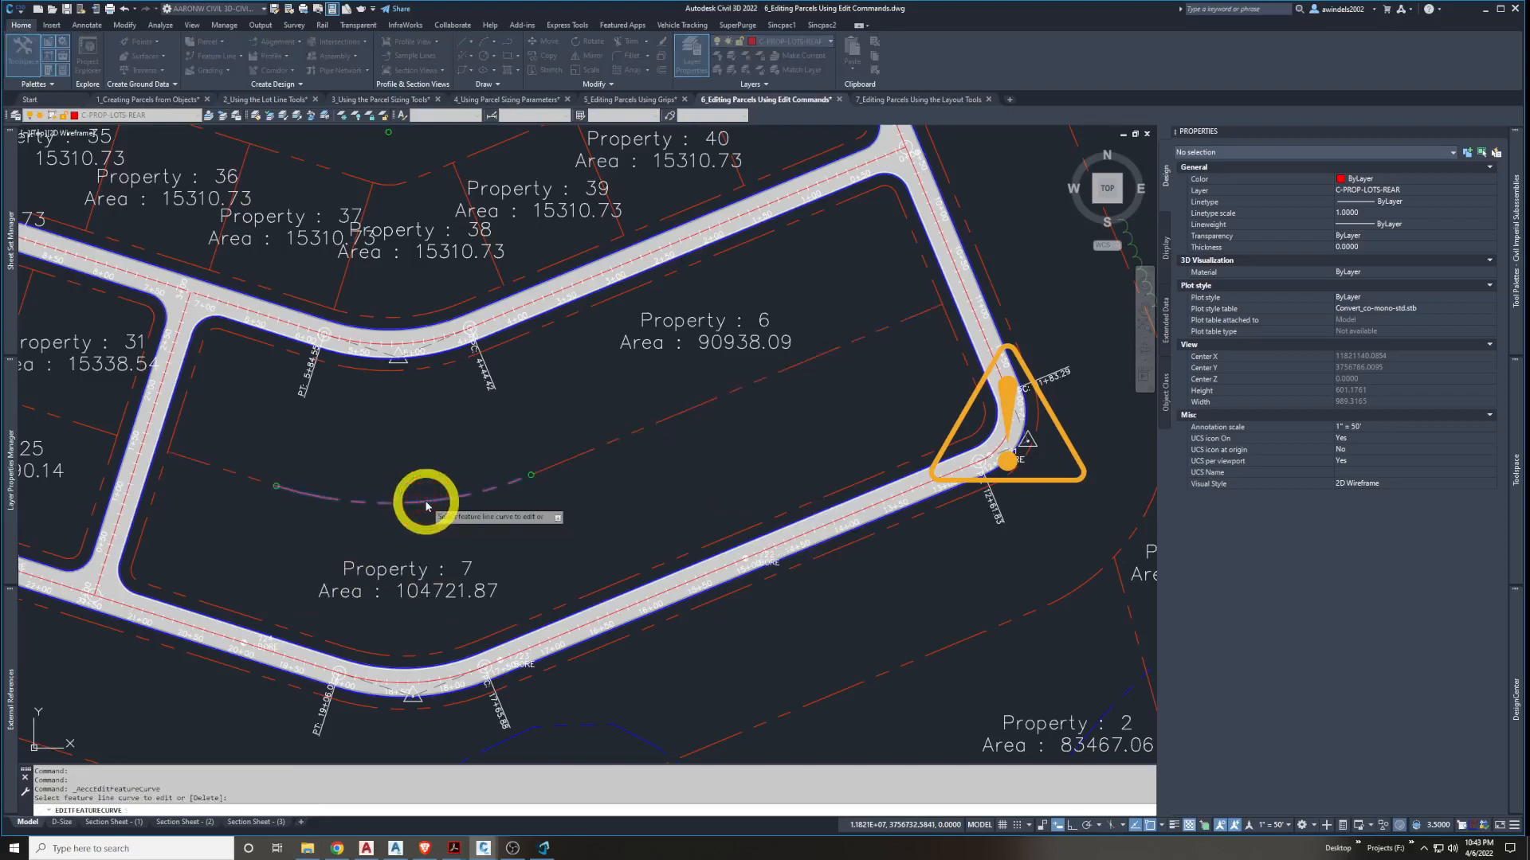
click(427, 504)
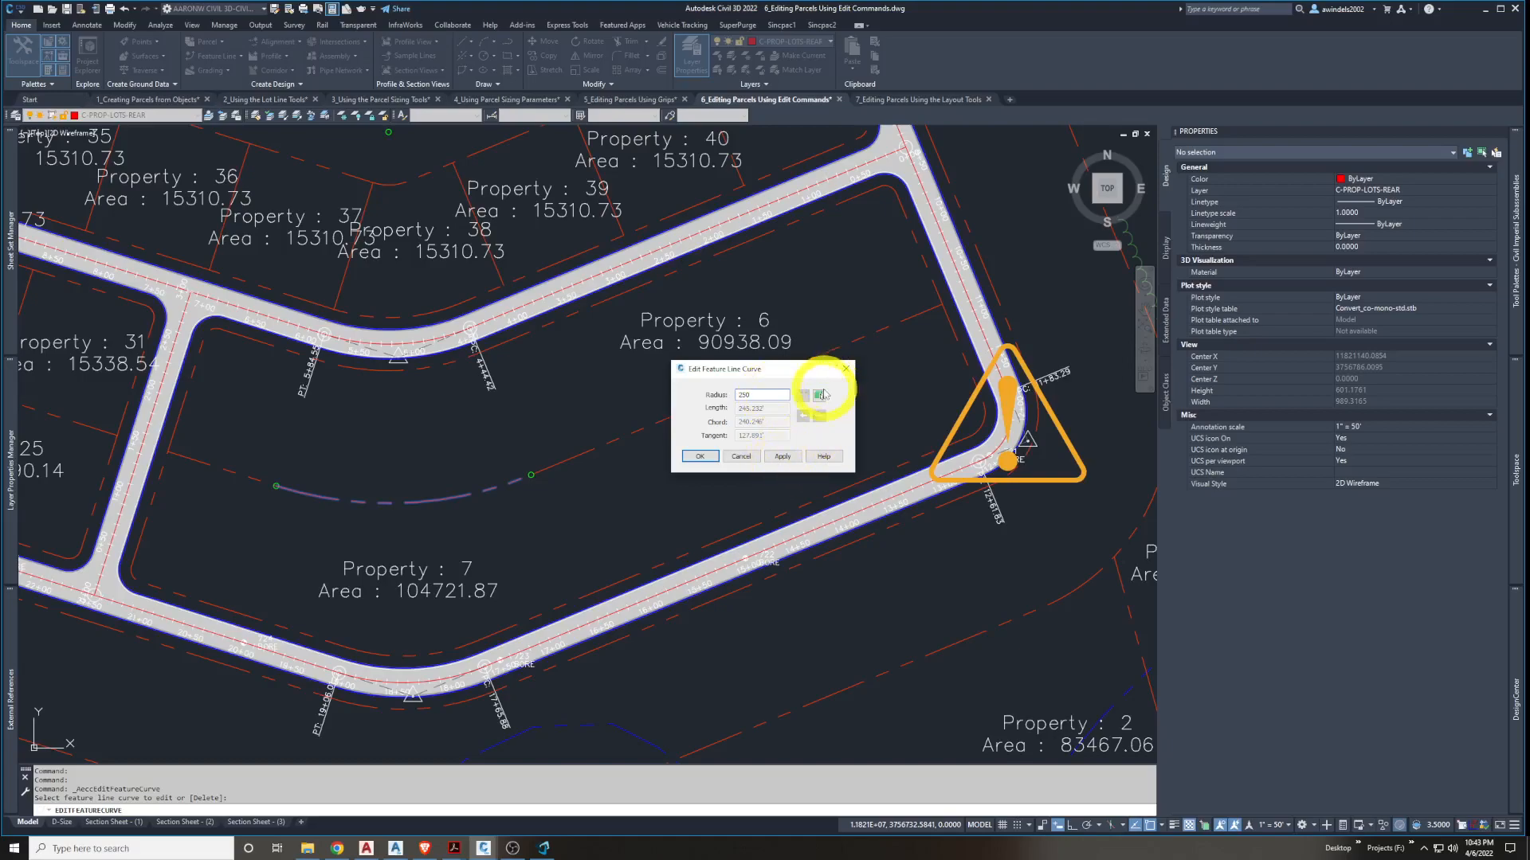
click(698, 458)
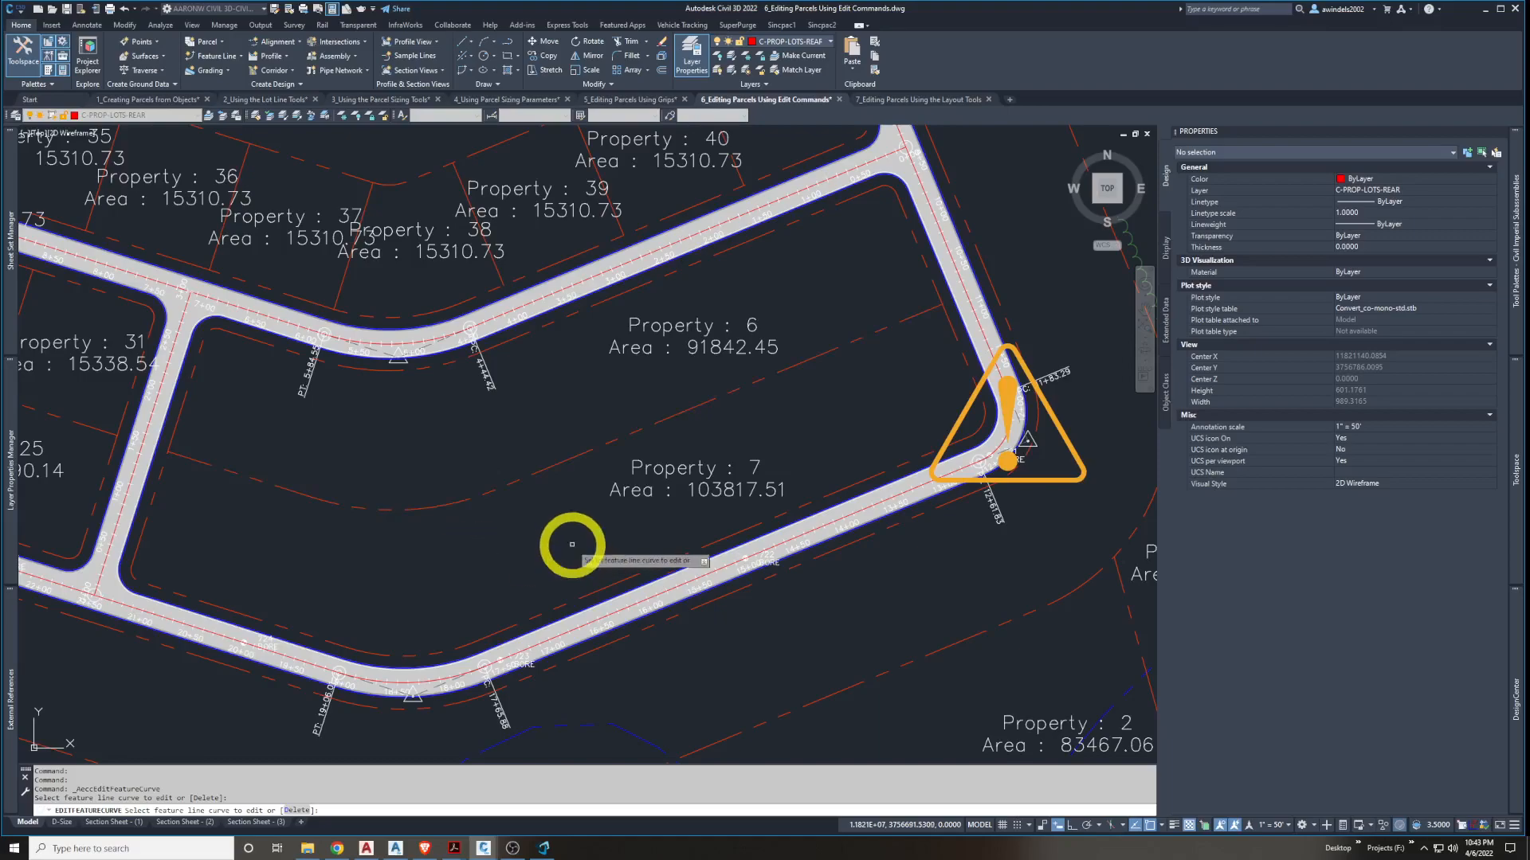
Reselect Property 7 and run Select on Property 2 in the Lot Layout parcels of the 1_Creating Parcels from Objects drawing
click(667, 514)
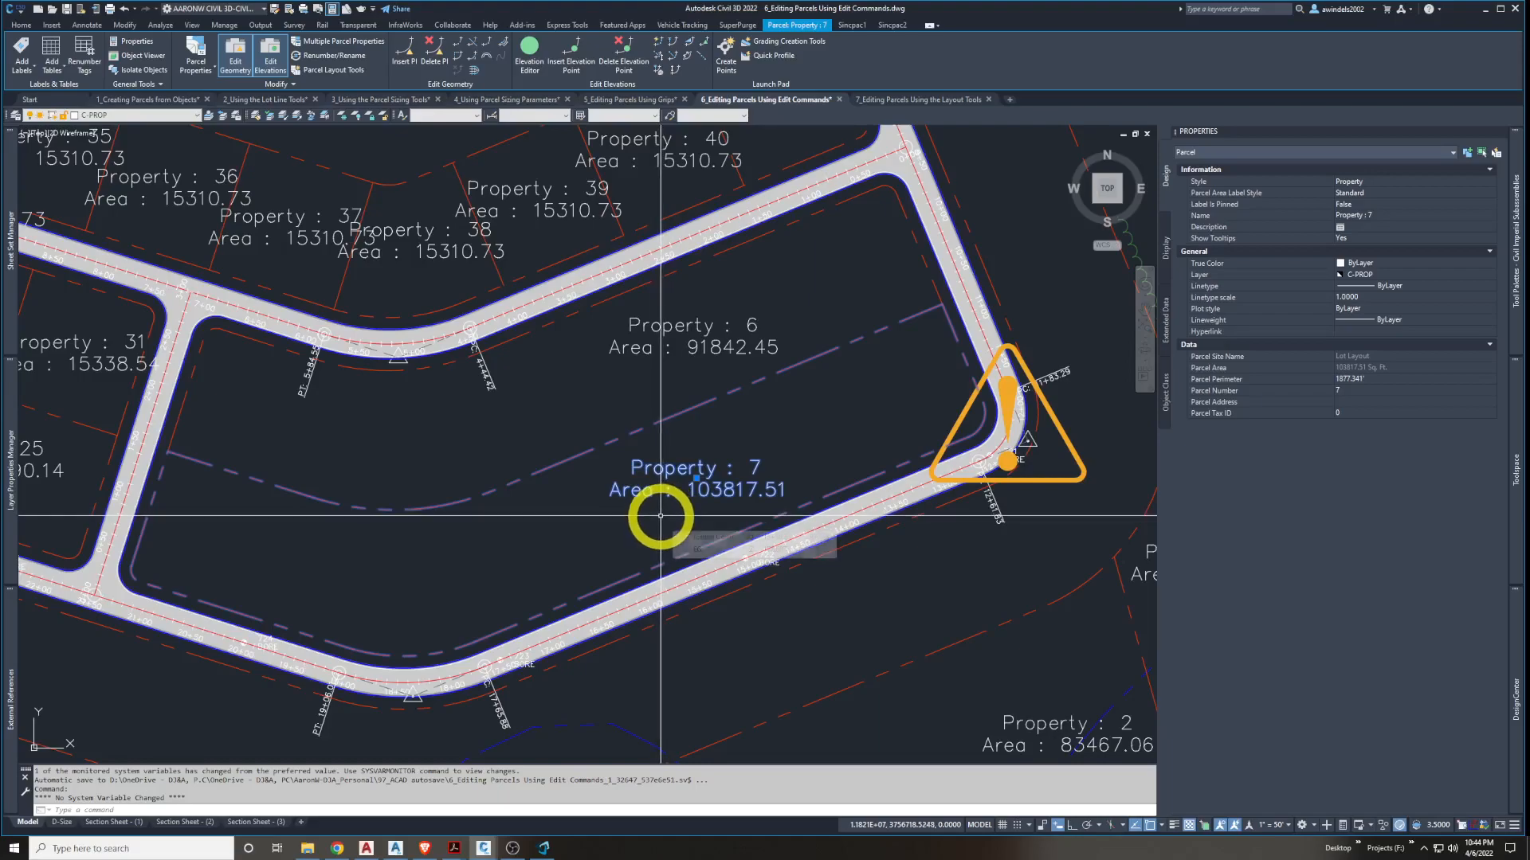
scroll(661, 516, down, 3)
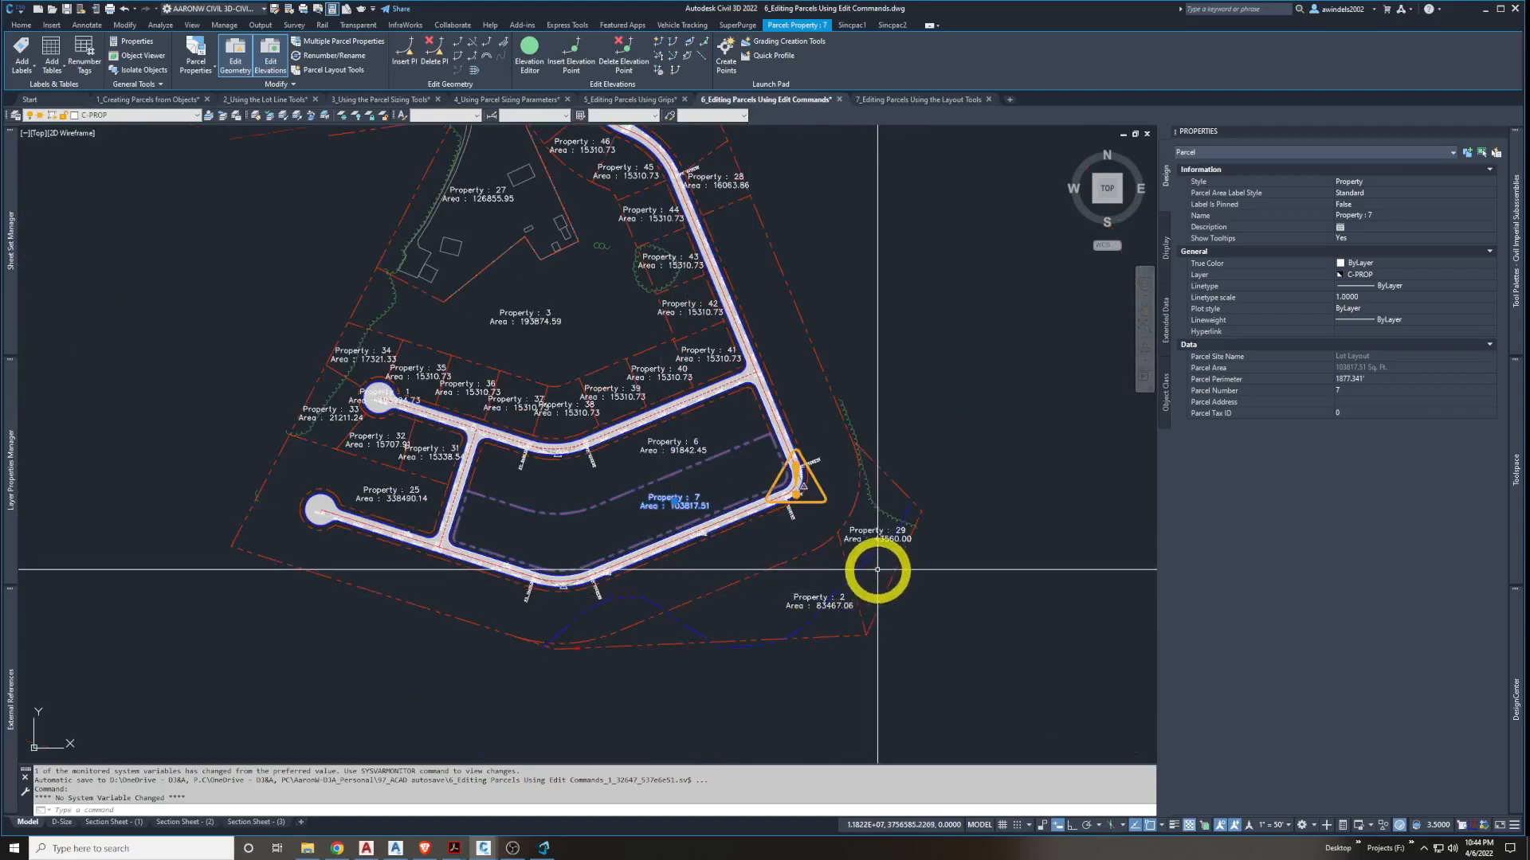
middle_drag(877, 563, 890, 602)
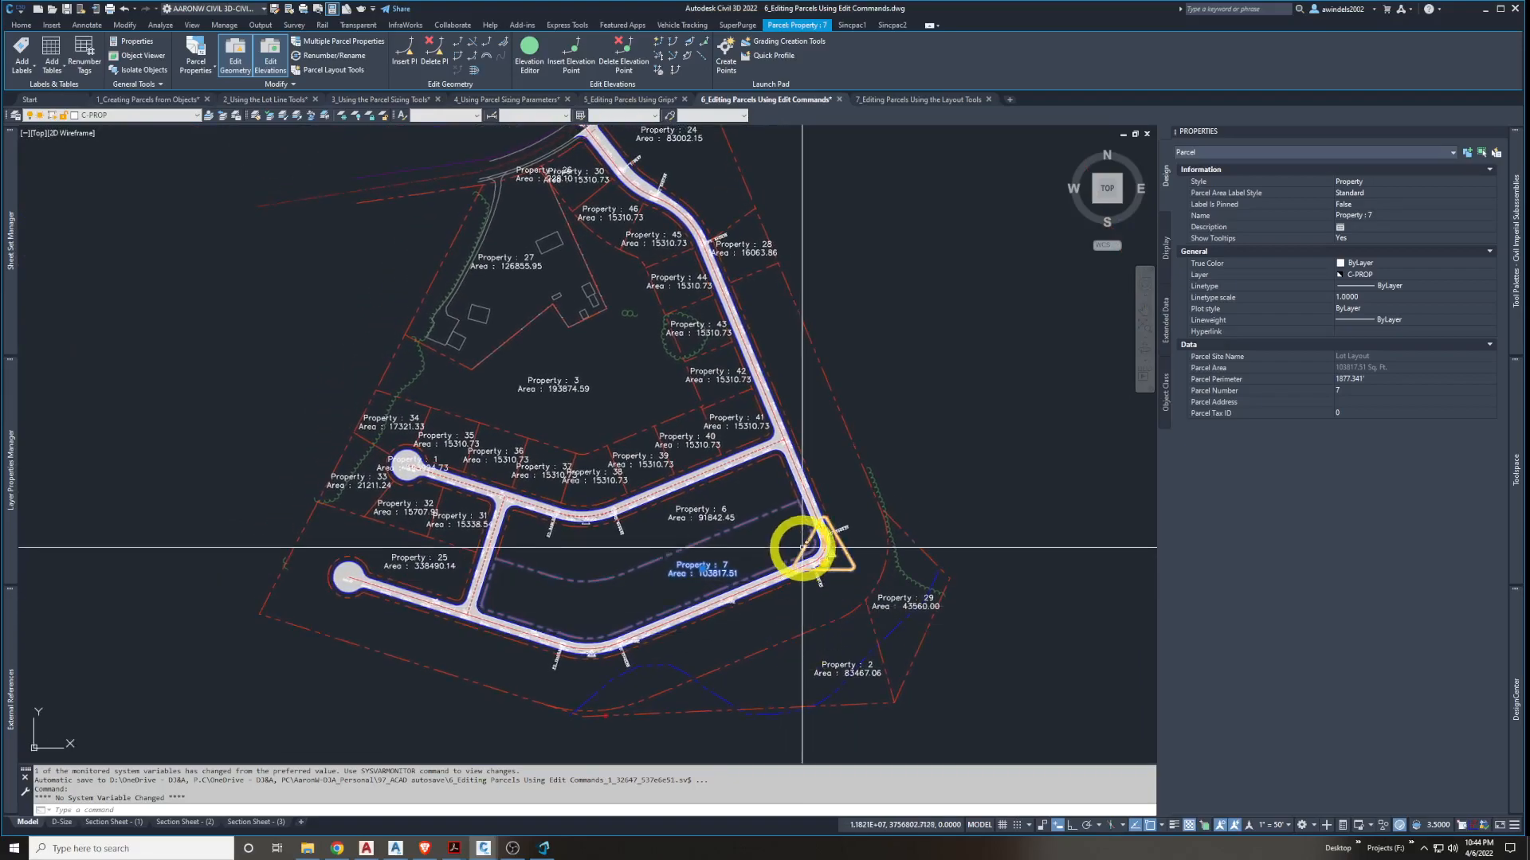
mouse_move(810, 535)
middle_down()
mouse_move(826, 649)
mouse_move(812, 632)
mouse_move(836, 607)
middle_up()
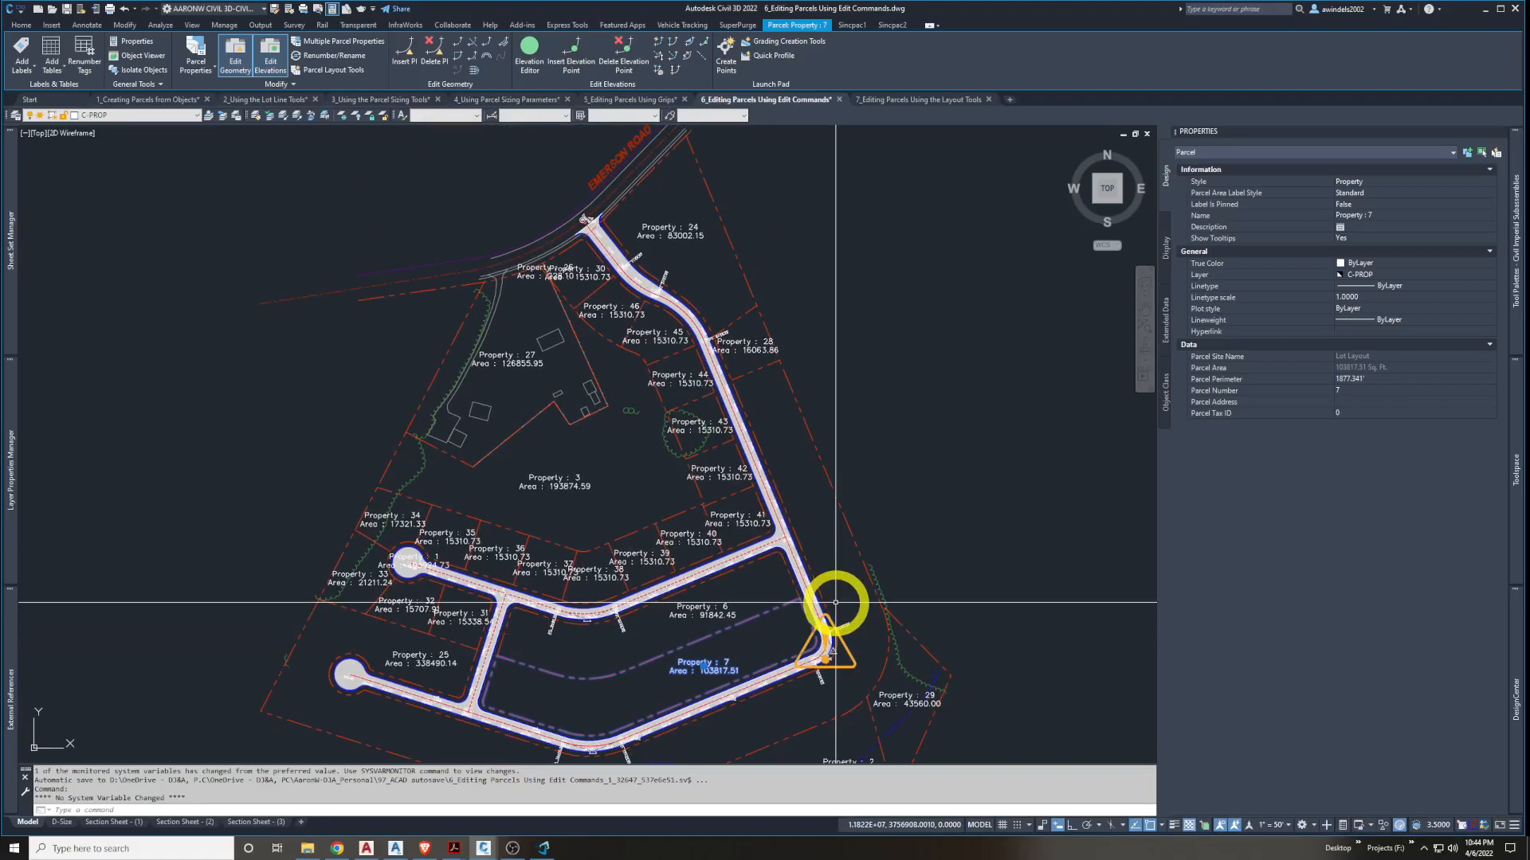
scroll(890, 587, up, 4)
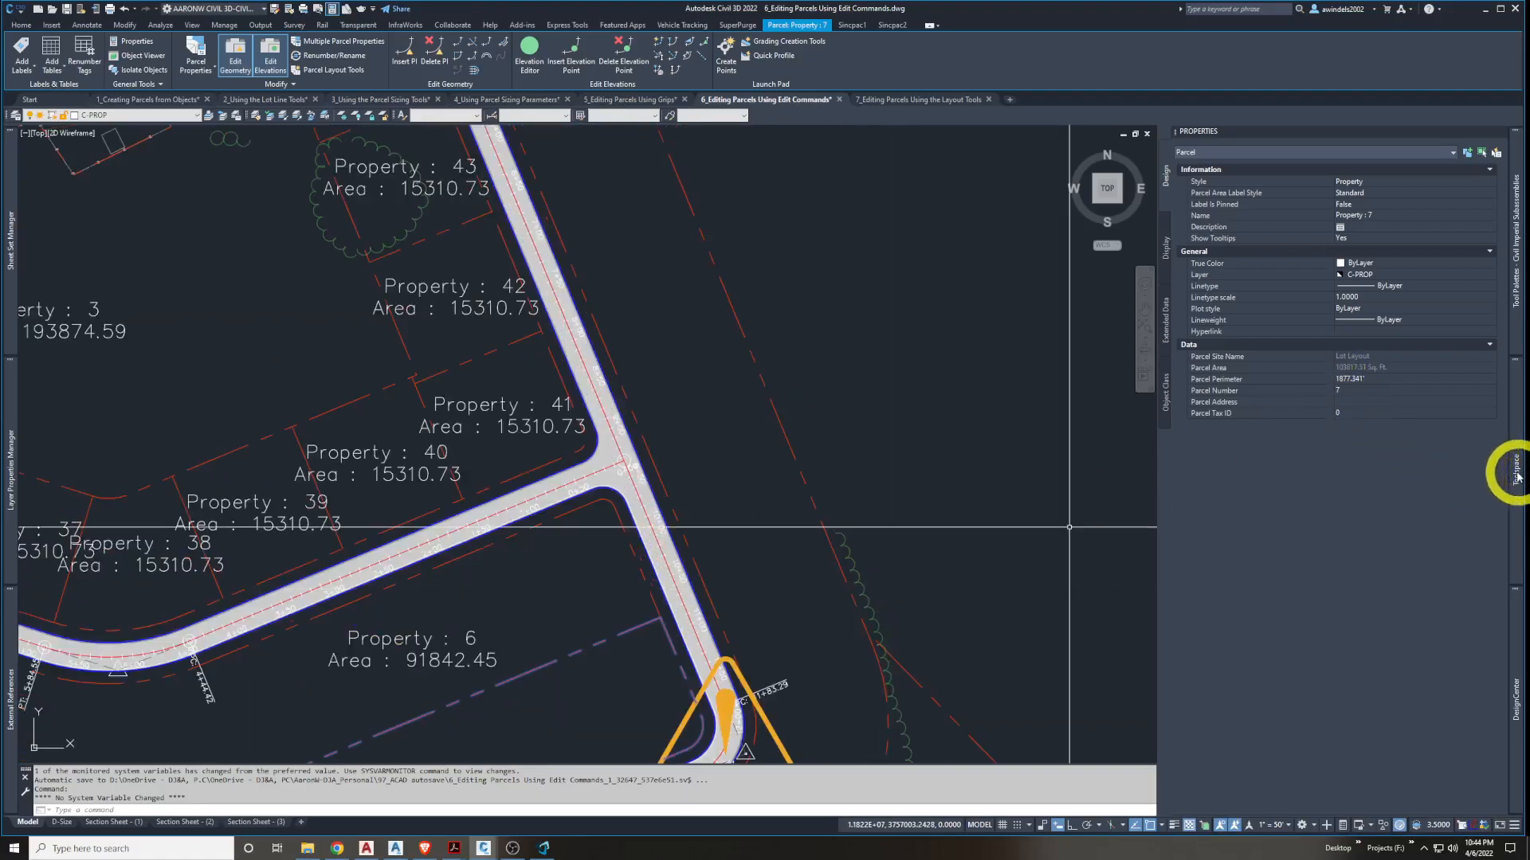
mouse_move(1518, 477)
click(1275, 467)
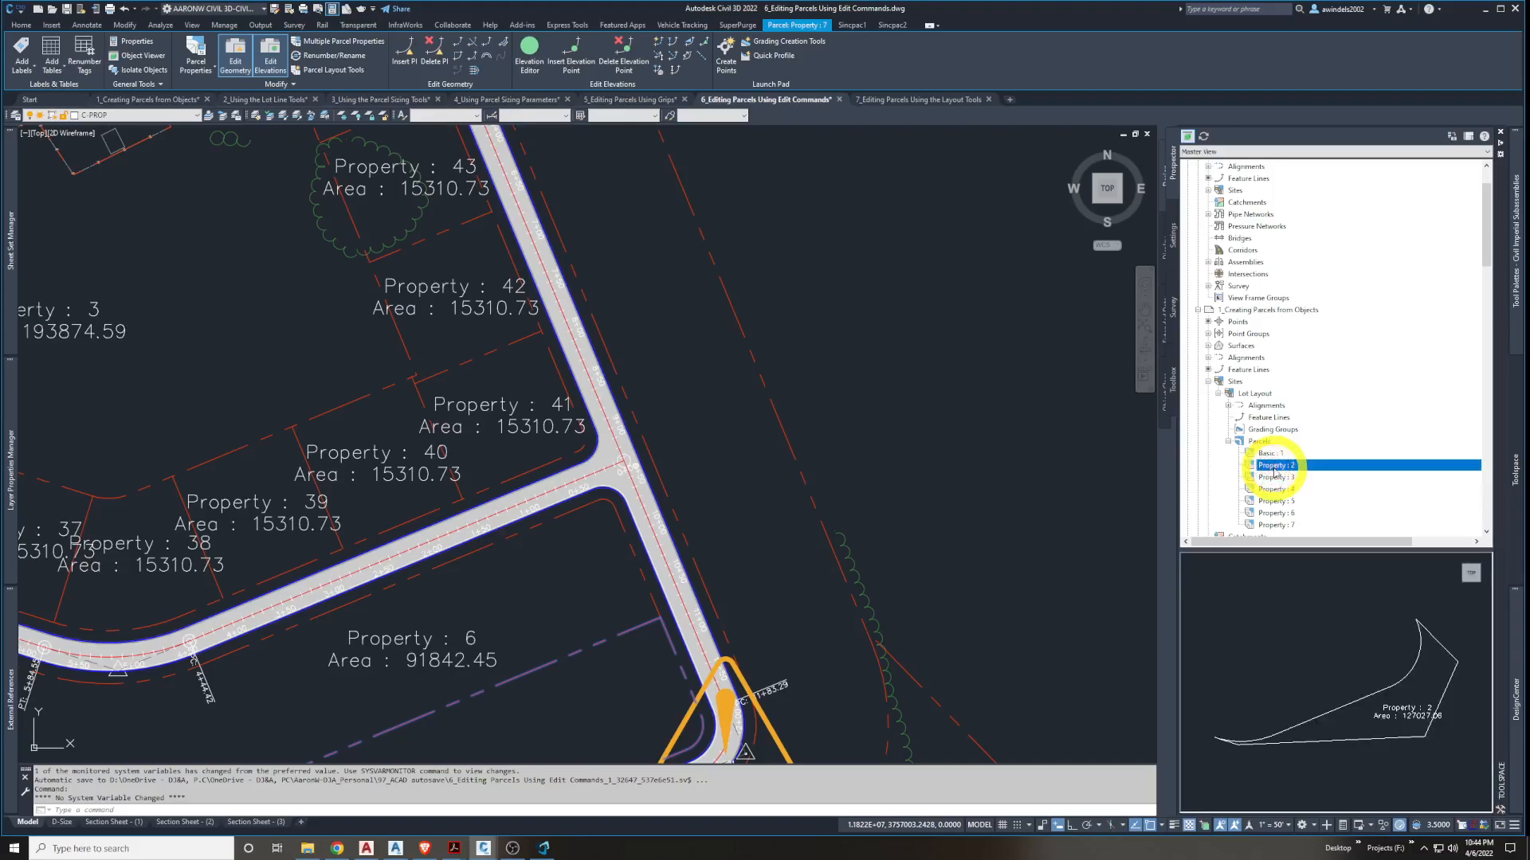
scroll(1275, 470, down, 2)
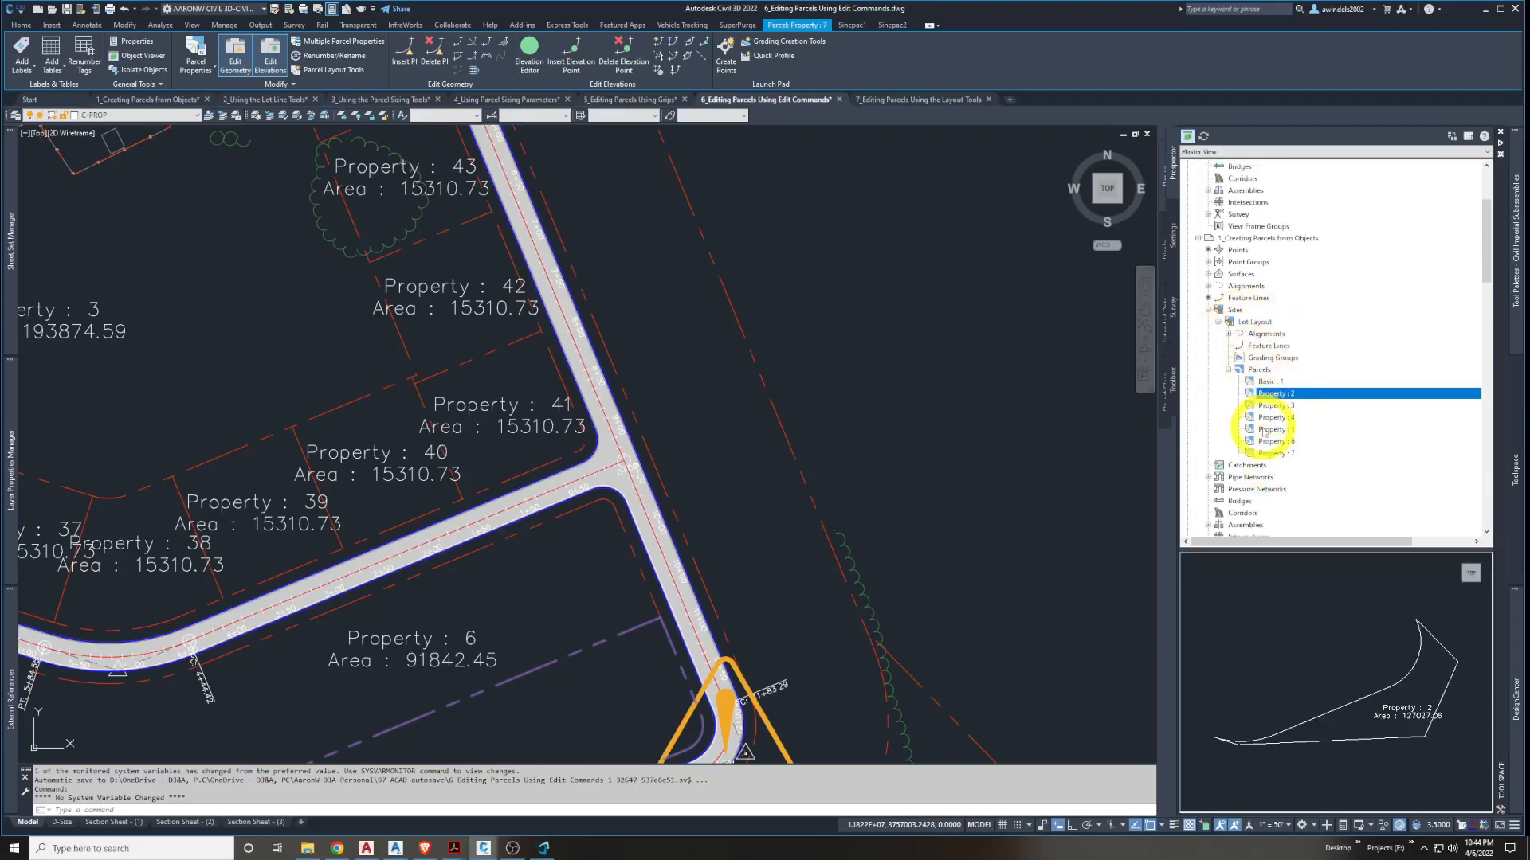
right_click(1273, 395)
click(1318, 463)
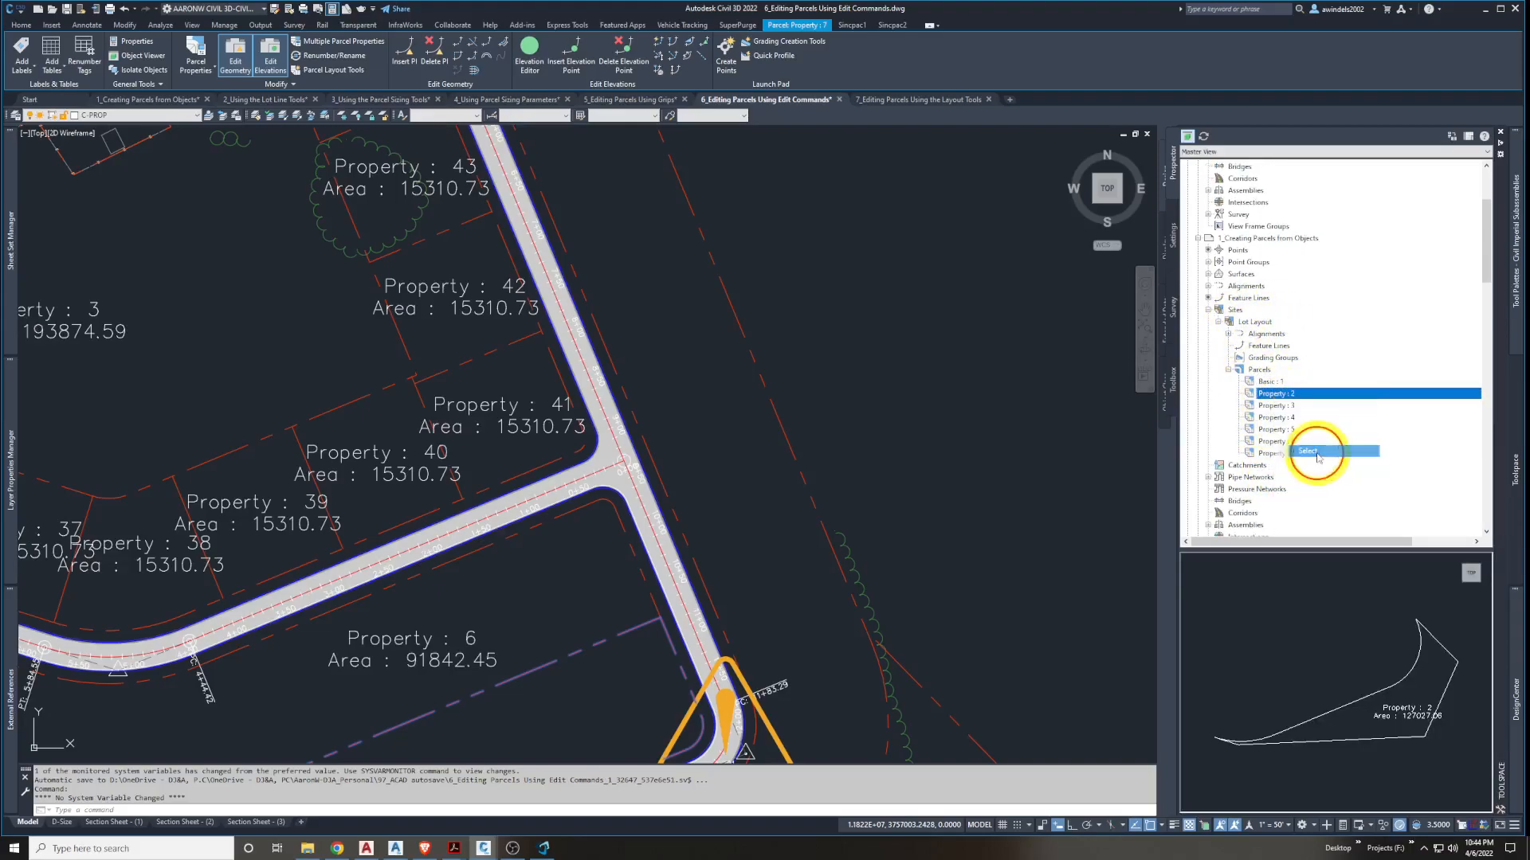
Zoom to Property 2 in the 1_Creating Parcels from Objects drawing and clear the selection
right_click(1289, 396)
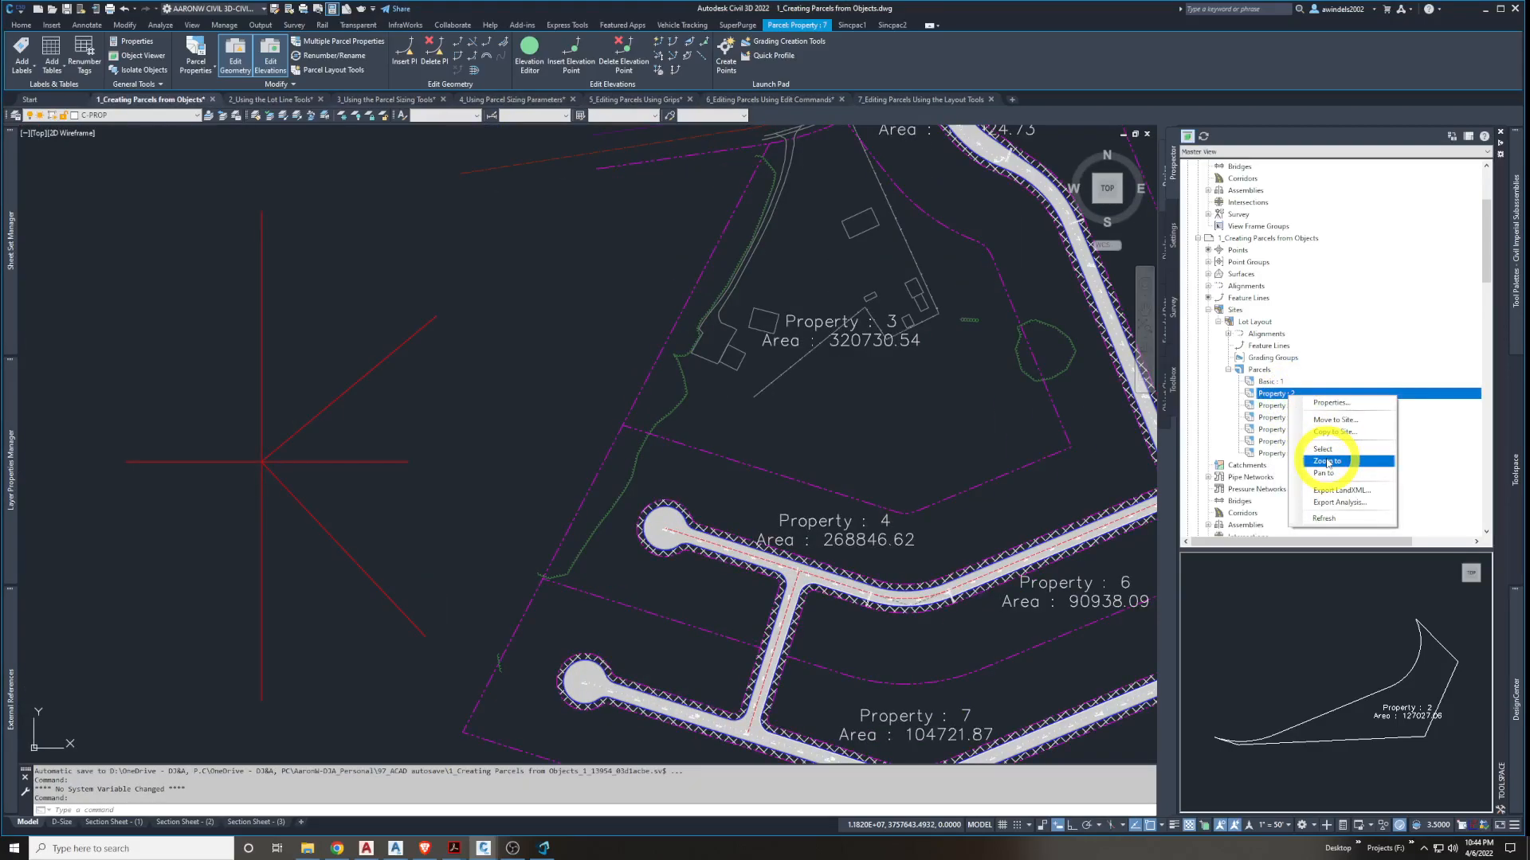
click(1328, 463)
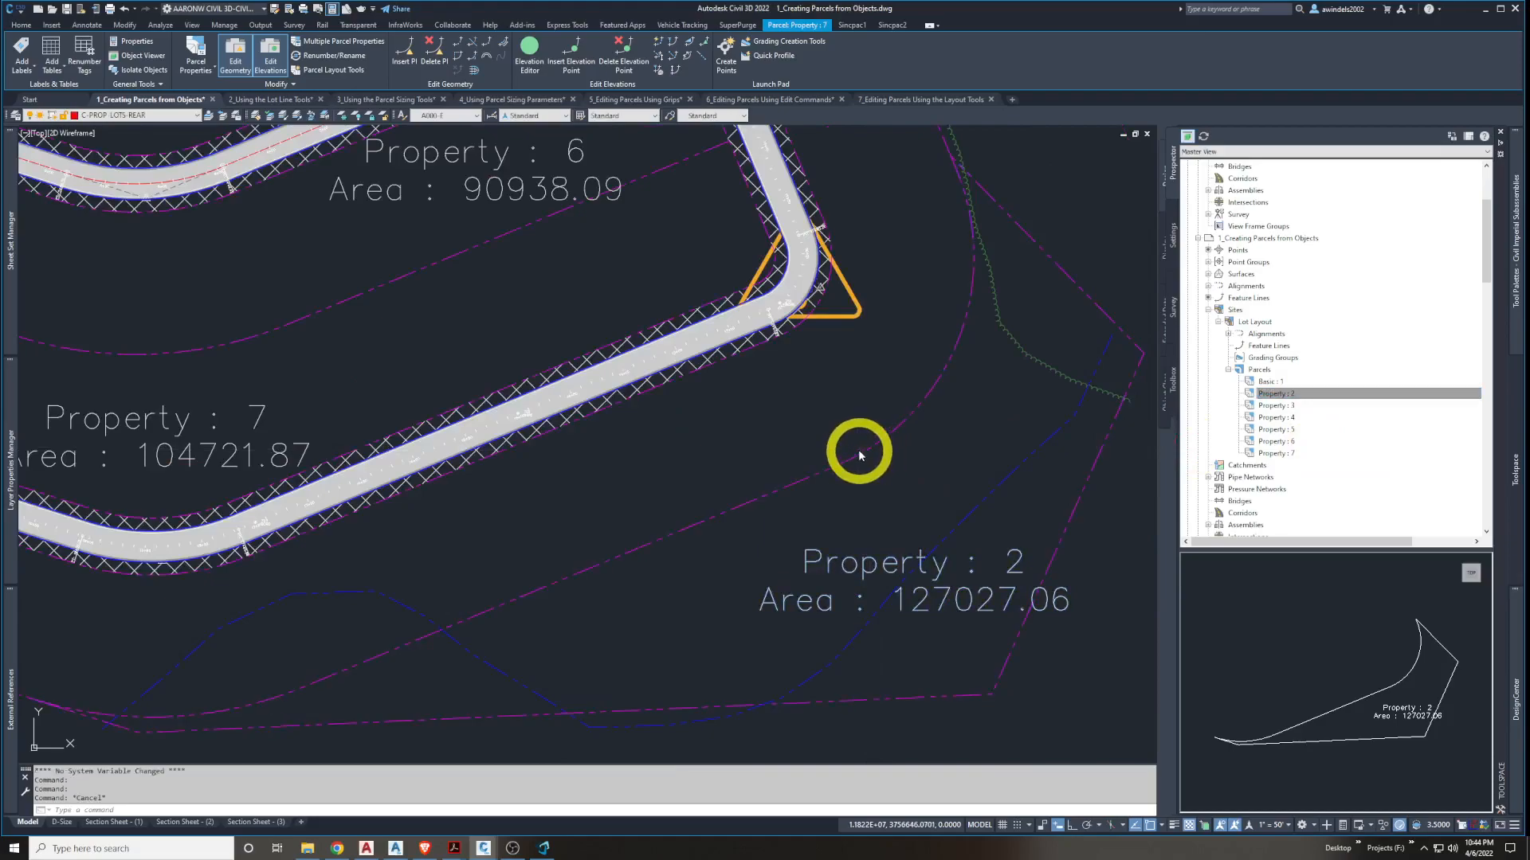
key(Escape)
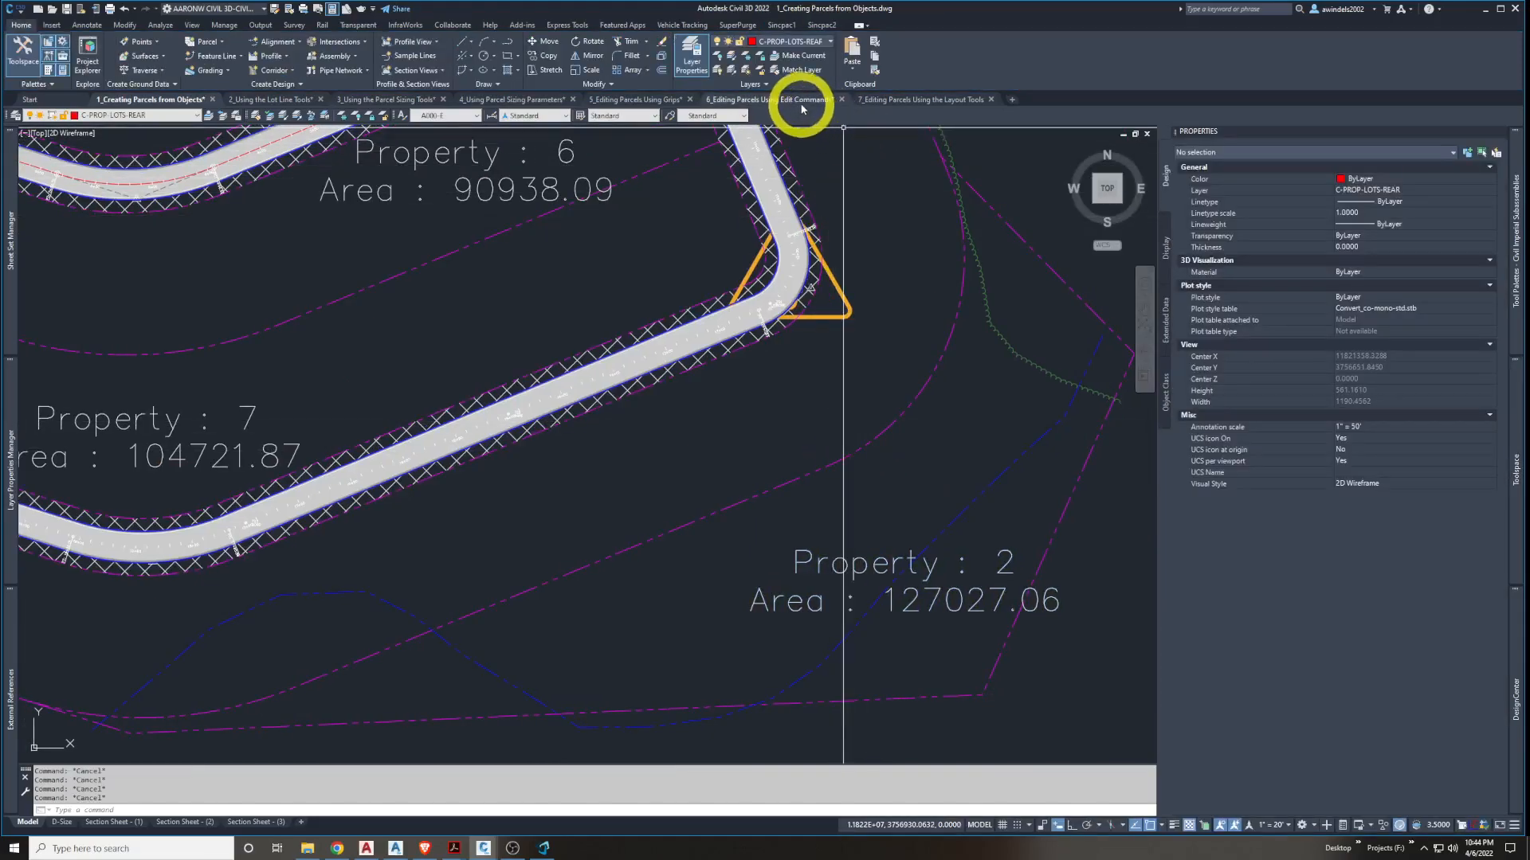
Return to the 6_Editing Parcels Using Edit Commands drawing and clear the Property 7 selection
click(799, 100)
click(1027, 578)
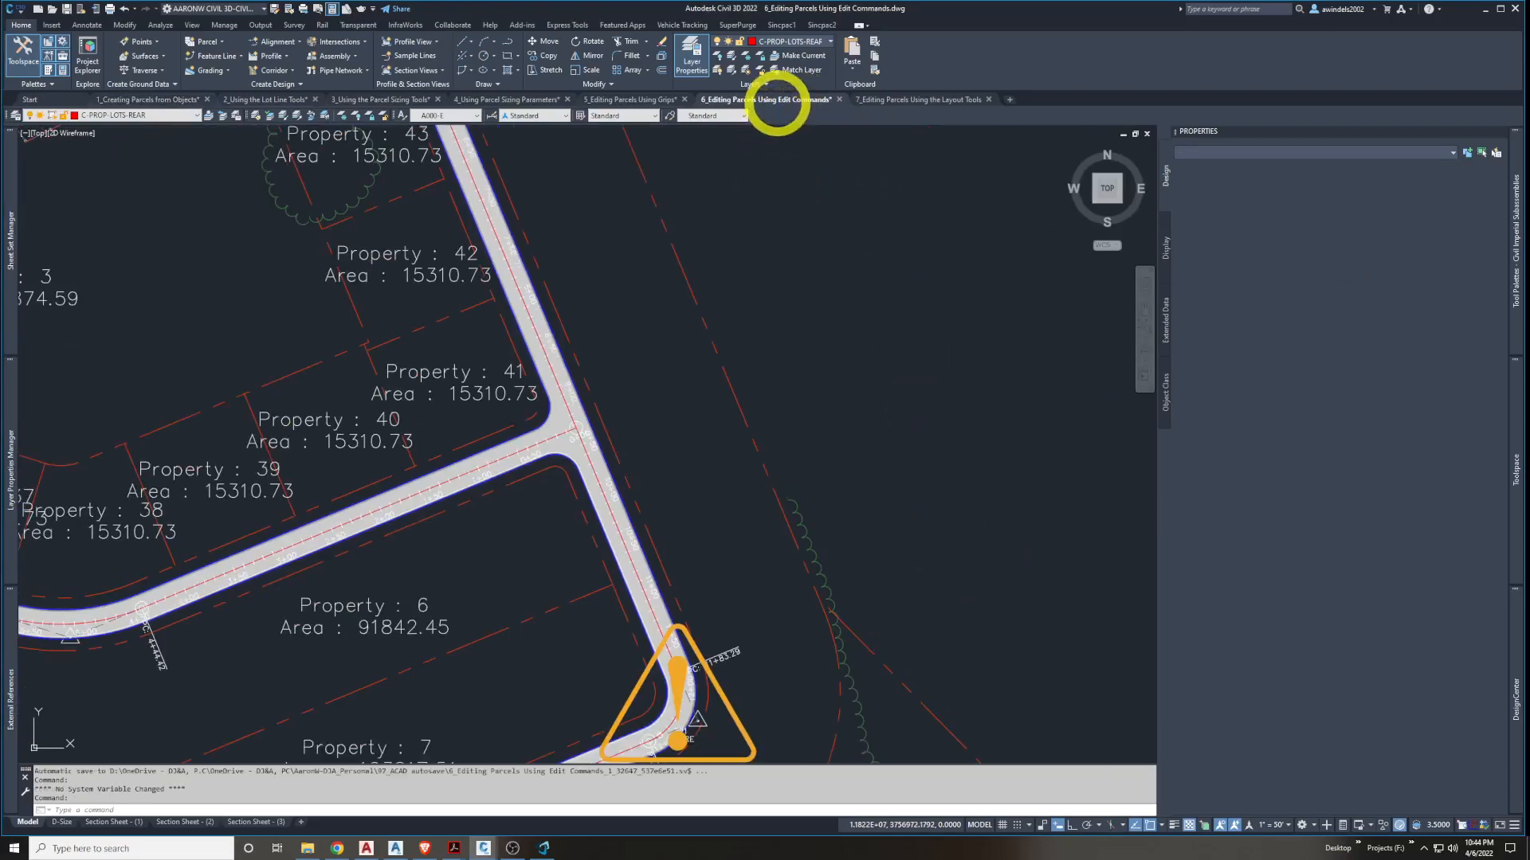
key(Escape)
click(895, 419)
key(Escape)
Collapse every open drawing in the drawing tree, including 6_Editing Parcels Using Edit Commands
mouse_move(1510, 480)
right_click(1316, 462)
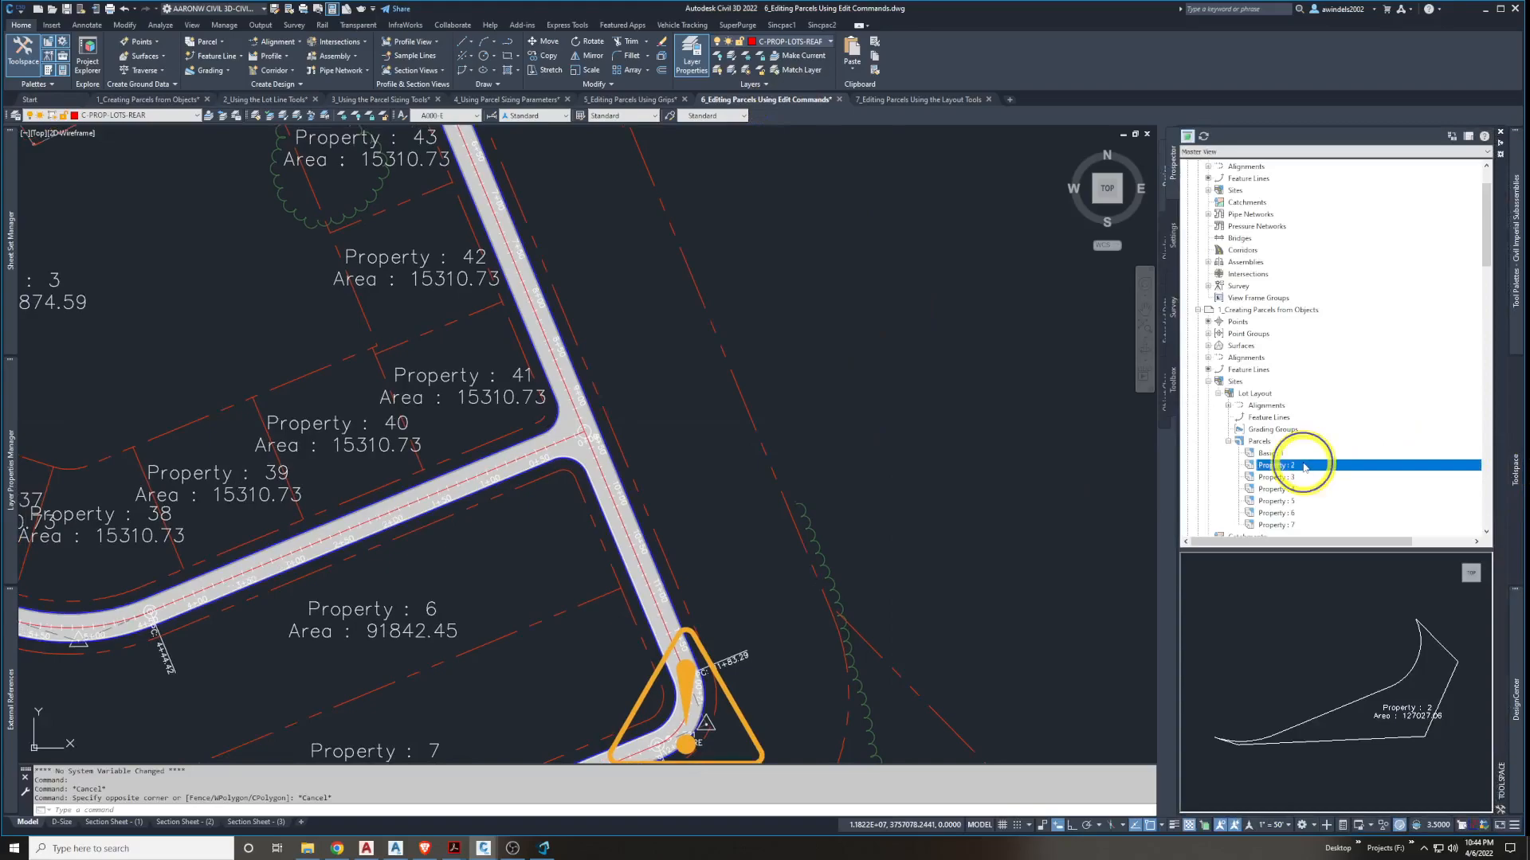
click(1303, 462)
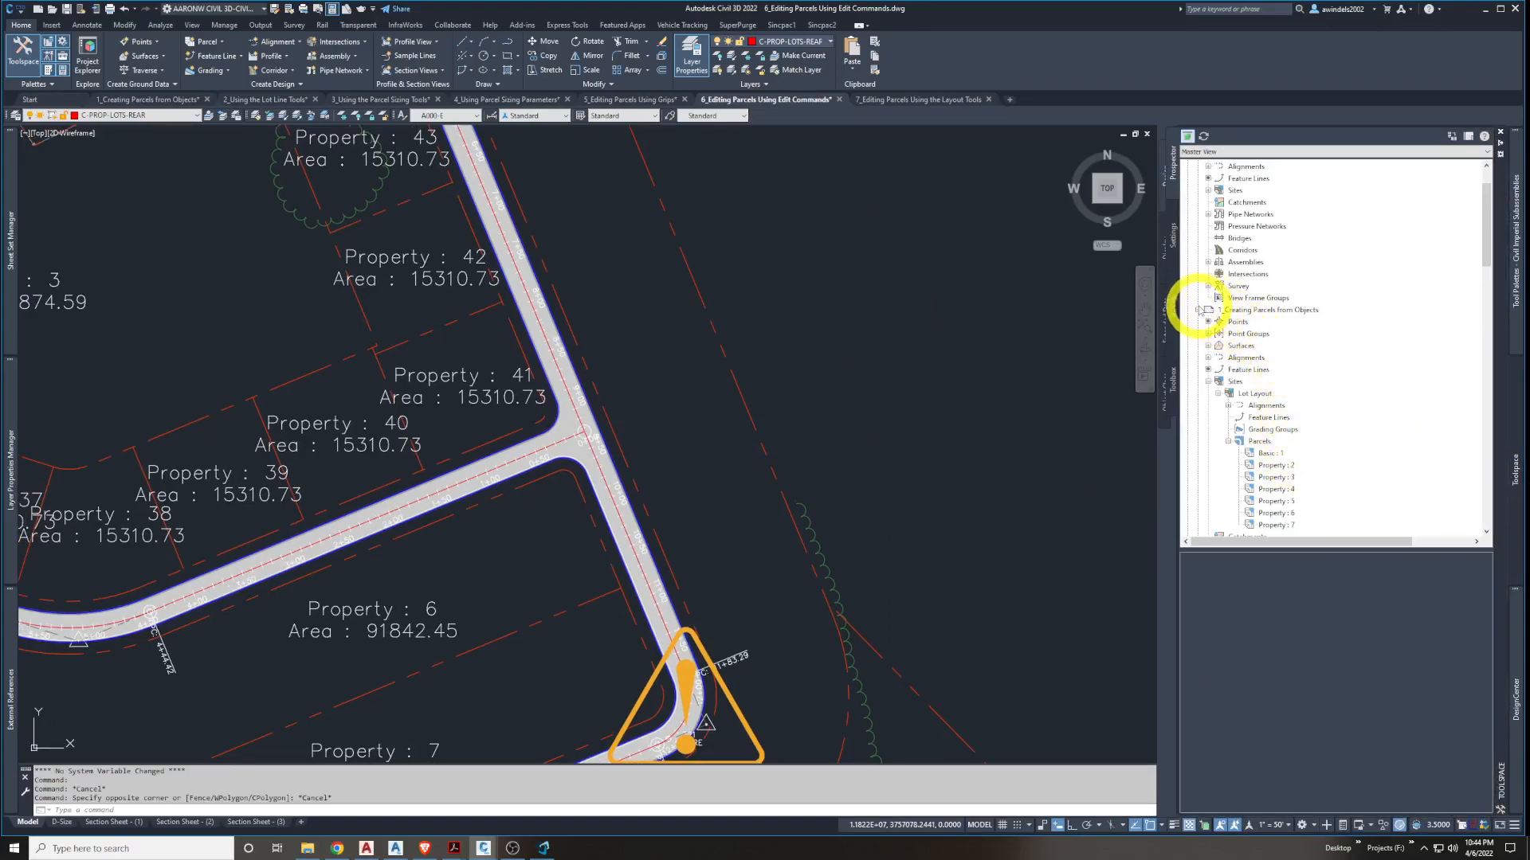
click(1198, 310)
click(1198, 322)
click(1197, 334)
scroll(1201, 334, up, 2)
click(1198, 406)
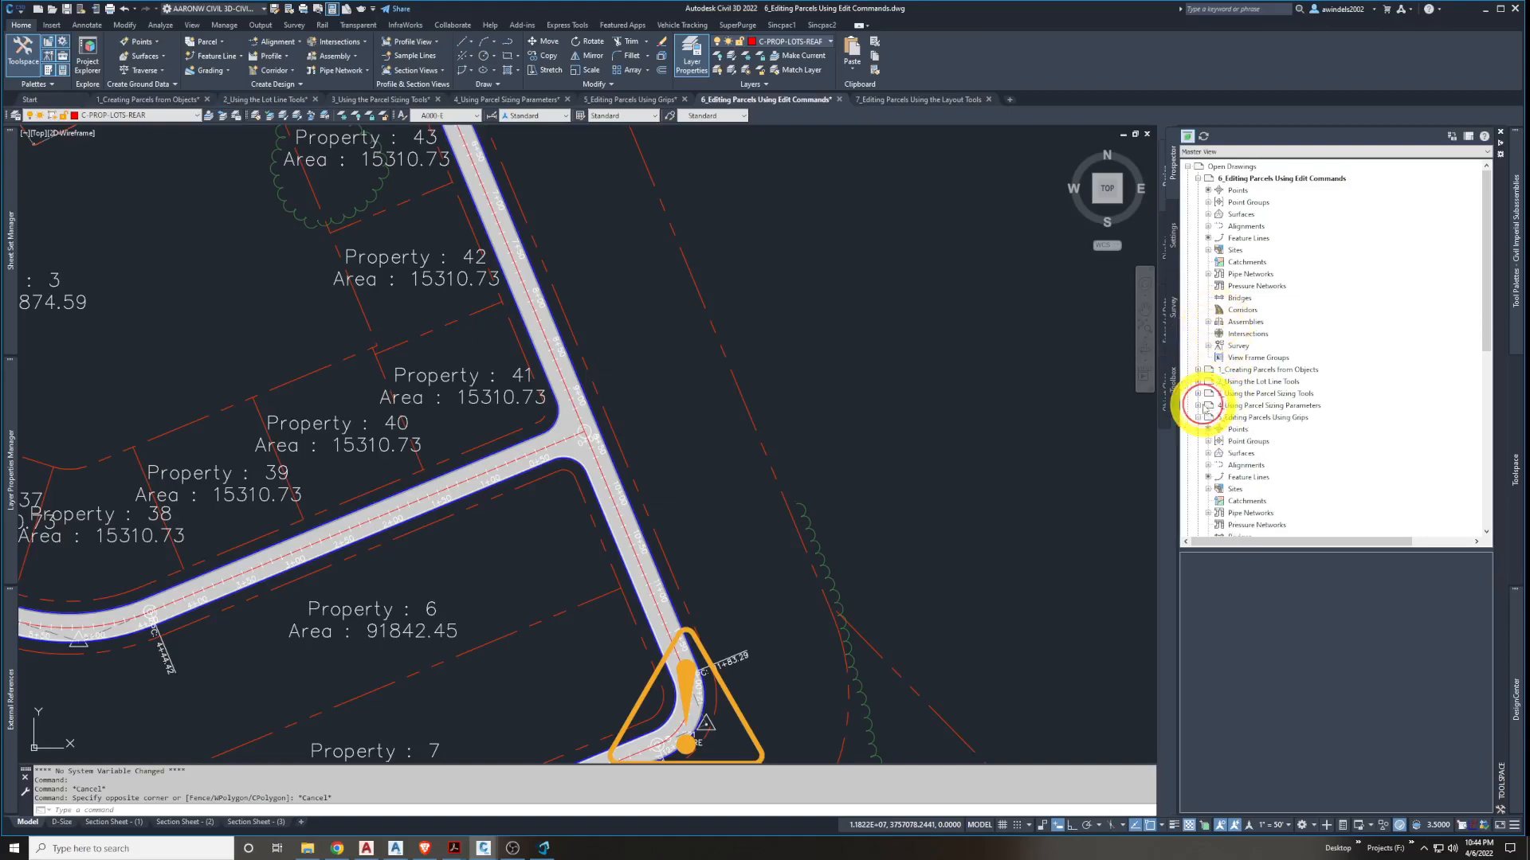
click(1197, 418)
click(1198, 430)
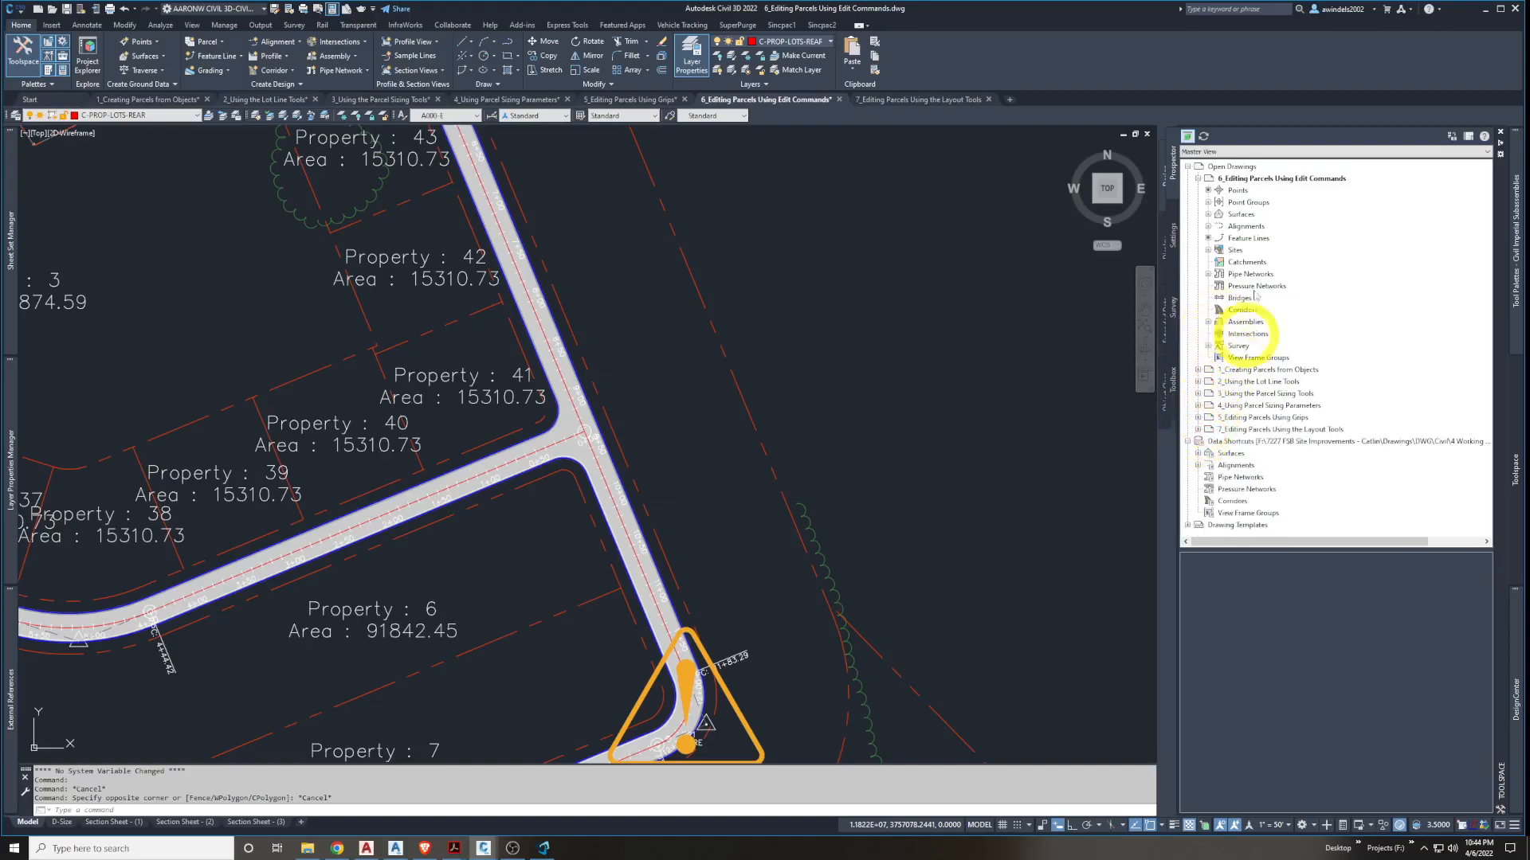
click(1198, 179)
Limit the tree to the Active Drawing View and expand the Lot Layout site down to its parcels
click(1212, 151)
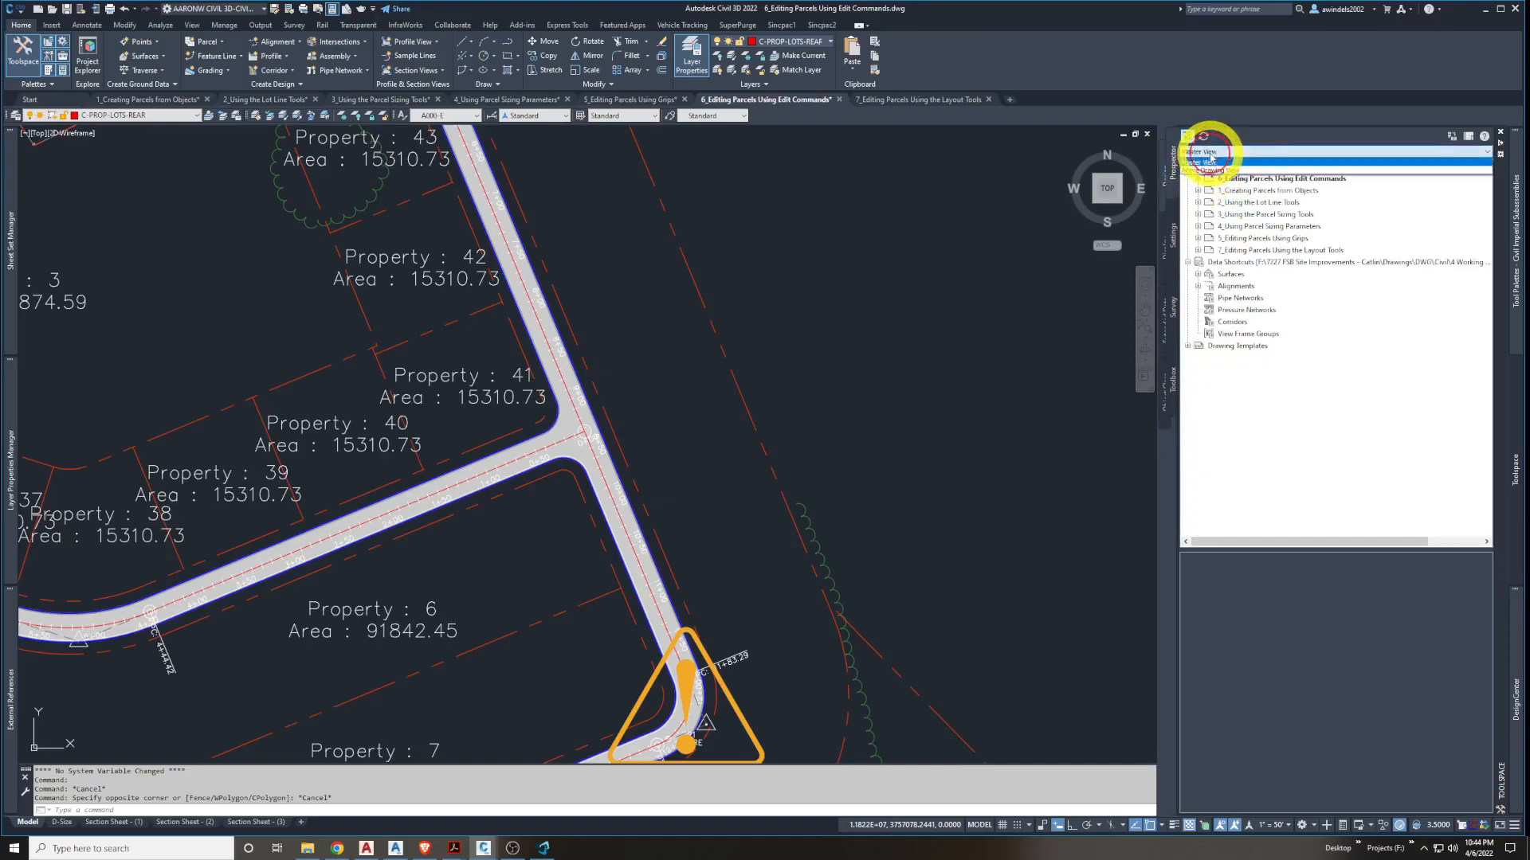
click(1217, 170)
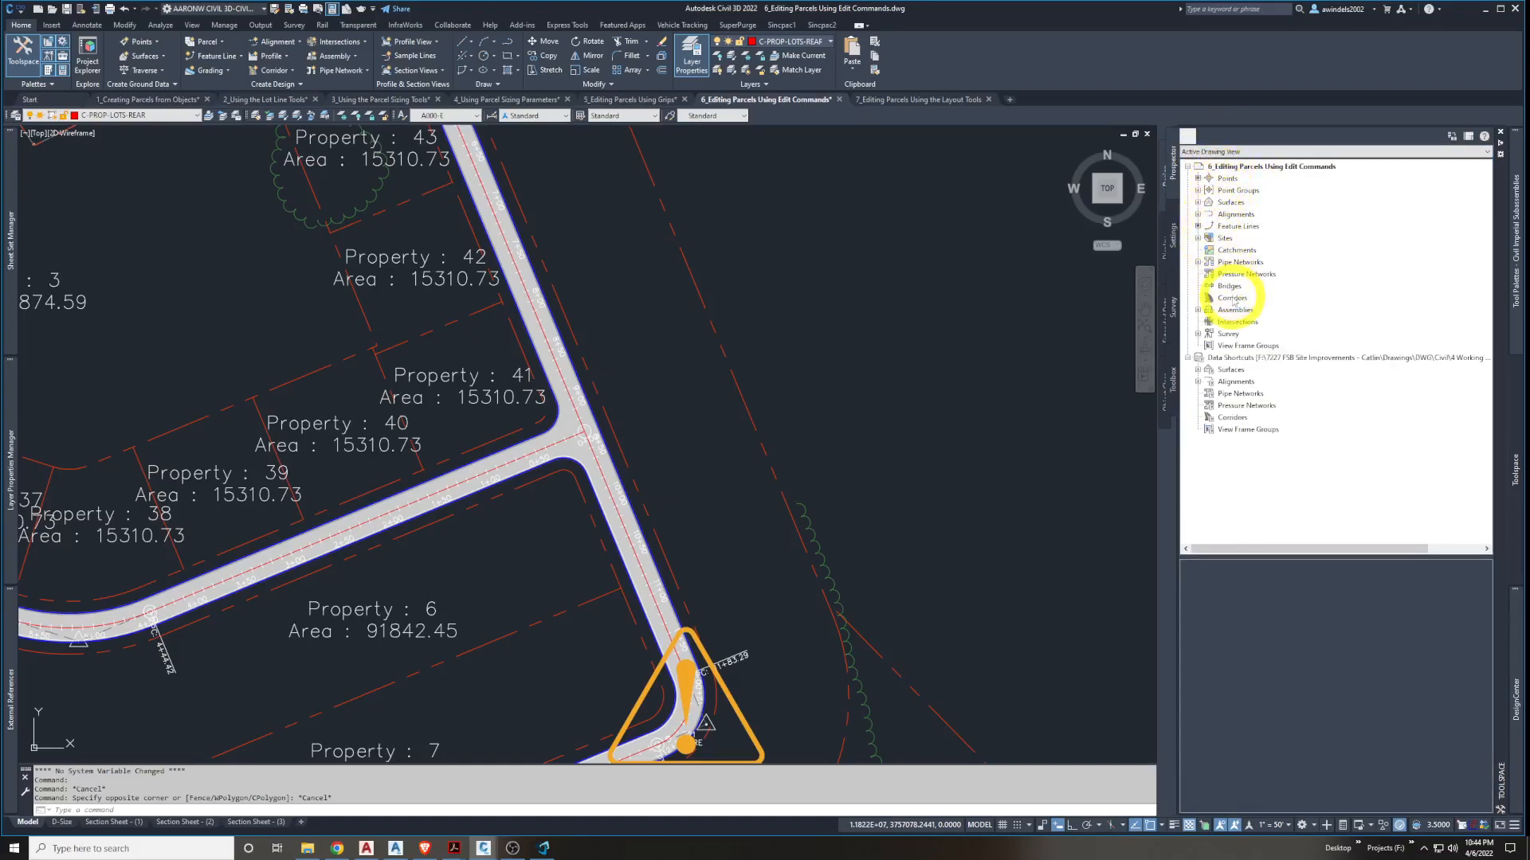
click(1197, 238)
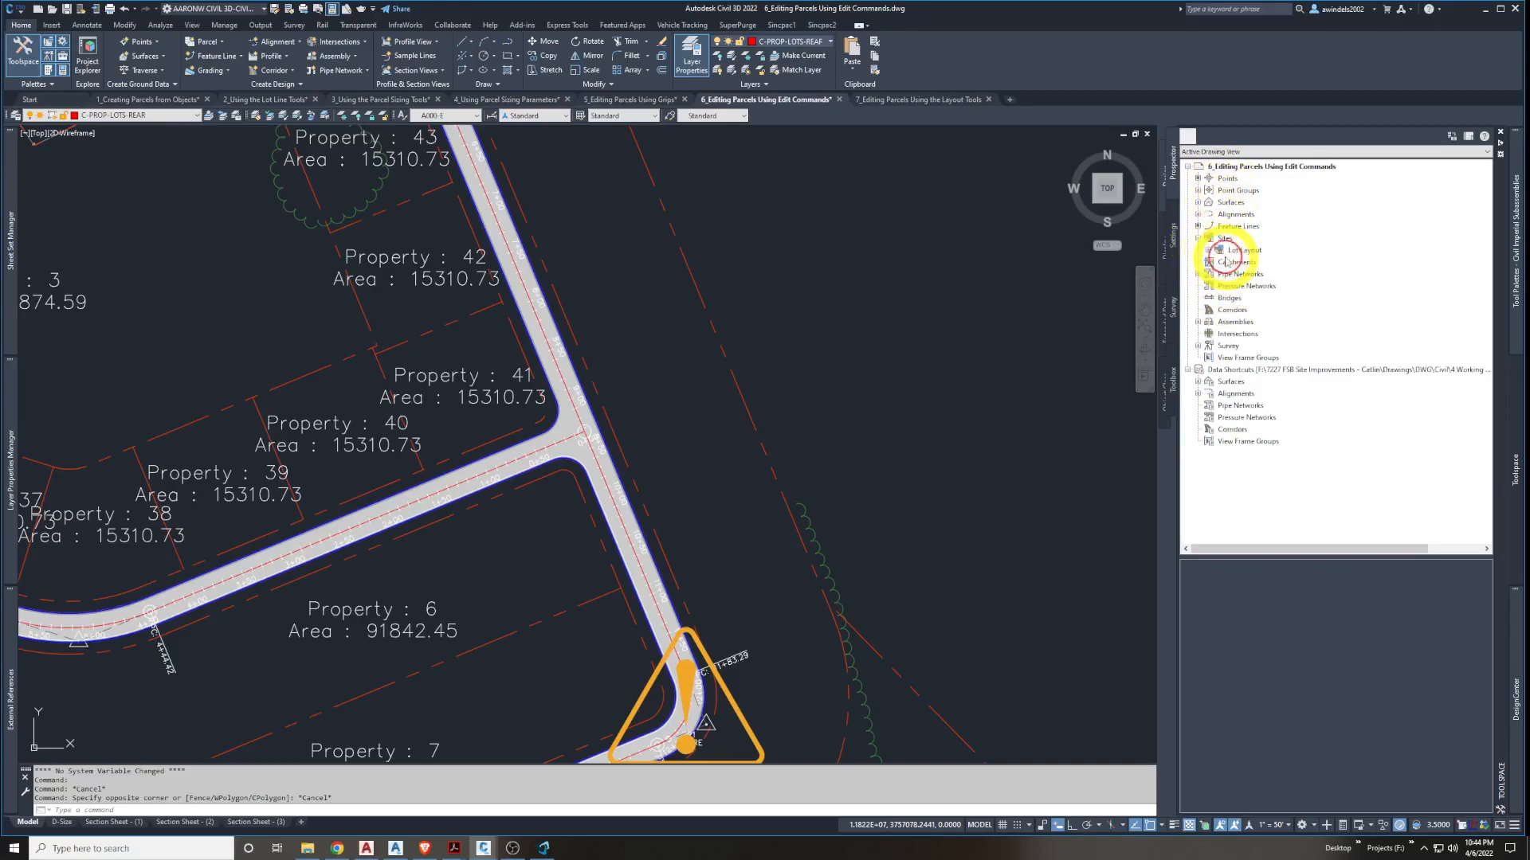
click(1211, 251)
click(1219, 298)
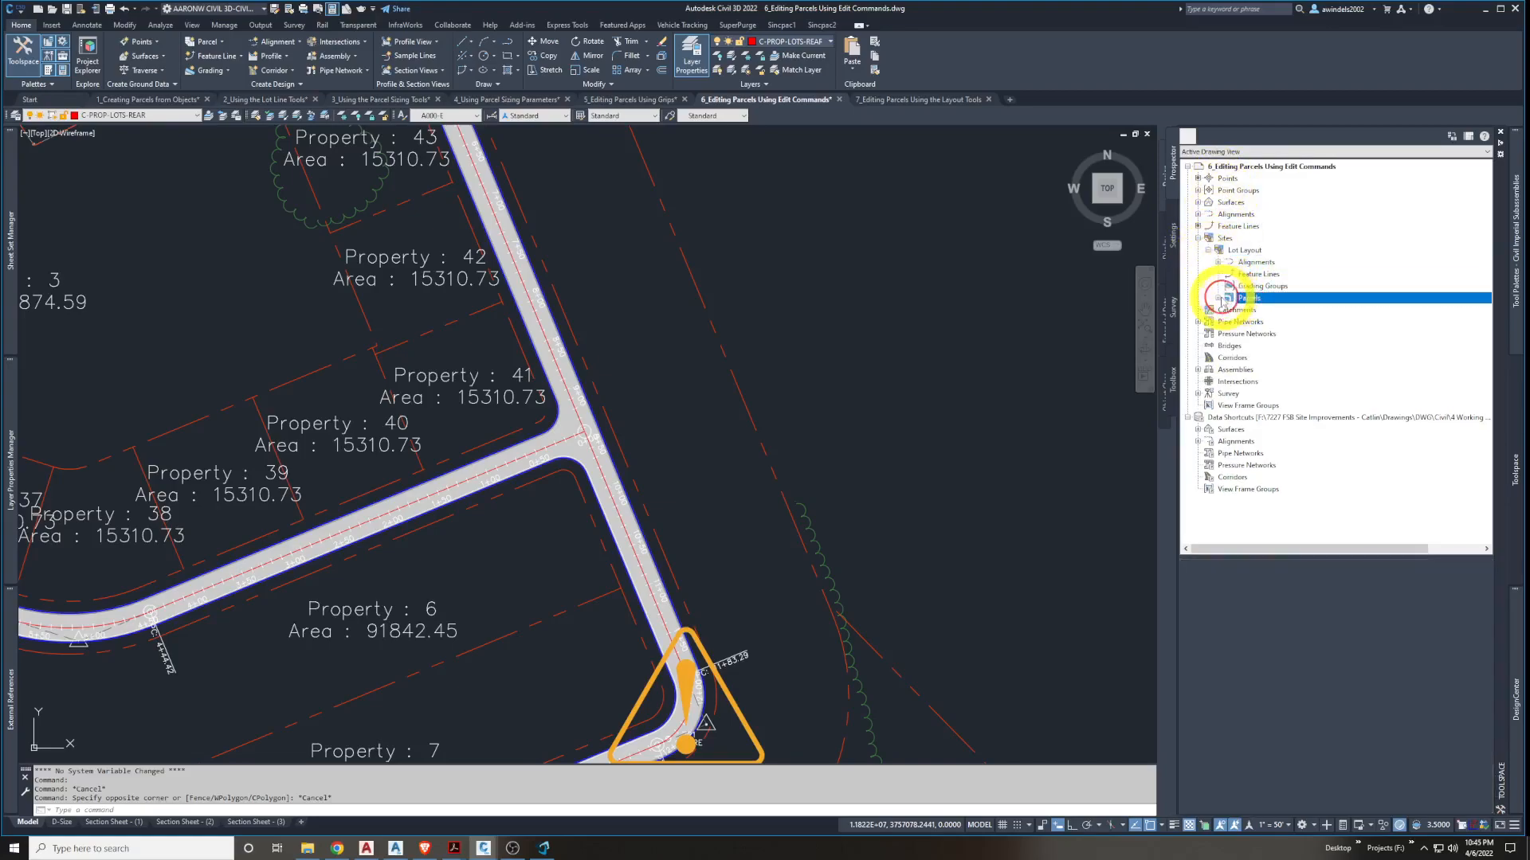
Select Property 2 from the Lot Layout parcels and zoom to it in the drawing
click(1273, 227)
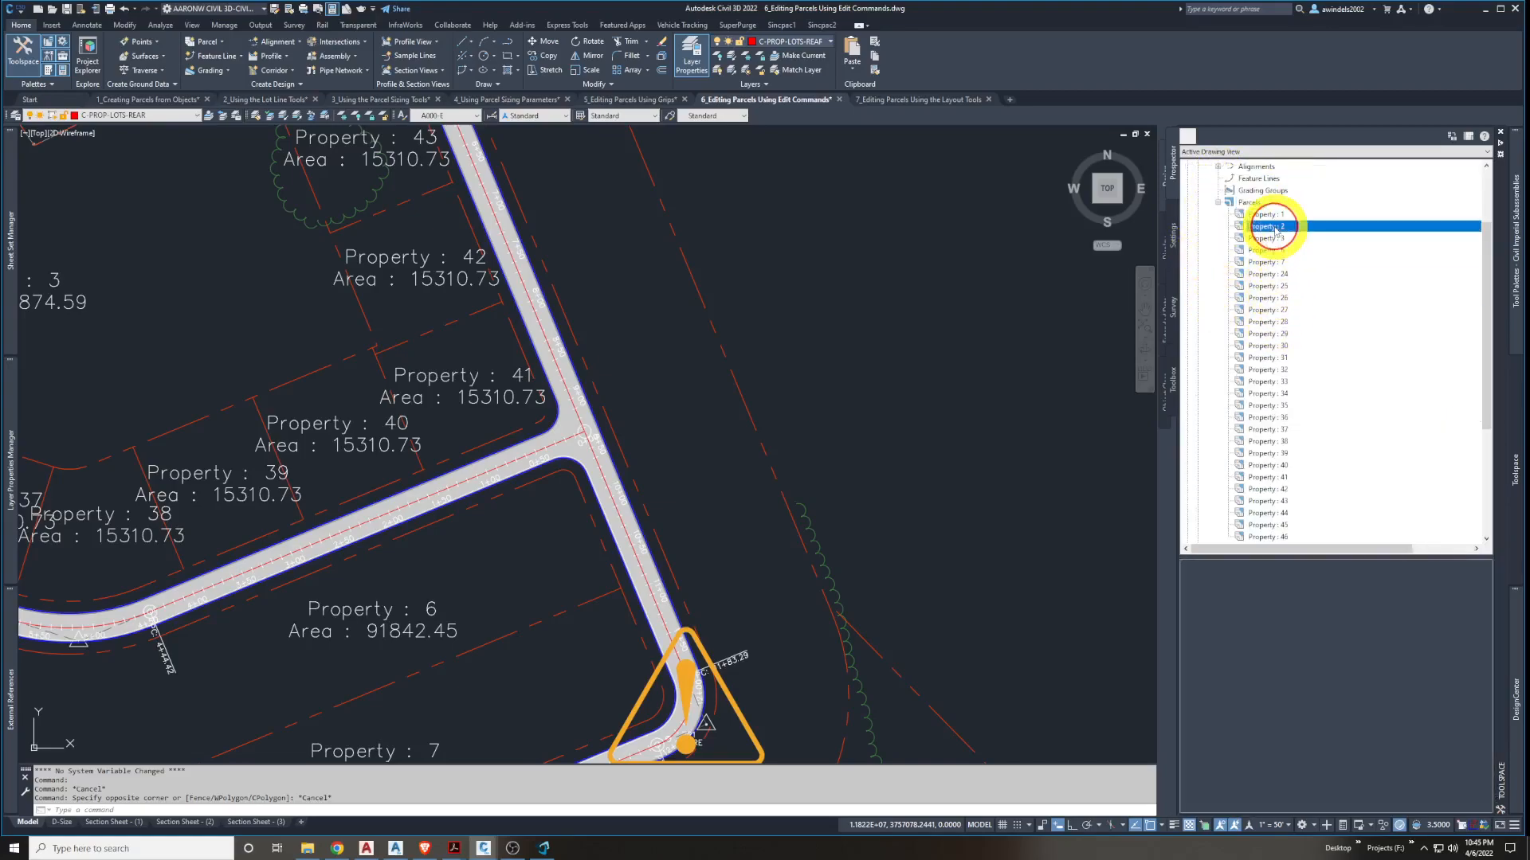
right_click(1276, 231)
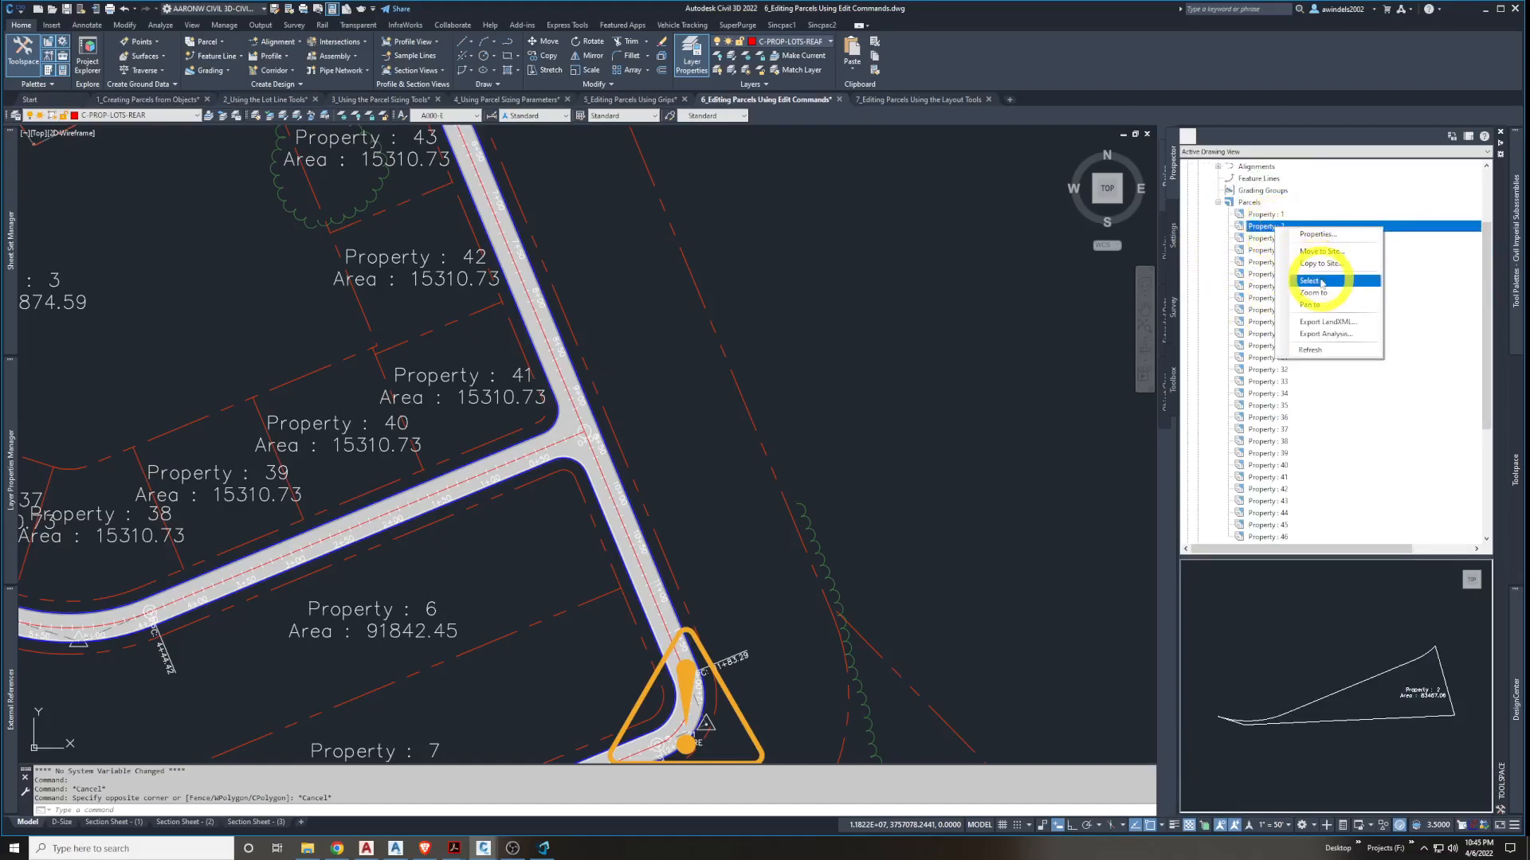
click(1319, 281)
right_click(1283, 230)
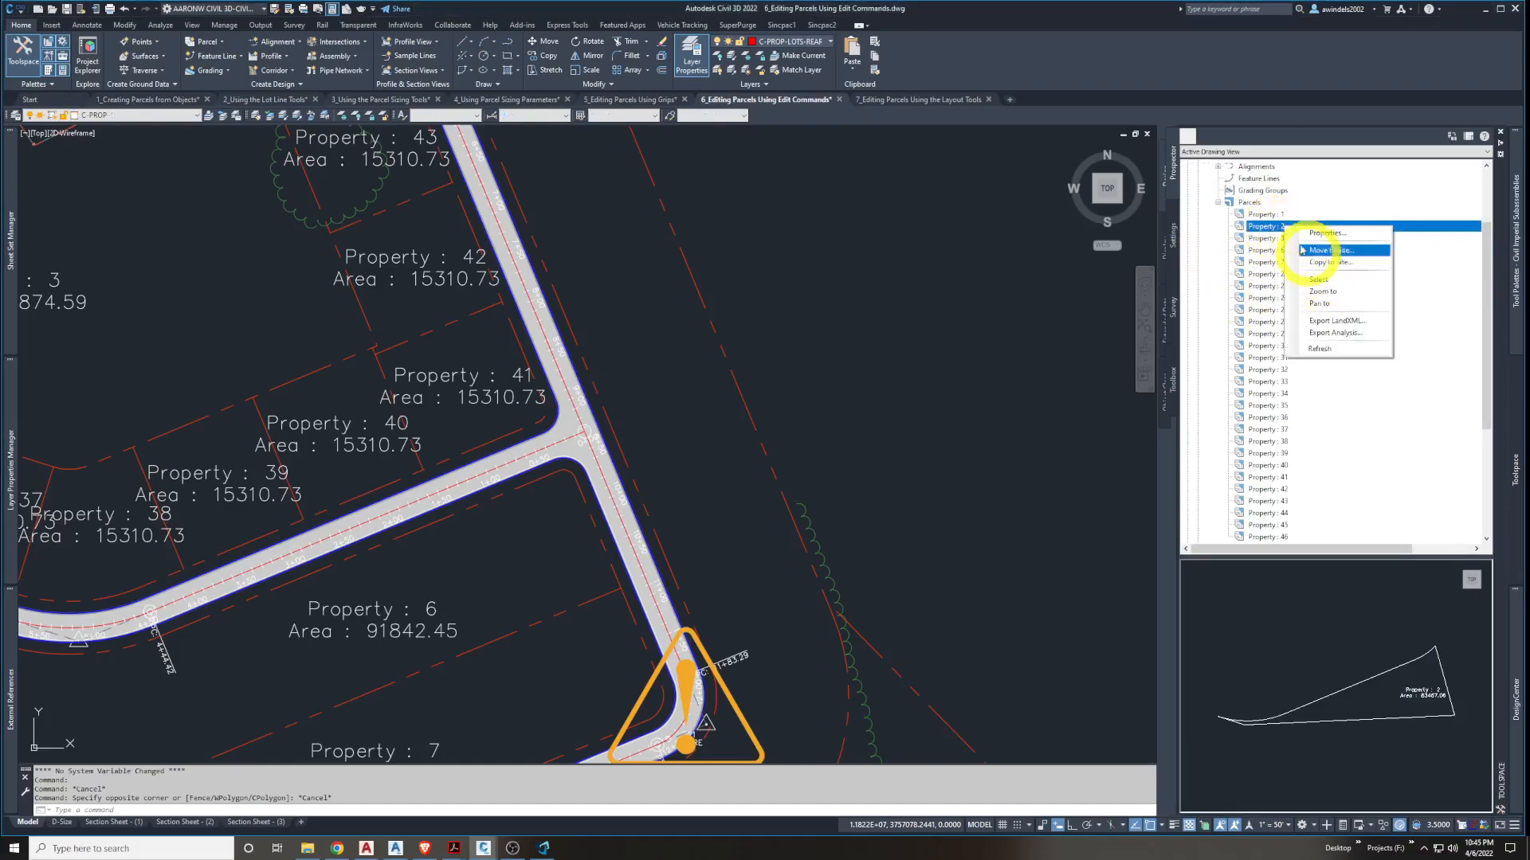
click(1316, 291)
scroll(871, 447, down, 5)
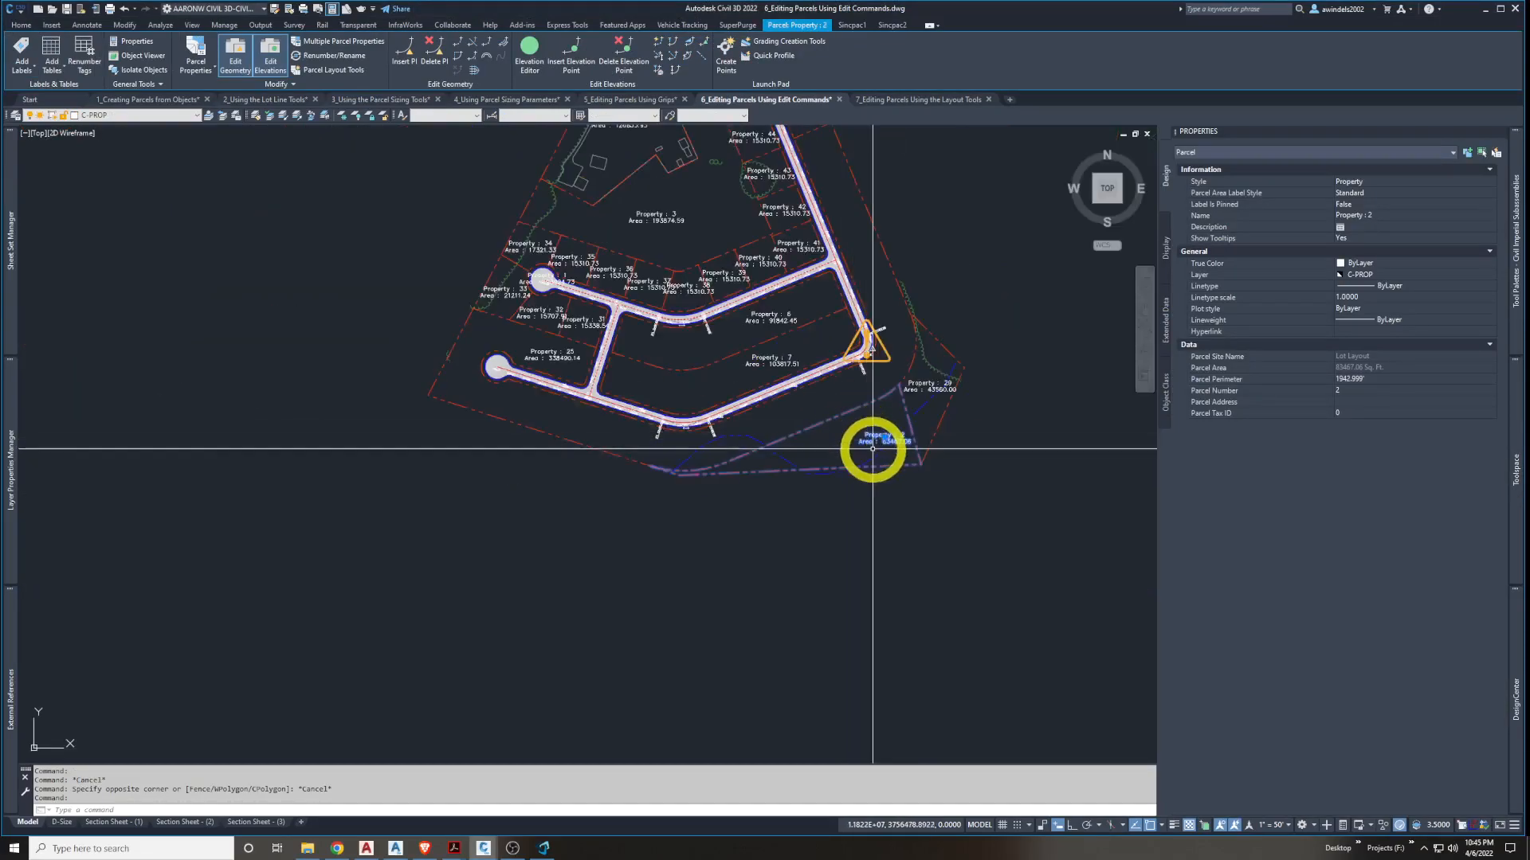
scroll(888, 483, up, 2)
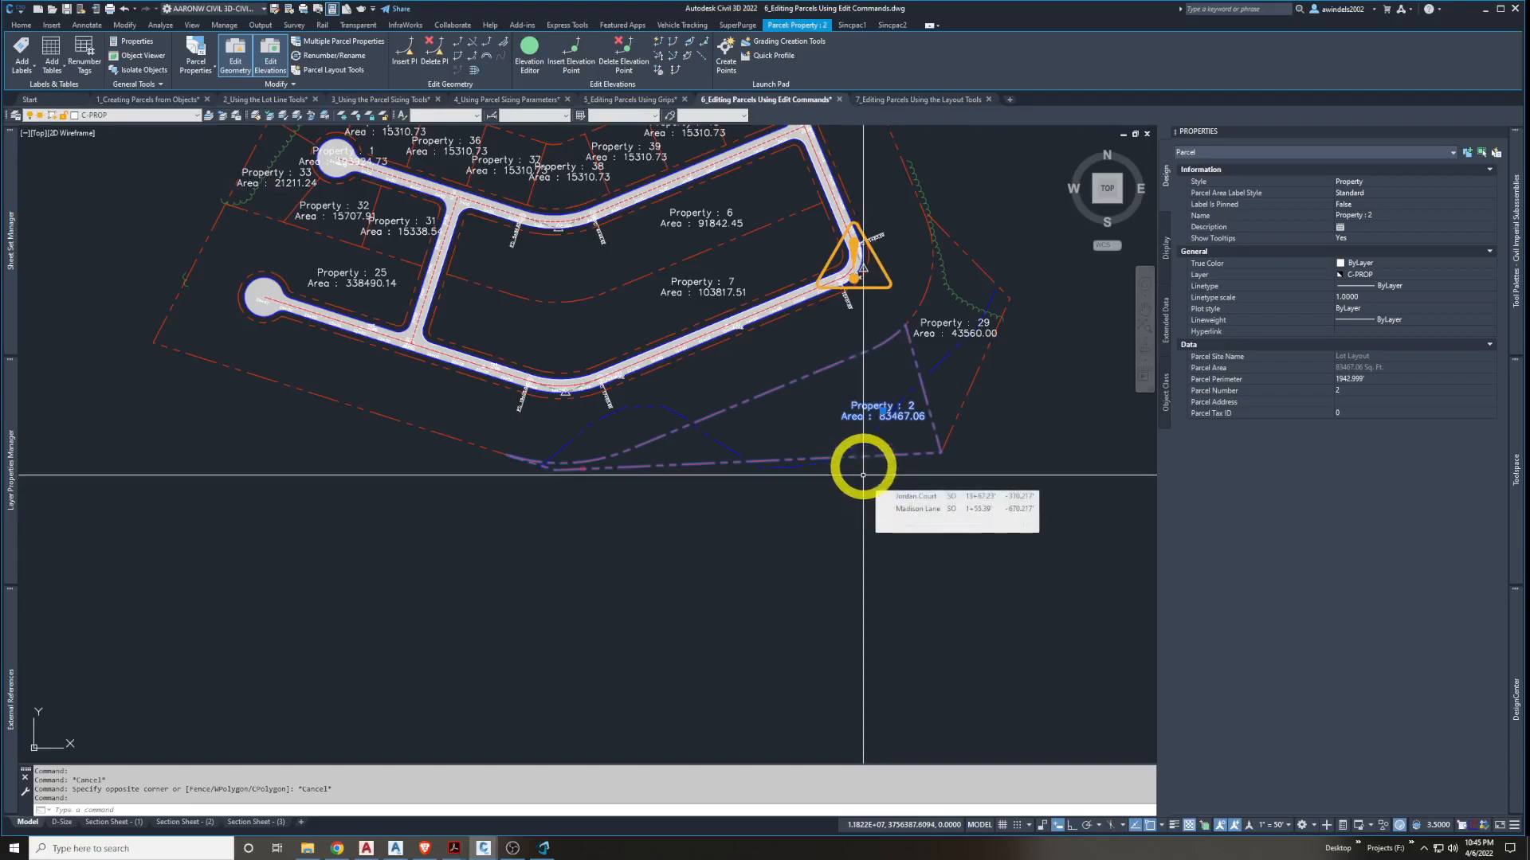
Try deleting PIs from the west end of the curved lot line along Property 2's north side, and undo the deletion
click(431, 56)
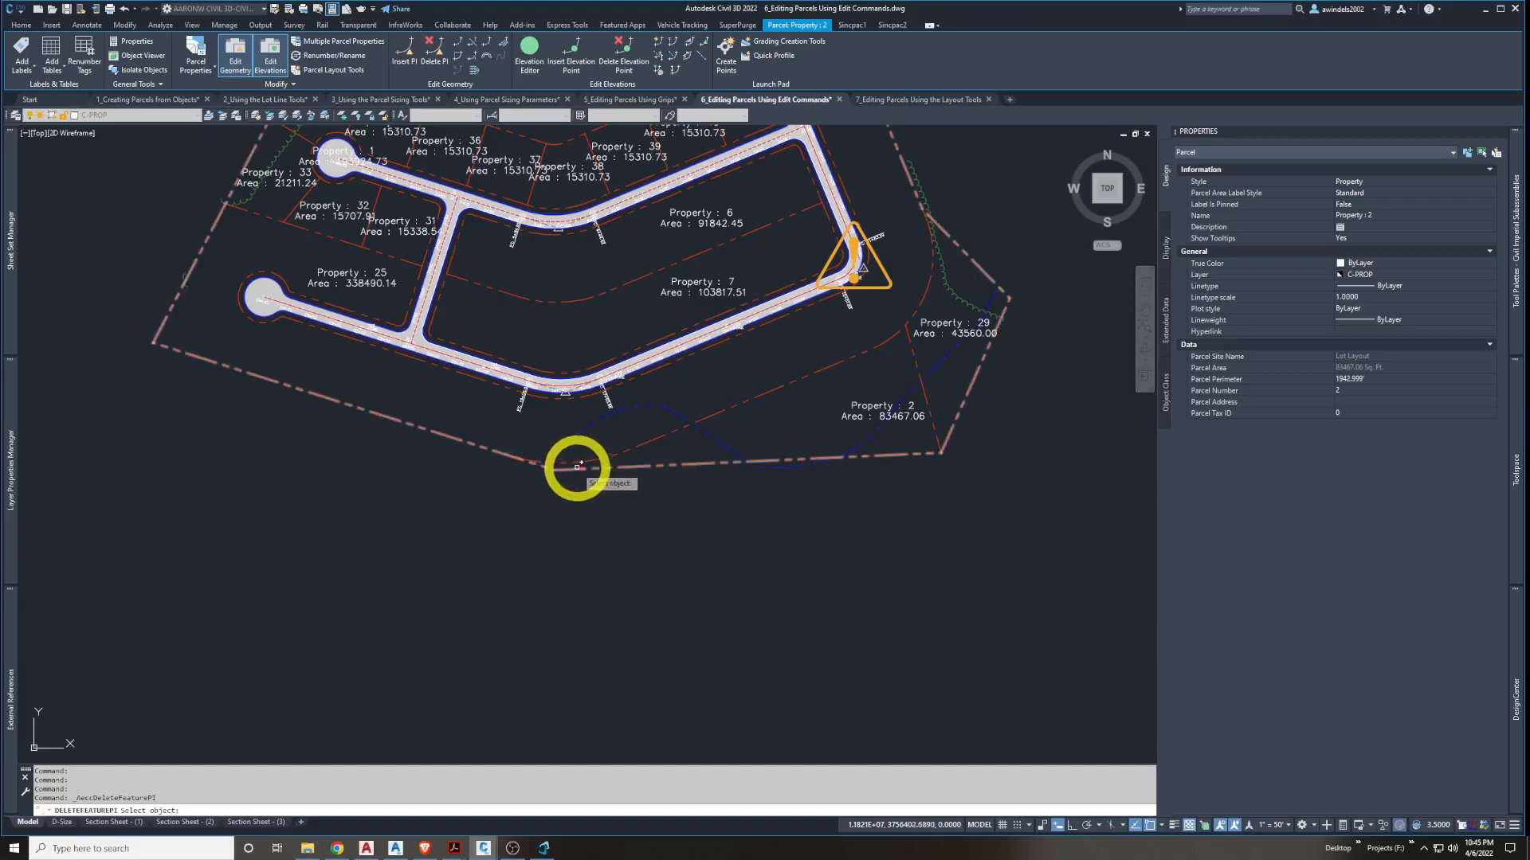
click(876, 408)
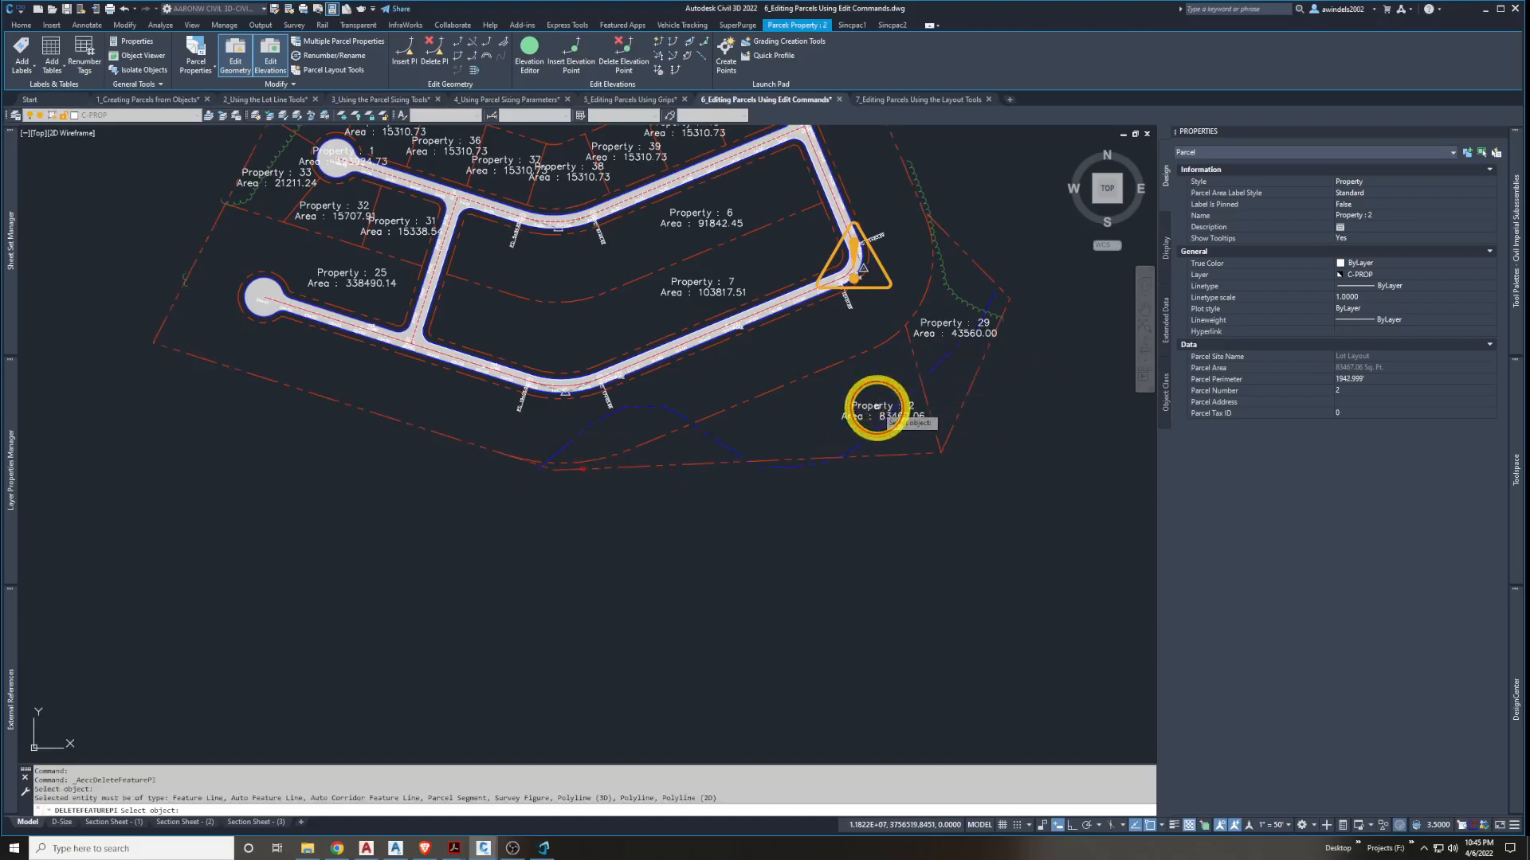
click(538, 459)
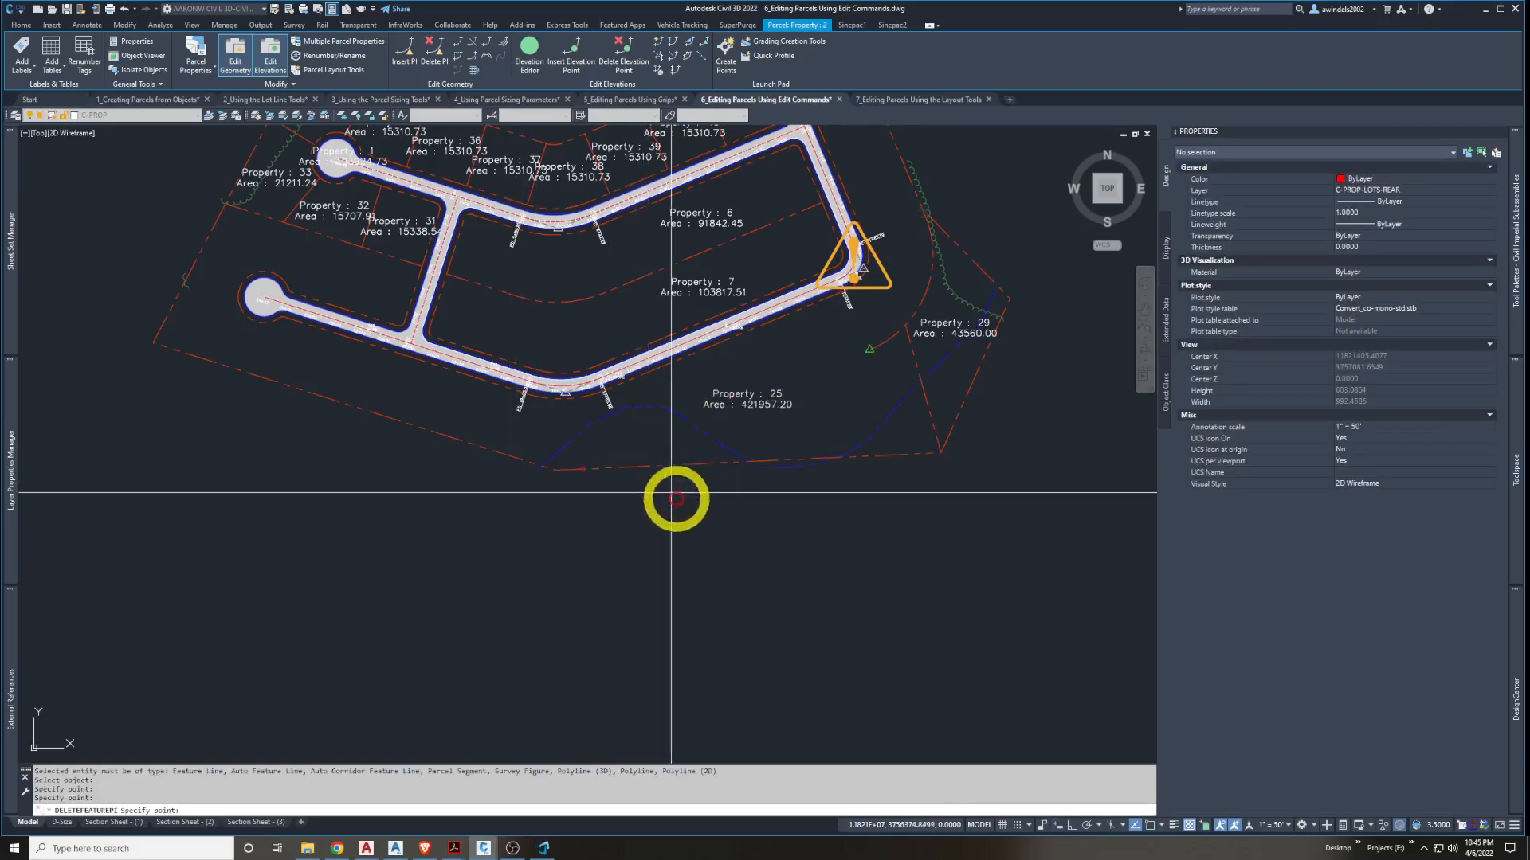
key(Escape)
key(Escape)
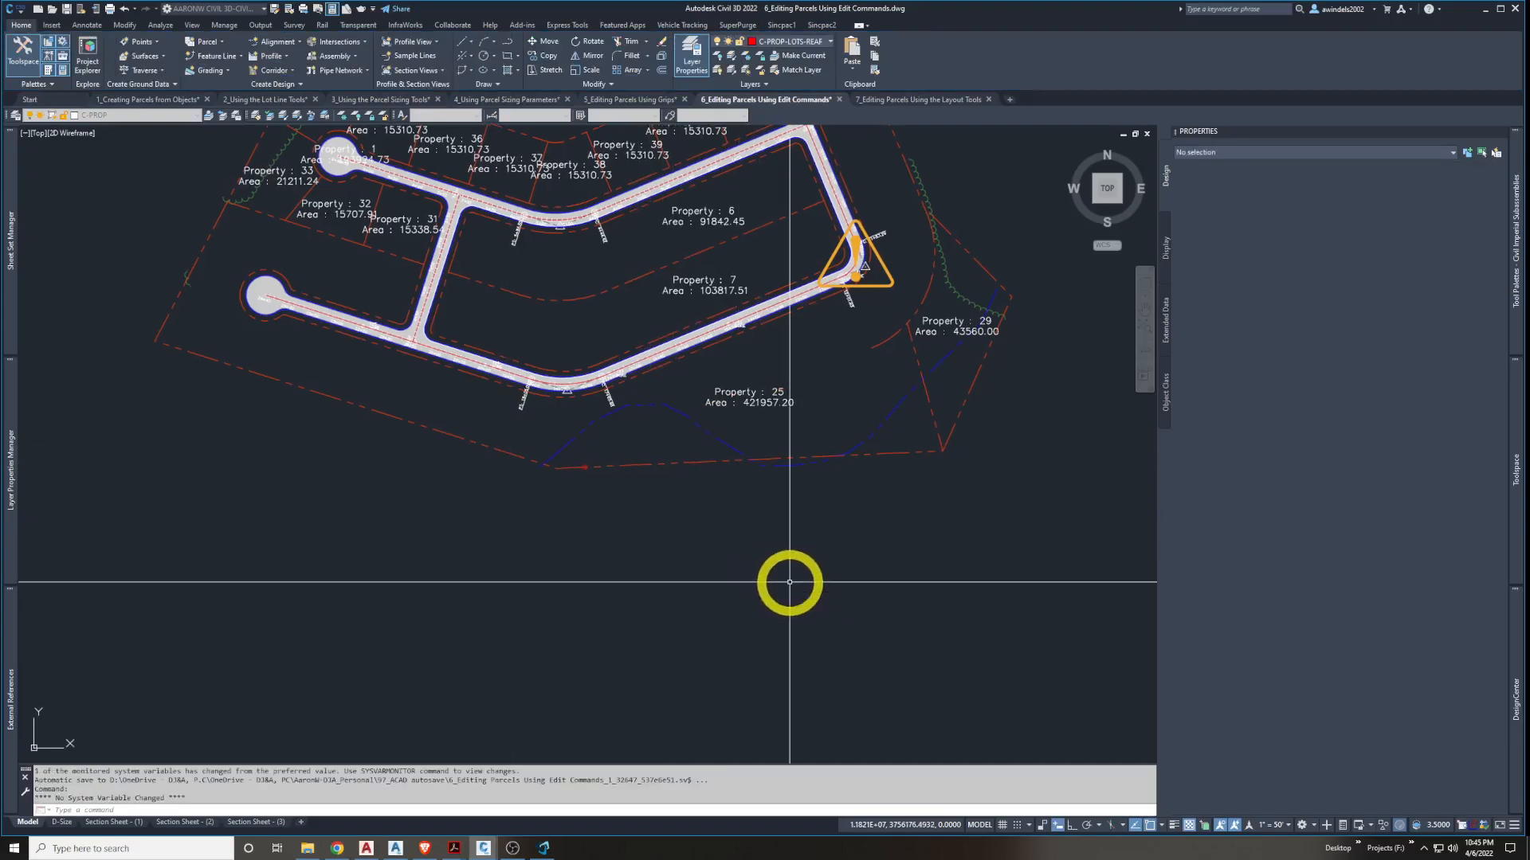
key(ctrl+z)
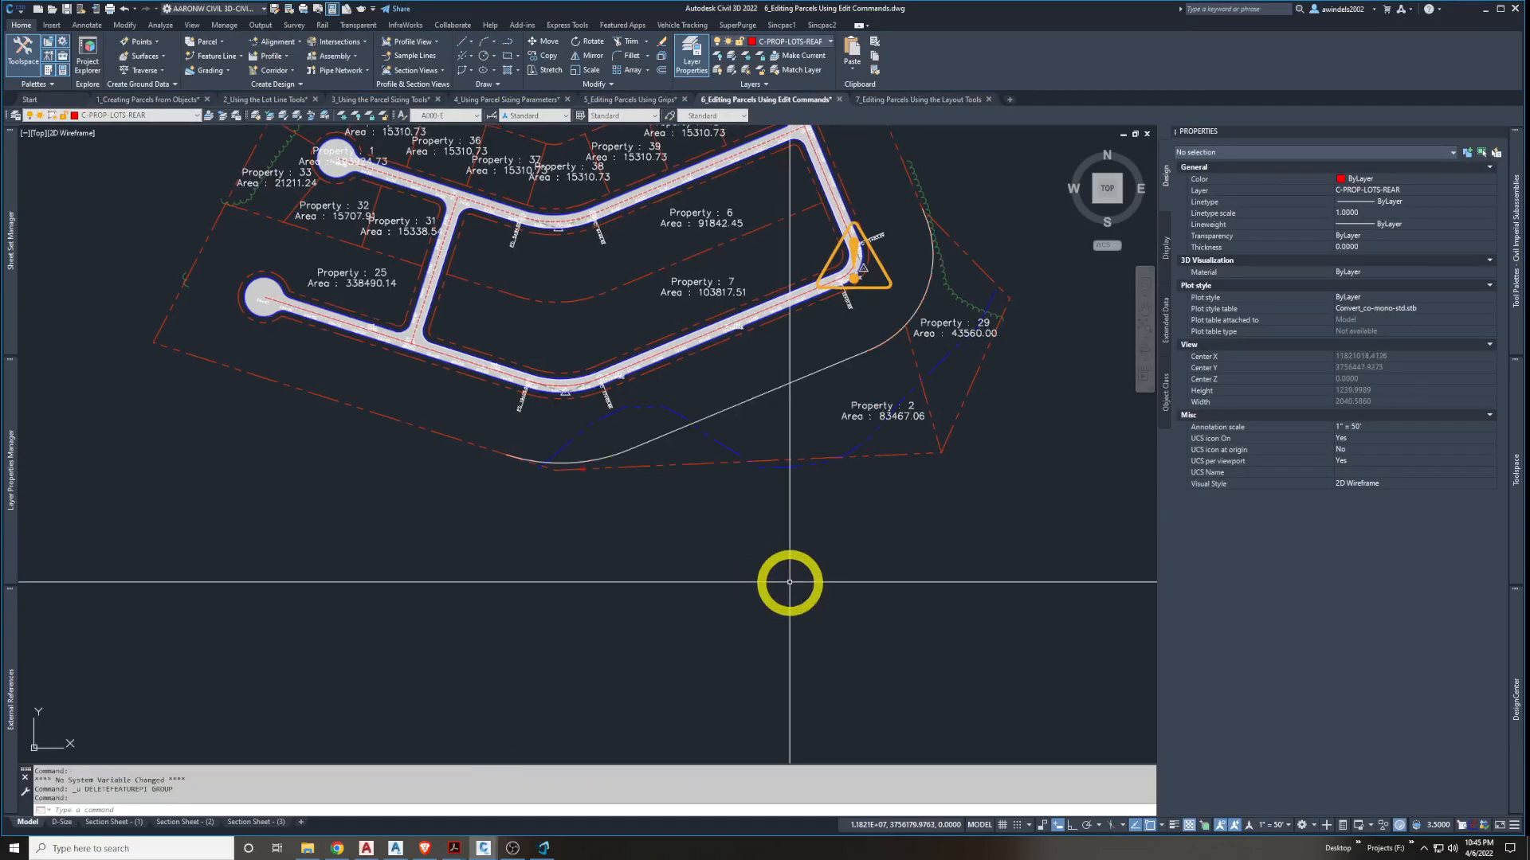
Delete the PI at the west end of Property 2's curved north lot line to remove its end curve
click(860, 409)
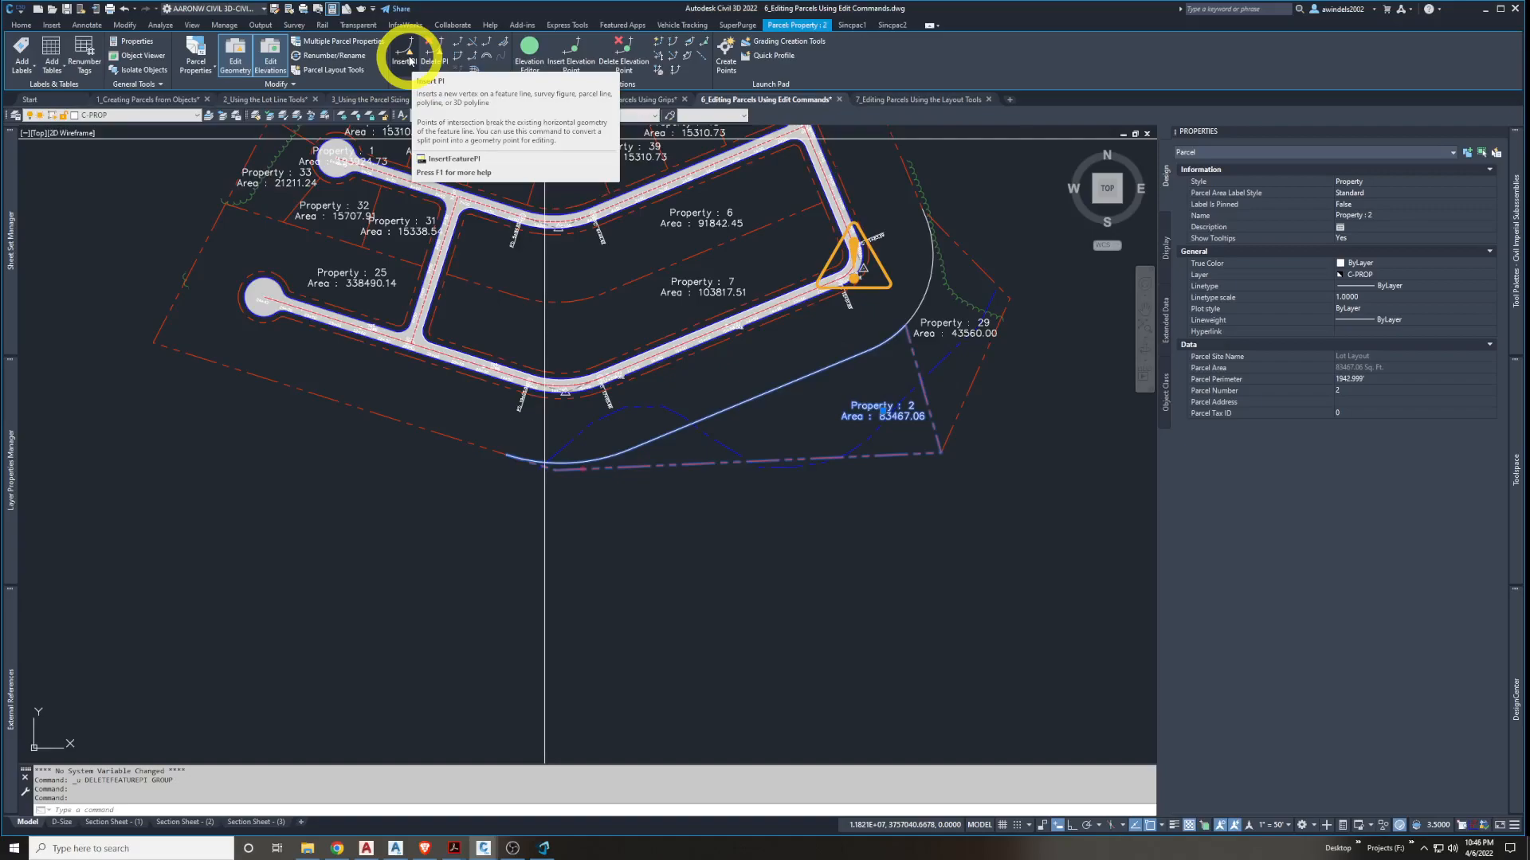
click(433, 56)
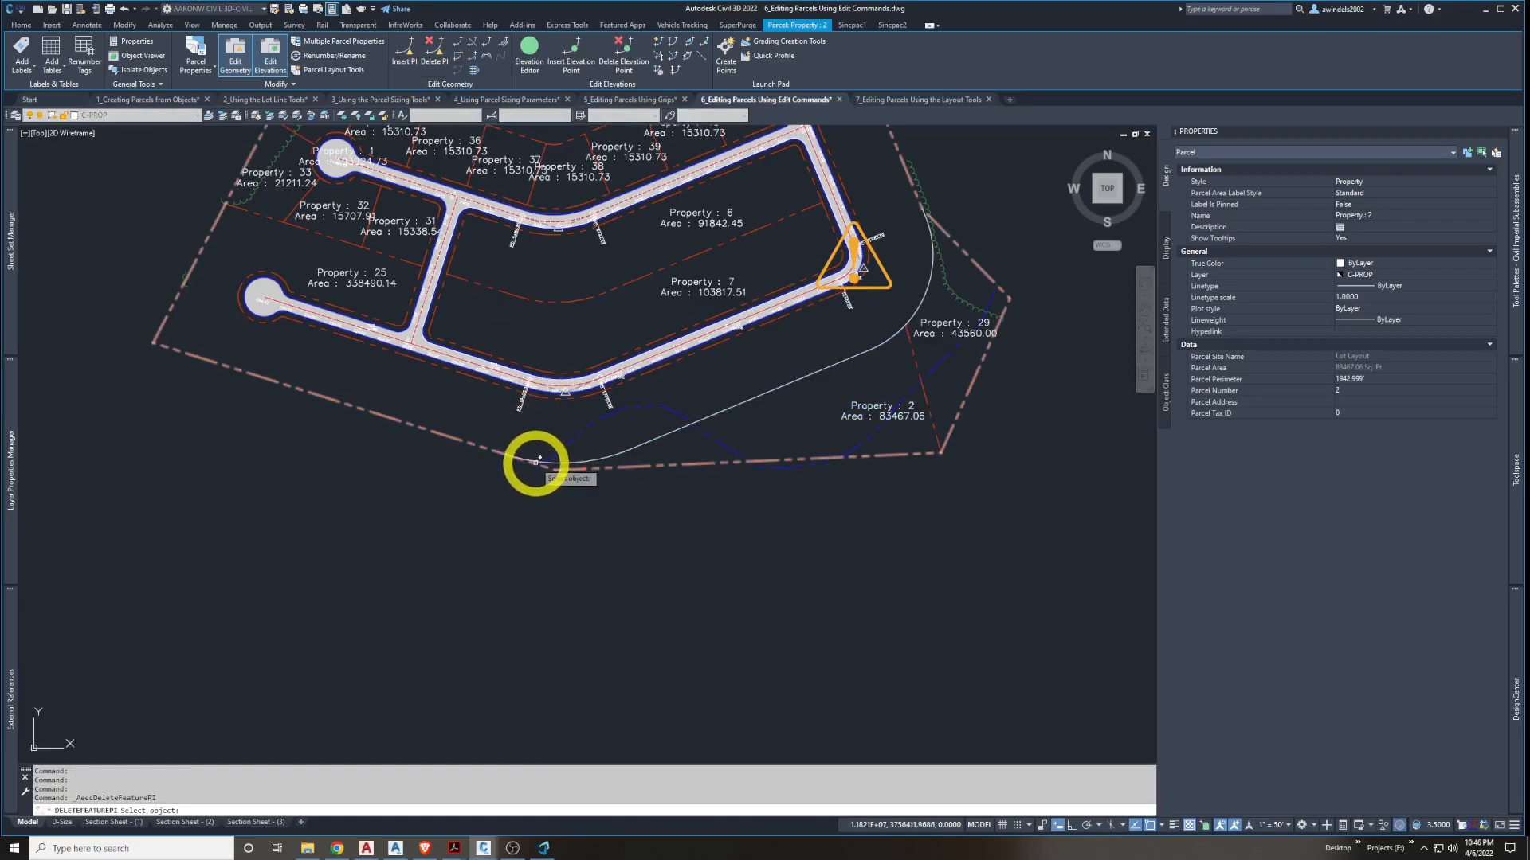
click(536, 463)
click(515, 455)
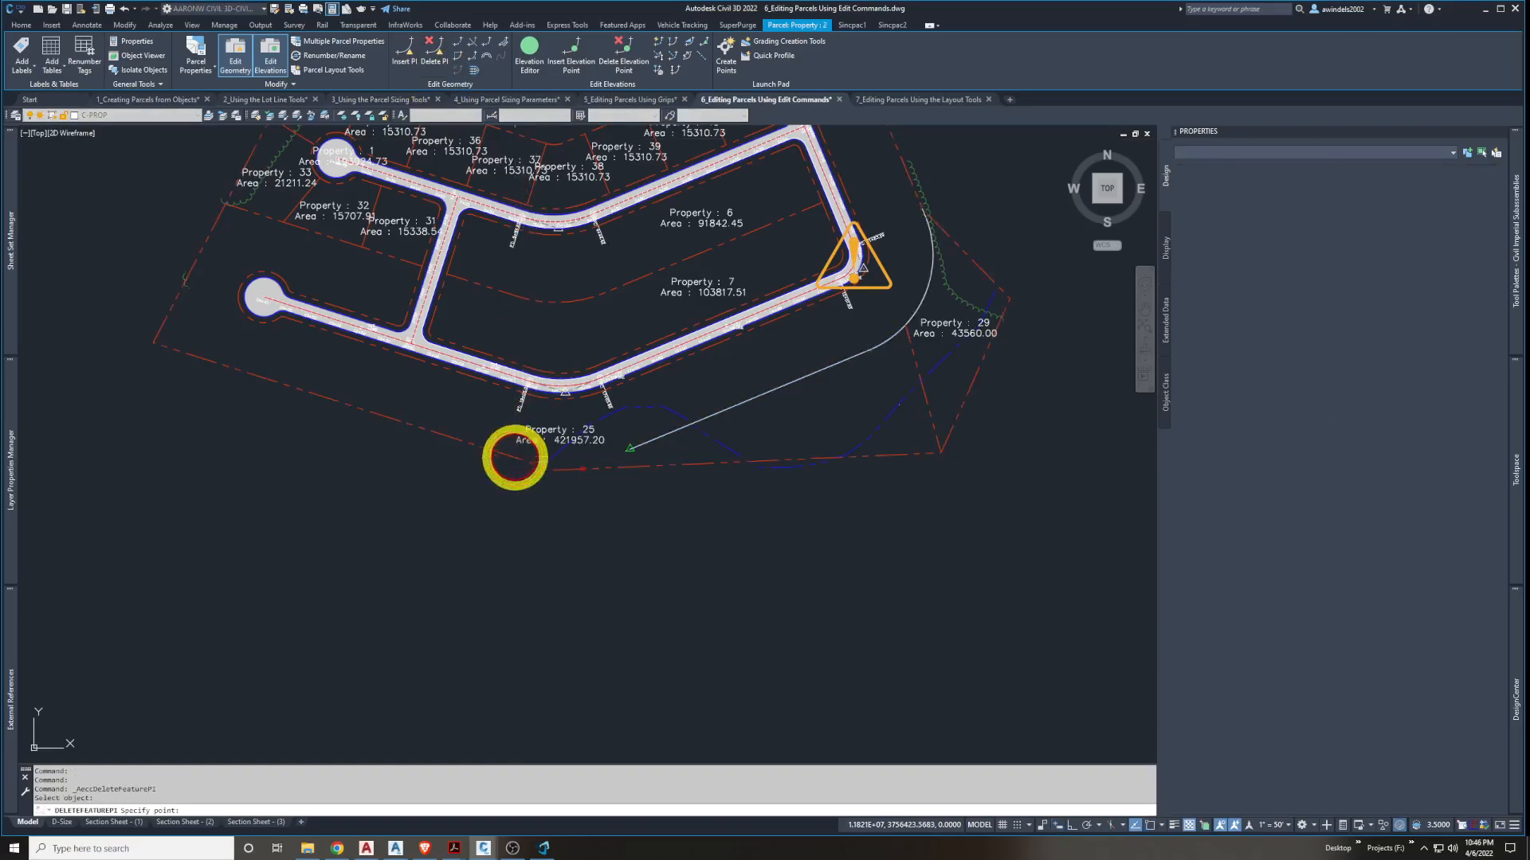
key(Escape)
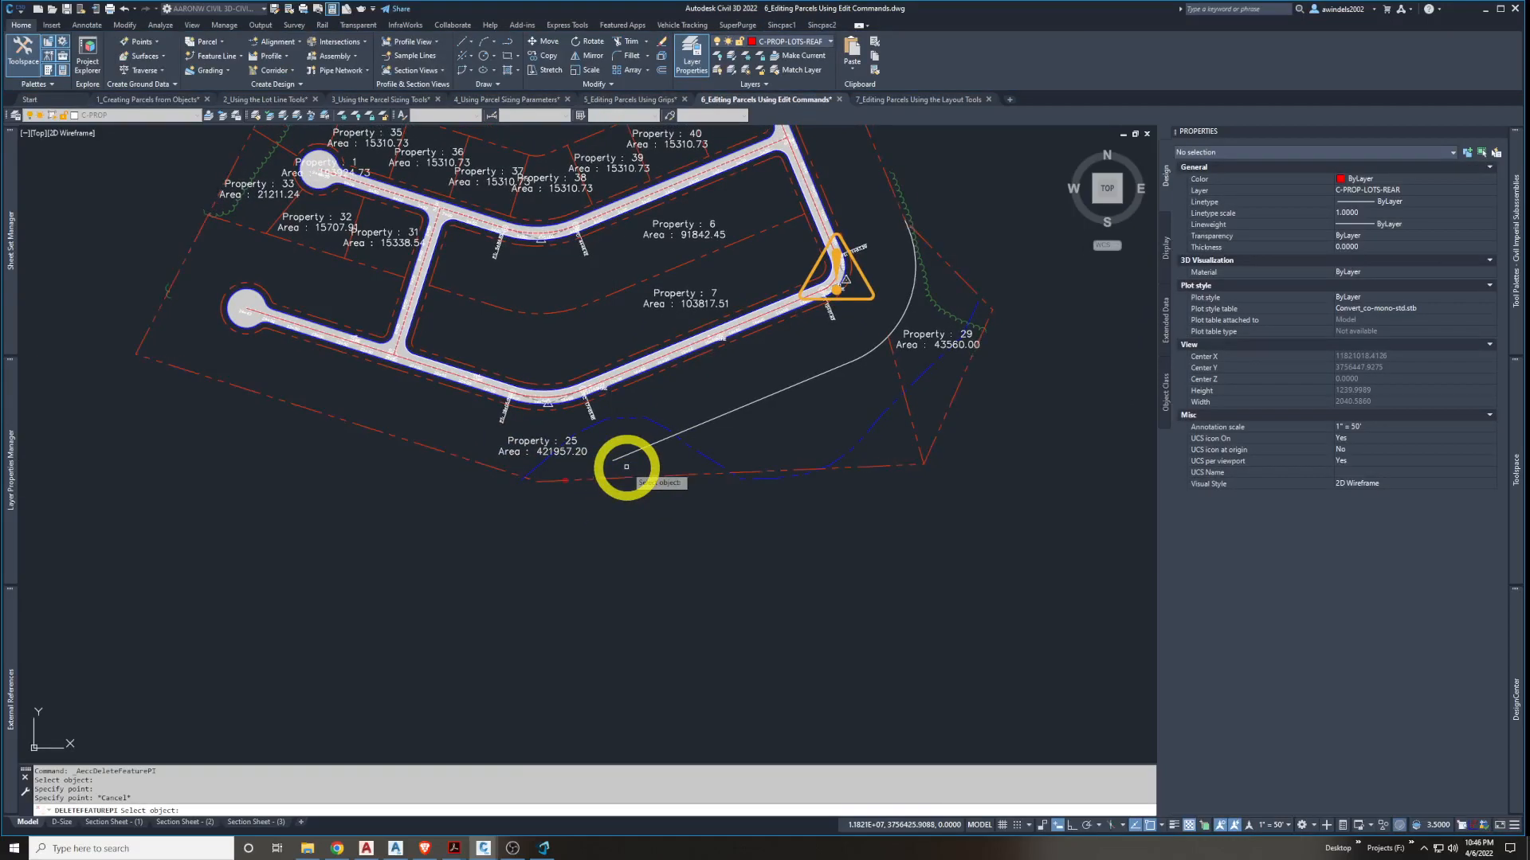
key(Escape)
Select Property 25 and try to insert a PI on the southern boundary from the open end of the shortened lot line
click(581, 451)
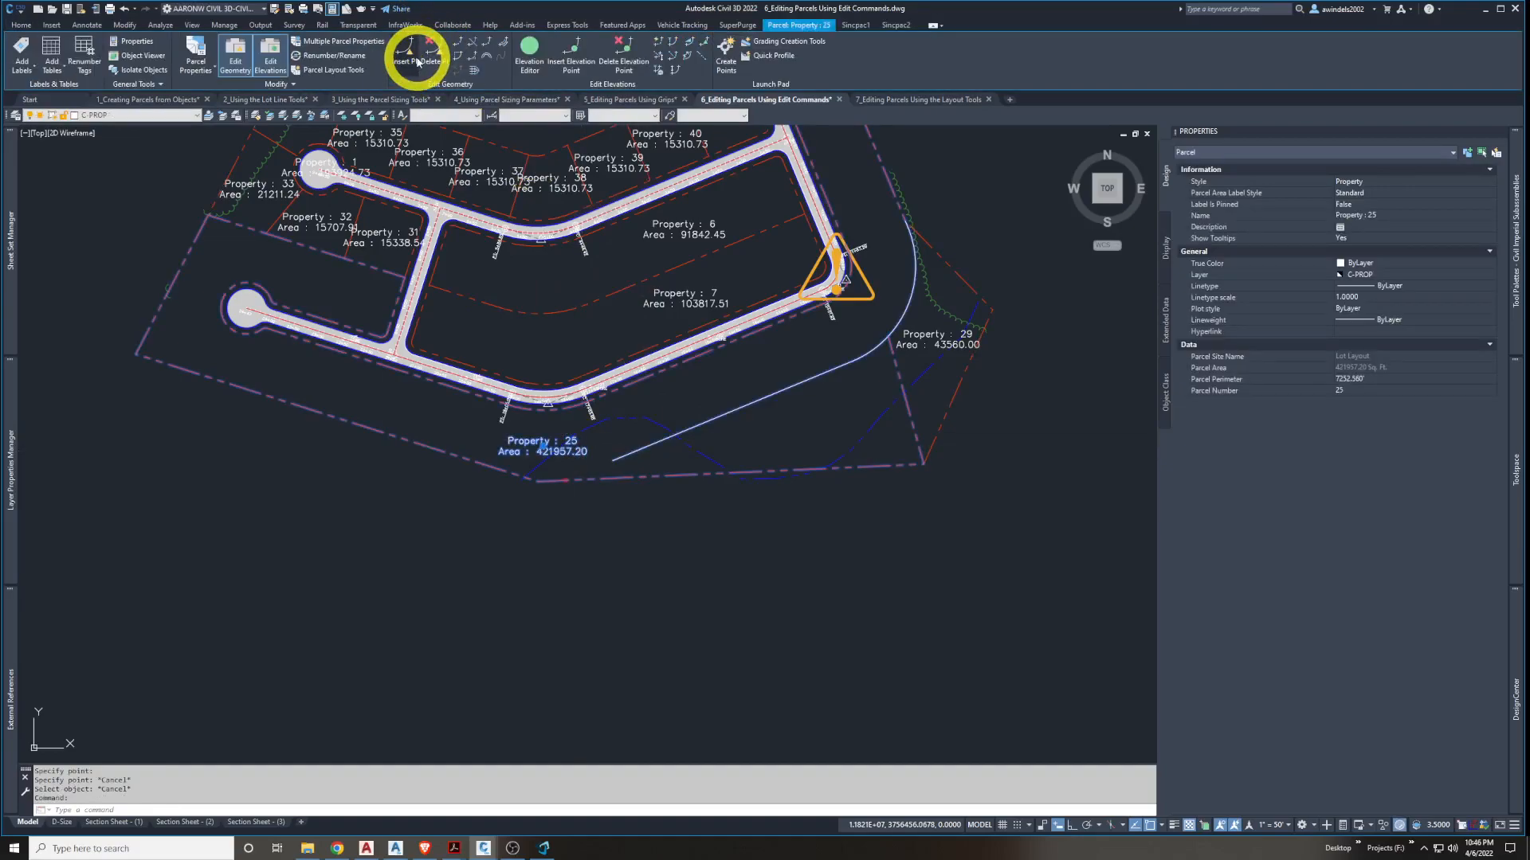
click(416, 61)
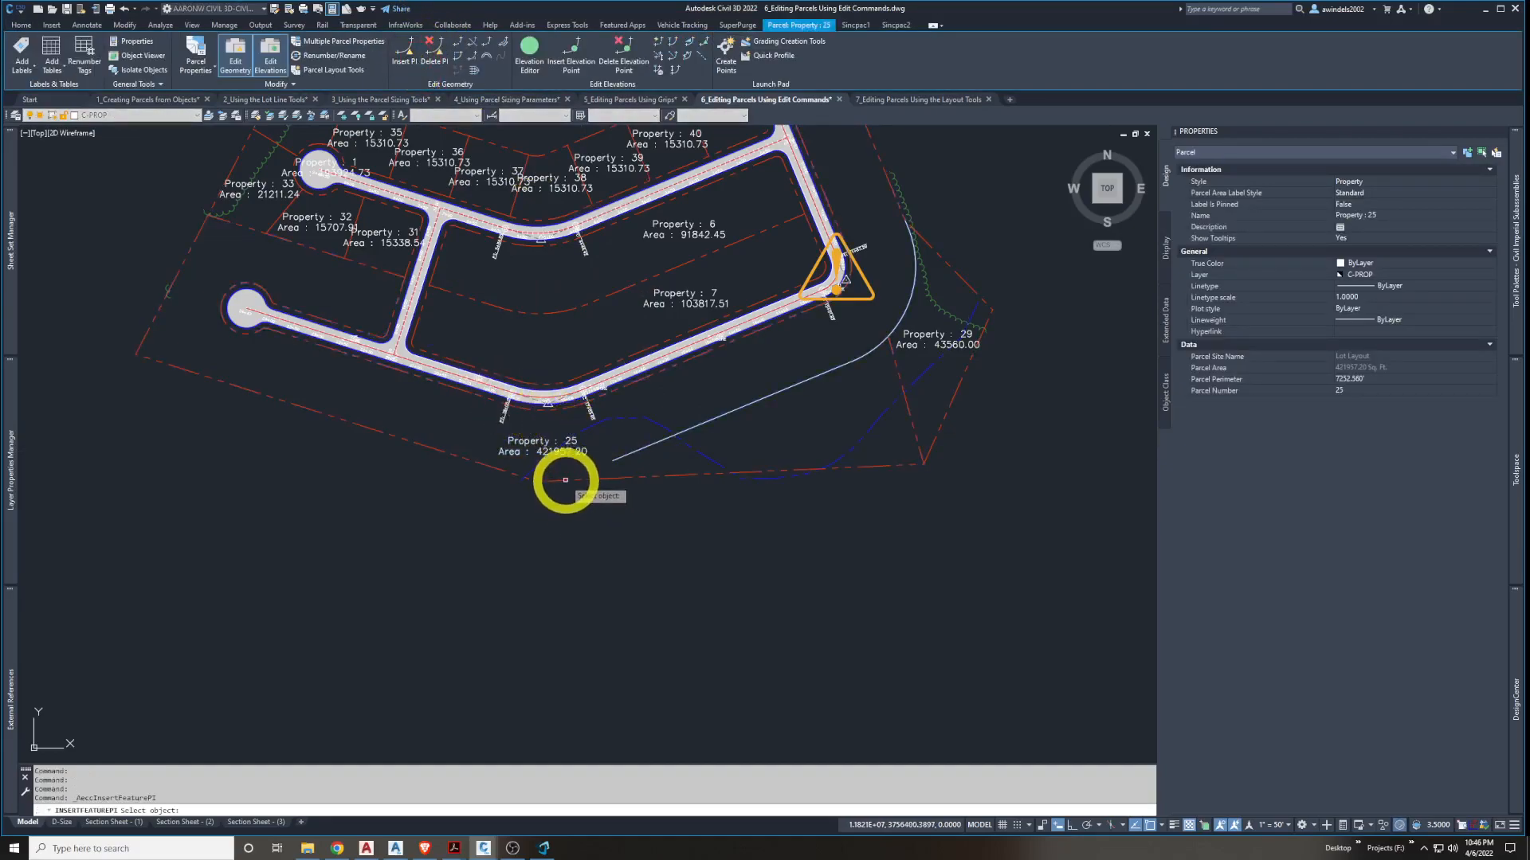
click(621, 455)
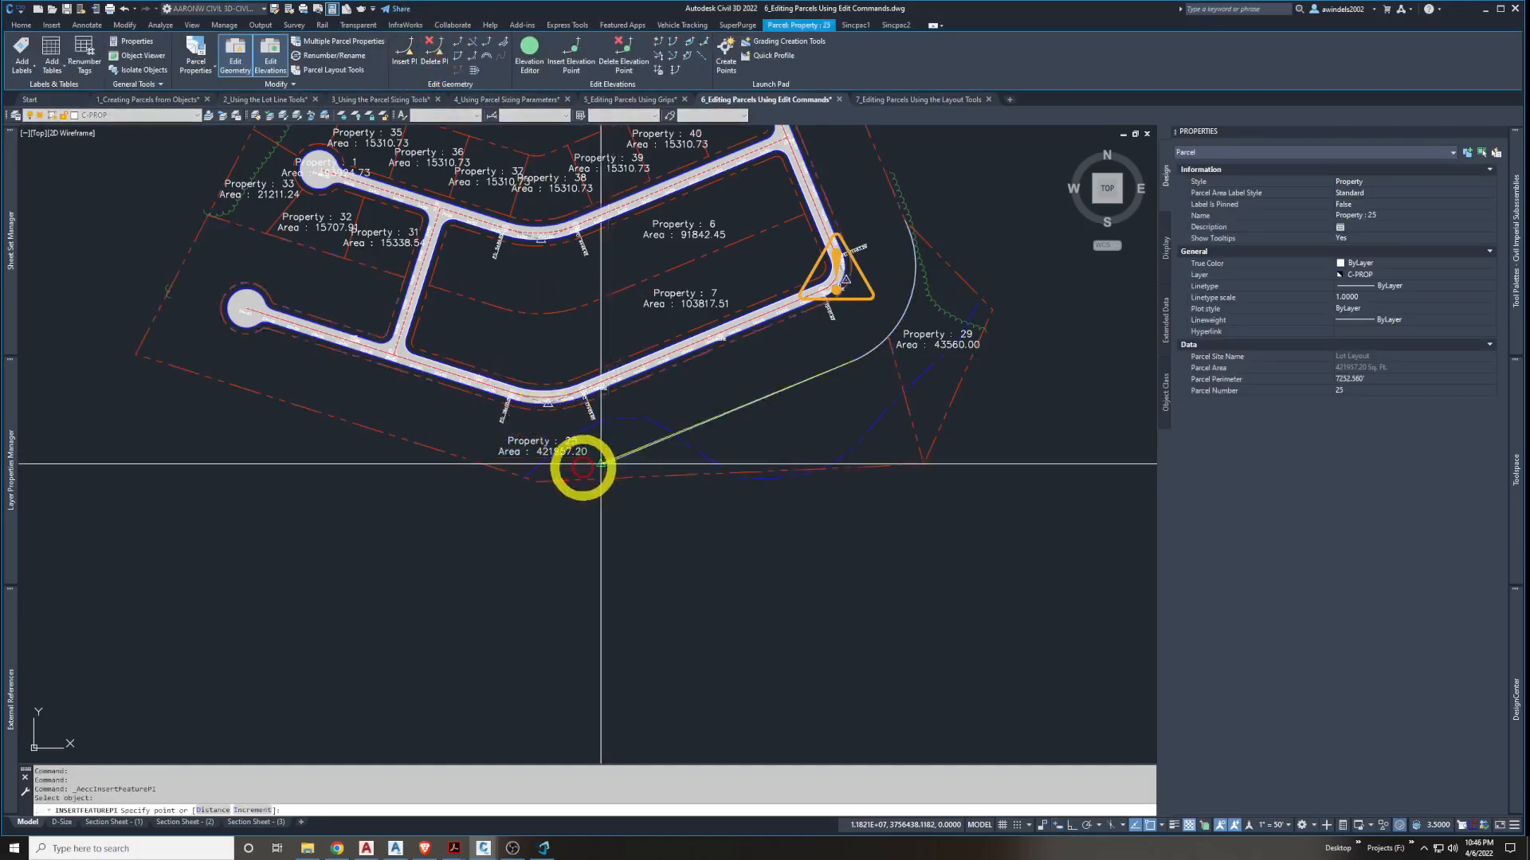
scroll(567, 480, up, 5)
click(549, 475)
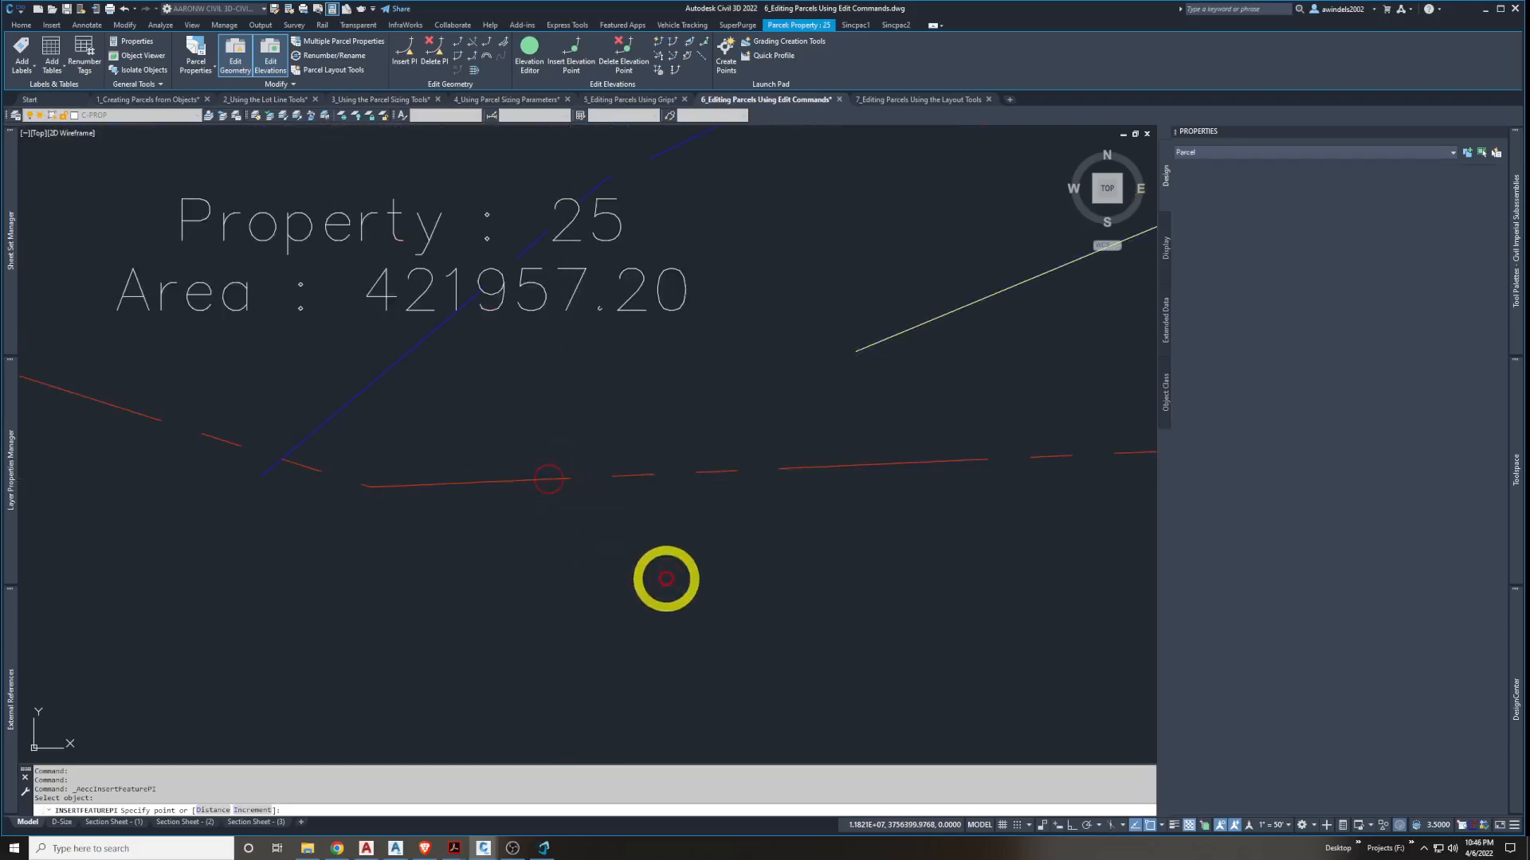
Insert a PI into the southern site boundary at the open end of the lot line, accepting elevation 0.000
key(Return)
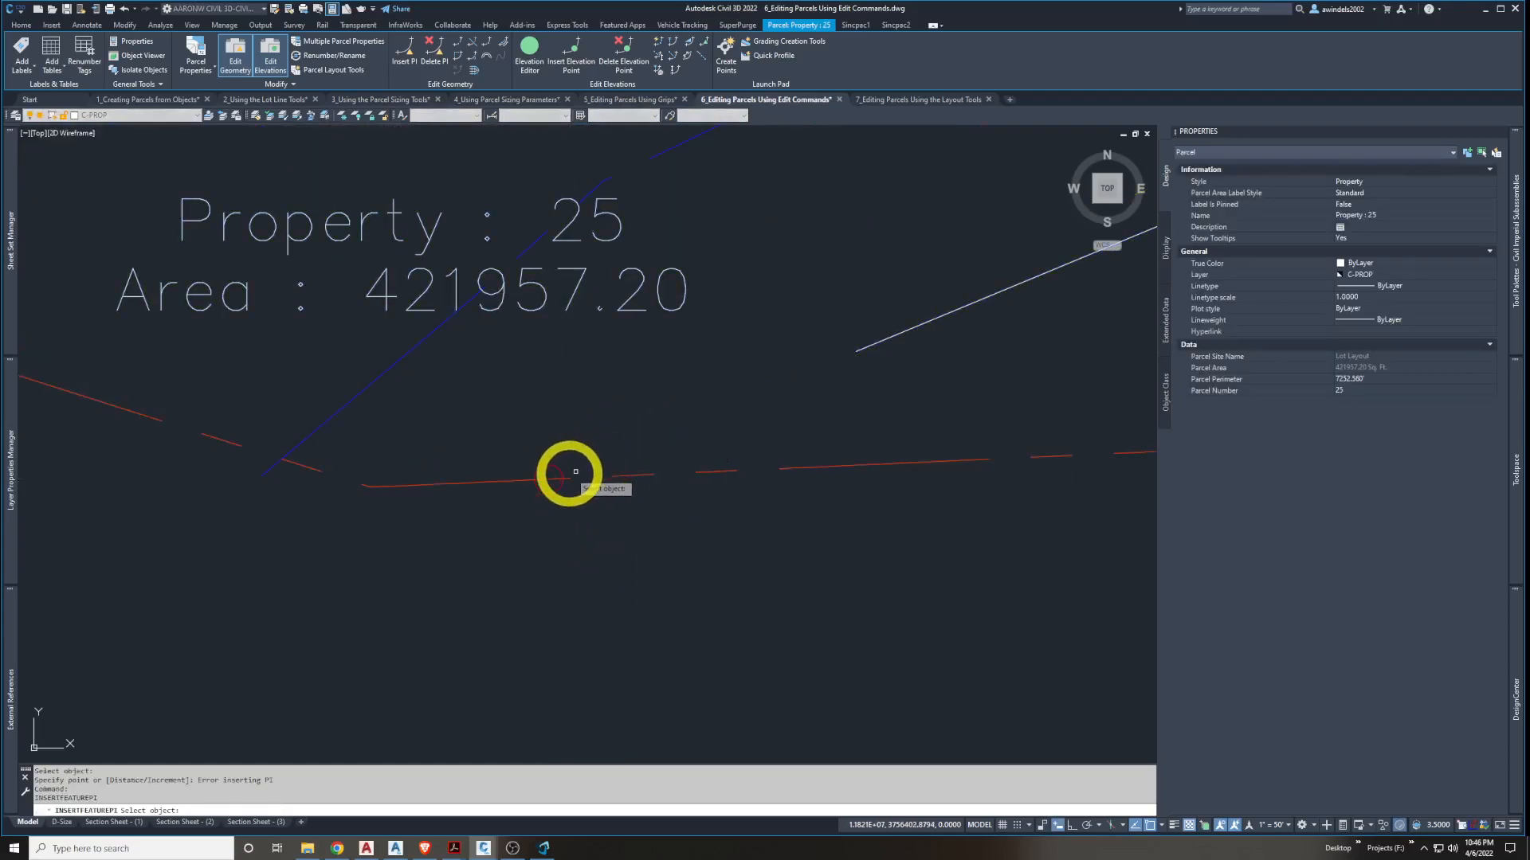
click(556, 471)
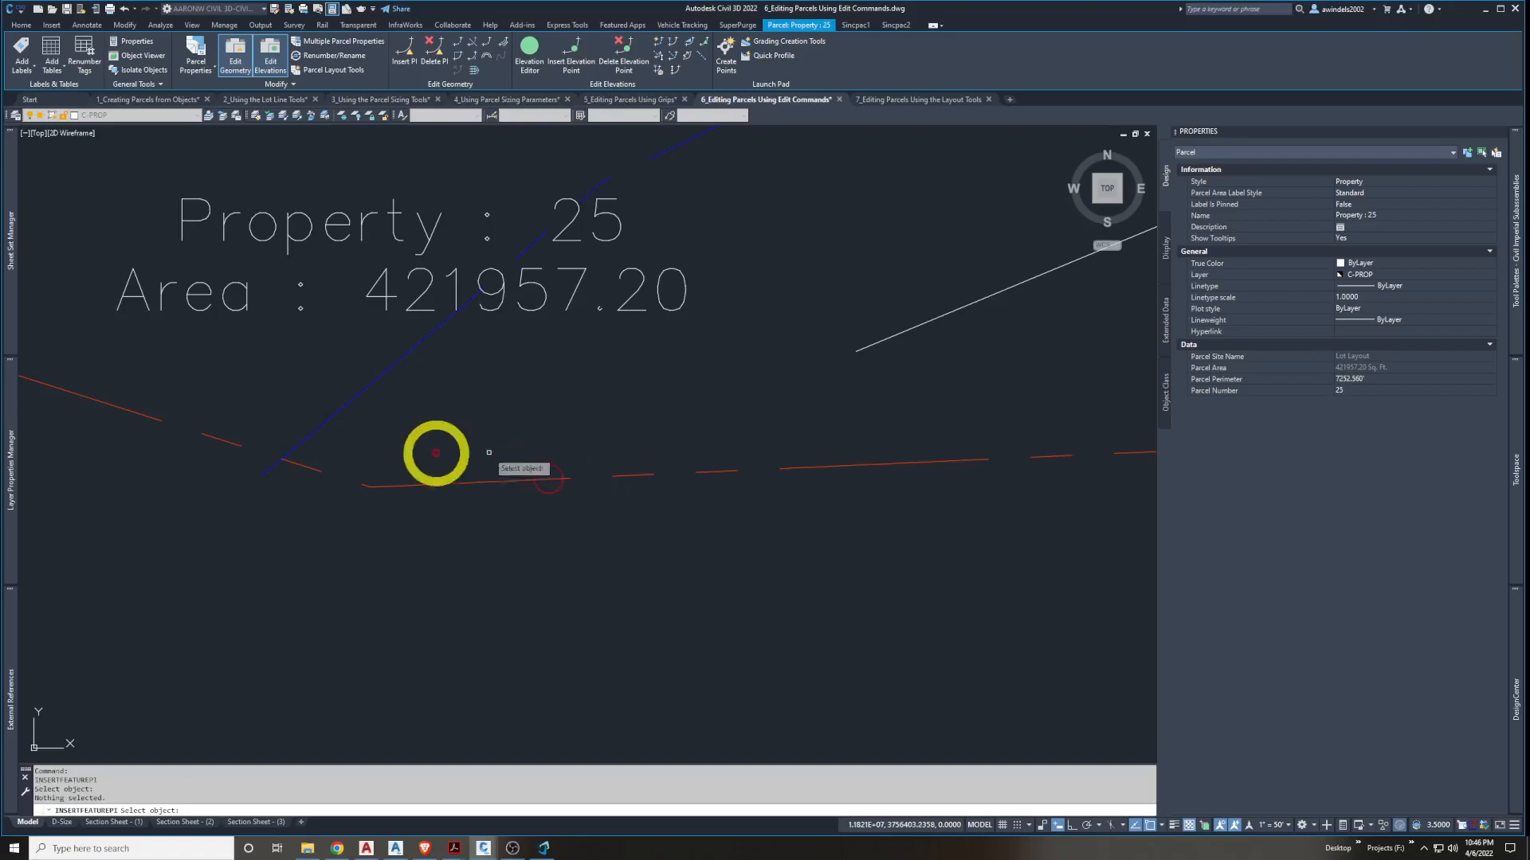
click(385, 481)
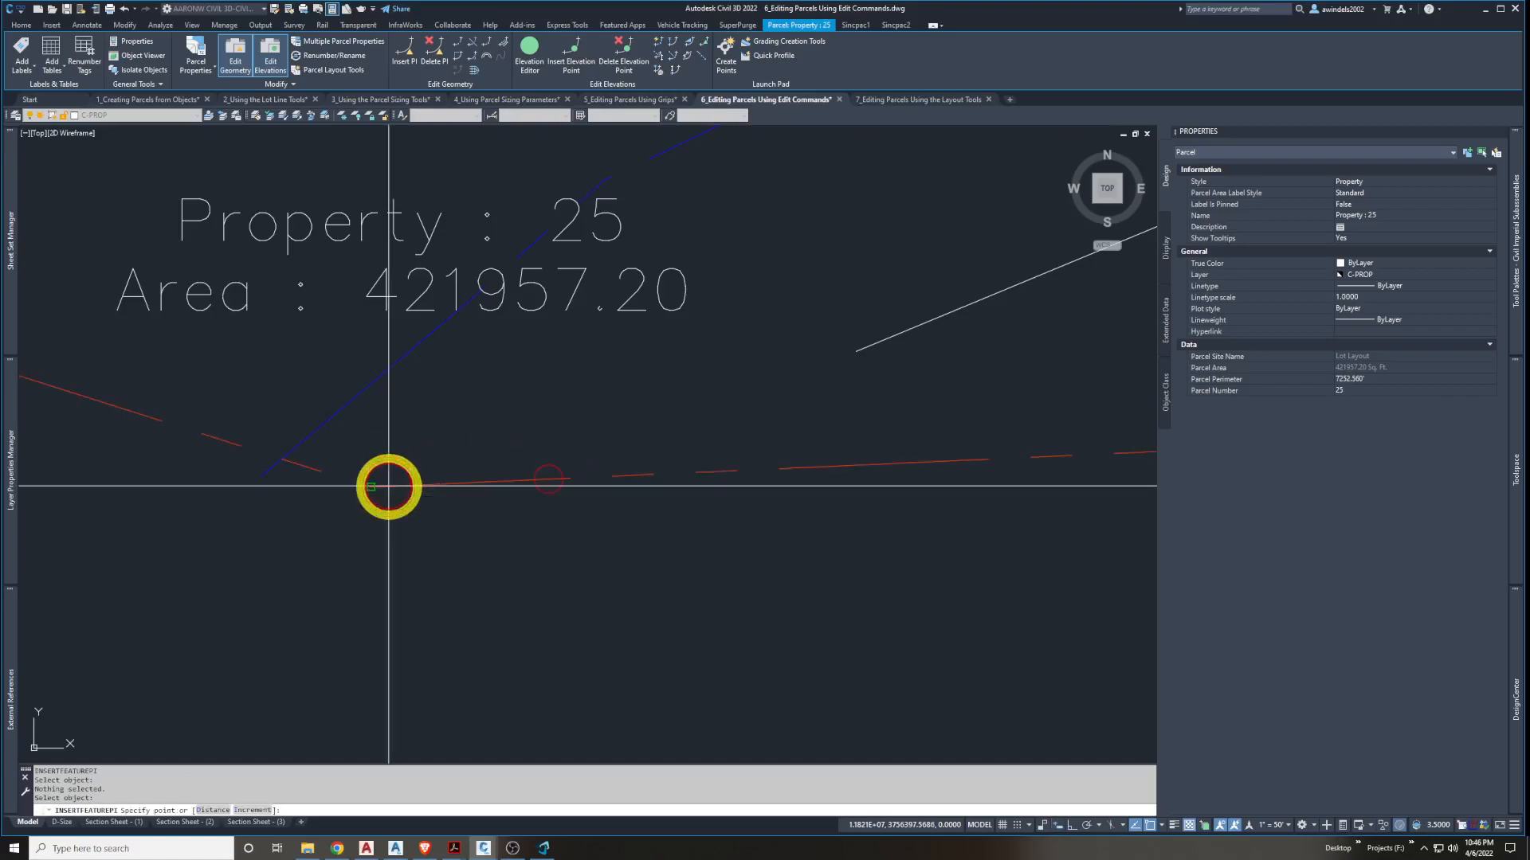
click(854, 351)
scroll(850, 468, down, 6)
middle_drag(851, 467, 481, 455)
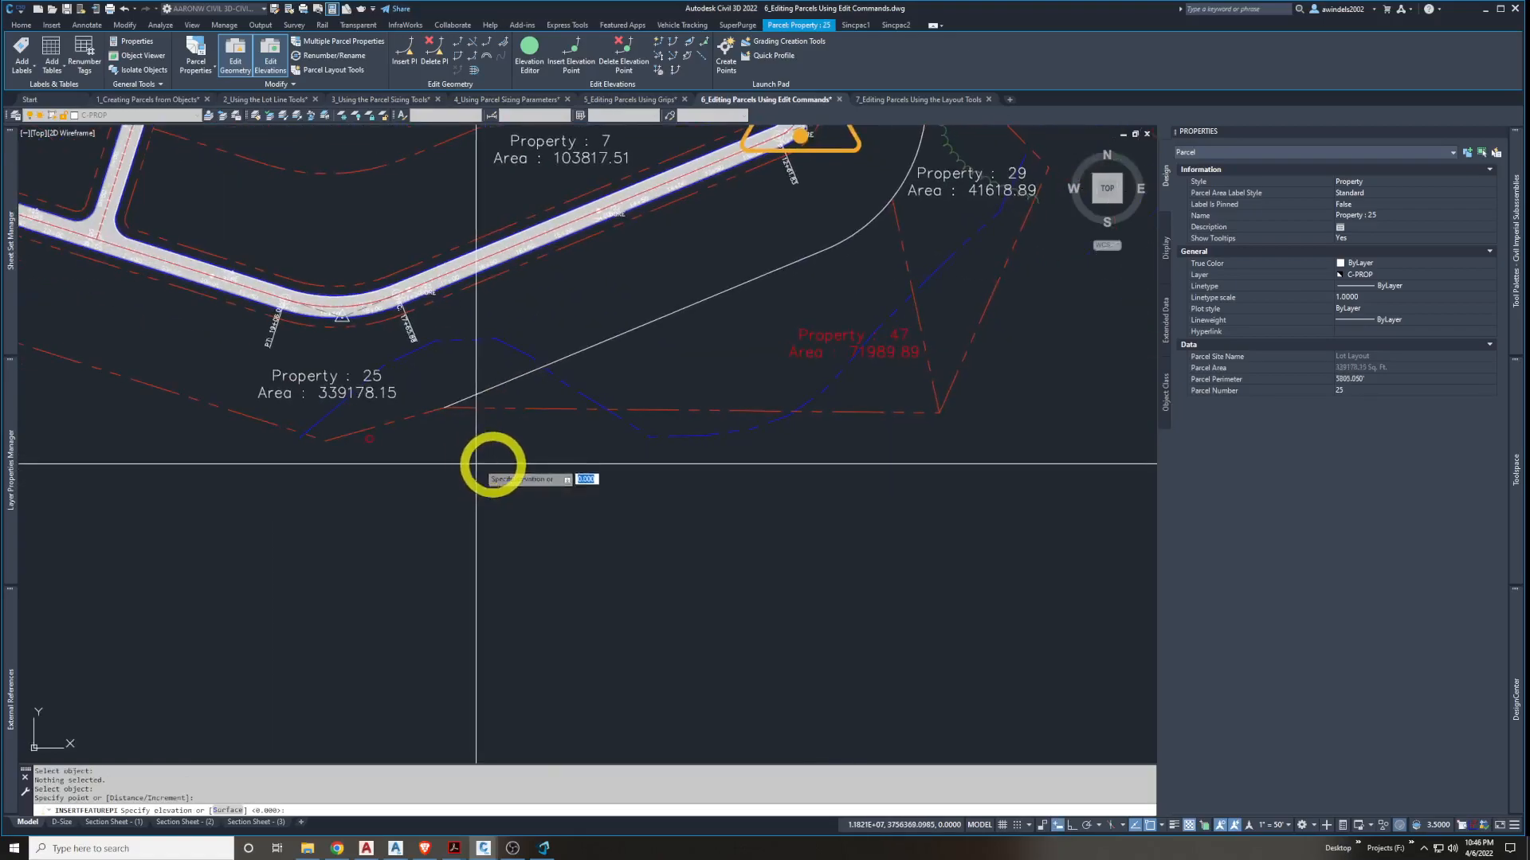
key(Return)
key(Return)
middle_drag(584, 434, 618, 505)
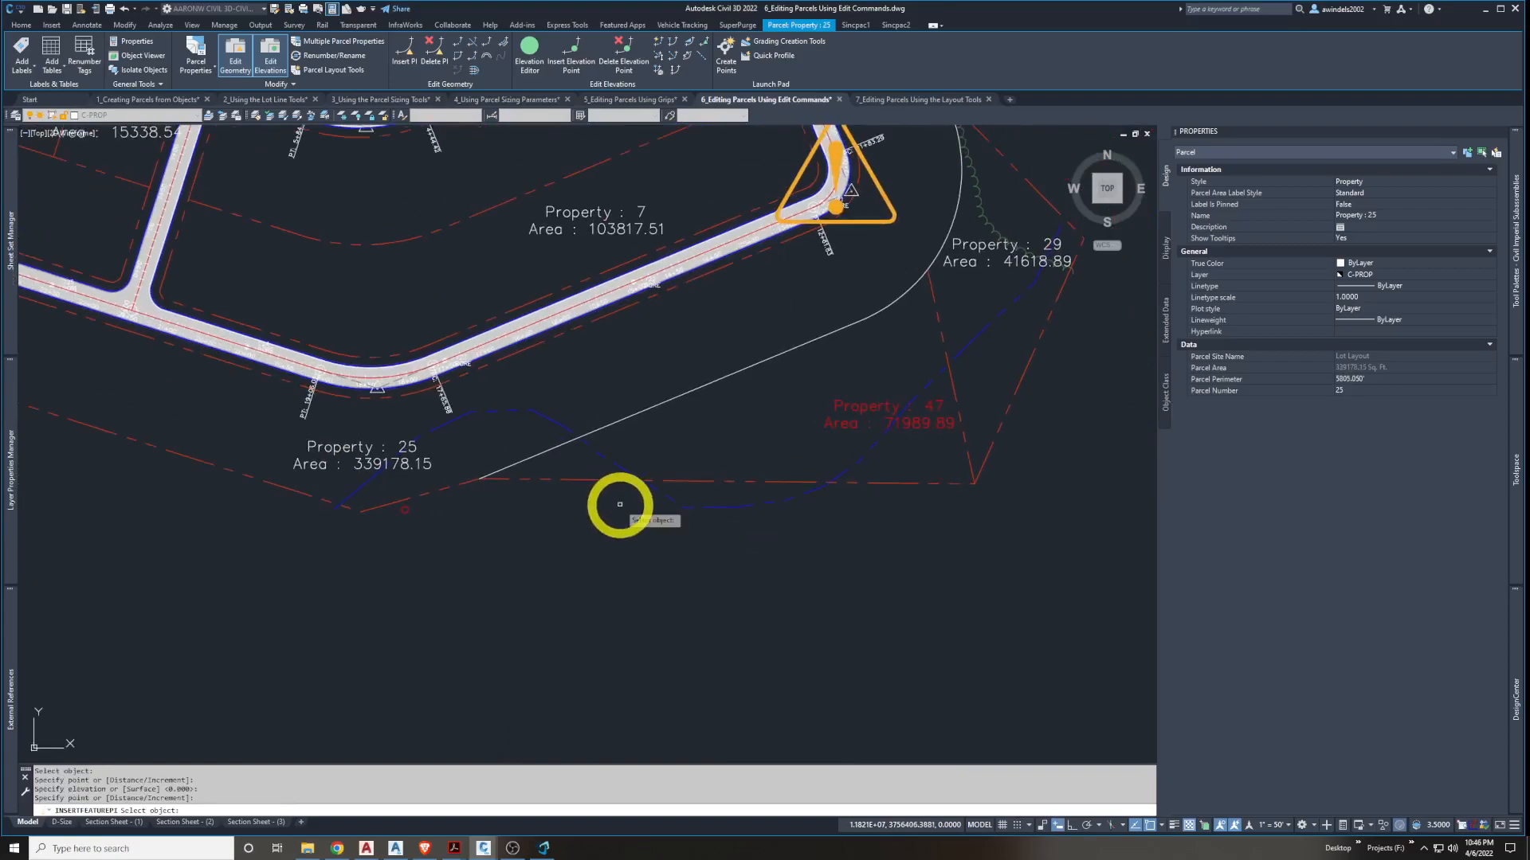
Leave Insert PI and stretch the new PI on the southern site boundary to a point farther south
middle_drag(849, 540, 832, 585)
key(Escape)
key(Escape)
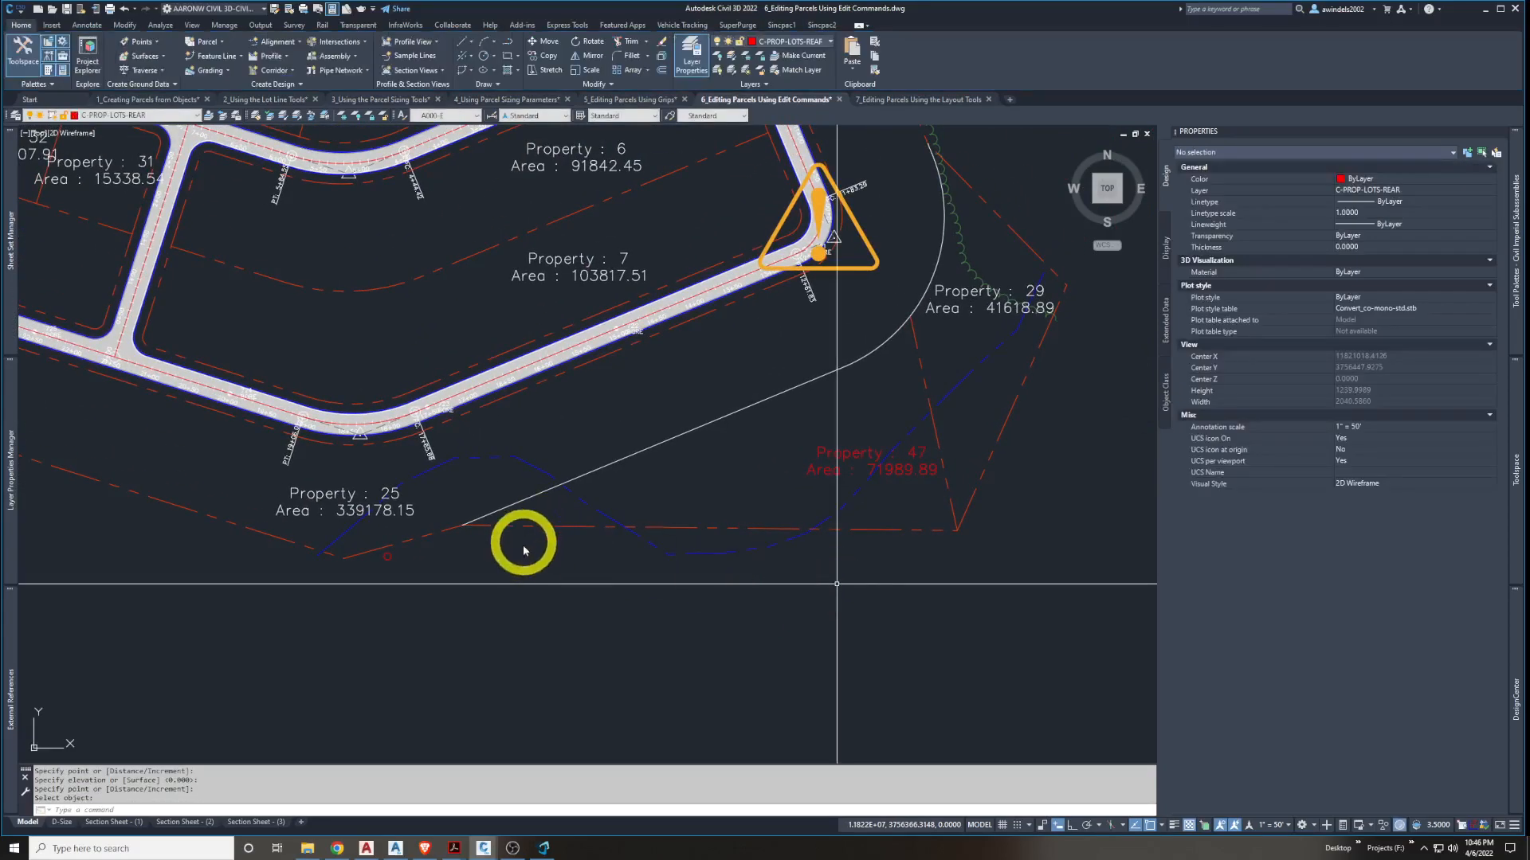
middle_drag(544, 542, 506, 557)
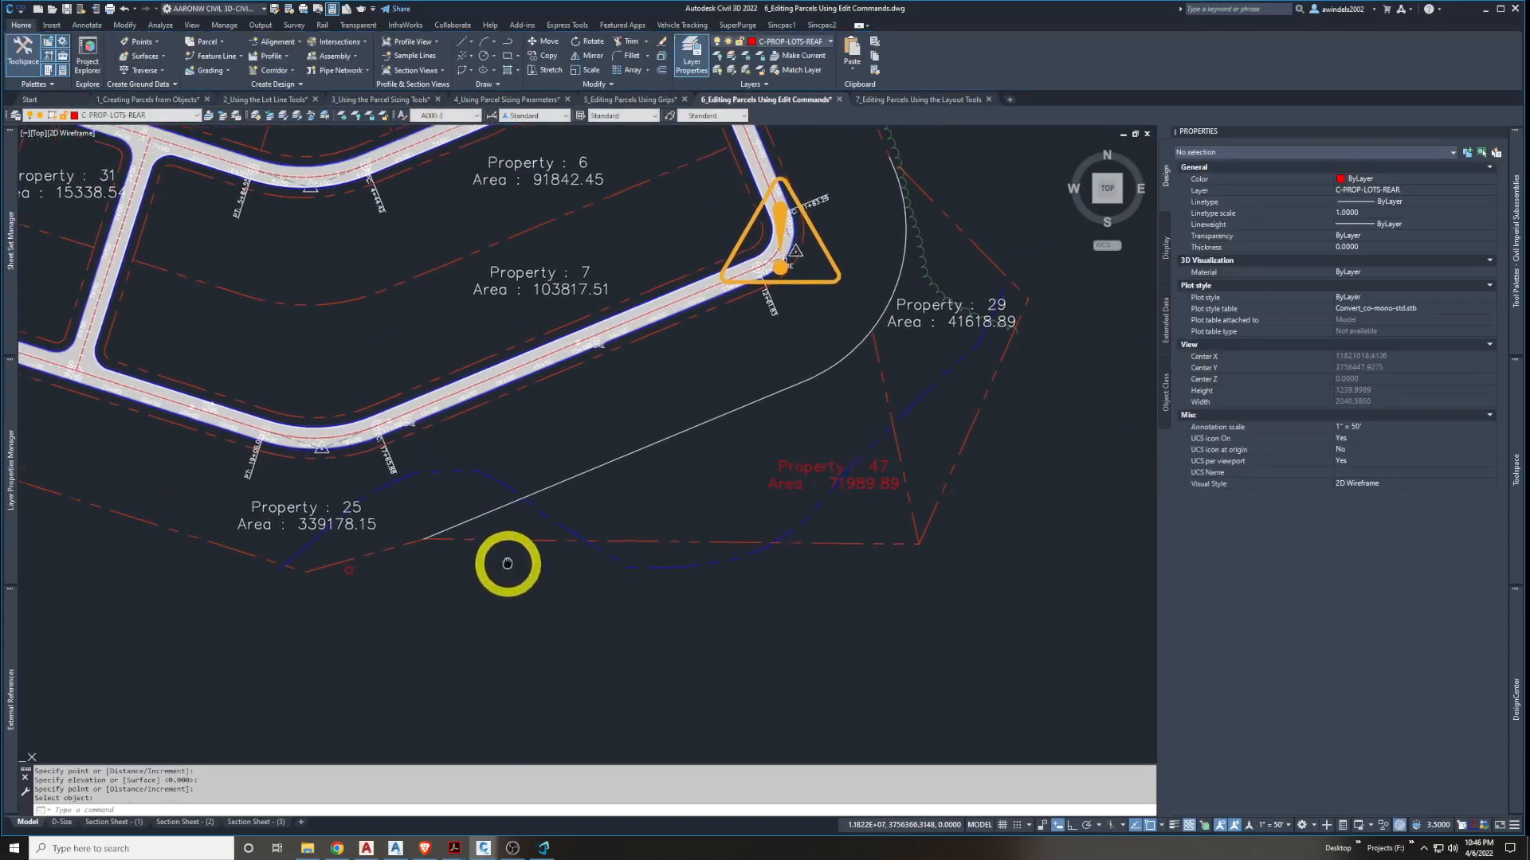
click(434, 540)
click(422, 540)
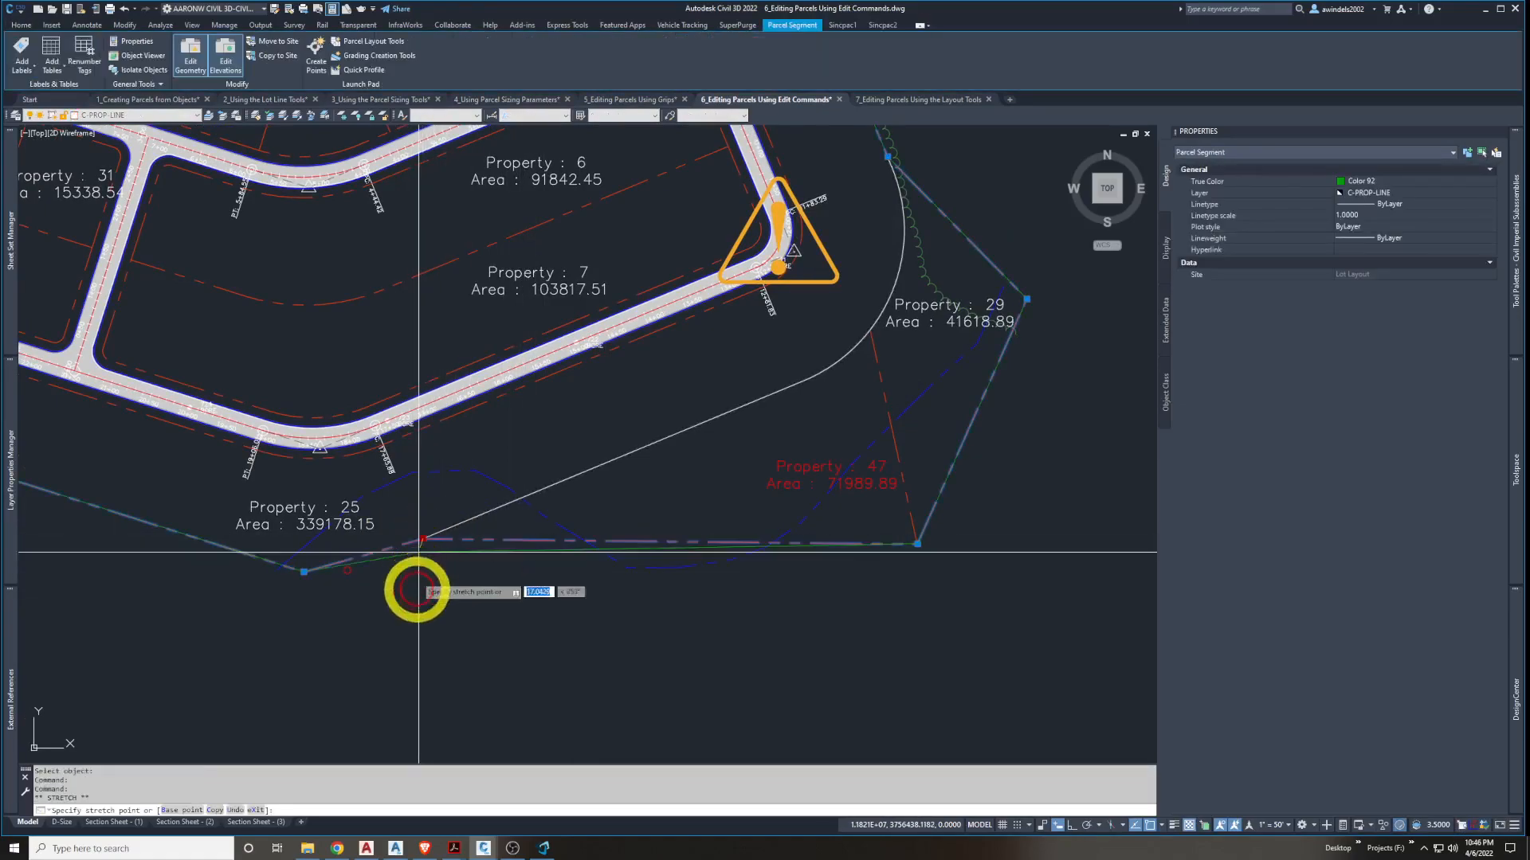
click(420, 598)
key(Escape)
Stretch the southwest end of the lot line between Property 25 and Property 47 to the adjacent western boundary vertex
click(451, 540)
click(415, 520)
click(422, 539)
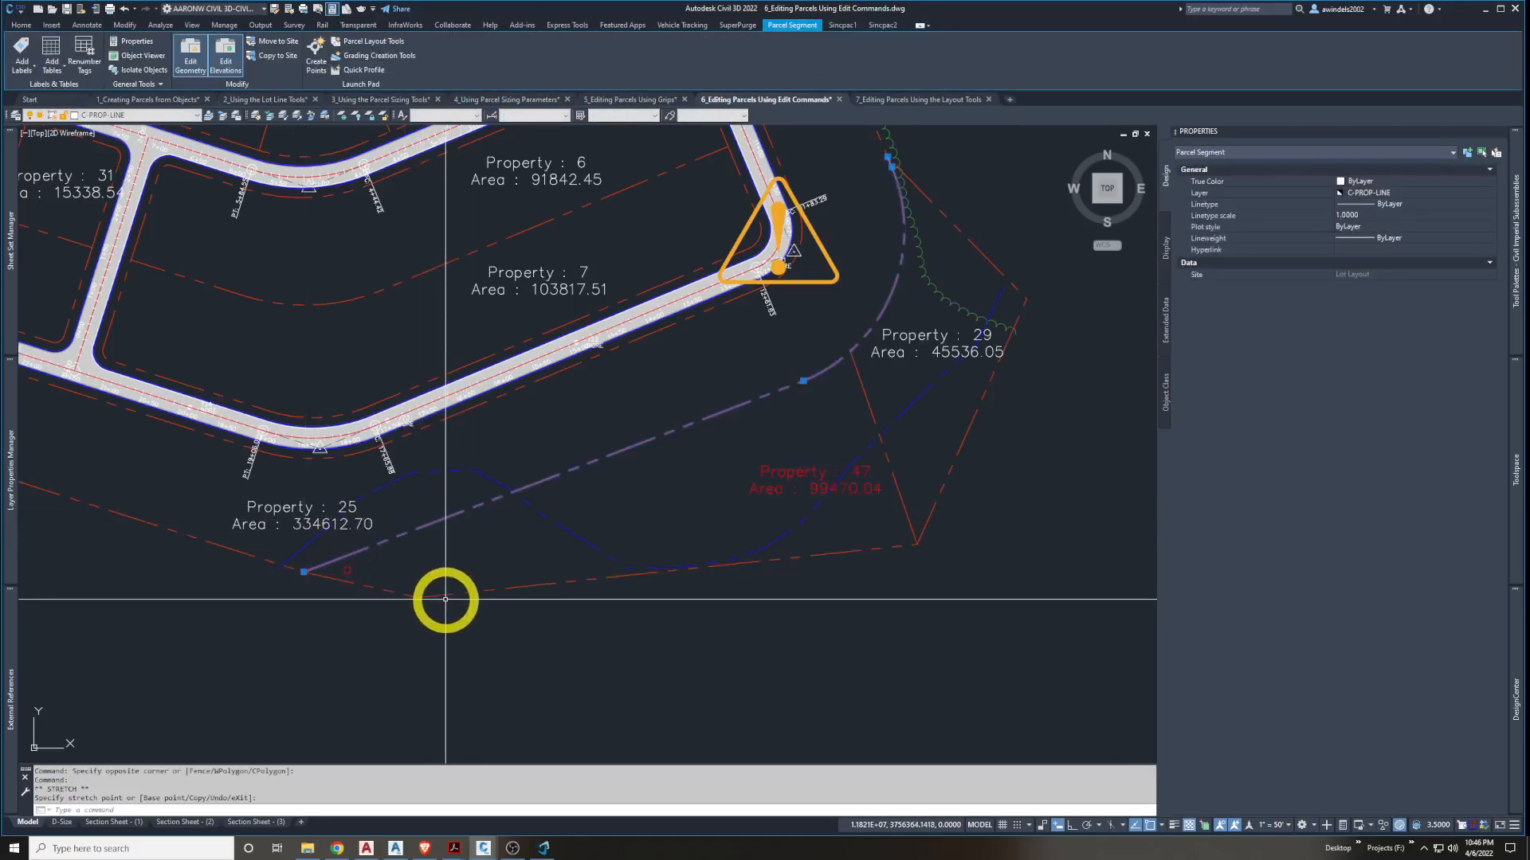
key(Escape)
click(465, 550)
click(449, 521)
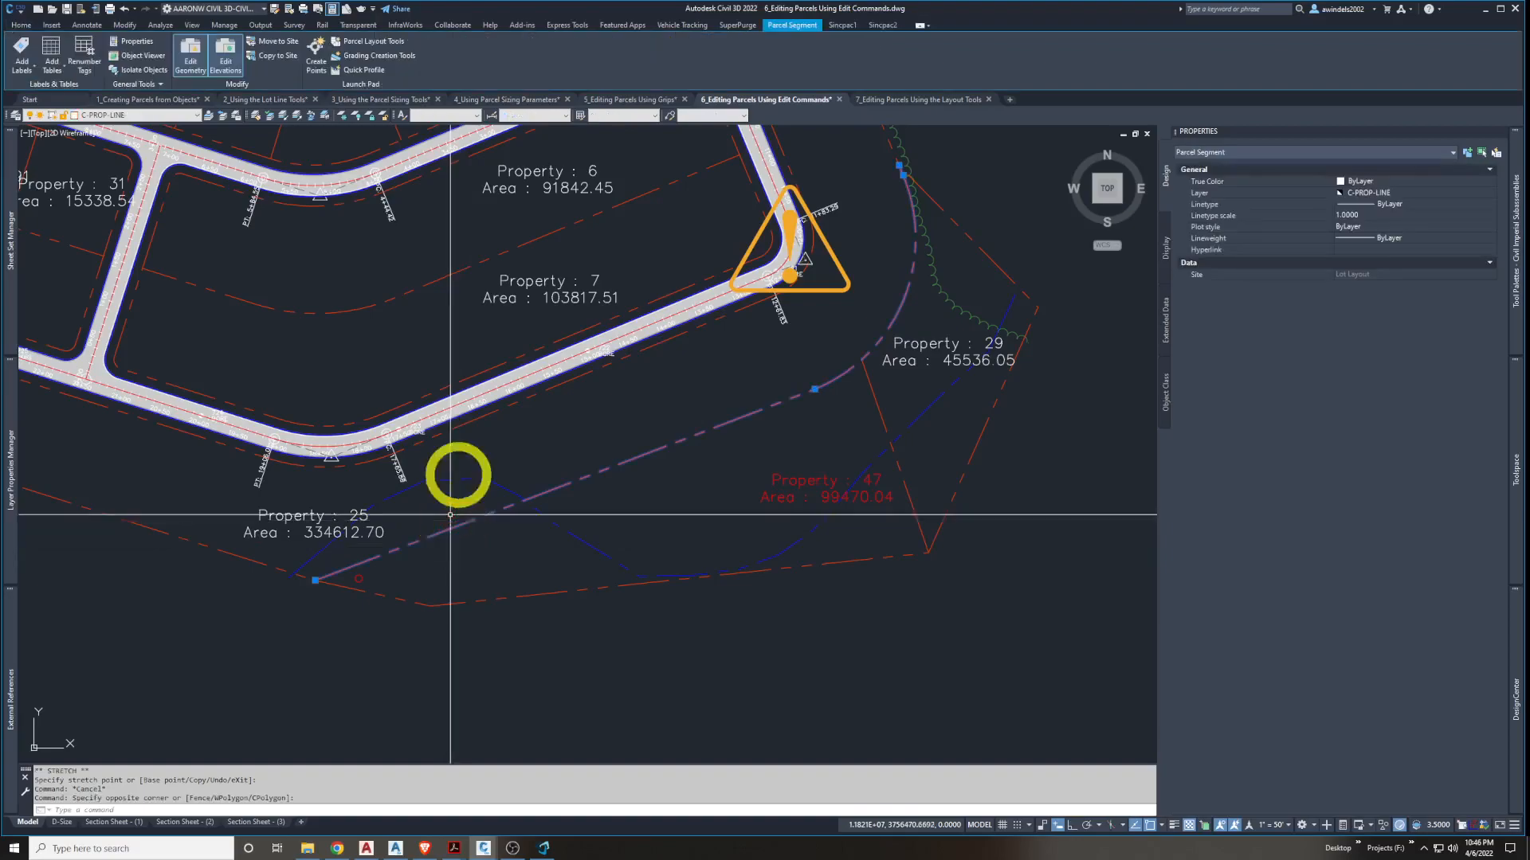
key(Escape)
Select Property 47 and try to insert a PI into its northern lot line, south of the existing line
click(791, 482)
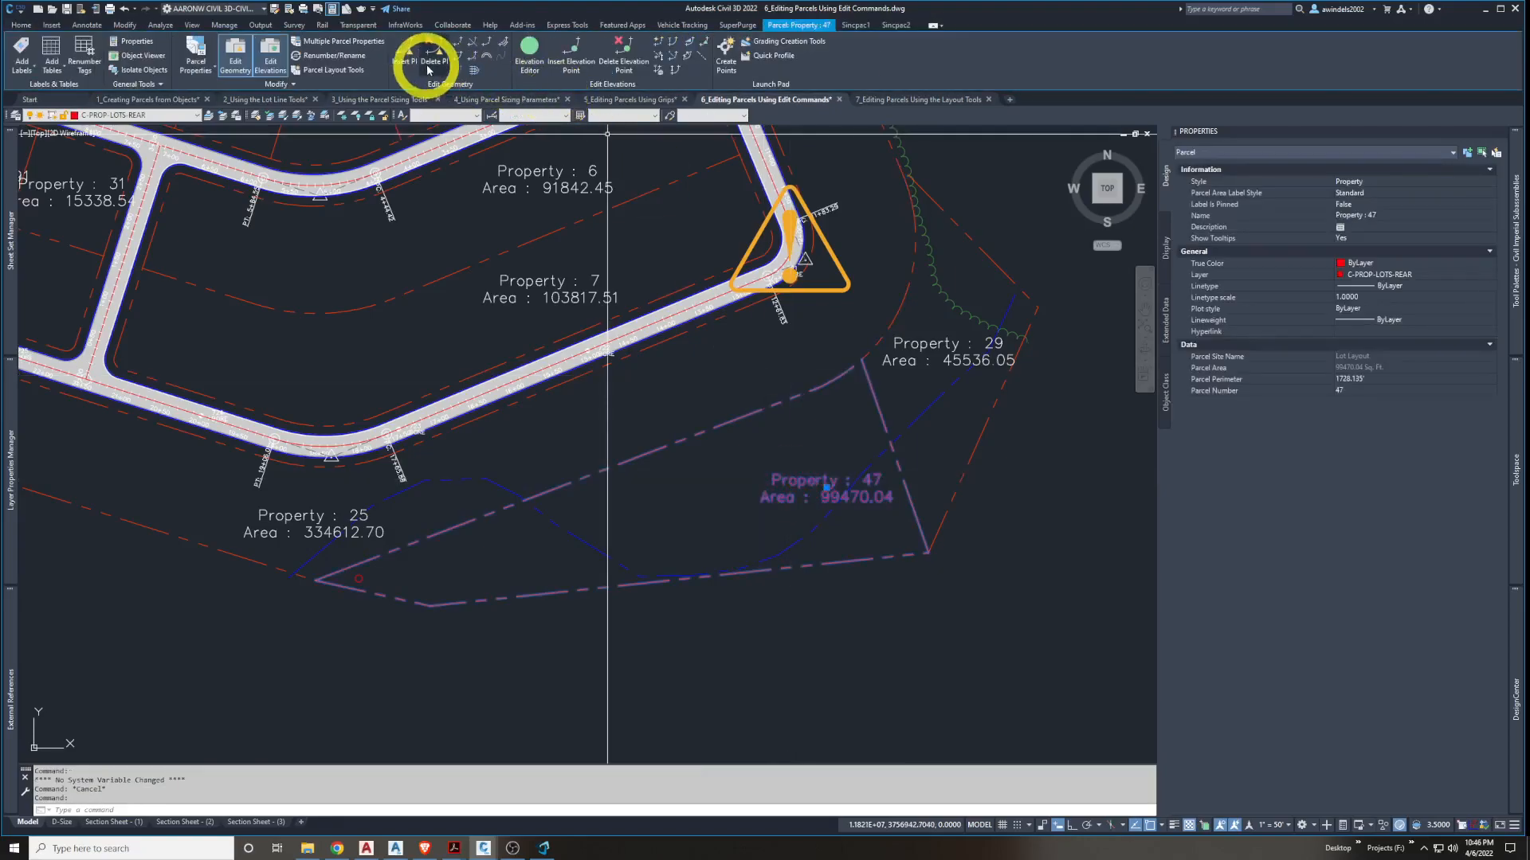
click(404, 51)
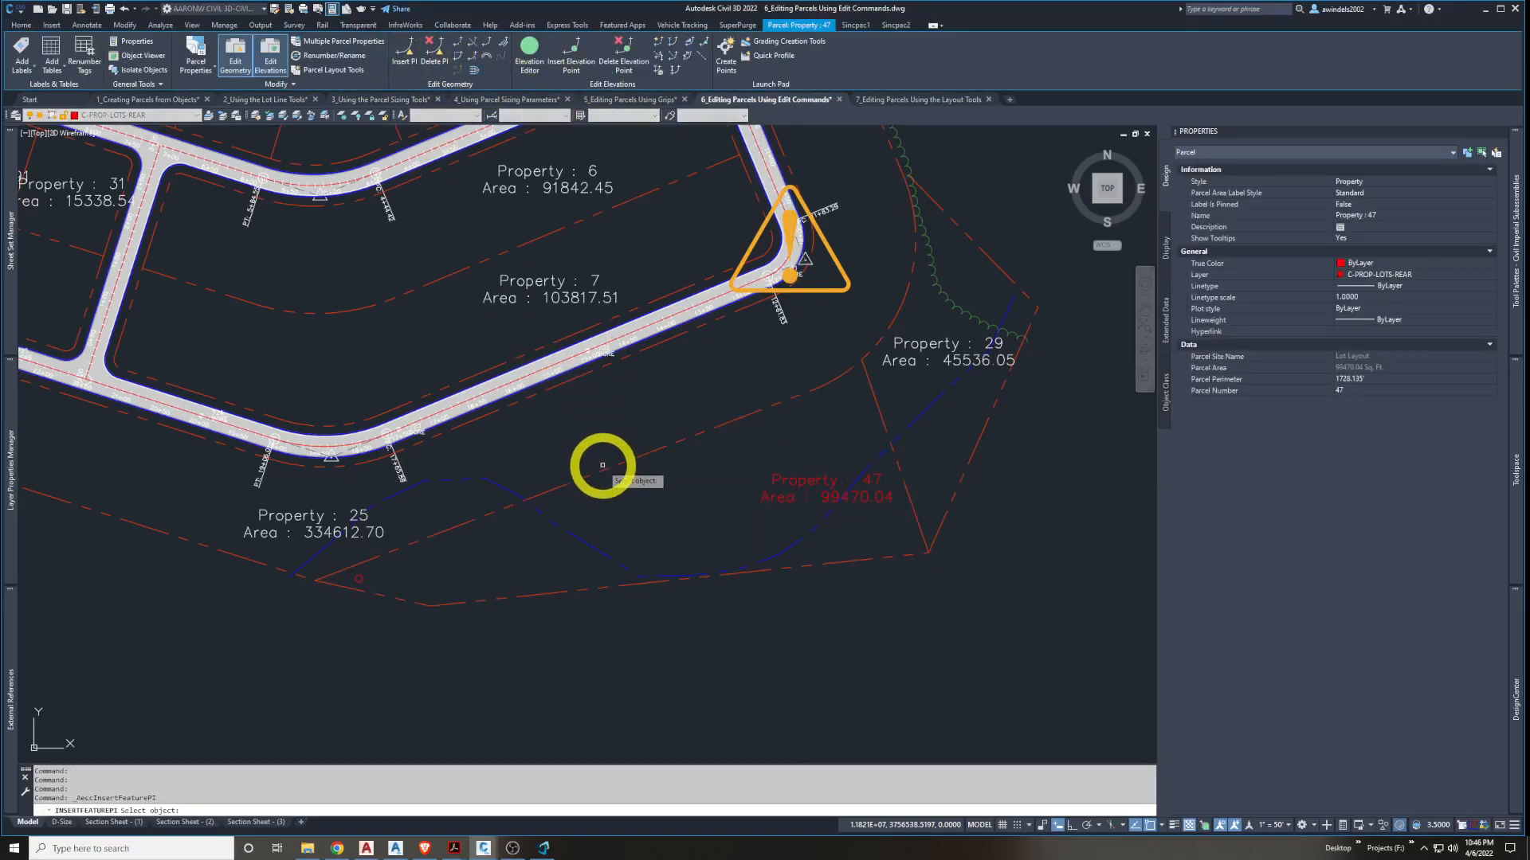
click(607, 470)
click(641, 512)
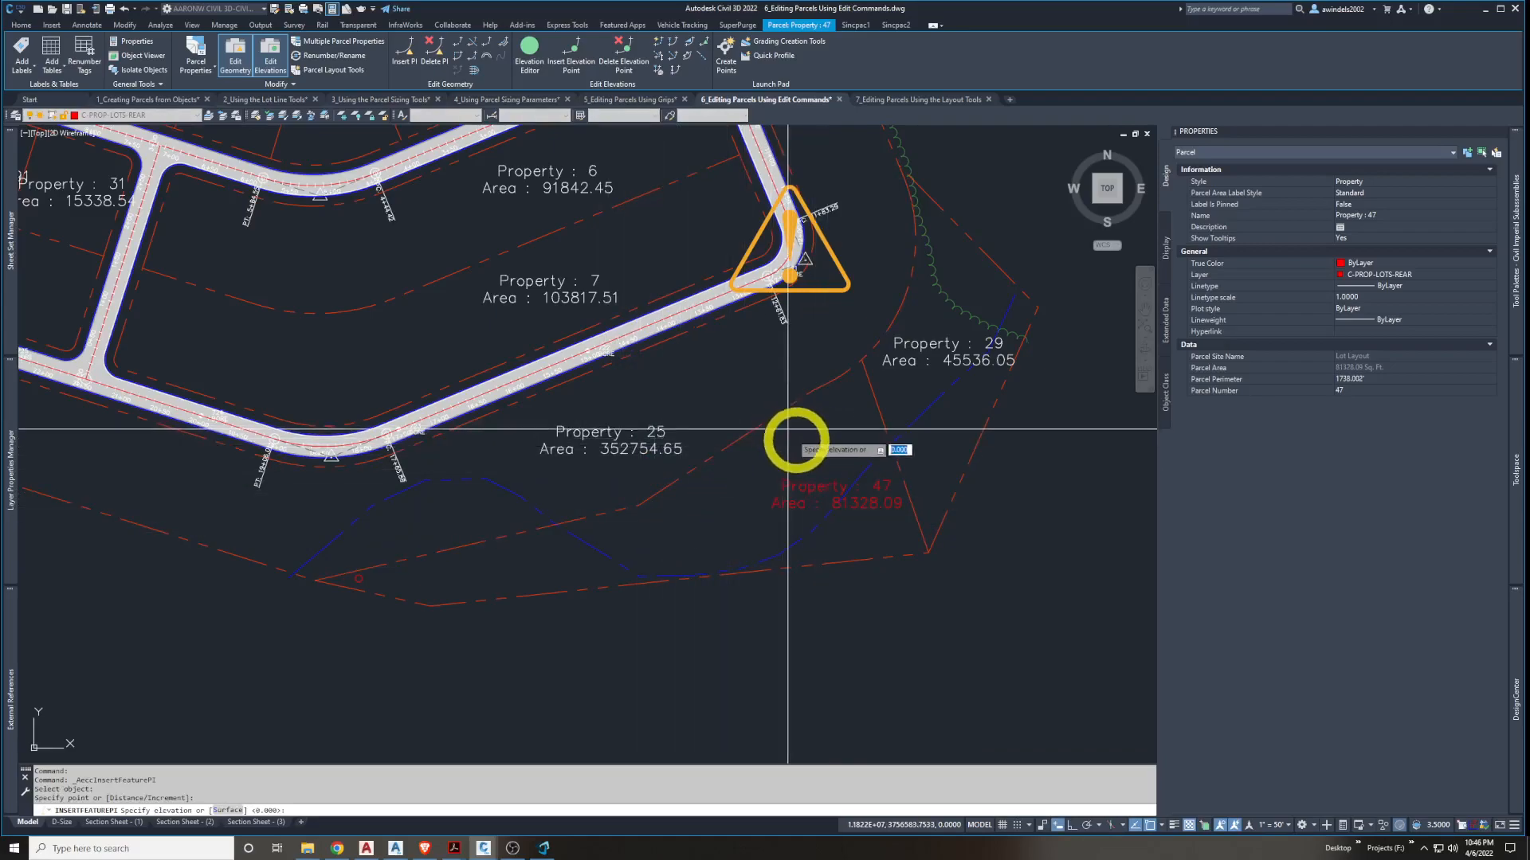
middle_drag(805, 474, 736, 473)
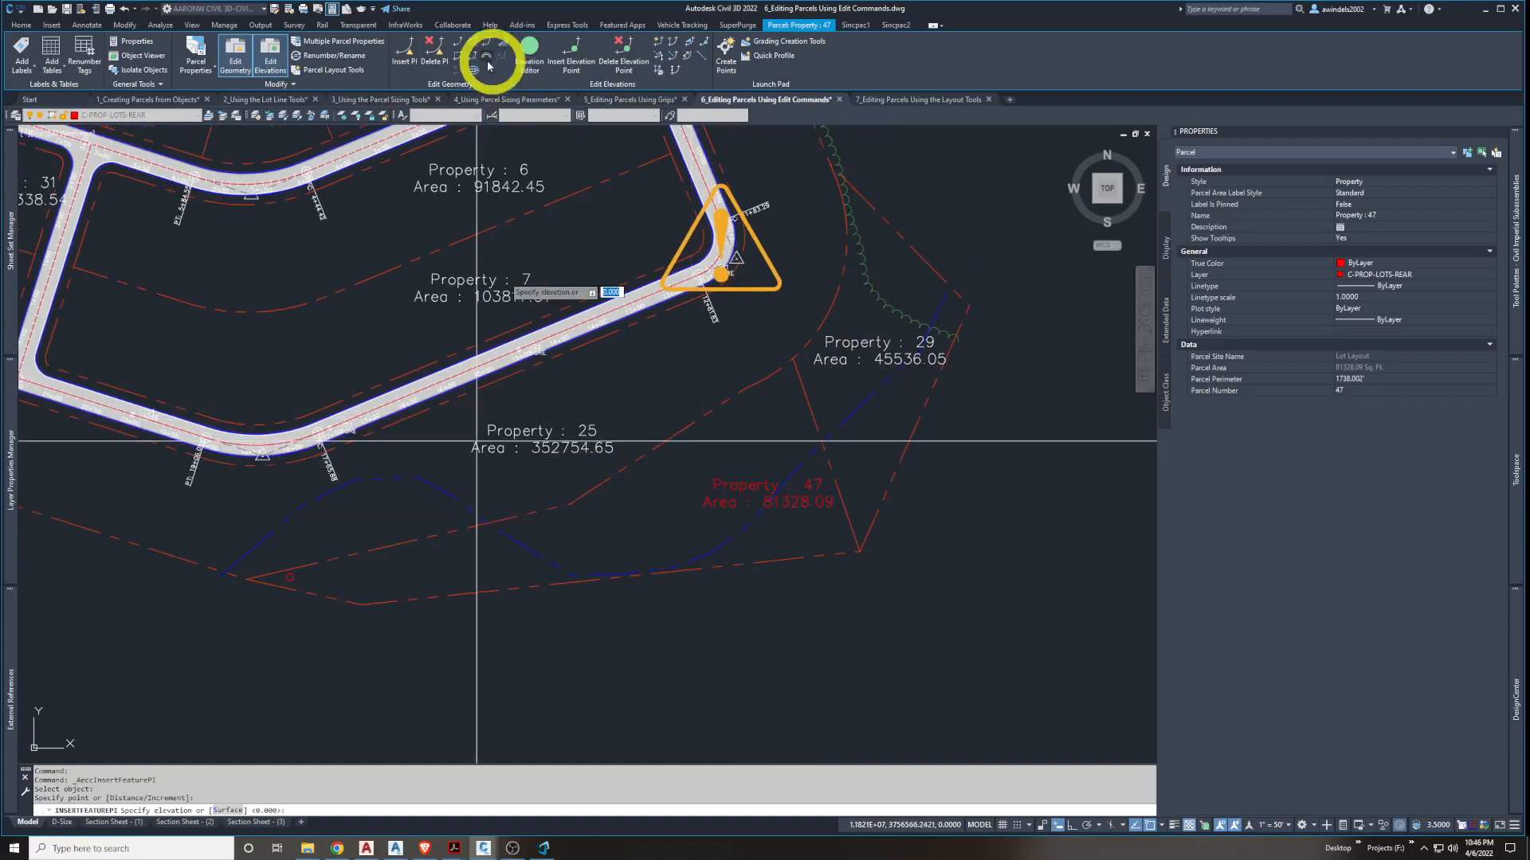
Insert three PIs along the straight part of Property 47's northern lot line, accepting elevation 0.000
click(408, 50)
click(636, 427)
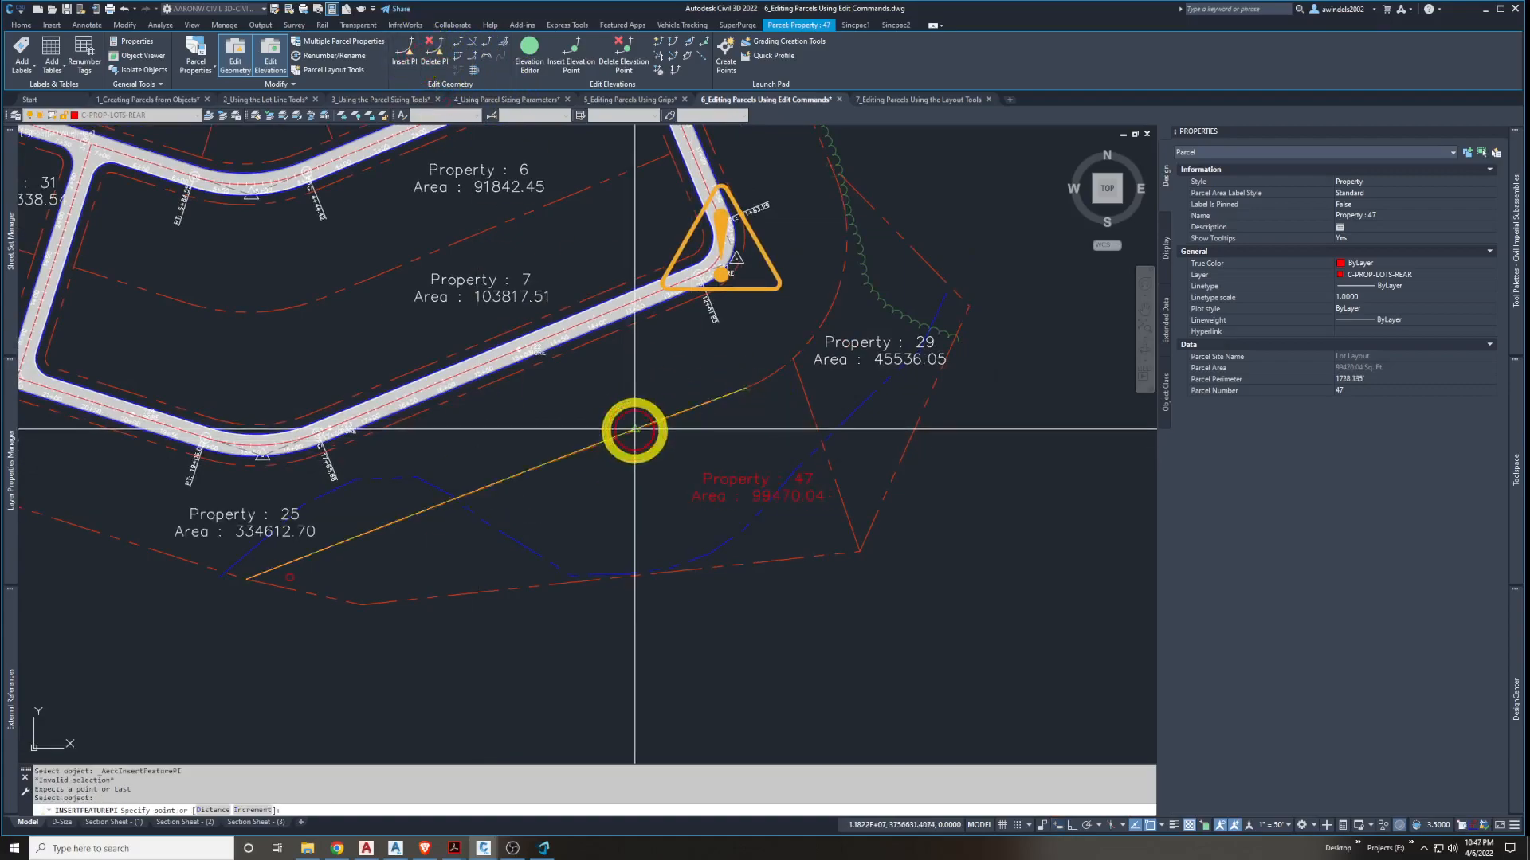
click(450, 532)
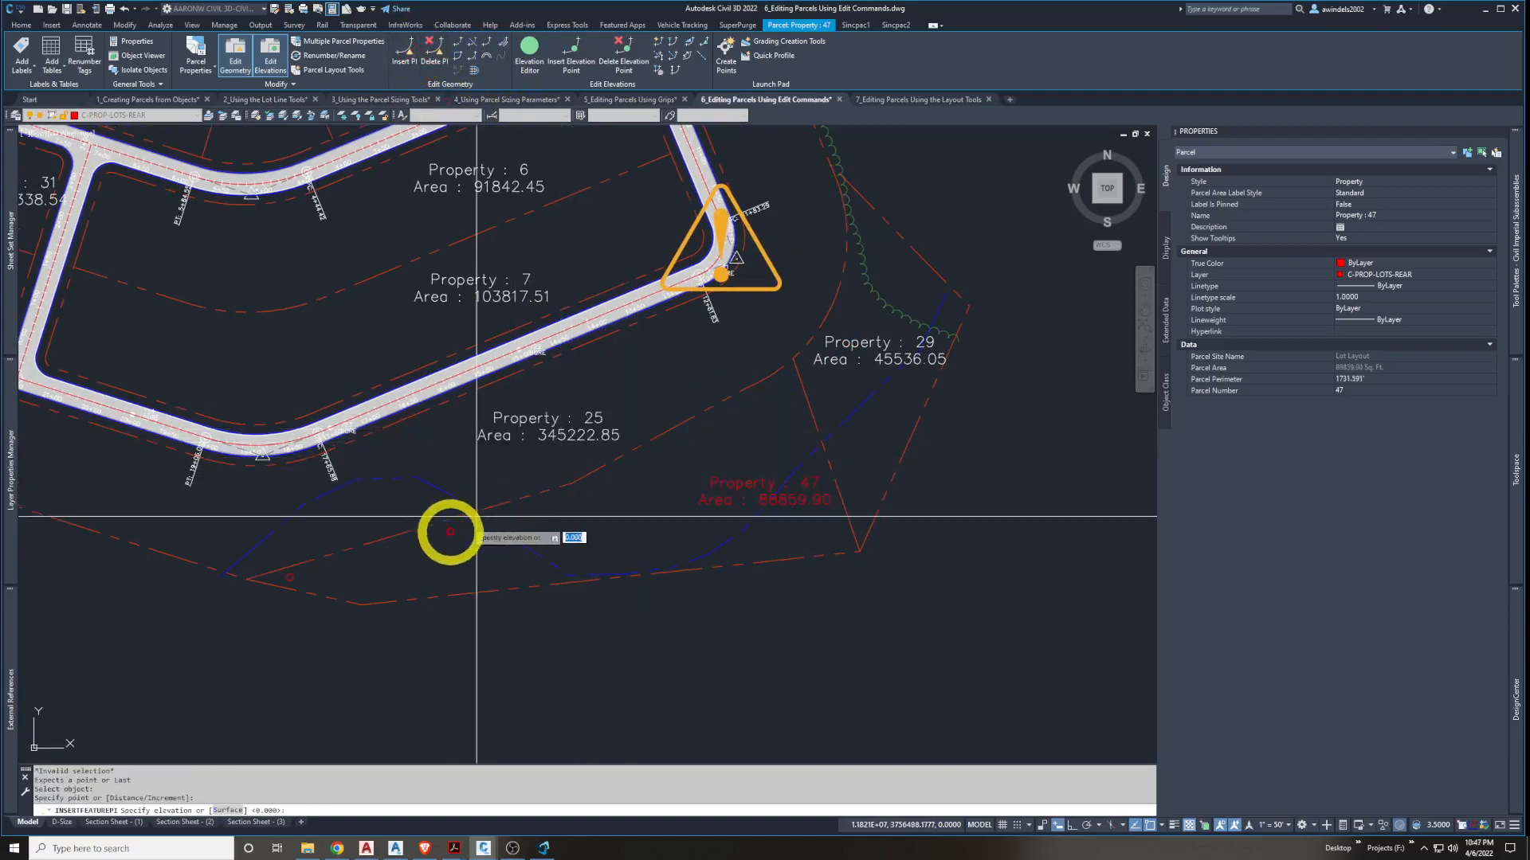
key(Return)
click(426, 554)
key(Return)
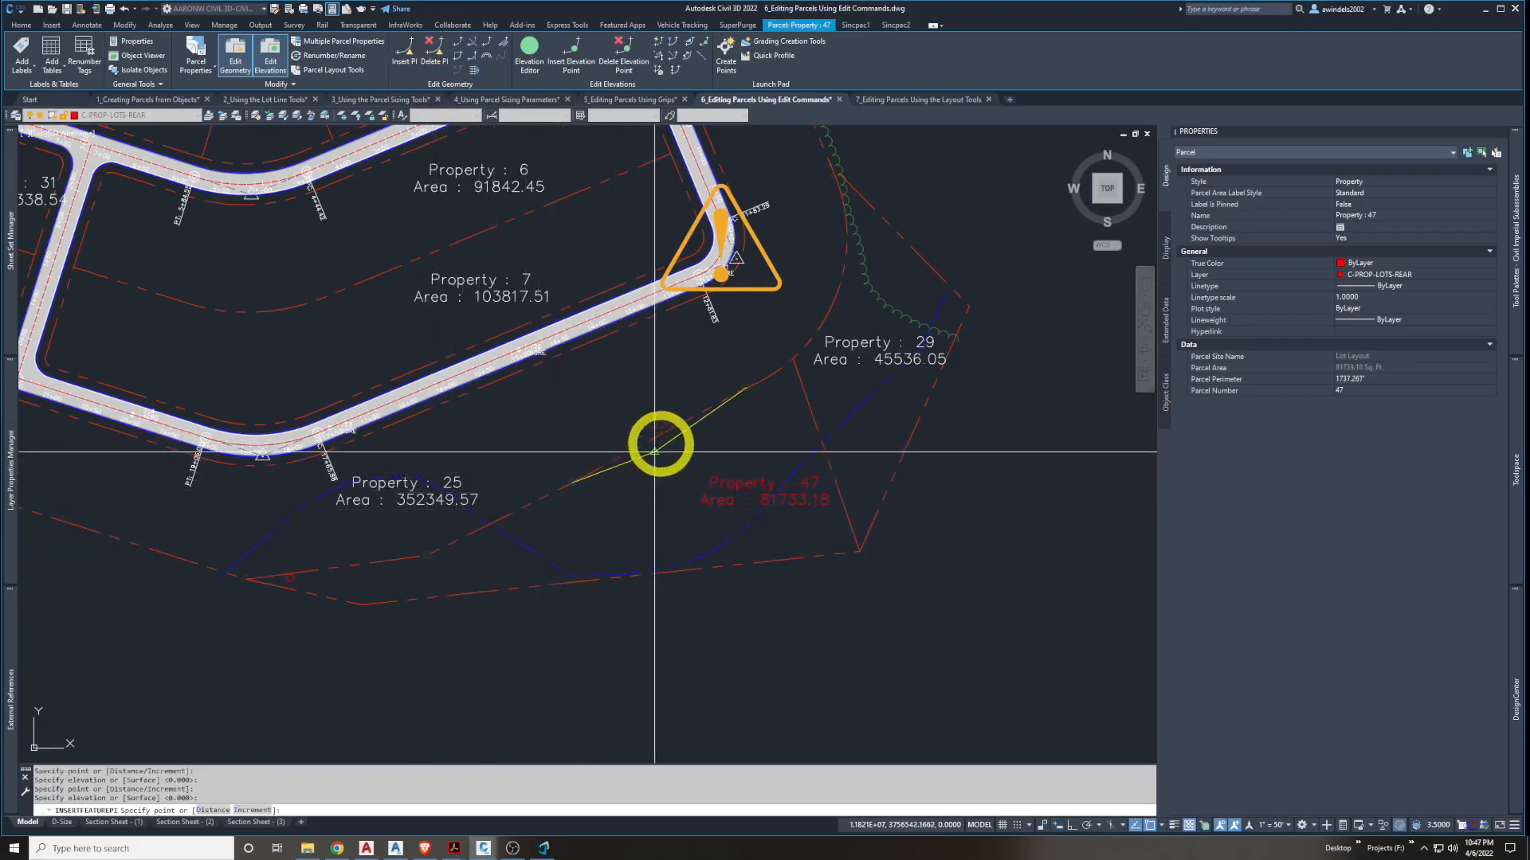
click(704, 424)
key(Return)
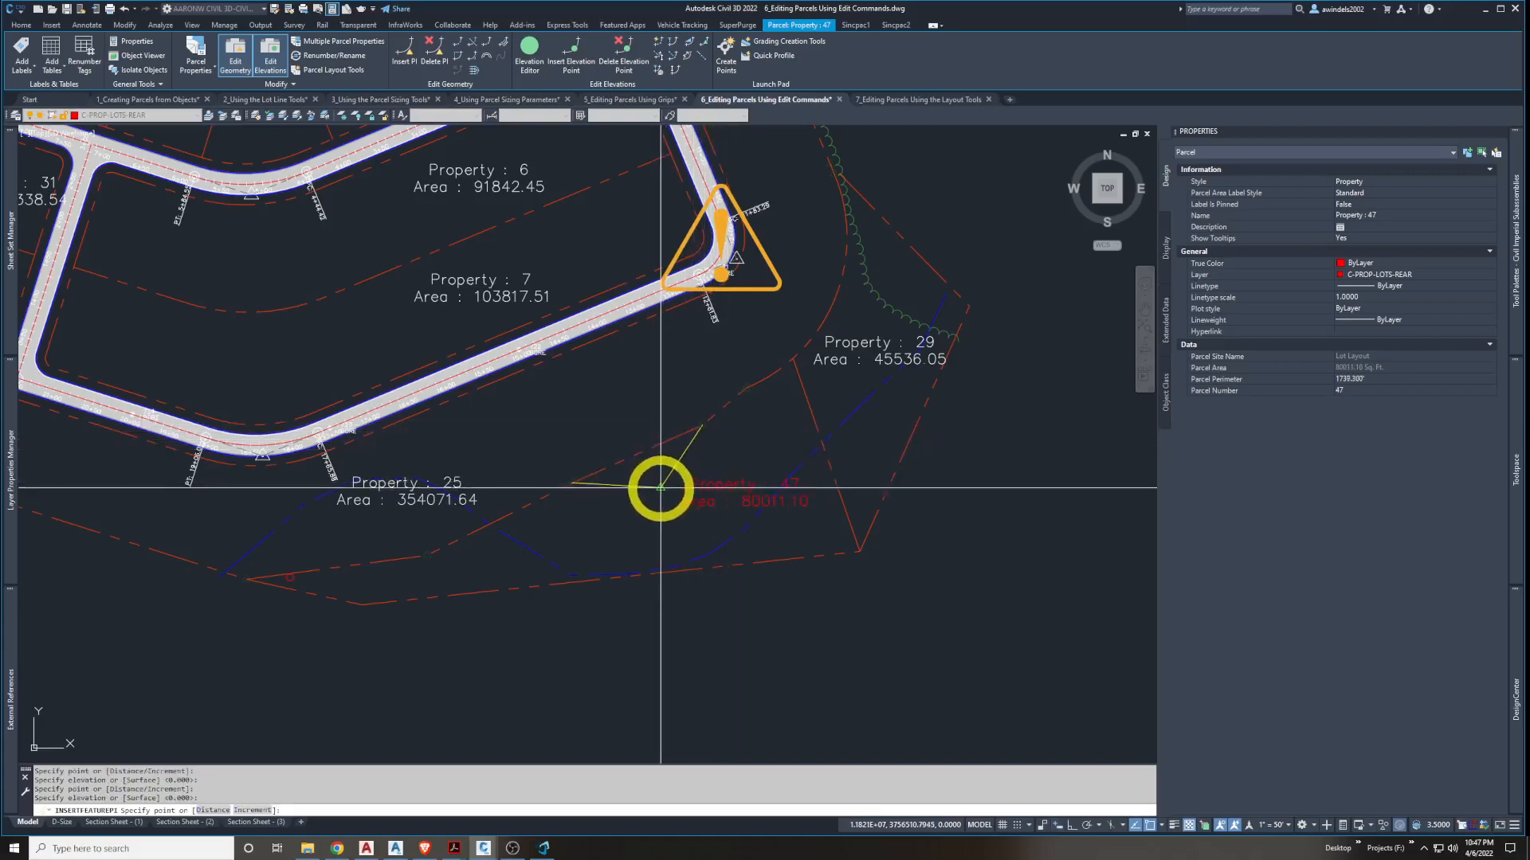
key(Return)
Delete three PIs from Property 47's northern lot line: the easternmost inserted one, the curve's southwest end and the middle one
click(430, 49)
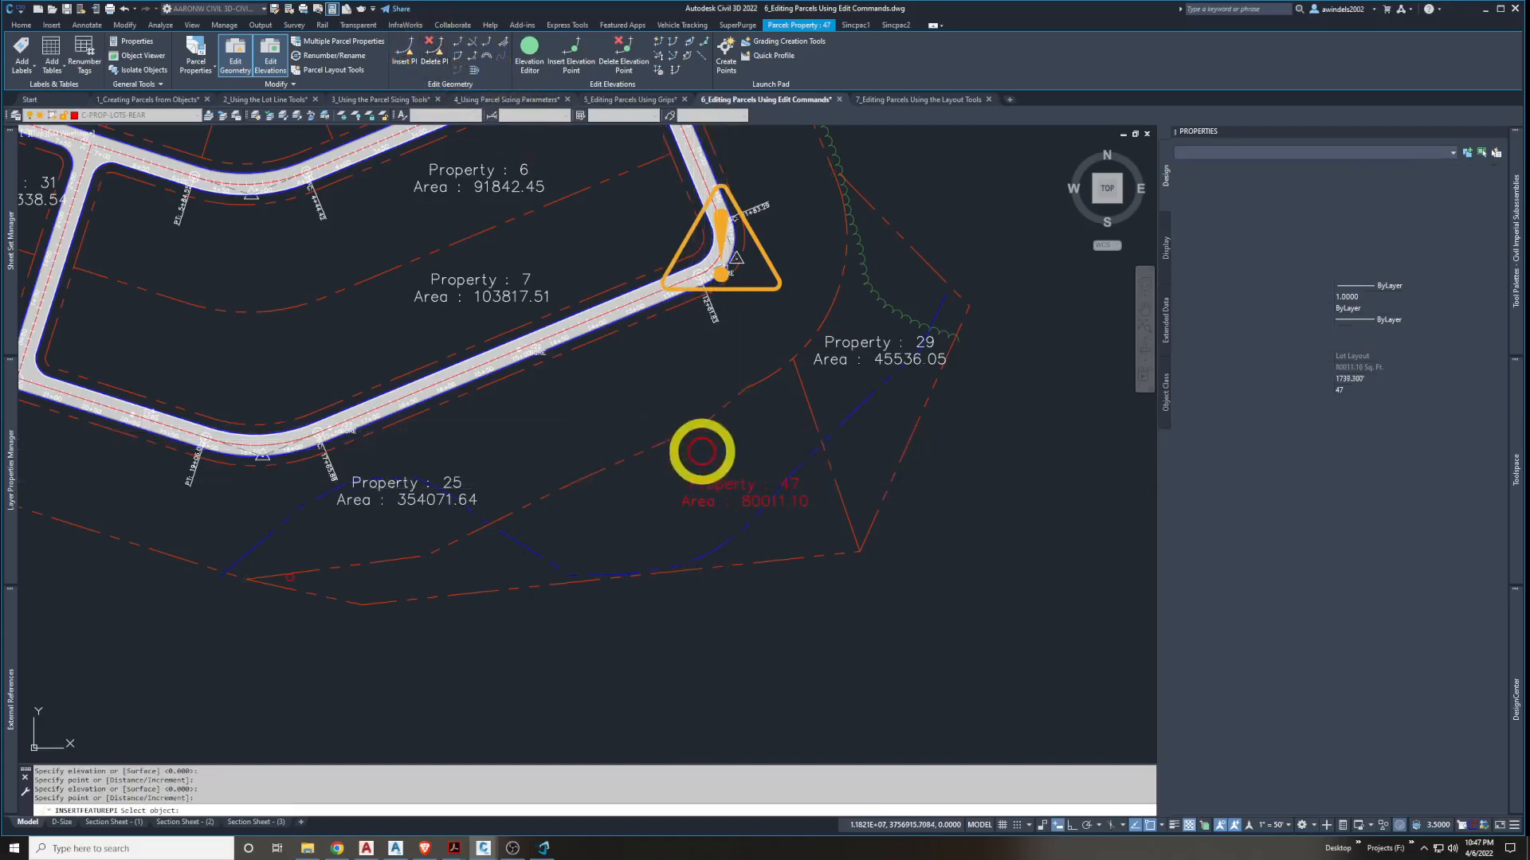
click(701, 425)
click(703, 427)
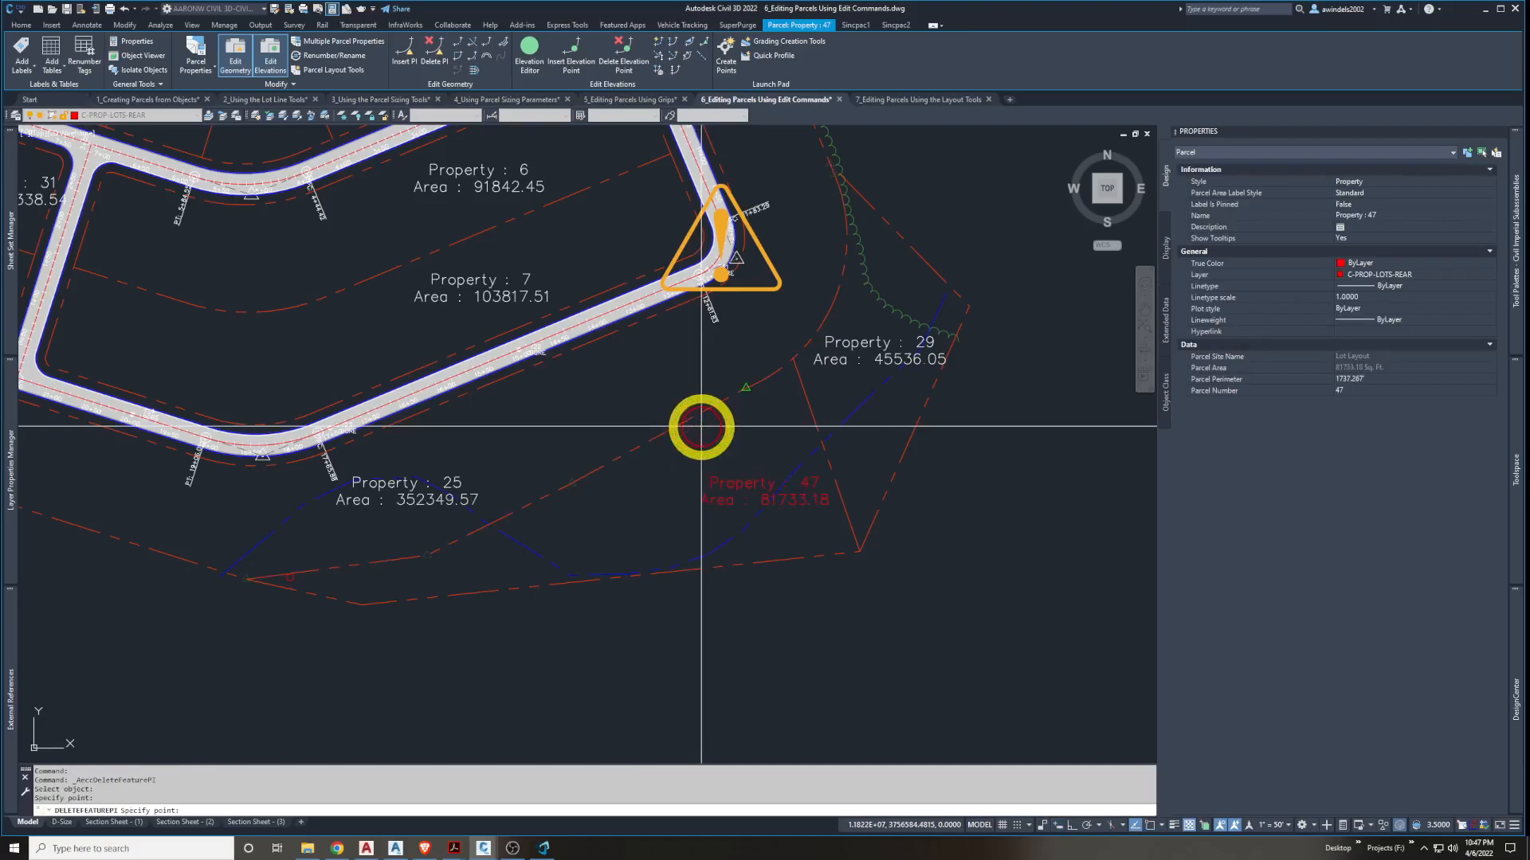
click(741, 389)
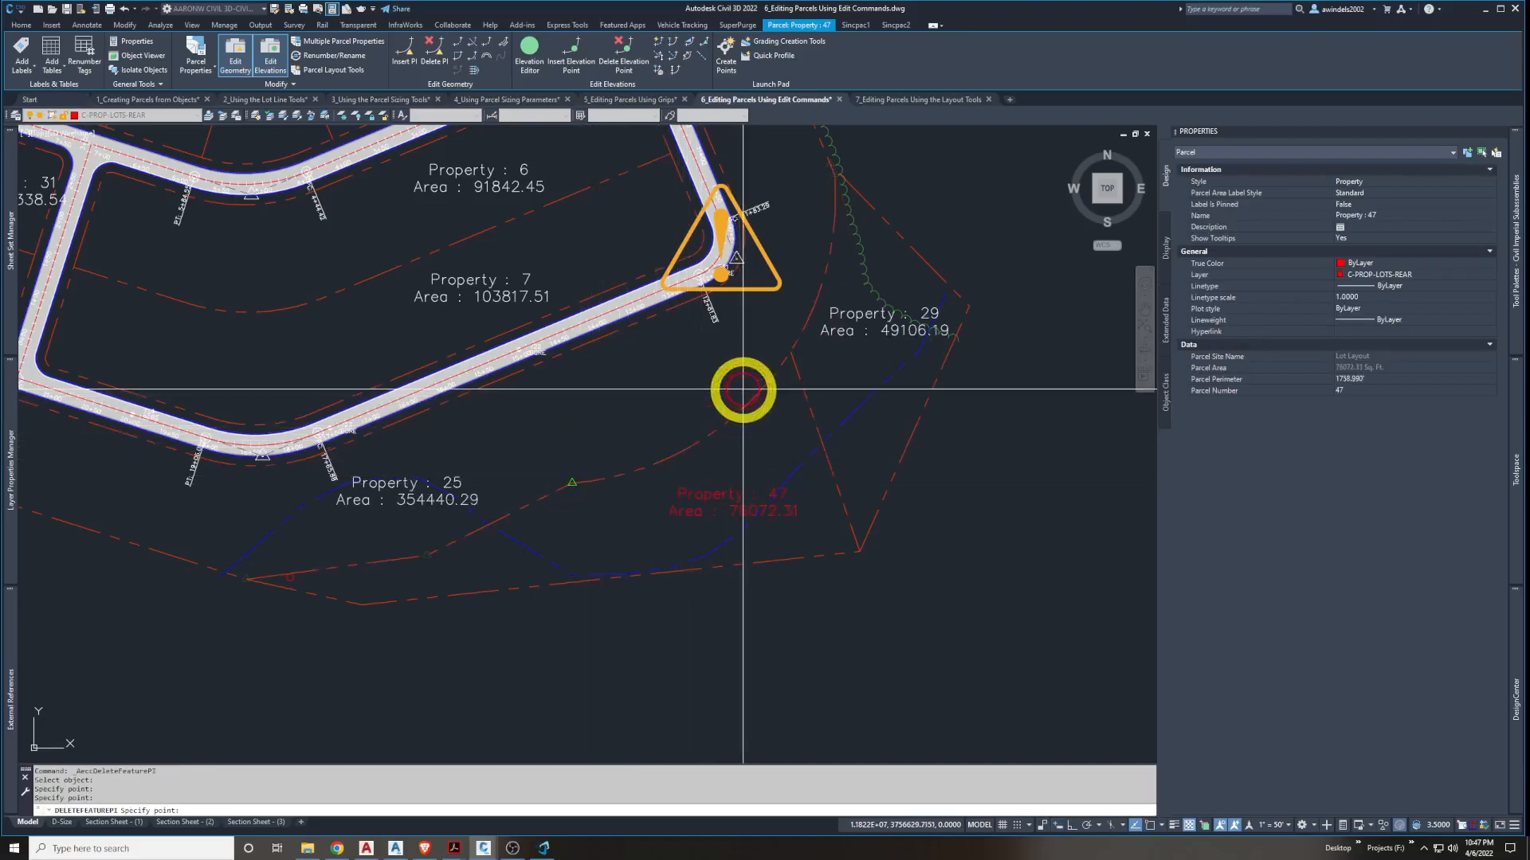
click(570, 480)
key(Return)
middle_drag(632, 405, 665, 411)
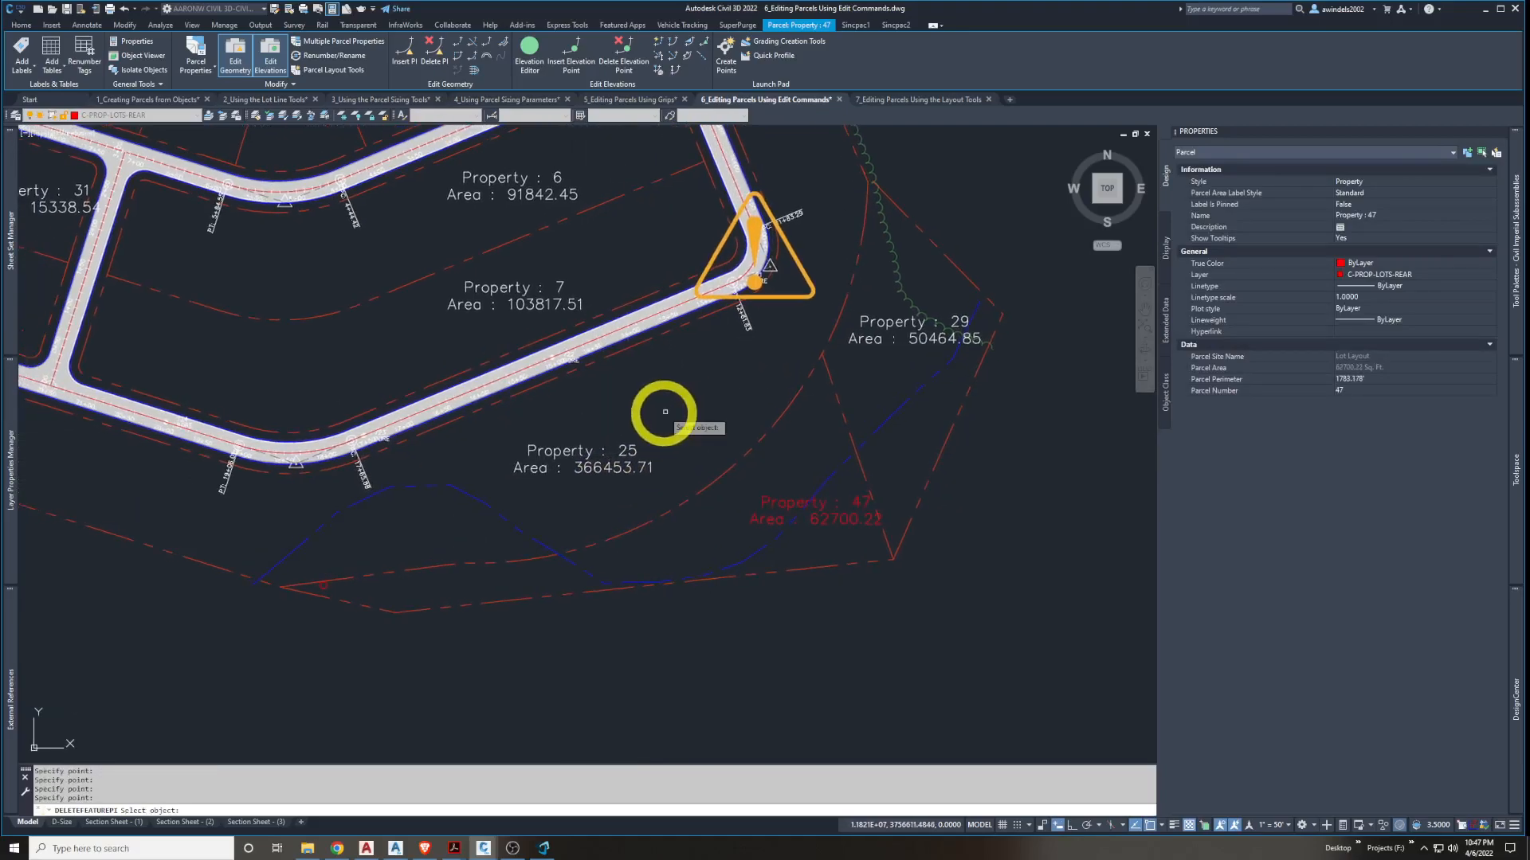
key(Escape)
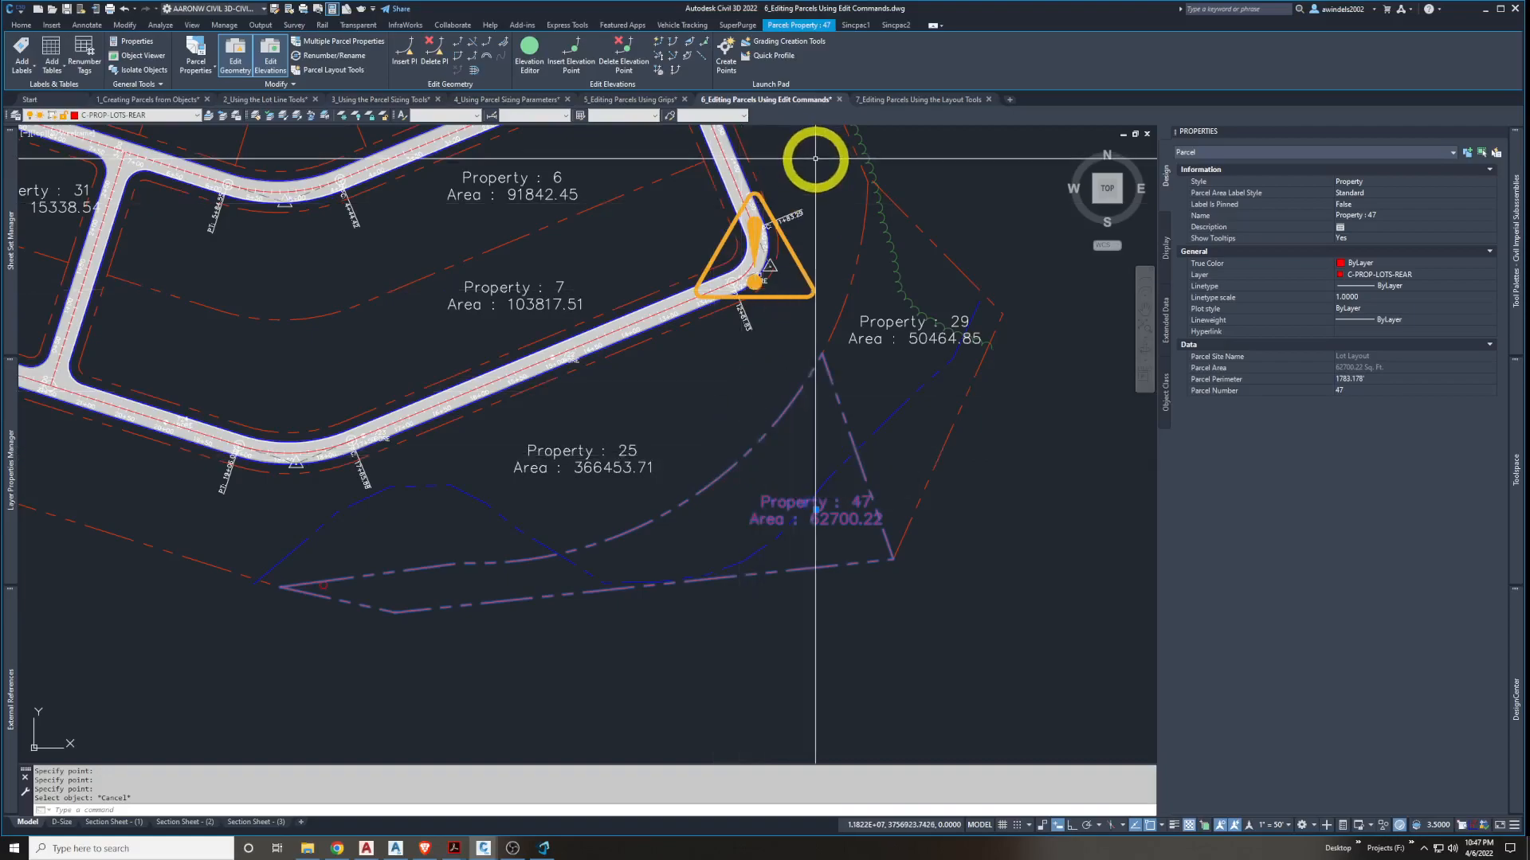
Clear the parcel selection and switch to the drawing 7_Editing Parcels Using the Layout Tools
key(Escape)
middle_drag(901, 150, 766, 217)
click(892, 102)
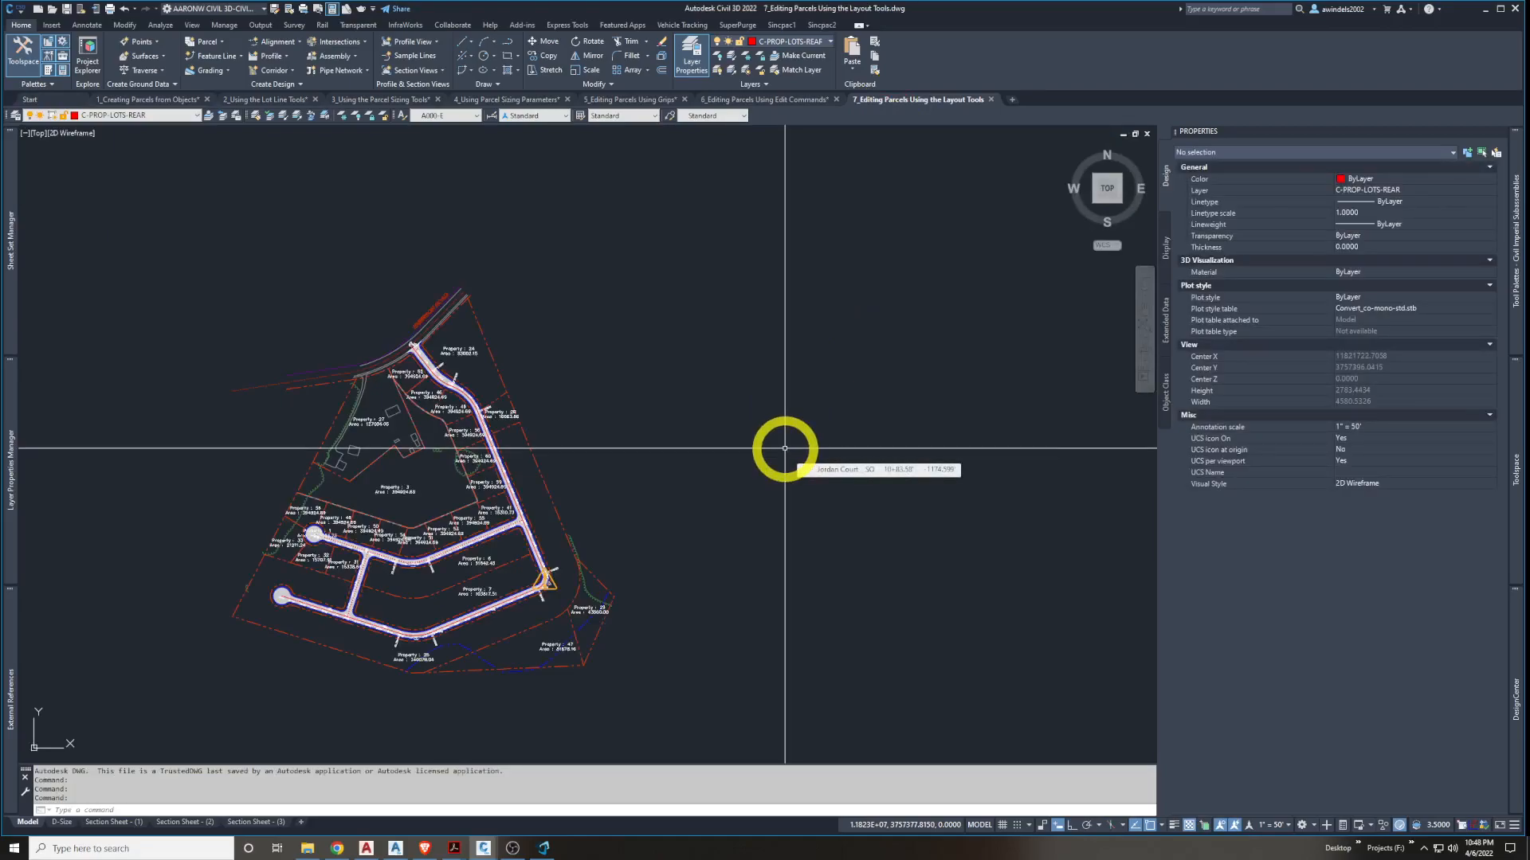
key(Escape)
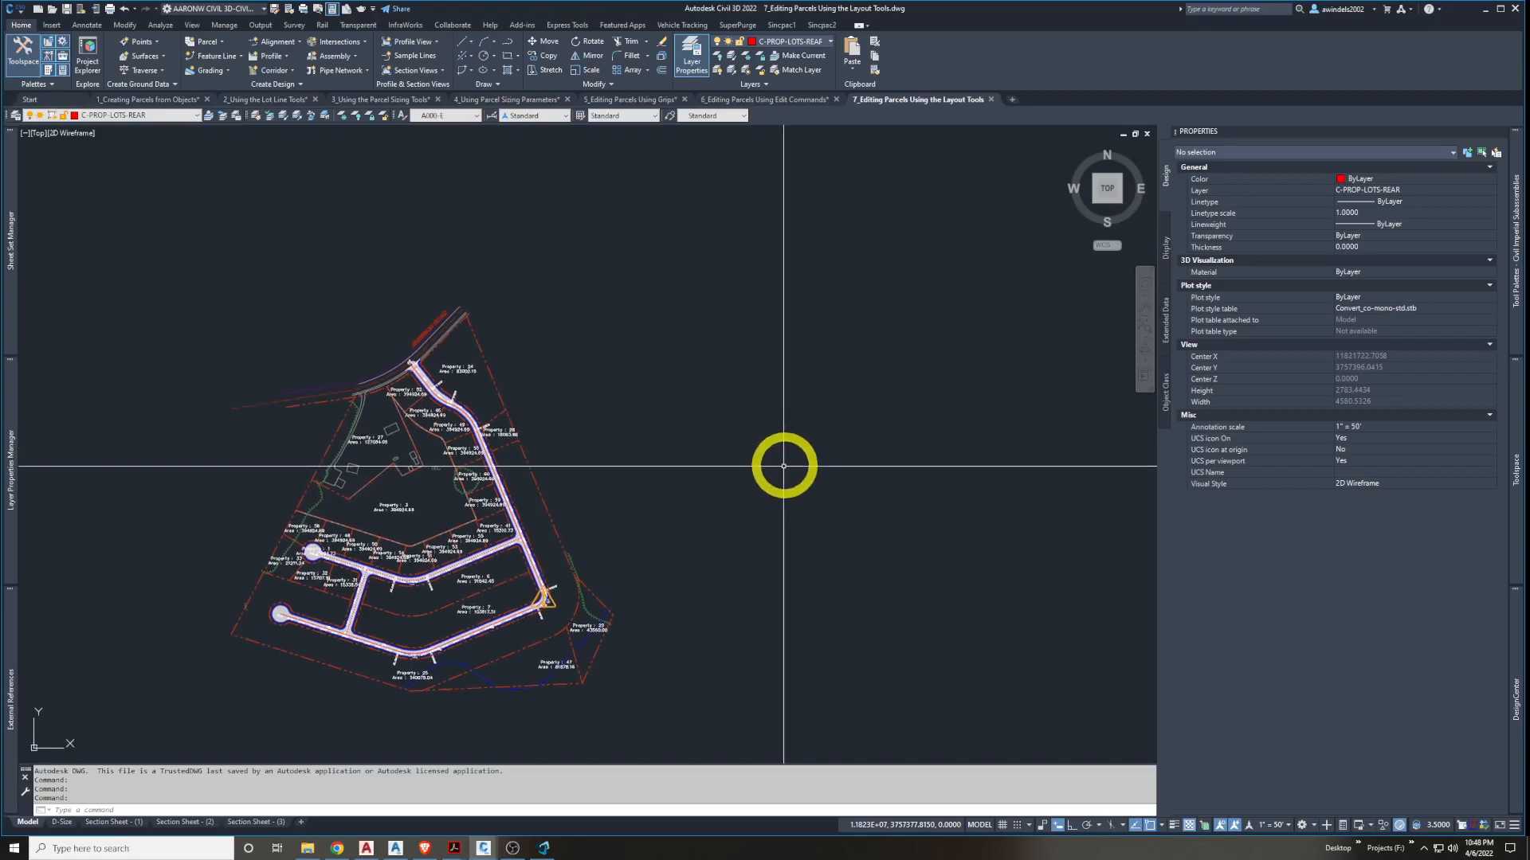
scroll(535, 645, up, 2)
scroll(535, 645, up, 2)
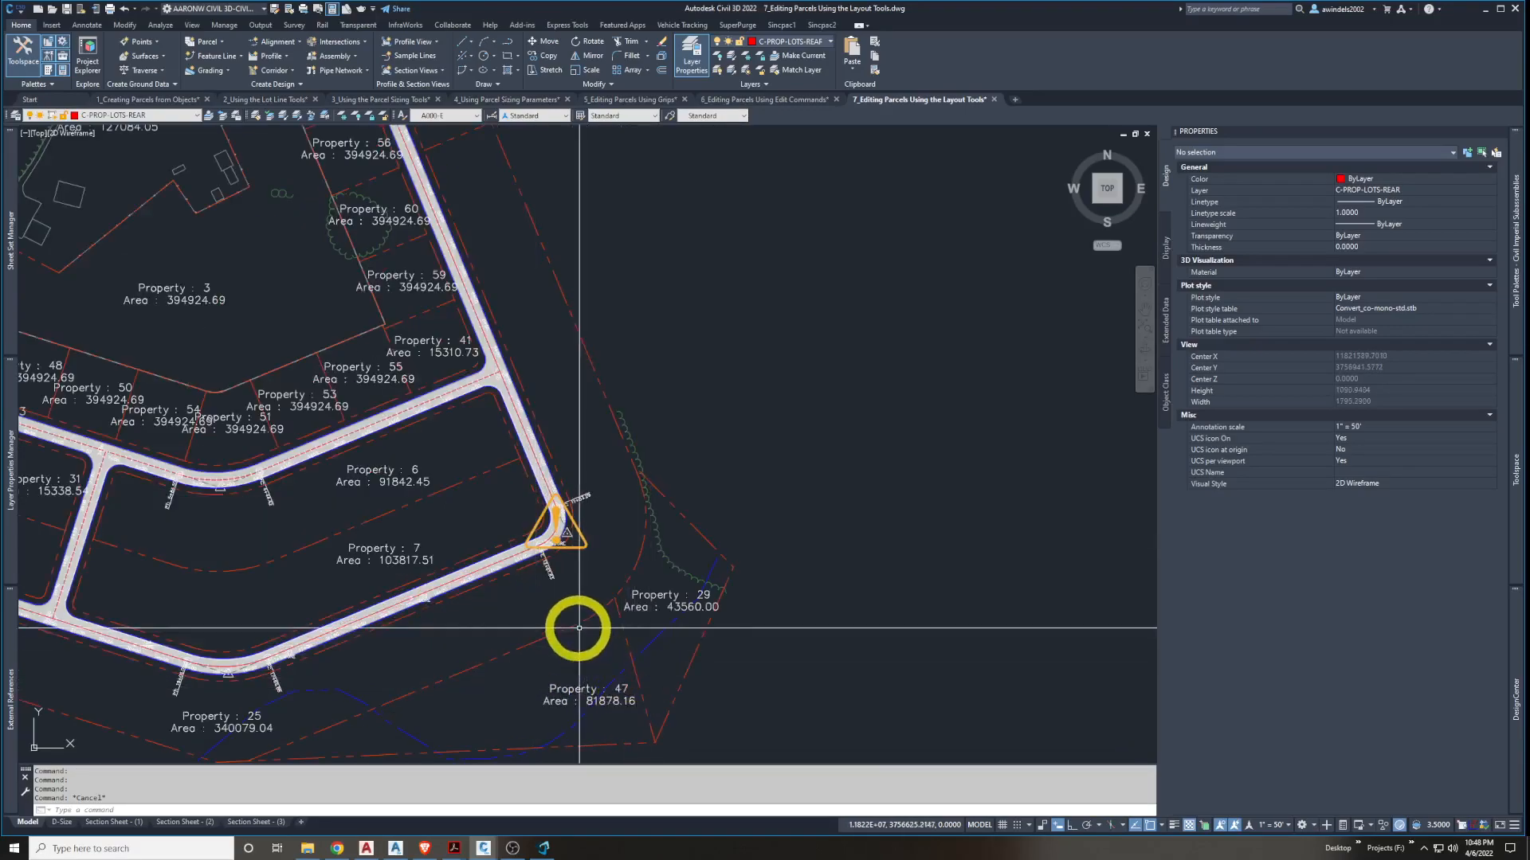
Open the Toolspace and expand the Lot Layout site to list its parcels
click(1506, 476)
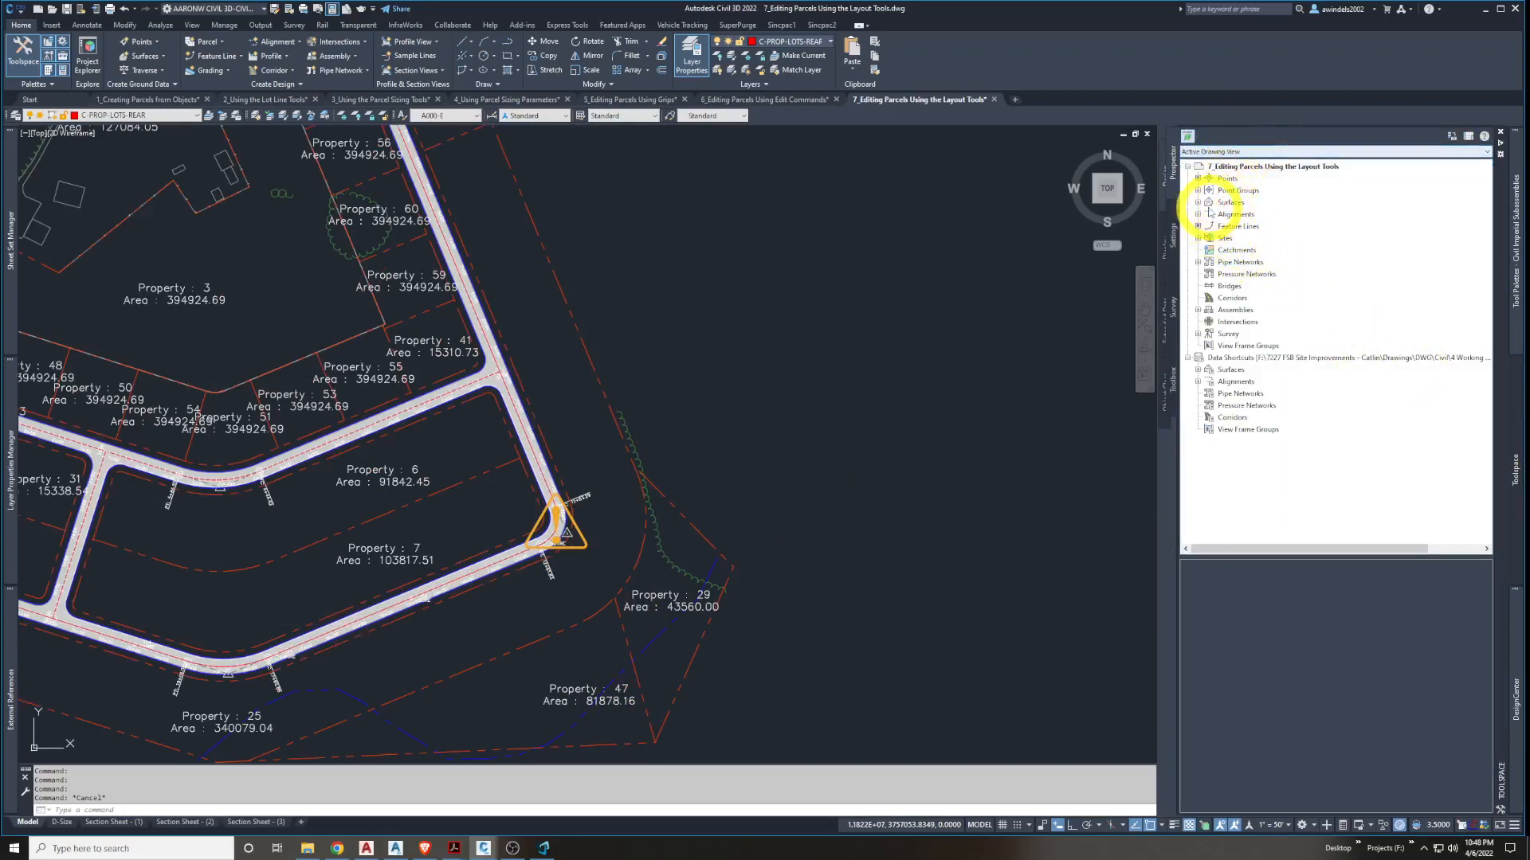
click(1207, 238)
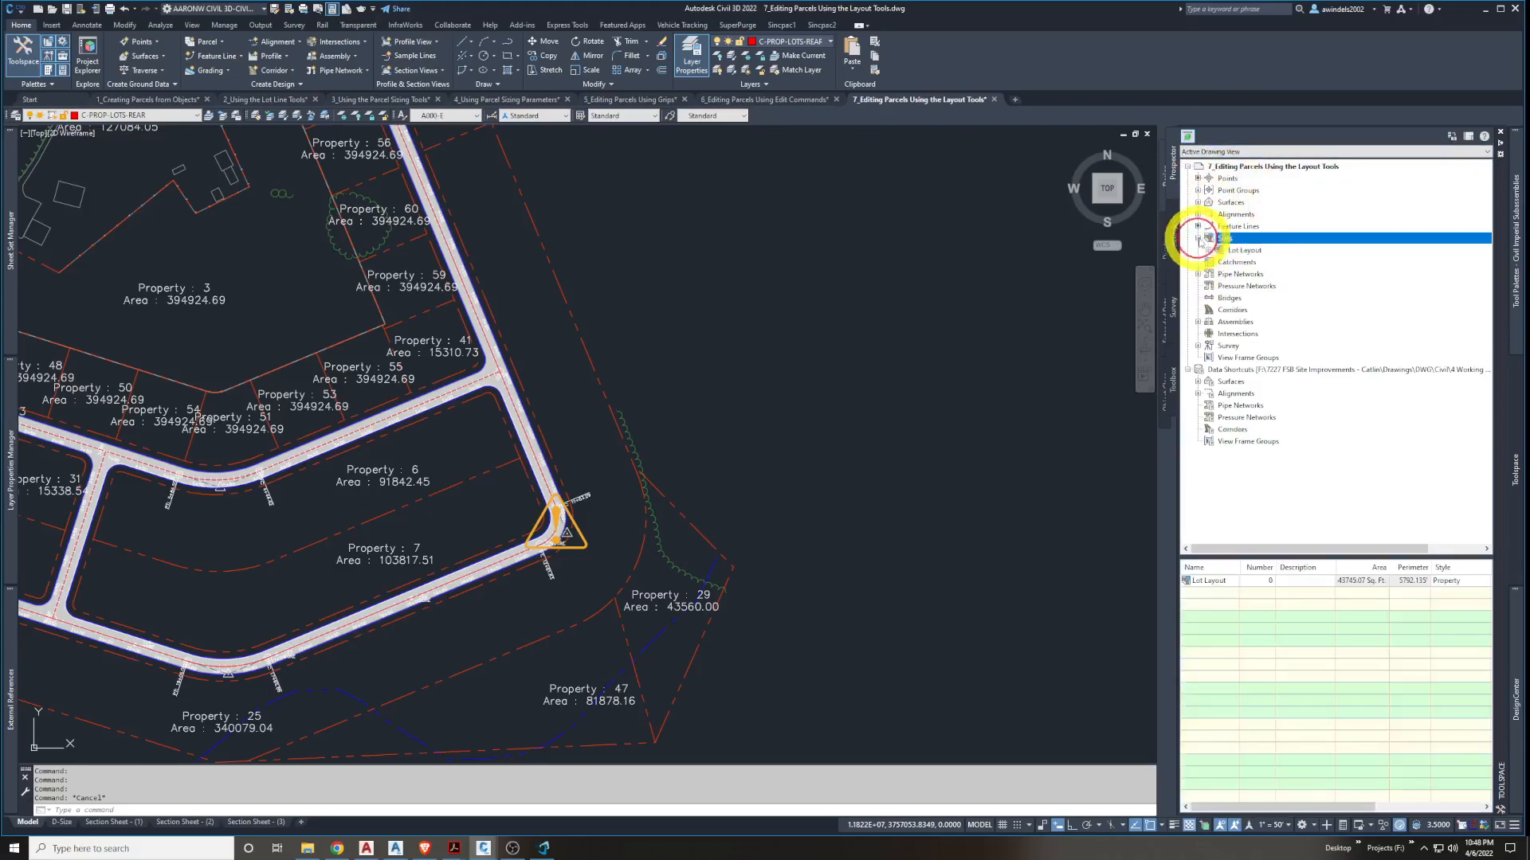
double_click(1210, 239)
click(1227, 298)
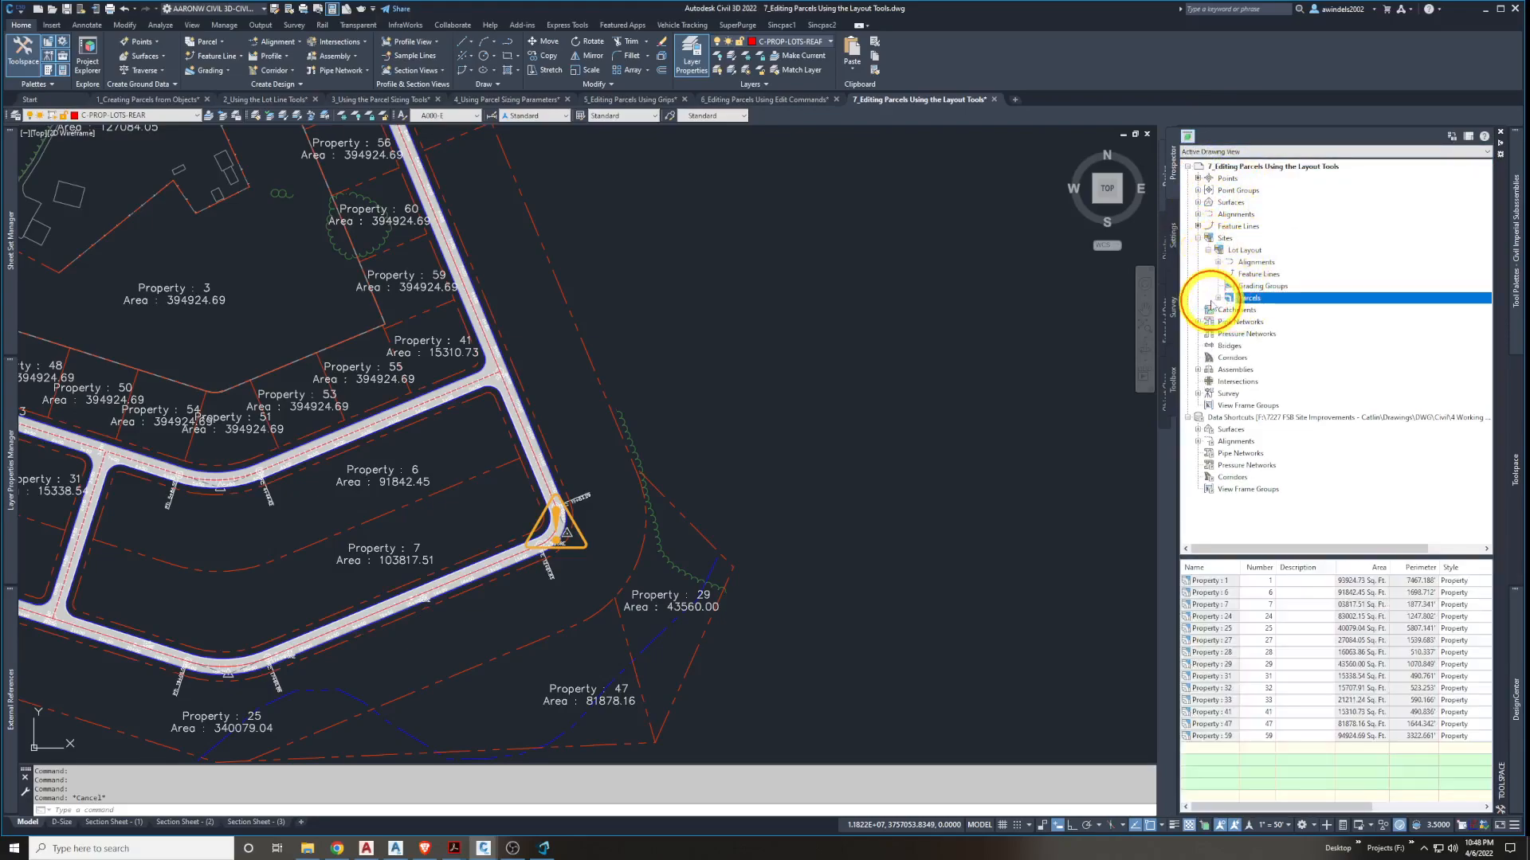
double_click(1227, 297)
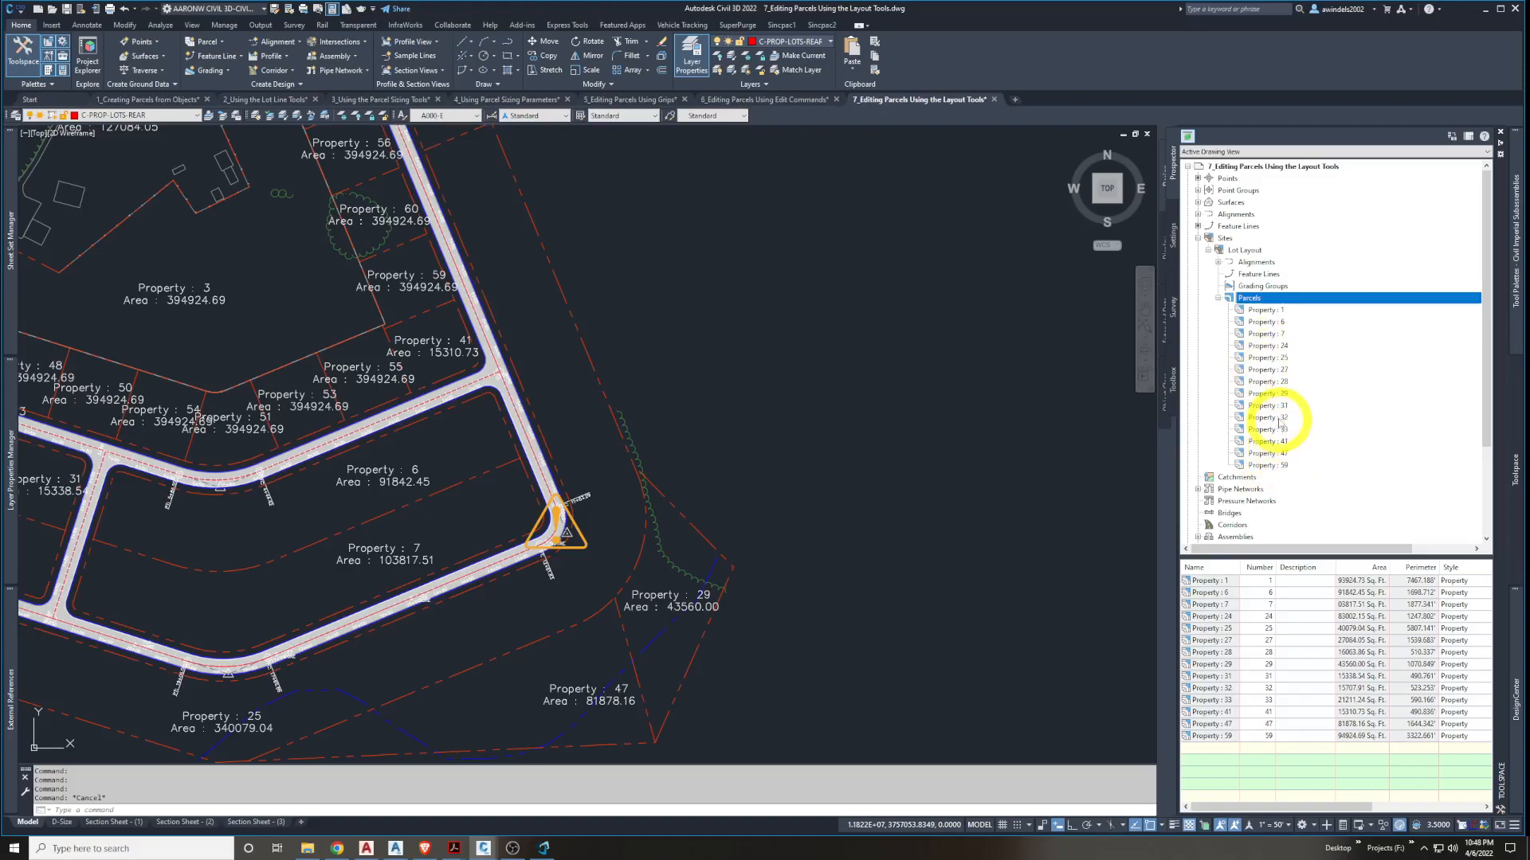
Select Property 28 from the site's parcels and zoom to it, keeping the neighbouring lots and road in view
click(1283, 382)
right_click(1284, 383)
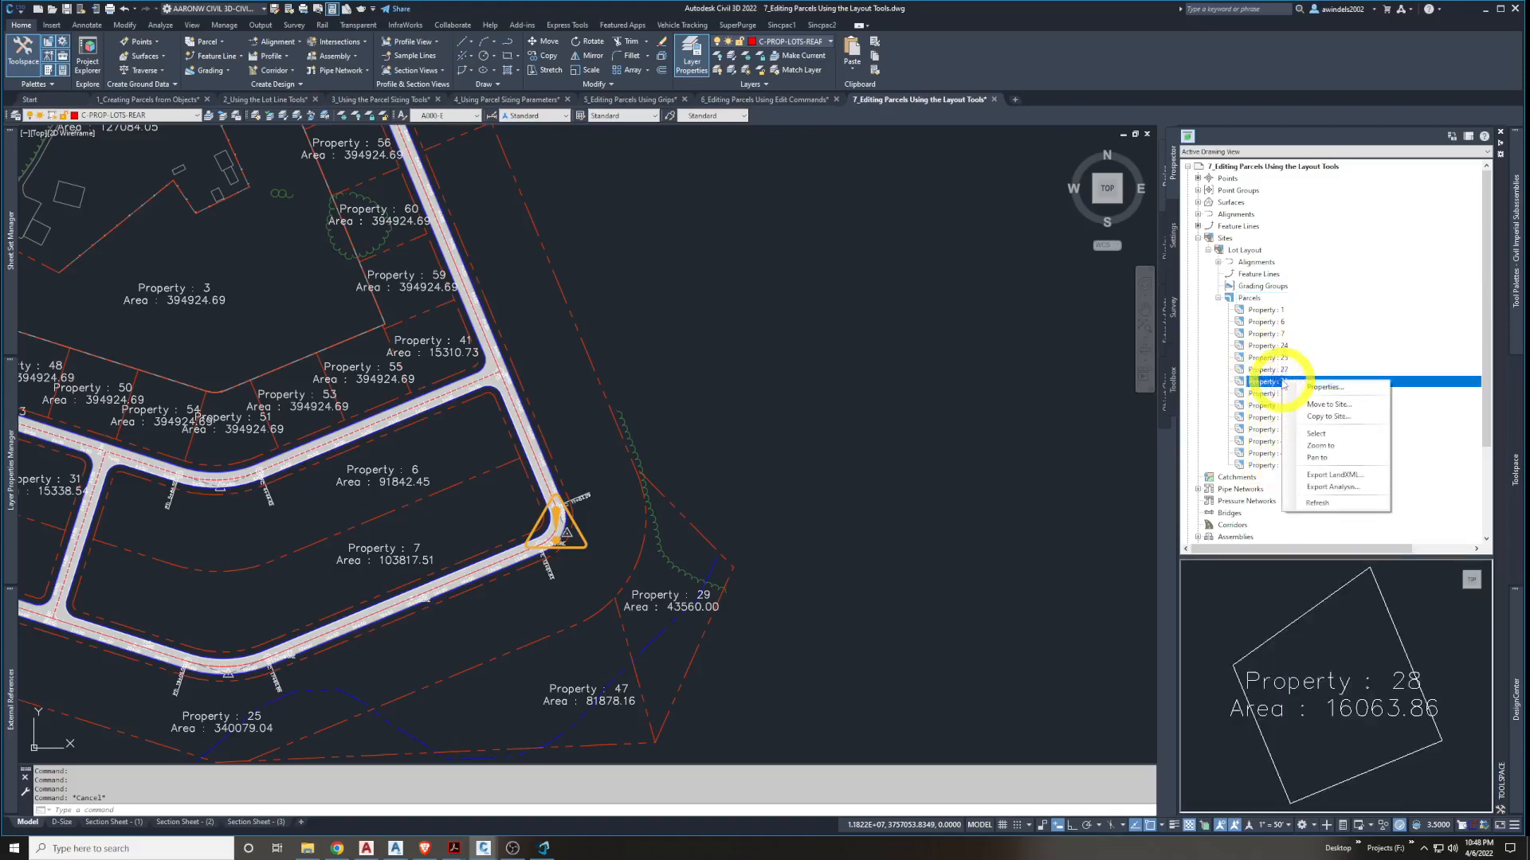
click(1284, 382)
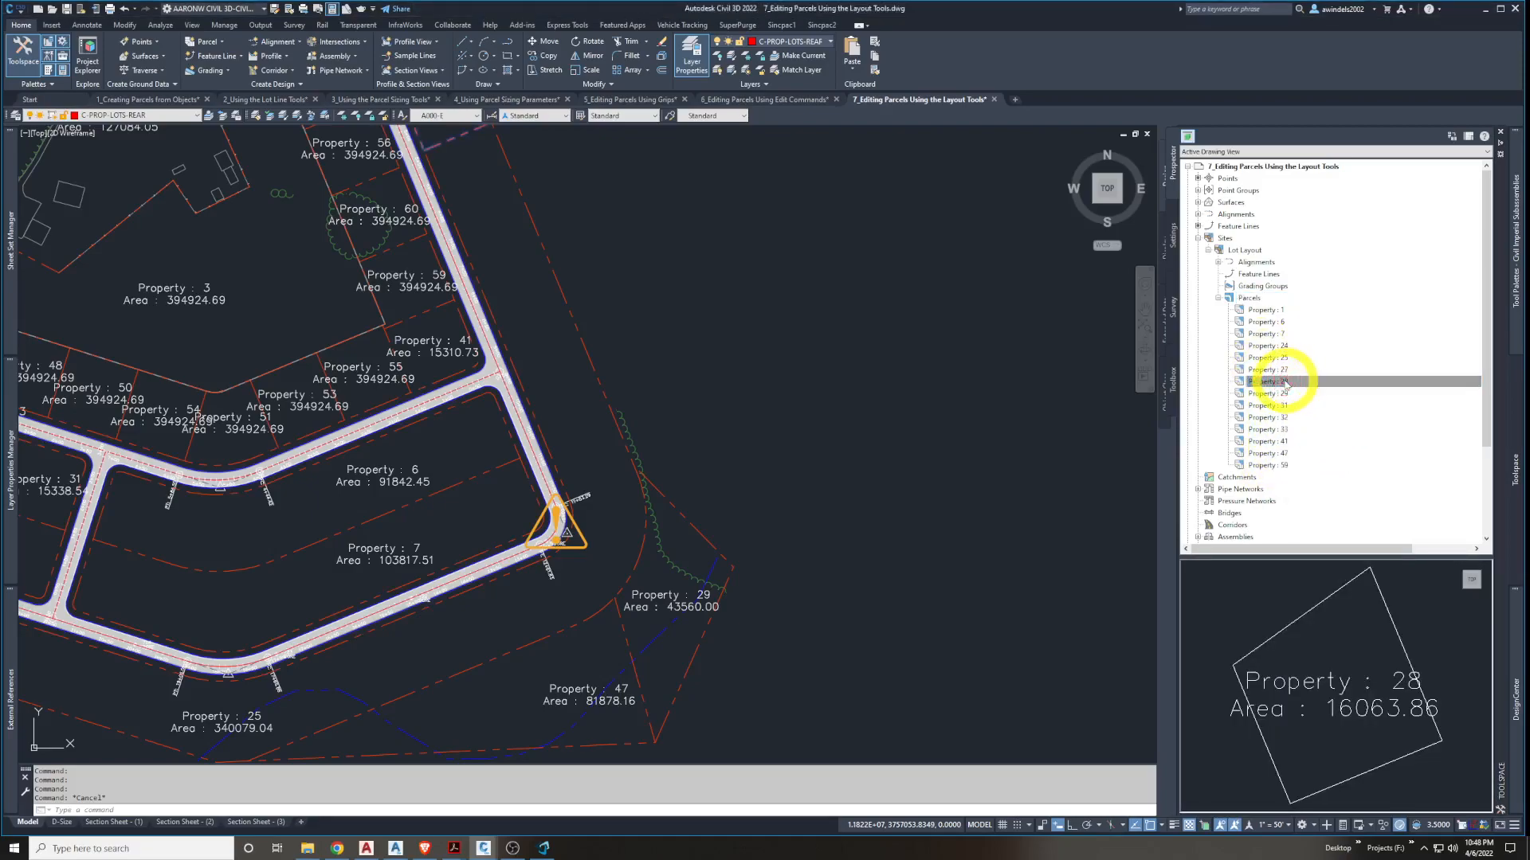
right_click(1285, 384)
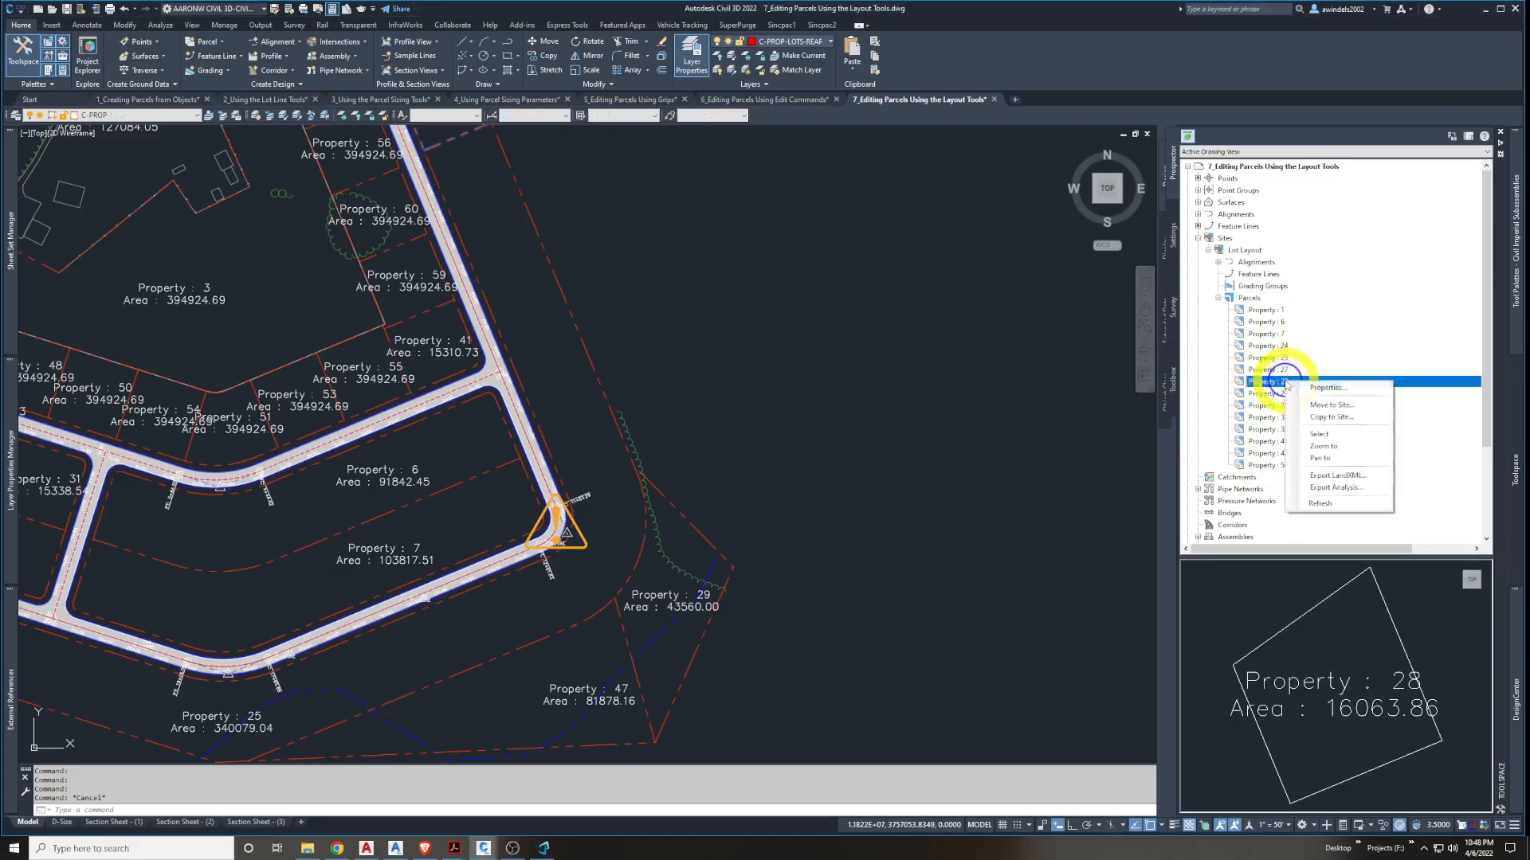
click(1333, 447)
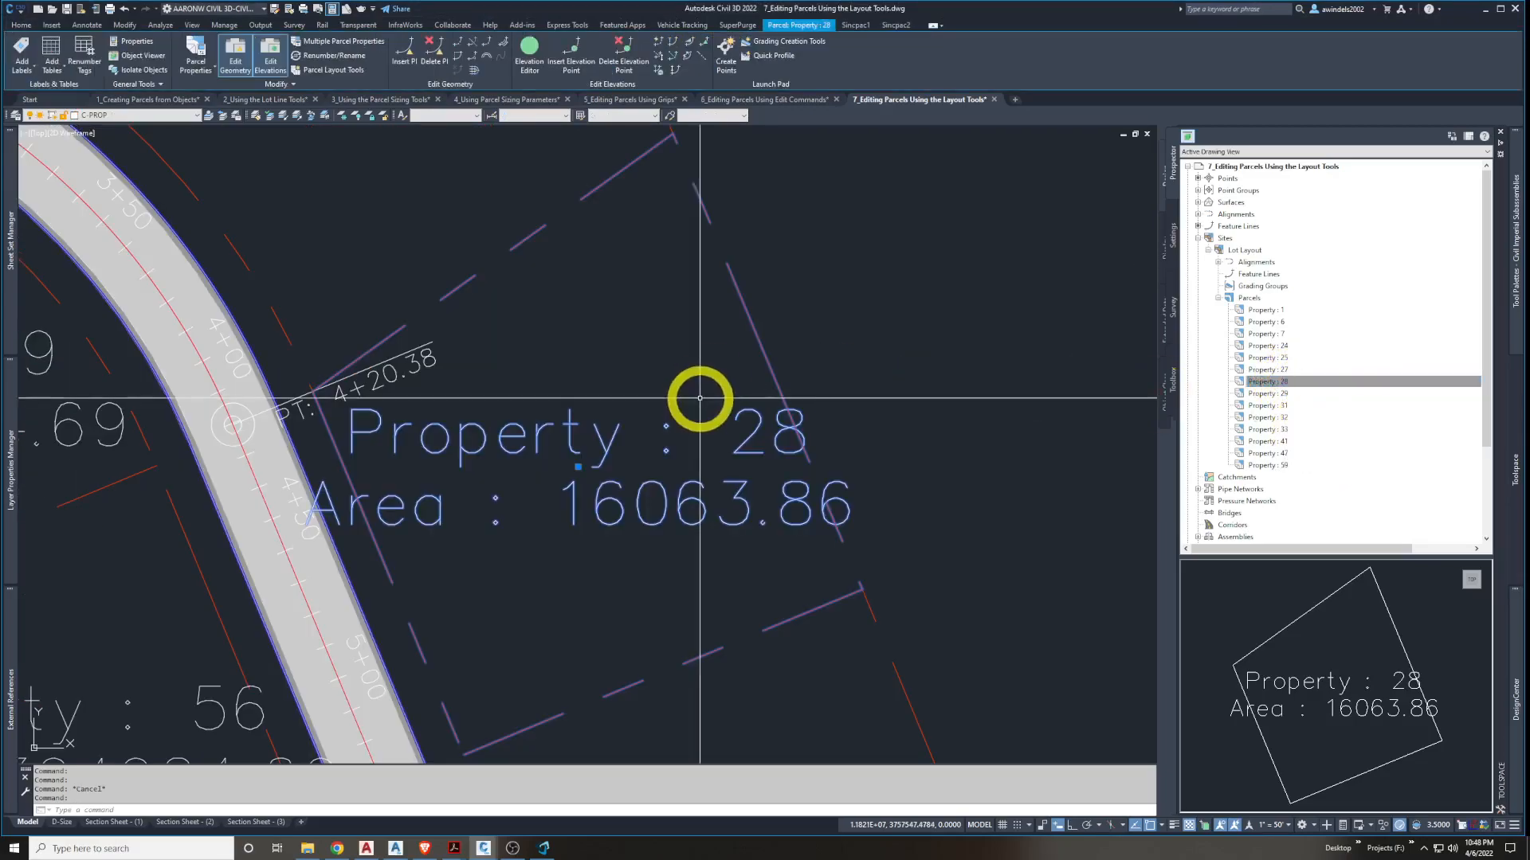
scroll(699, 398, down, 3)
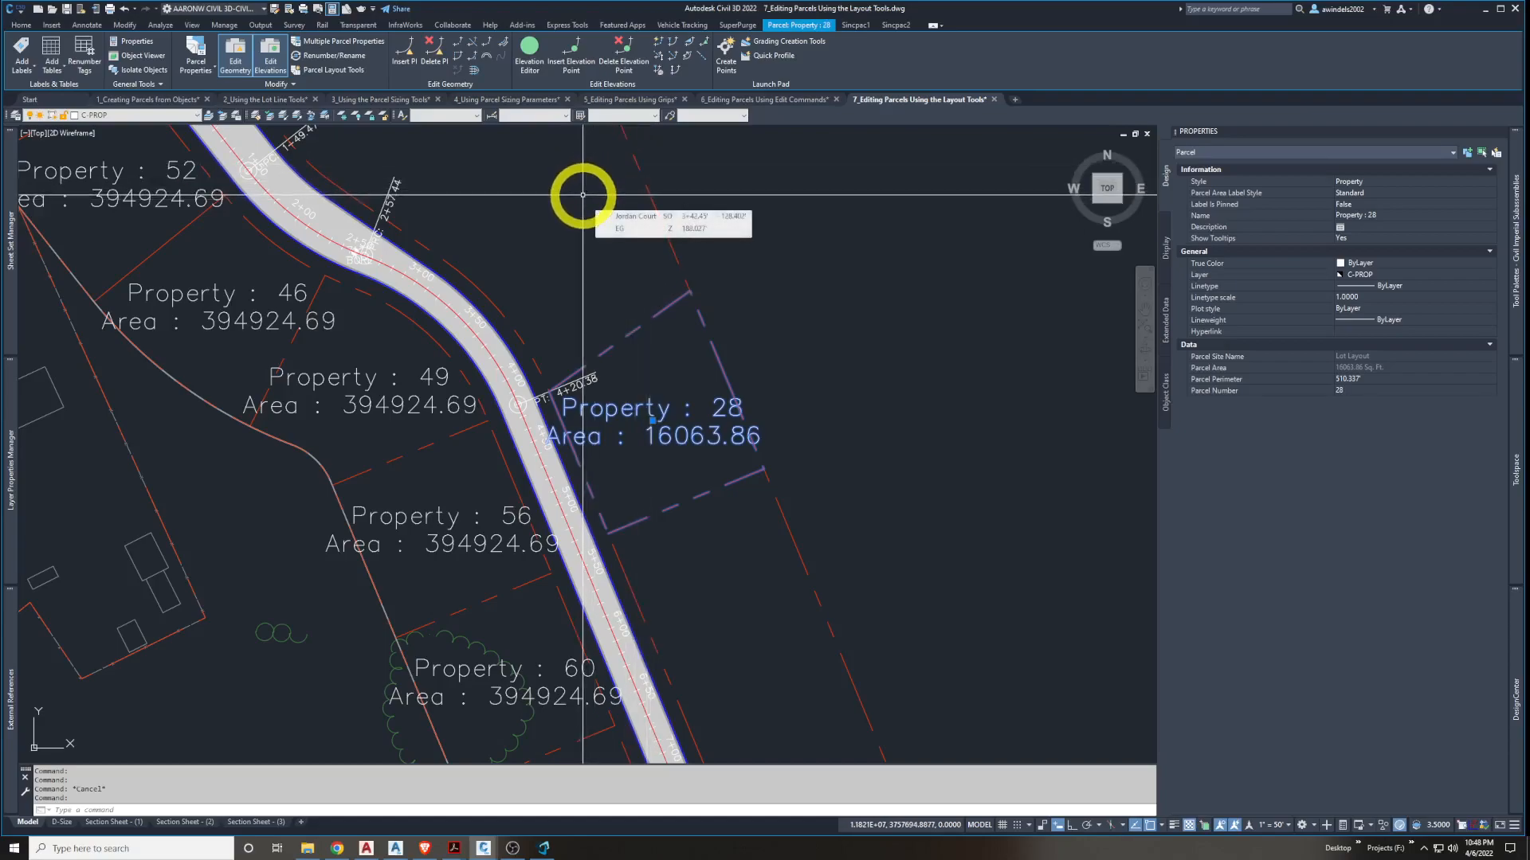
middle_drag(584, 196, 602, 205)
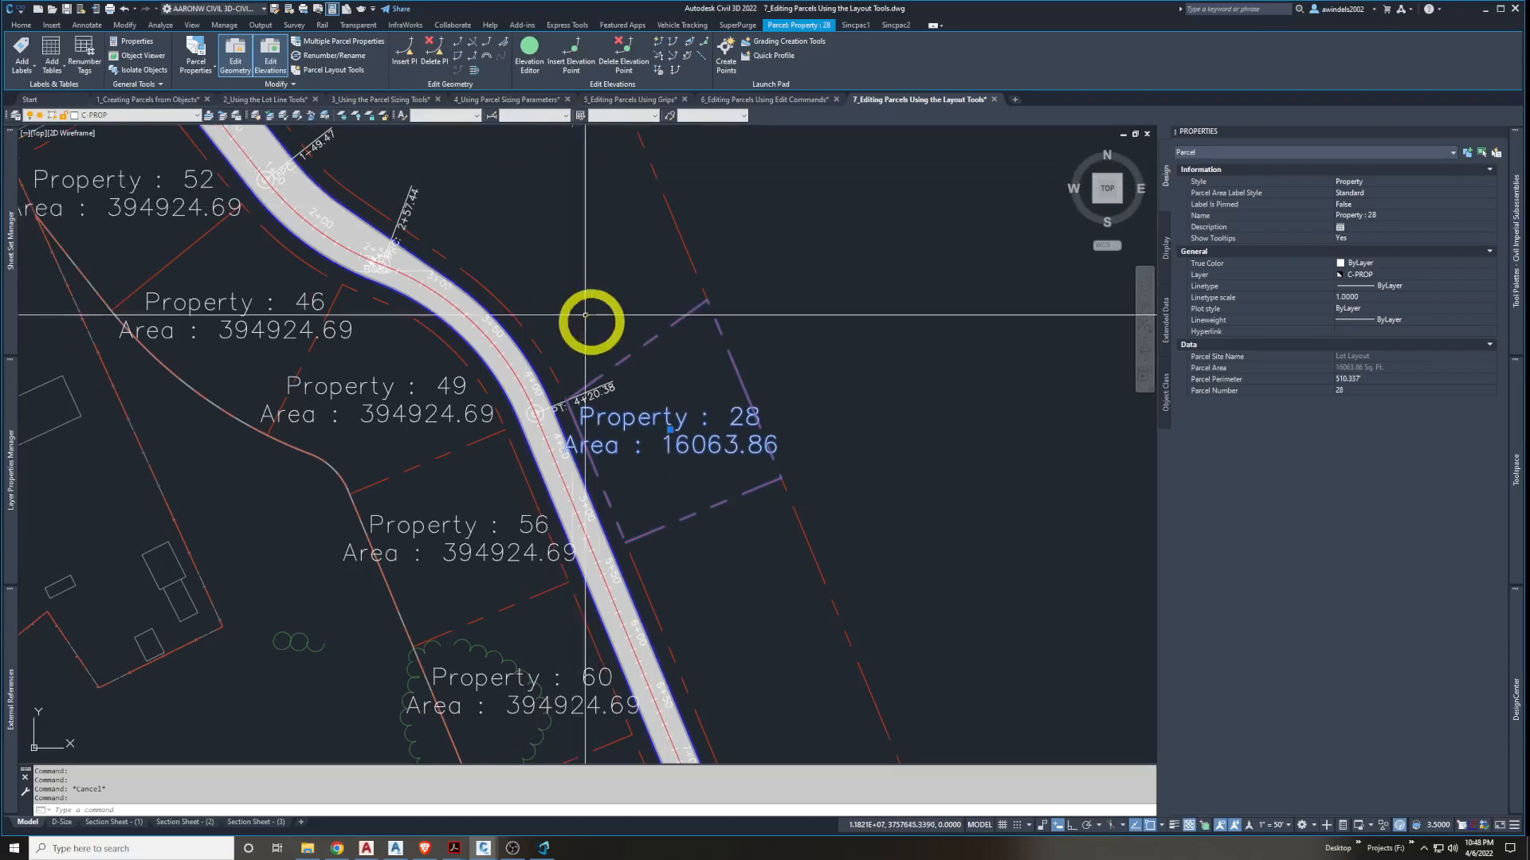
Open the parcel layout tools for Property 28 and set the minimum parcel area to 21780 sq ft
click(329, 70)
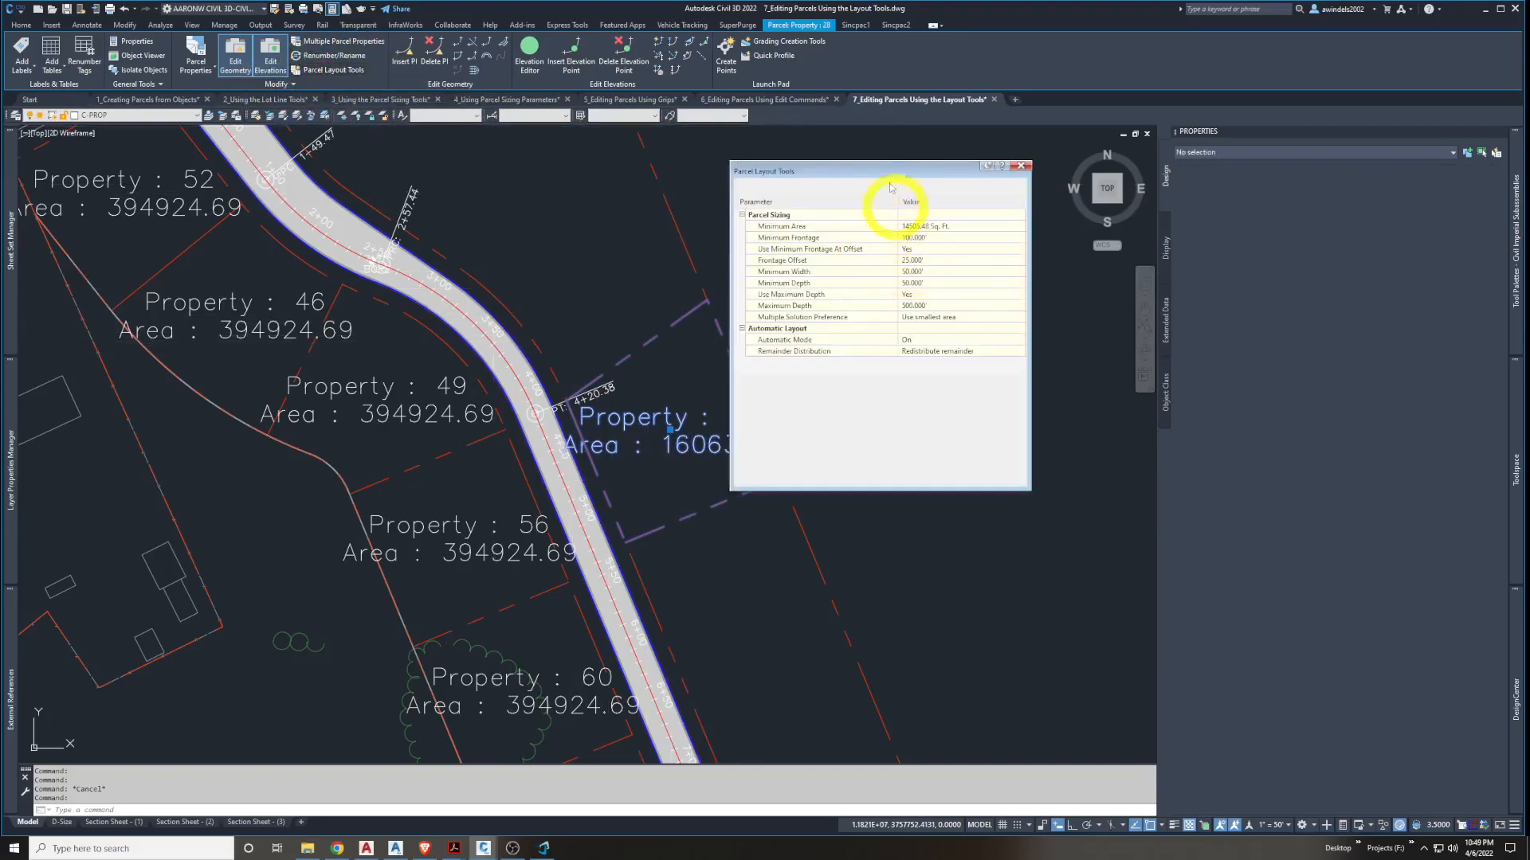
drag(858, 170, 907, 168)
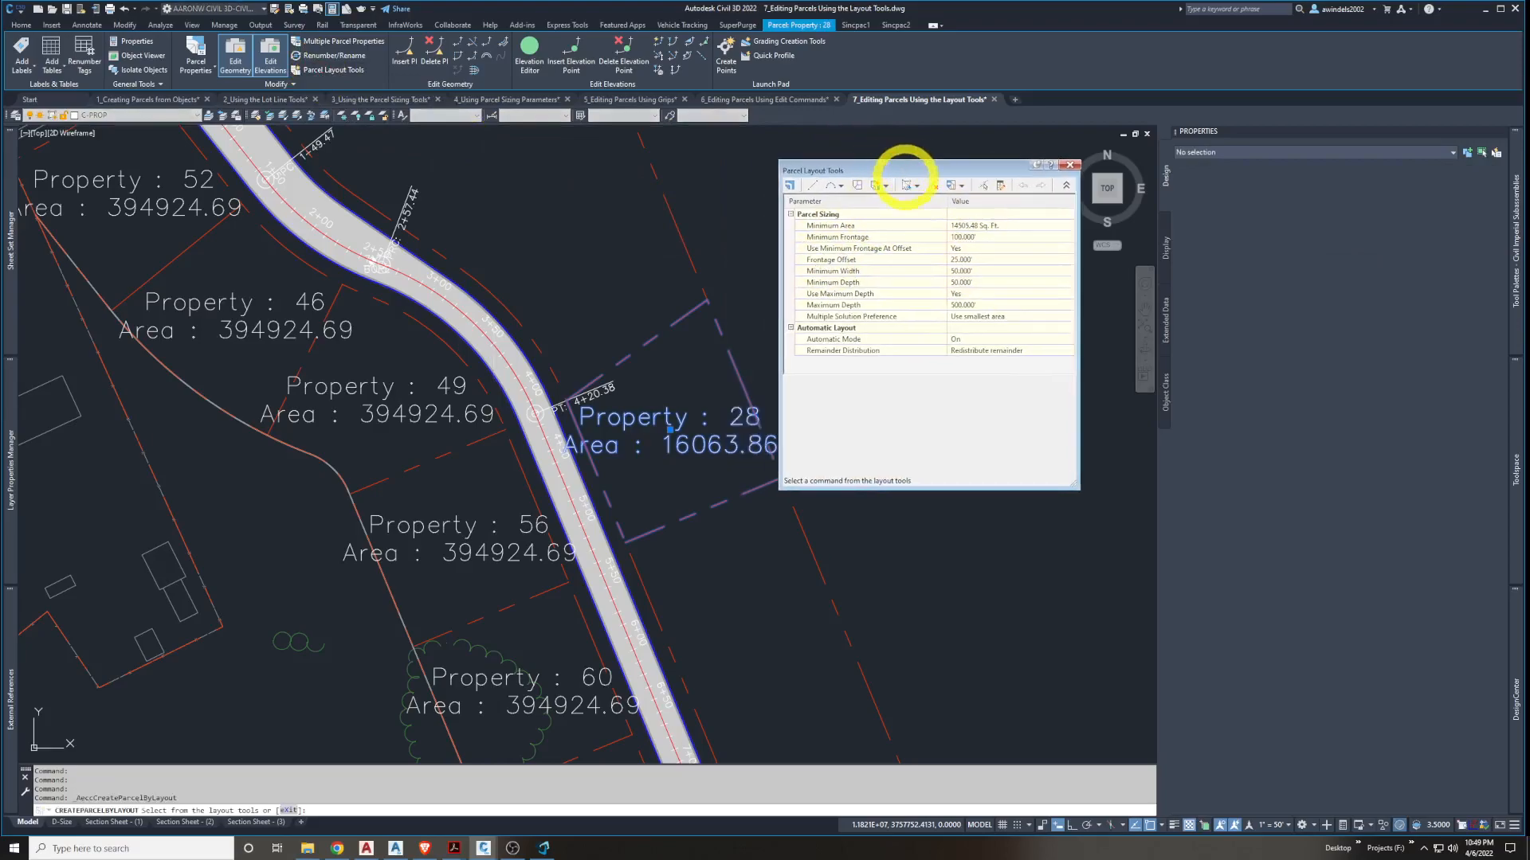
click(886, 187)
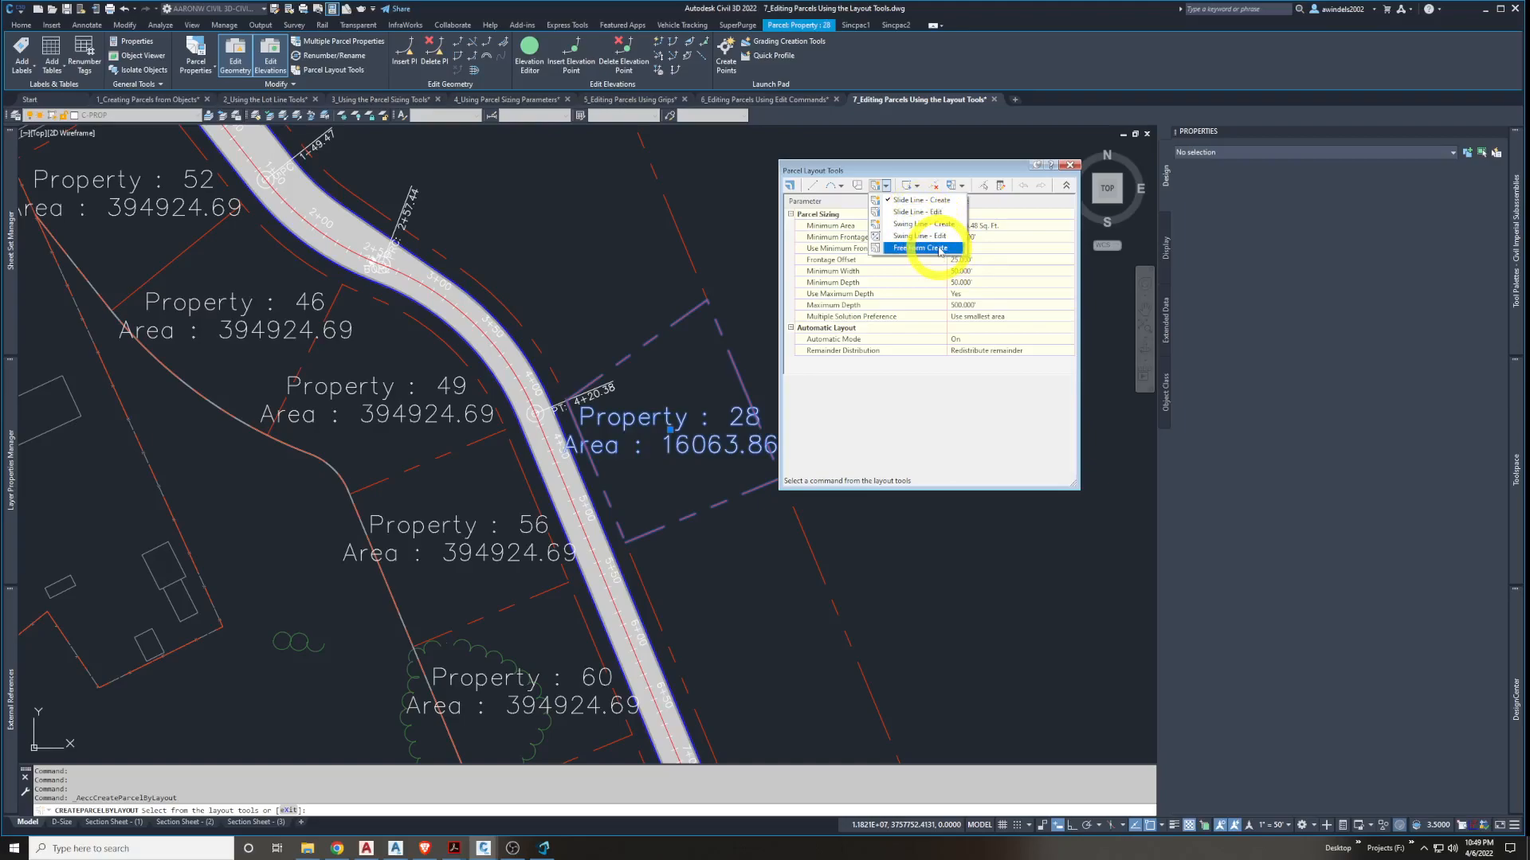
click(928, 213)
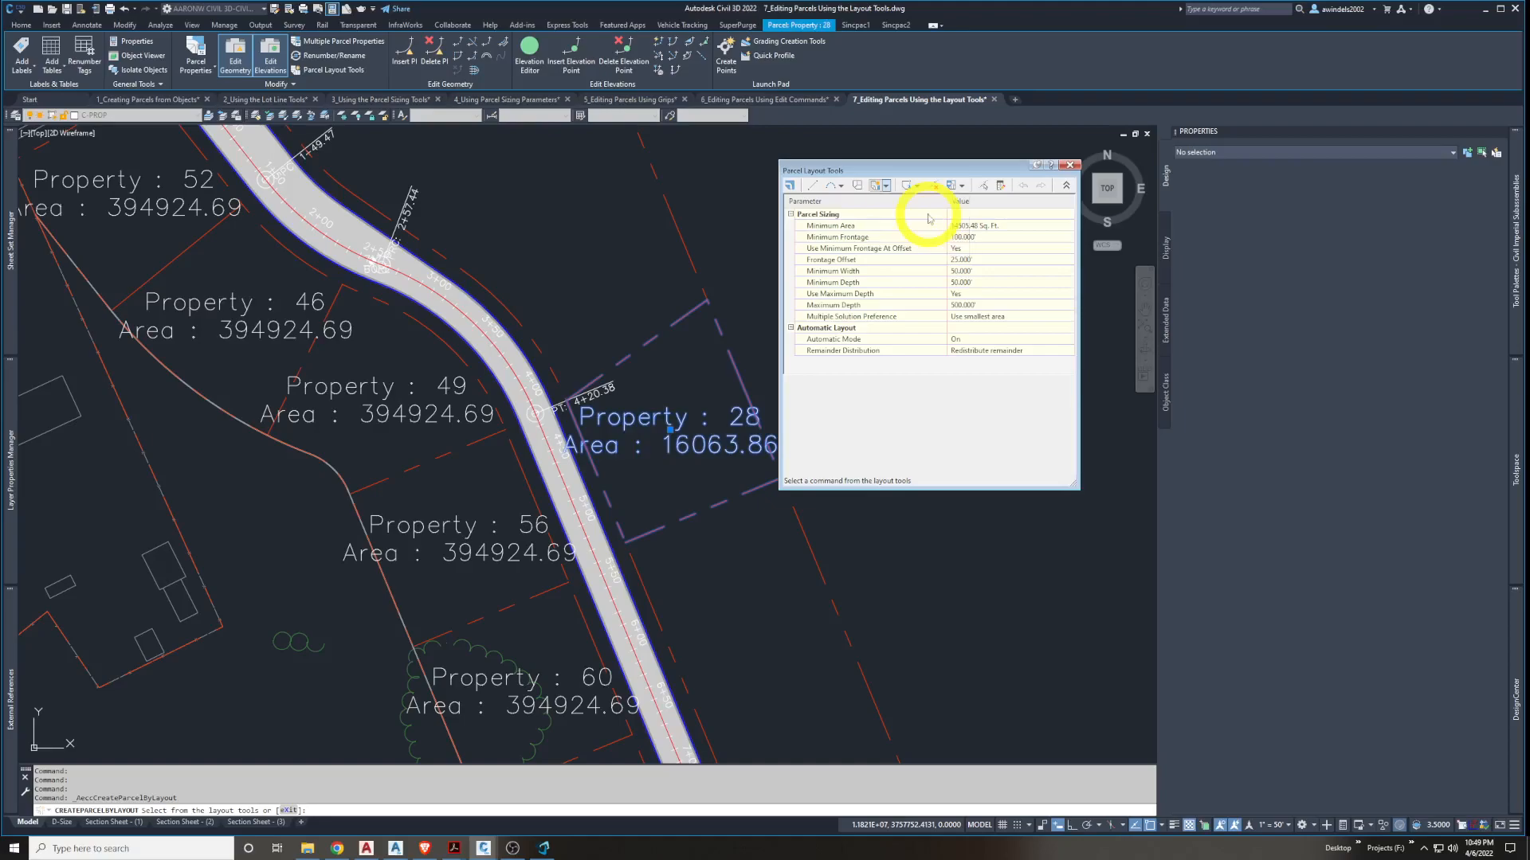
click(1002, 226)
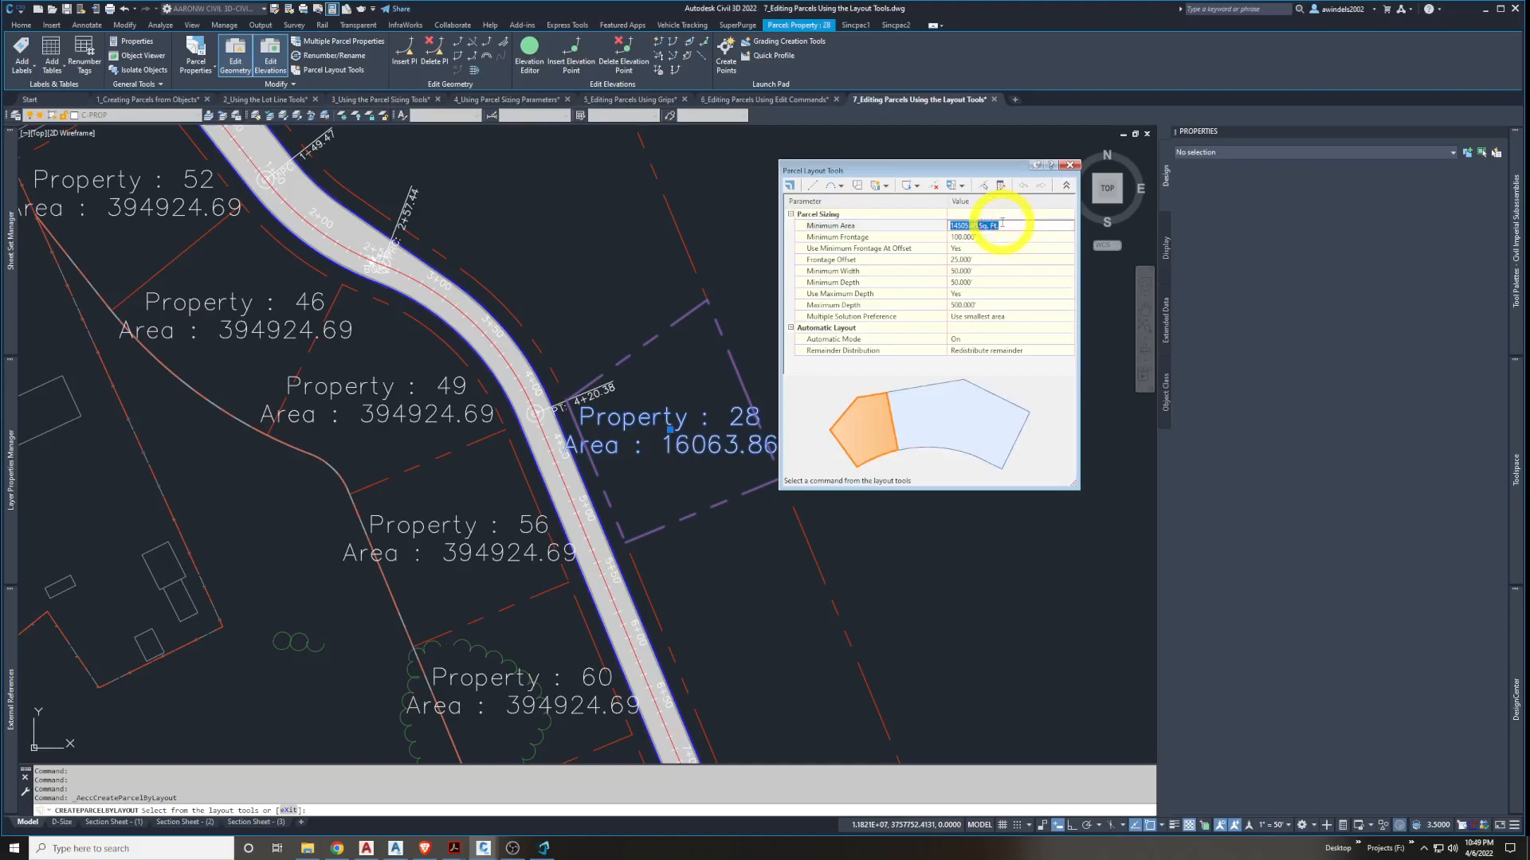
text(0)
key(Return)
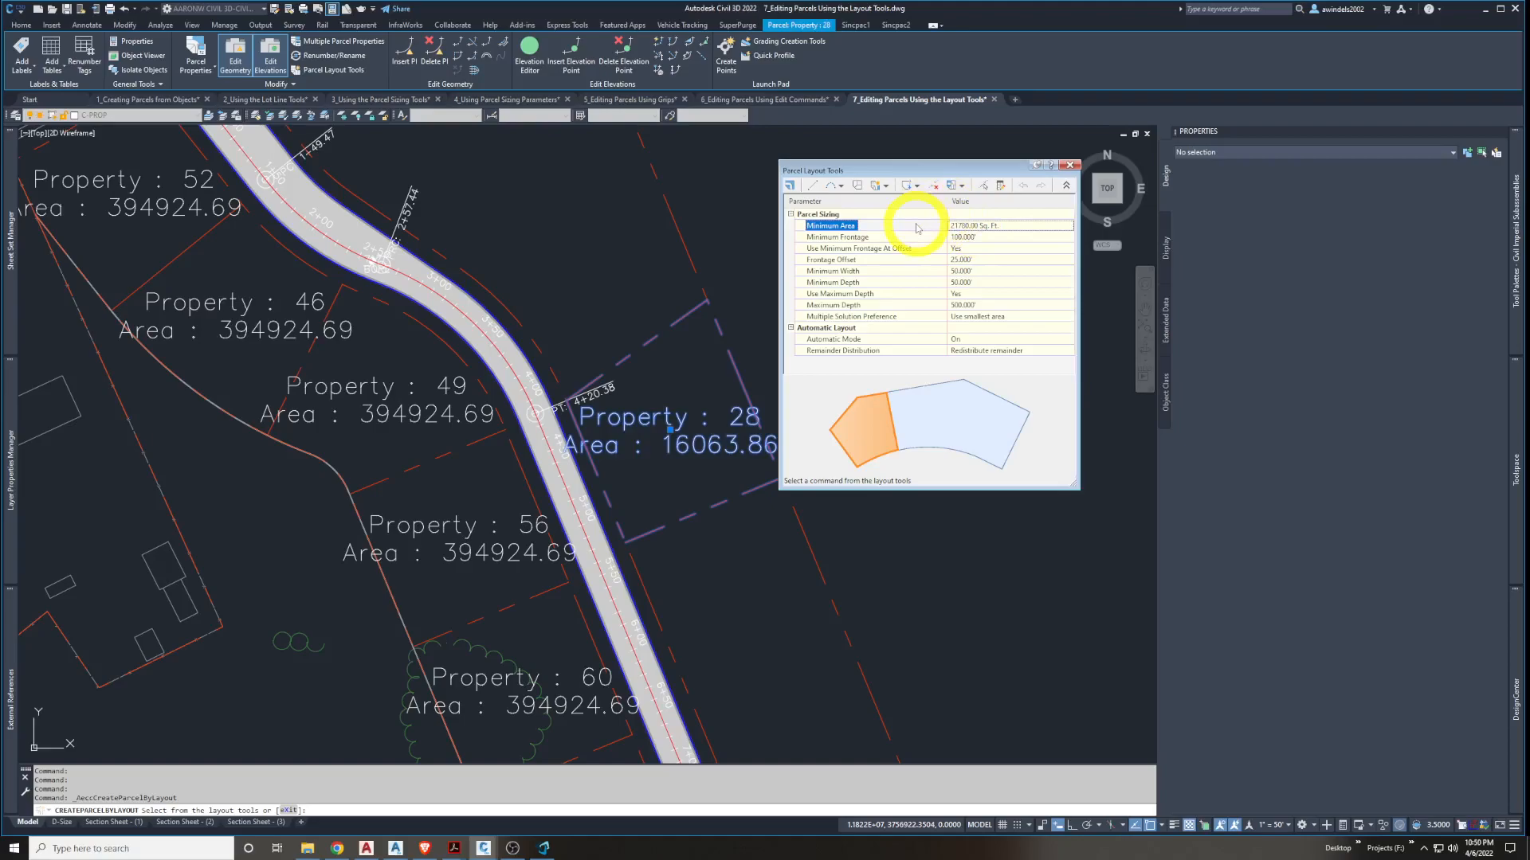
click(886, 185)
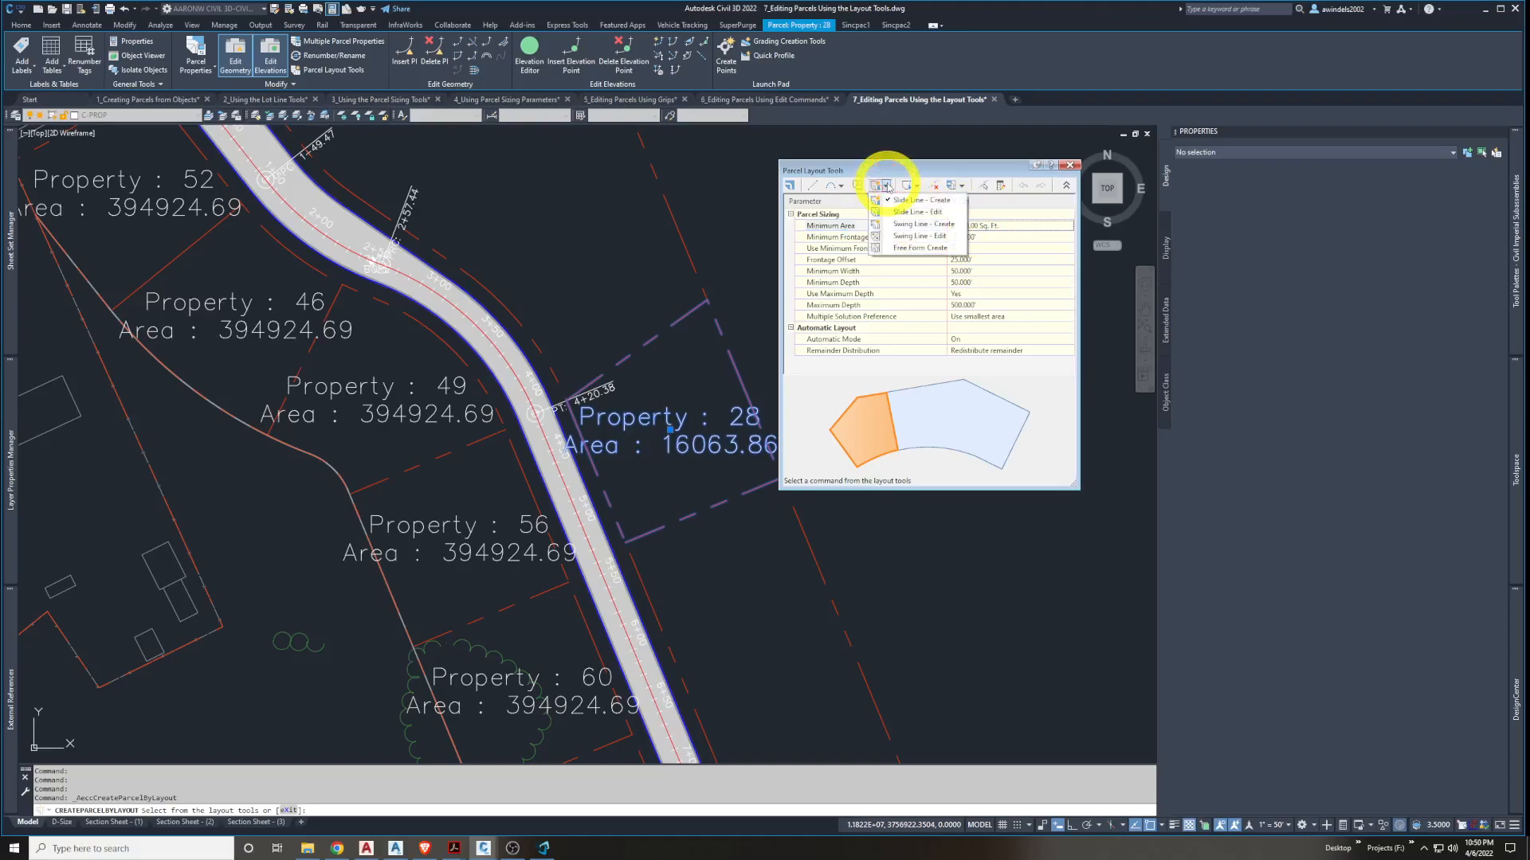
click(909, 213)
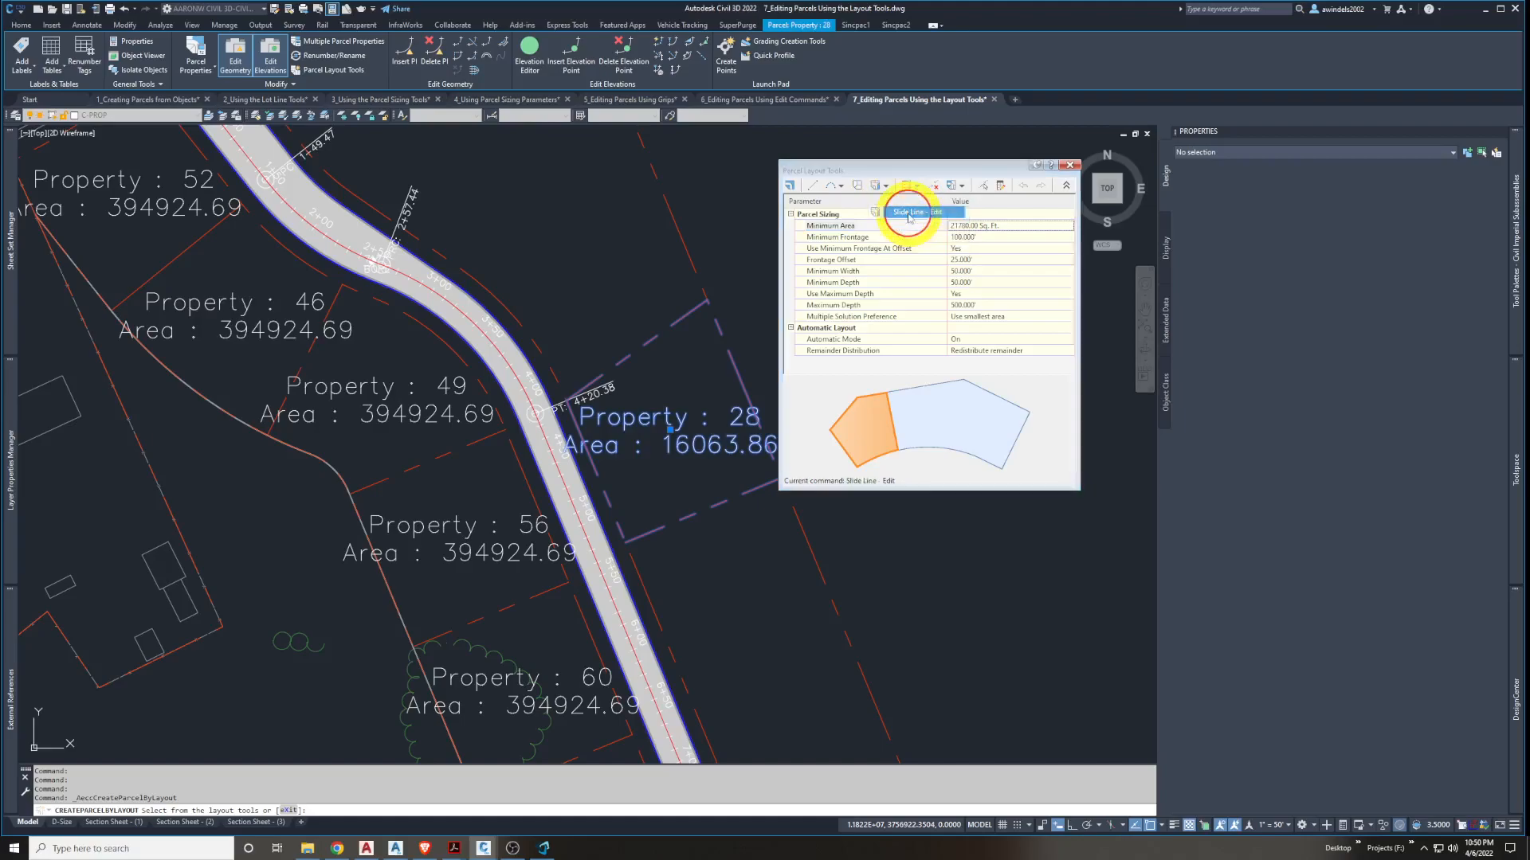
drag(847, 257, 888, 252)
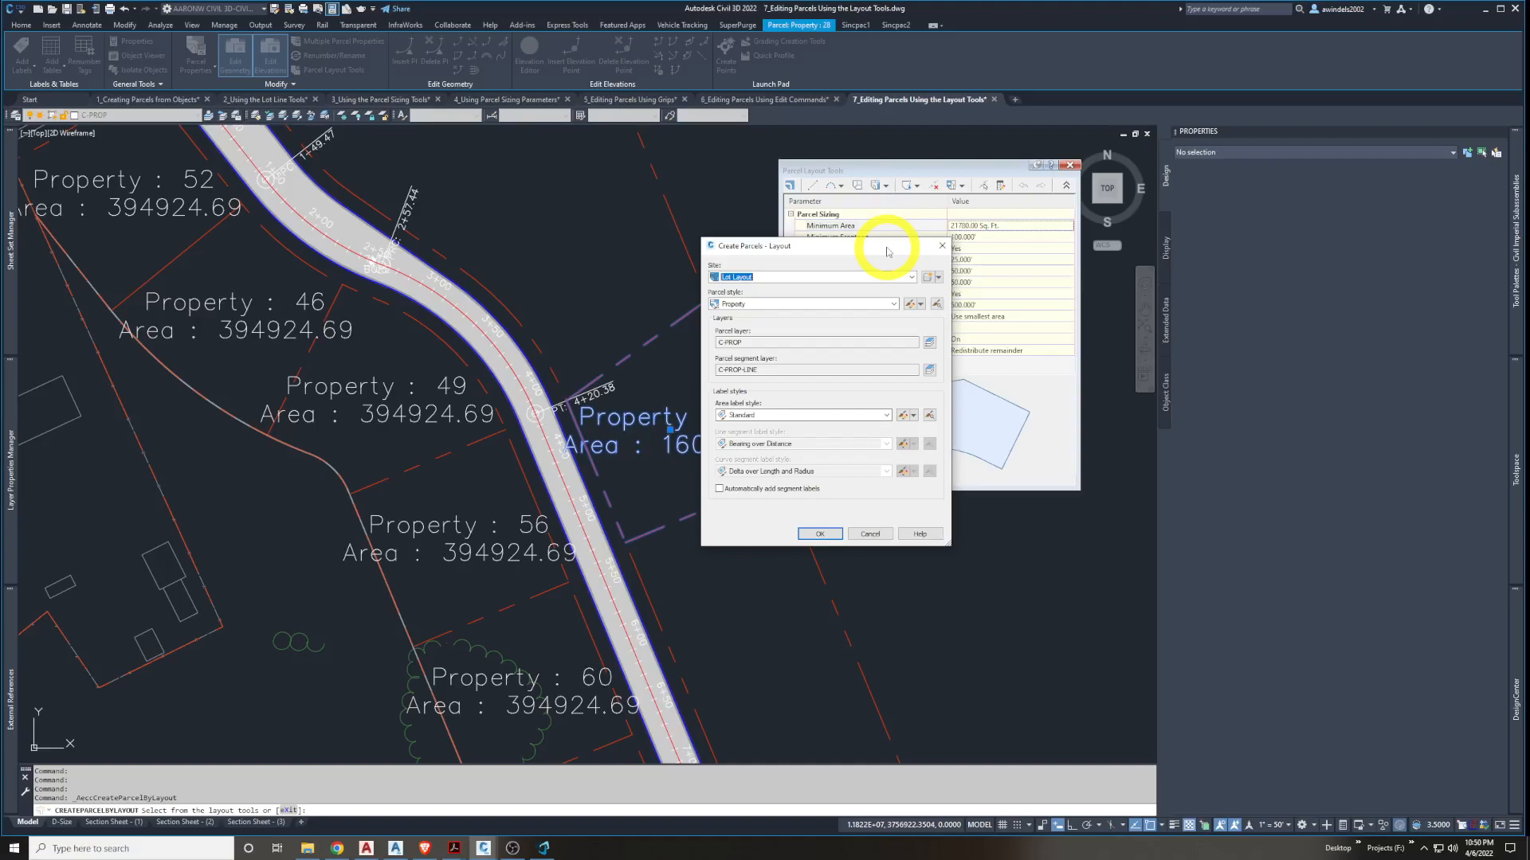
click(941, 245)
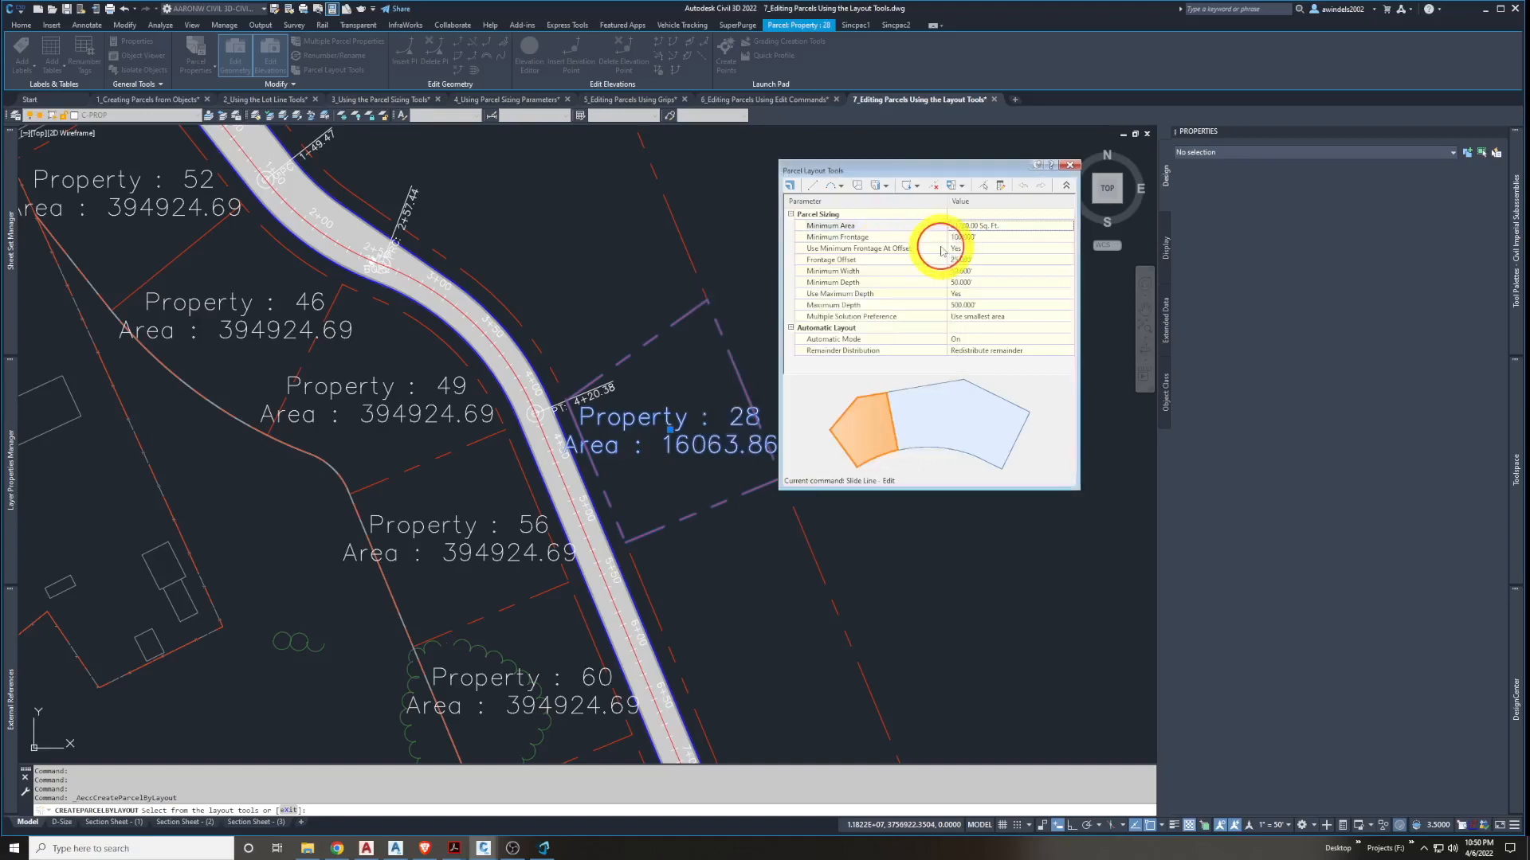
click(733, 415)
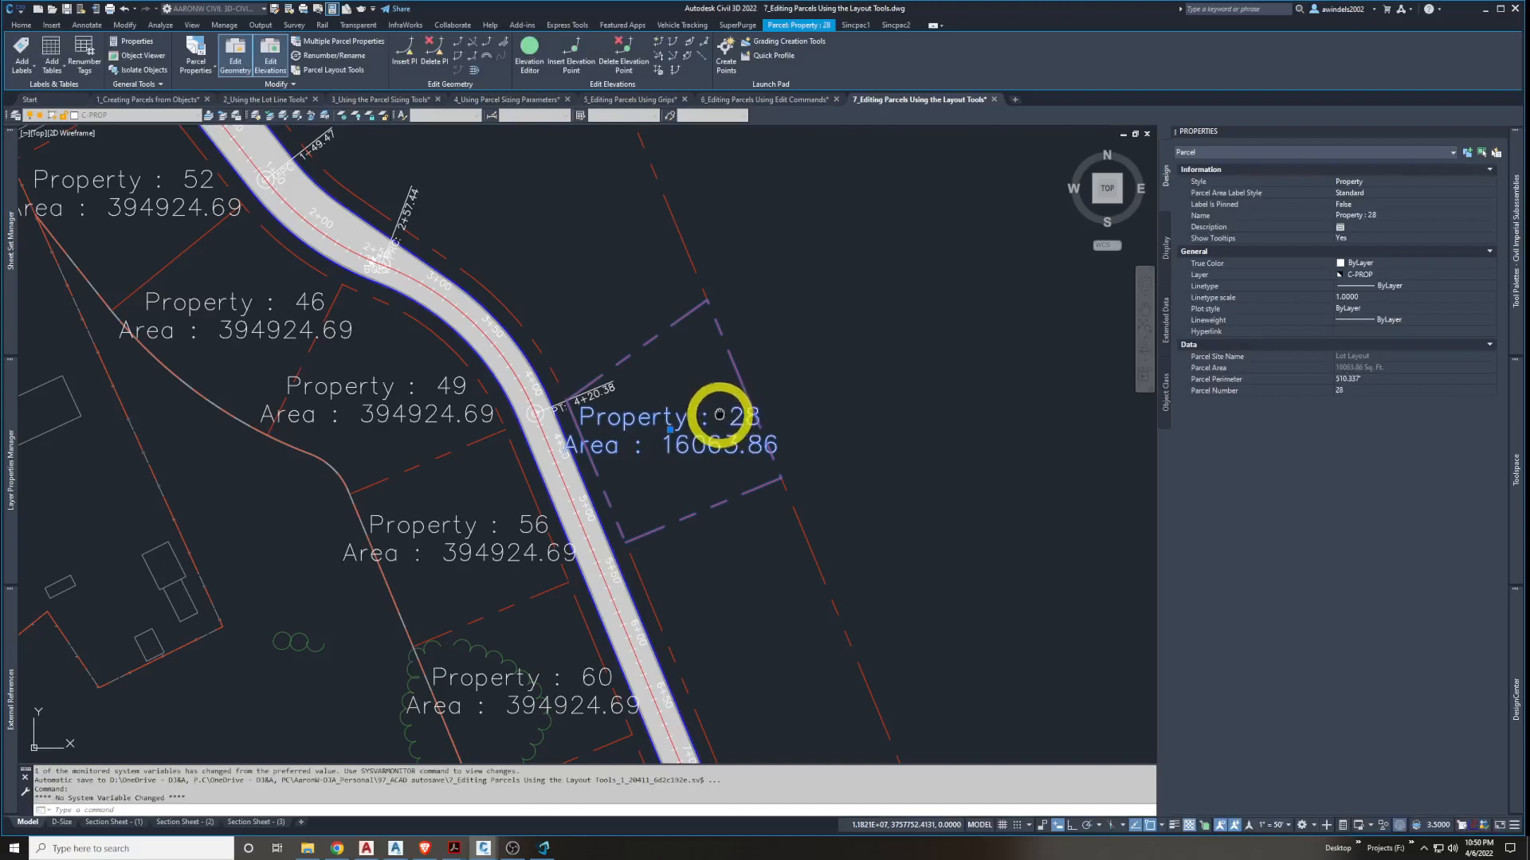
key(ctrl)
key(ctrl)
key(ctrl)
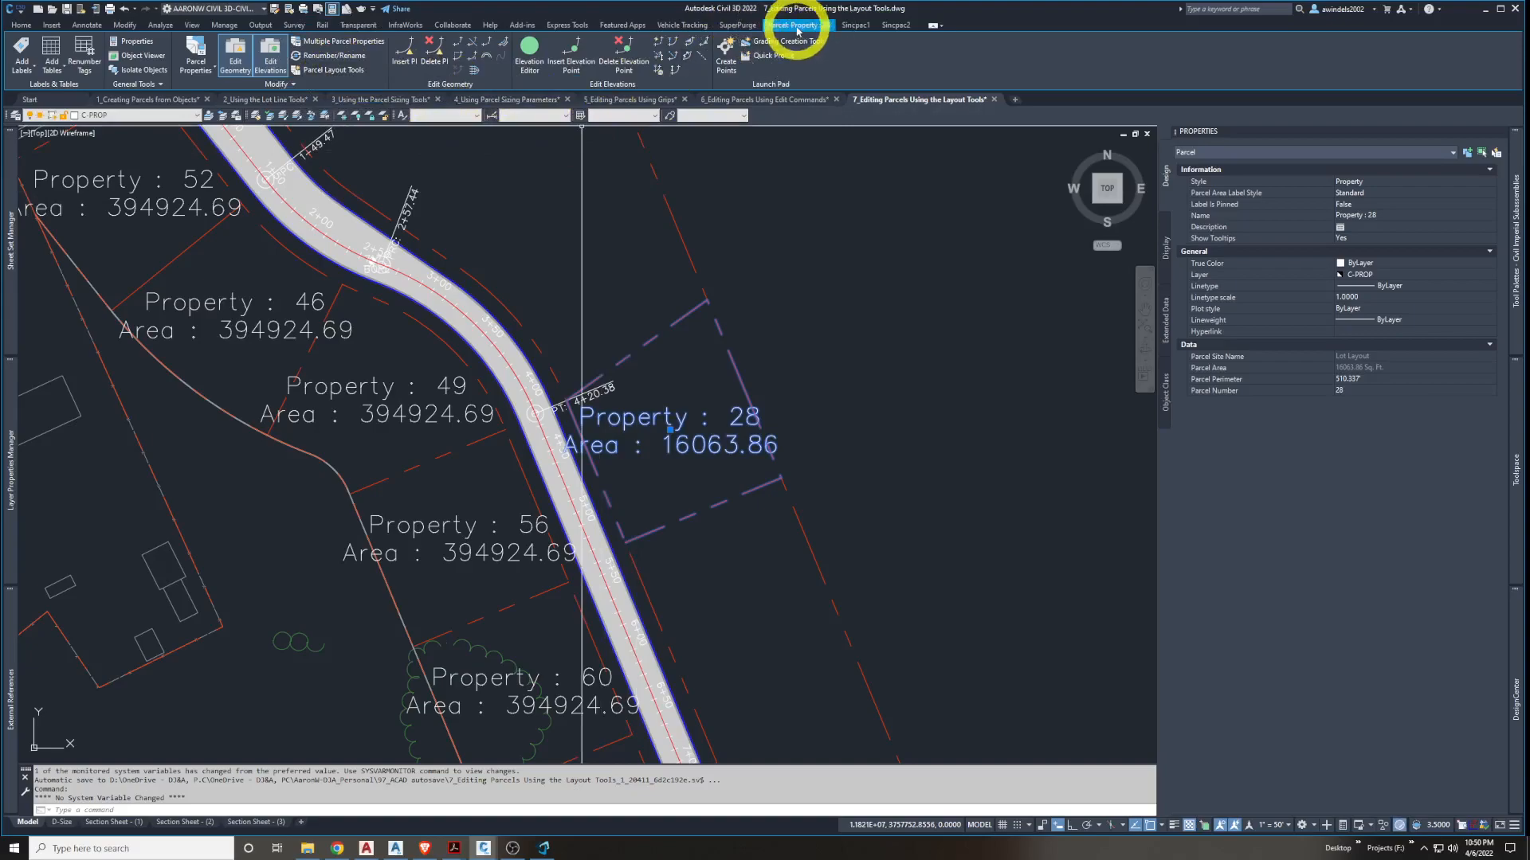
Reopen the parcel layout tools and start Slide Line - Edit, accepting the Lot Layout site and the Property parcel style
click(338, 78)
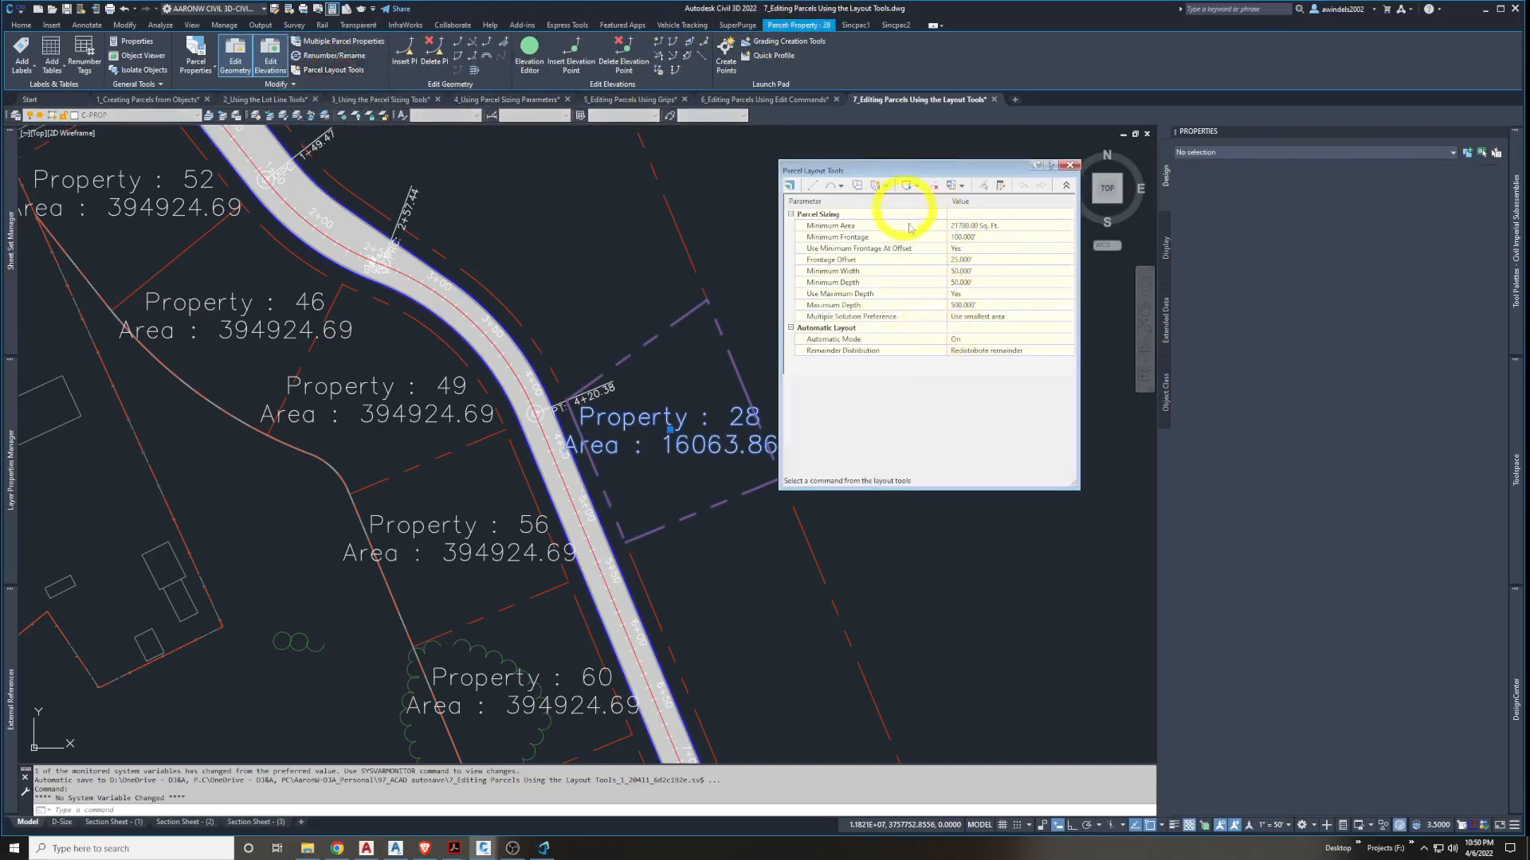
click(995, 225)
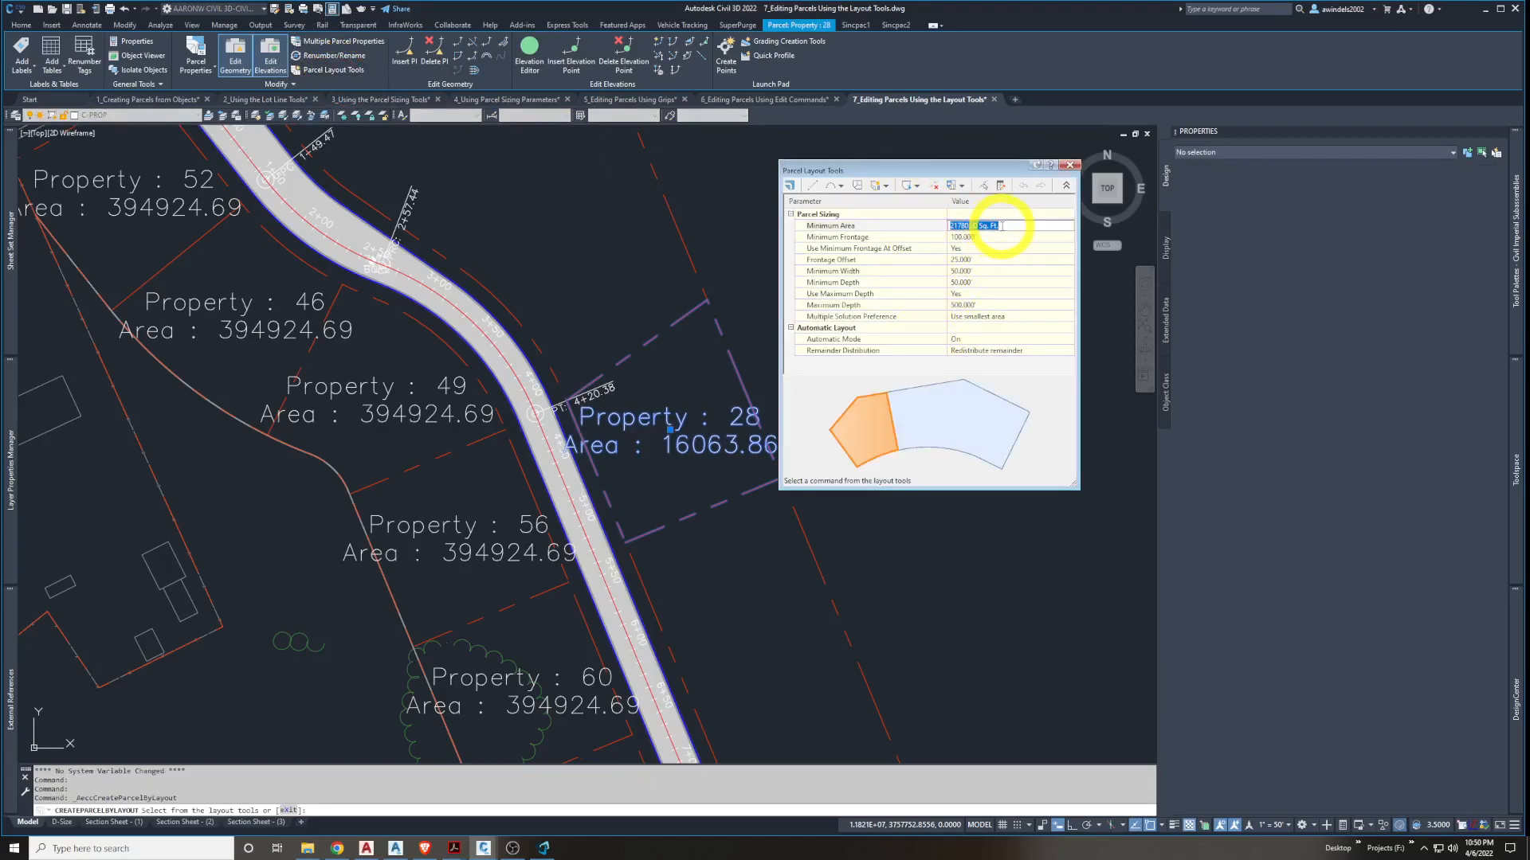
click(917, 186)
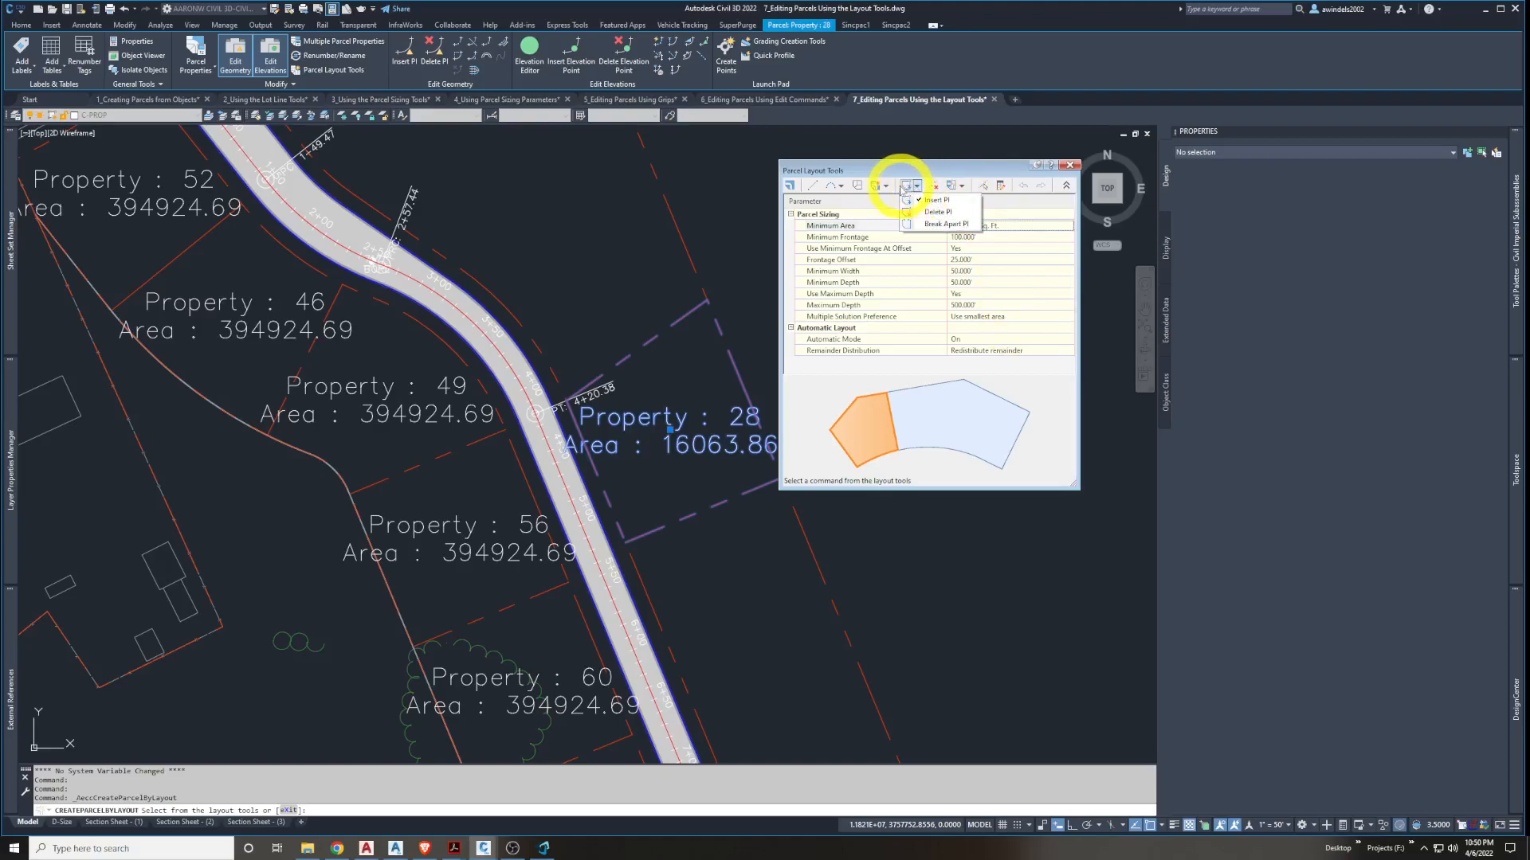
click(885, 186)
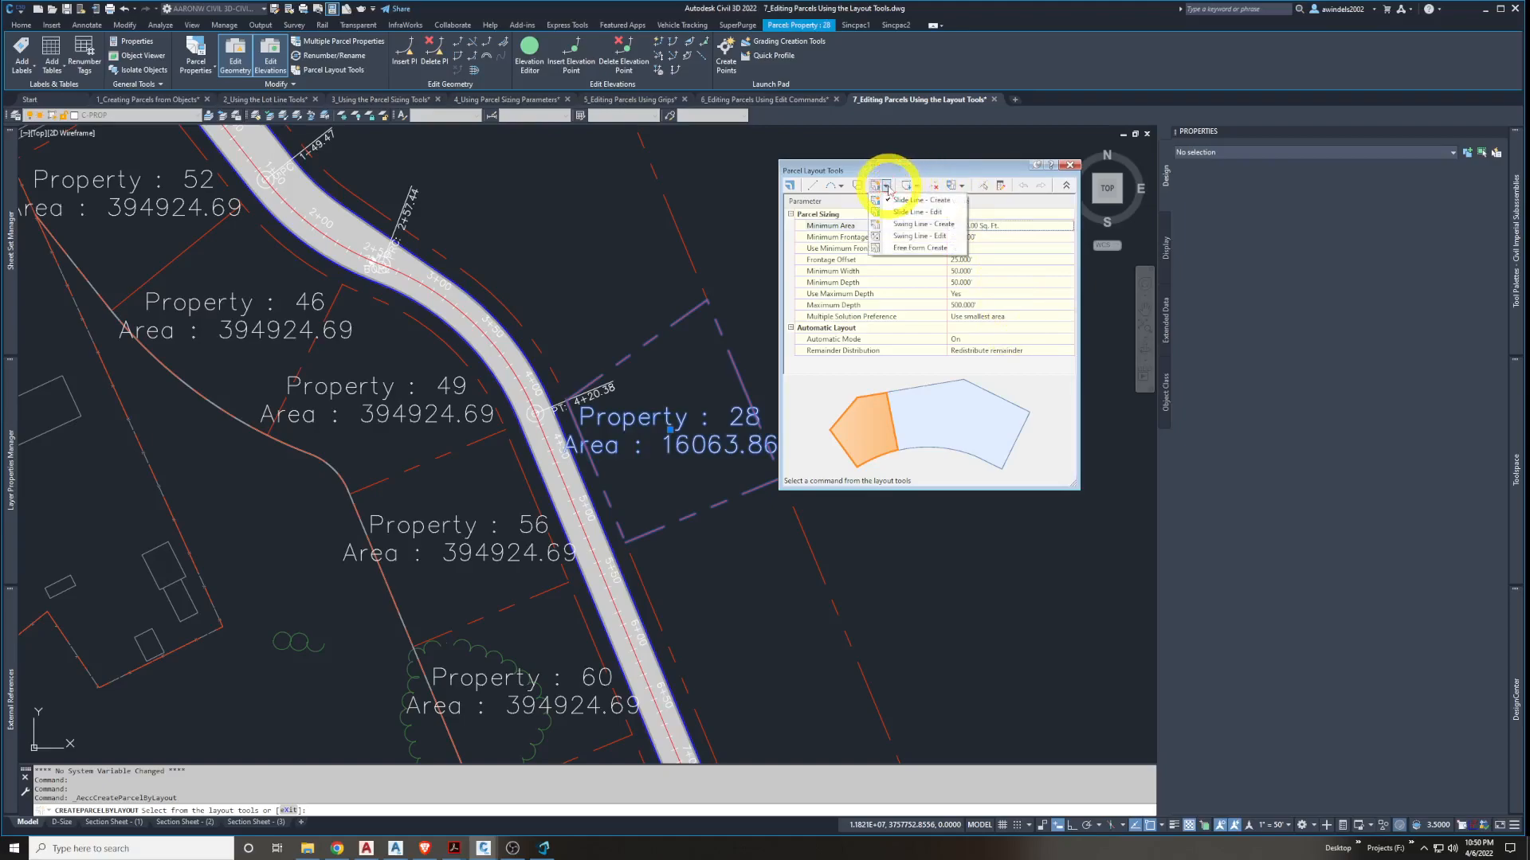
click(909, 212)
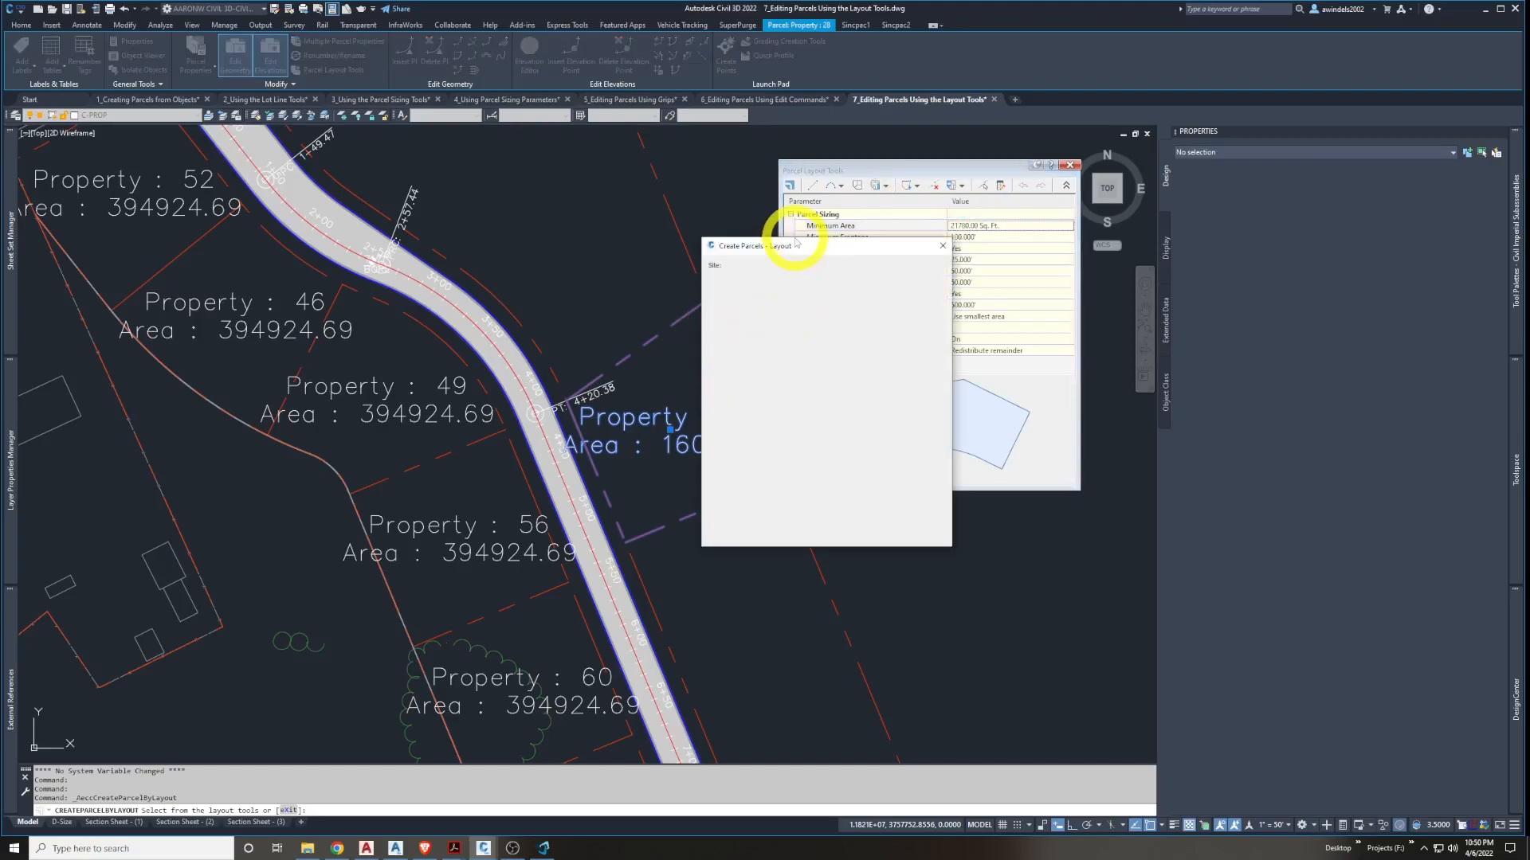
drag(789, 247, 763, 248)
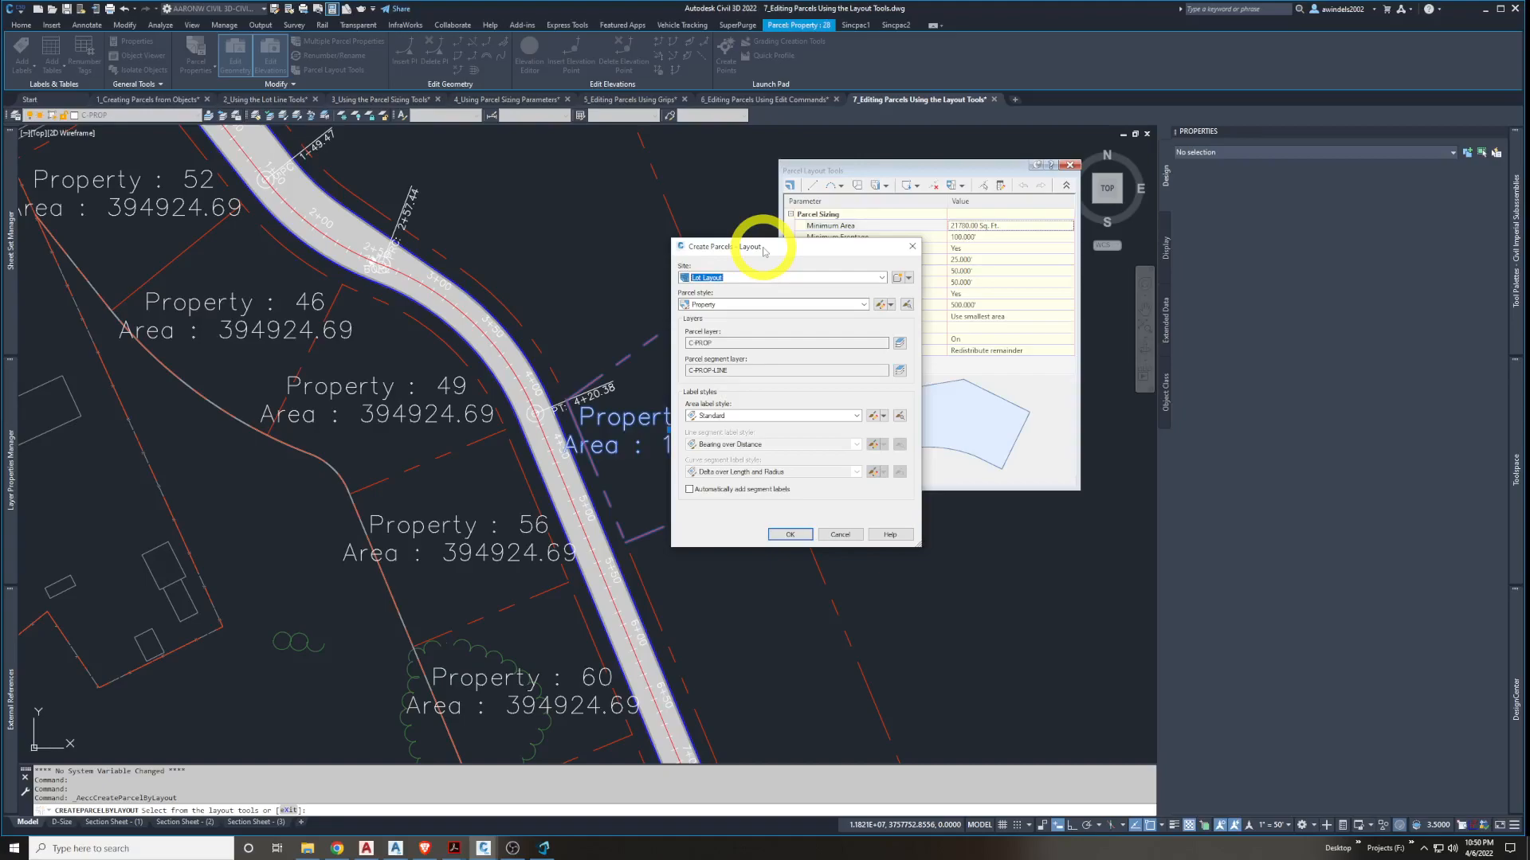
click(789, 535)
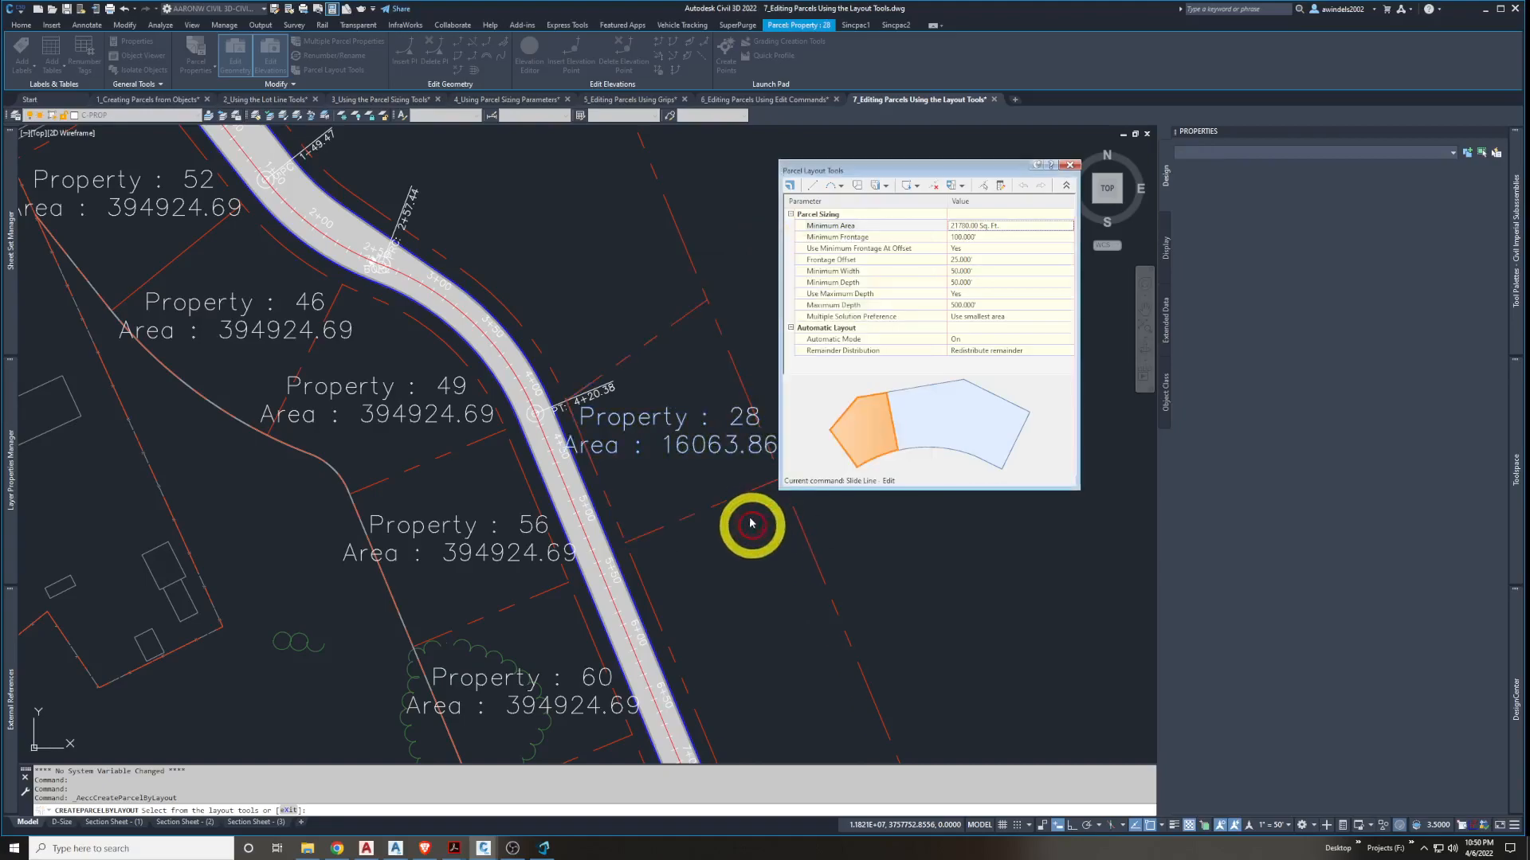
Choose Property 28's southern lot line as the line to adjust and Property 28 as the parcel to resize
scroll(749, 493, down, 2)
middle_drag(749, 493, 619, 517)
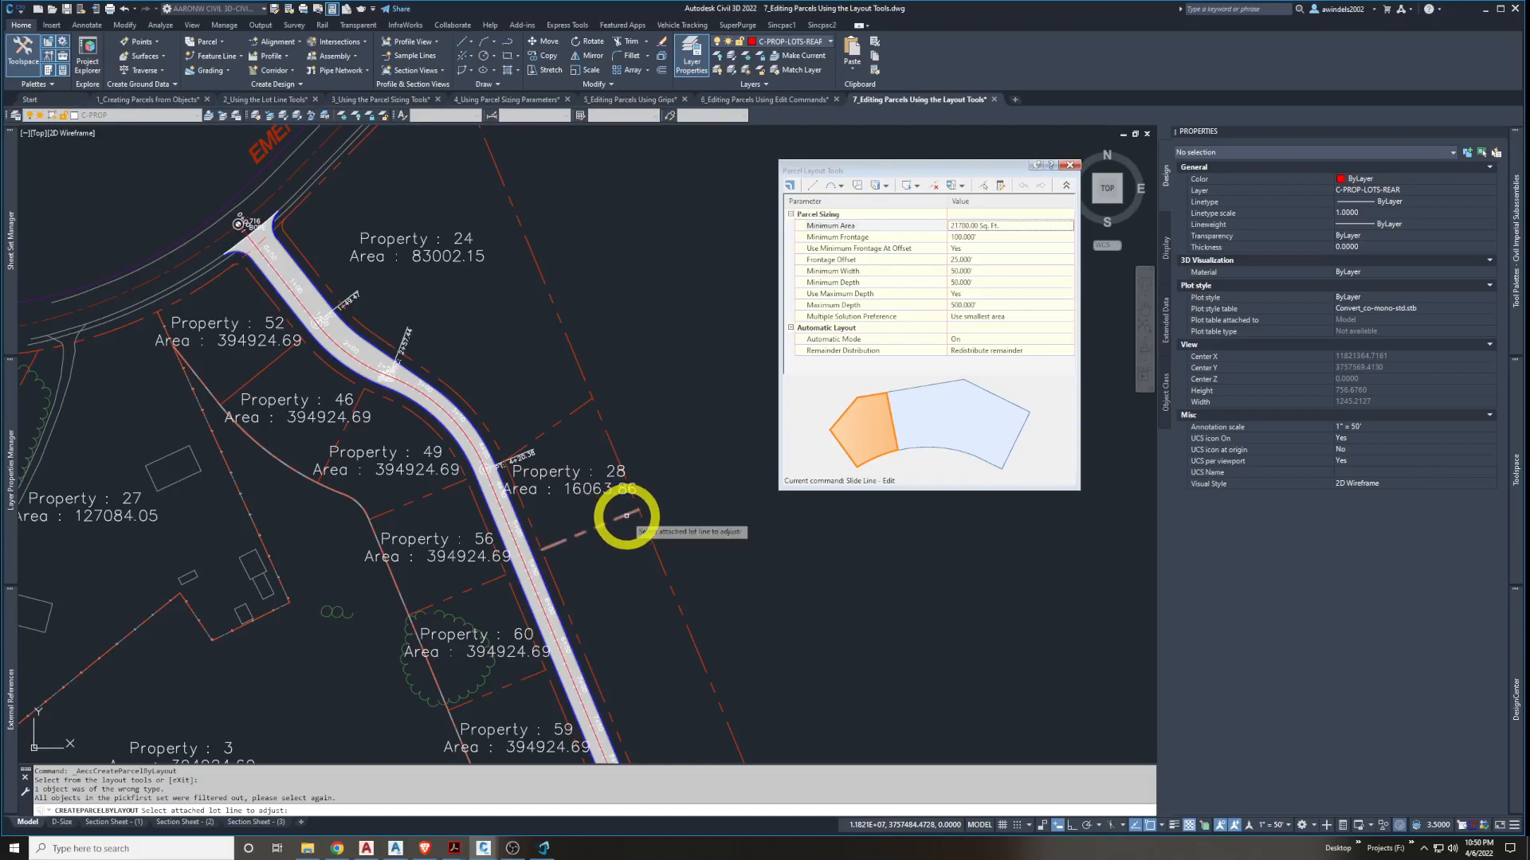
click(626, 517)
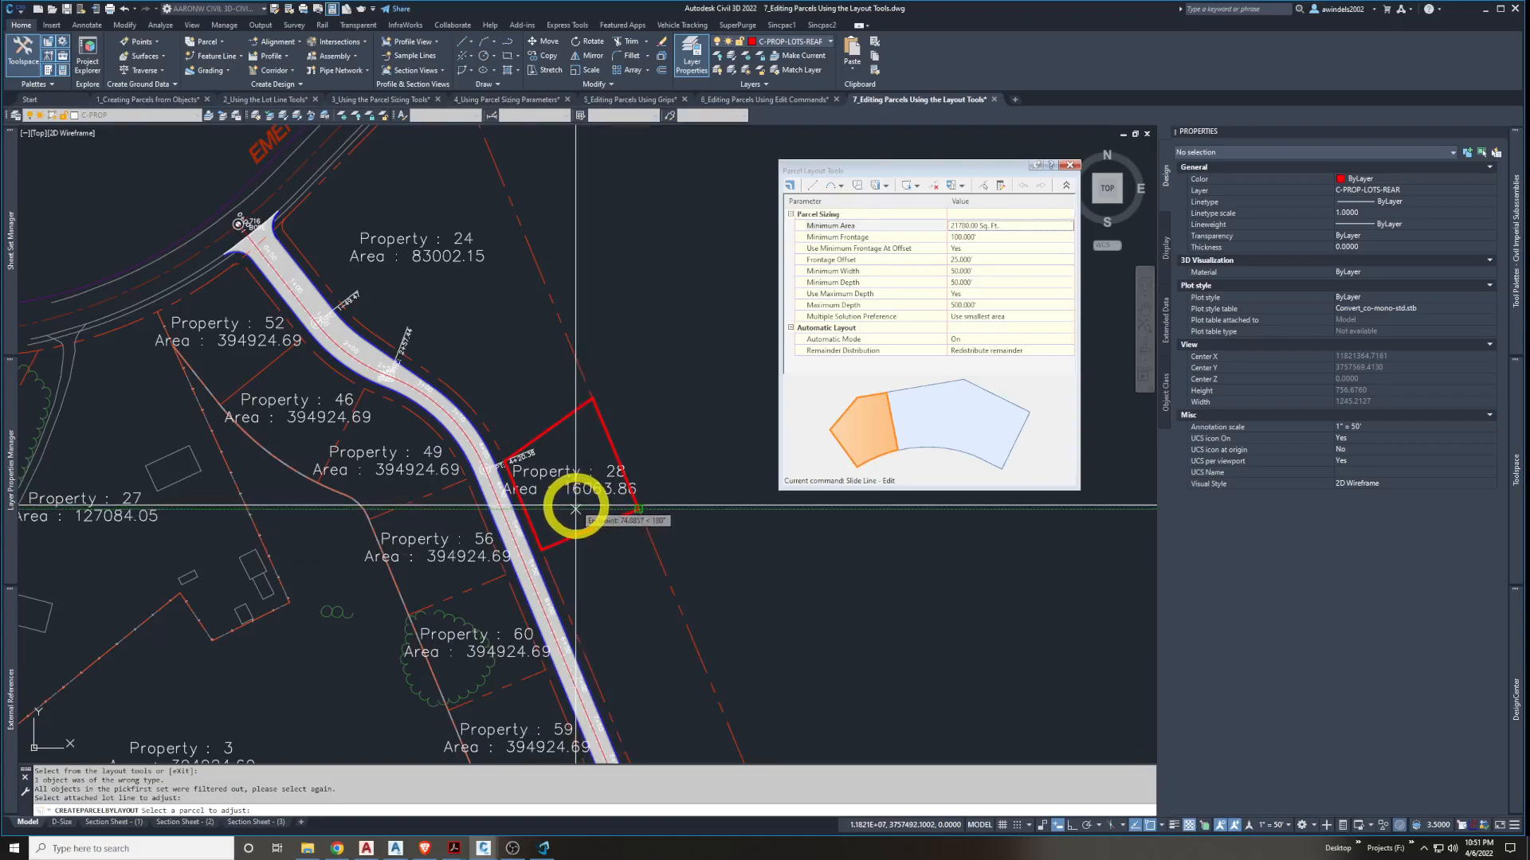
click(575, 509)
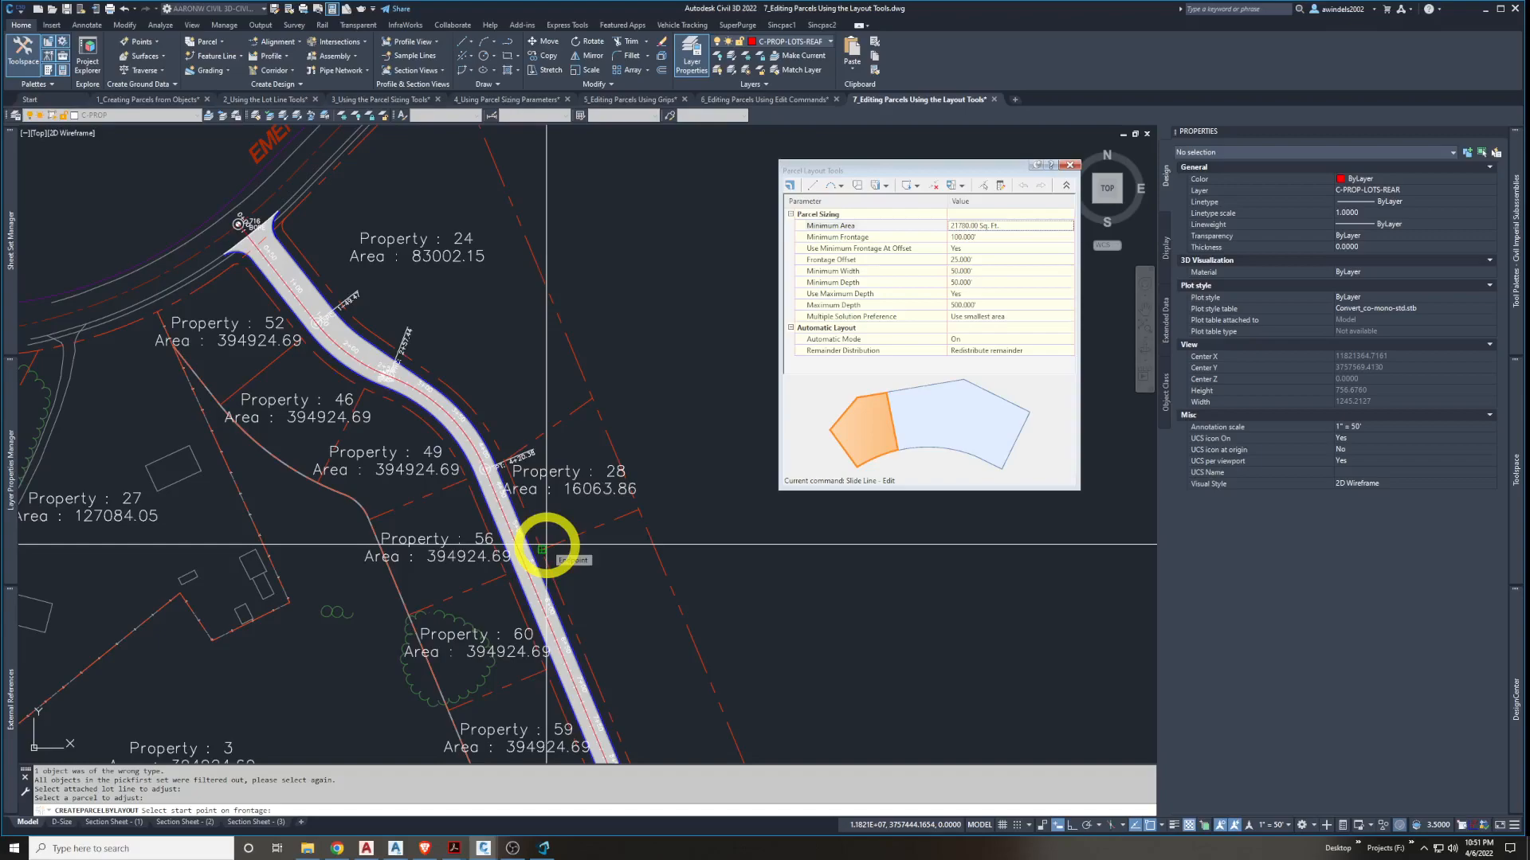
Define the frontage along the road from Property 28's northwest corner south to a point near station 7+00
click(502, 458)
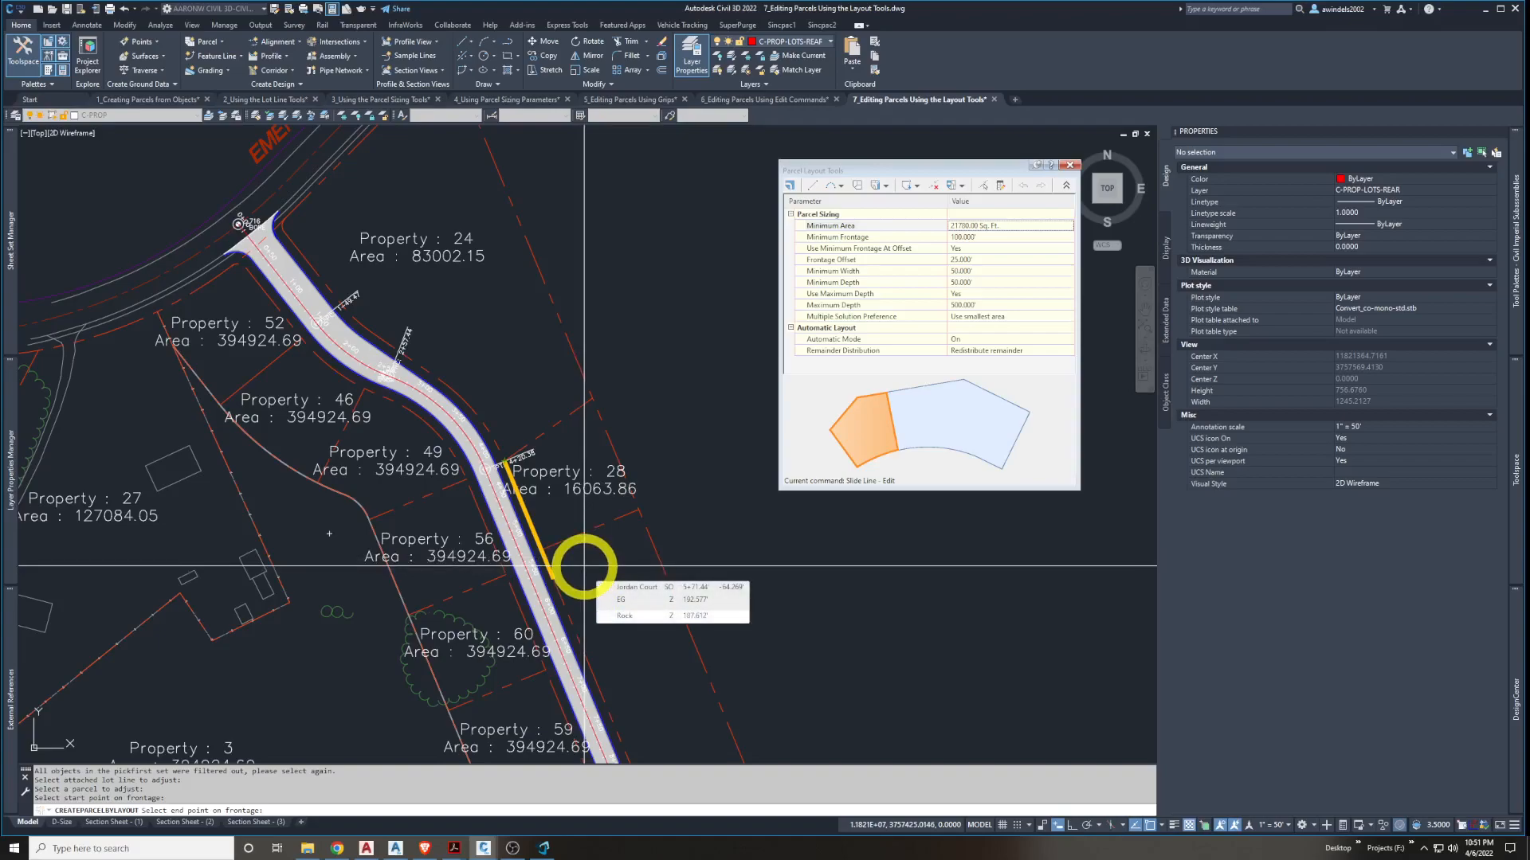
scroll(584, 566, down, 4)
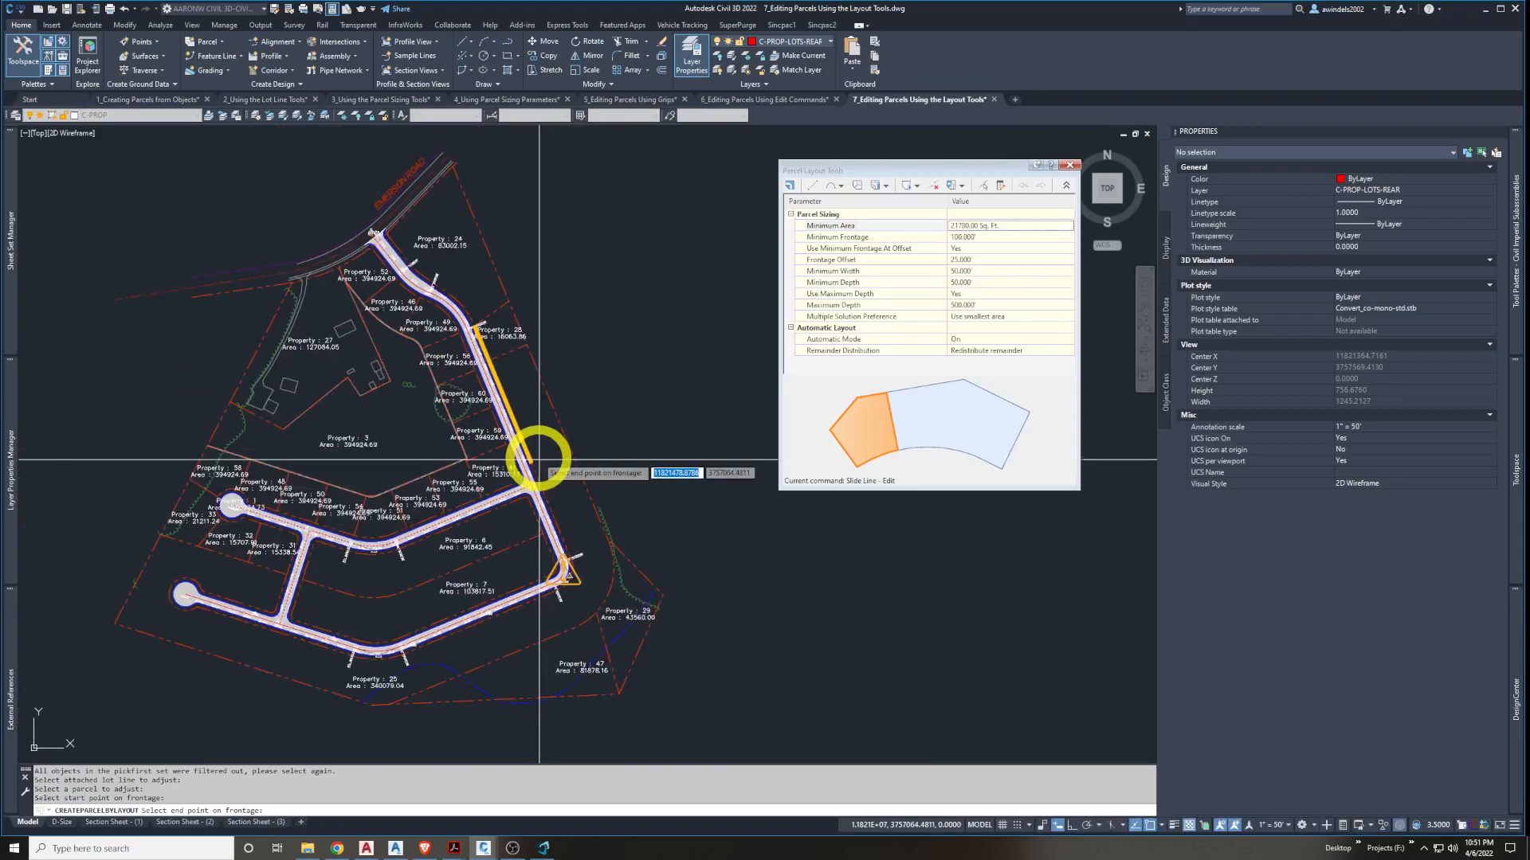
scroll(537, 455, up, 4)
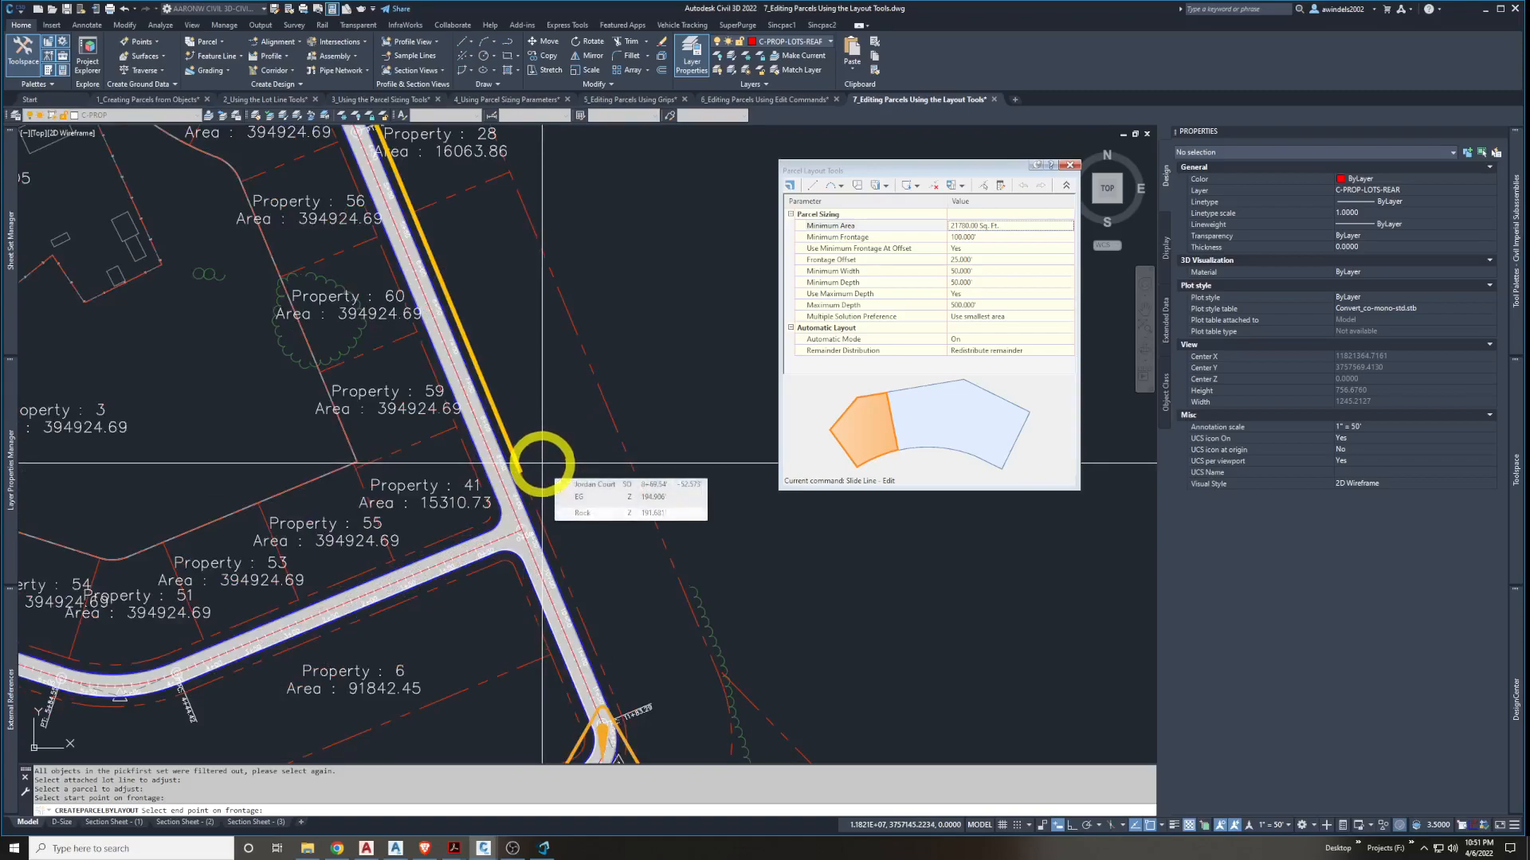
scroll(529, 413, up, 2)
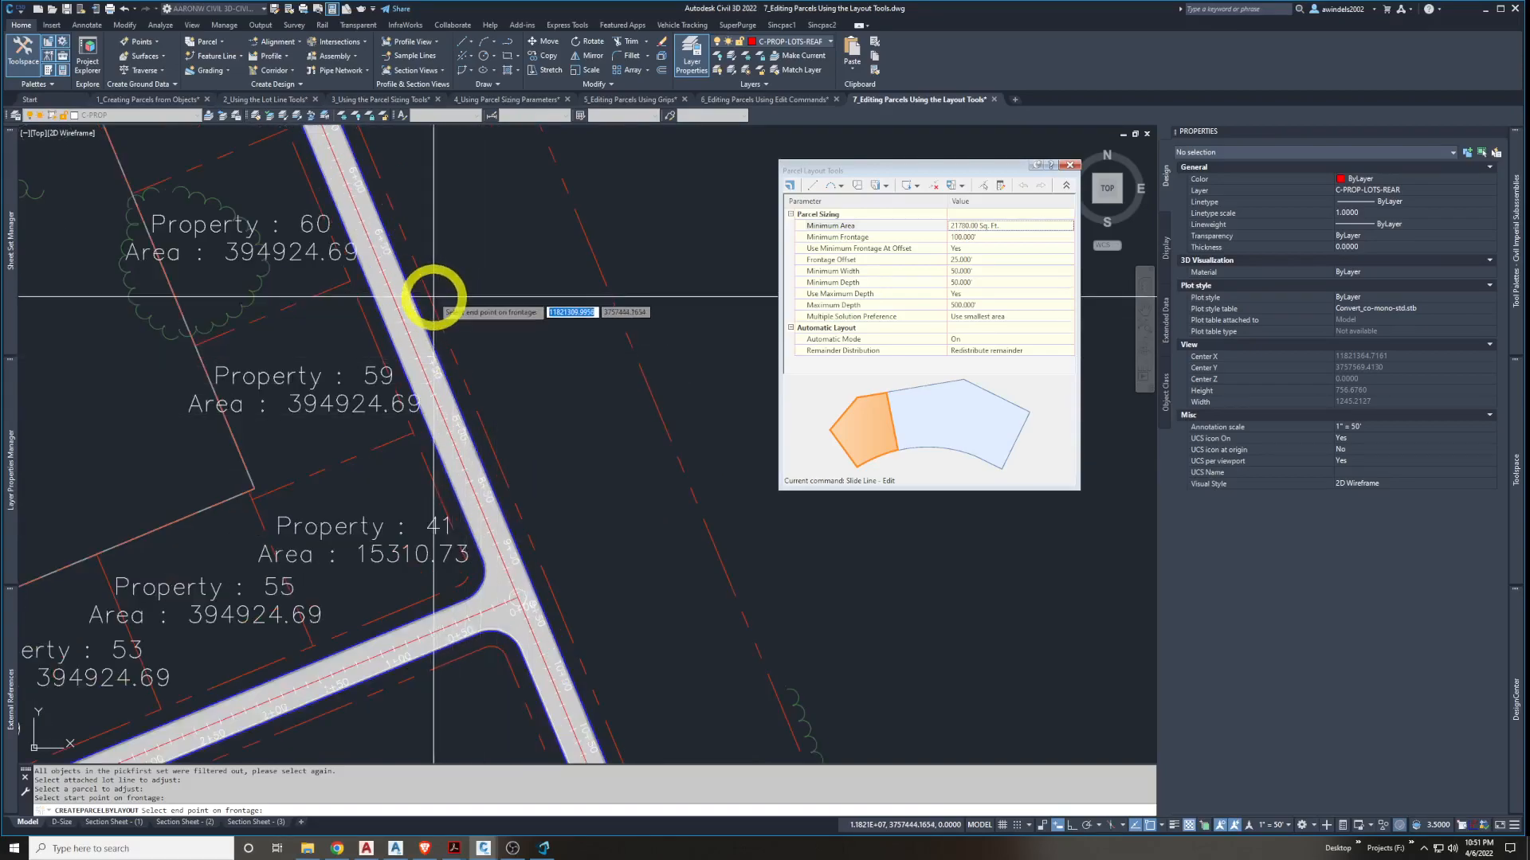
scroll(450, 295, up, 2)
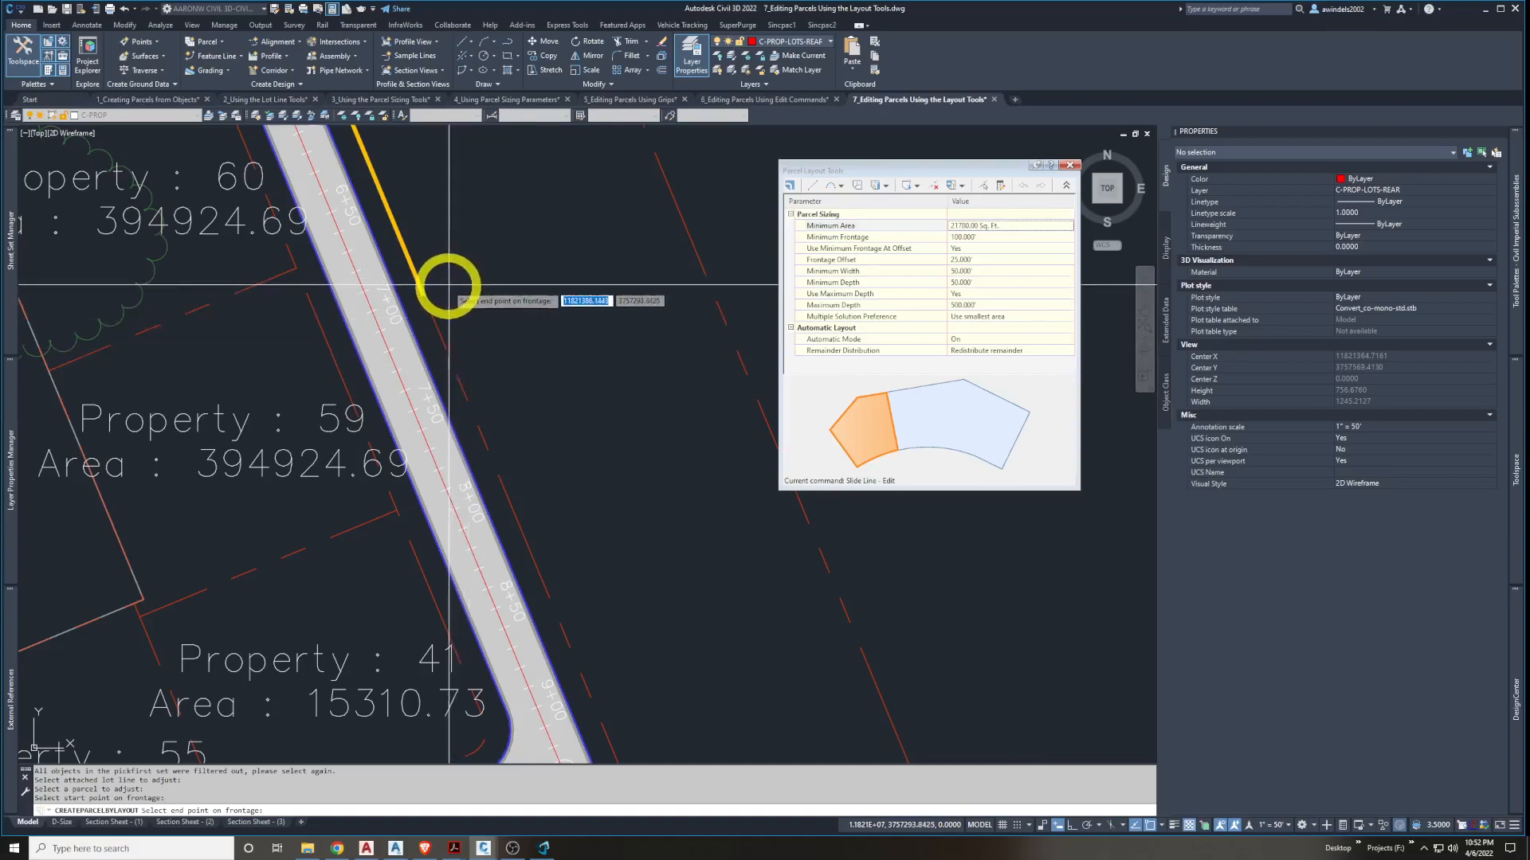
click(447, 284)
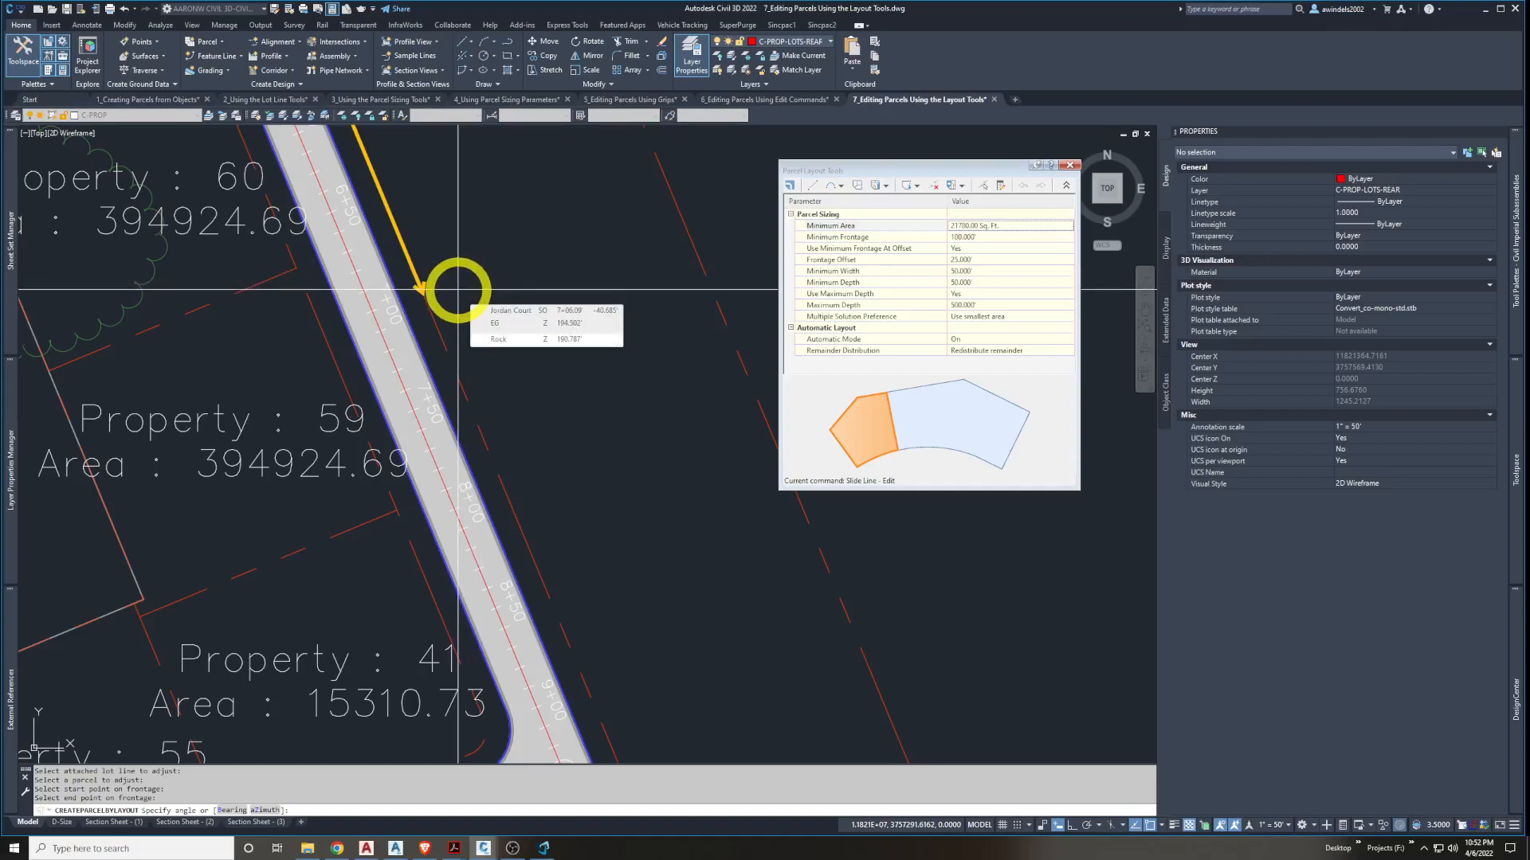
Specify the slide line's angle across the lot from the frontage and accept the proposed lot line for Property 28
click(459, 288)
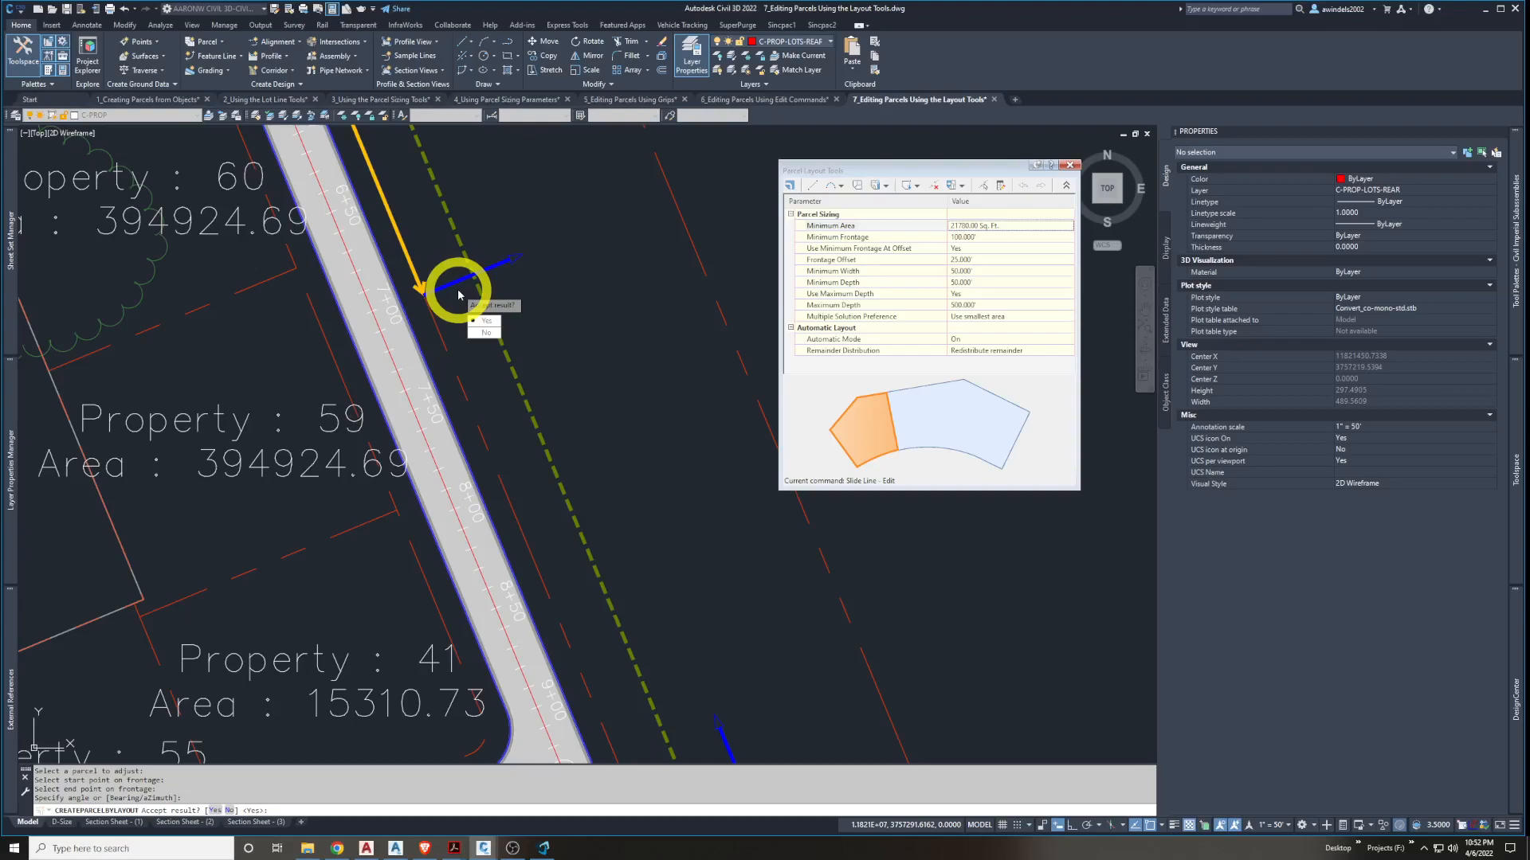
middle_drag(459, 292, 614, 649)
middle_drag(591, 454, 653, 580)
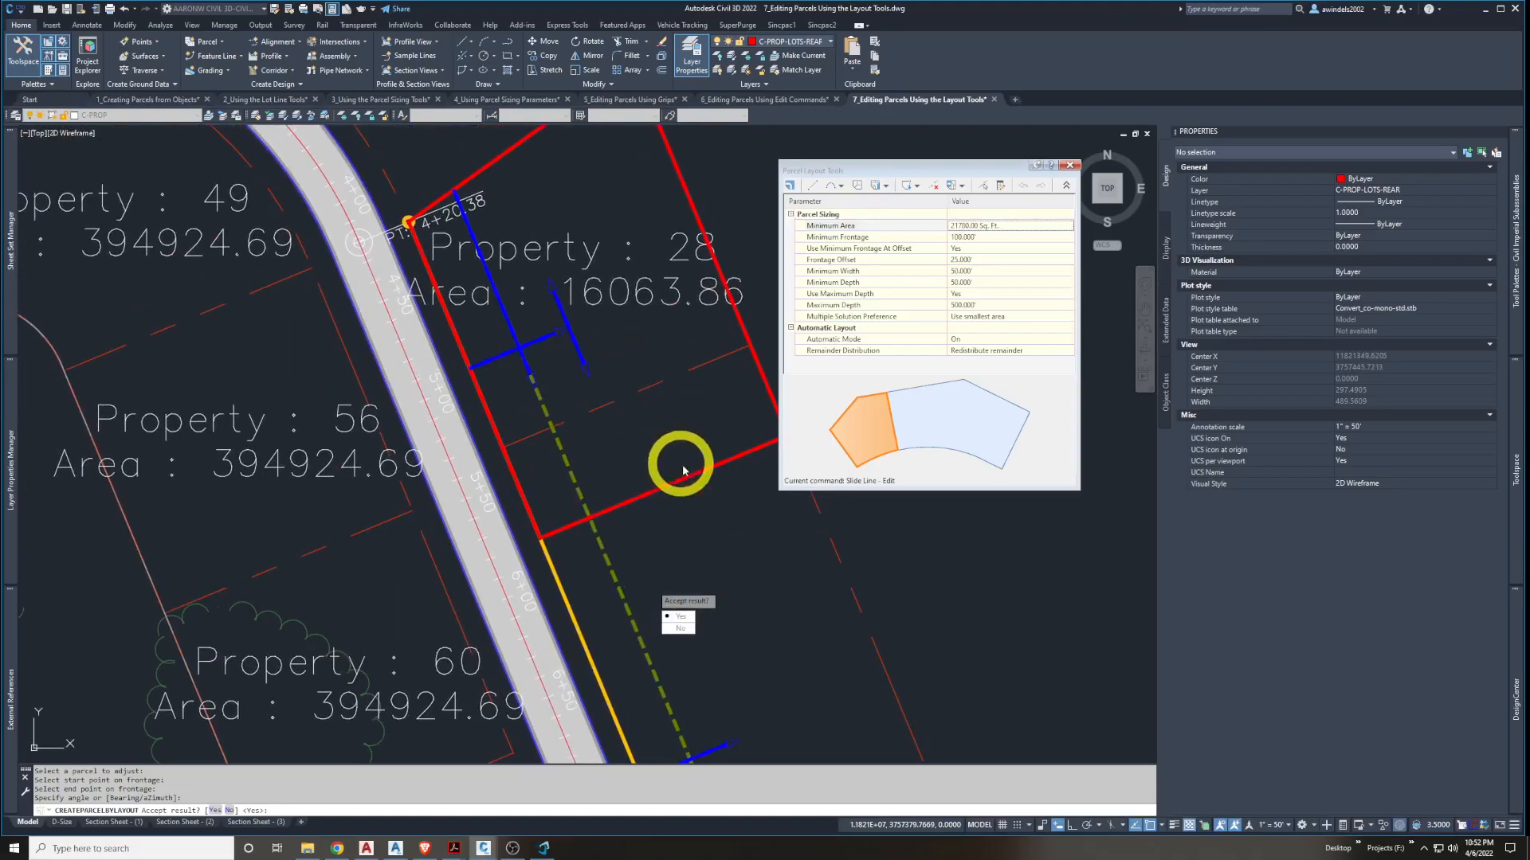
middle_drag(546, 331, 501, 394)
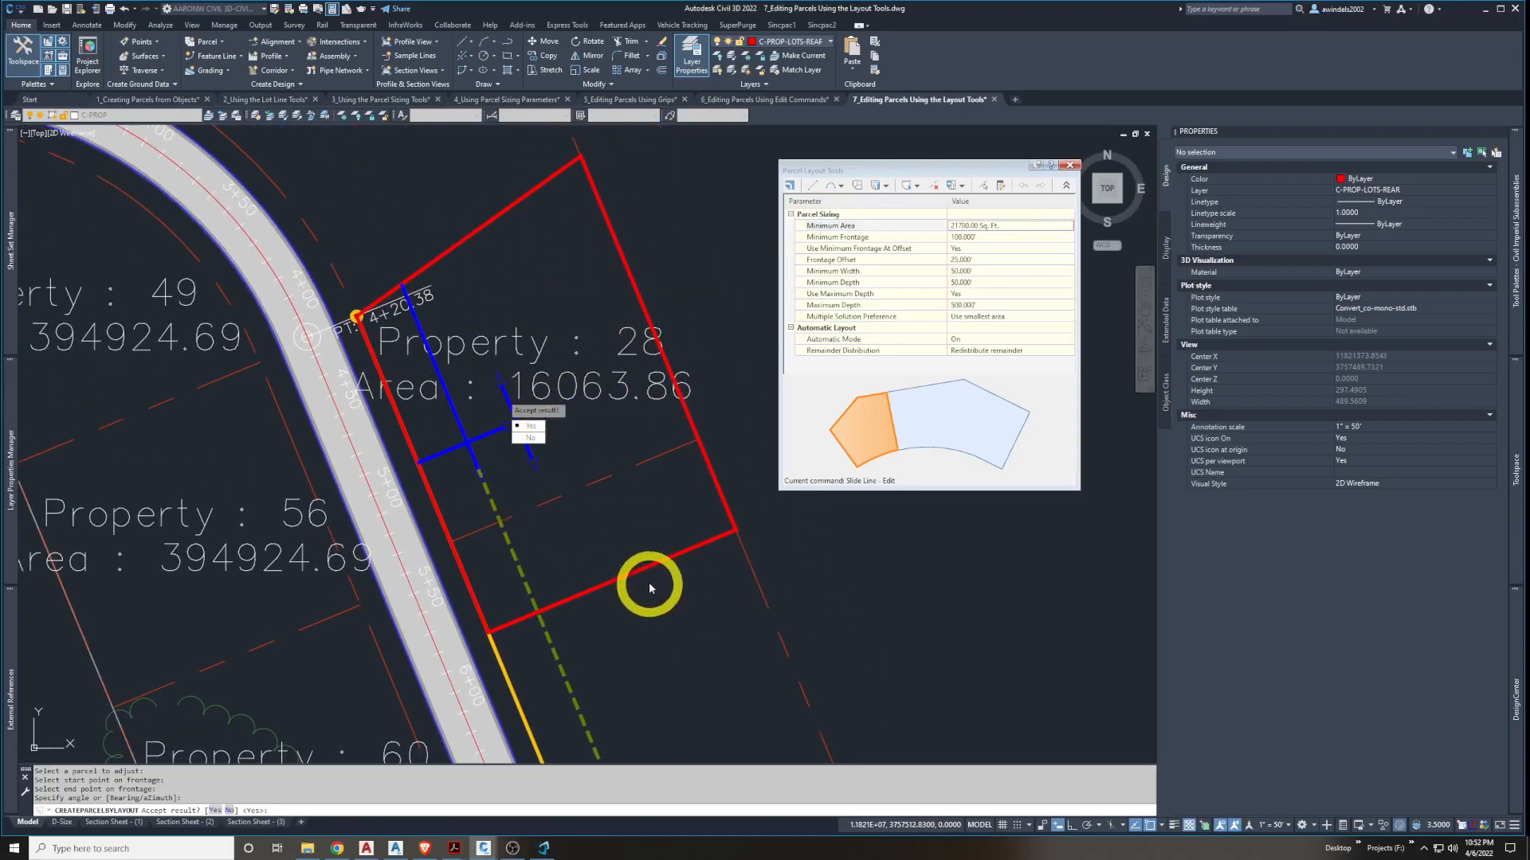
key(Return)
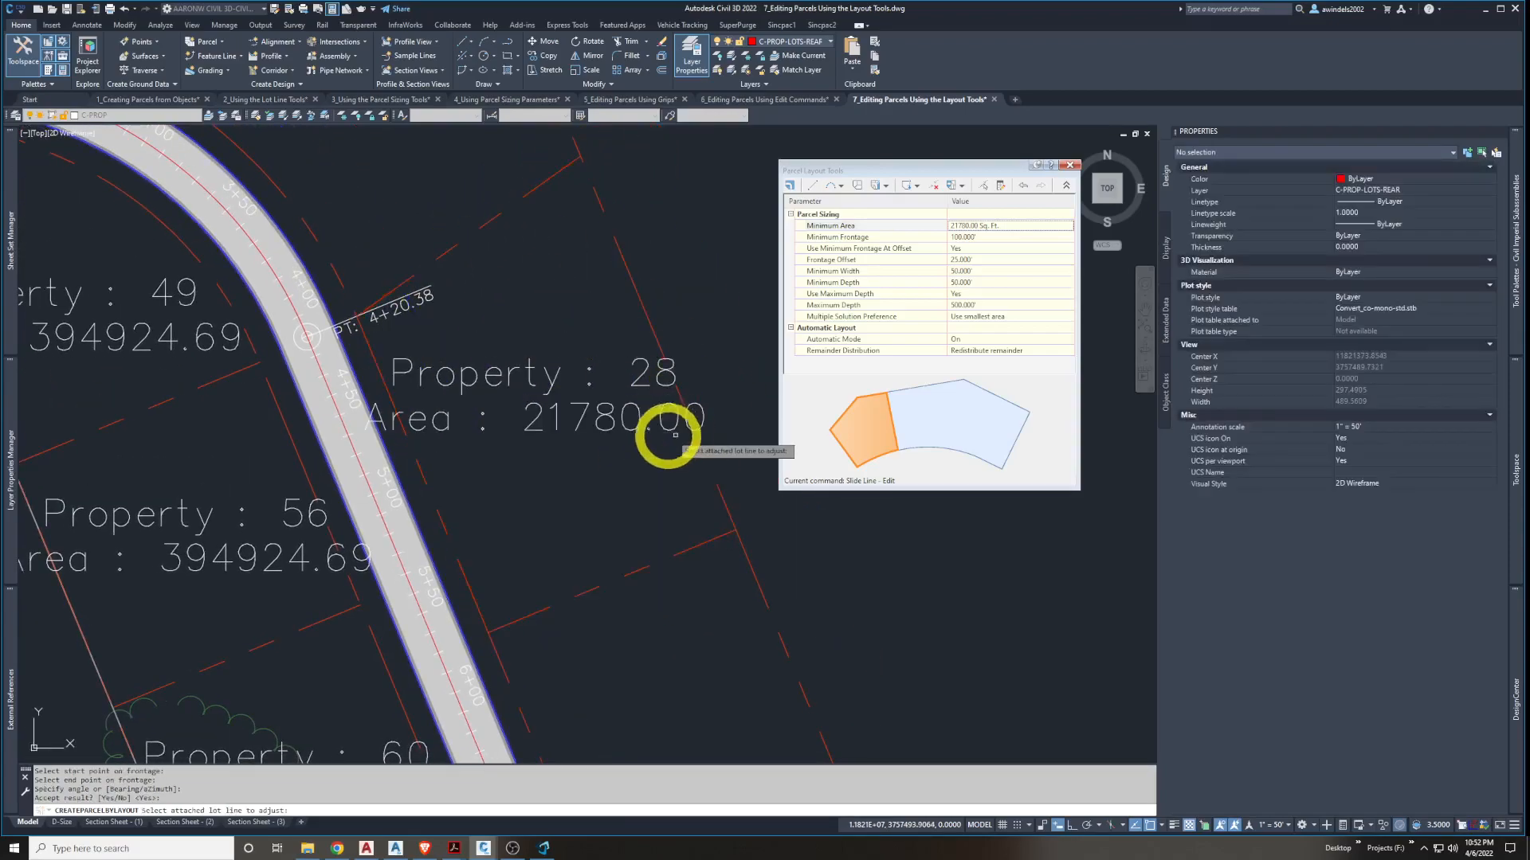
middle_drag(675, 435, 610, 386)
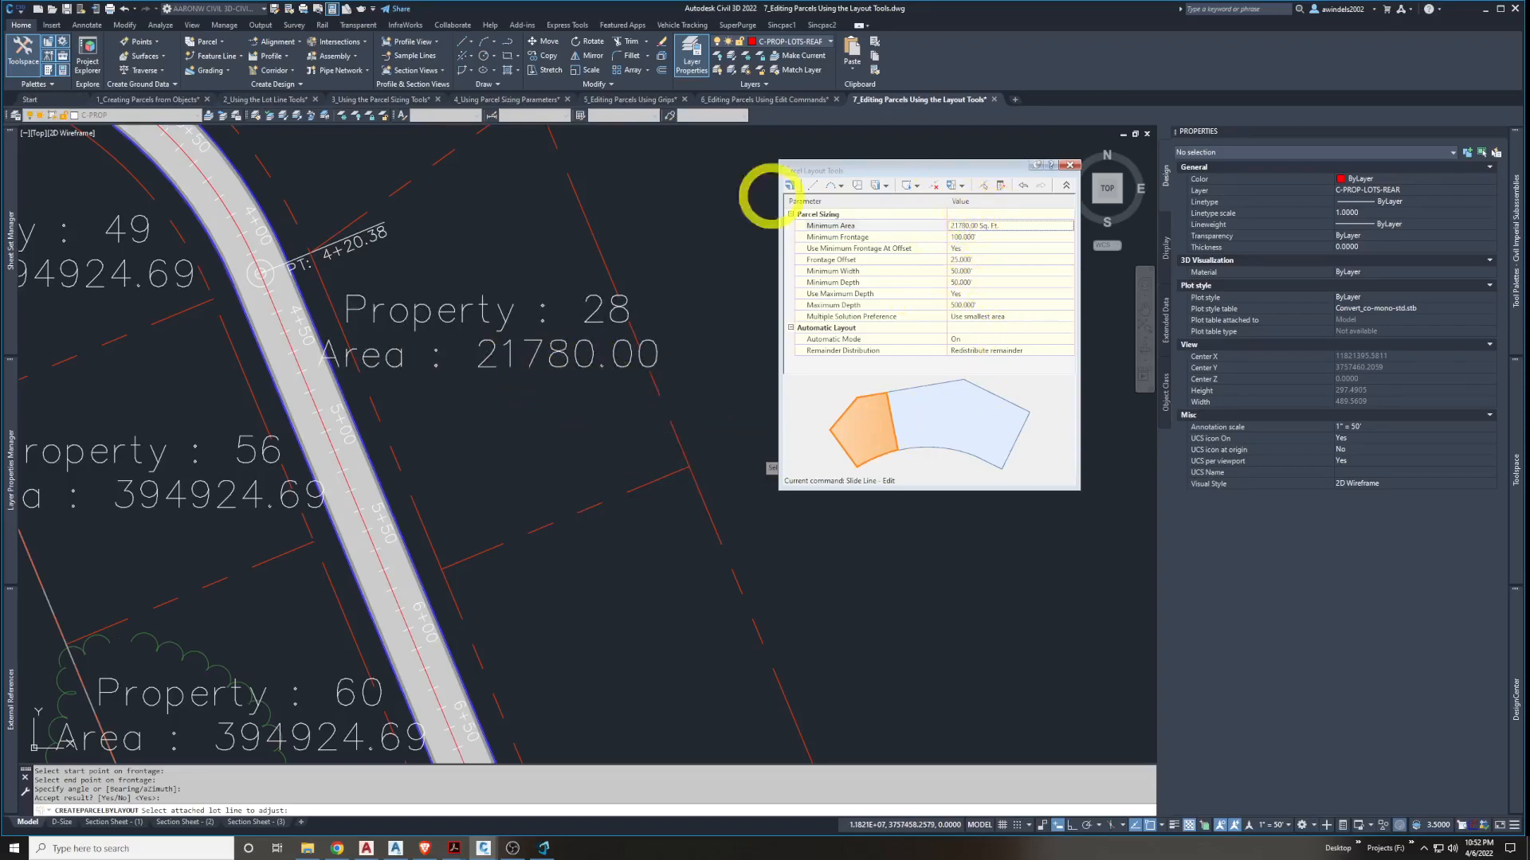
scroll(462, 346, down, 4)
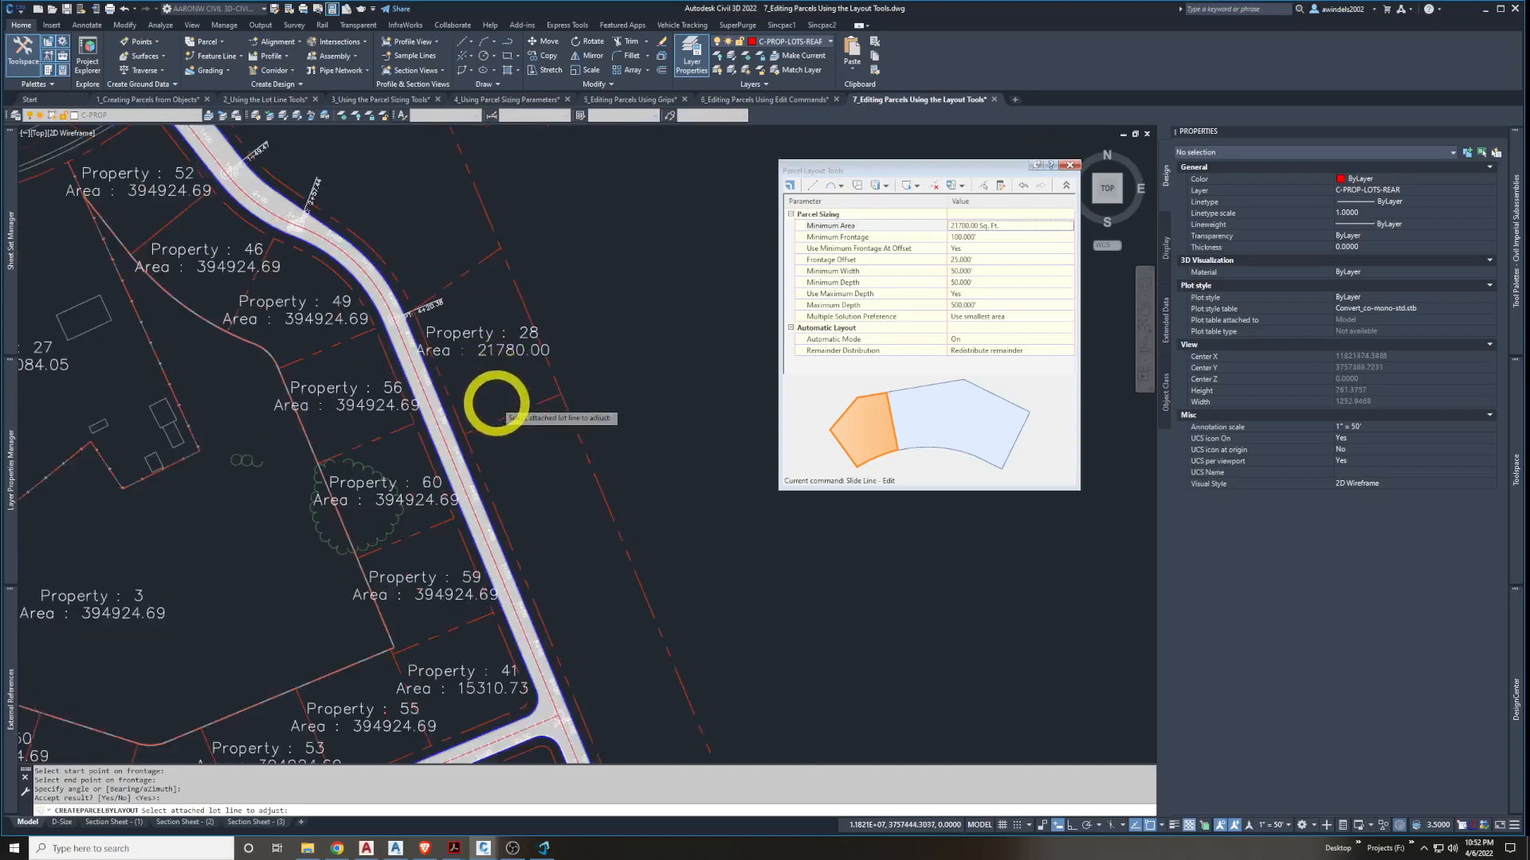
scroll(498, 403, down, 2)
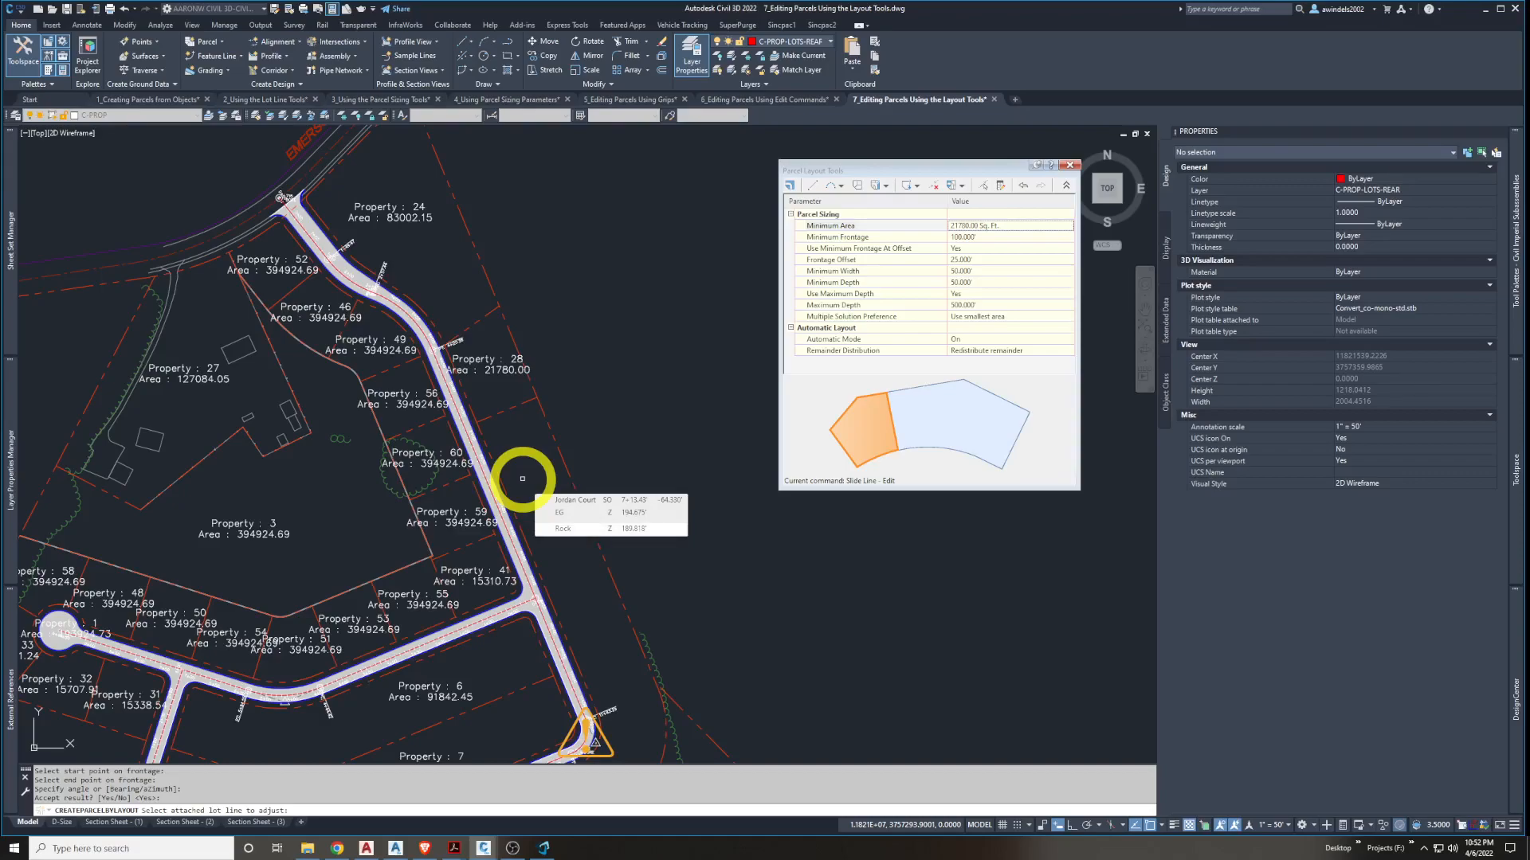
End the Slide Line - Edit command, check Property 28's resized boundary and exit the parcel layout tools
scroll(522, 478, up, 6)
key(Escape)
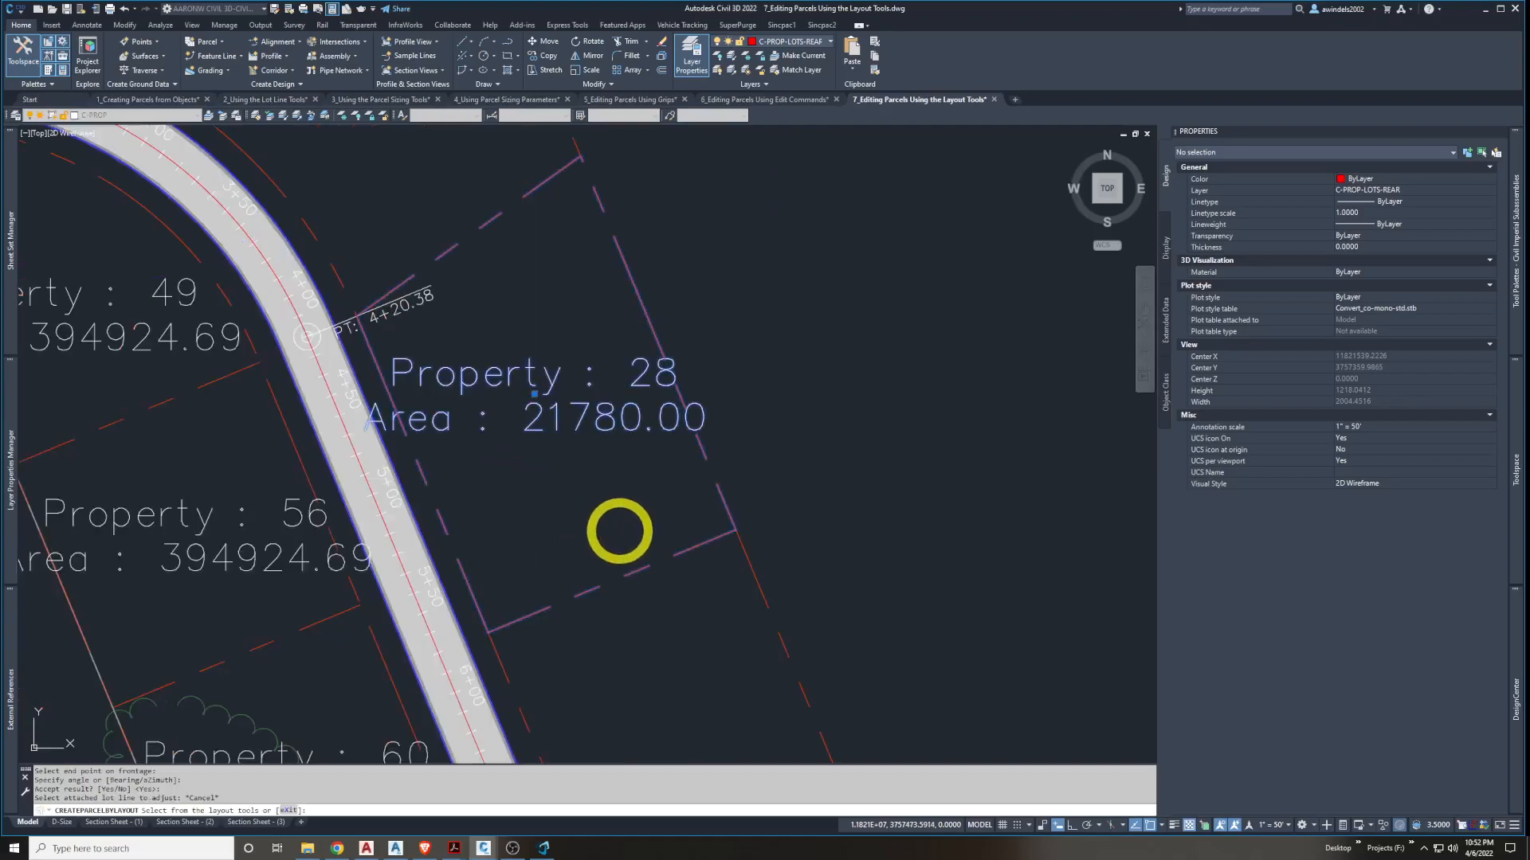
click(707, 521)
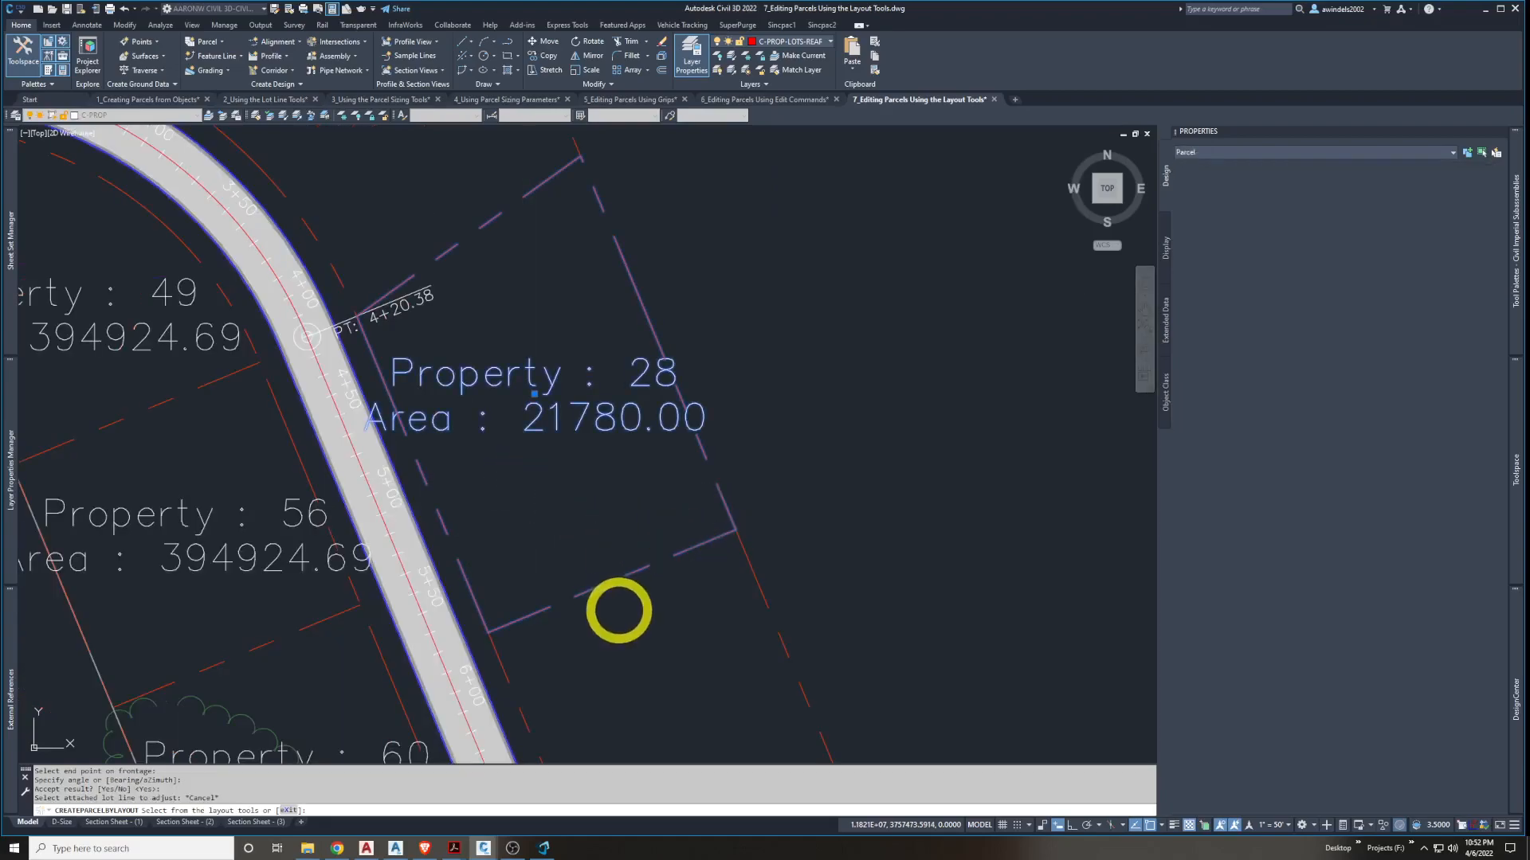
middle_drag(619, 611, 656, 648)
key(Escape)
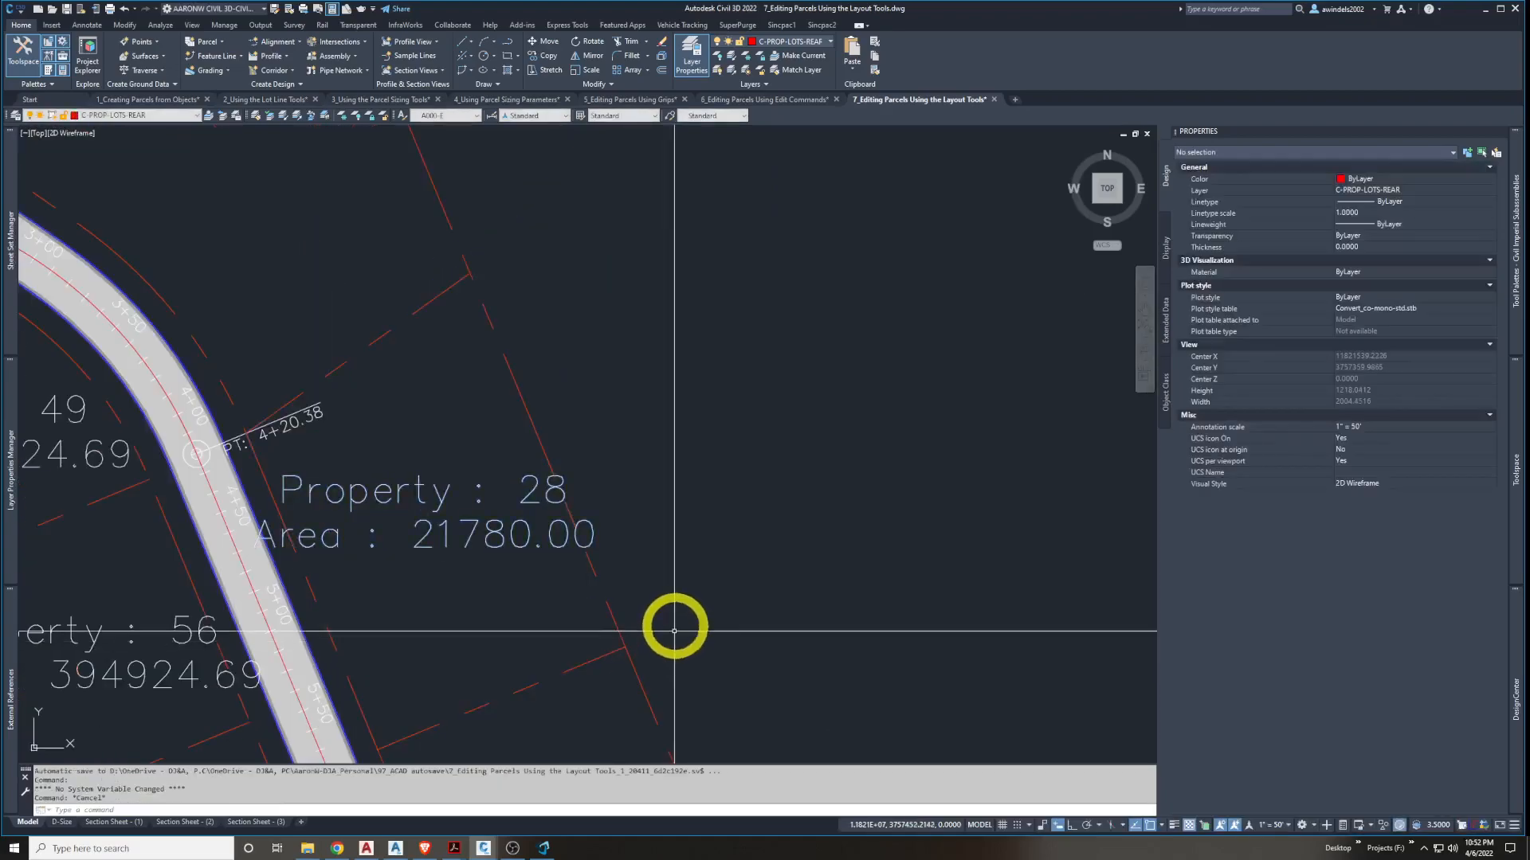
Select Property 27 and open the Parcel Layout Tools for it
scroll(669, 605, down, 4)
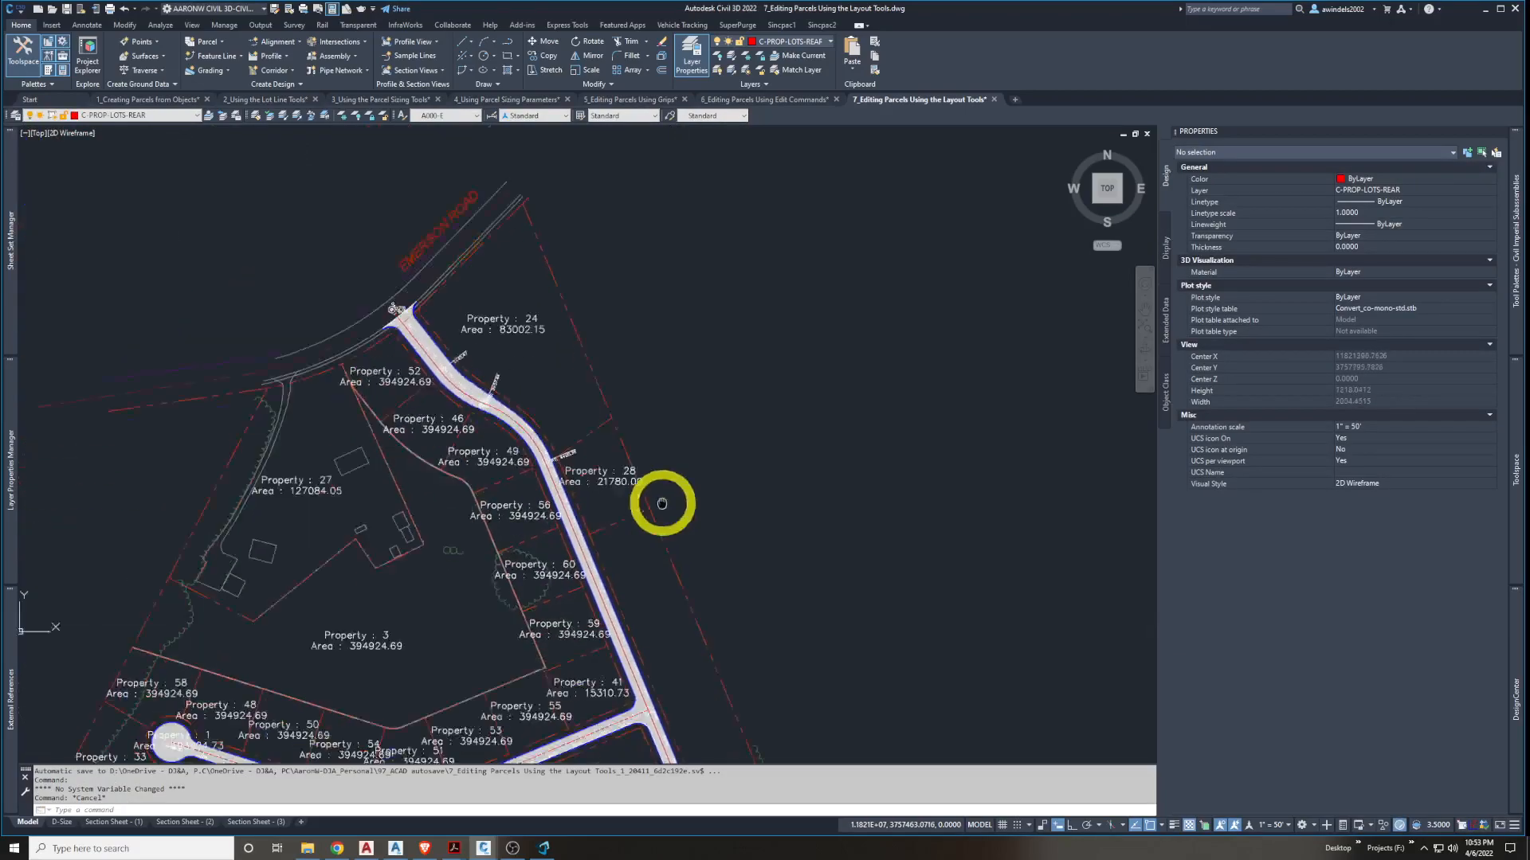
middle_drag(666, 609, 701, 476)
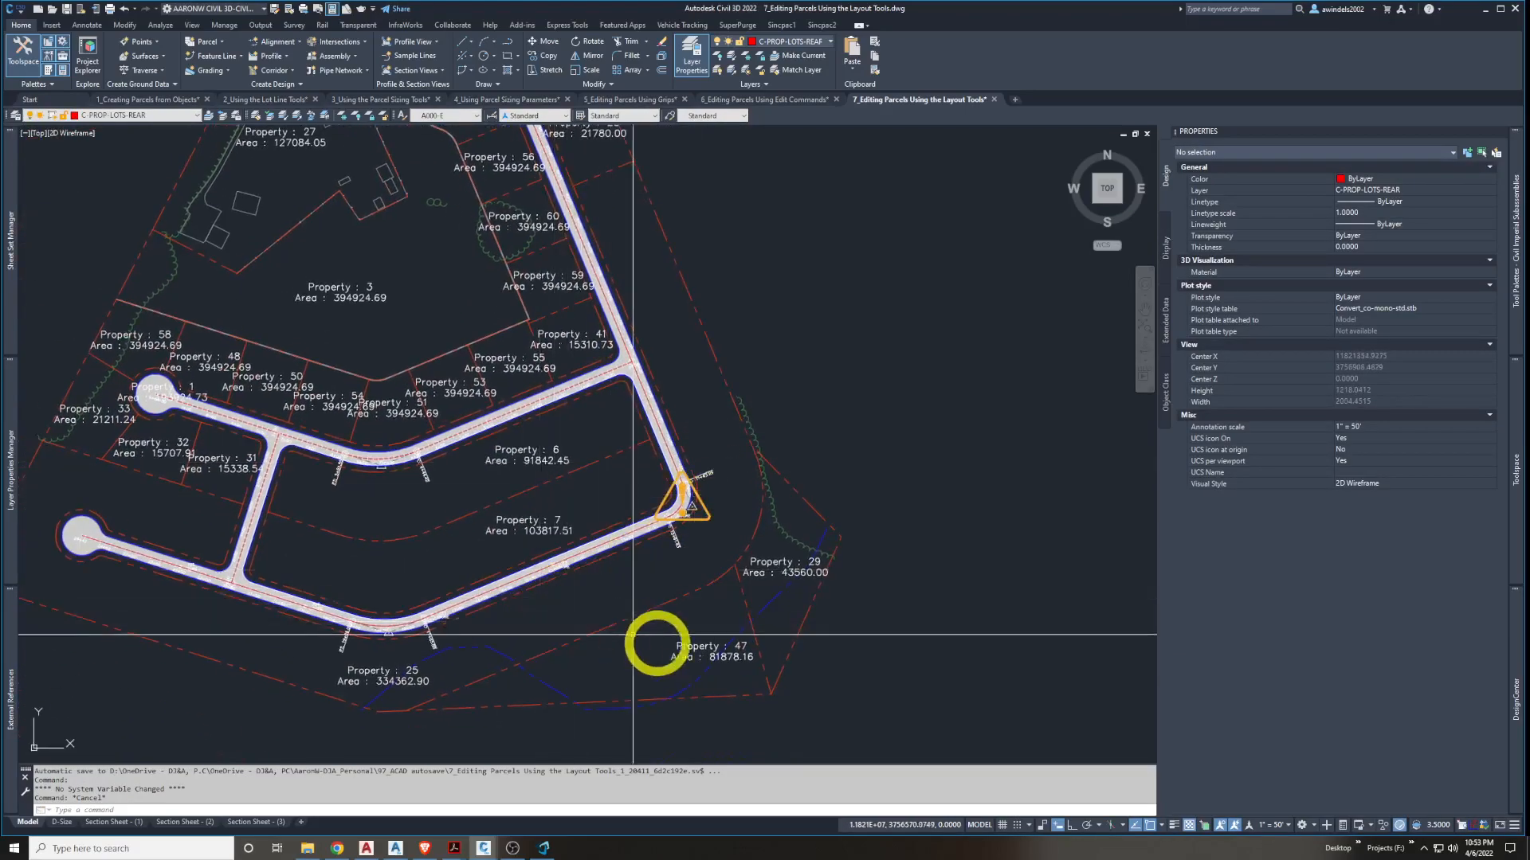
middle_drag(618, 536, 693, 700)
middle_drag(670, 435, 684, 468)
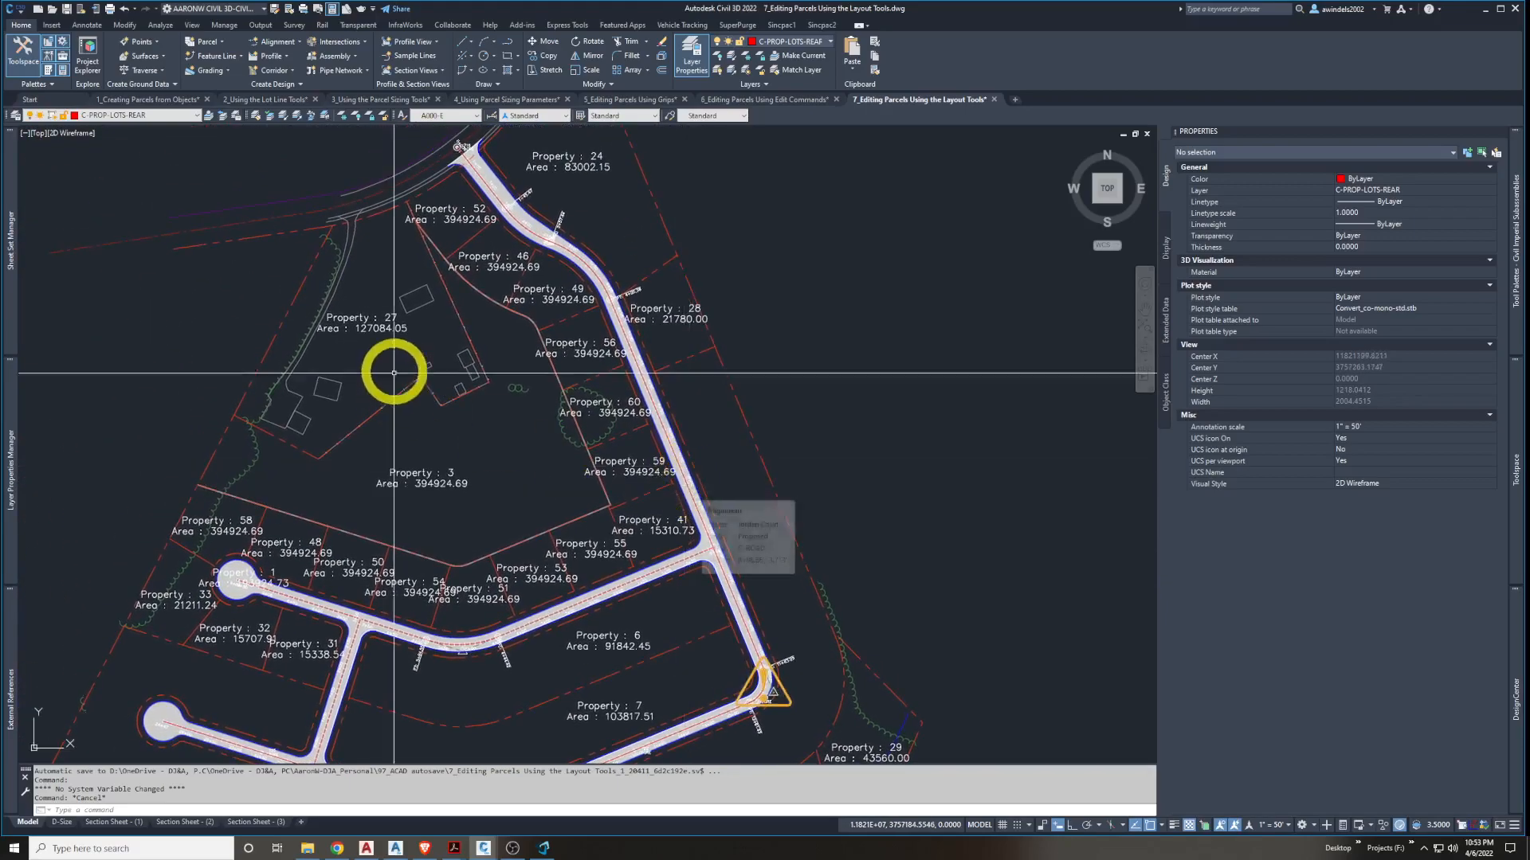
click(385, 318)
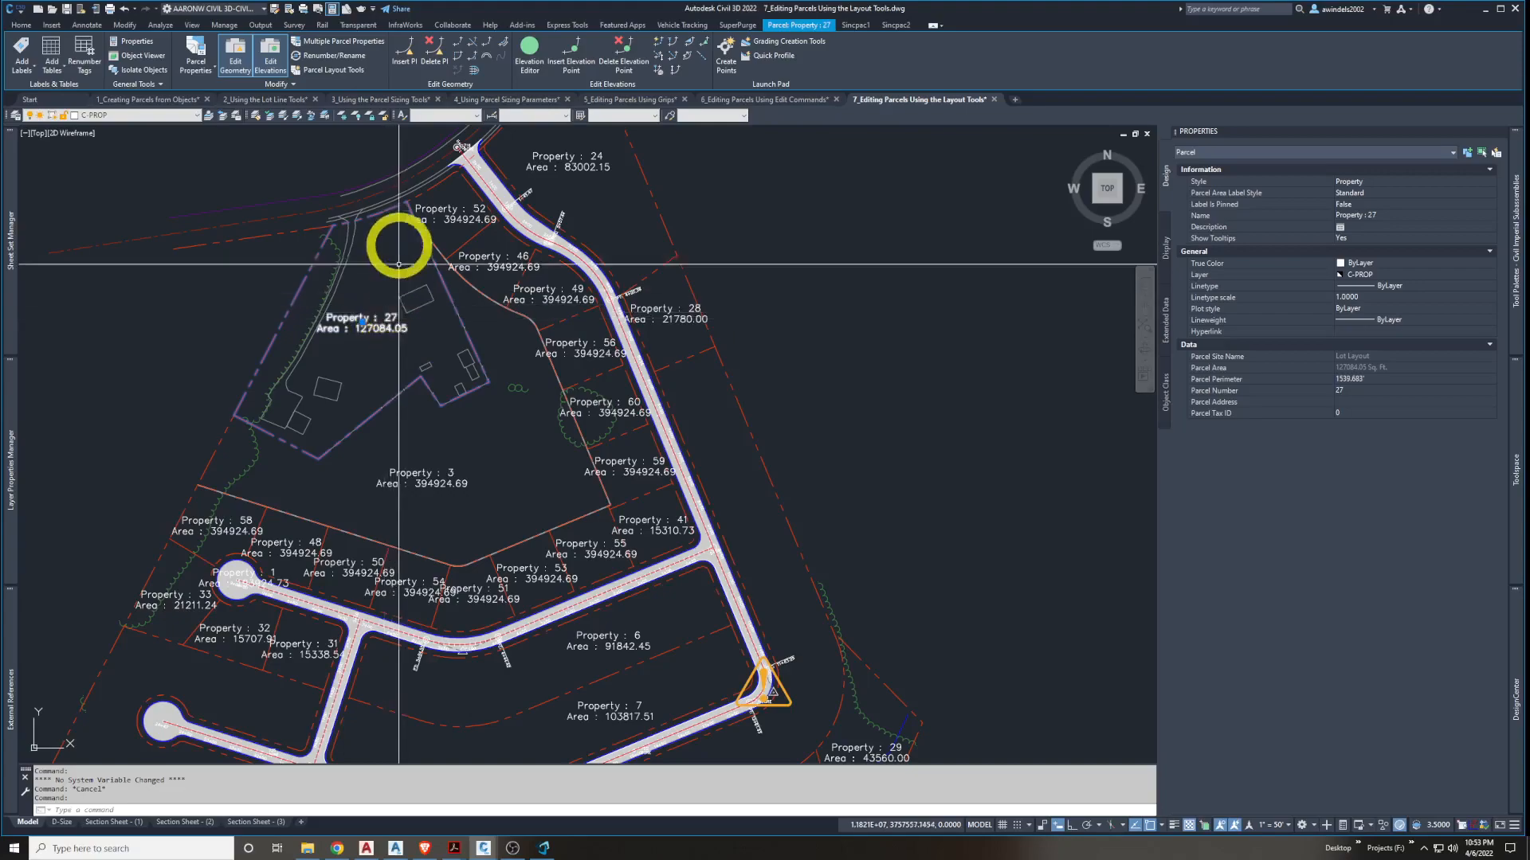
click(346, 71)
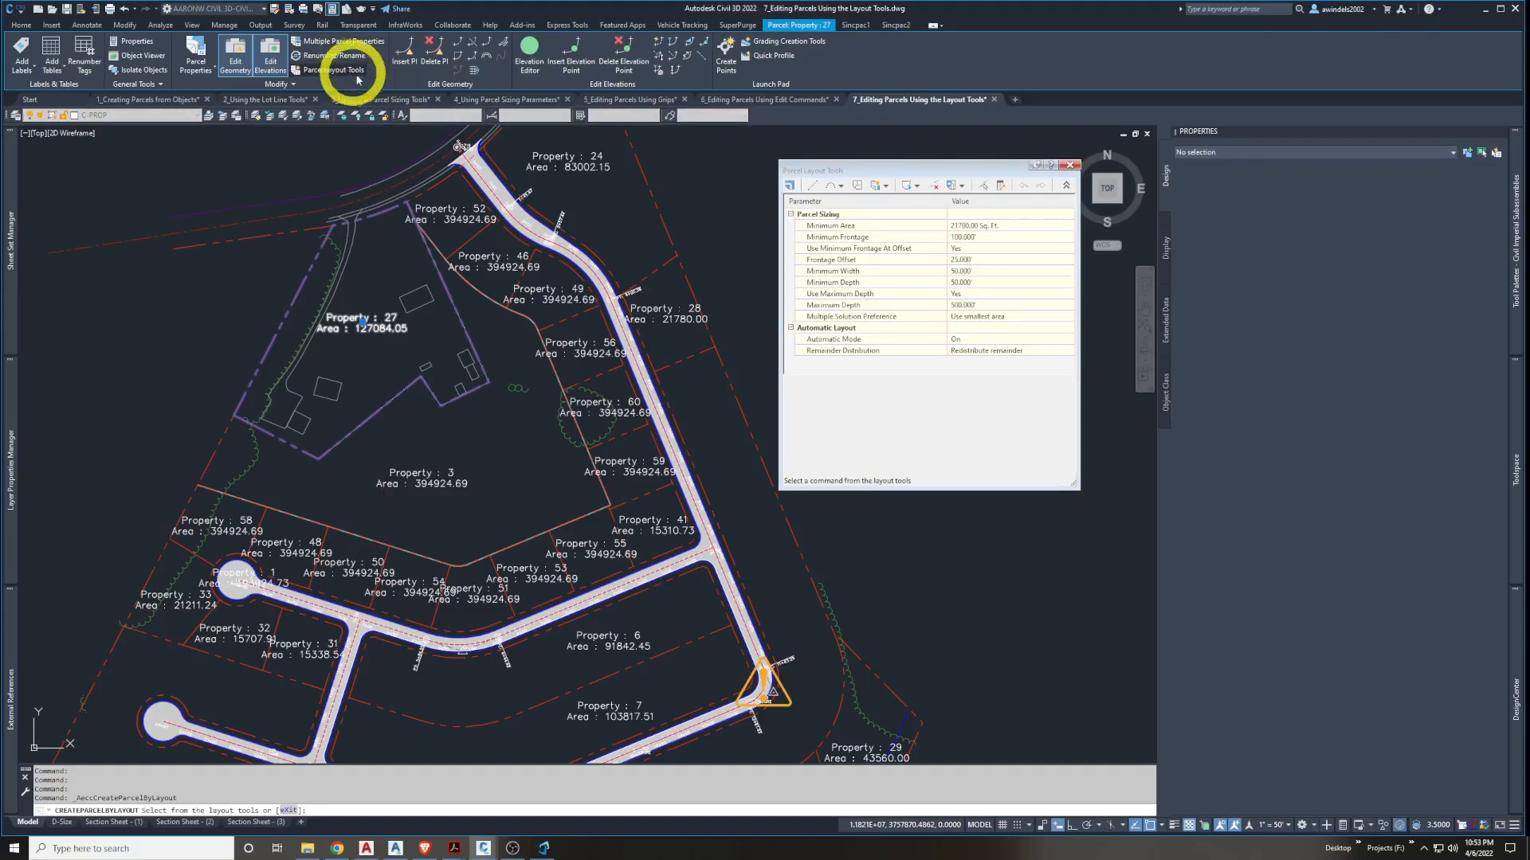
drag(863, 170, 851, 176)
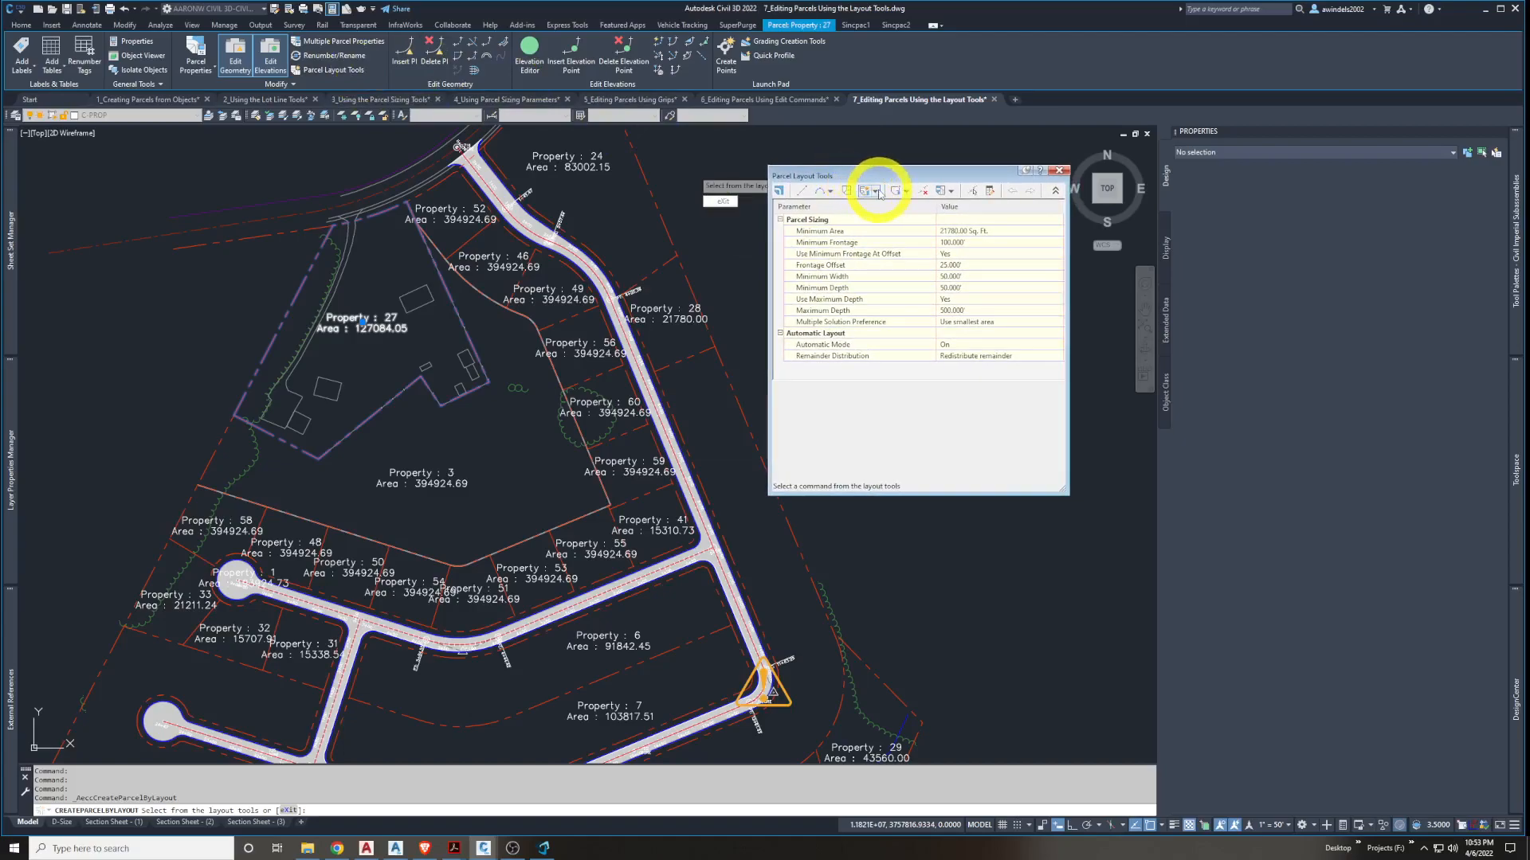
Merge Property 27 into Property 3 with Parcel Union, choosing Property 3 as the destination parcel
click(878, 193)
click(890, 190)
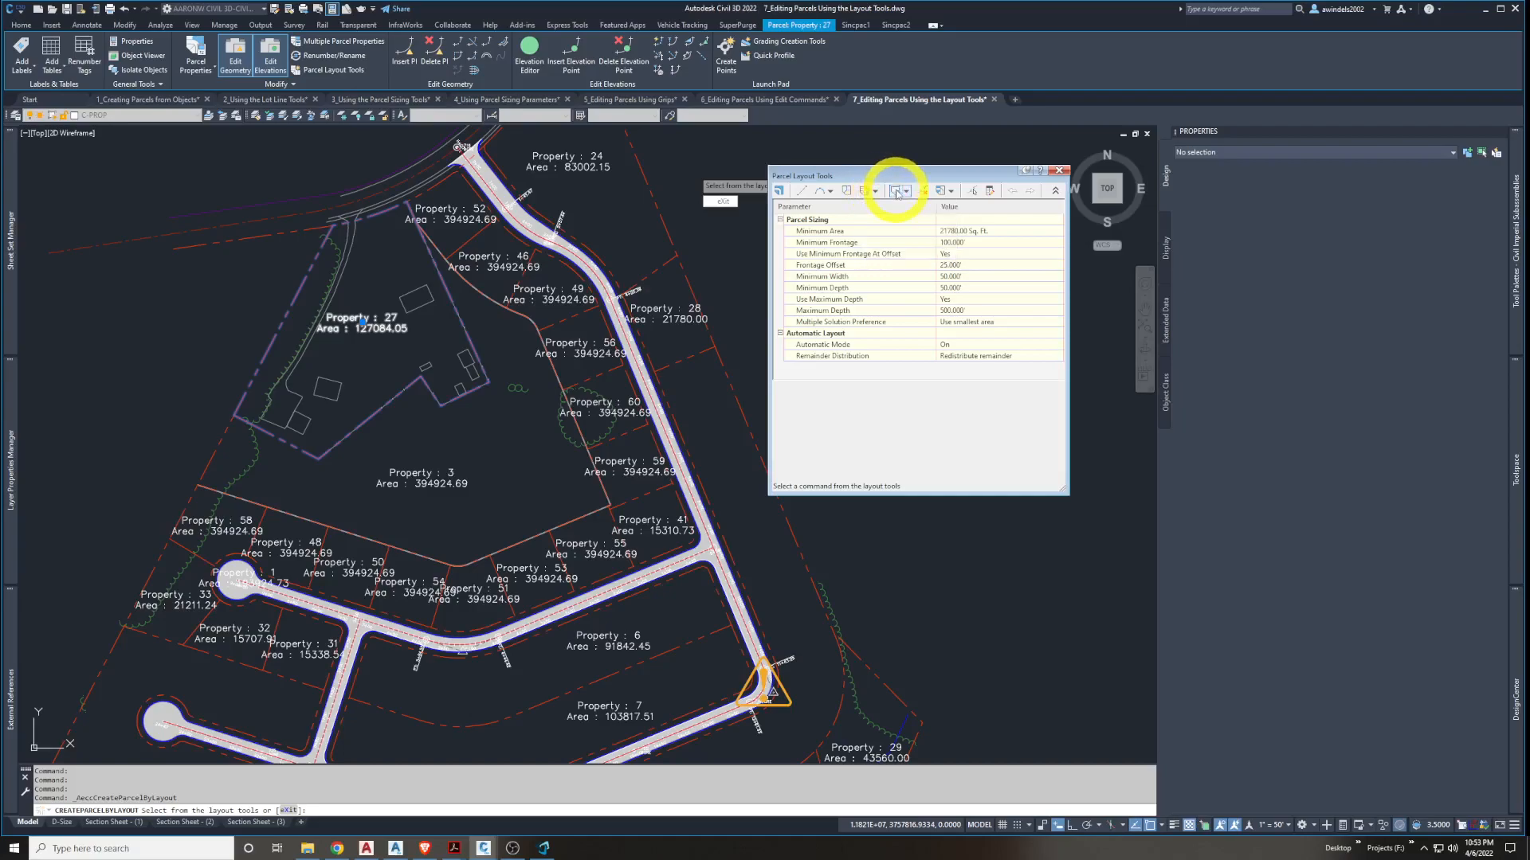
click(876, 192)
click(929, 192)
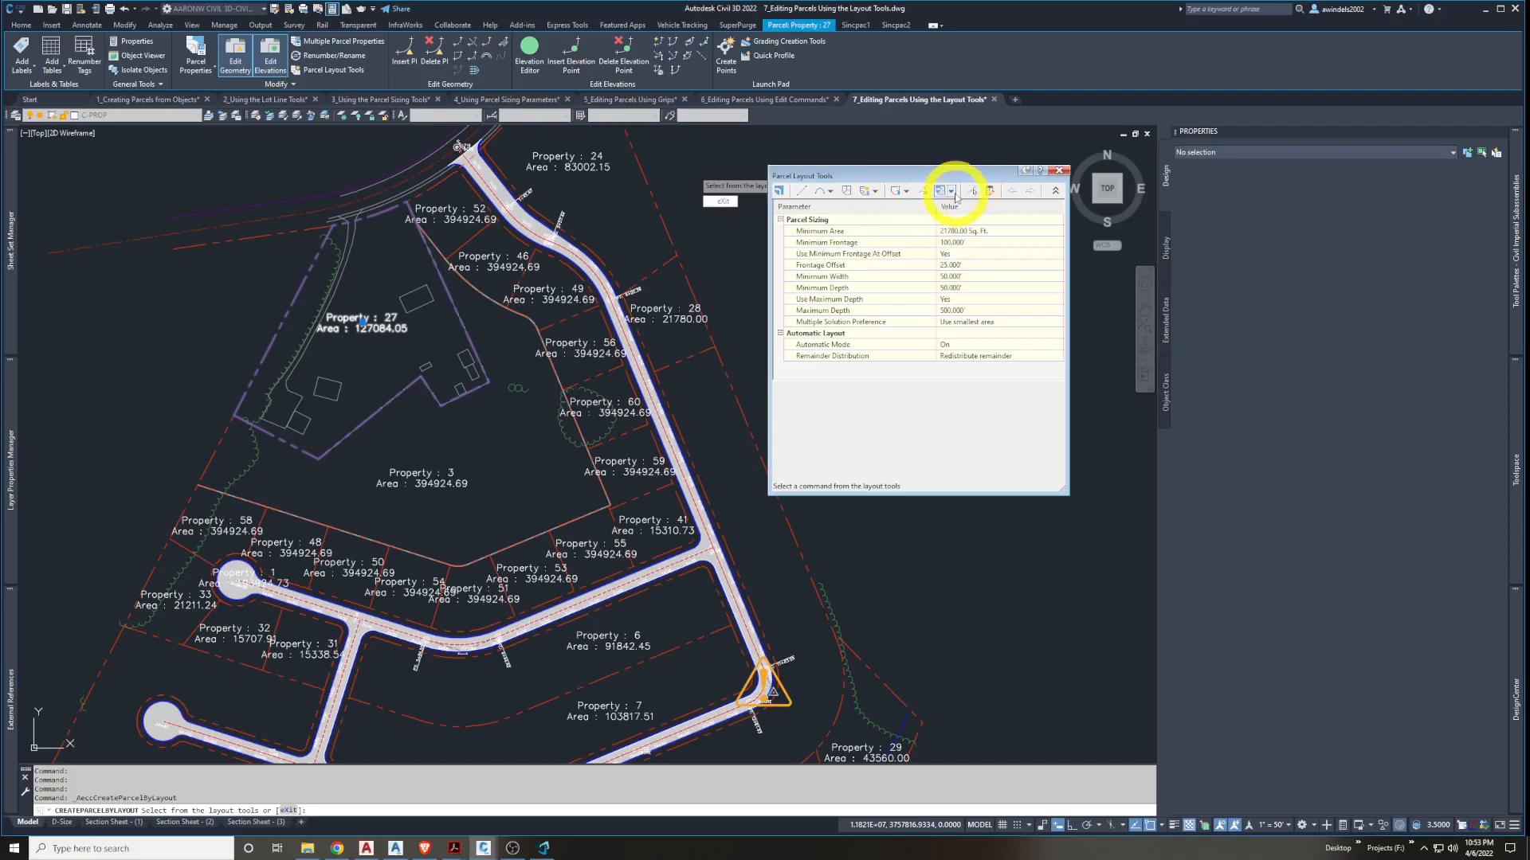
click(952, 192)
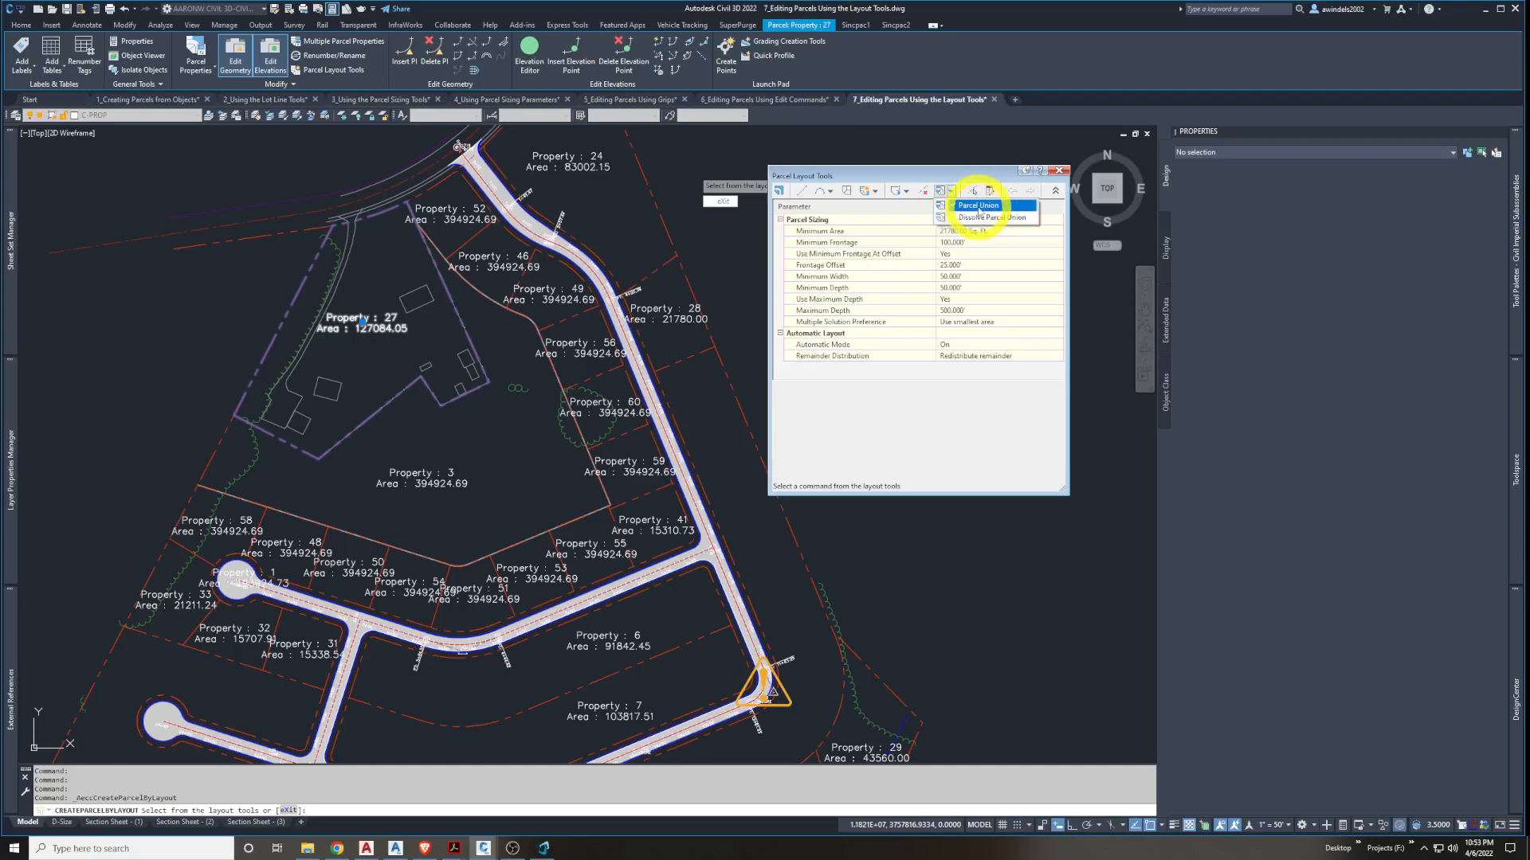
click(979, 209)
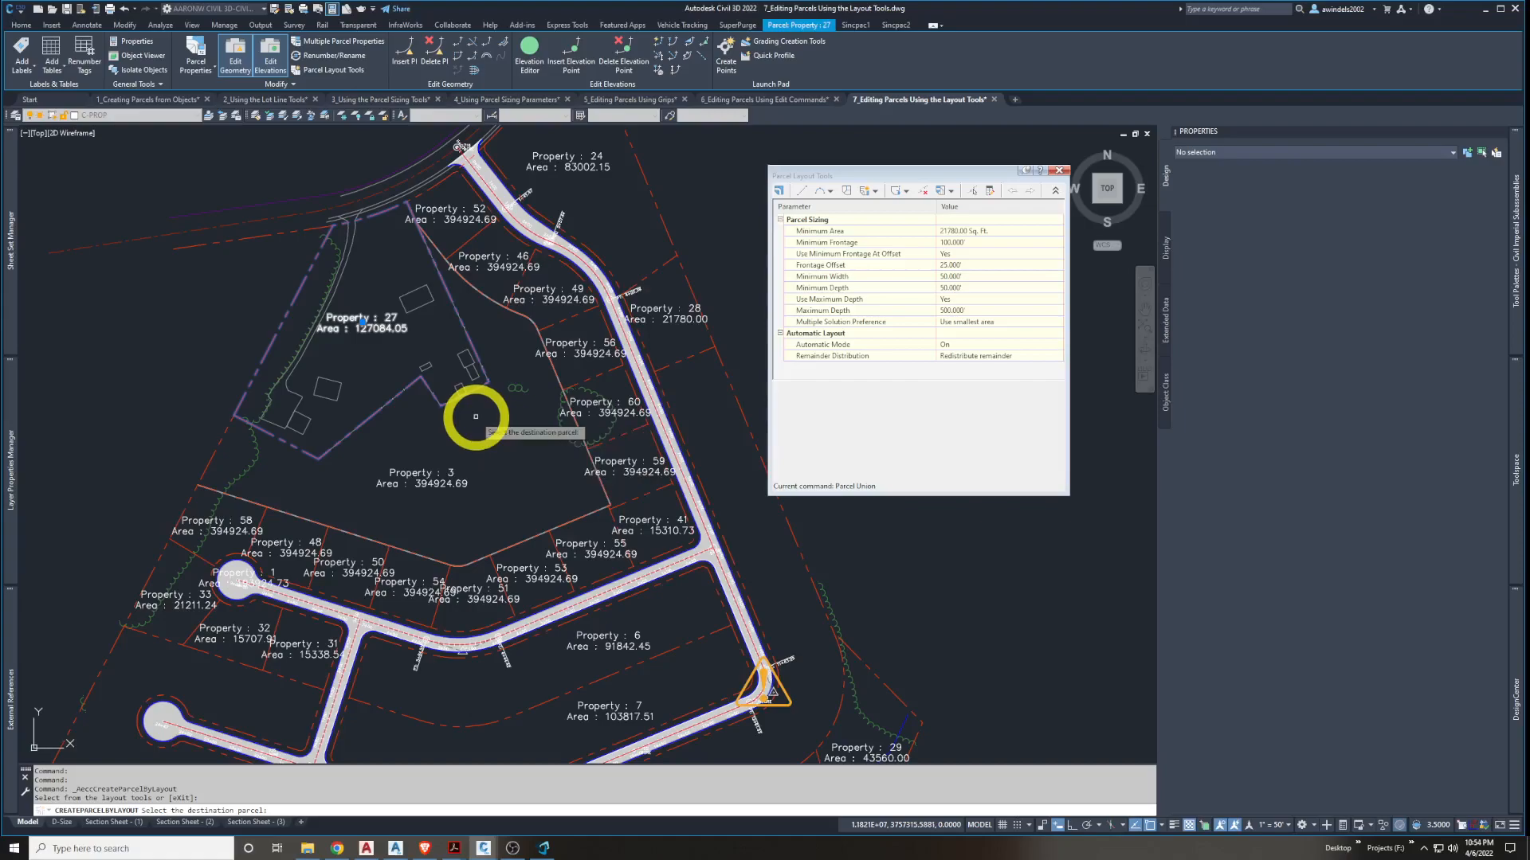
click(451, 479)
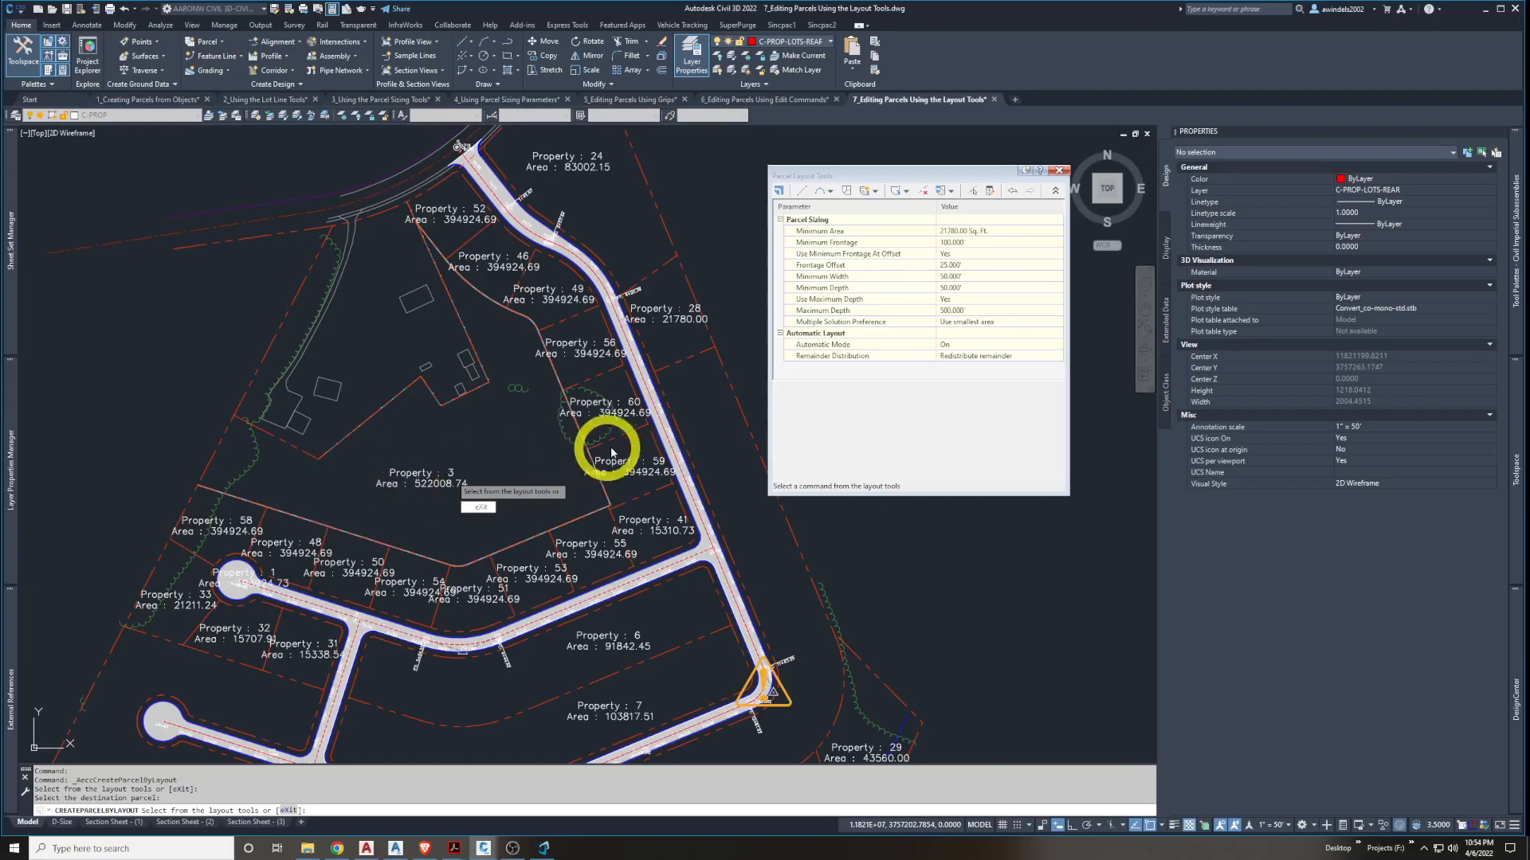
Dissolve the parcel union of Property 3 back into its separate parcels
click(951, 191)
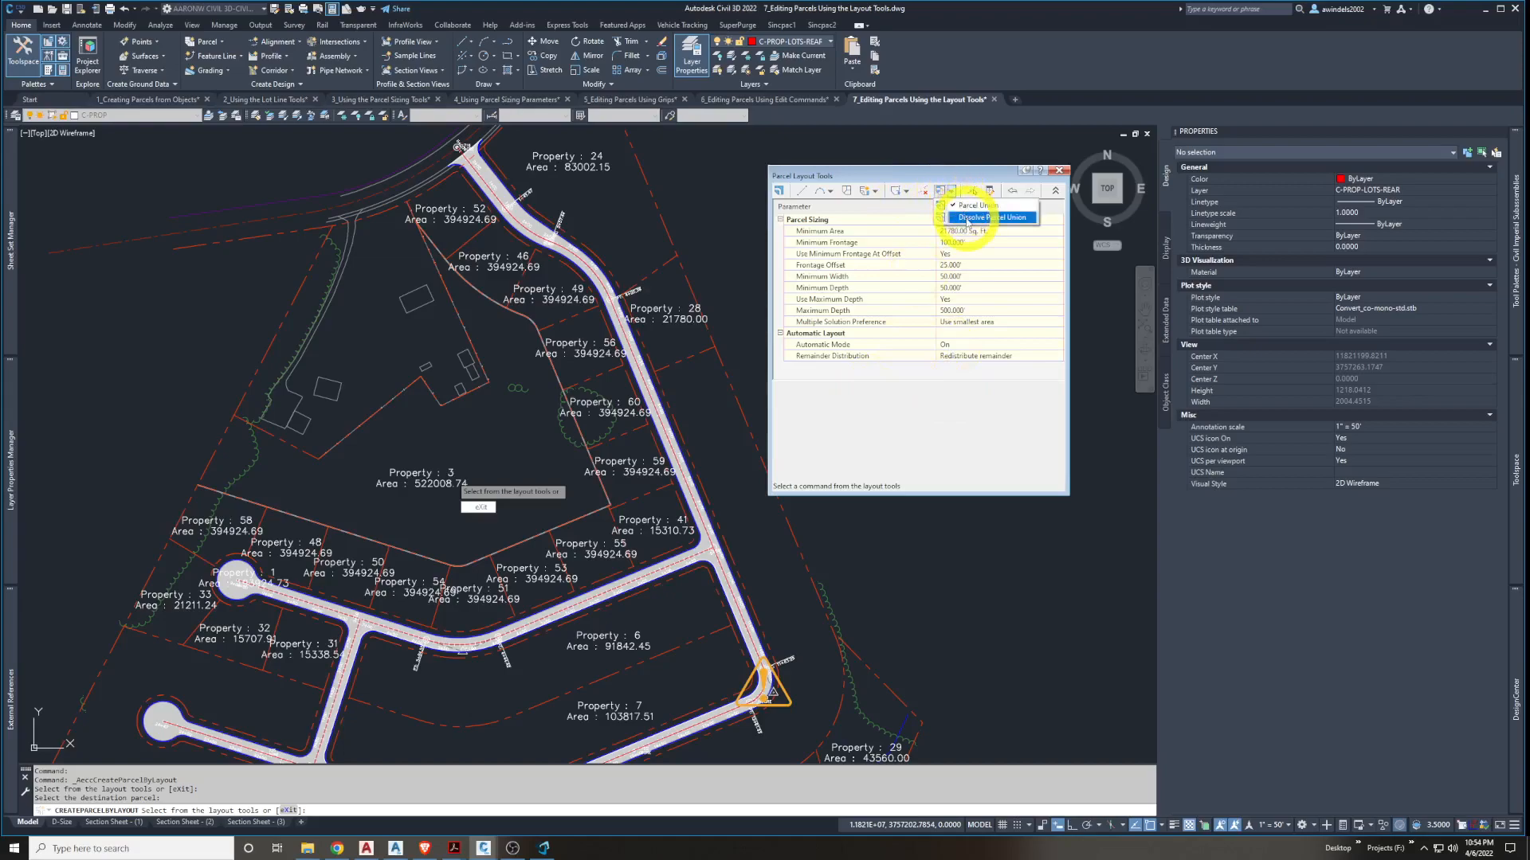
click(967, 220)
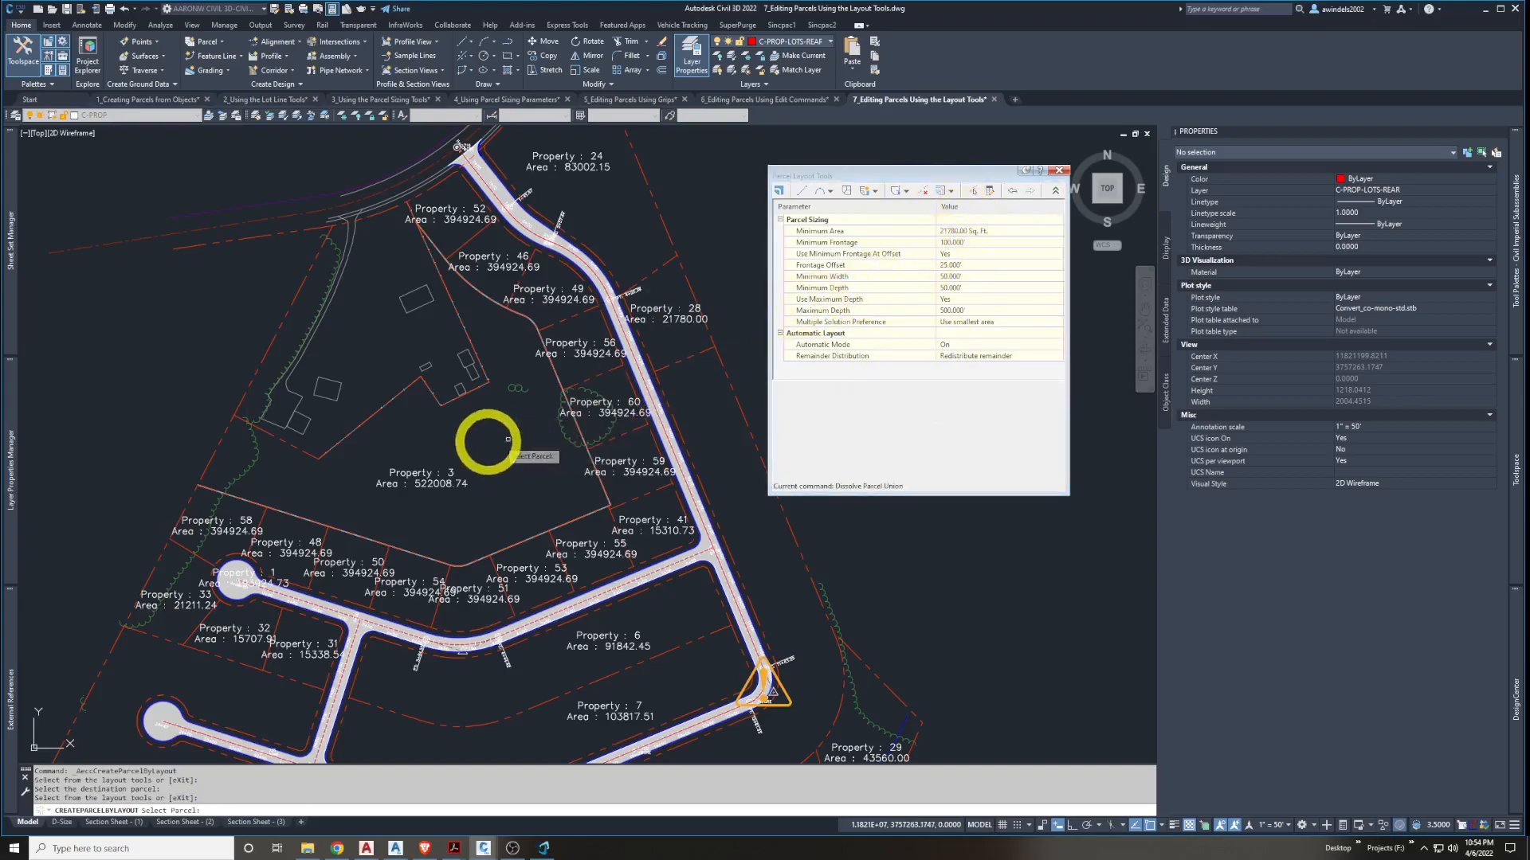
click(425, 464)
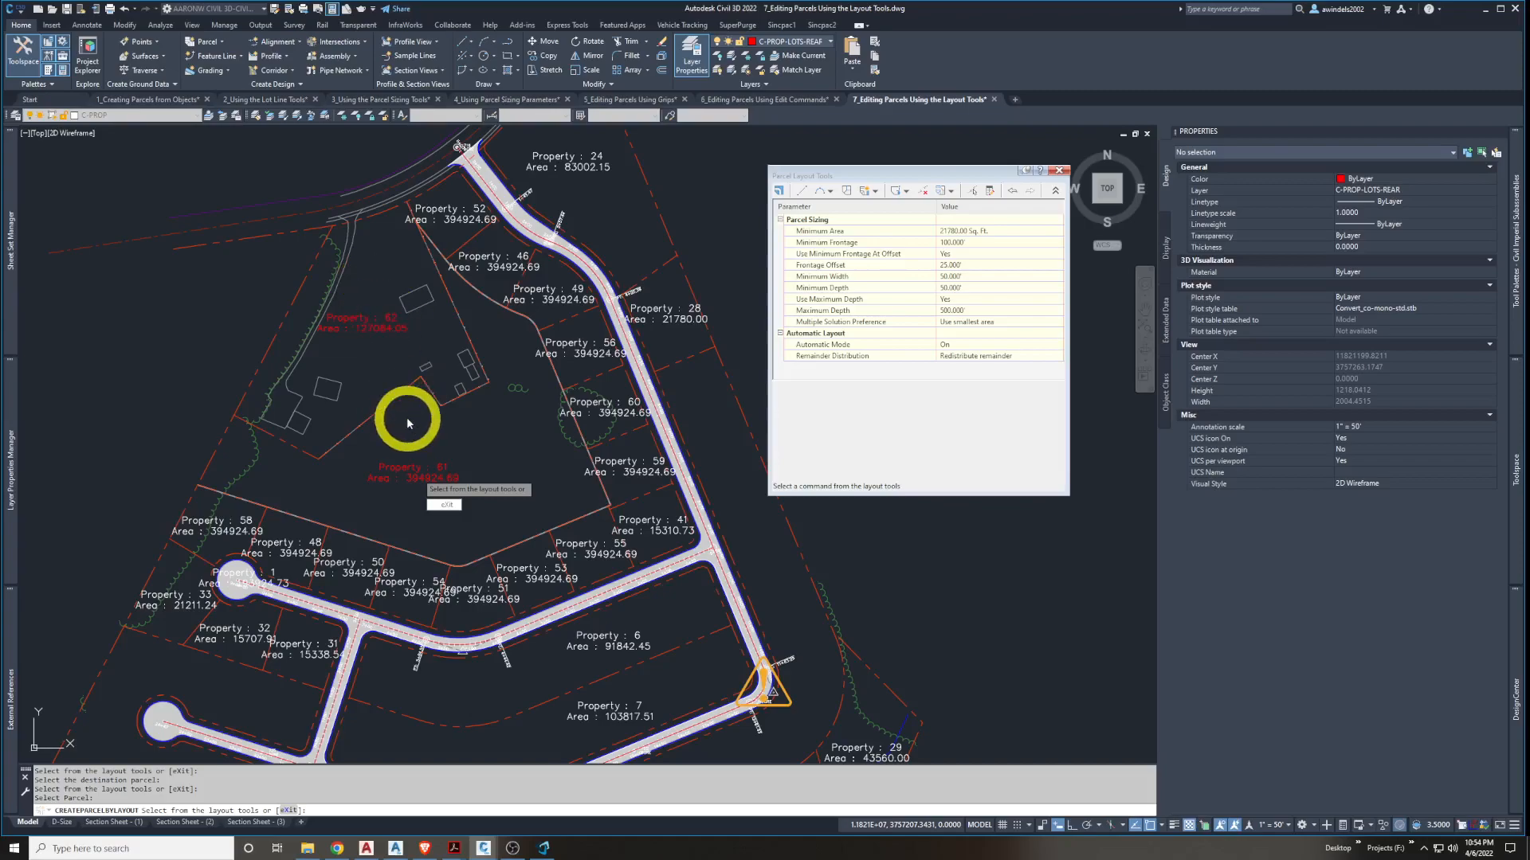
middle_drag(427, 433, 473, 443)
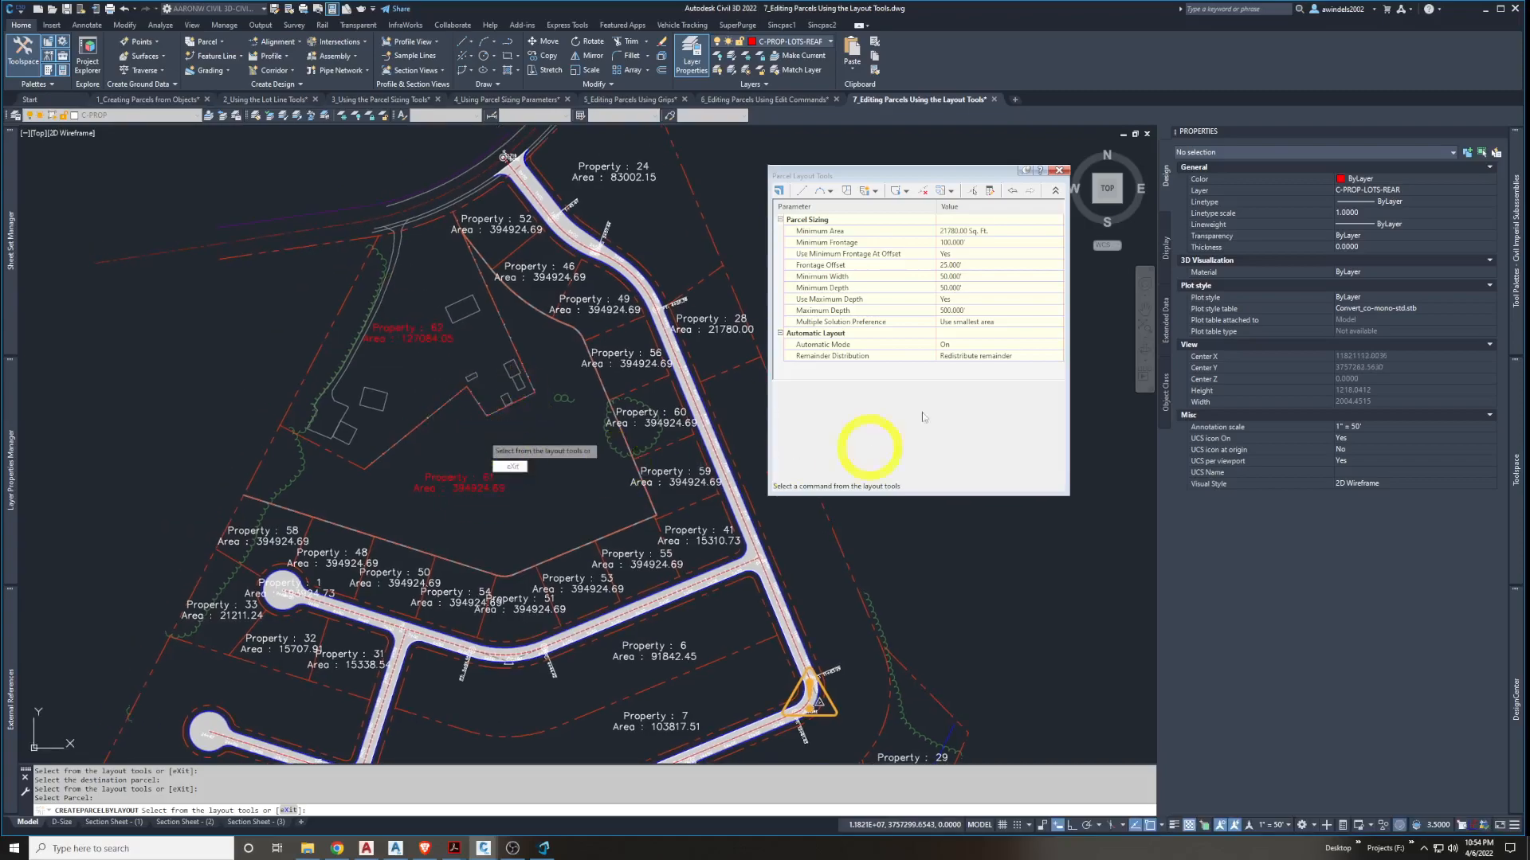
Try to pick the lot line between the two separated parcels with the sub-entity selection tool
click(972, 191)
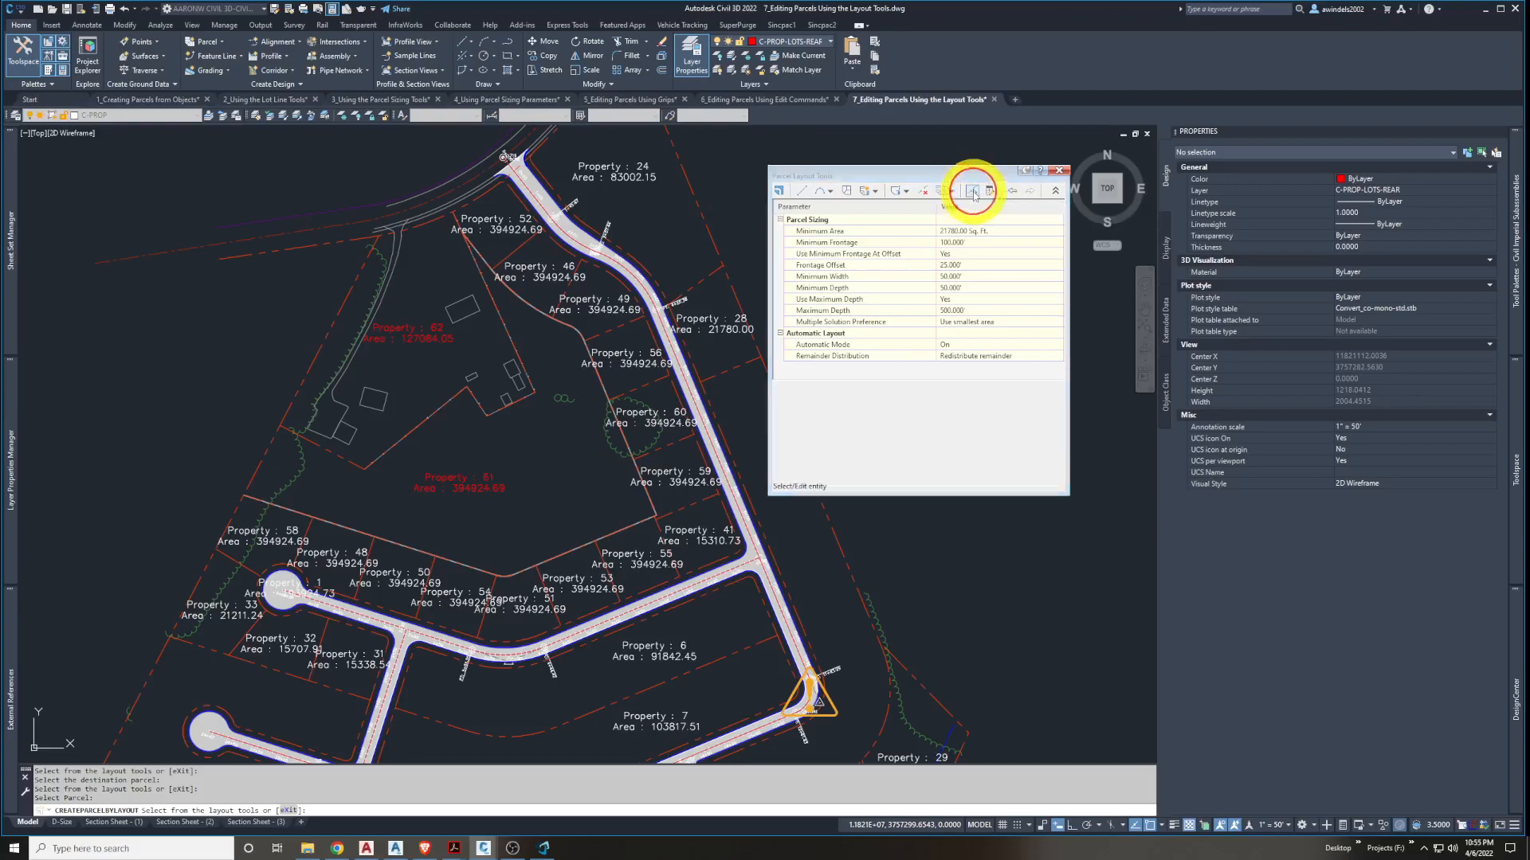
click(452, 396)
click(454, 396)
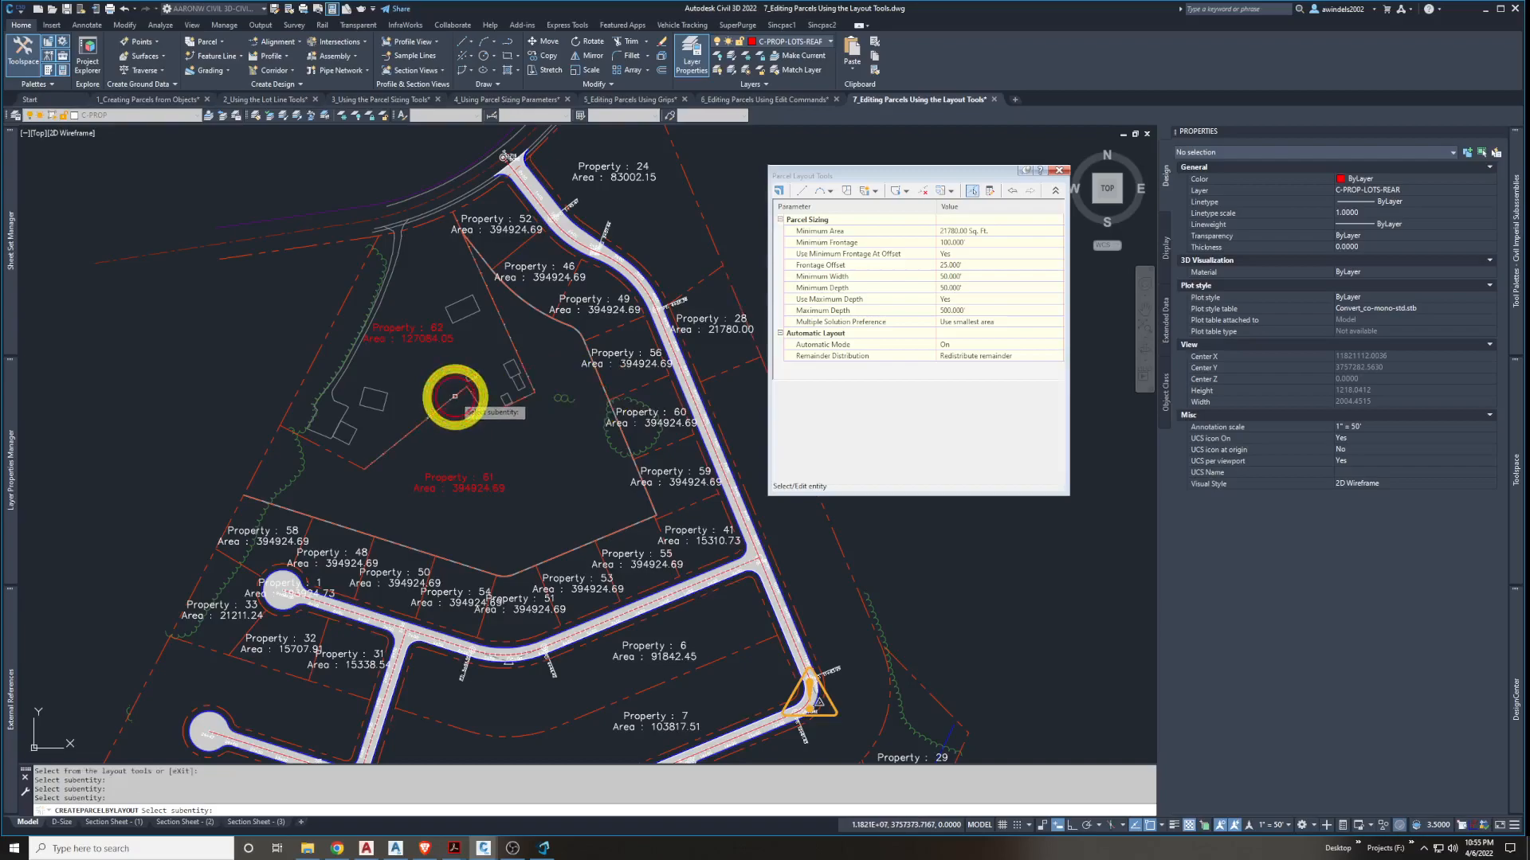
key(Return)
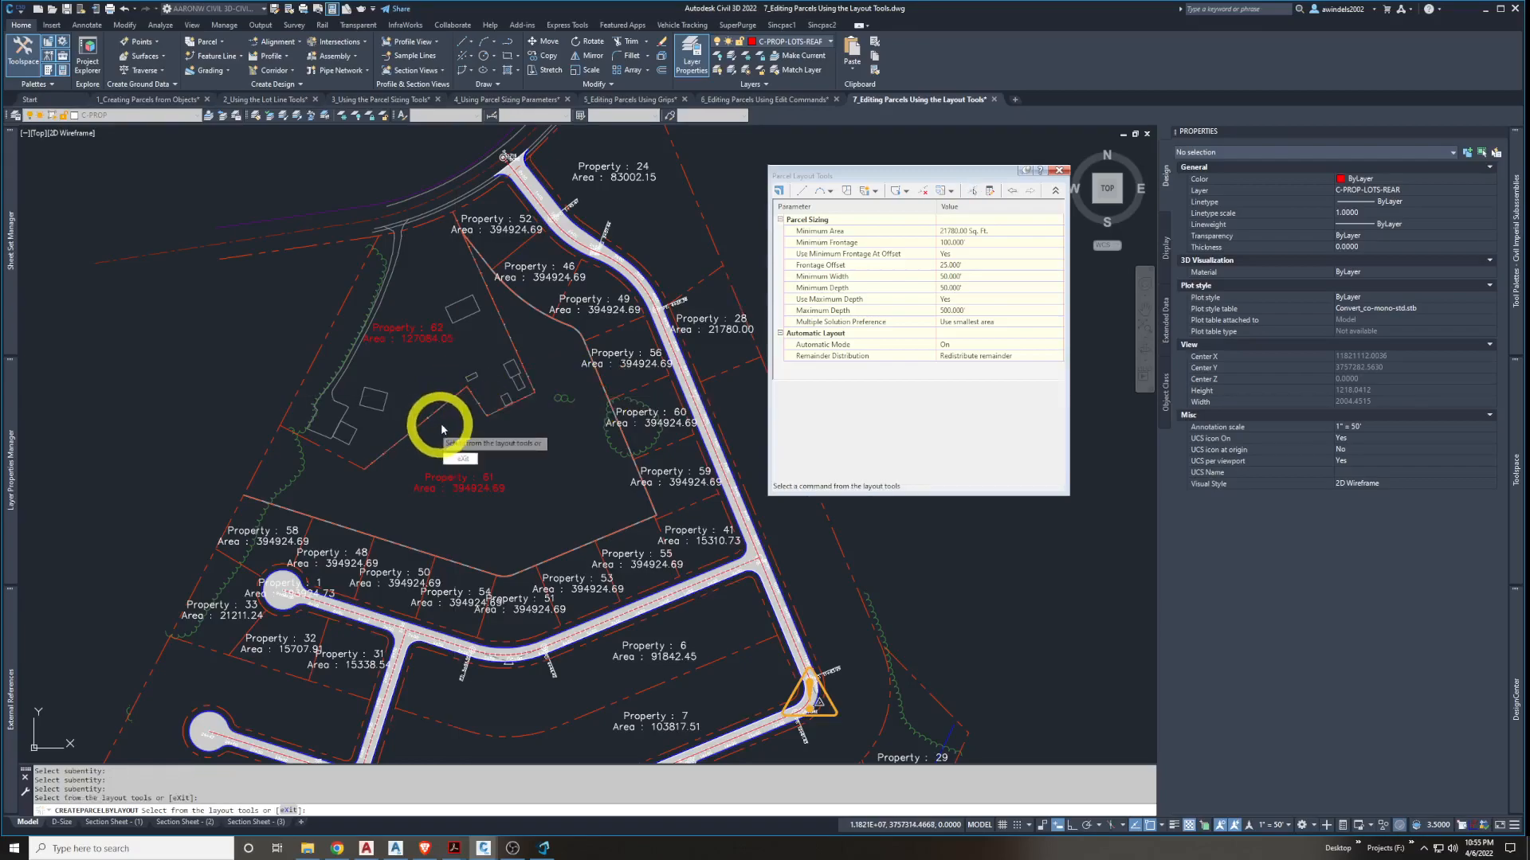
Open the sub-entity parameter viewer, try the lot line between the separated parcels and exit the layout tools
click(988, 192)
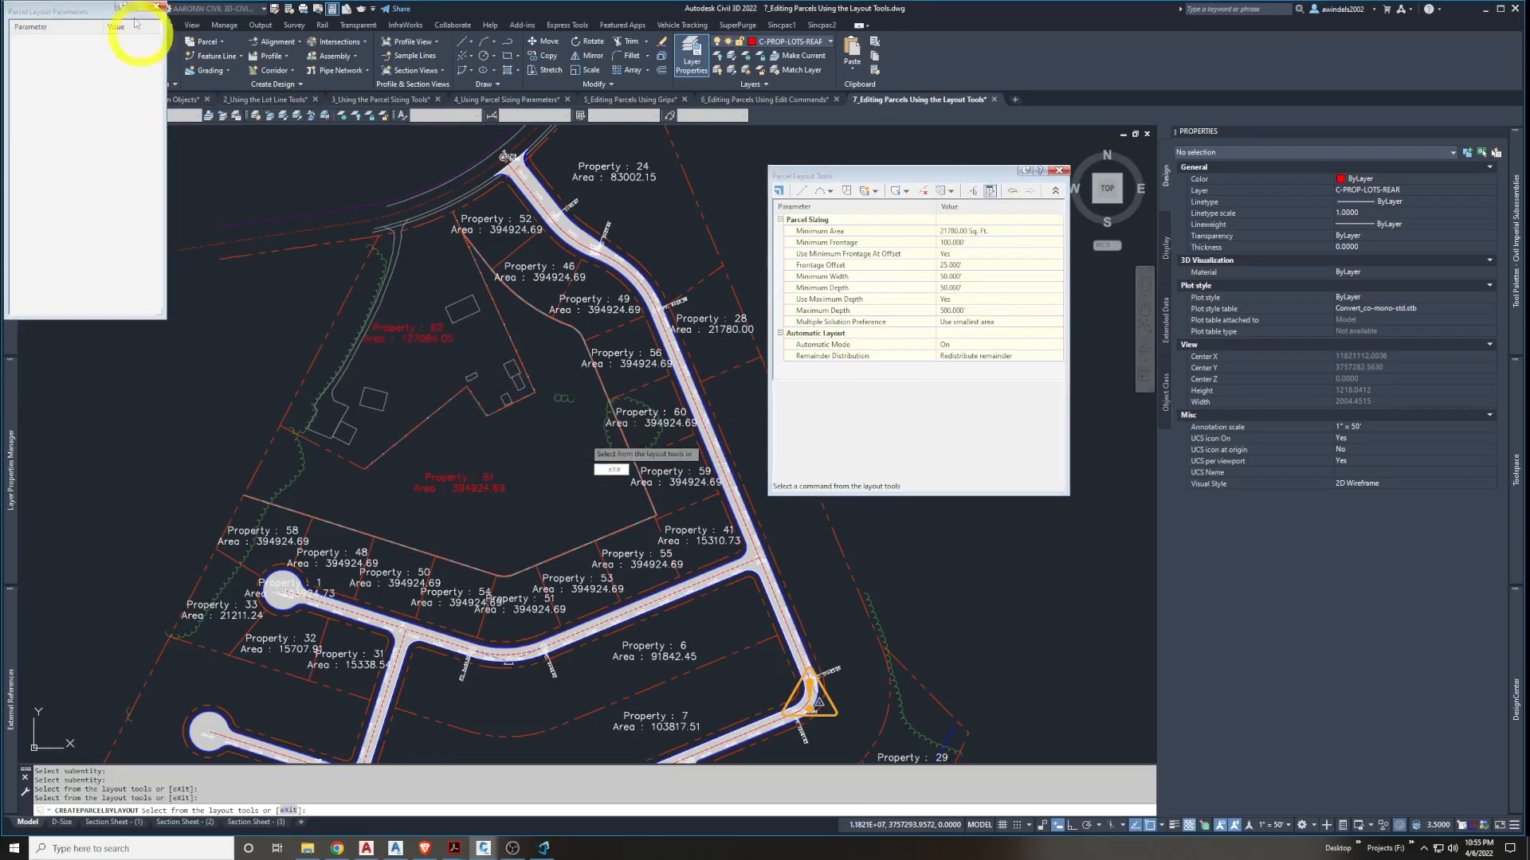
click(421, 421)
mouse_move(422, 425)
middle_down()
mouse_move(443, 430)
mouse_move(390, 497)
middle_up()
key(Escape)
click(443, 527)
key(Escape)
key(Escape)
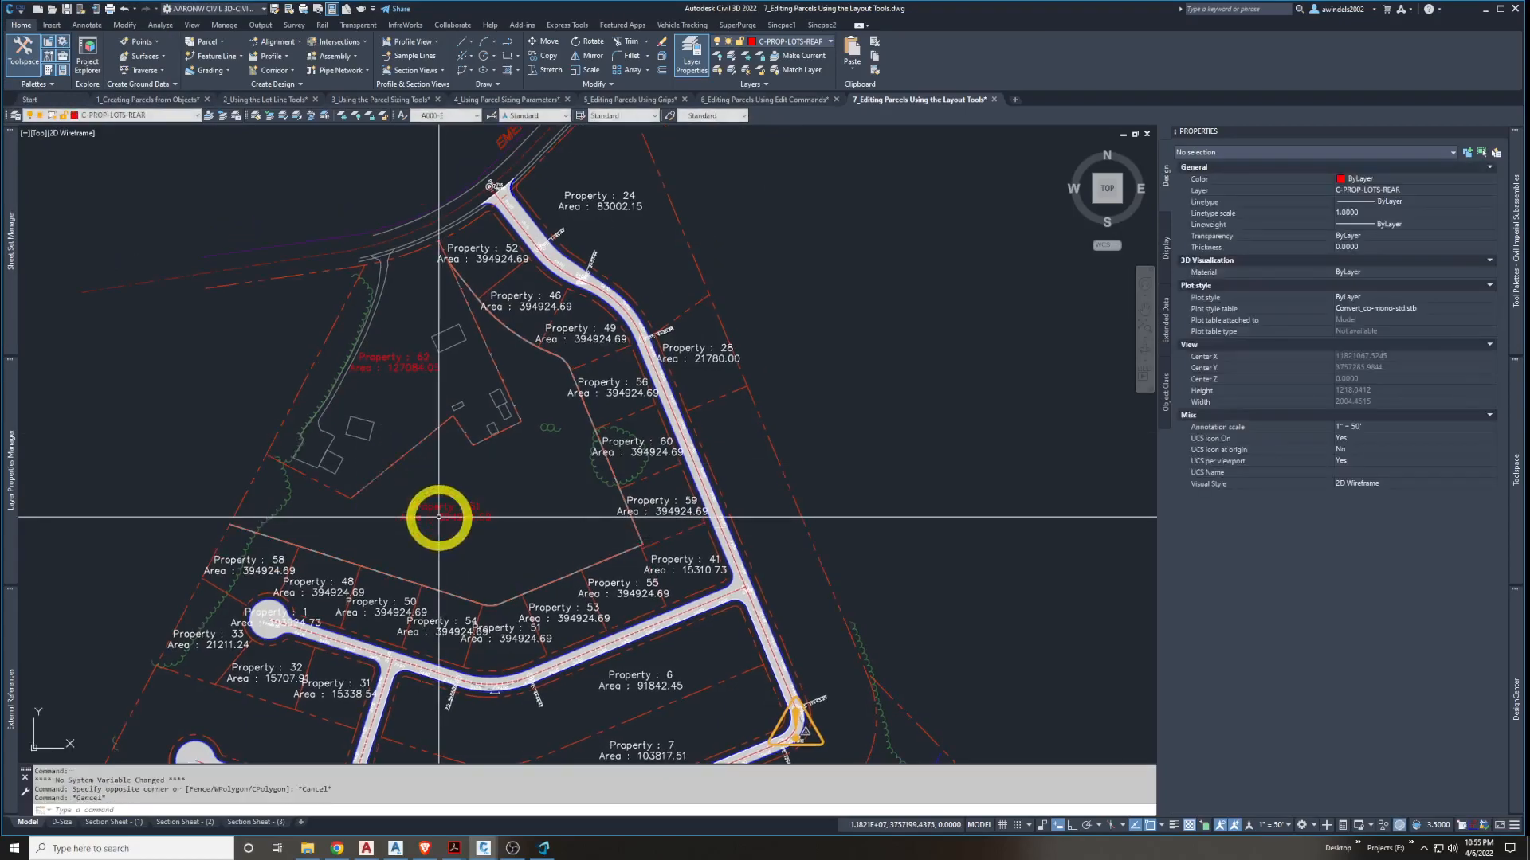